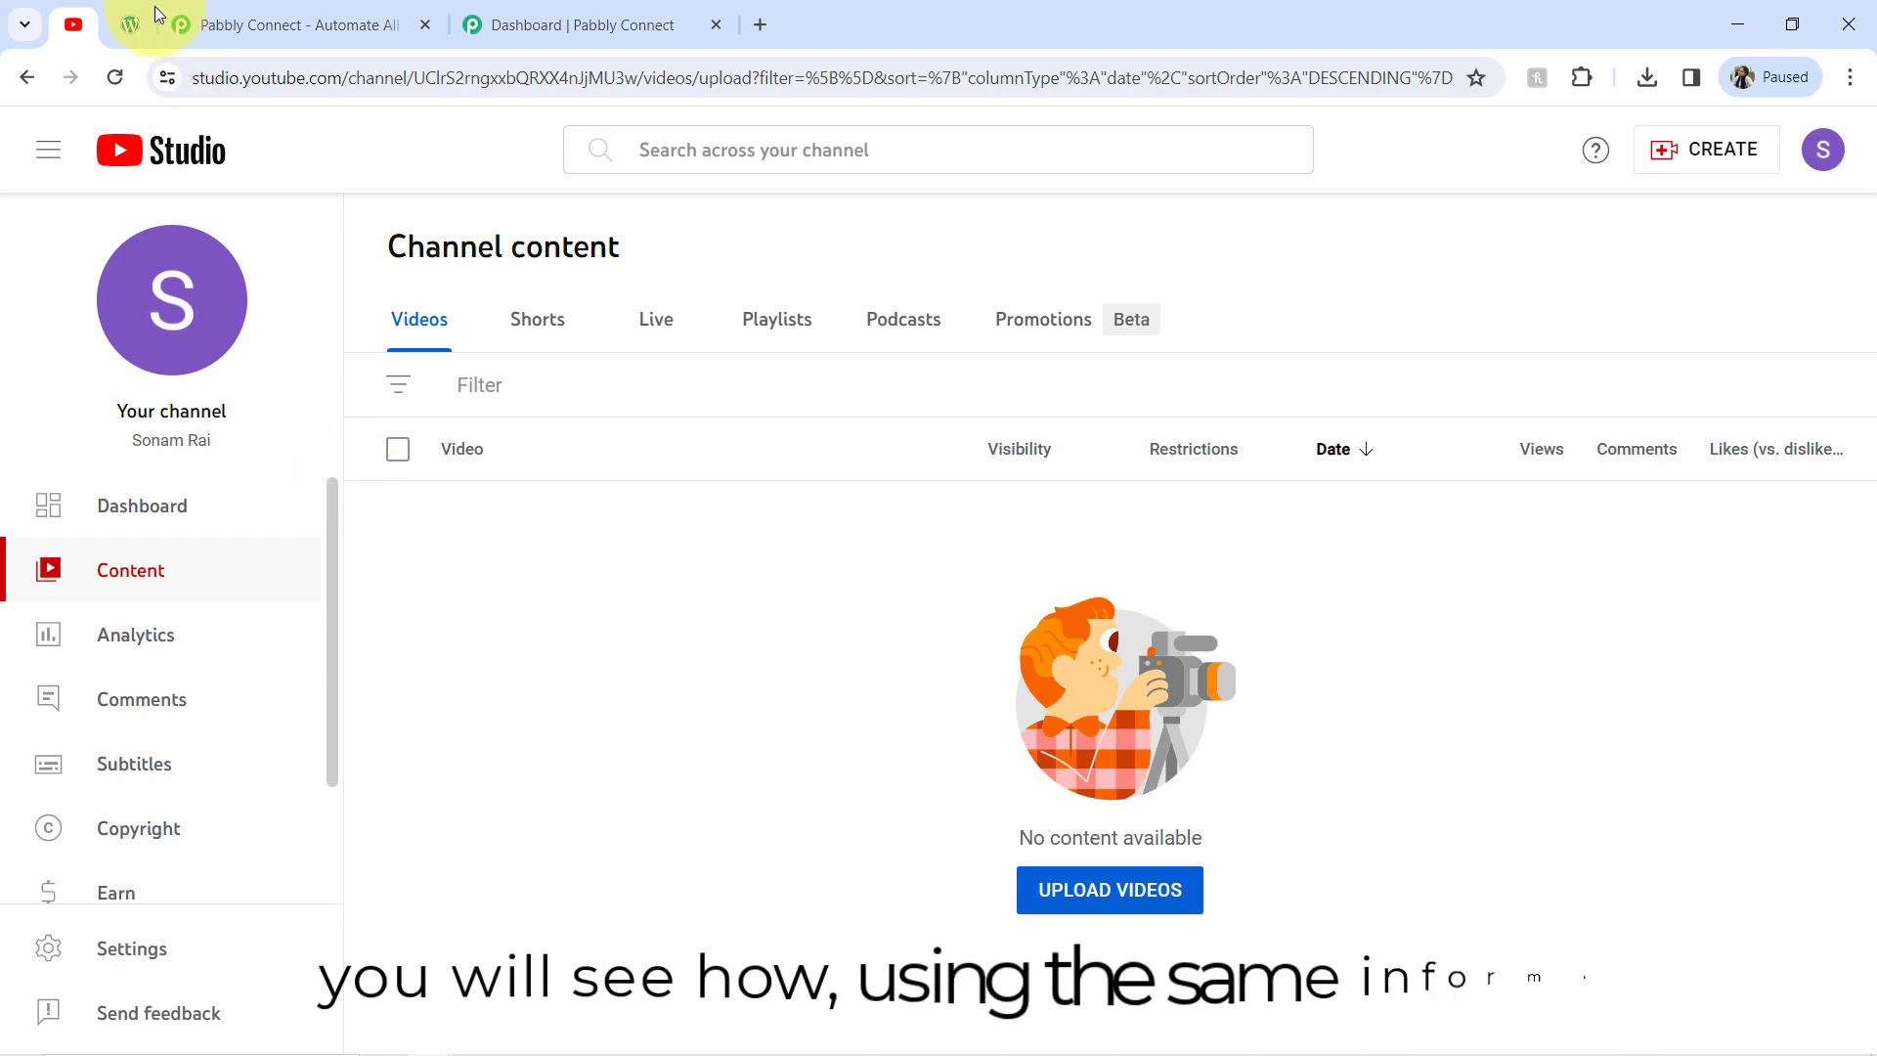
# Review the video list in YouTube Studio and the existing posts on the WordPress site.
pyautogui.click(130, 25)
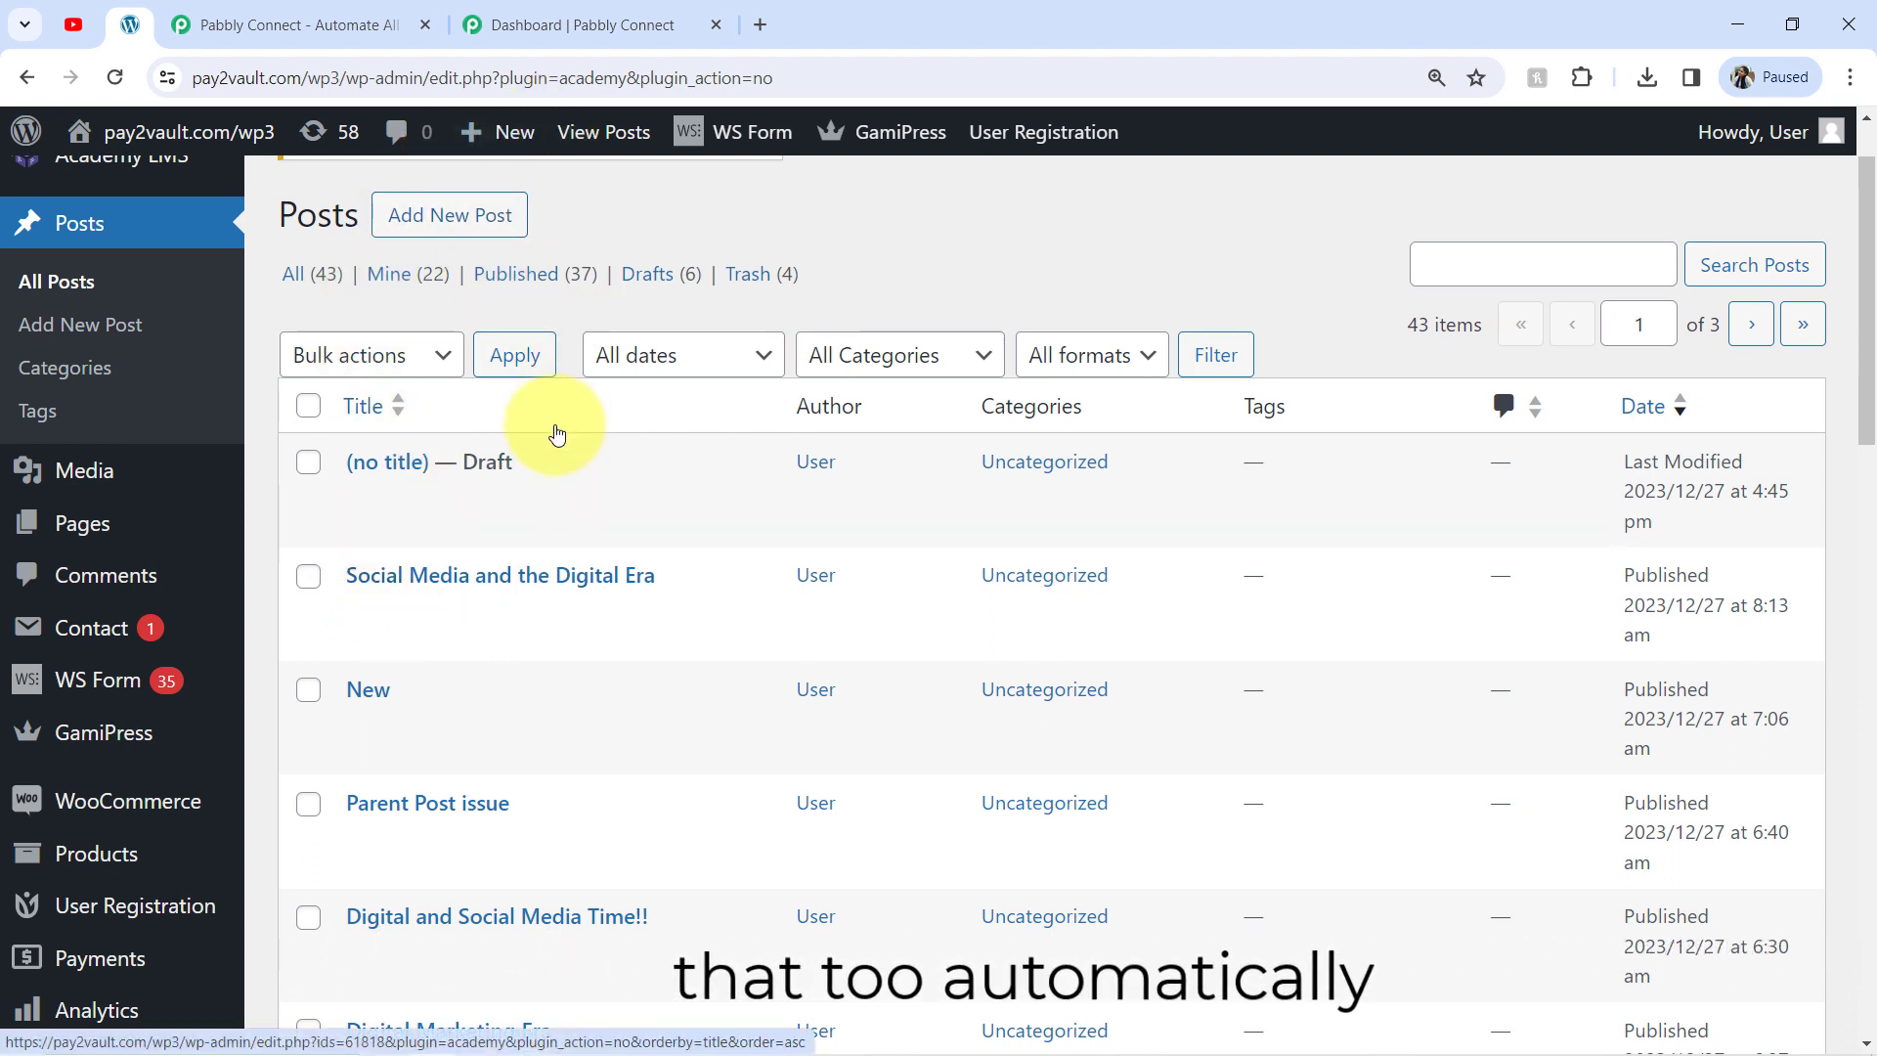
pyautogui.click(73, 25)
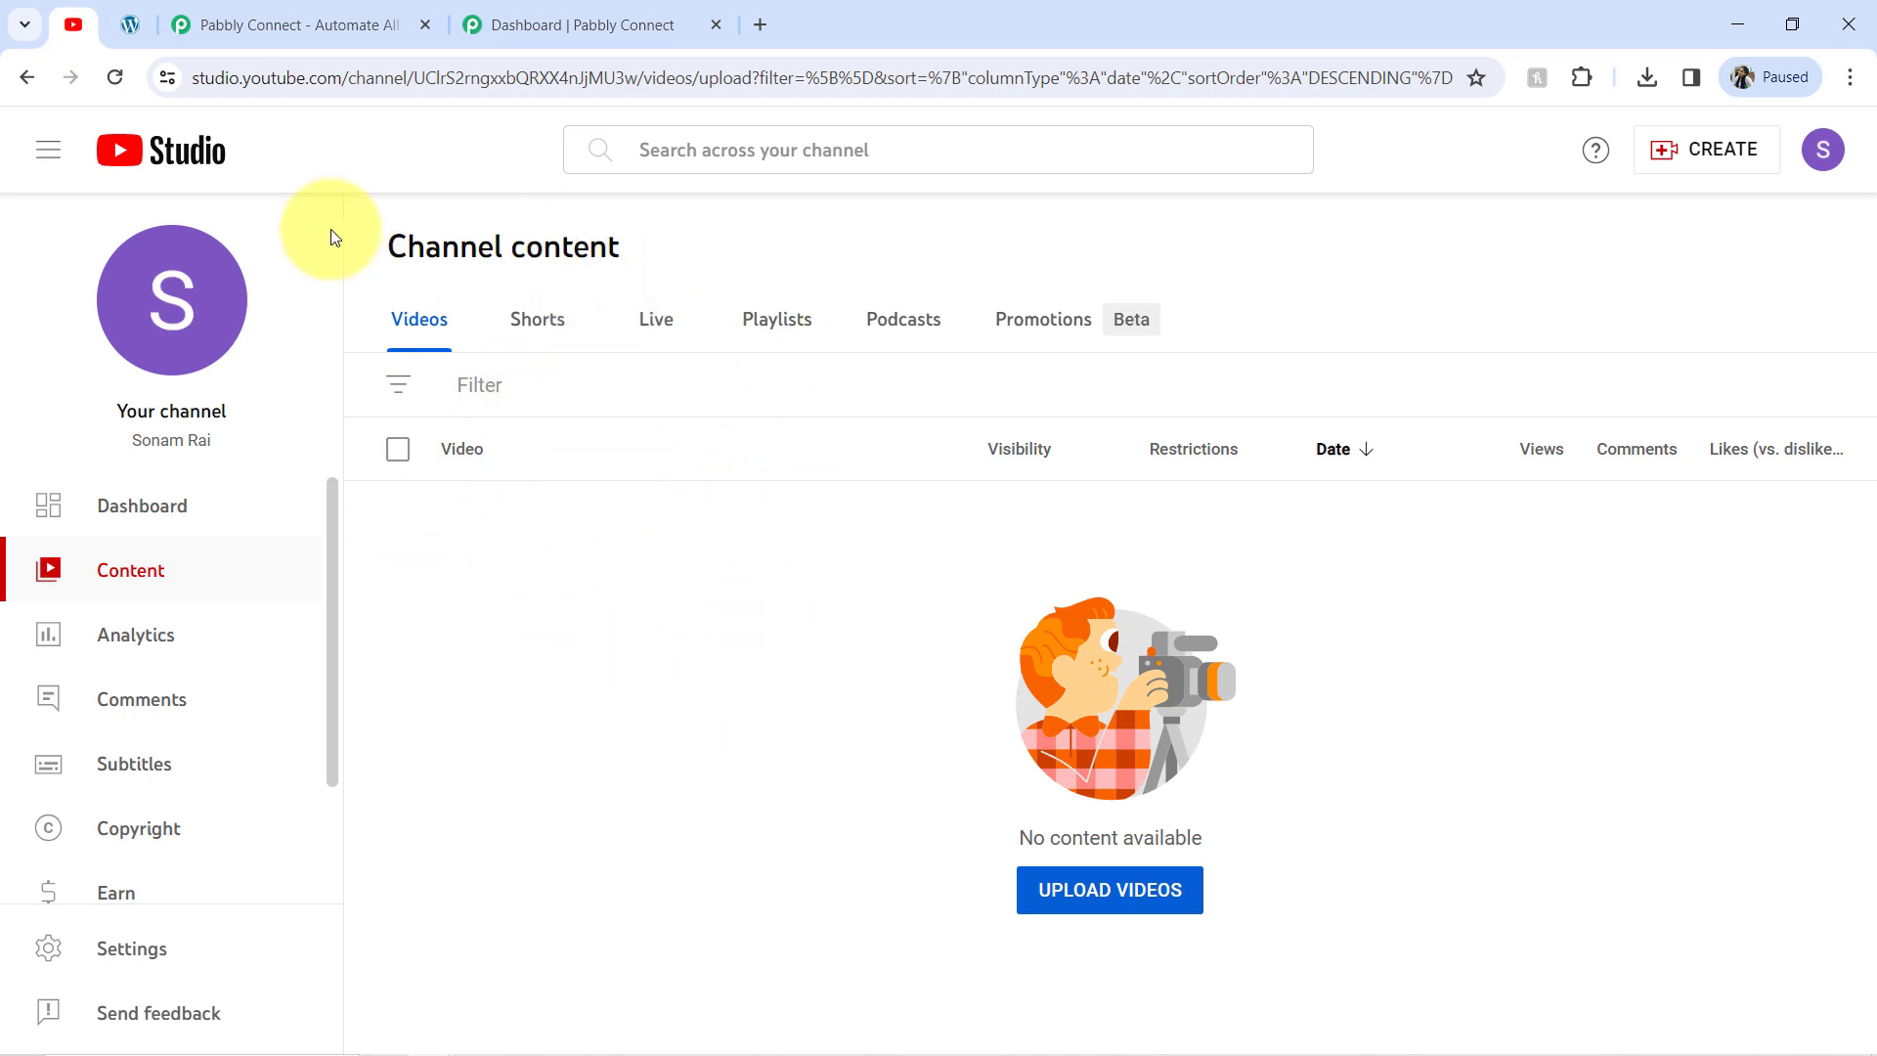
pyautogui.click(159, 22)
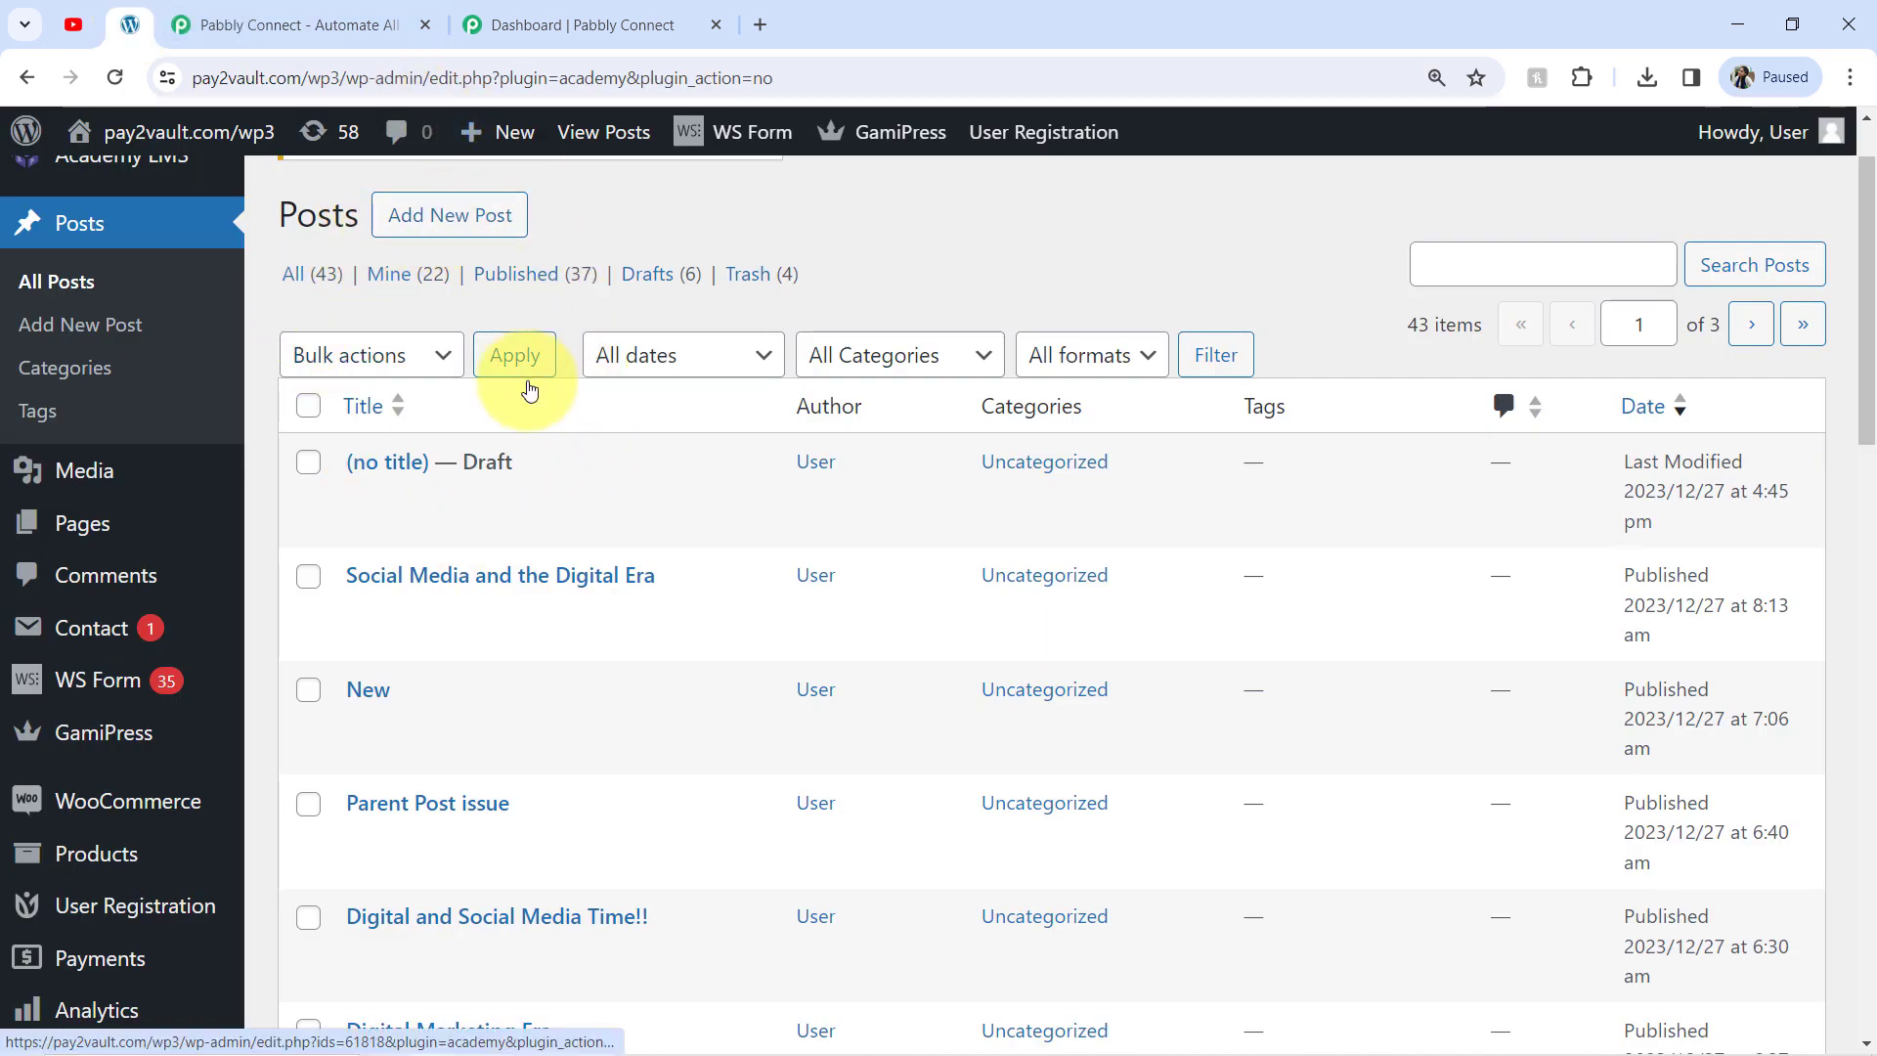
pyautogui.click(76, 29)
pyautogui.click(127, 29)
pyautogui.click(85, 30)
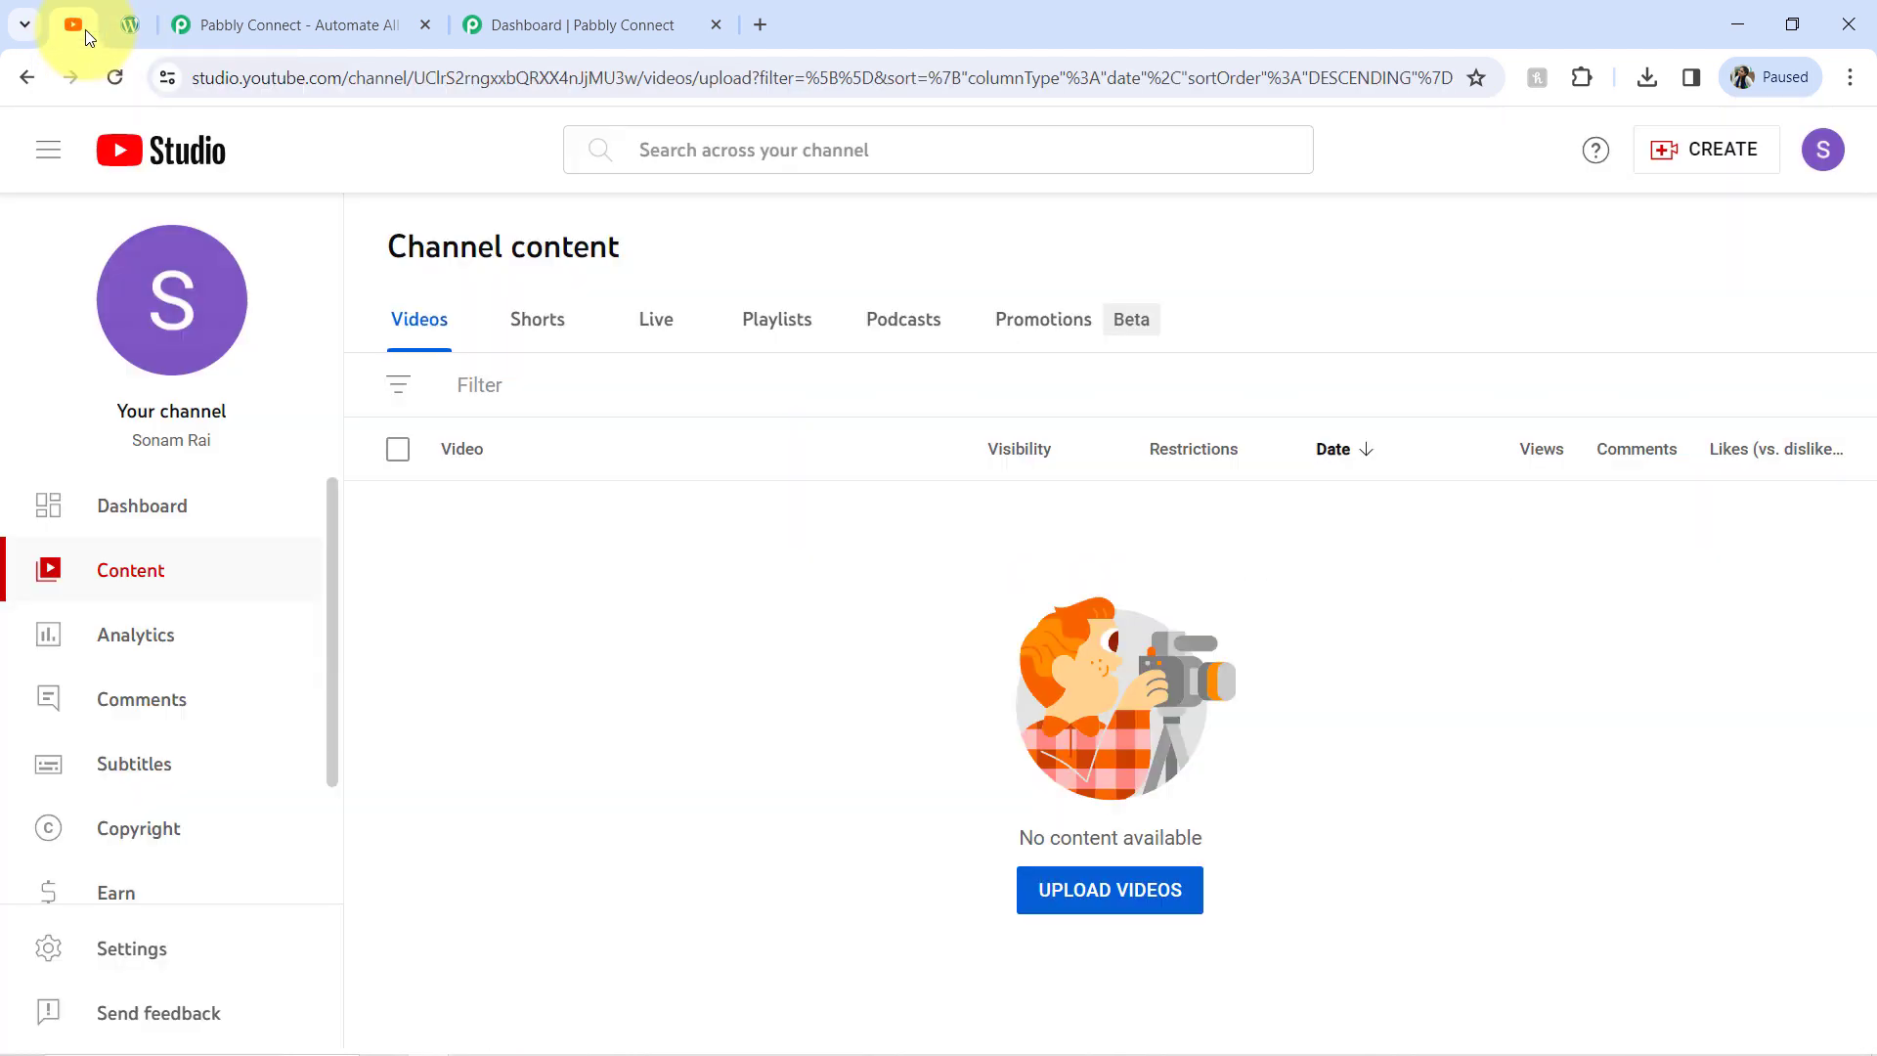
pyautogui.click(119, 29)
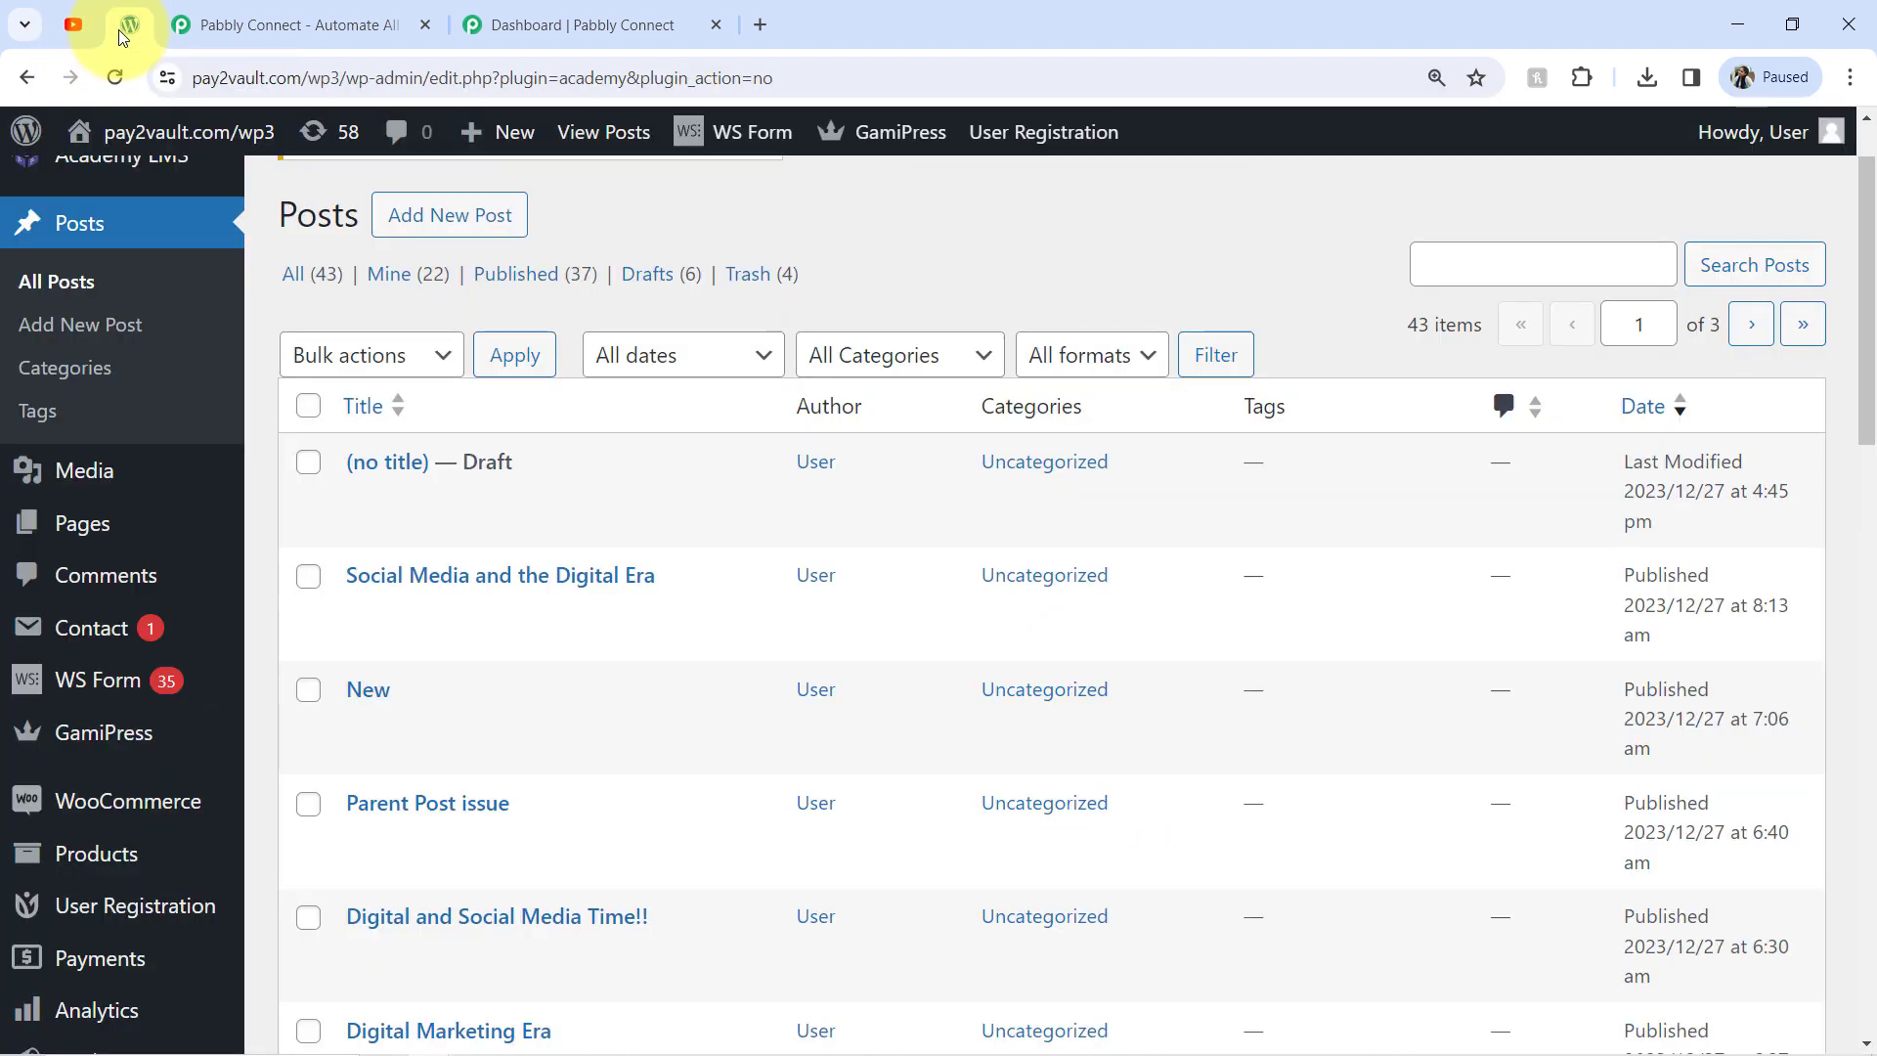
# Look over the Pabbly Connect homepage, its web address and its main headline.
pyautogui.click(246, 24)
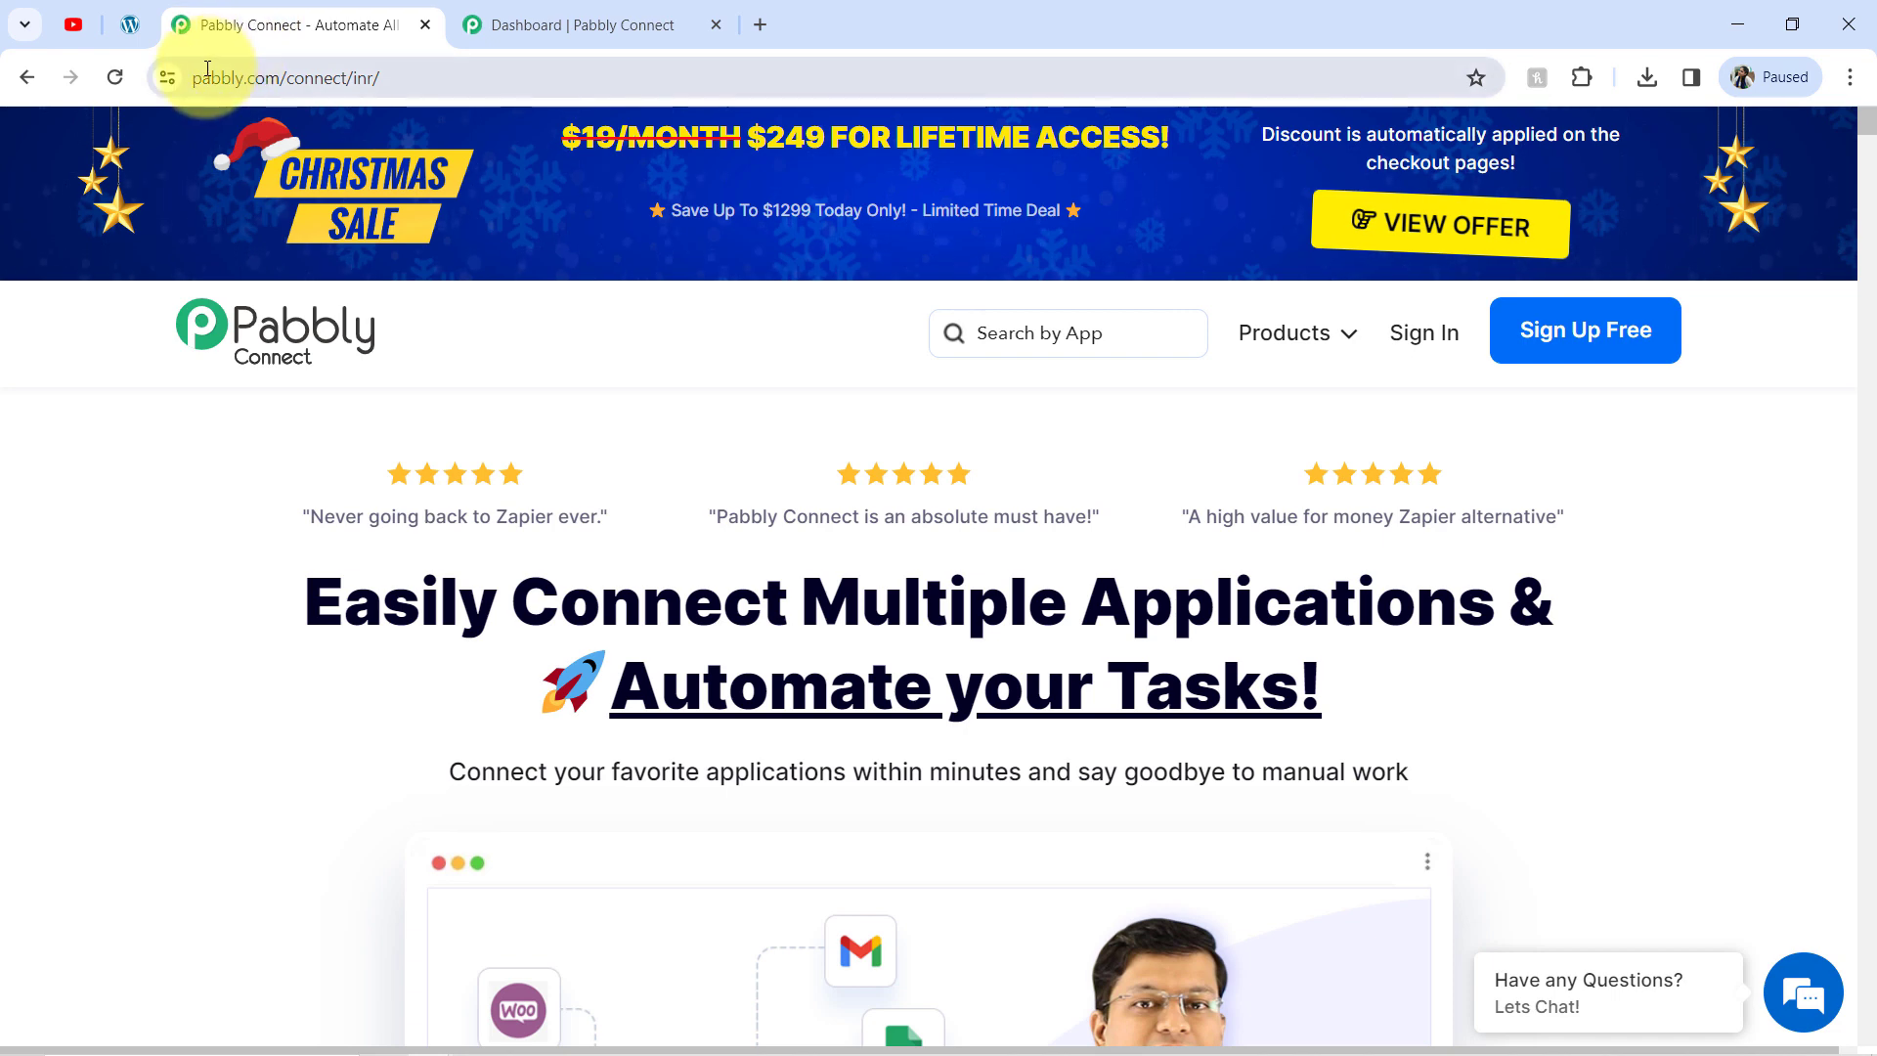
pyautogui.moveTo(200, 77); pyautogui.dragTo(393, 71)
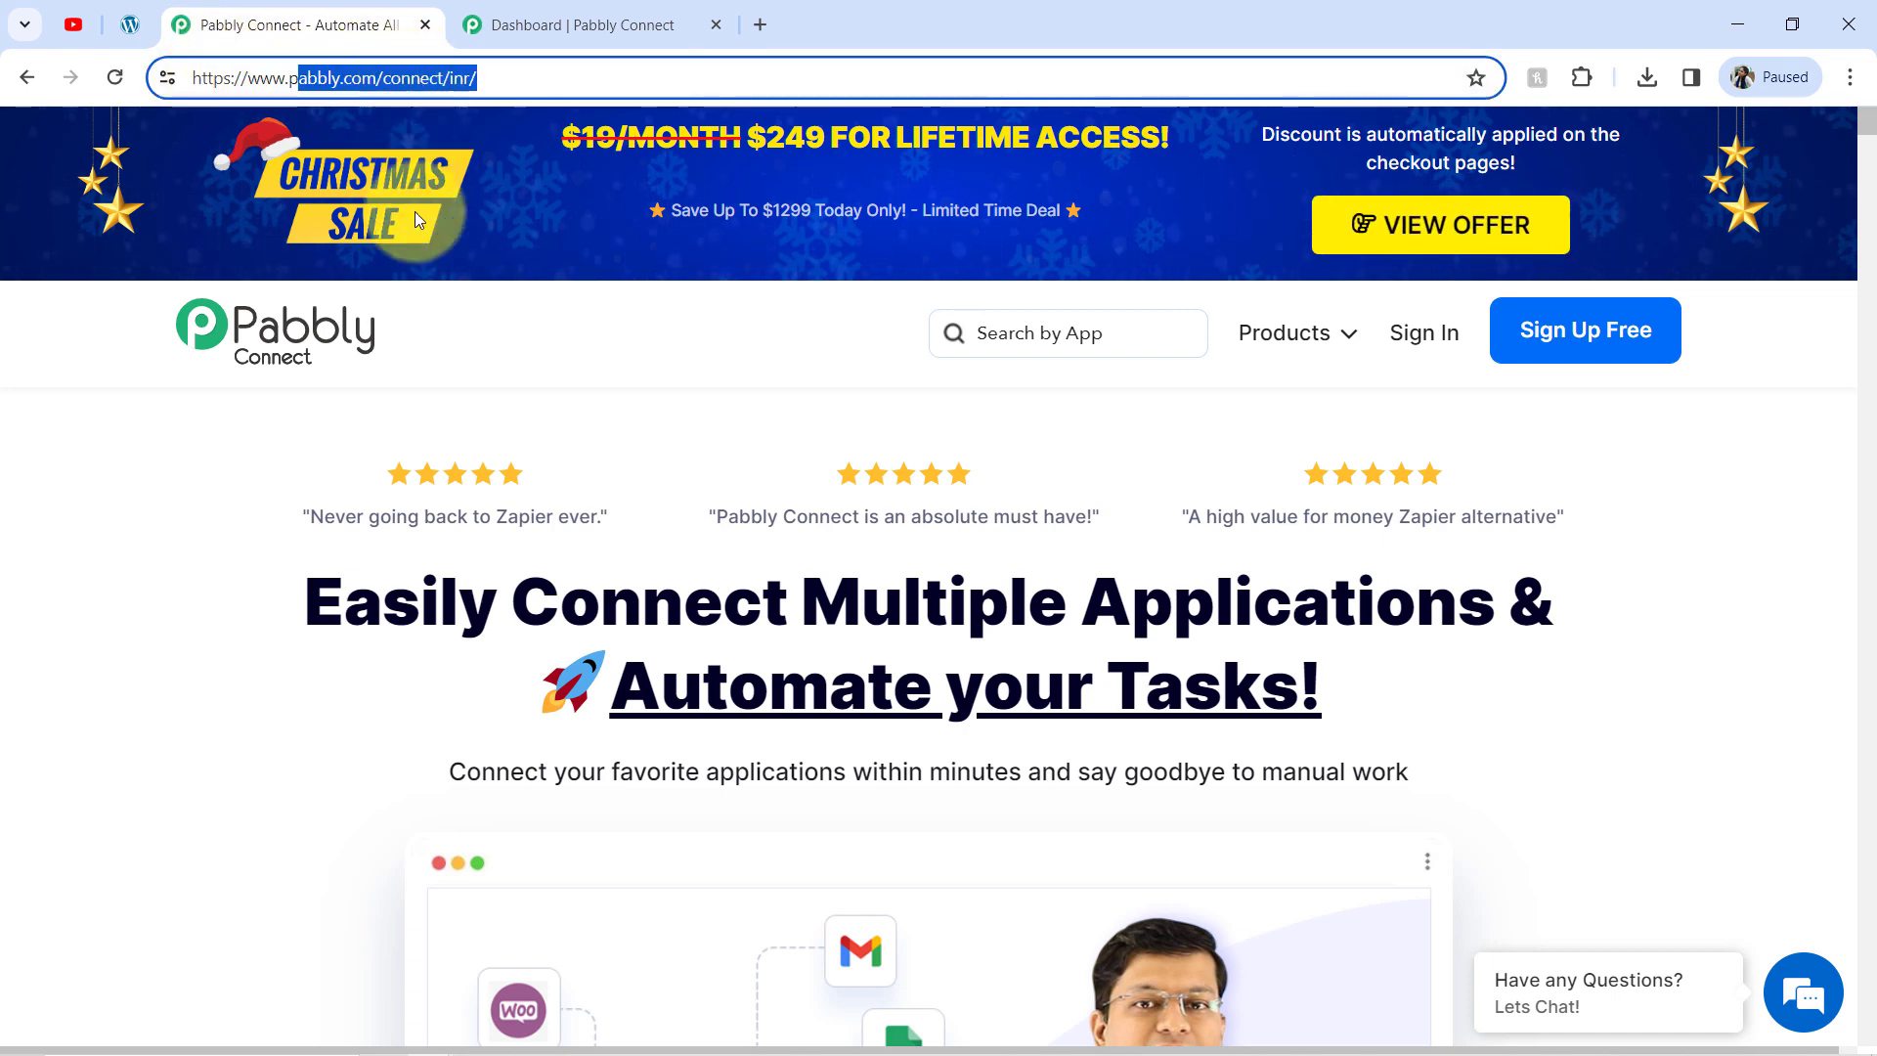
pyautogui.moveTo(345, 599); pyautogui.dragTo(1092, 694)
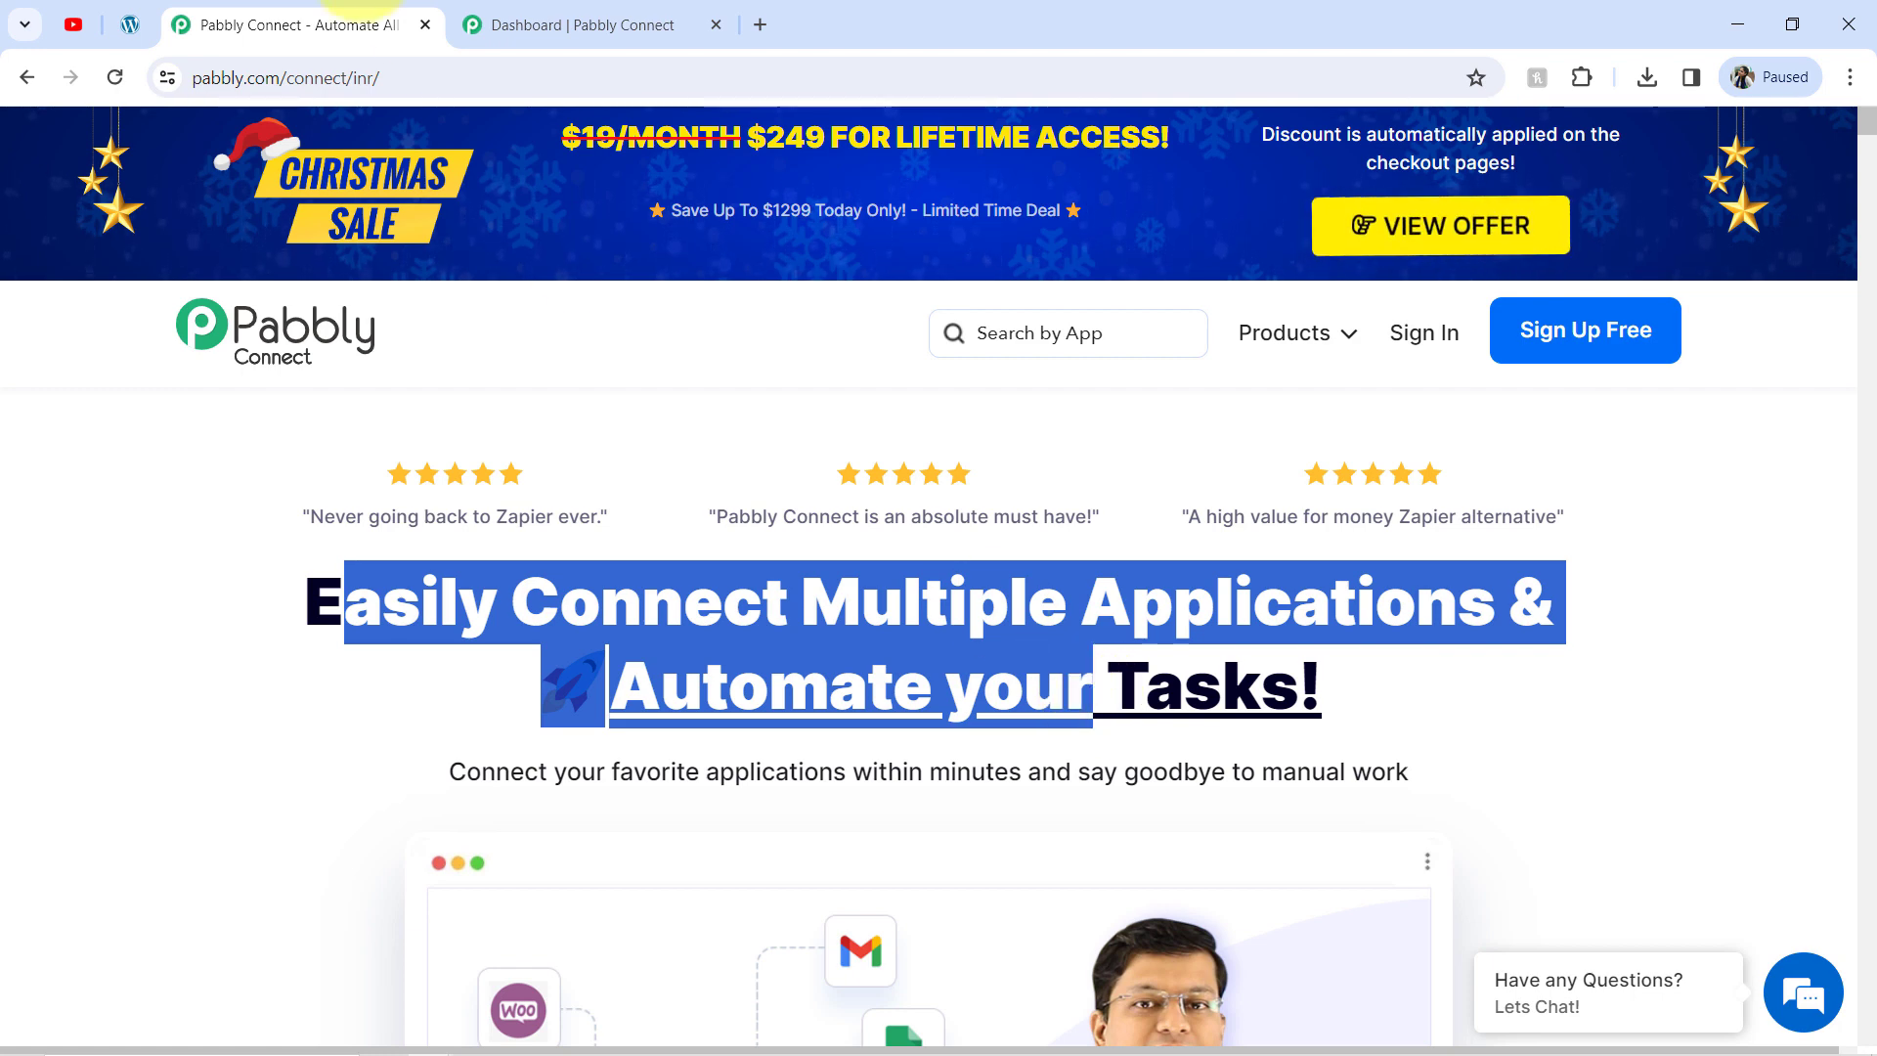
pyautogui.click(496, 14)
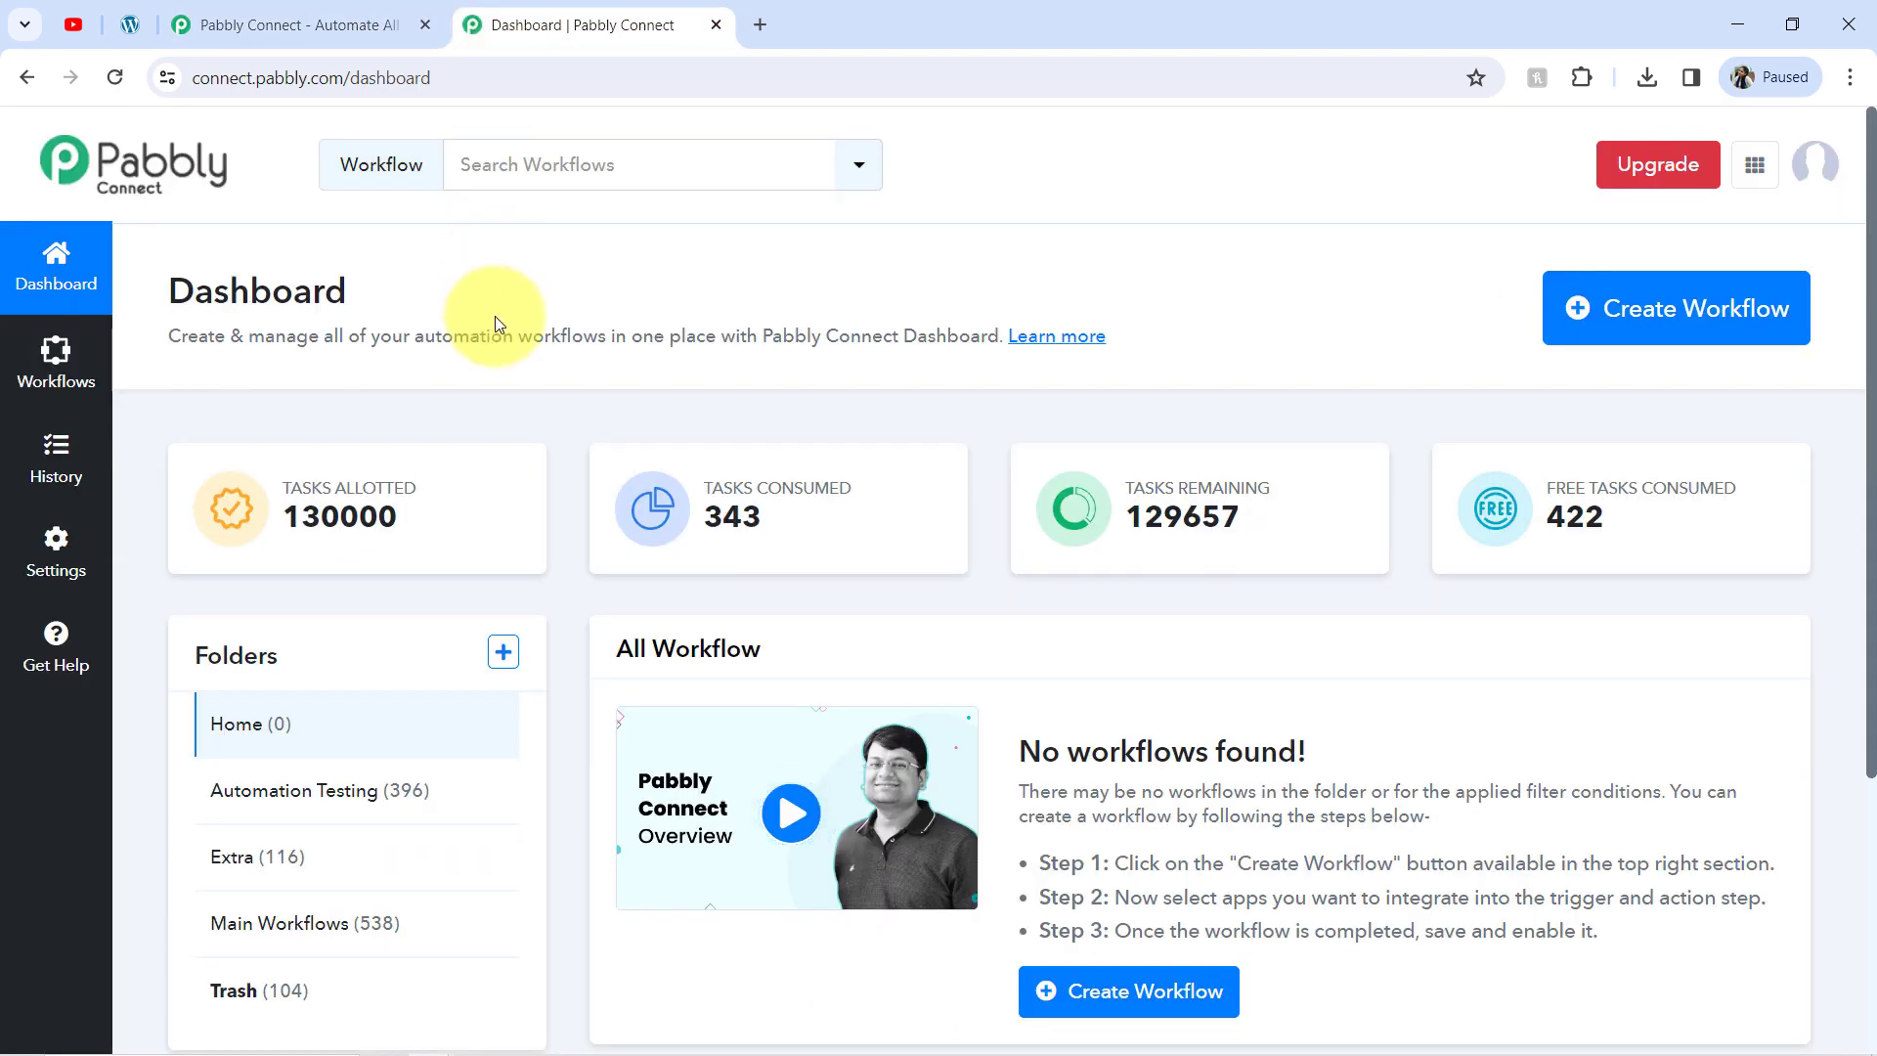
pyautogui.click(372, 22)
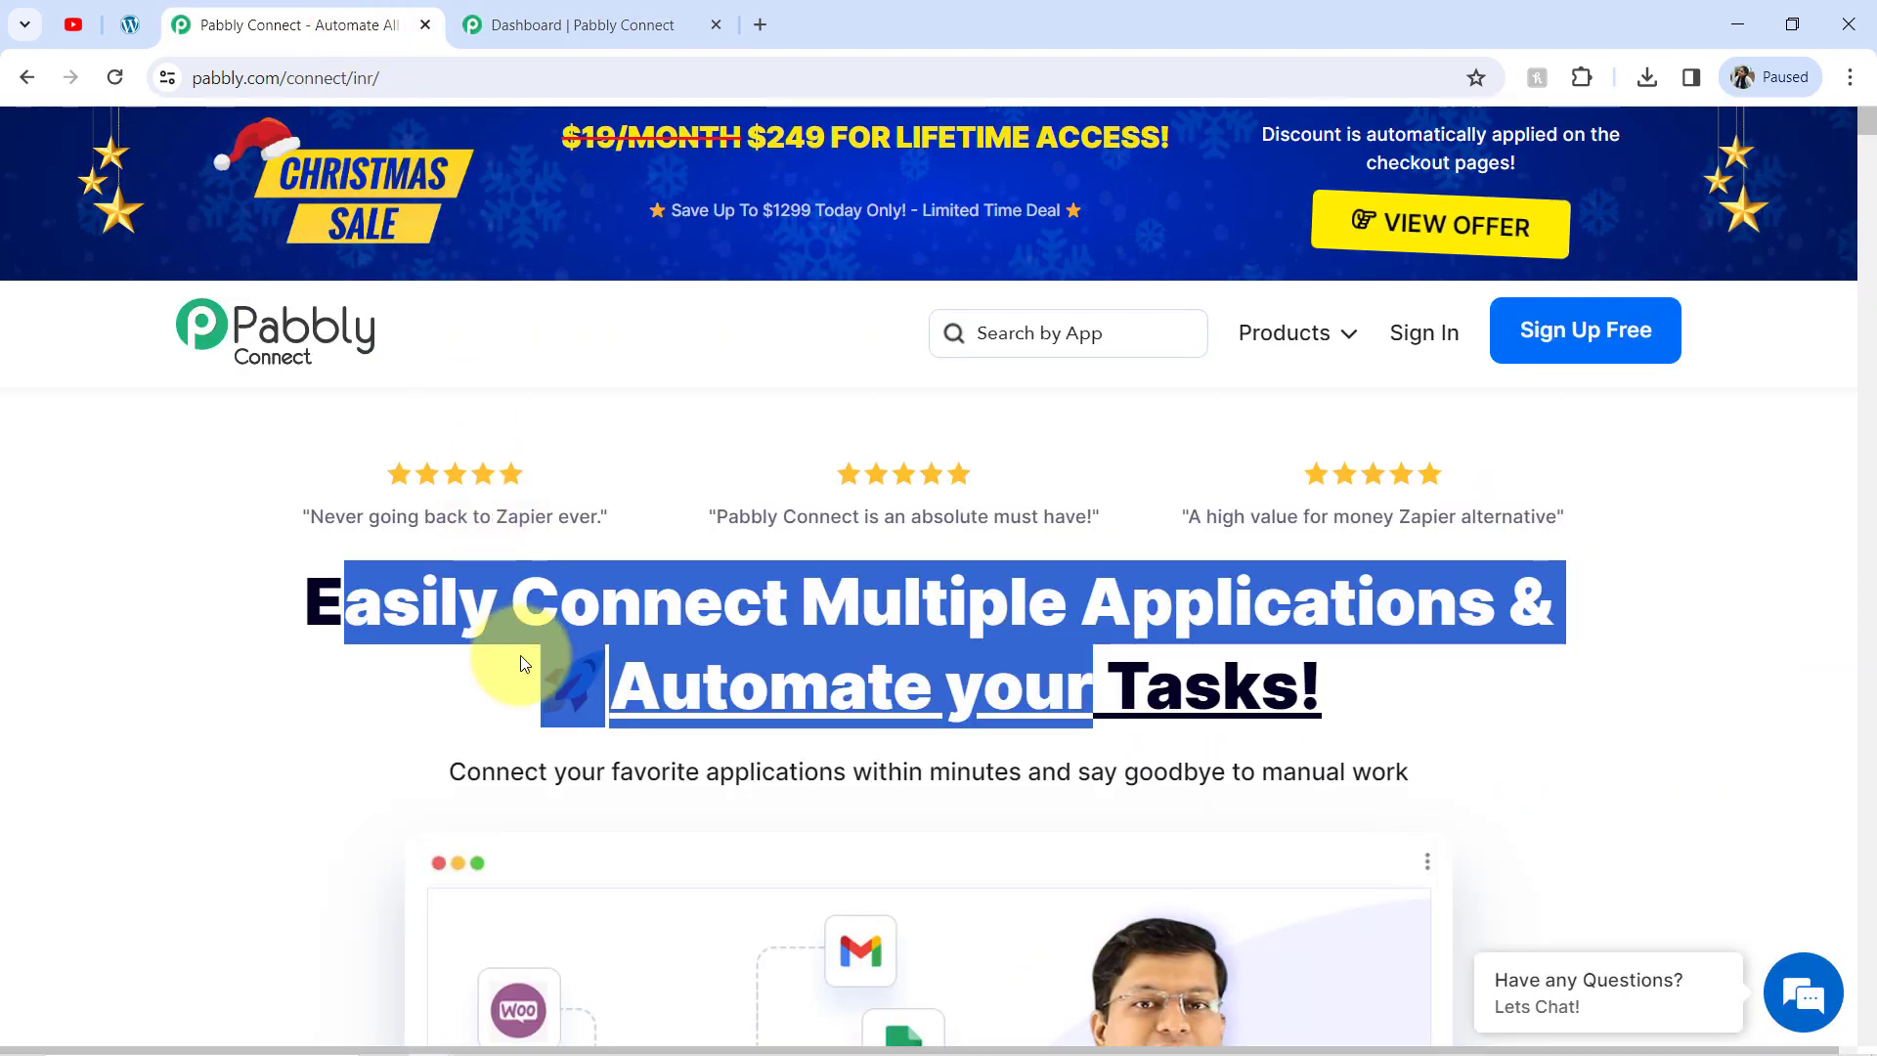
pyautogui.click(1373, 579)
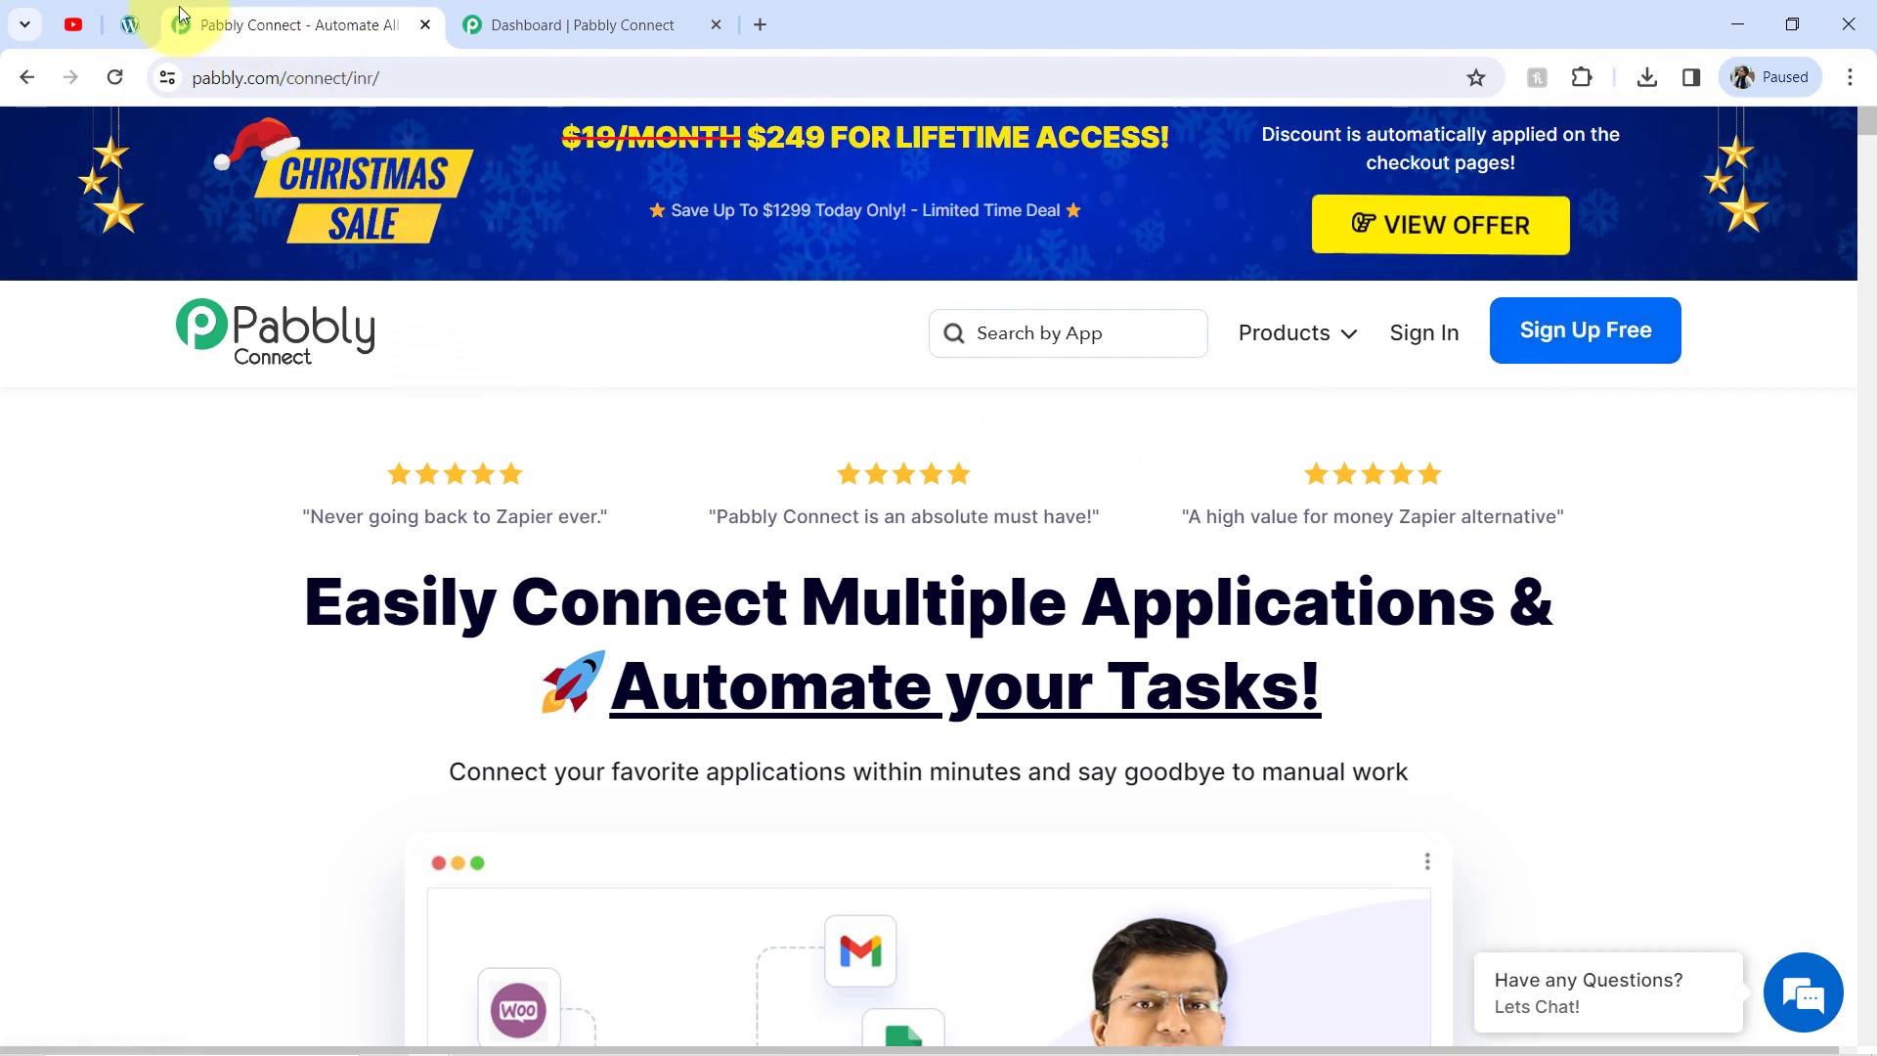
# Start a new workflow in the Pabbly Connect dashboard named "Create WordPress Blog from YouTube Videos (with Image, Description & Video)".
pyautogui.click(649, 22)
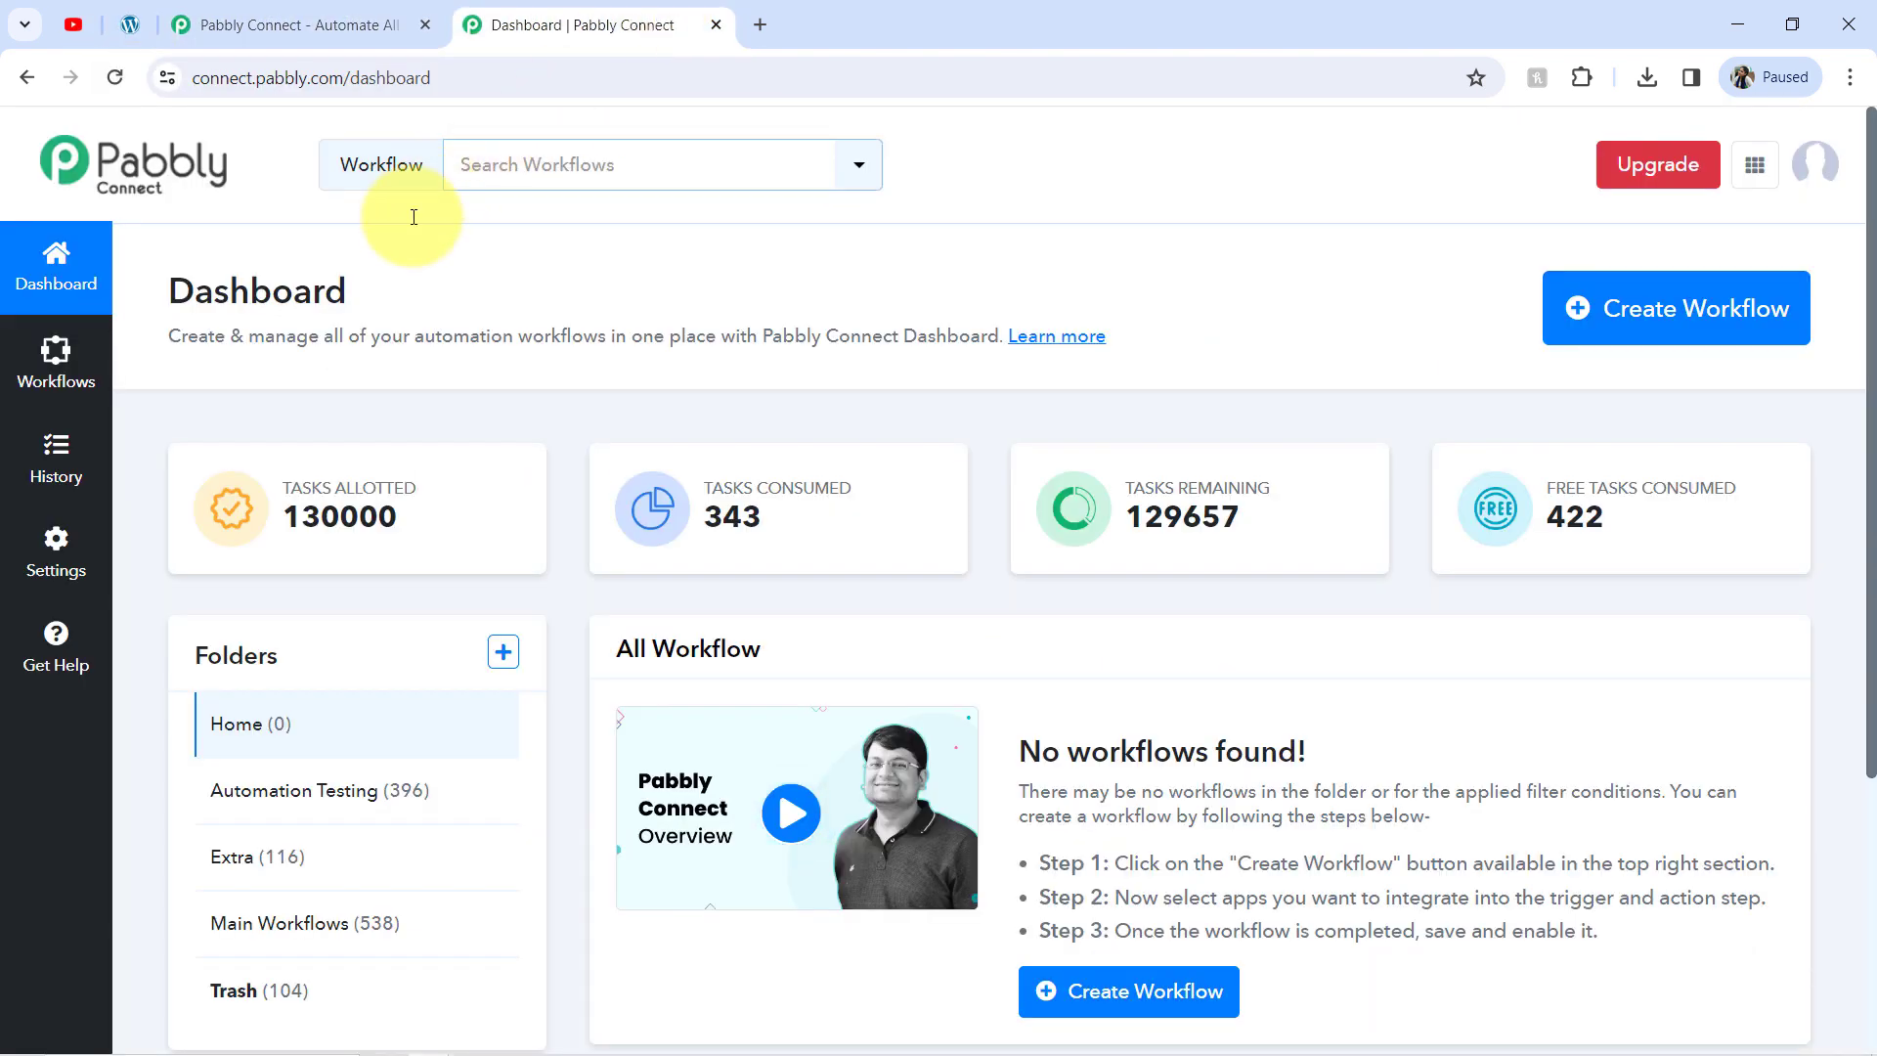
pyautogui.doubleClick(309, 293)
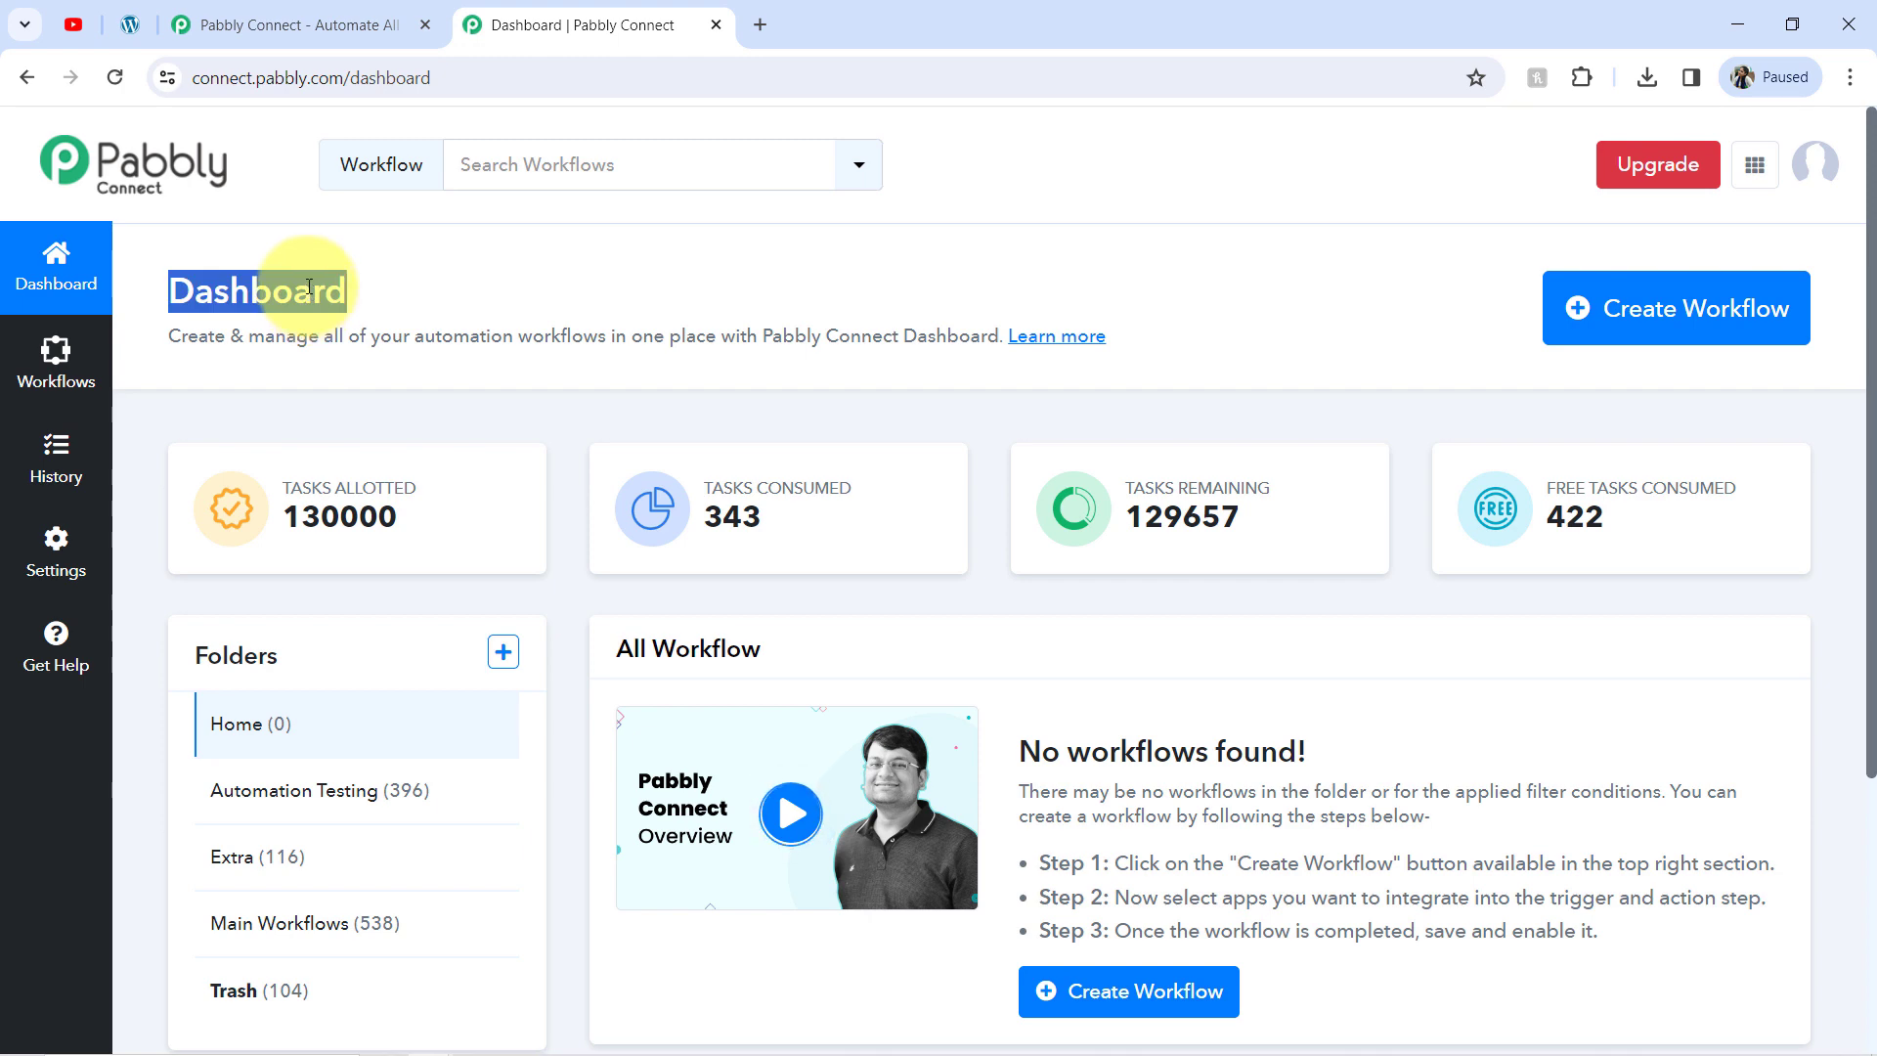
pyautogui.click(1607, 340)
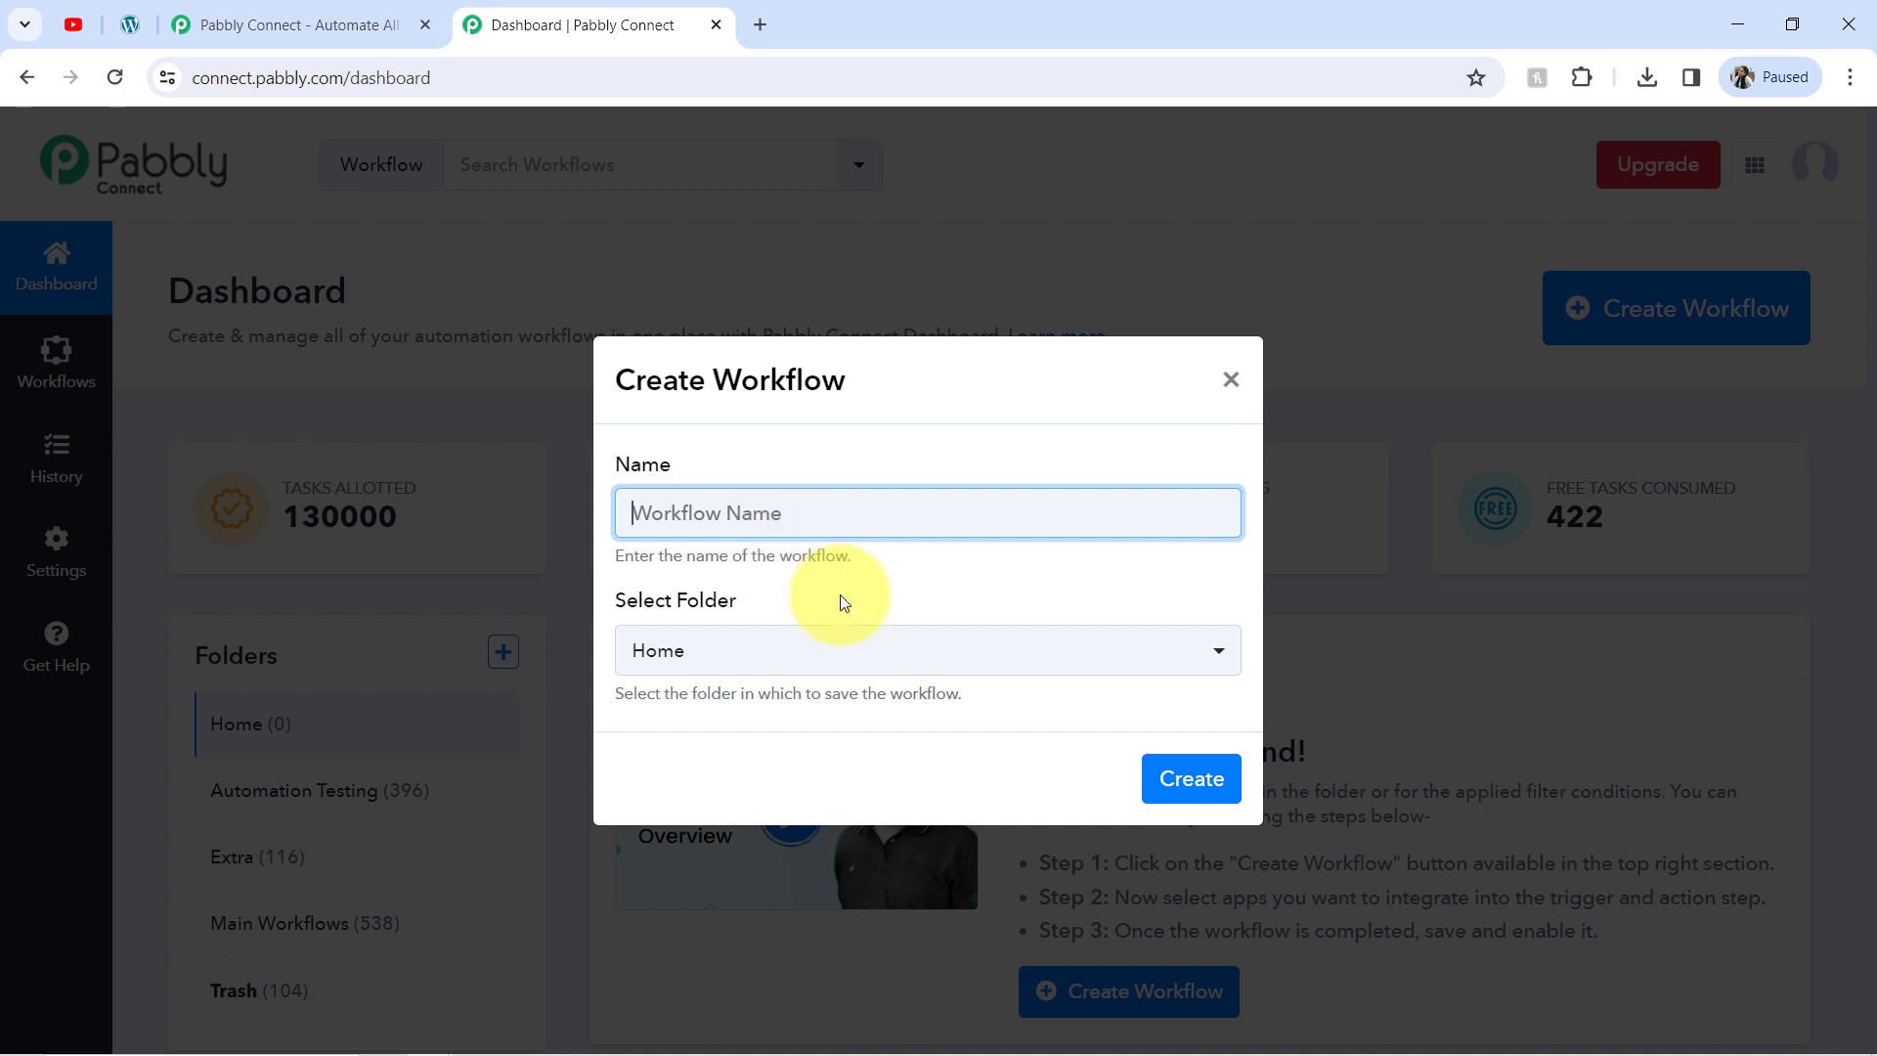
pyautogui.hotkey('ctrl', 'v')
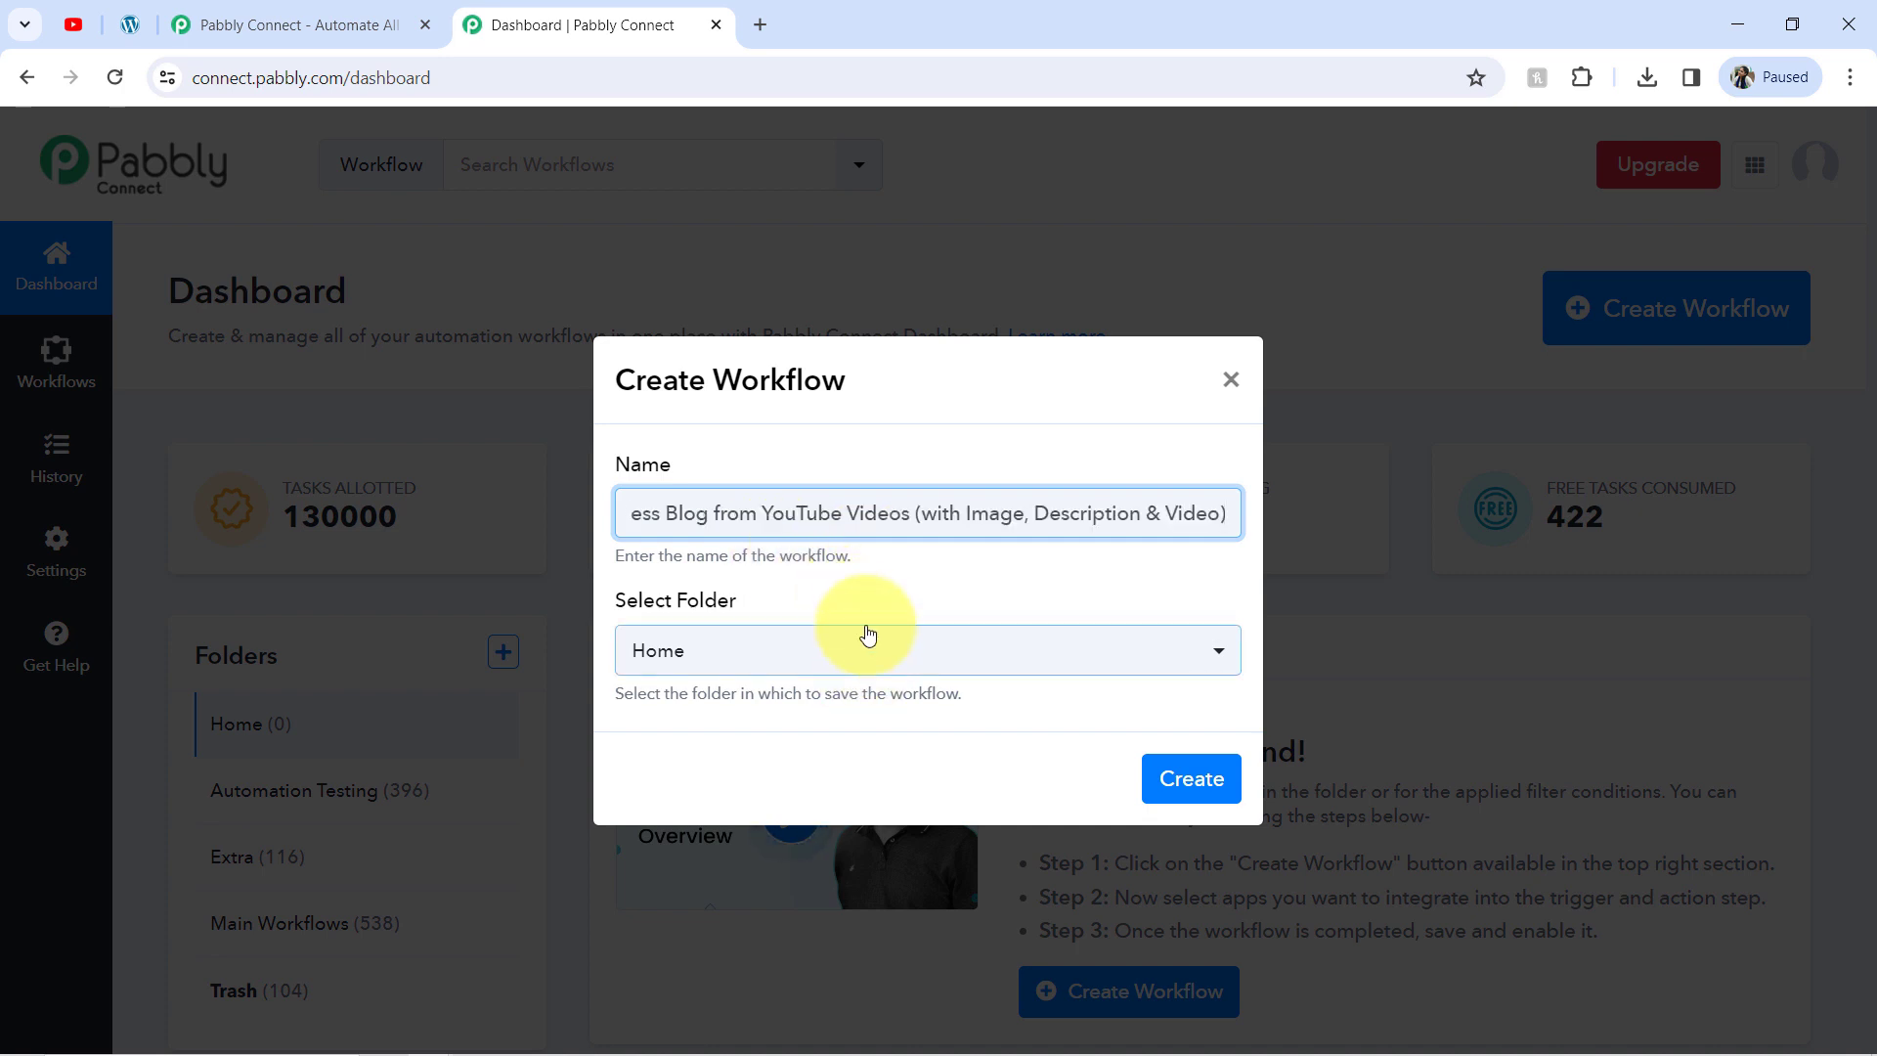
pyautogui.moveTo(888, 513); pyautogui.dragTo(493, 517)
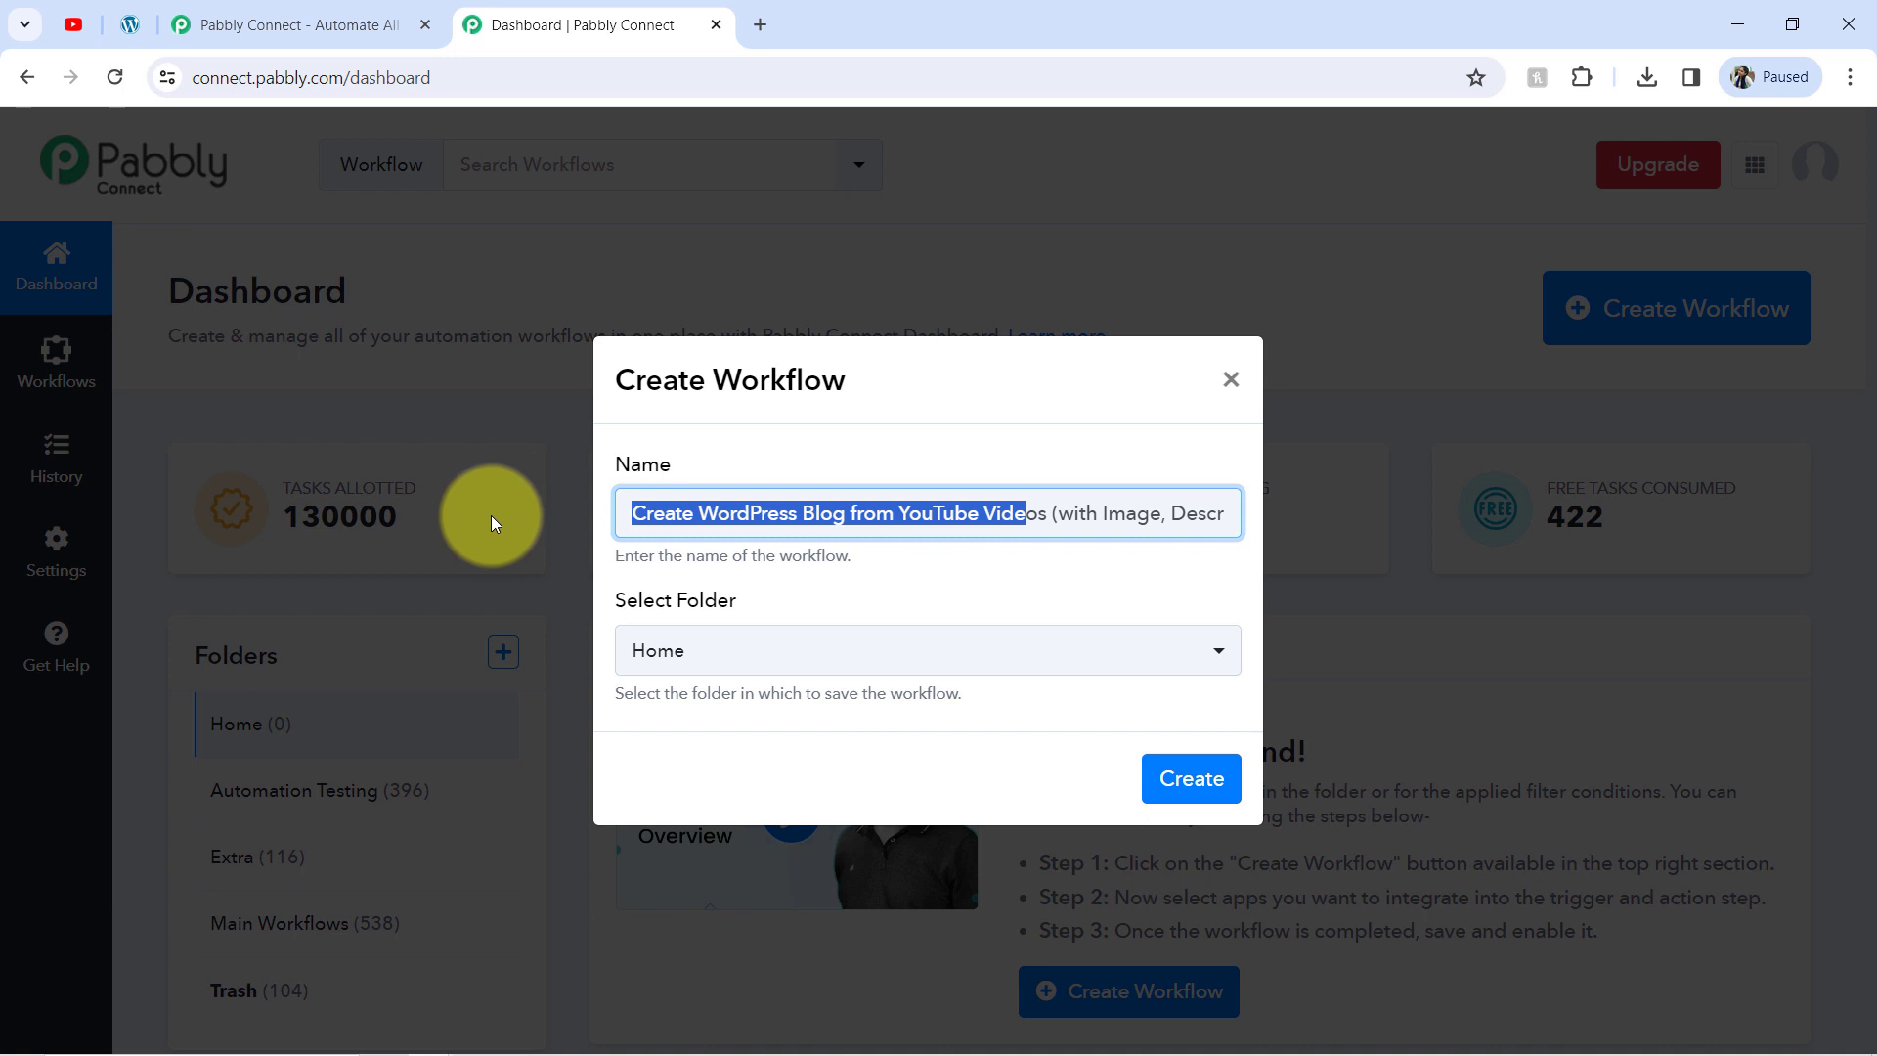
pyautogui.click(720, 514)
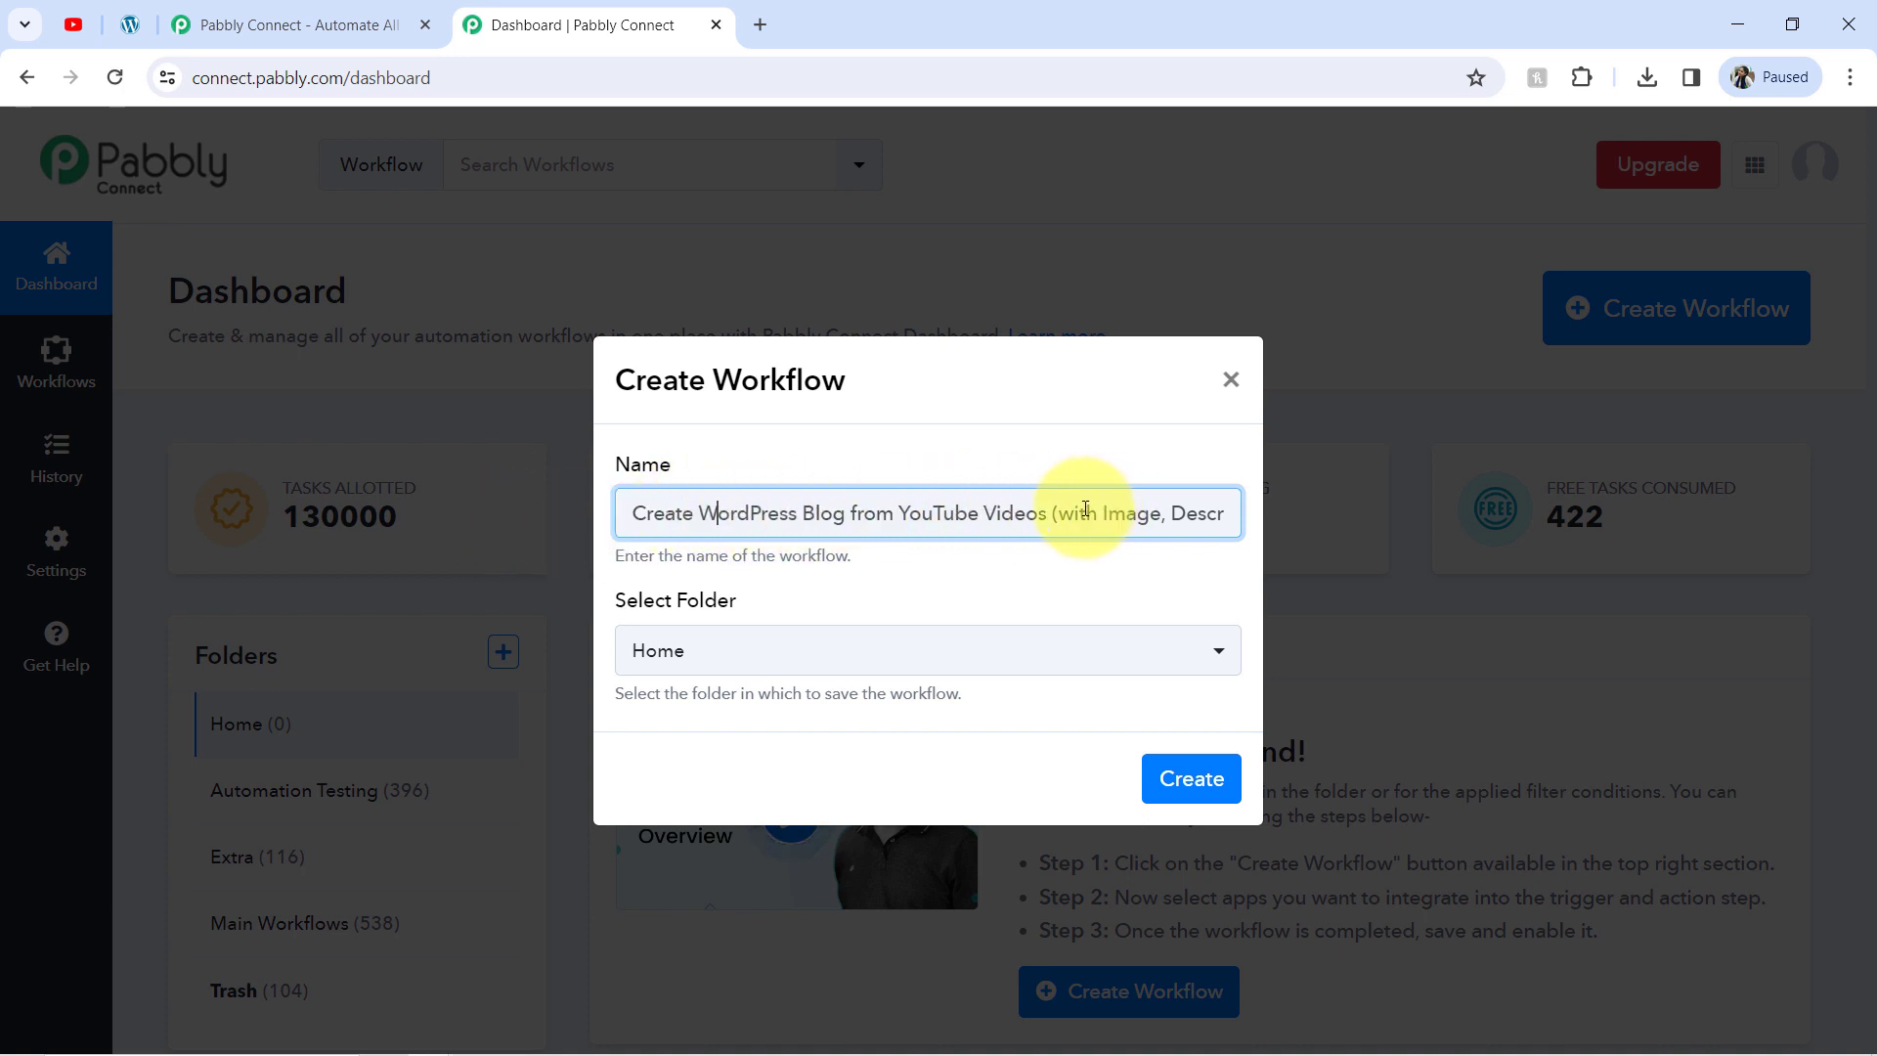
pyautogui.moveTo(1082, 504); pyautogui.dragTo(1266, 537)
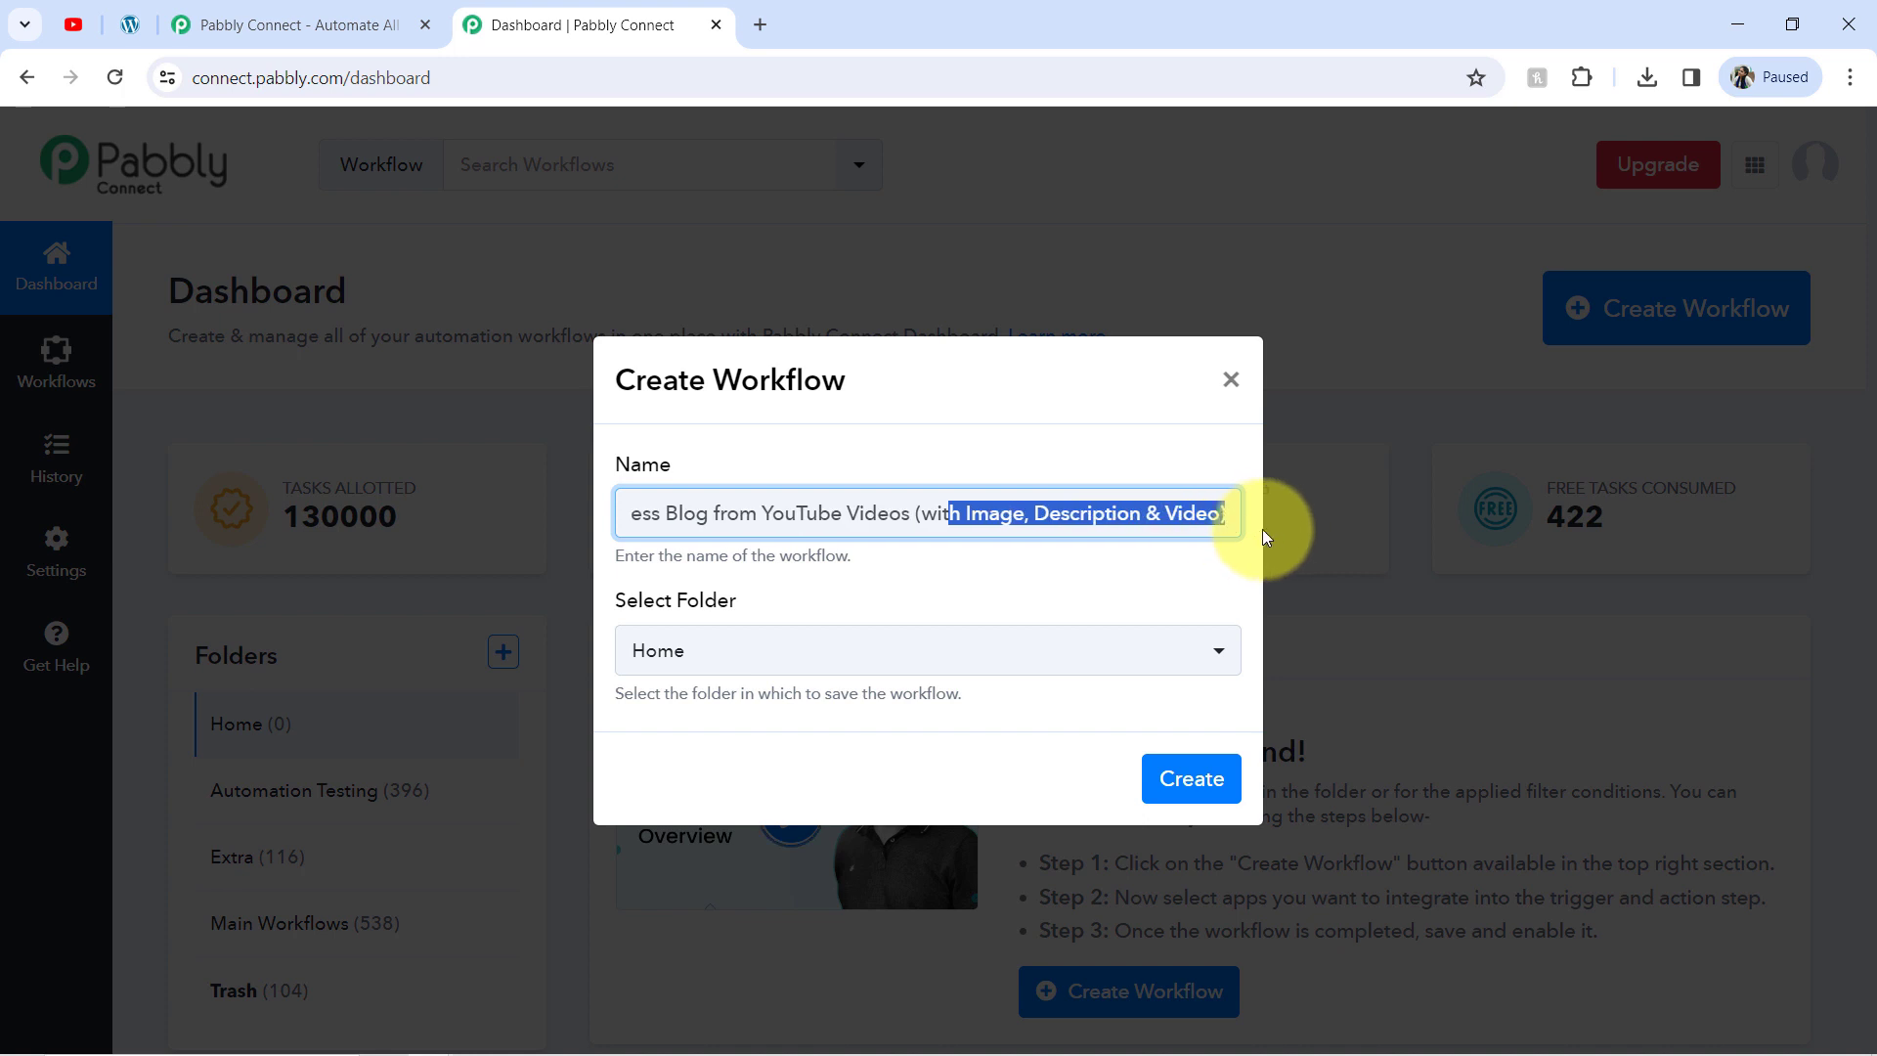
pyautogui.click(1183, 513)
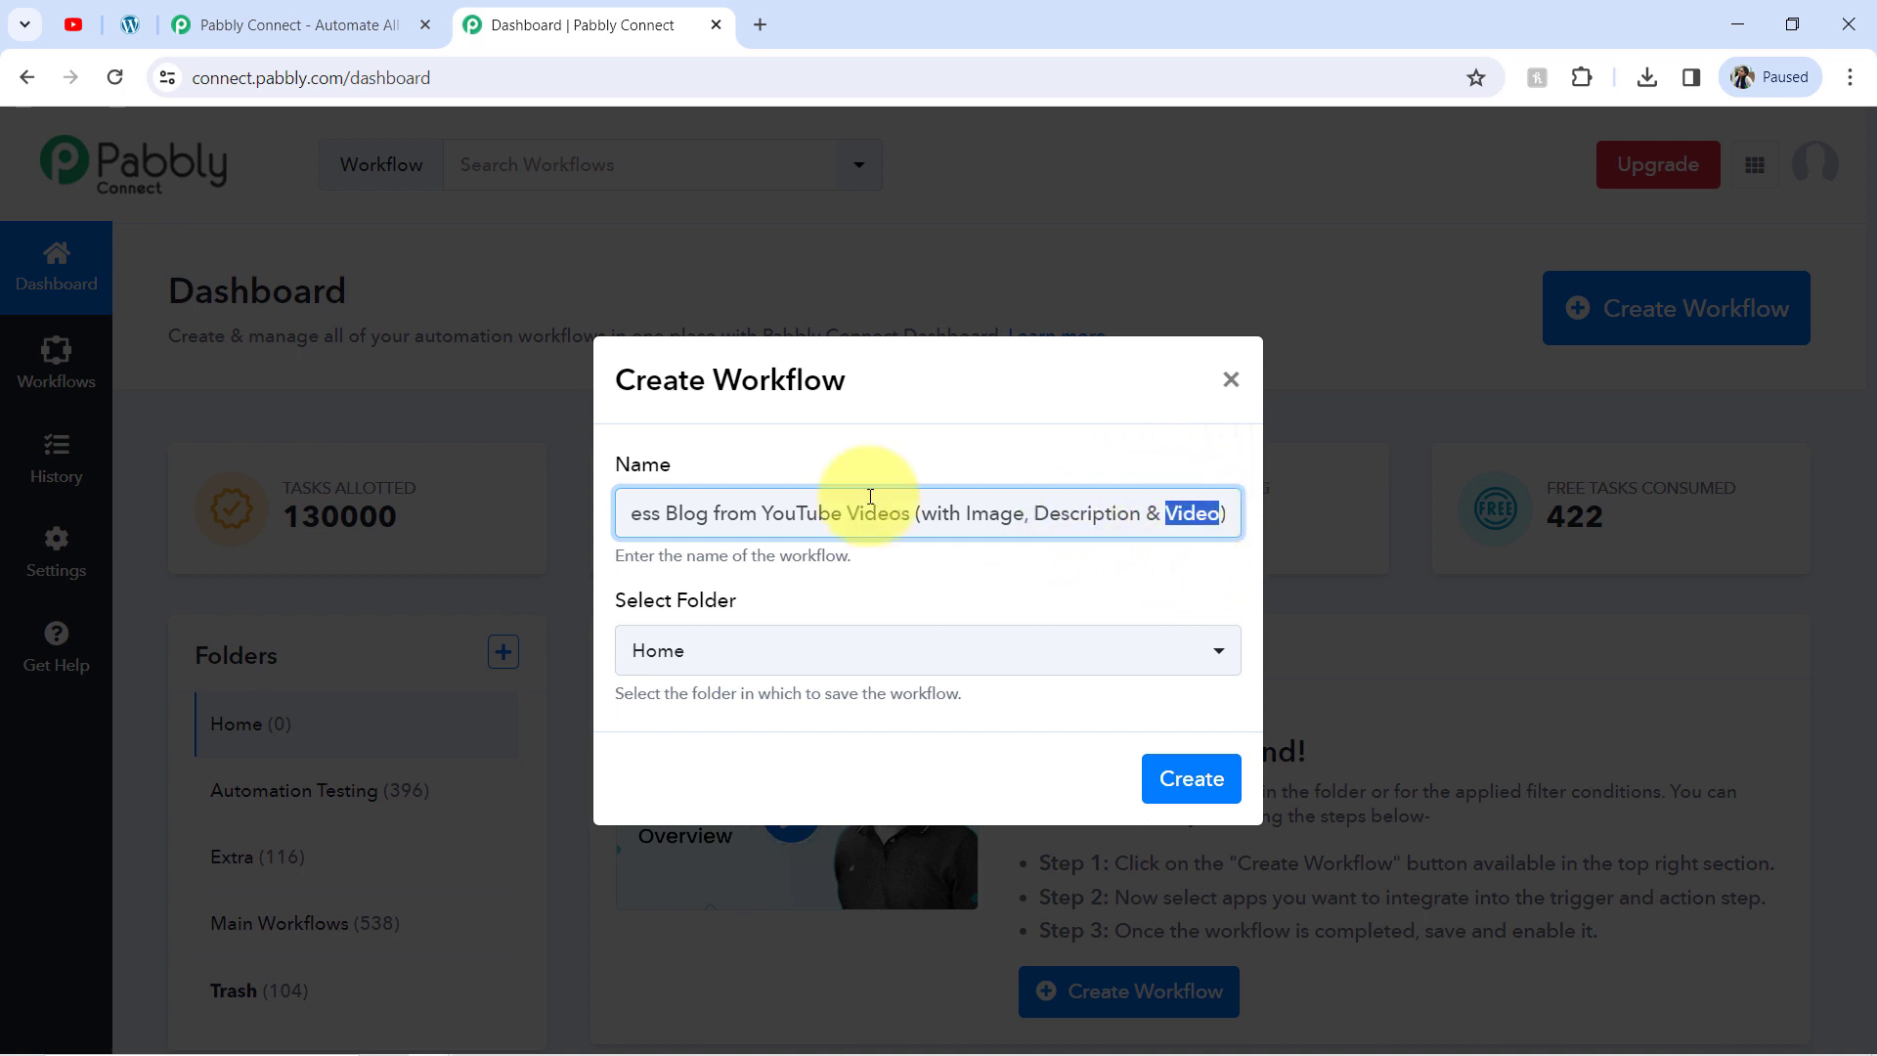
# Assign the new workflow to the Main Workflows folder and create it.
pyautogui.click(700, 653)
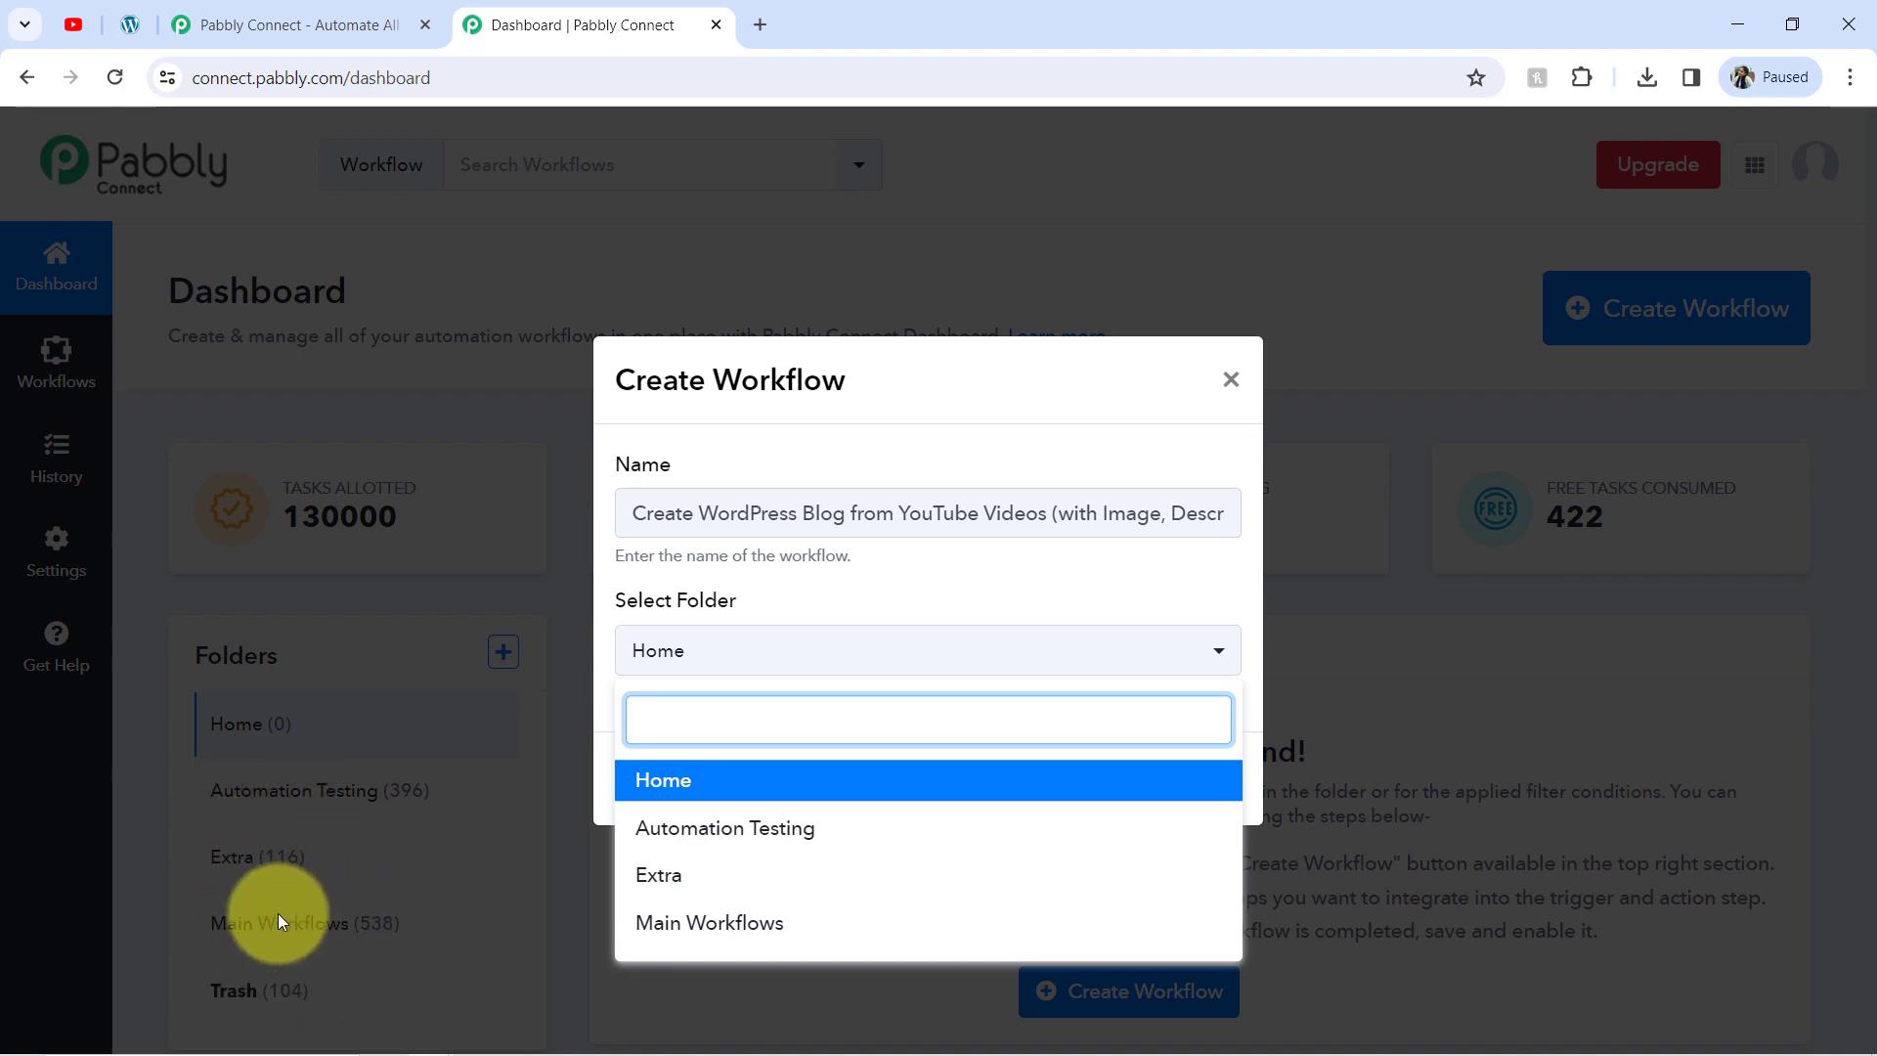
pyautogui.click(725, 923)
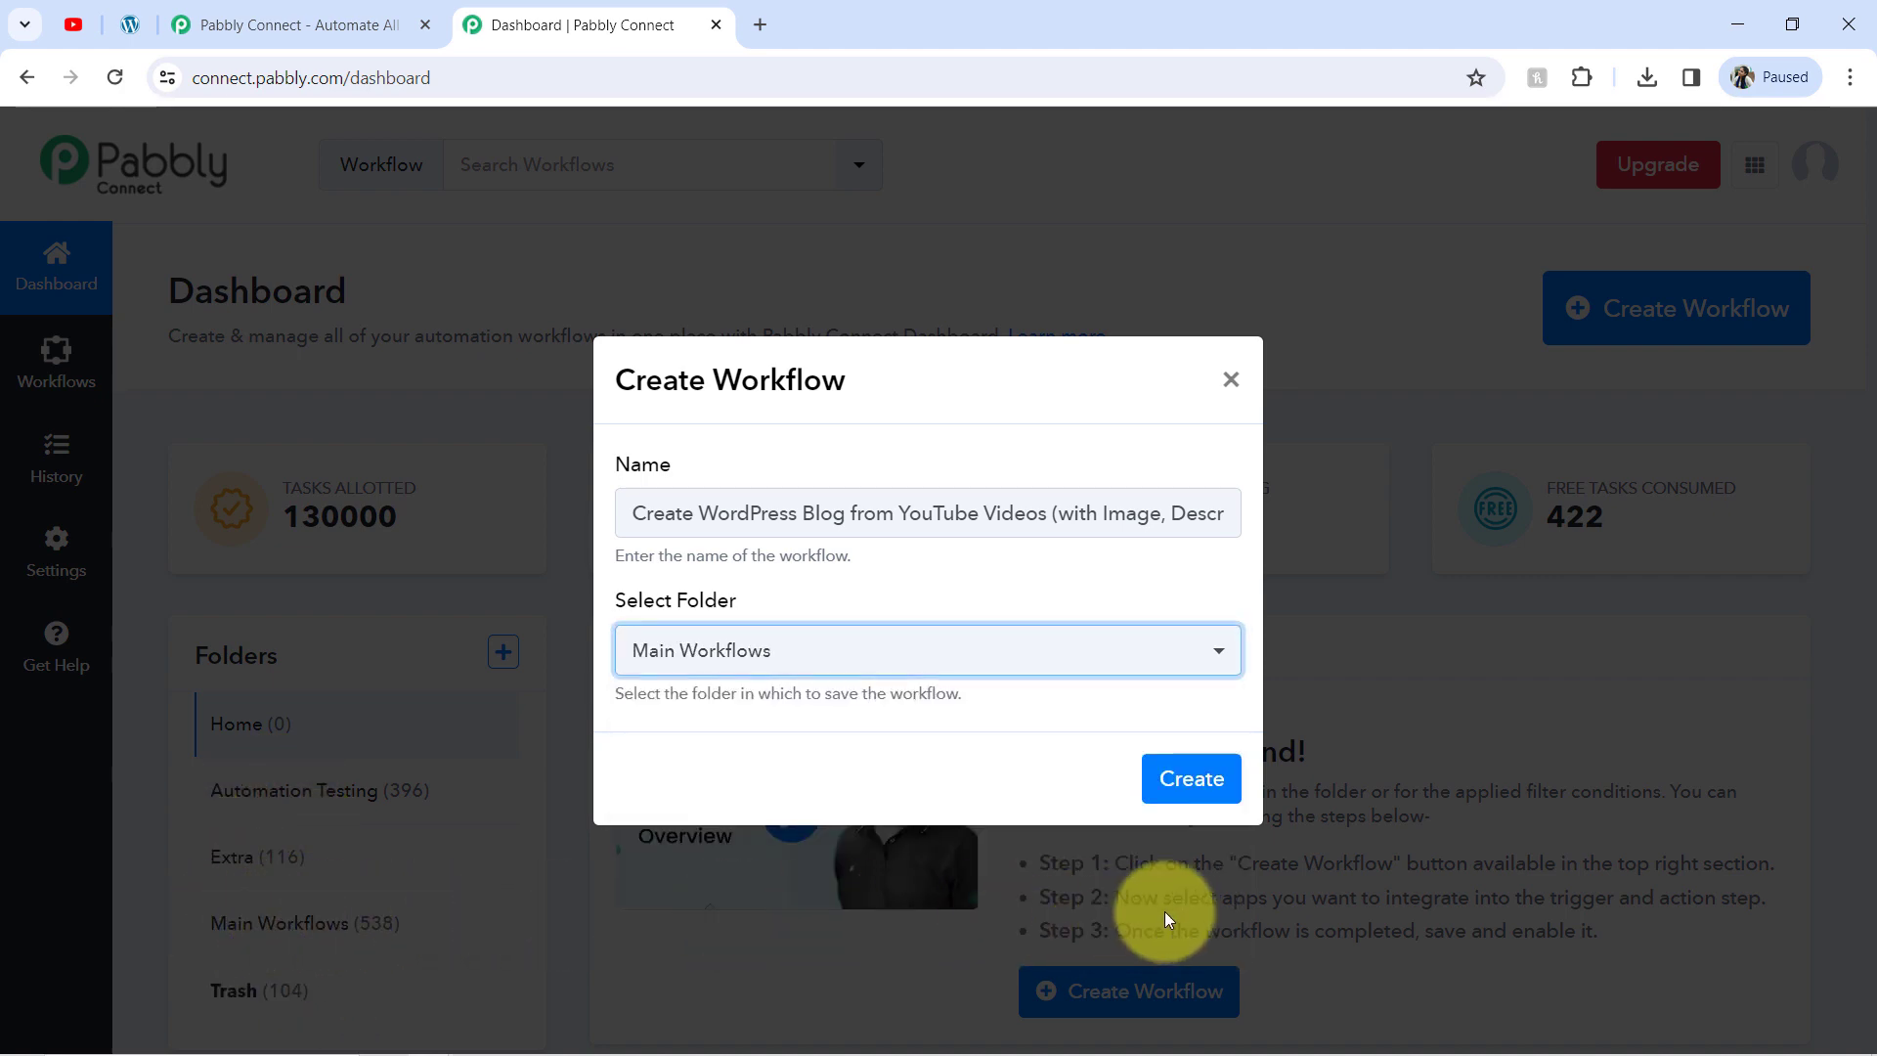
pyautogui.click(1203, 779)
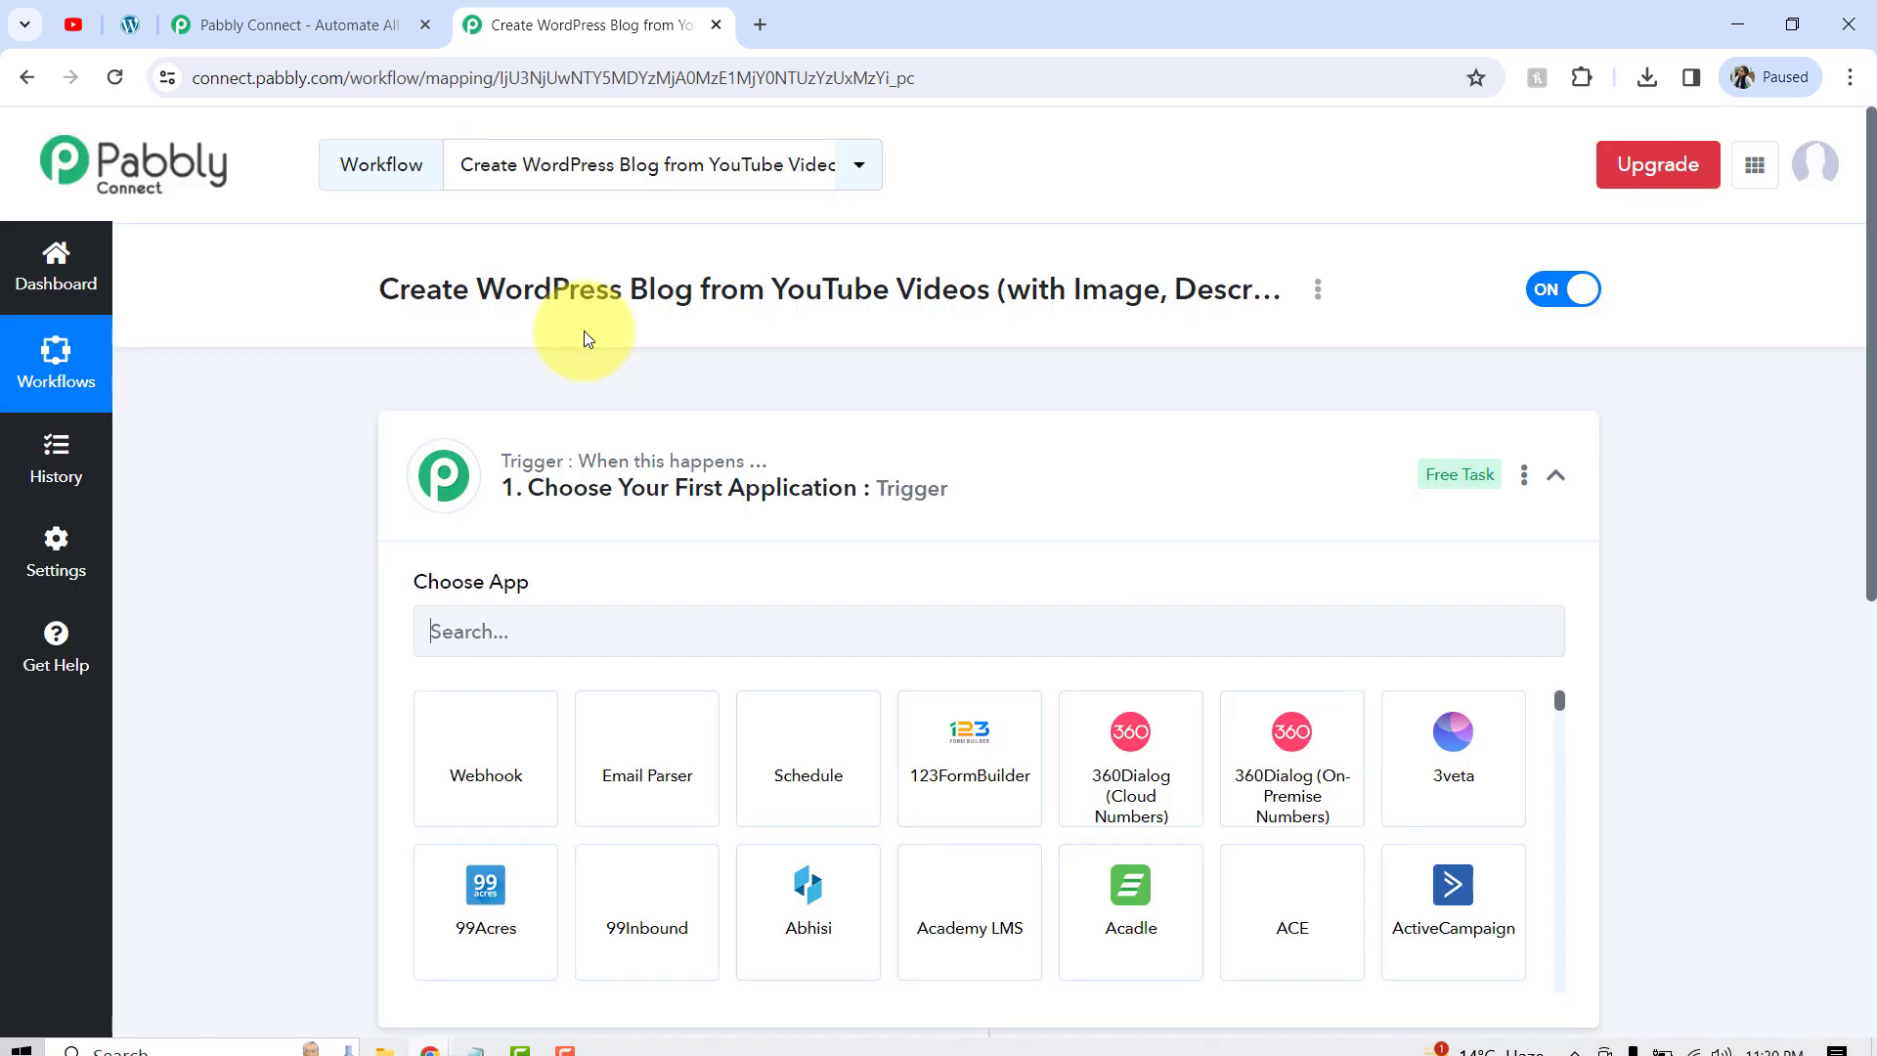
# Choose YouTube as the app for the workflow's trigger step.
pyautogui.click(545, 465)
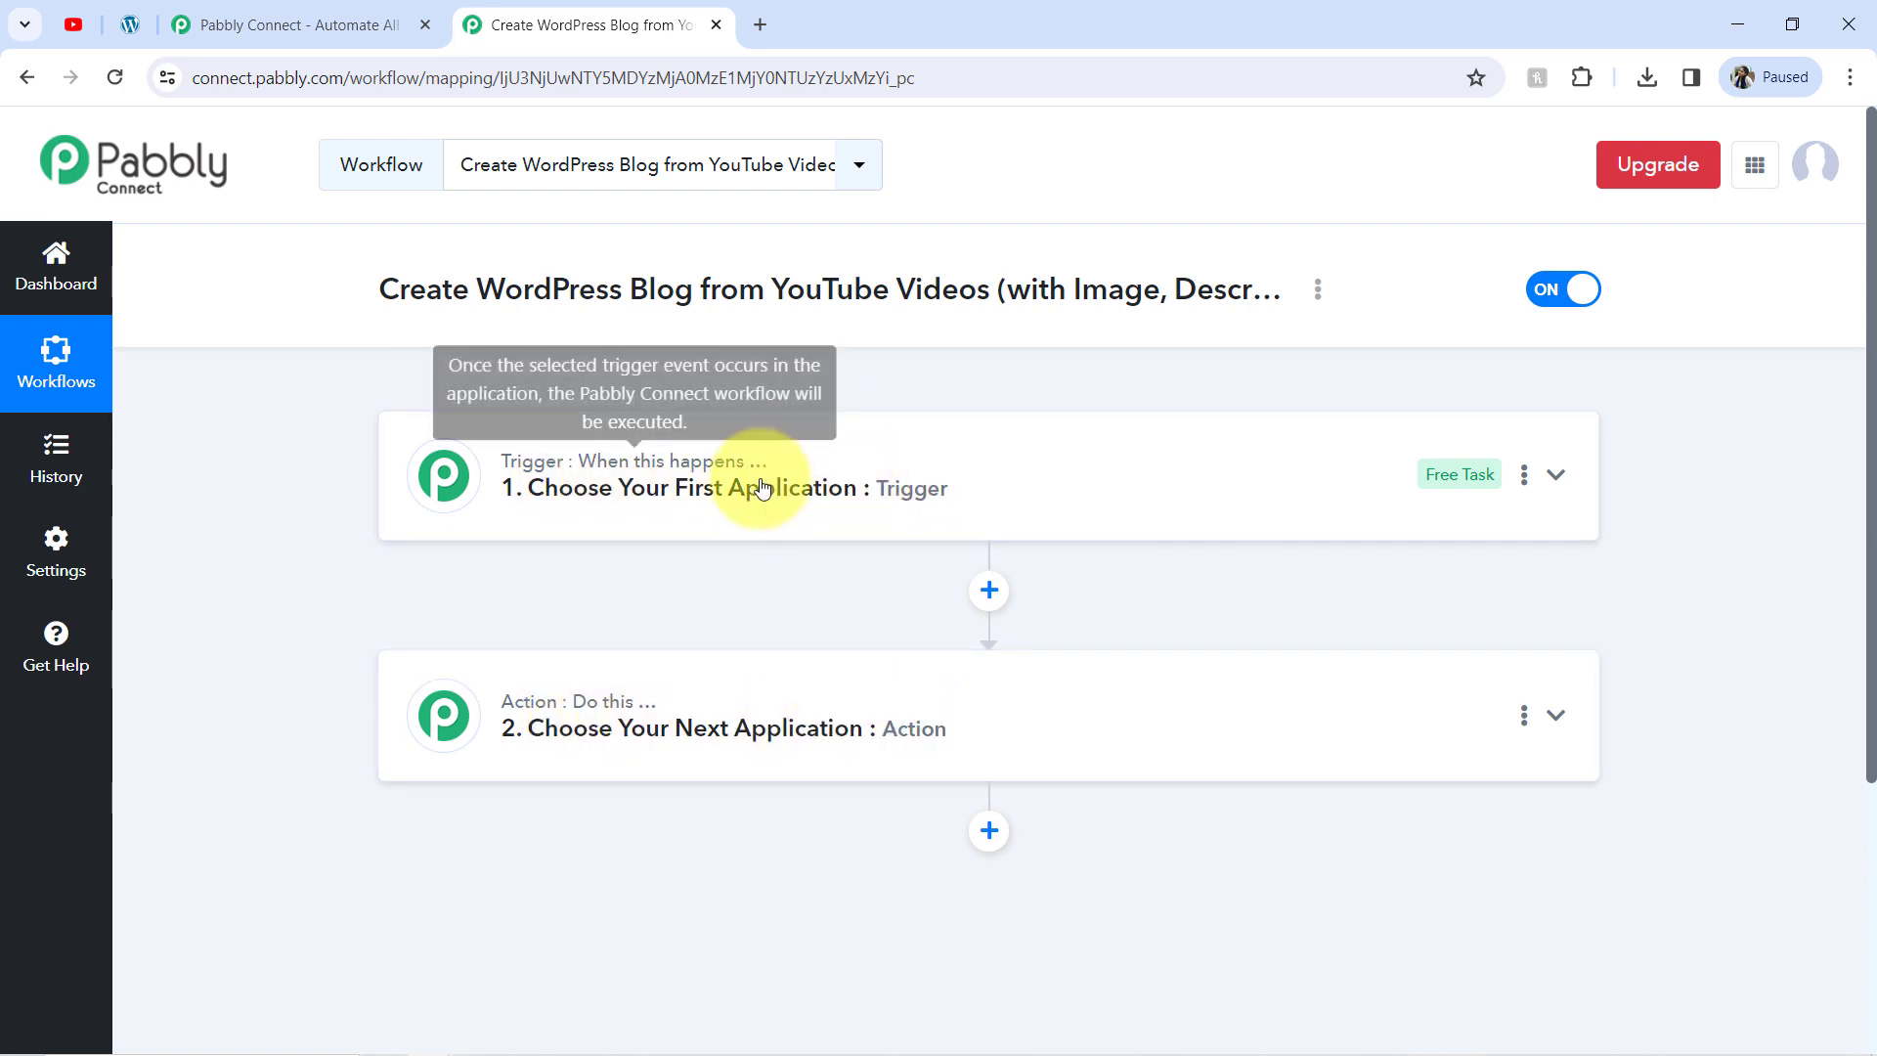
pyautogui.click(643, 479)
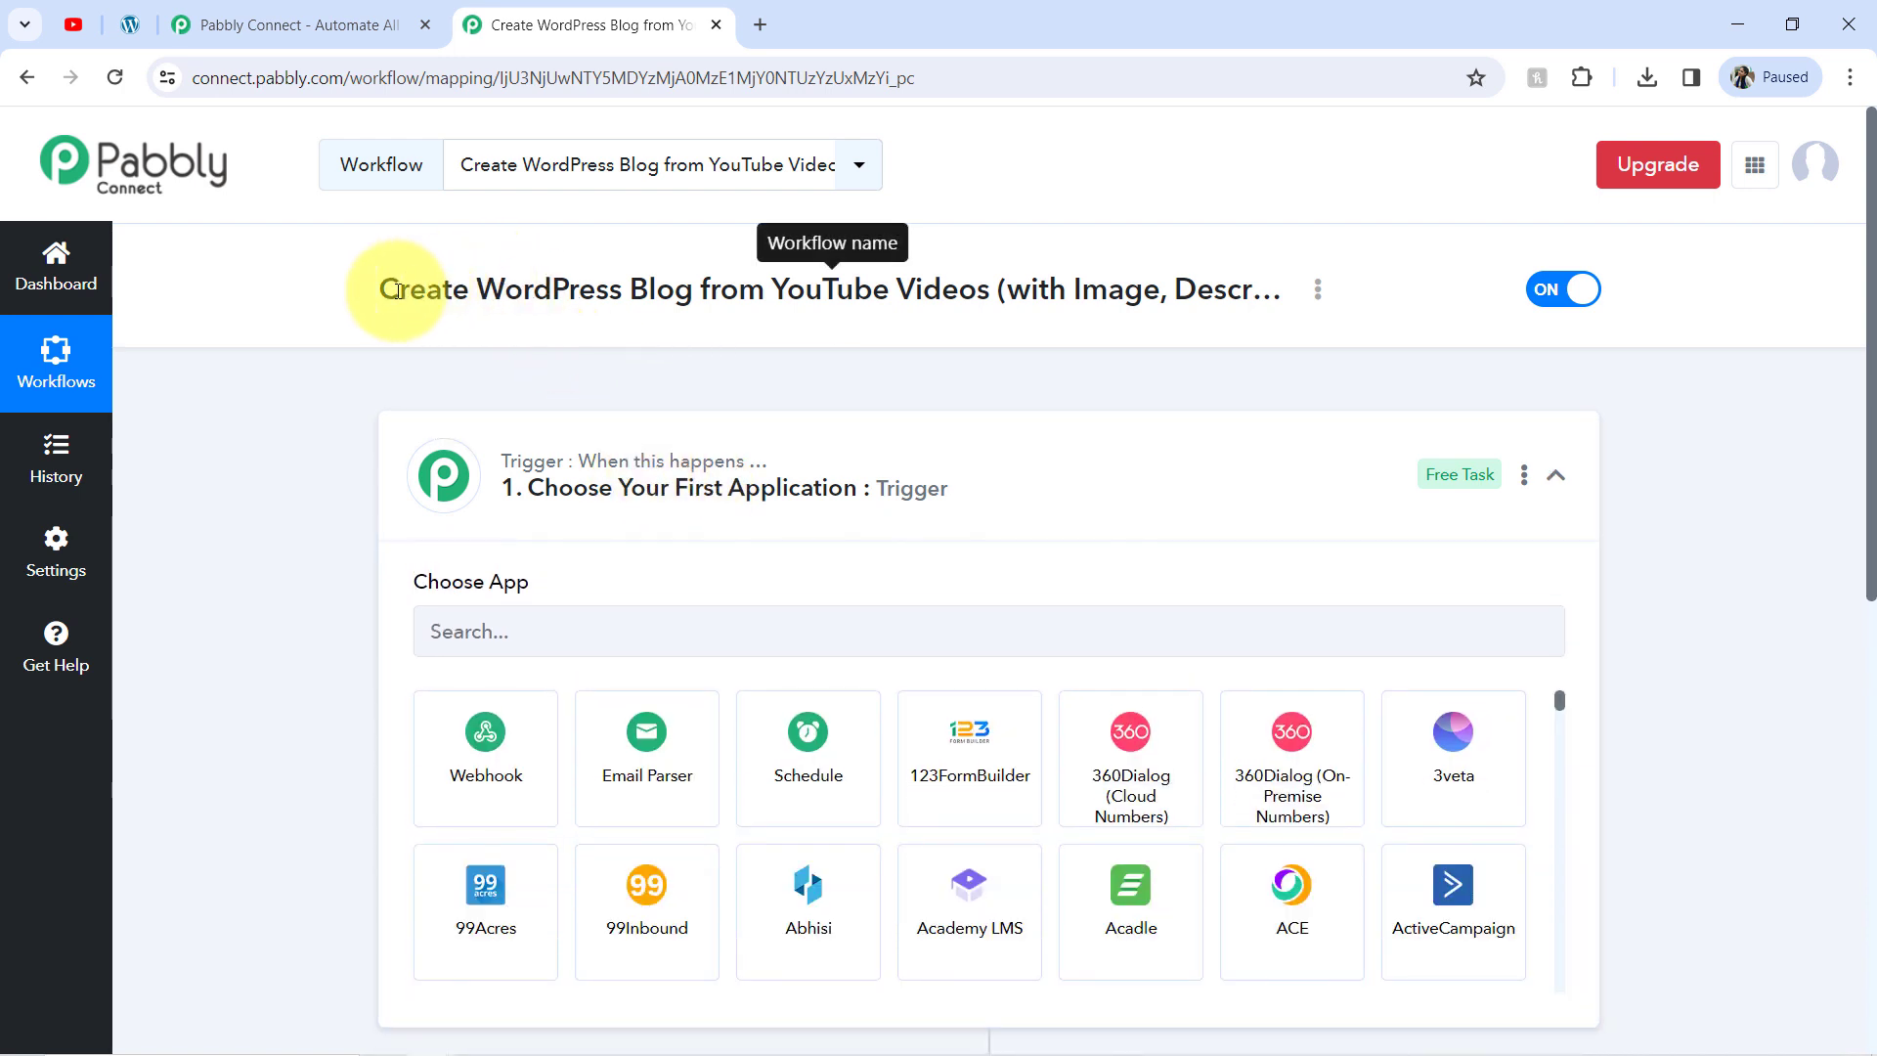
pyautogui.moveTo(397, 289); pyautogui.dragTo(1090, 260)
pyautogui.click(617, 628)
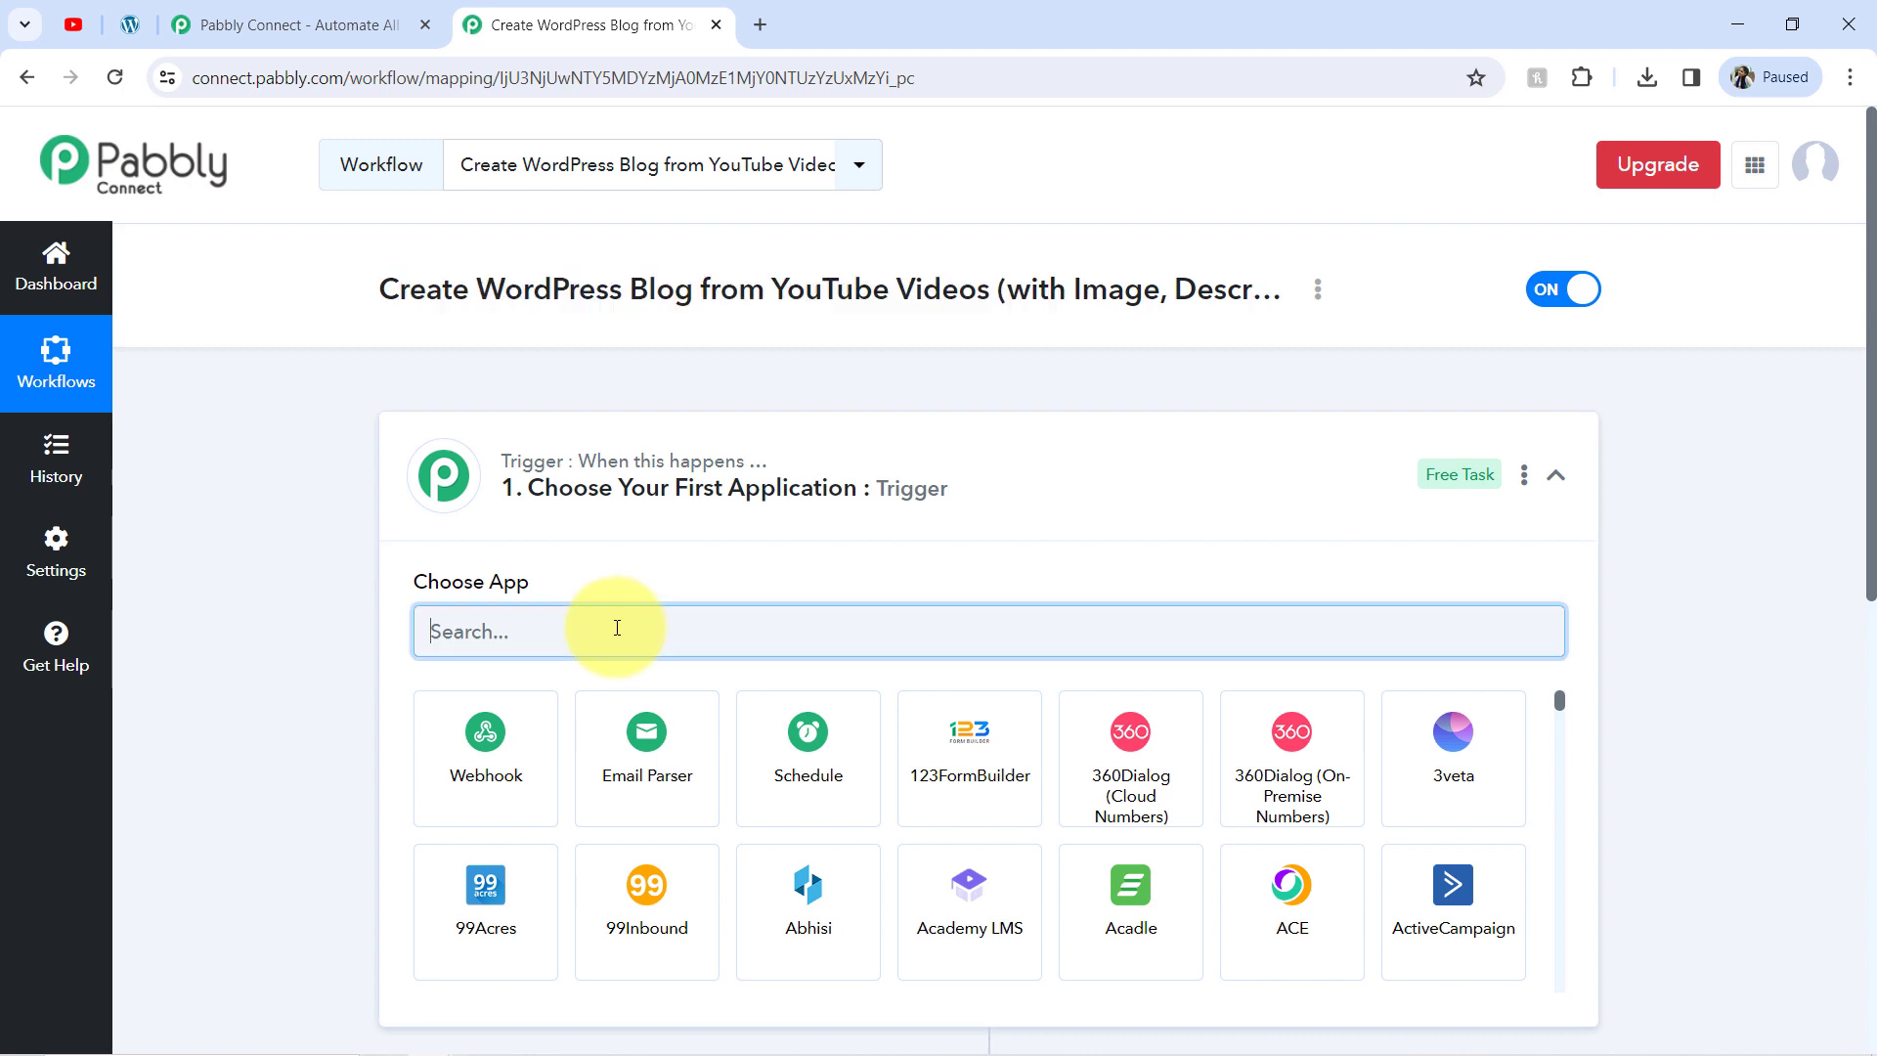
pyautogui.write('yout')
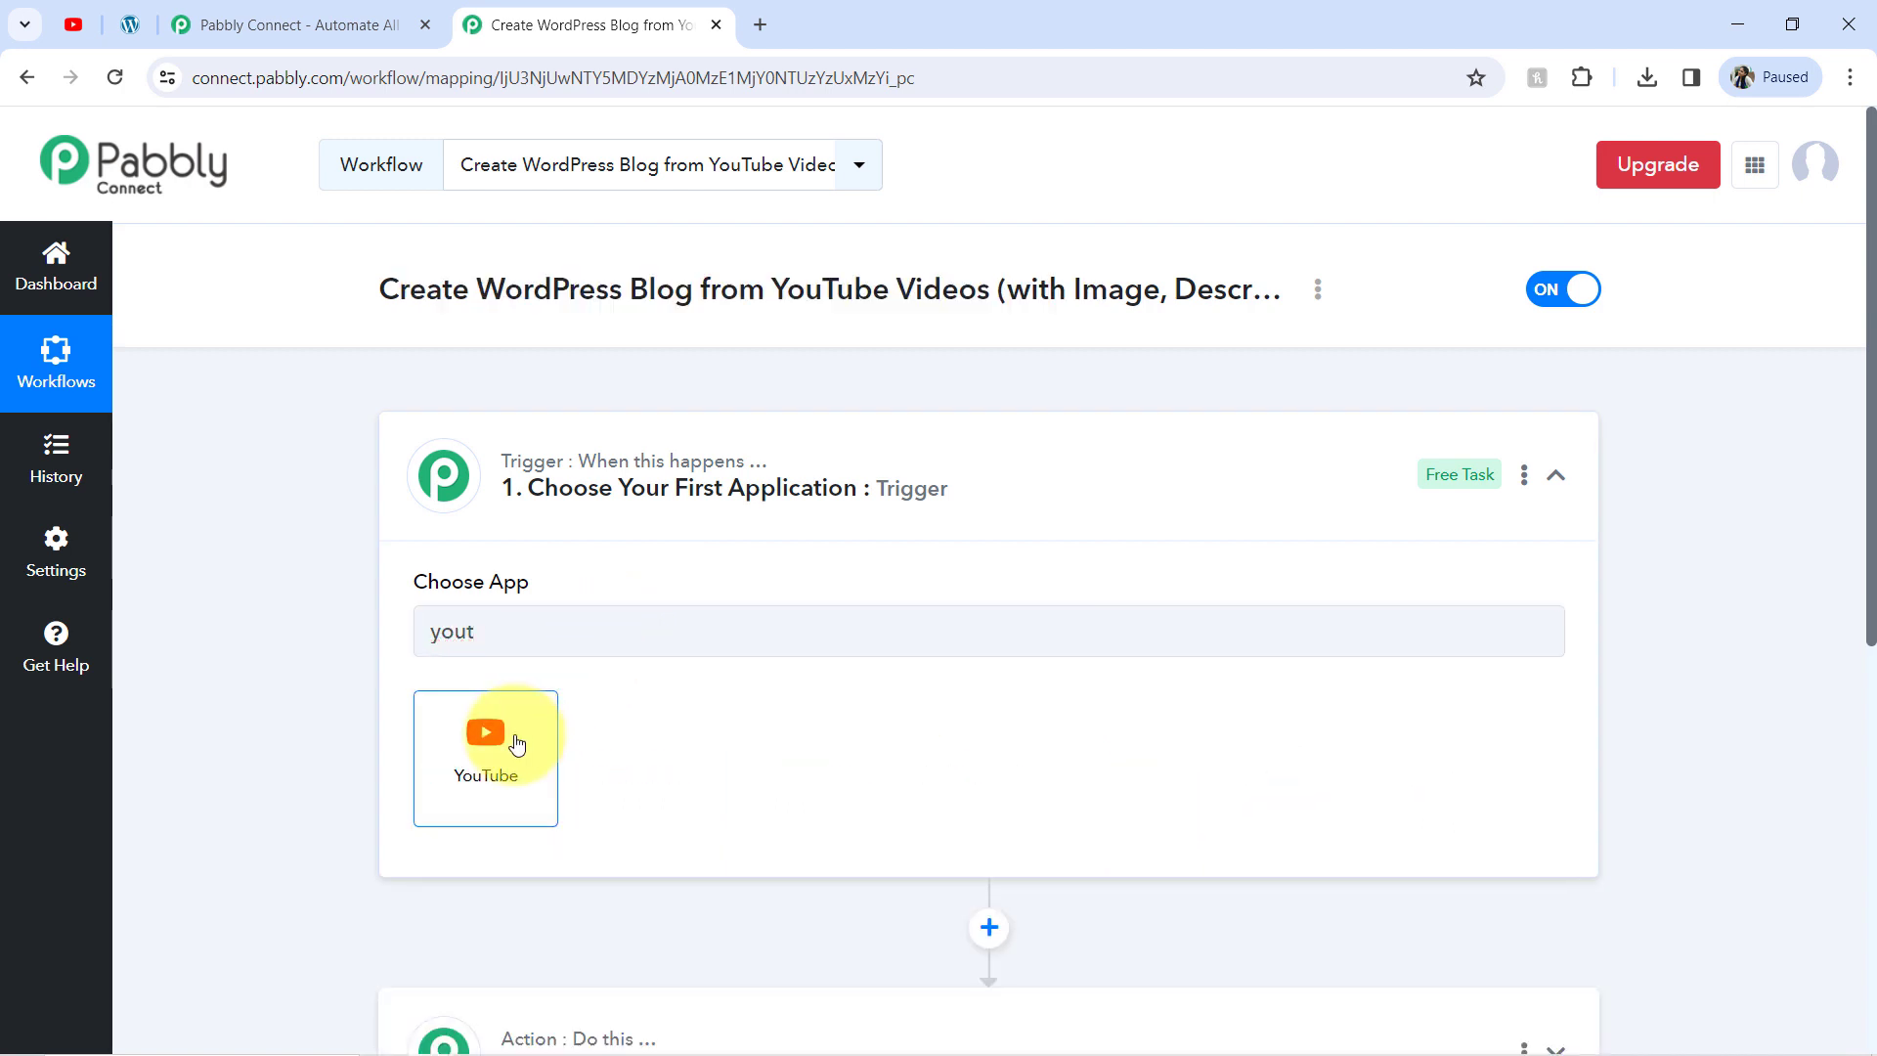
pyautogui.click(514, 743)
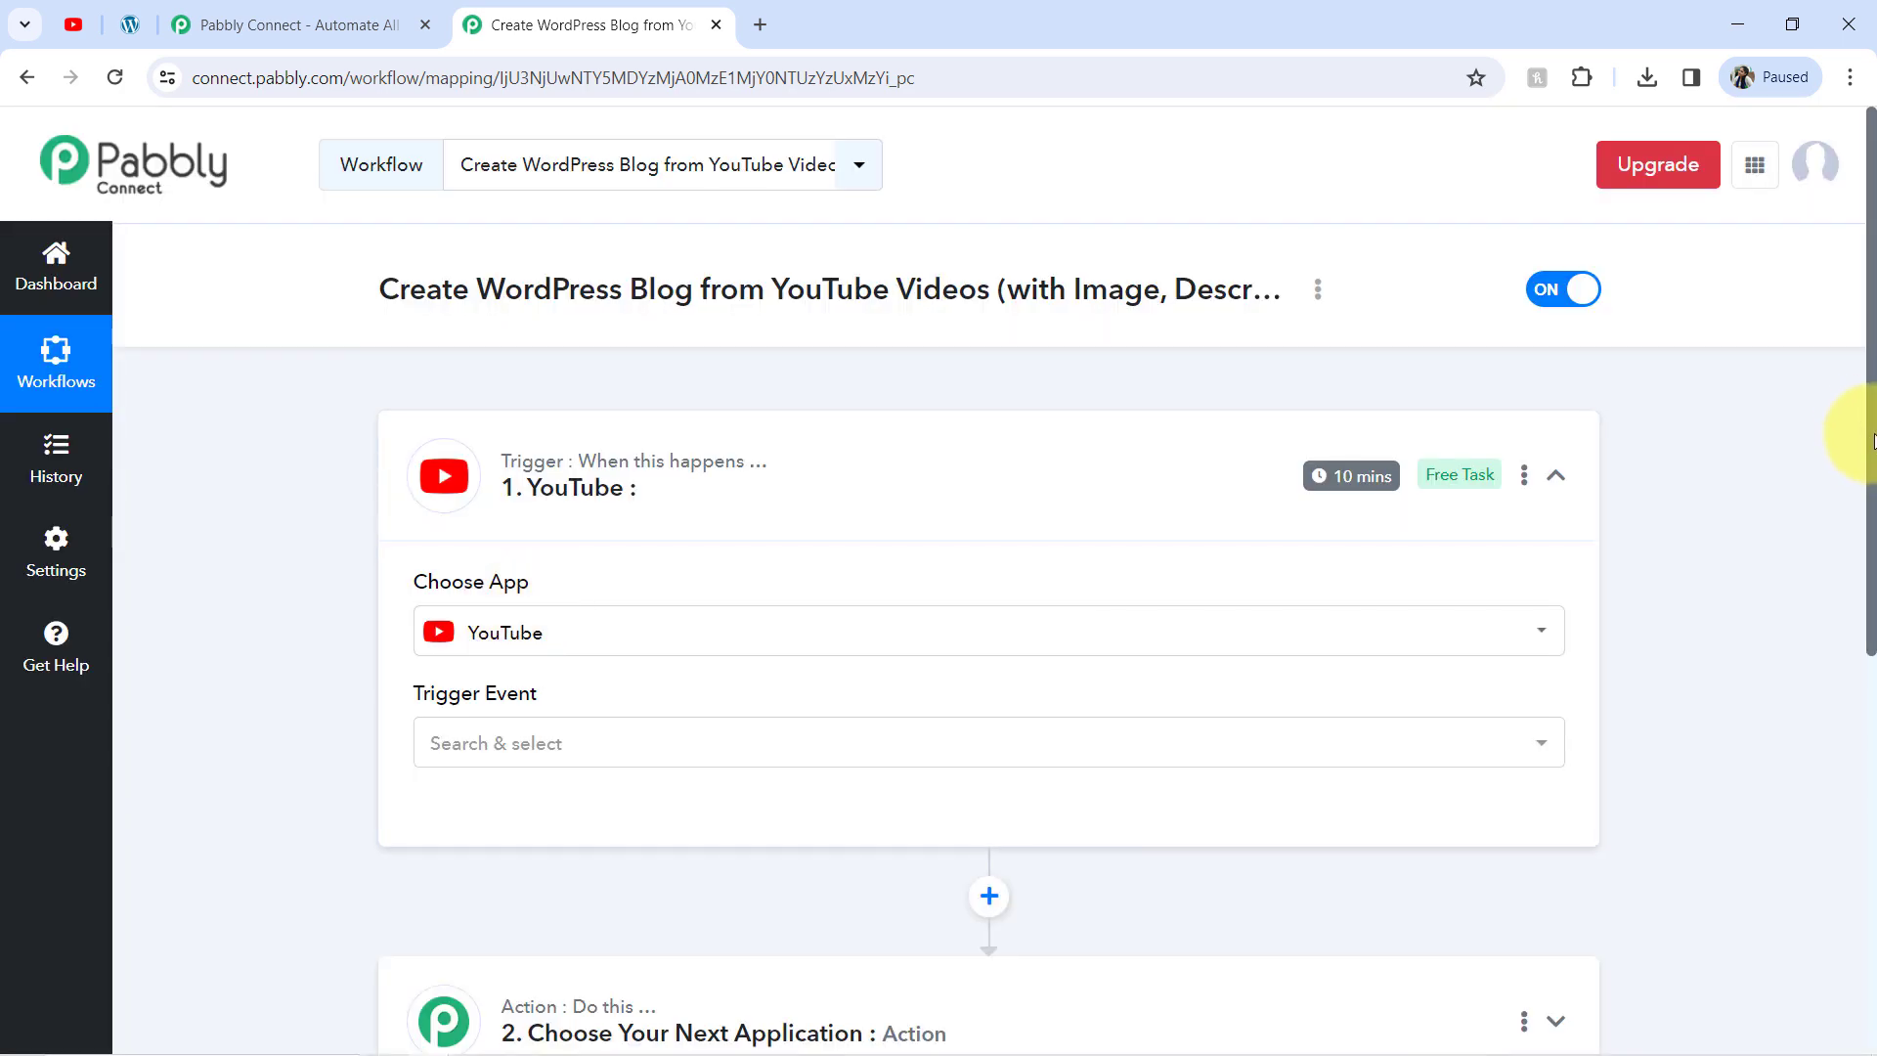
# Choose WordPress as the app for the workflow's action step.
pyautogui.moveTo(1872, 440); pyautogui.dragTo(1873, 738)
pyautogui.click(817, 544)
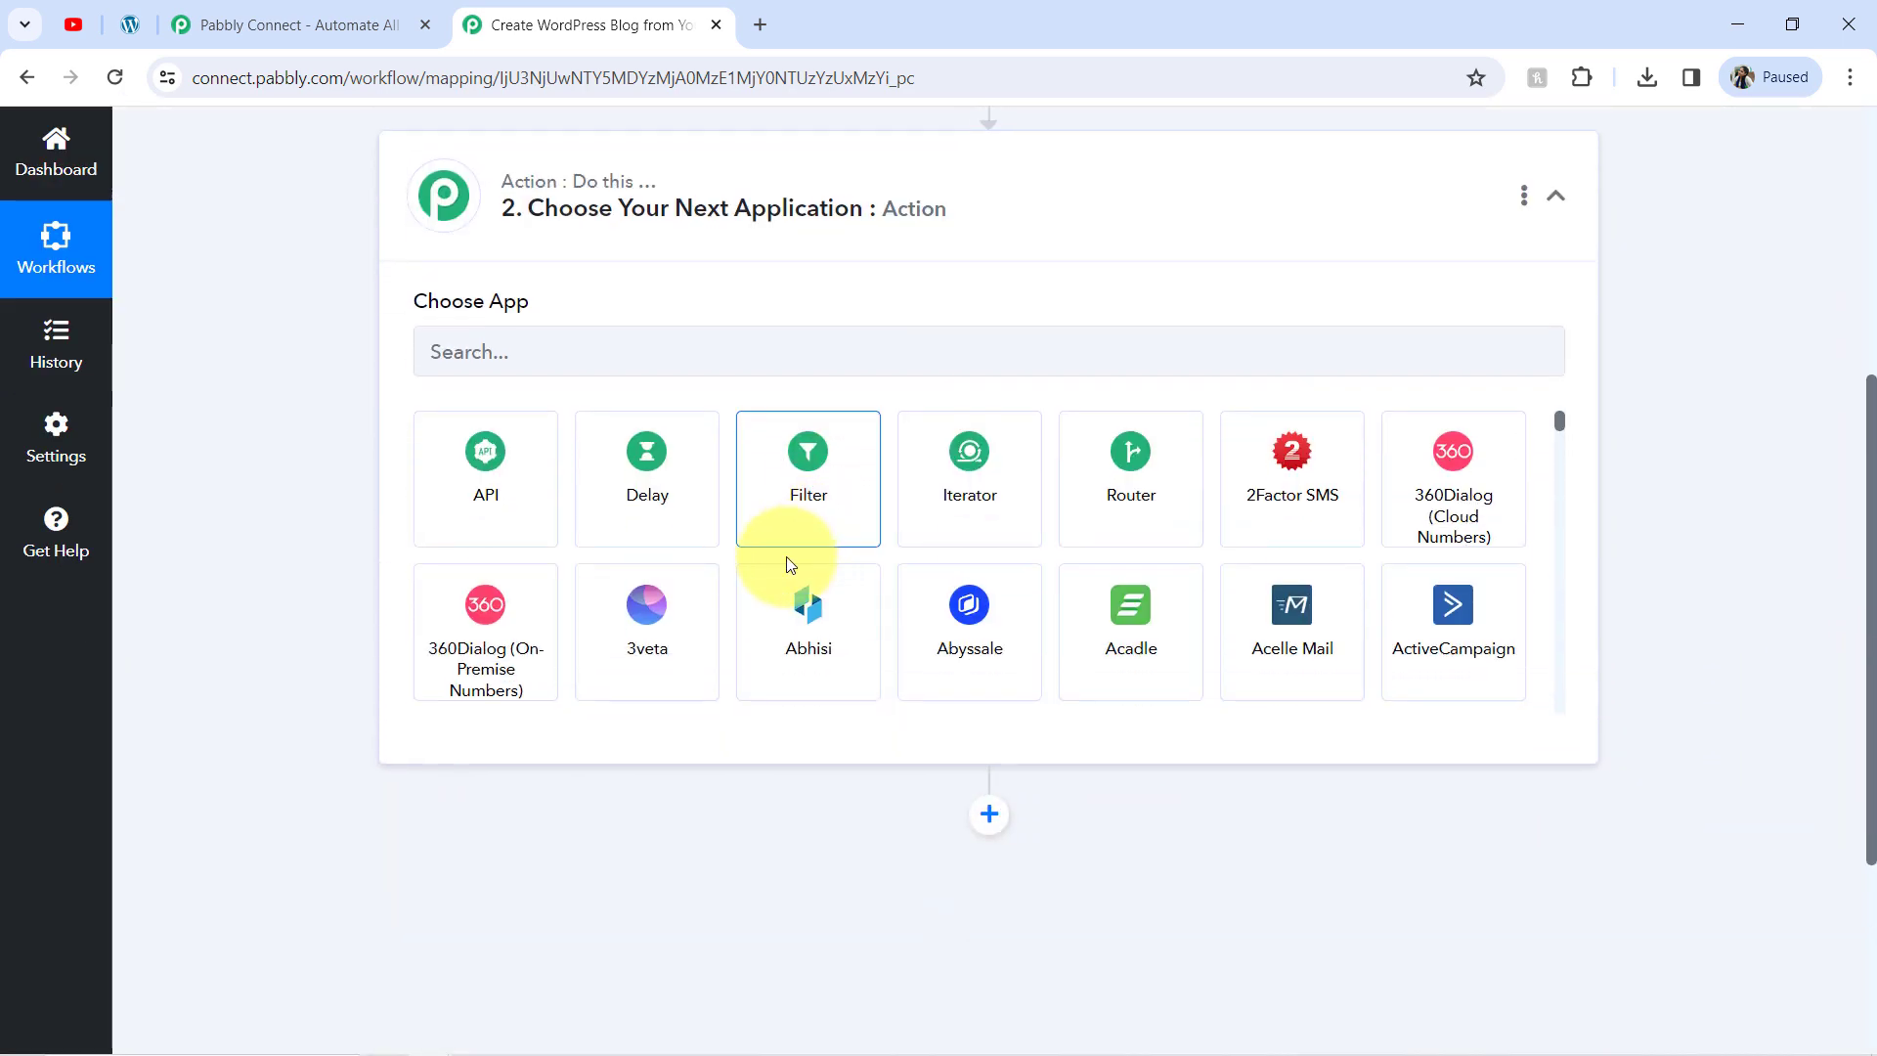
pyautogui.click(485, 568)
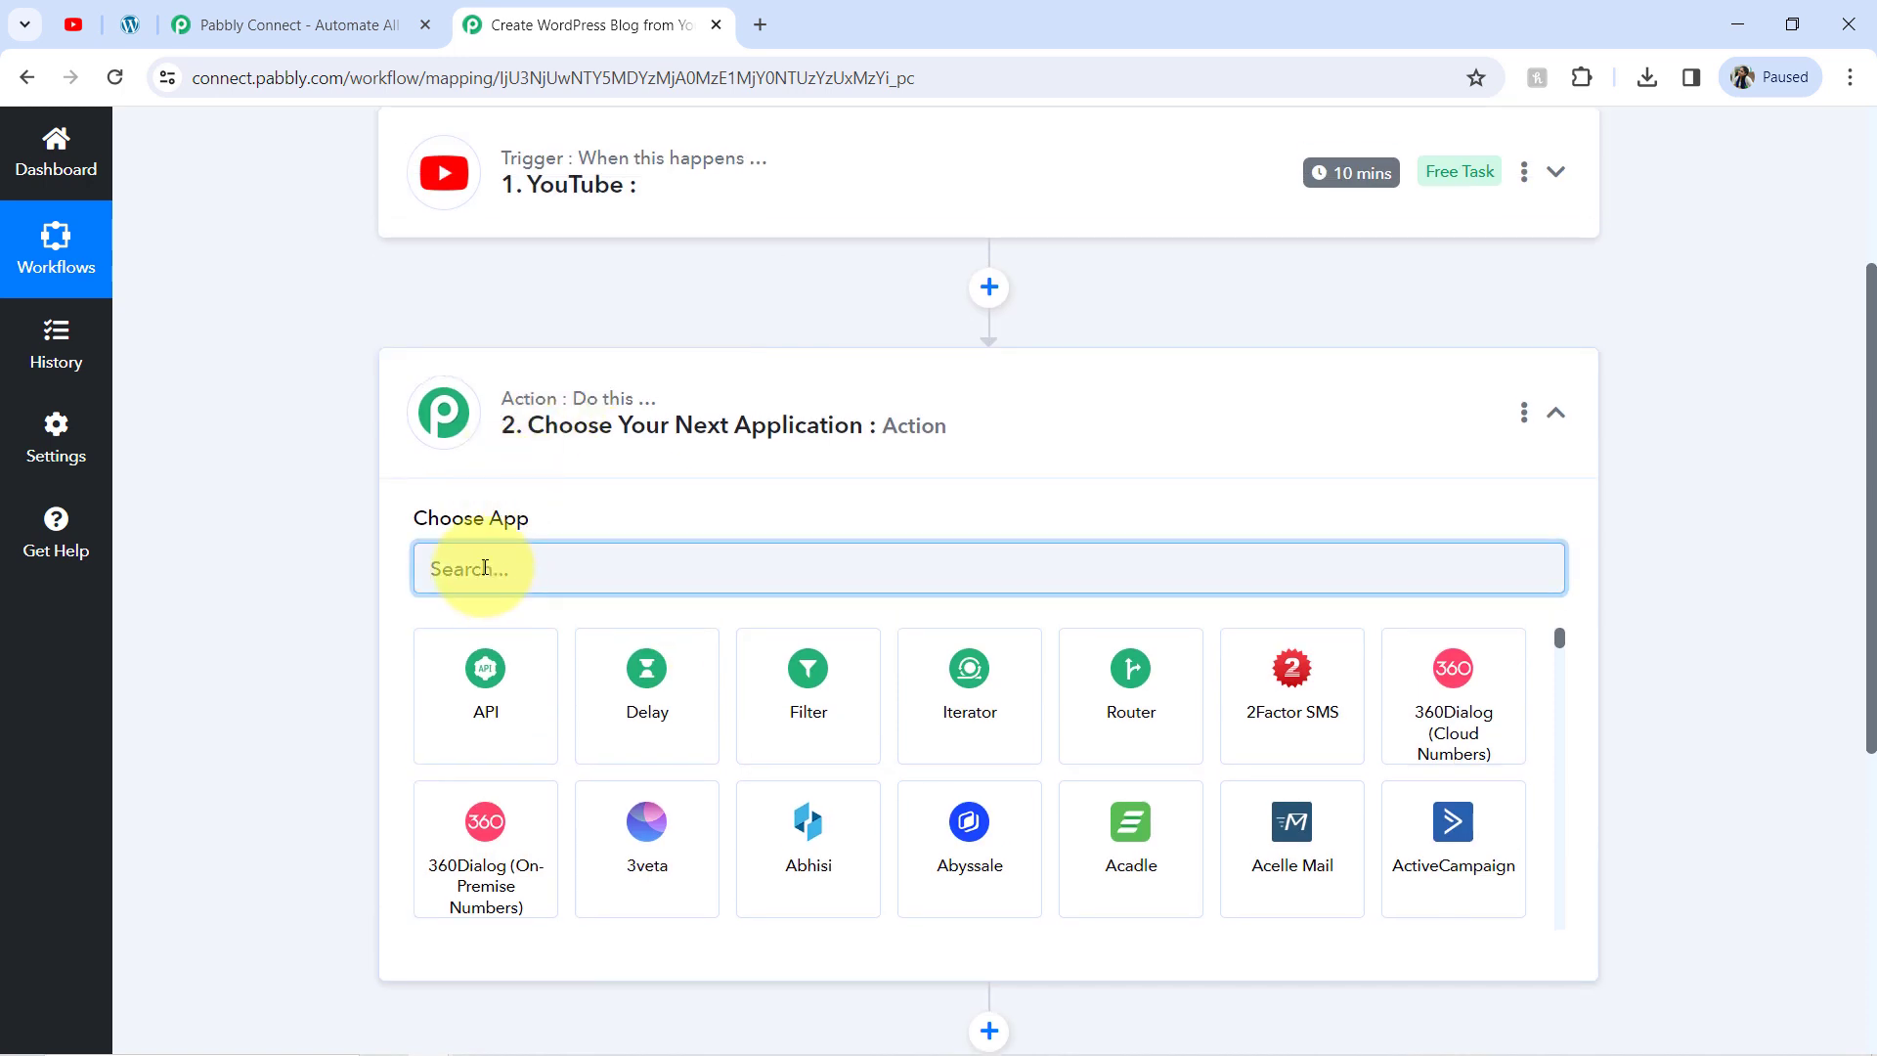
pyautogui.write('wordpr')
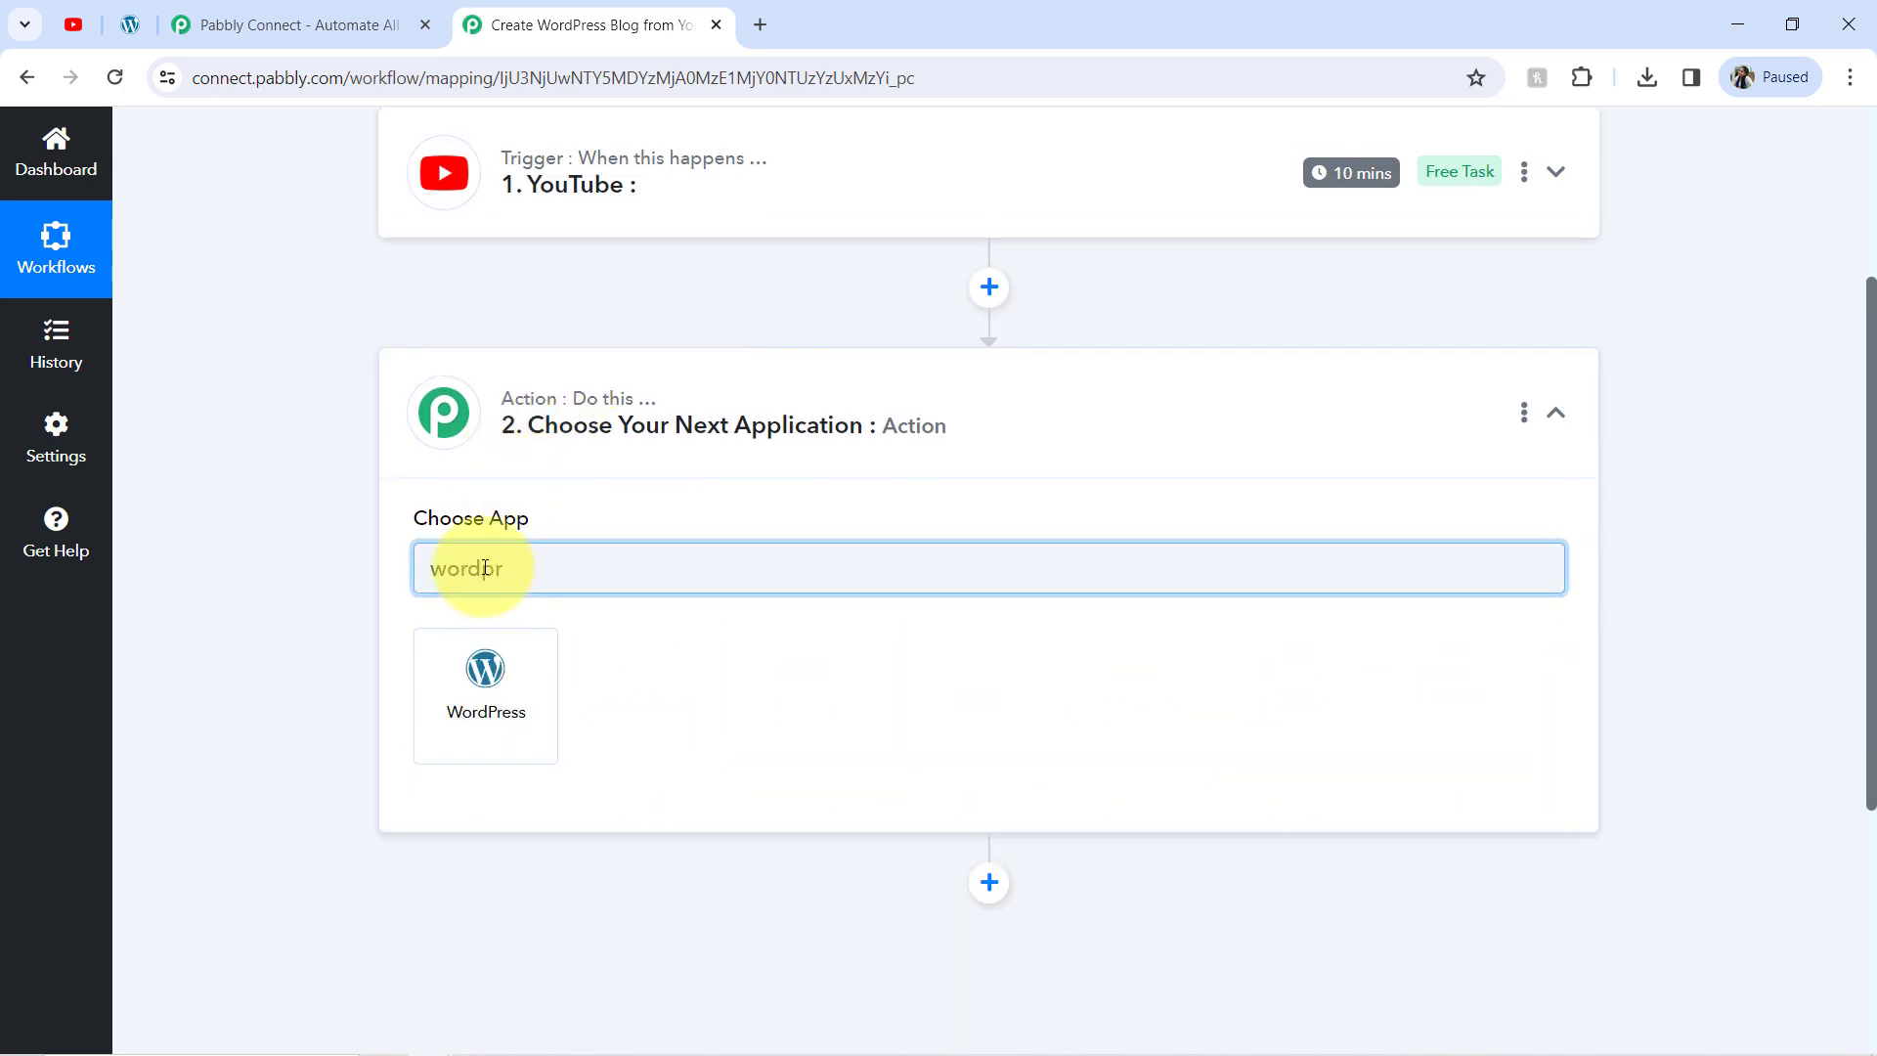
pyautogui.click(488, 673)
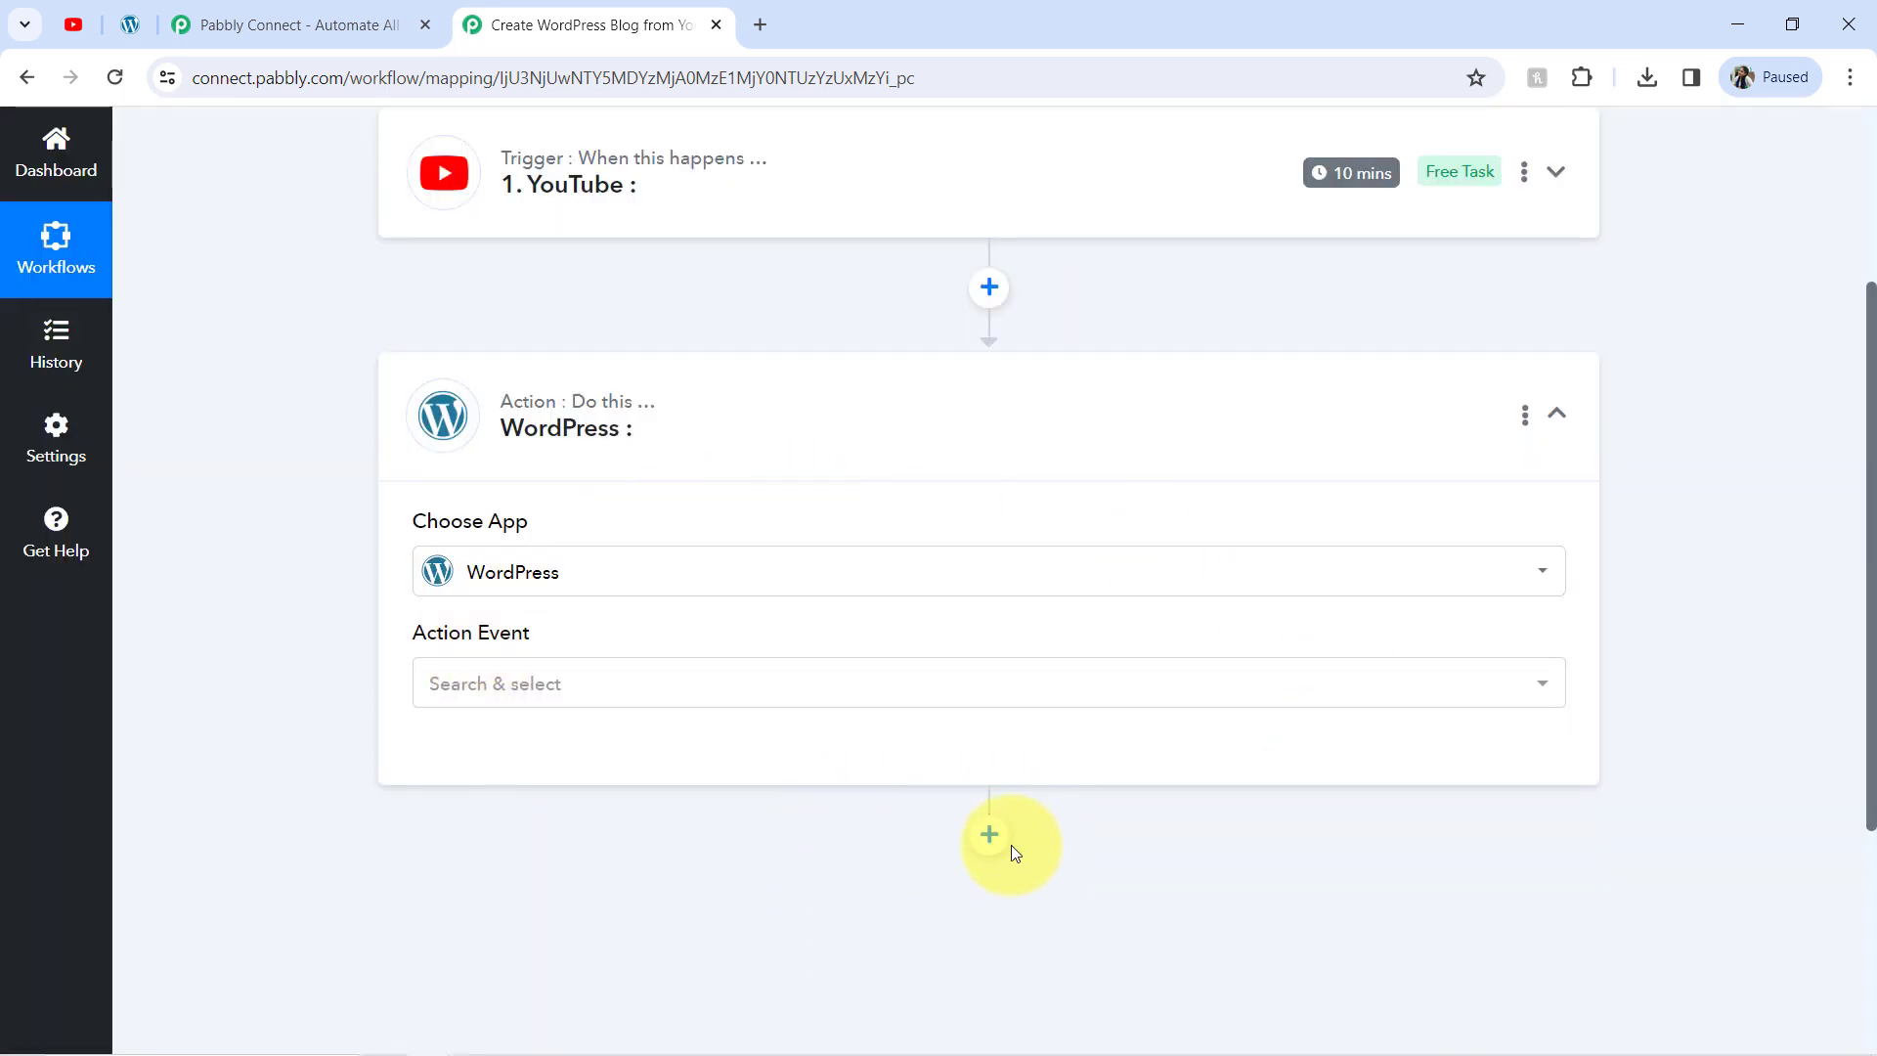
pyautogui.click(988, 837)
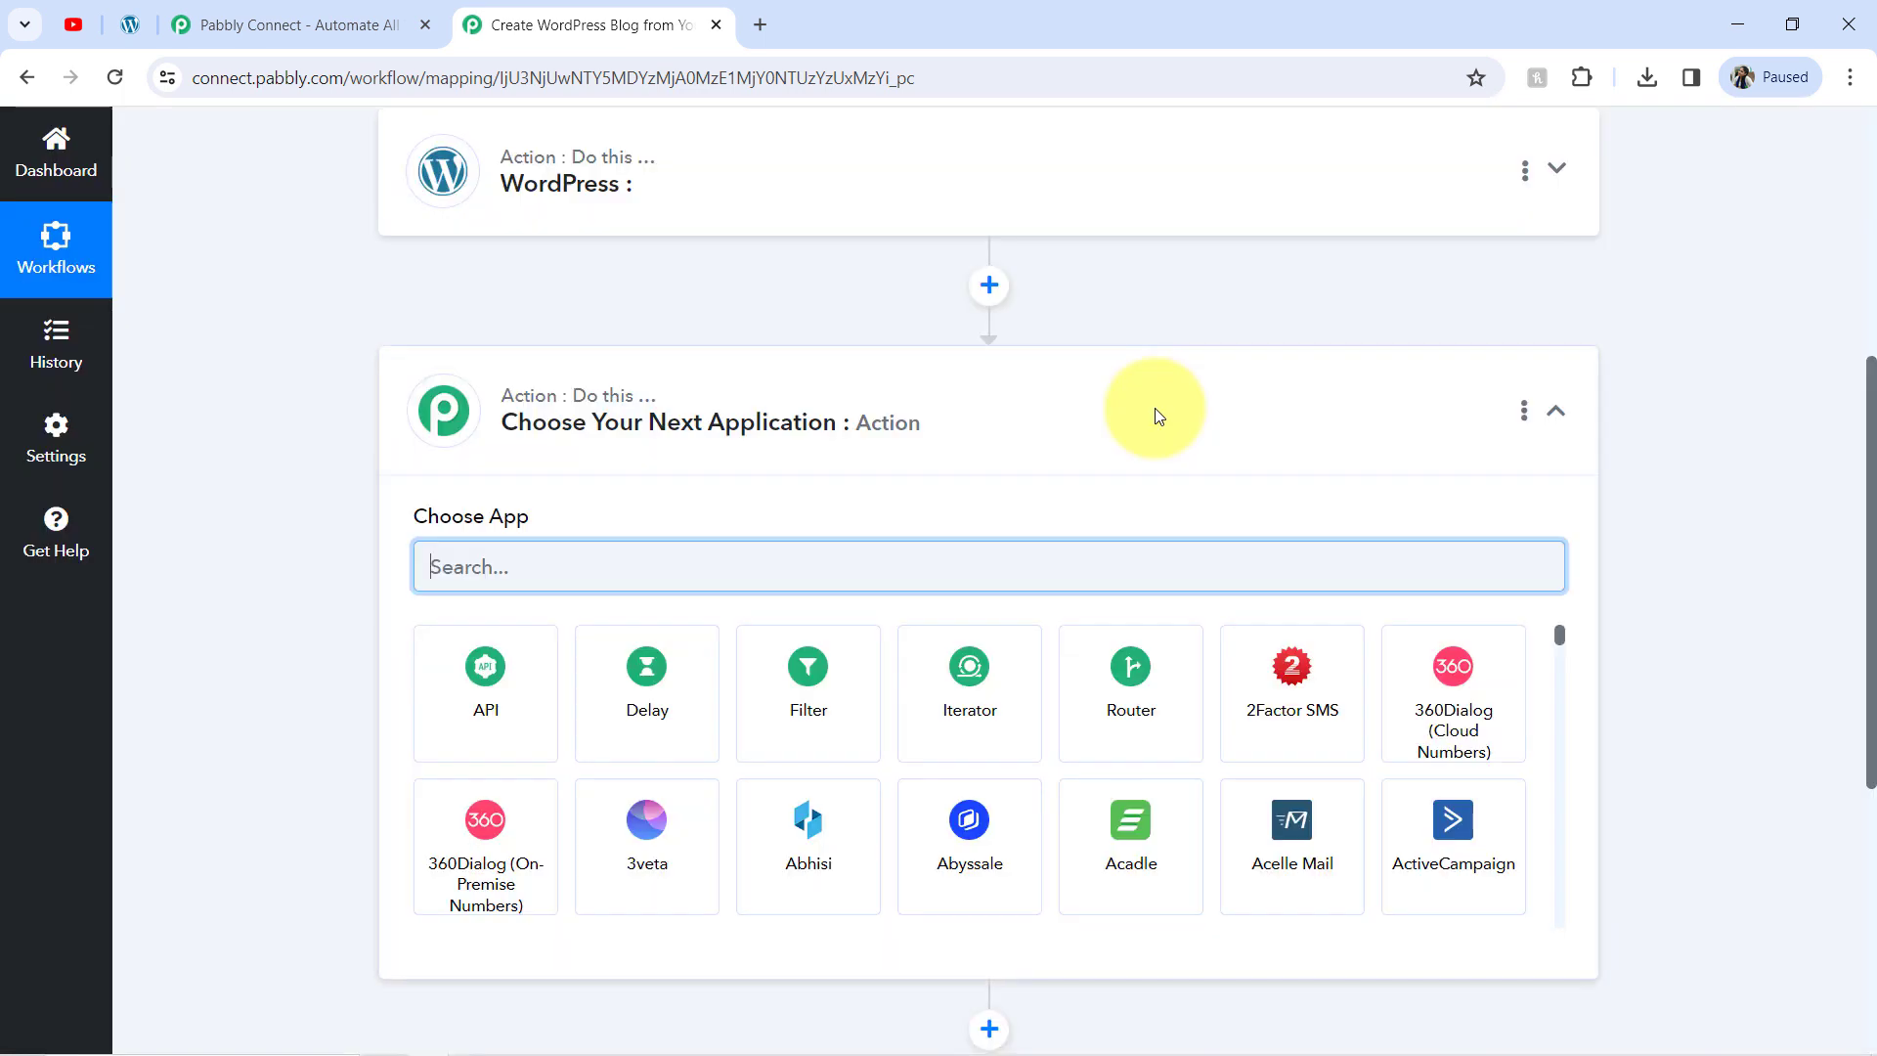
pyautogui.click(1524, 419)
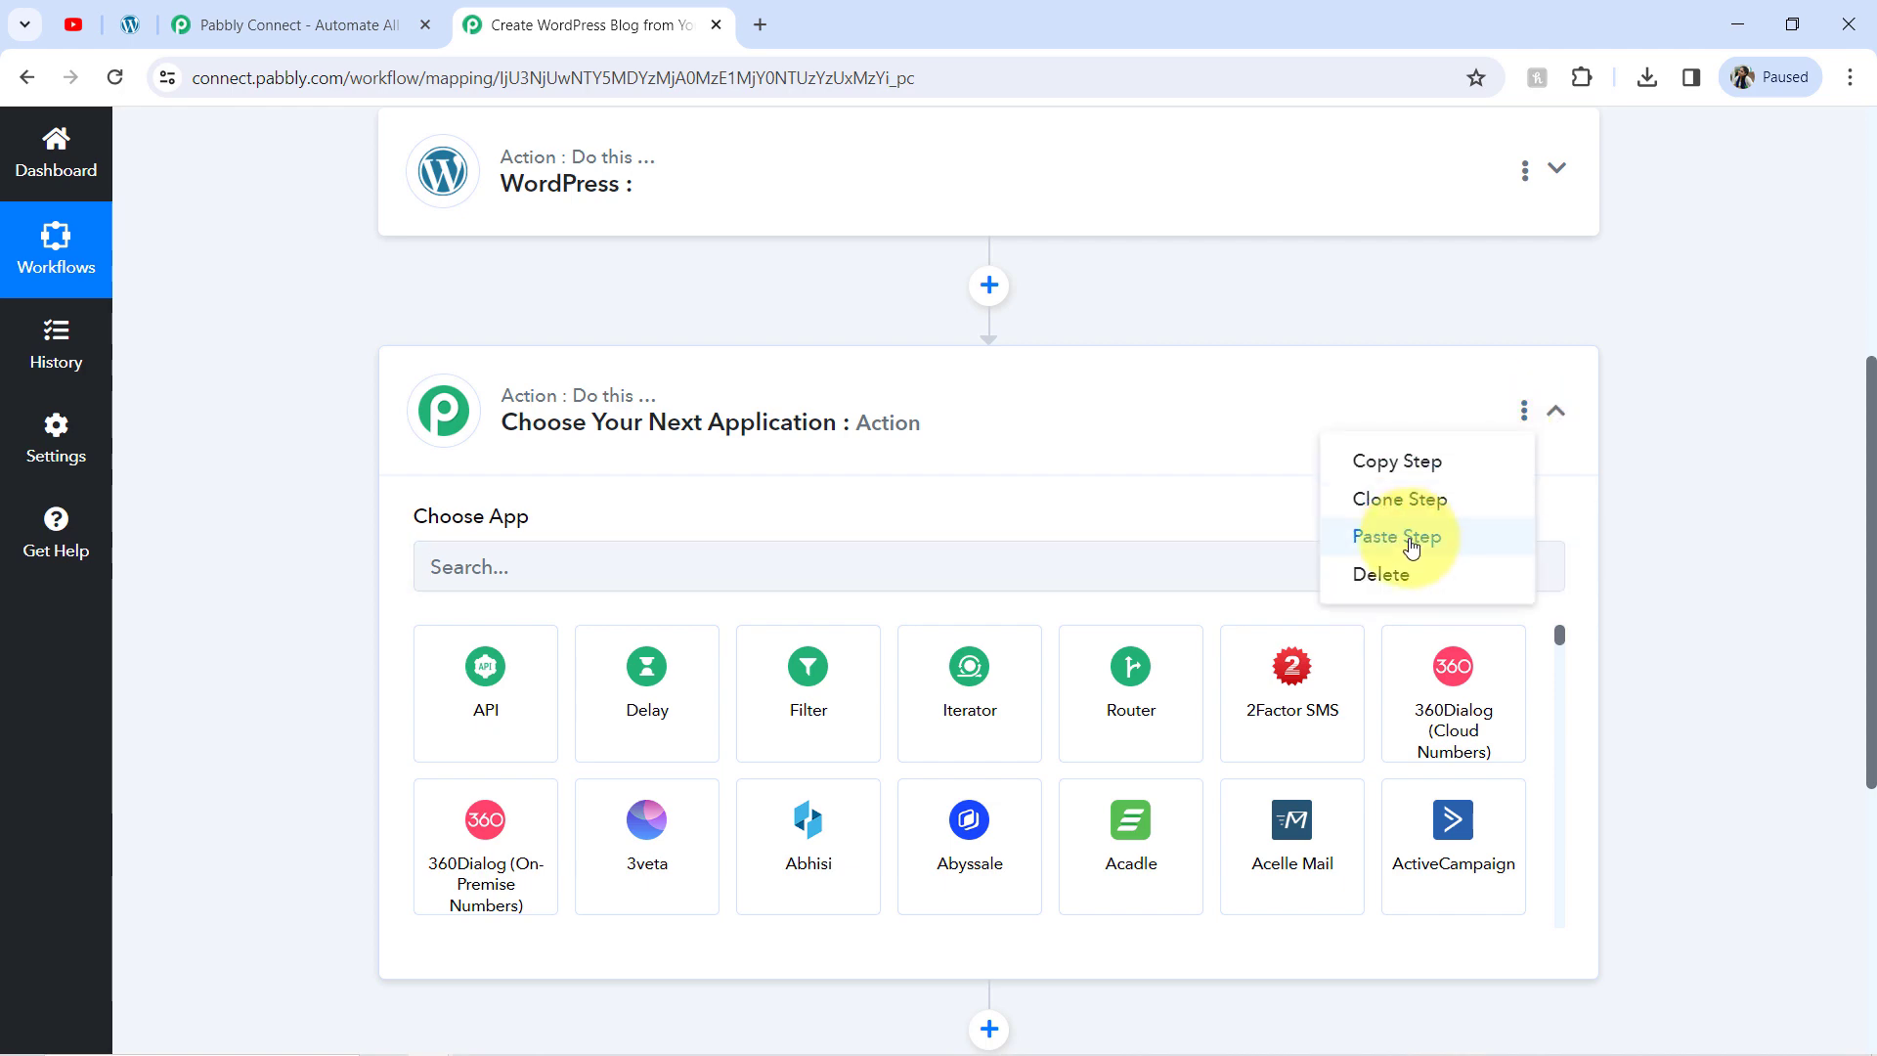
pyautogui.click(1388, 576)
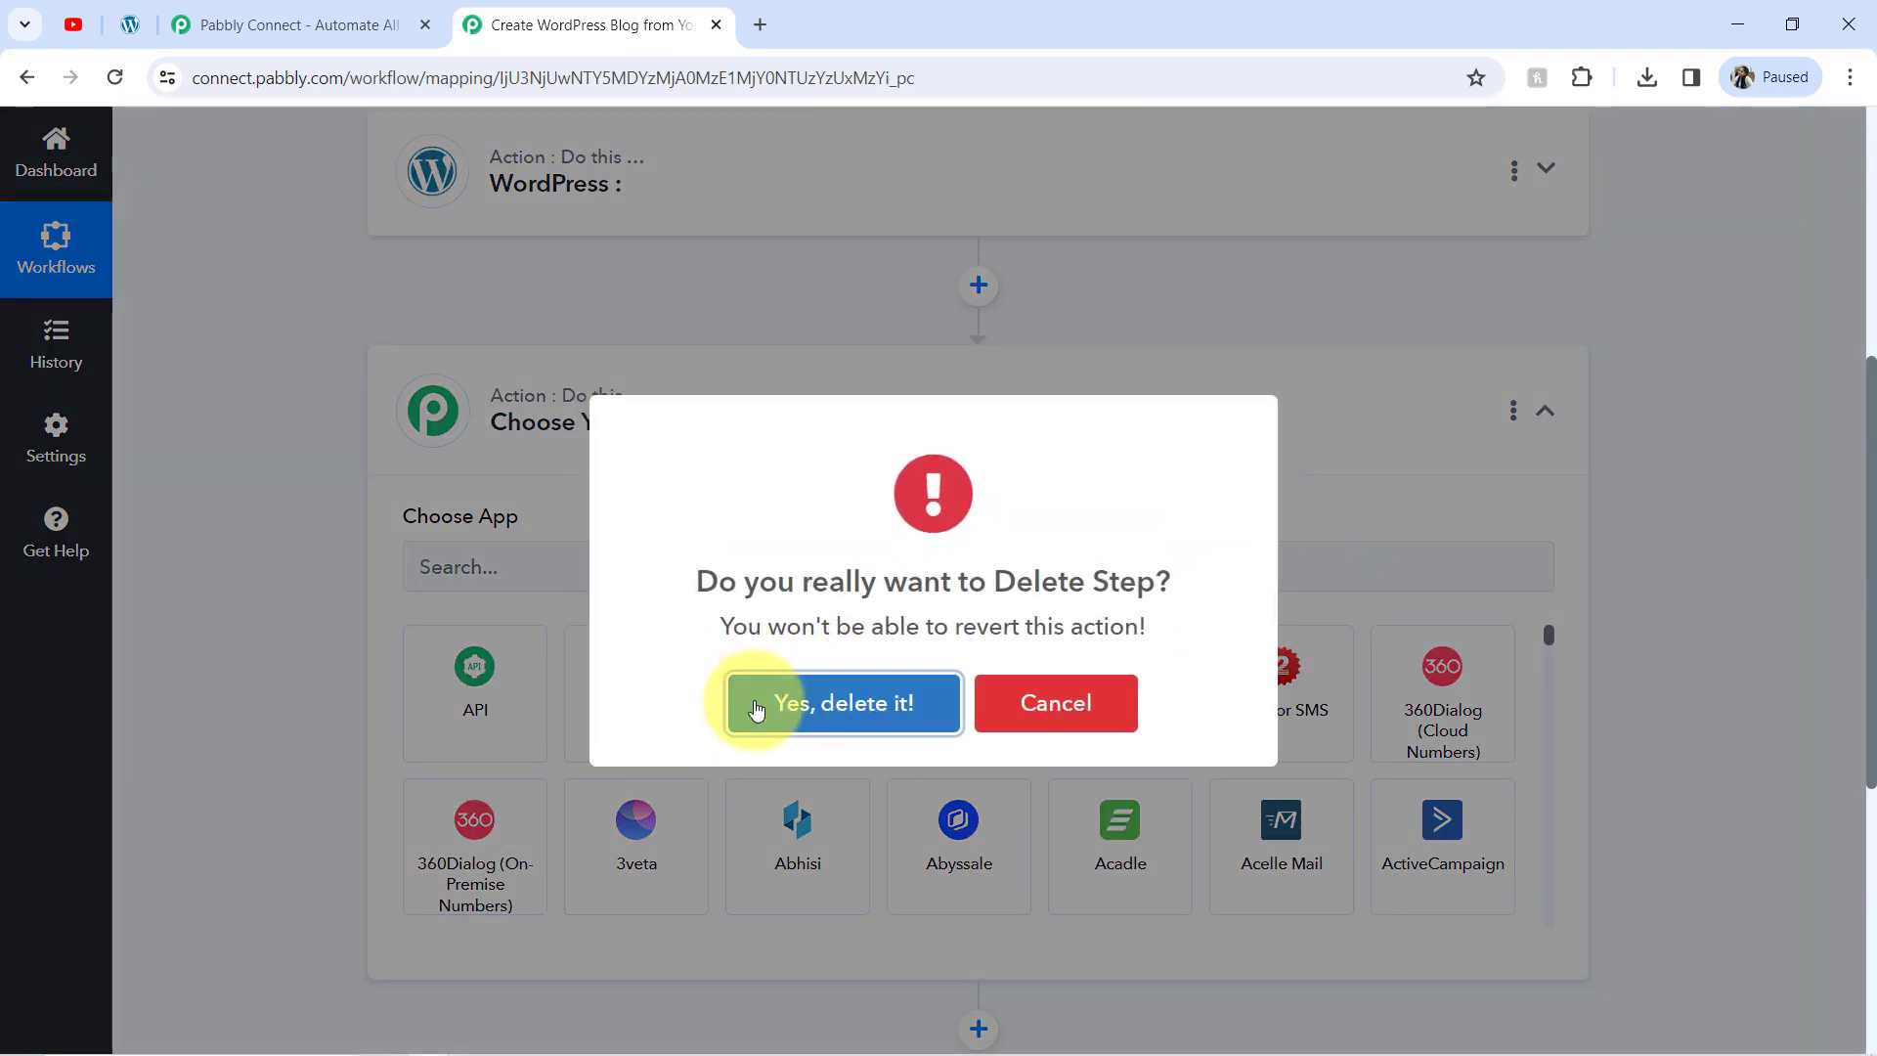
pyautogui.click(754, 704)
pyautogui.click(982, 728)
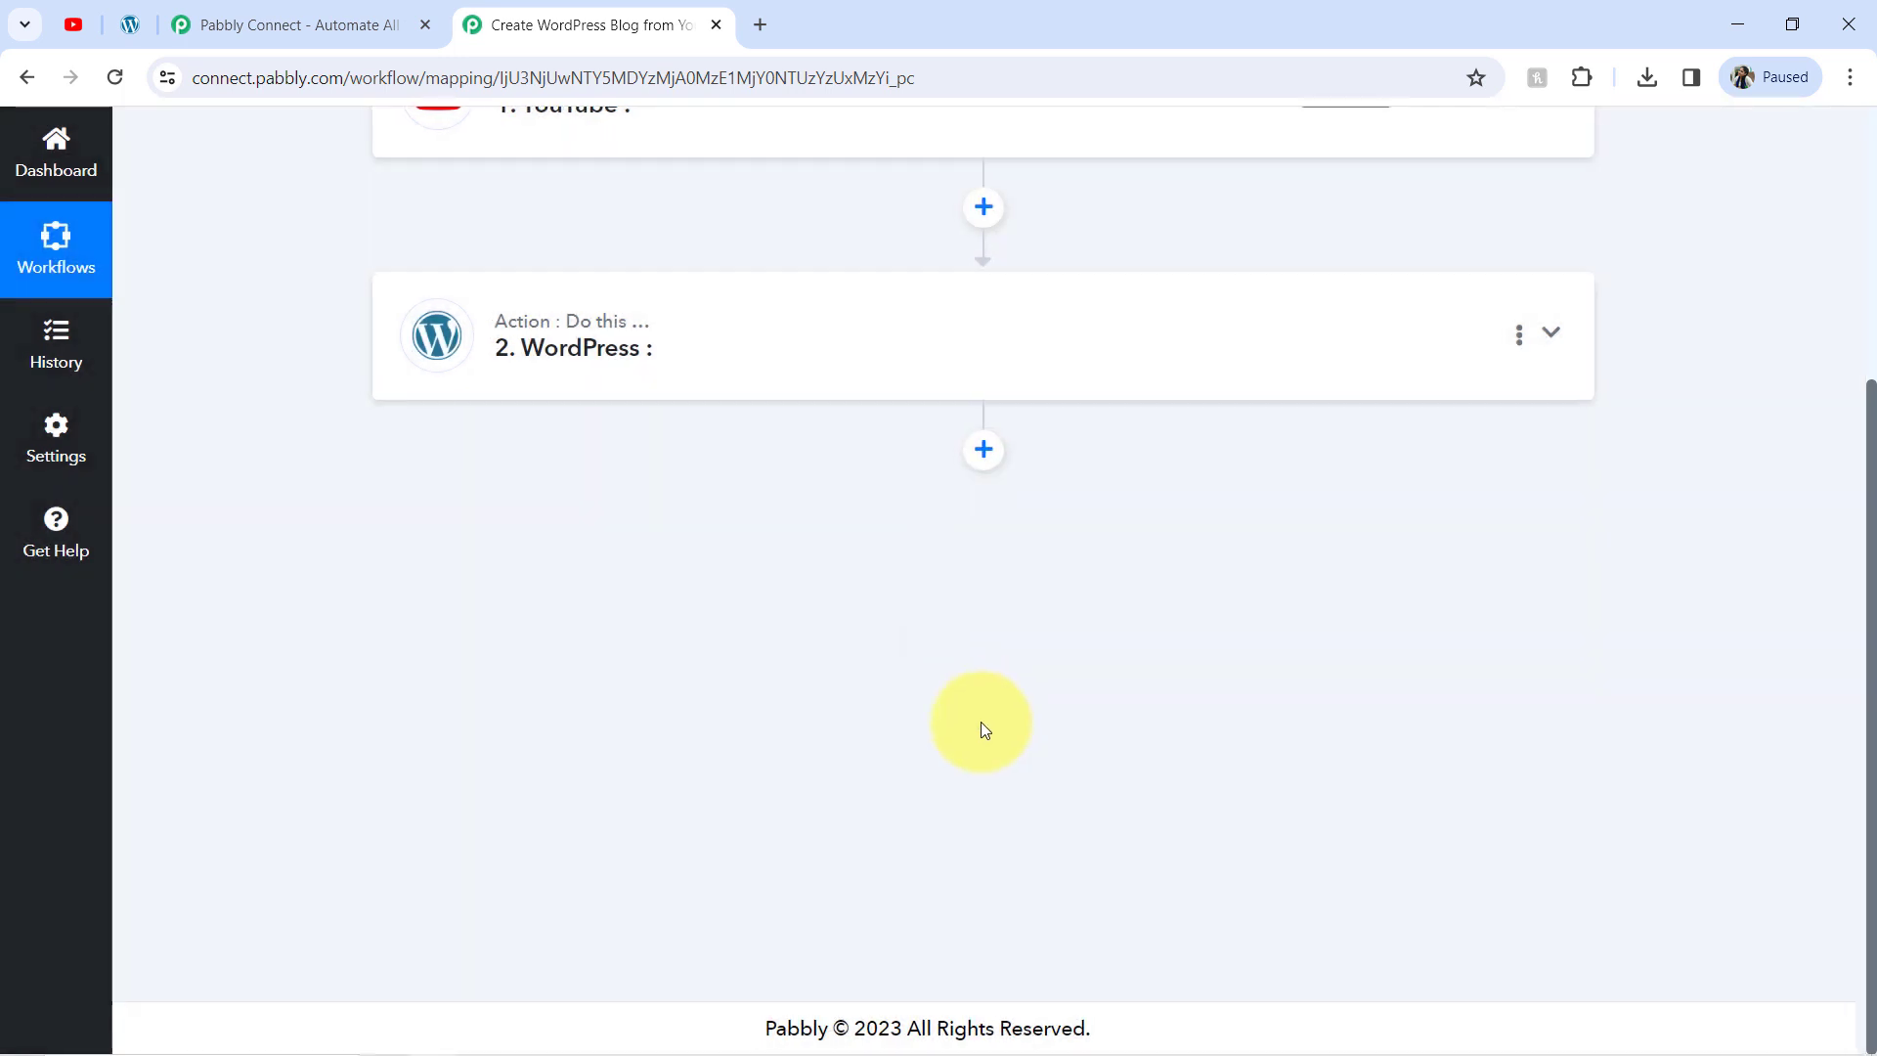
# View the channel's video content in YouTube Studio and return to the Pabbly Connect workflow.
pyautogui.moveTo(1870, 489); pyautogui.dragTo(1815, 160)
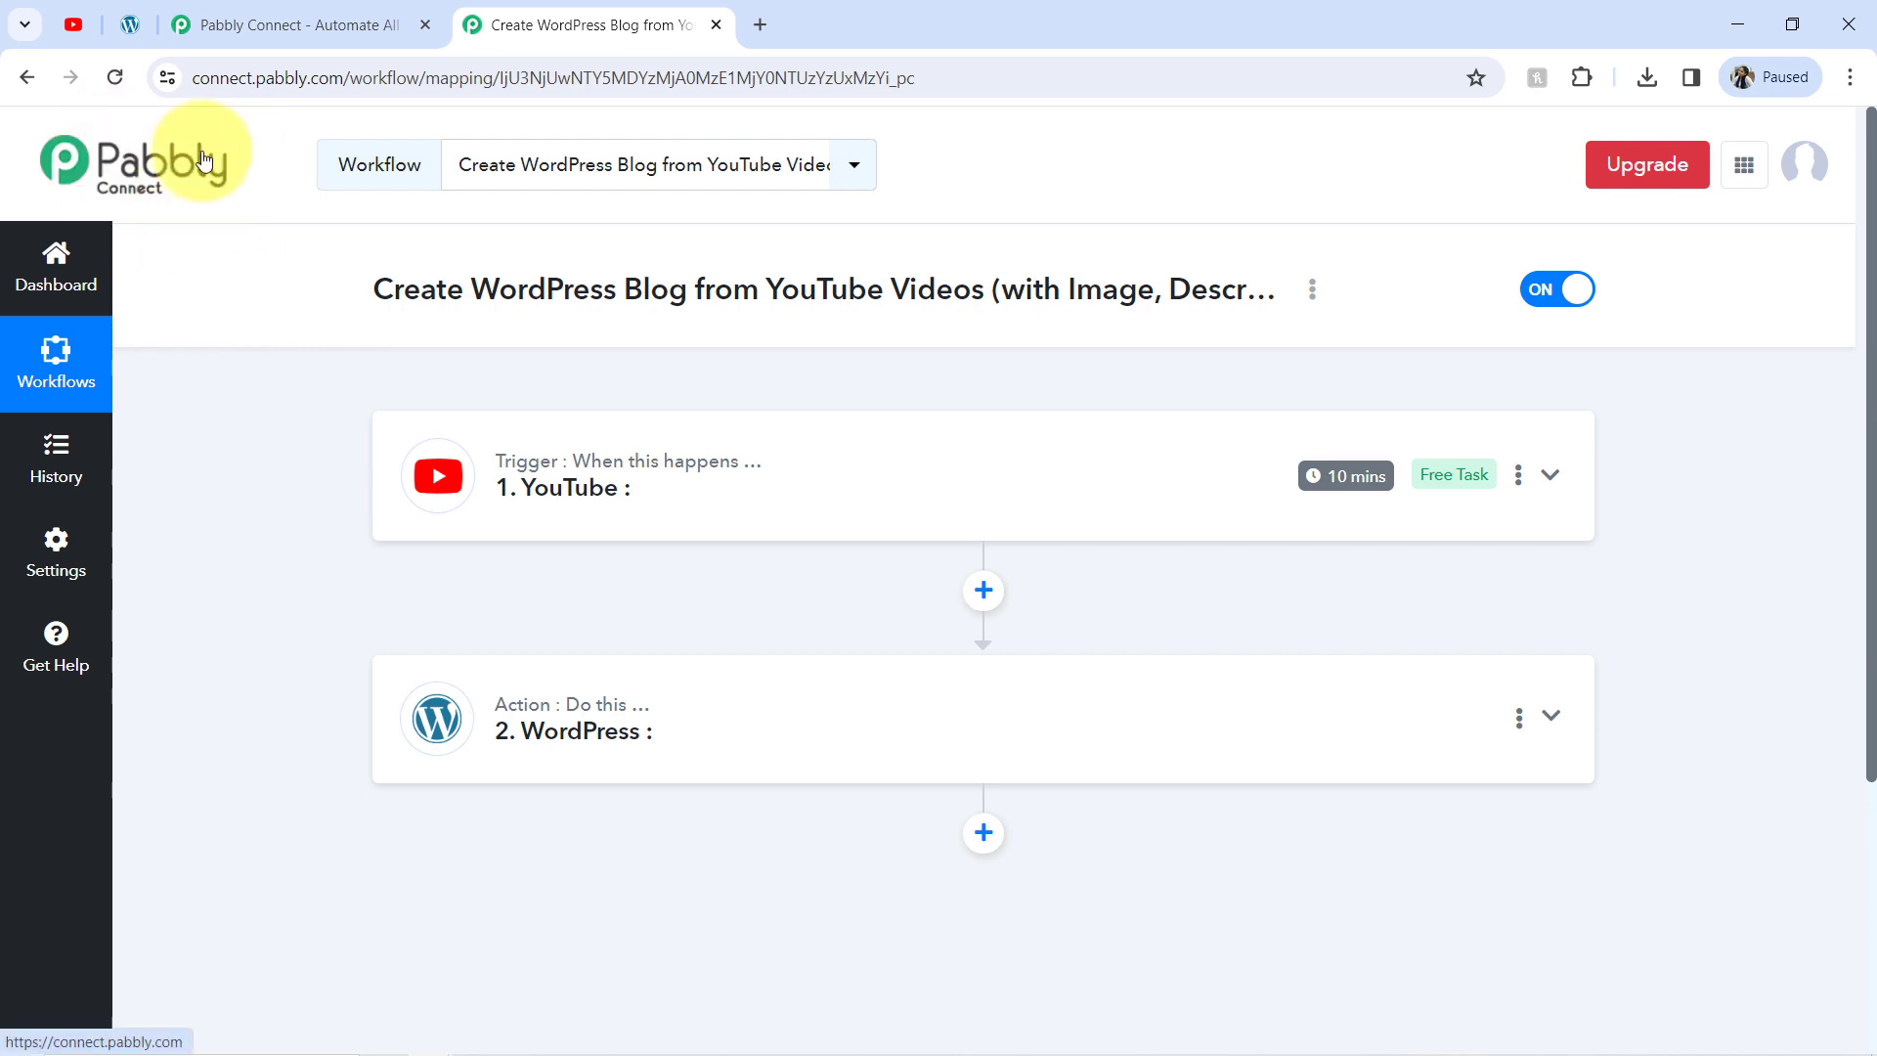
pyautogui.click(76, 22)
pyautogui.click(658, 21)
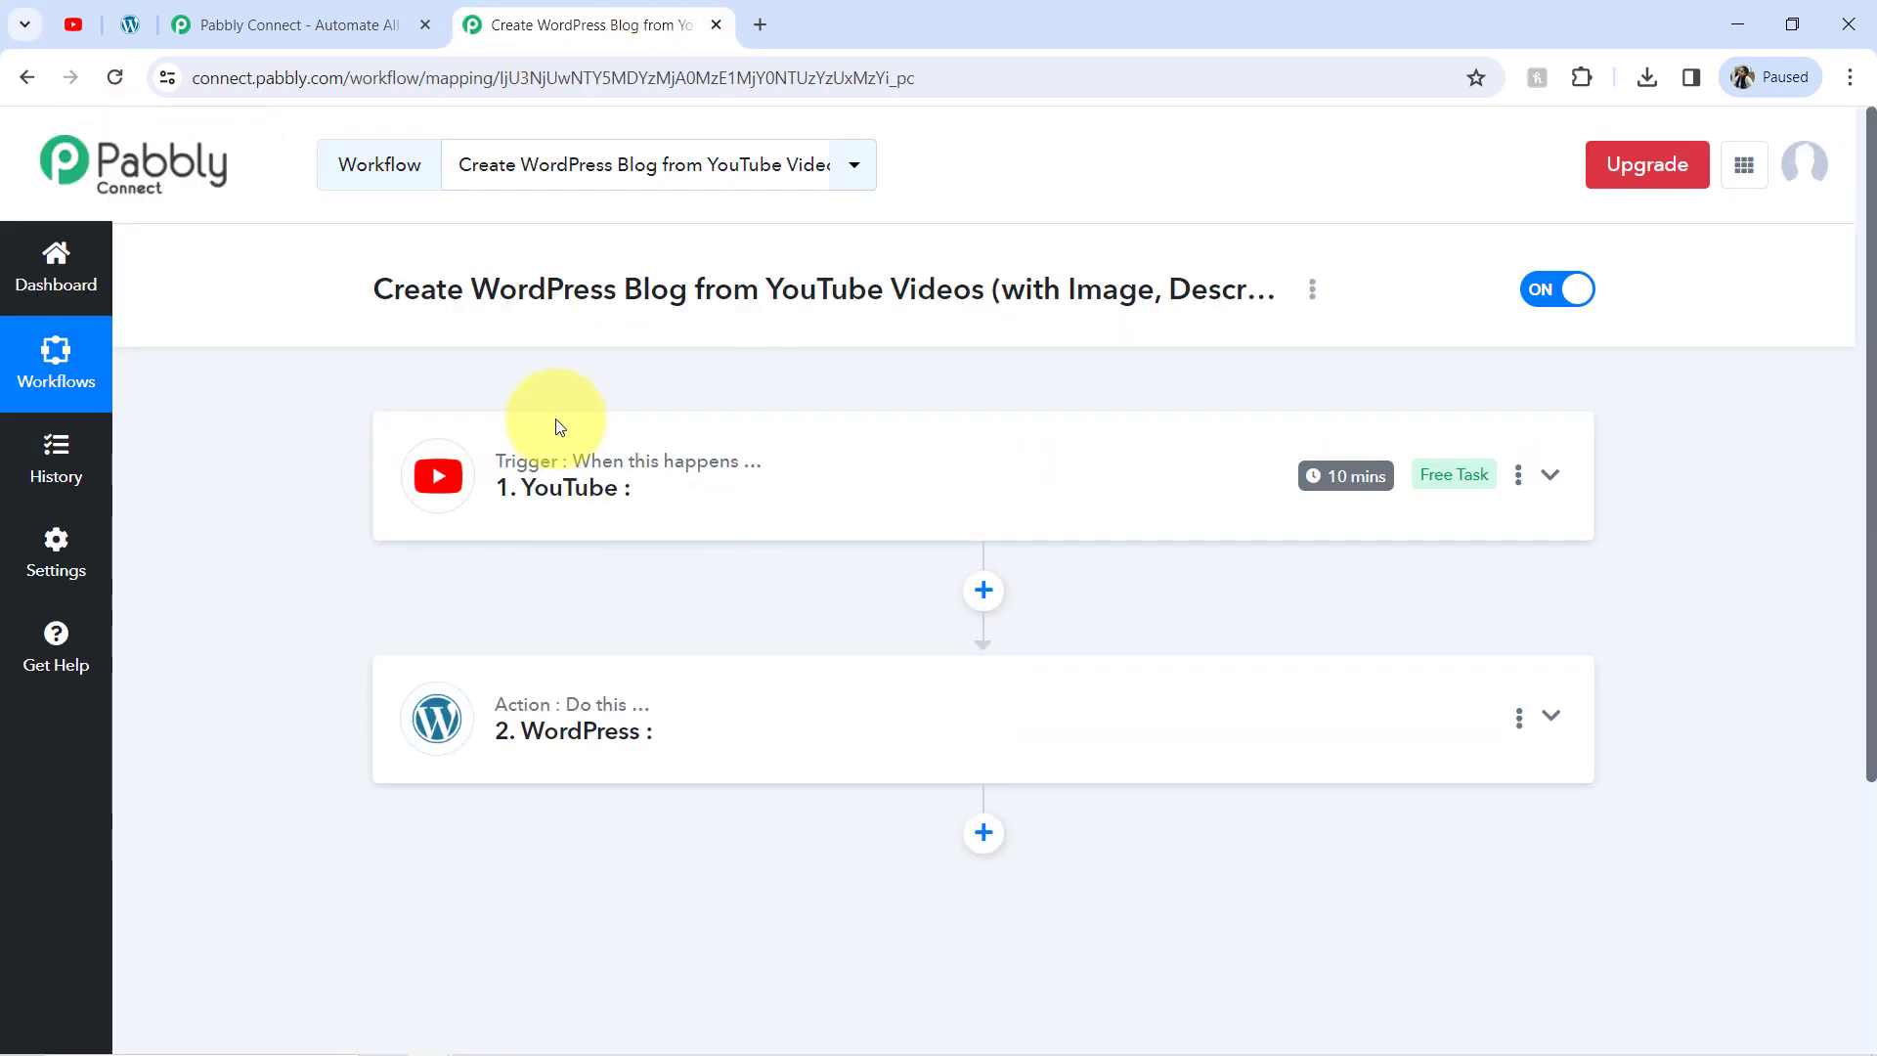
pyautogui.click(74, 22)
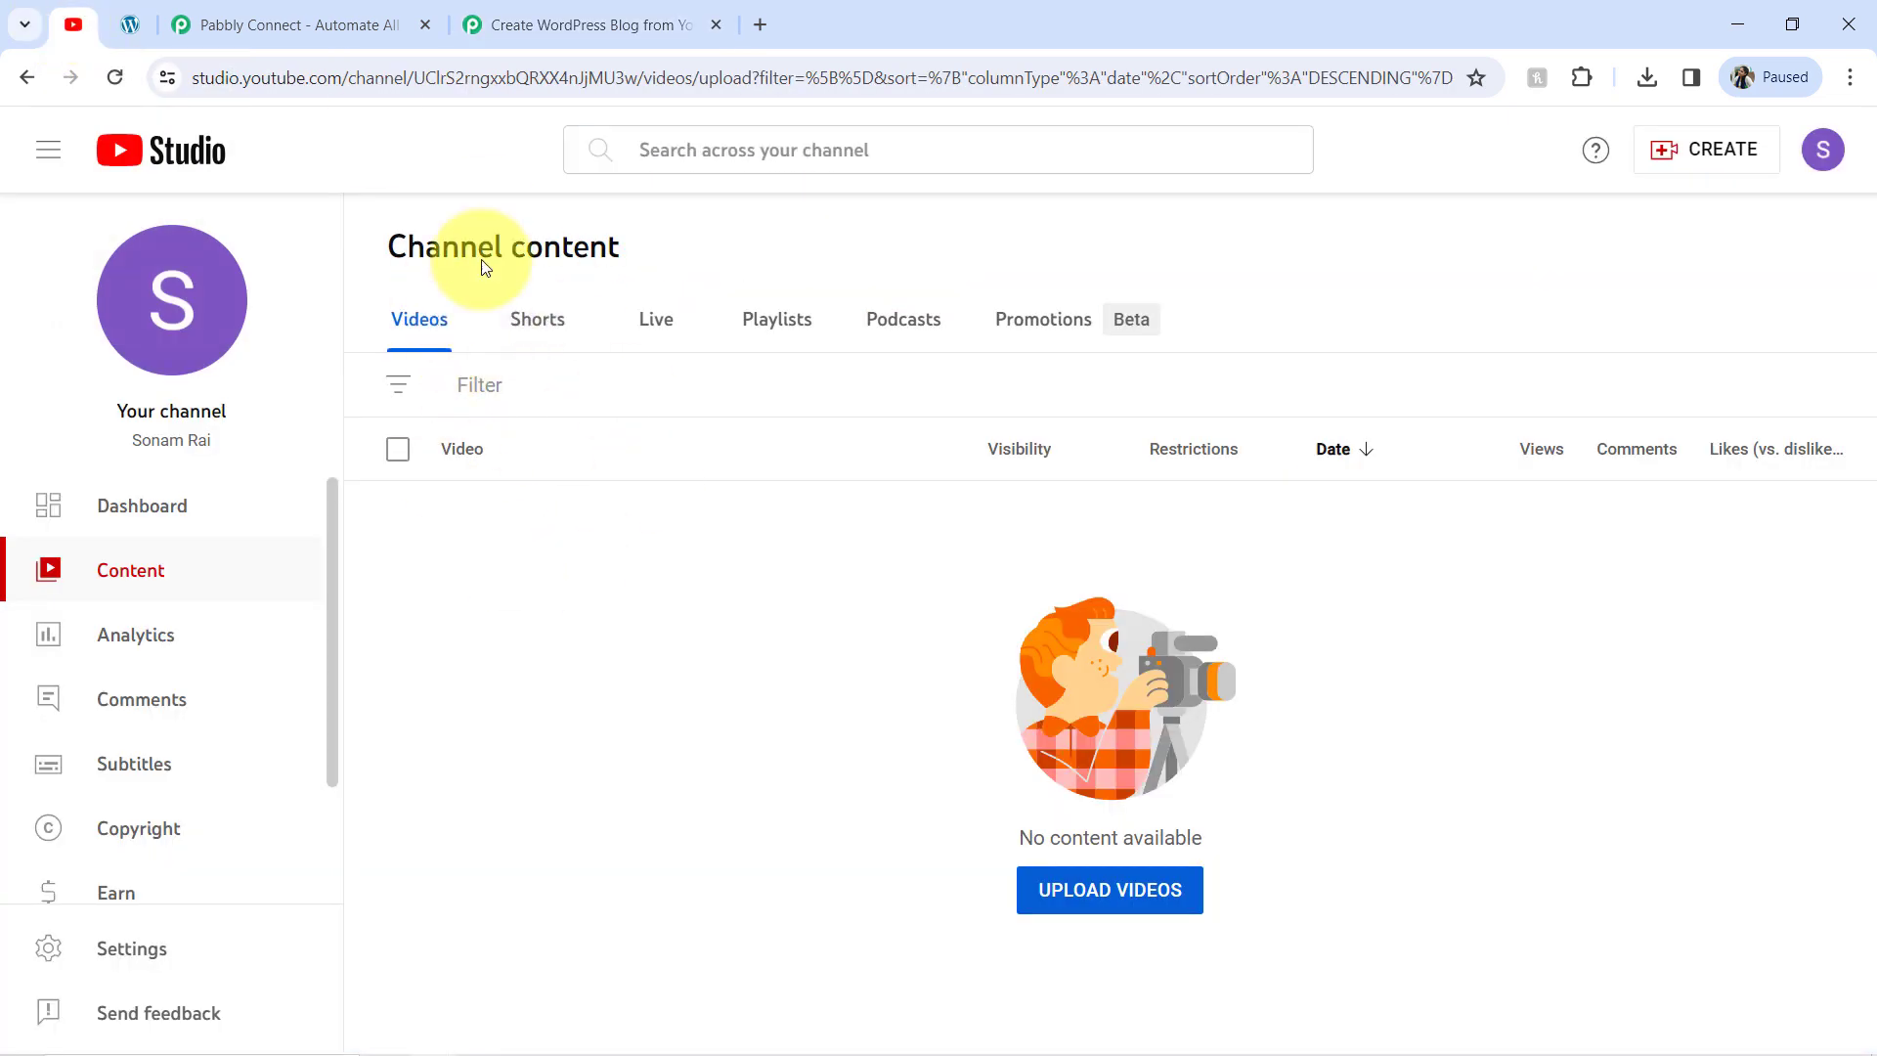
pyautogui.click(528, 24)
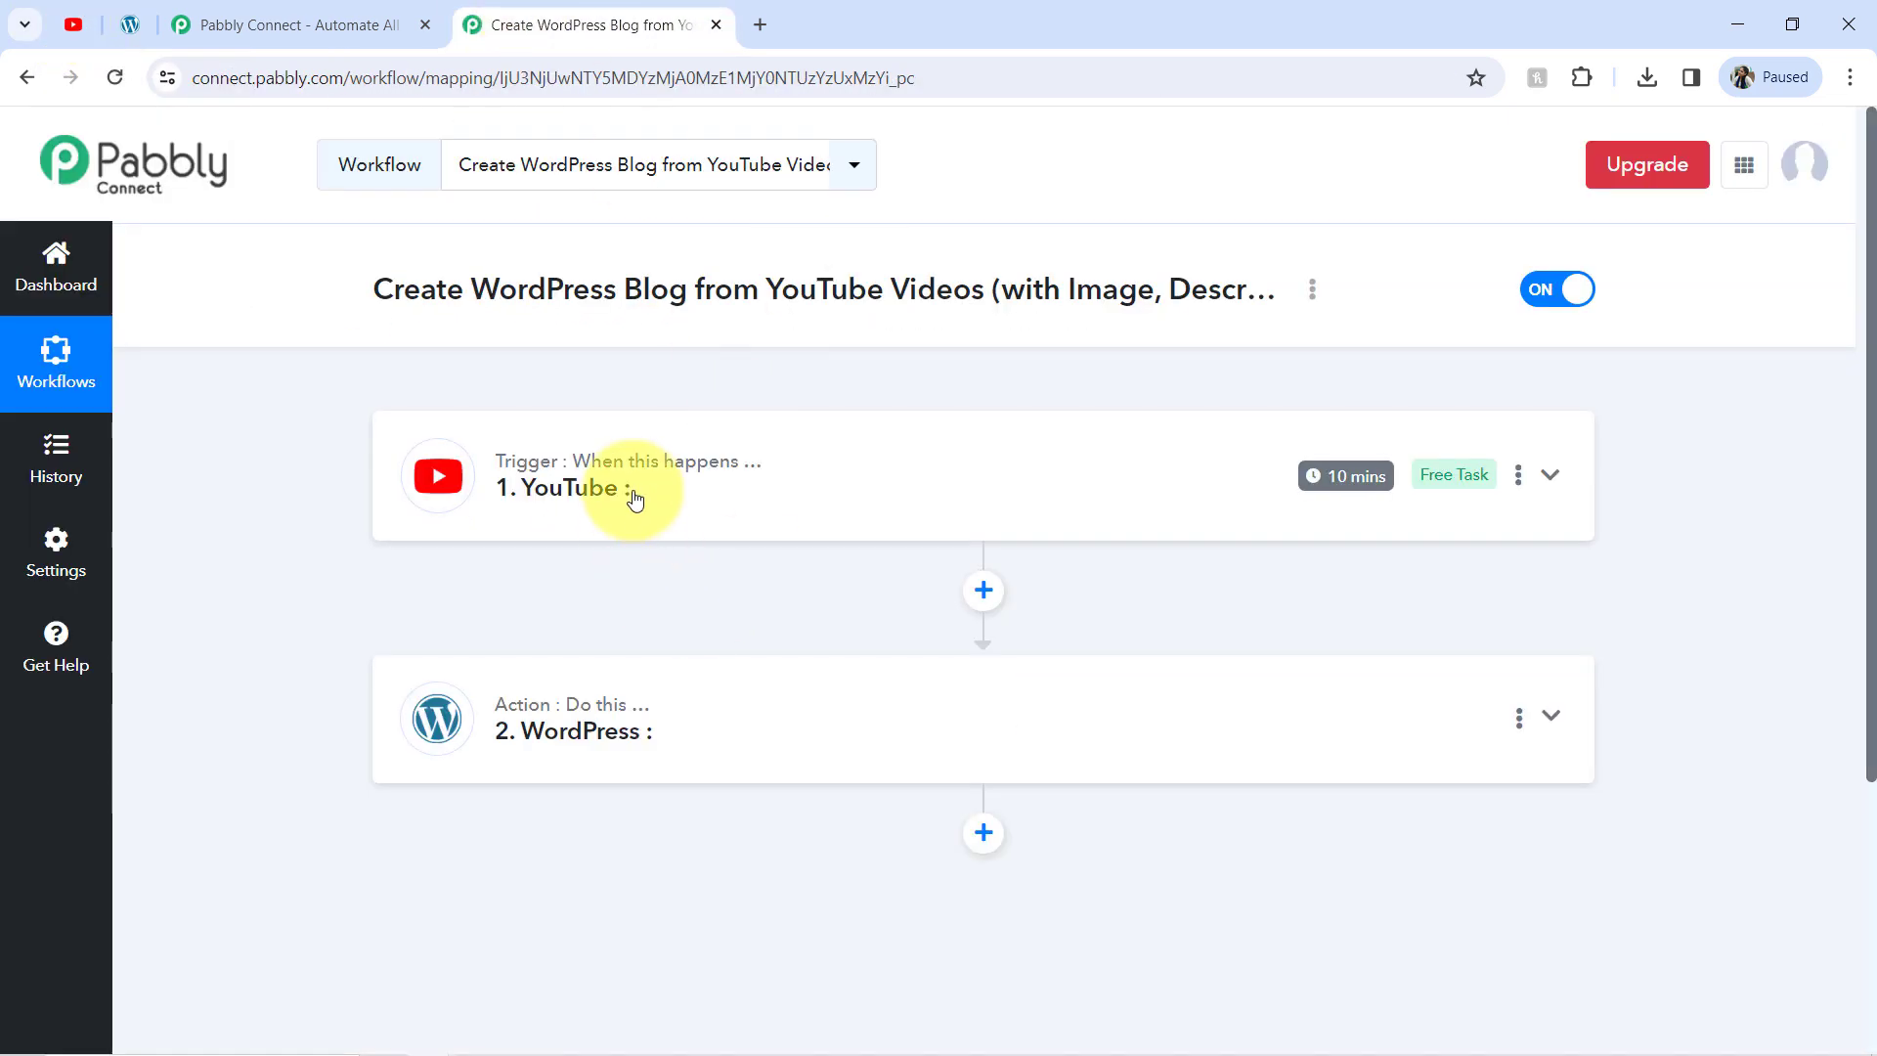
# Set the YouTube trigger event to New Video in Channel with Video URL and open the account connection settings.
pyautogui.click(714, 492)
pyautogui.click(445, 759)
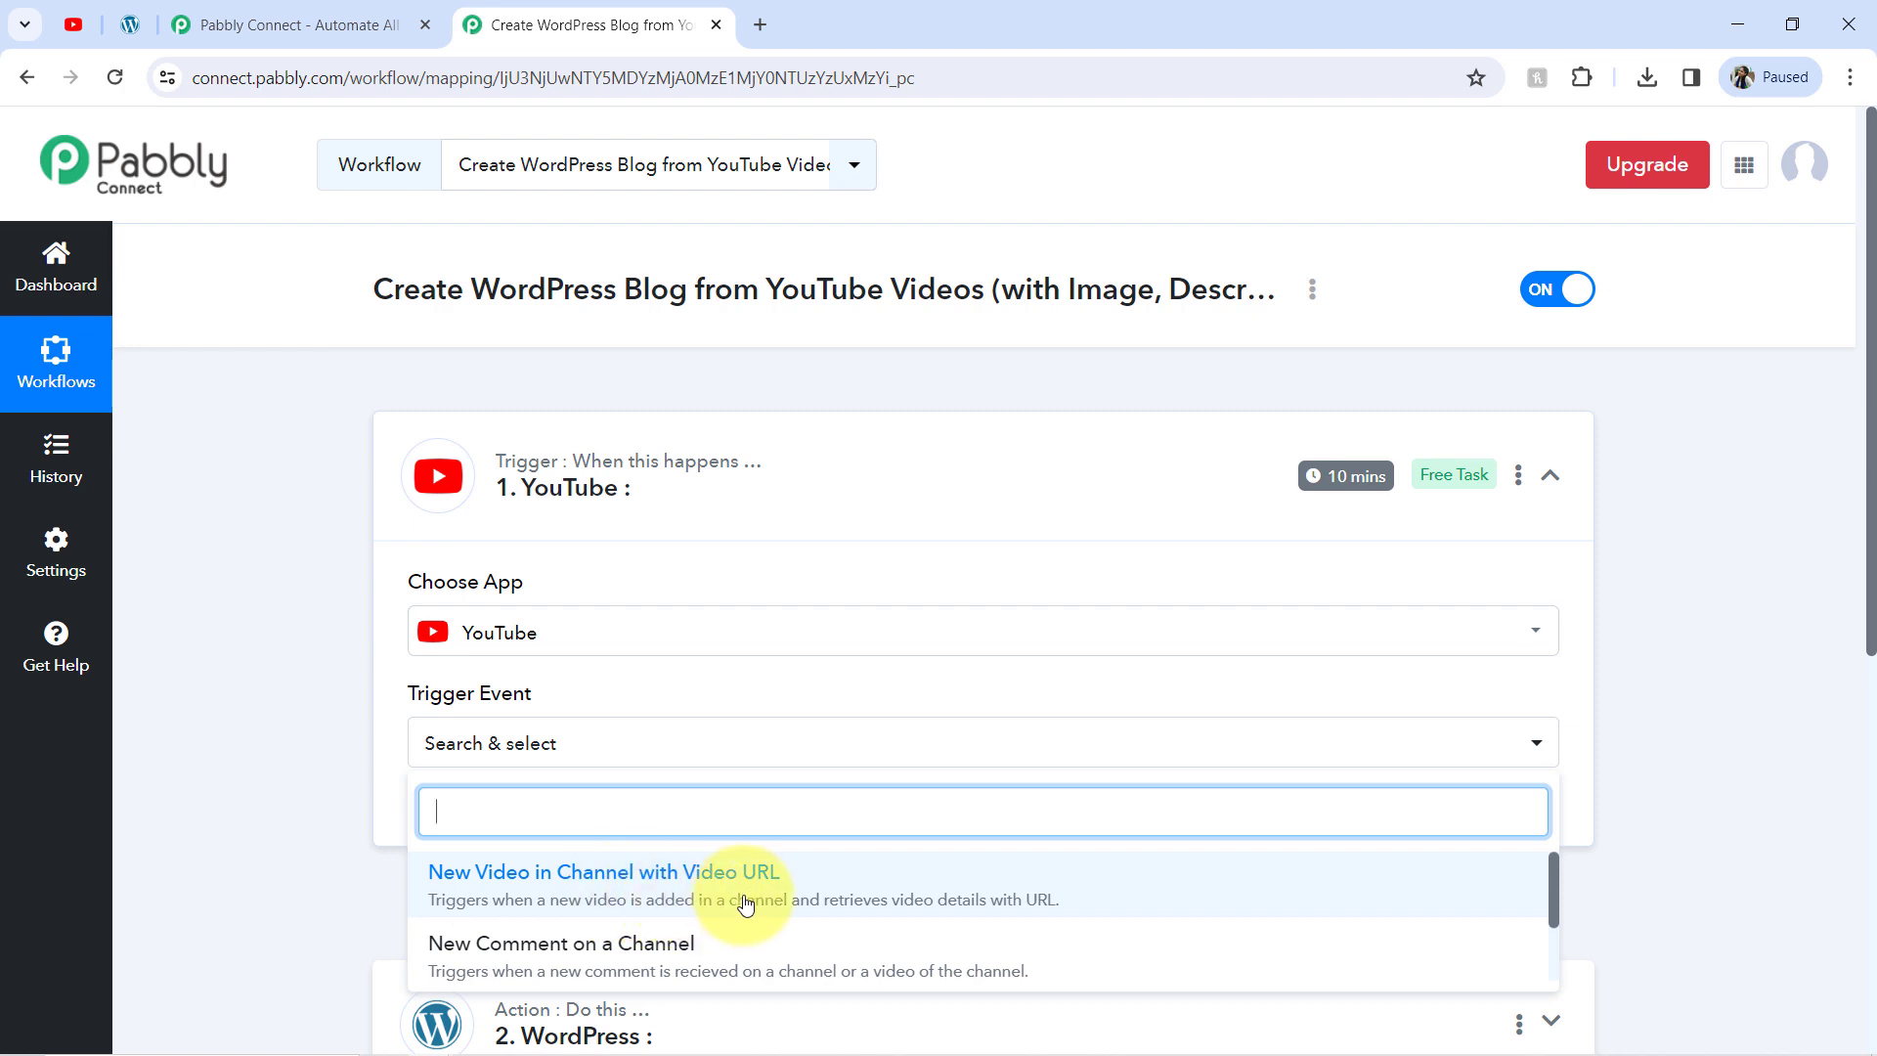
pyautogui.click(956, 895)
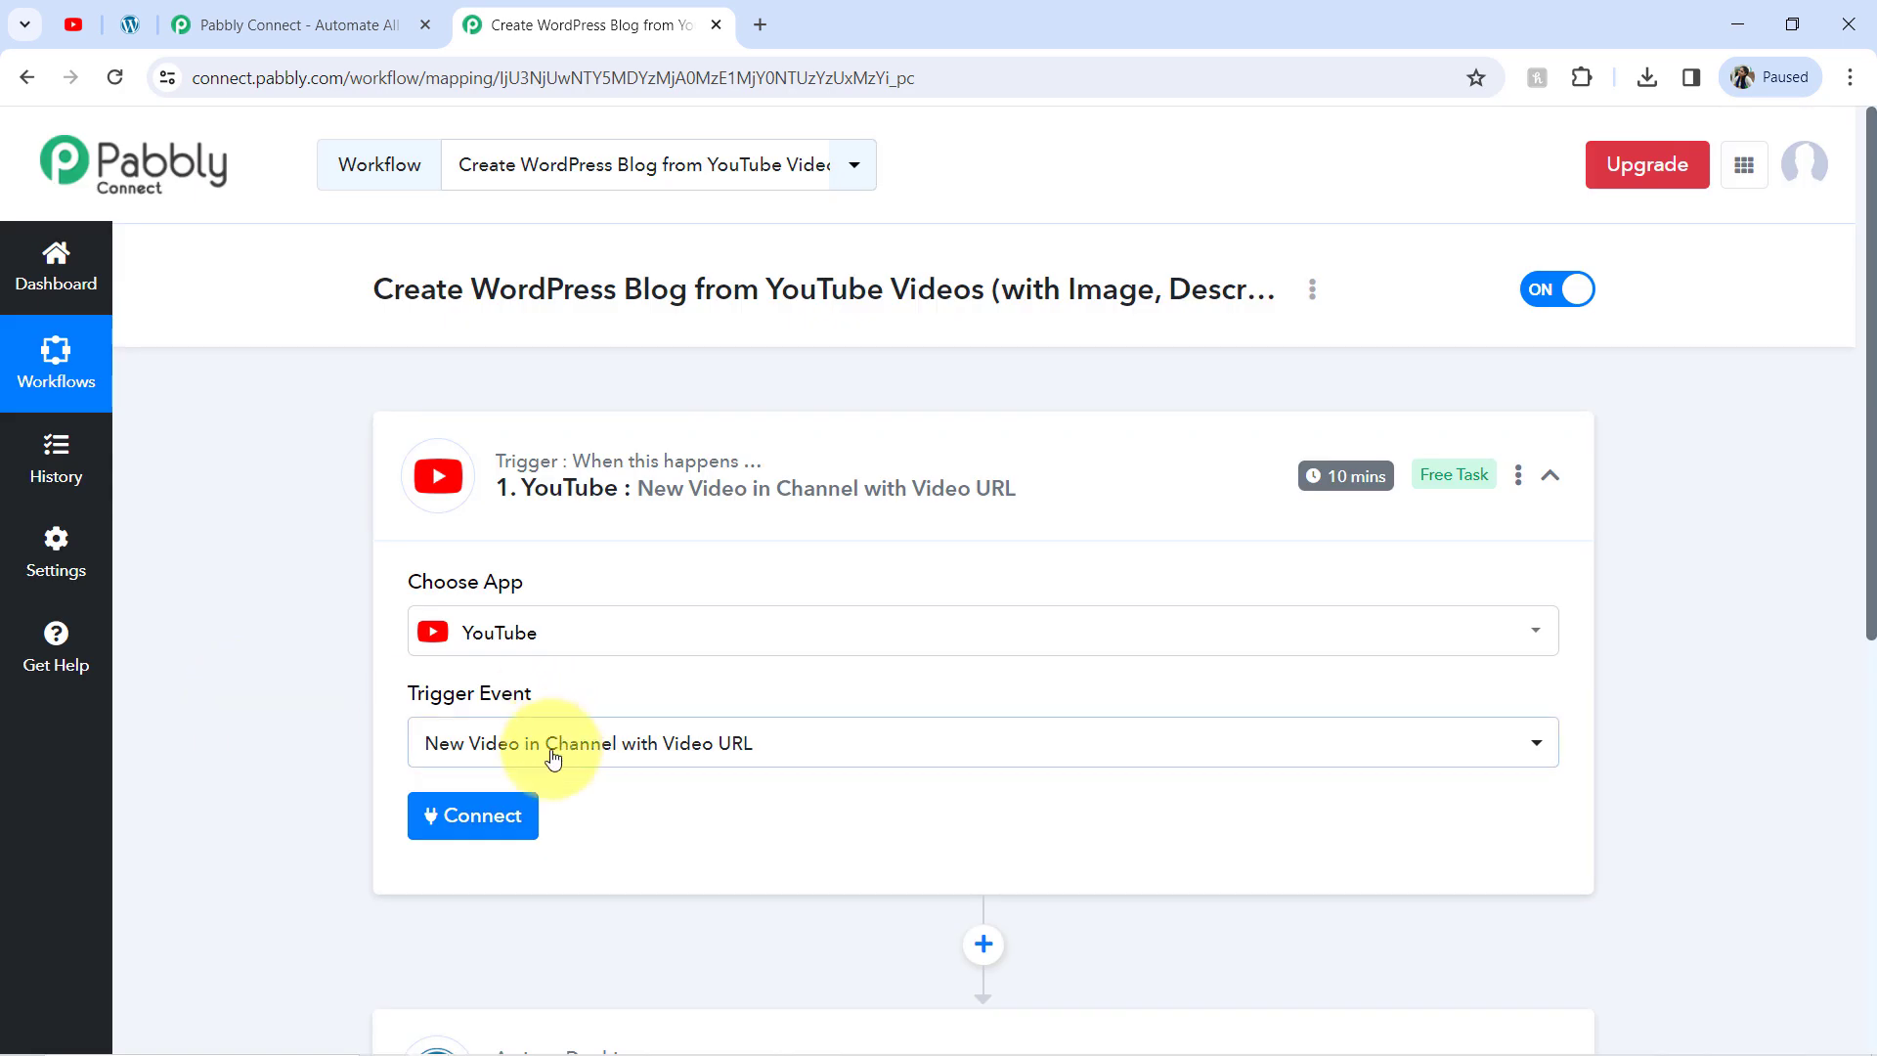
pyautogui.click(474, 819)
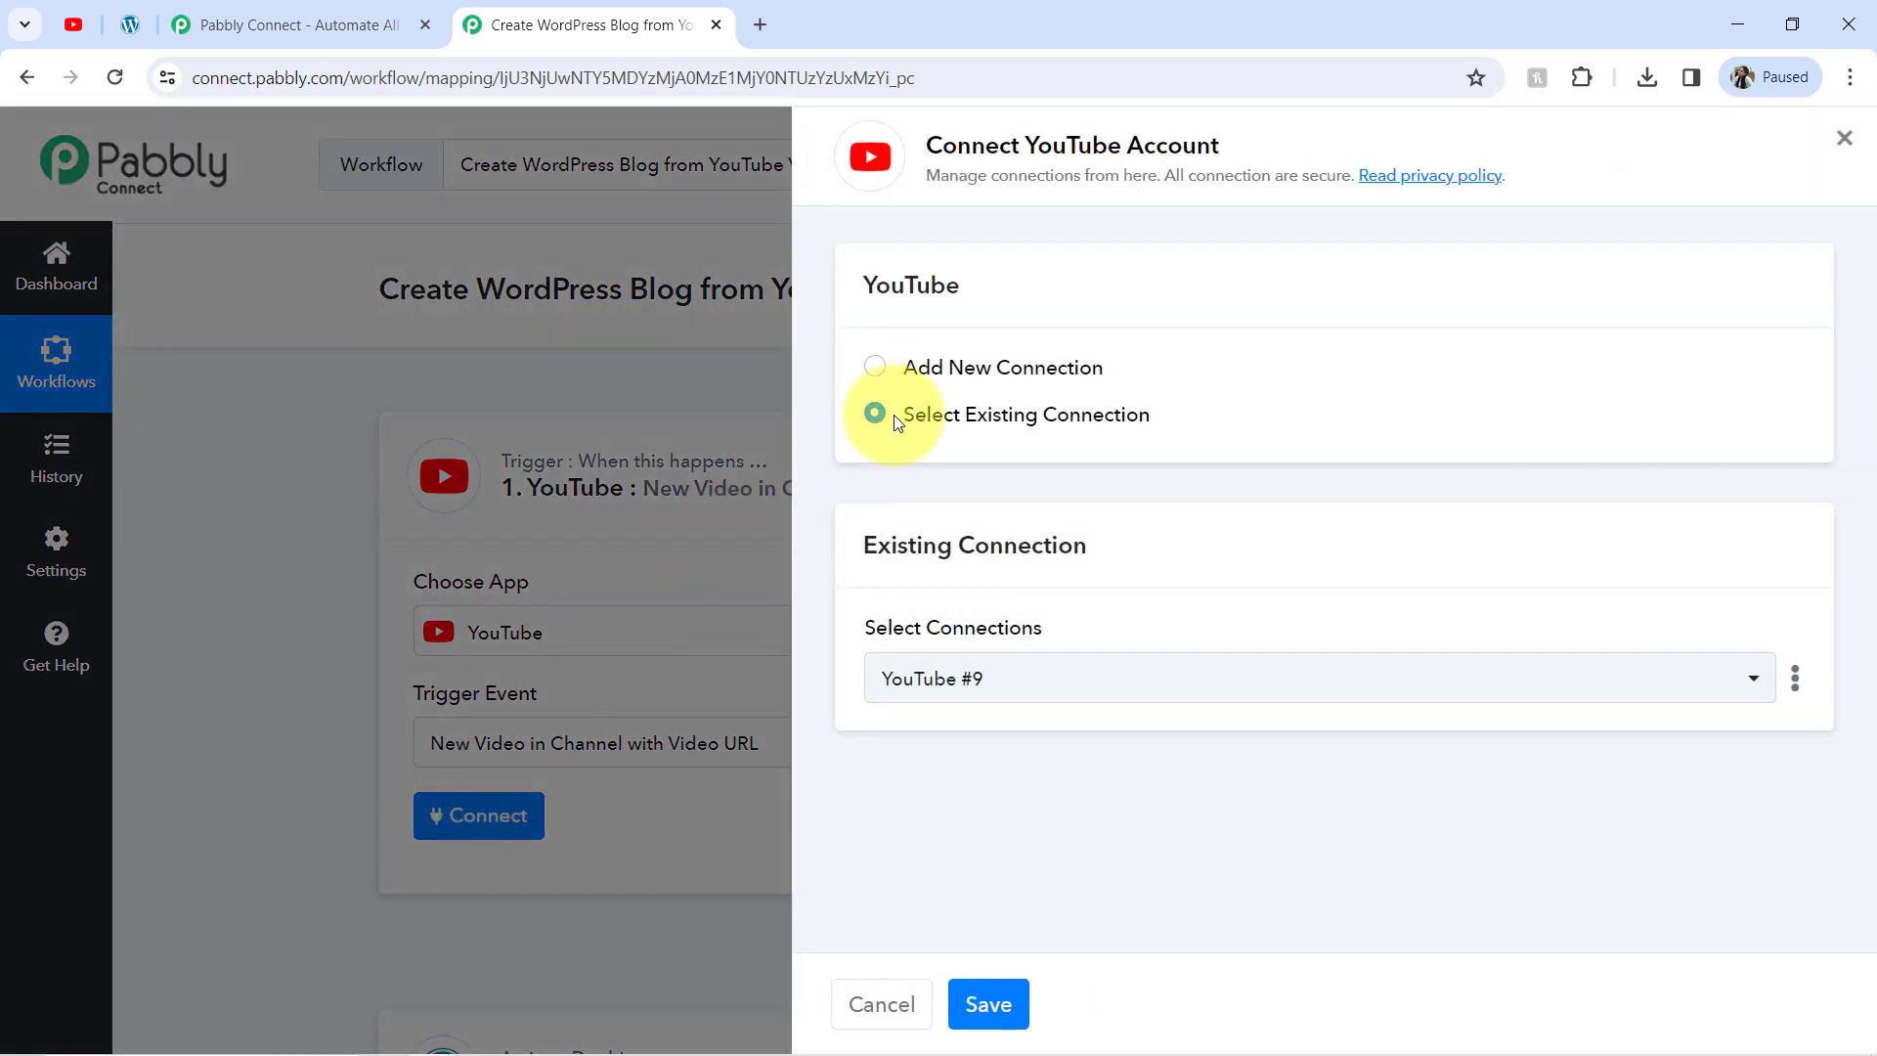
pyautogui.click(934, 369)
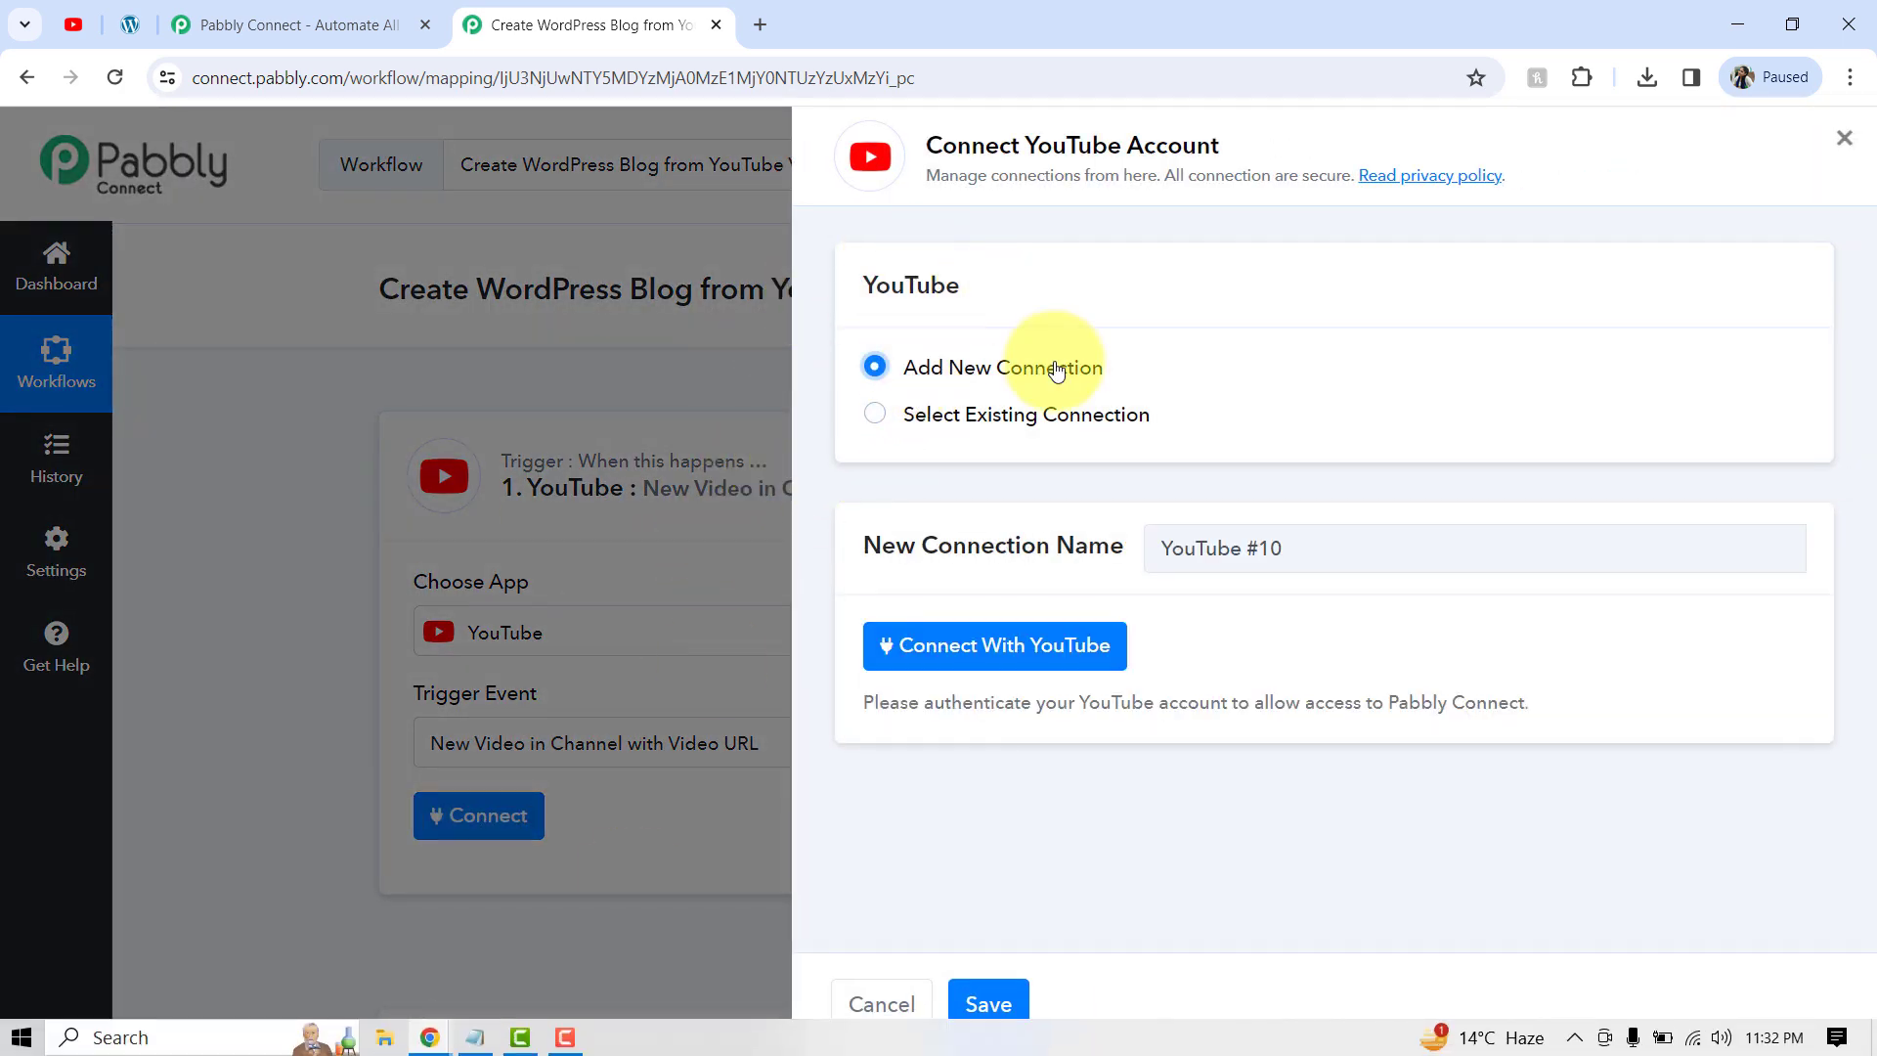
pyautogui.click(947, 638)
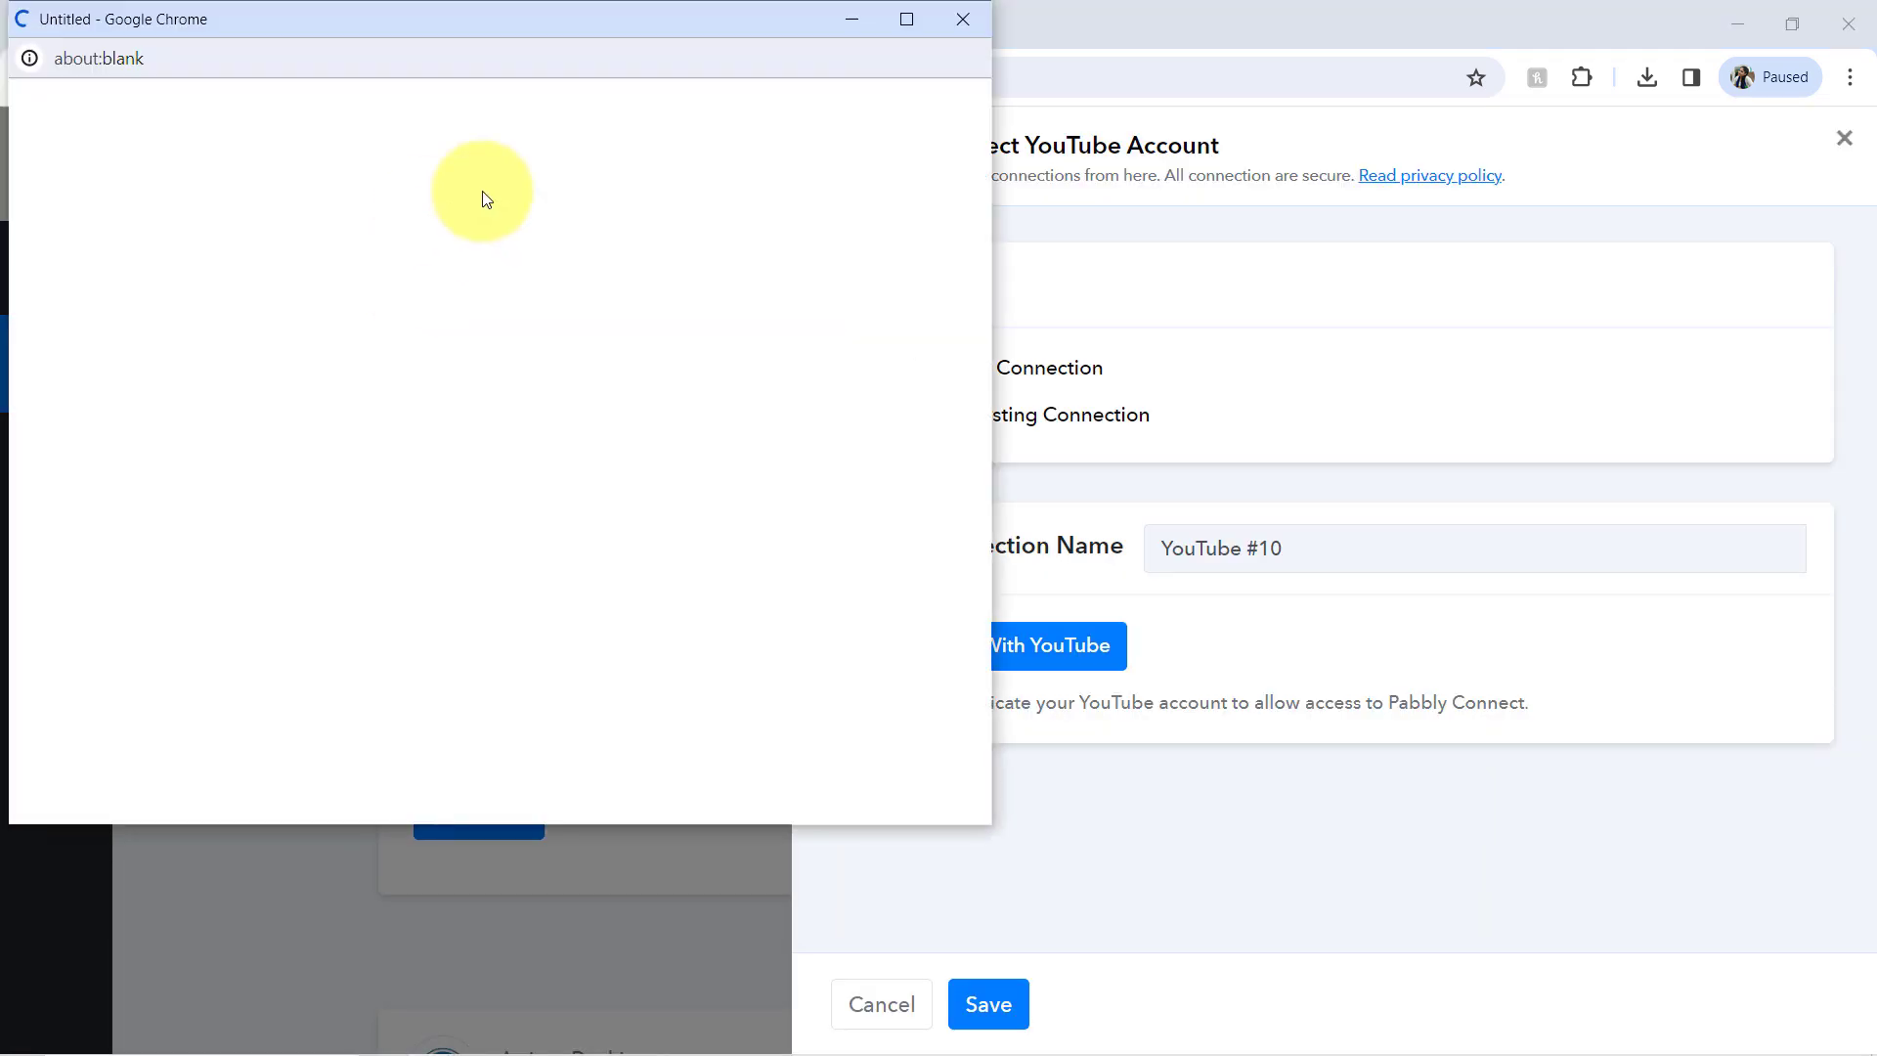
pyautogui.click(964, 10)
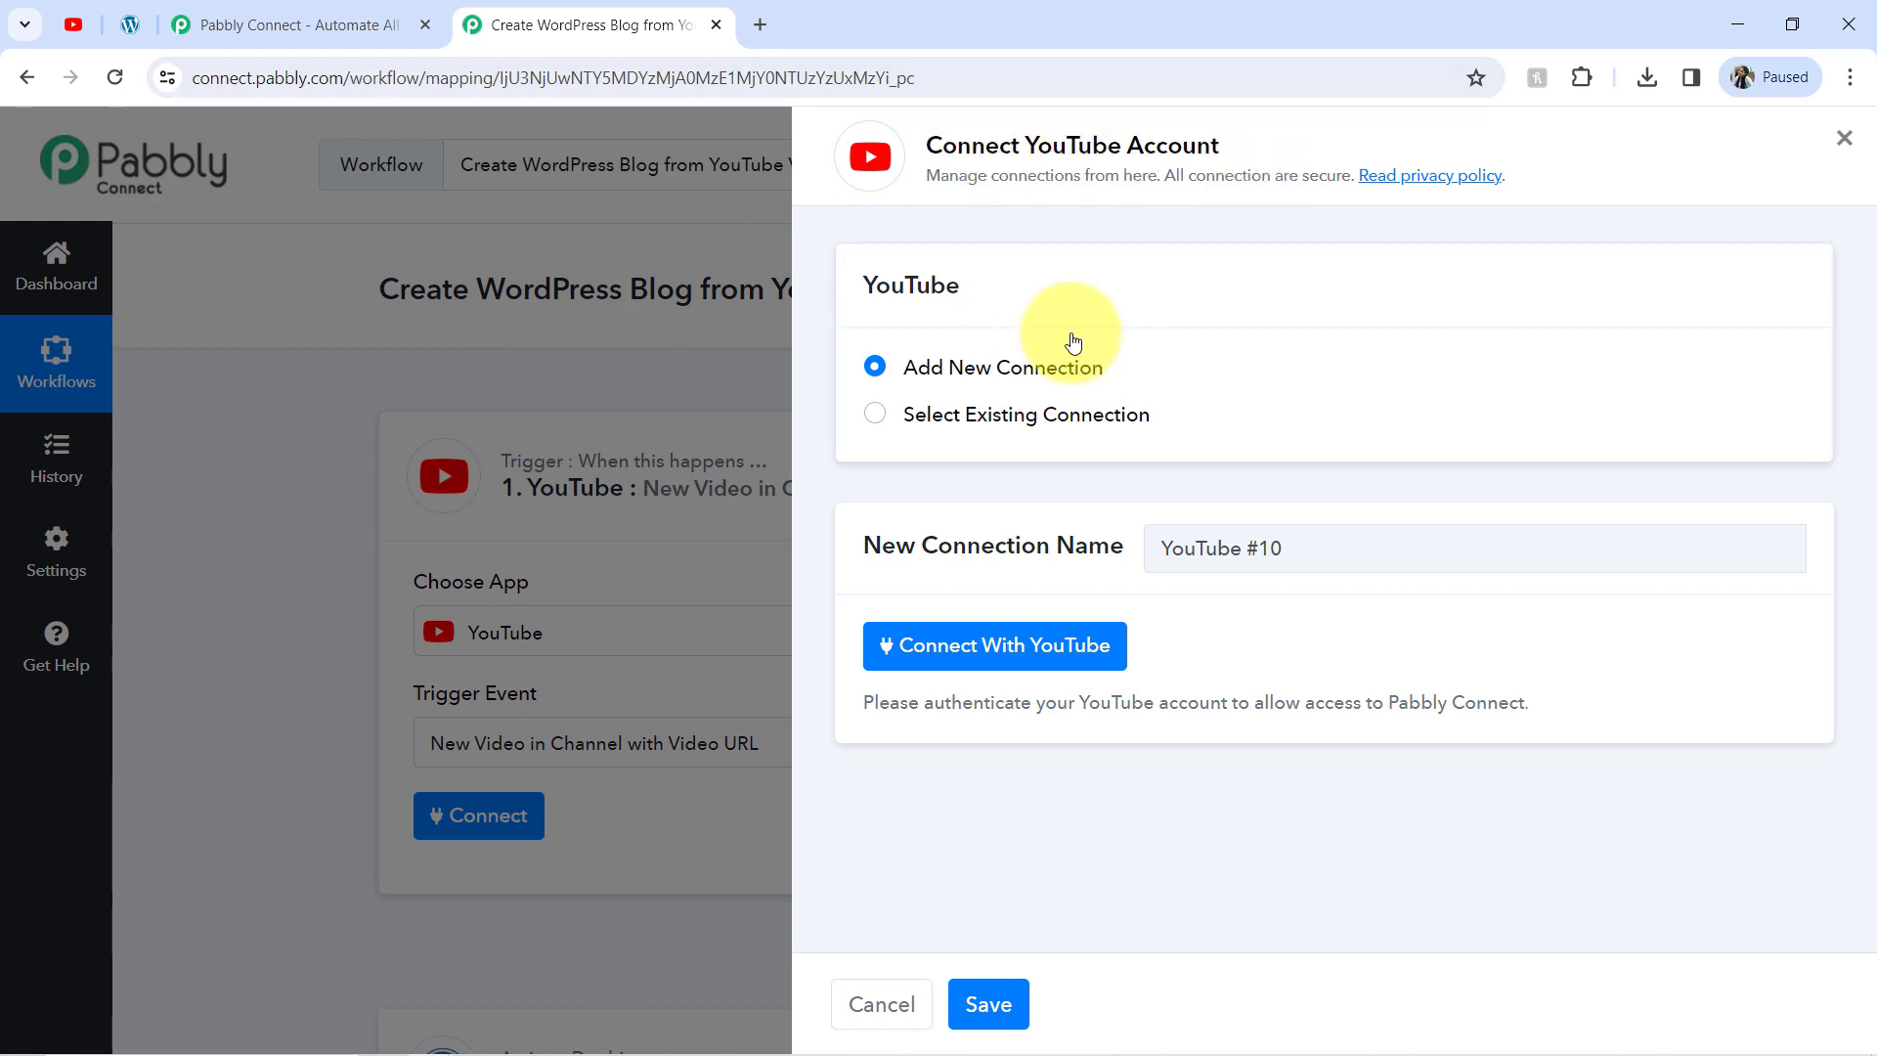
# Connect the YouTube trigger through the existing connection YouTube #9 and save it.
pyautogui.click(1005, 412)
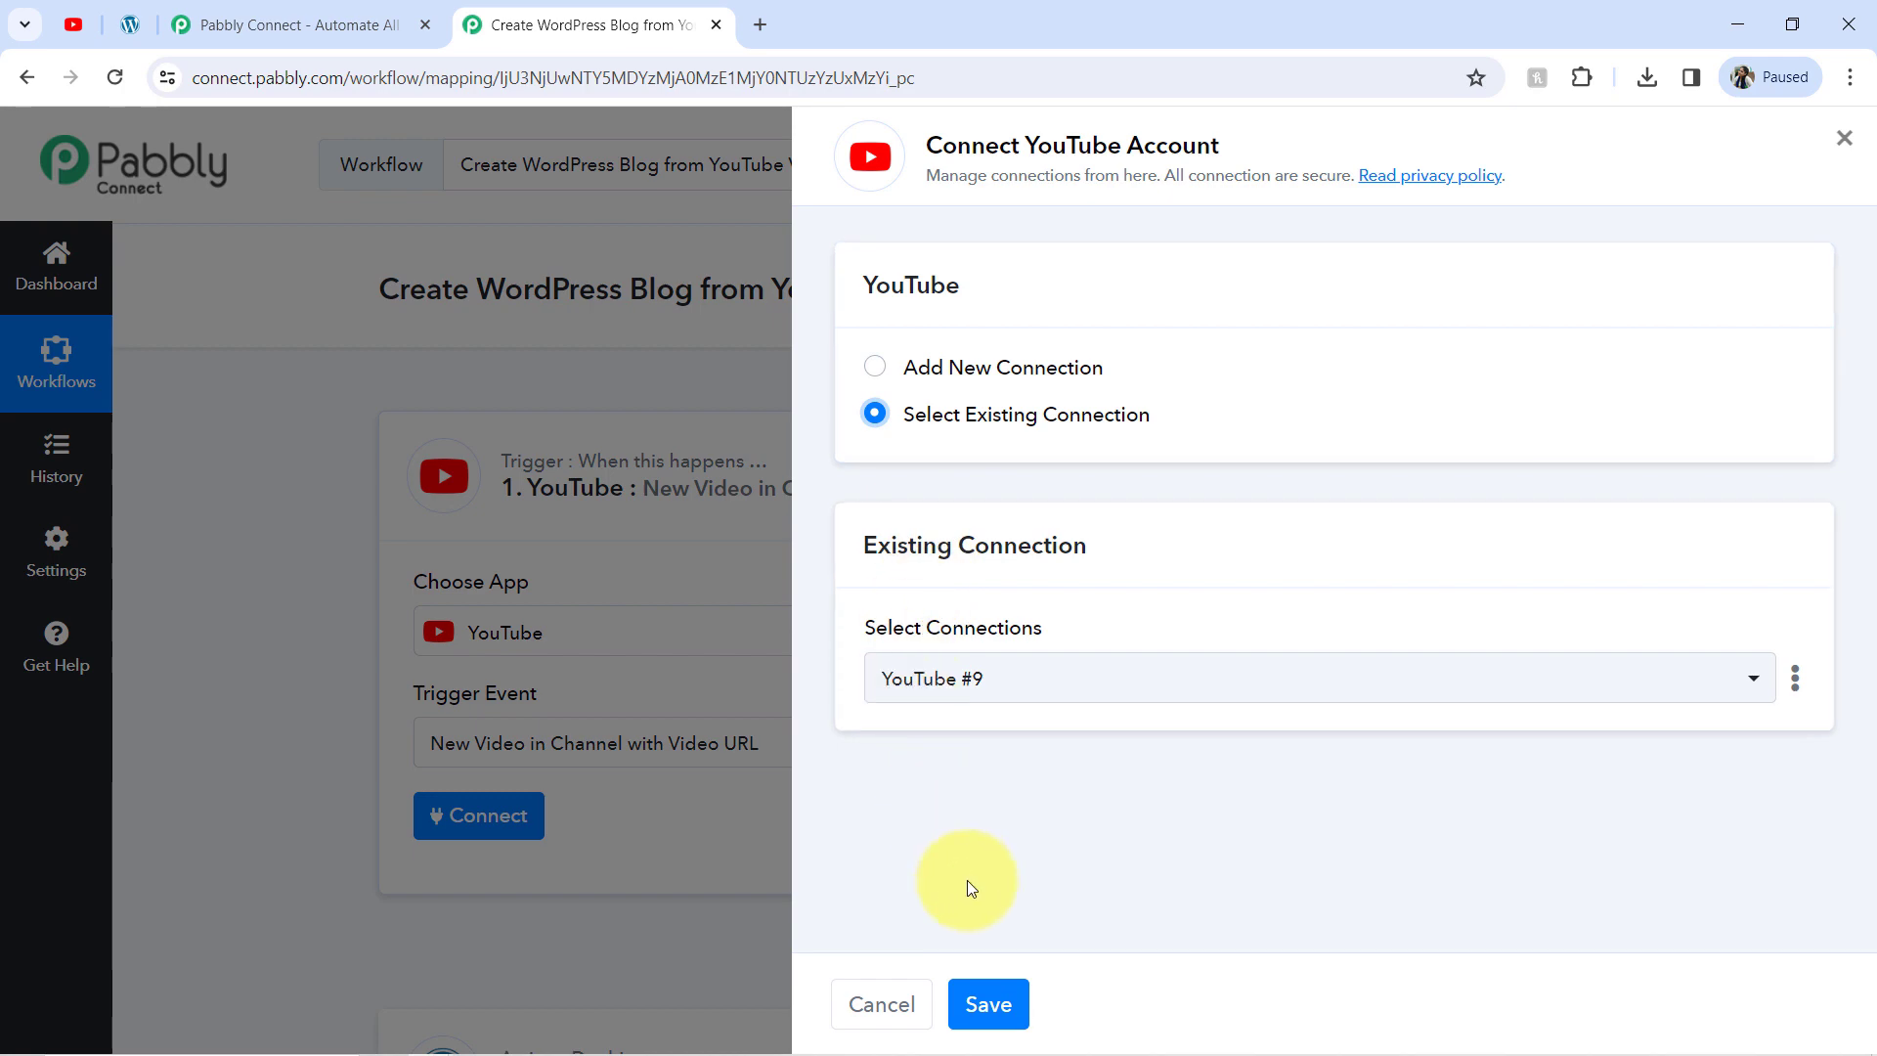
pyautogui.click(995, 1004)
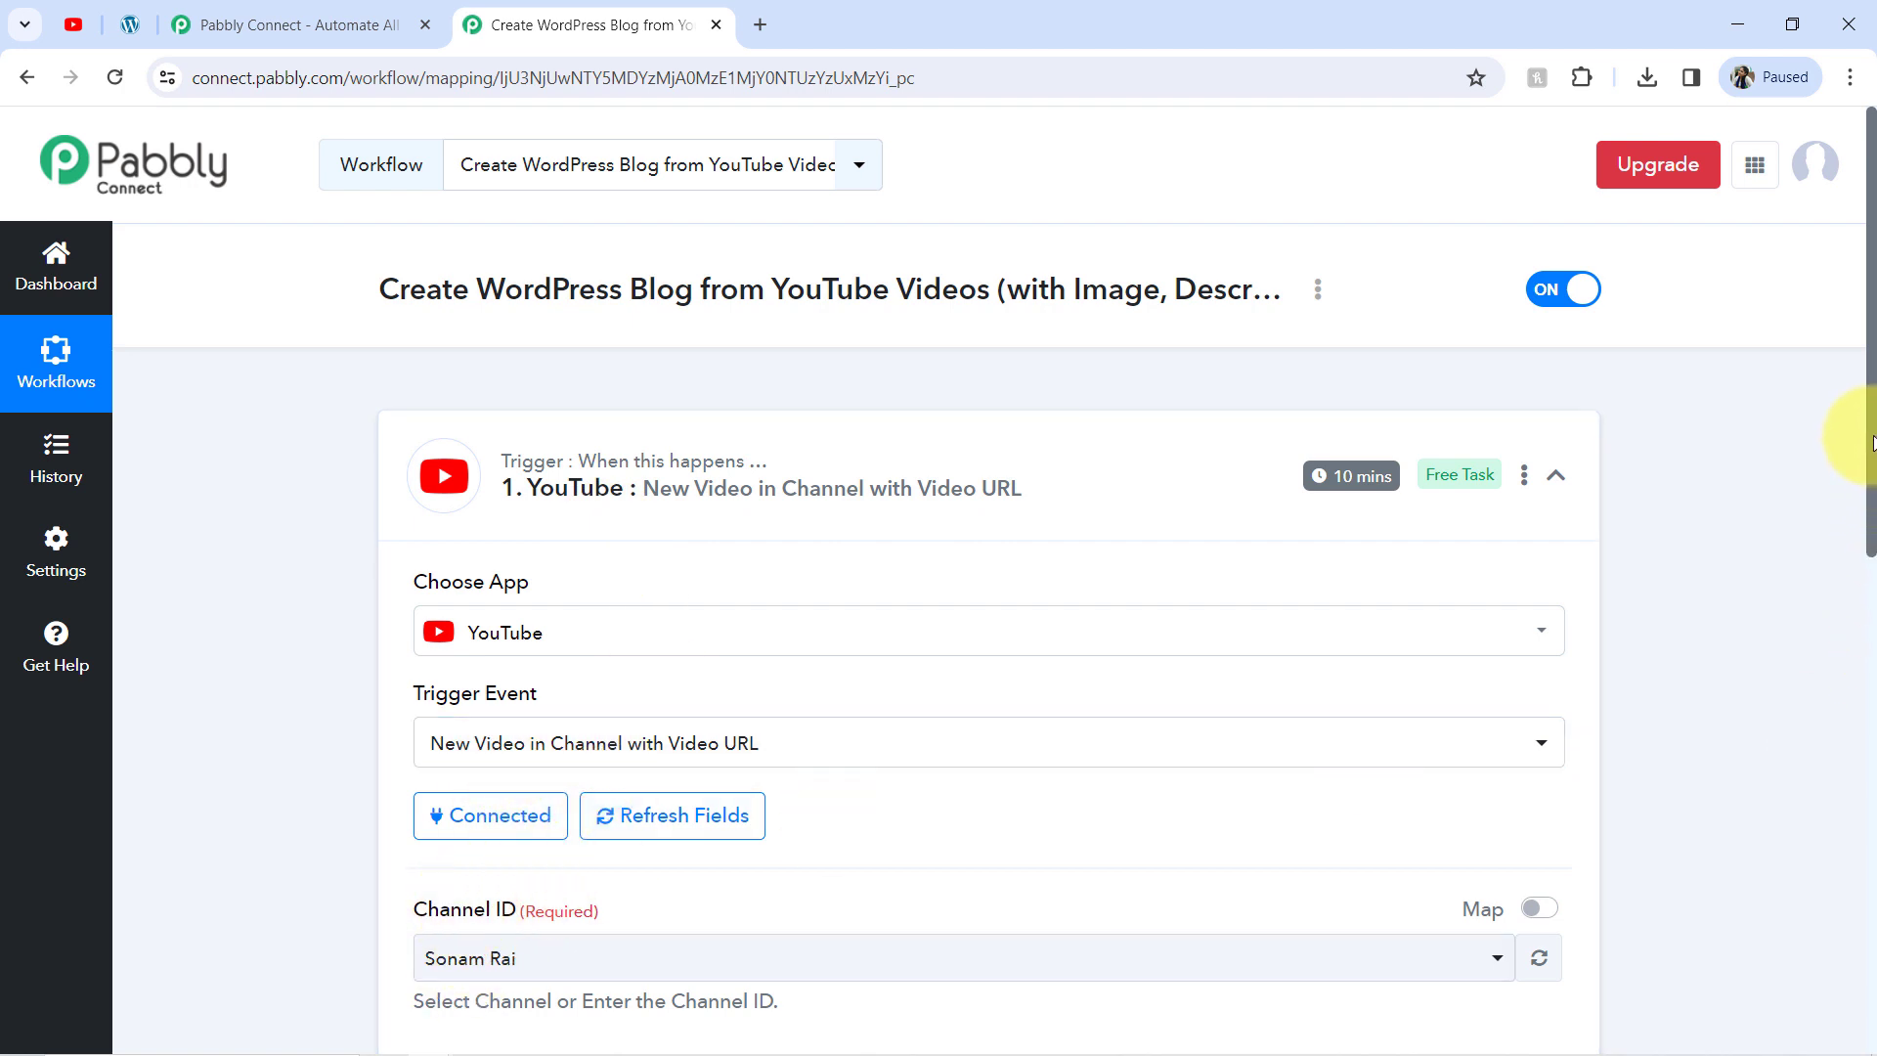
# Compare the trigger's selected Channel ID with the channel shown in YouTube Studio.
pyautogui.moveTo(1873, 442); pyautogui.dragTo(1833, 649)
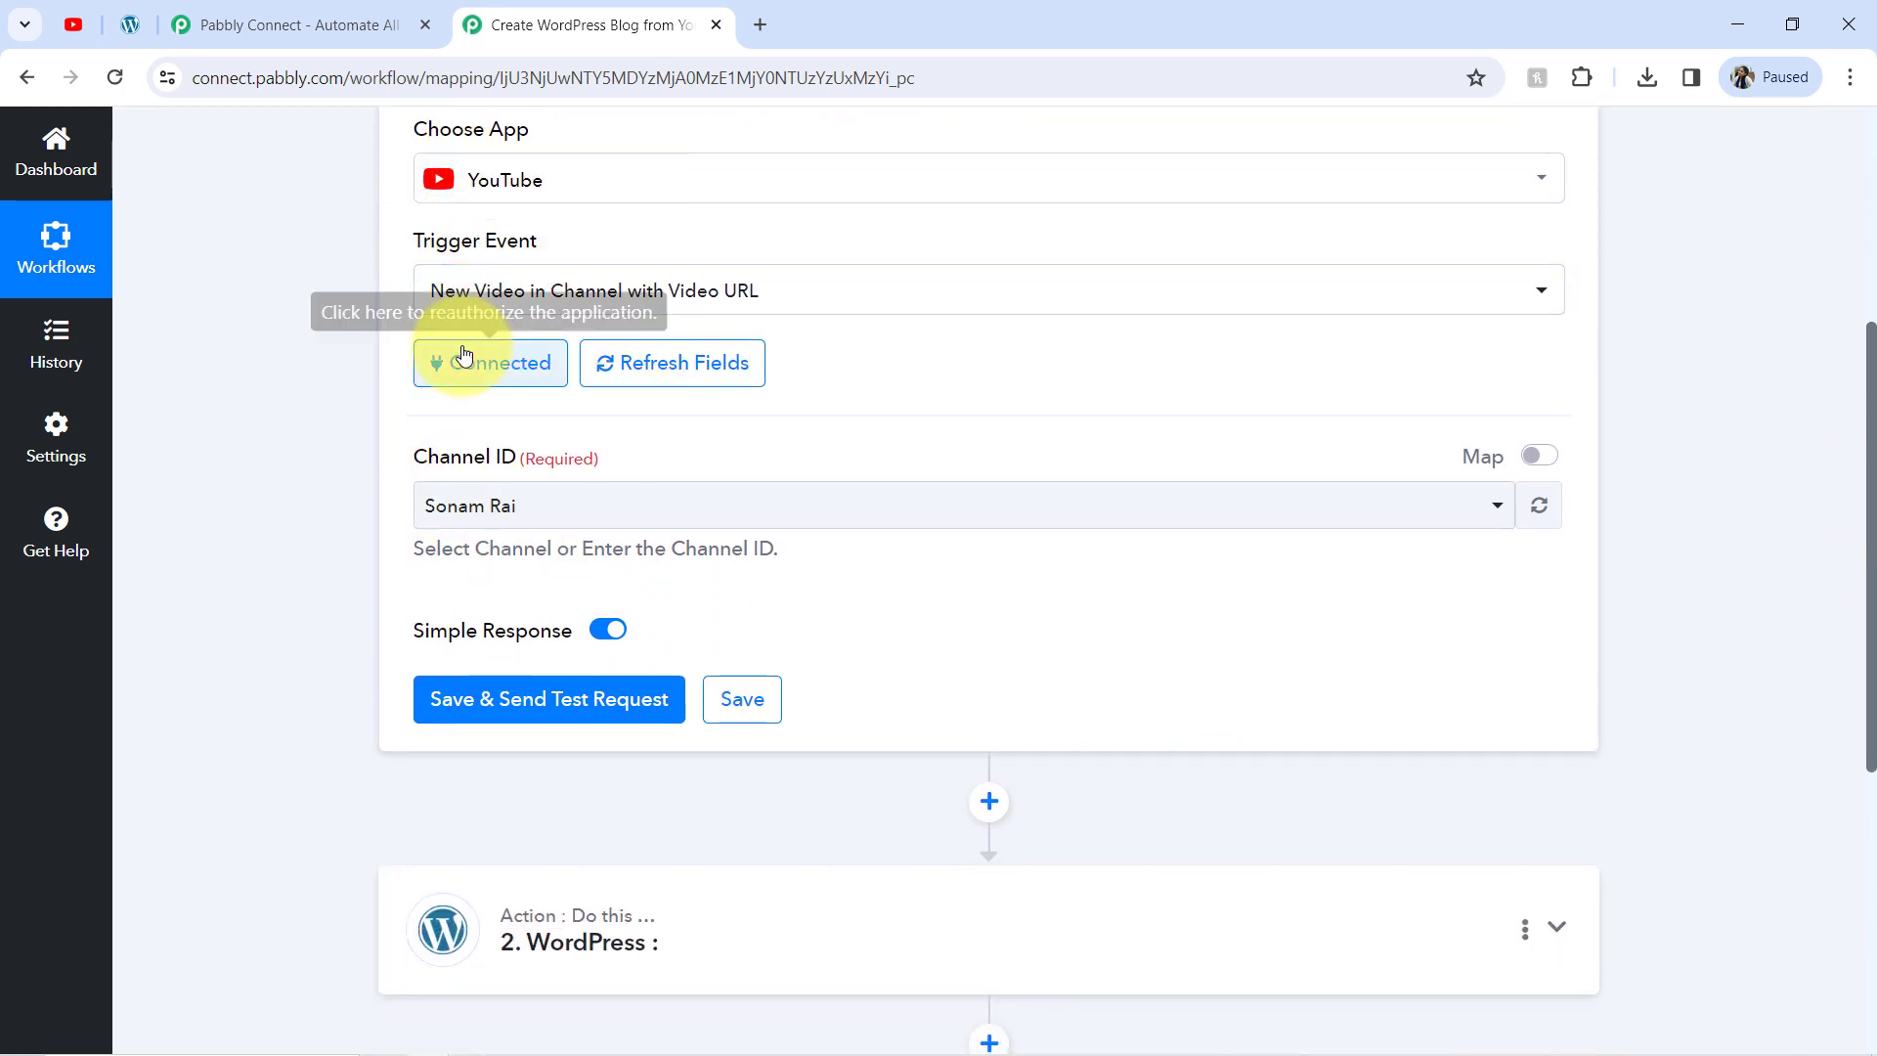
pyautogui.click(63, 11)
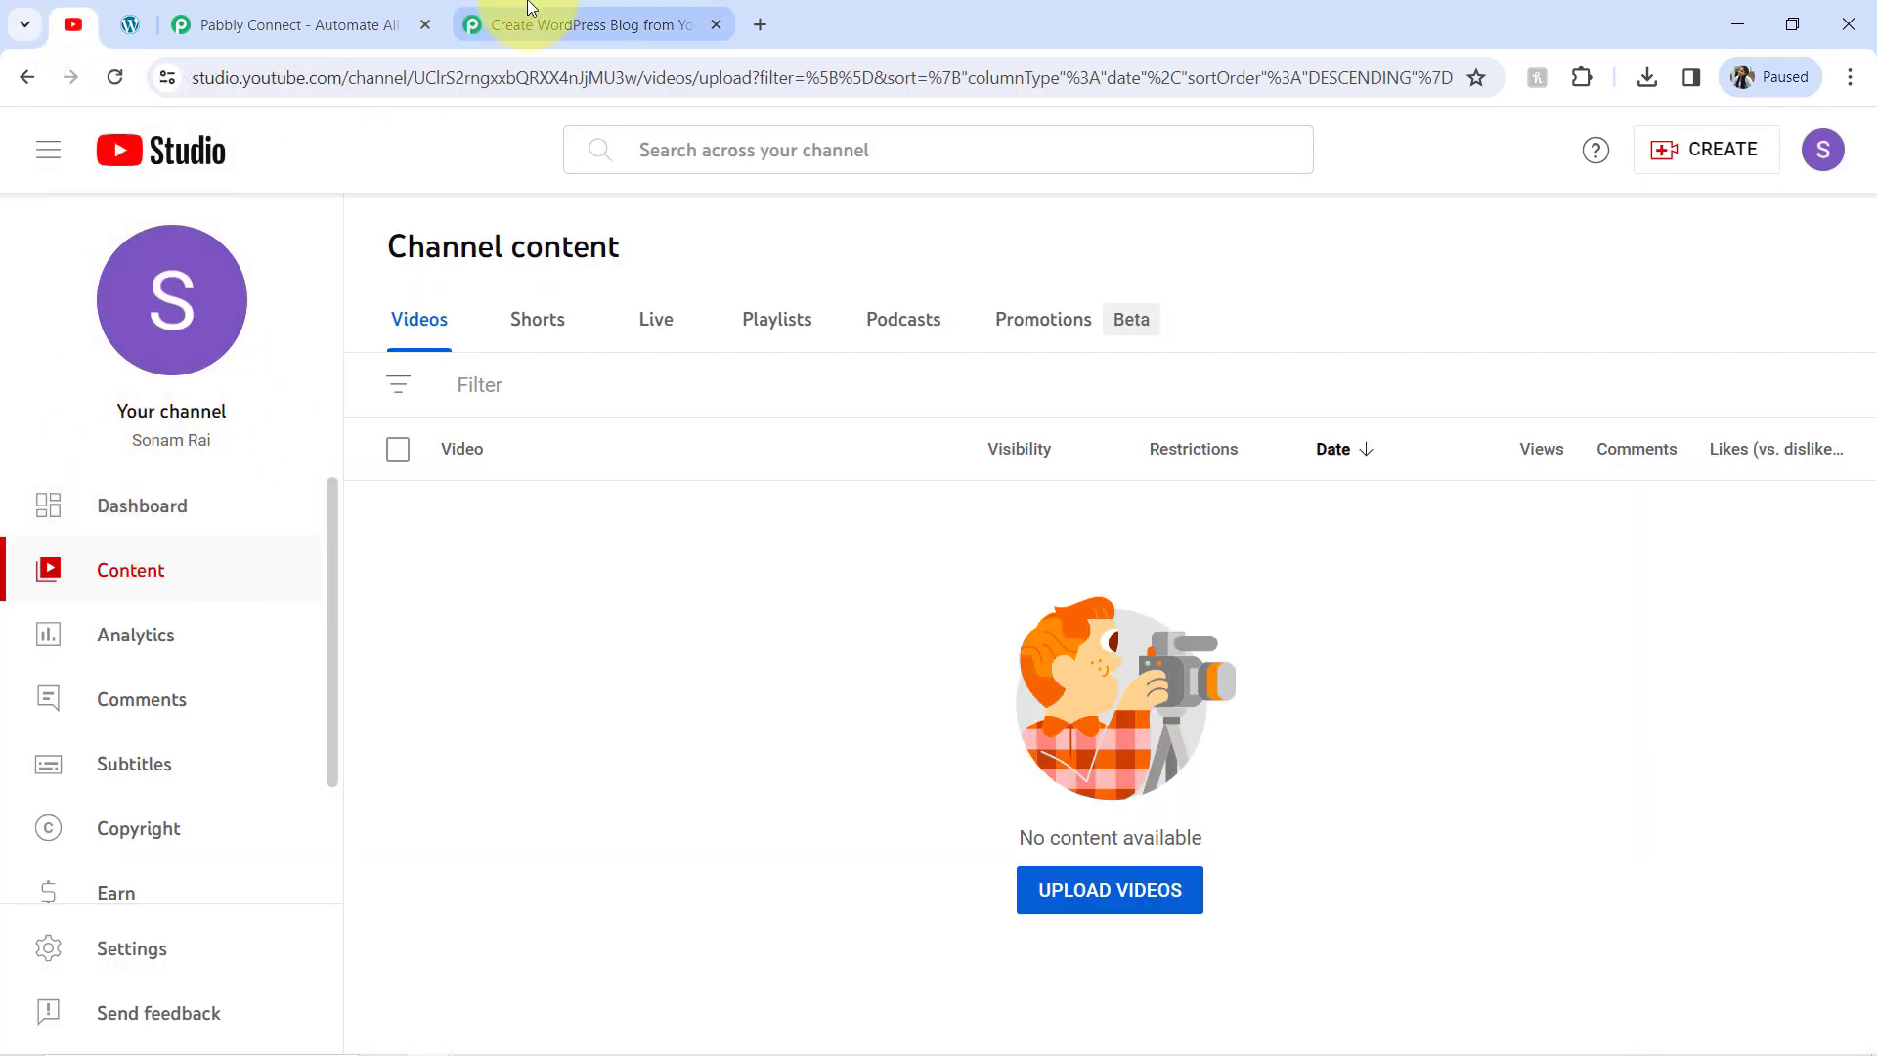
pyautogui.click(576, 24)
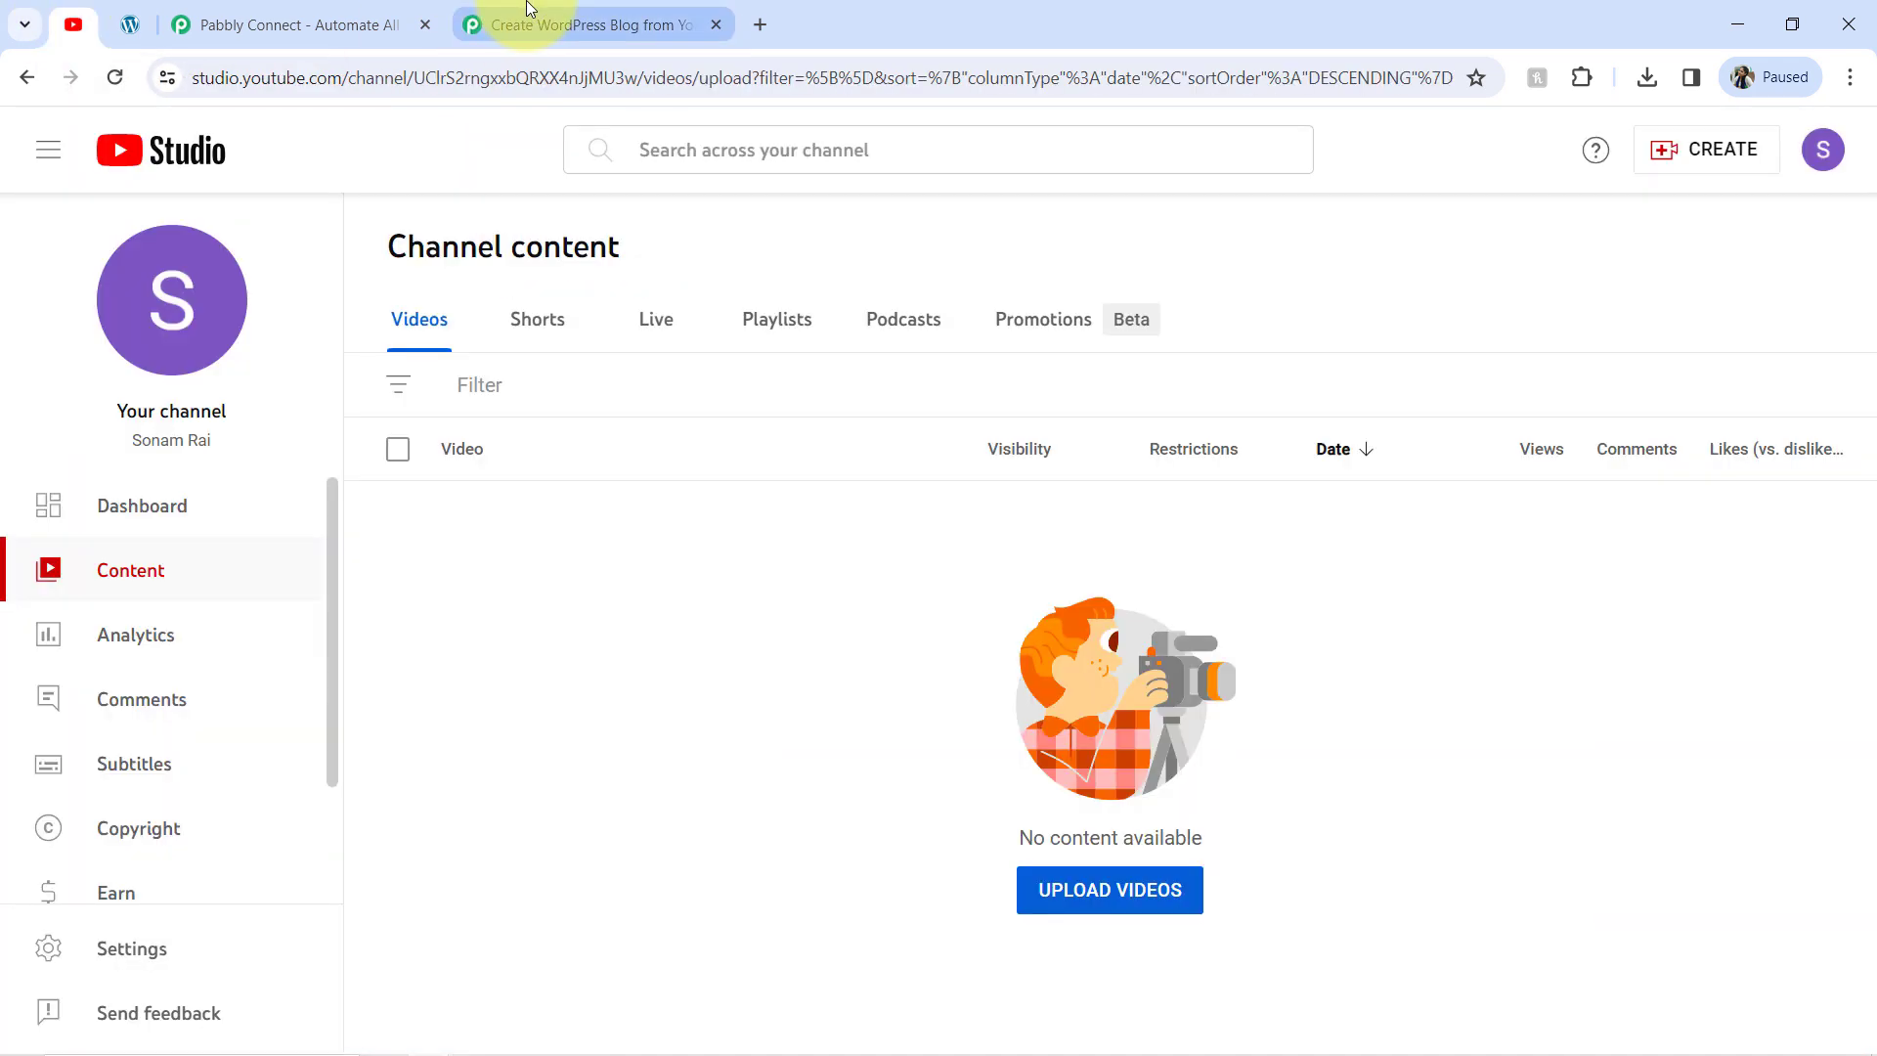
pyautogui.click(577, 25)
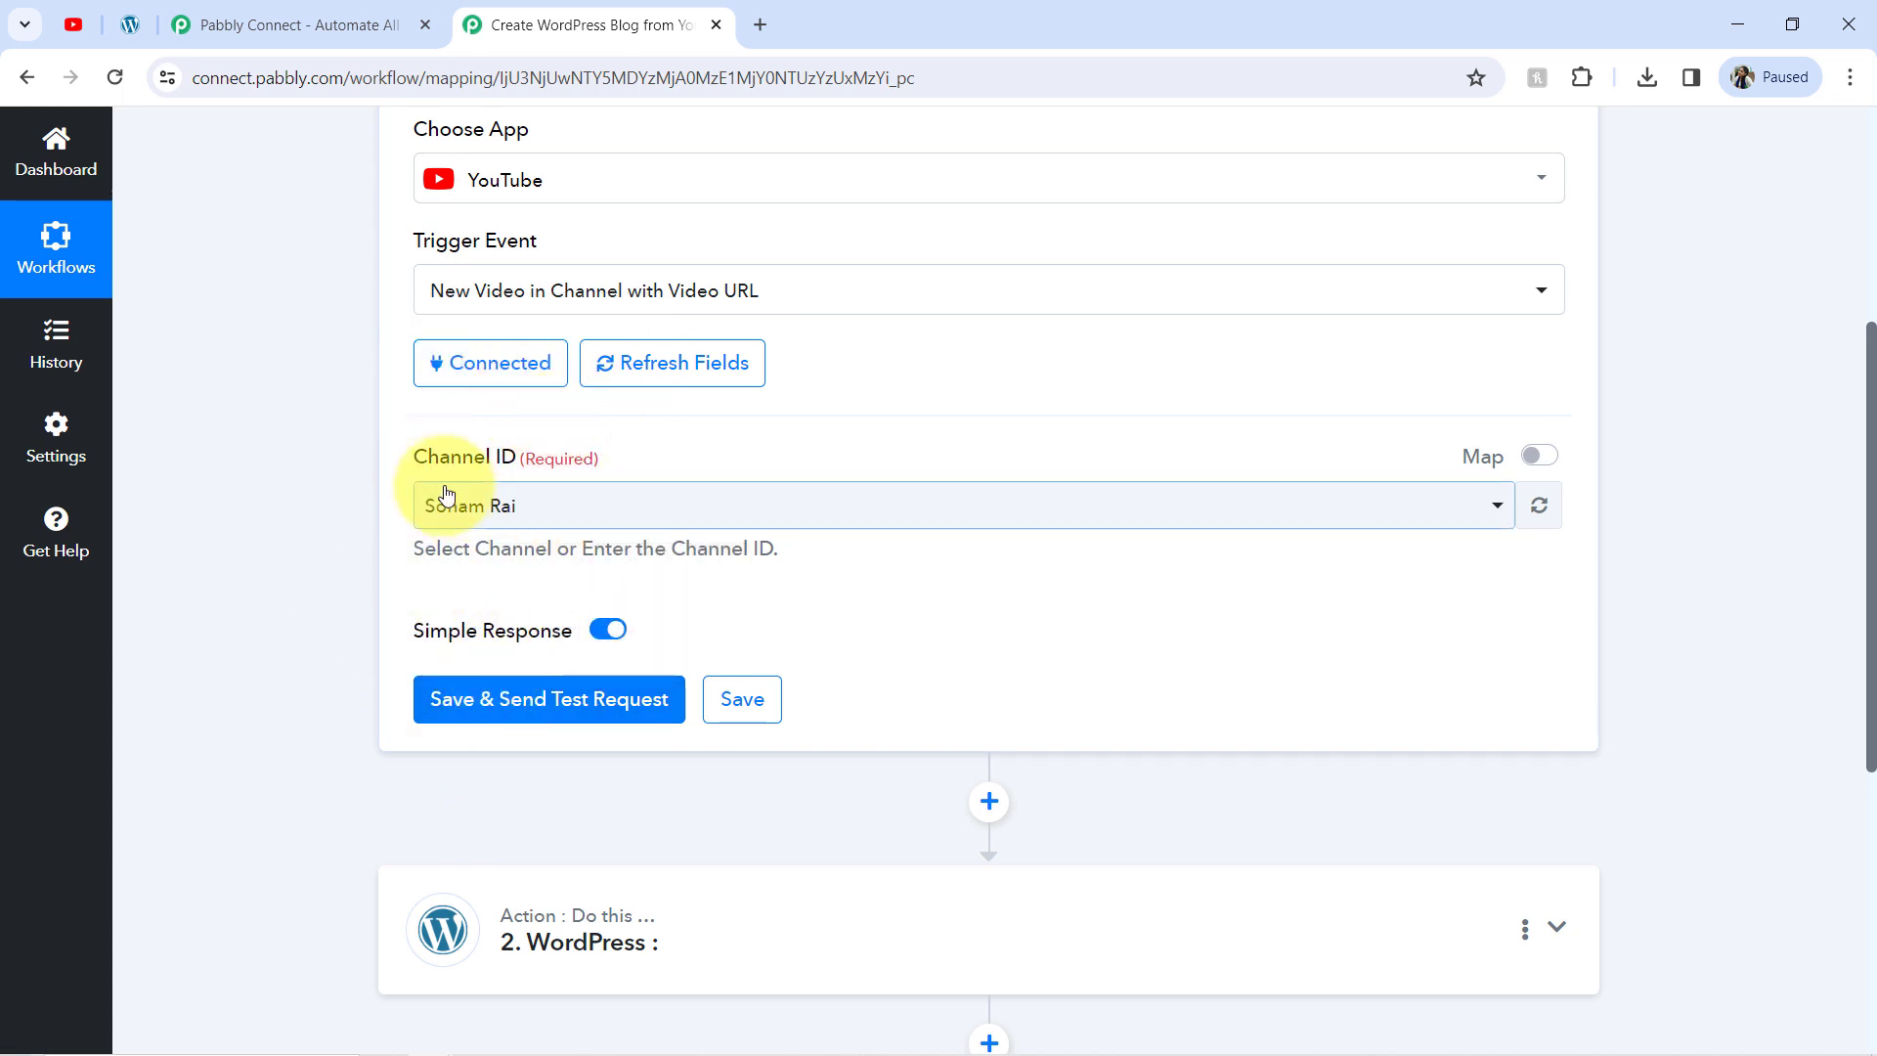
pyautogui.click(71, 26)
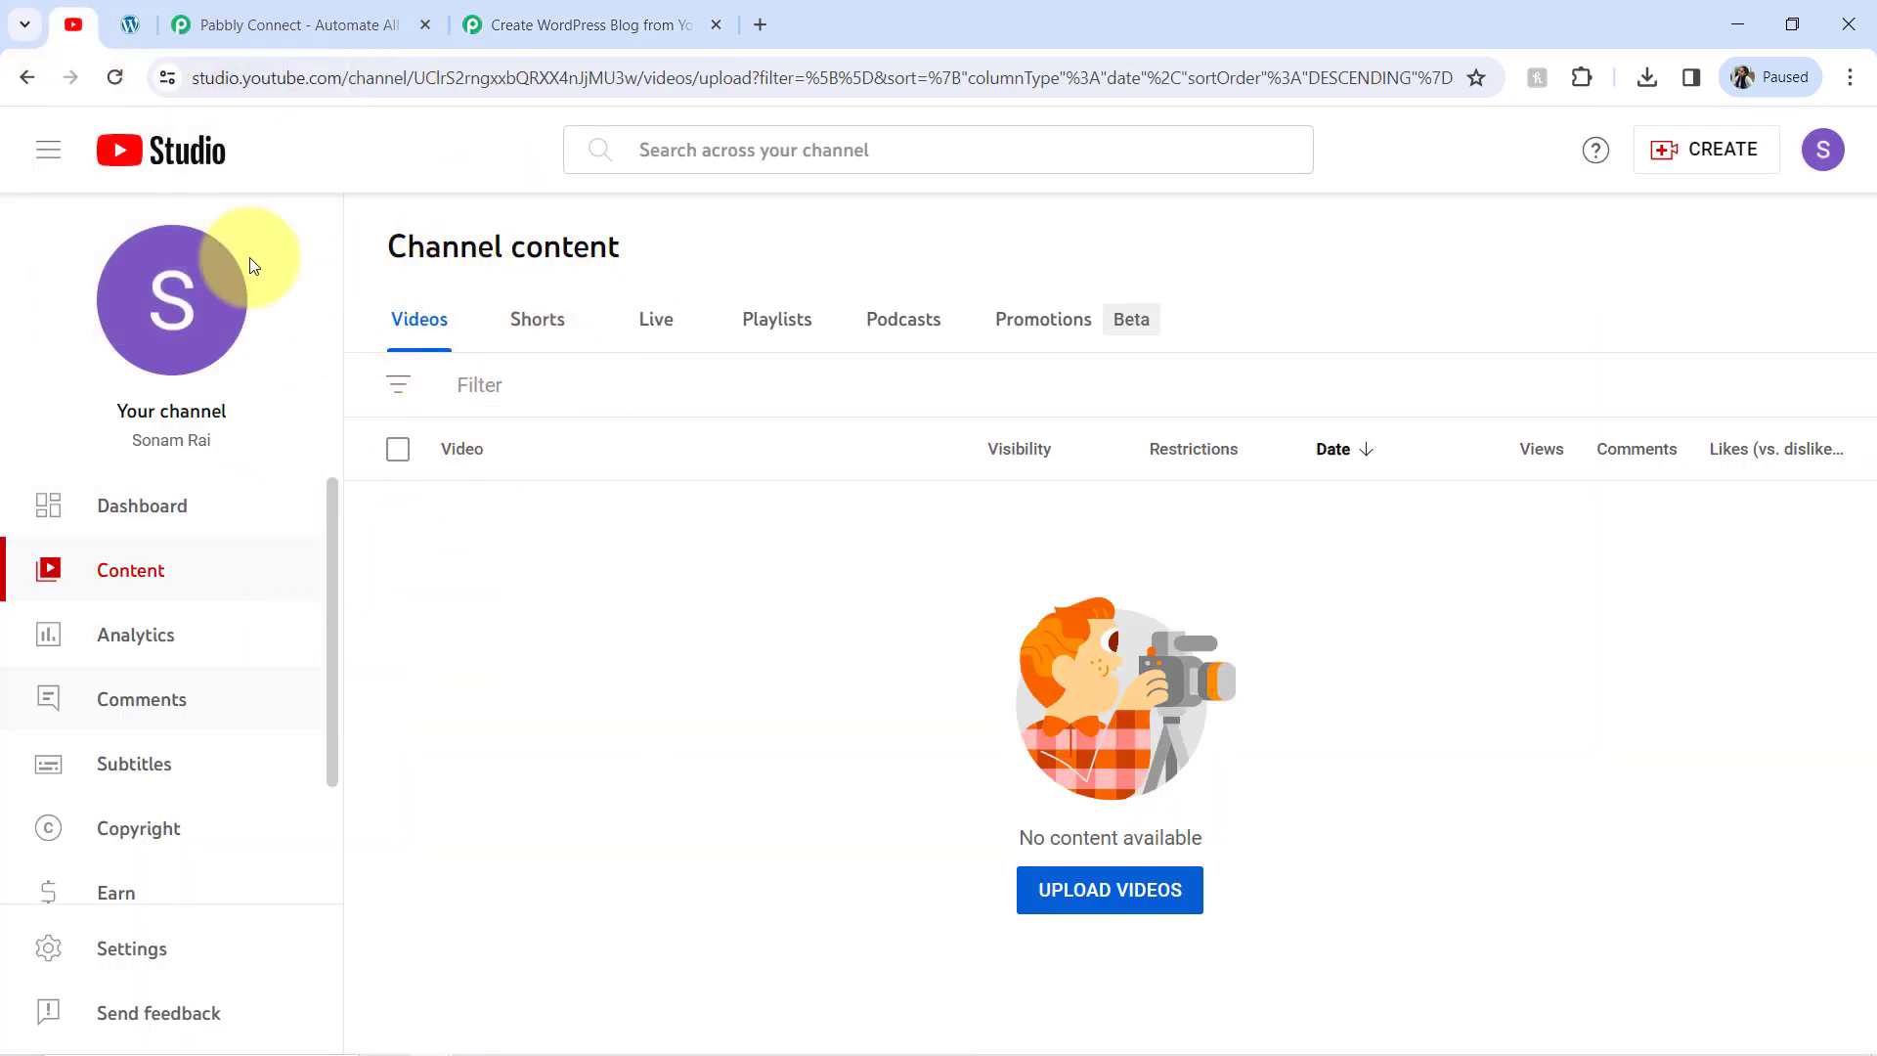
pyautogui.click(587, 24)
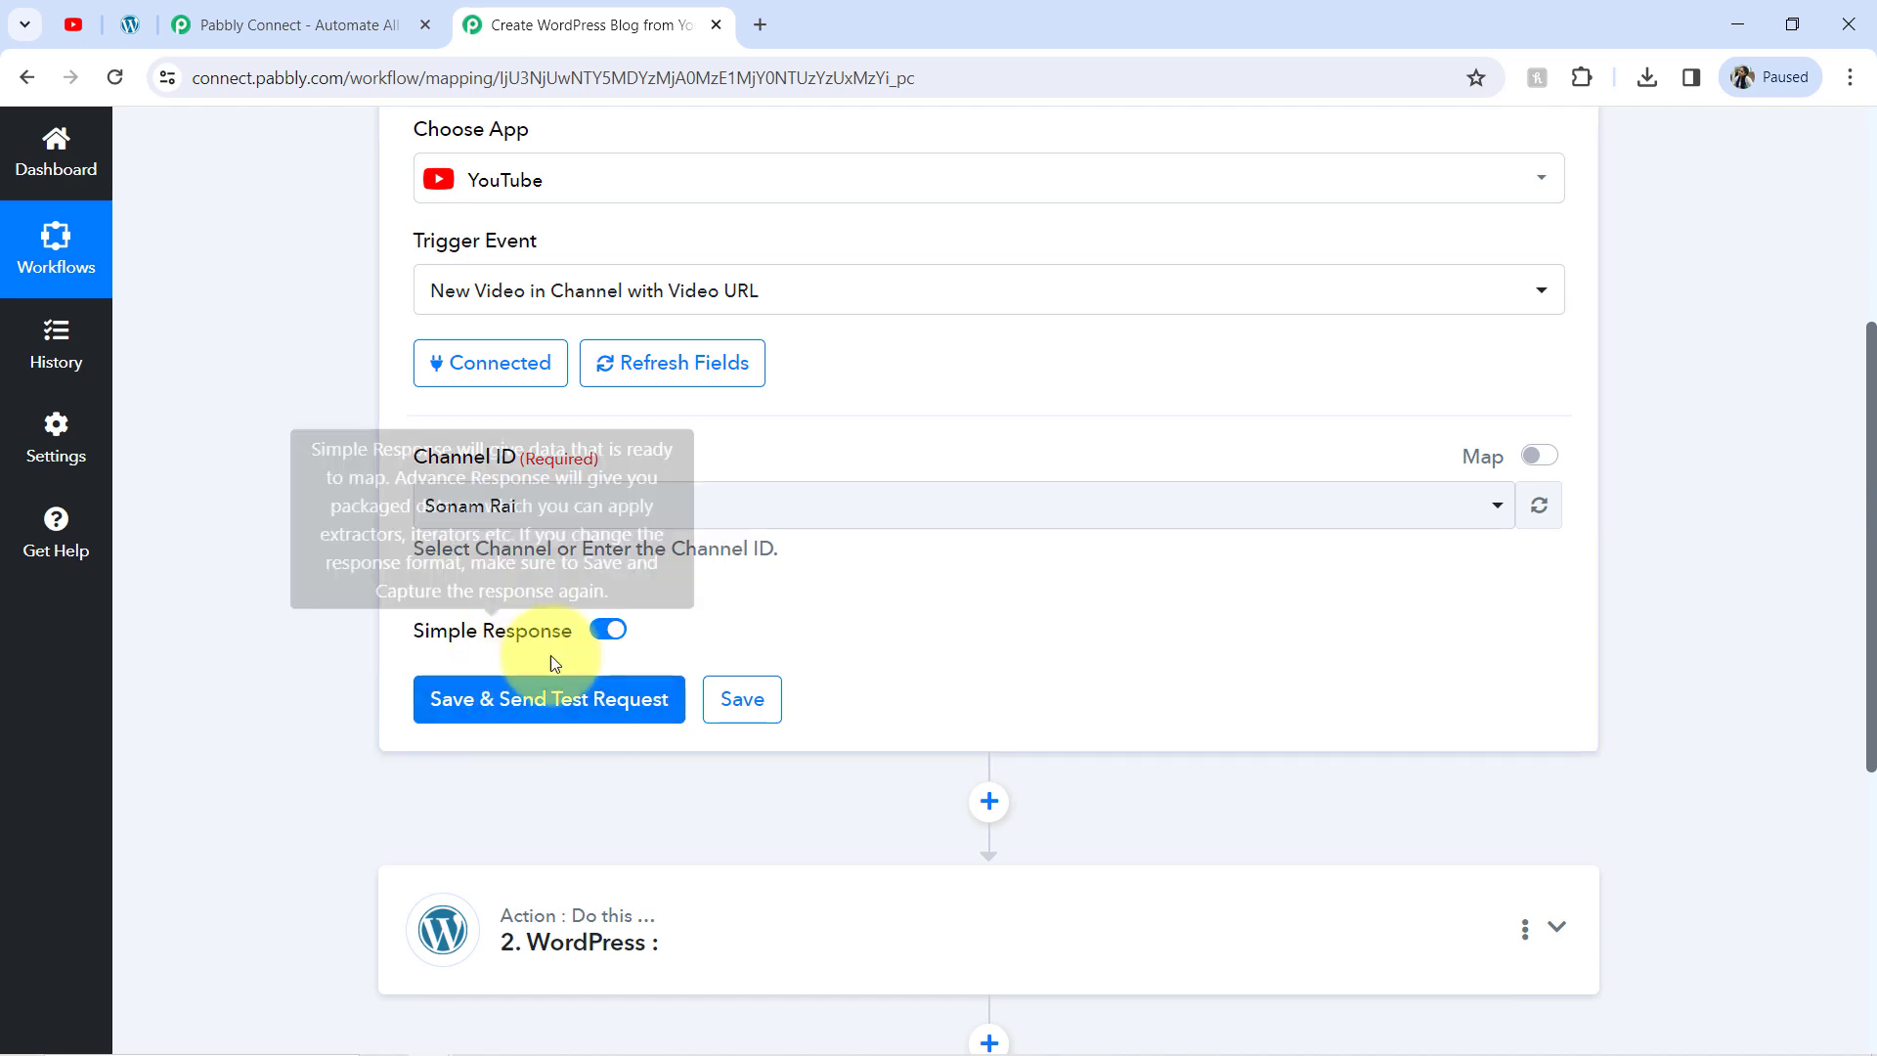
# Switch to YouTube Studio and upload the video file "How to Contact Pabbly Connect Team" from the End Screen folder.
pyautogui.click(73, 22)
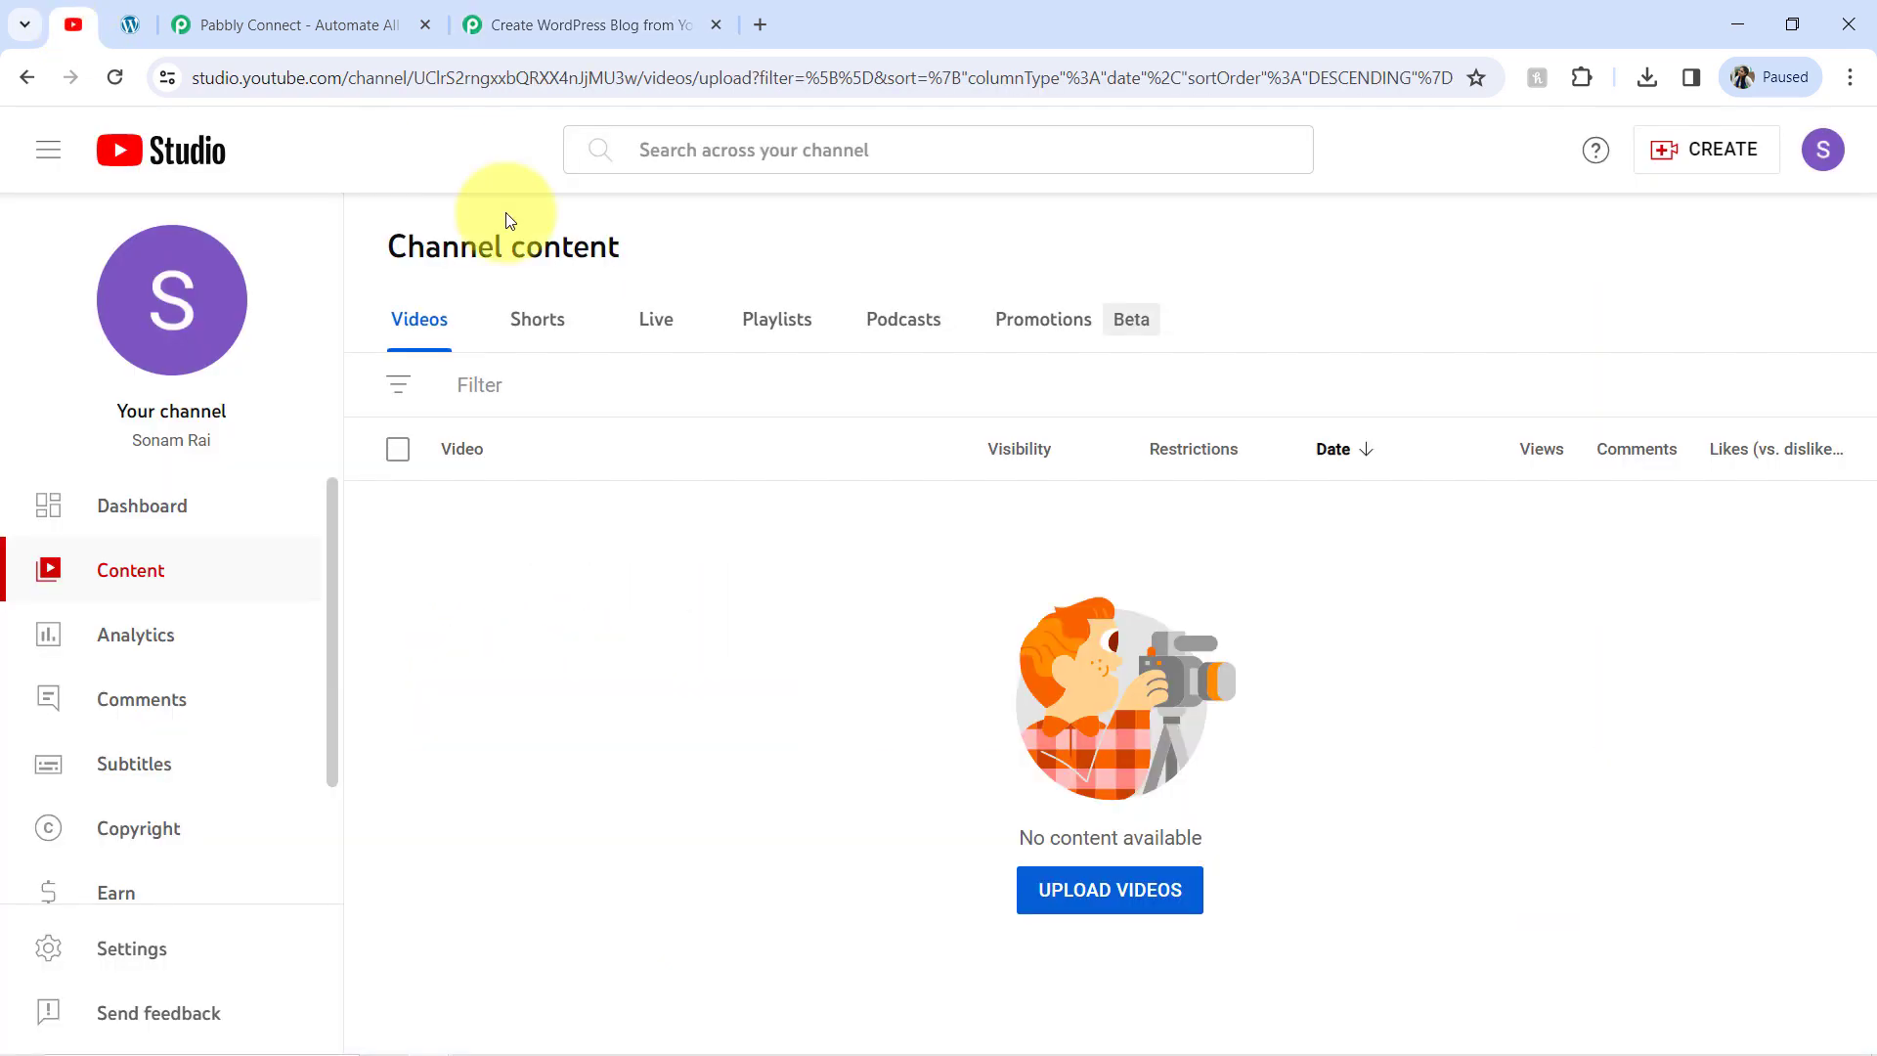
pyautogui.click(1141, 900)
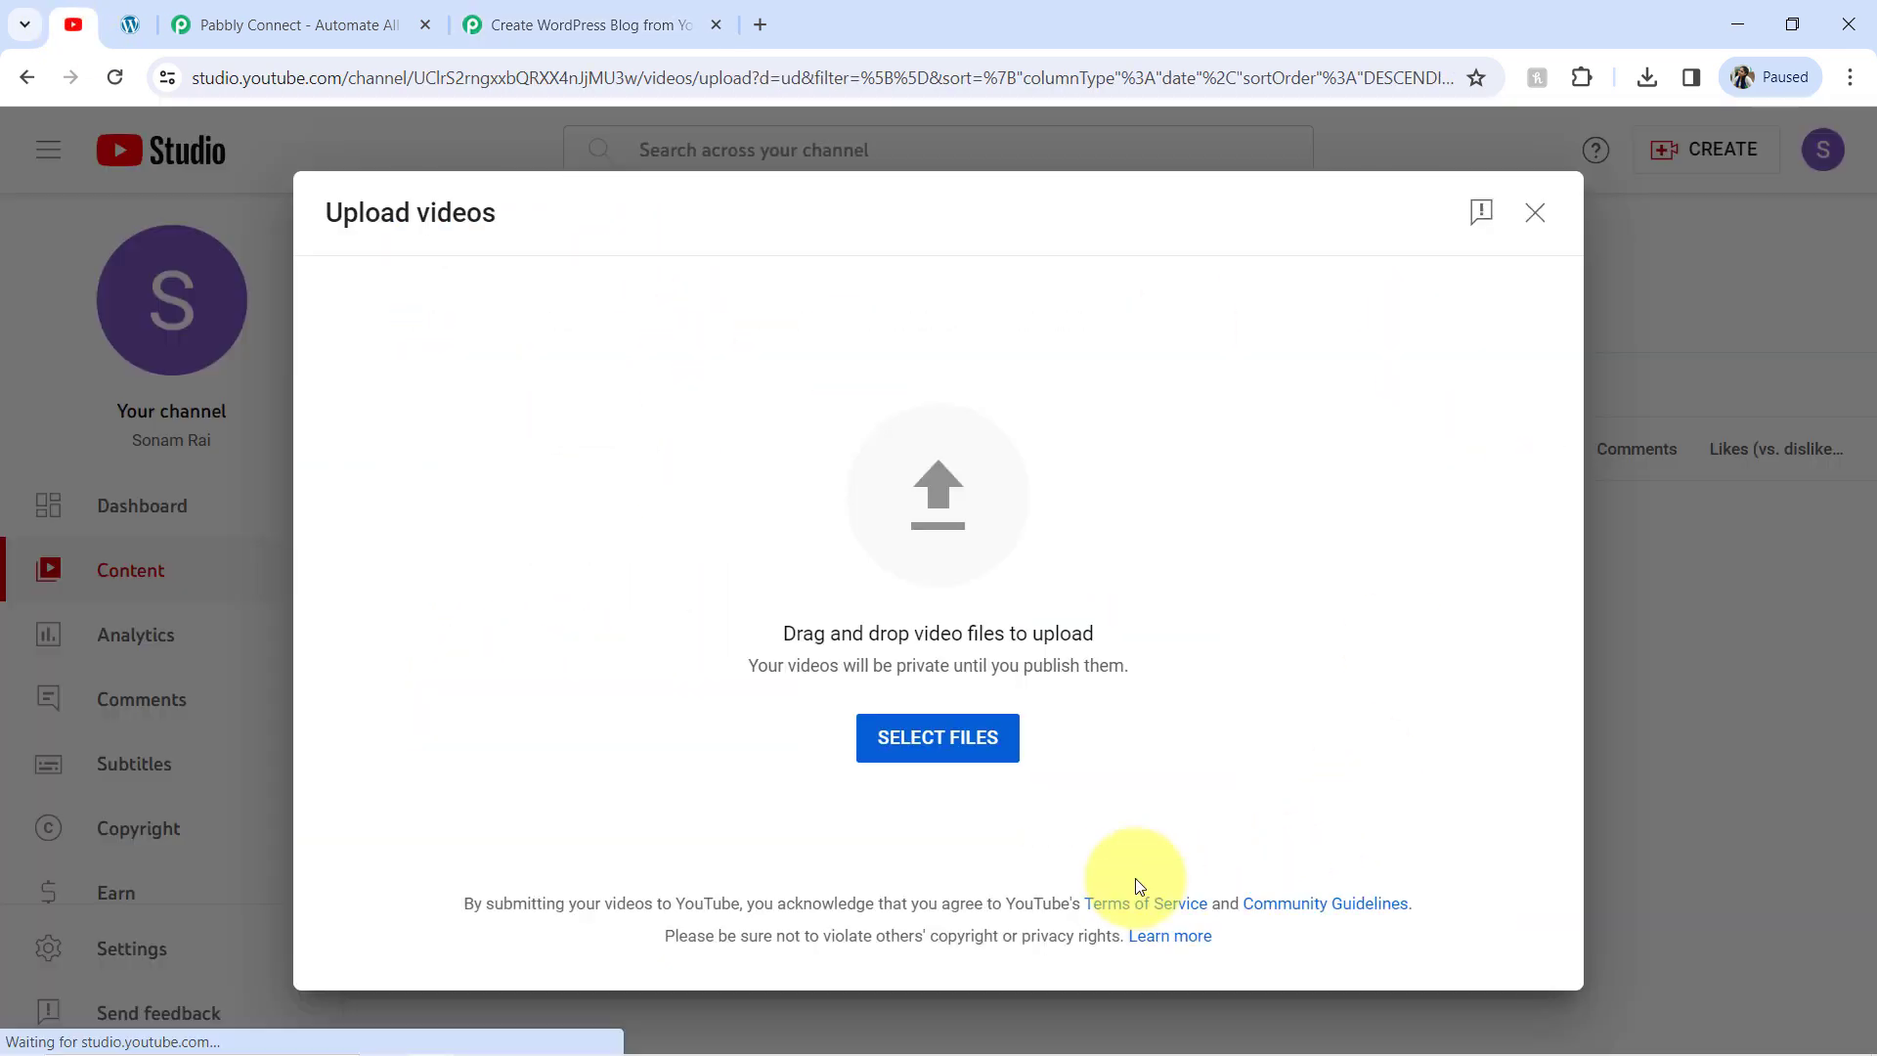
pyautogui.click(917, 755)
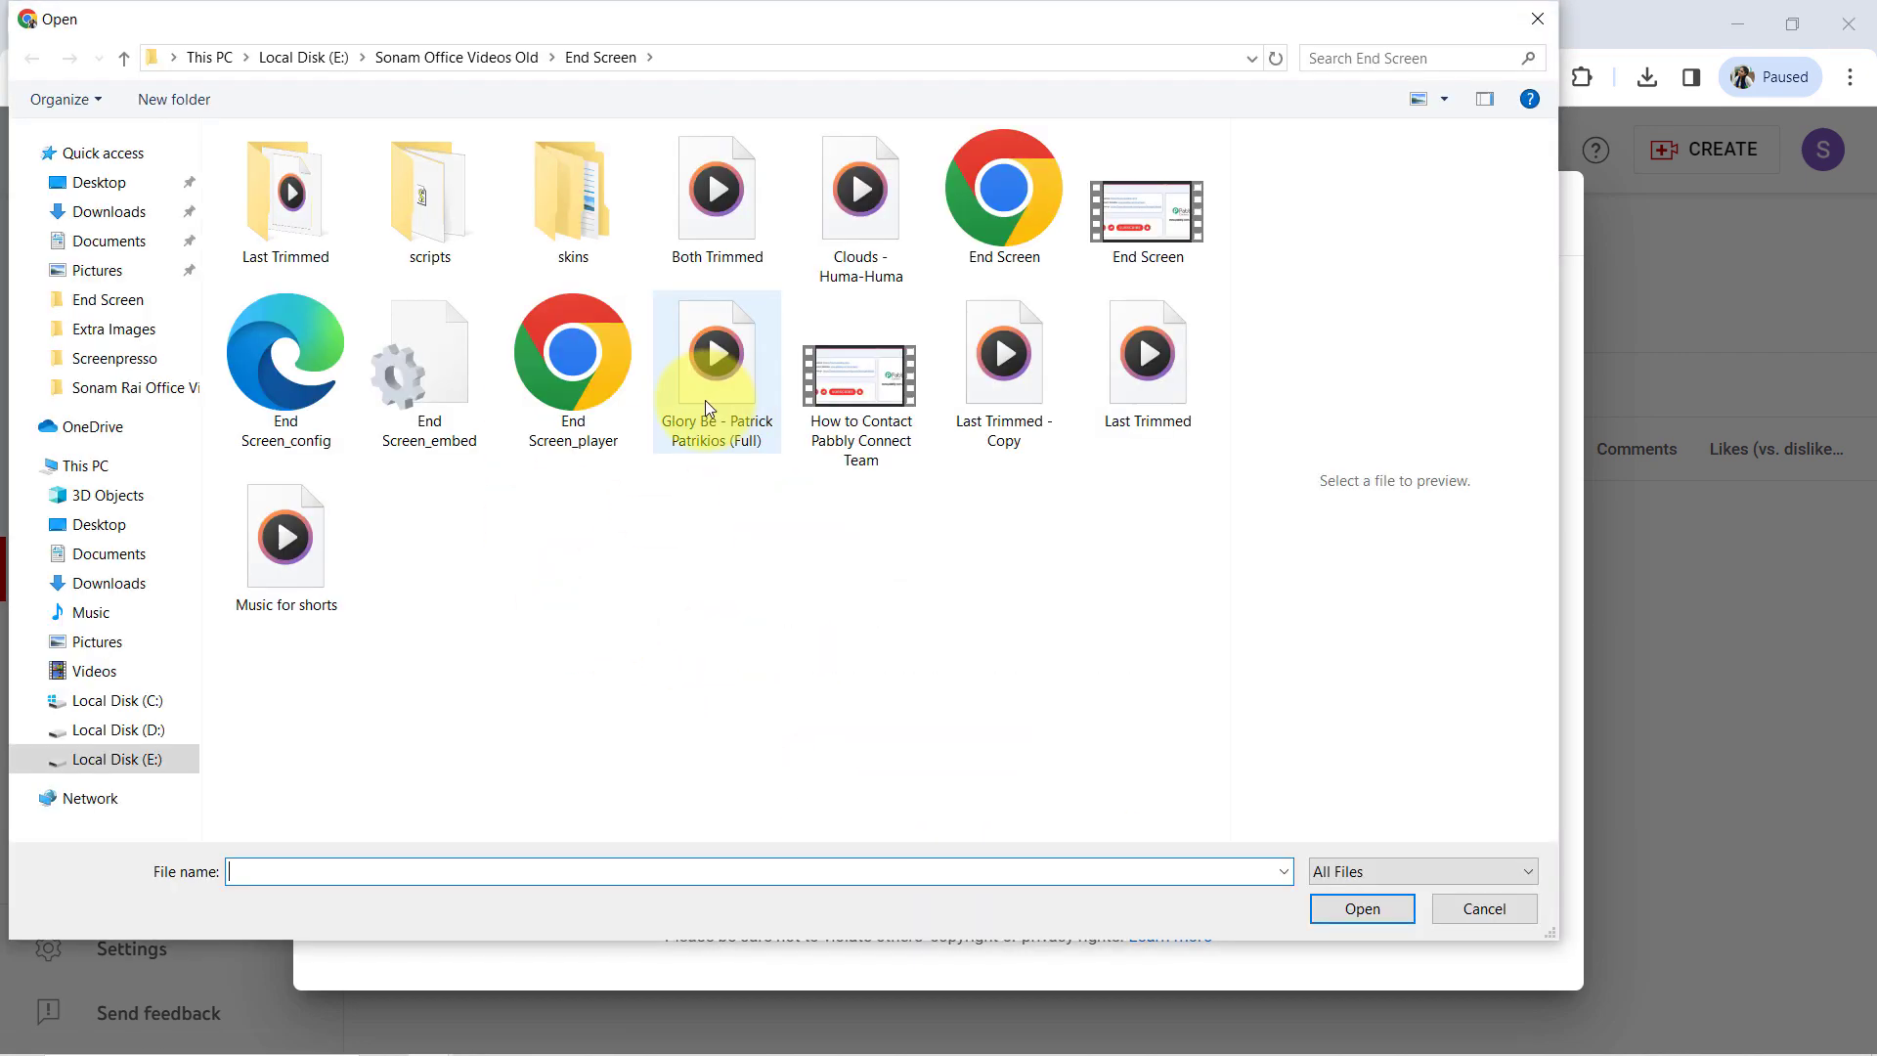
pyautogui.doubleClick(840, 408)
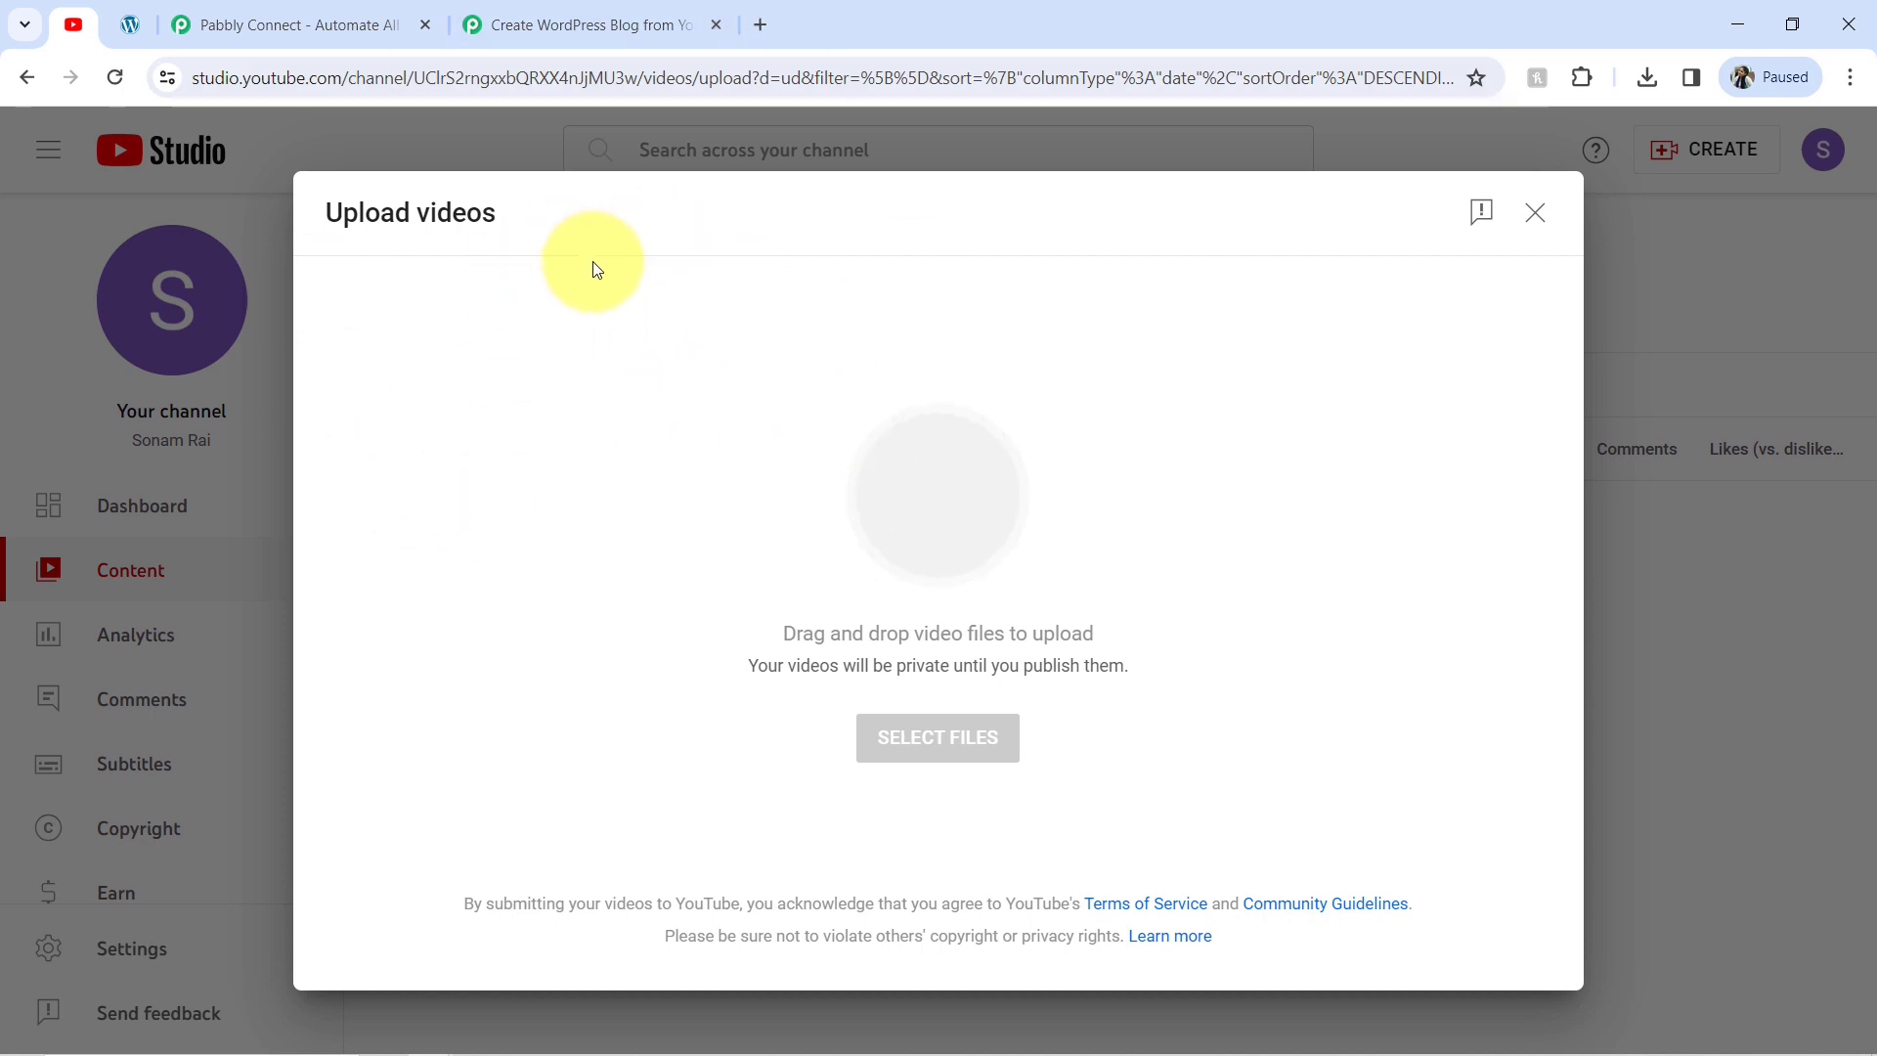
# Copy the video description from Notepad, from "Welcome to our channel!" through the closing hashtags, and return to the upload form.
pyautogui.moveTo(566, 1039)
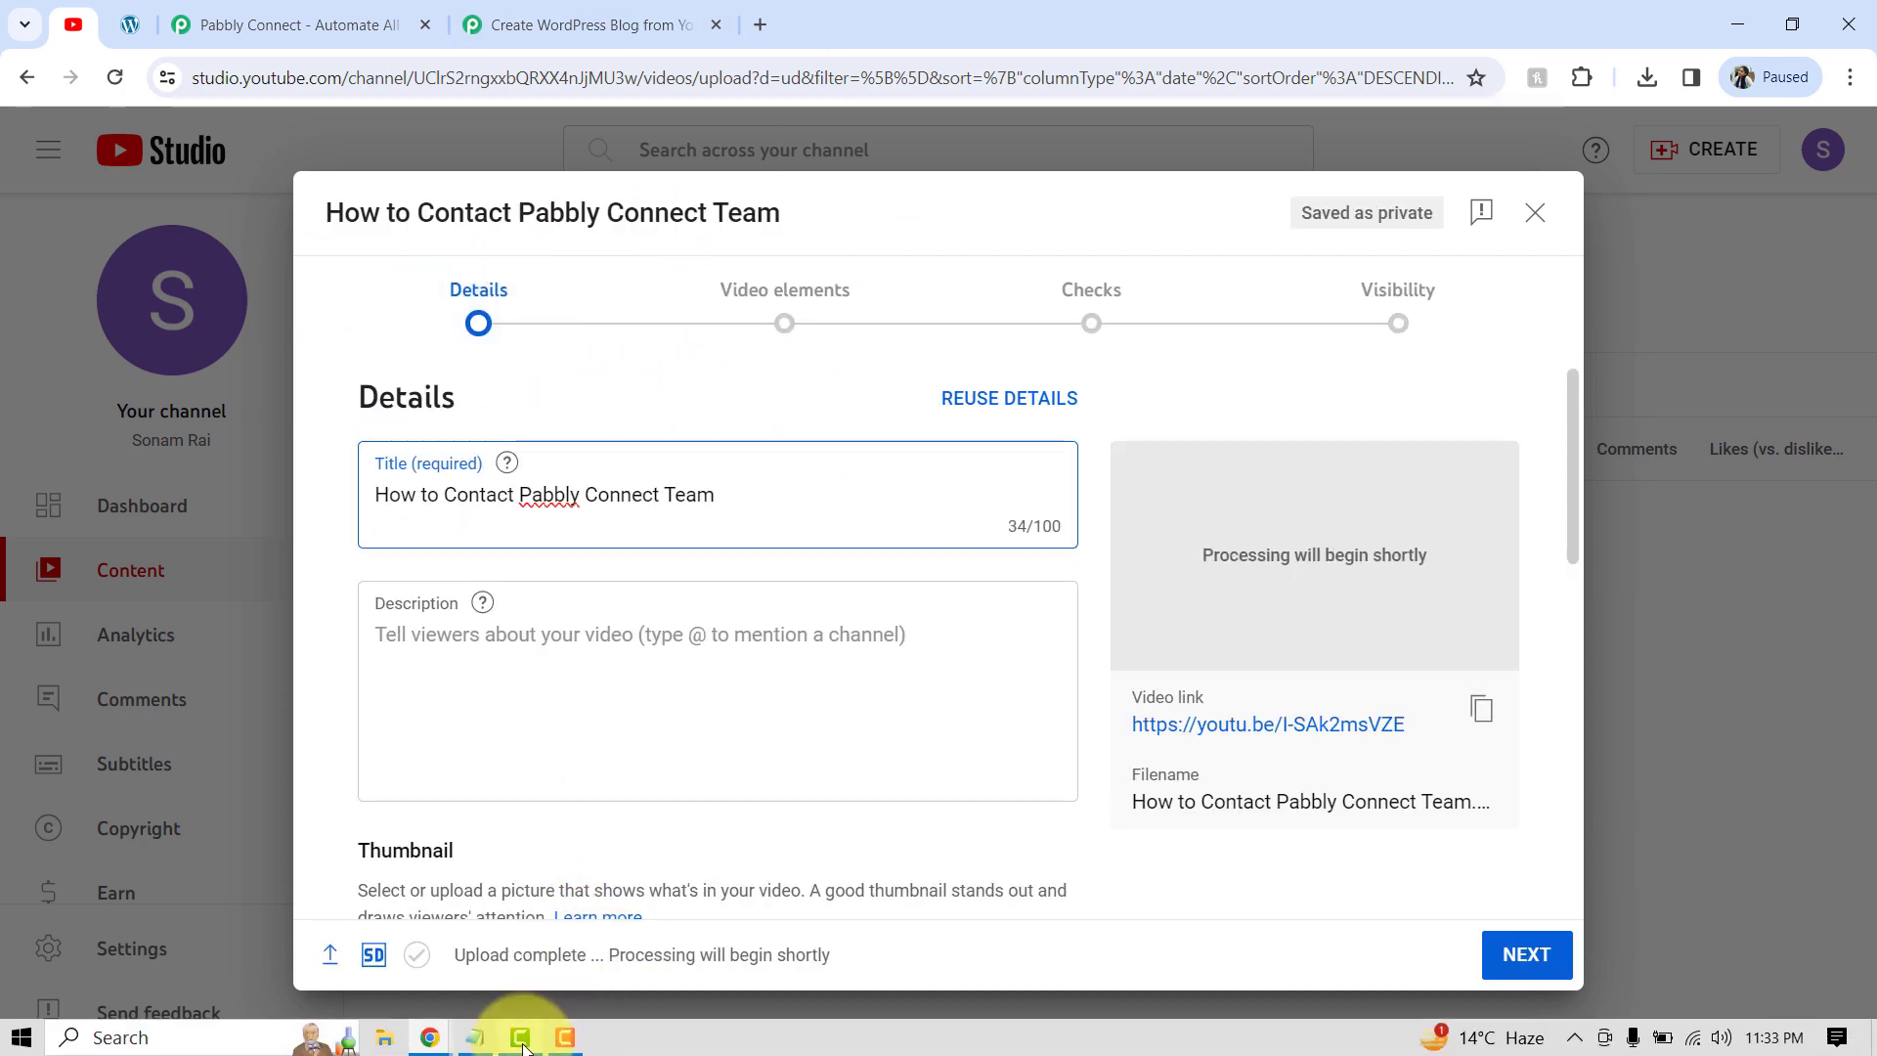
pyautogui.click(484, 1042)
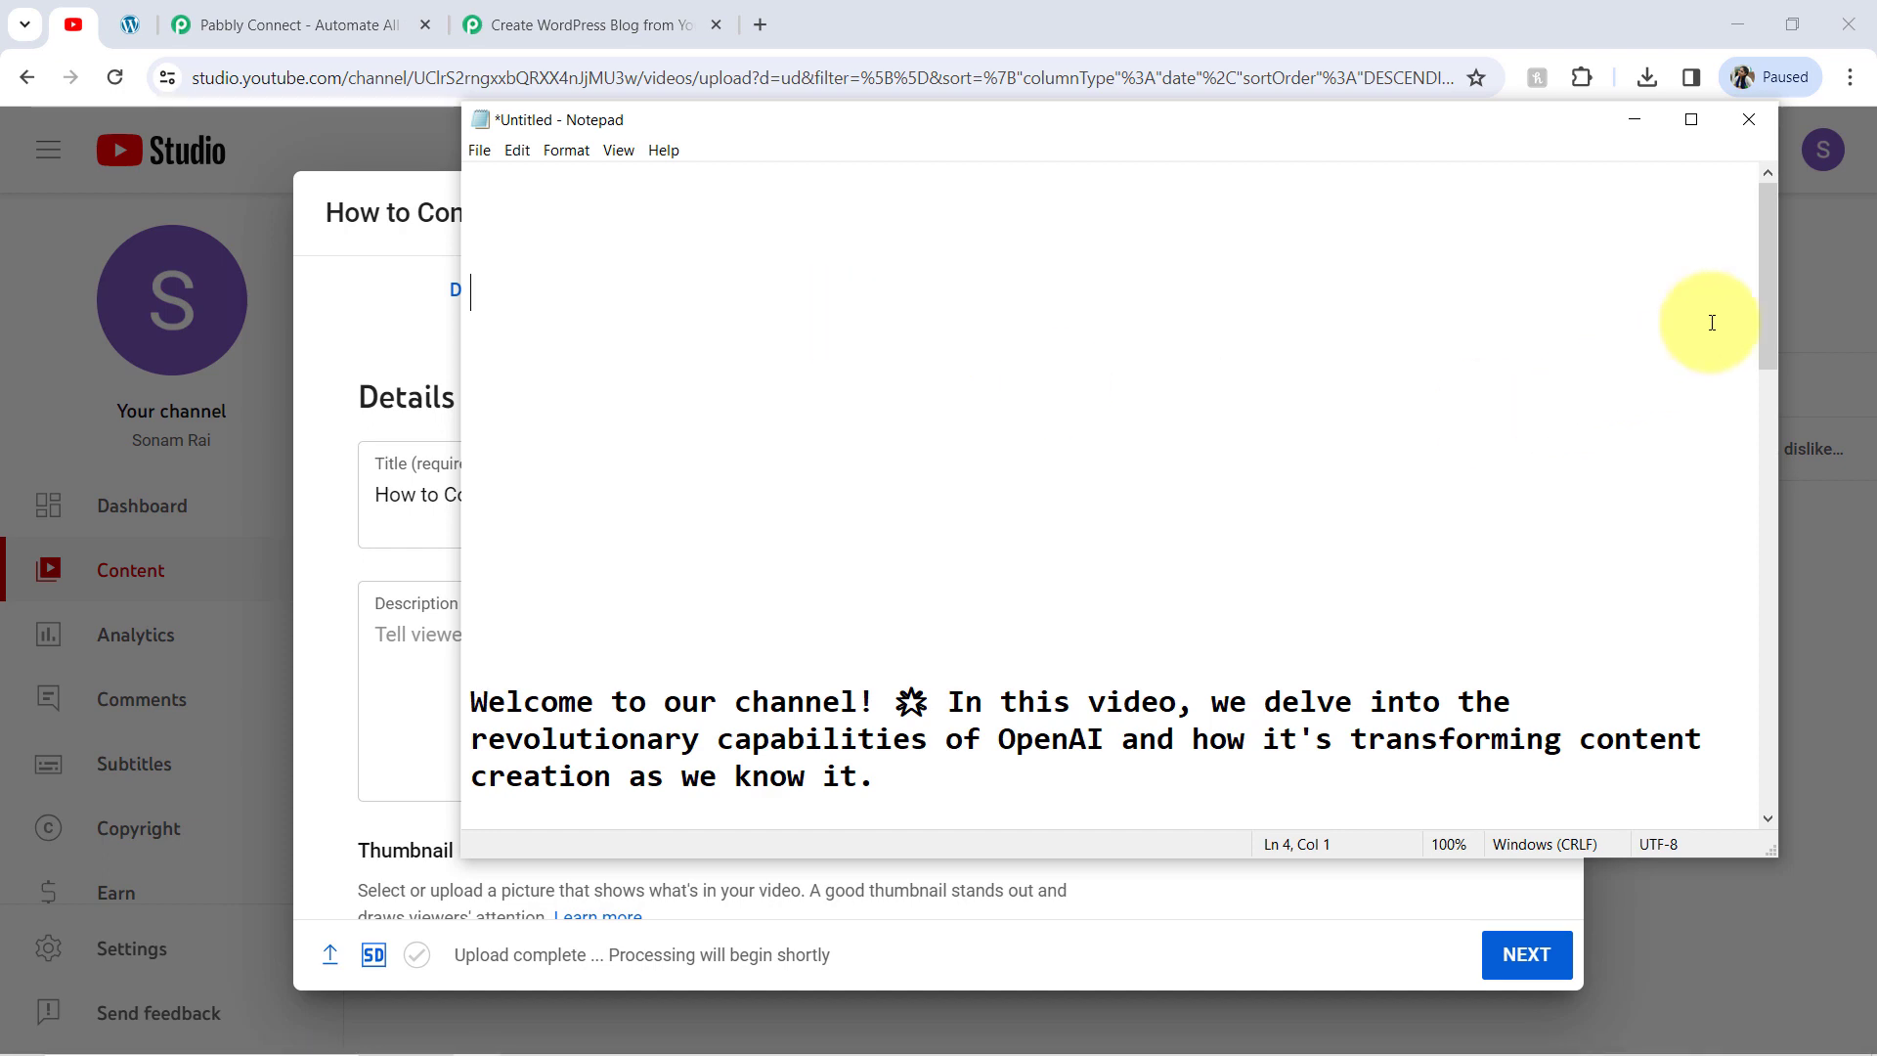
pyautogui.write("const orders = <add your code here> ; let formattedOutput = ''; for (const order of orders) { const { quantity, name, price} = order; formattedOutput += `${quantity} x ${name} ₹${price*quantity}\\n`; } return formattedOutput;")
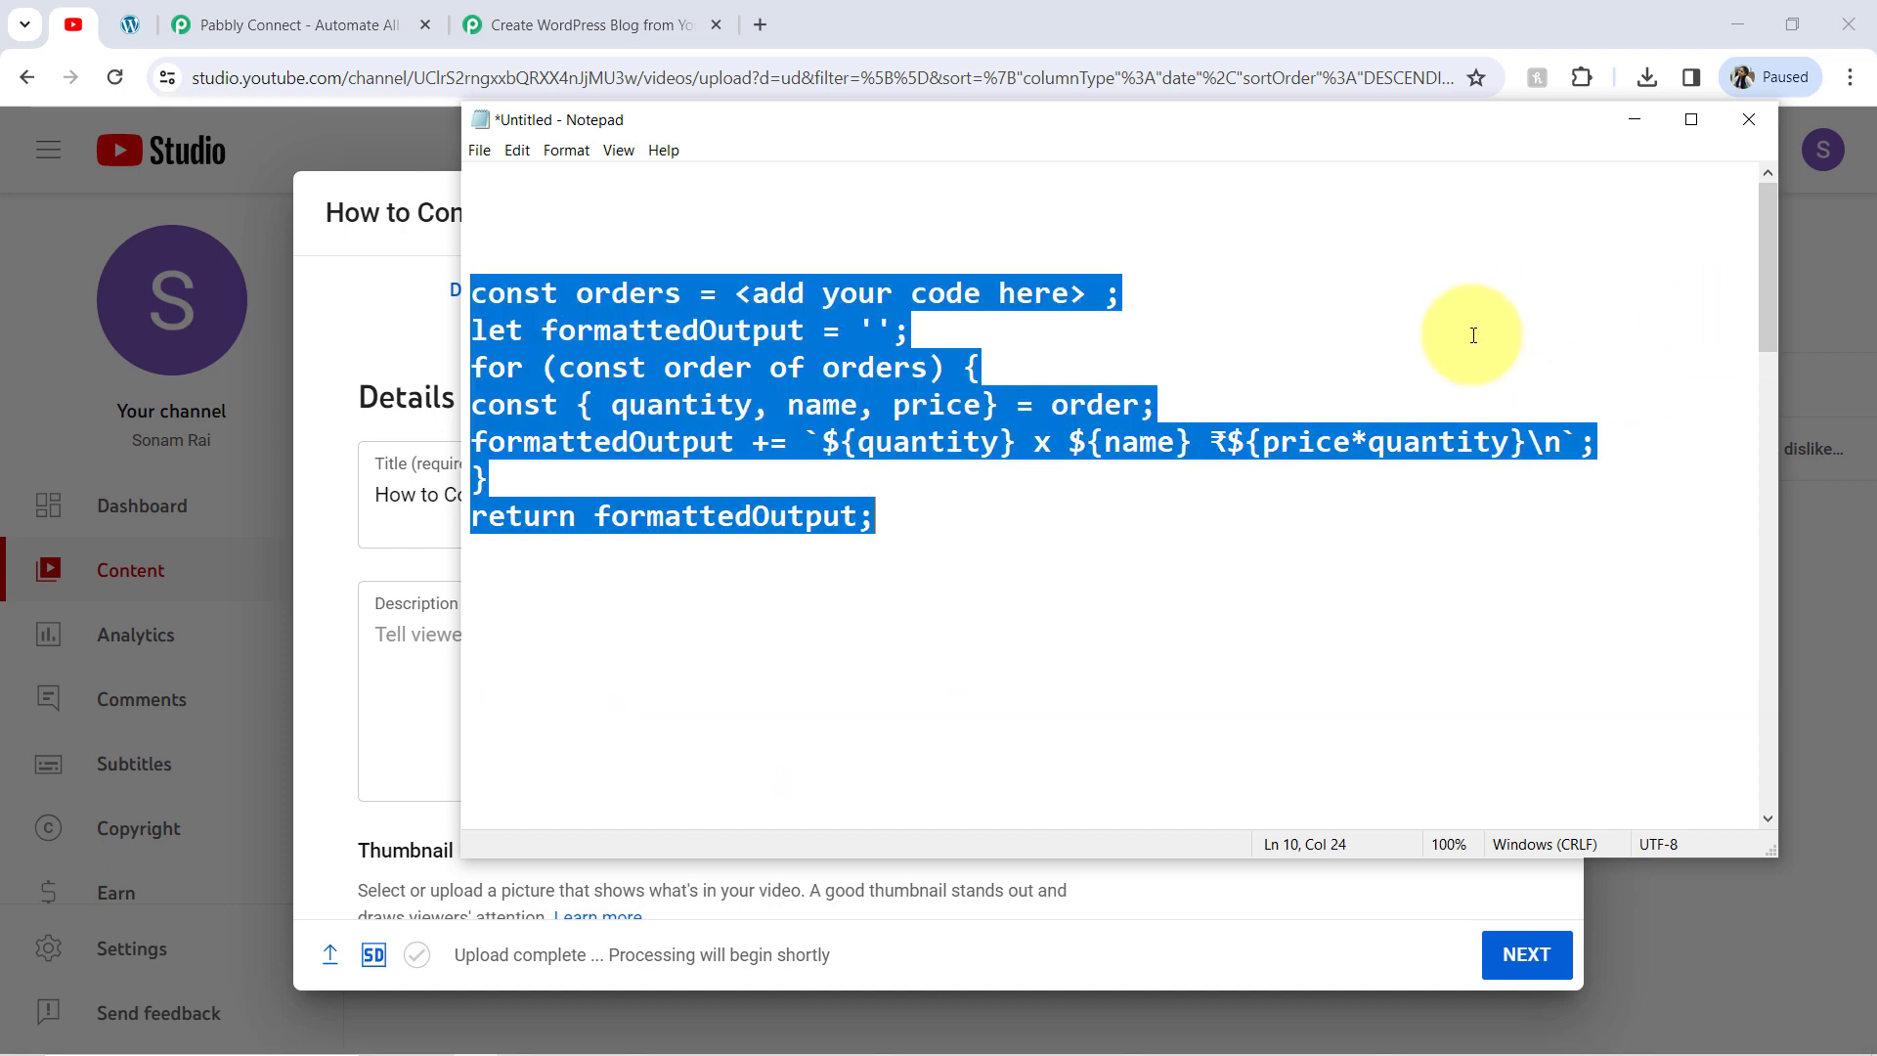
pyautogui.press('Delete')
pyautogui.moveTo(1778, 319); pyautogui.dragTo(1763, 422)
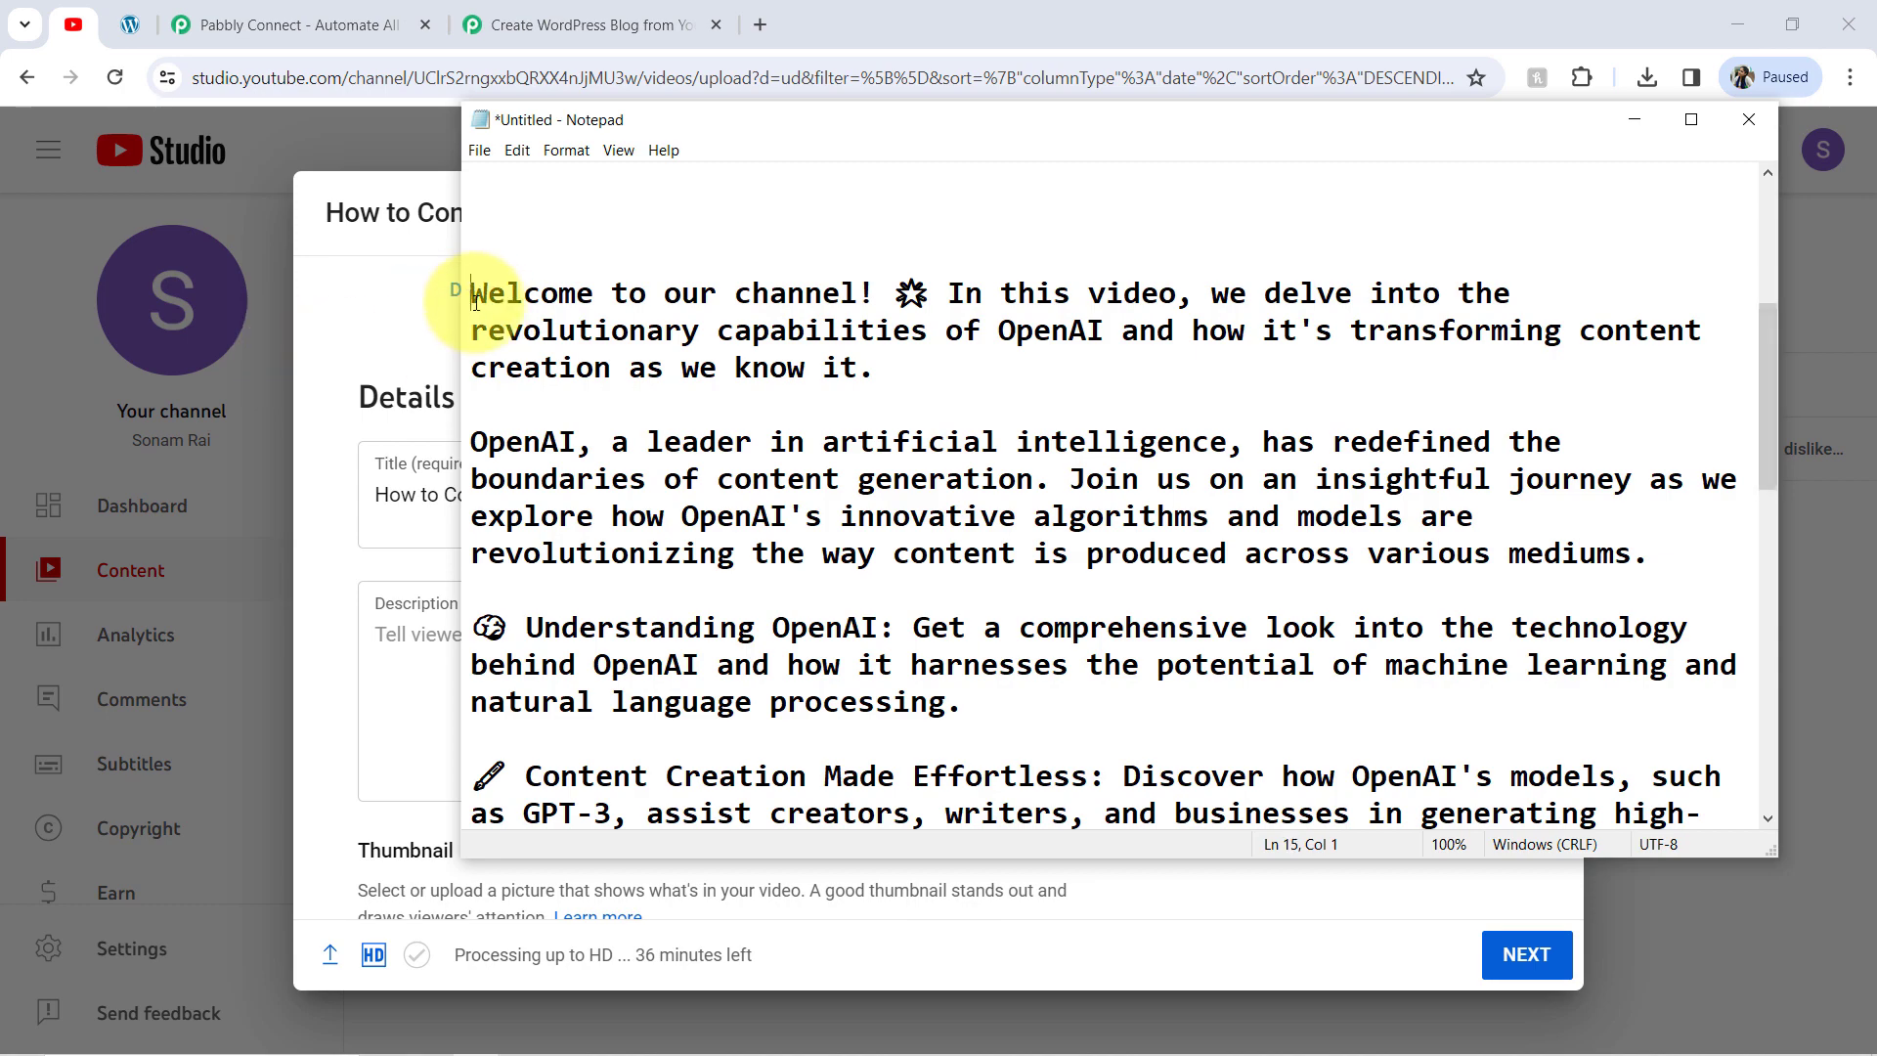
pyautogui.moveTo(475, 302); pyautogui.dragTo(1065, 682)
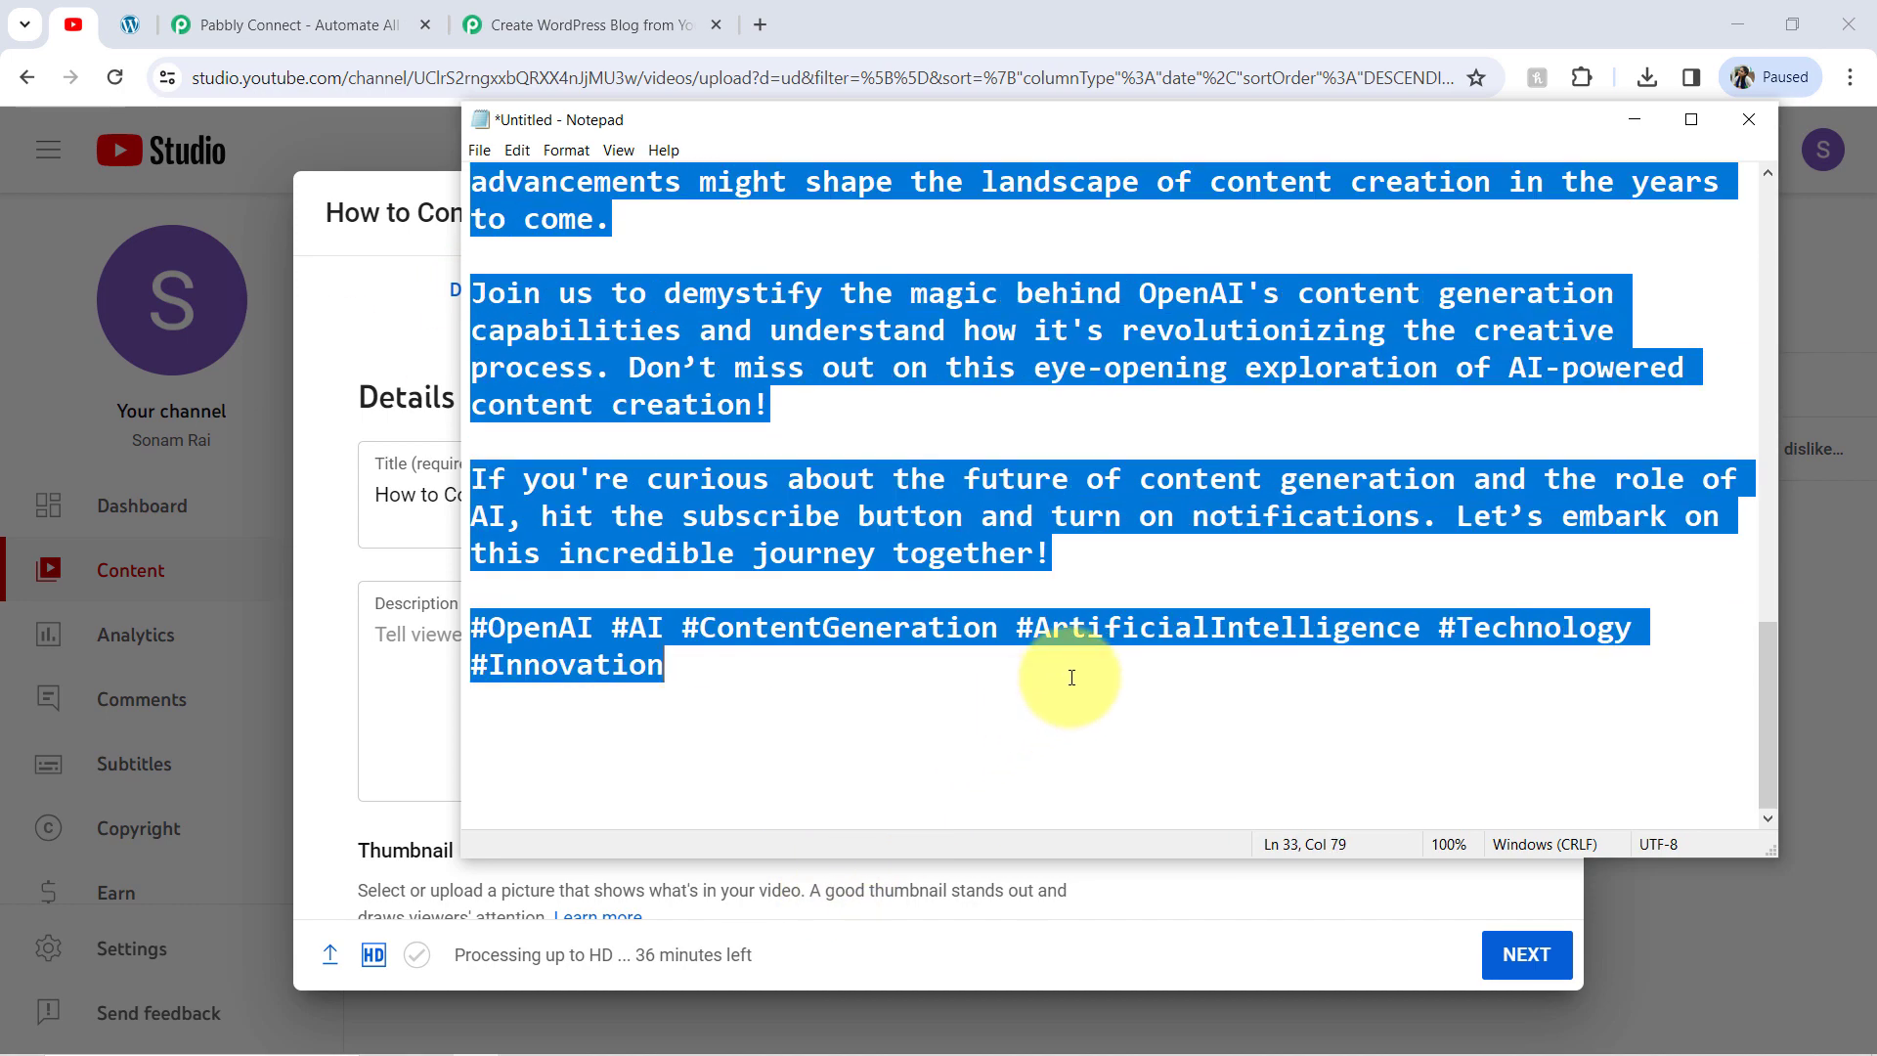
pyautogui.click(805, 386)
pyautogui.moveTo(1082, 552); pyautogui.dragTo(434, 705)
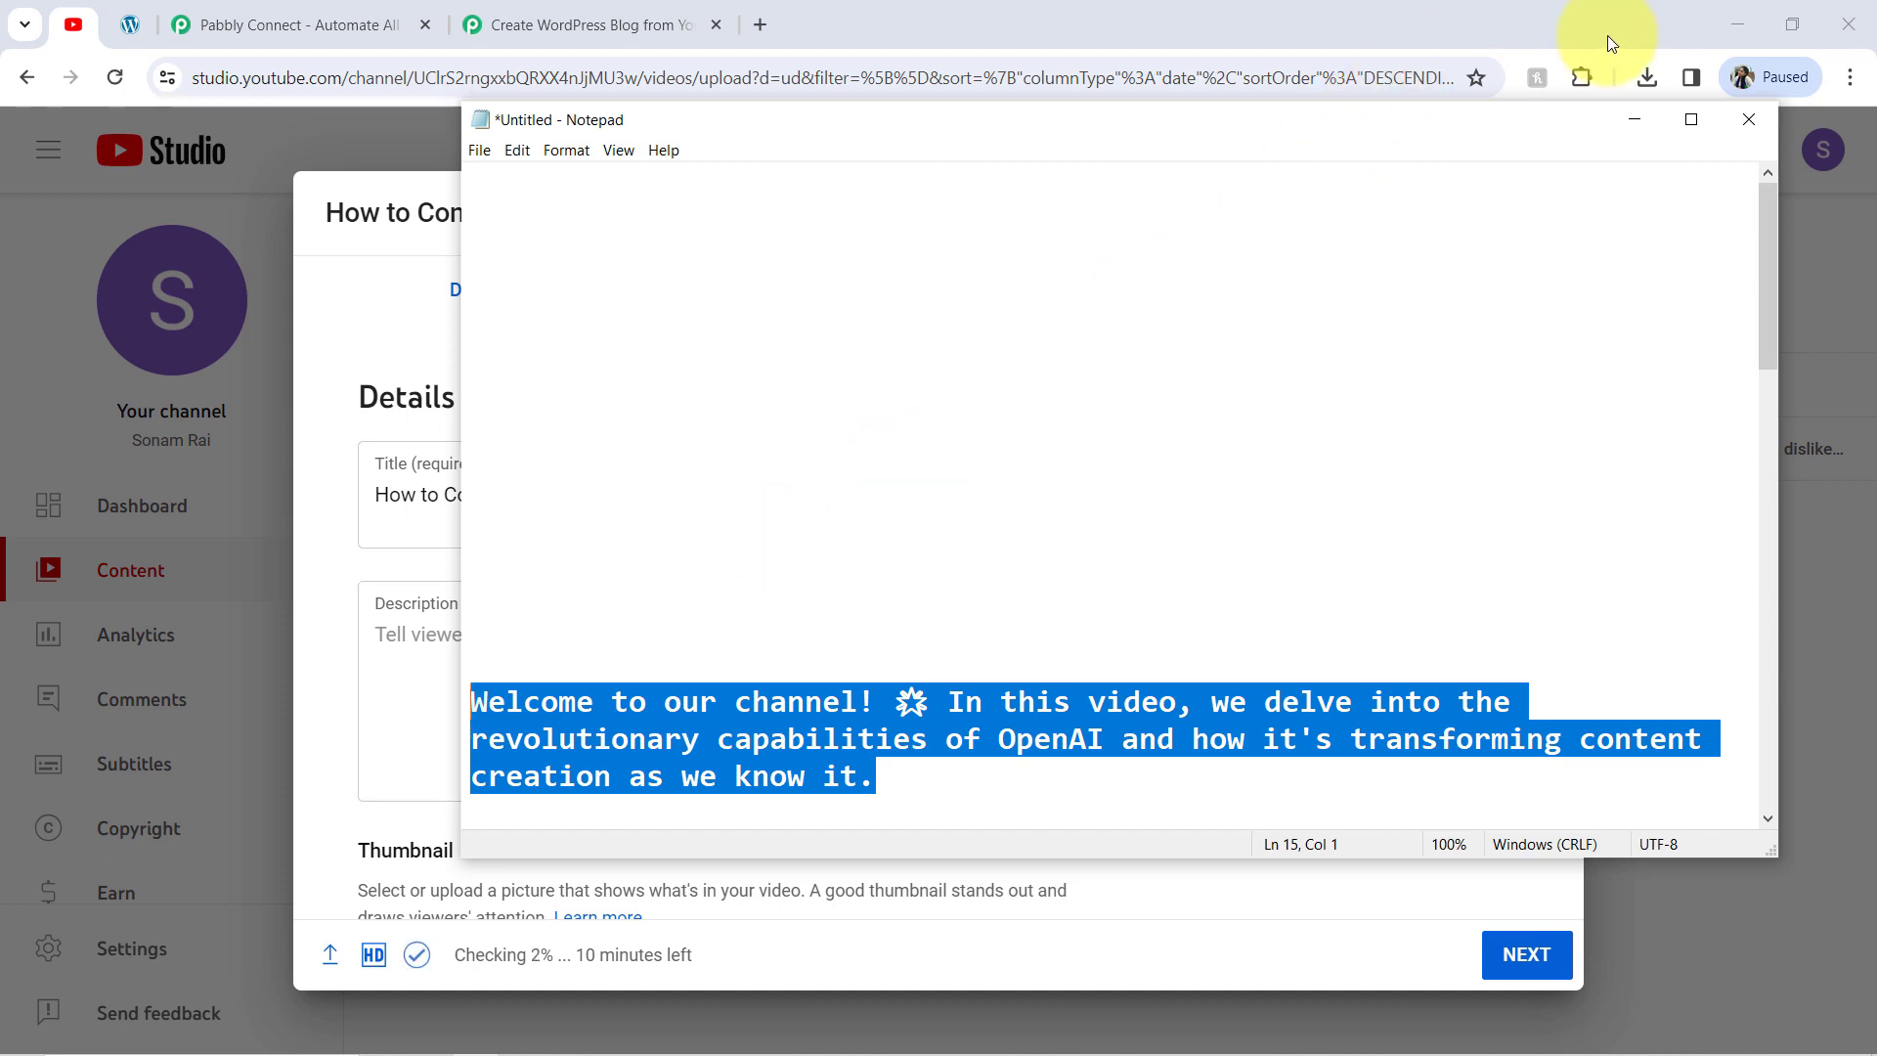
pyautogui.click(1628, 131)
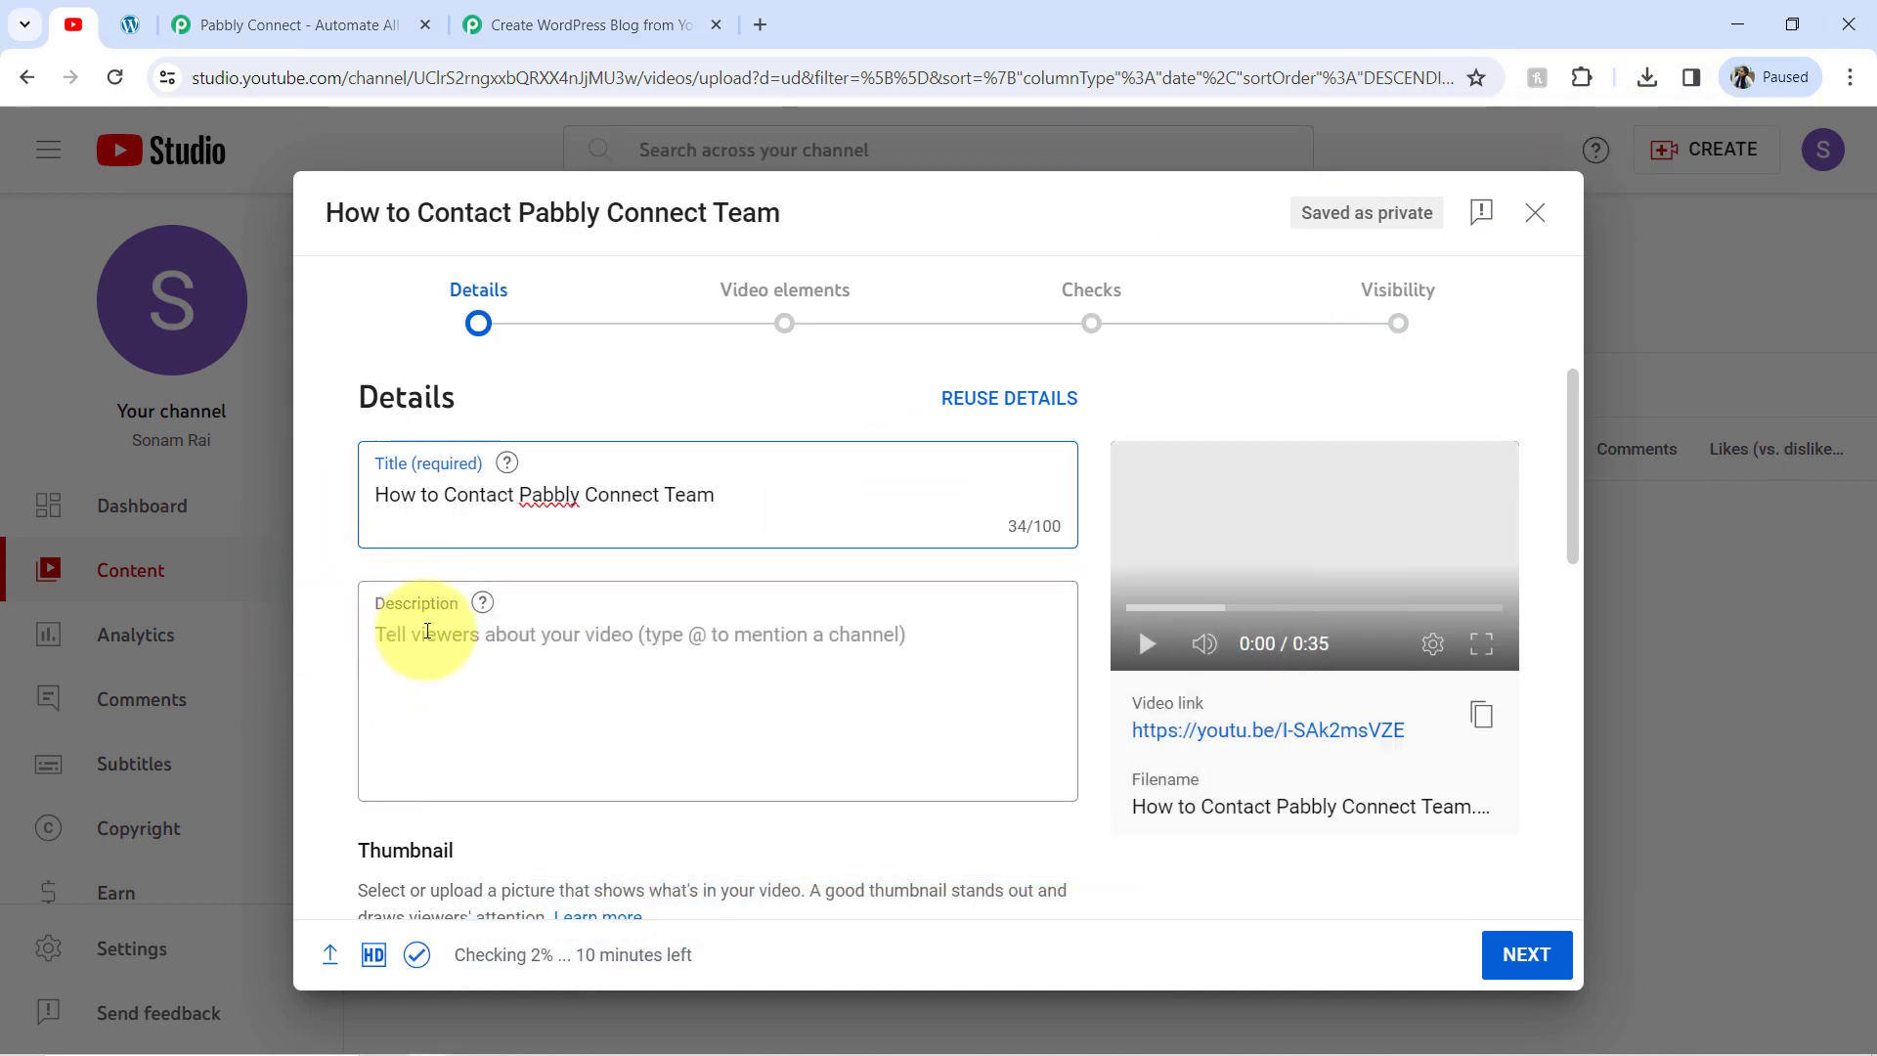
# Paste the copied OpenAI text into the uploaded video's Description.
pyautogui.click(427, 632)
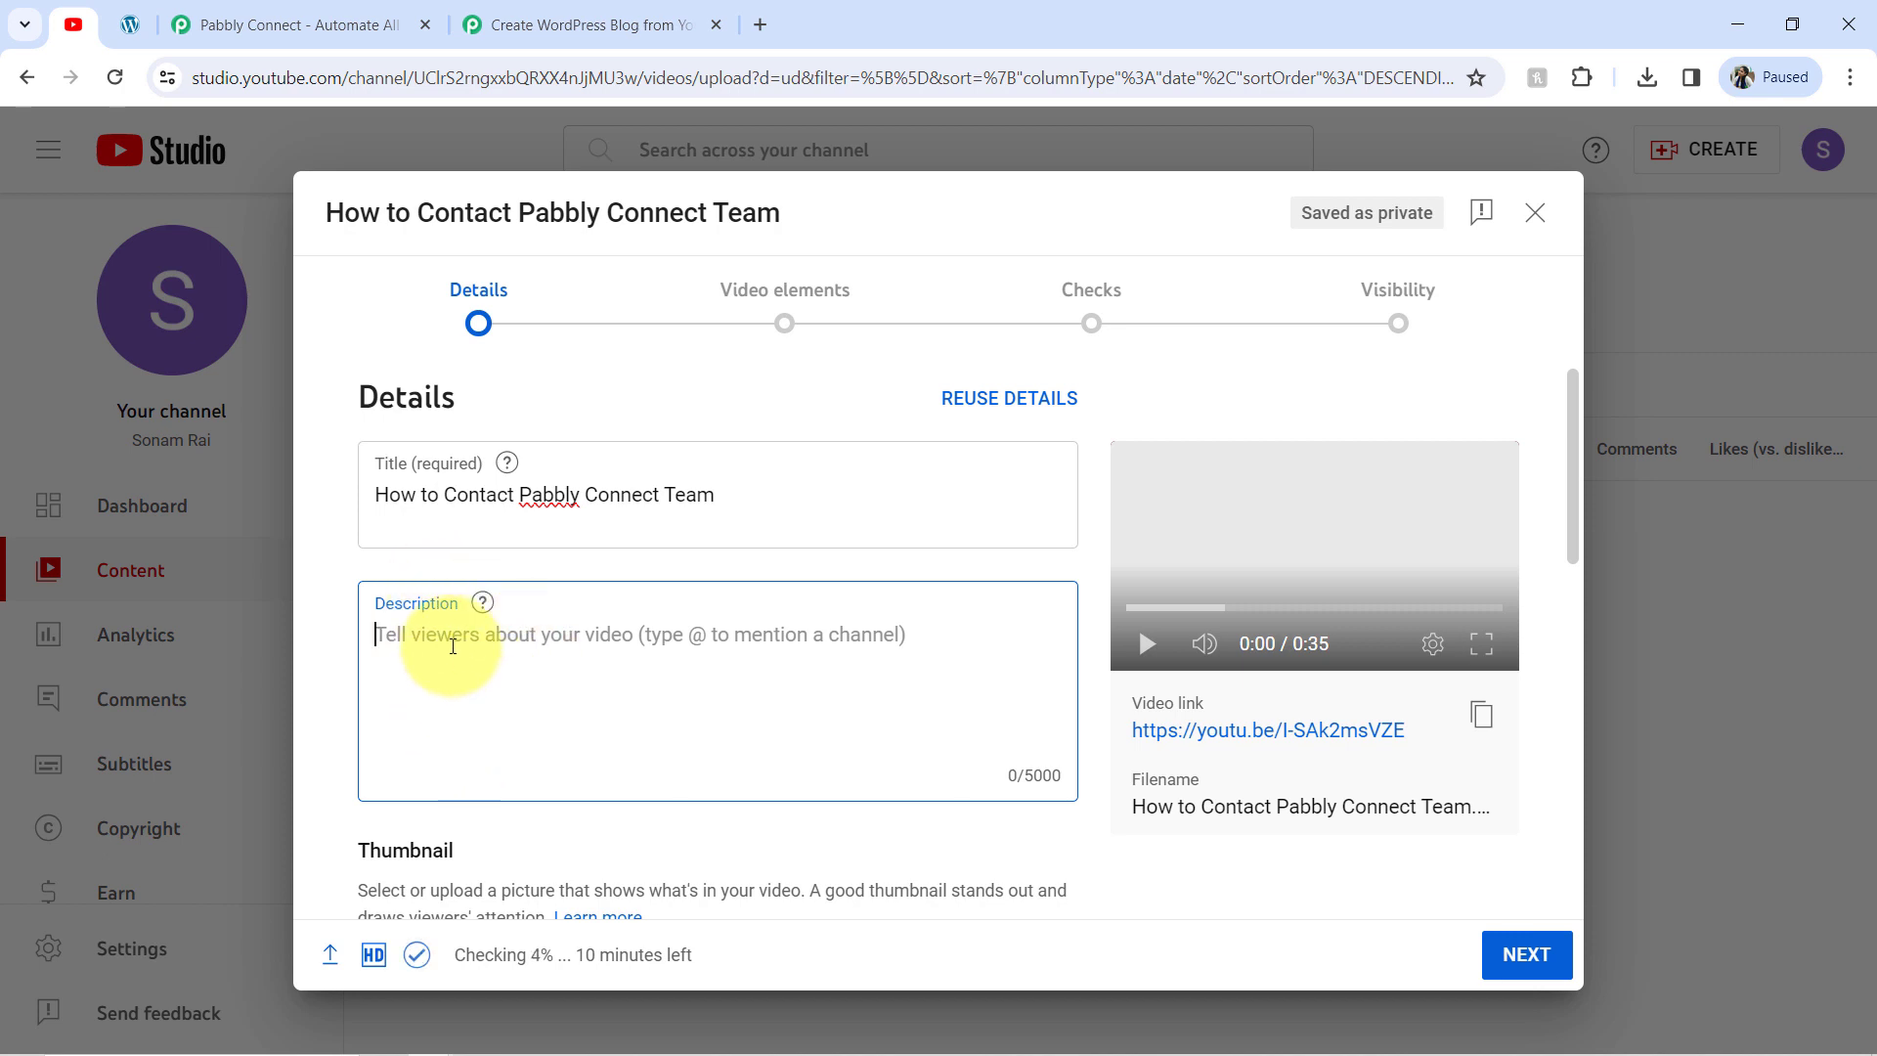
pyautogui.hotkey('ctrl', 'v')
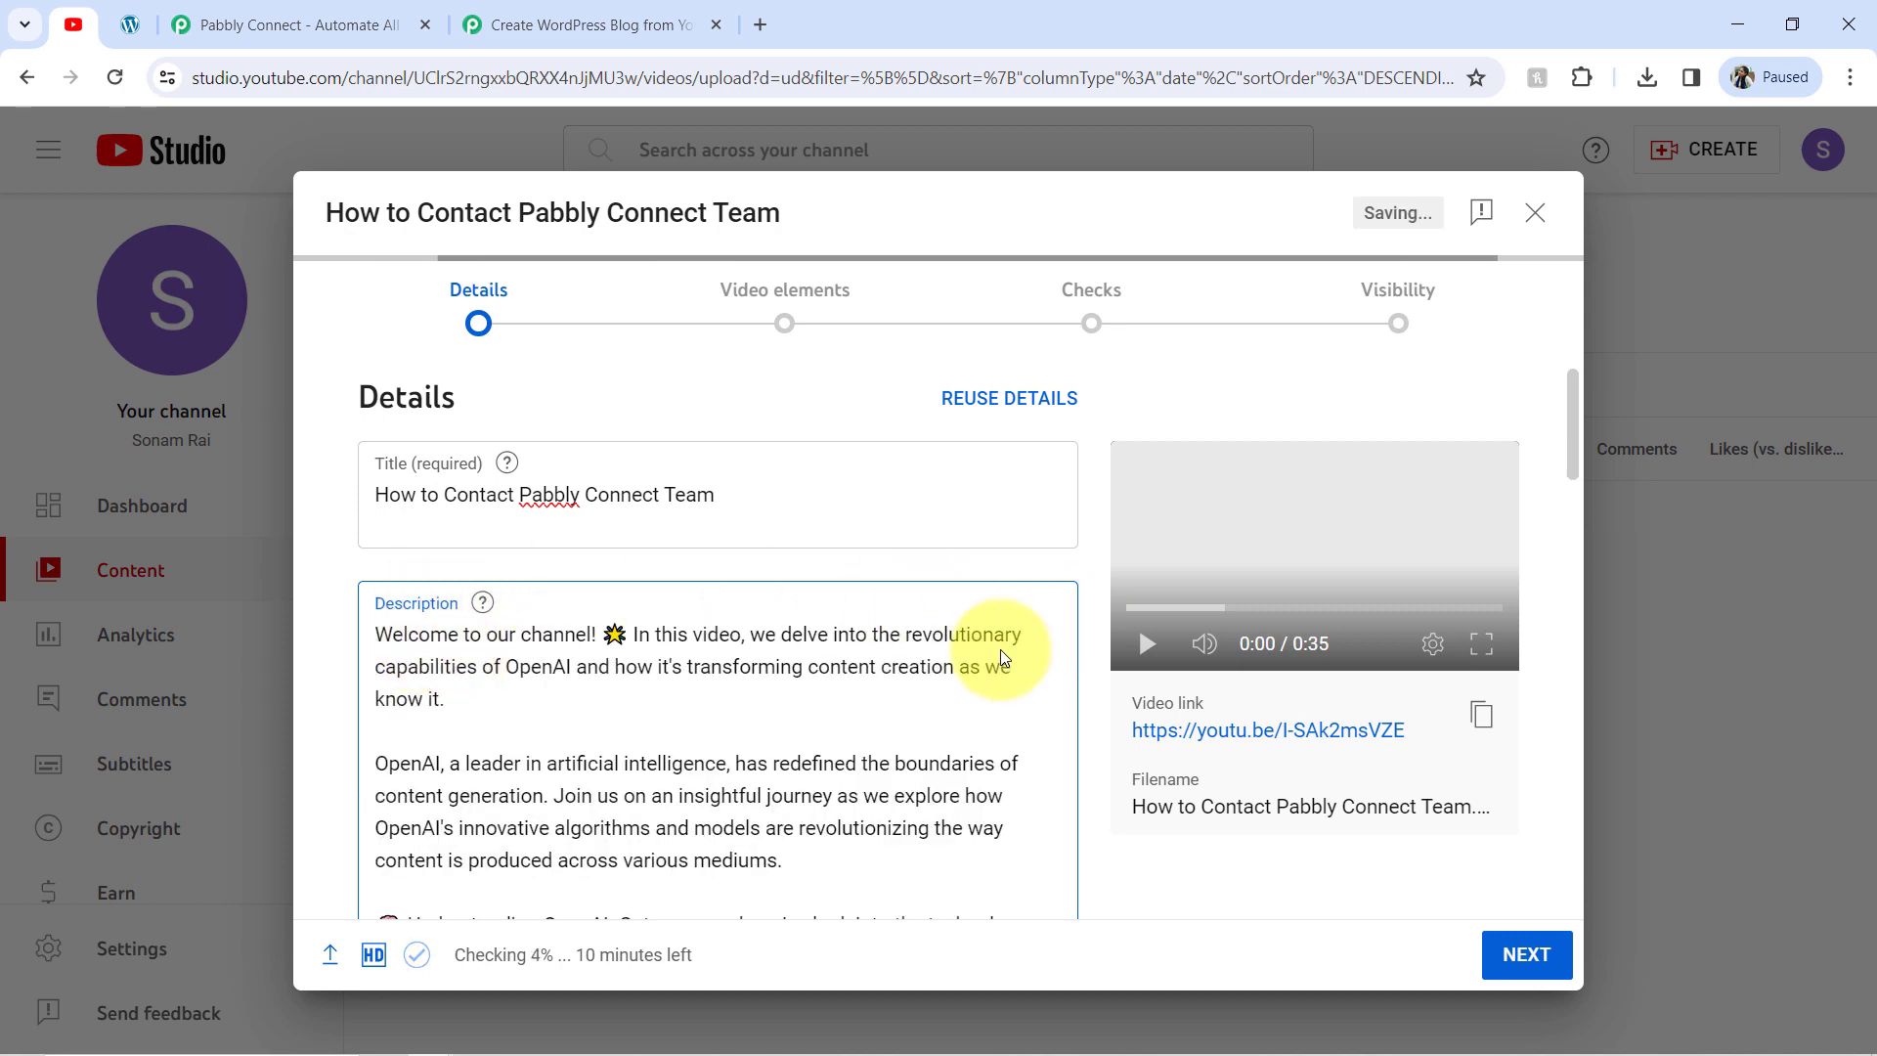
pyautogui.moveTo(479, 666); pyautogui.dragTo(560, 711)
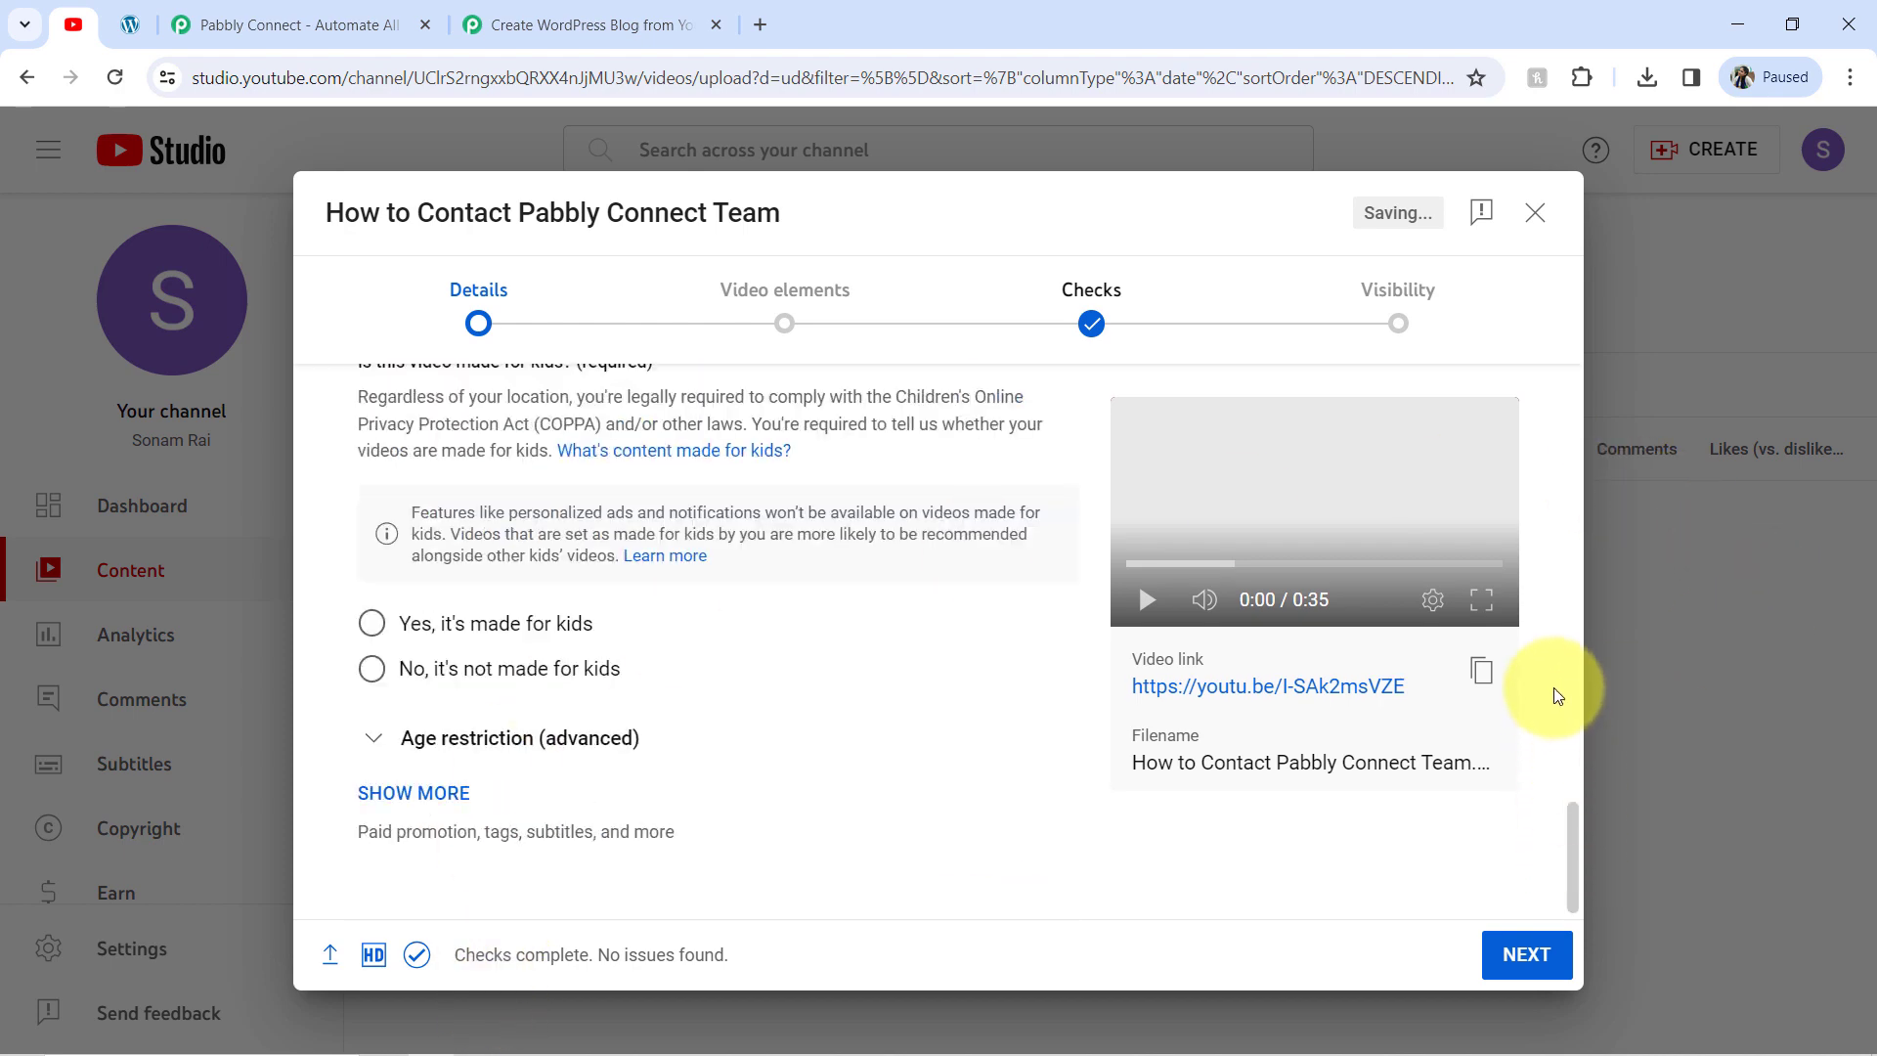
# Retitle the uploaded video as "How OpenAI Helps in Generating the Connect".
pyautogui.moveTo(1576, 841); pyautogui.dragTo(1568, 255)
pyautogui.doubleClick(597, 497)
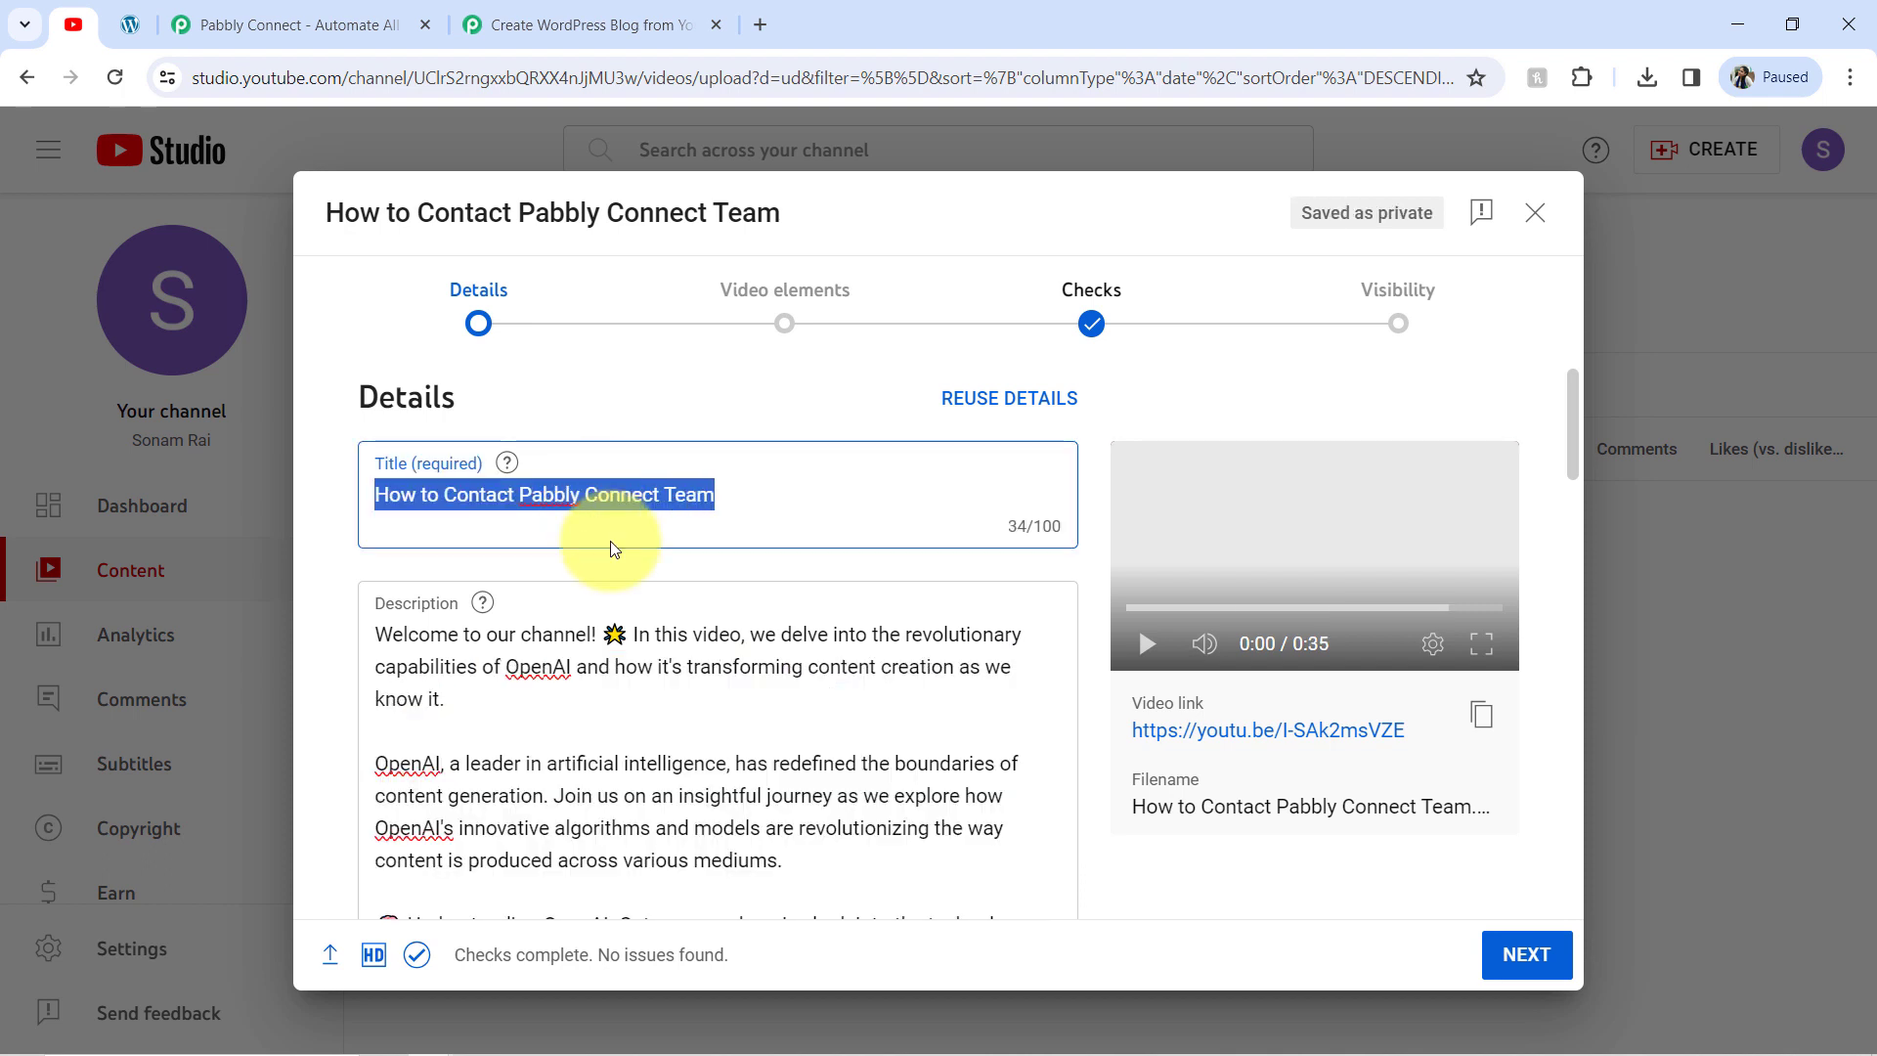
pyautogui.write('How O')
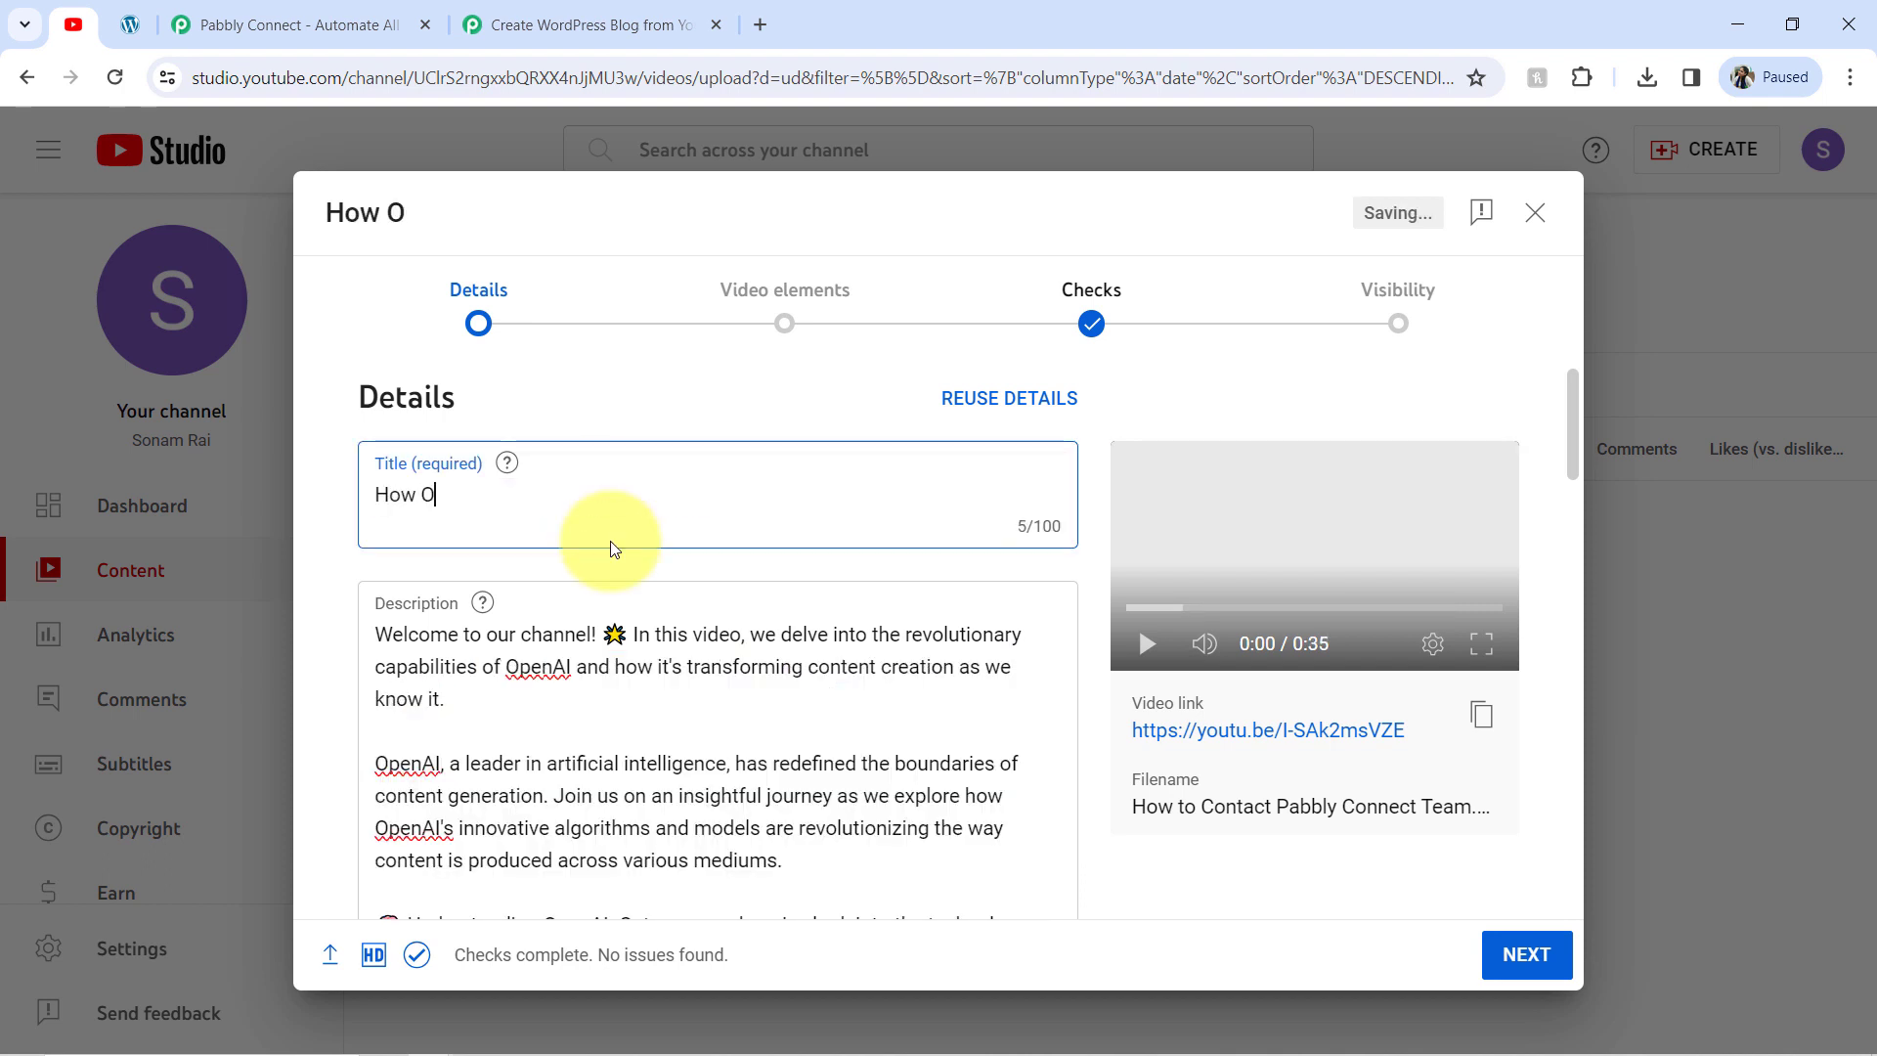
pyautogui.write('penAI ')
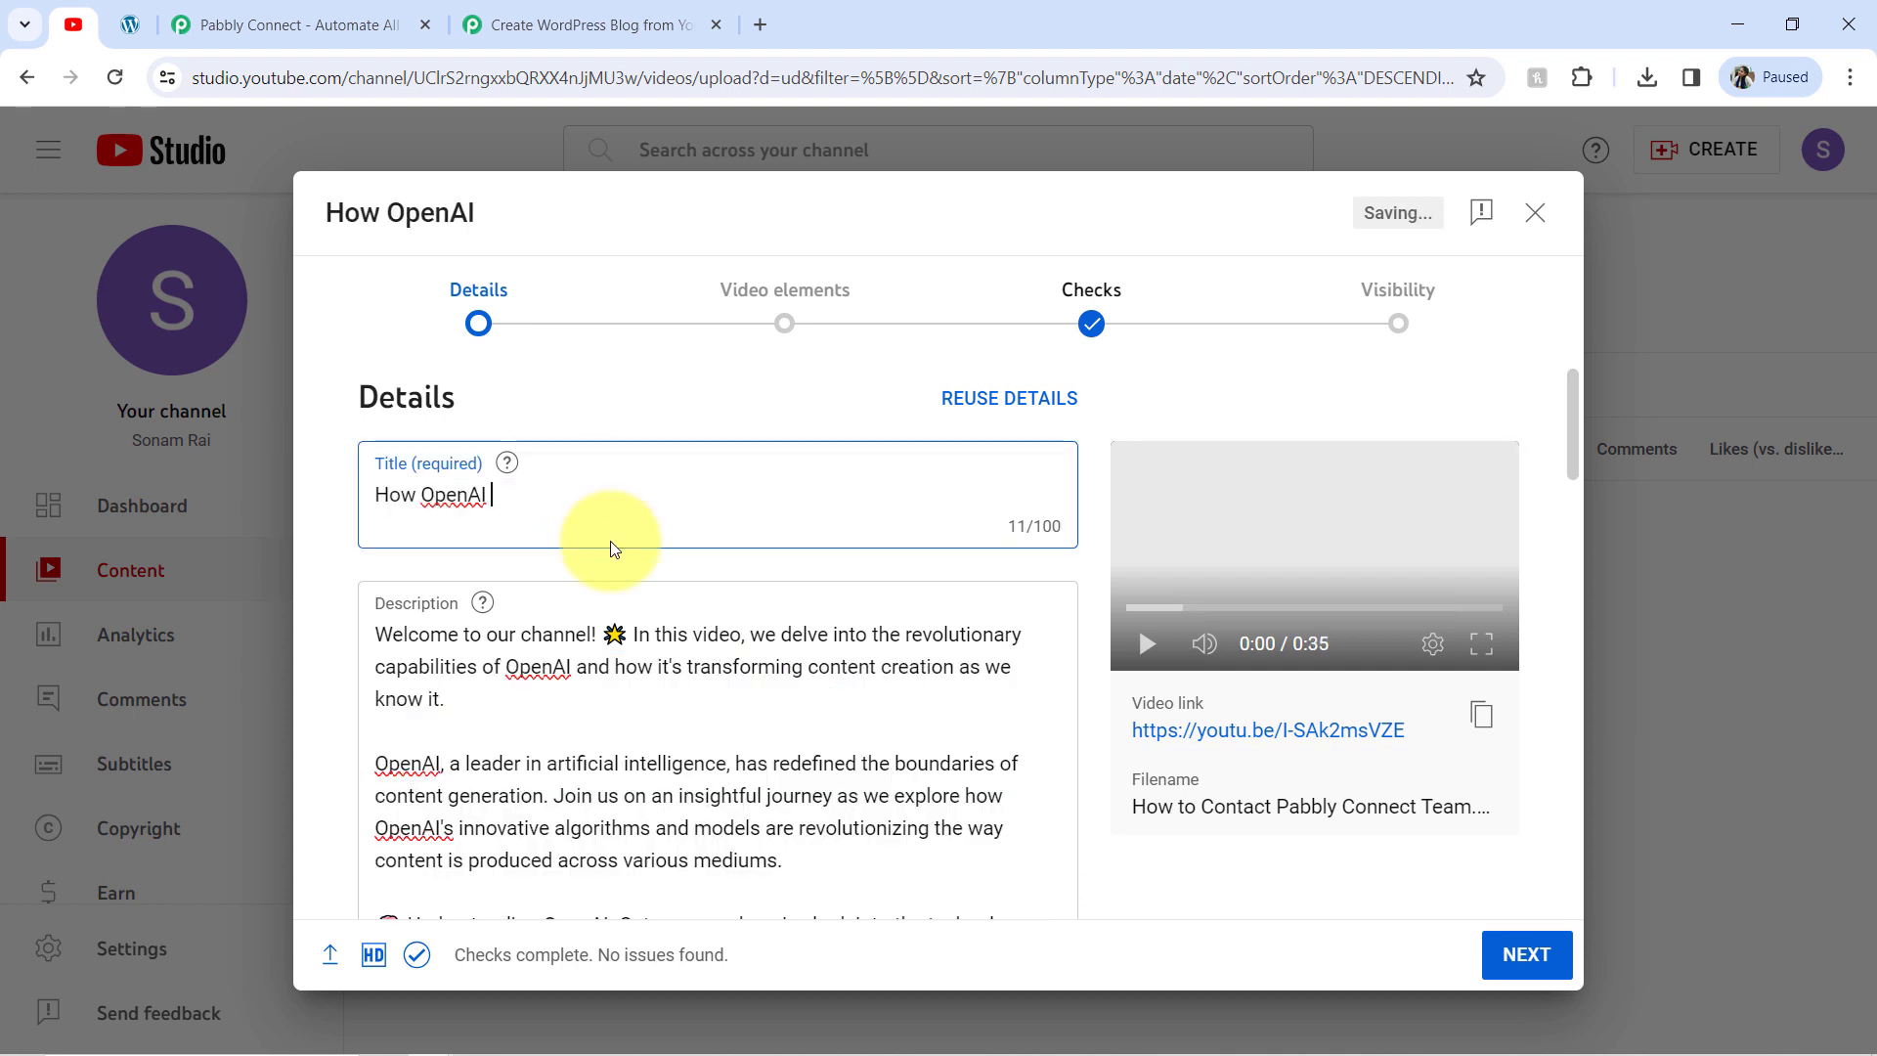
pyautogui.write('Helps in Gener')
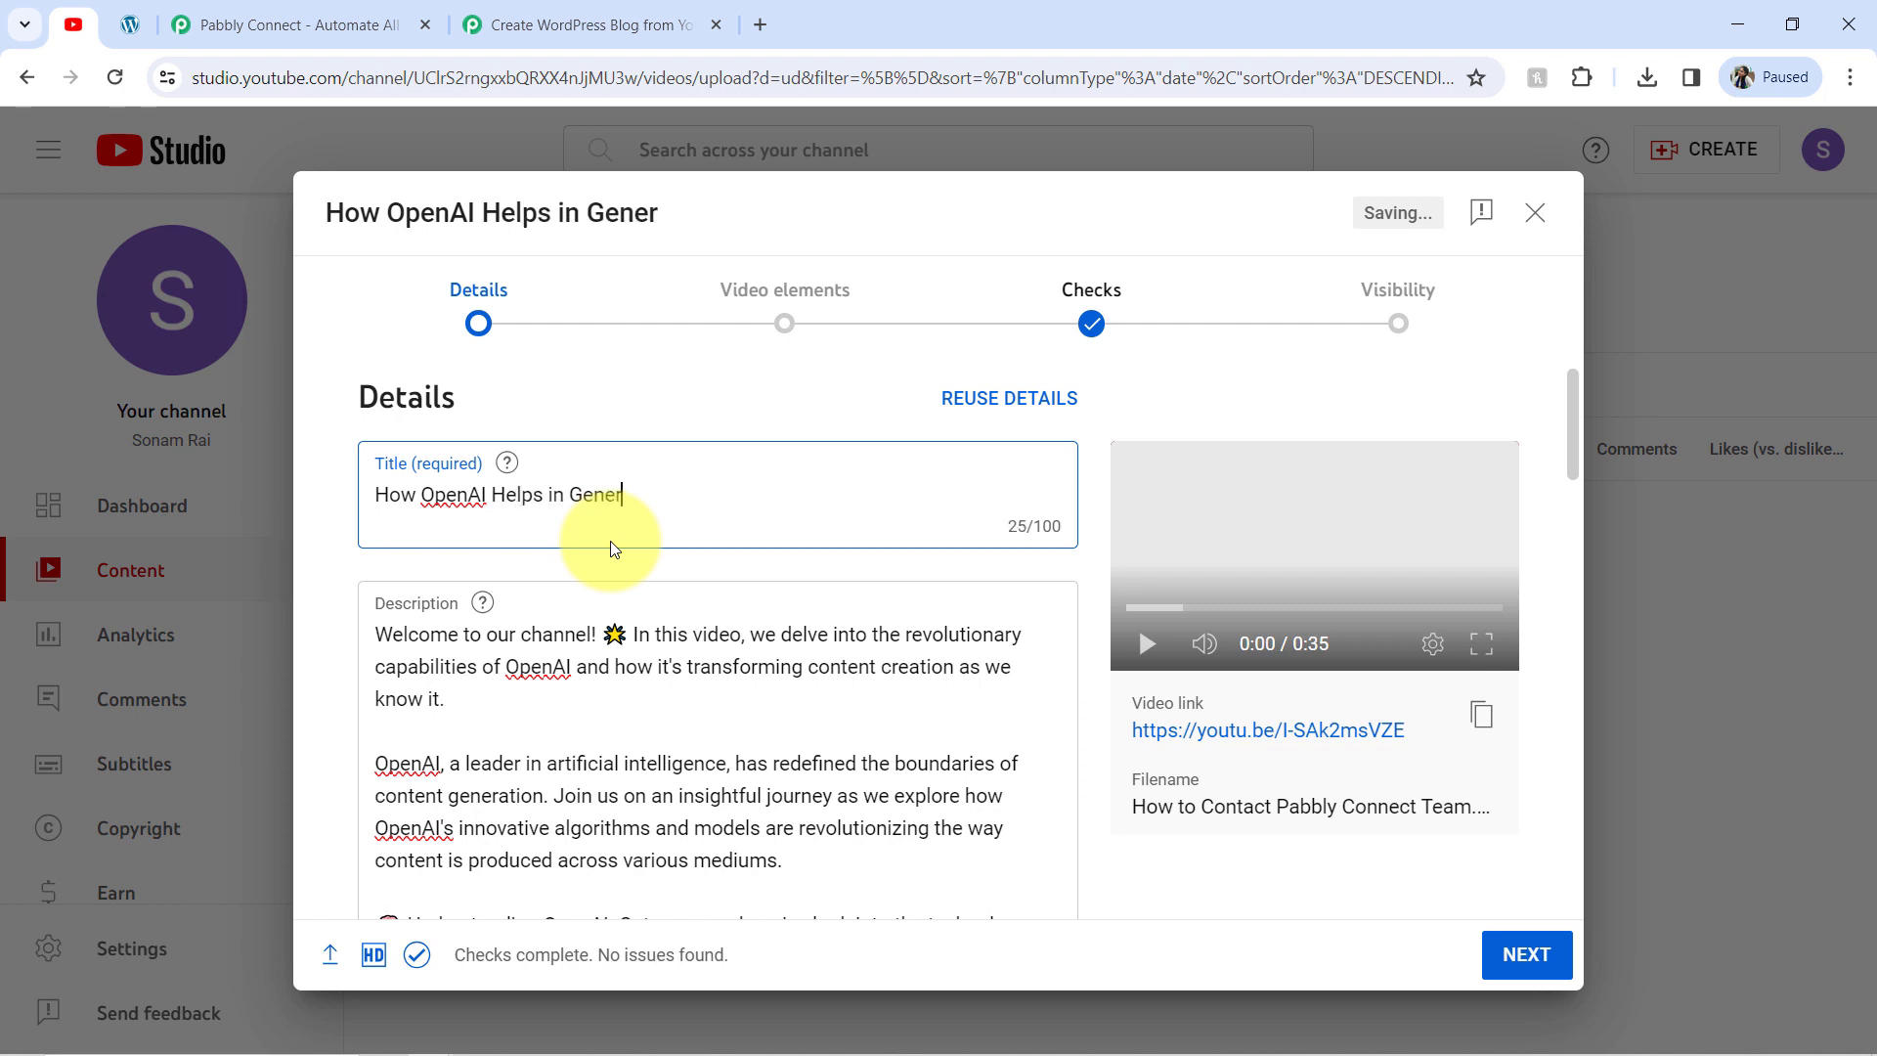
pyautogui.write('ating the Connect')
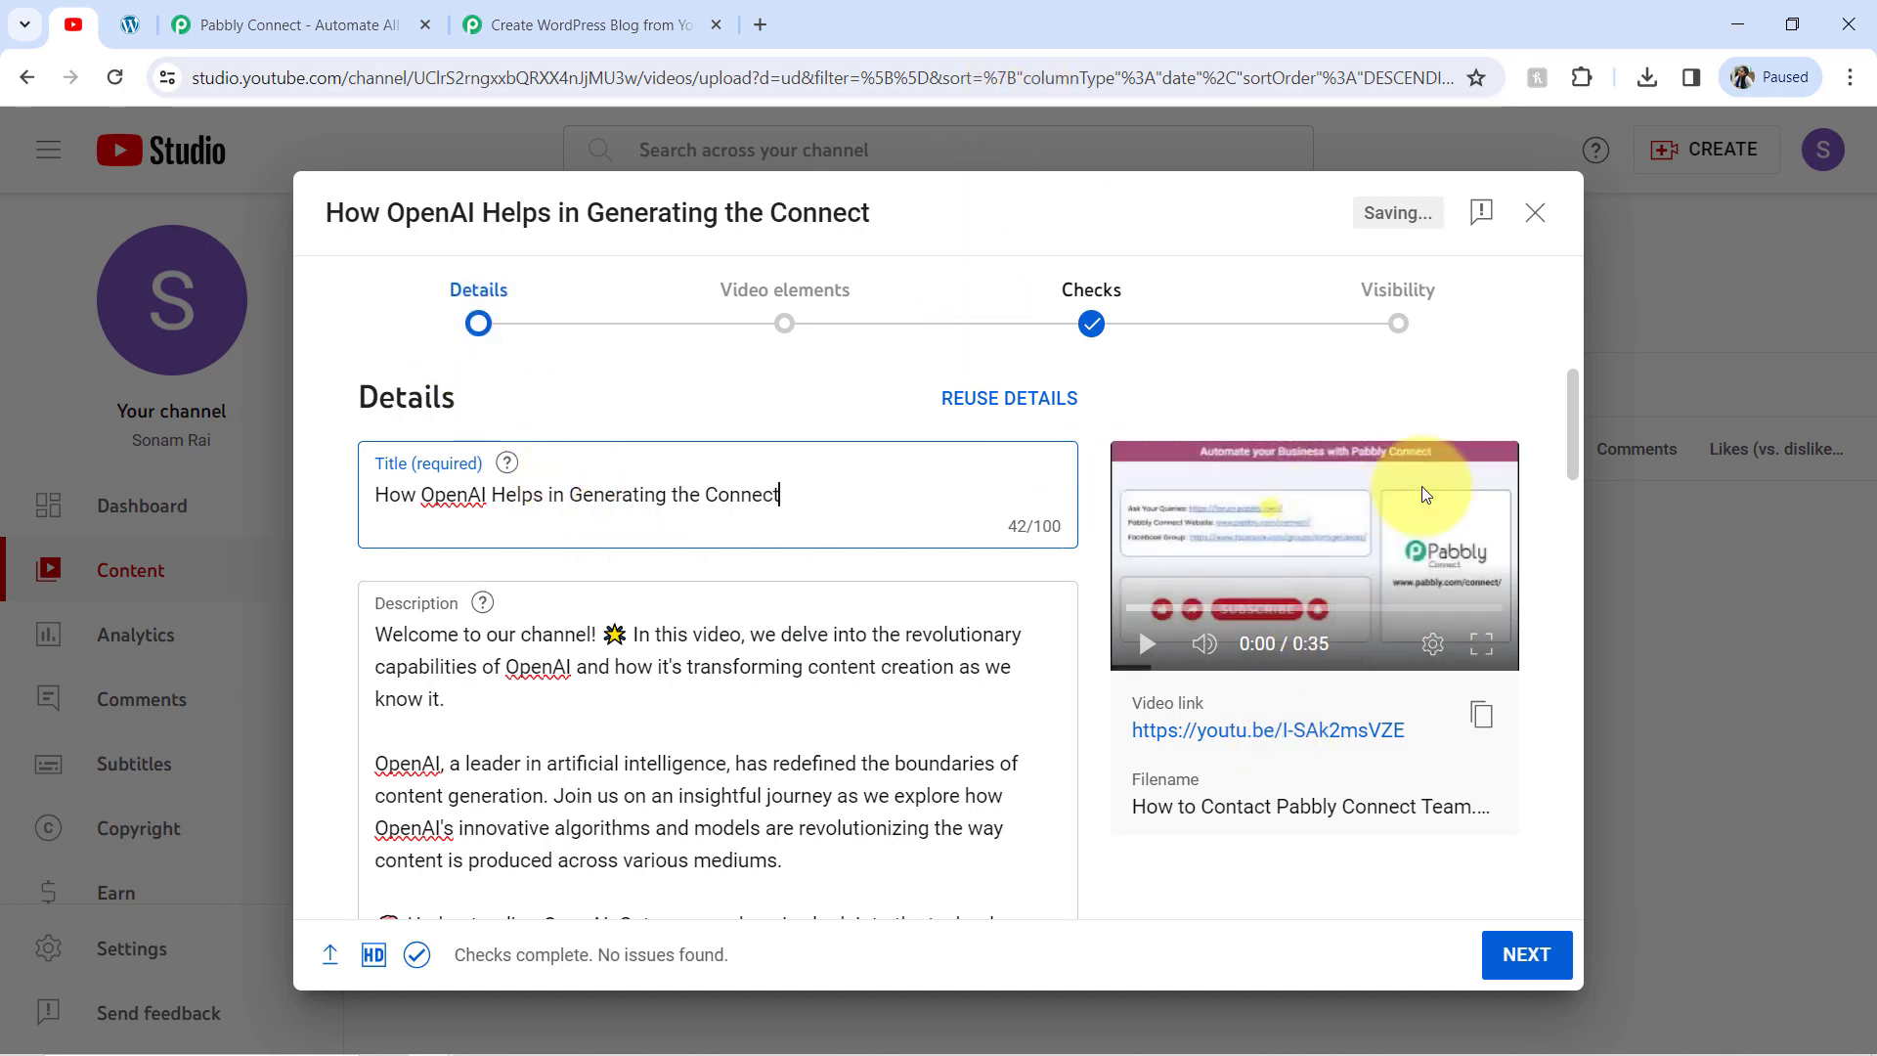
pyautogui.click(1583, 458)
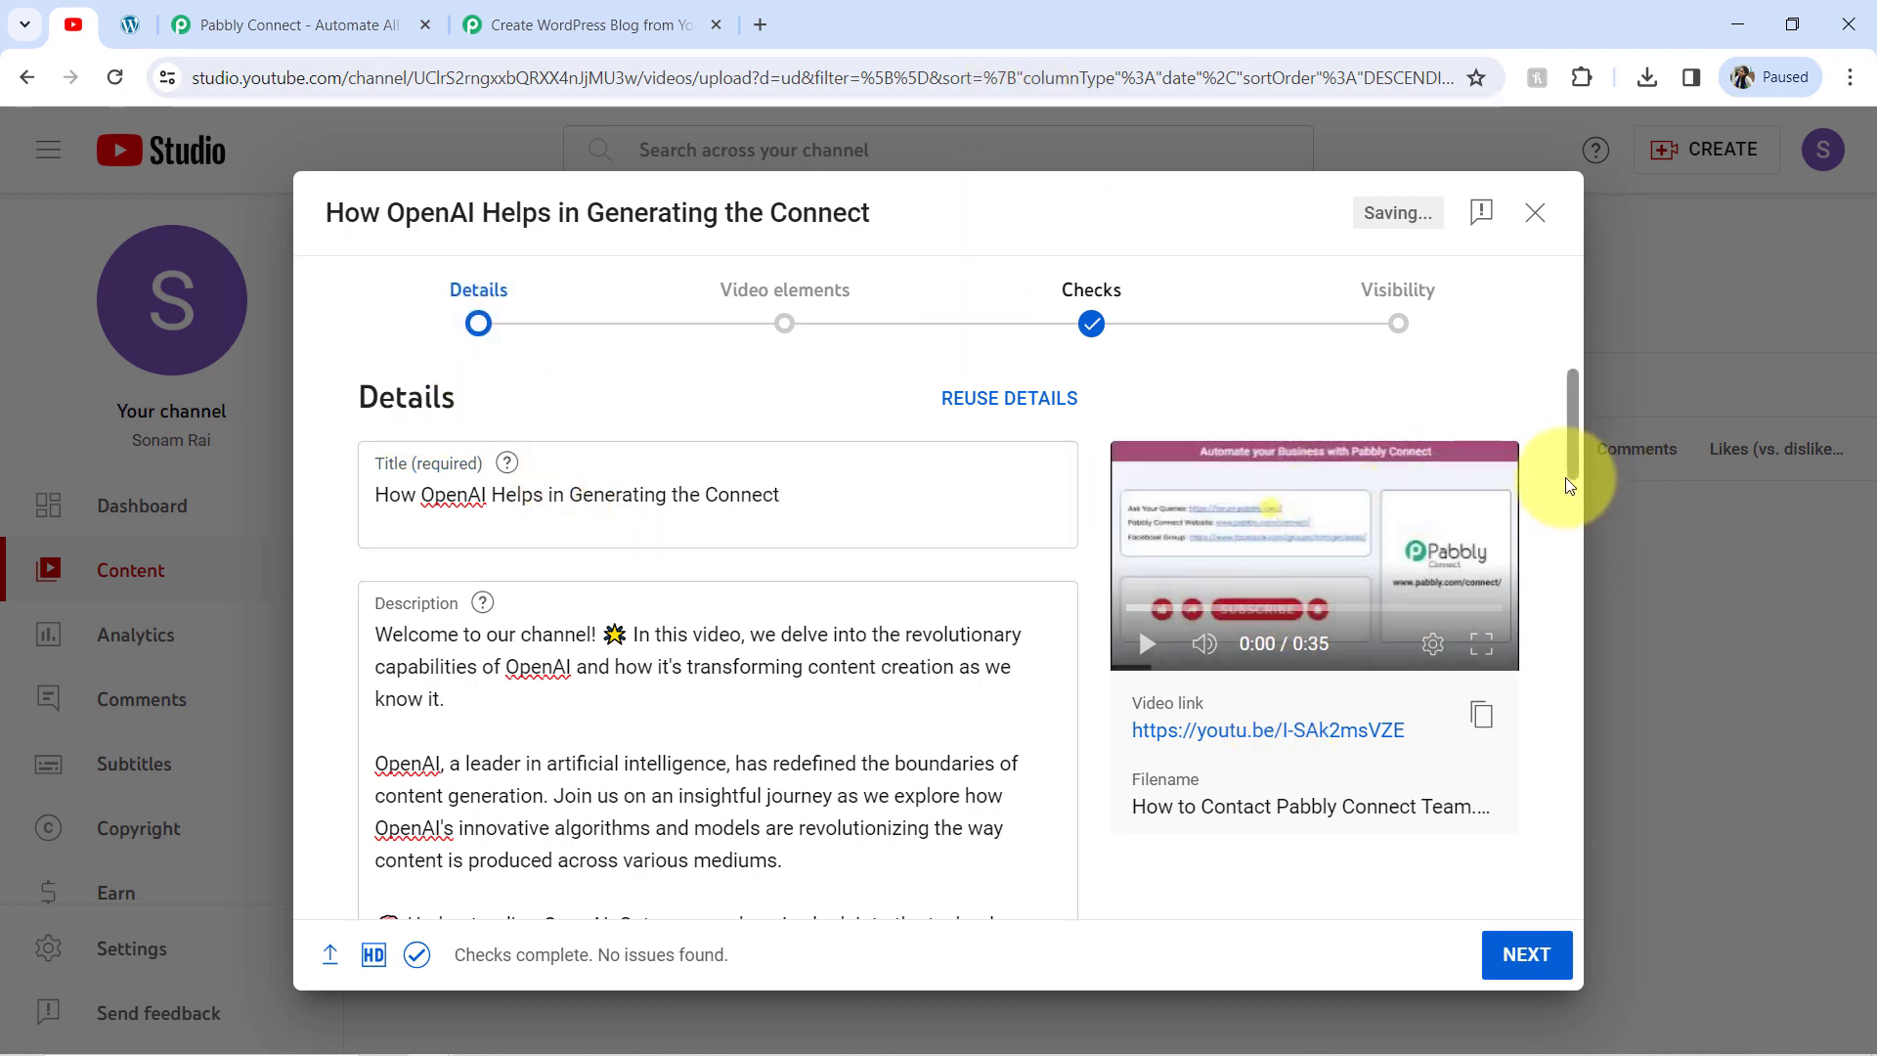
# Choose the third auto-generated thumbnail for the video and mark it as "No, it's not made for kids".
pyautogui.moveTo(1574, 469); pyautogui.dragTo(1535, 821)
pyautogui.click(449, 494)
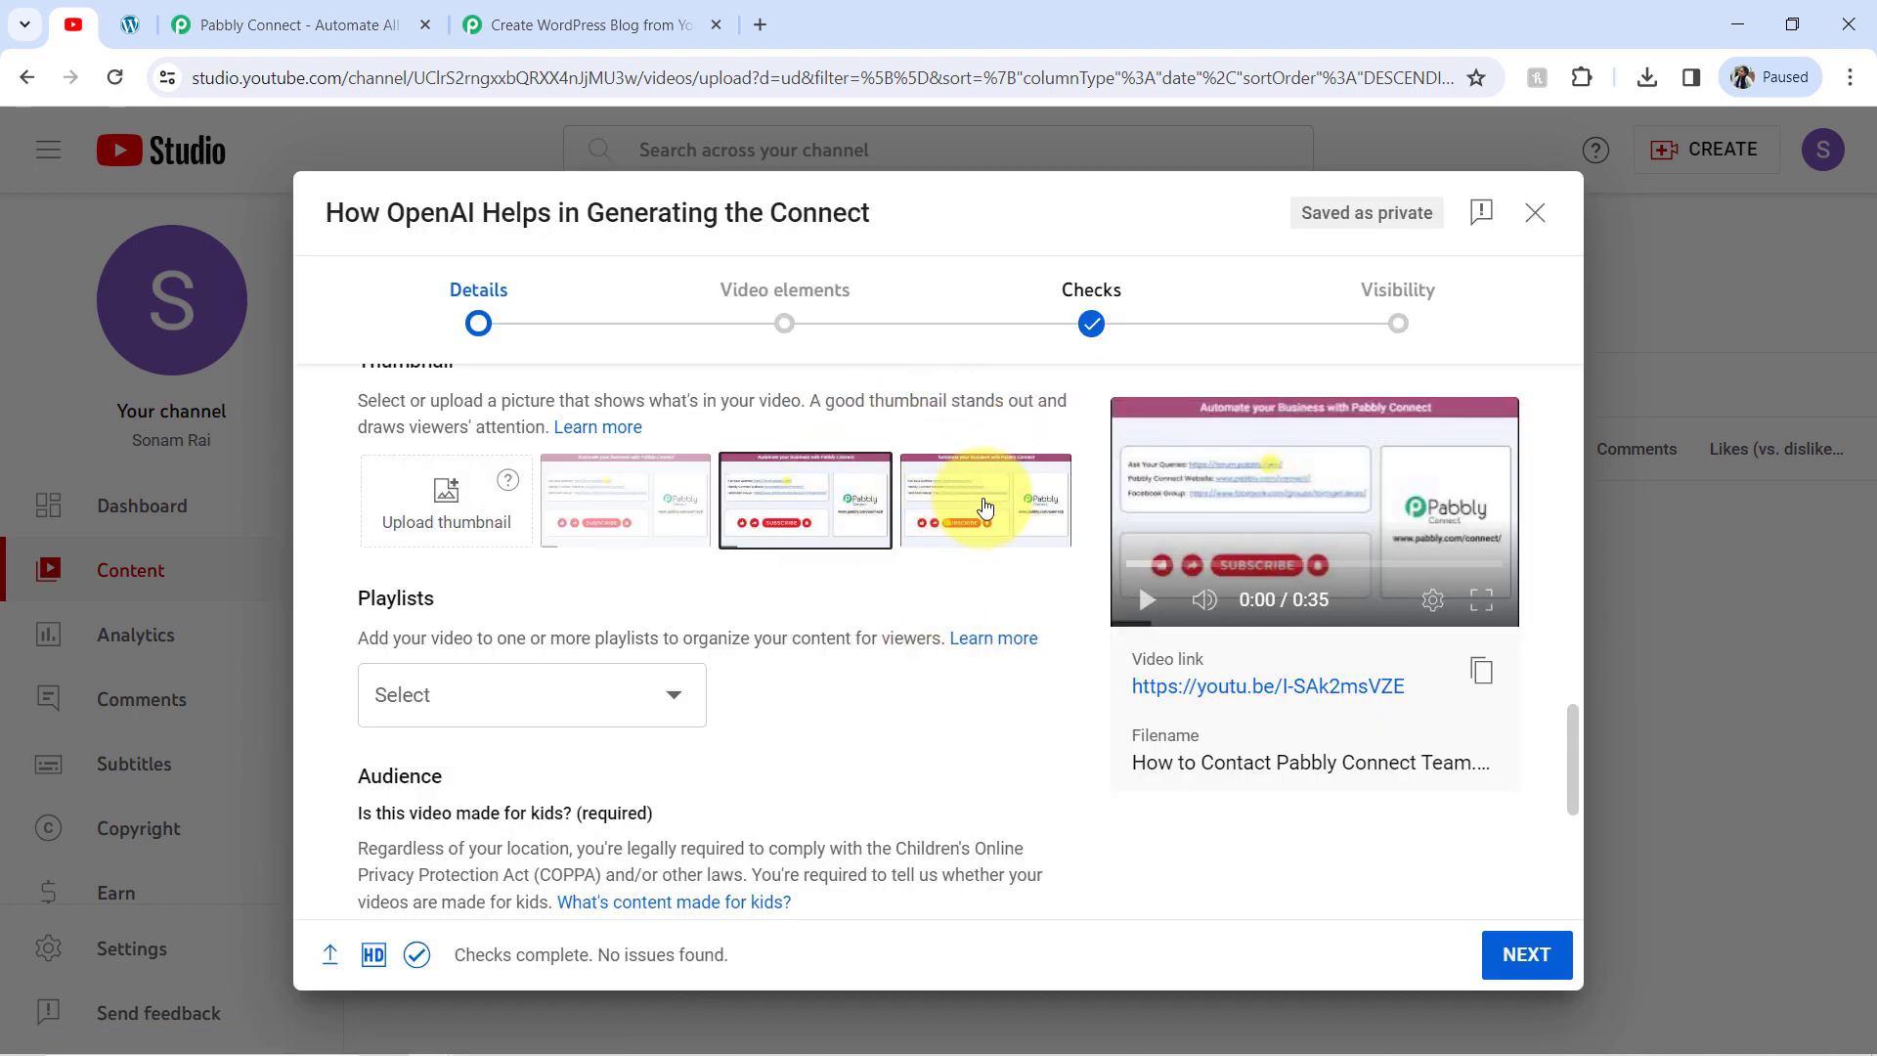
pyautogui.click(947, 501)
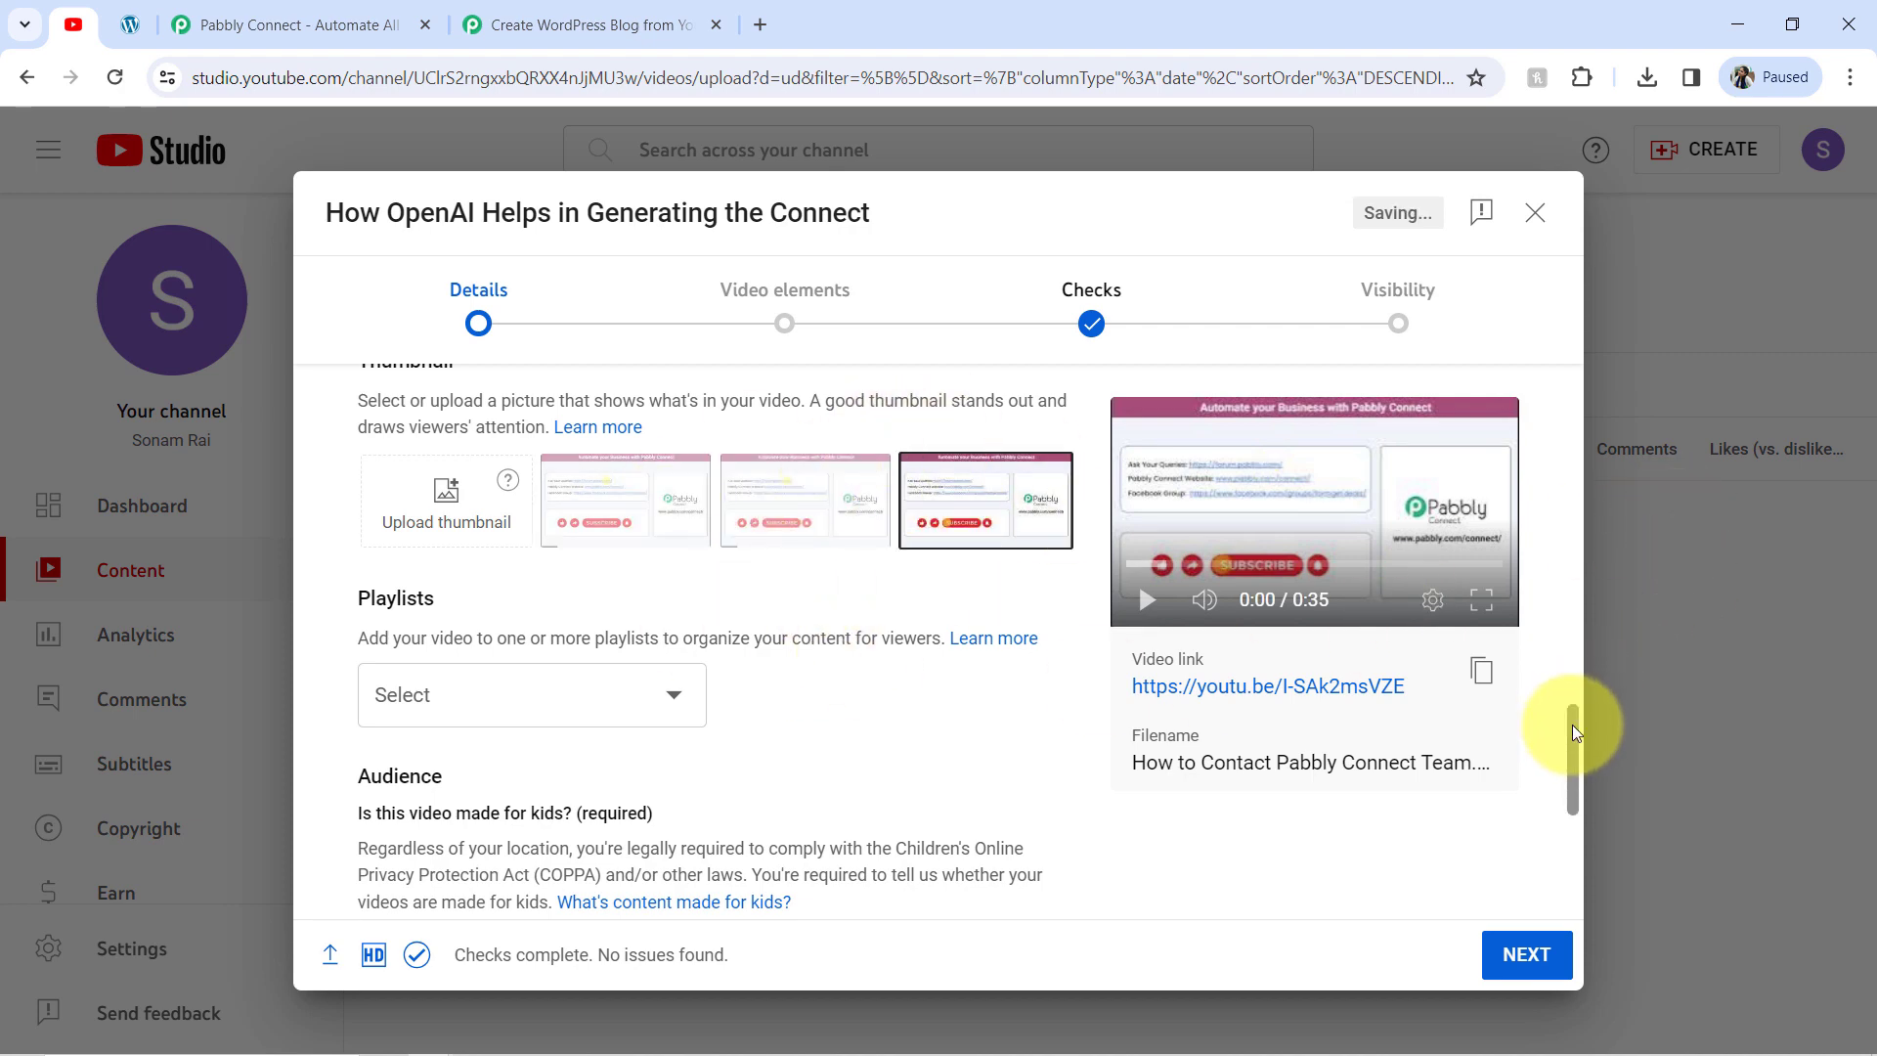
pyautogui.moveTo(1581, 751); pyautogui.dragTo(1580, 851)
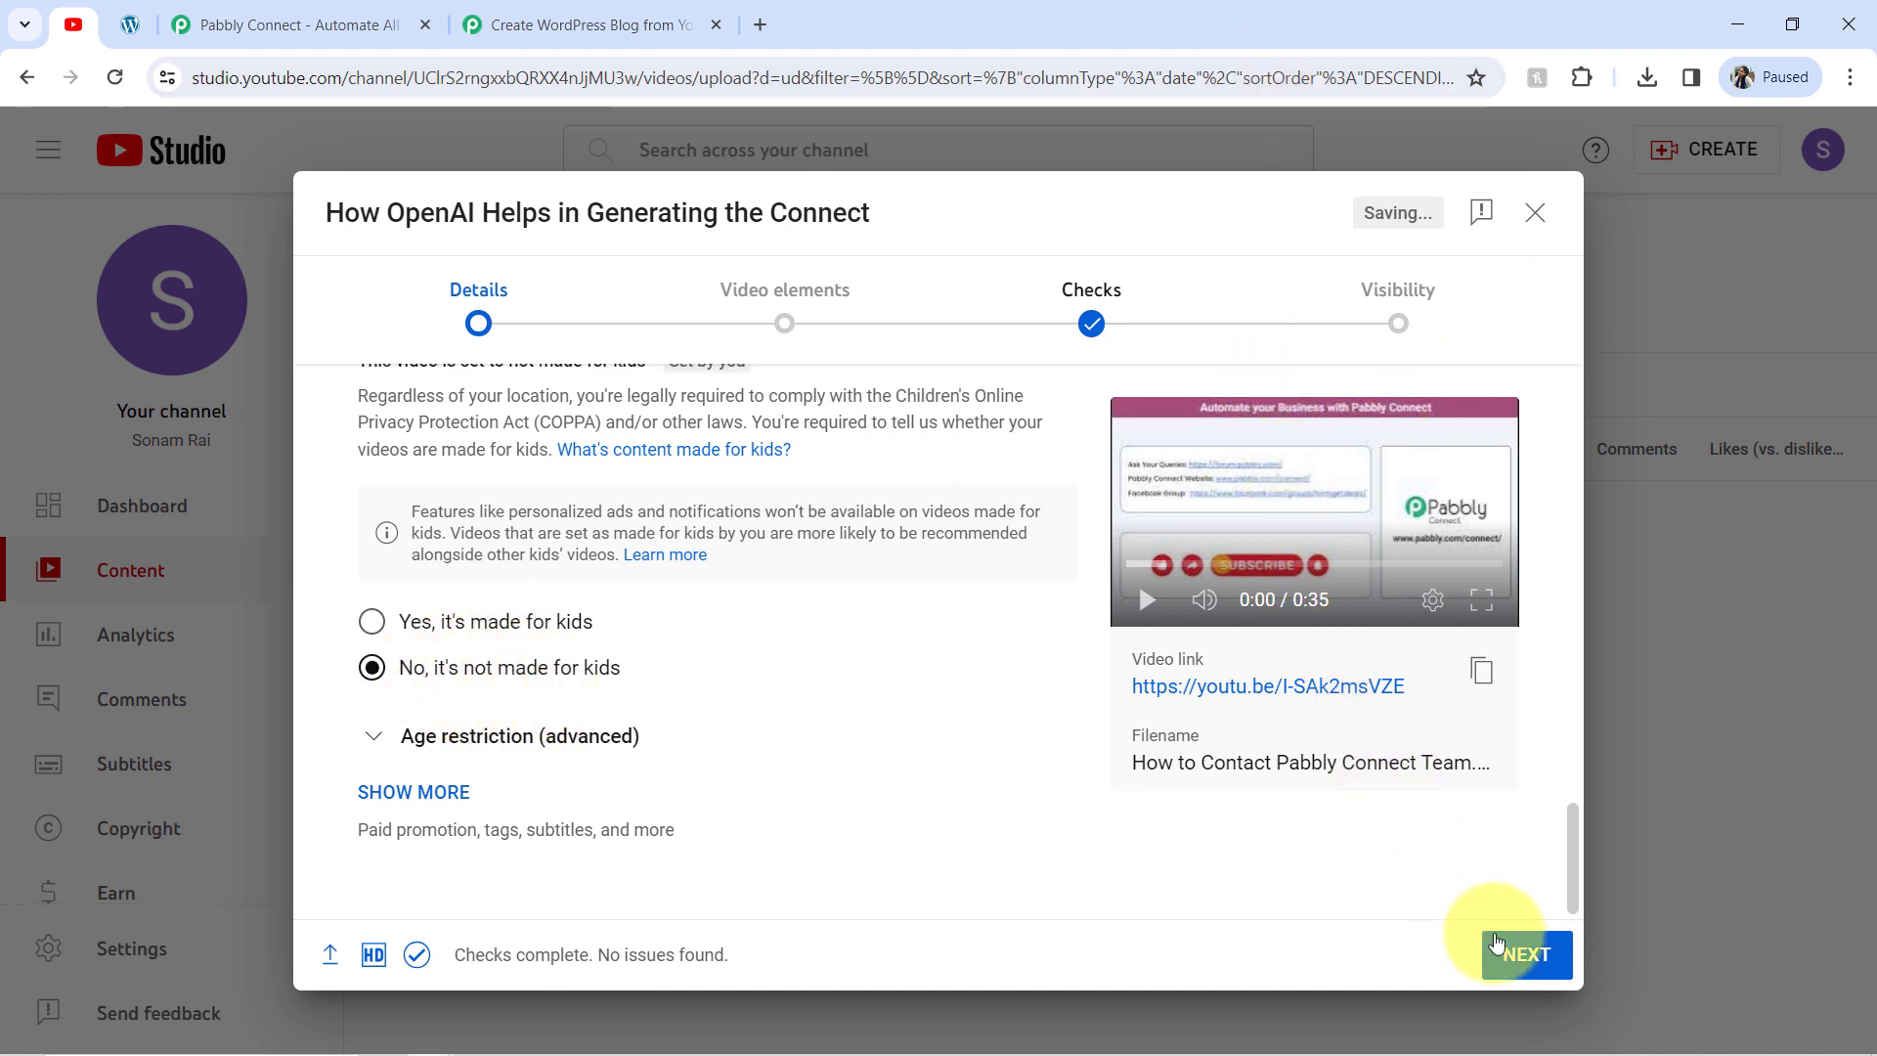
# Set the video's visibility to Public and publish it.
pyautogui.click(1514, 955)
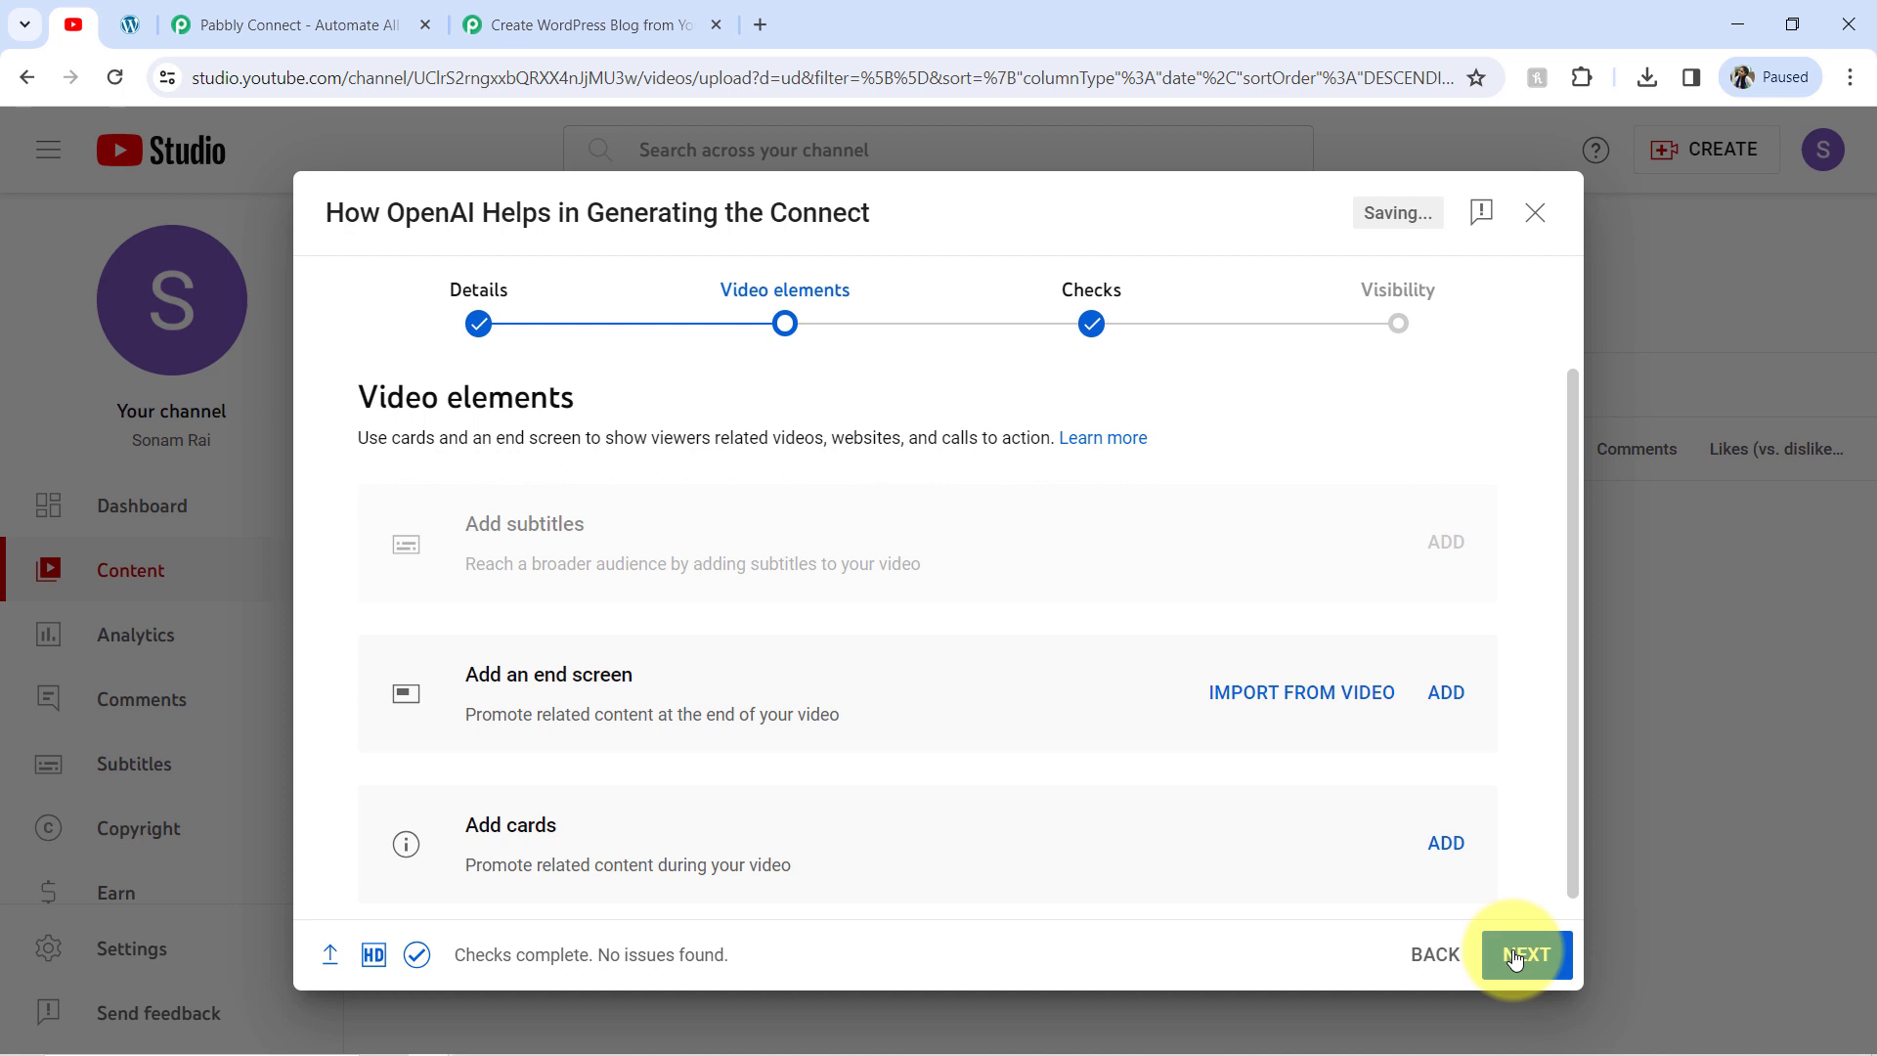
pyautogui.click(1395, 324)
pyautogui.click(440, 740)
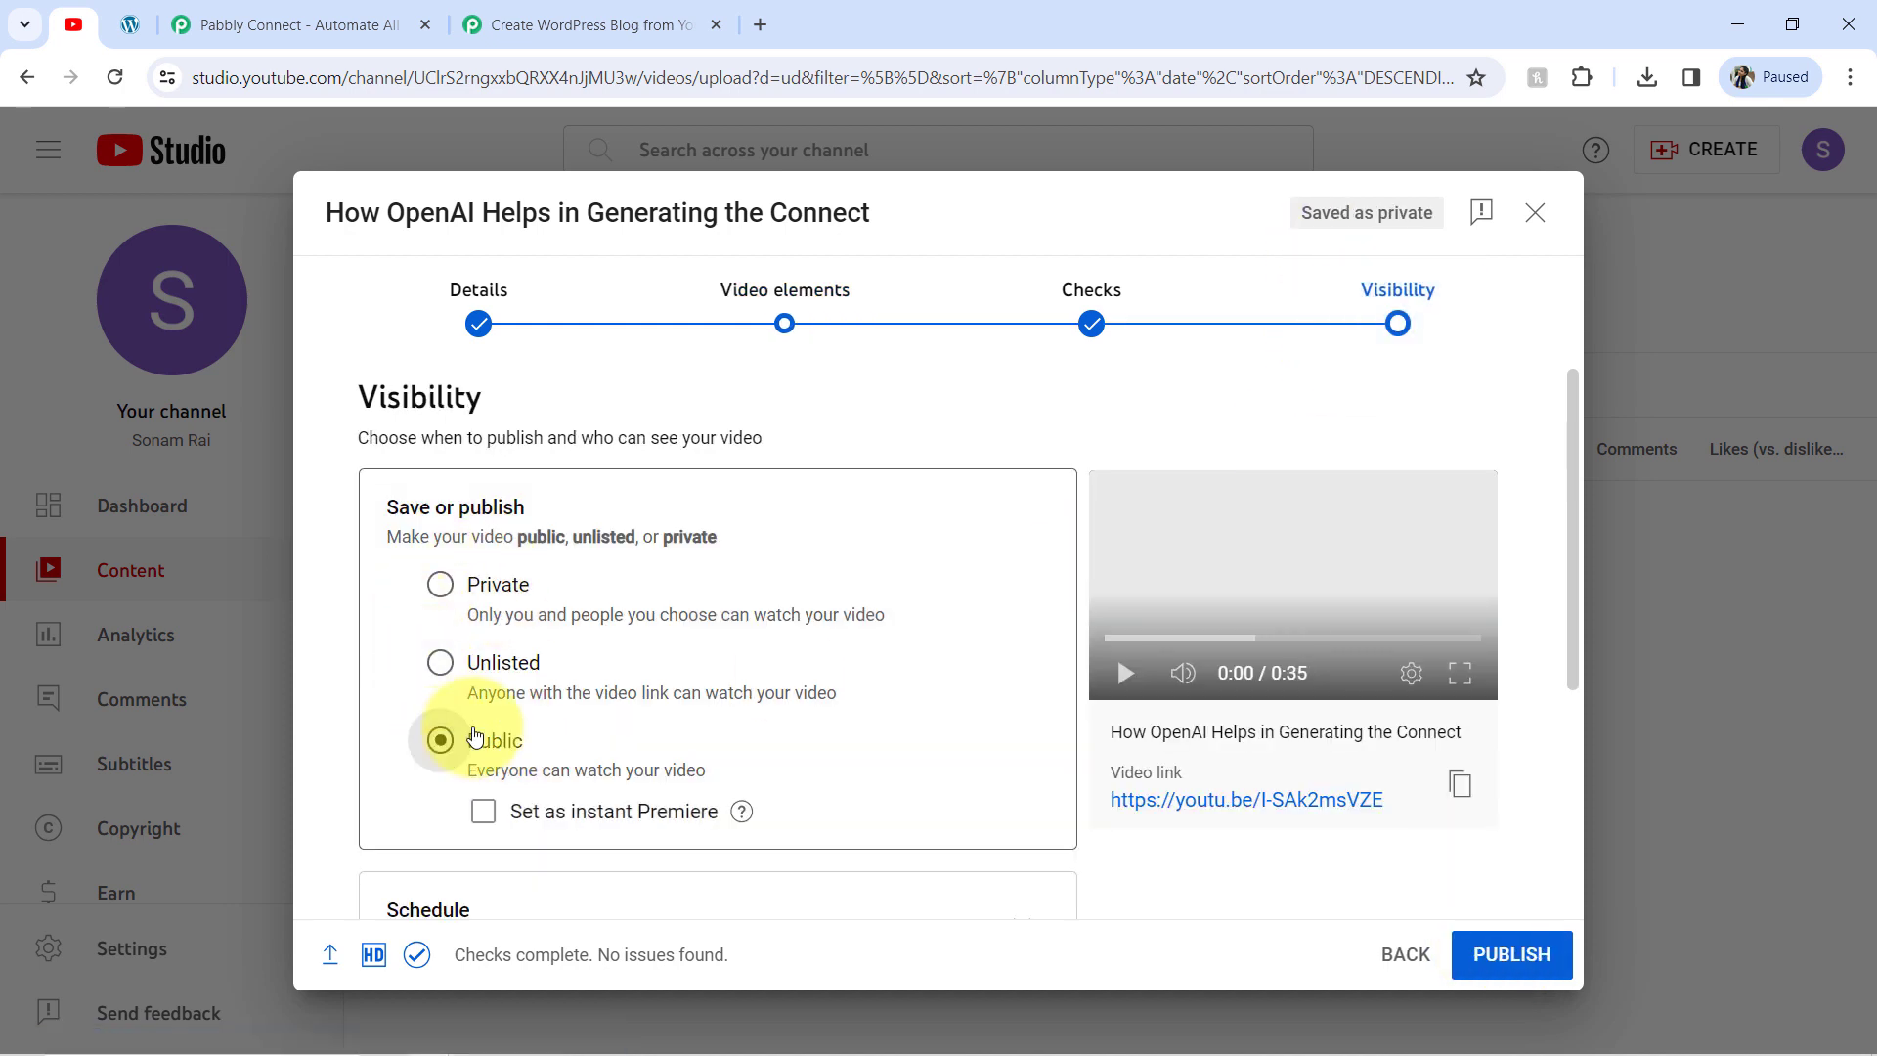
pyautogui.click(1511, 956)
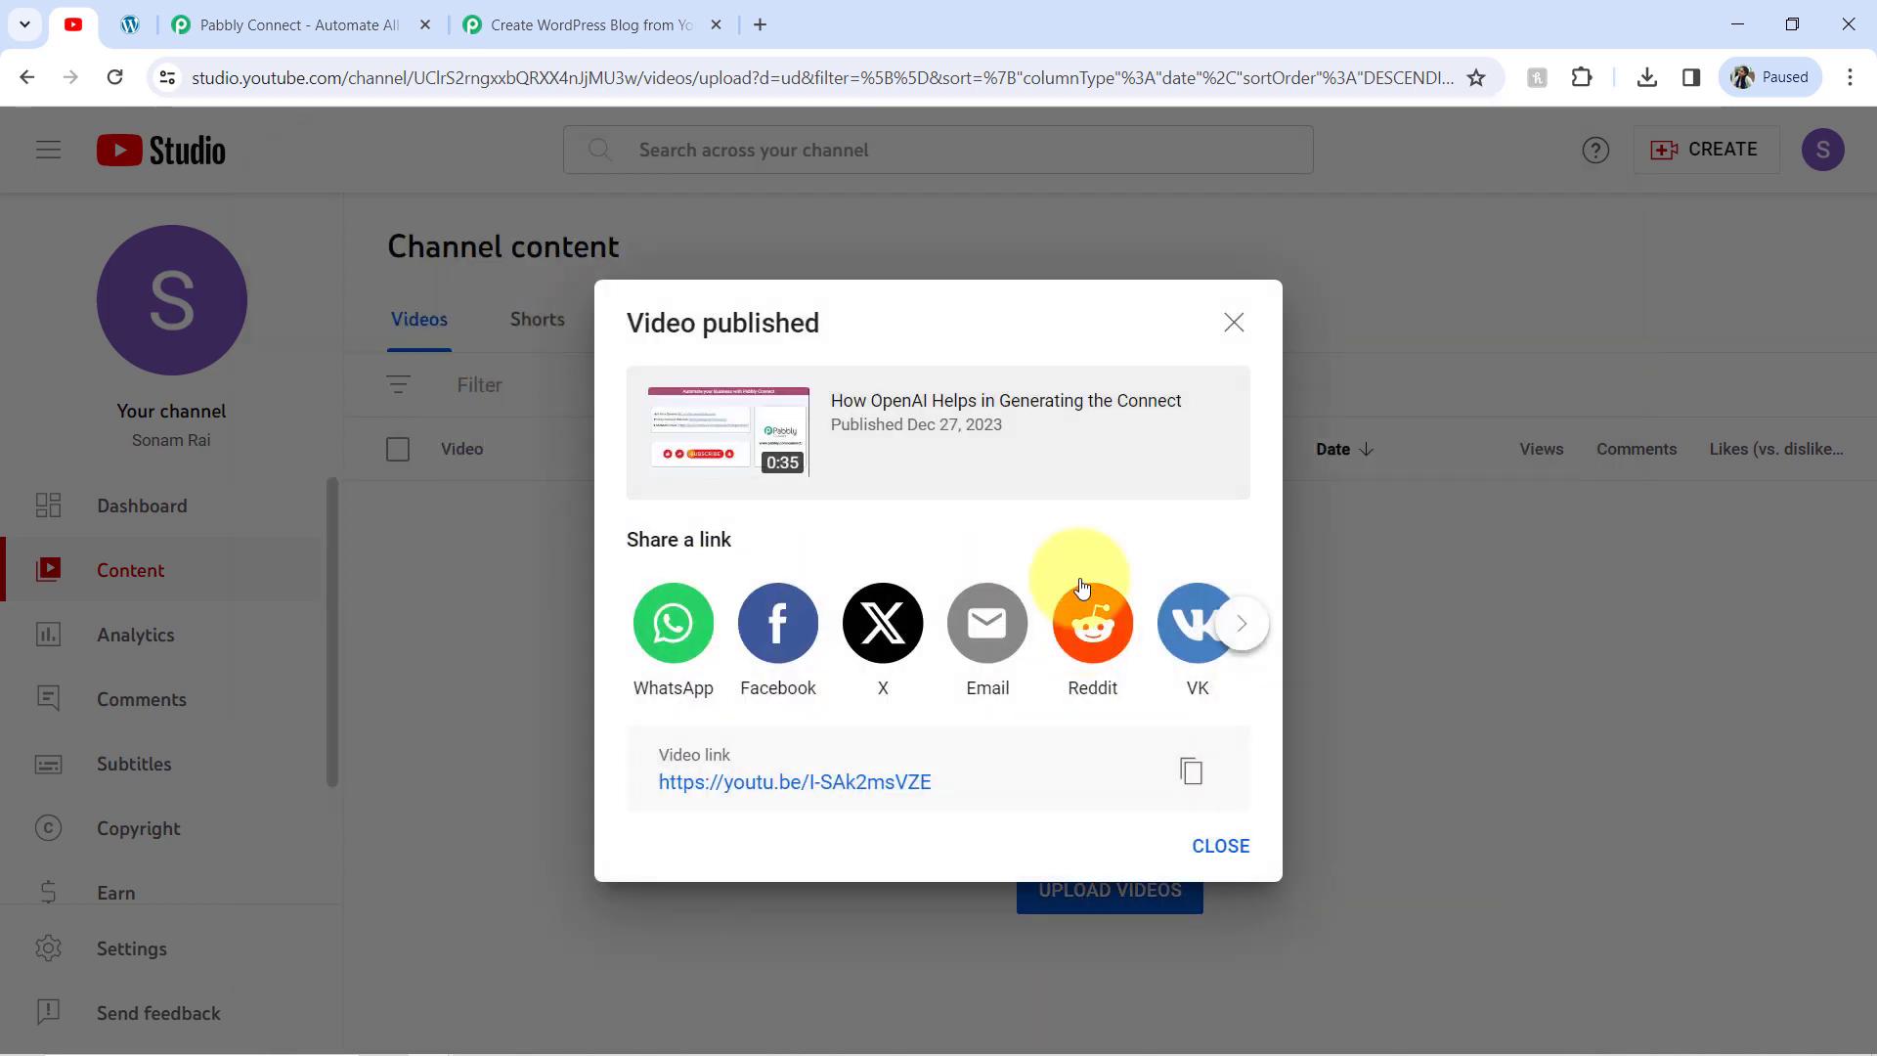
# Return to the Pabbly Connect workflow, send a test request from the YouTube trigger and check the returned video and embed URLs.
pyautogui.click(665, 9)
pyautogui.click(475, 696)
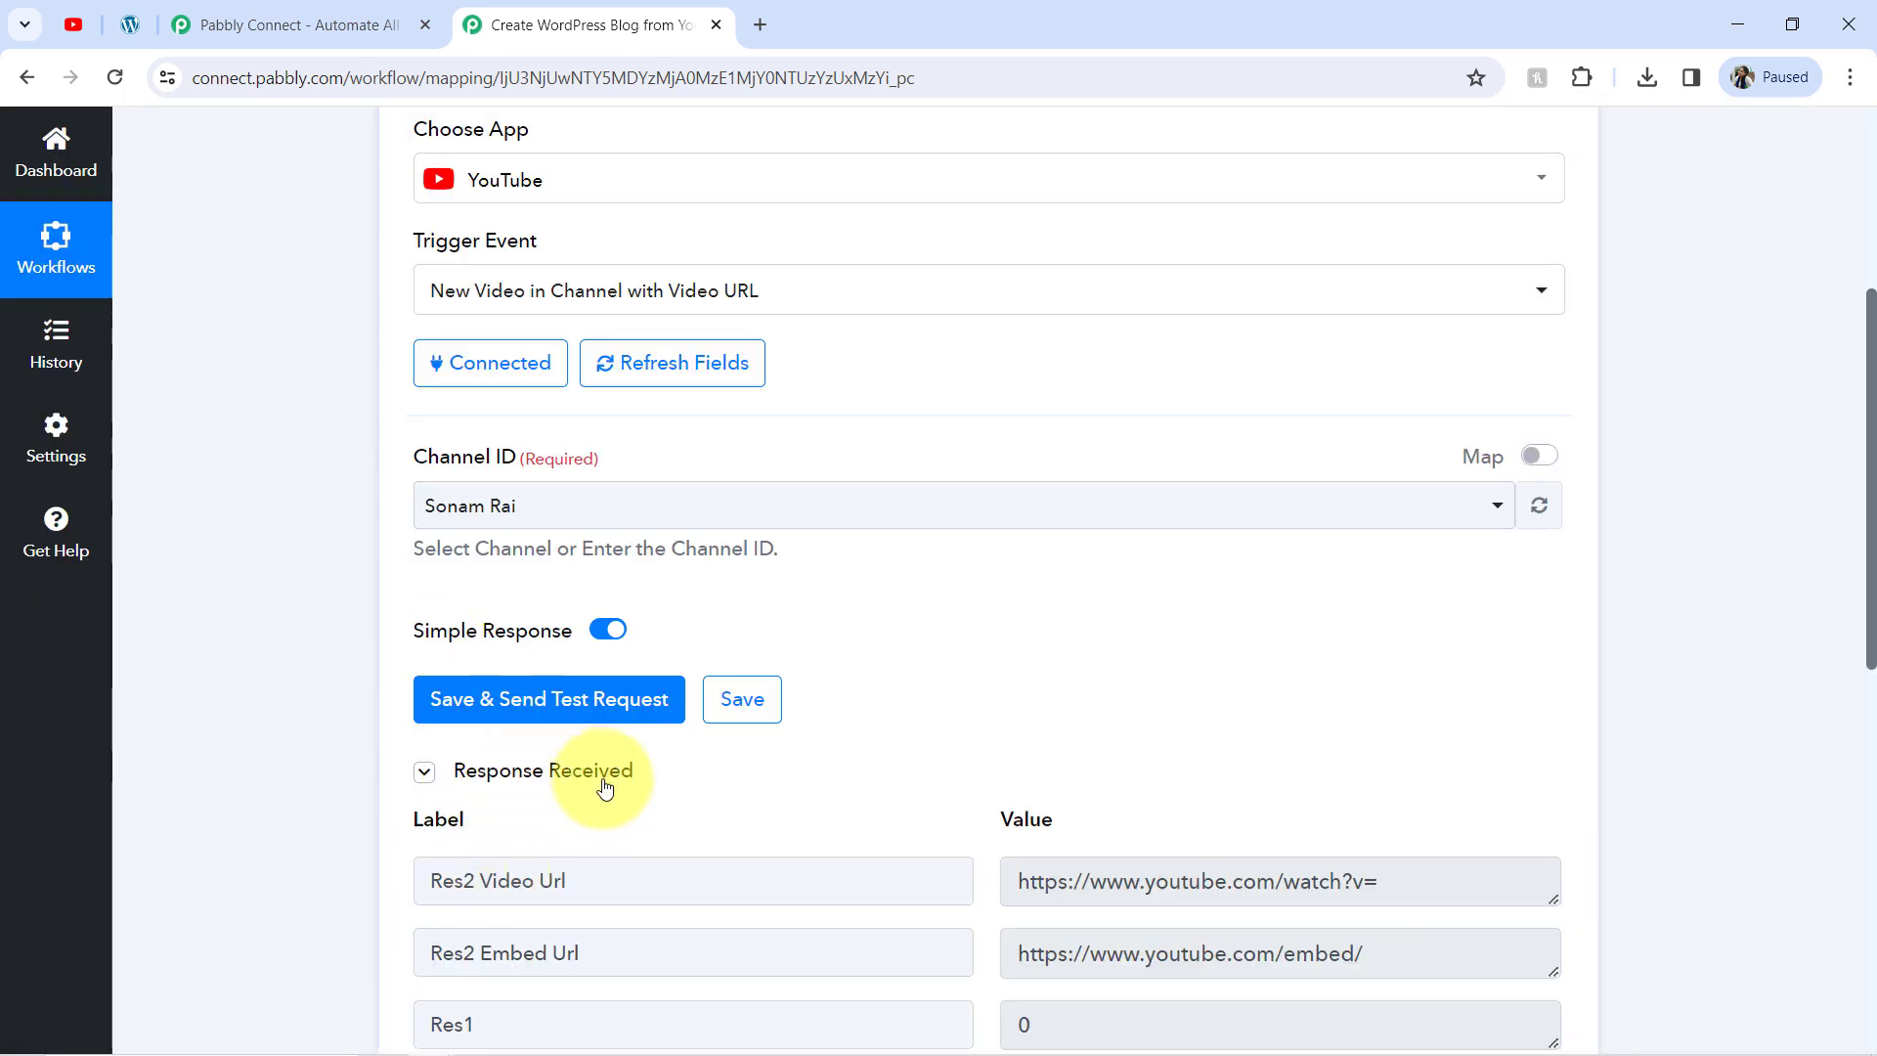
pyautogui.moveTo(1872, 448); pyautogui.dragTo(1871, 572)
pyautogui.moveTo(1431, 554); pyautogui.dragTo(1270, 569)
pyautogui.moveTo(1257, 642); pyautogui.dragTo(1170, 642)
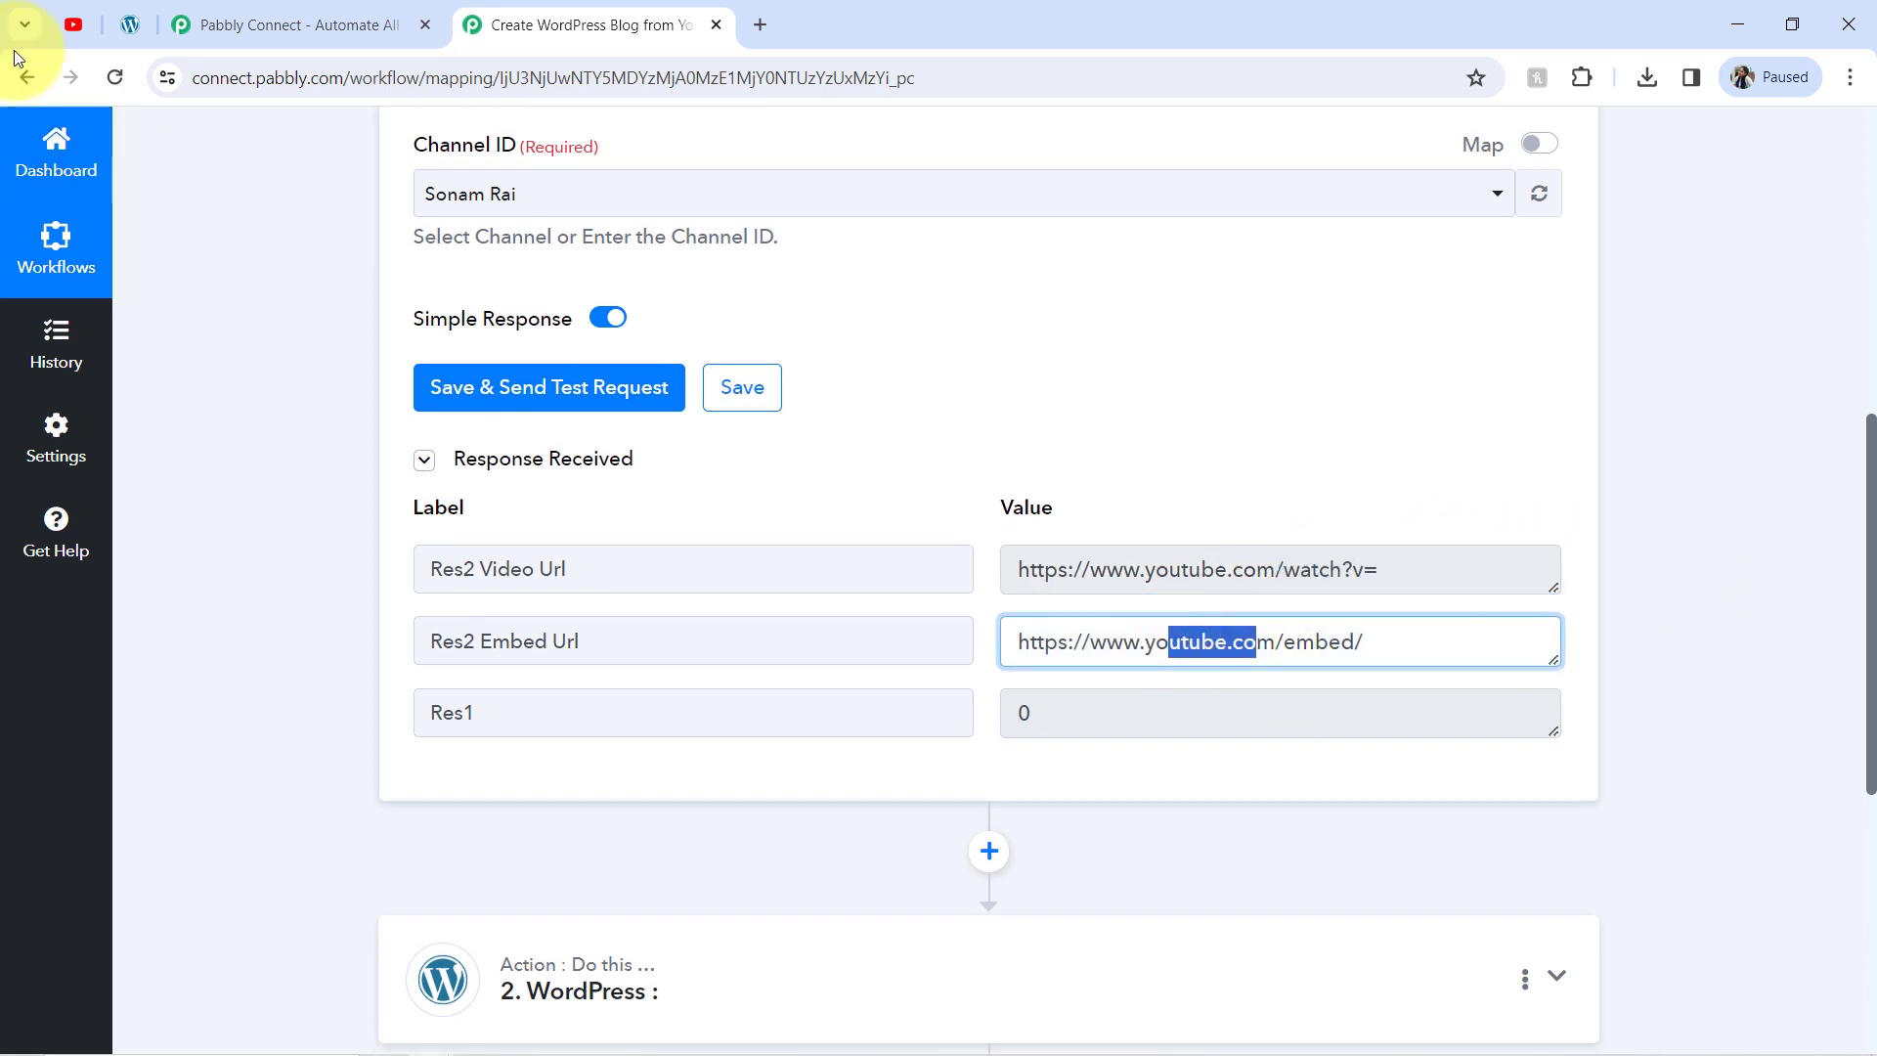
# Dismiss the Video published dialog in YouTube Studio, and resend the YouTube trigger's test request in Pabbly Connect.
pyautogui.click(62, 23)
pyautogui.click(1234, 325)
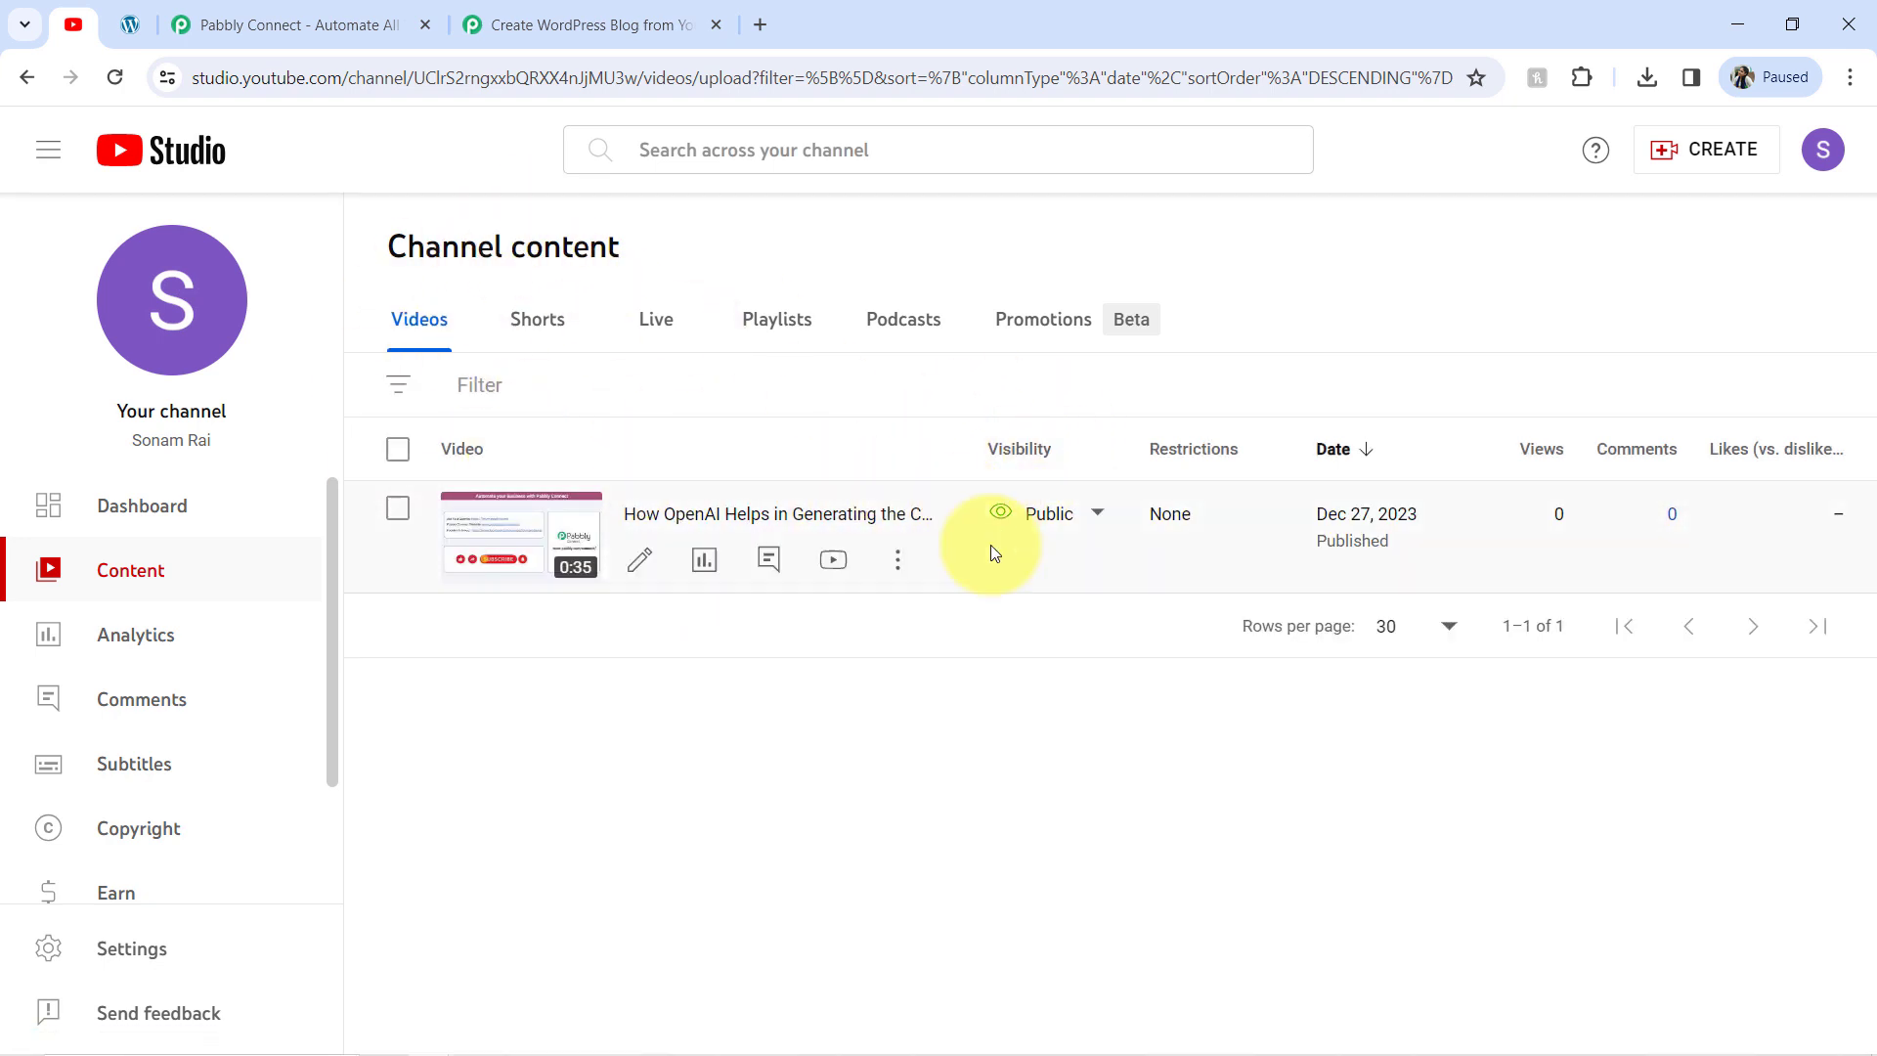
pyautogui.click(565, 12)
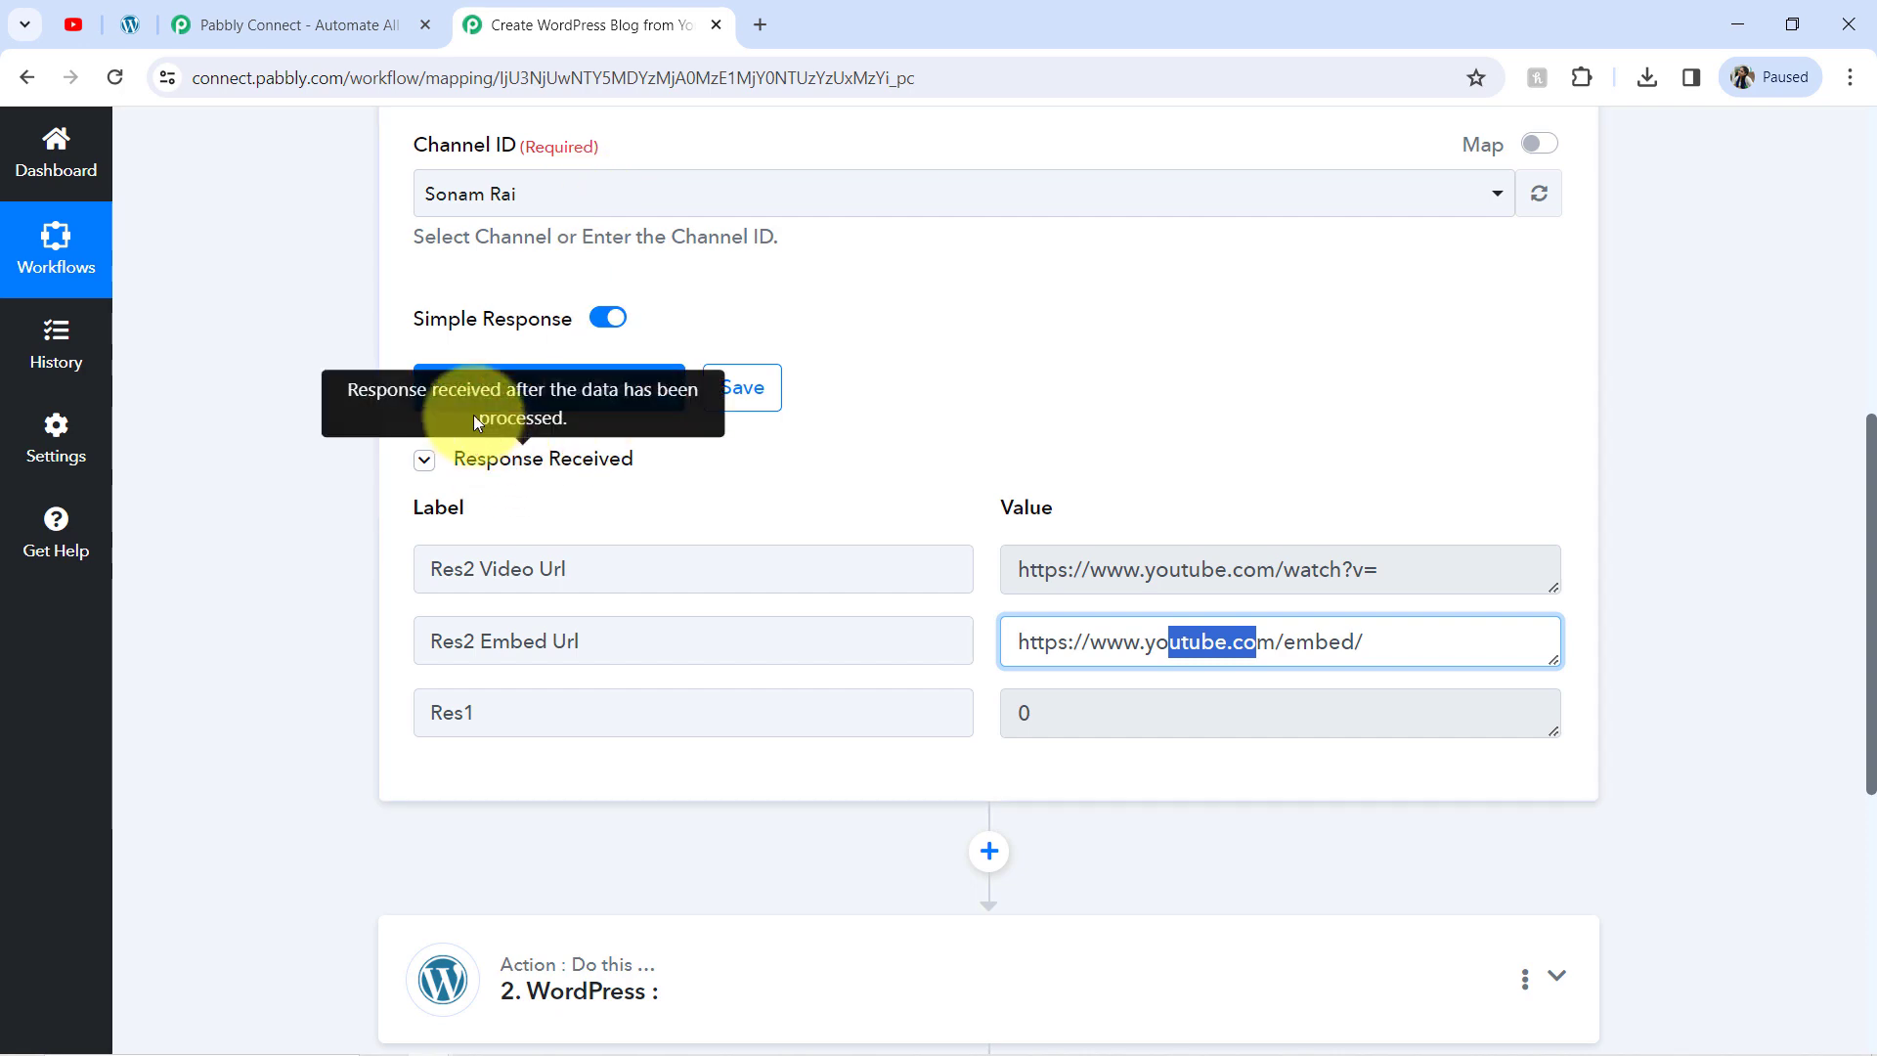
pyautogui.click(473, 387)
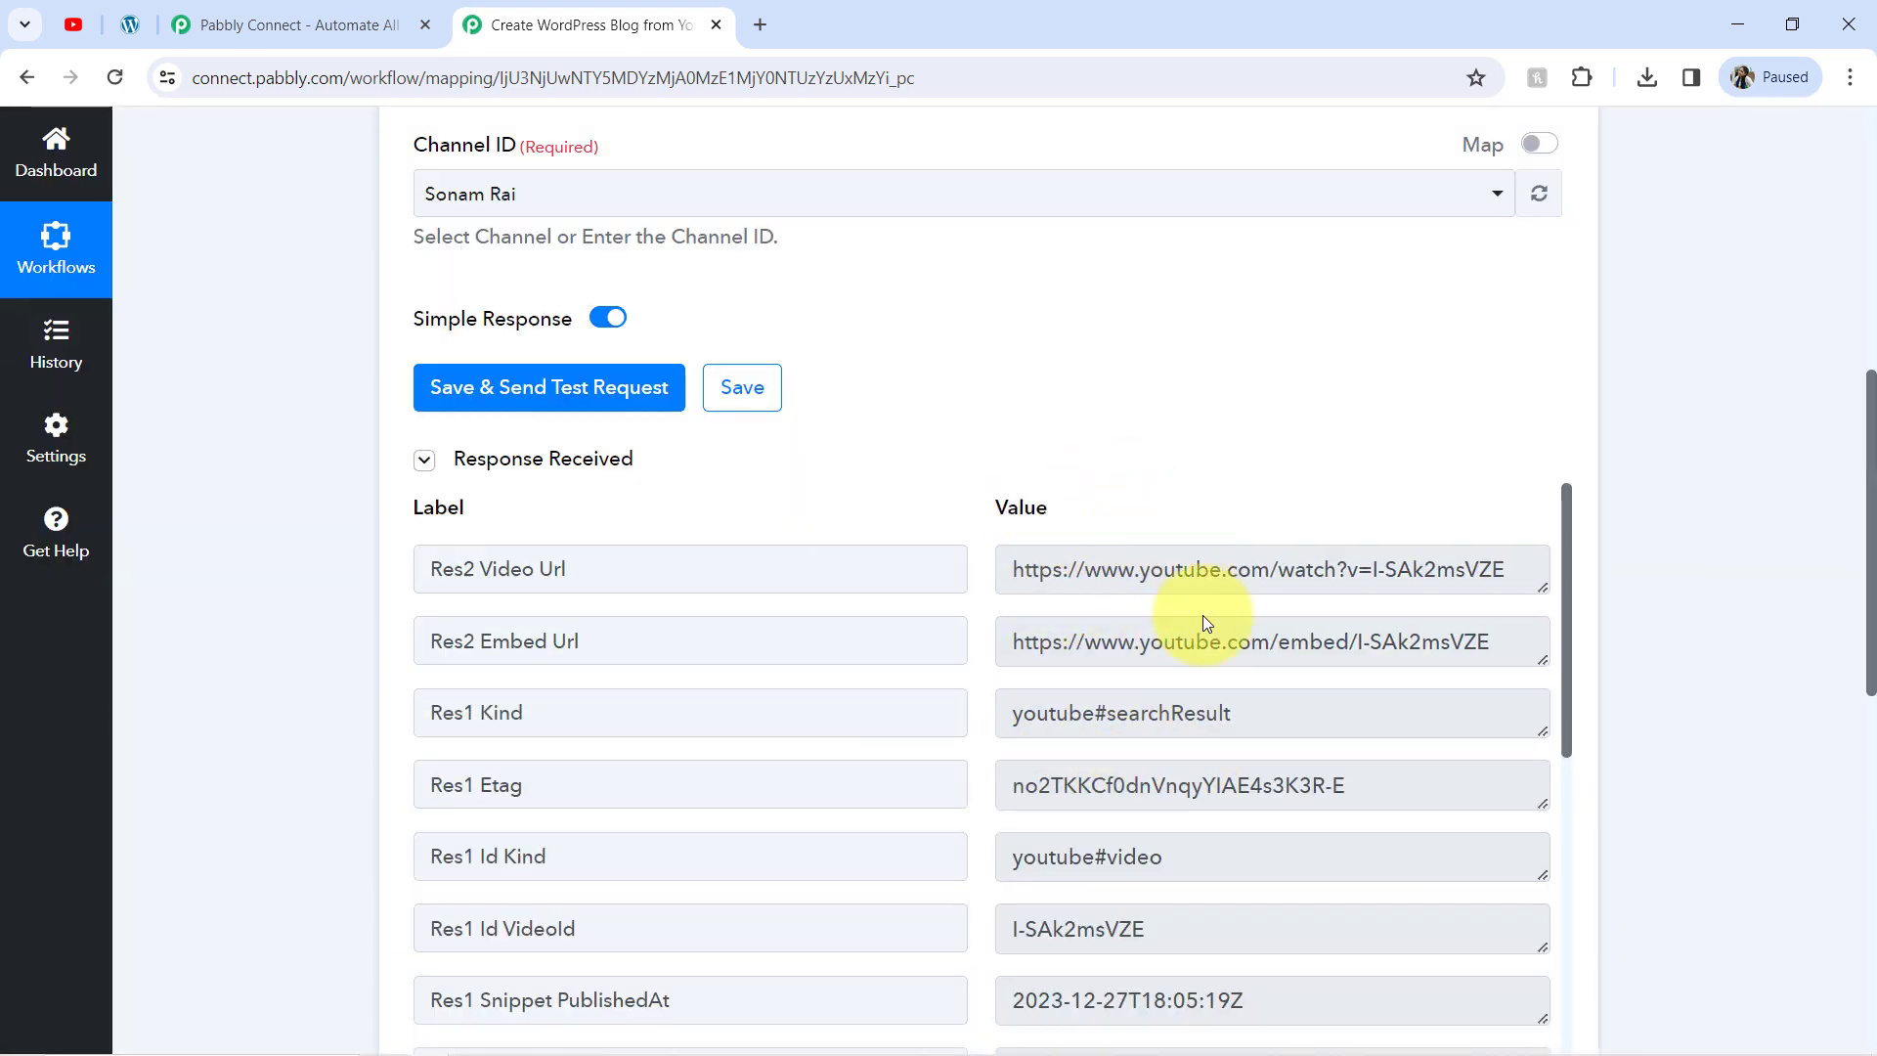
# Open the full link from the response's Res2 Video Url field in a new browser tab.
pyautogui.moveTo(1050, 574); pyautogui.dragTo(1500, 585)
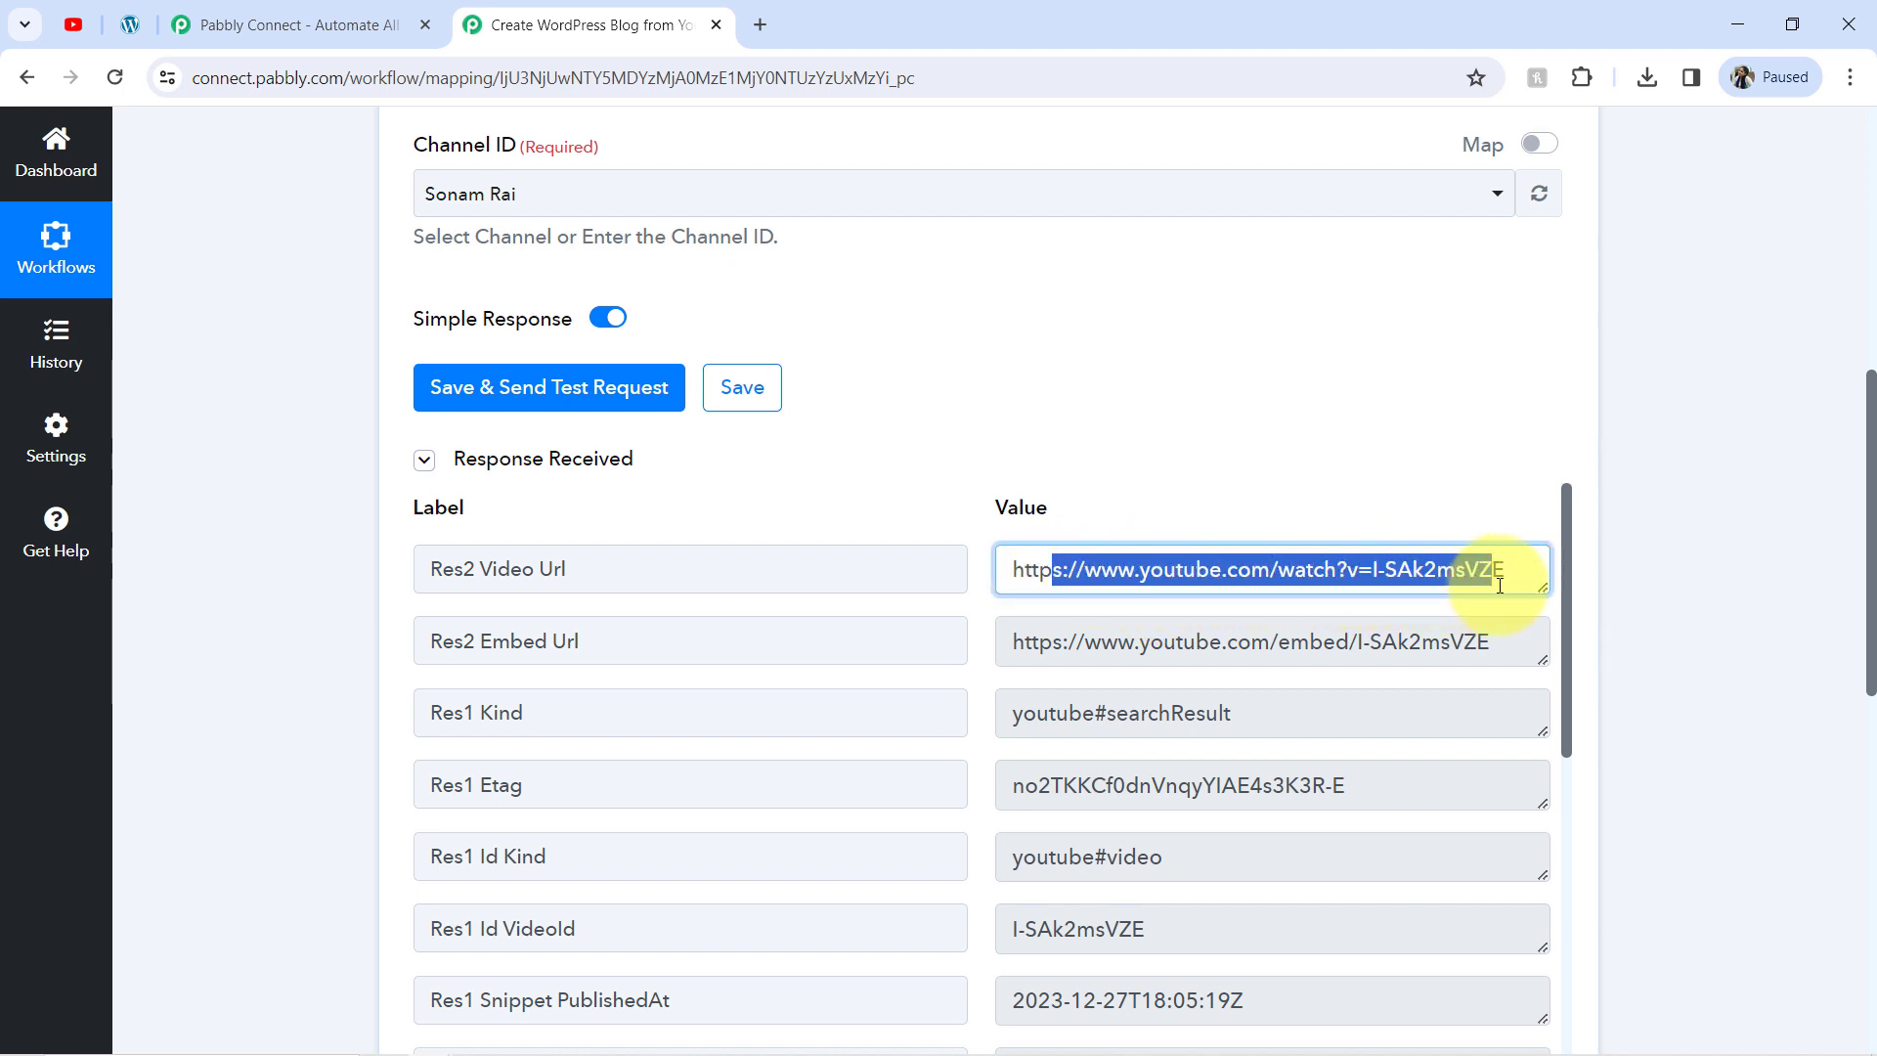
pyautogui.click(1194, 566)
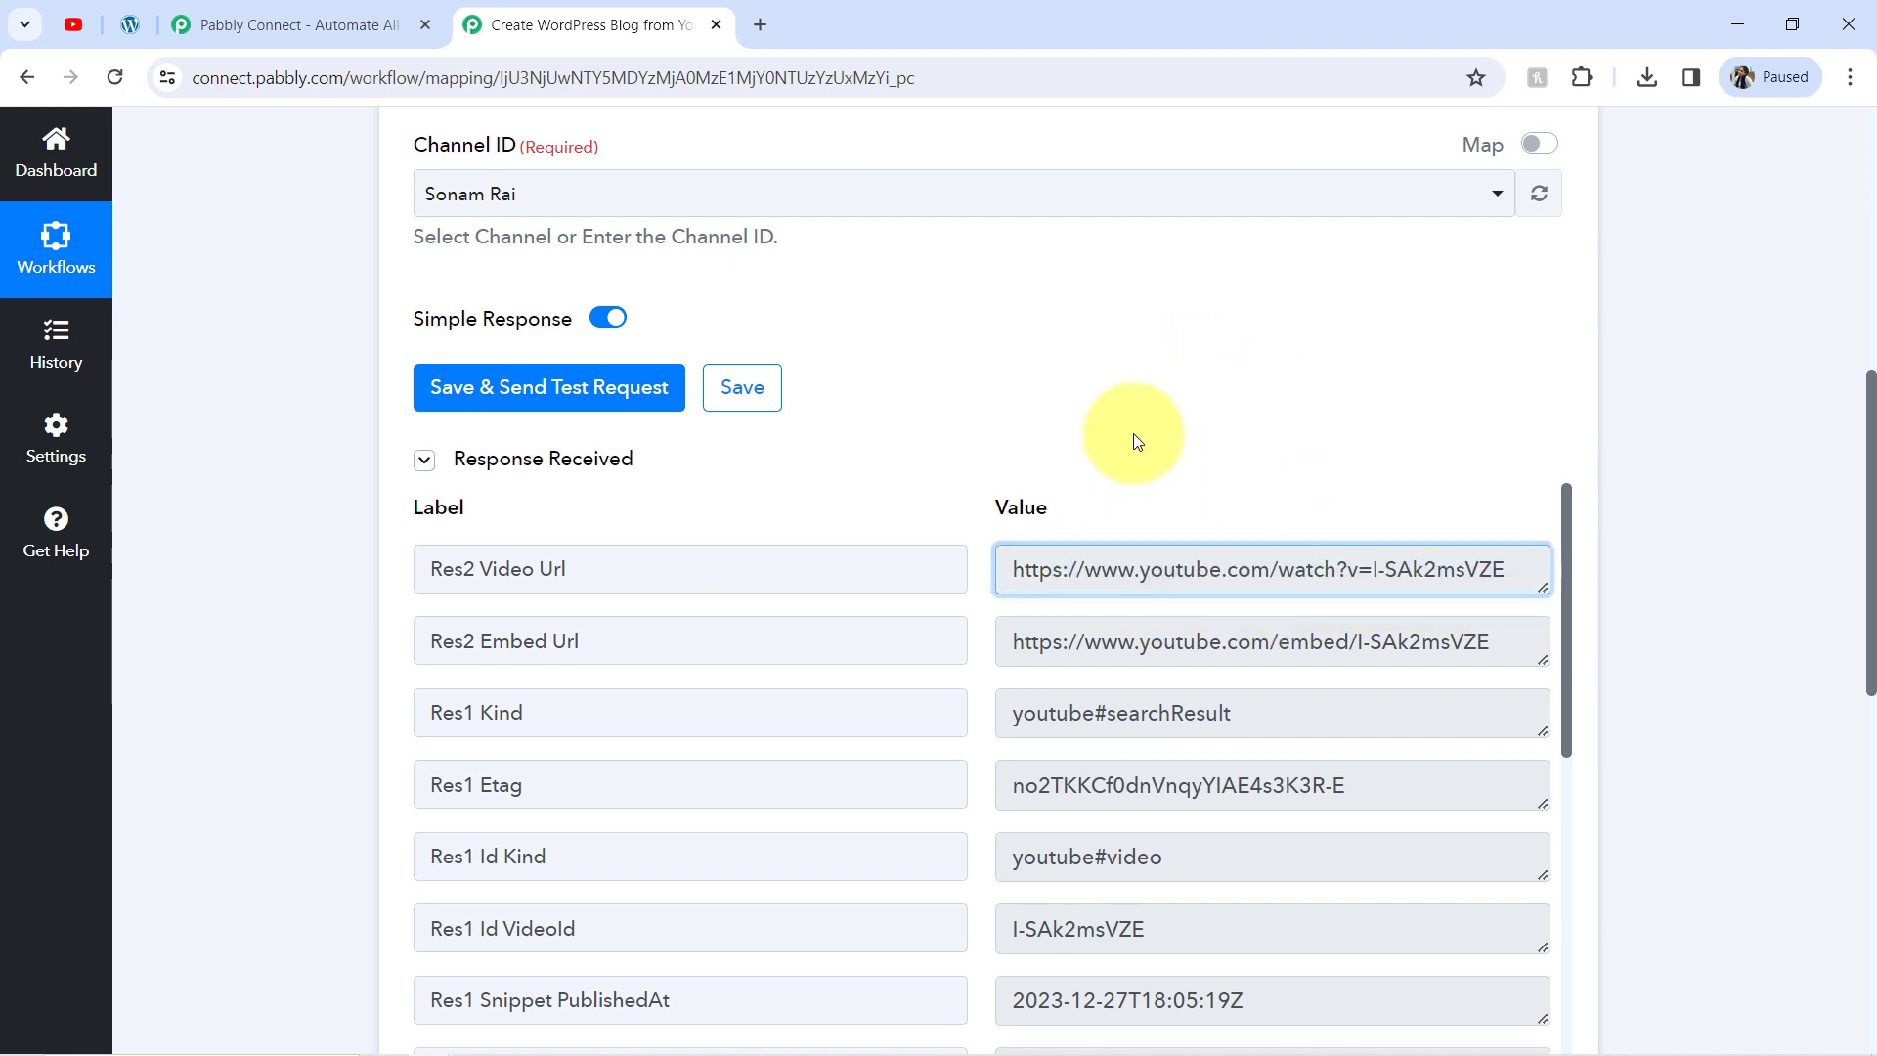
pyautogui.doubleClick(1115, 570)
pyautogui.tripleClick(1126, 565)
pyautogui.rightClick(1125, 566)
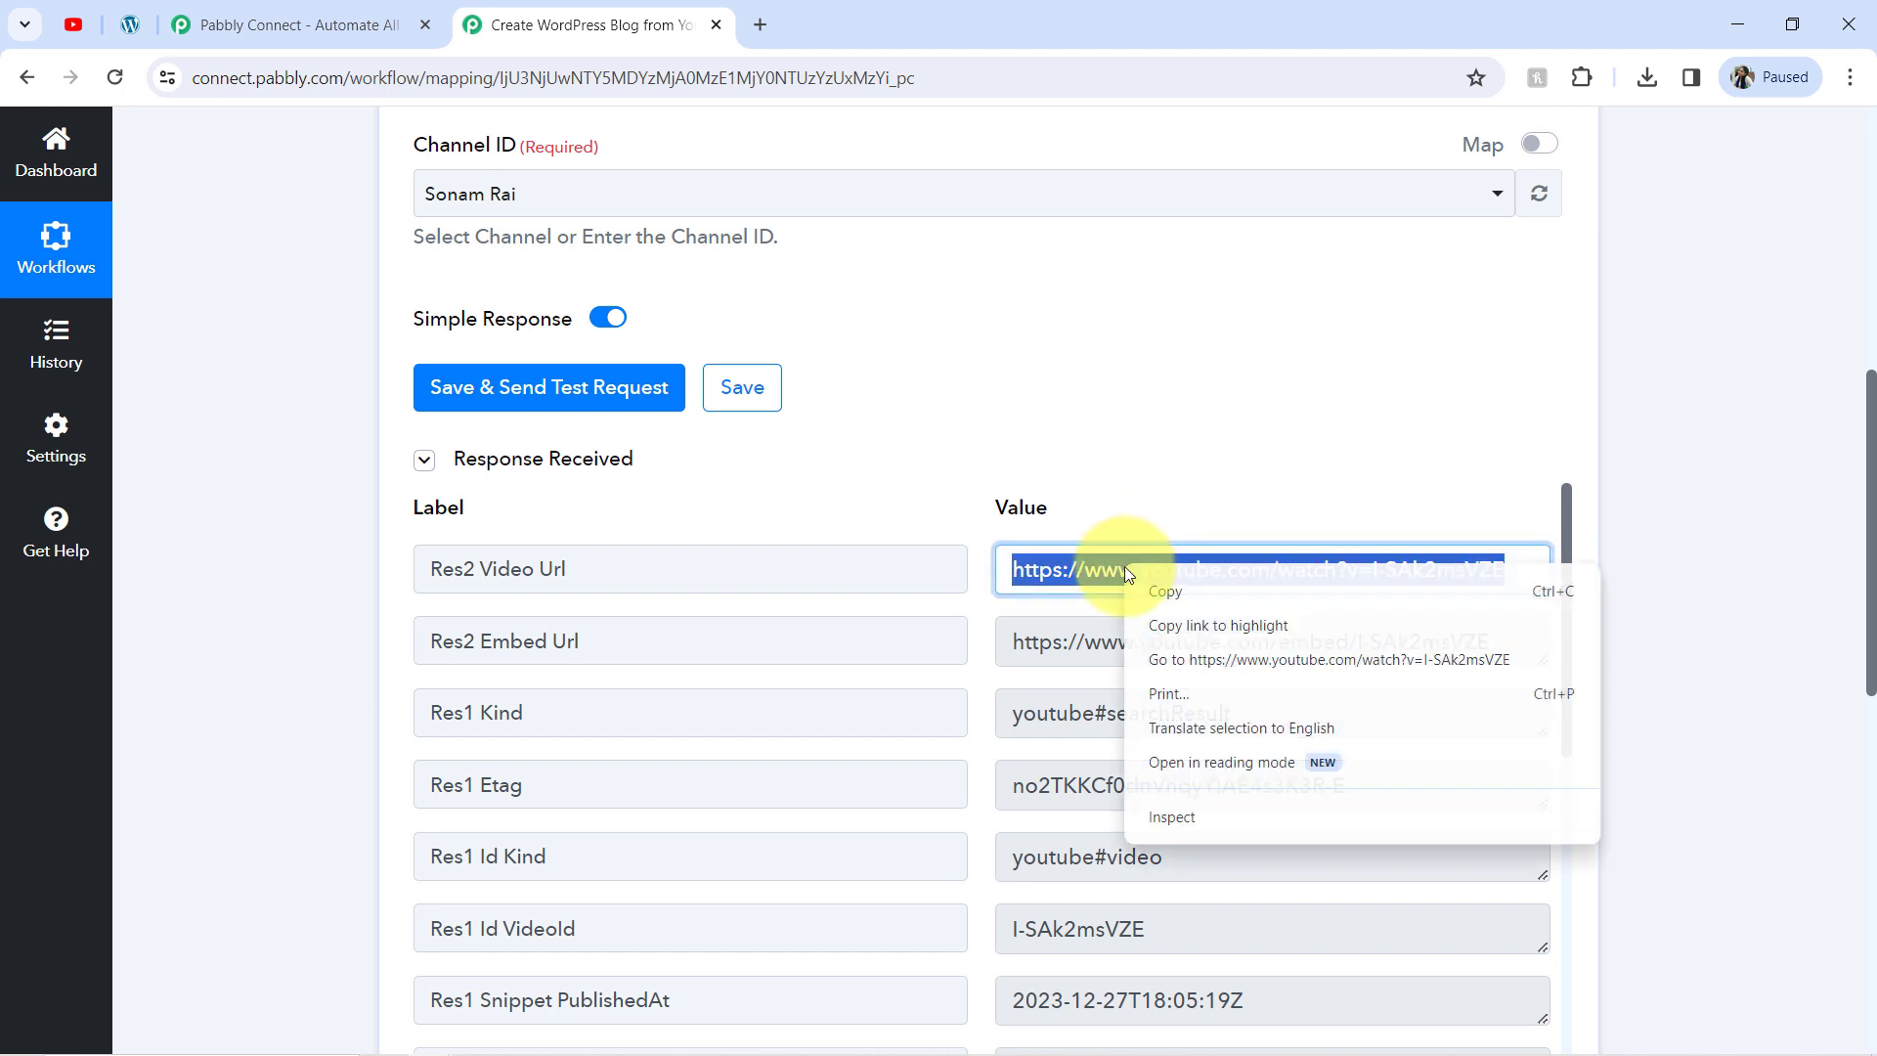
pyautogui.click(1164, 661)
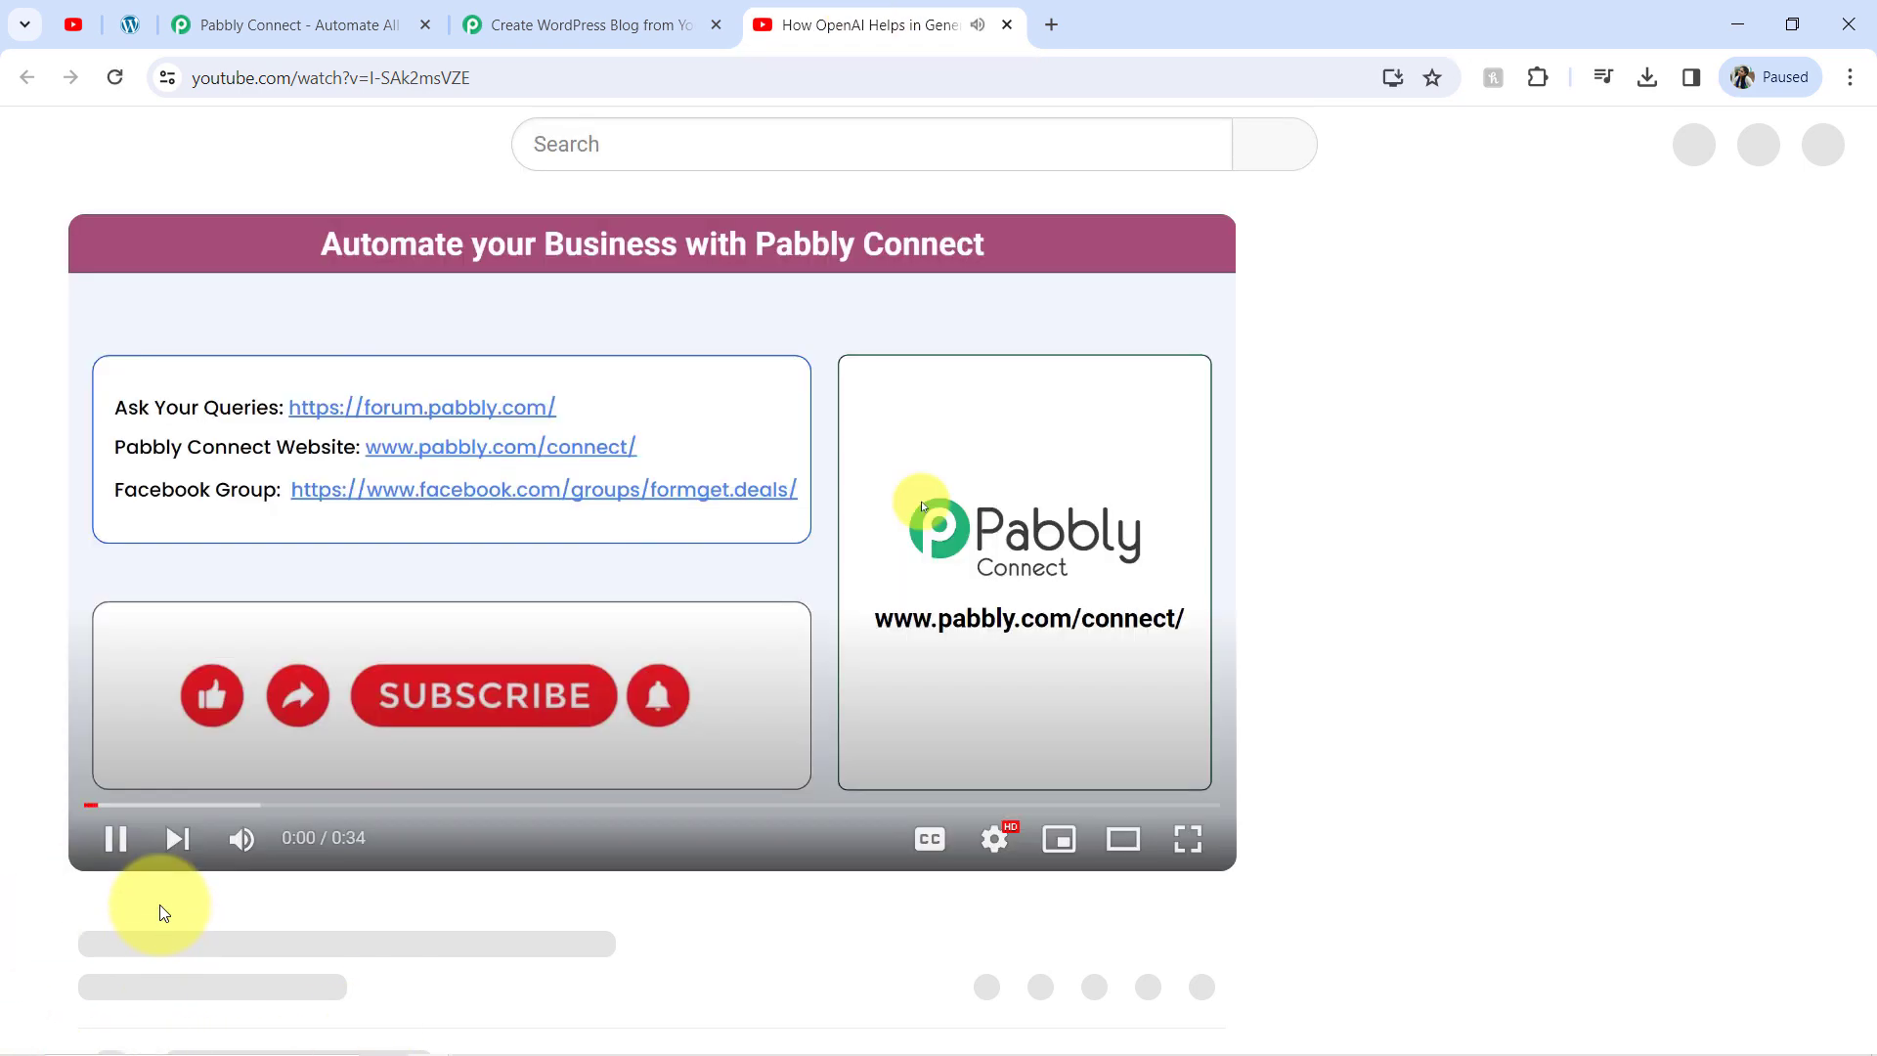
# Pause the opened video, inspect its title and expanded description, and close its page.
pyautogui.click(115, 837)
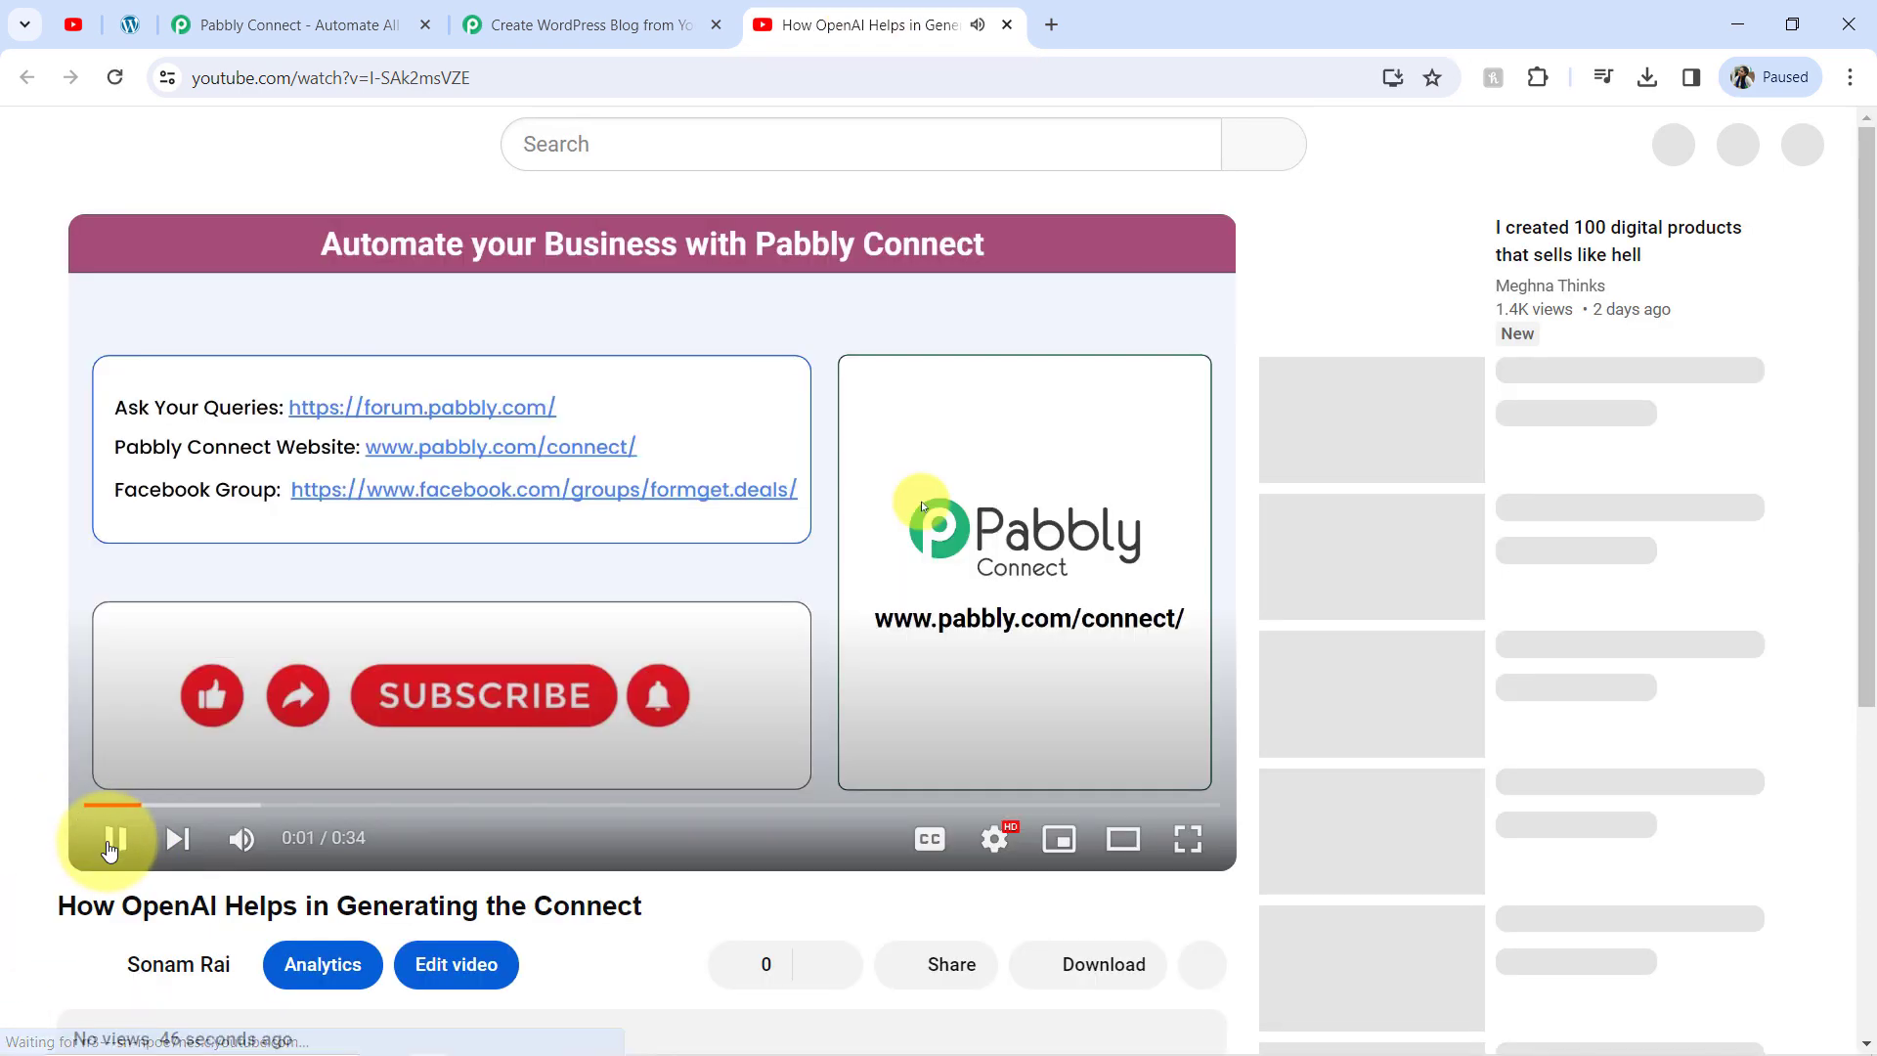
pyautogui.scroll(-3, 113, 836)
pyautogui.scroll(1, 107, 853)
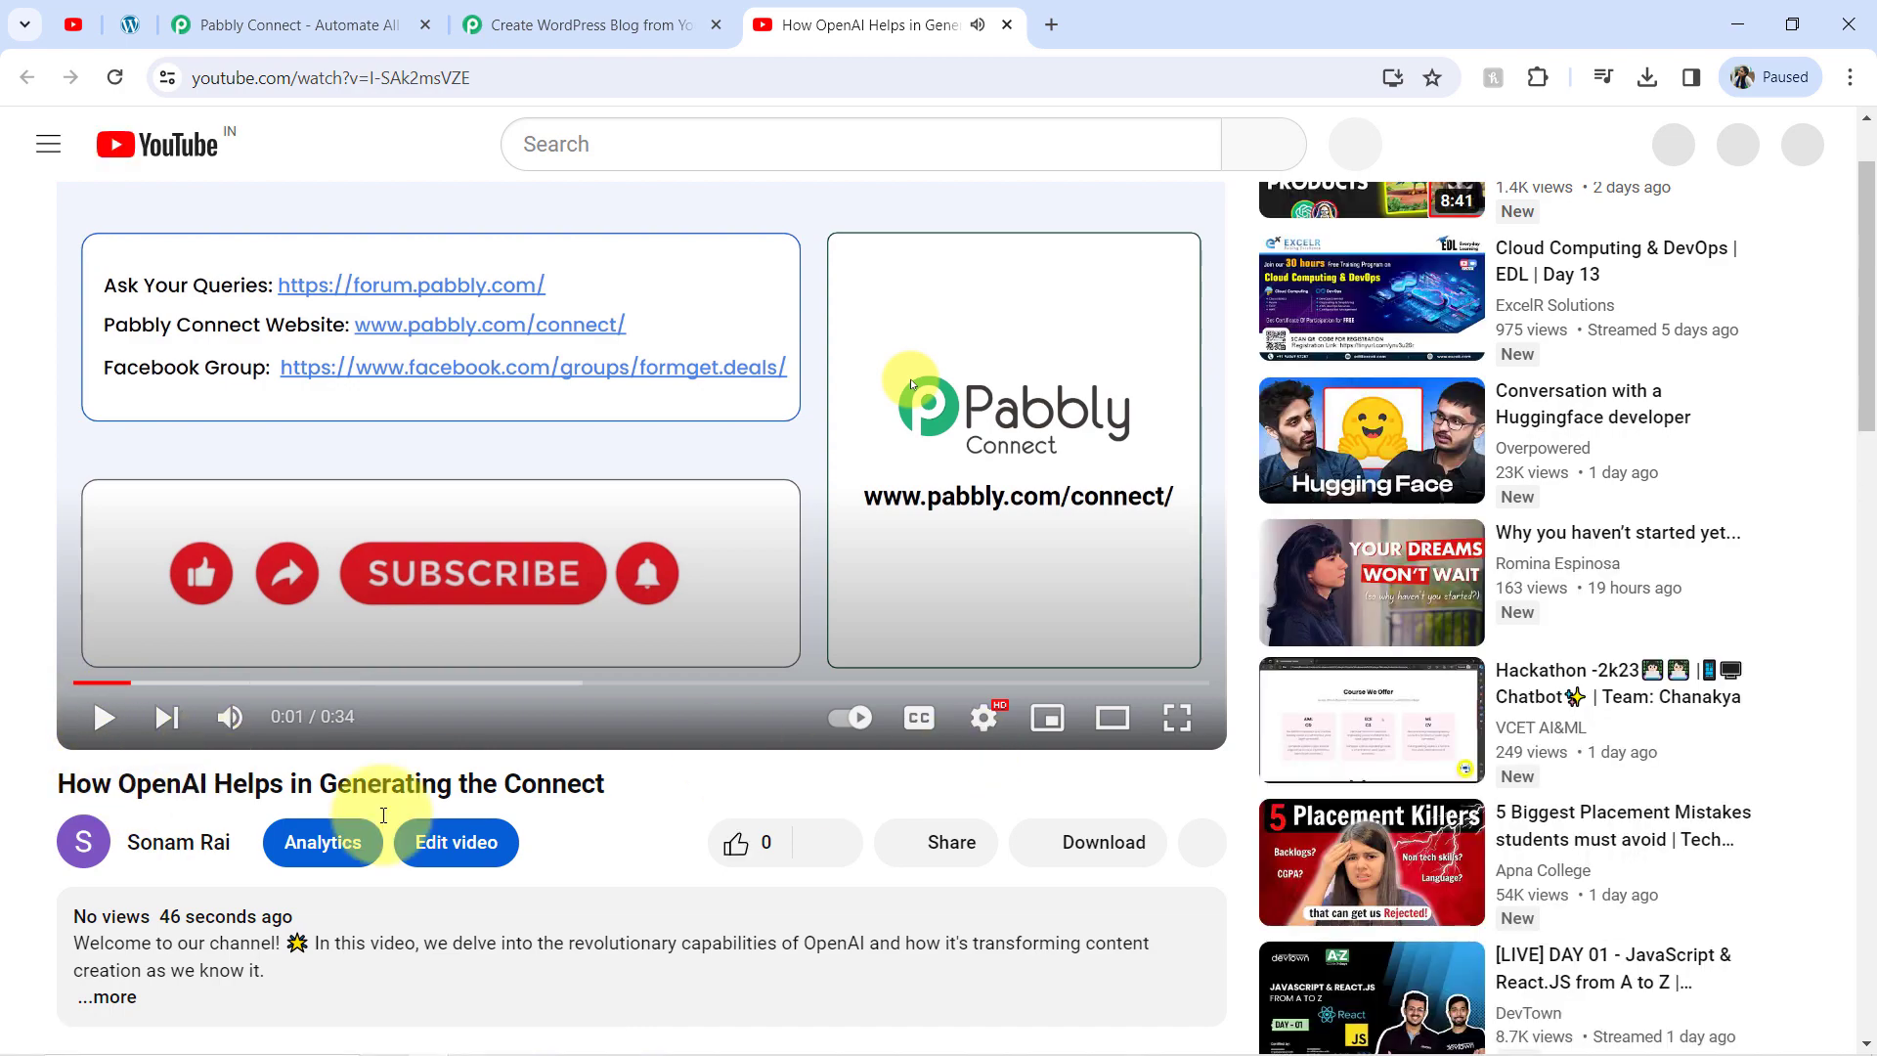
pyautogui.moveTo(1868, 367); pyautogui.dragTo(1851, 565)
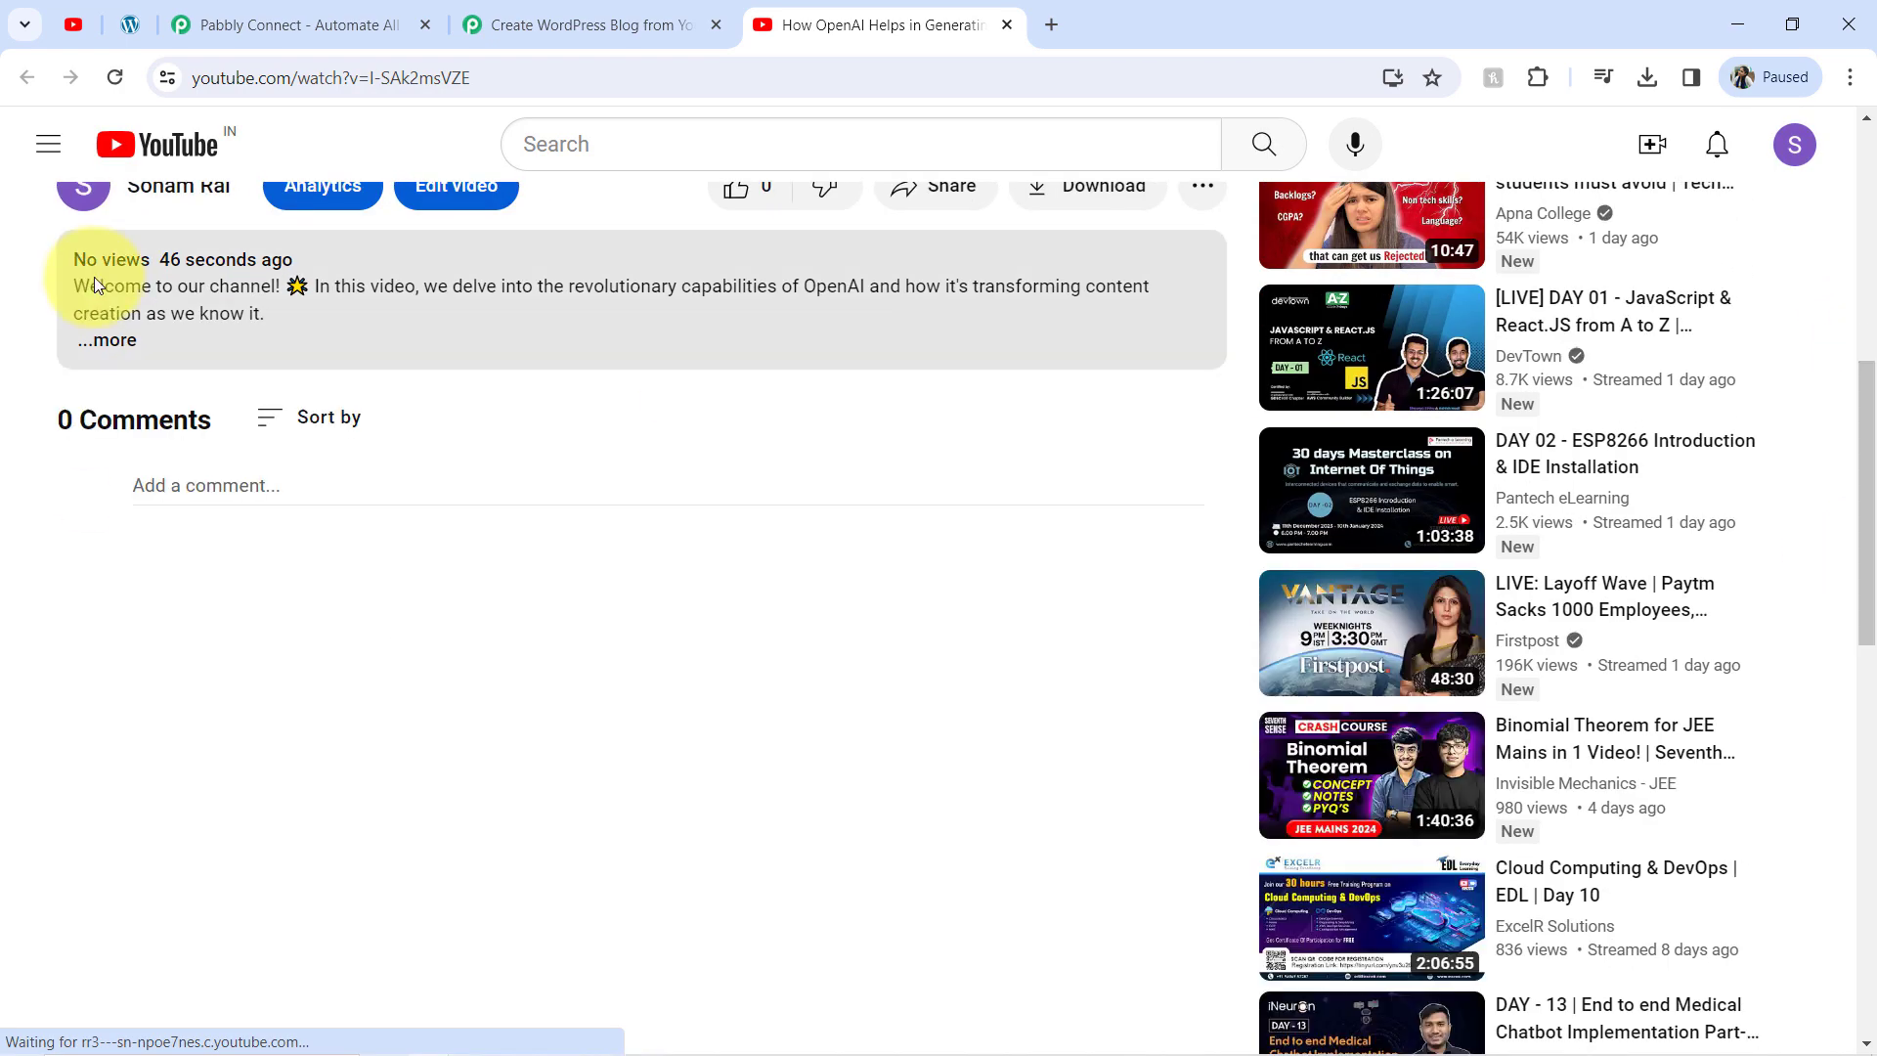
pyautogui.click(111, 349)
pyautogui.moveTo(162, 285); pyautogui.dragTo(283, 894)
pyautogui.click(1006, 24)
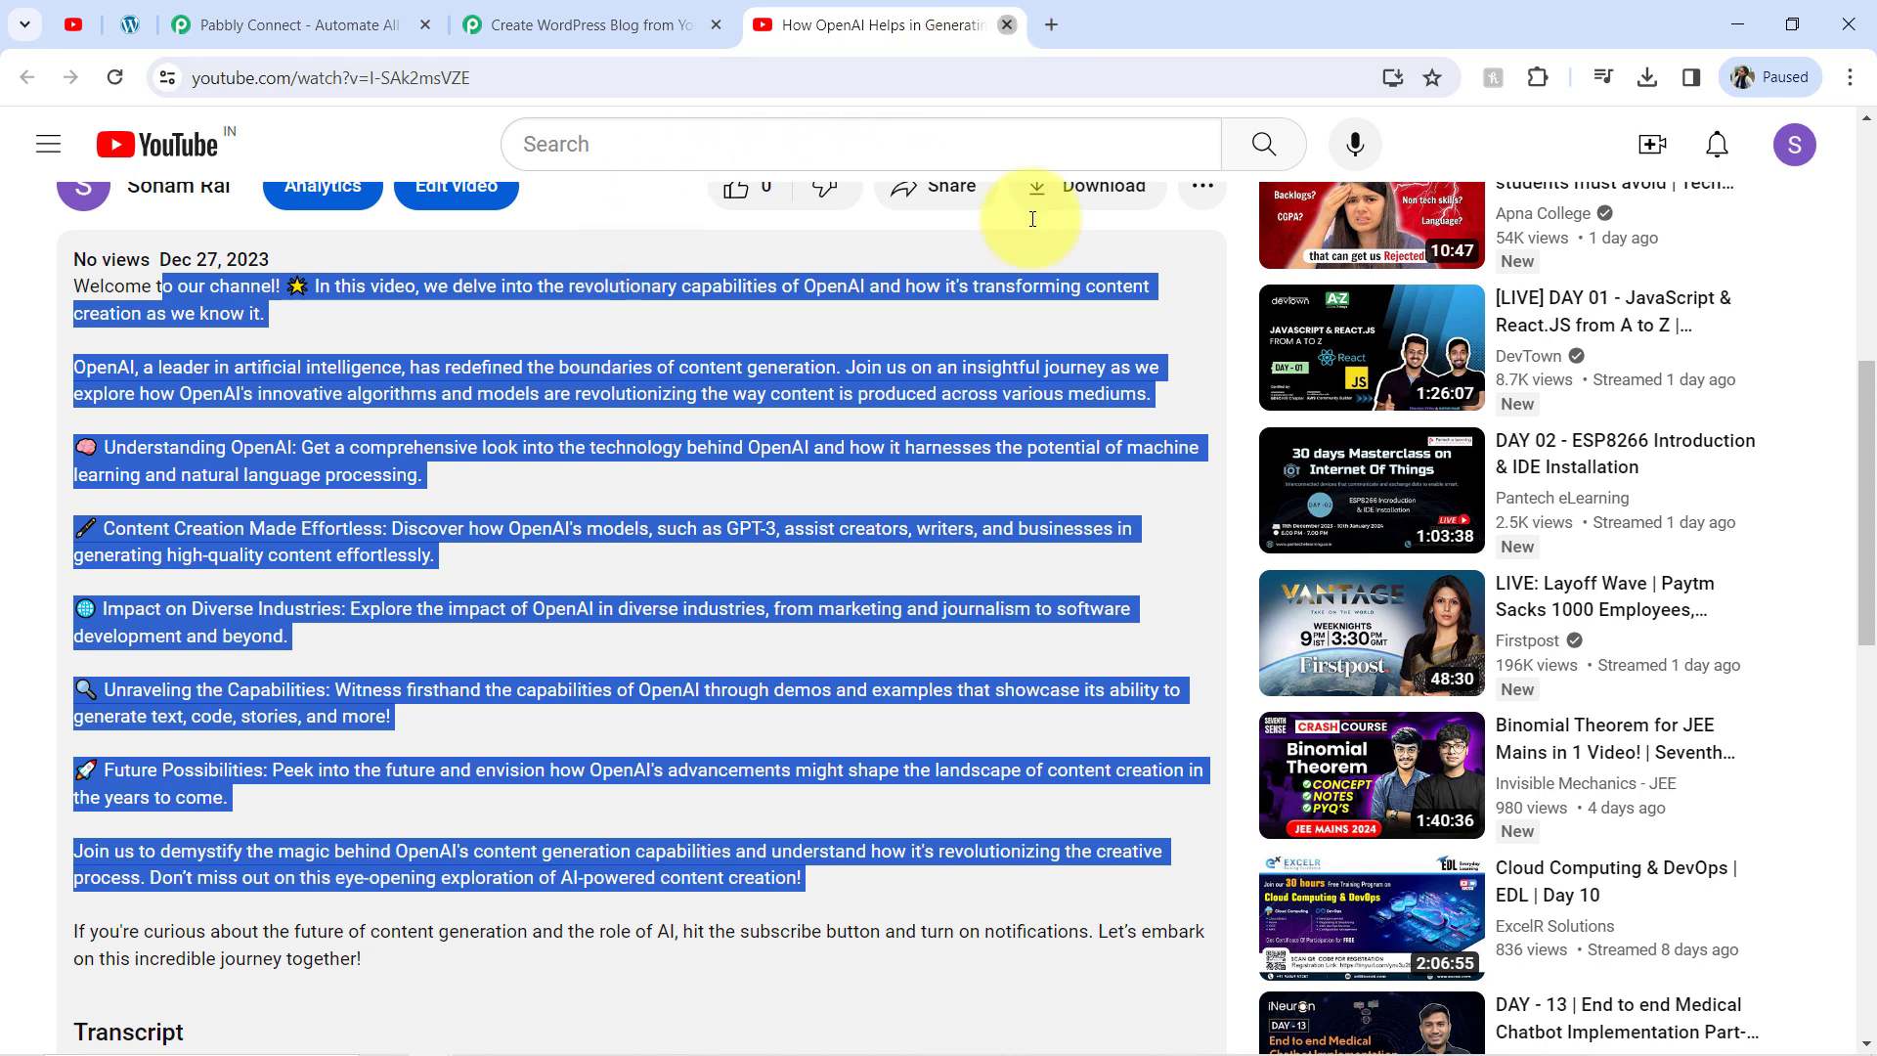
# Examine the trigger response's snippet fields, from the title and description to the default, medium and high thumbnail entries.
pyautogui.moveTo(1873, 553); pyautogui.dragTo(1873, 647)
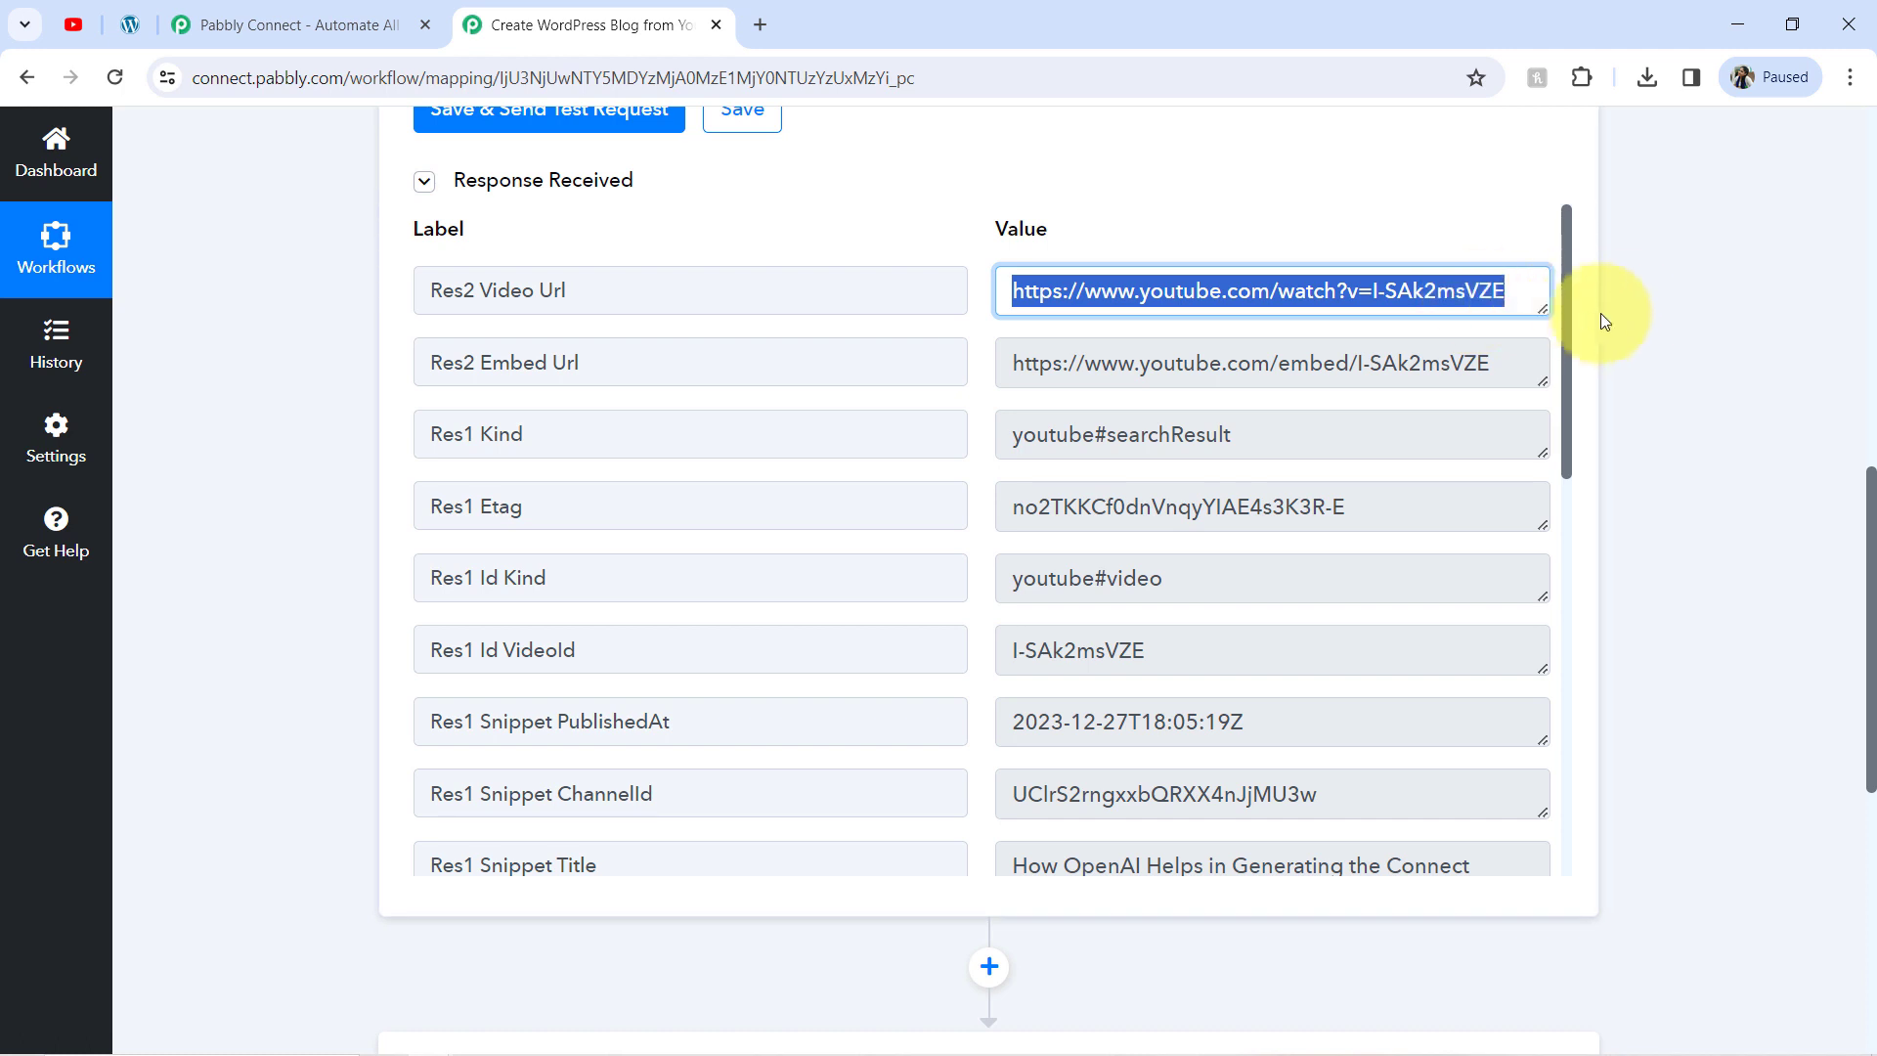
pyautogui.moveTo(1568, 315); pyautogui.dragTo(1562, 354)
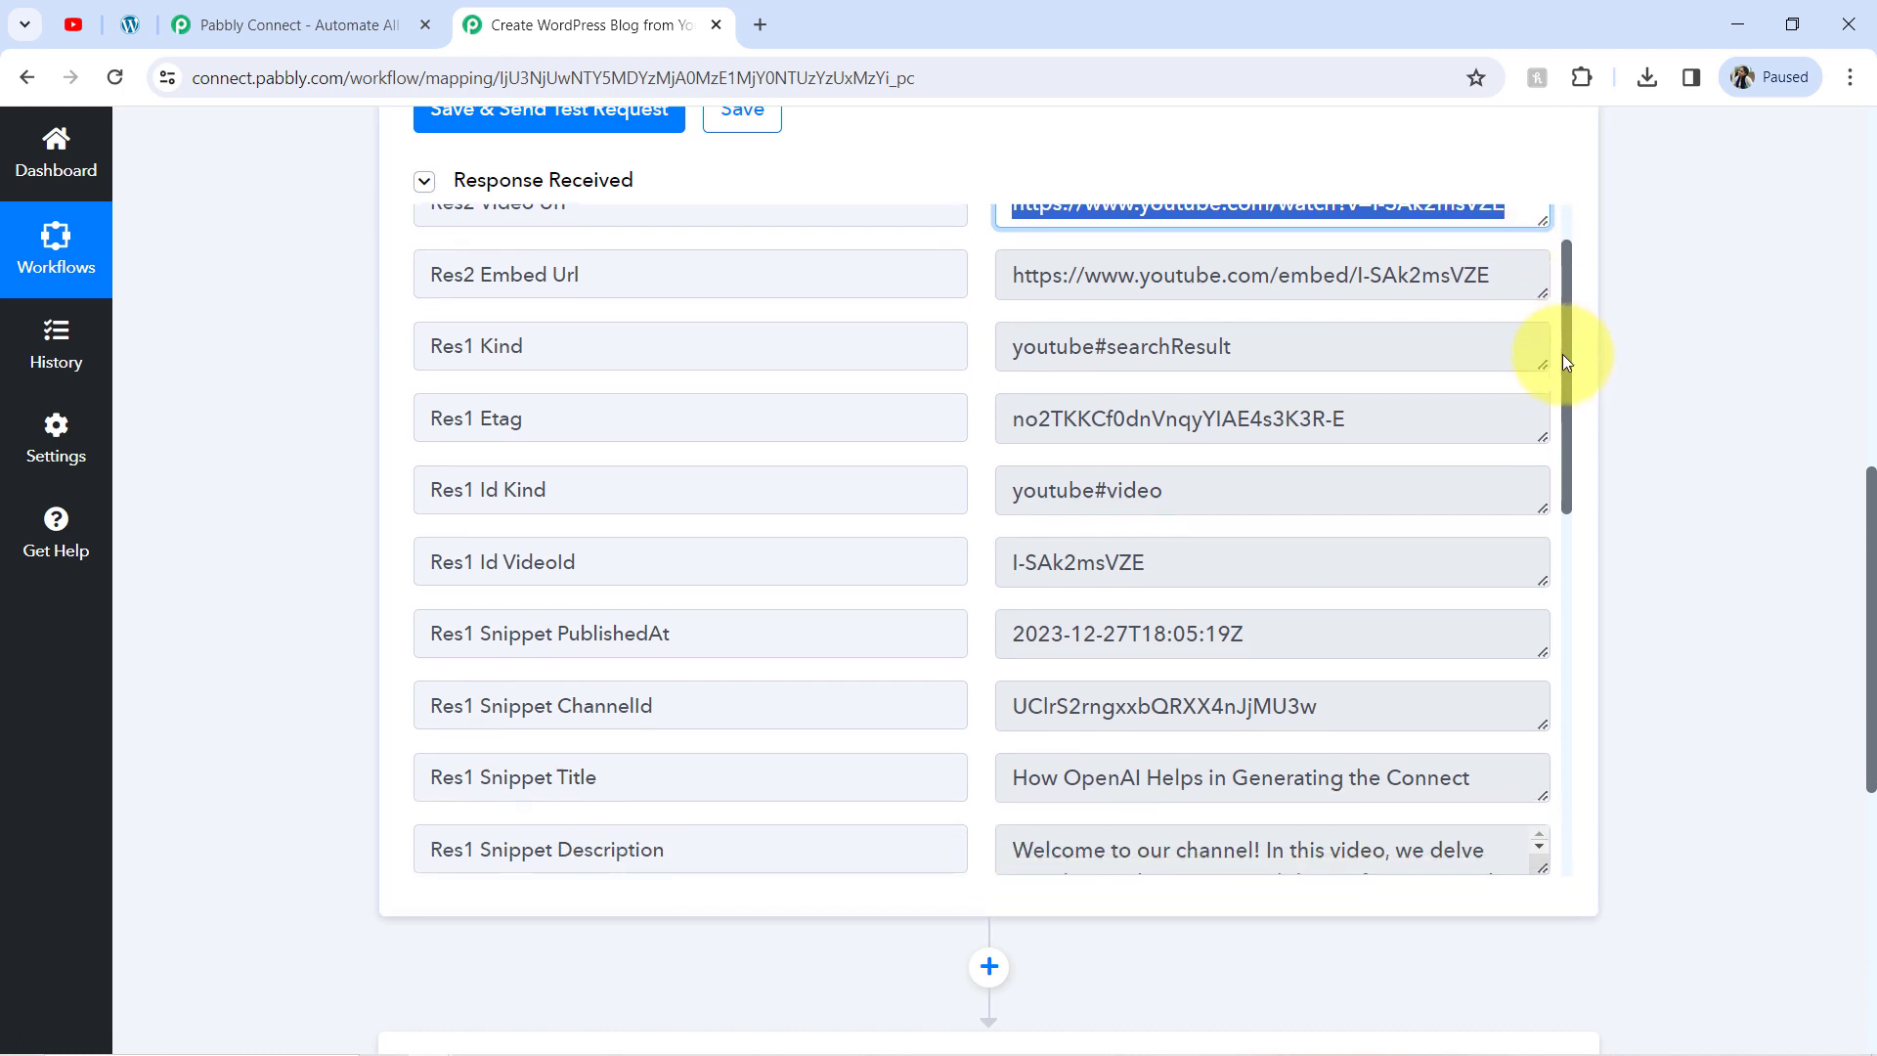
pyautogui.click(465, 408)
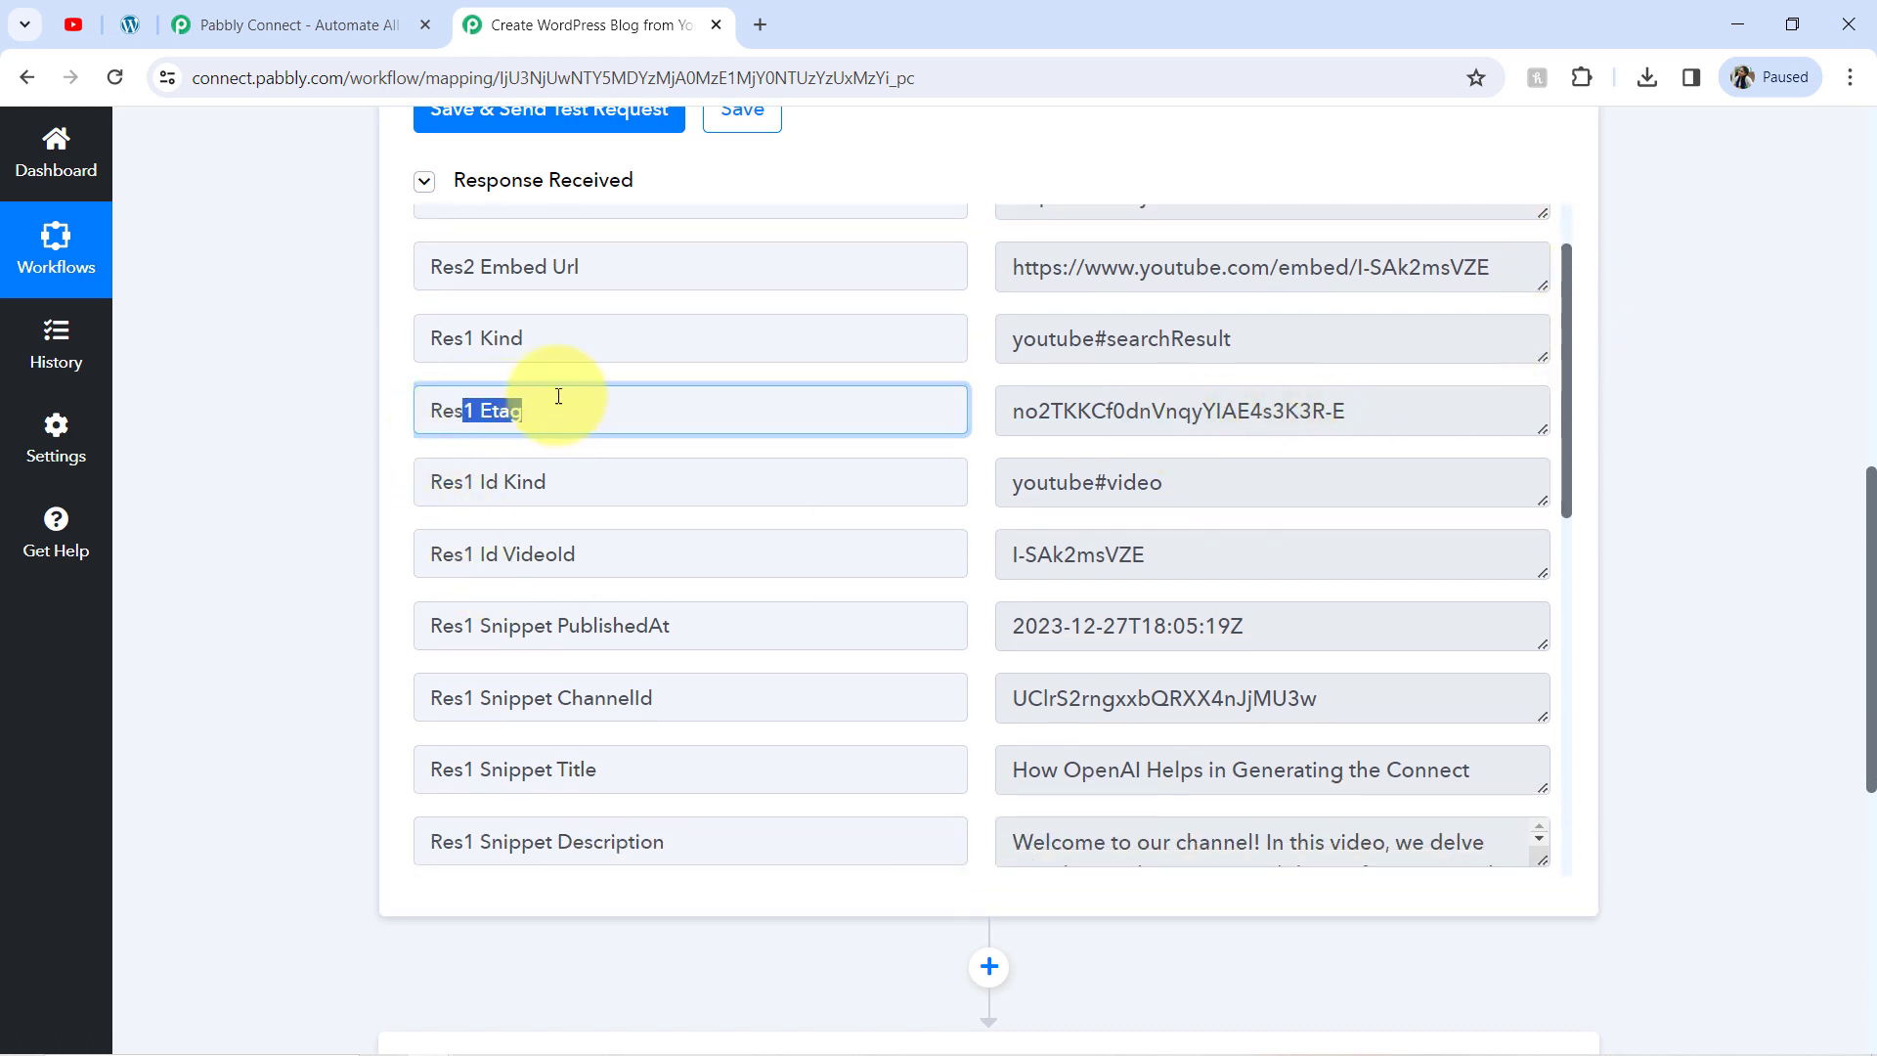
pyautogui.moveTo(1563, 320); pyautogui.dragTo(1565, 637)
pyautogui.moveTo(512, 602); pyautogui.dragTo(651, 610)
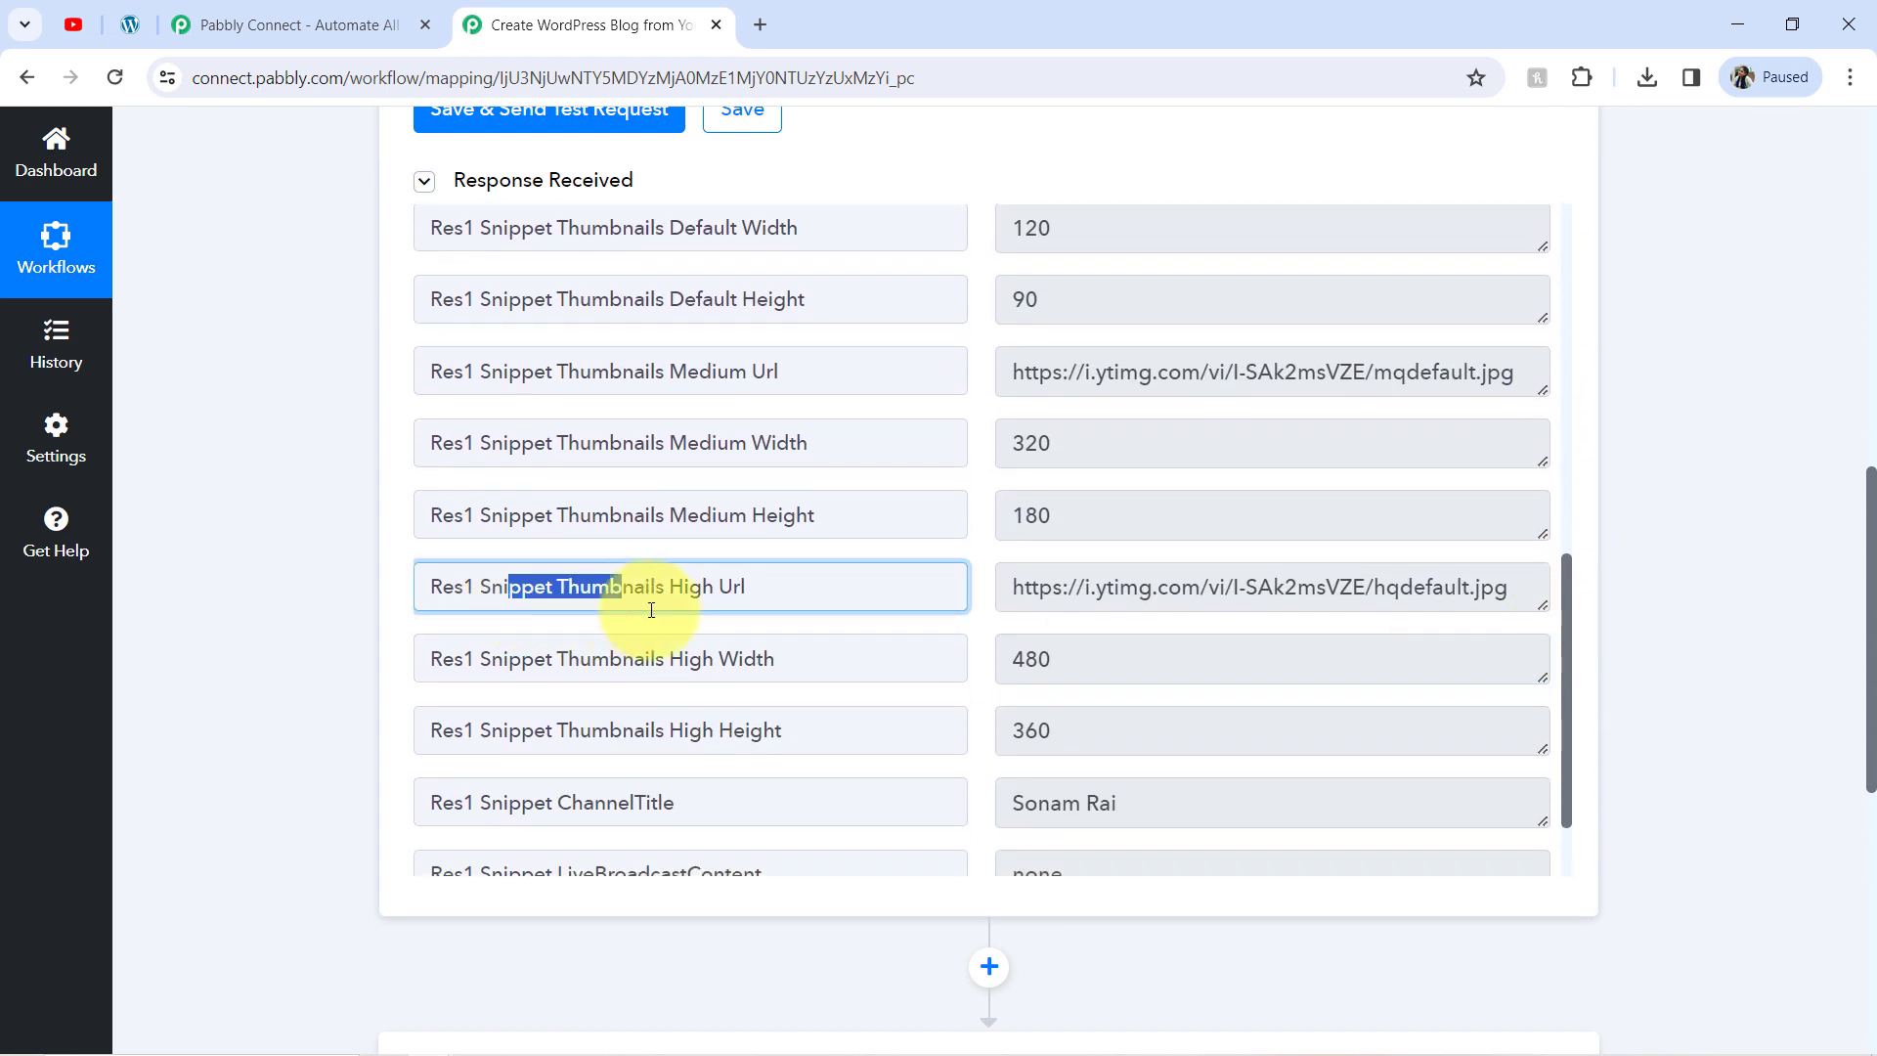
pyautogui.click(586, 365)
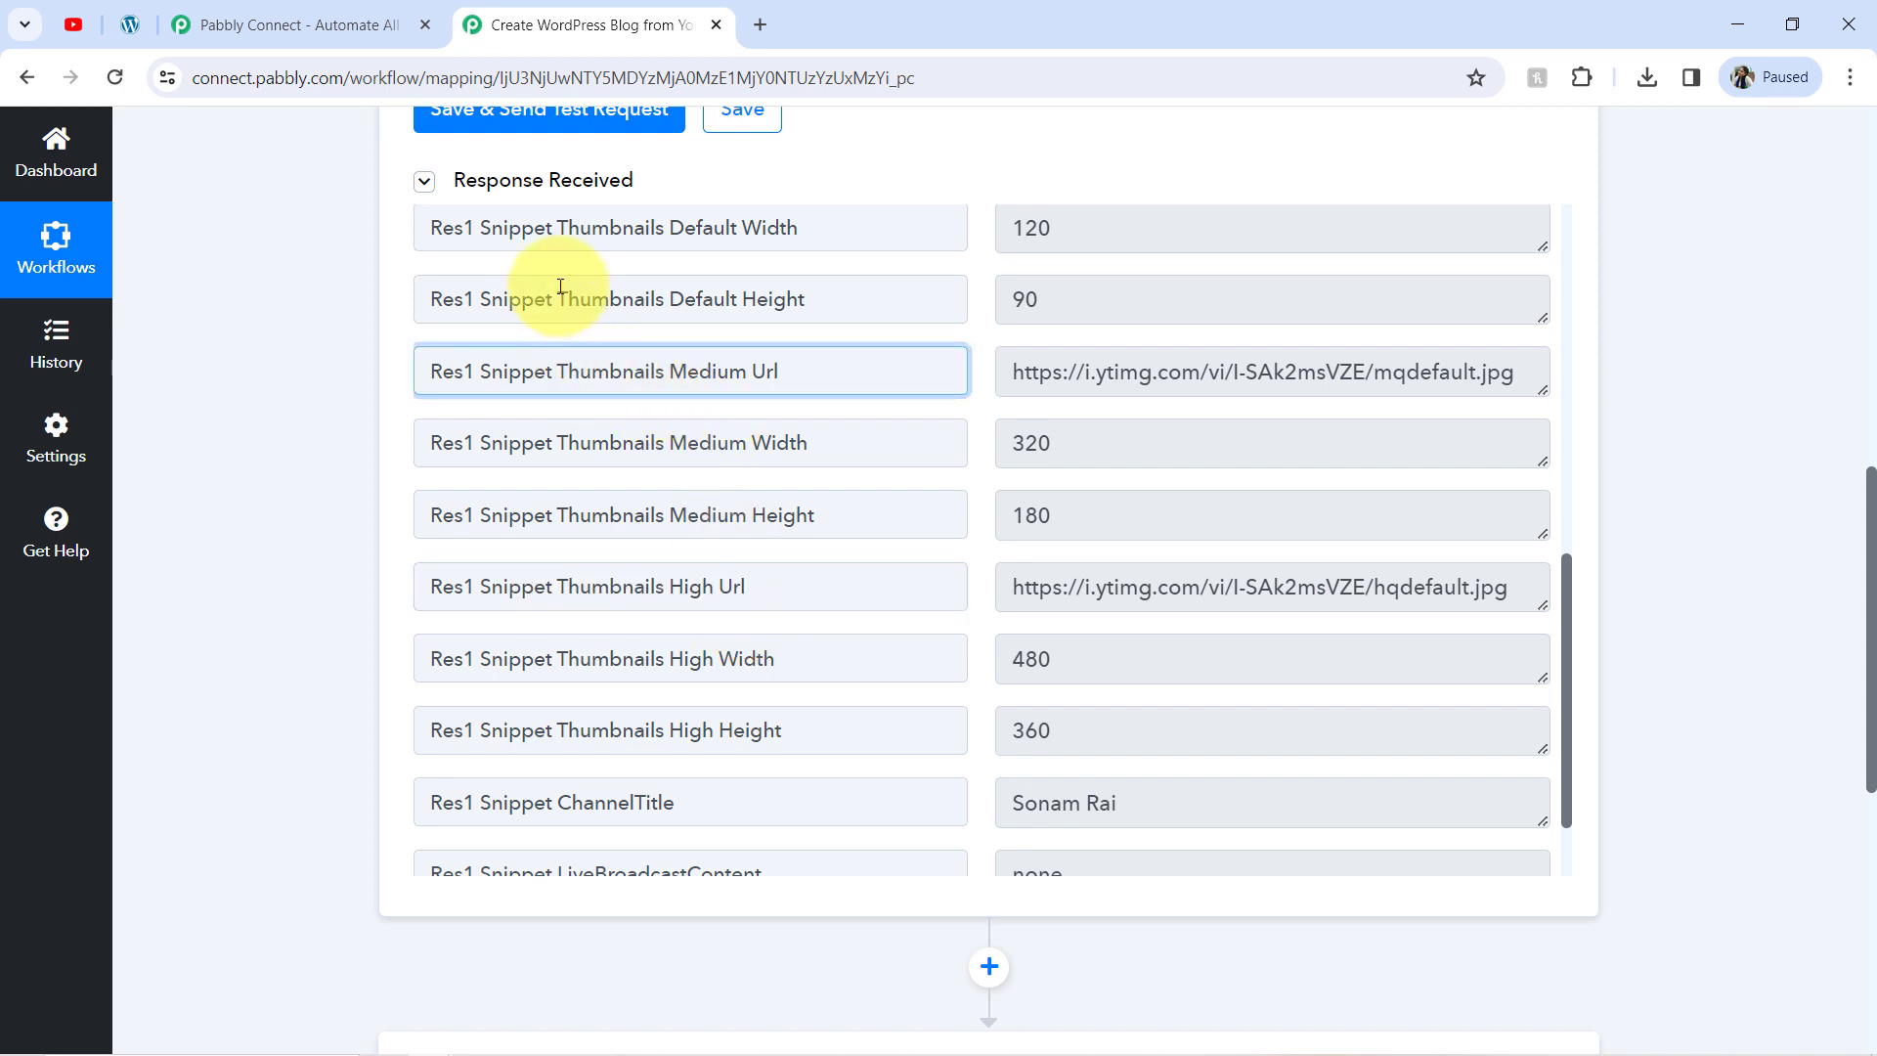
pyautogui.click(603, 248)
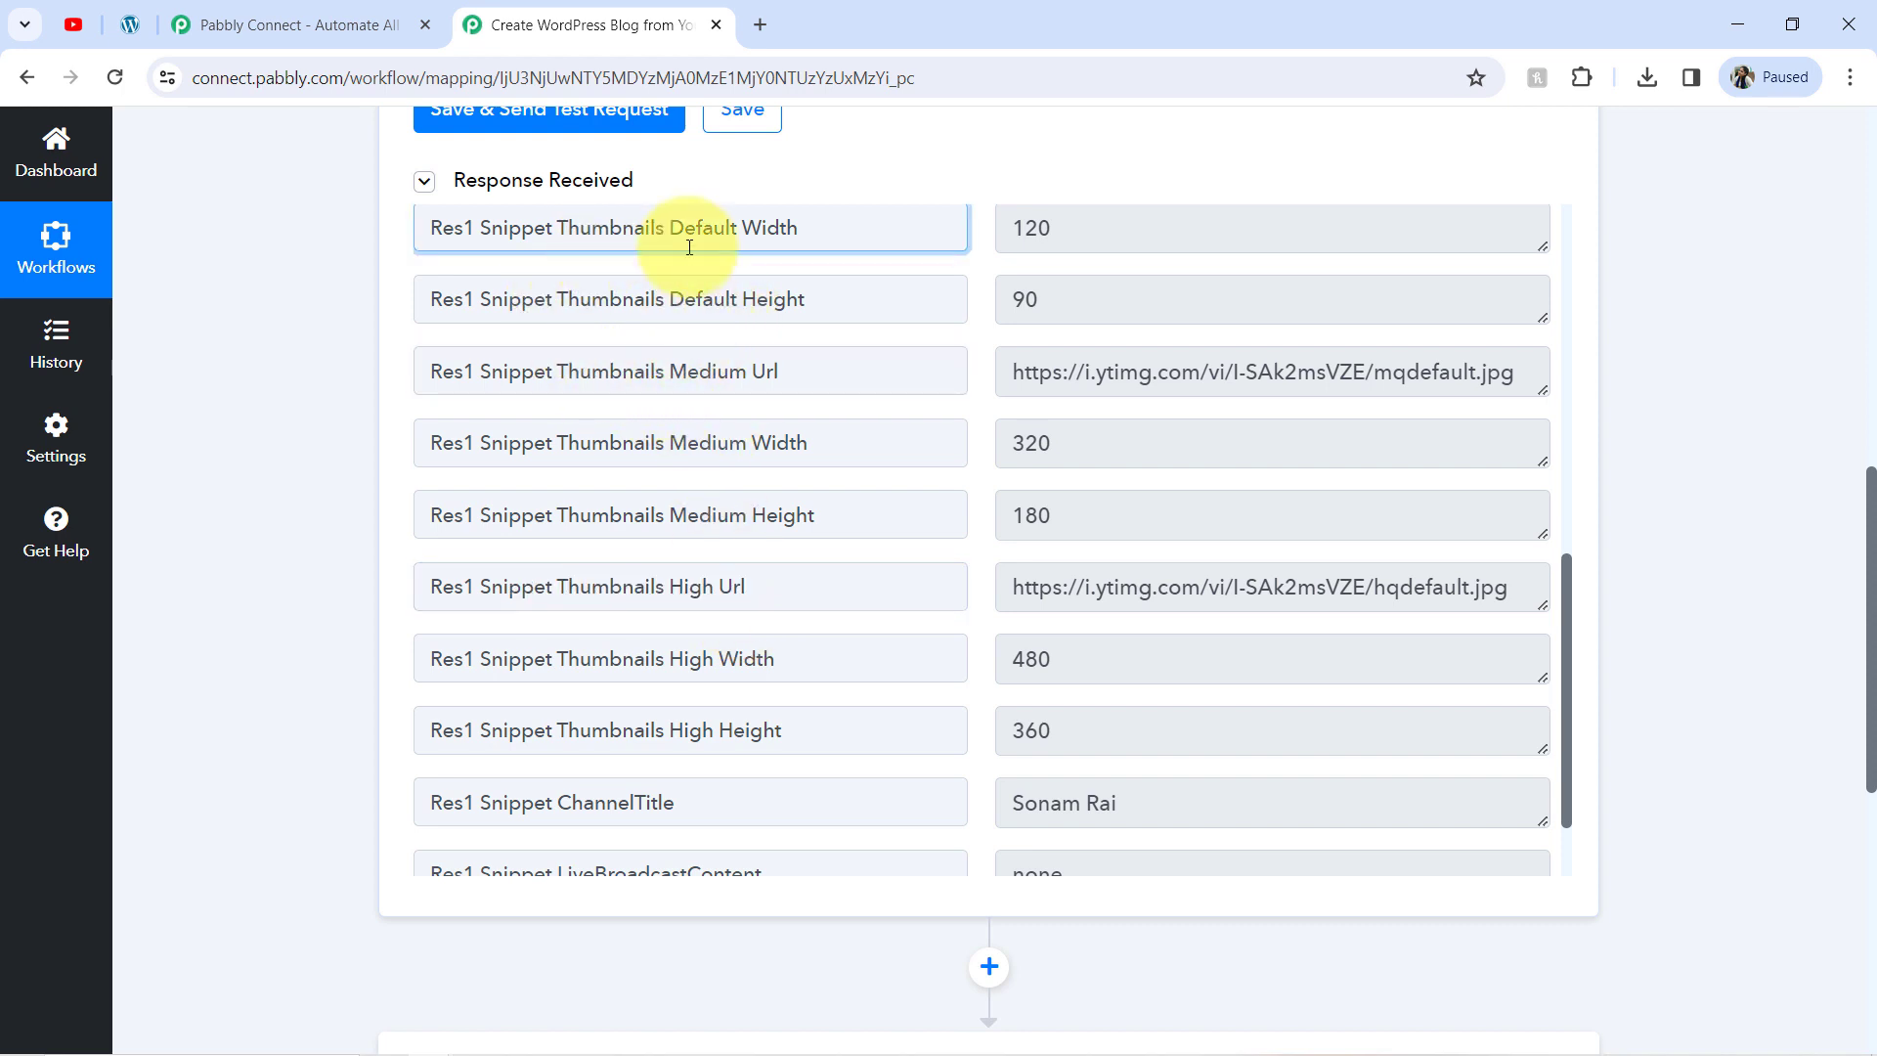
pyautogui.moveTo(681, 379); pyautogui.dragTo(727, 379)
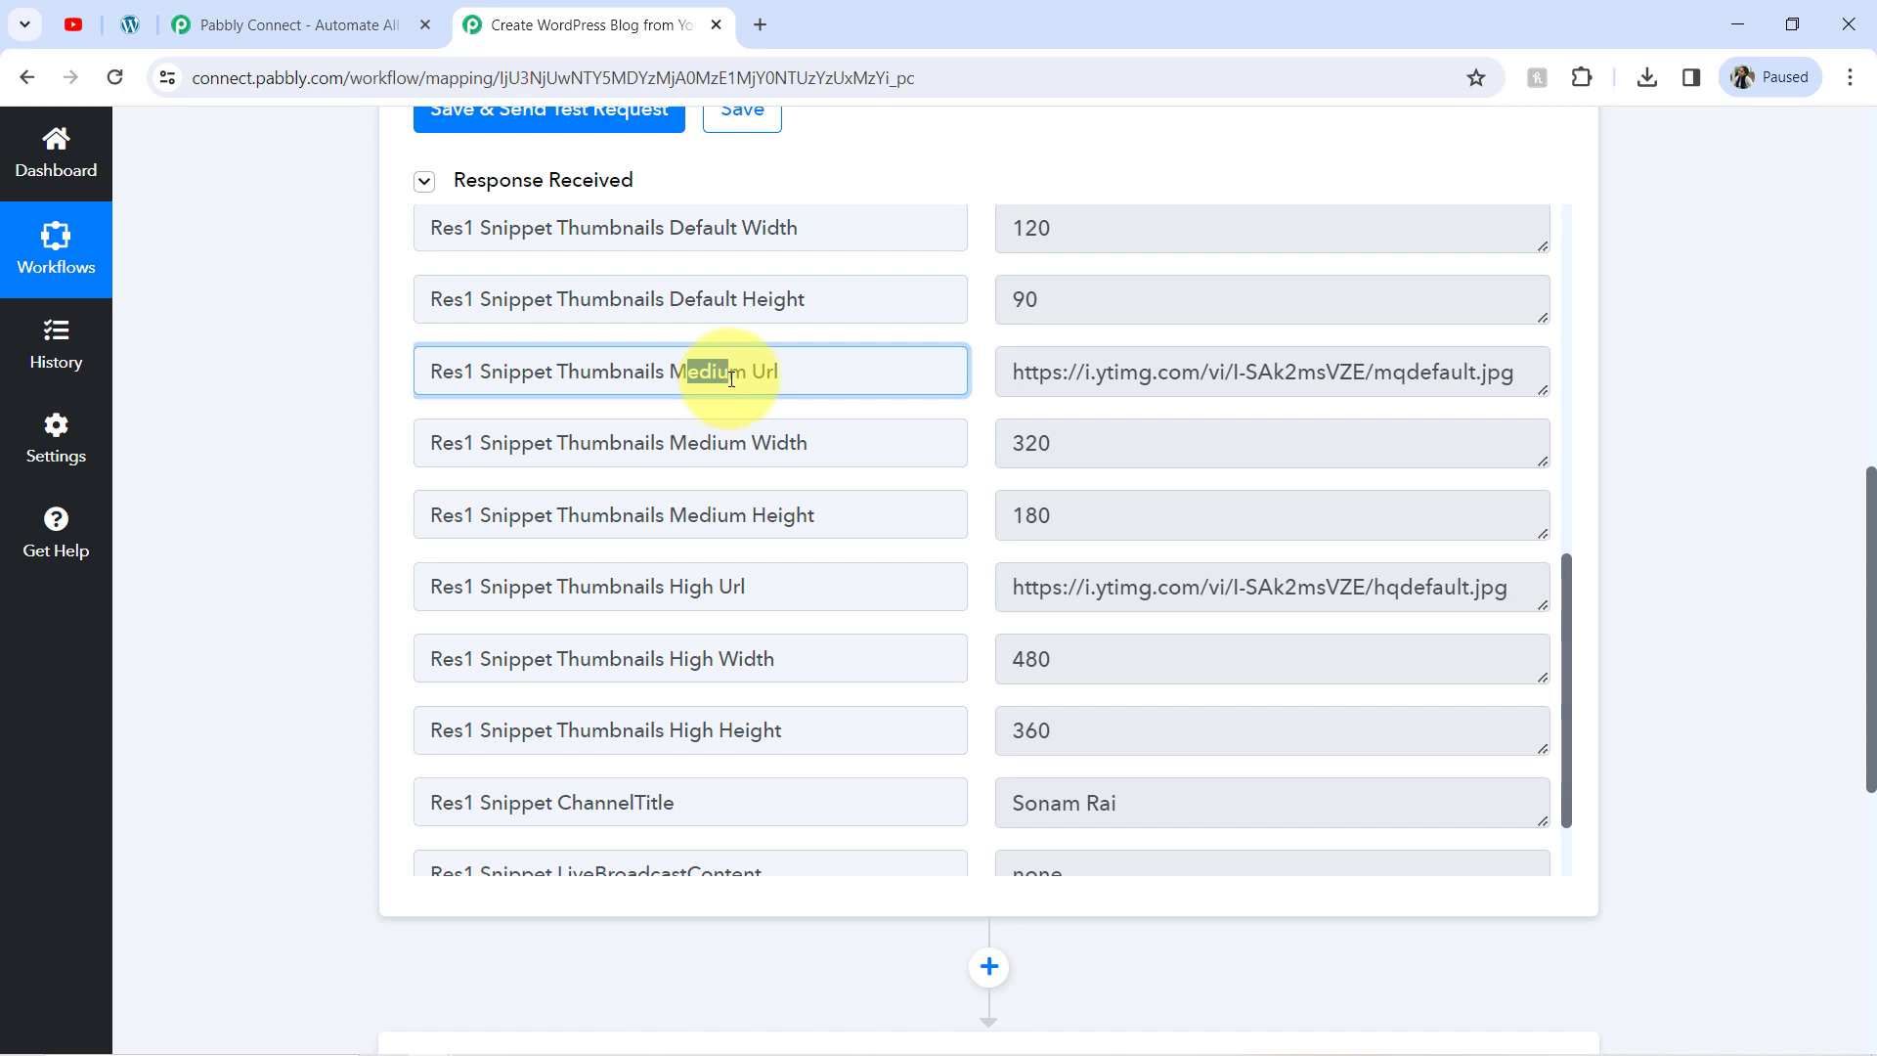
pyautogui.moveTo(674, 584); pyautogui.dragTo(705, 594)
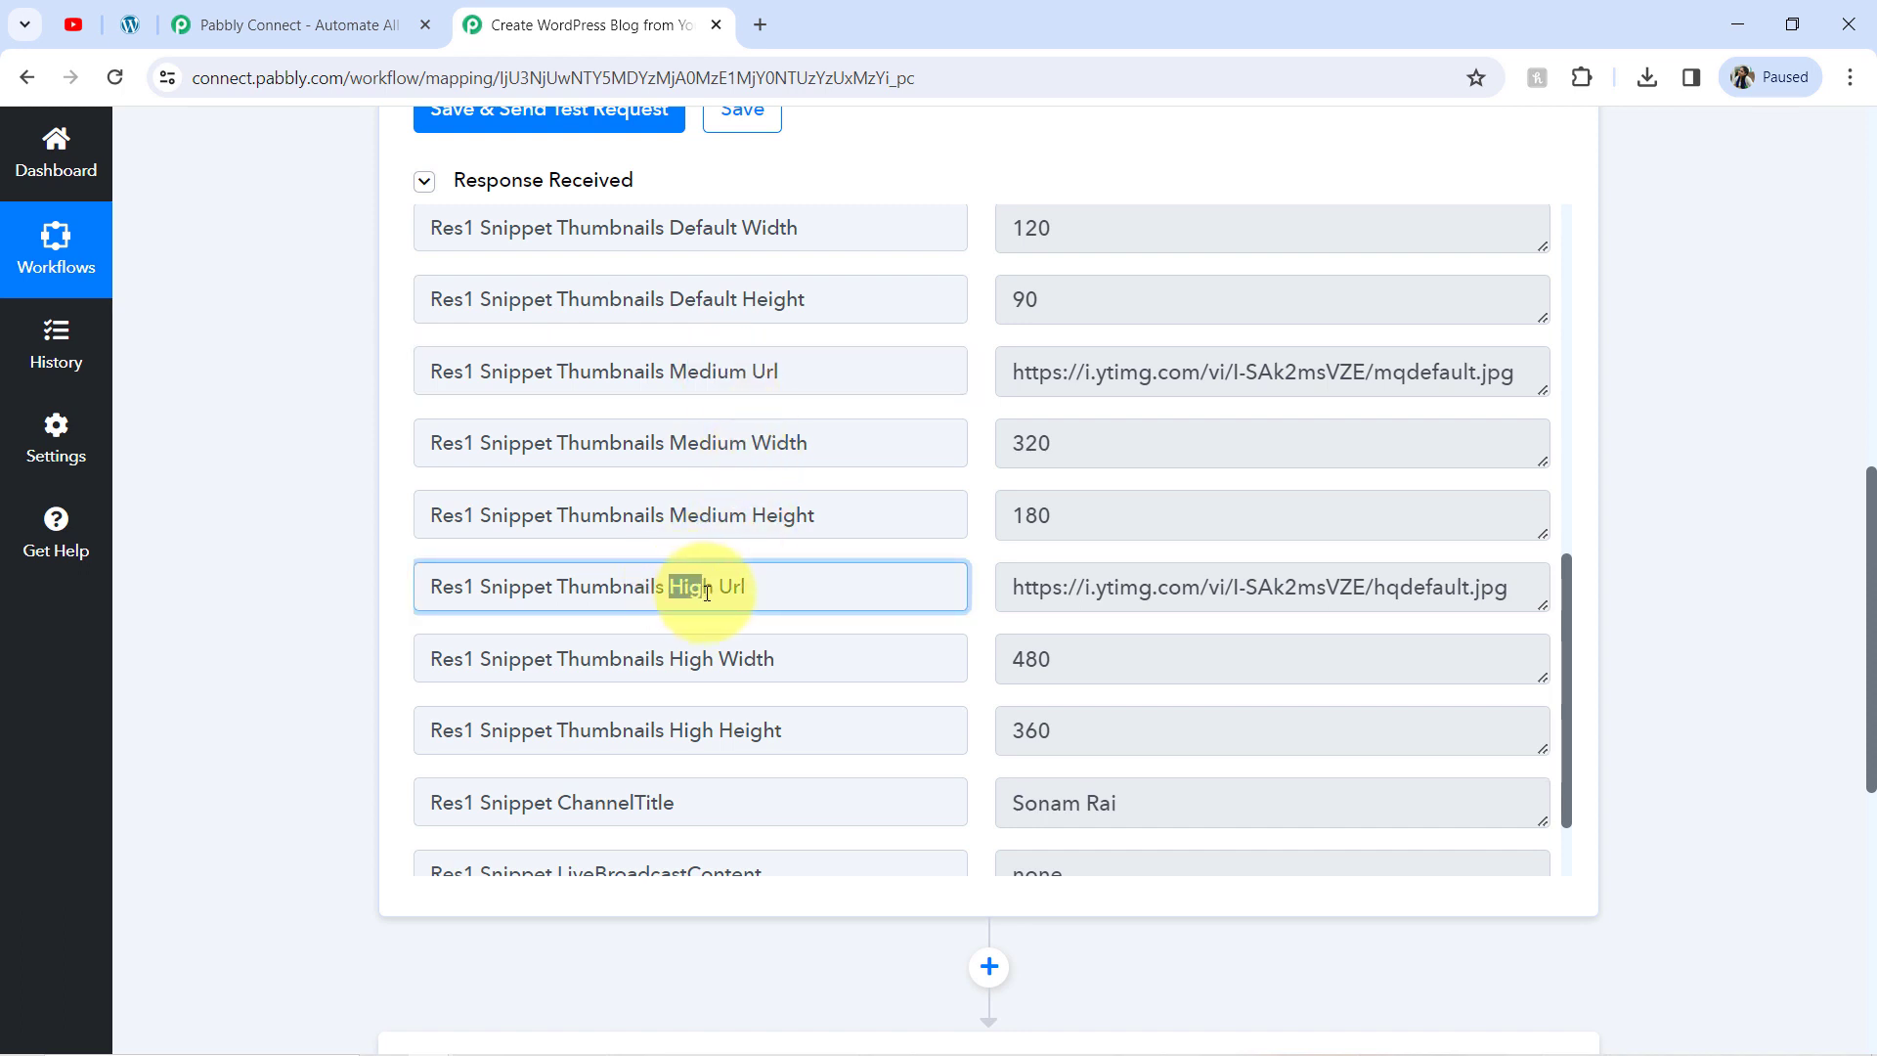
# Open the image link from the Res1 Snippet Thumbnails High Url field in a new browser tab.
pyautogui.click(1146, 584)
pyautogui.hotkey('ctrl', 'a')
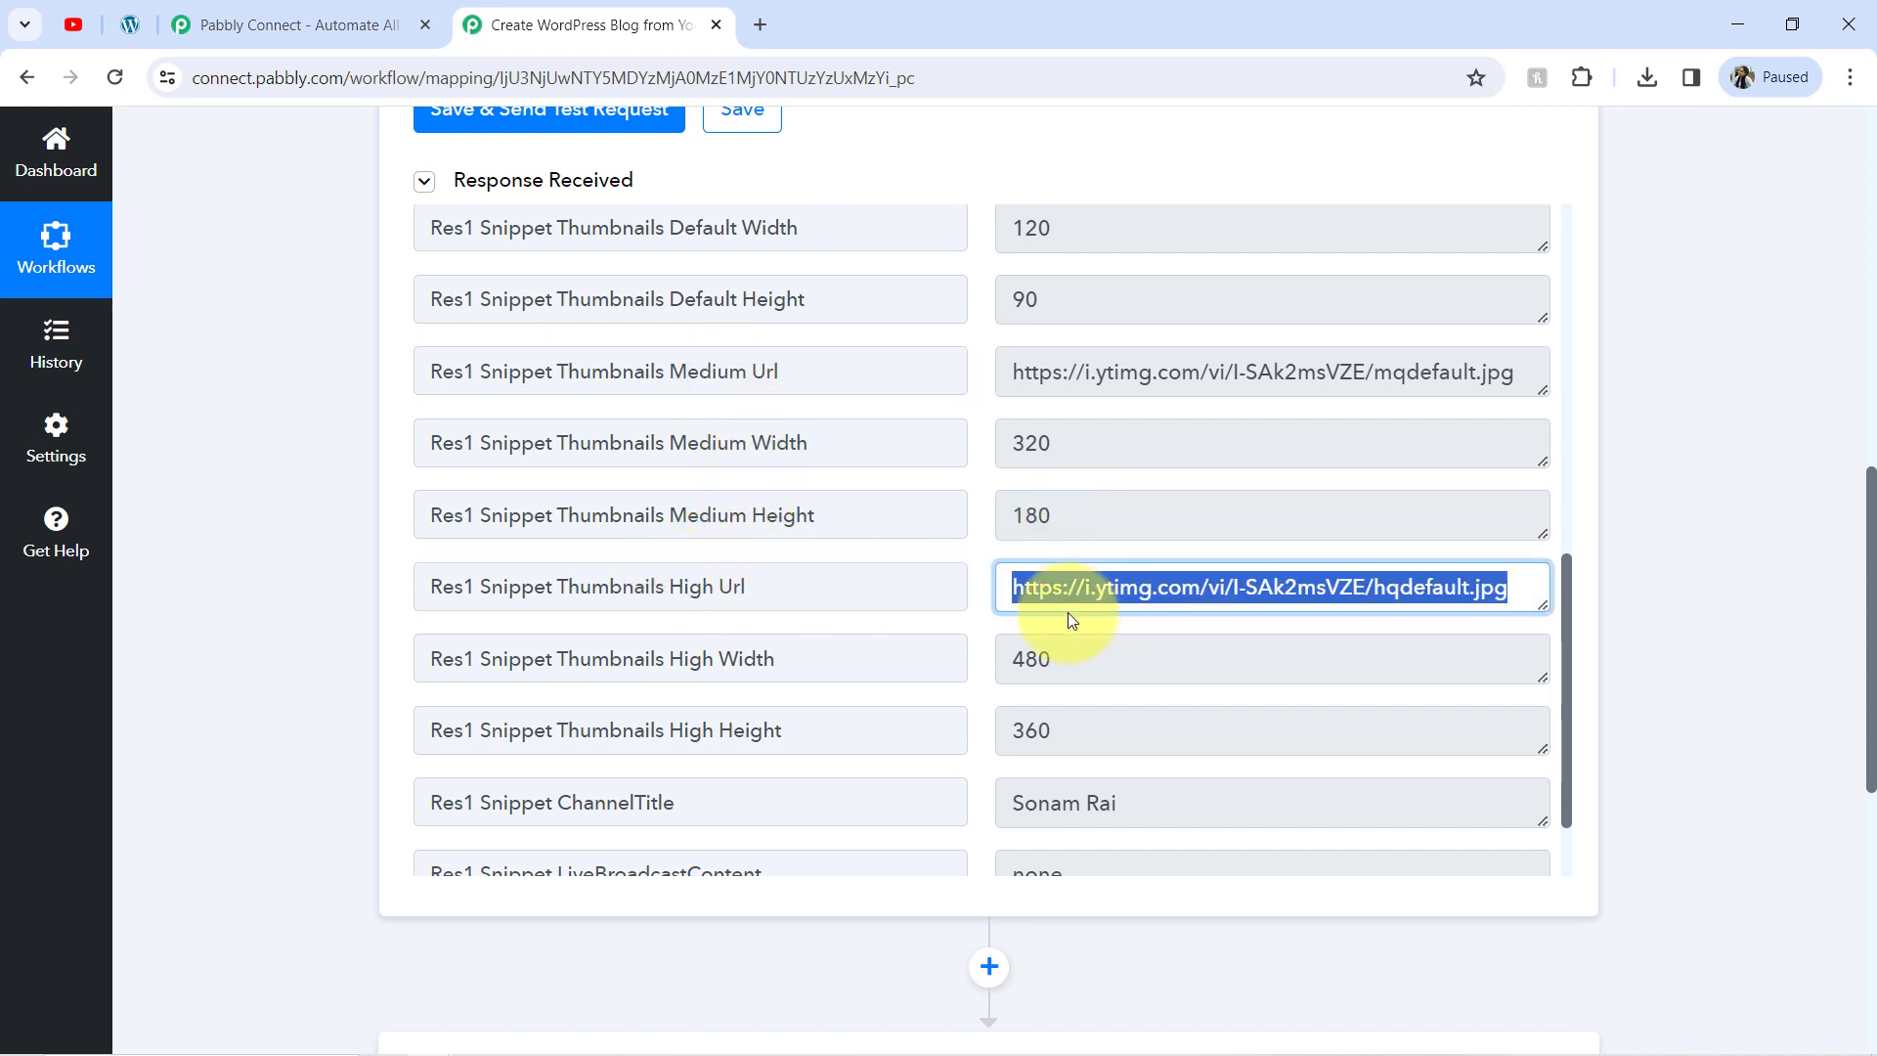
pyautogui.rightClick(1045, 587)
pyautogui.click(1115, 688)
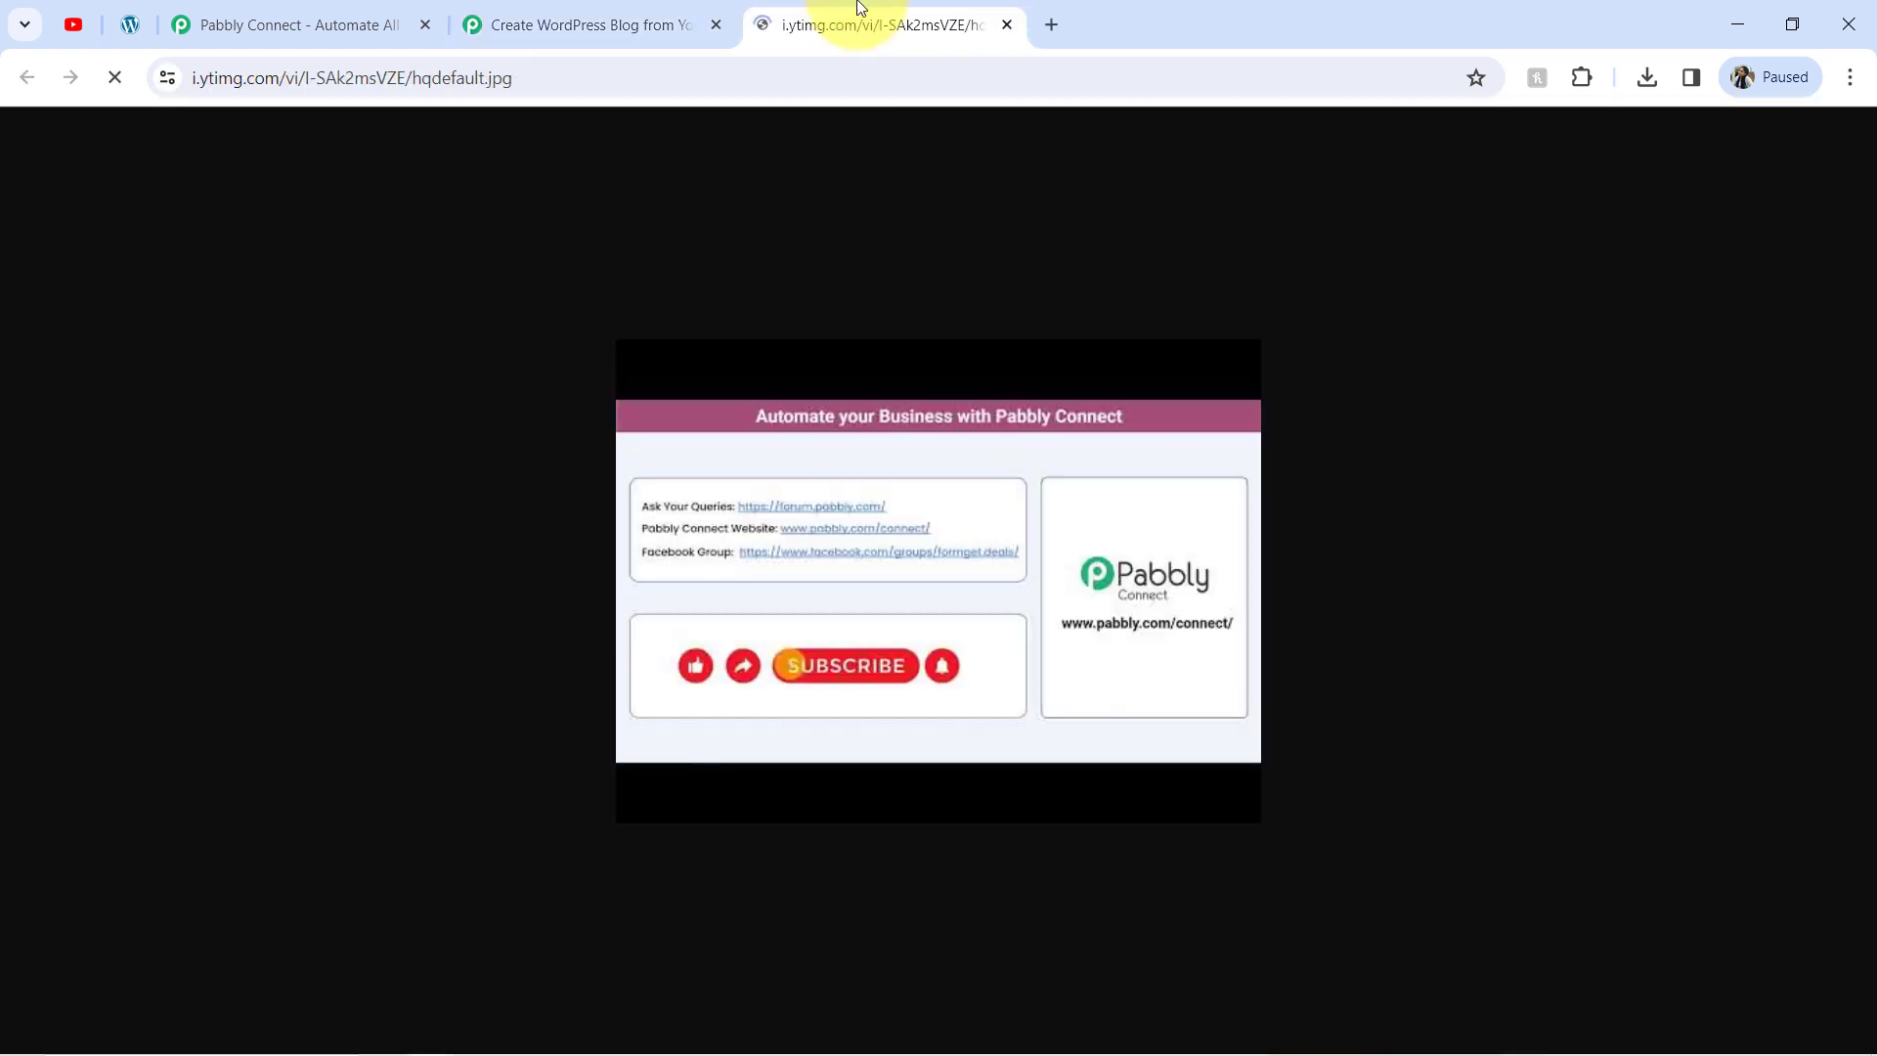
# Return to the workflow and review the trigger response's remaining thumbnail fields, the Video Url and Embed Url entries, and the video ID.
pyautogui.click(598, 12)
pyautogui.scroll(-1, 1568, 601)
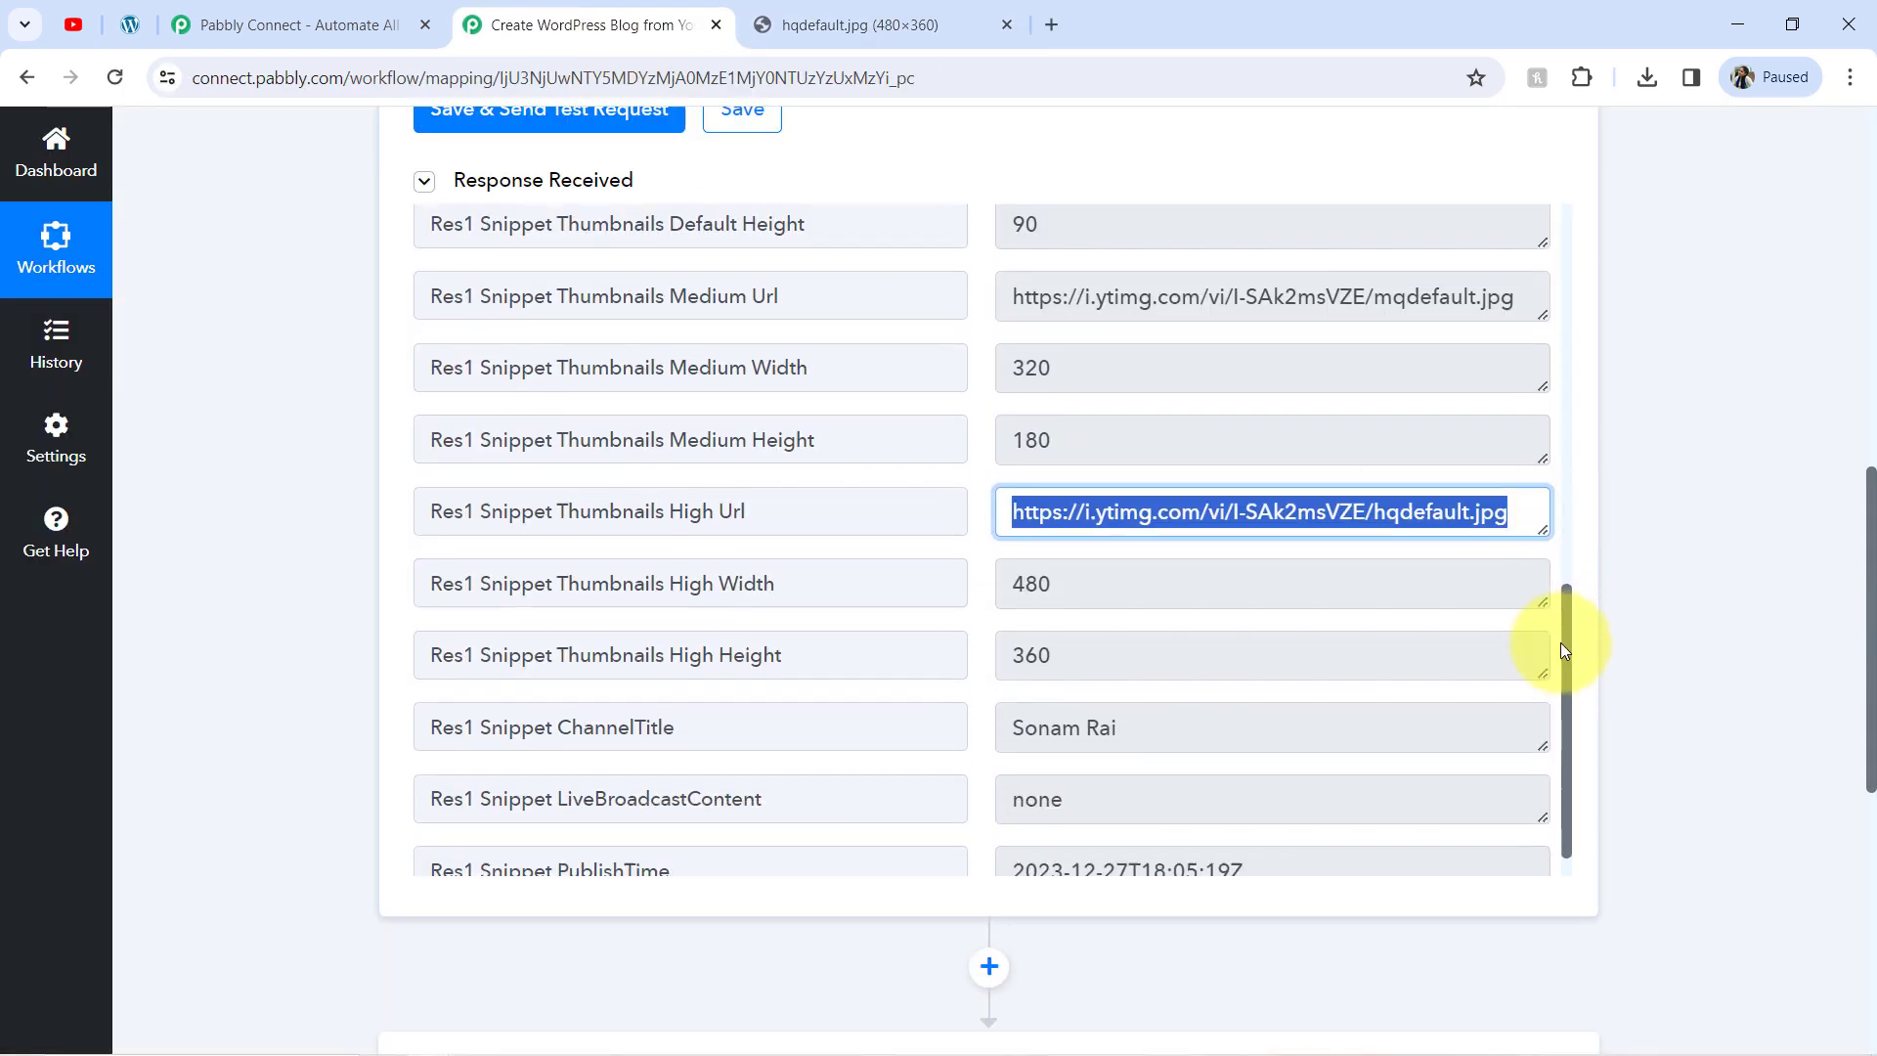
pyautogui.scroll(1, 1554, 587)
pyautogui.moveTo(1550, 577); pyautogui.dragTo(1557, 235)
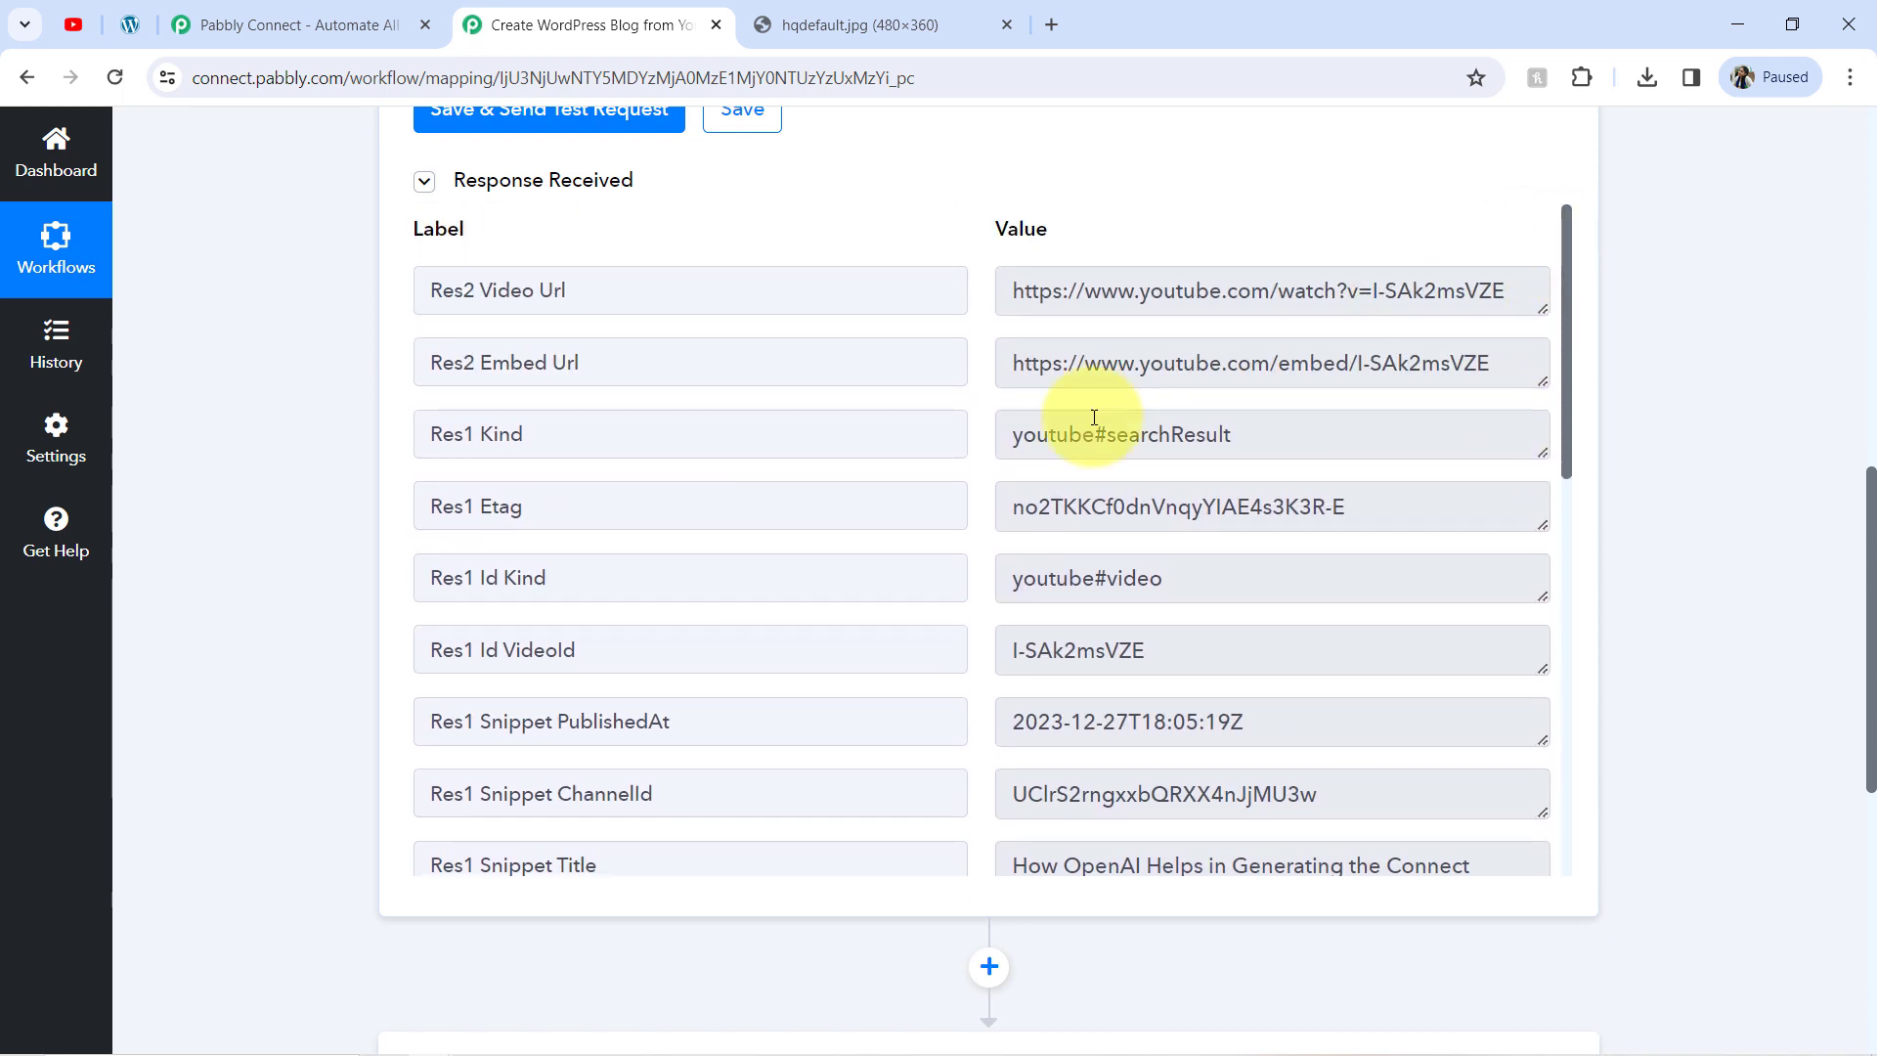
pyautogui.moveTo(1149, 657); pyautogui.dragTo(1081, 660)
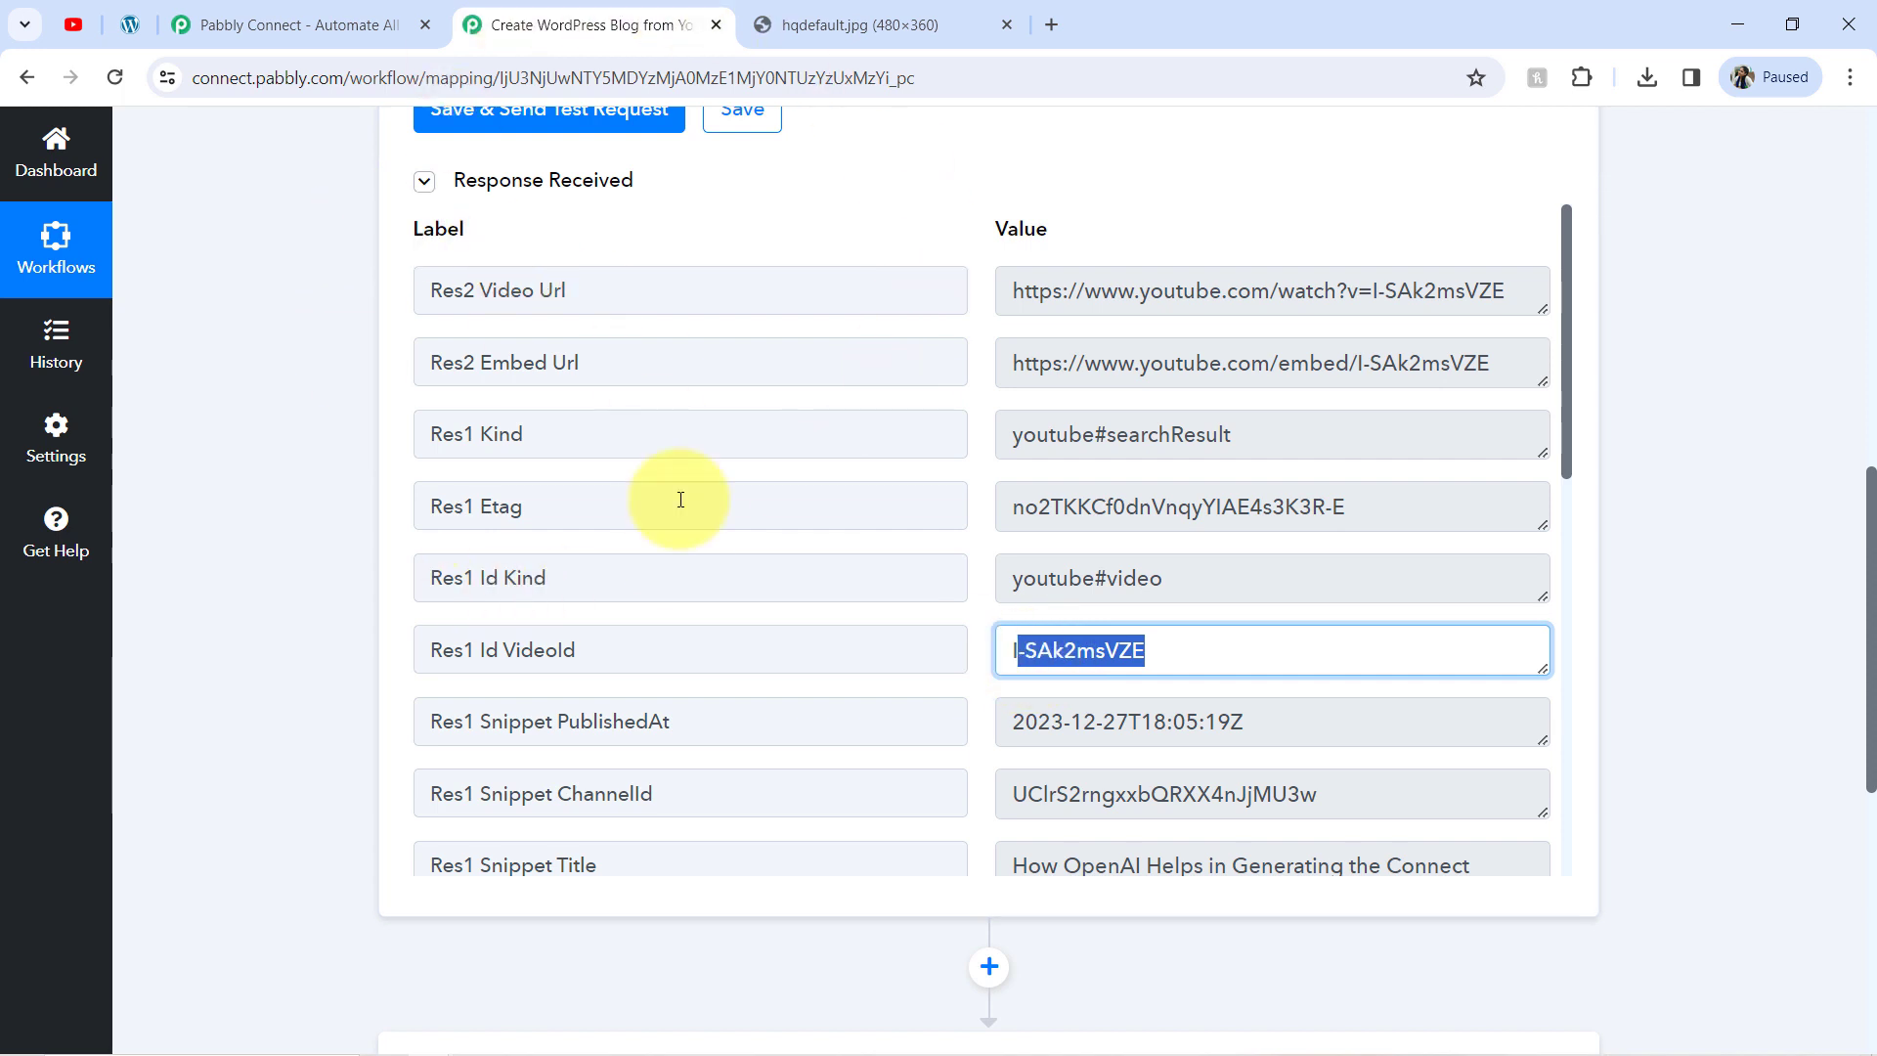
# Collapse the received response and the YouTube trigger step.
pyautogui.click(518, 180)
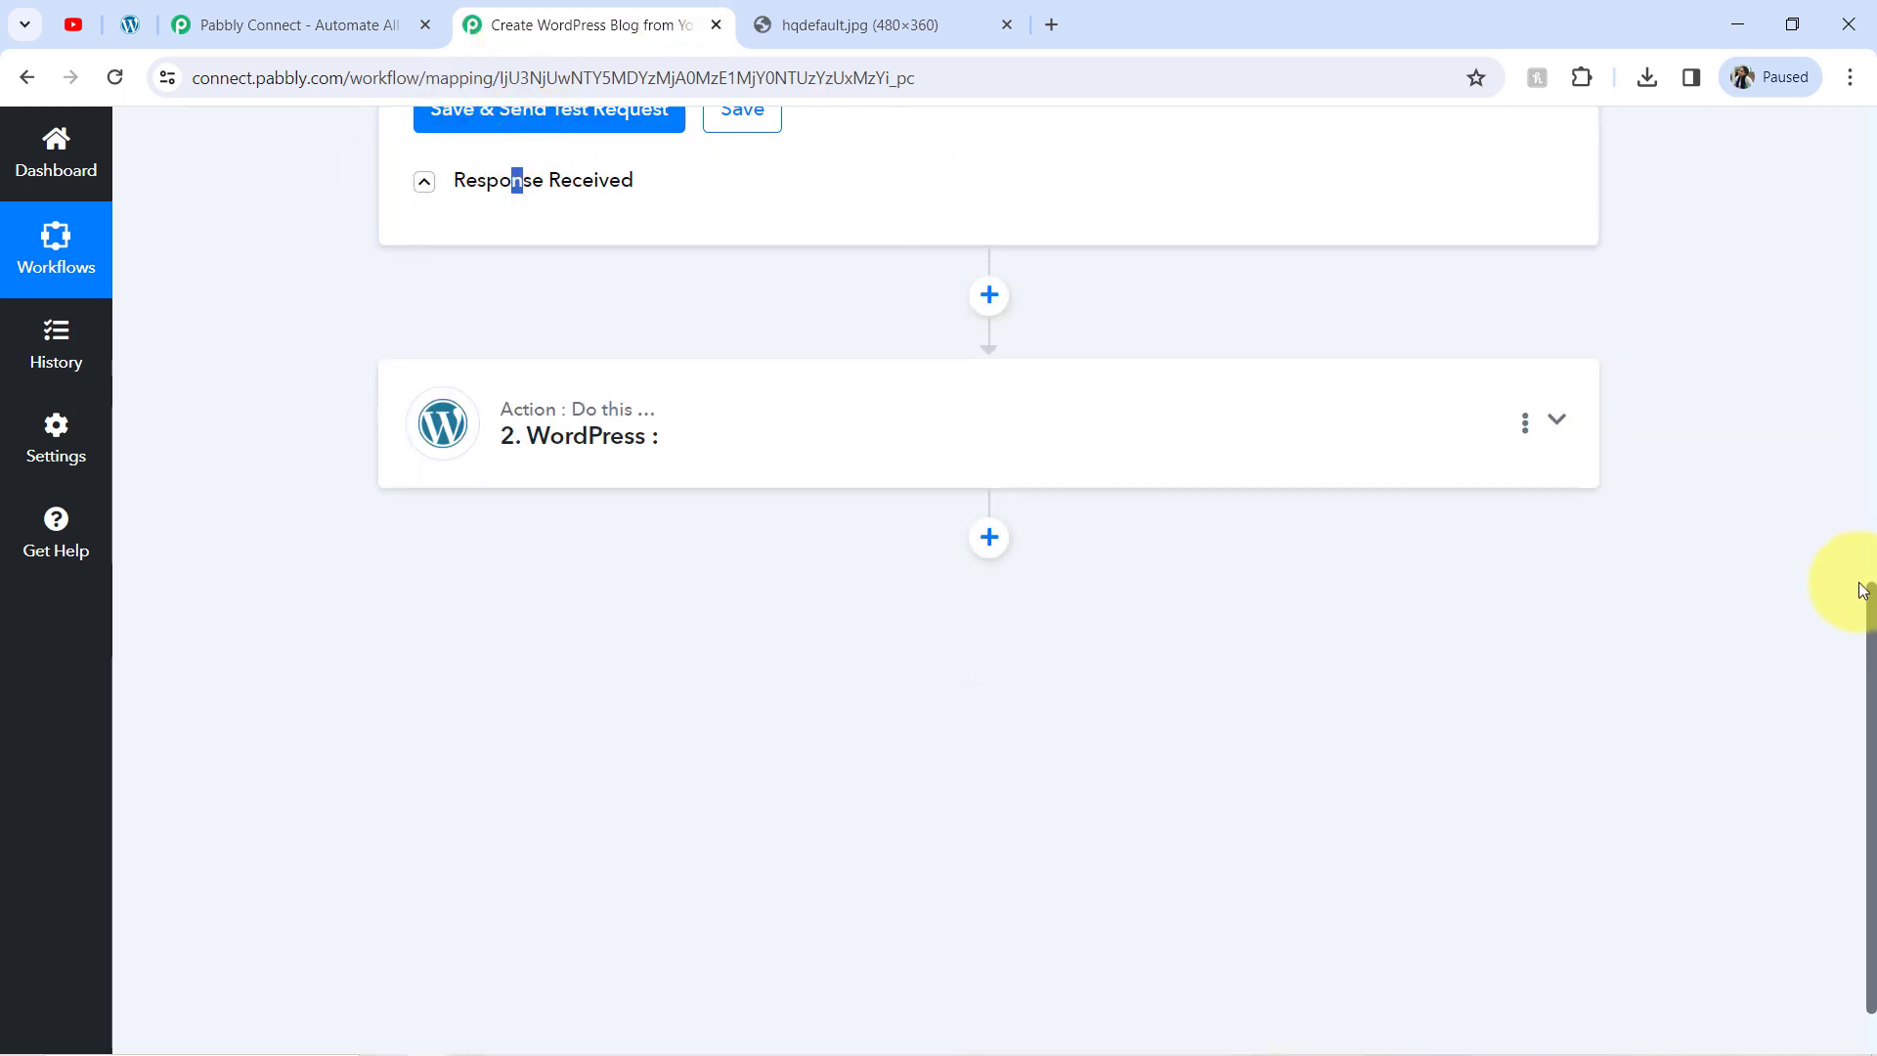
pyautogui.moveTo(1869, 611); pyautogui.dragTo(1633, 156)
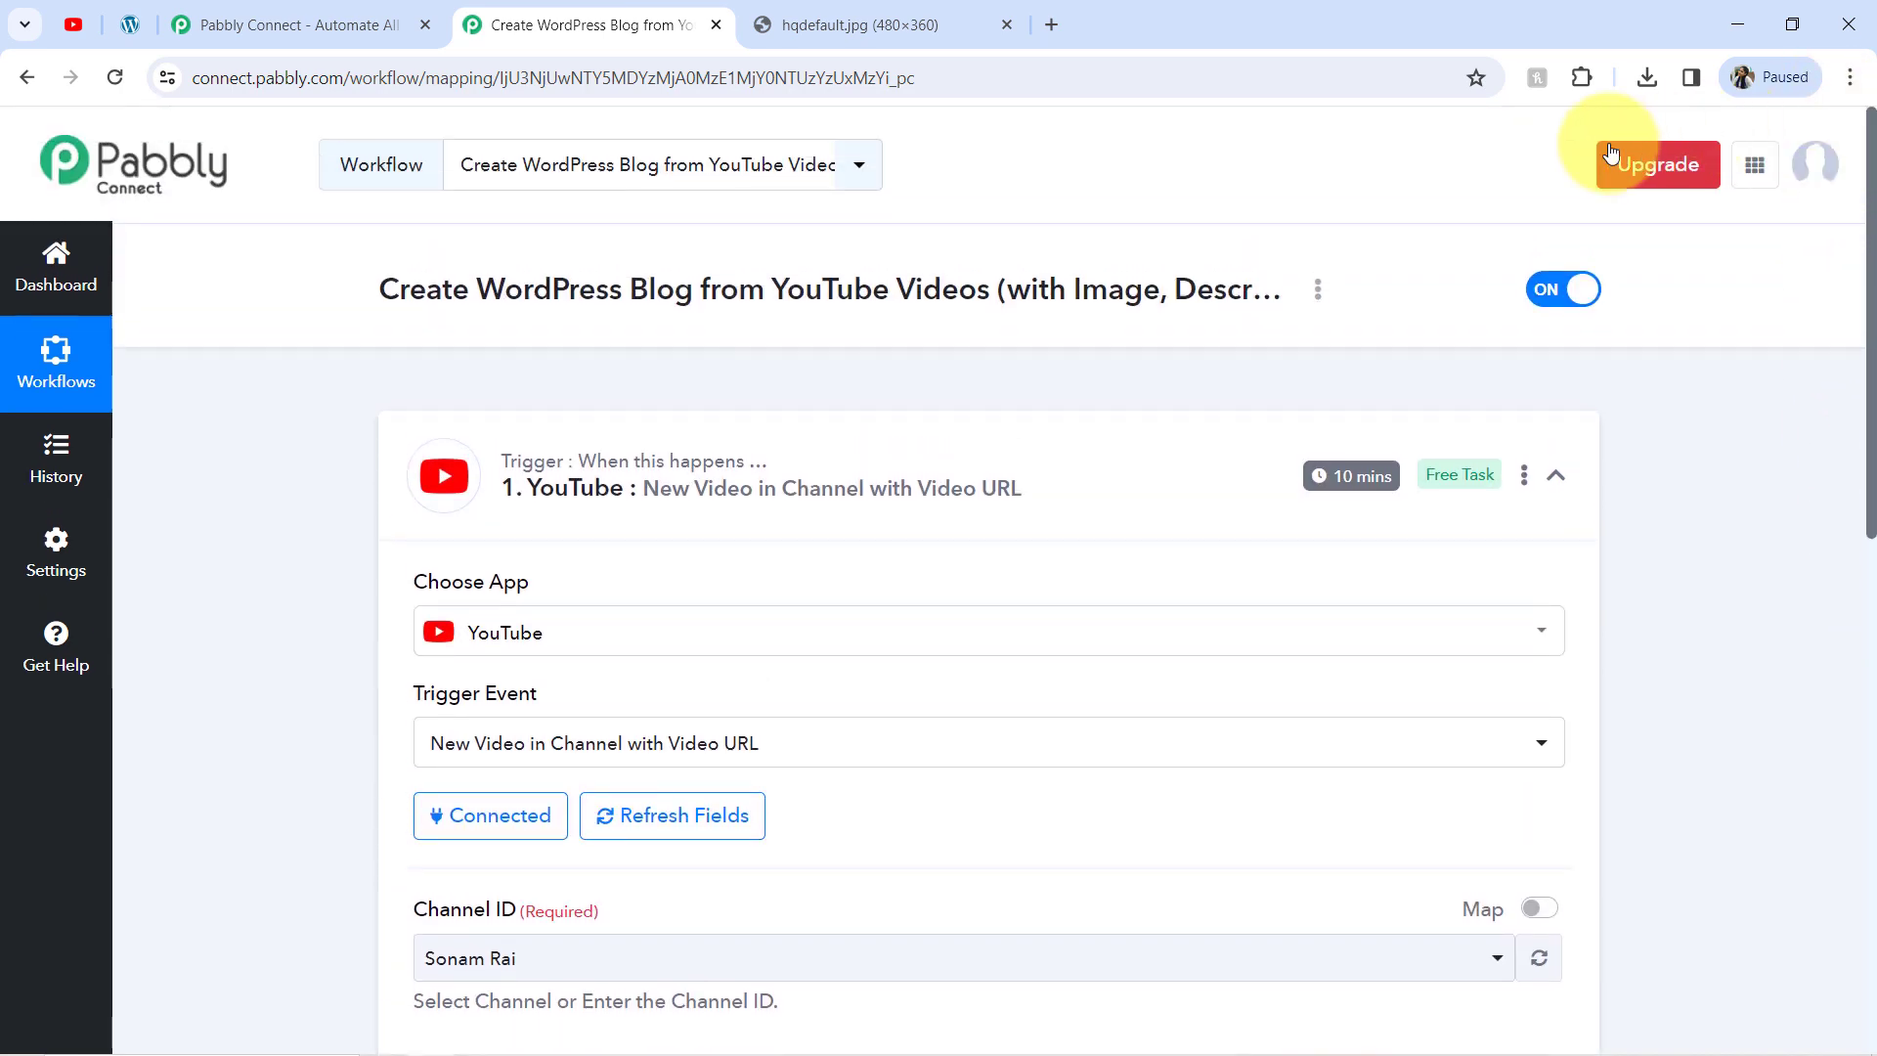
pyautogui.click(761, 451)
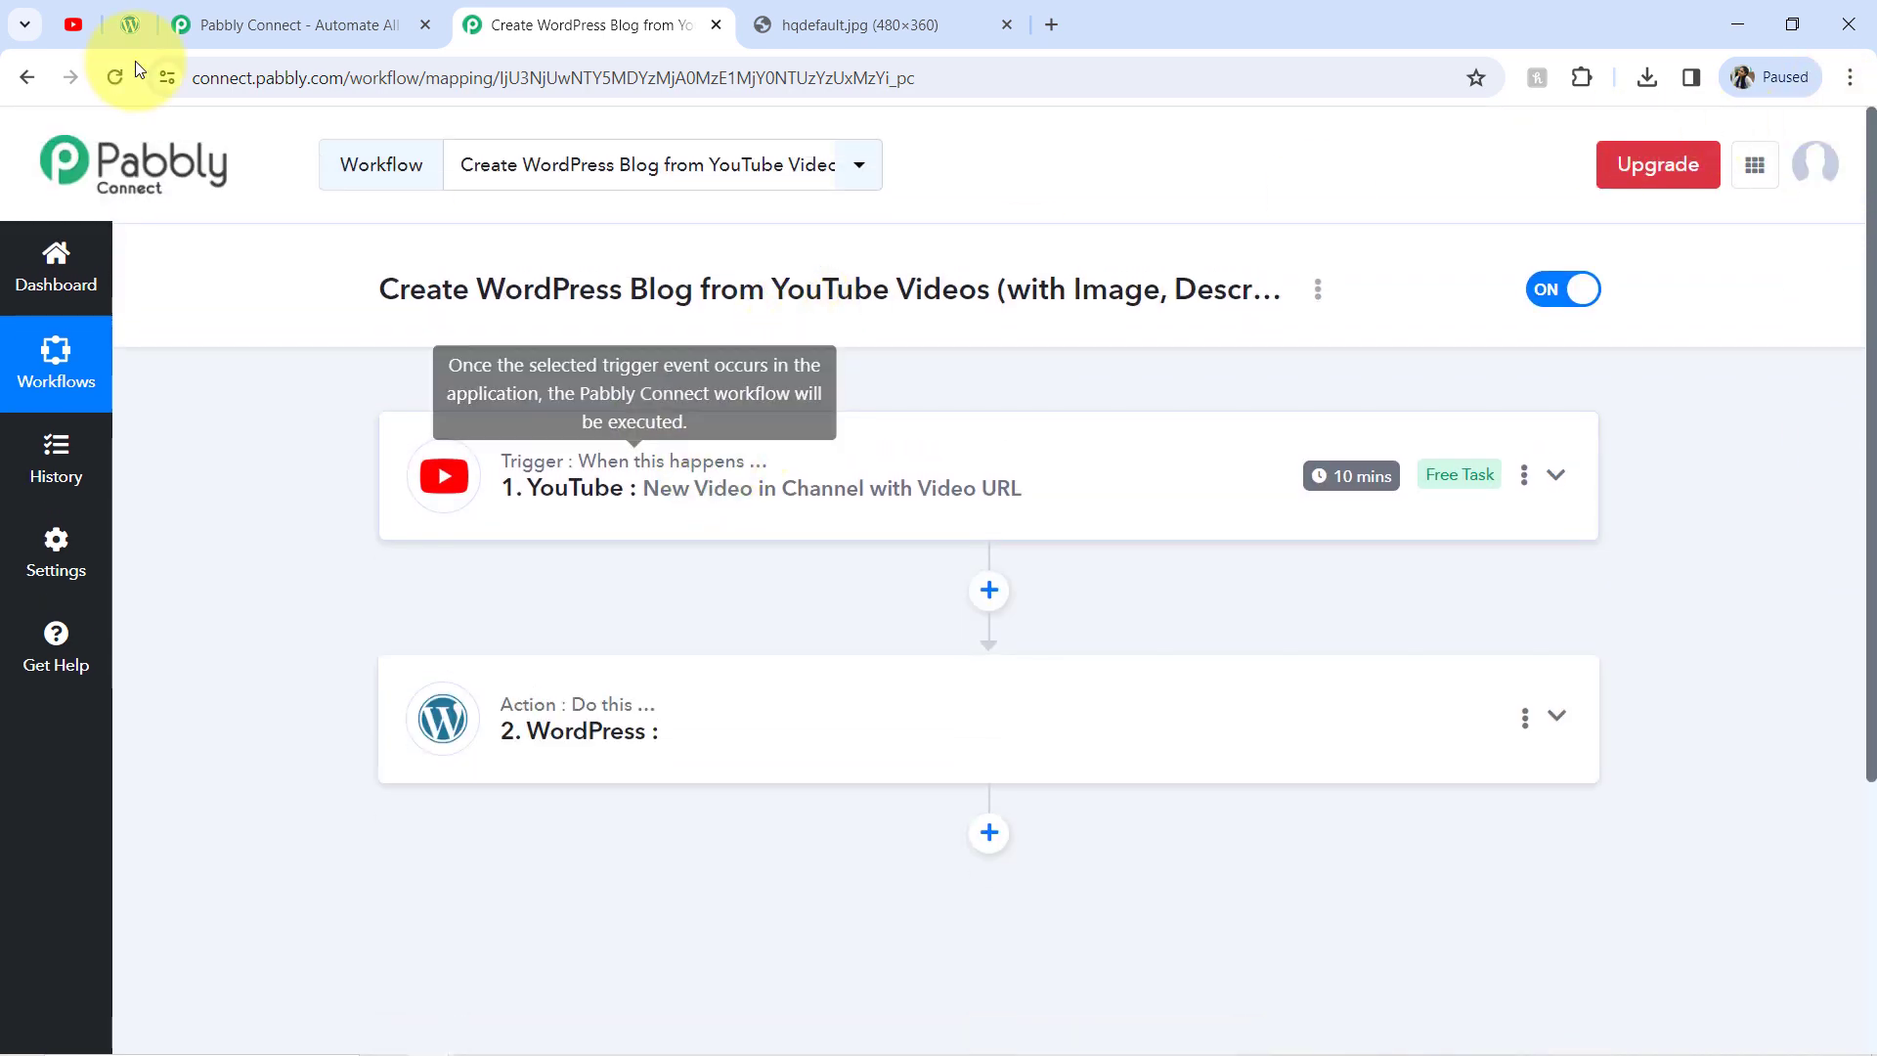
pyautogui.click(61, 31)
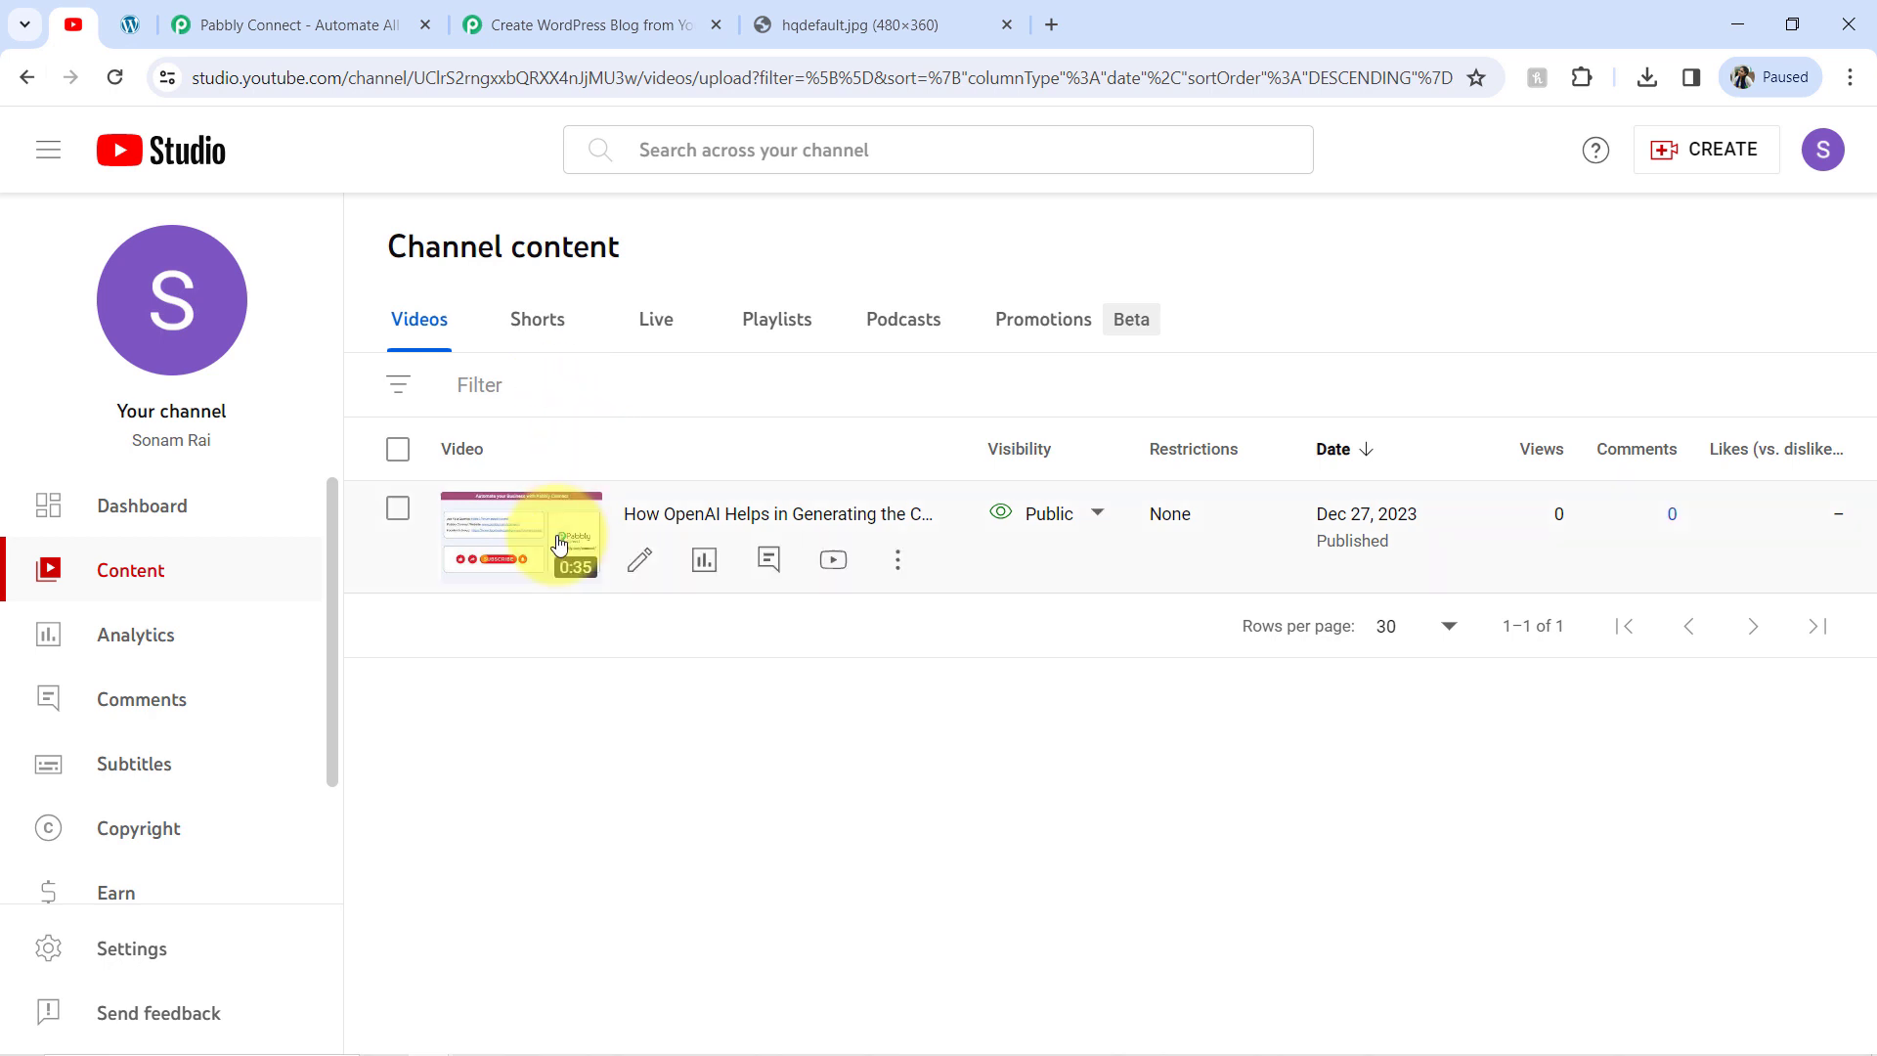
pyautogui.click(577, 20)
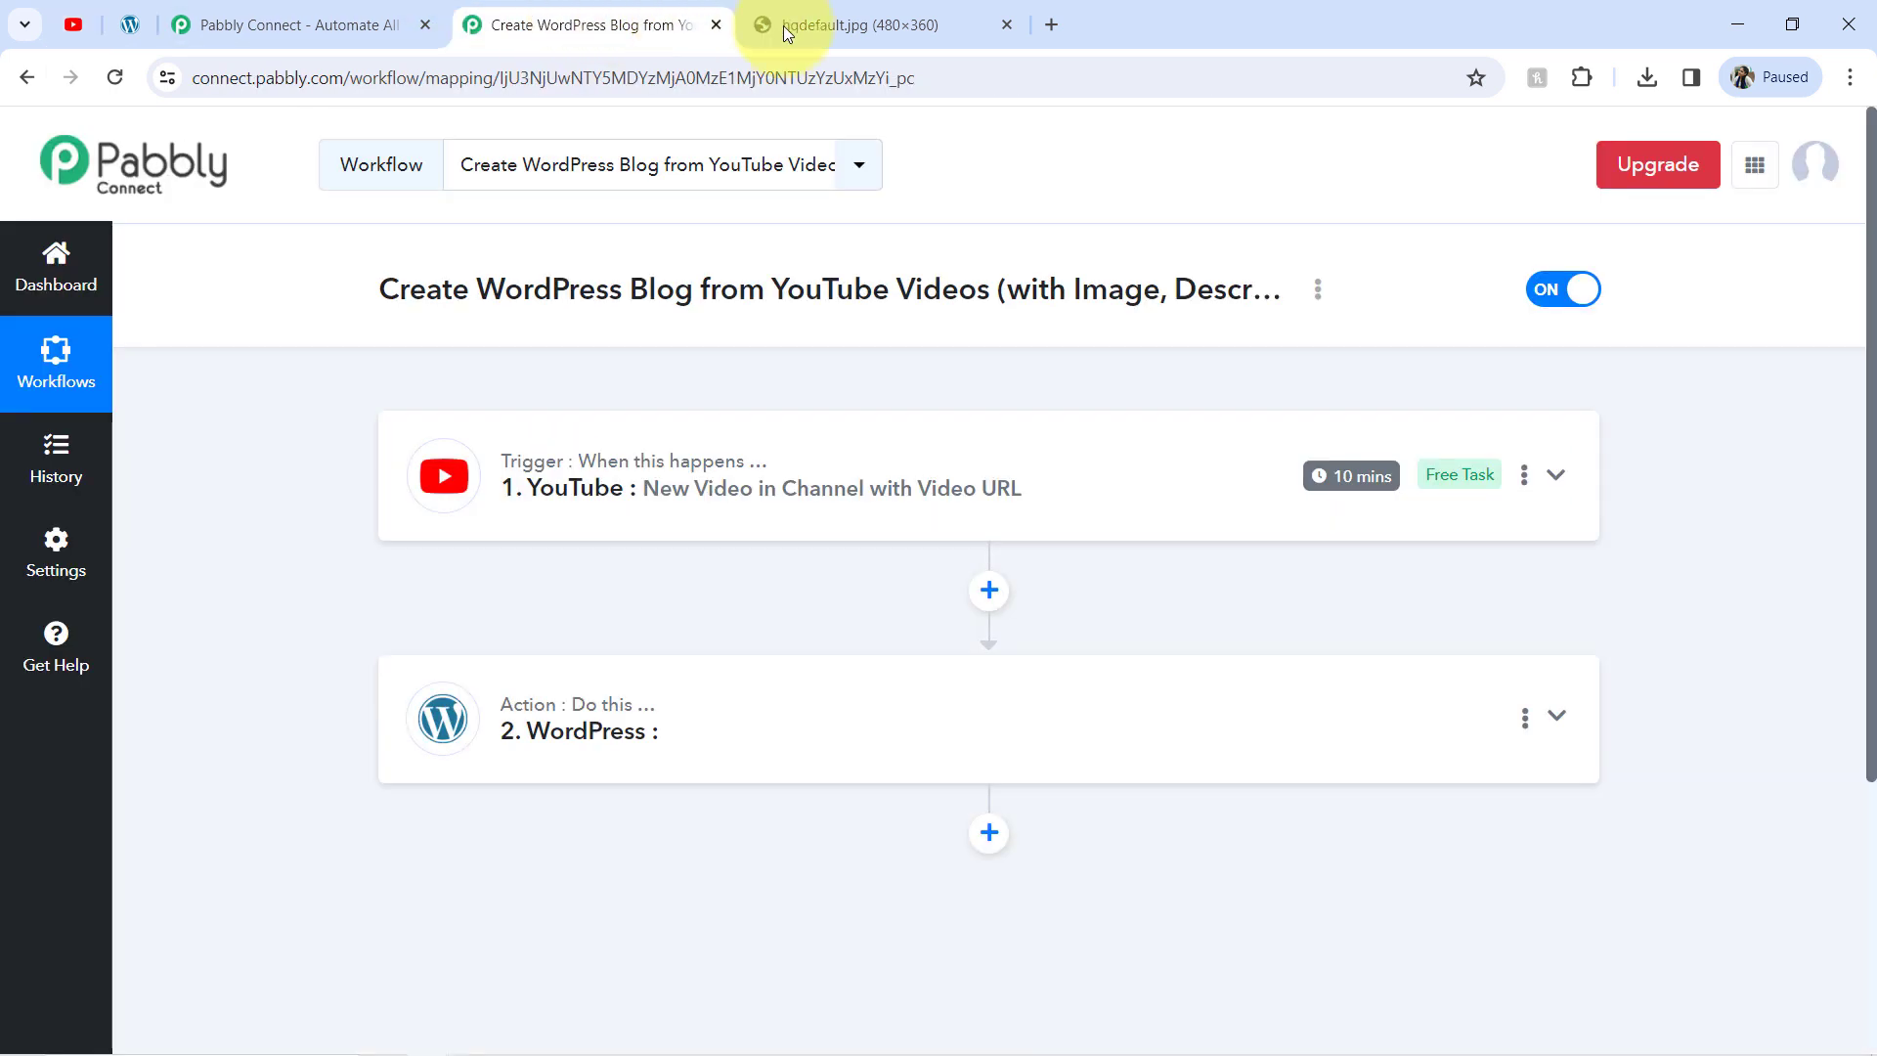
pyautogui.click(1007, 26)
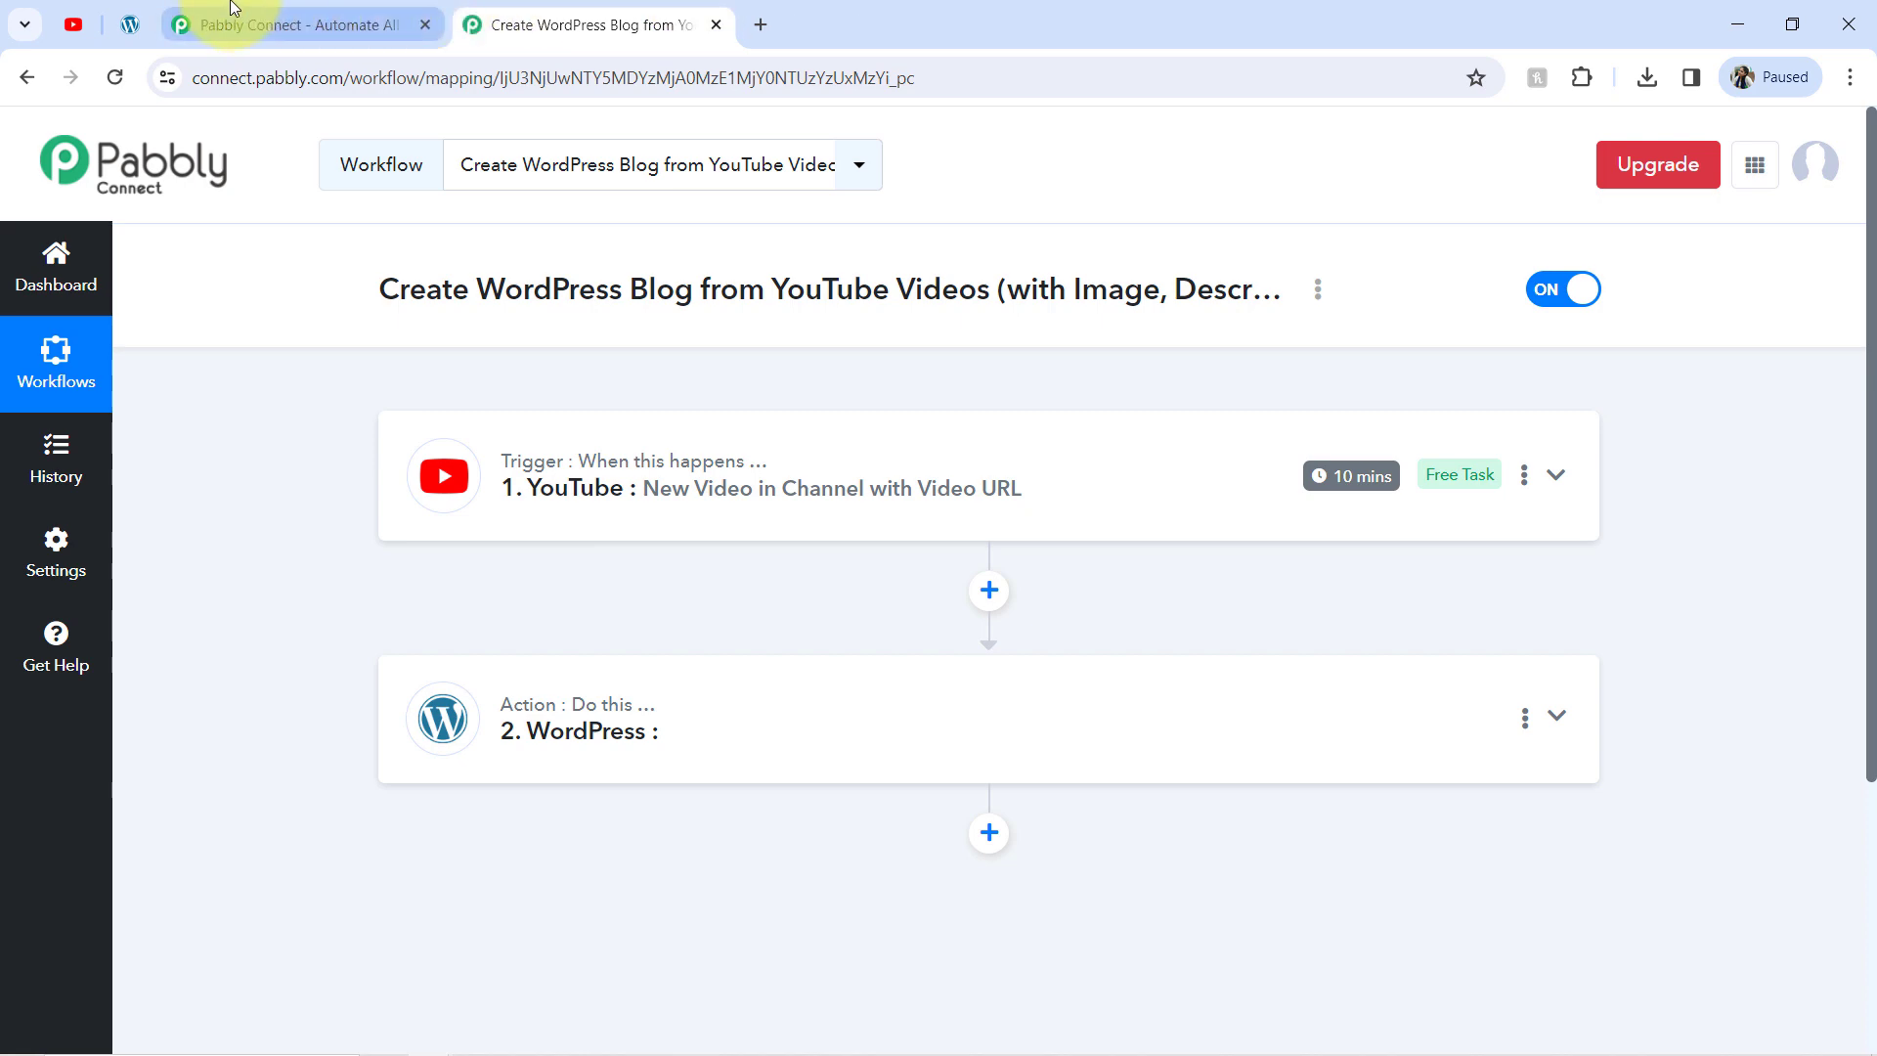
# Revisit the YouTube Studio video list and check the YouTube trigger's polling interval in the workflow.
pyautogui.click(73, 23)
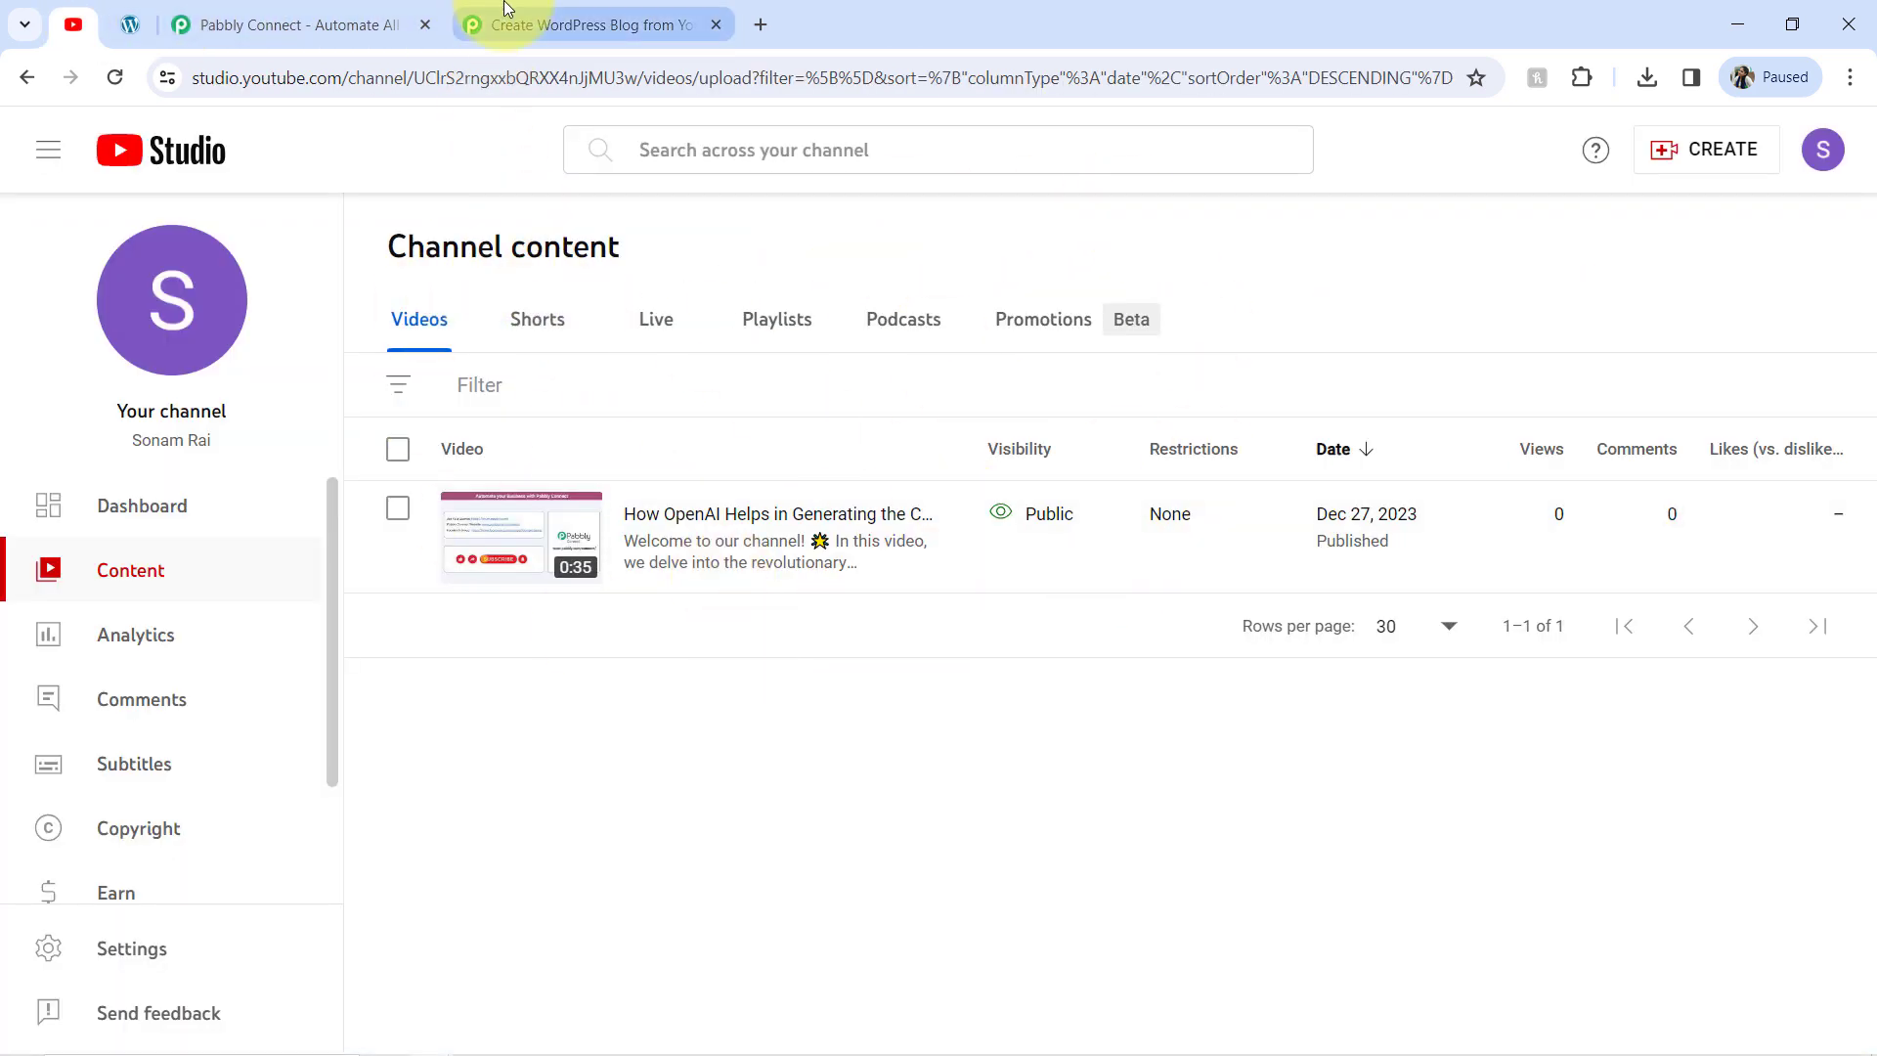
pyautogui.click(577, 24)
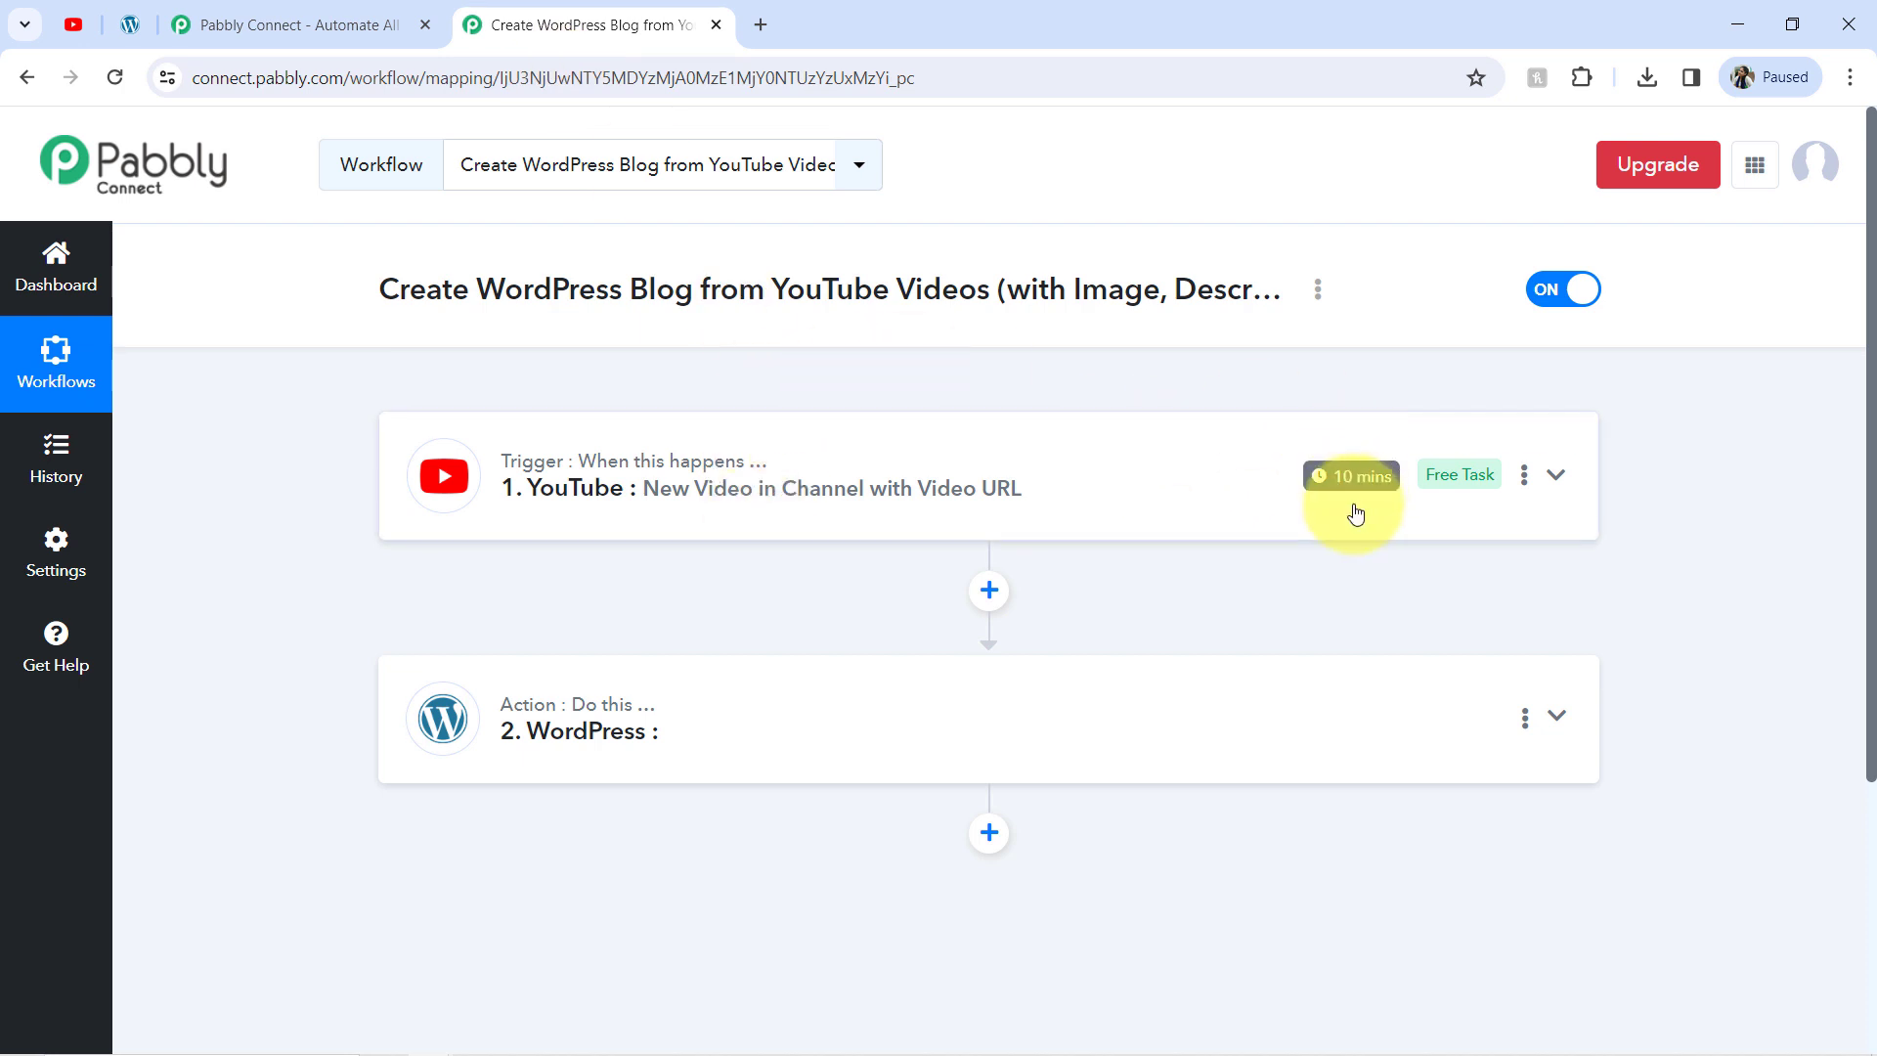
pyautogui.moveTo(1339, 484)
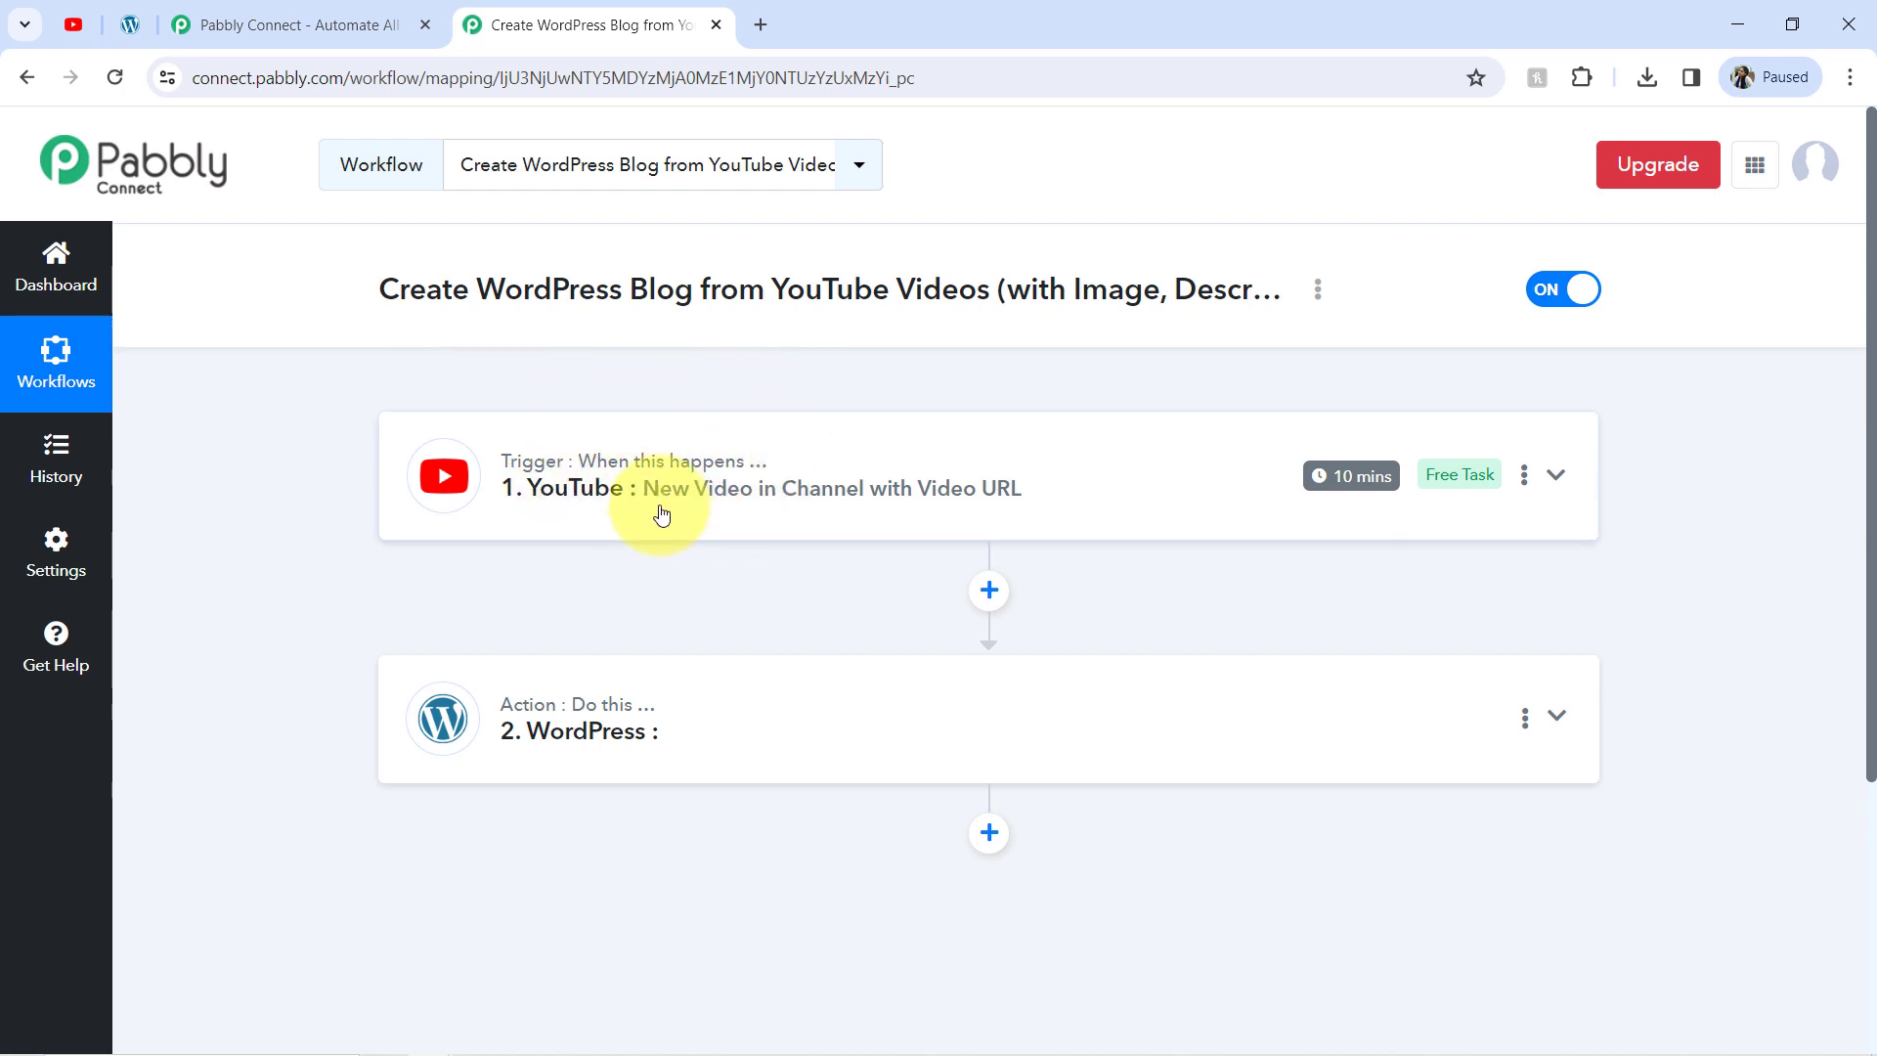
# Reopen the YouTube trigger step and look through its received response again.
pyautogui.click(636, 465)
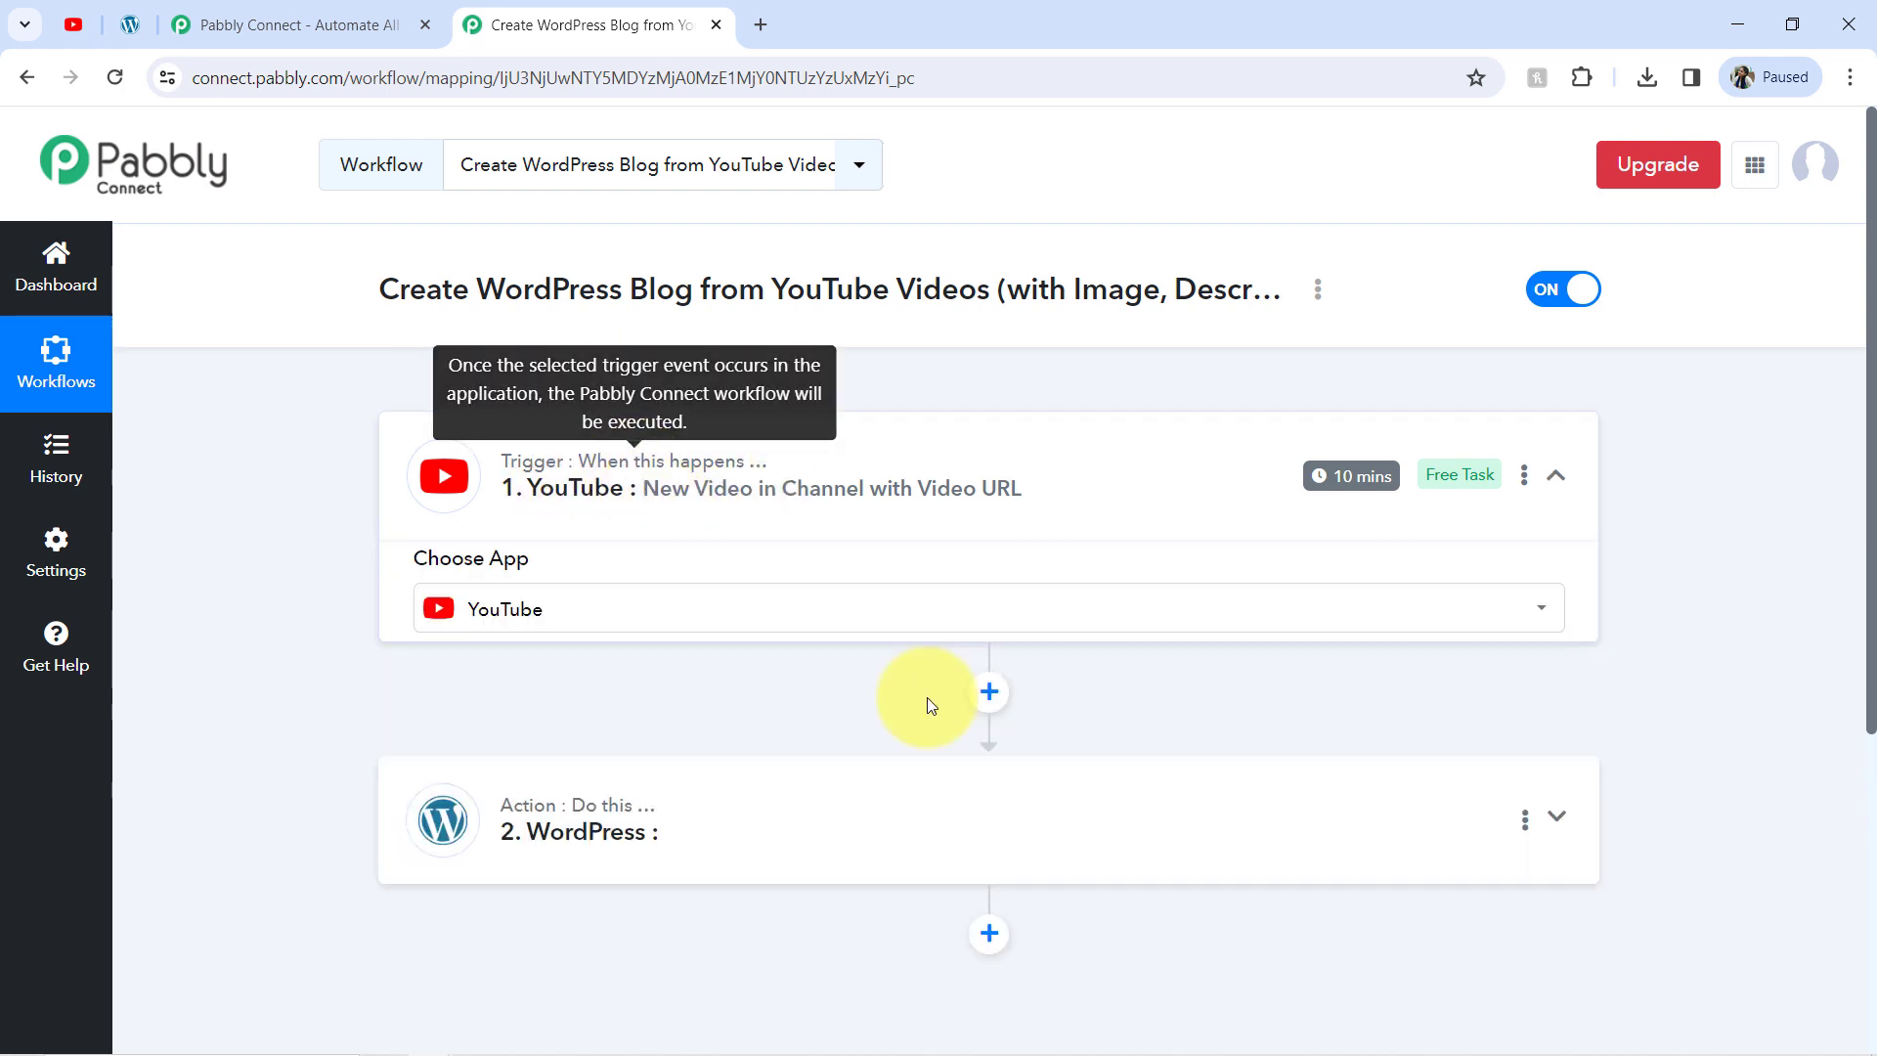
pyautogui.moveTo(1869, 430); pyautogui.dragTo(1867, 735)
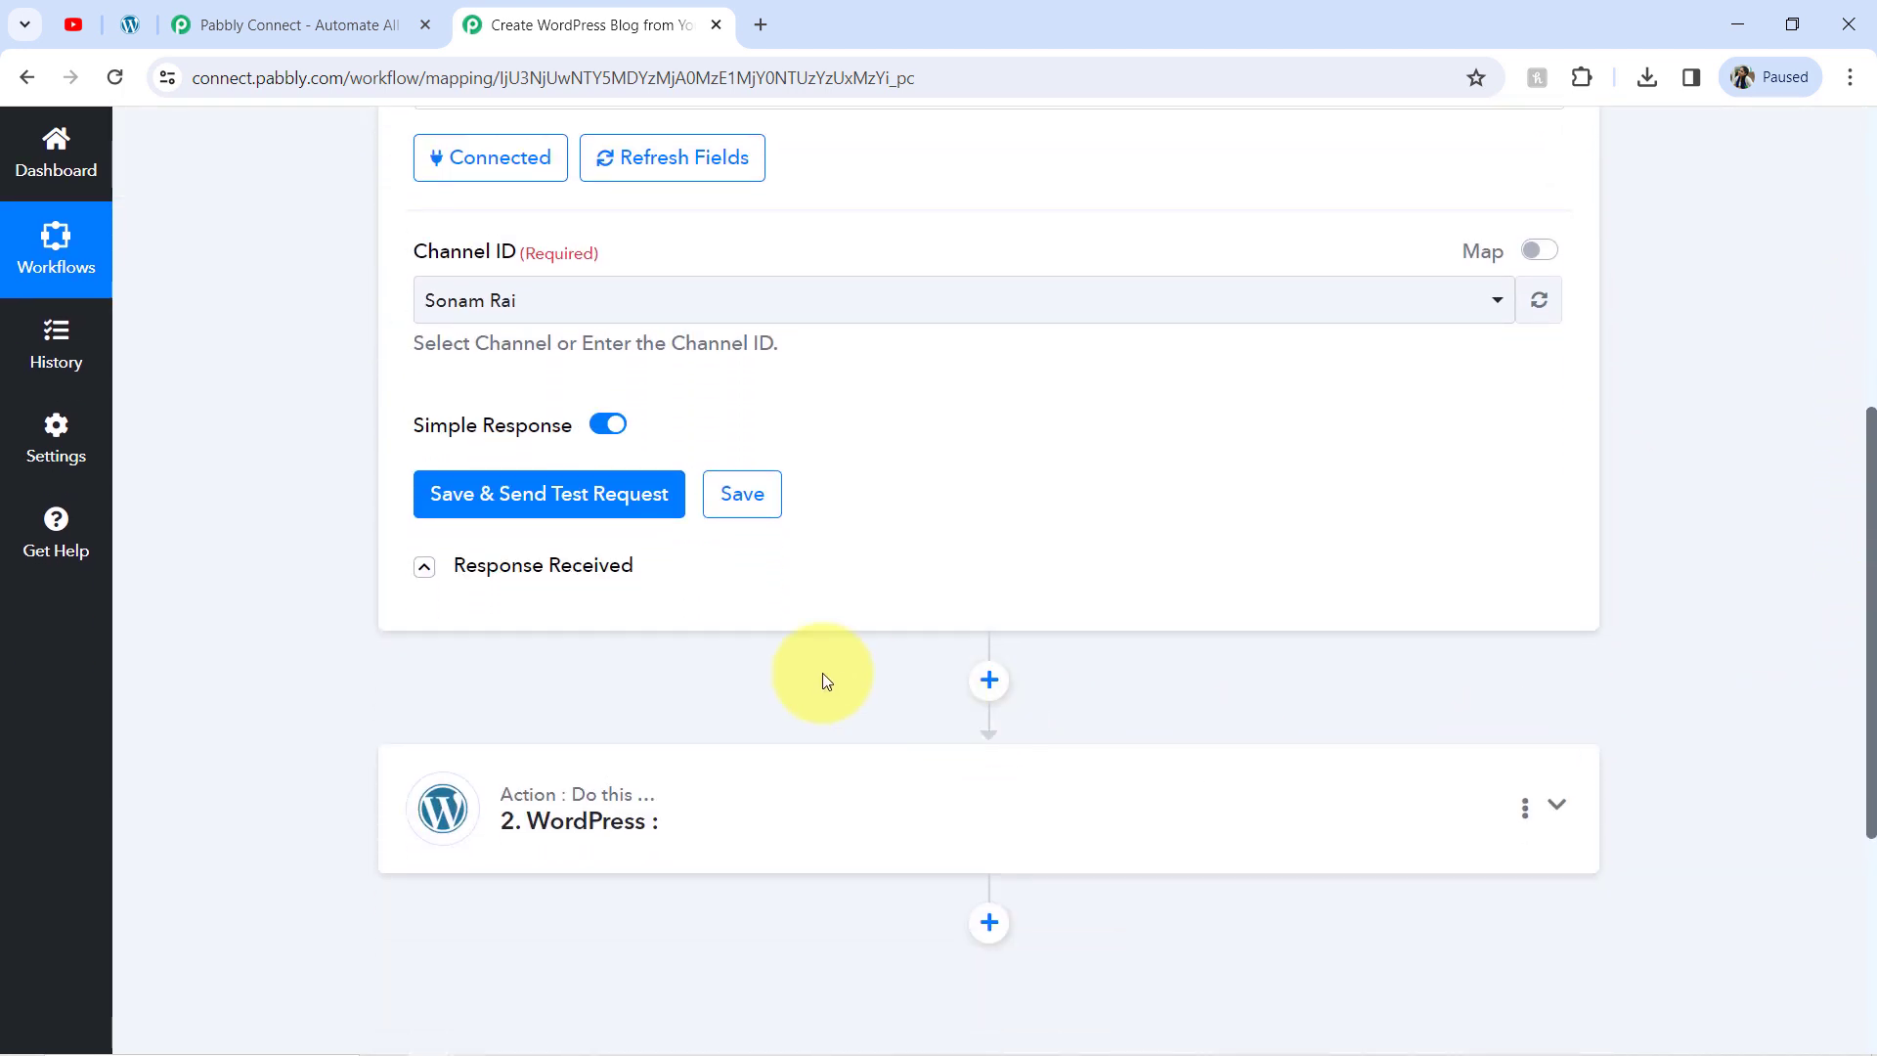
pyautogui.click(587, 566)
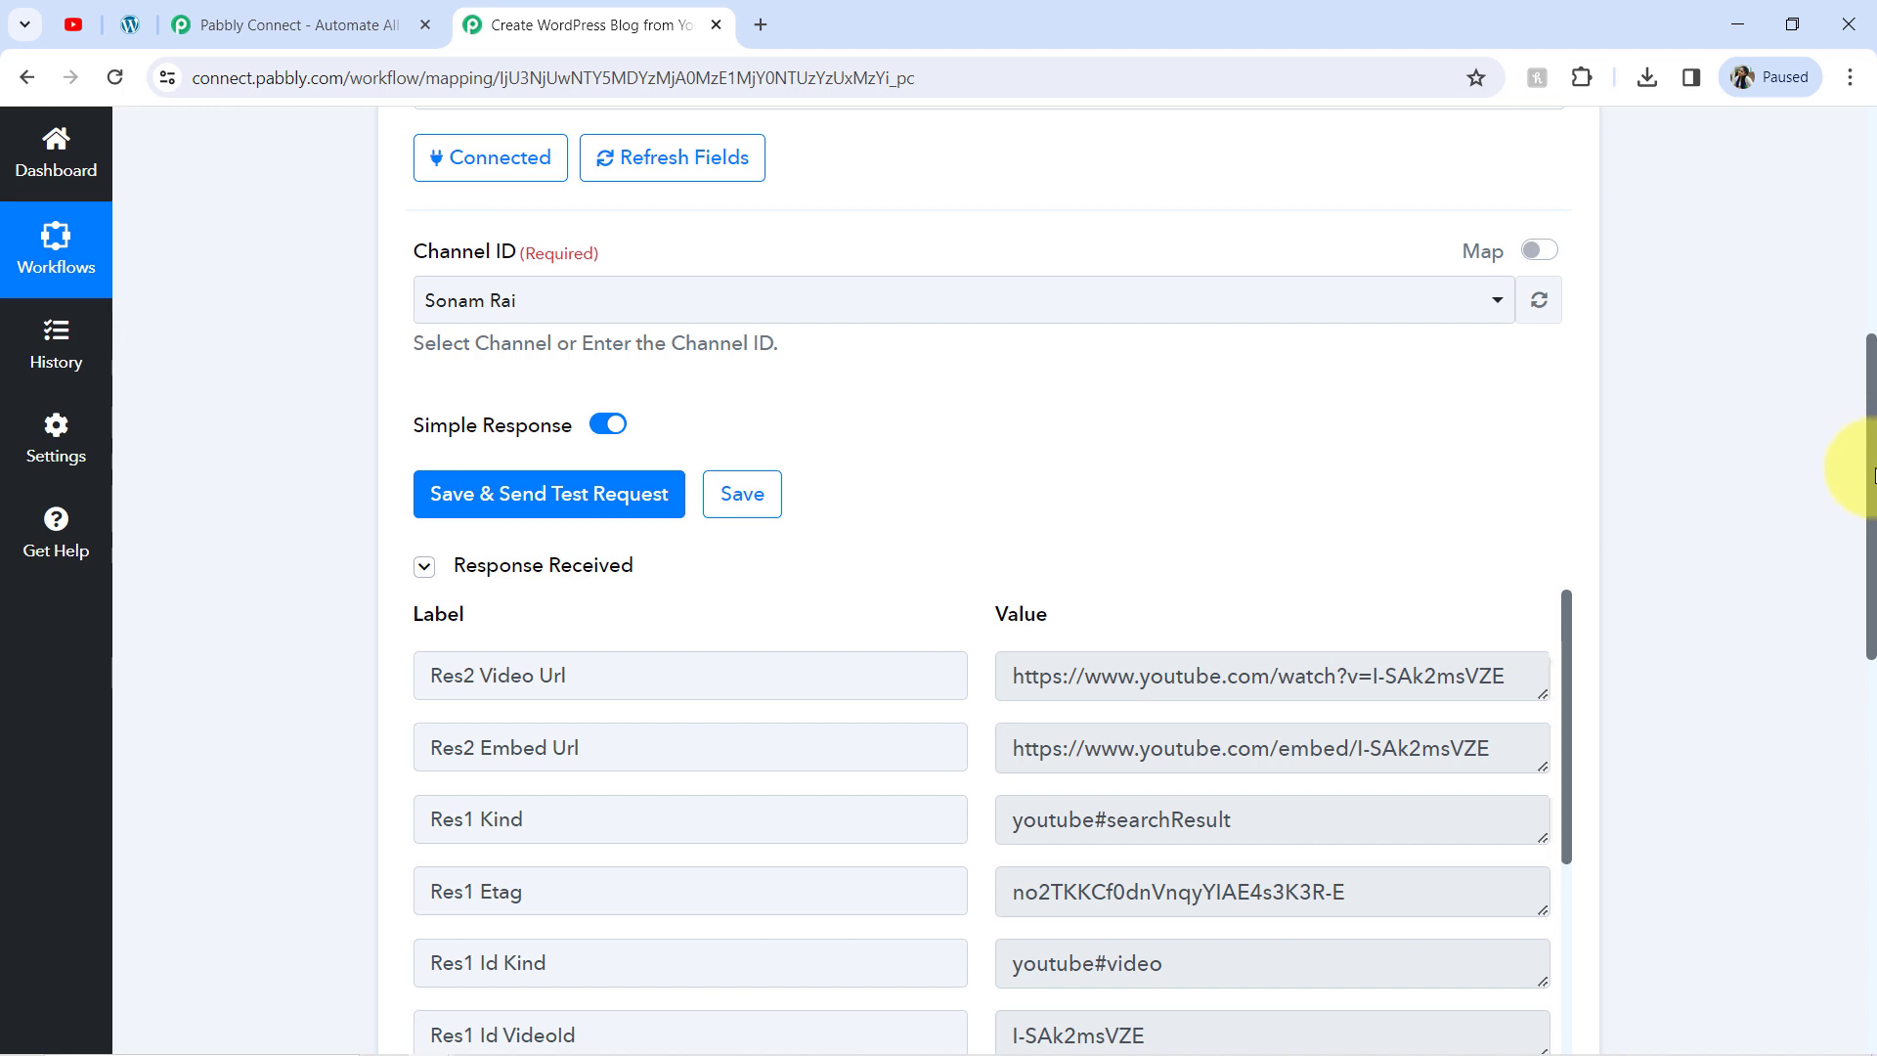
pyautogui.moveTo(1872, 476); pyautogui.dragTo(1865, 780)
pyautogui.scroll(-2, 1181, 750)
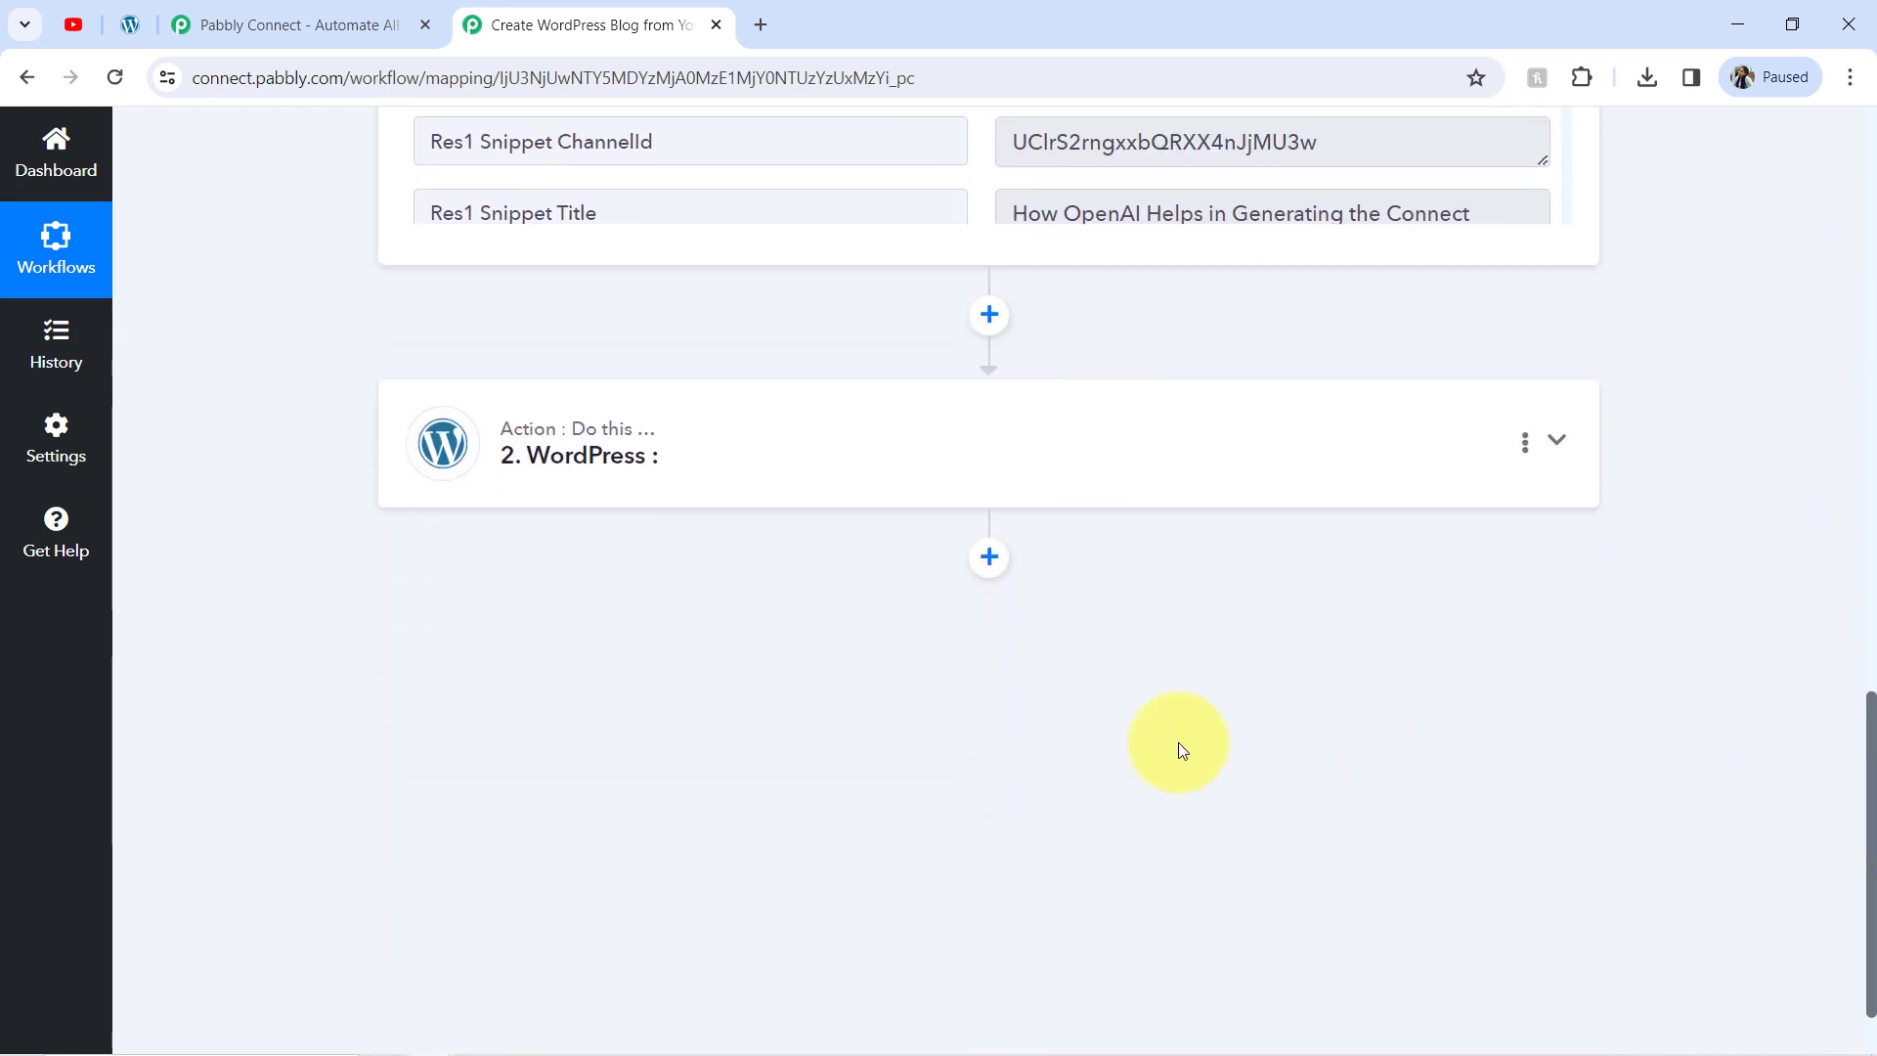
# Set the WordPress action event to Create a Post and start adding a new WordPress connection.
pyautogui.click(560, 467)
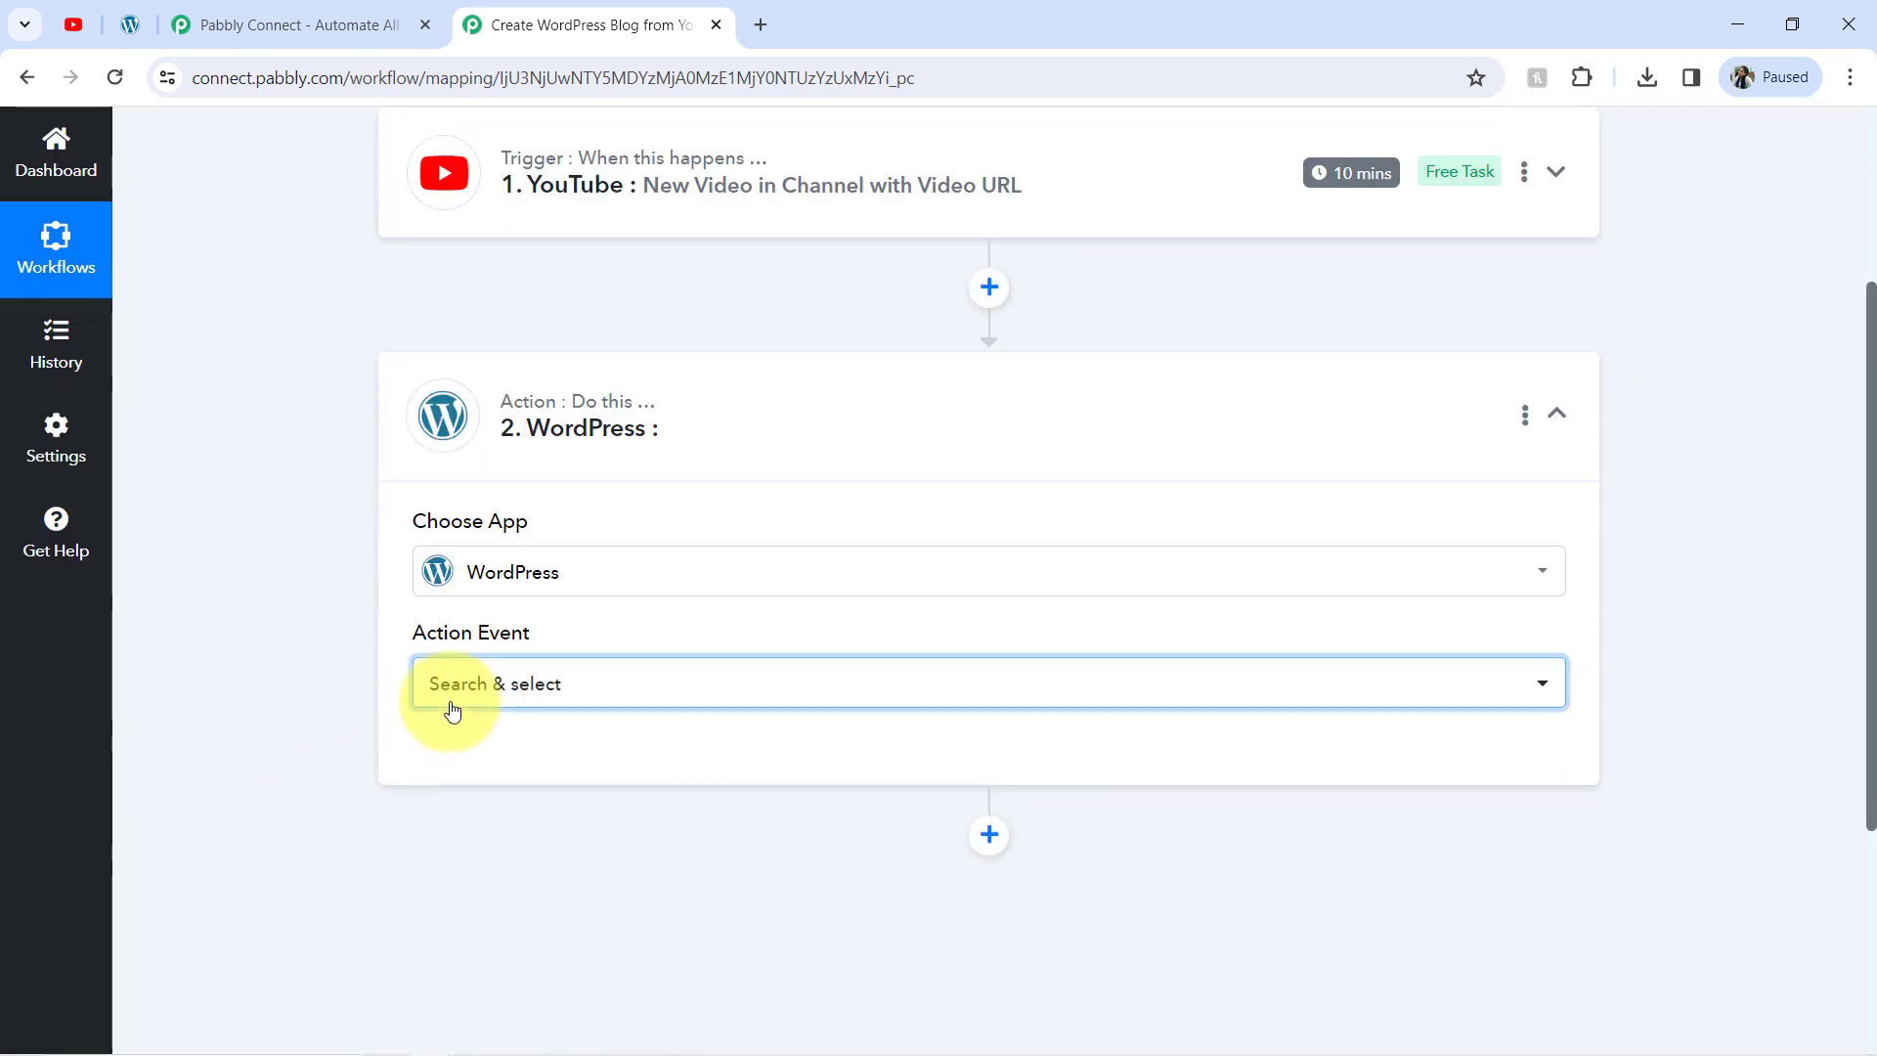
pyautogui.click(450, 706)
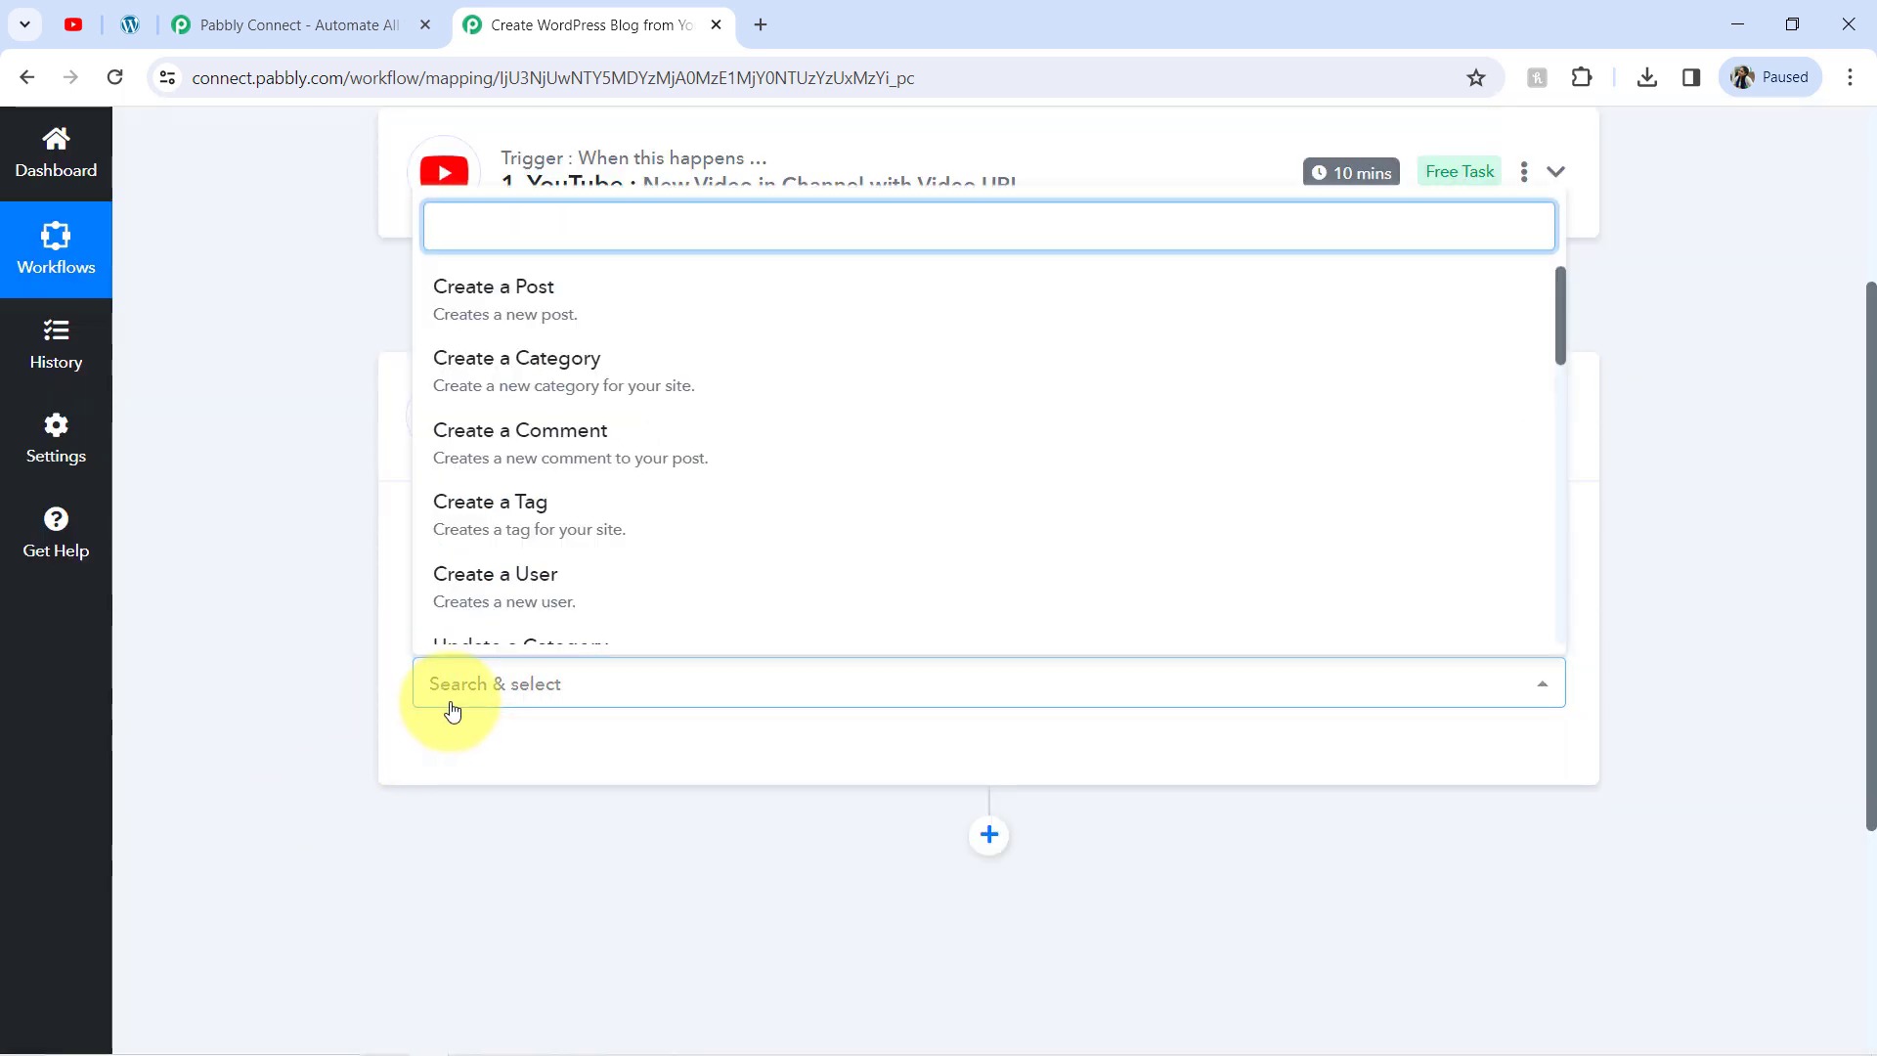
pyautogui.click(517, 293)
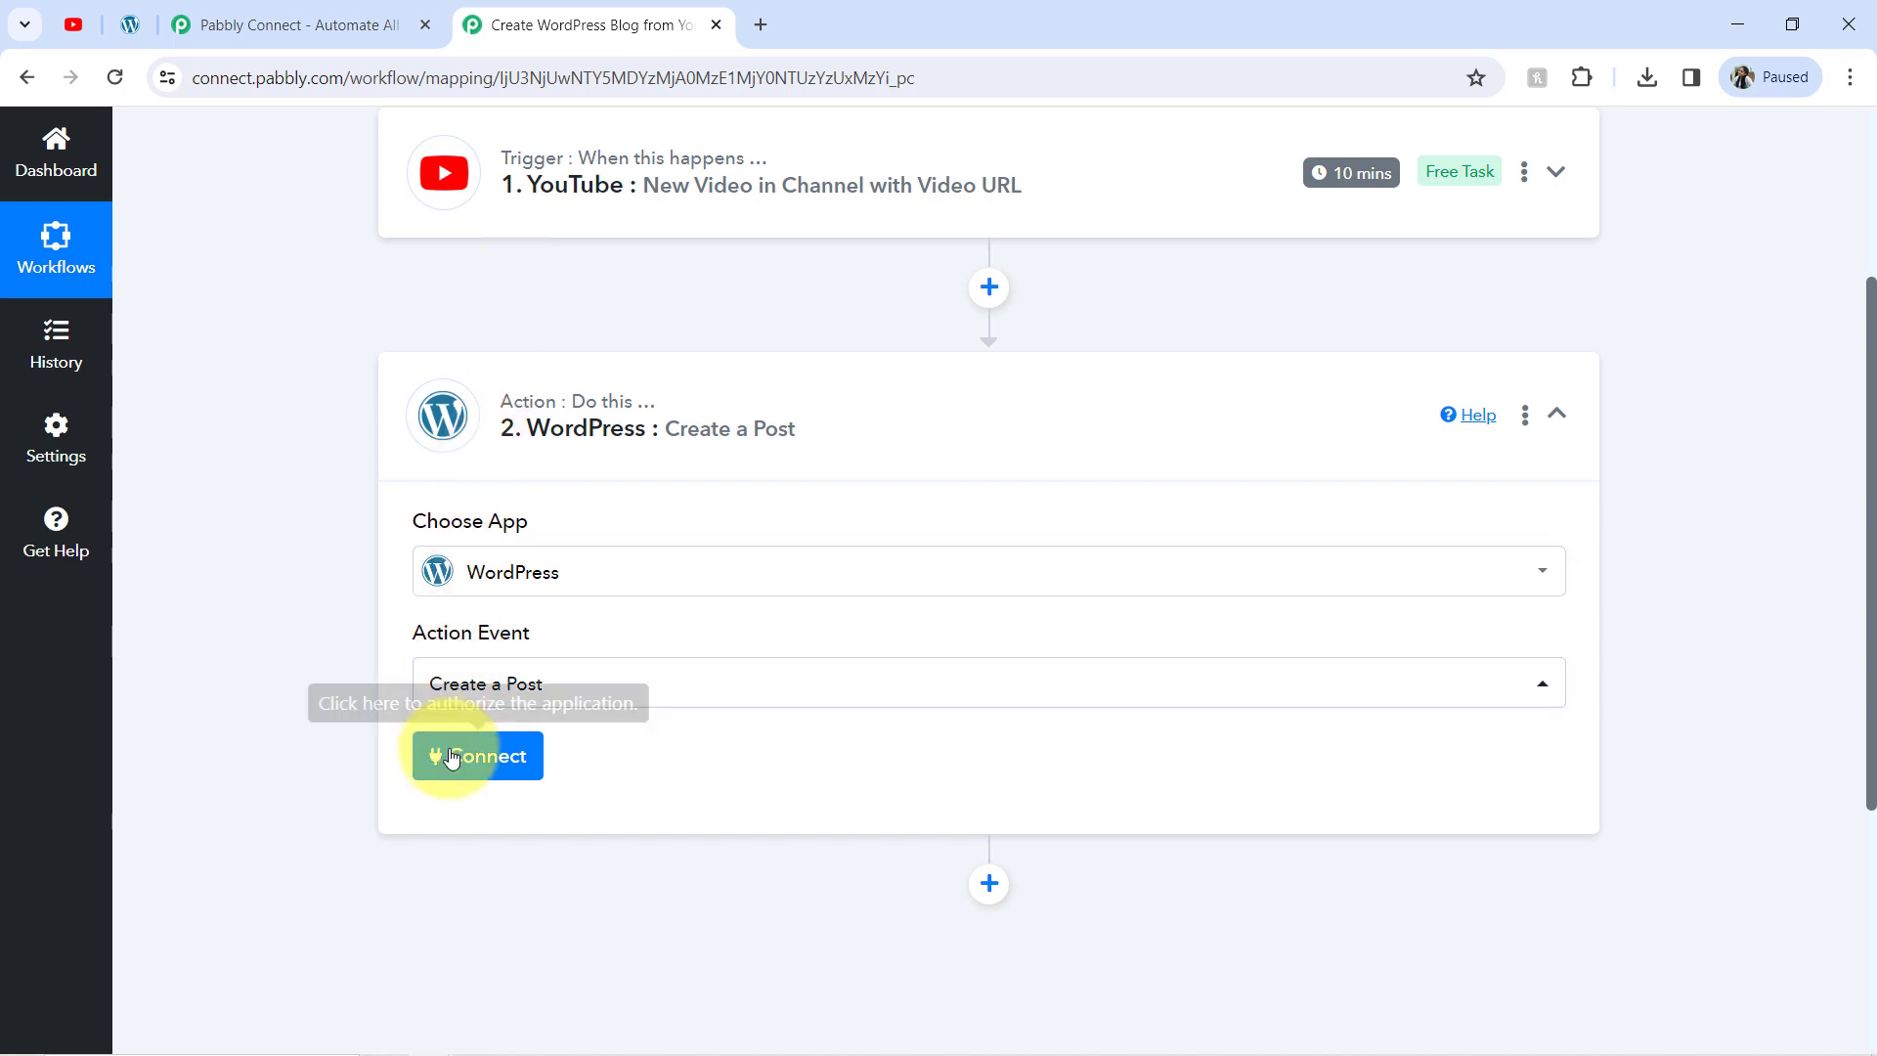
pyautogui.click(456, 758)
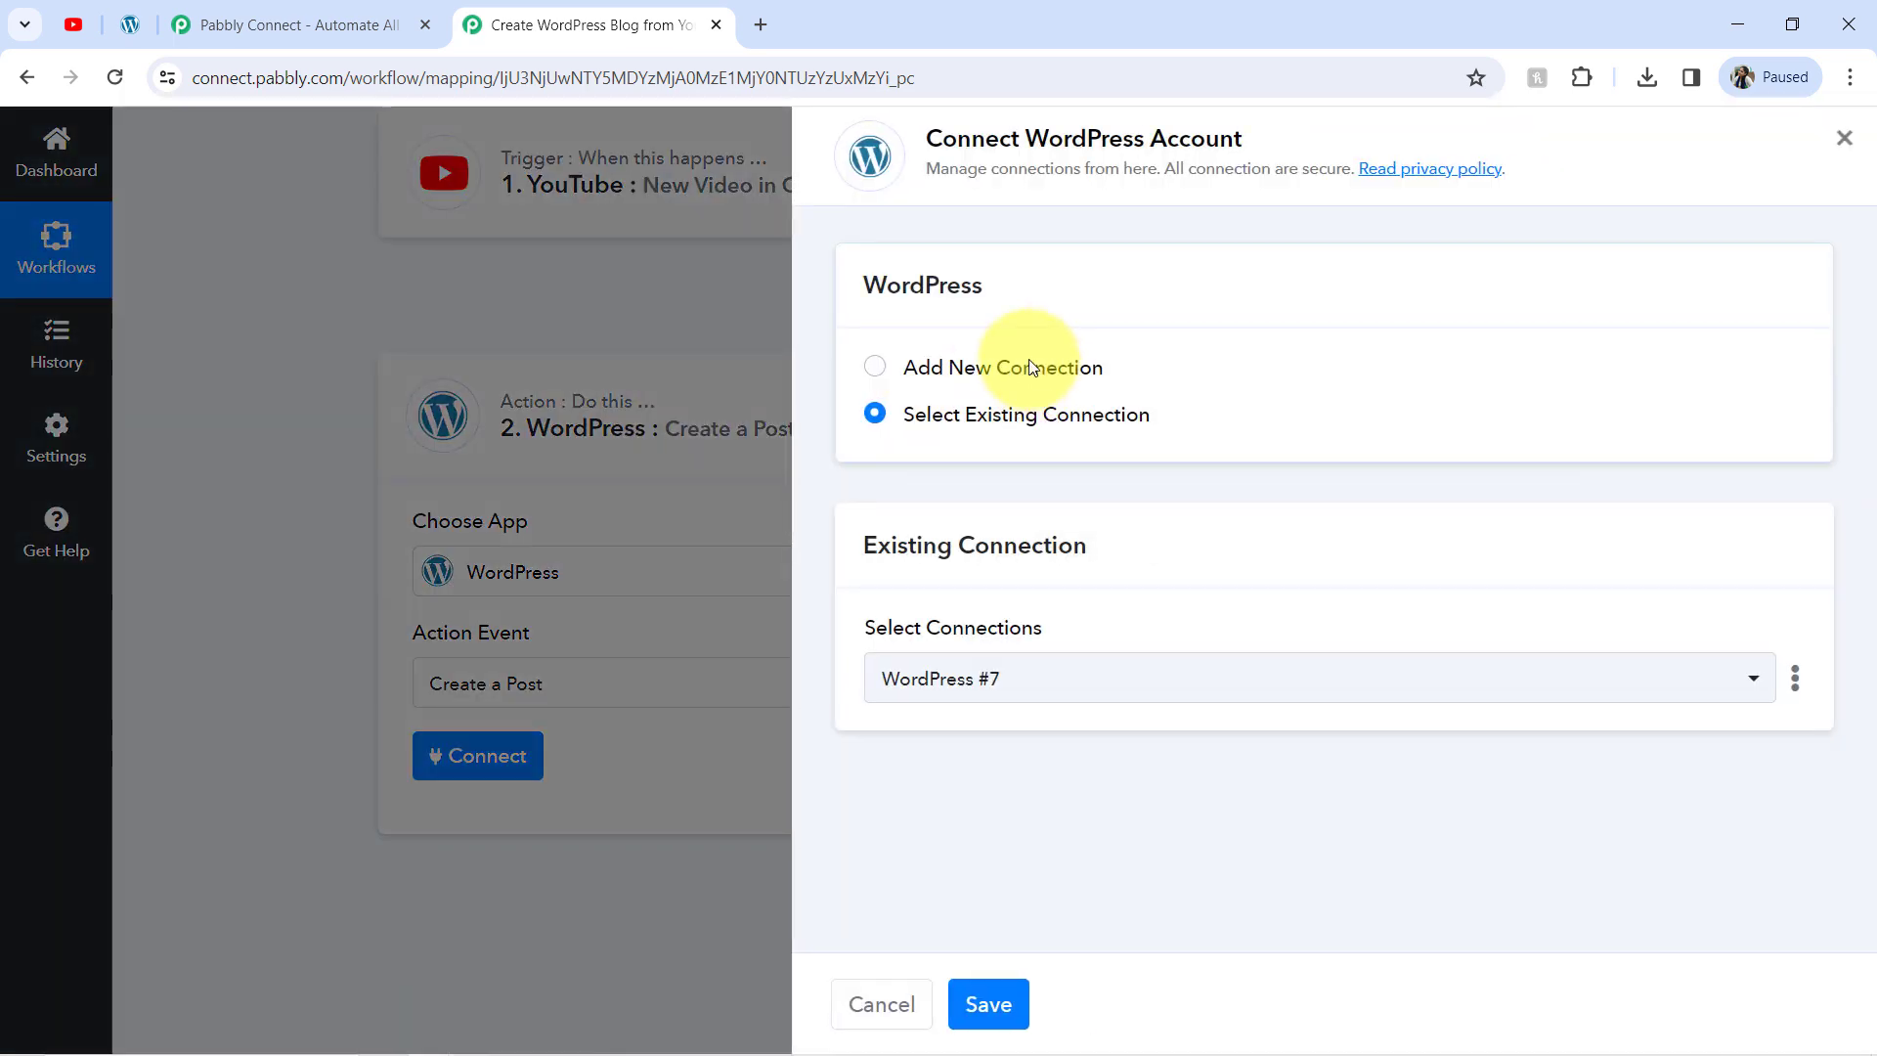
pyautogui.click(1032, 368)
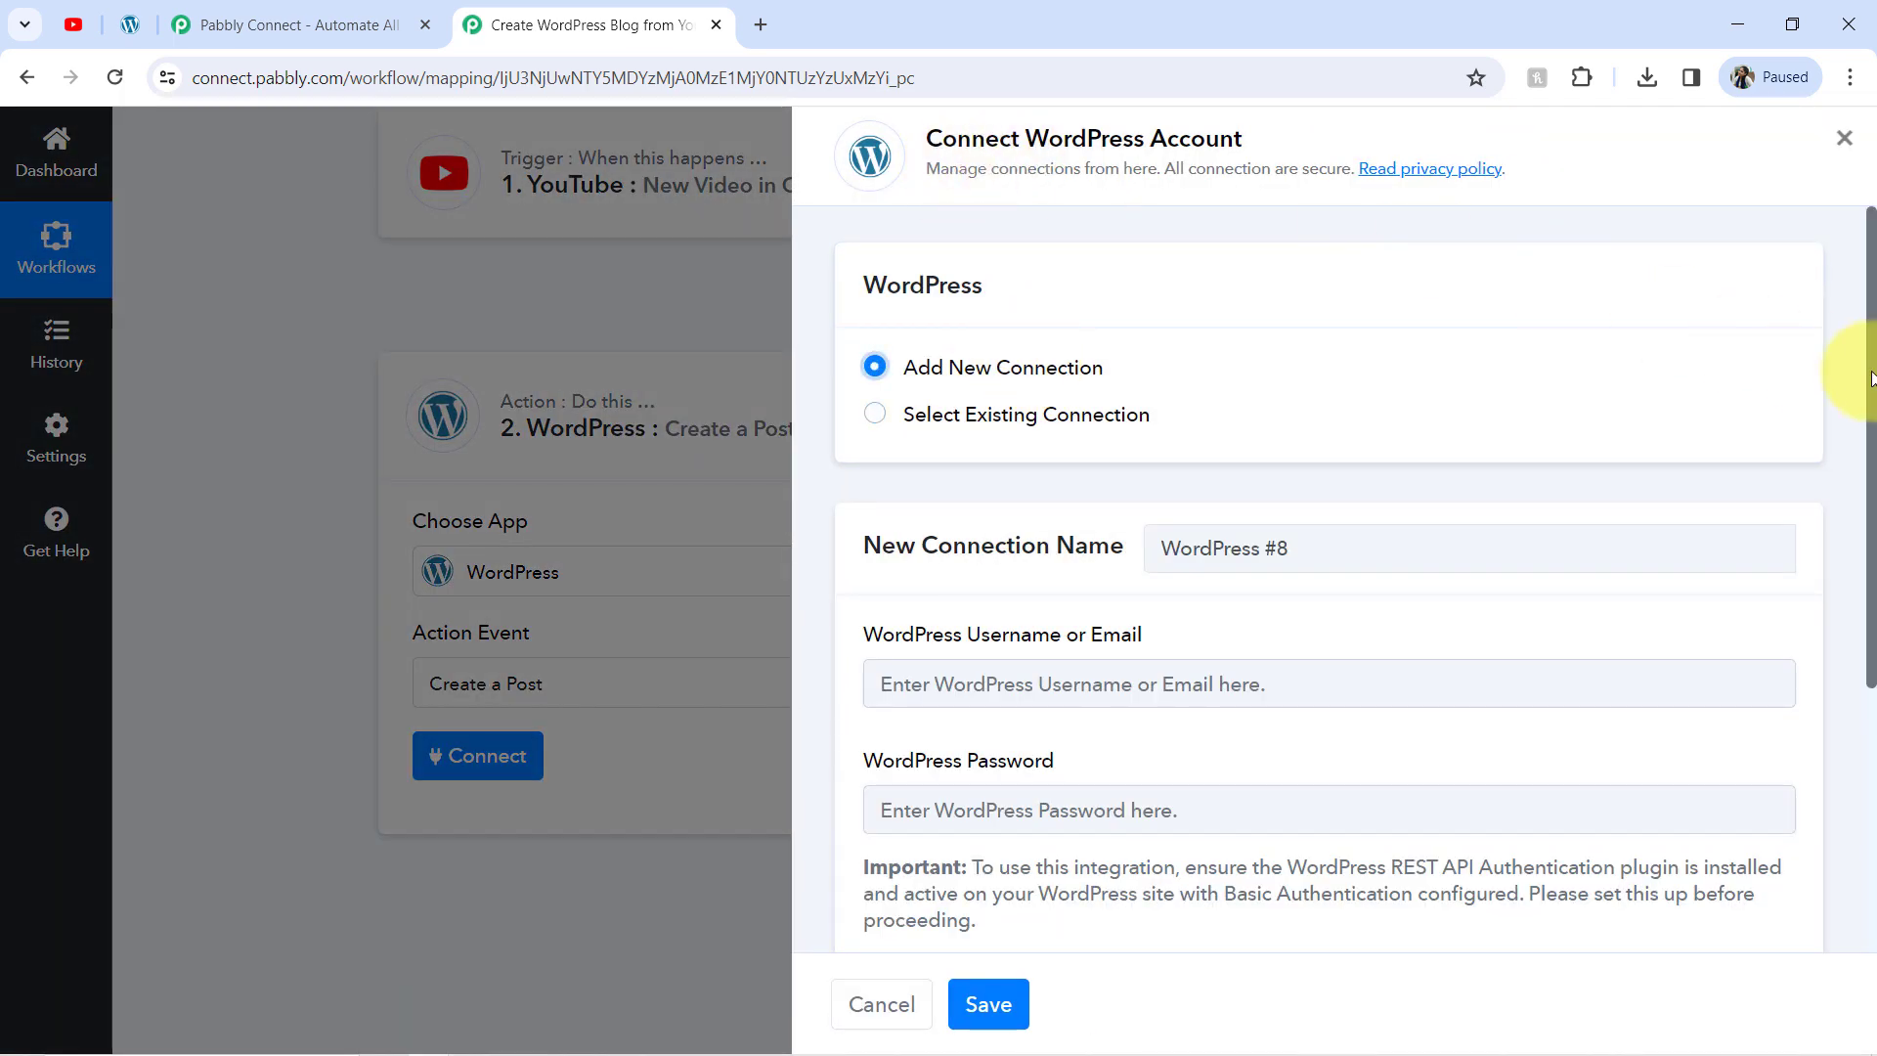
# Read the new connection's username, password and Base URL requirements, including the address parts to exclude.
pyautogui.moveTo(1873, 374); pyautogui.dragTo(1869, 557)
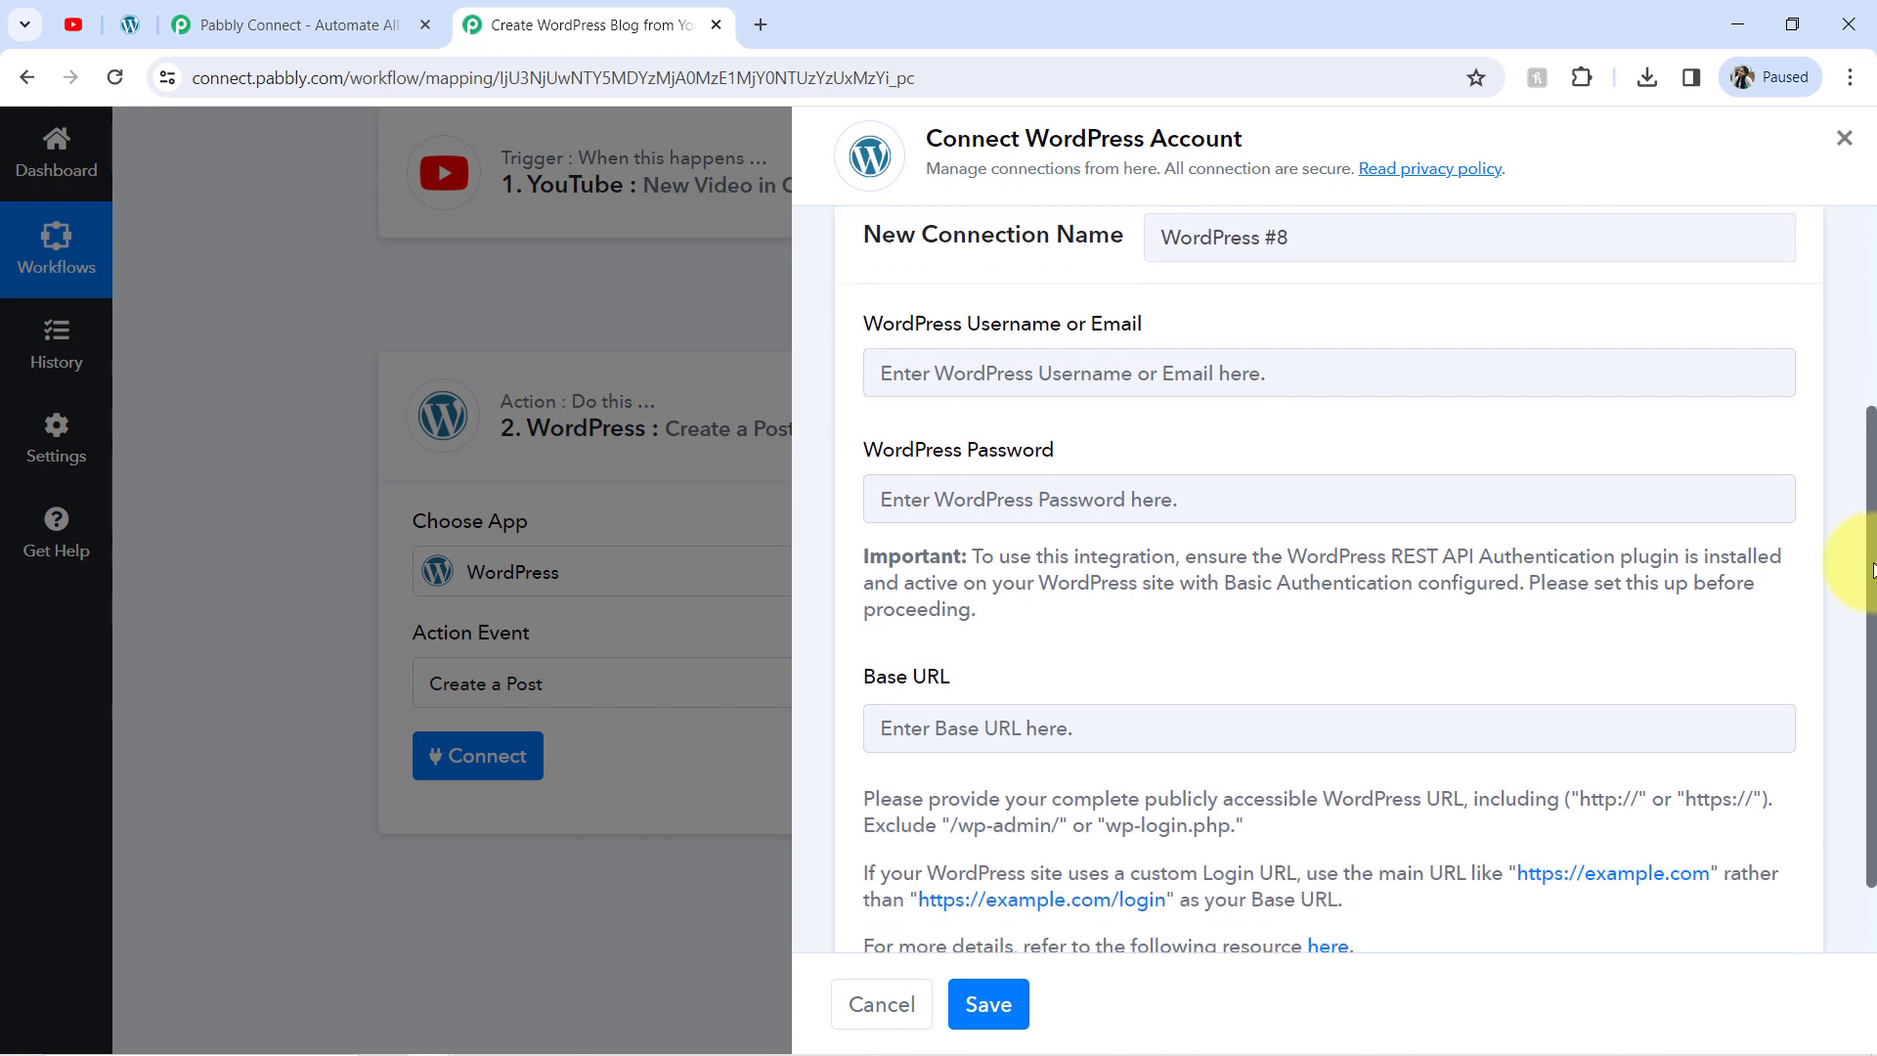
pyautogui.moveTo(912, 330); pyautogui.dragTo(1138, 338)
pyautogui.moveTo(903, 449); pyautogui.dragTo(1066, 466)
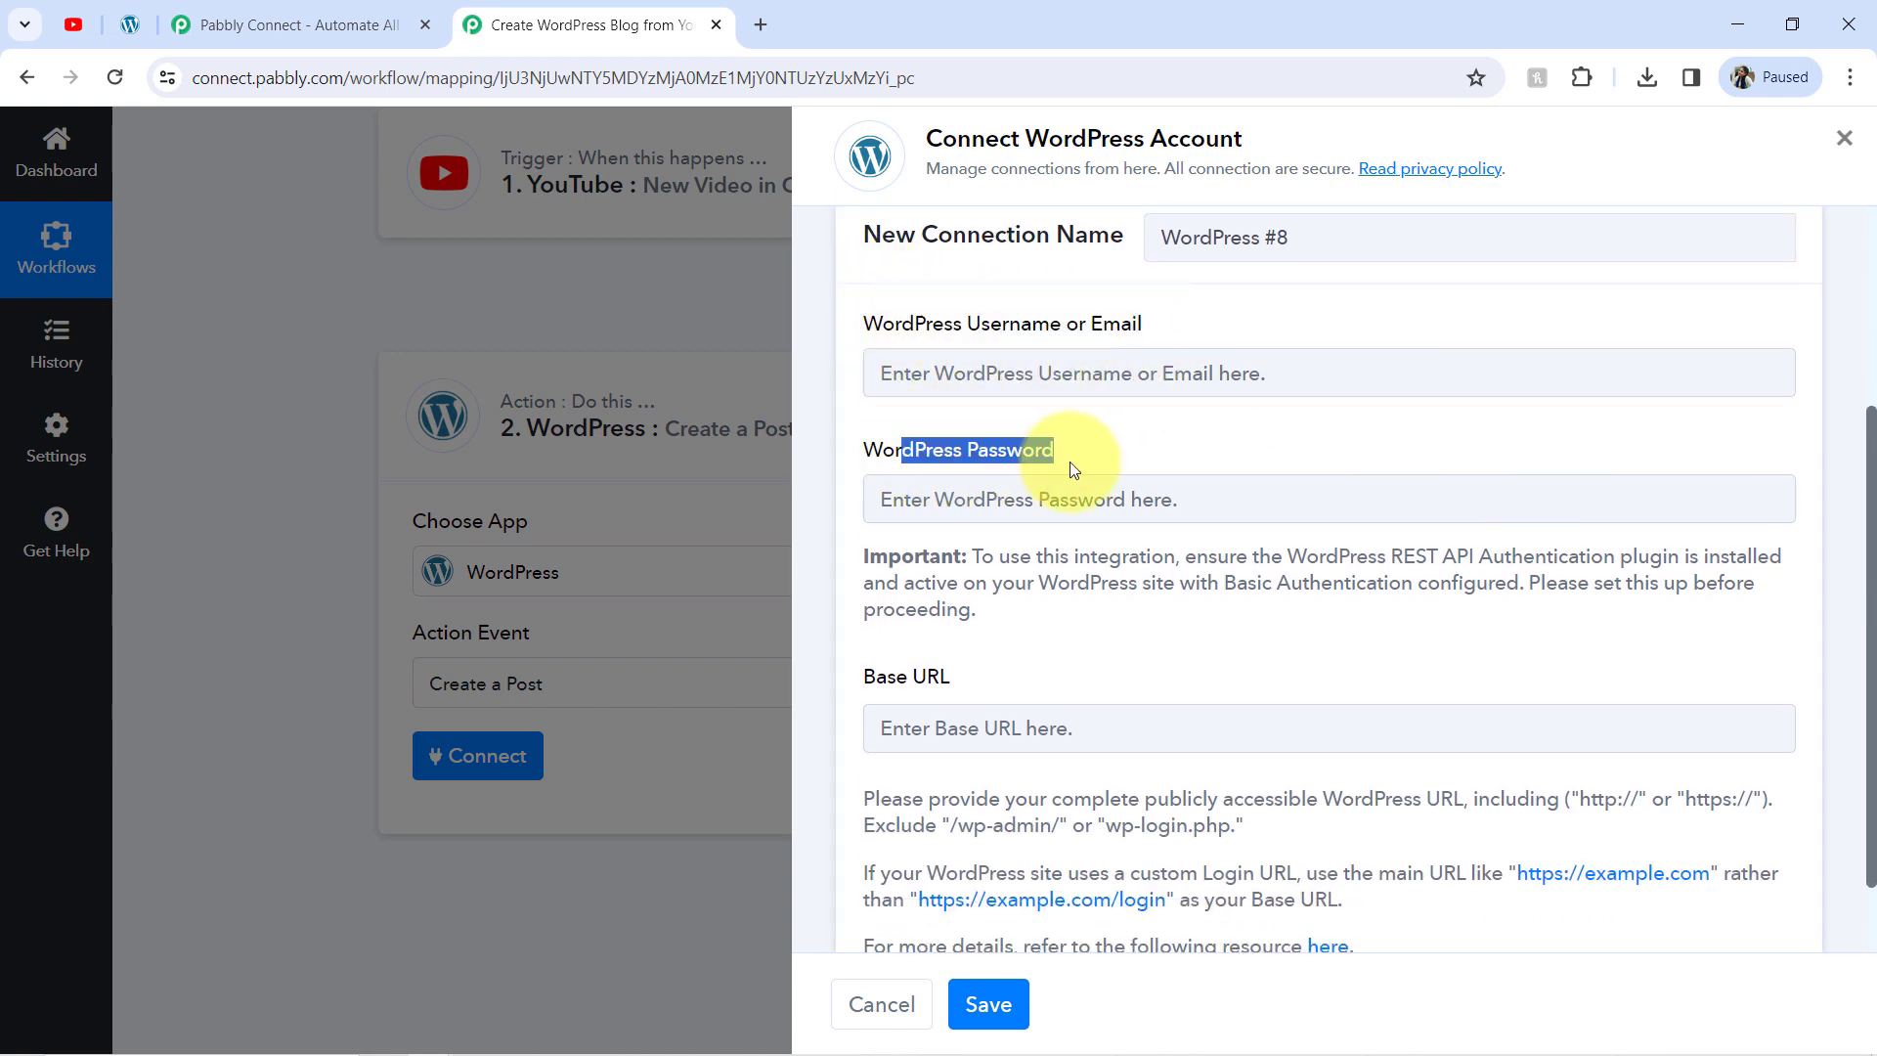
pyautogui.scroll(-1, 1858, 705)
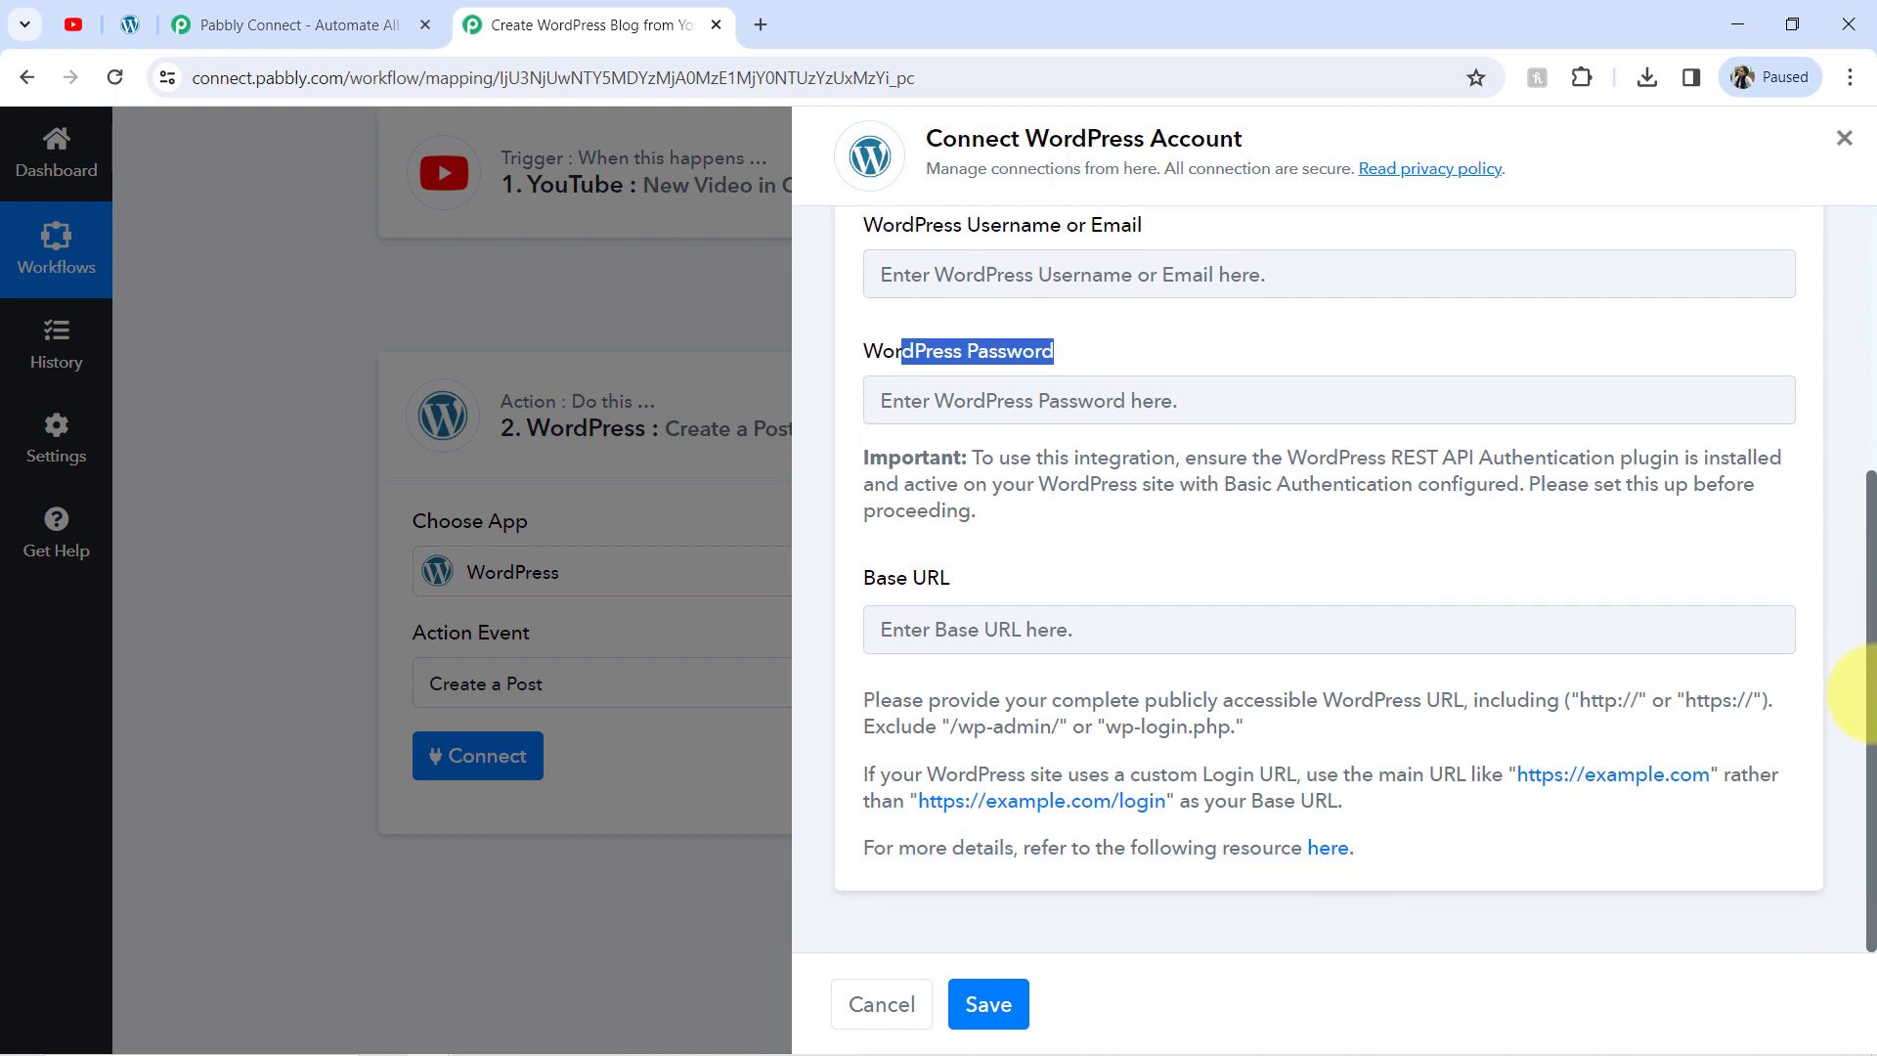
pyautogui.moveTo(976, 726); pyautogui.dragTo(1128, 729)
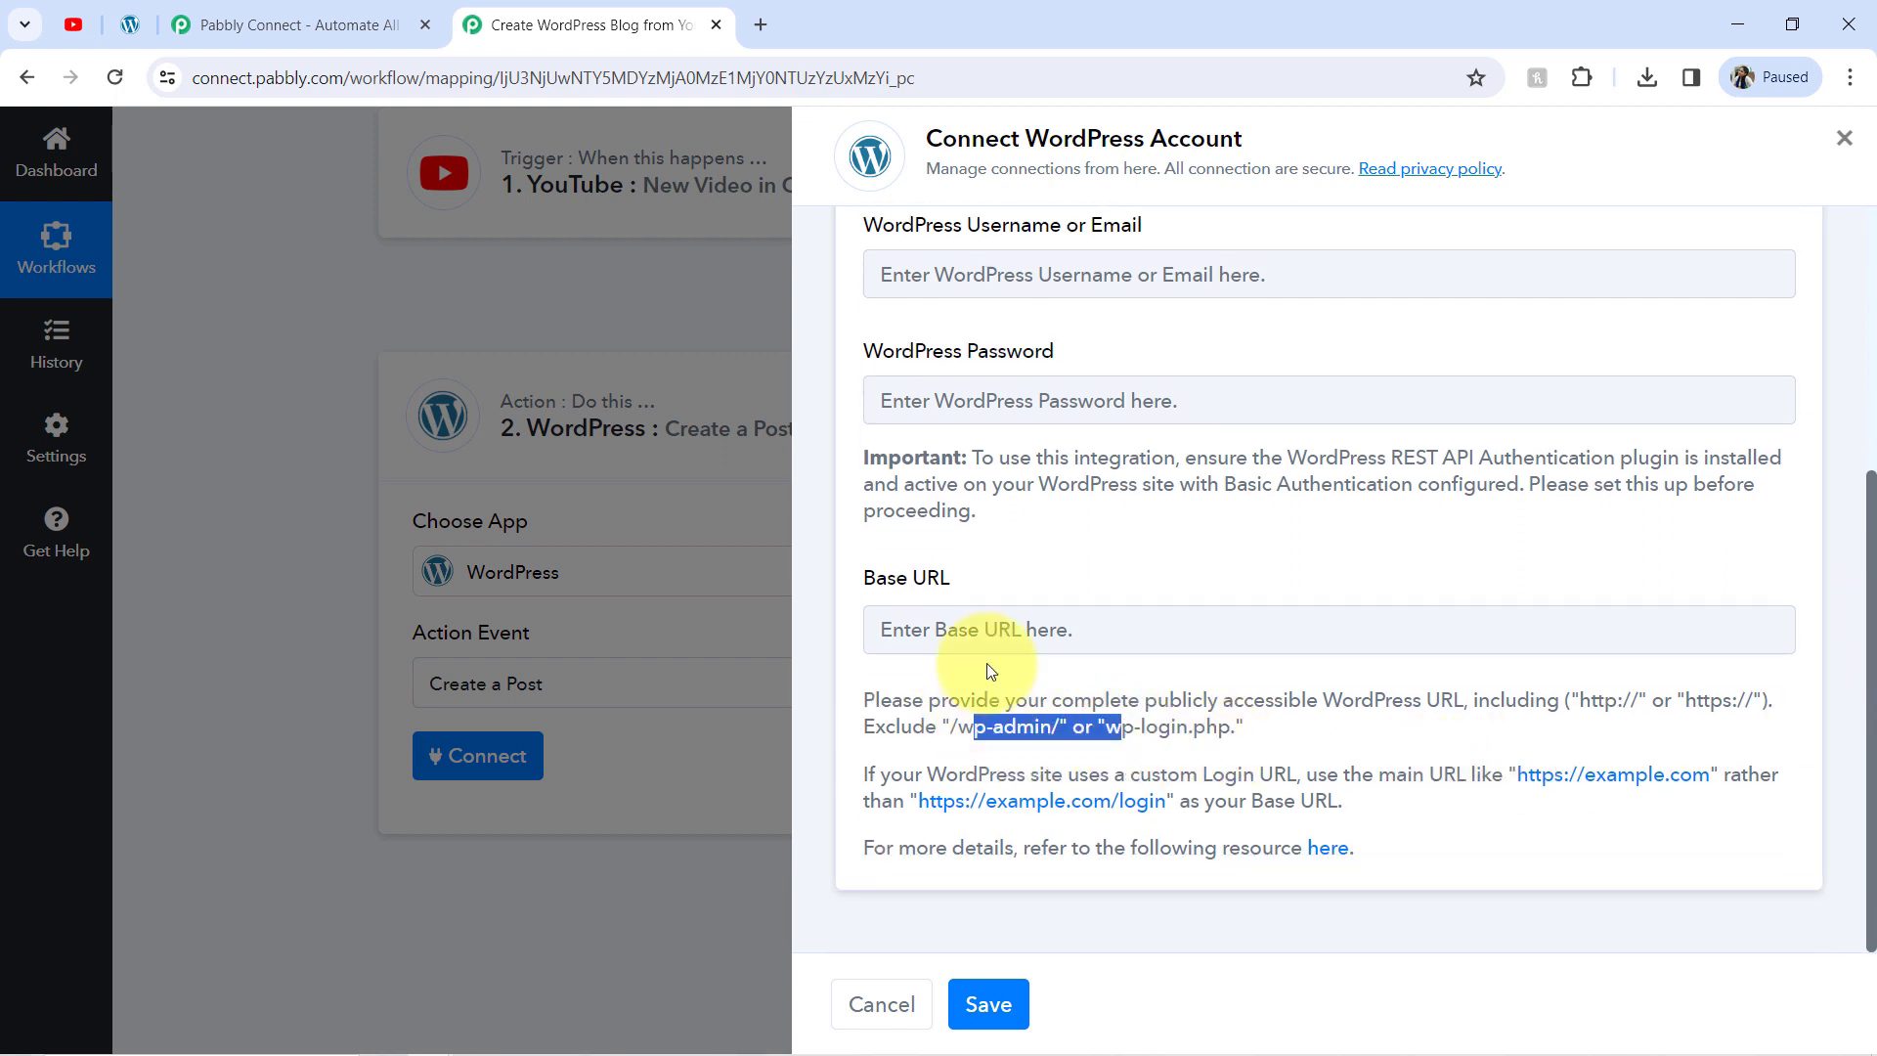
pyautogui.click(1336, 709)
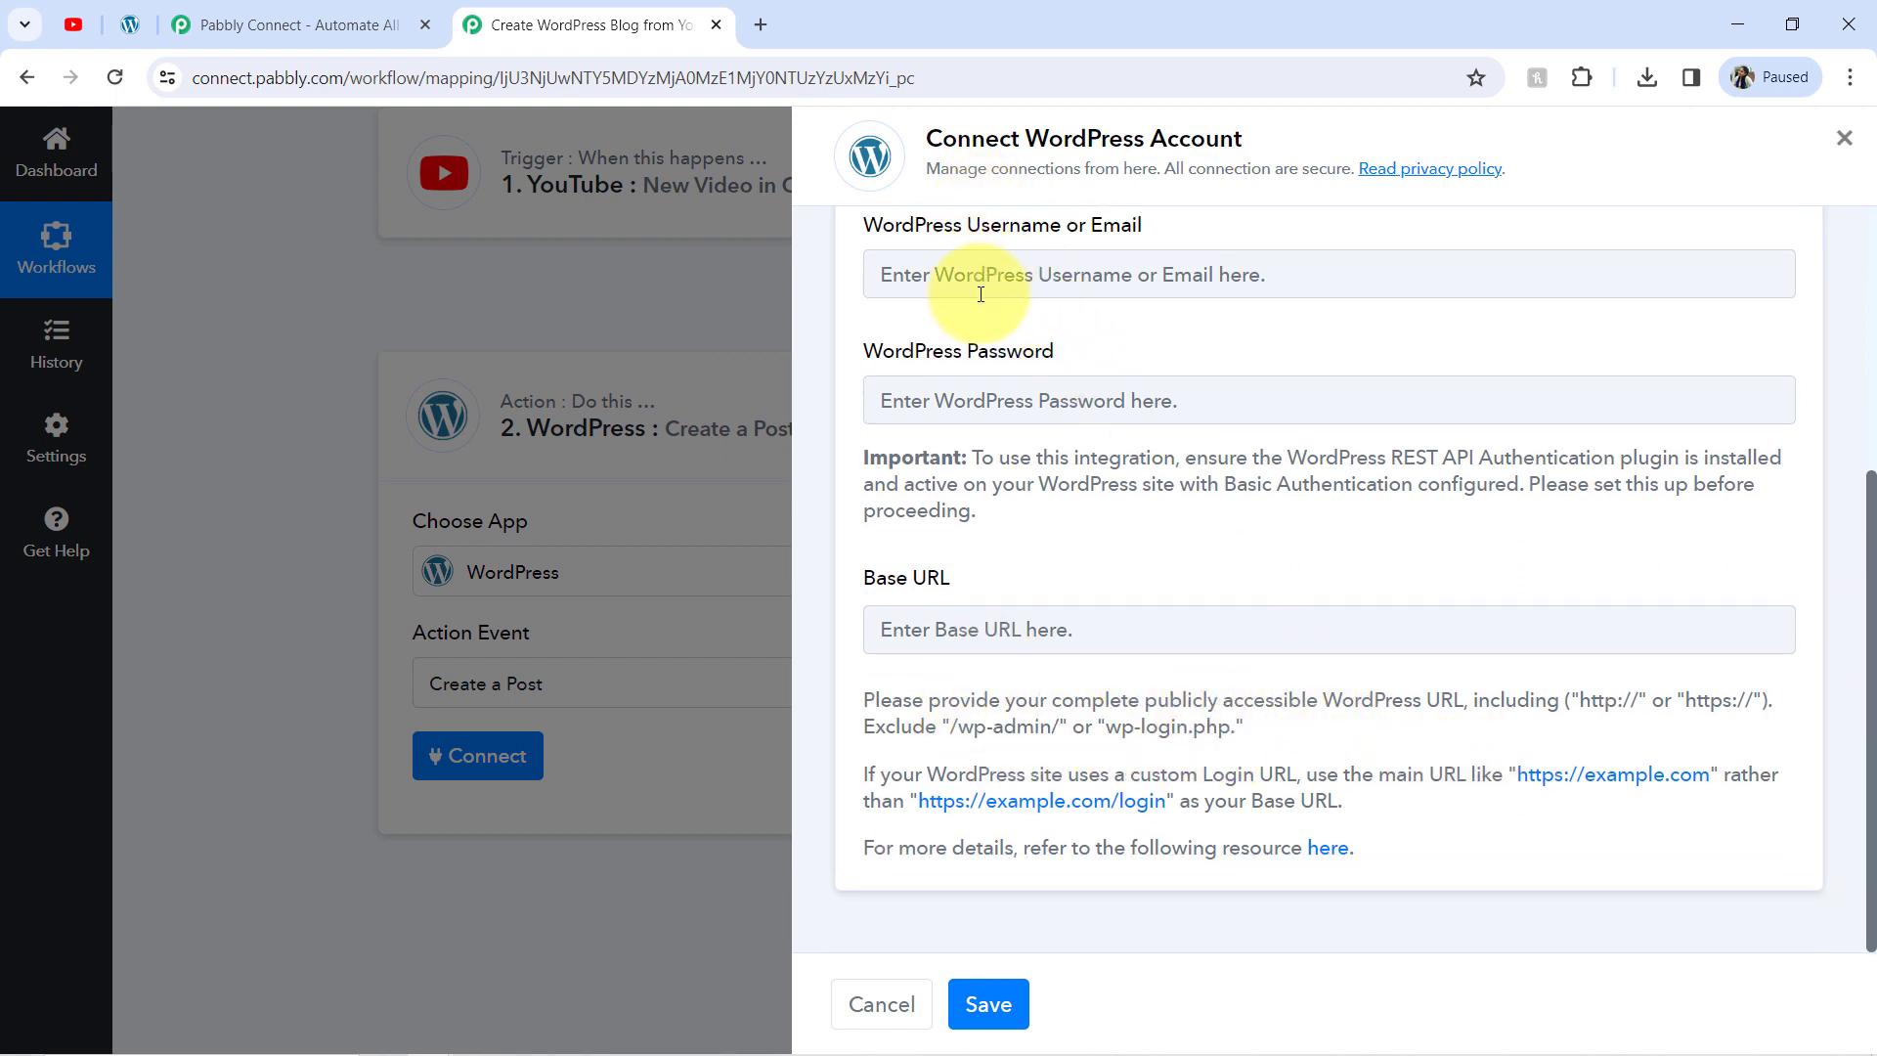
pyautogui.moveTo(877, 578); pyautogui.dragTo(989, 593)
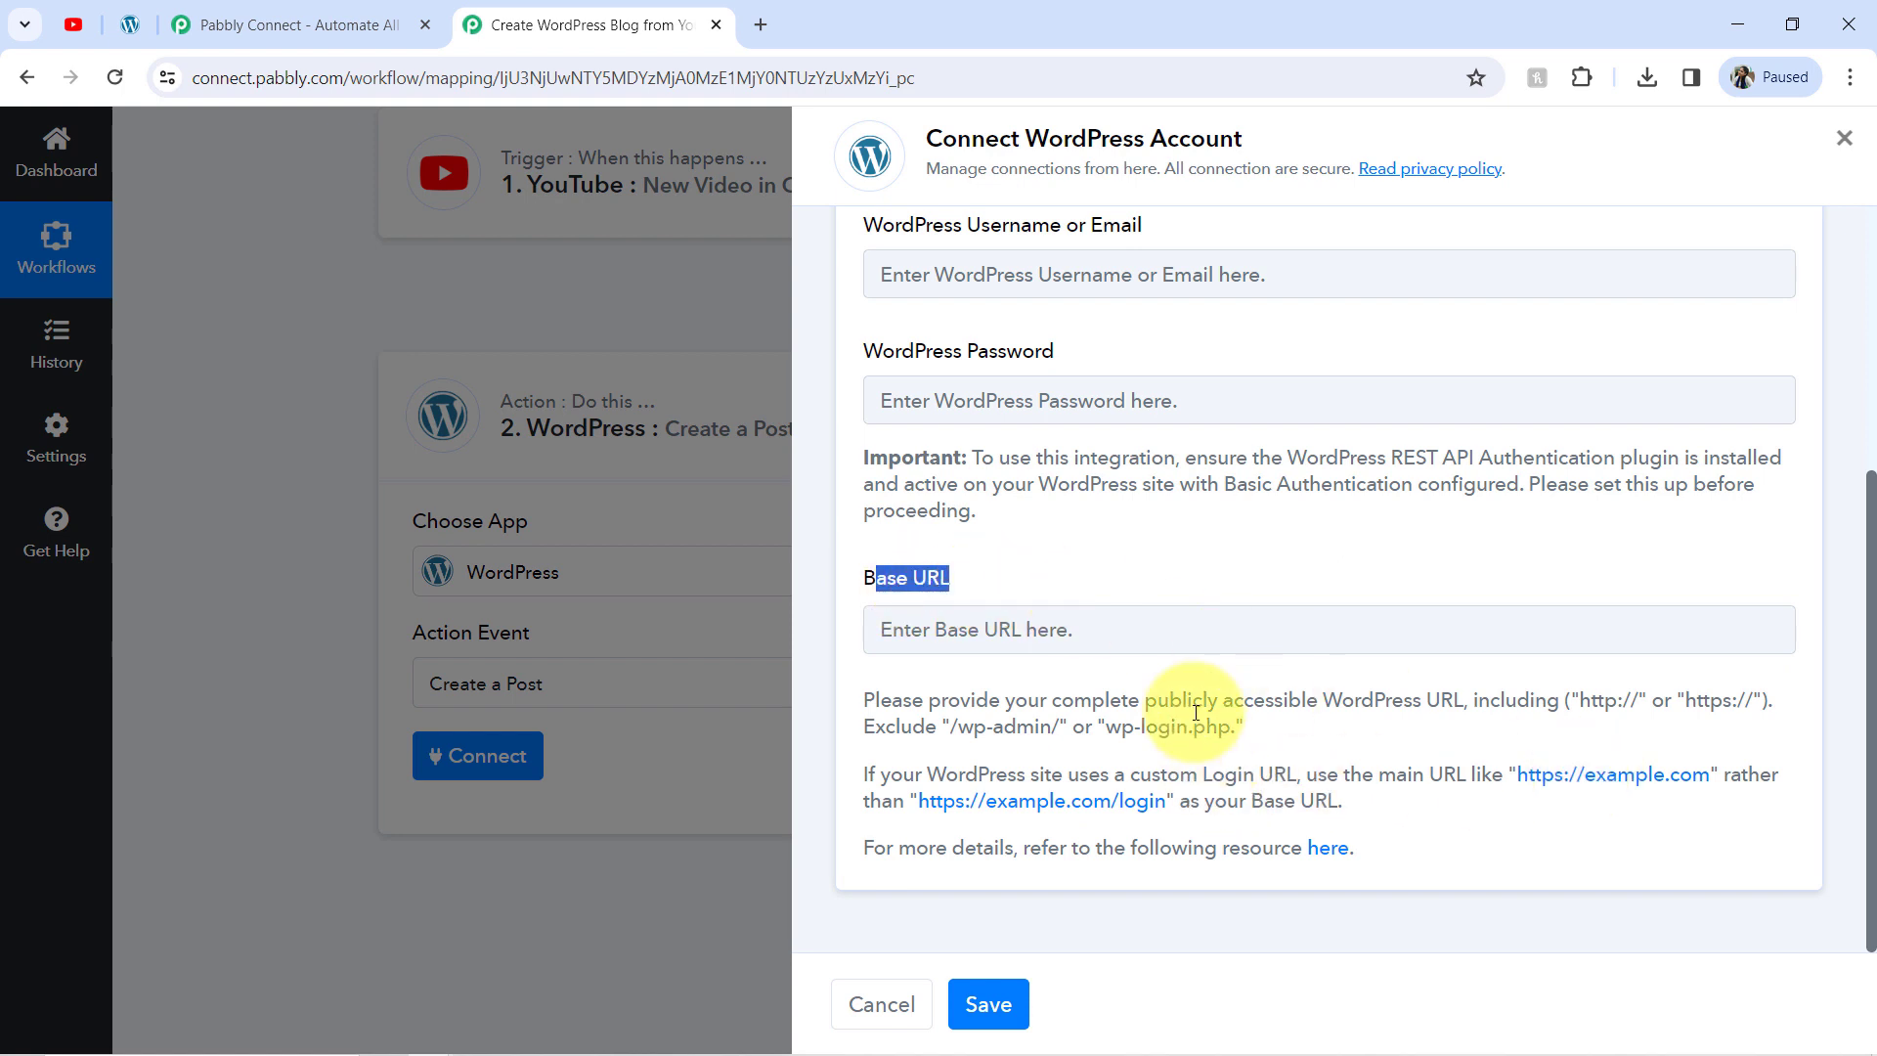
pyautogui.moveTo(1145, 695); pyautogui.dragTo(1447, 706)
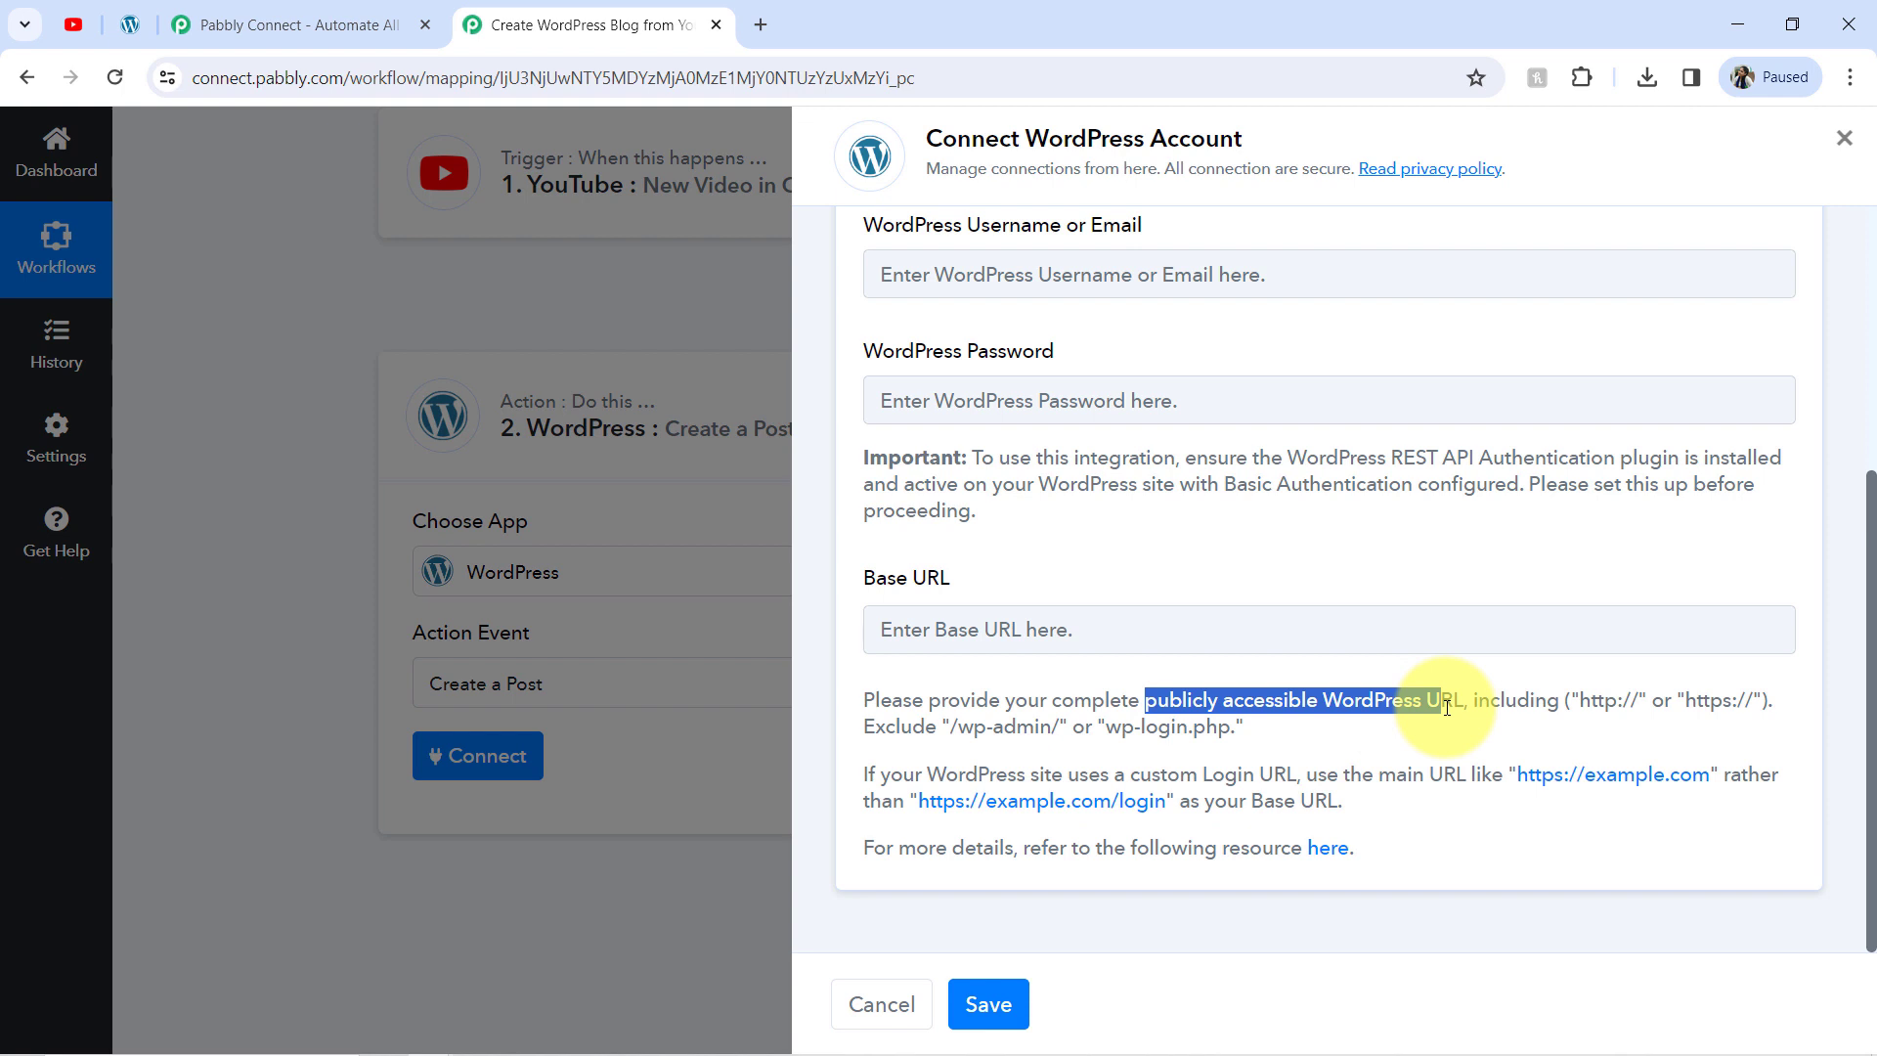
pyautogui.click(1603, 701)
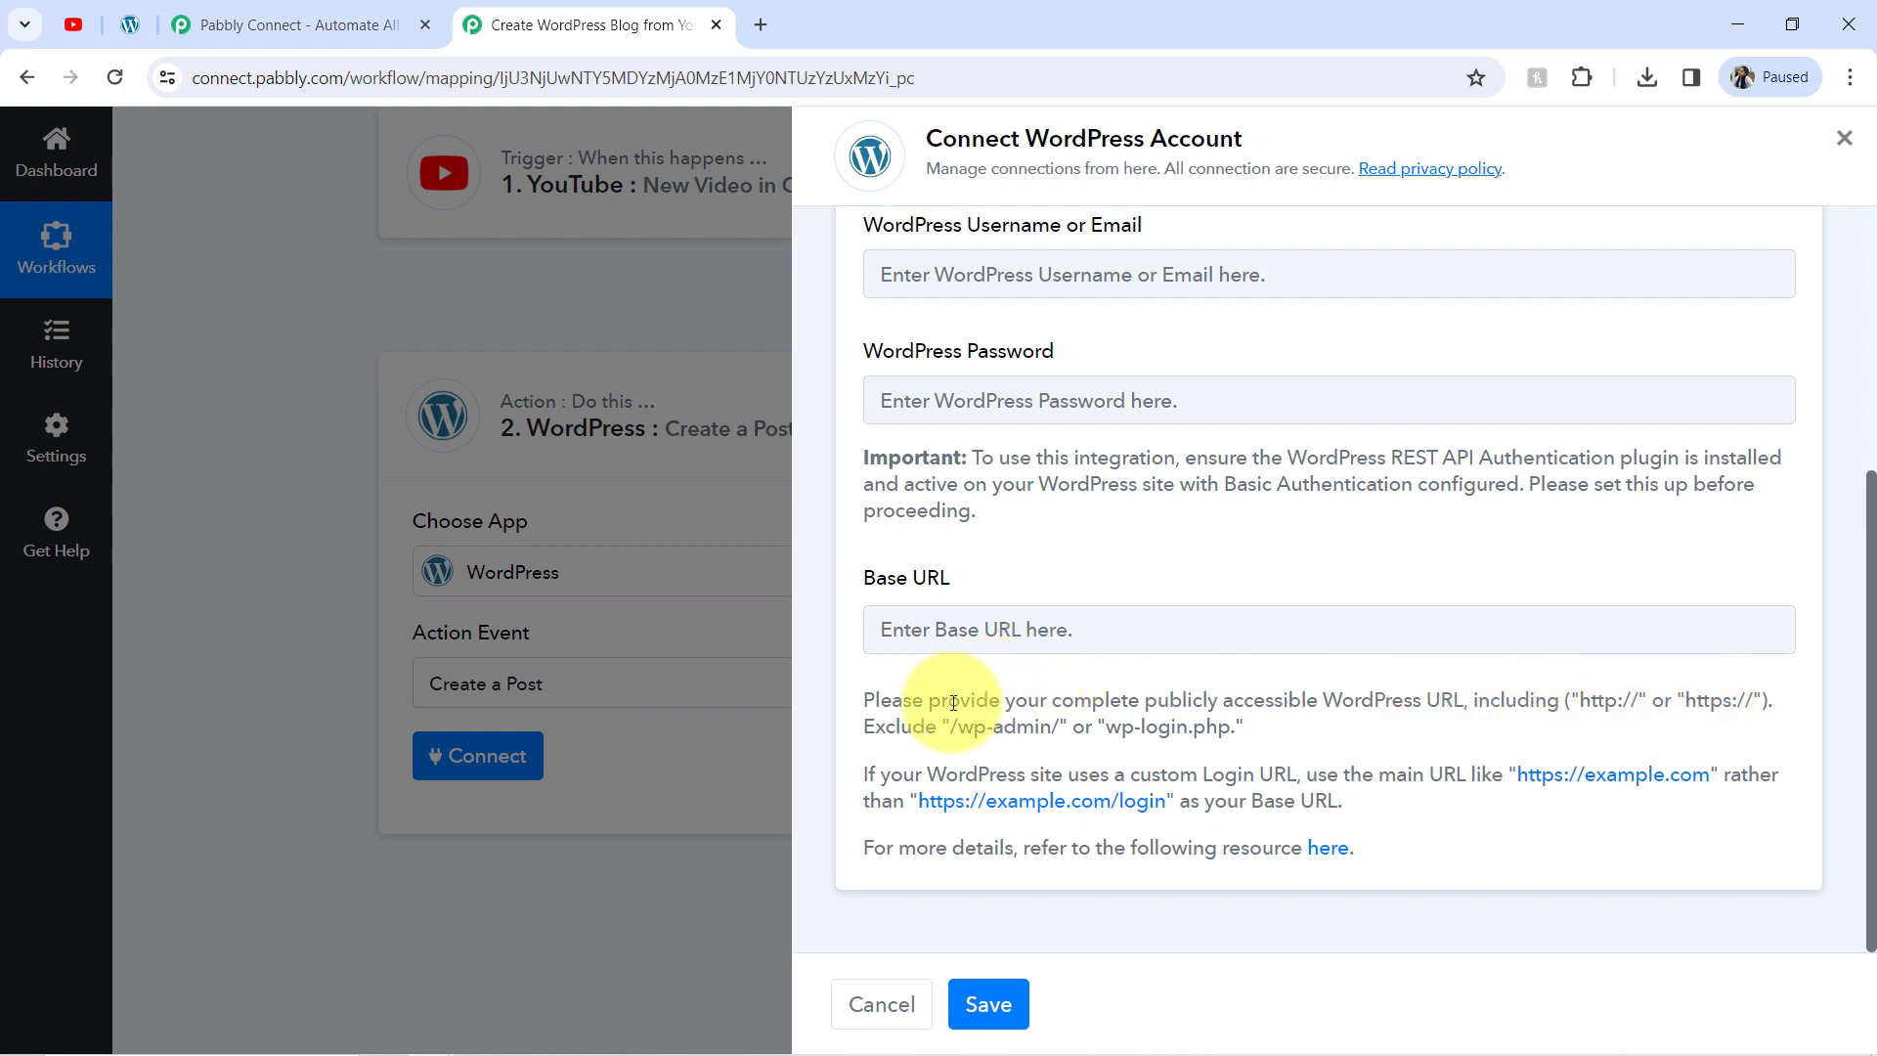
pyautogui.moveTo(901, 725); pyautogui.dragTo(1027, 738)
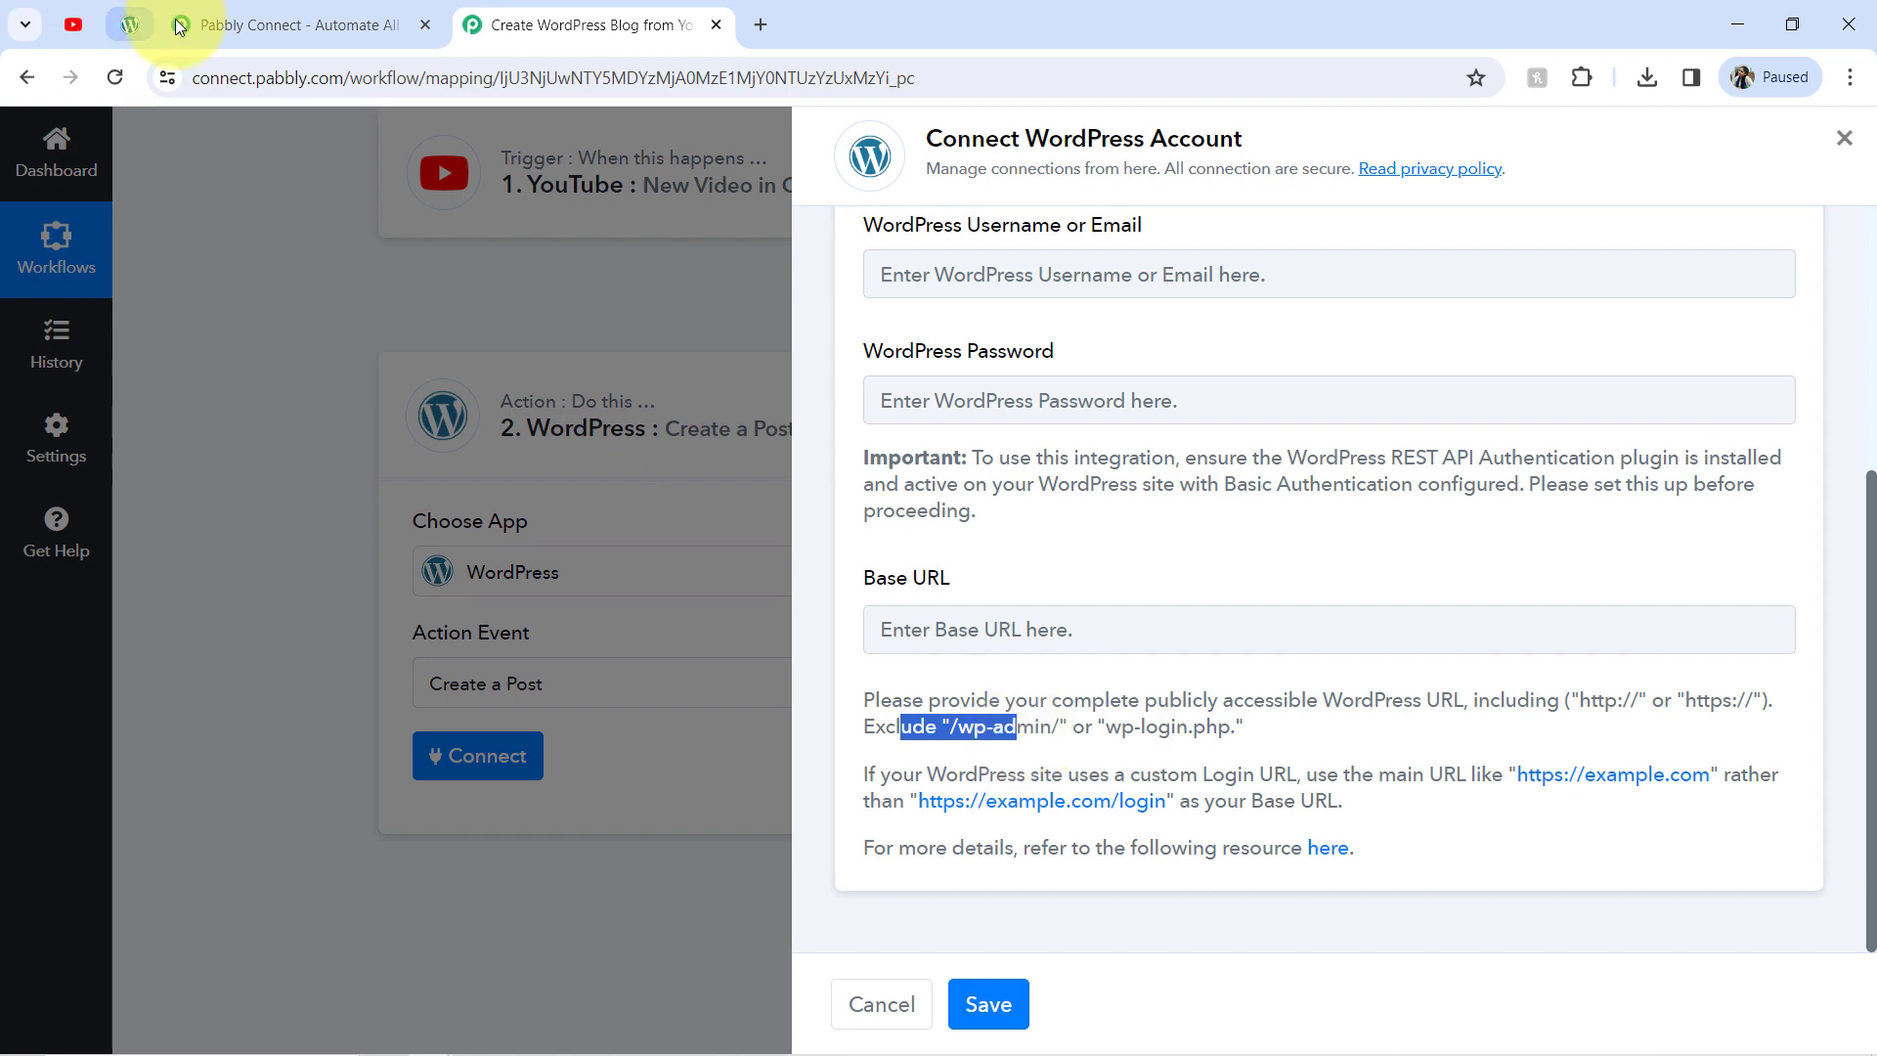
pyautogui.click(130, 25)
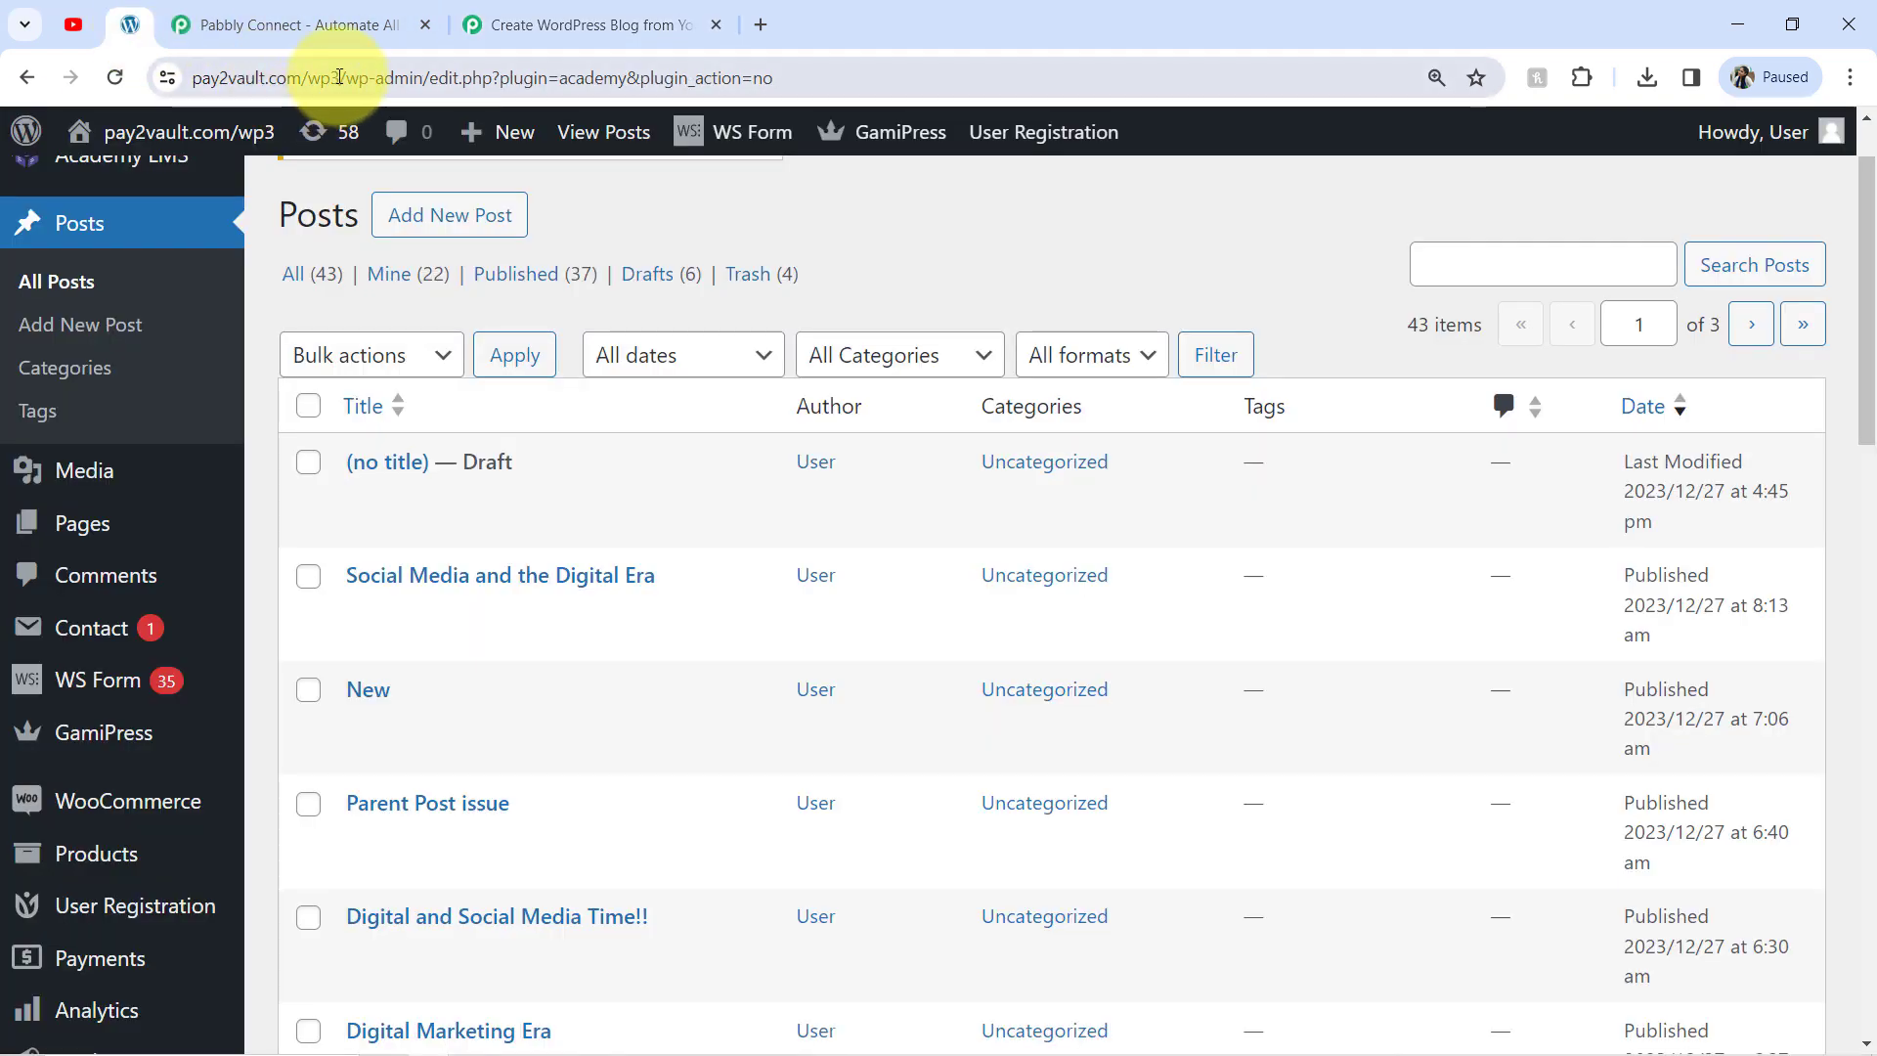
pyautogui.moveTo(339, 79); pyautogui.dragTo(205, 77)
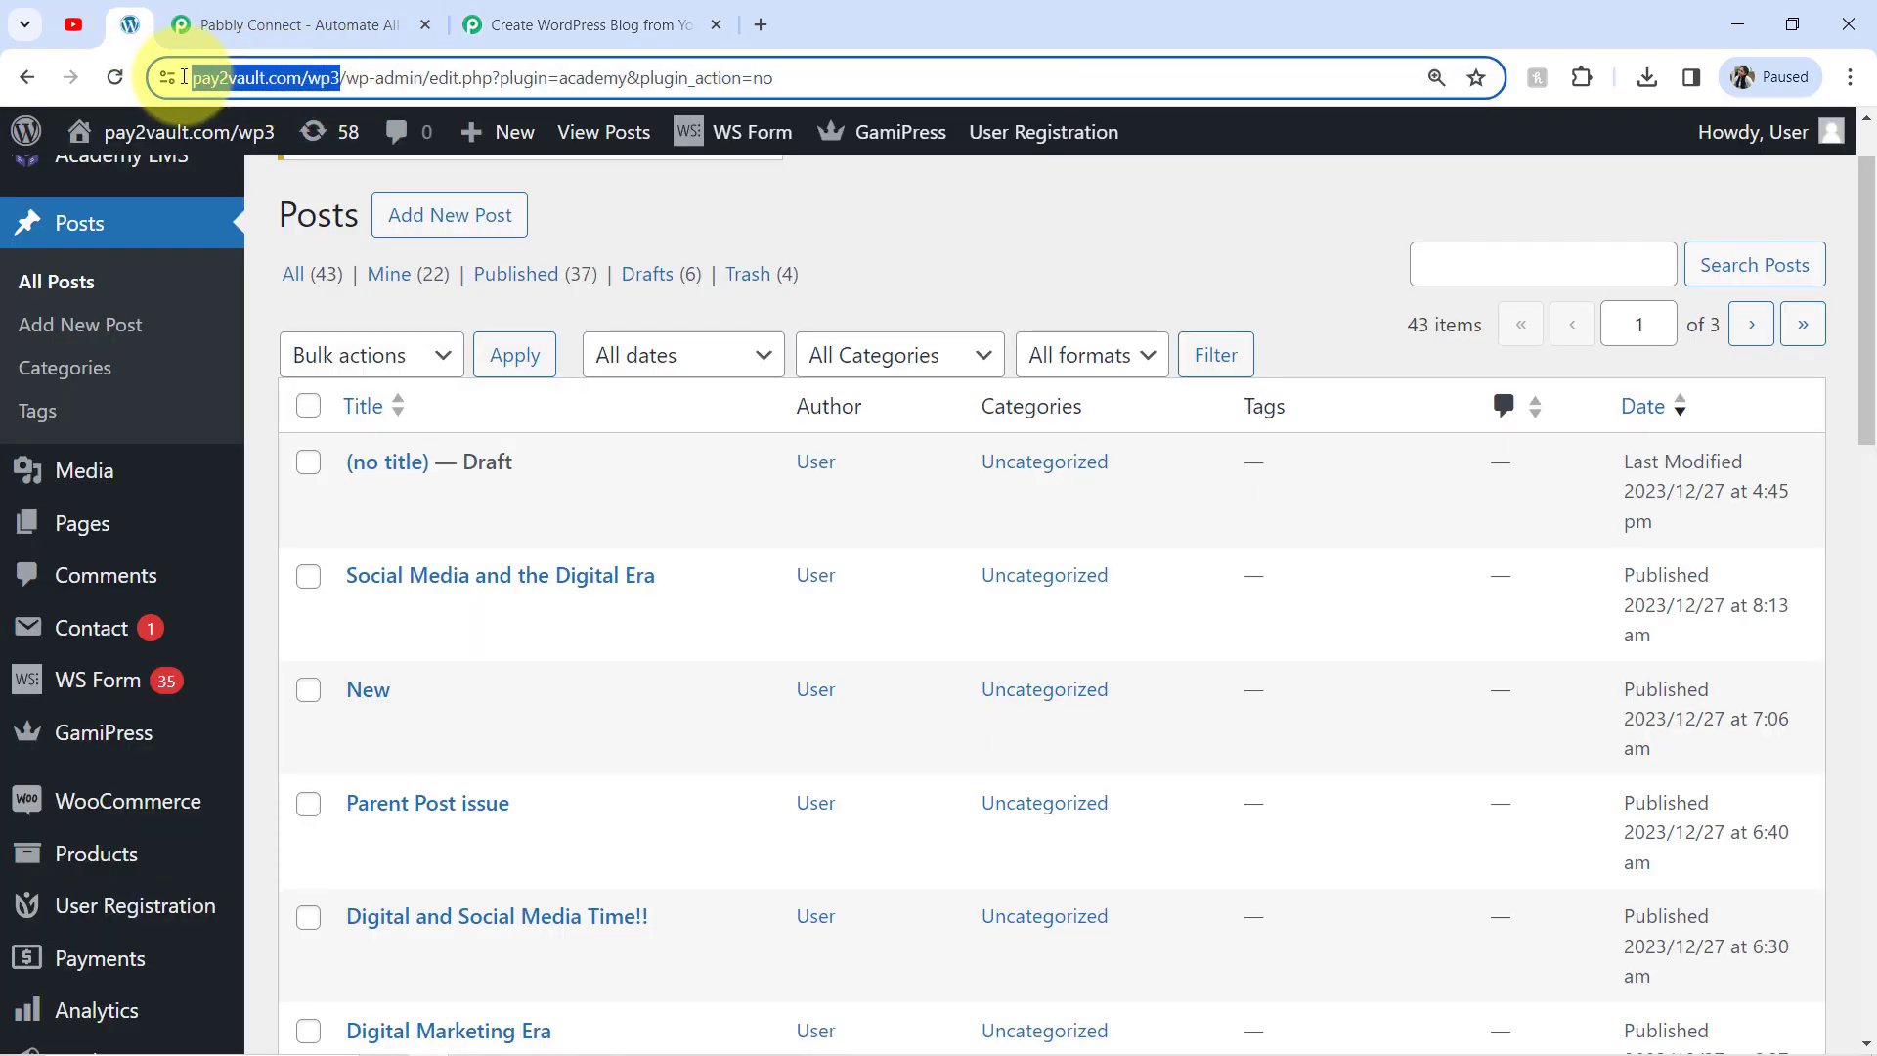
pyautogui.click(499, 27)
pyautogui.click(937, 630)
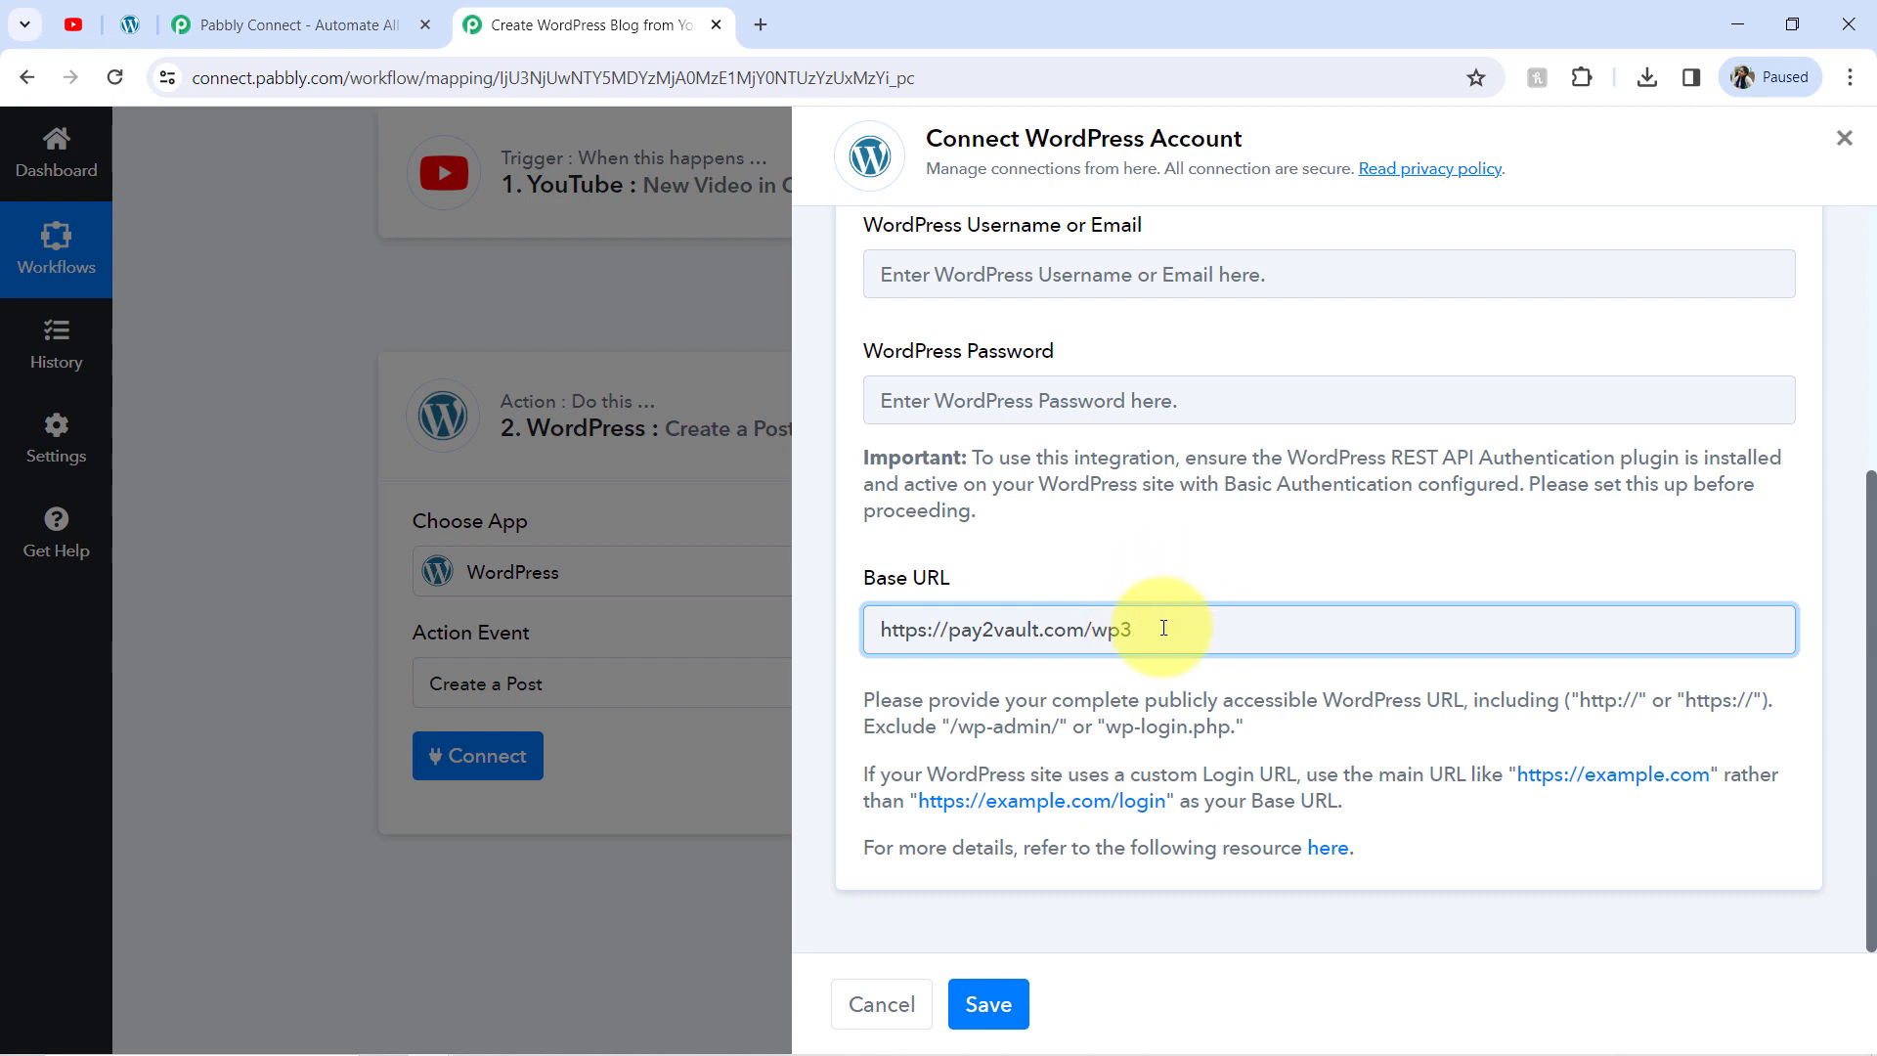
pyautogui.click(920, 769)
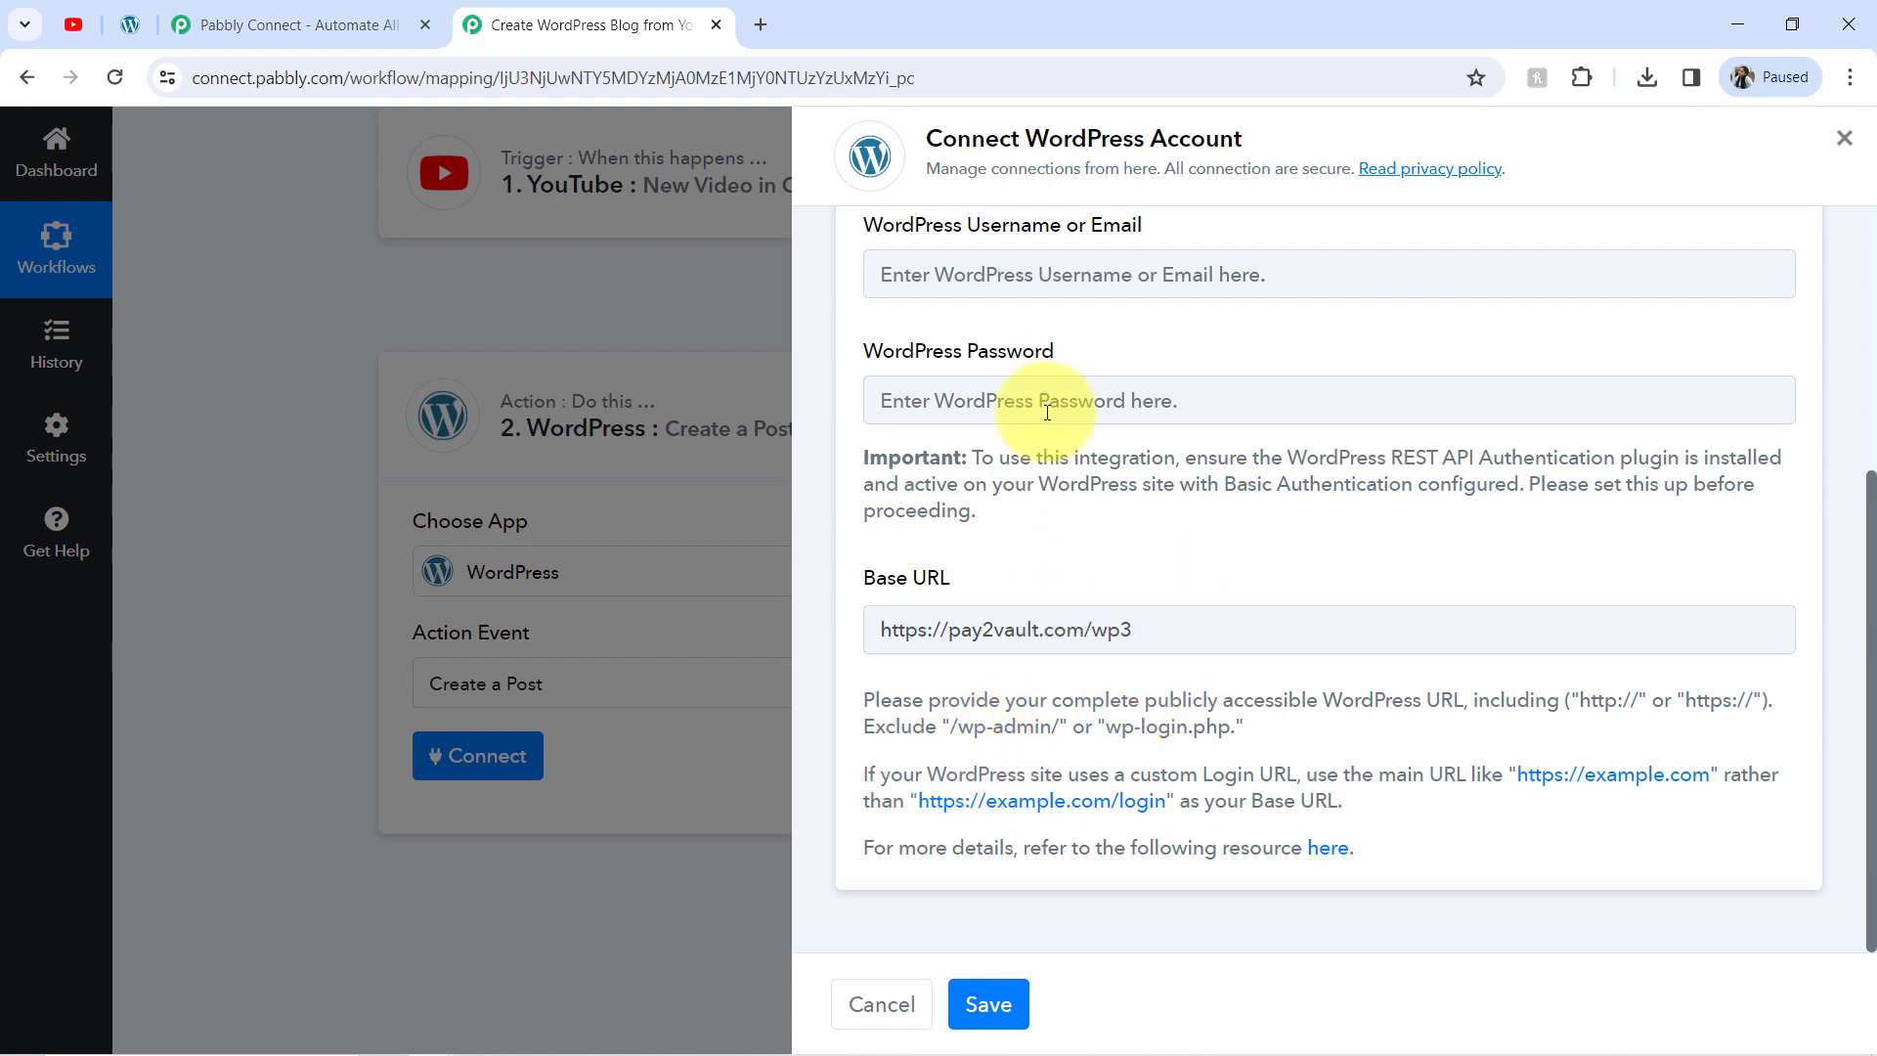
# Read the connection form's note on the required WordPress REST API Authentication plugin and Basic Authentication setup.
pyautogui.moveTo(890, 456); pyautogui.dragTo(928, 456)
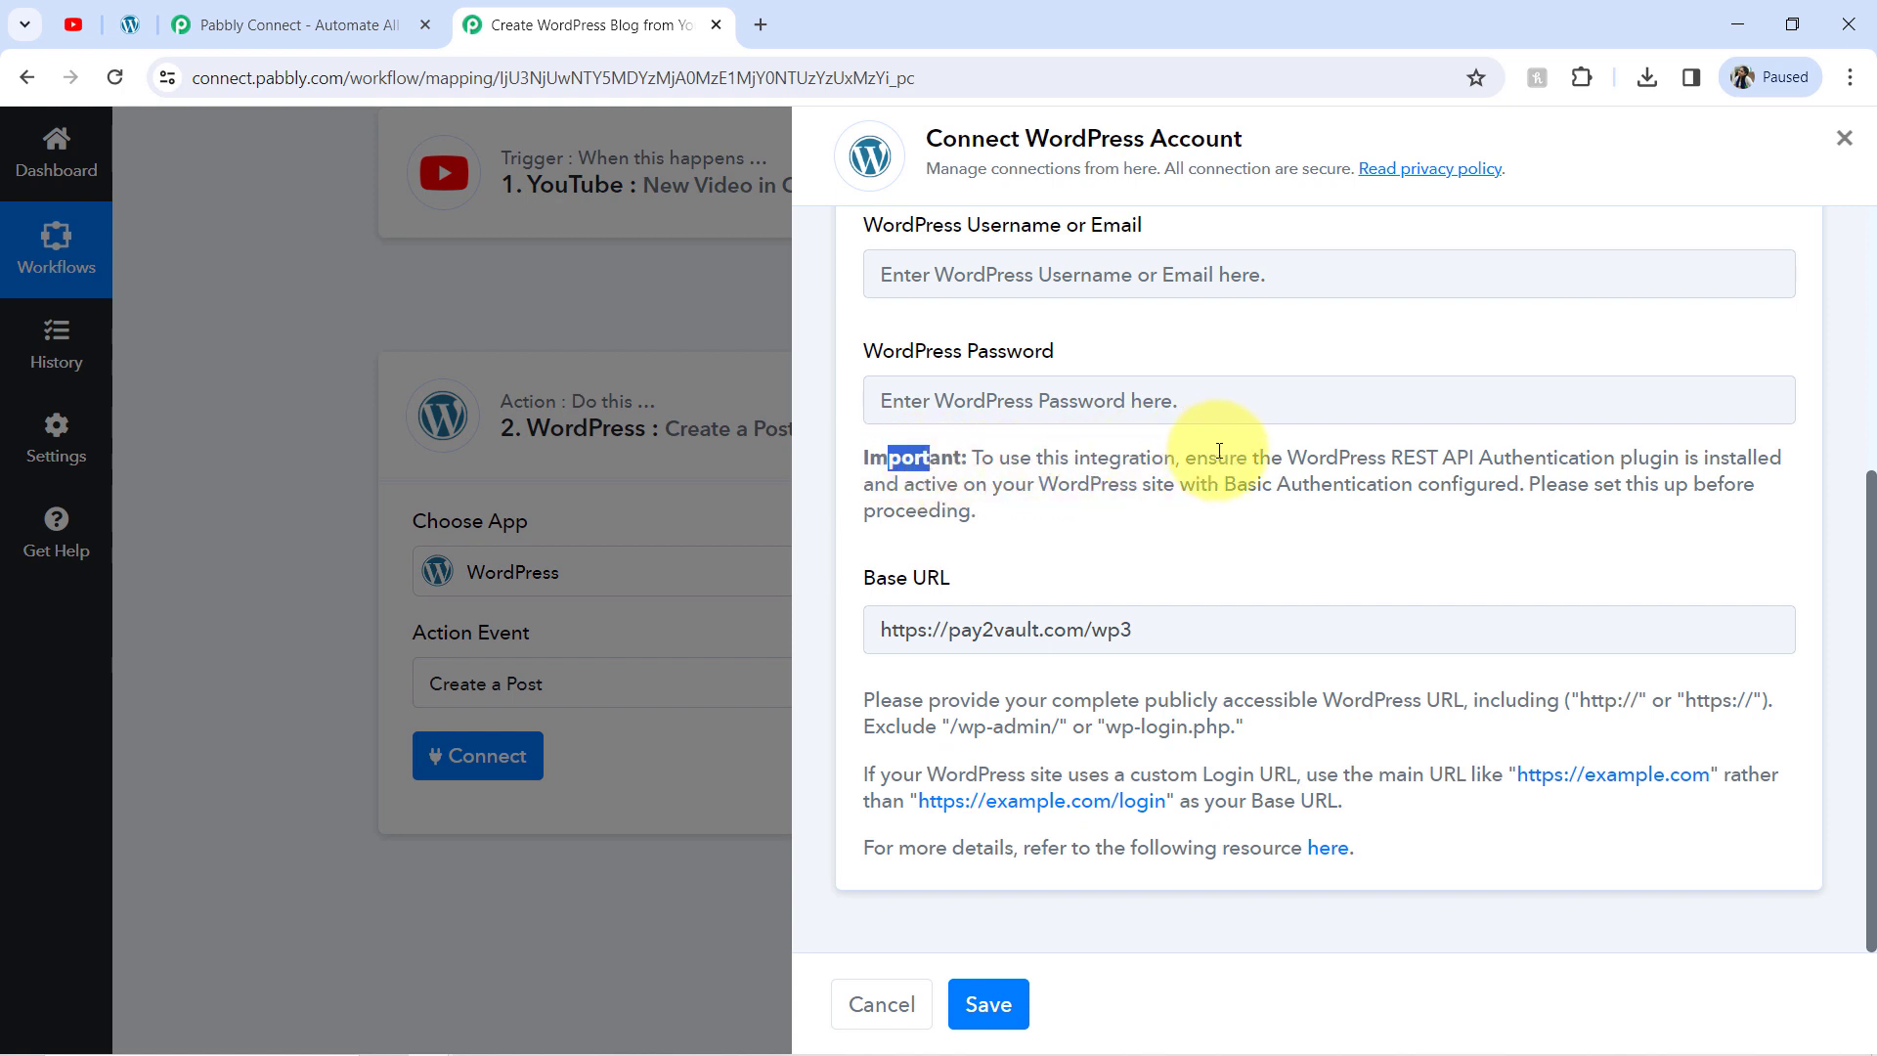
pyautogui.moveTo(1307, 456); pyautogui.dragTo(1476, 489)
pyautogui.click(1261, 504)
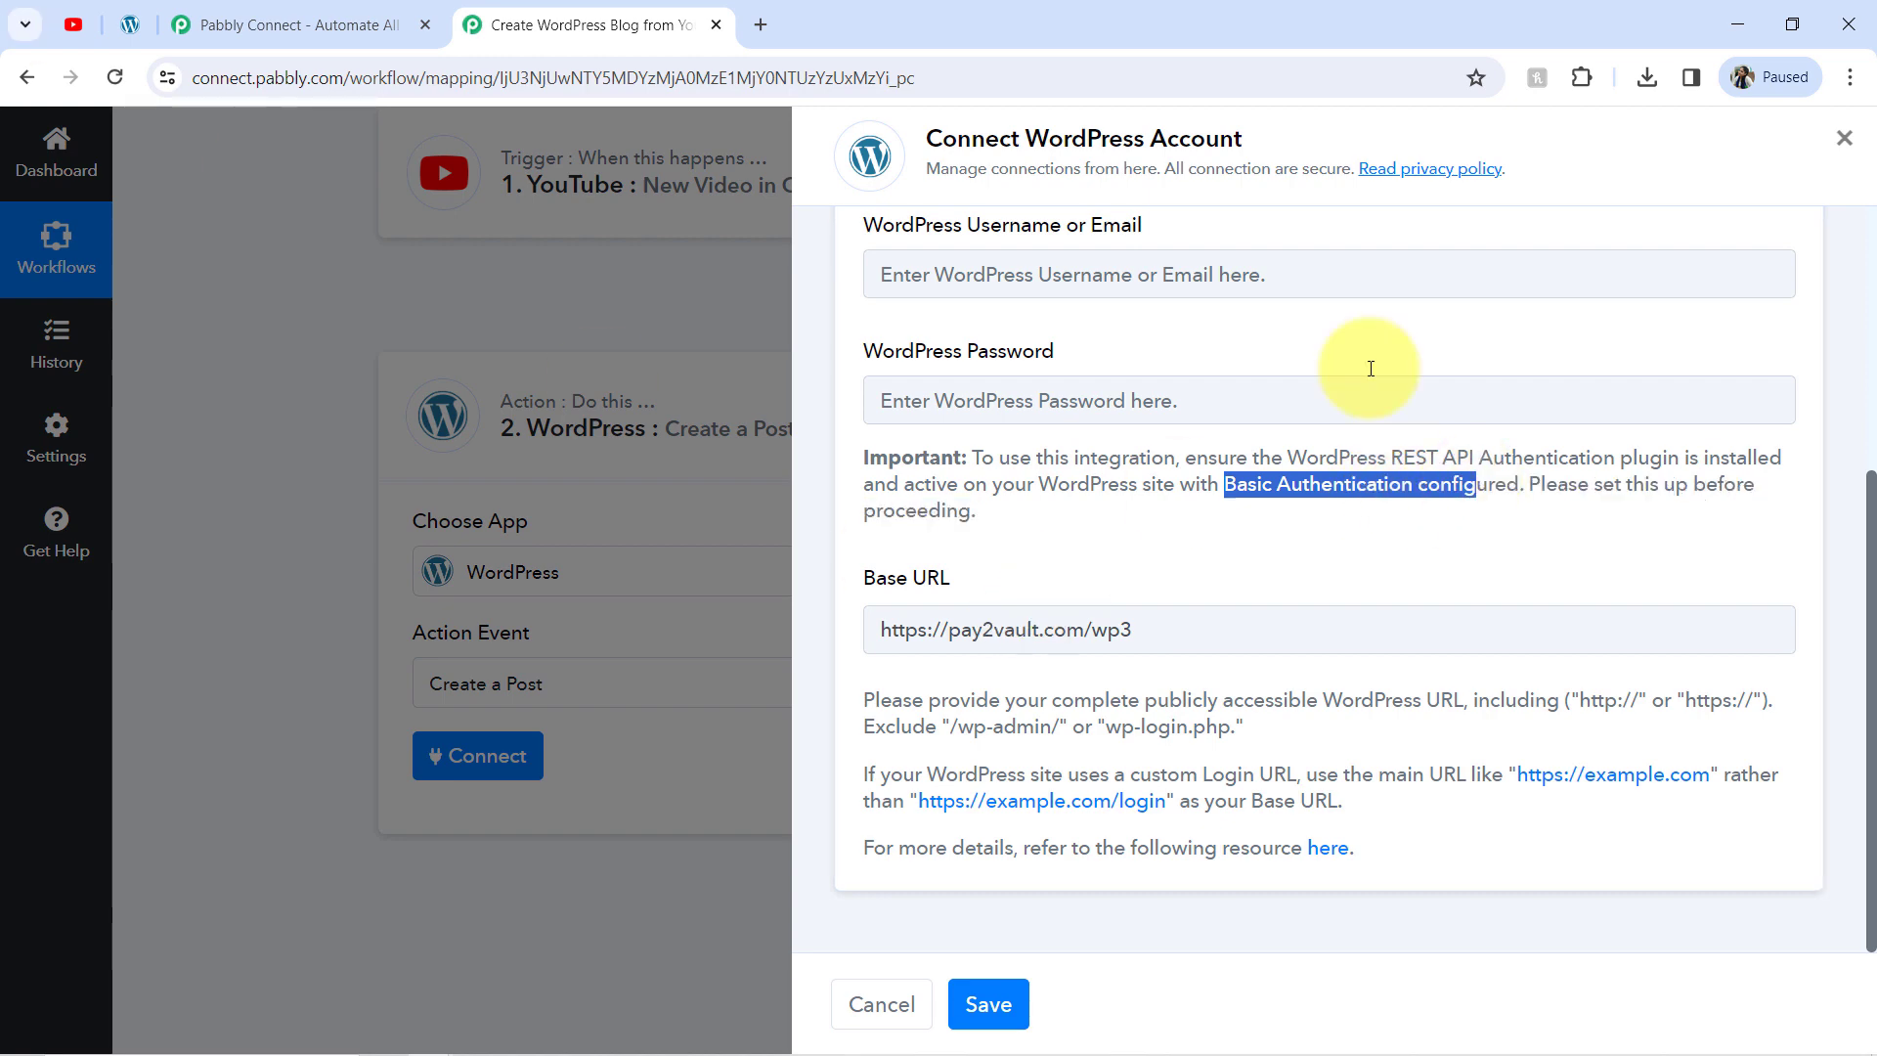
# Copy the plugin name from the connection note and search the WordPress site's installed plugins for WordPress REST API Authentication.
pyautogui.click(130, 25)
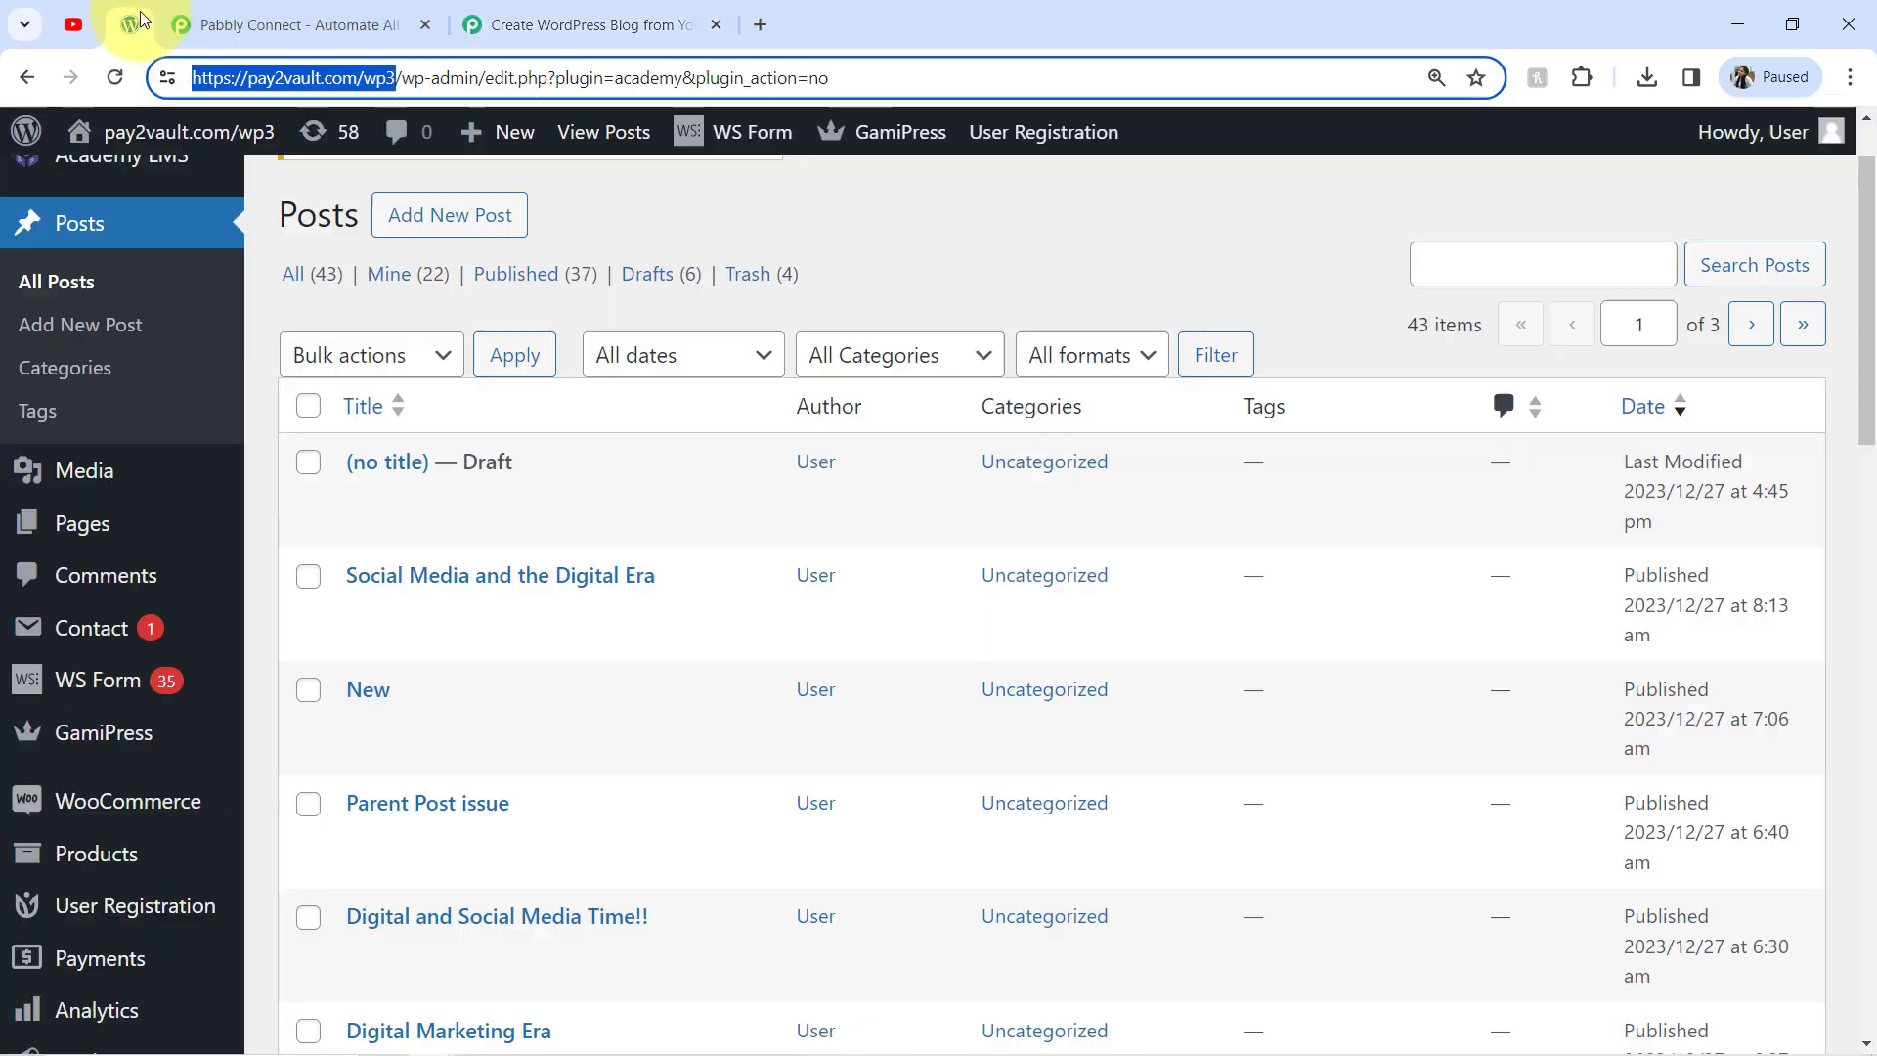
pyautogui.scroll(-5, 95, 770)
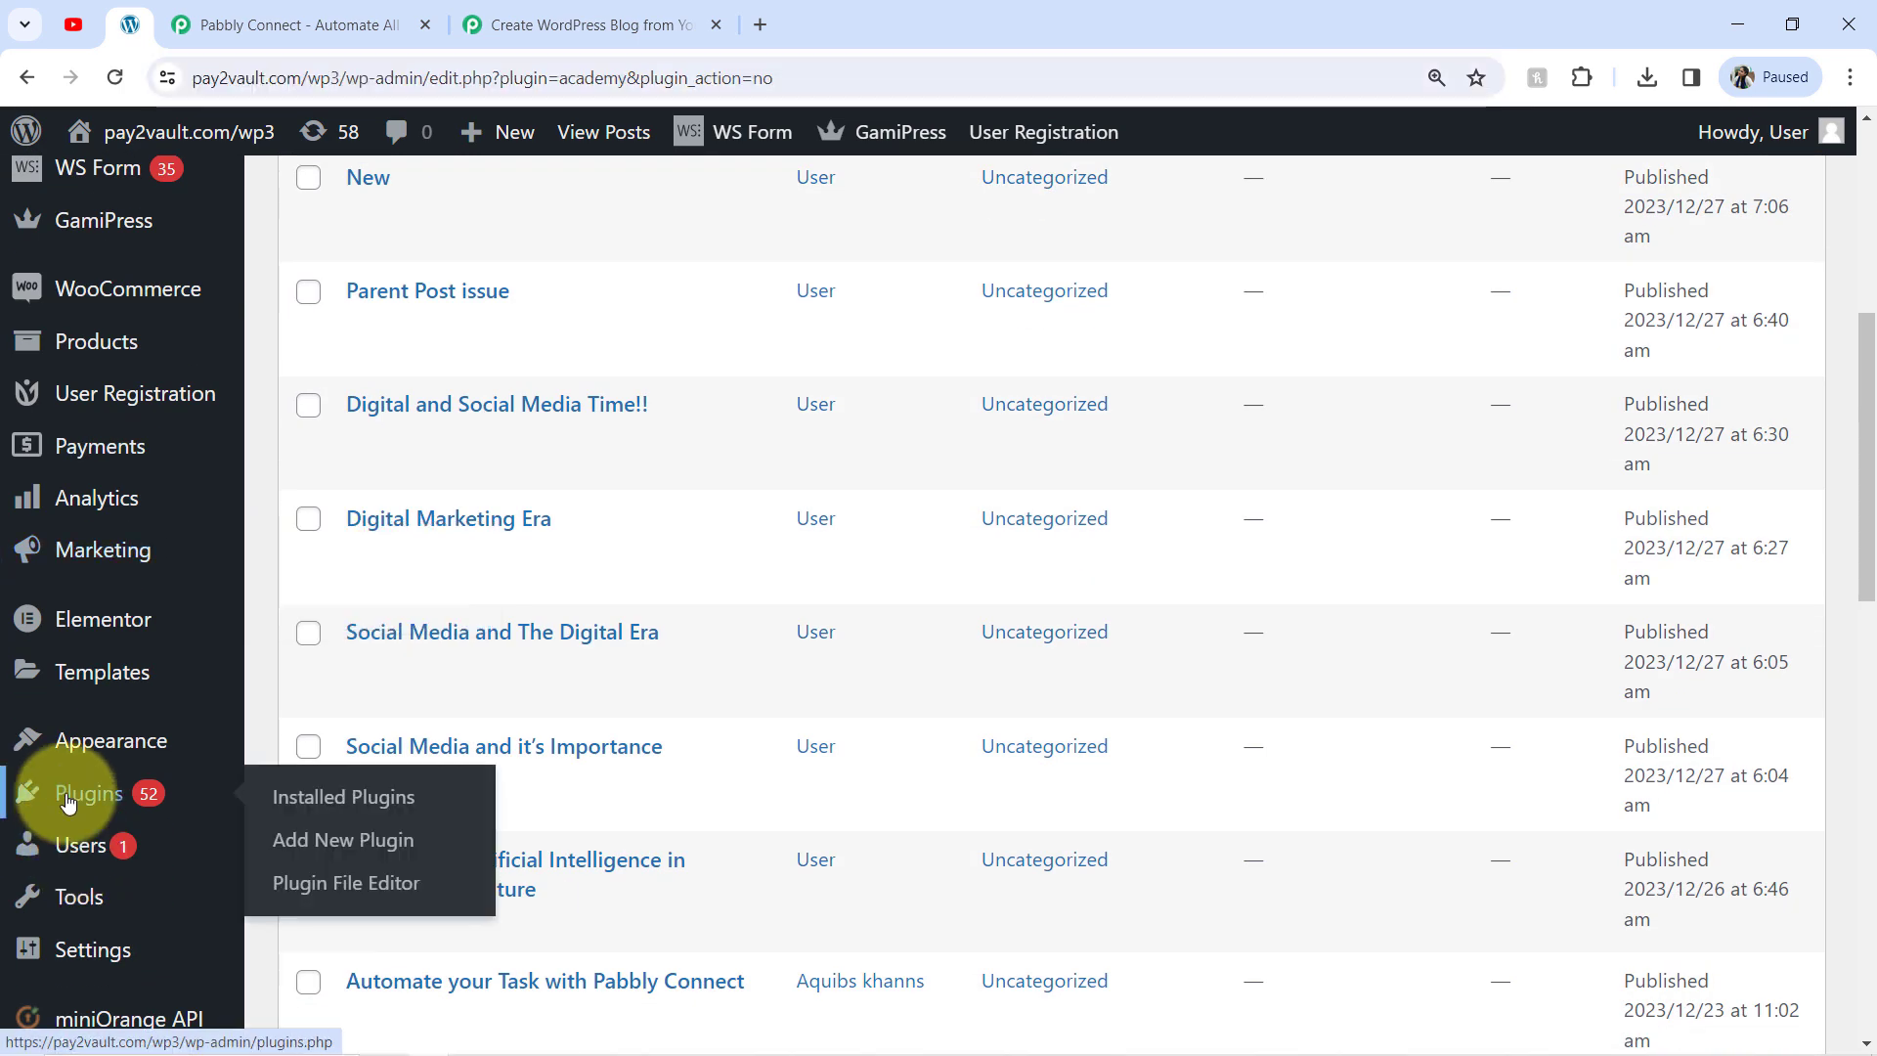
pyautogui.click(577, 24)
pyautogui.click(1276, 457)
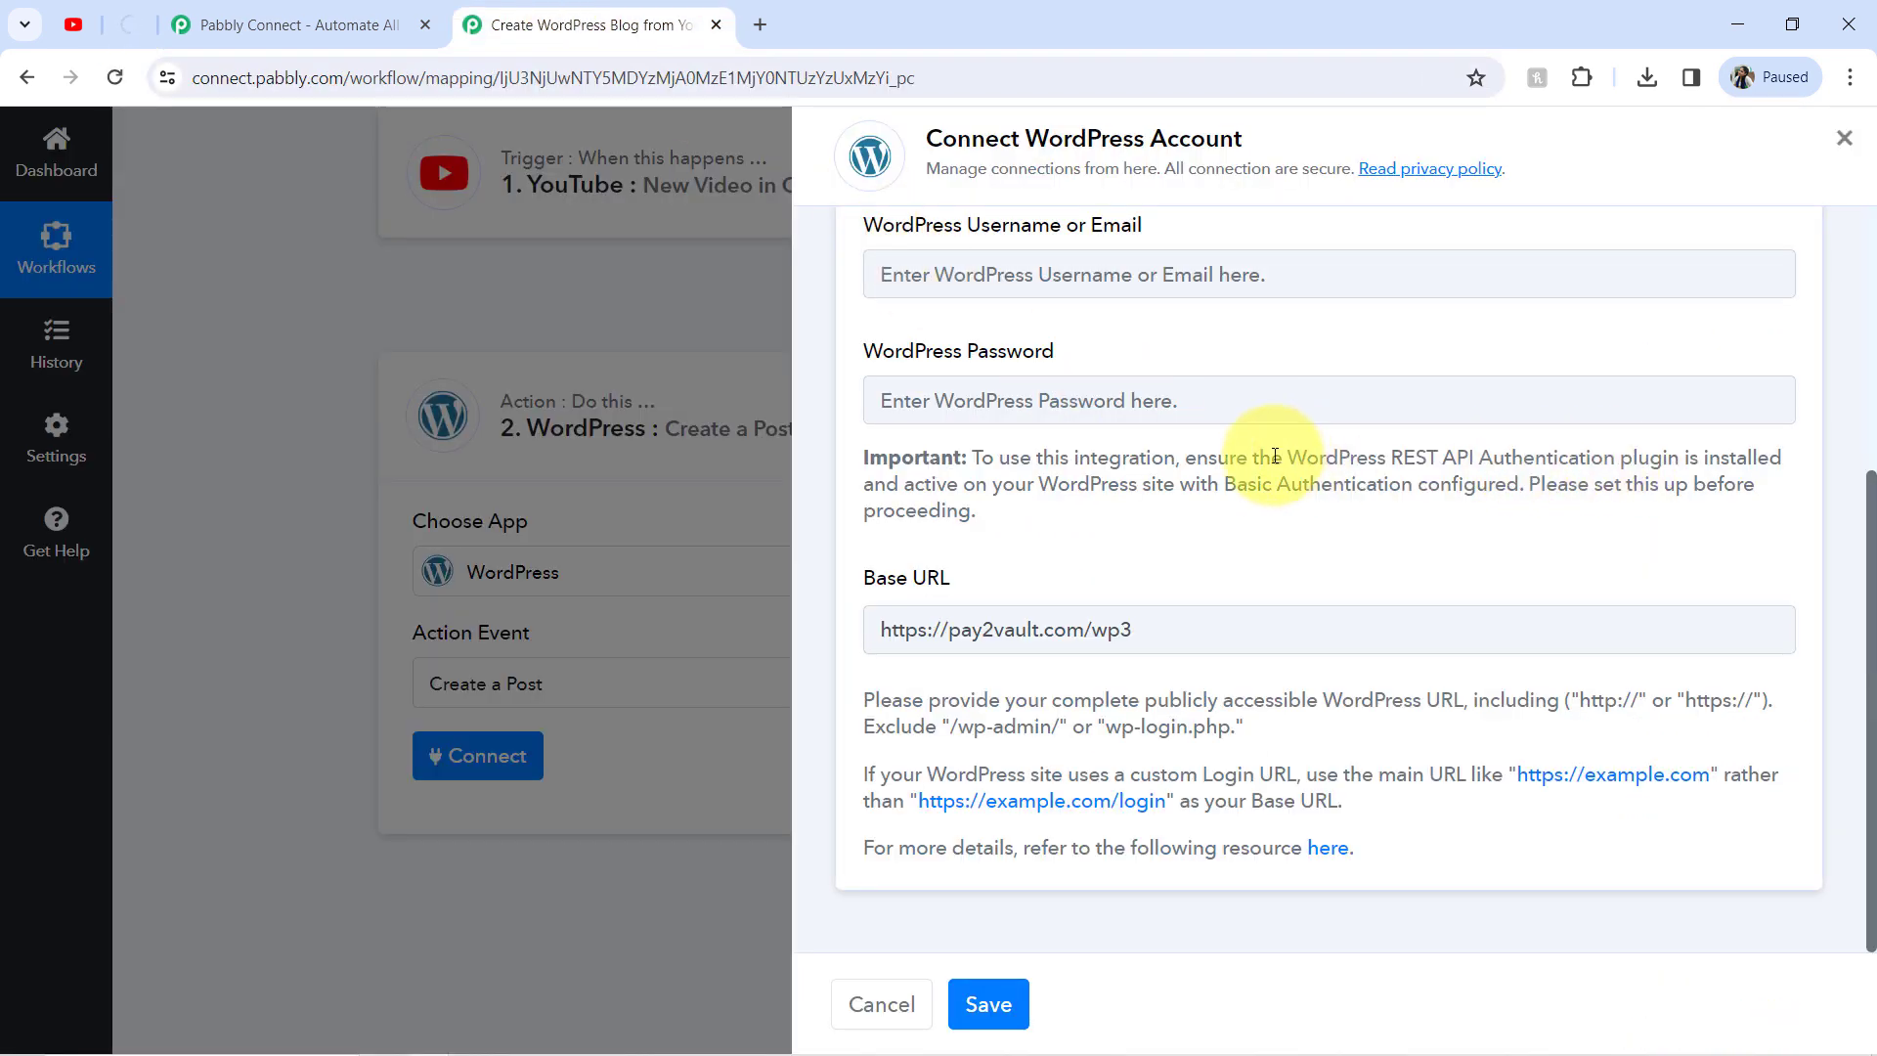
pyautogui.moveTo(1320, 459); pyautogui.dragTo(1634, 467)
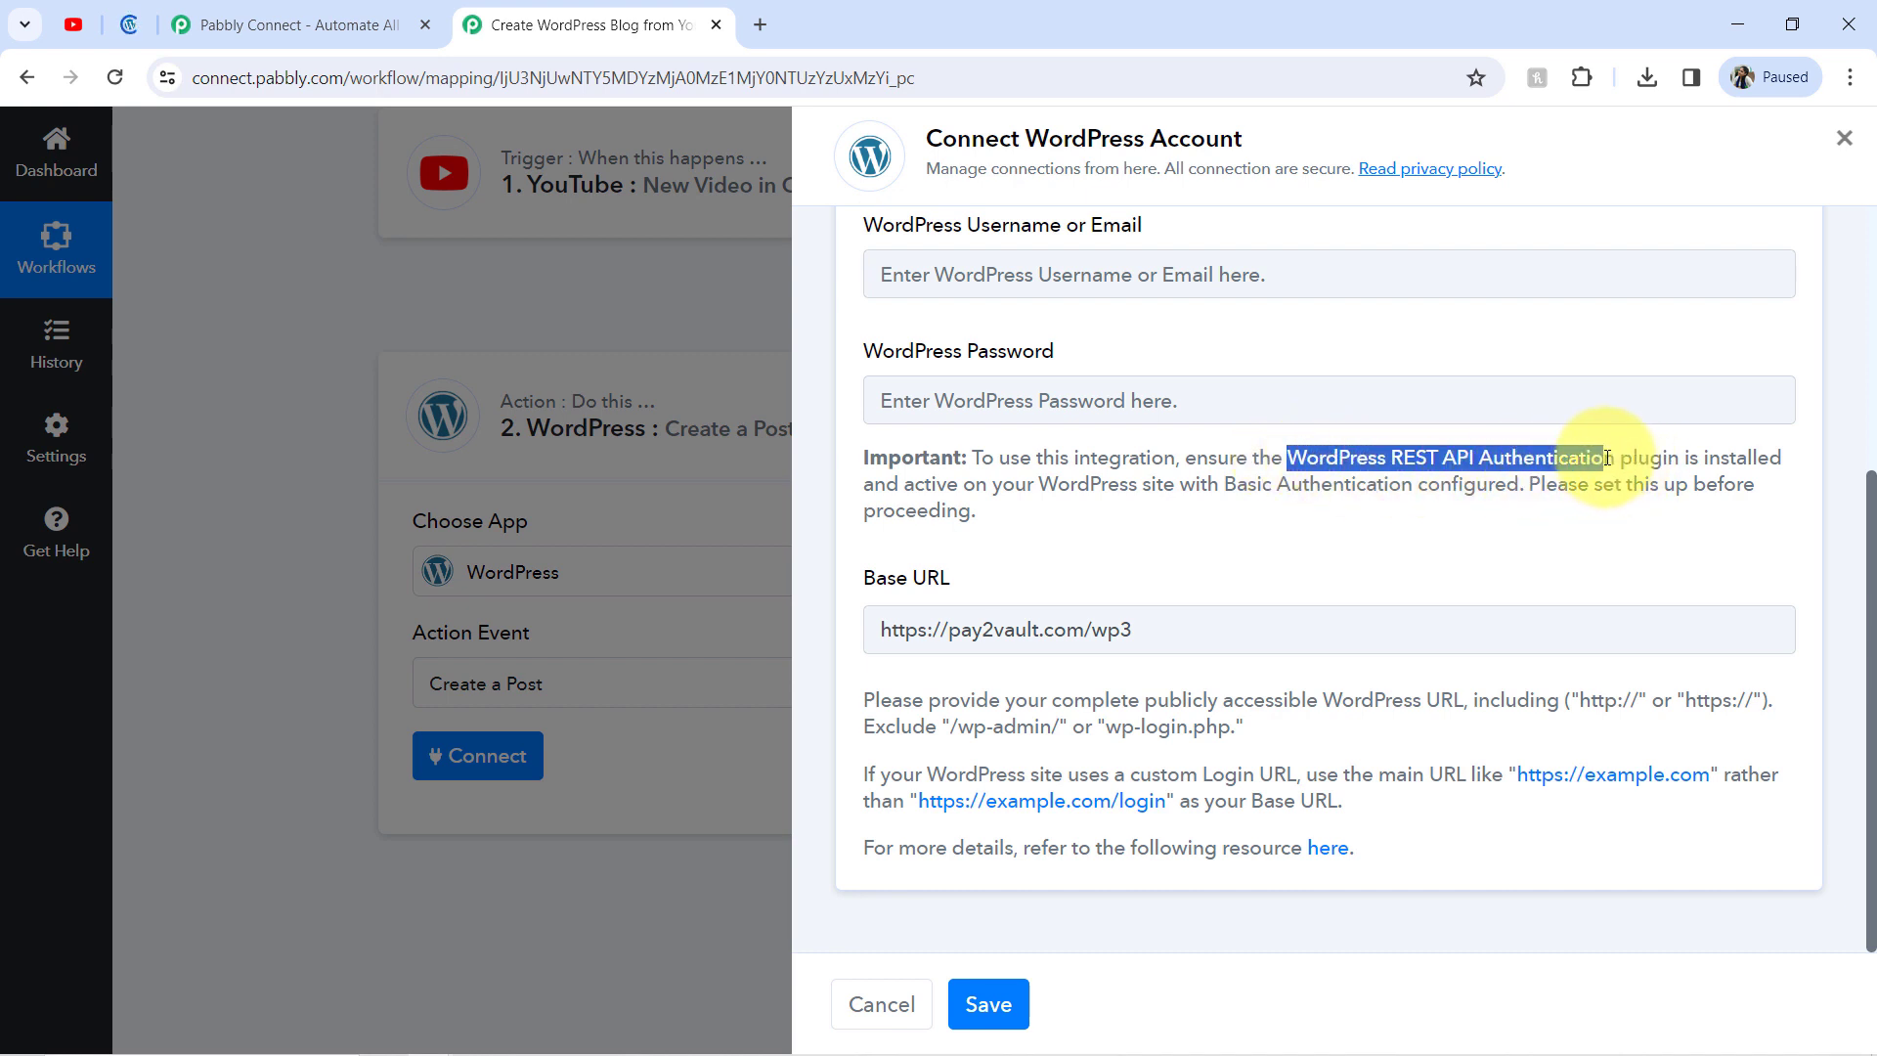
pyautogui.click(128, 25)
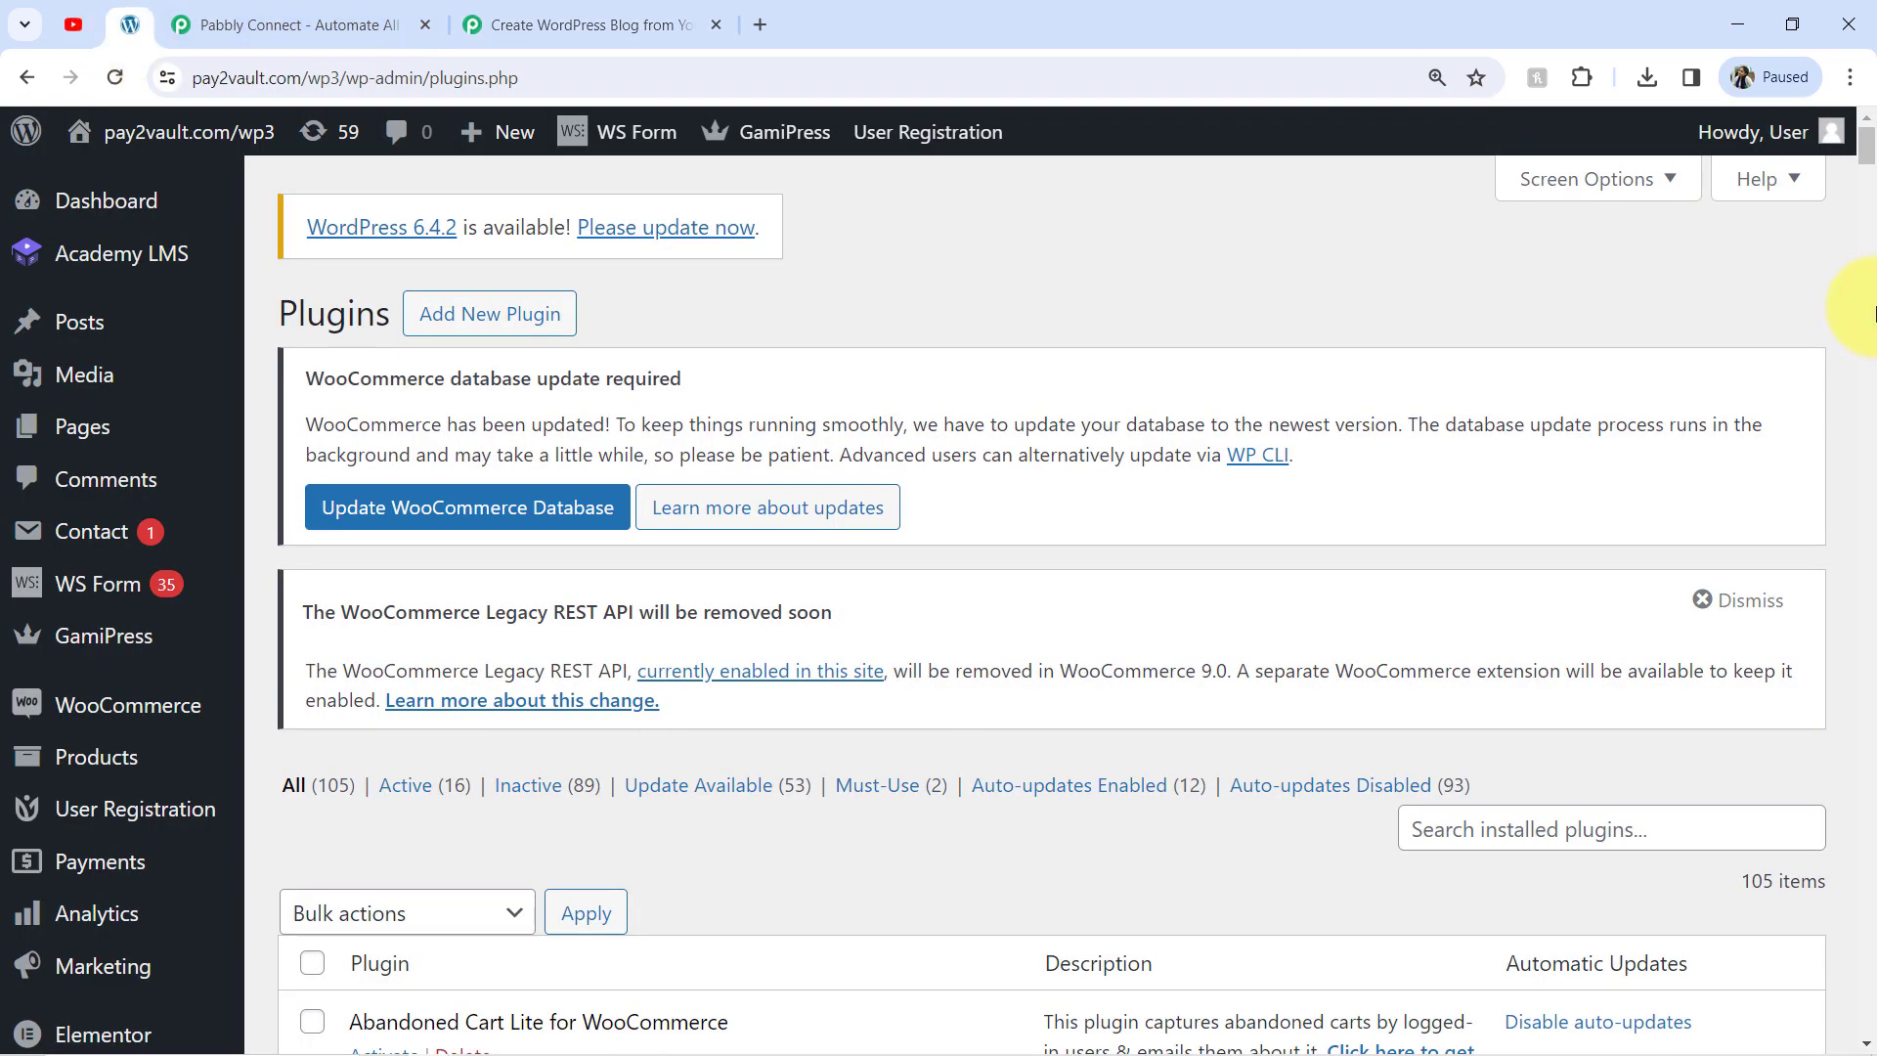
pyautogui.scroll(-7, 1855, 161)
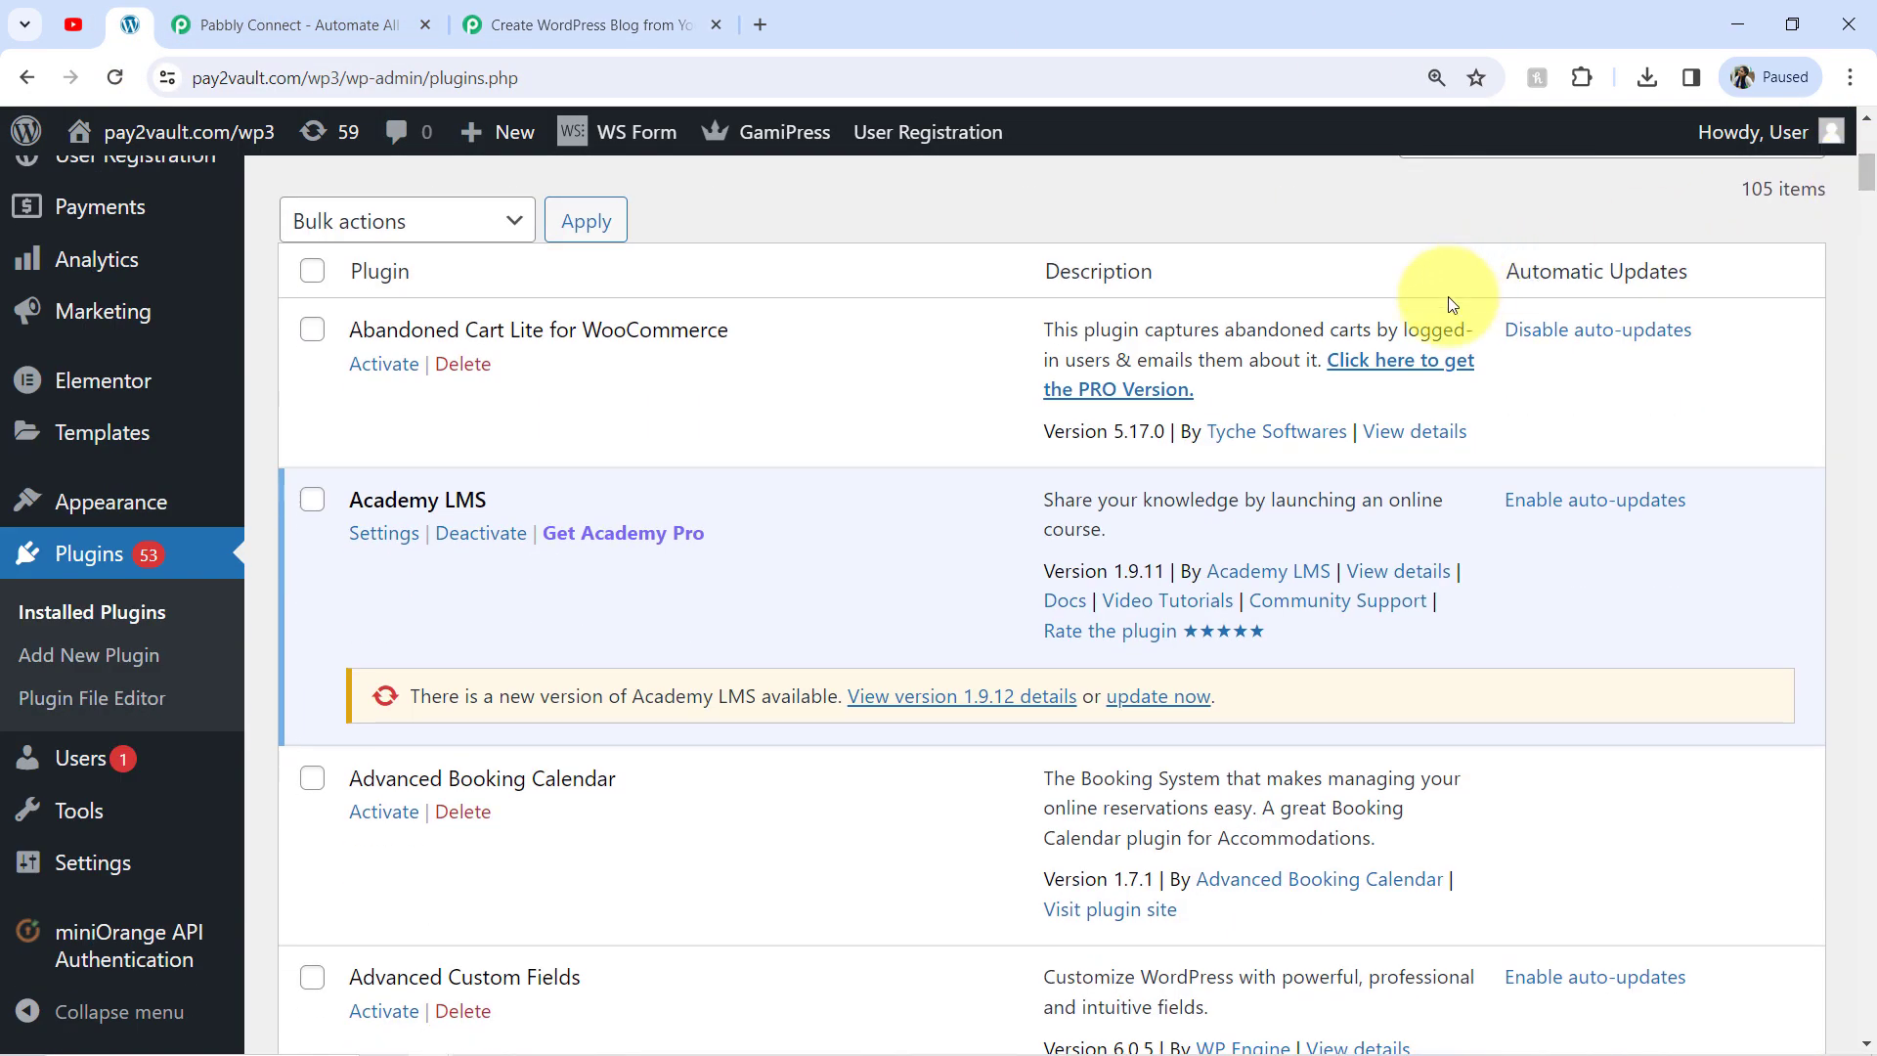
pyautogui.scroll(4, 1869, 169)
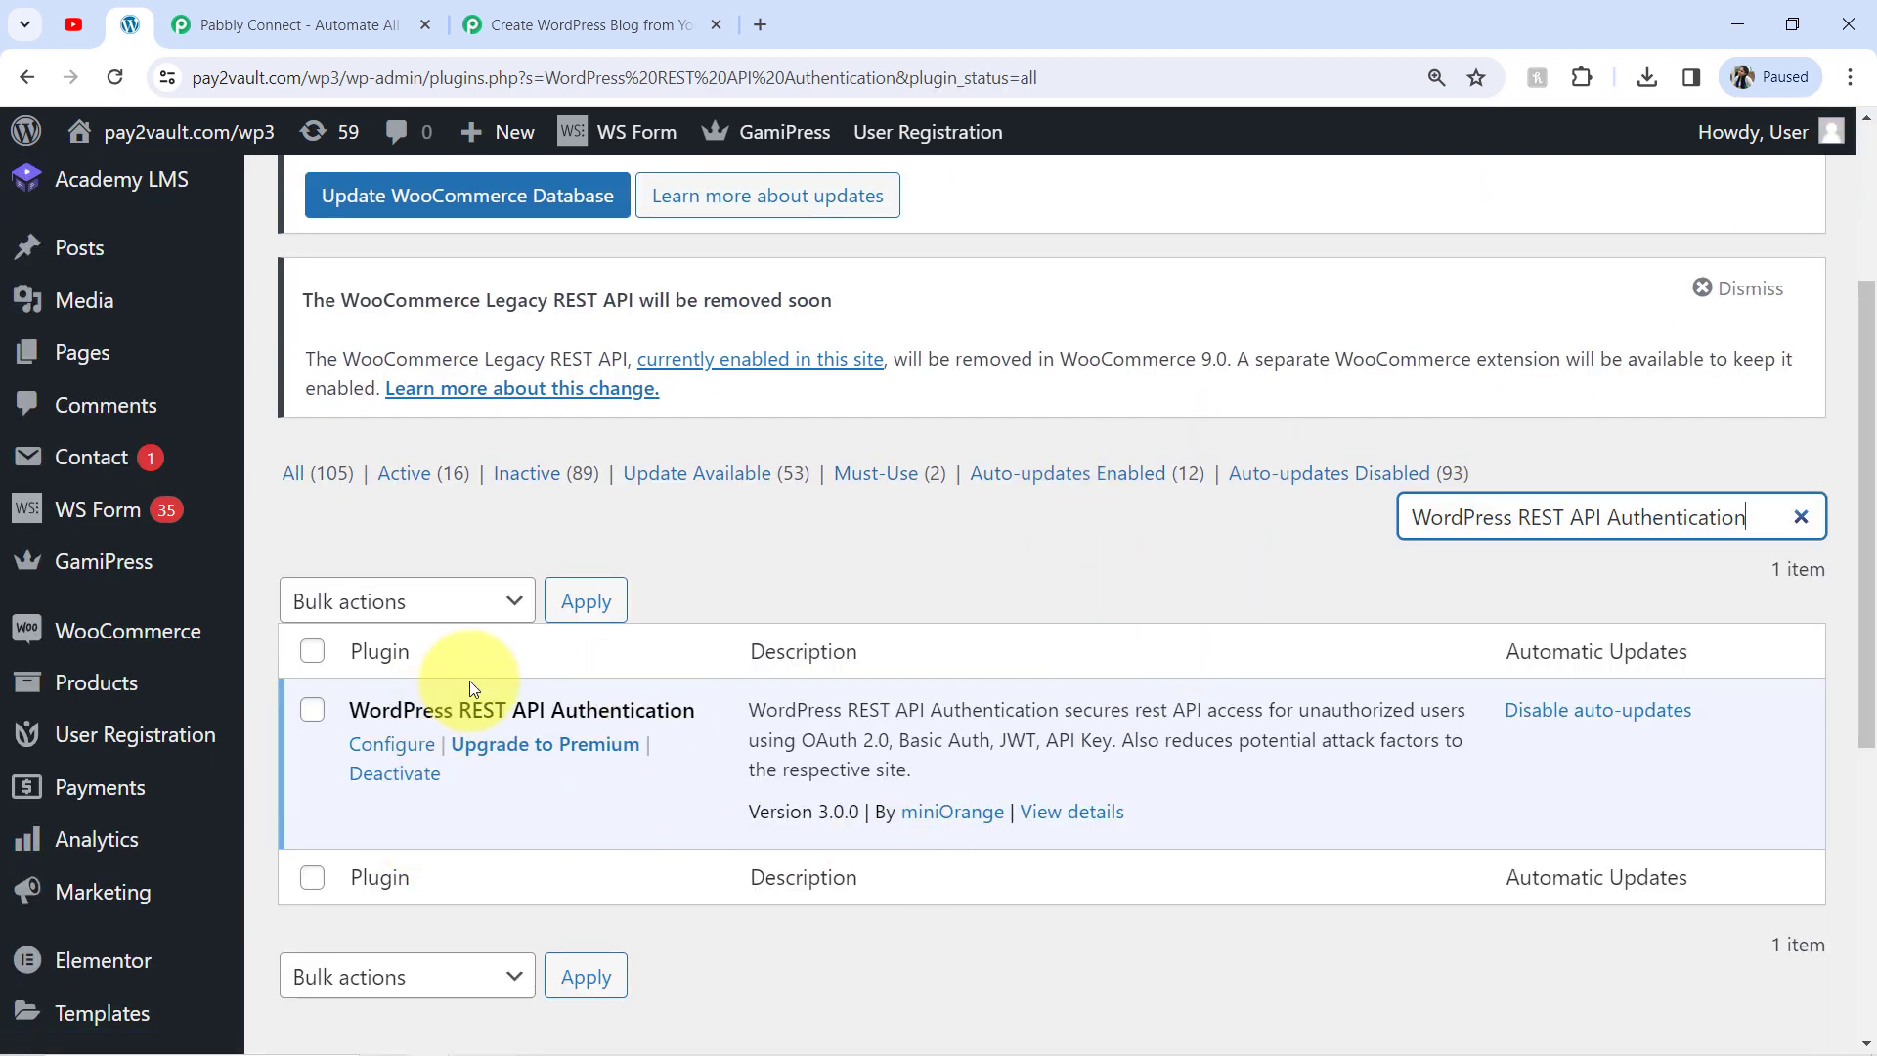
# Open the WordPress REST API Authentication plugin's configuration, reduce the page zoom, and choose the Basic Authentication method.
pyautogui.click(394, 745)
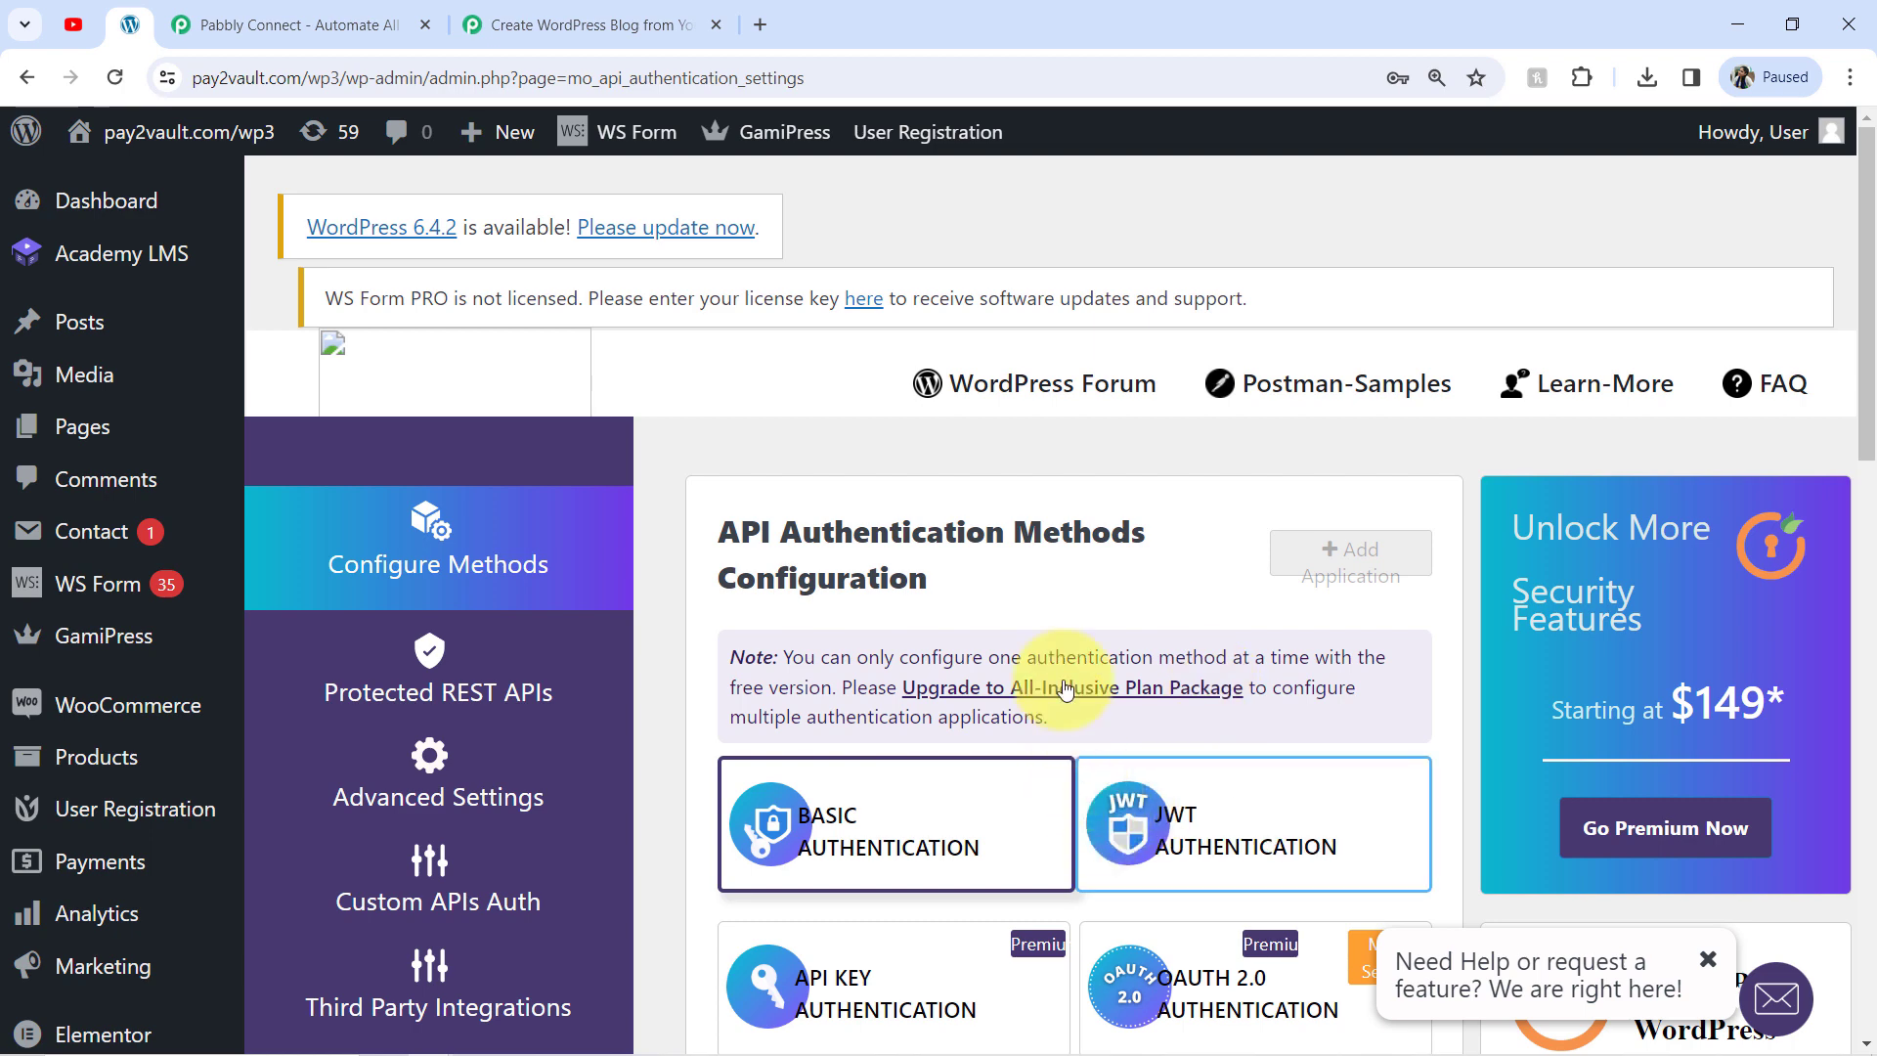
pyautogui.click(1850, 78)
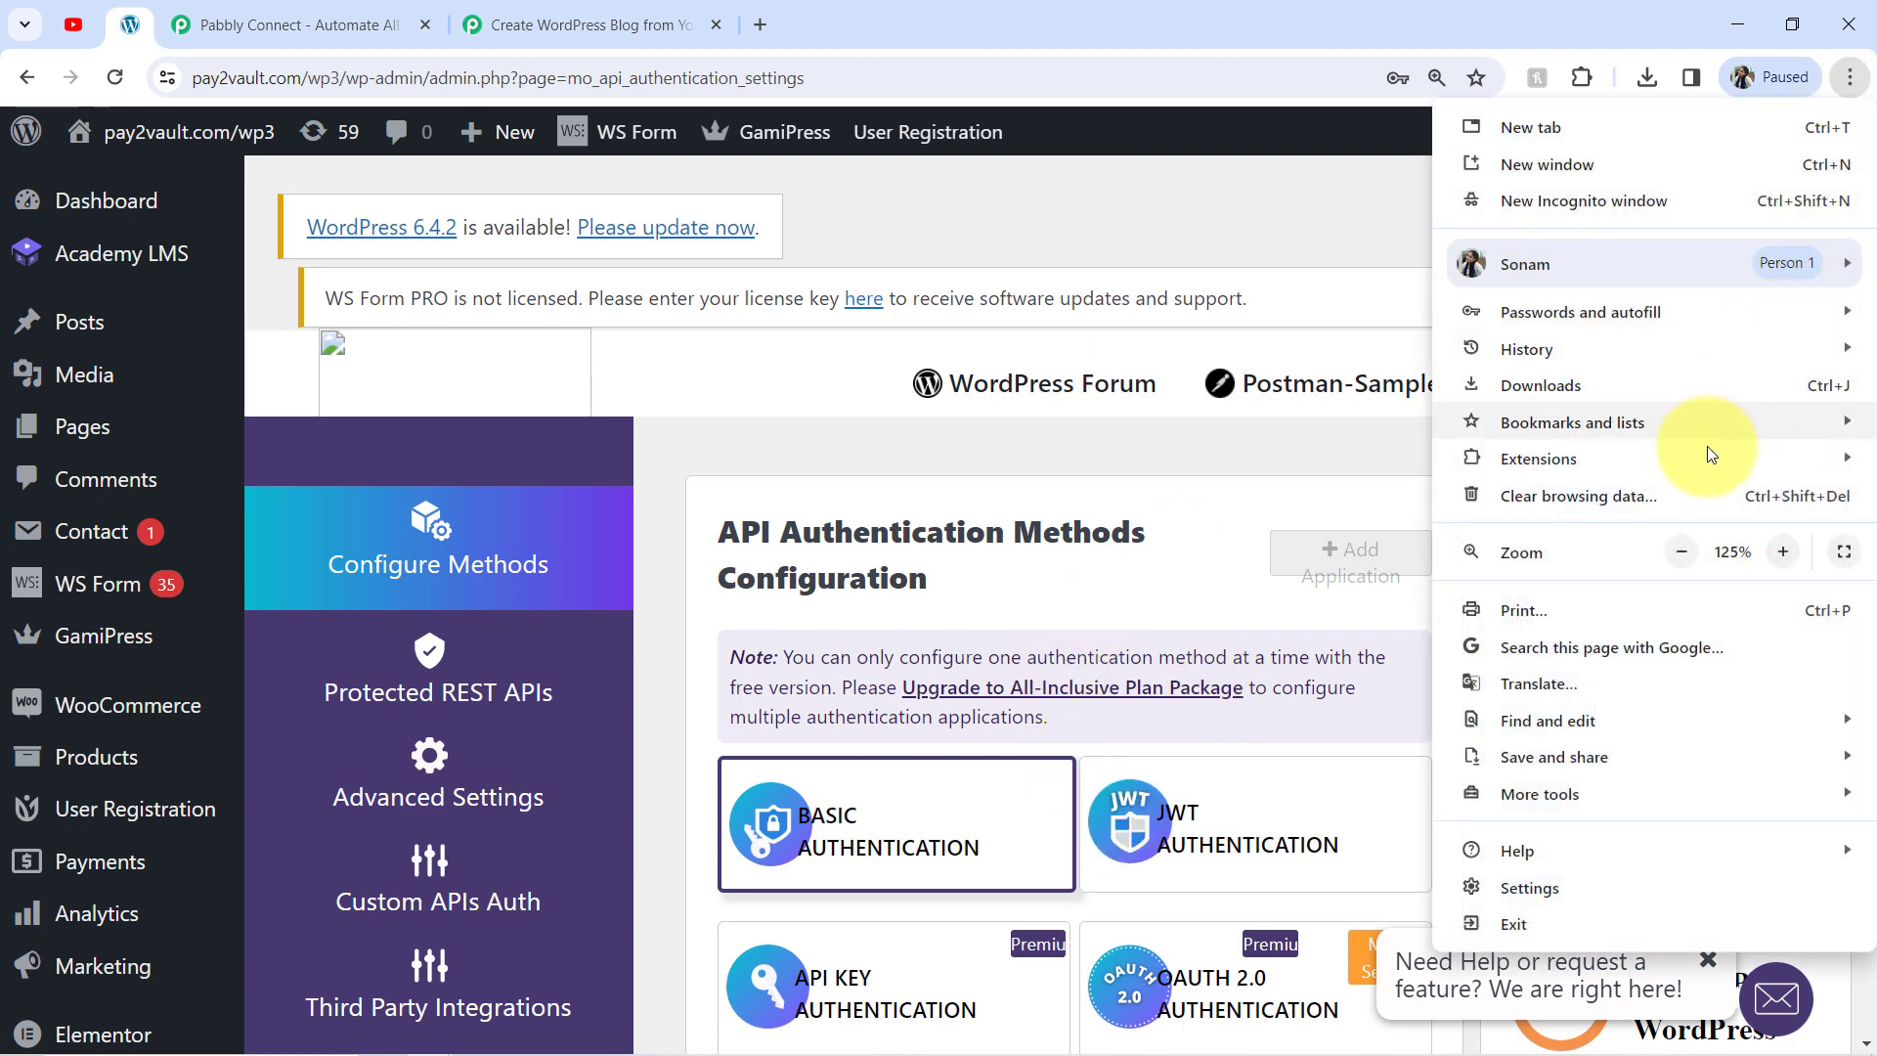
pyautogui.click(1682, 551)
pyautogui.click(915, 421)
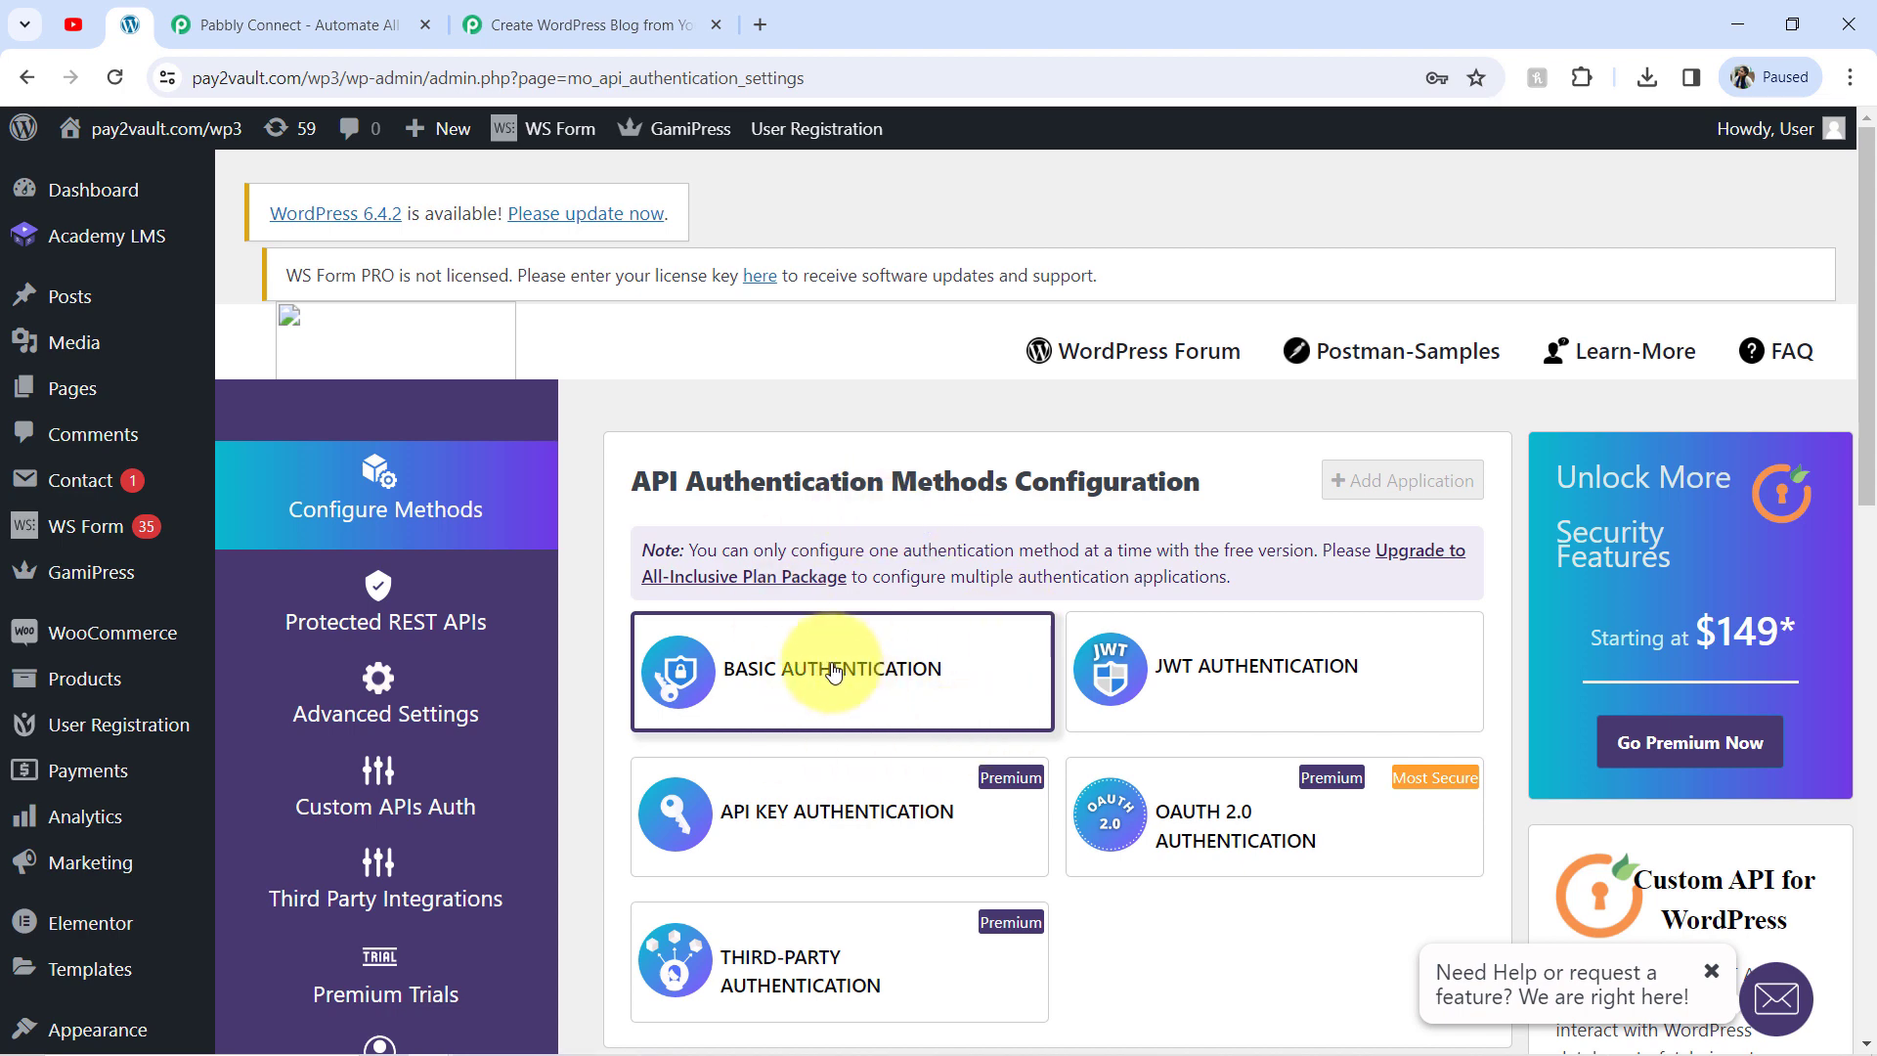
pyautogui.click(802, 675)
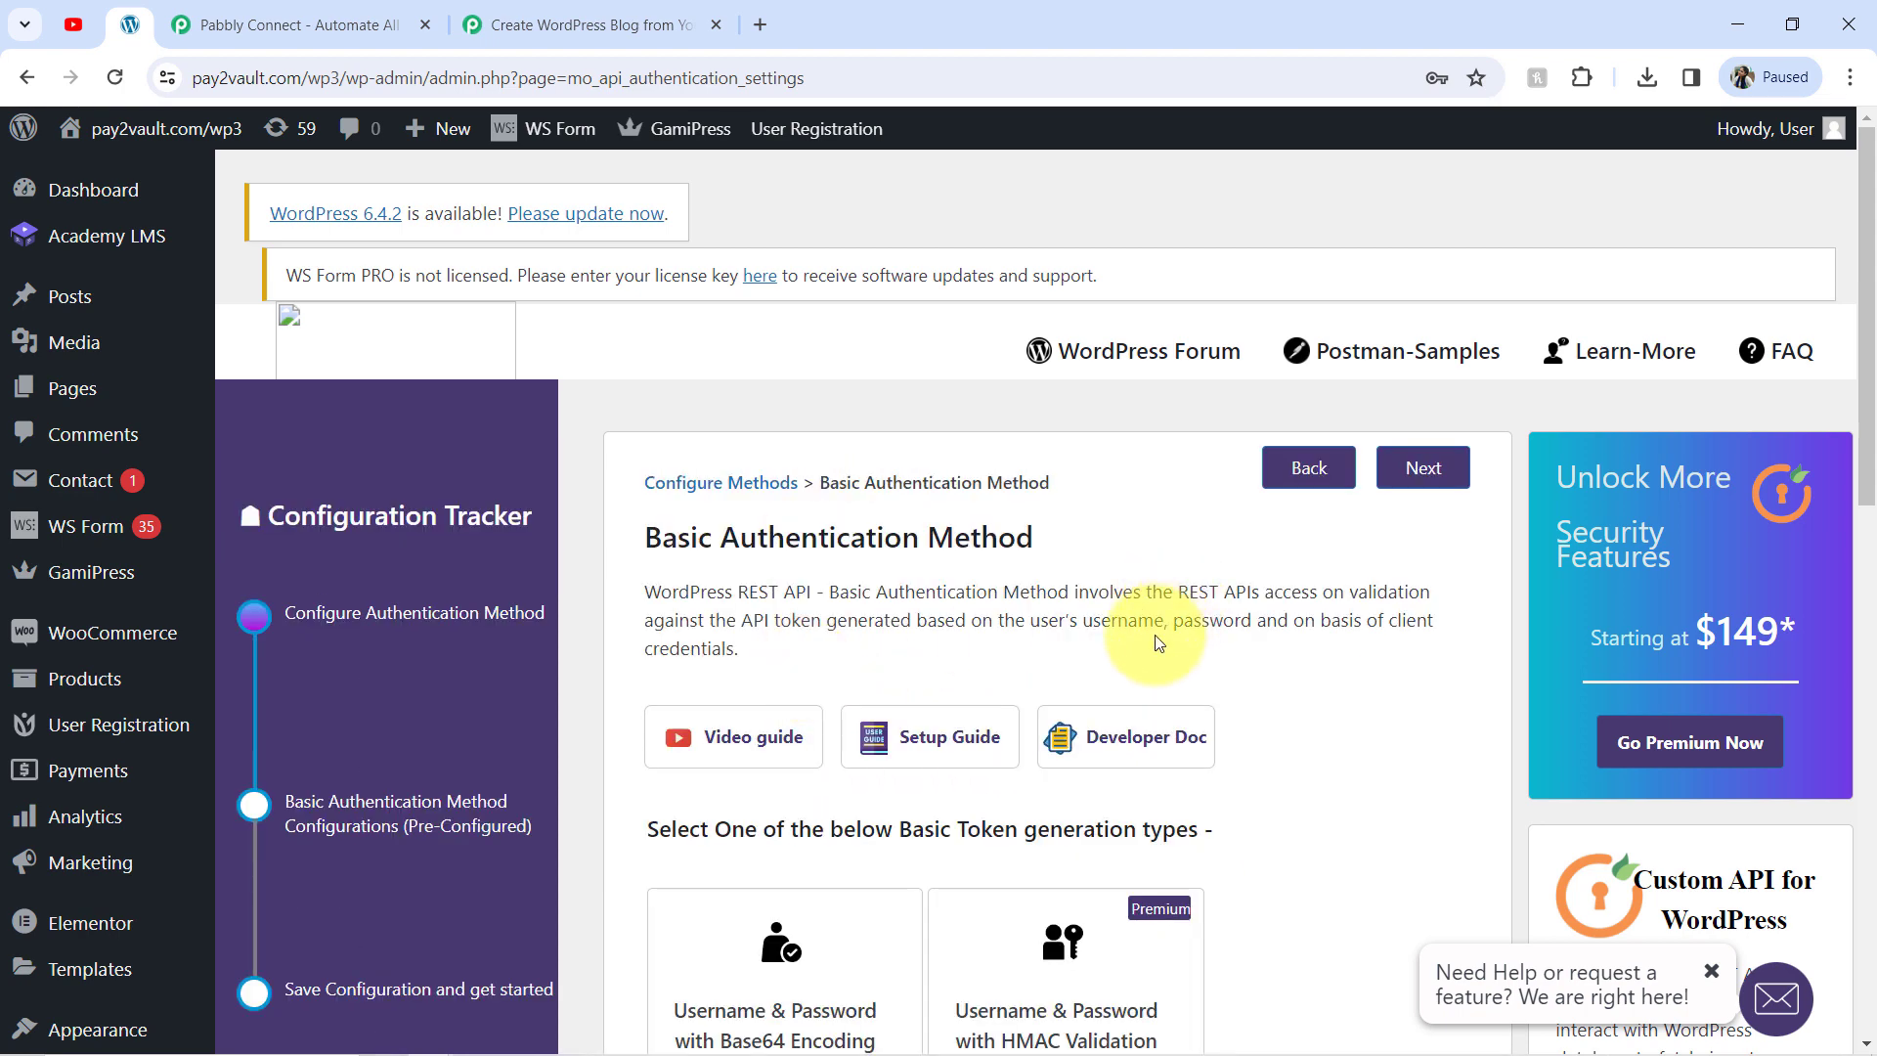
# Choose Username & Password with Base64 Encoding as the token type and finish the Basic Authentication configuration.
pyautogui.moveTo(1867, 455); pyautogui.dragTo(964, 566)
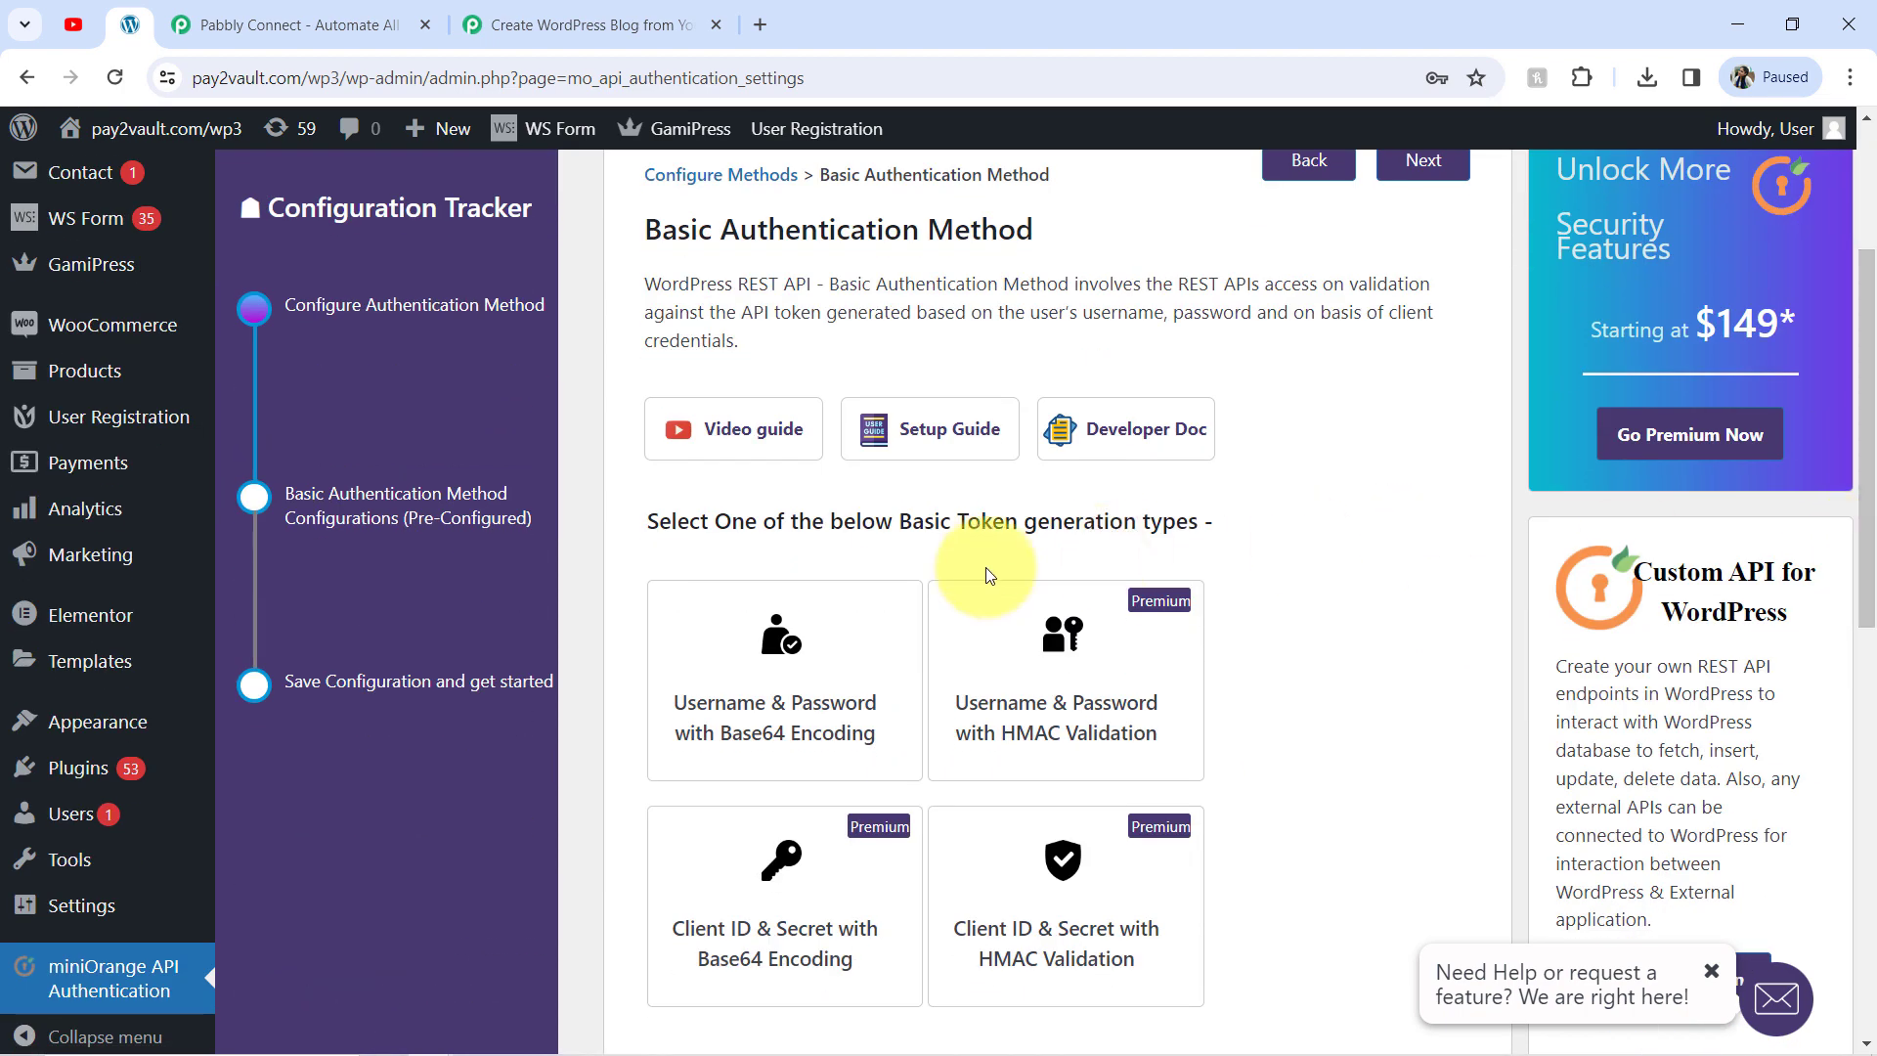
pyautogui.click(772, 685)
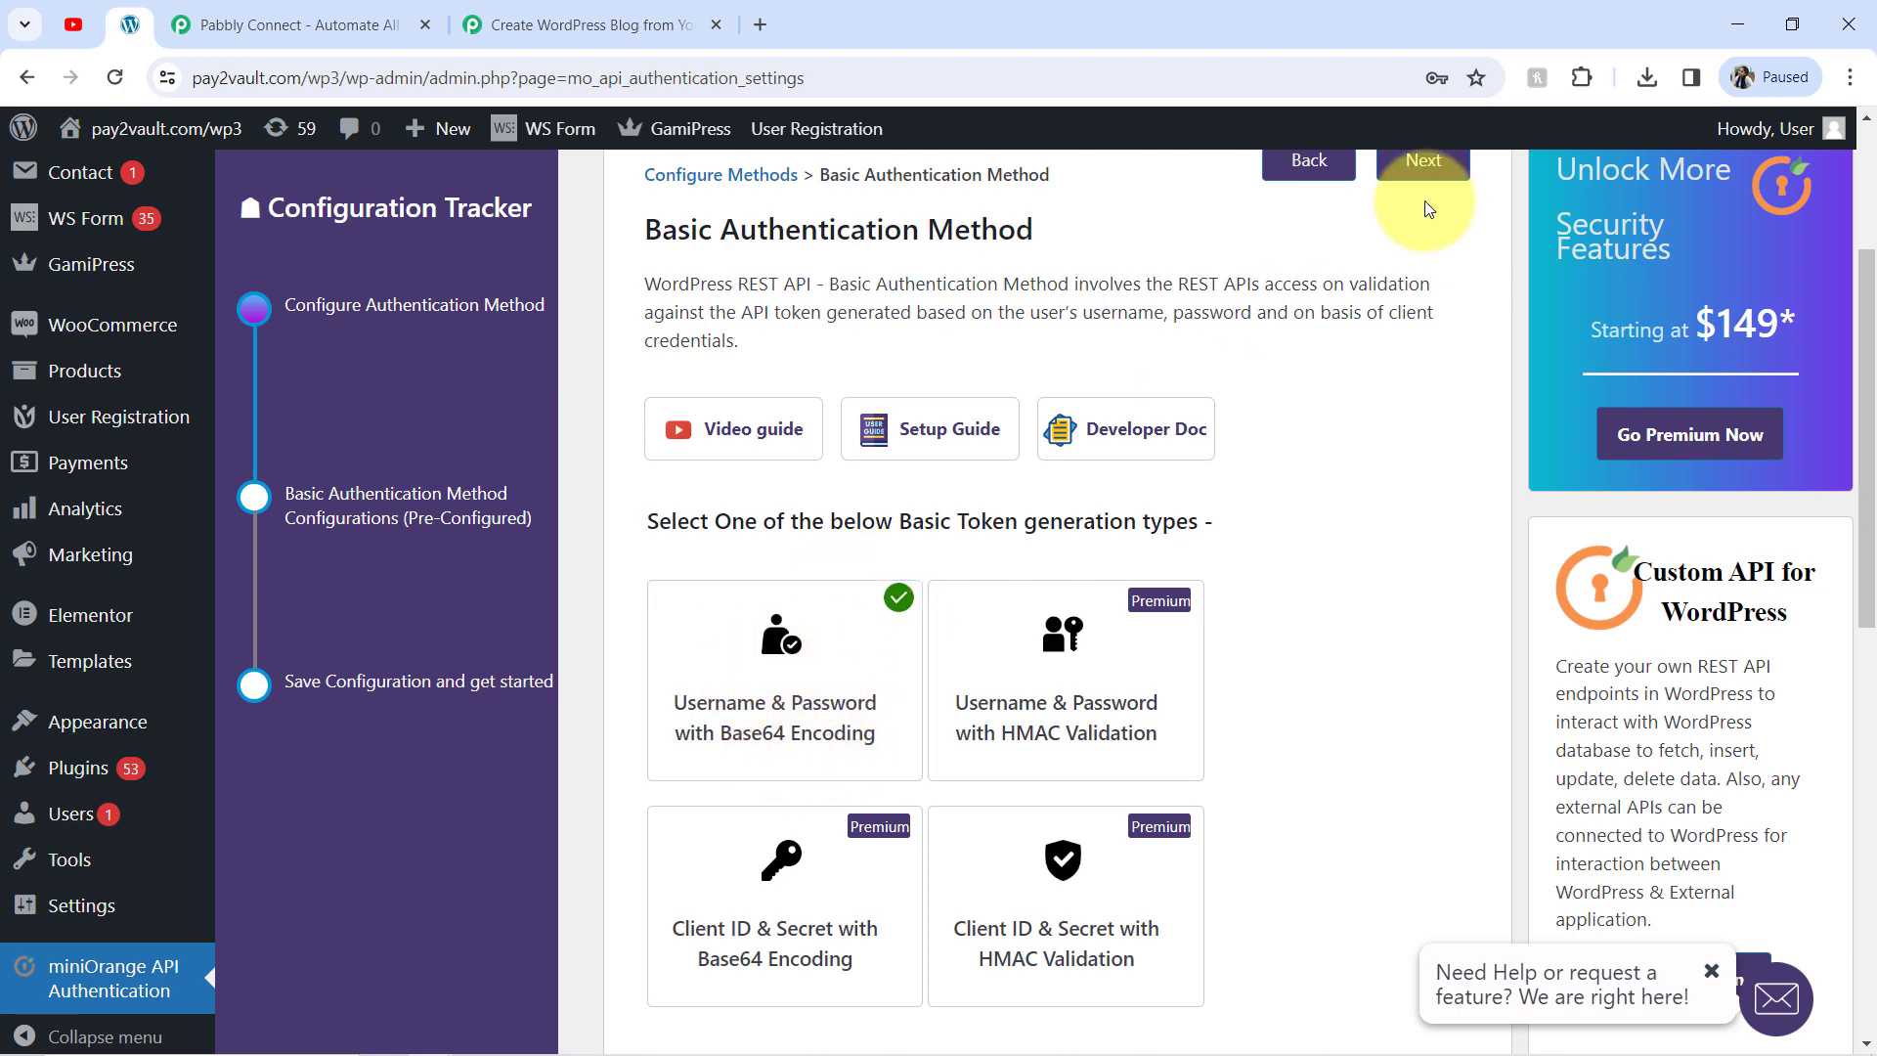
pyautogui.click(1408, 174)
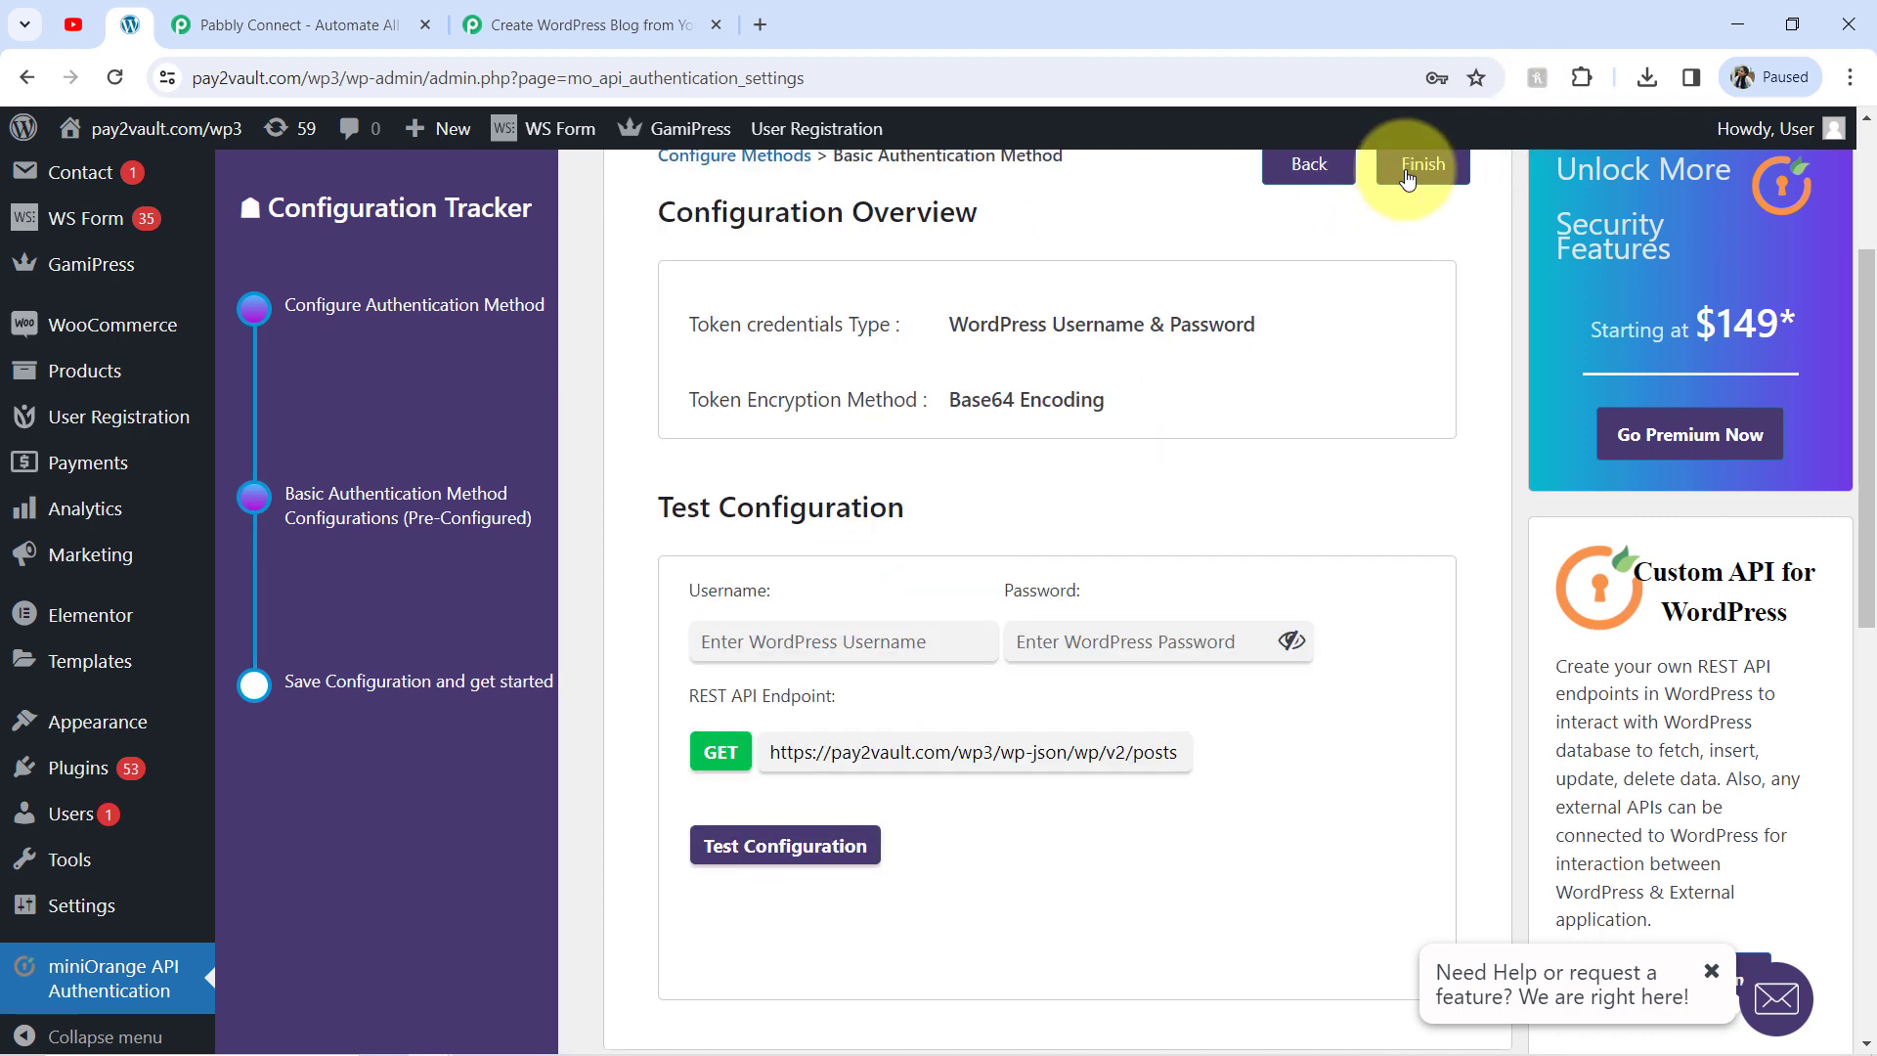
pyautogui.click(1408, 177)
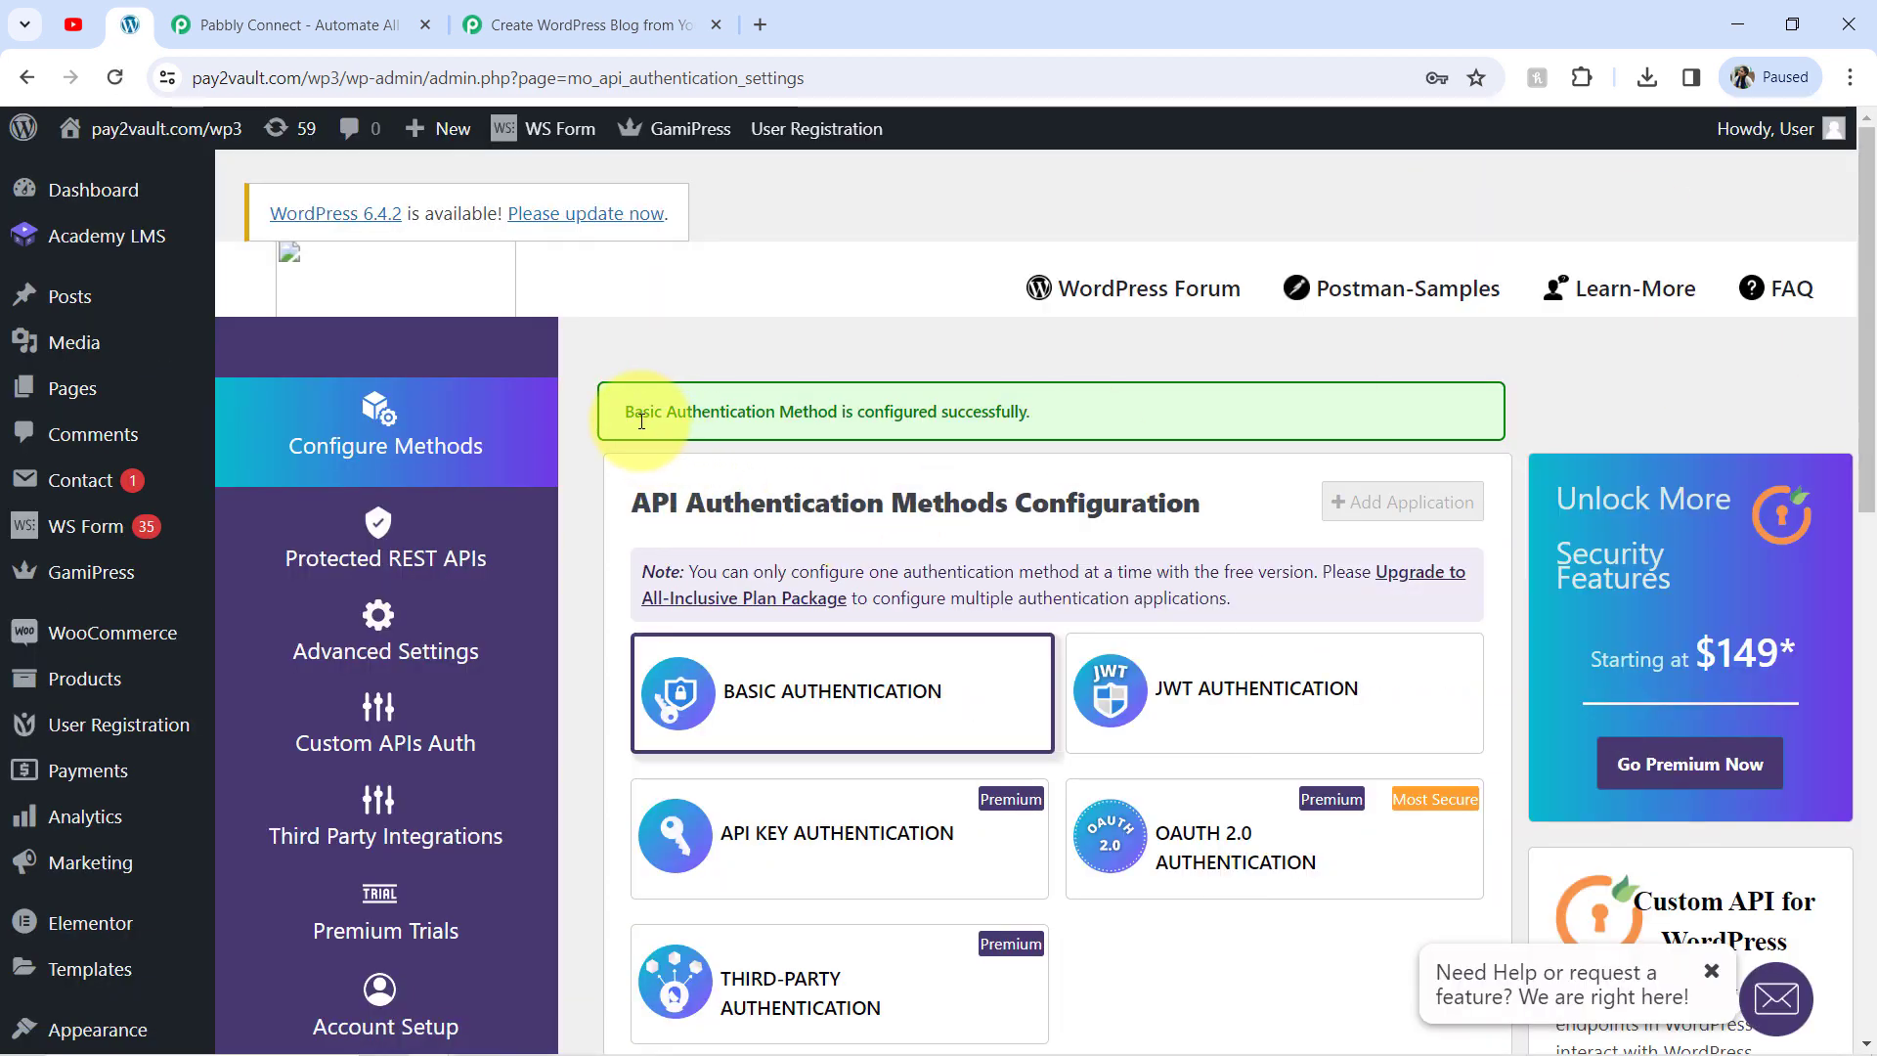
pyautogui.moveTo(642, 420); pyautogui.dragTo(755, 420)
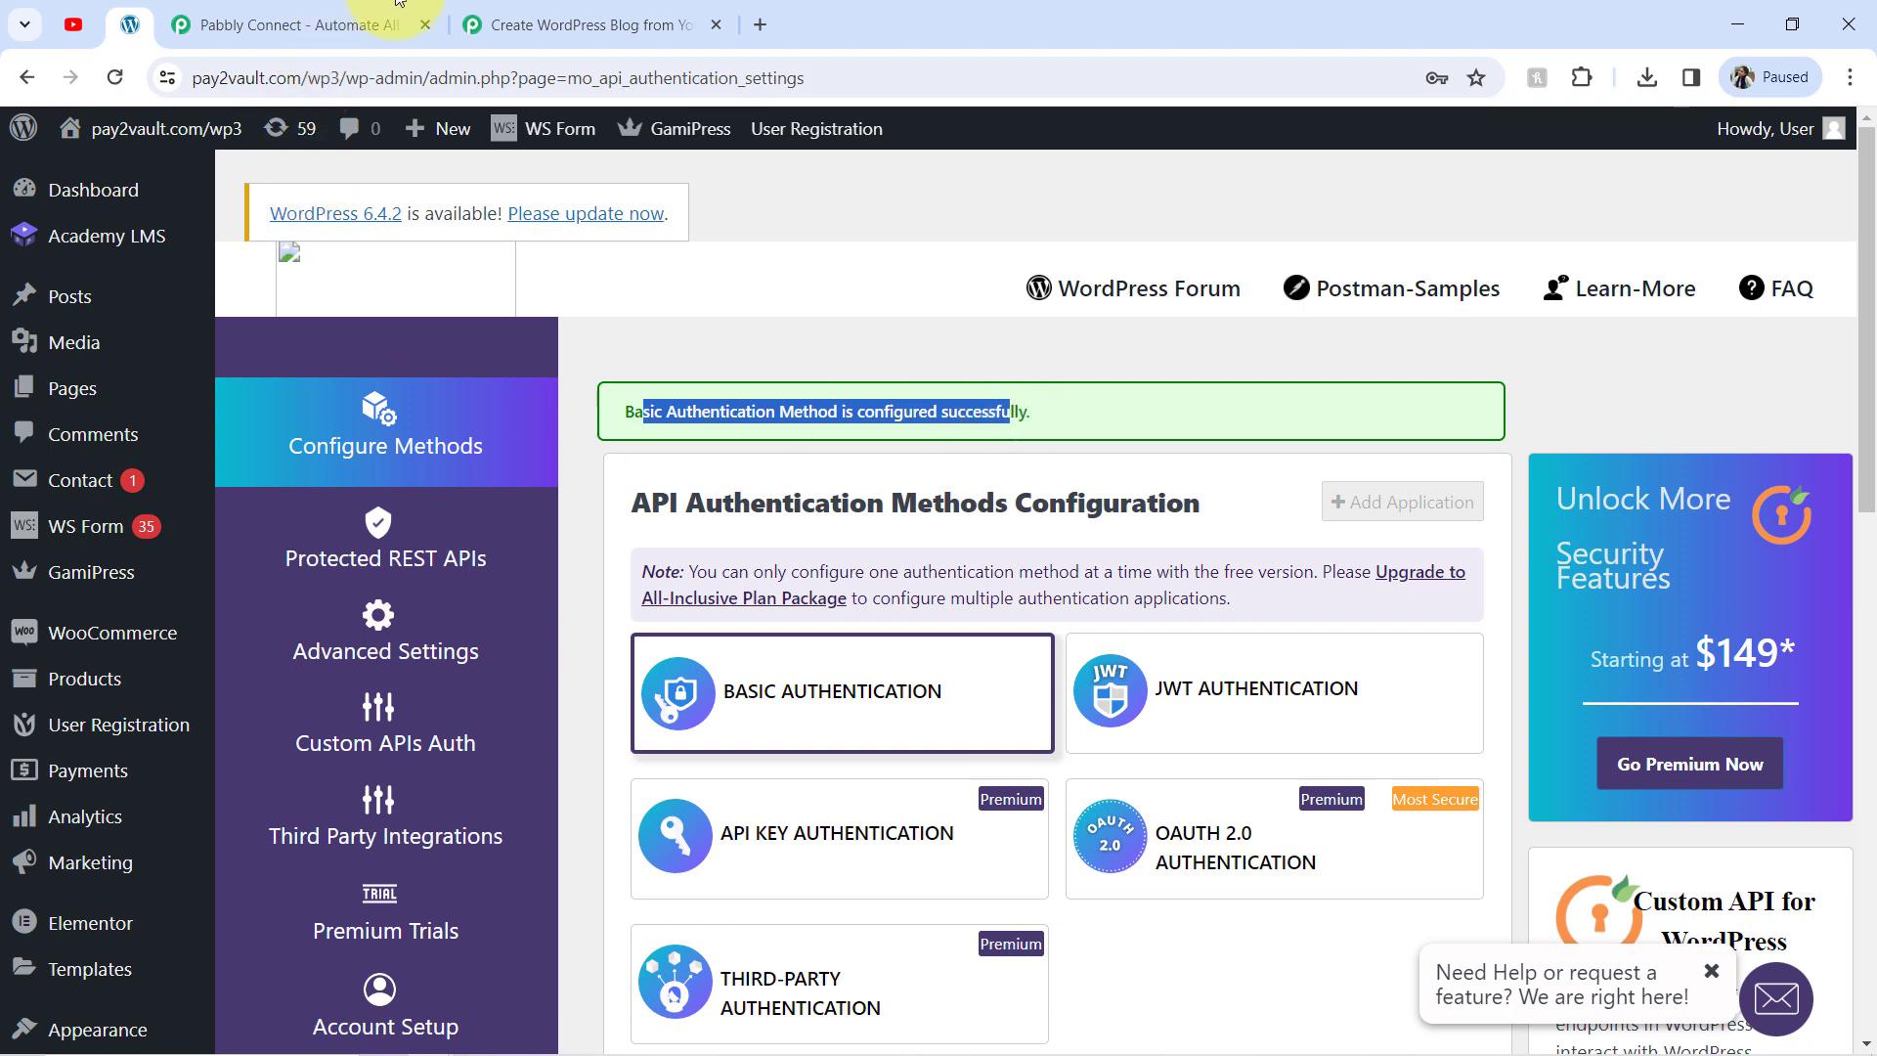
# Return to the Pabbly Connect workflow, save the WordPress connection, and set the action's Post Type to Posts.
pyautogui.click(592, 25)
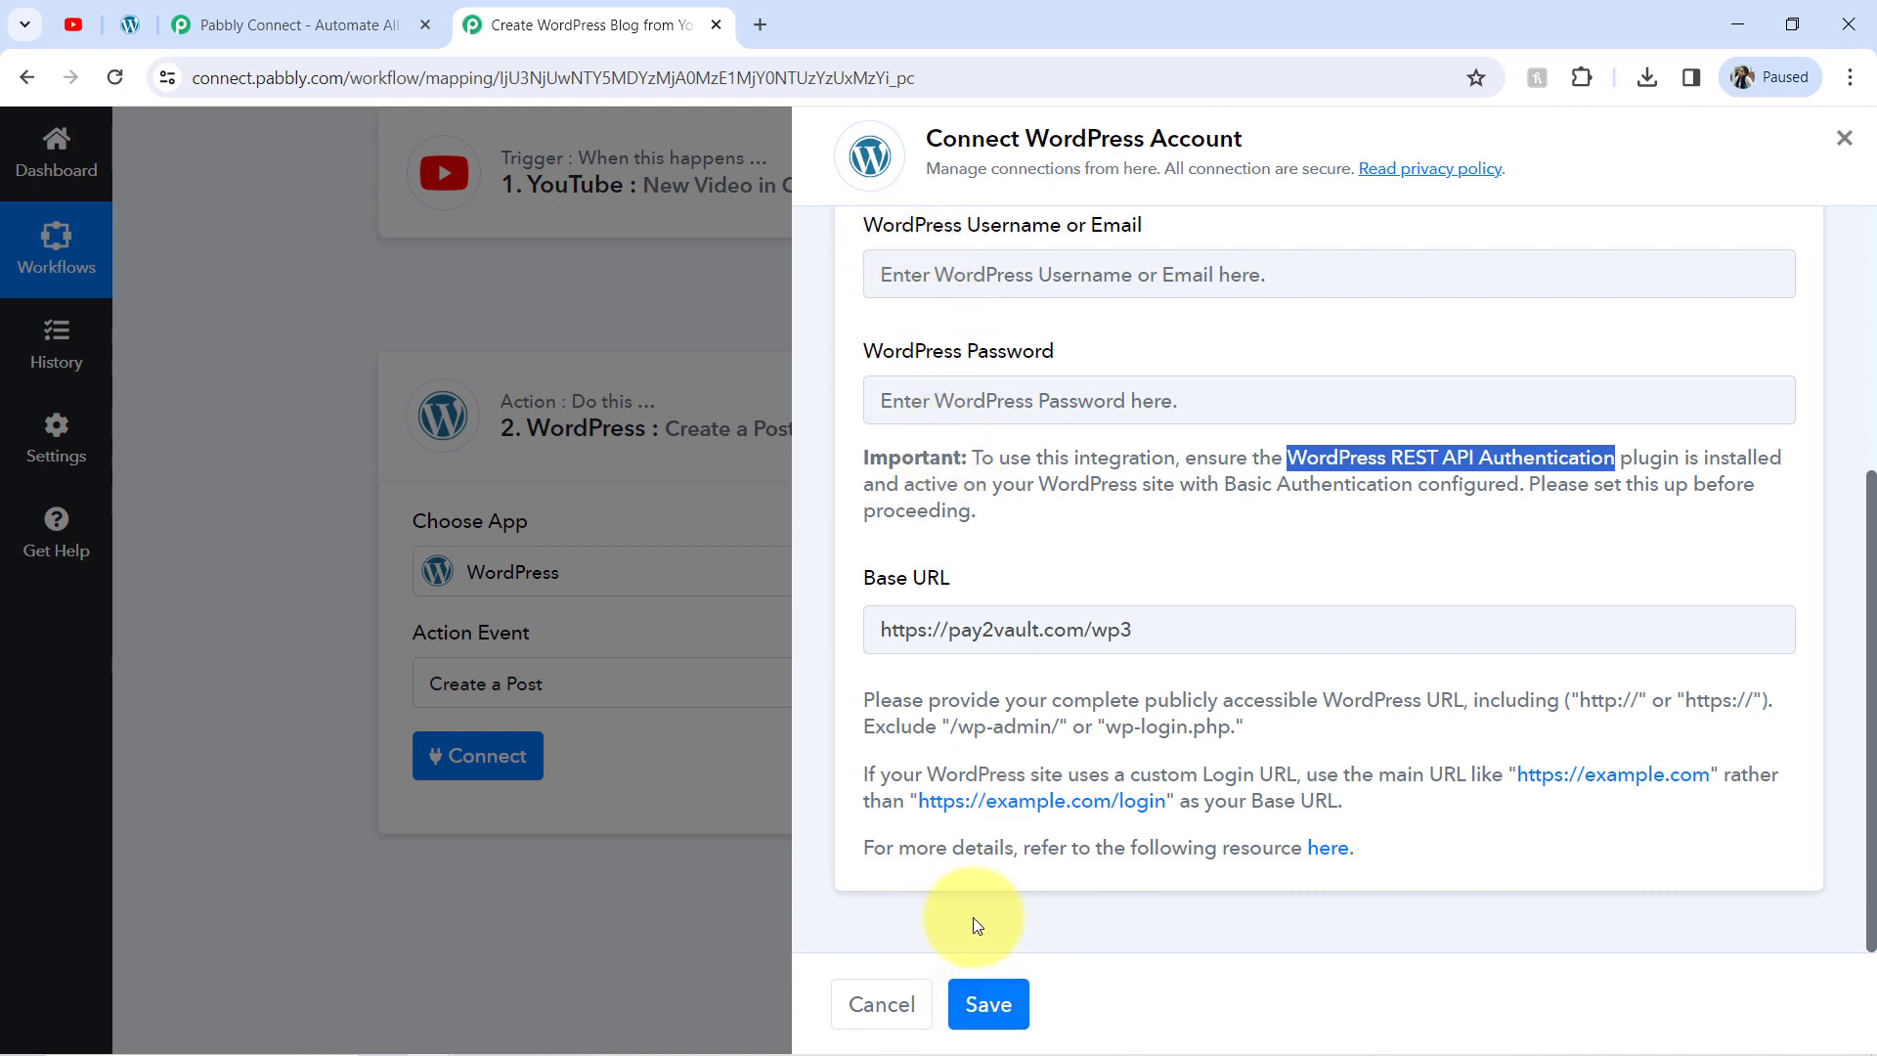
pyautogui.click(991, 1004)
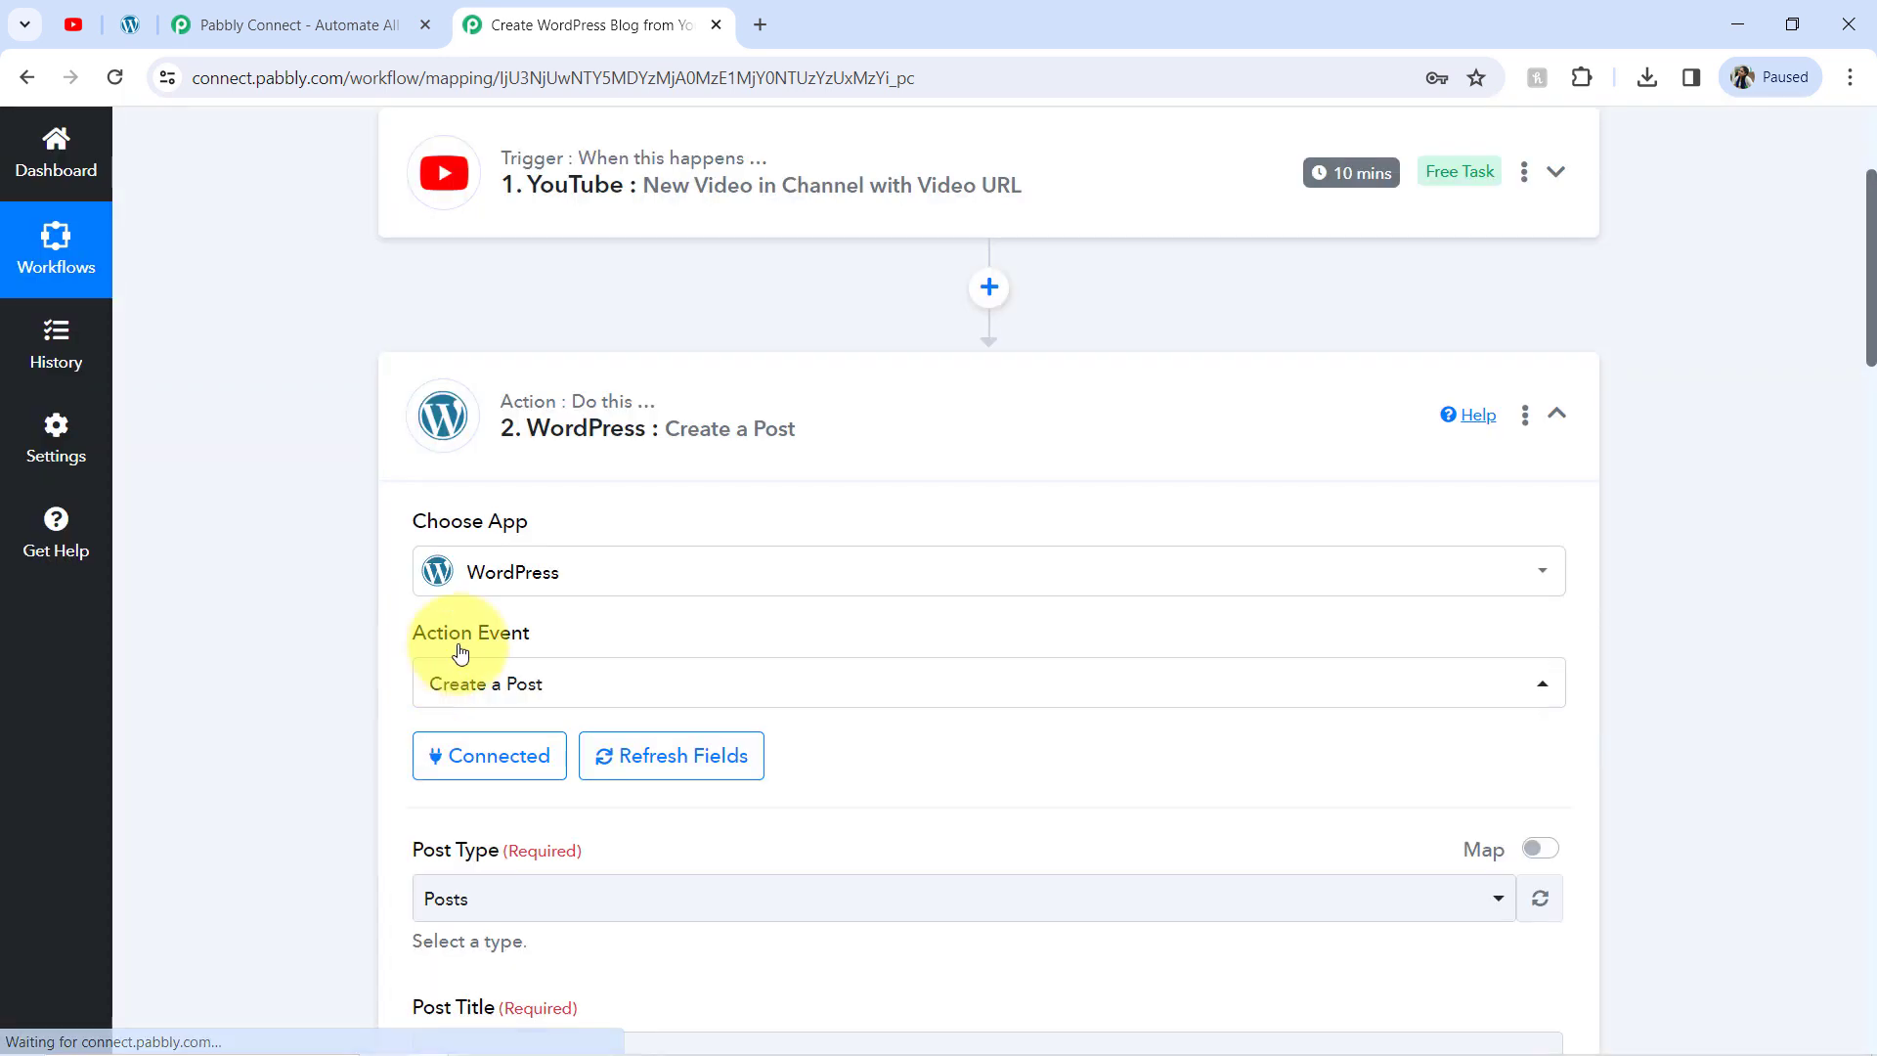
pyautogui.moveTo(1869, 283); pyautogui.dragTo(1872, 380)
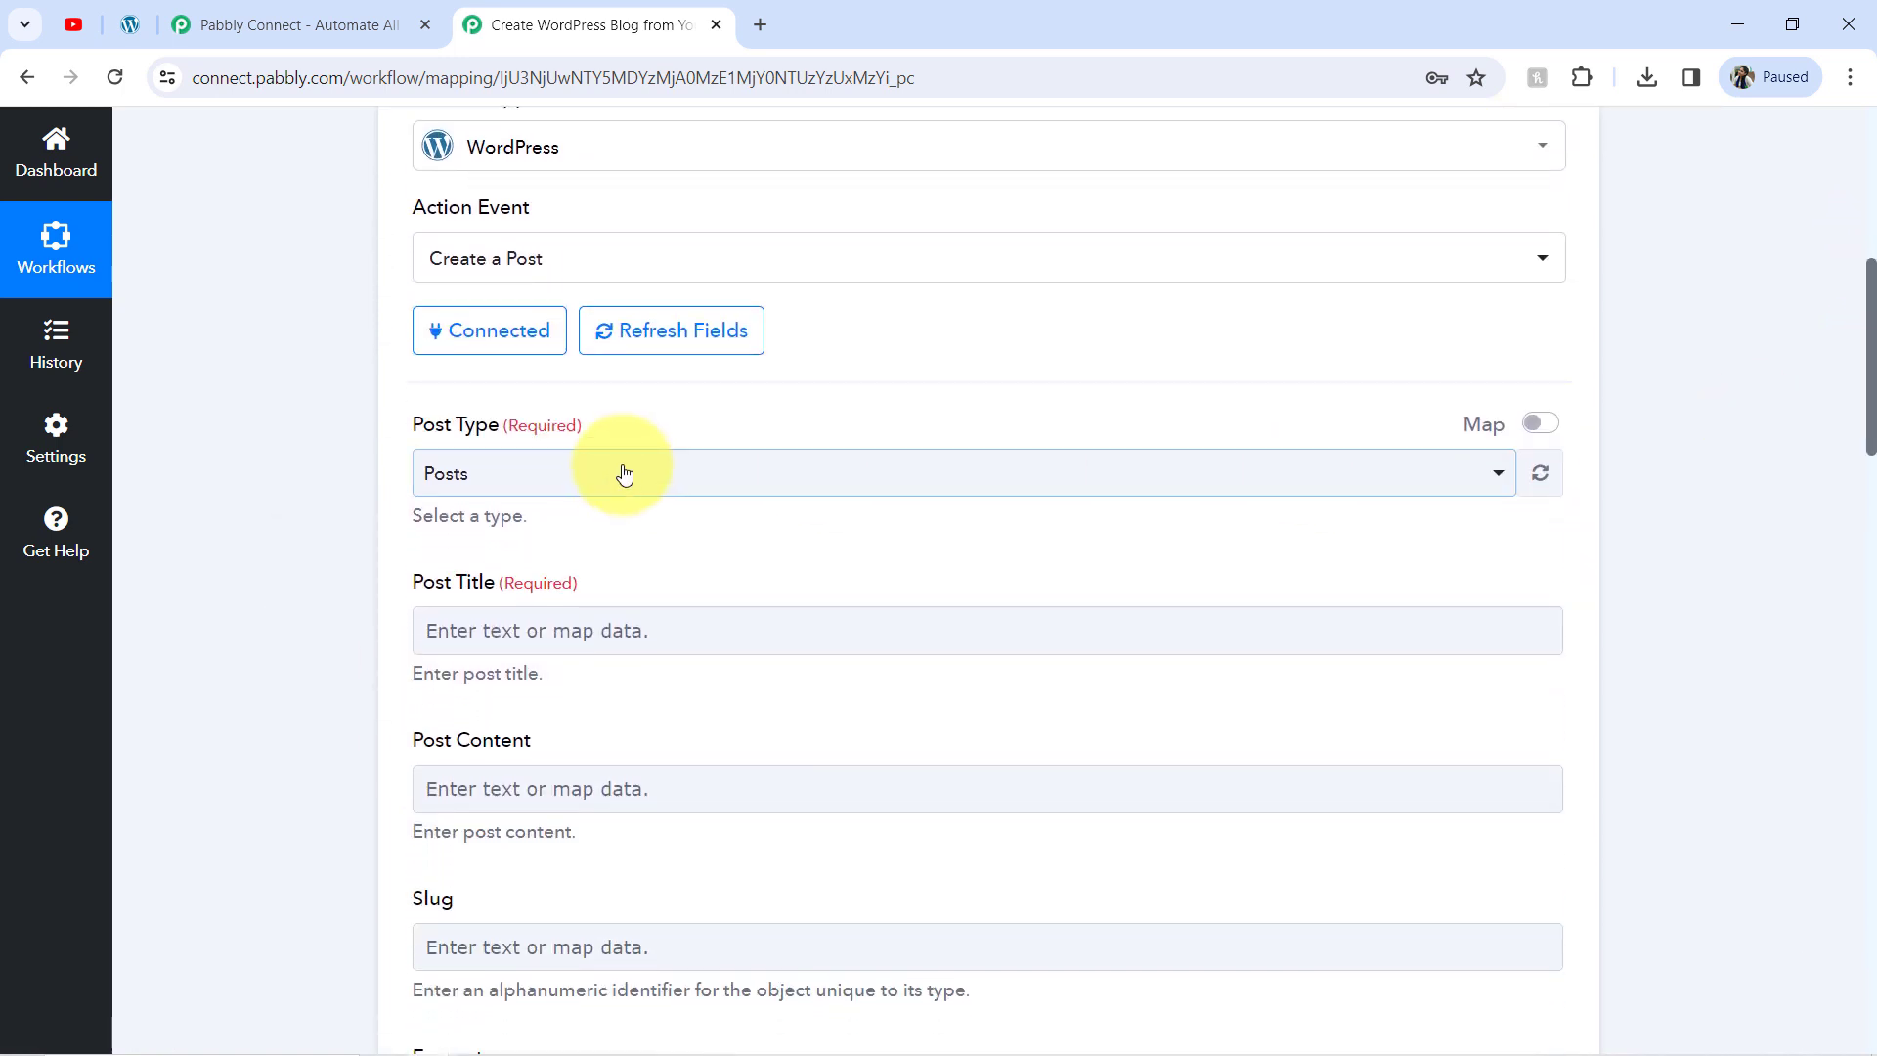
pyautogui.click(448, 475)
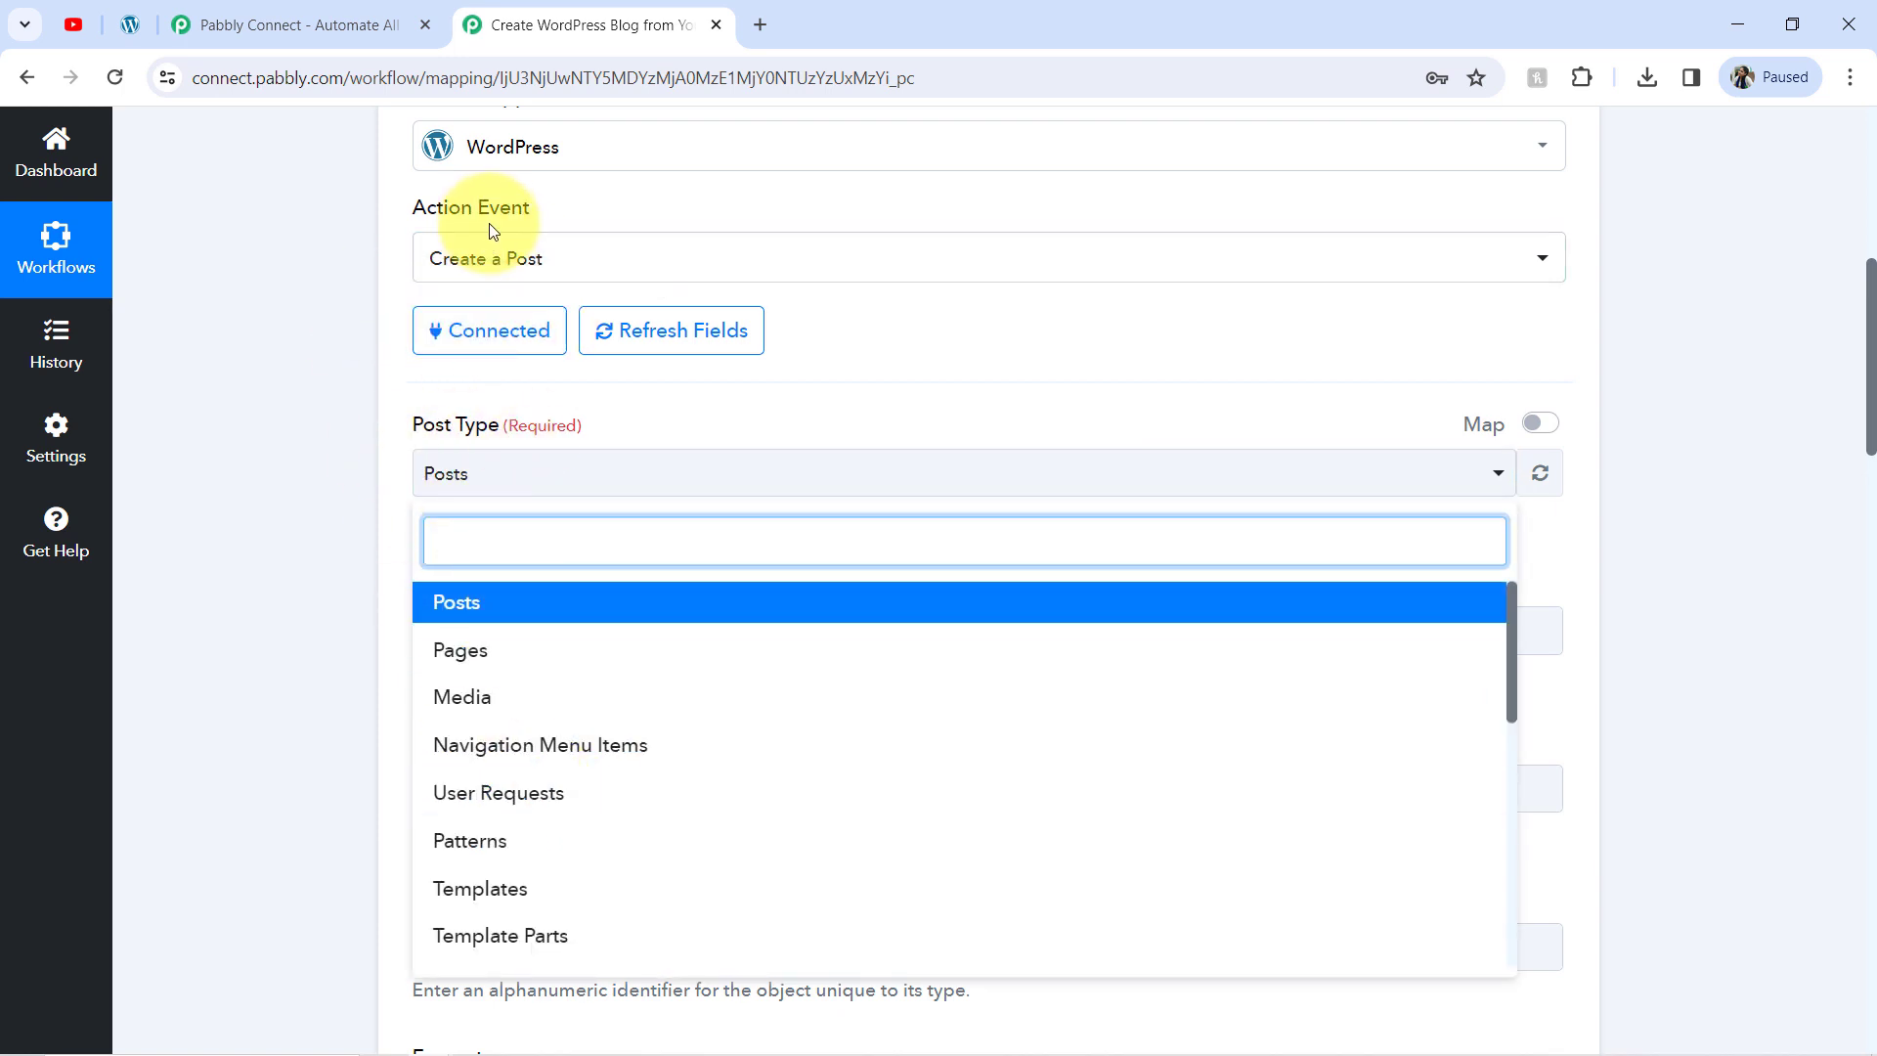
pyautogui.click(473, 606)
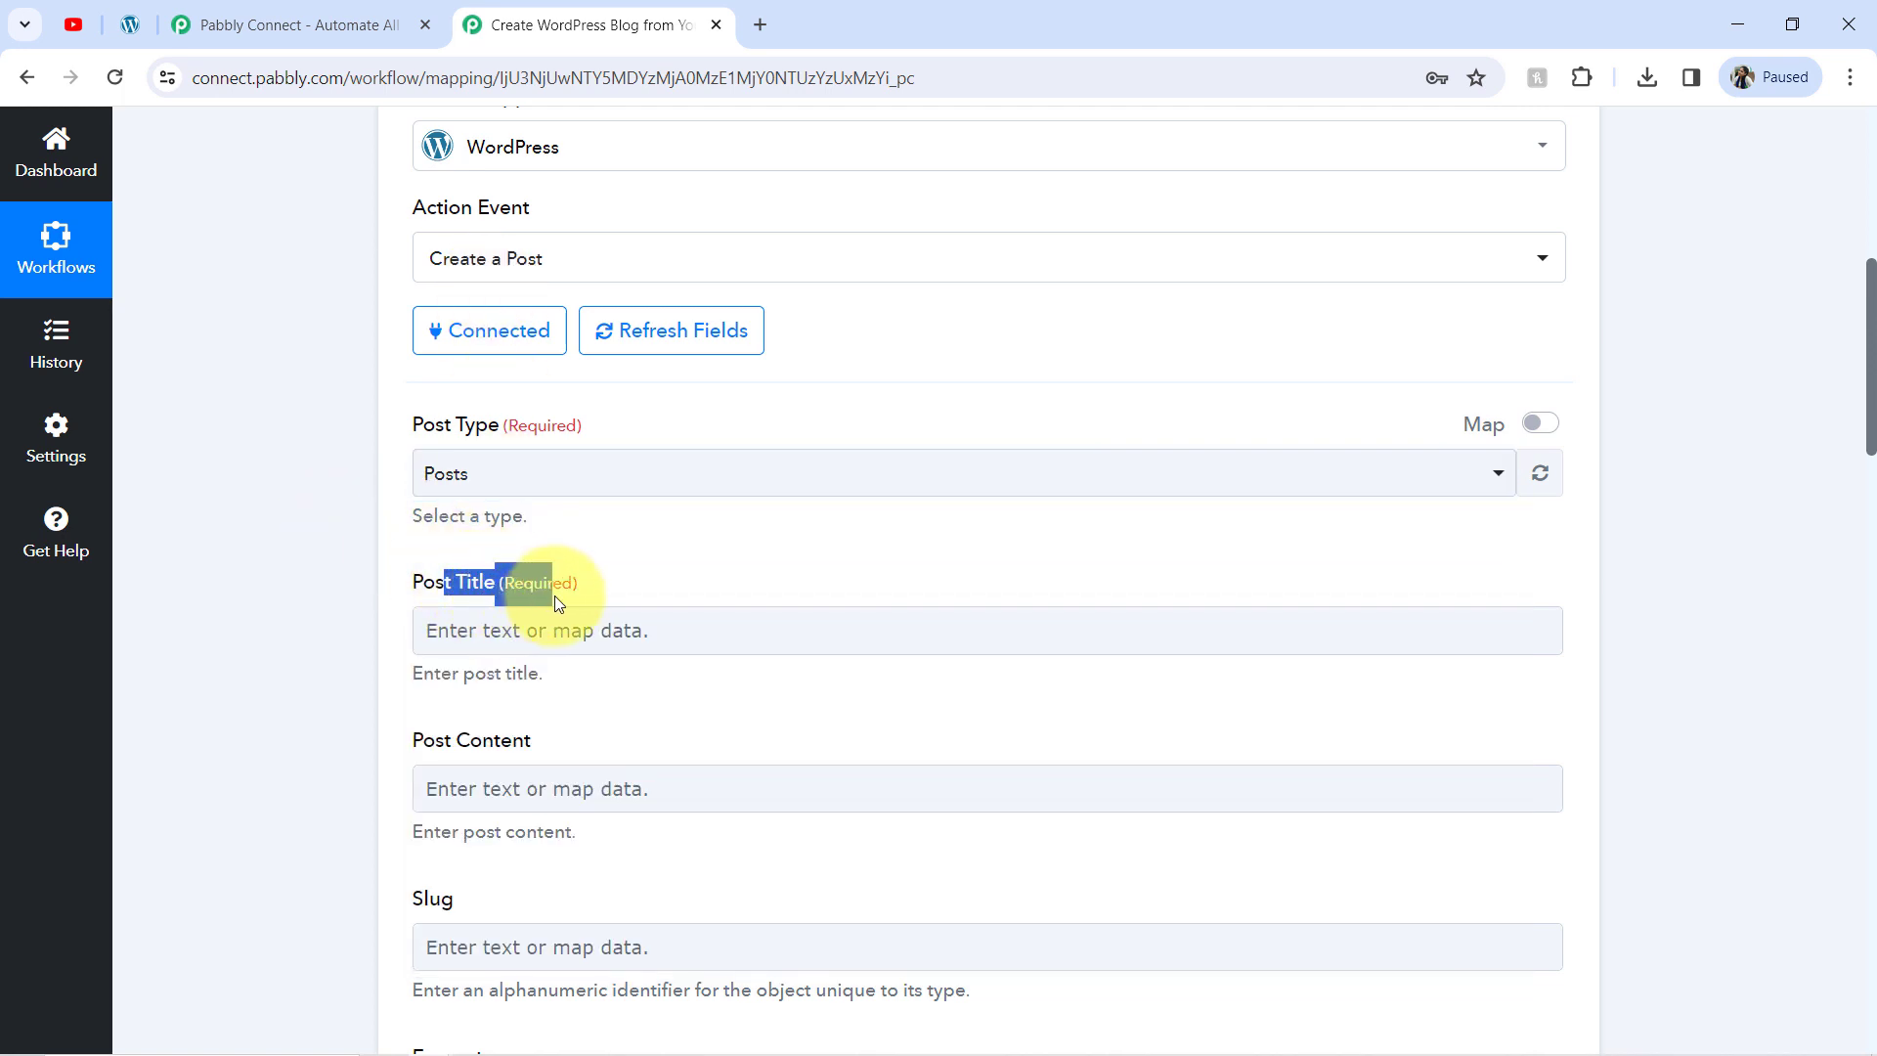
# Reopen the YouTube trigger's received response and compare its snippet title with the video listed in YouTube Studio.
pyautogui.moveTo(555, 596); pyautogui.dragTo(407, 489)
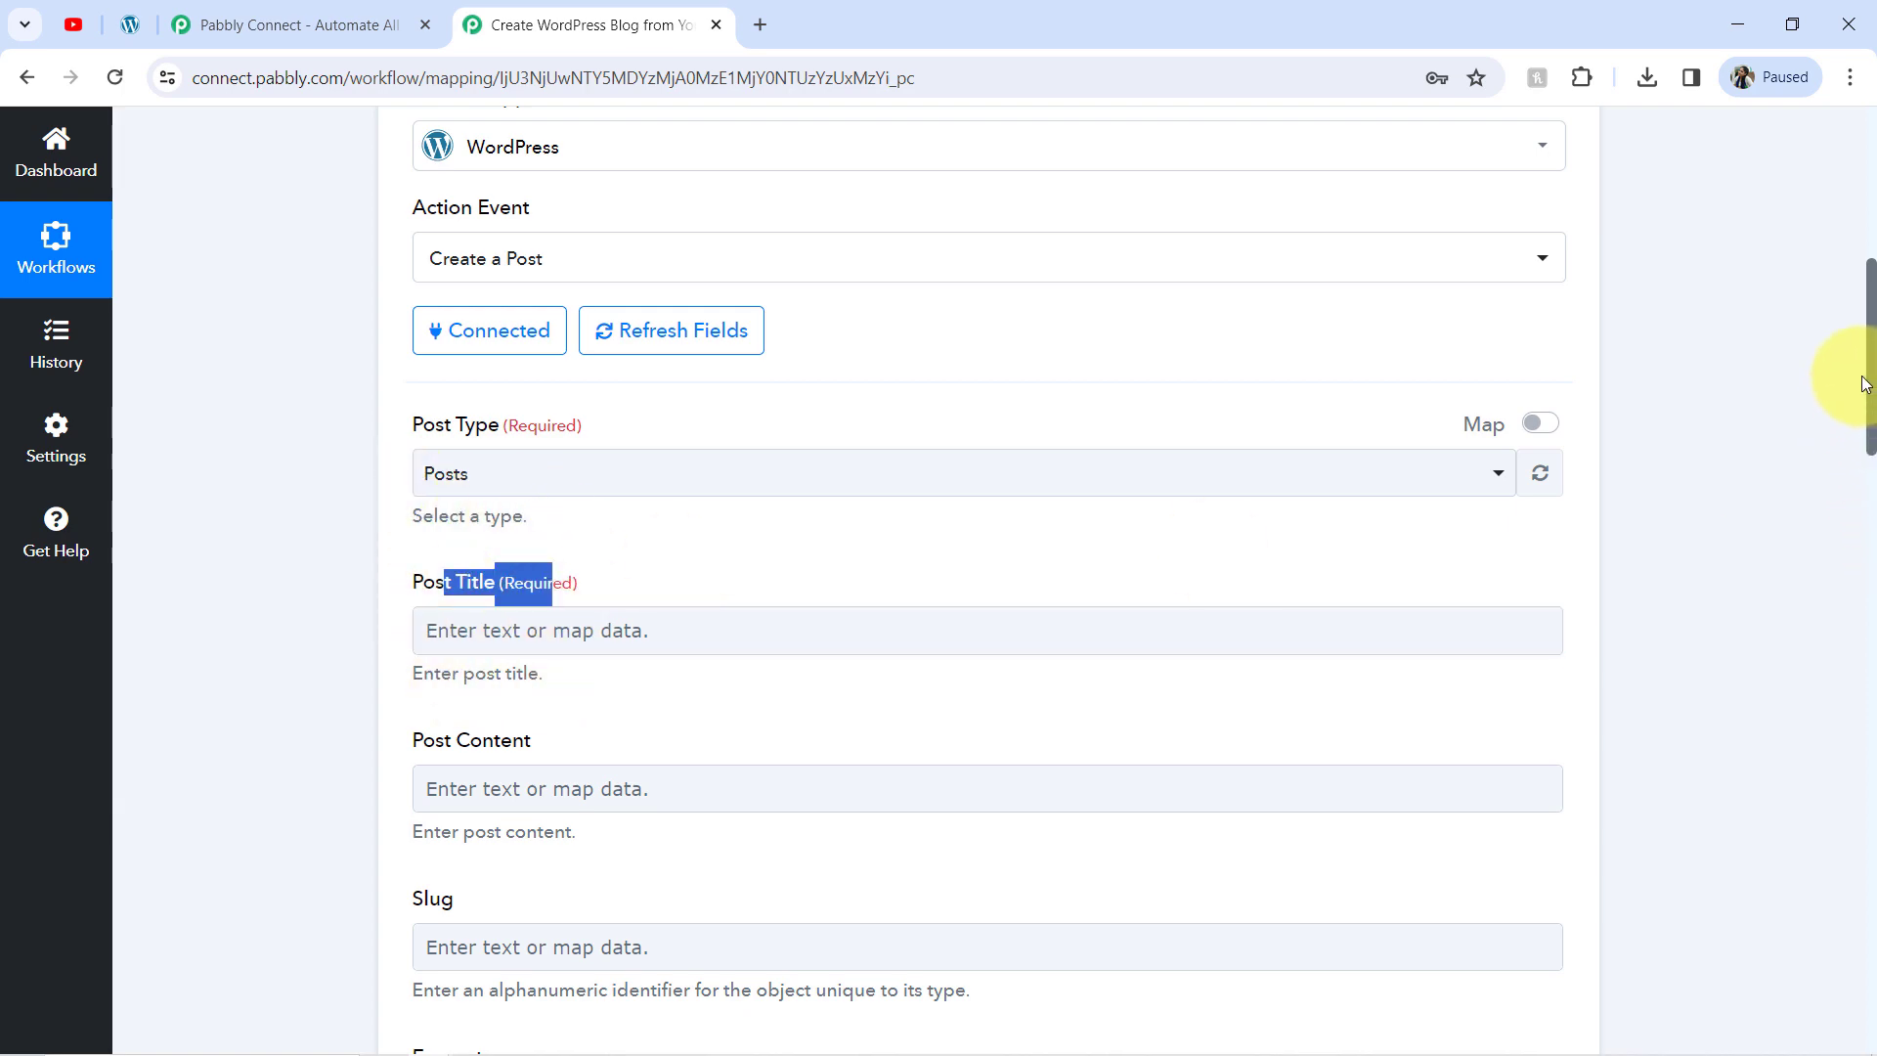
pyautogui.moveTo(1865, 384); pyautogui.dragTo(1836, 276)
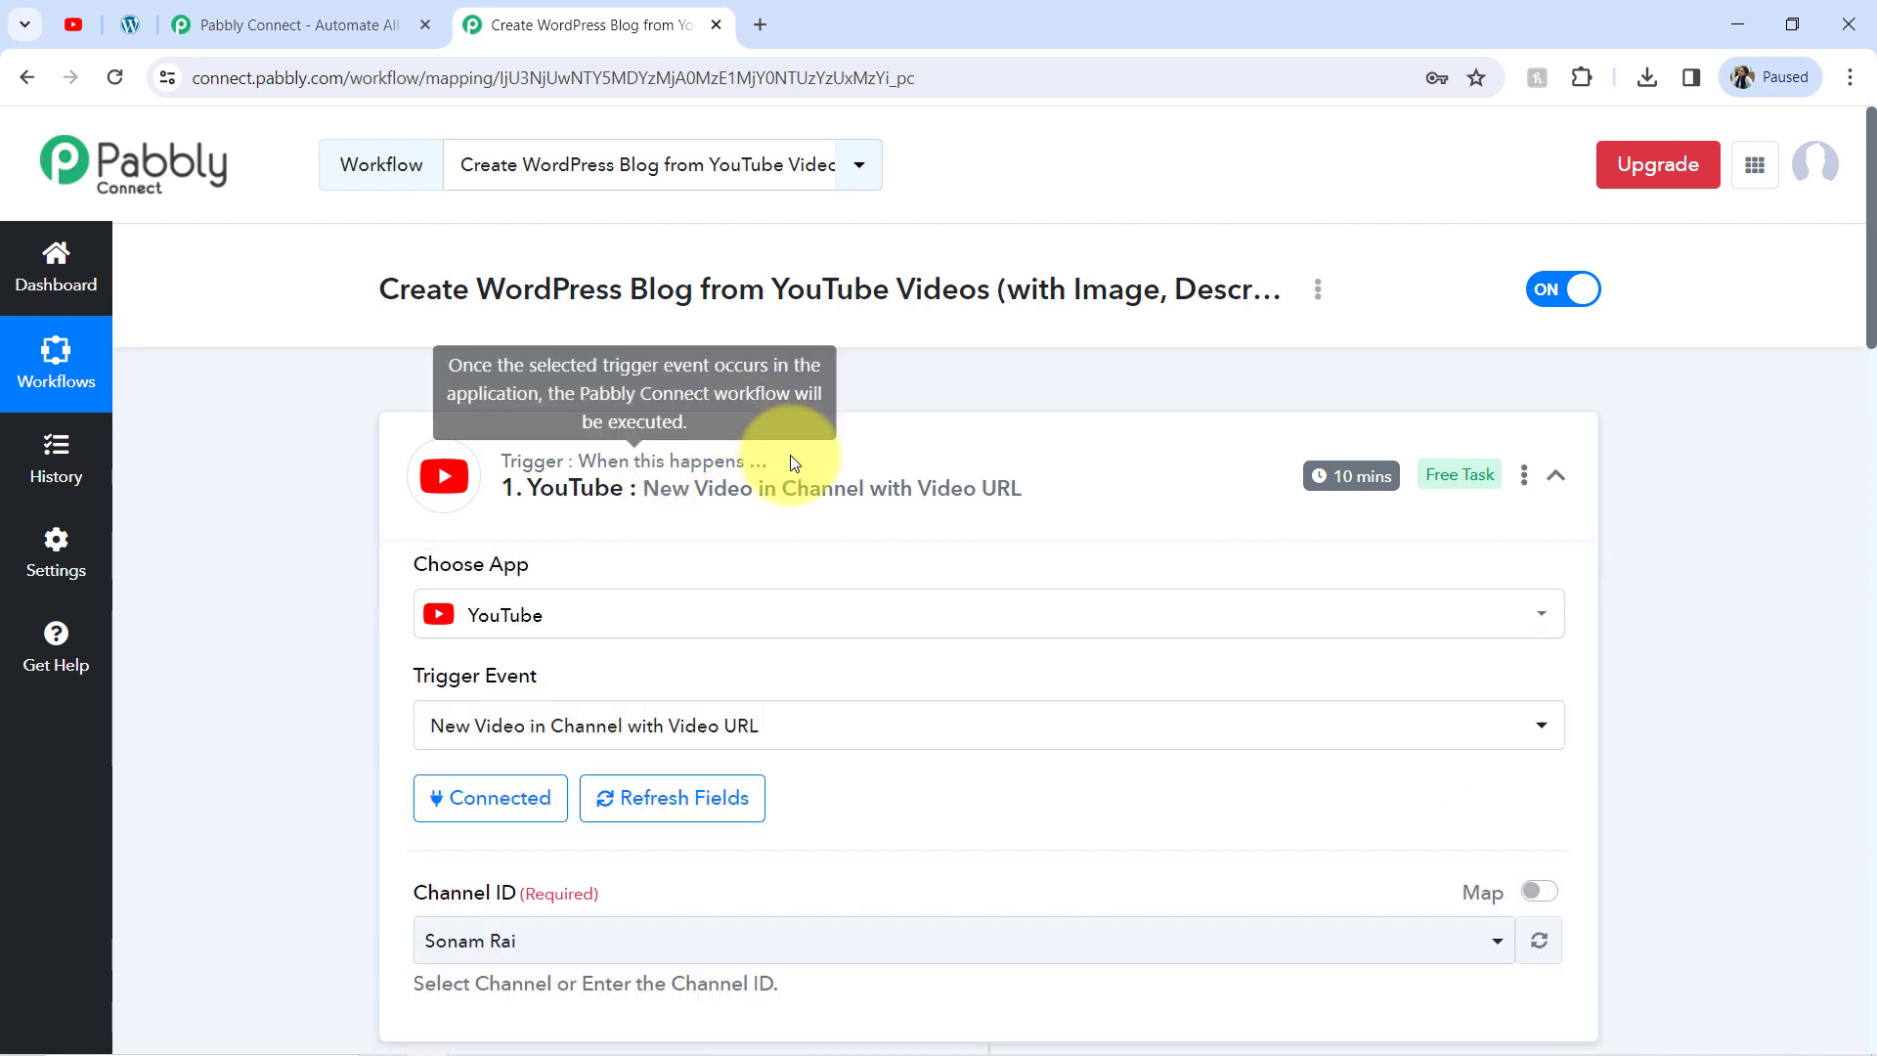
pyautogui.moveTo(1869, 350); pyautogui.dragTo(1848, 706)
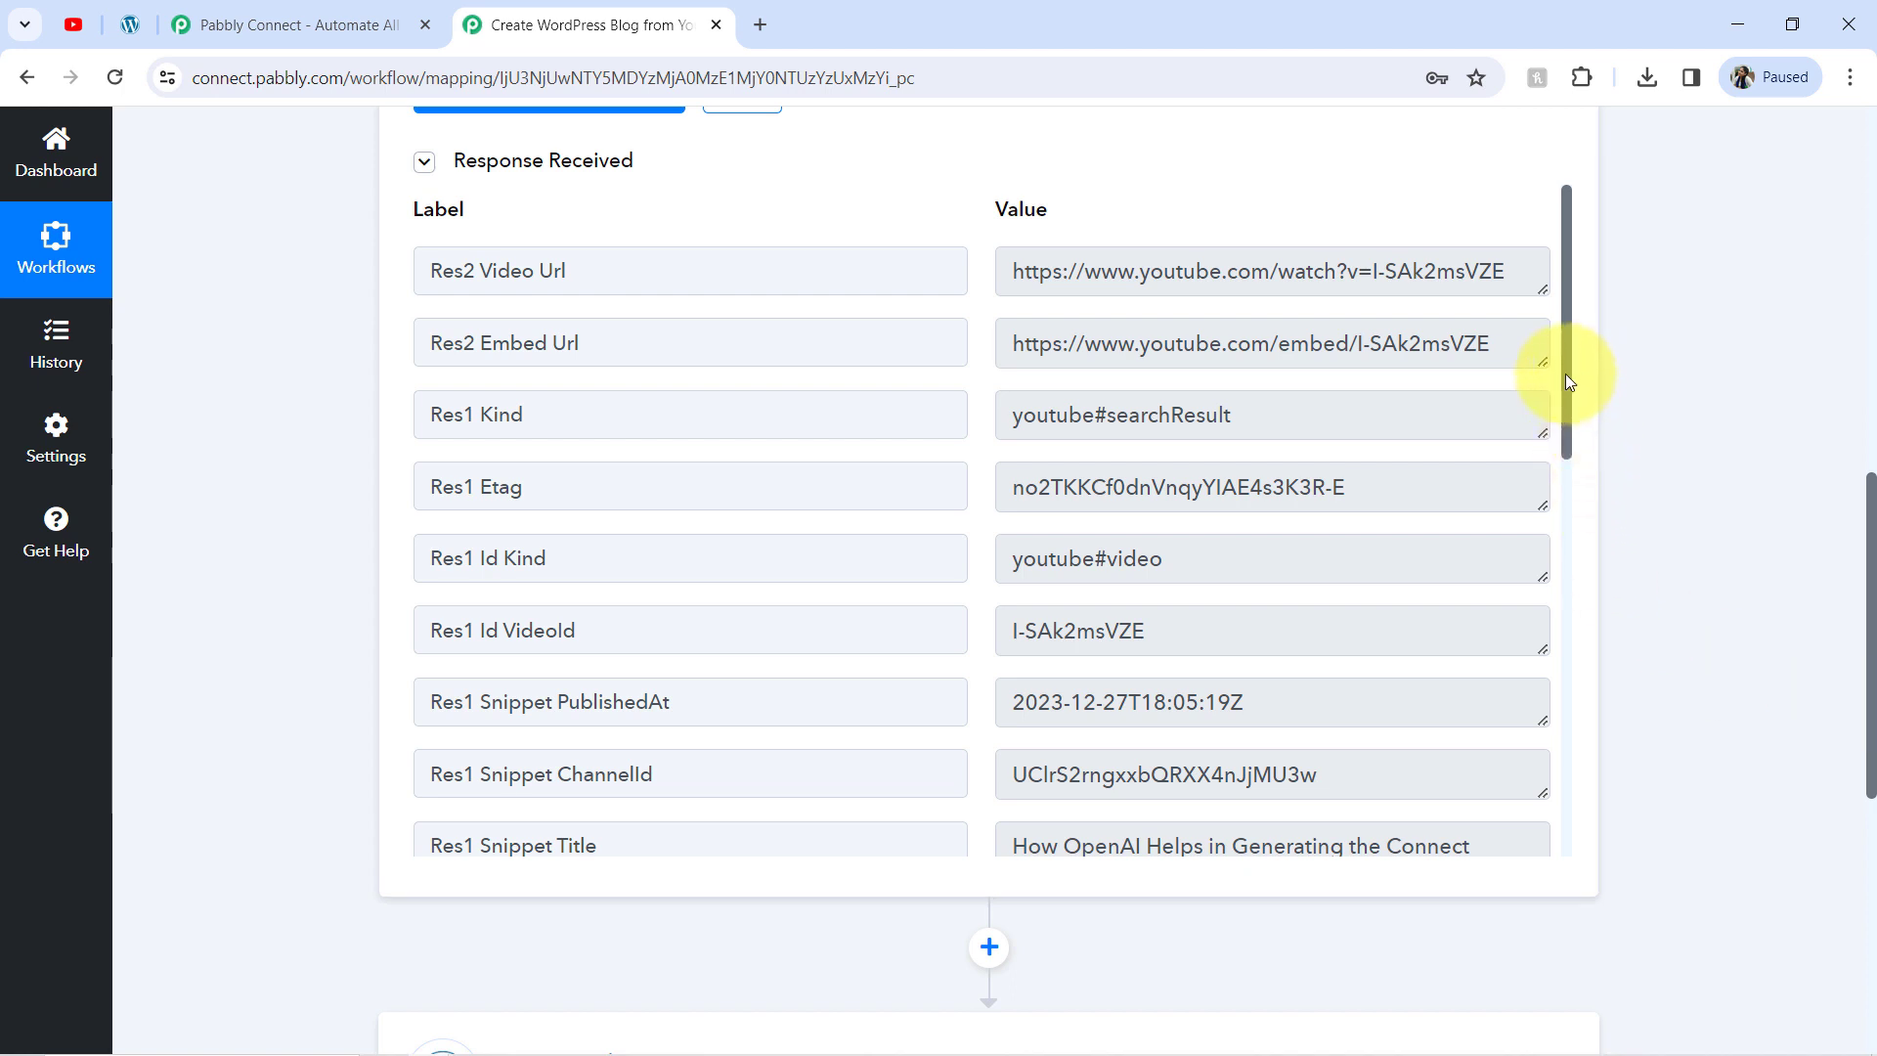
pyautogui.scroll(-3, 1566, 385)
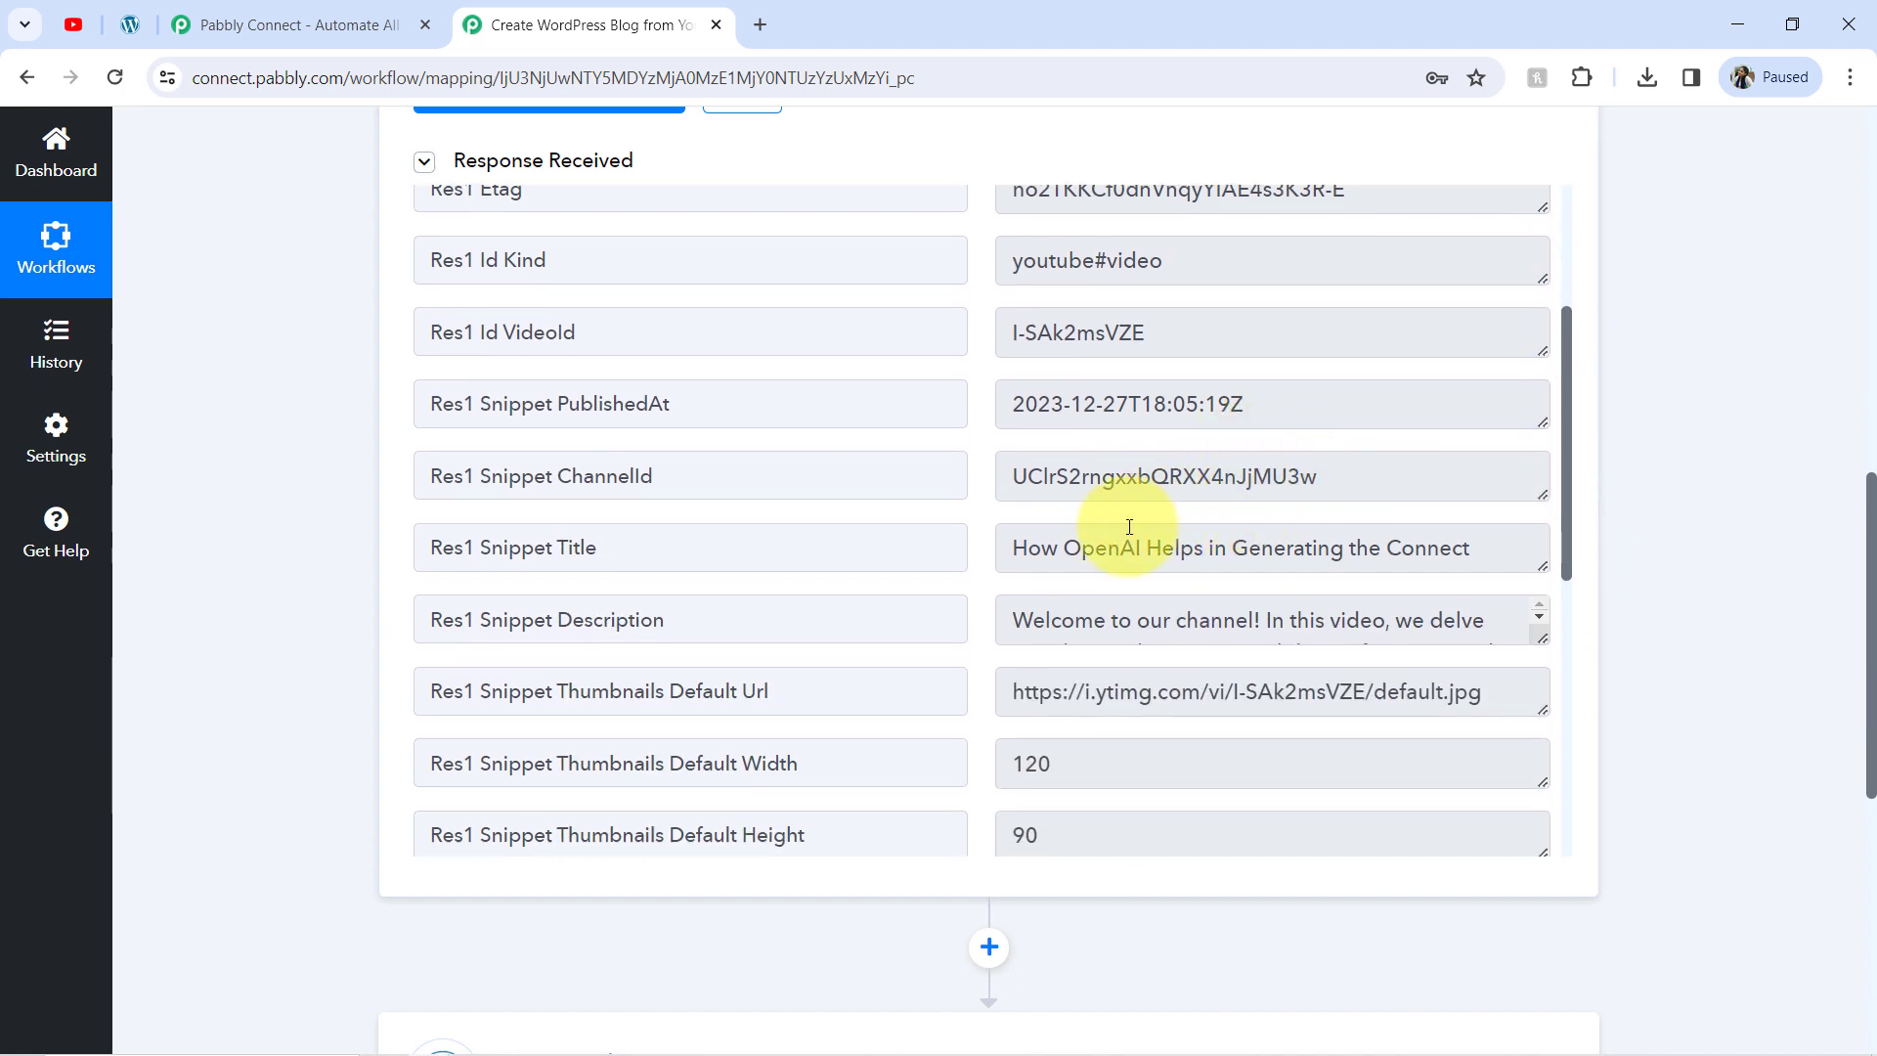
pyautogui.moveTo(1122, 539); pyautogui.dragTo(1404, 542)
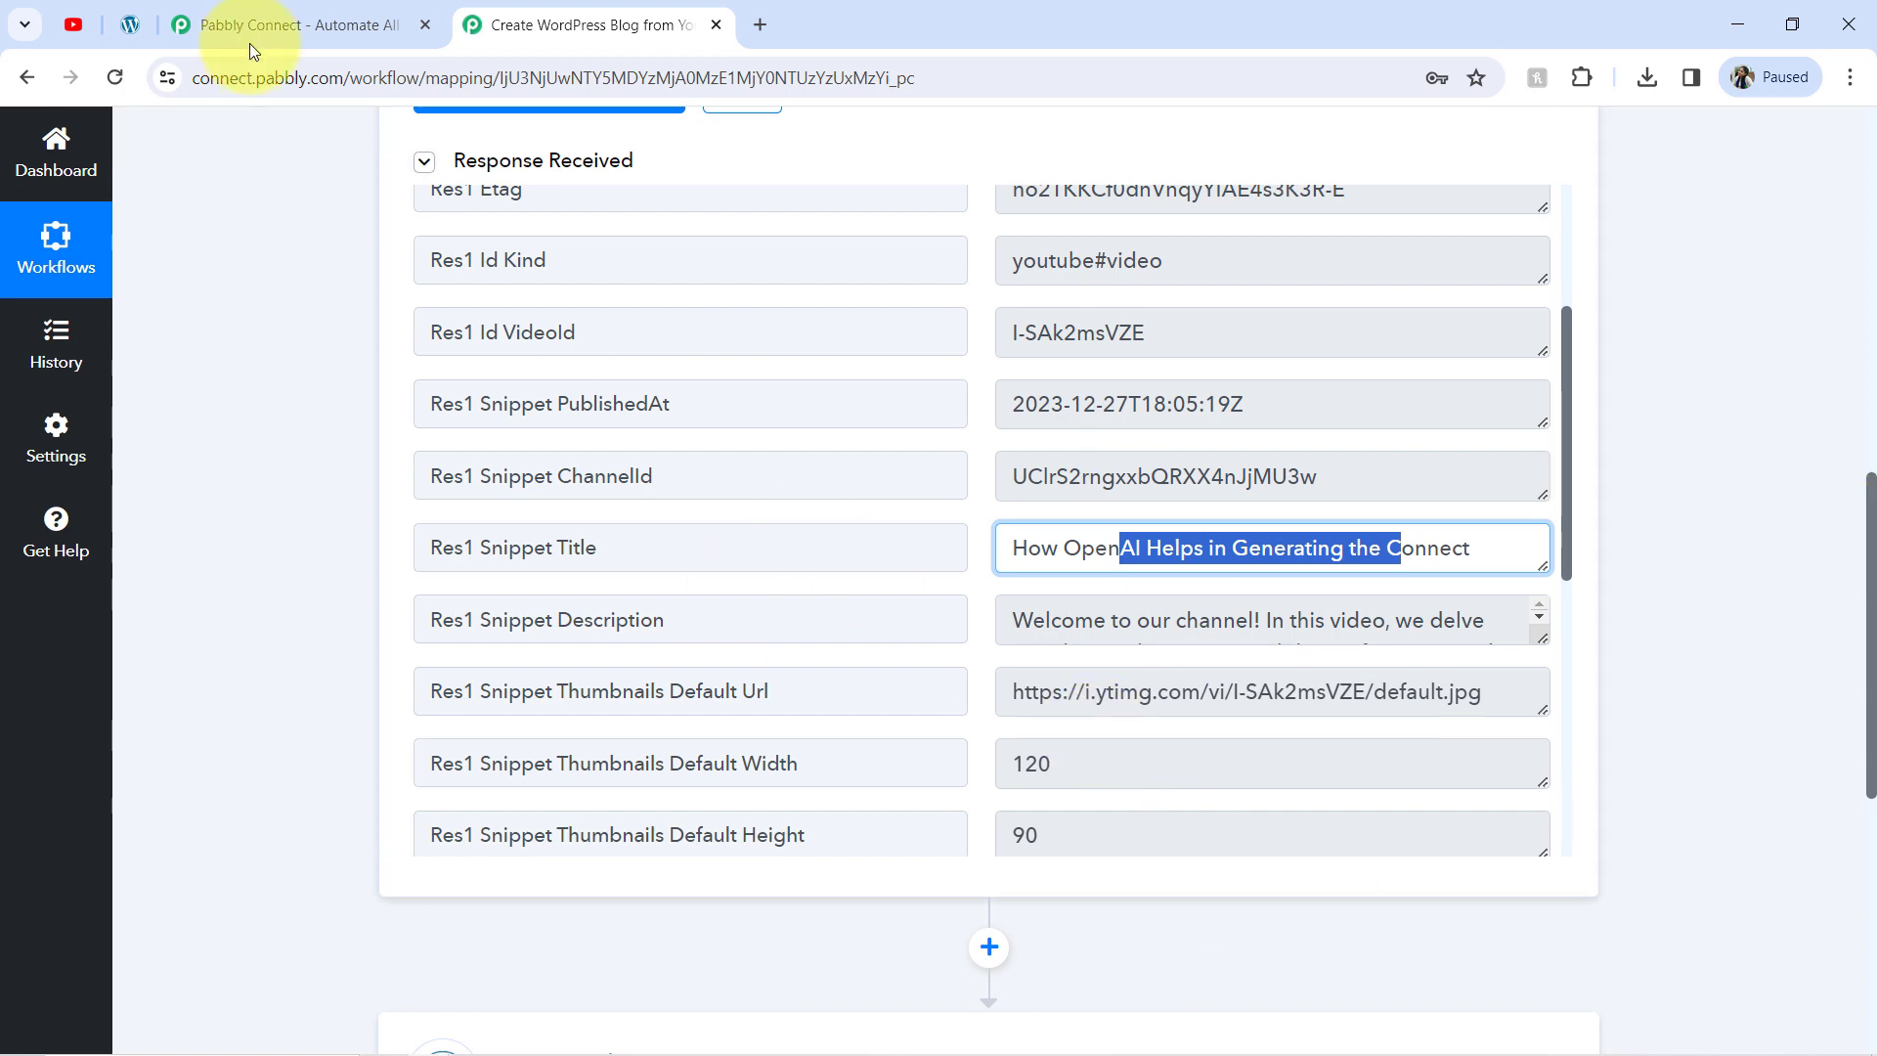
pyautogui.click(75, 23)
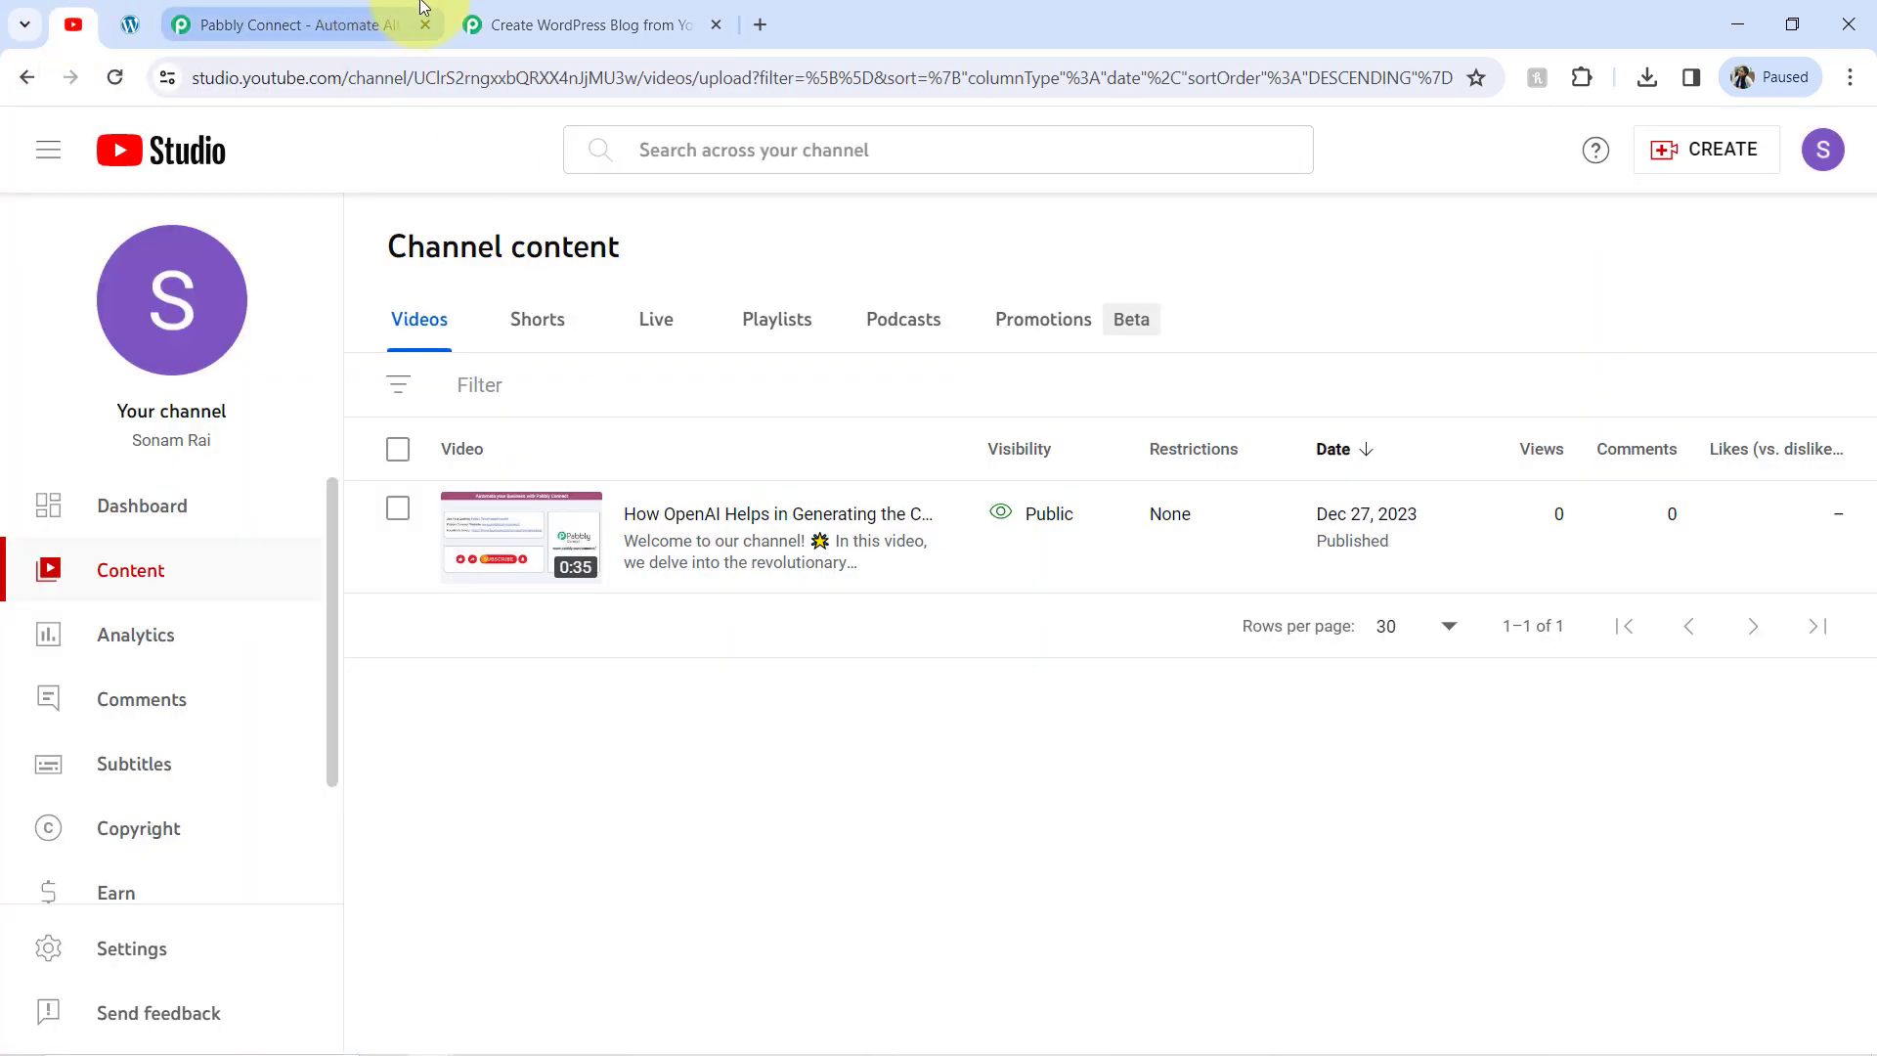
pyautogui.click(479, 25)
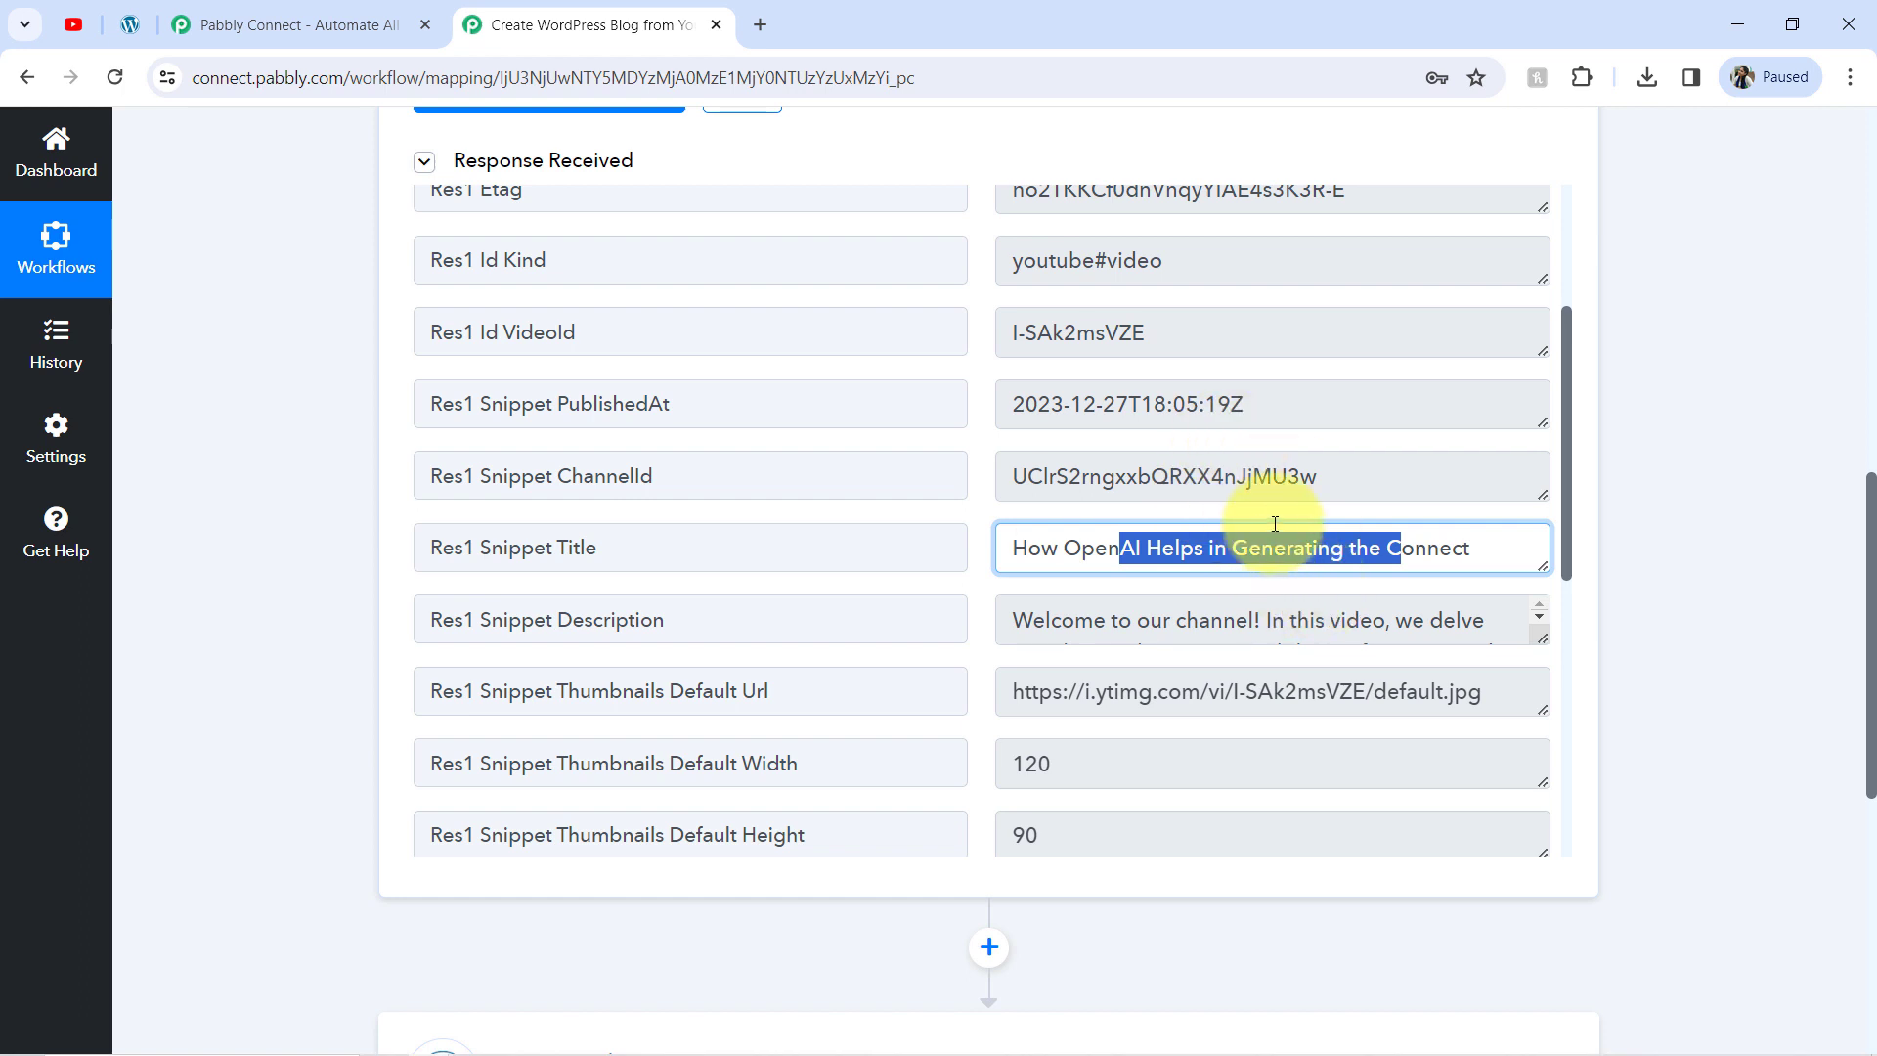
pyautogui.doubleClick(1218, 548)
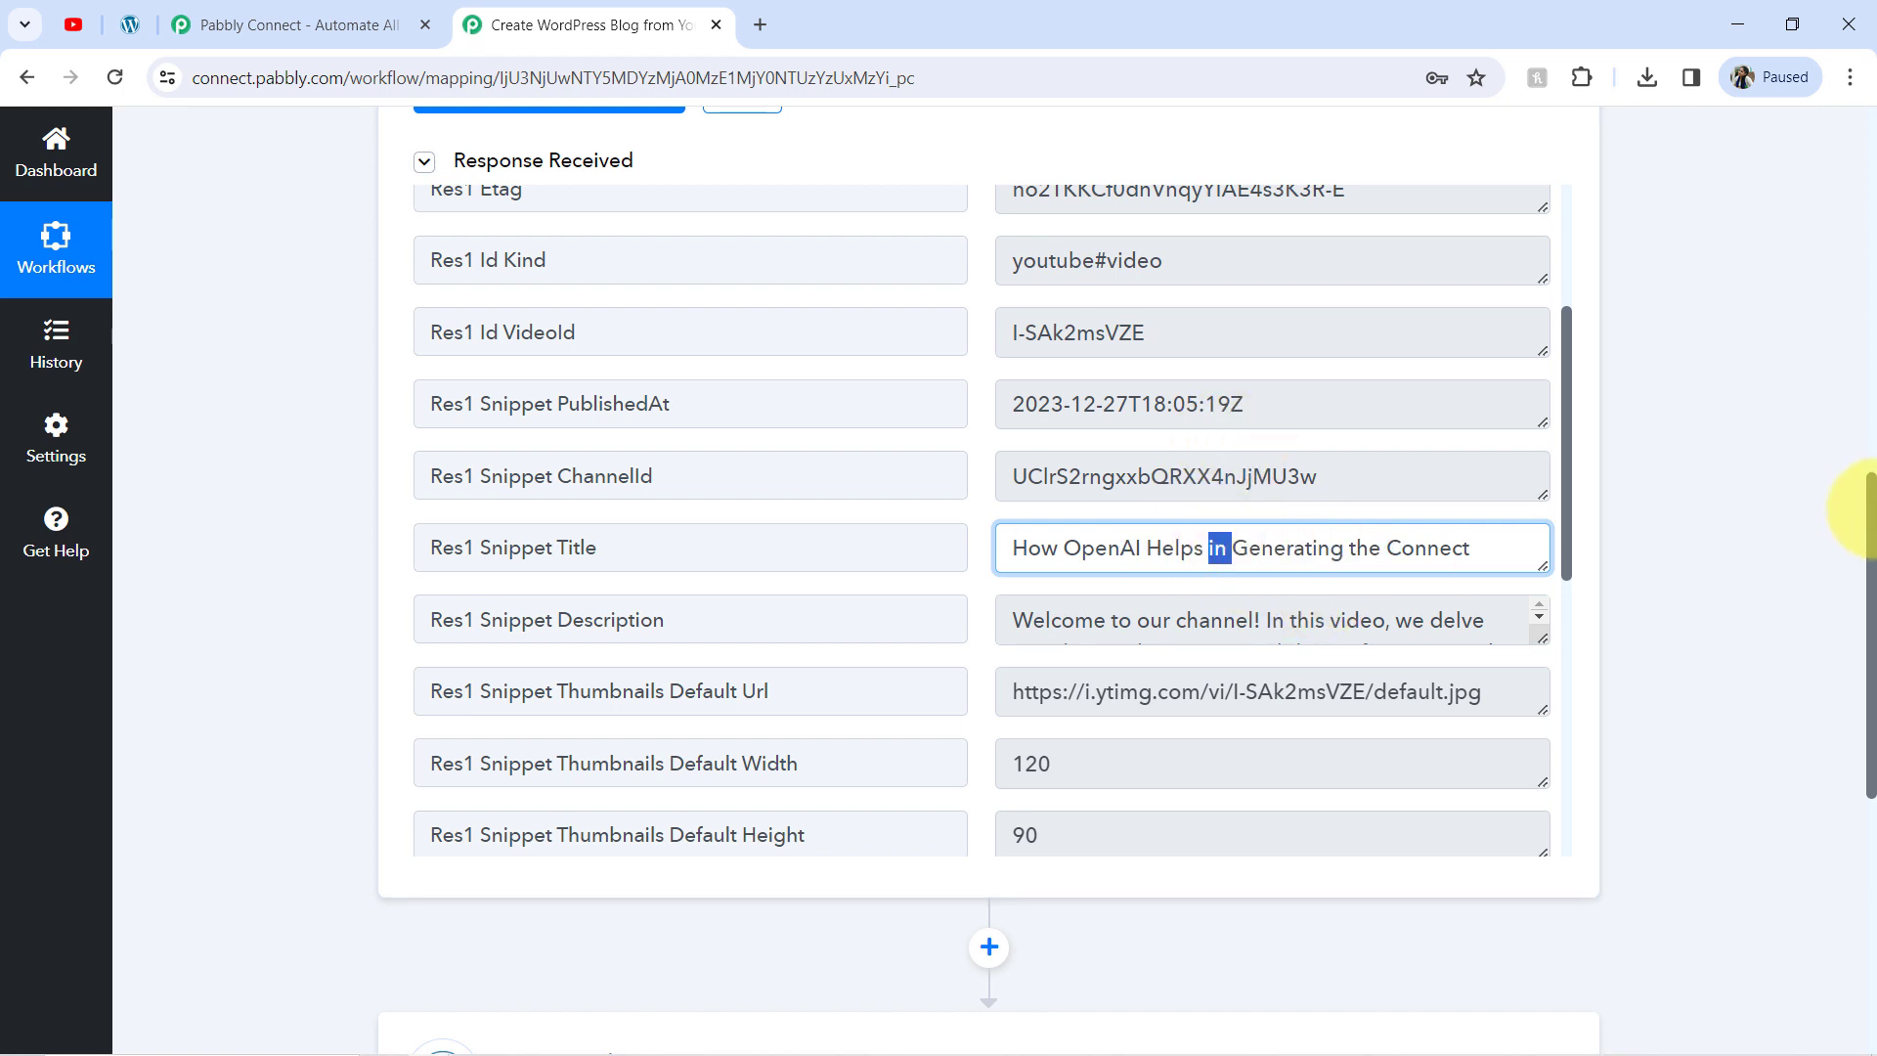
# Reopen the WordPress Create a Post action and map the trigger's Res1 Snippet Title into Post Title.
pyautogui.moveTo(1870, 516); pyautogui.dragTo(1821, 766)
pyautogui.click(536, 329)
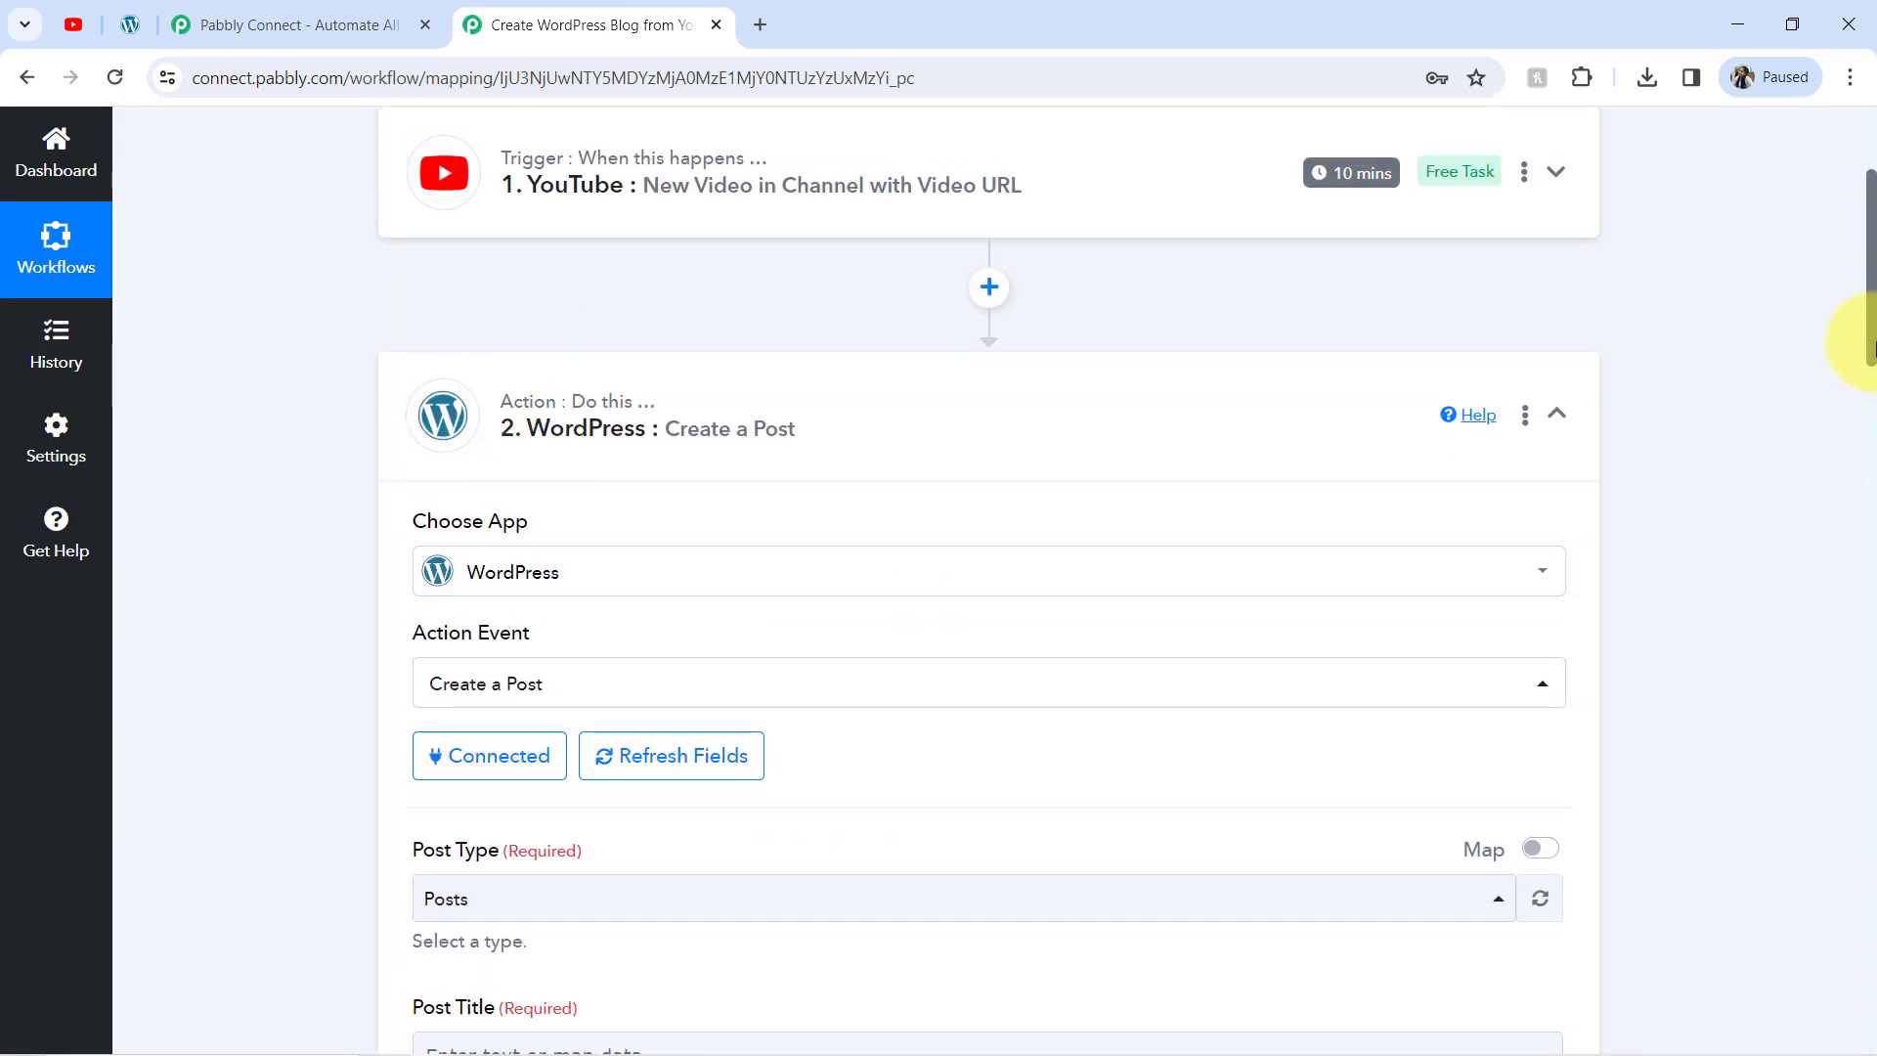
pyautogui.moveTo(1873, 347); pyautogui.dragTo(1848, 506)
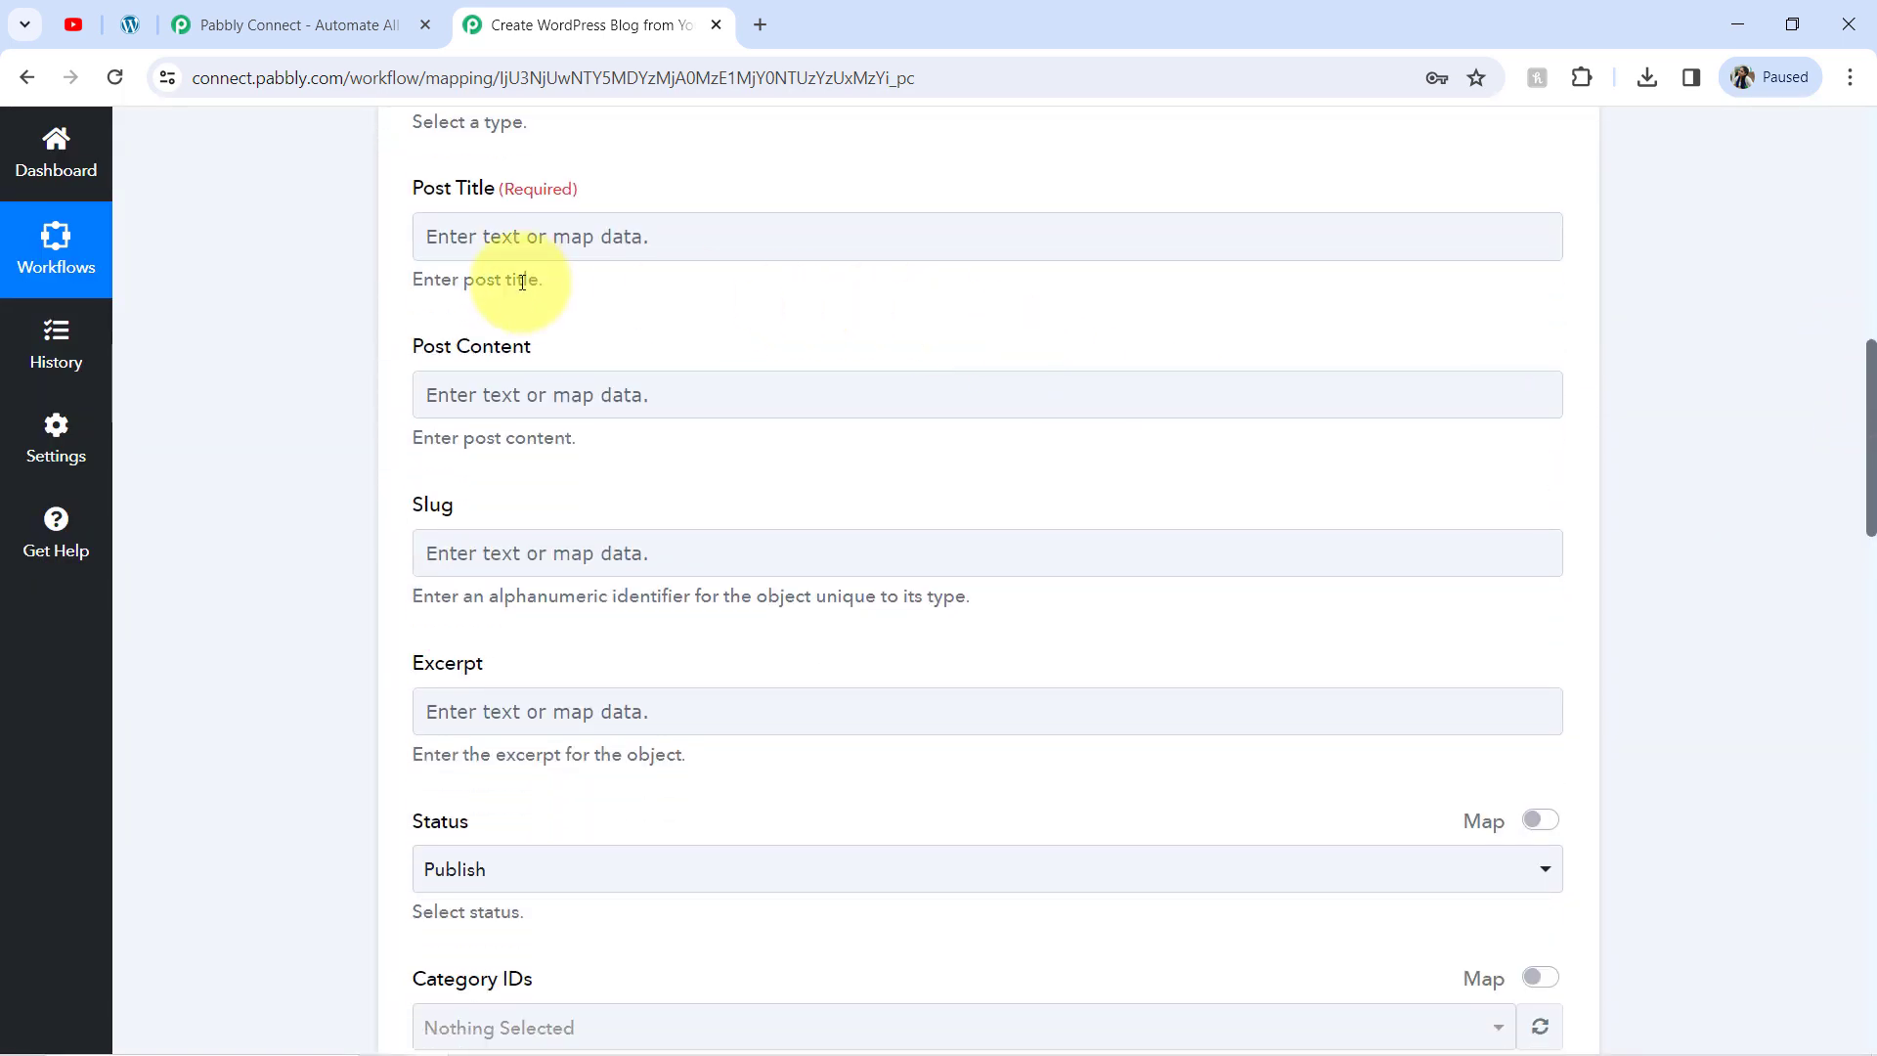
pyautogui.click(494, 254)
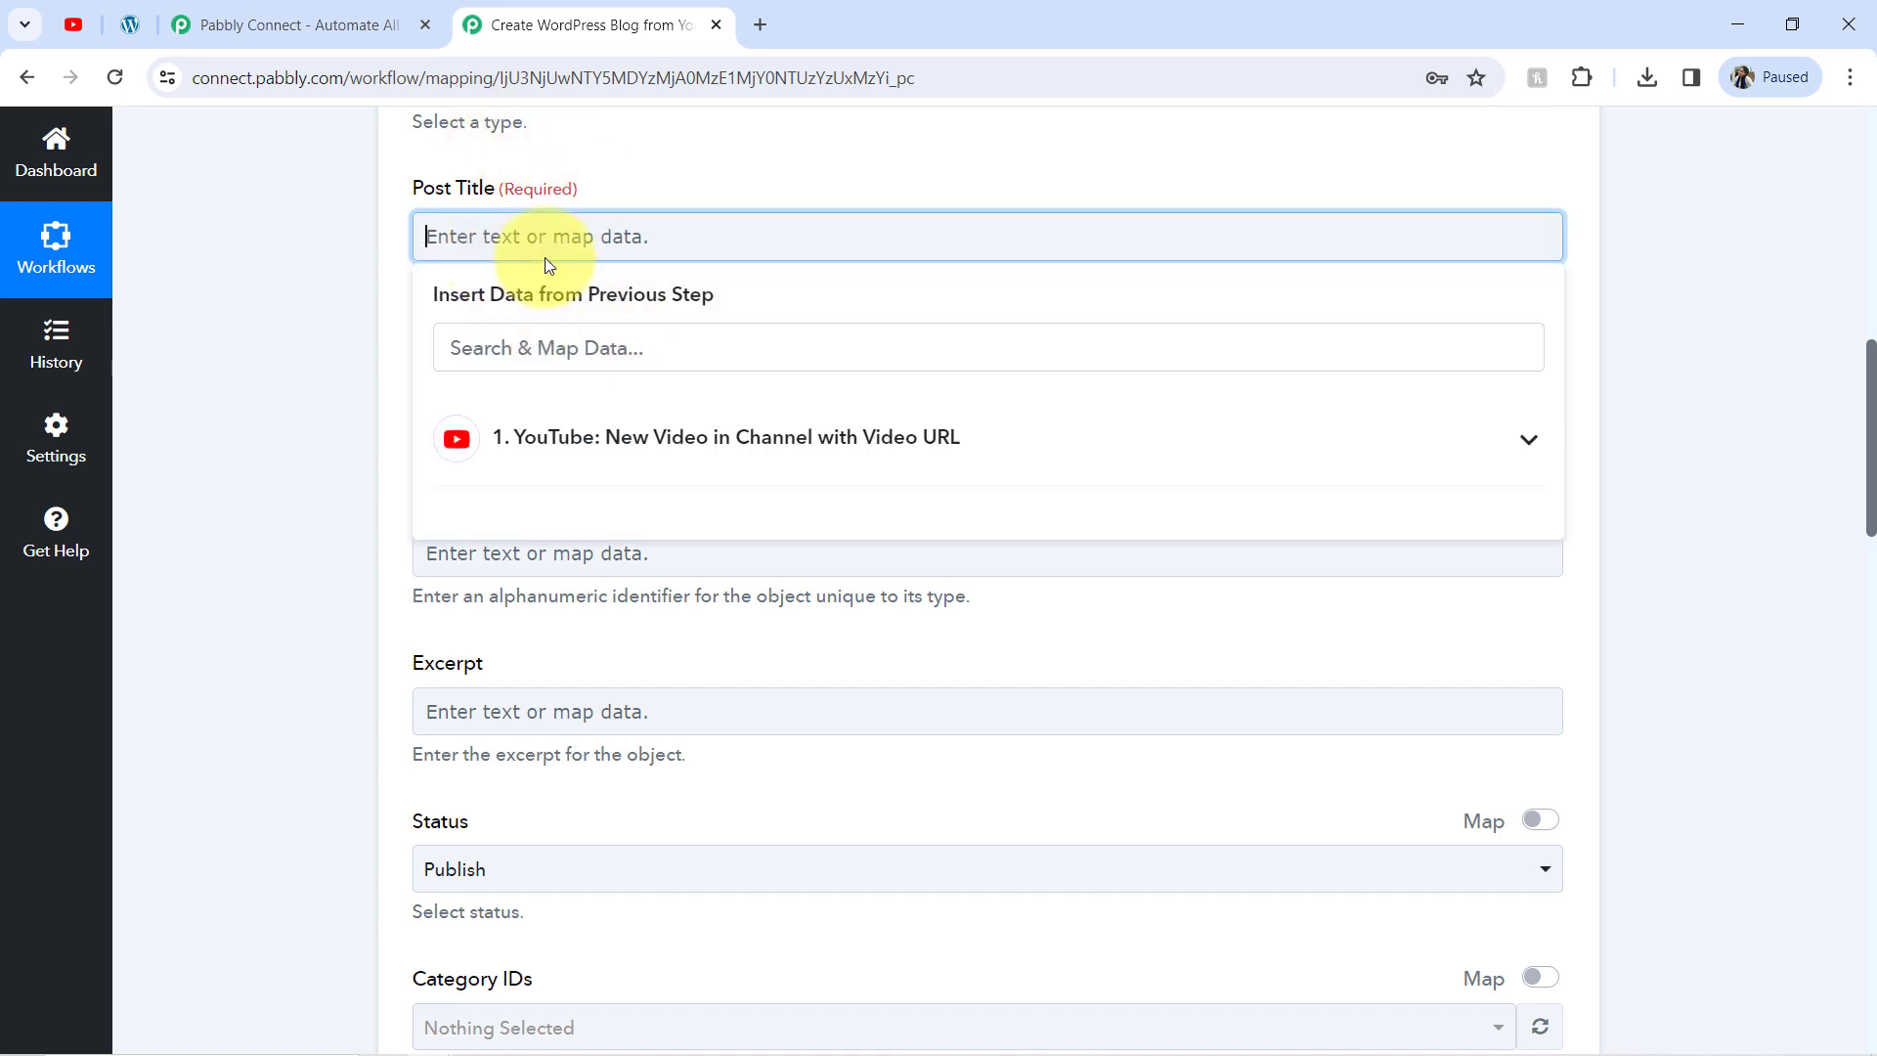
pyautogui.click(717, 445)
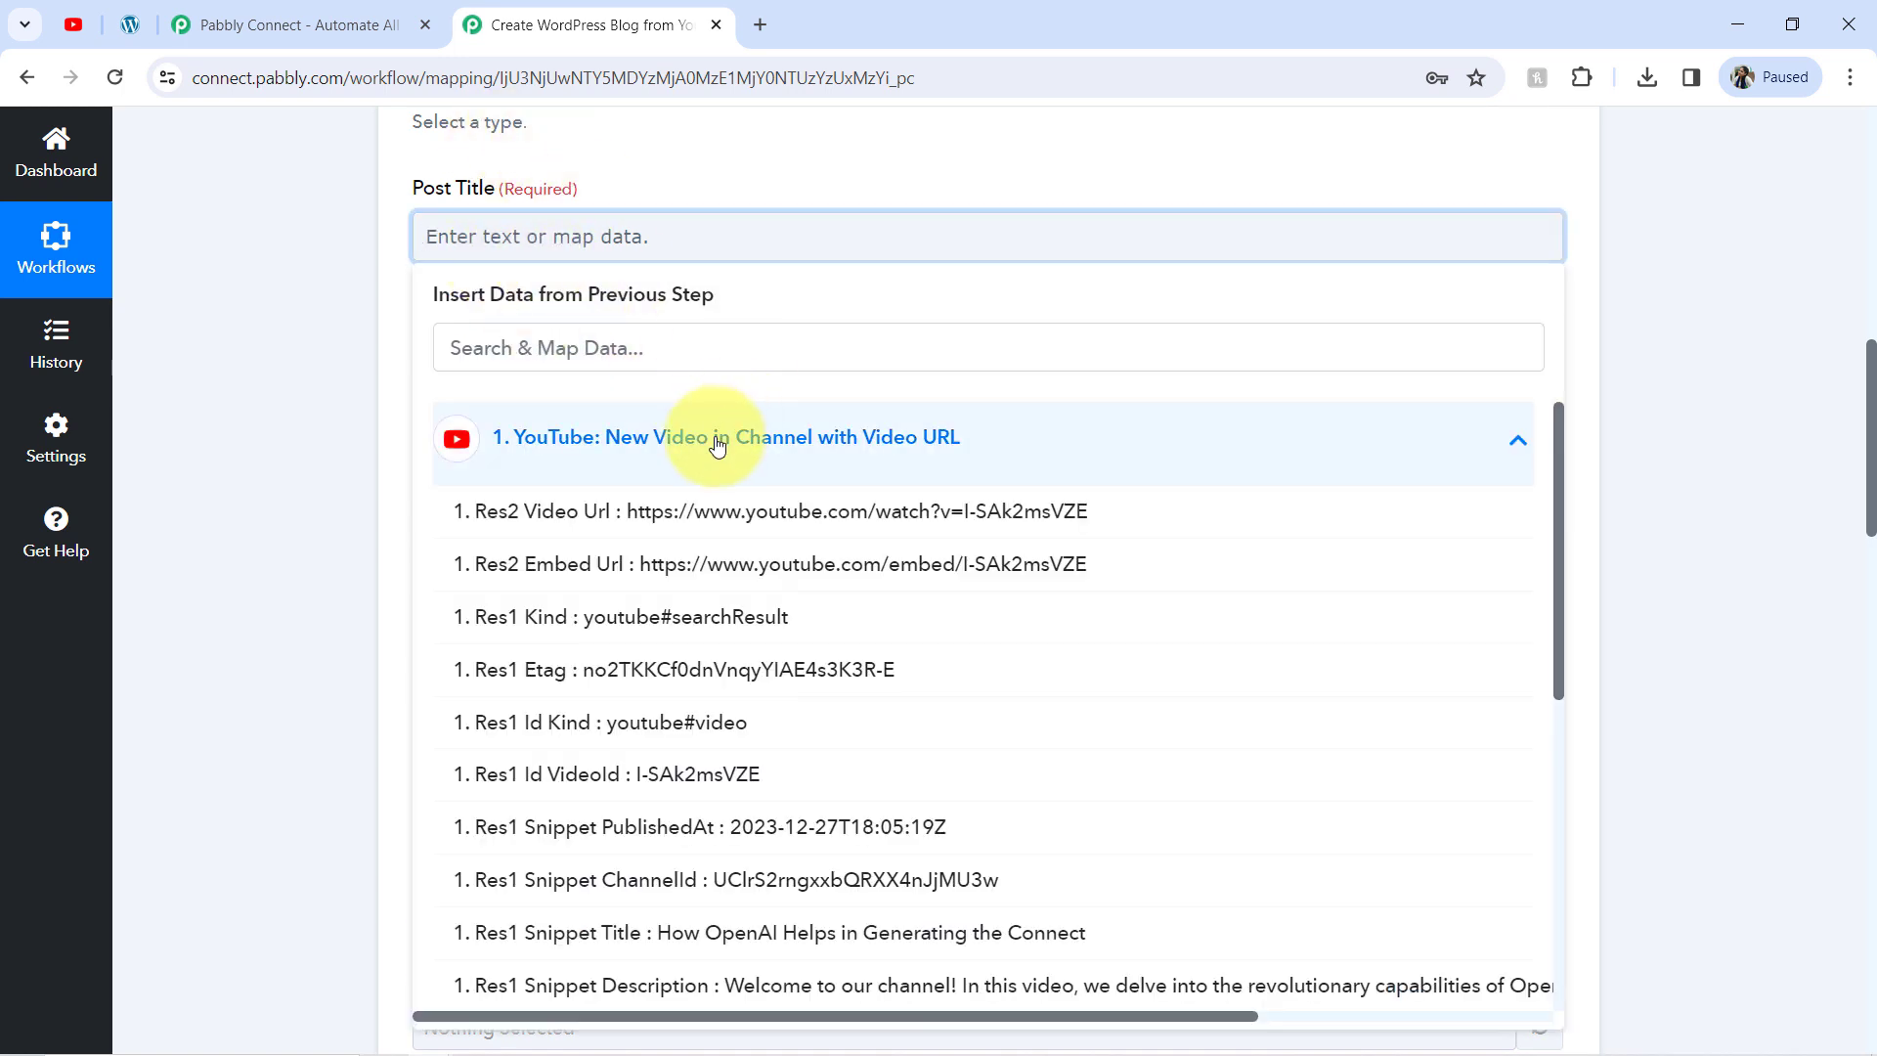
pyautogui.click(707, 933)
pyautogui.click(330, 244)
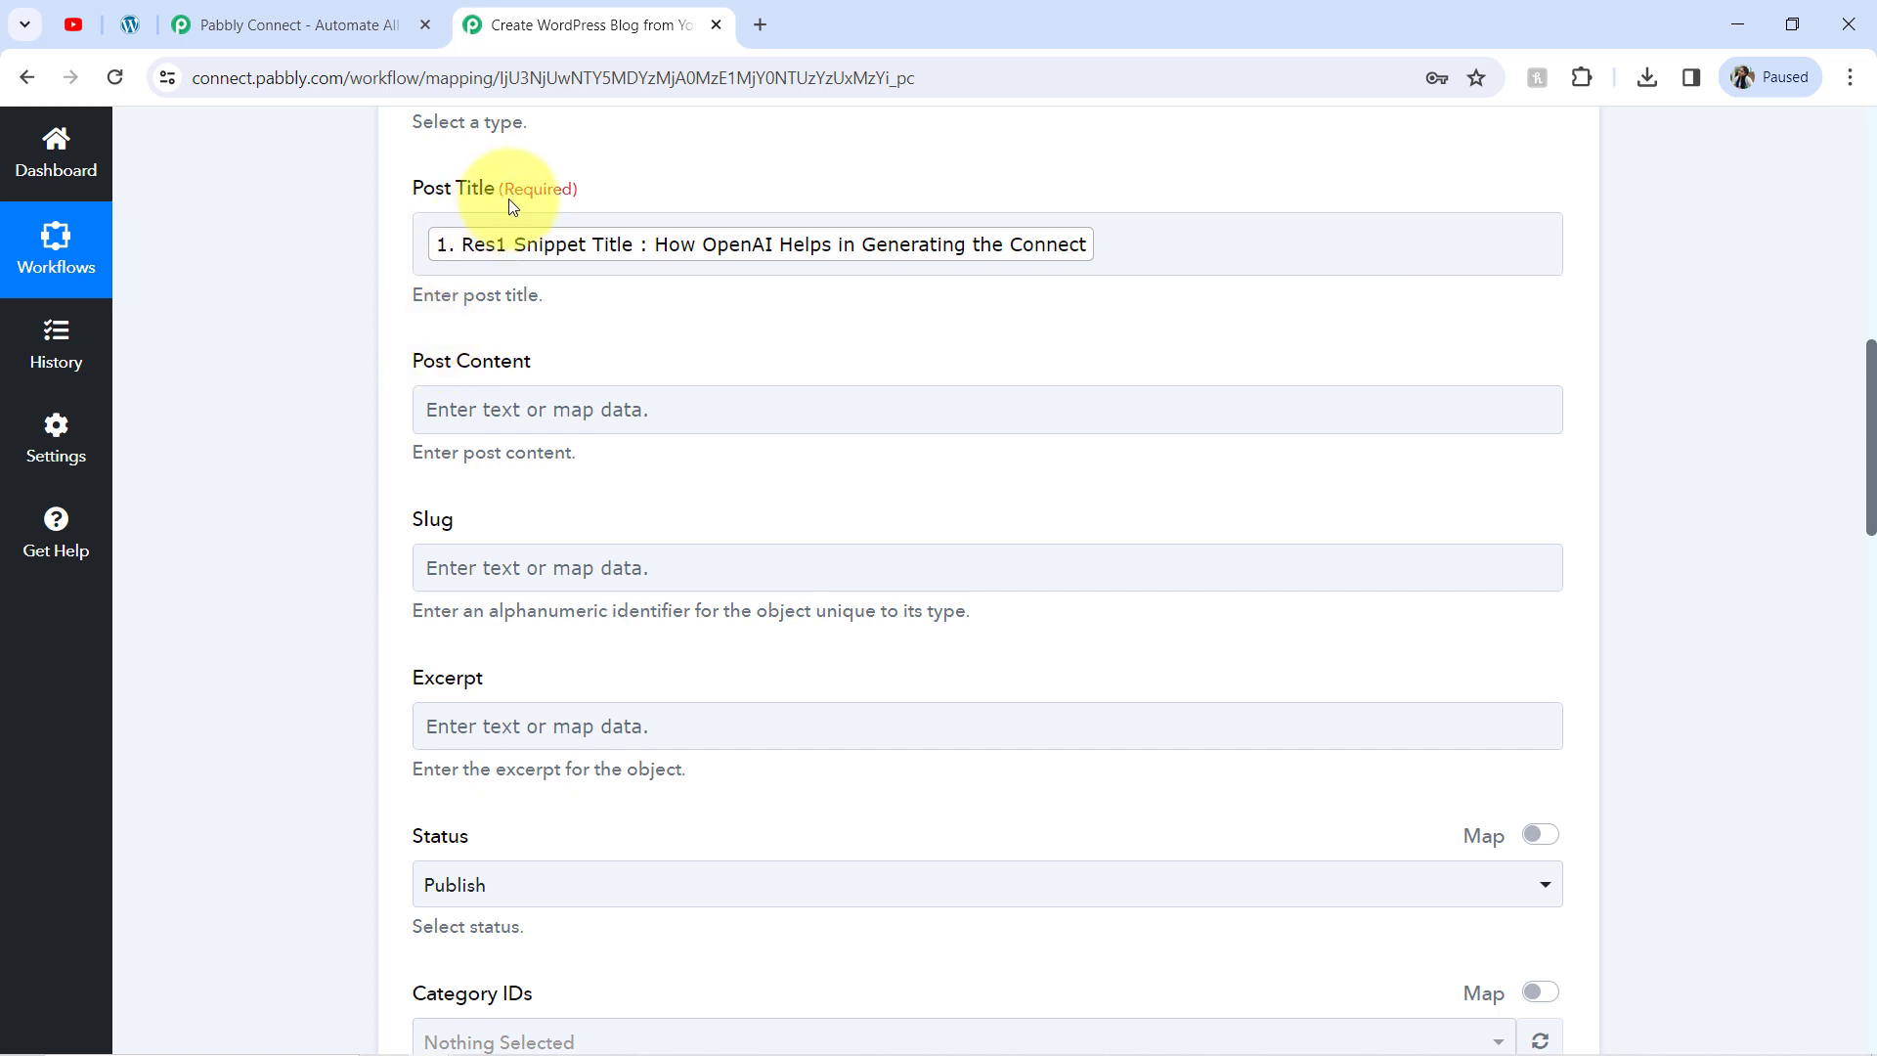
# Search the trigger data for "desc" and map Res1 Snippet Description into Post Content.
pyautogui.click(436, 412)
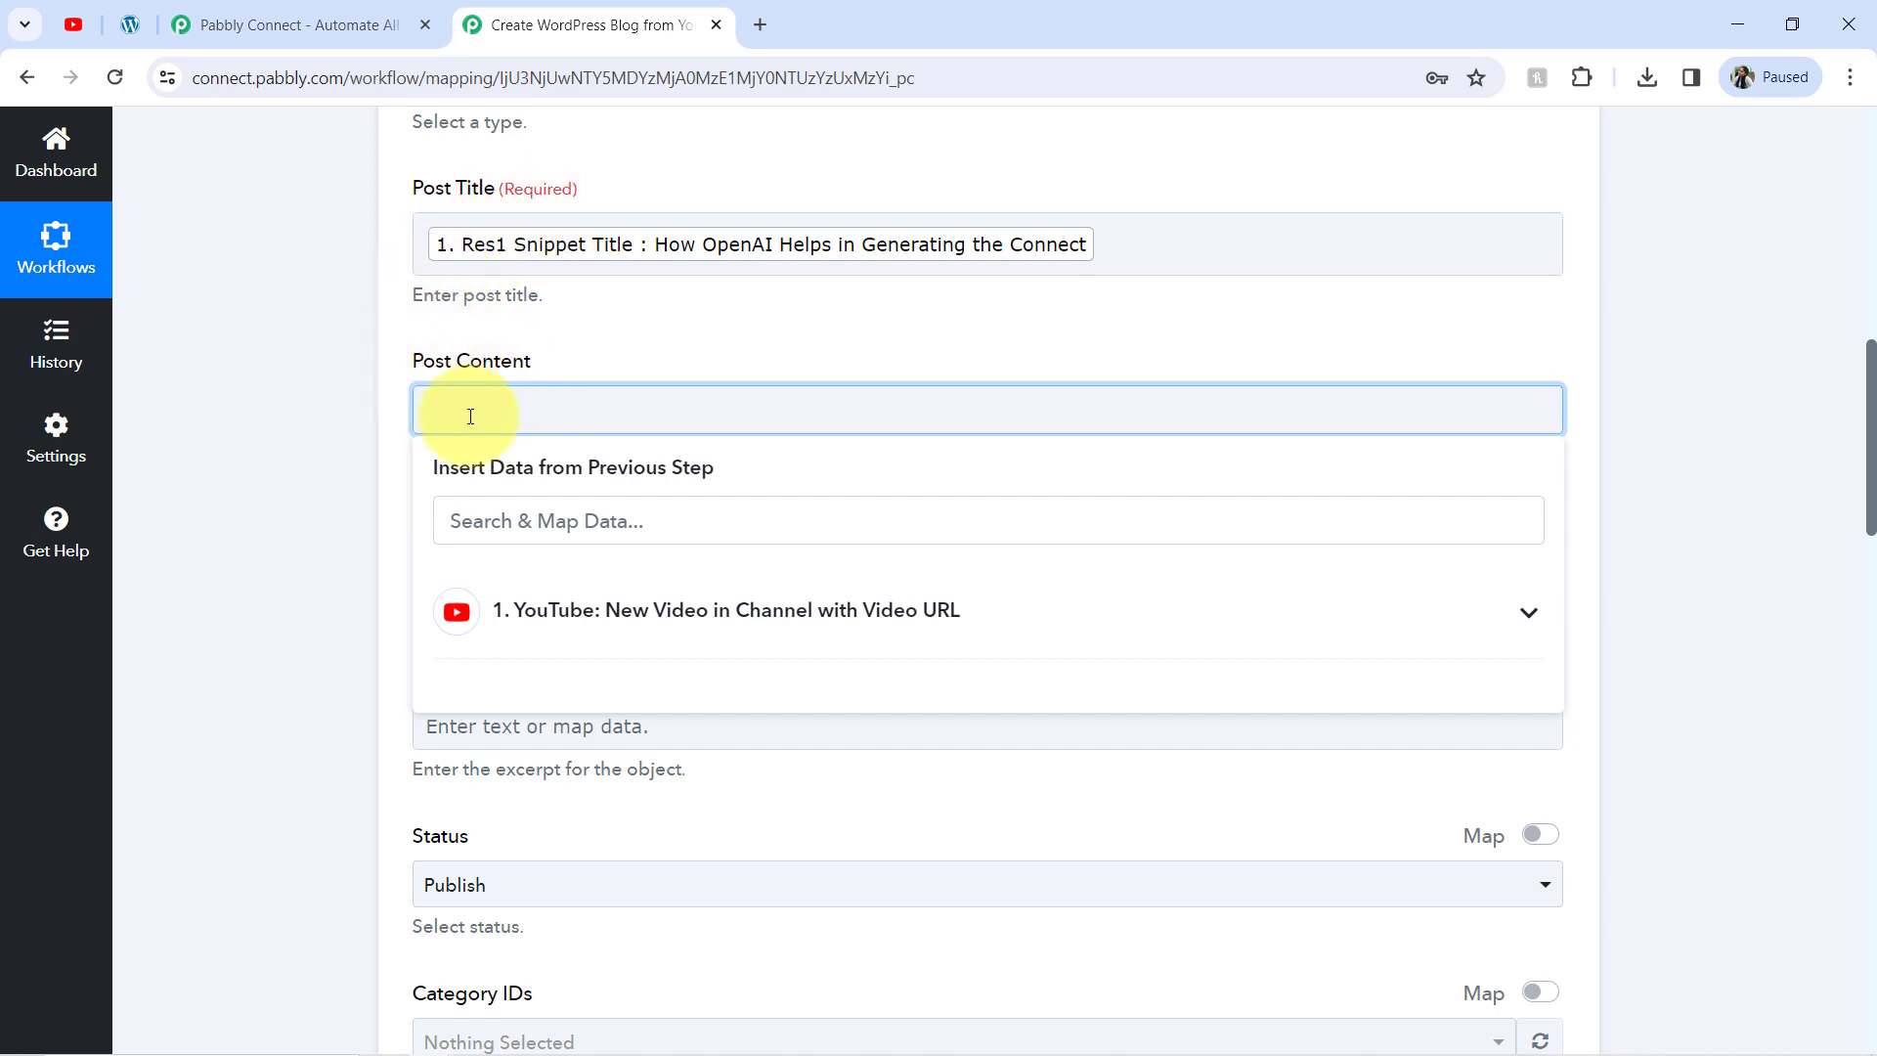
pyautogui.click(307, 480)
pyautogui.click(511, 409)
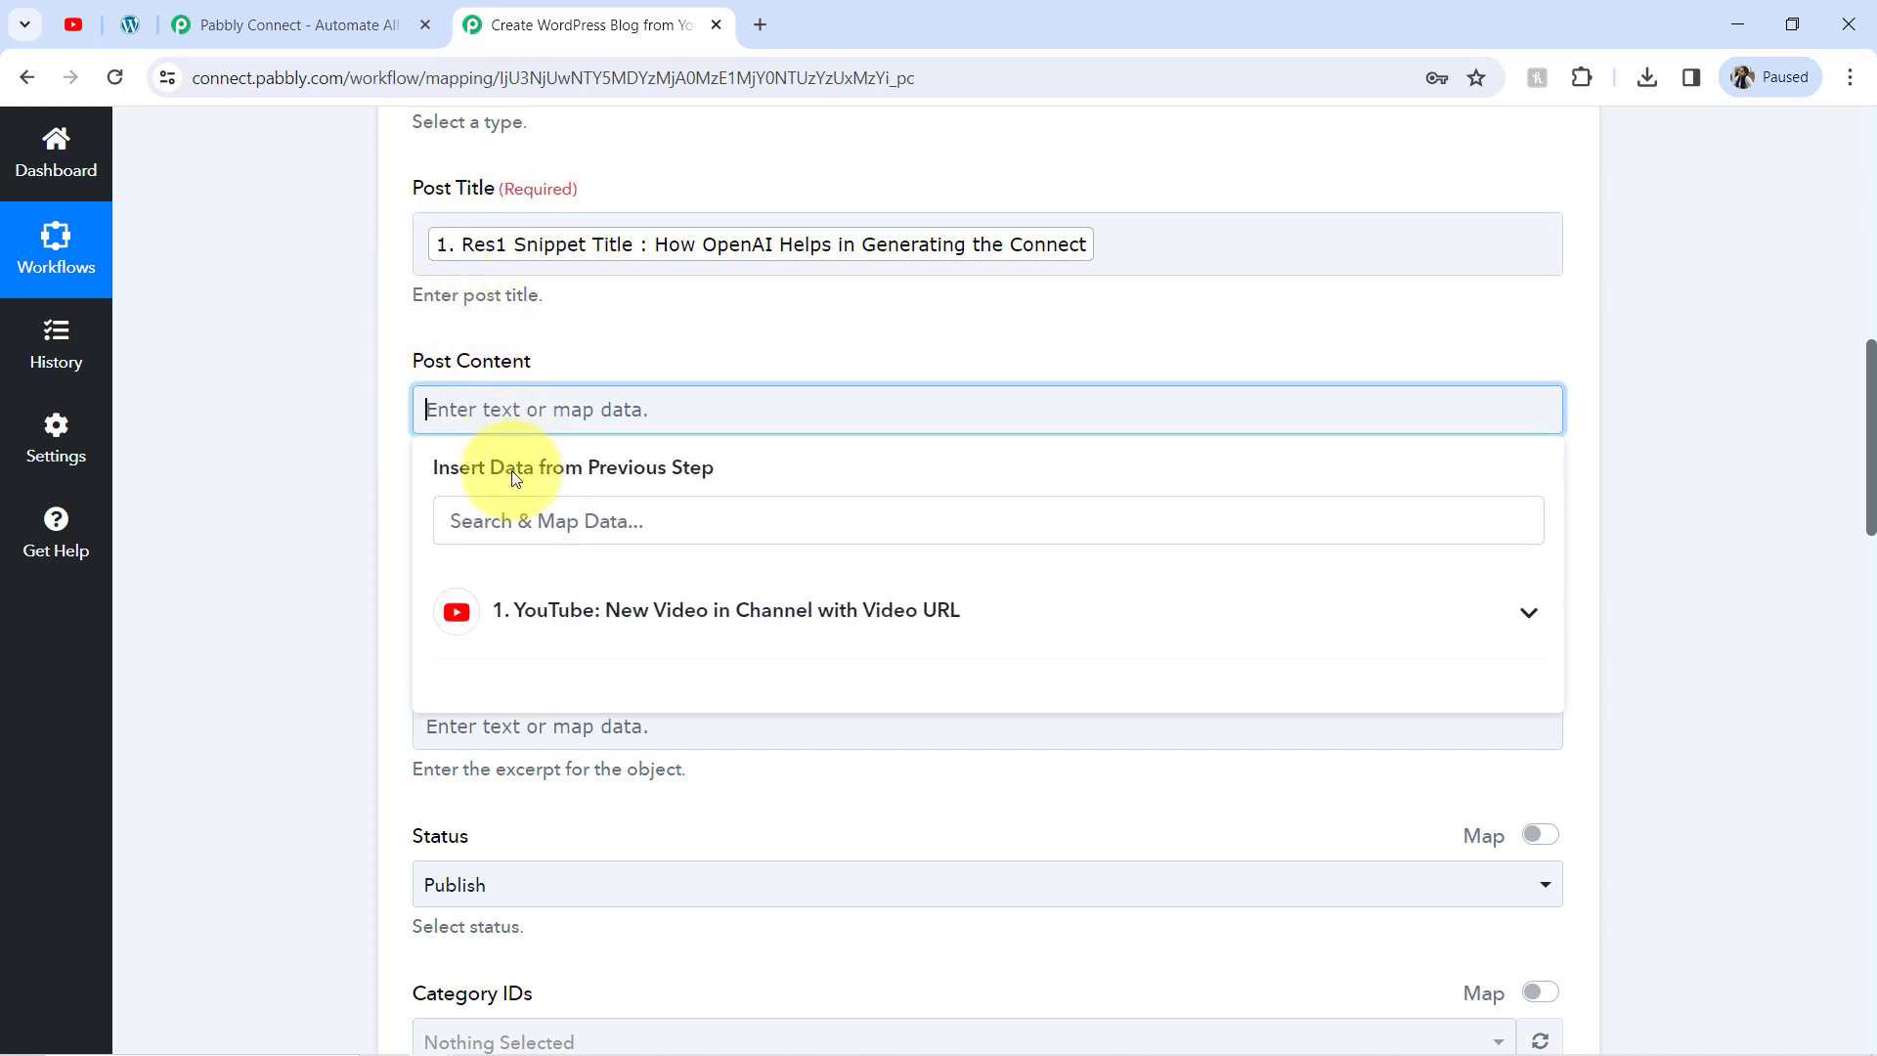
pyautogui.click(499, 609)
pyautogui.click(477, 522)
pyautogui.write('desc')
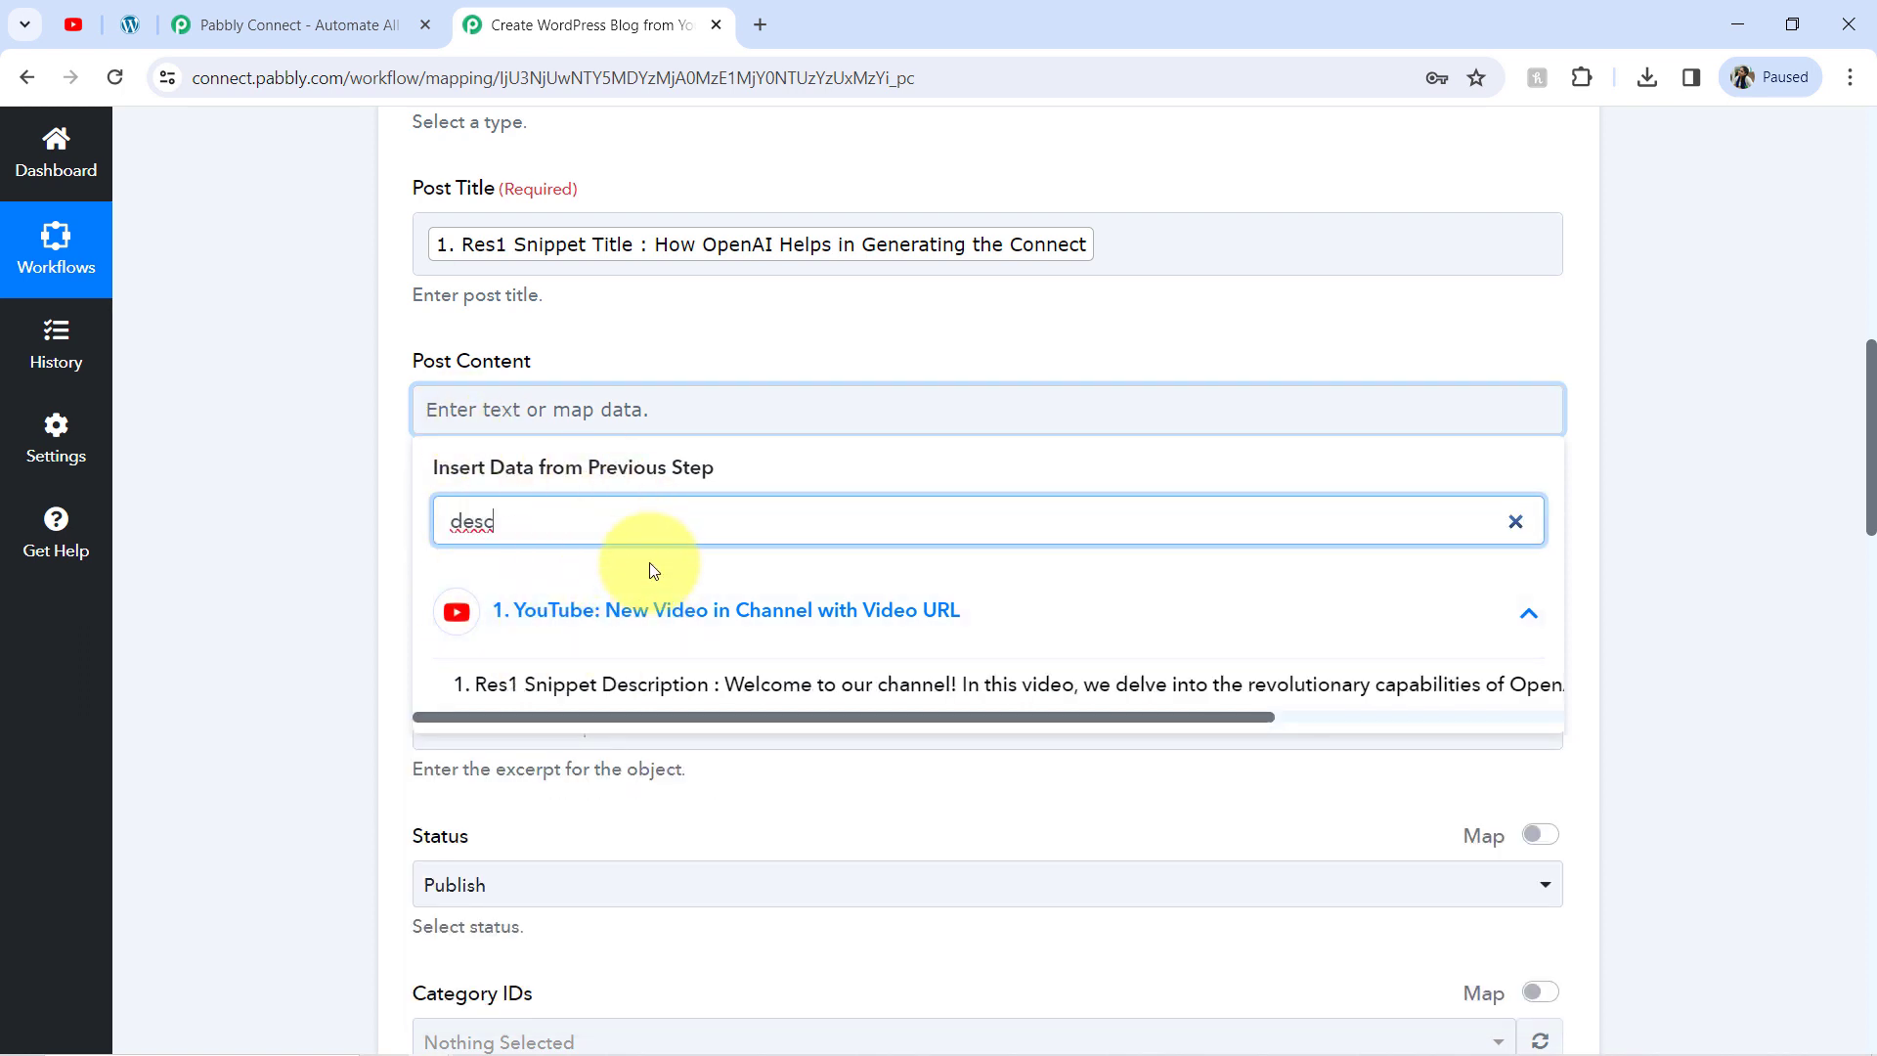
pyautogui.click(649, 684)
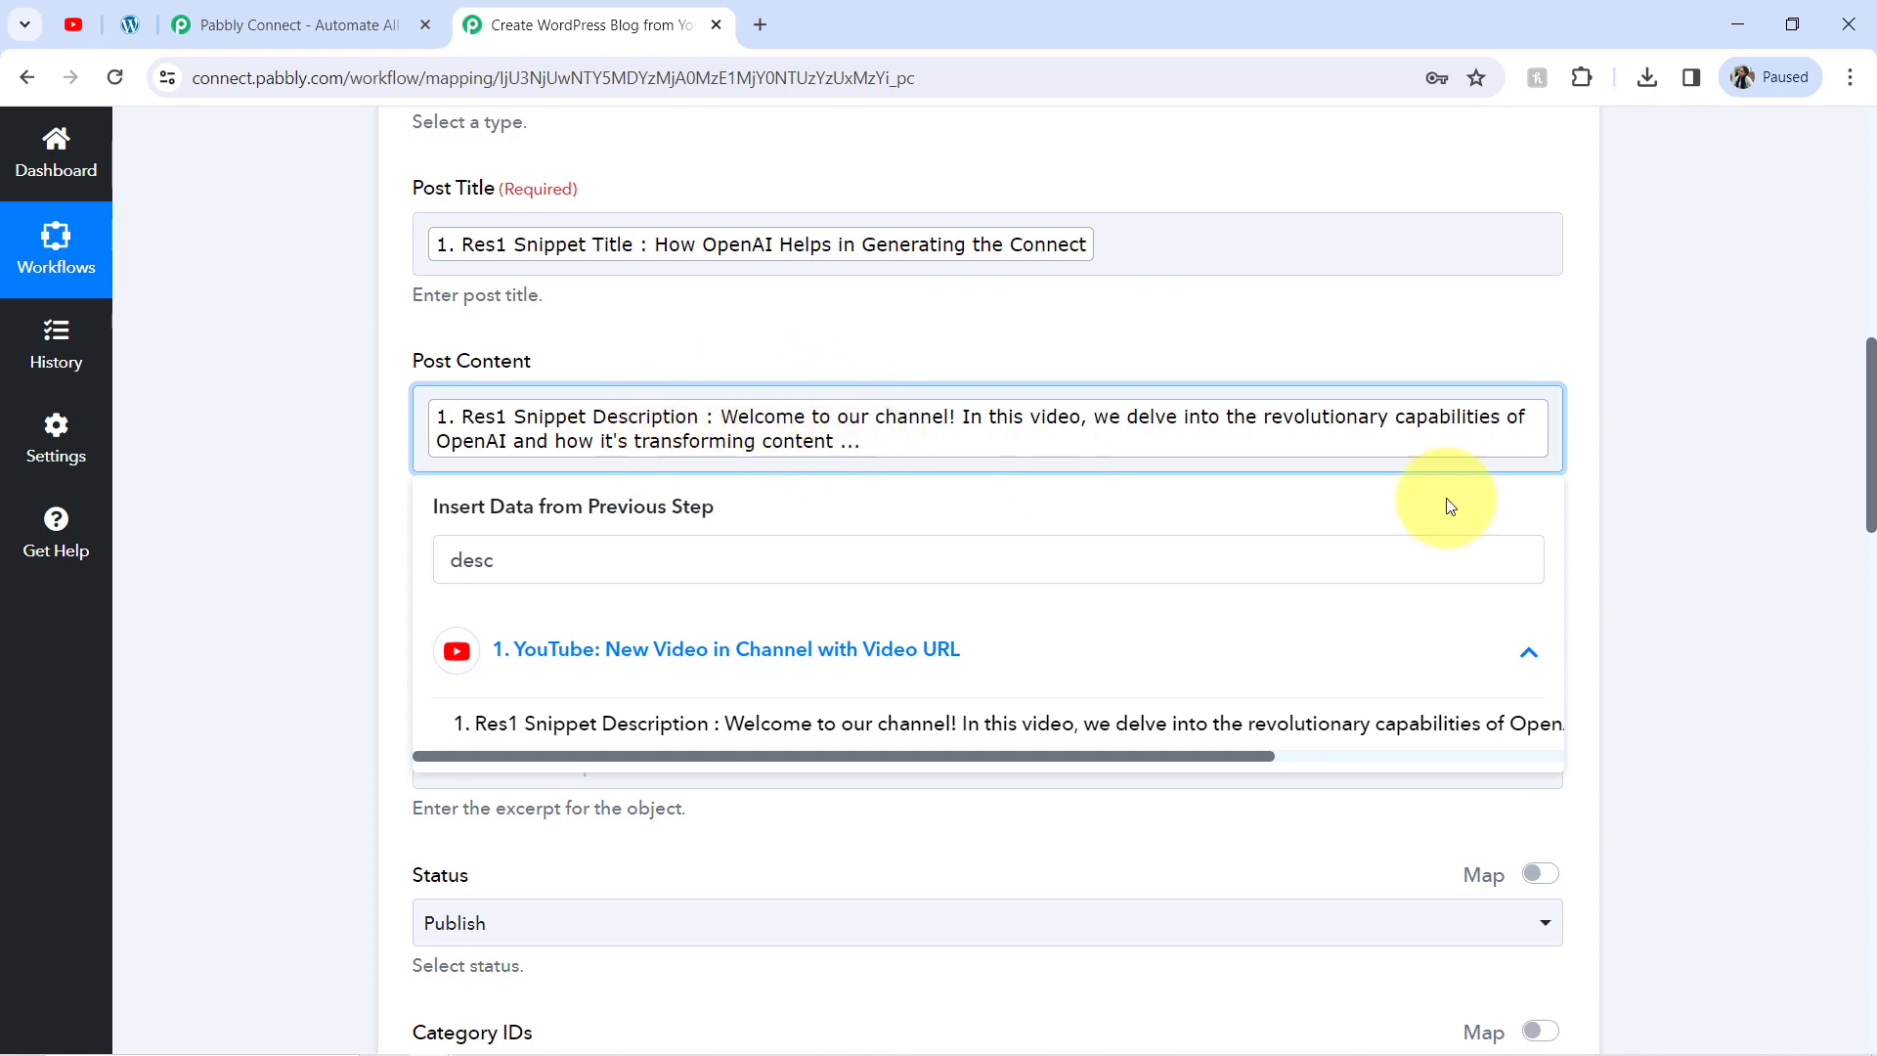
# Reopen the YouTube trigger's received response and enlarge the Res1 Snippet Description value to examine its full text.
pyautogui.scroll(10, 1843, 440)
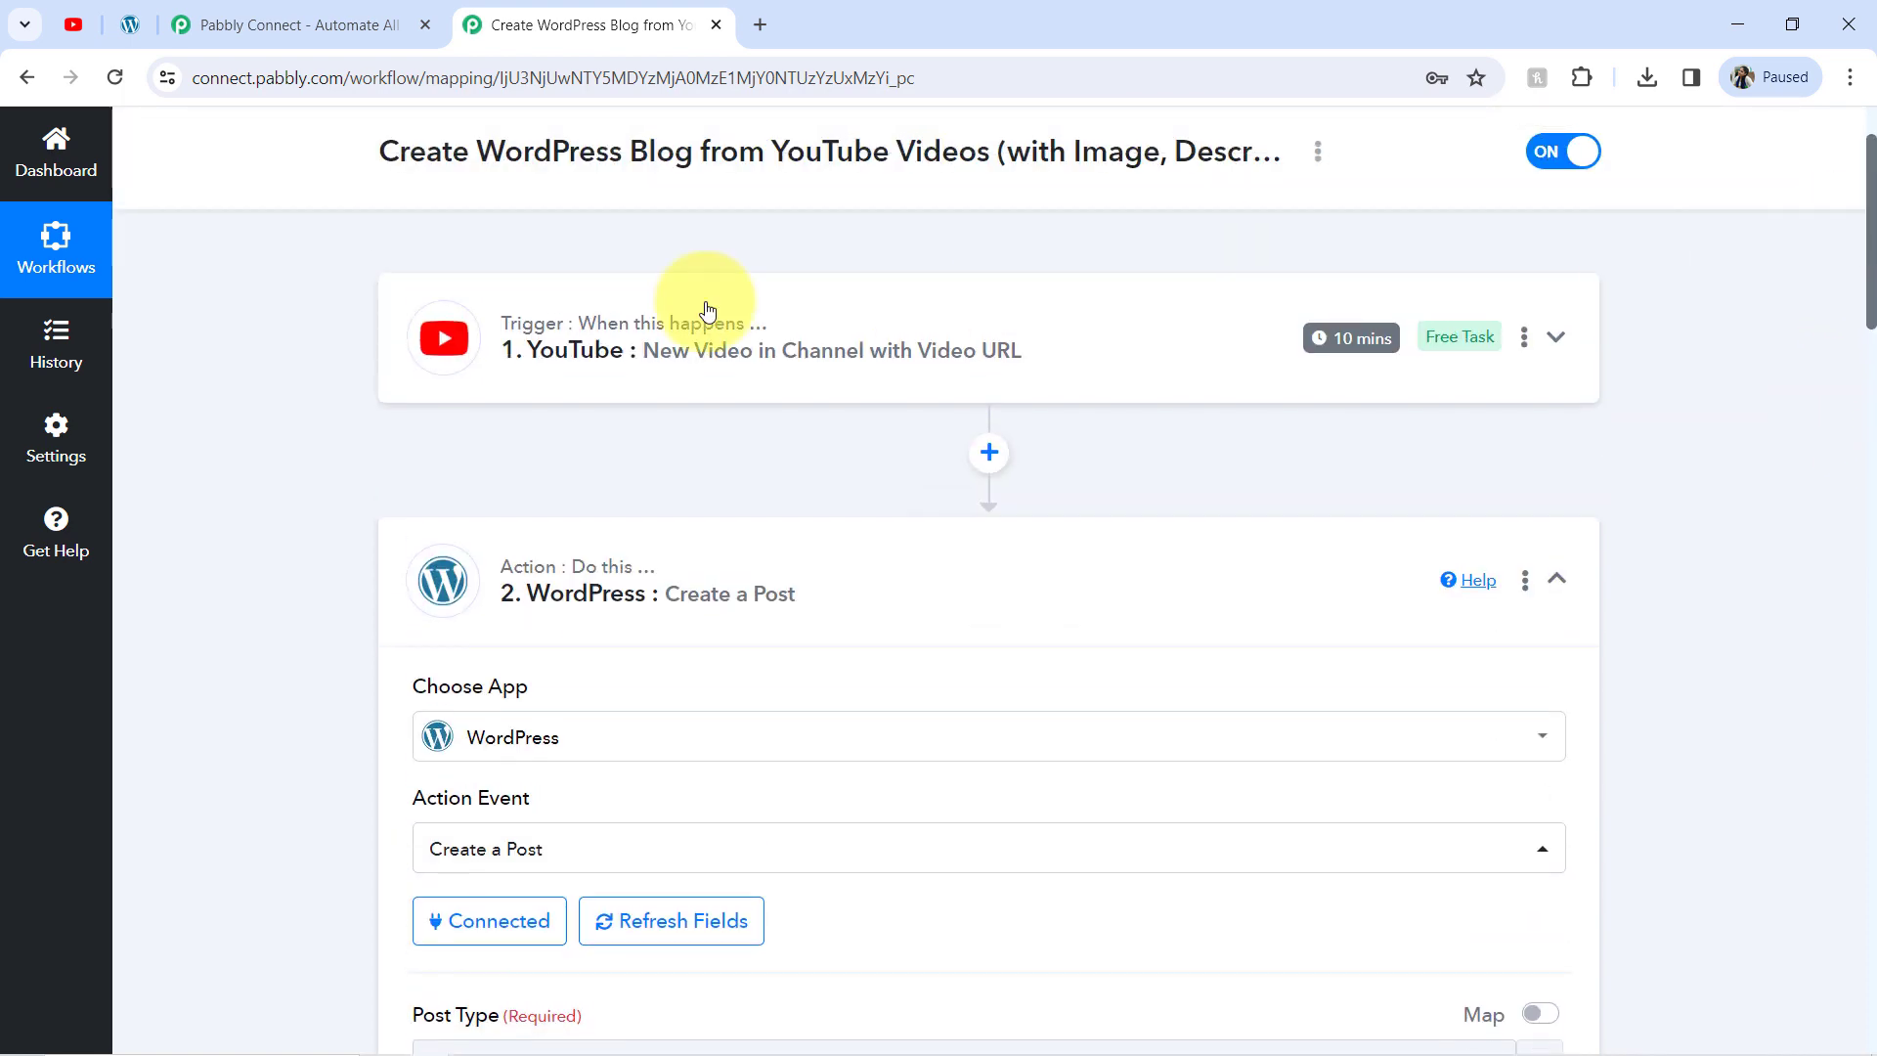
pyautogui.click(721, 328)
pyautogui.scroll(2, 1858, 342)
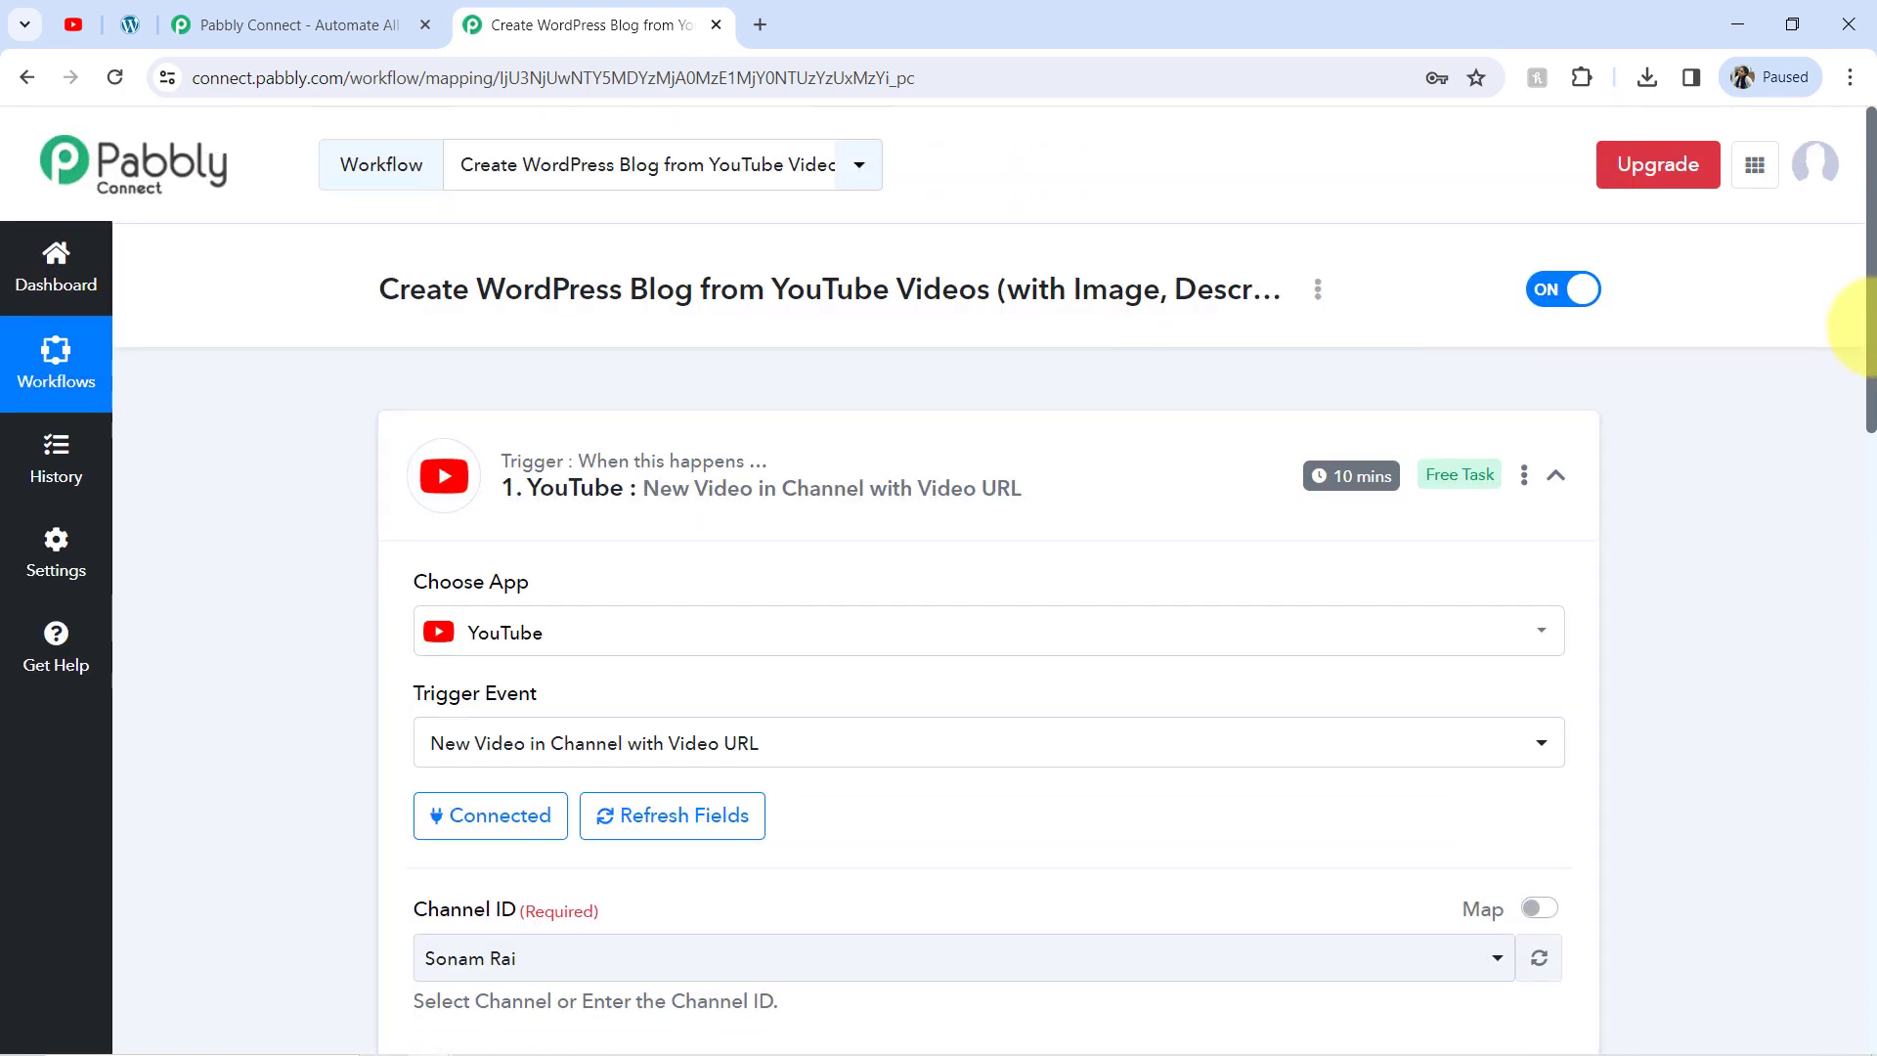
pyautogui.scroll(-8, 1858, 440)
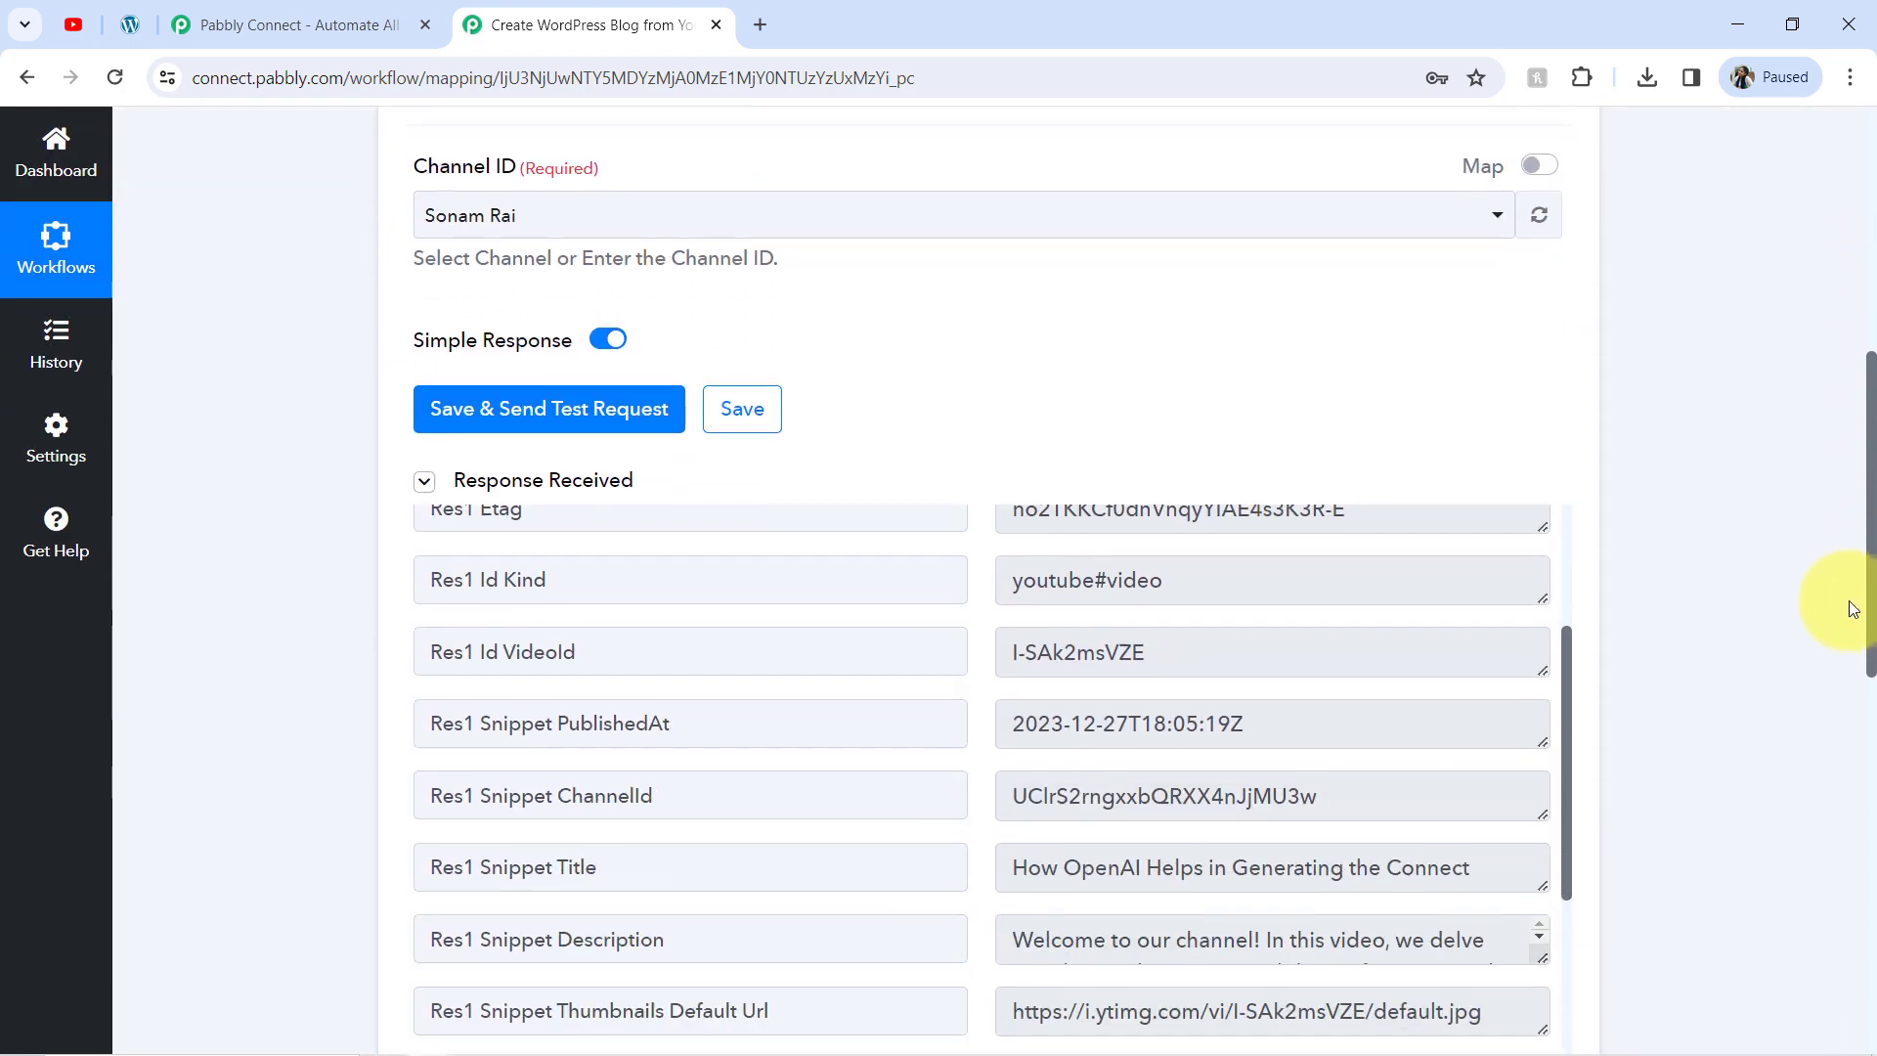
pyautogui.scroll(-3, 1853, 608)
pyautogui.moveTo(635, 638); pyautogui.dragTo(506, 641)
pyautogui.moveTo(1541, 657); pyautogui.dragTo(1524, 841)
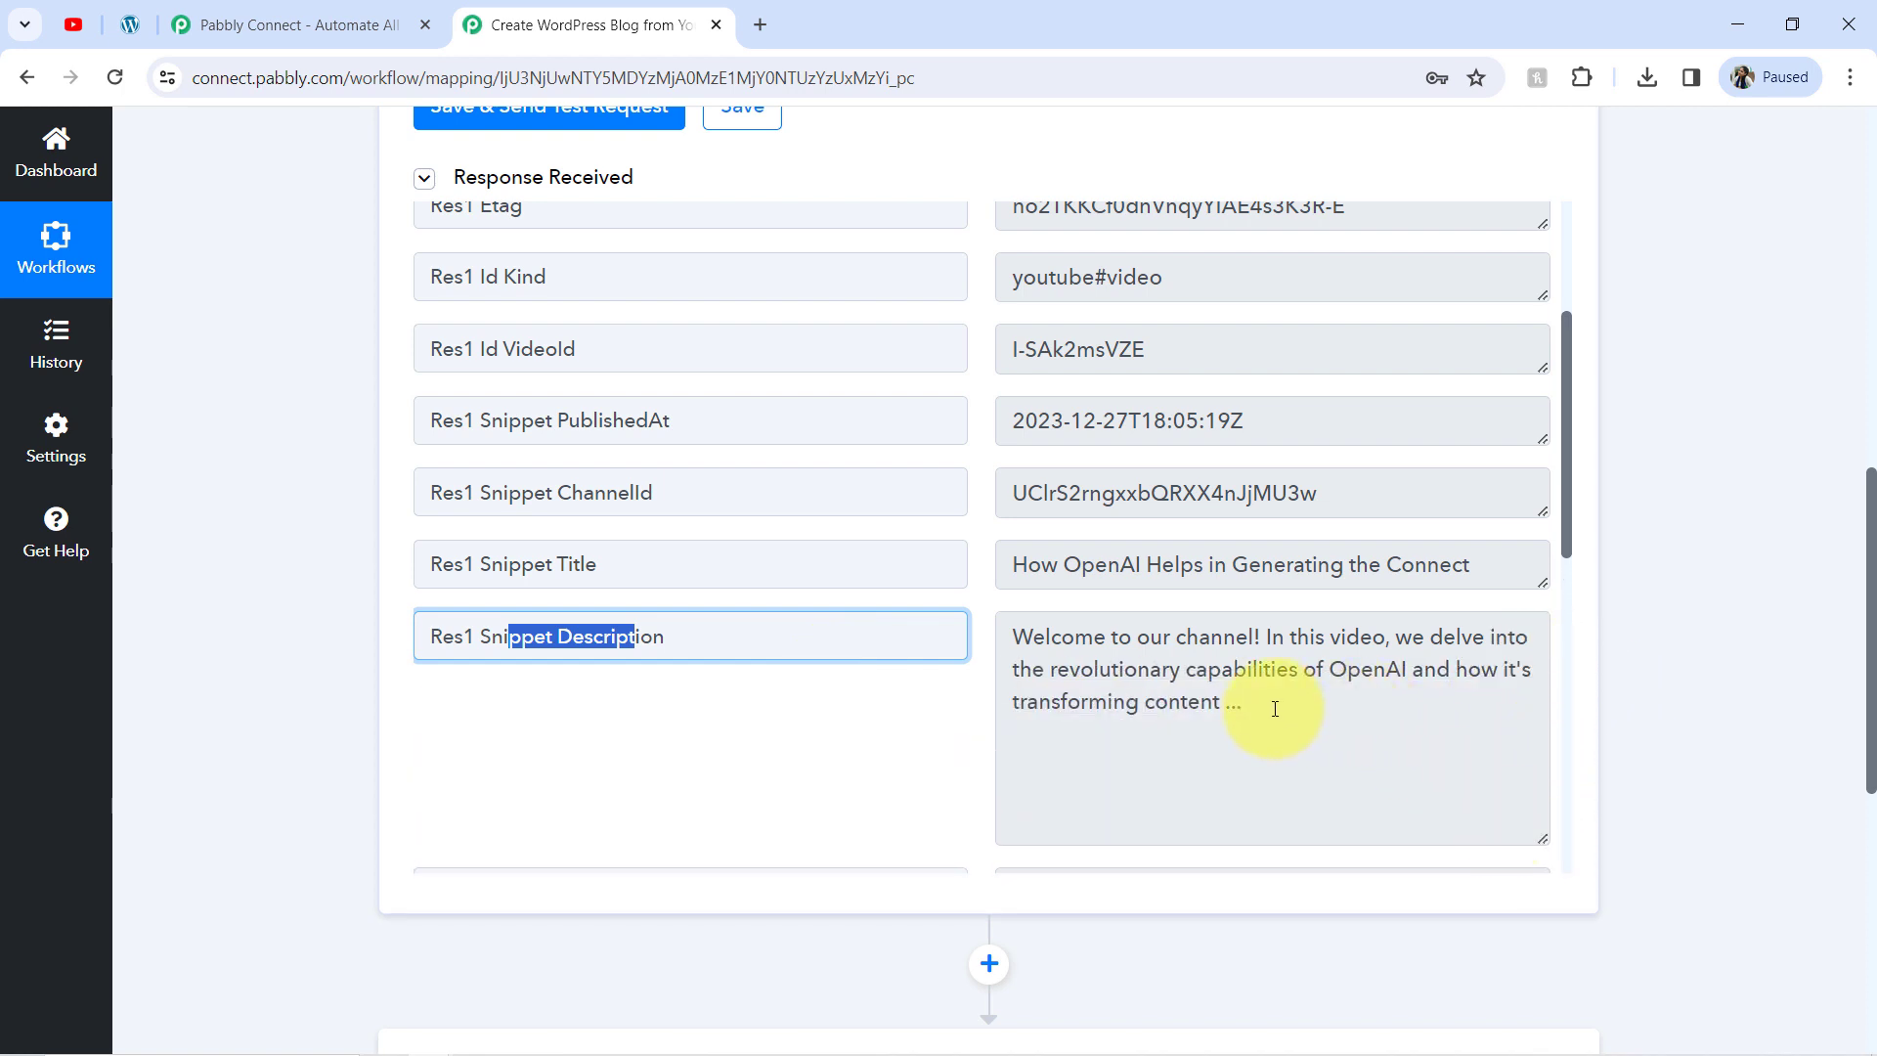
pyautogui.moveTo(1275, 709); pyautogui.dragTo(1085, 662)
pyautogui.tripleClick(1060, 659)
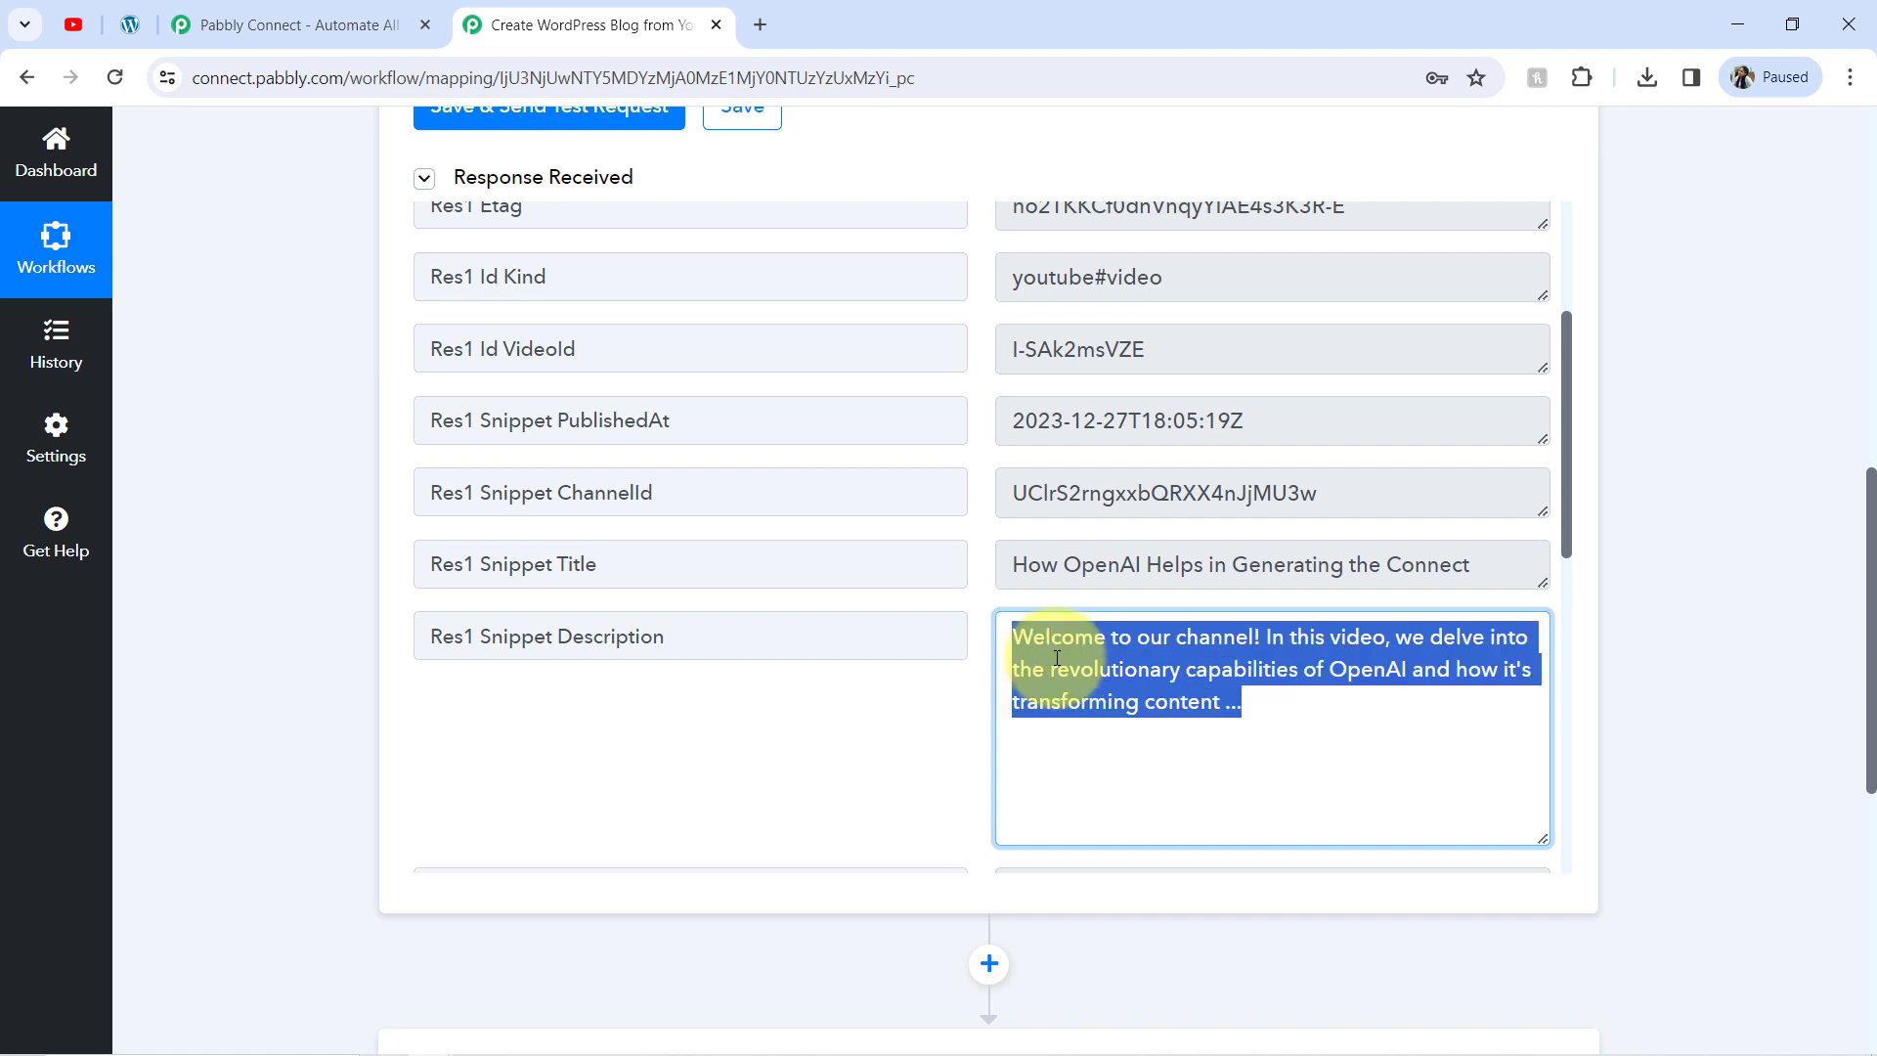
pyautogui.click(1166, 675)
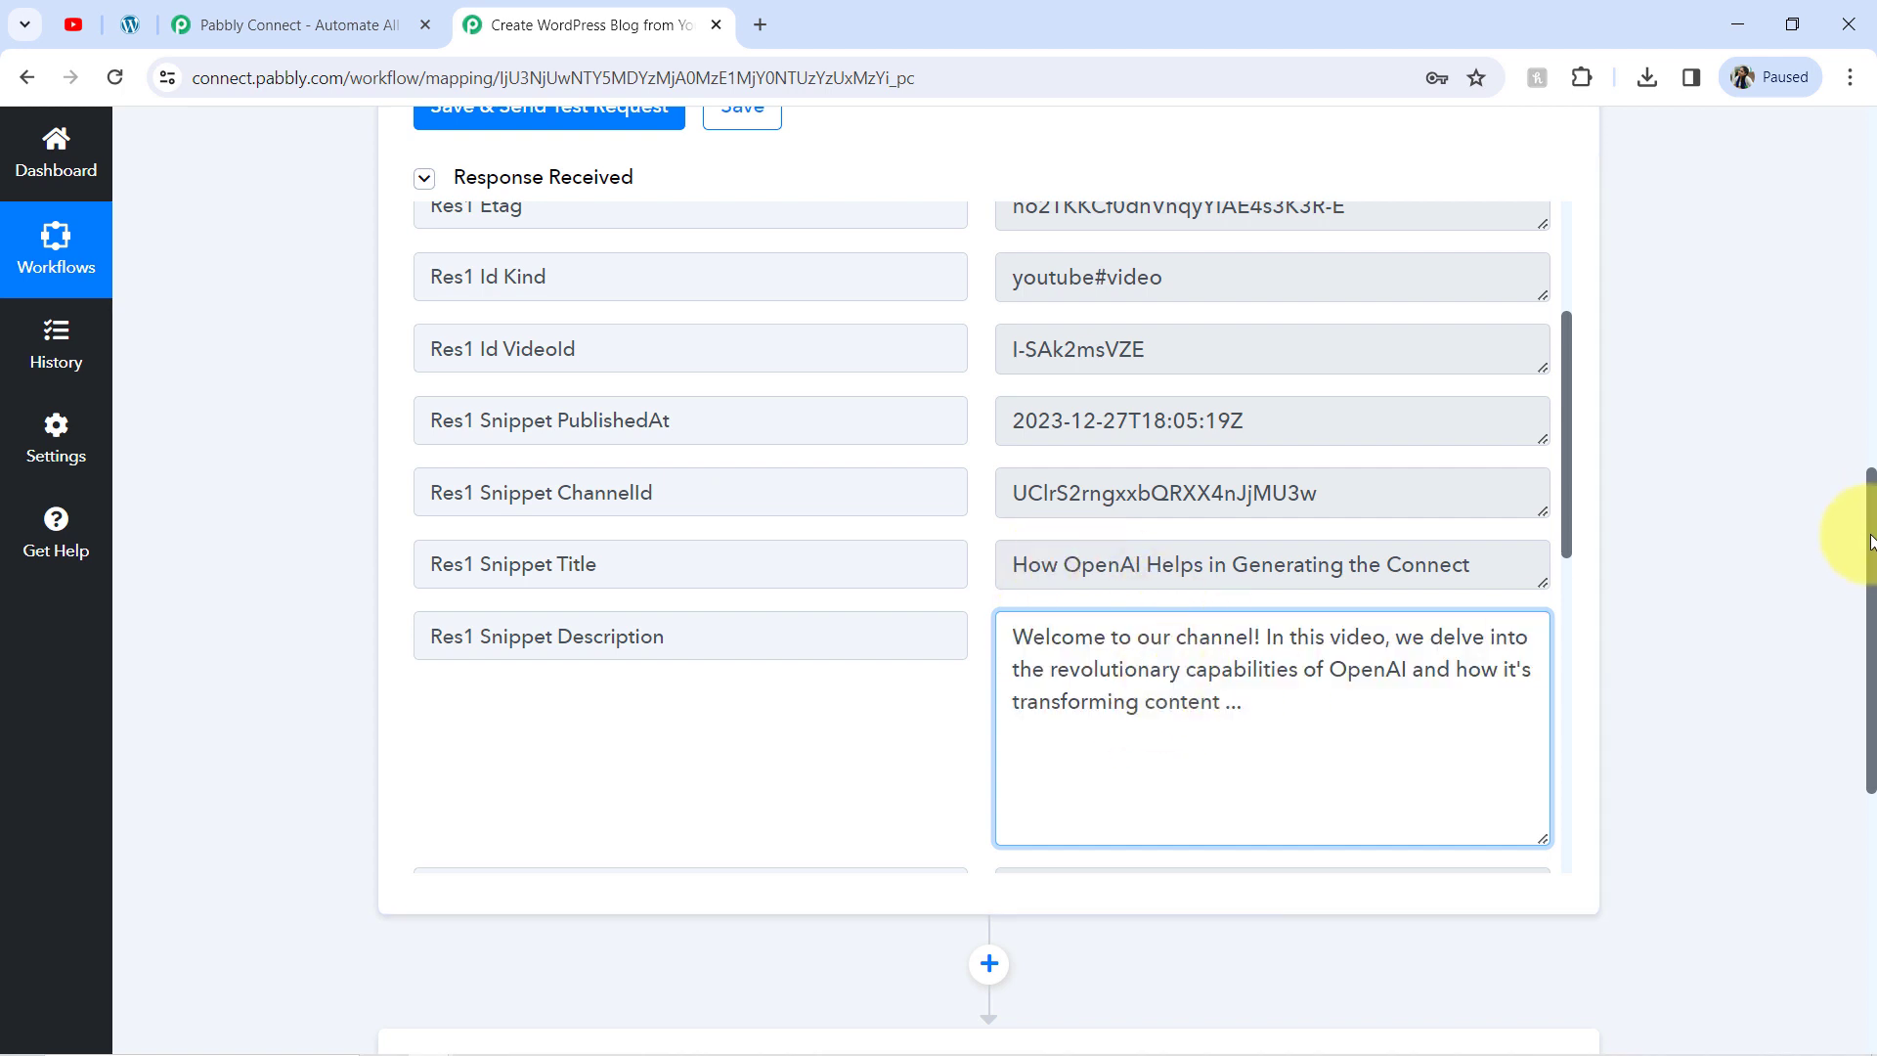
# Insert an action step between the YouTube trigger and the WordPress action, choosing YouTube as its app.
pyautogui.moveTo(1870, 540); pyautogui.dragTo(1868, 657)
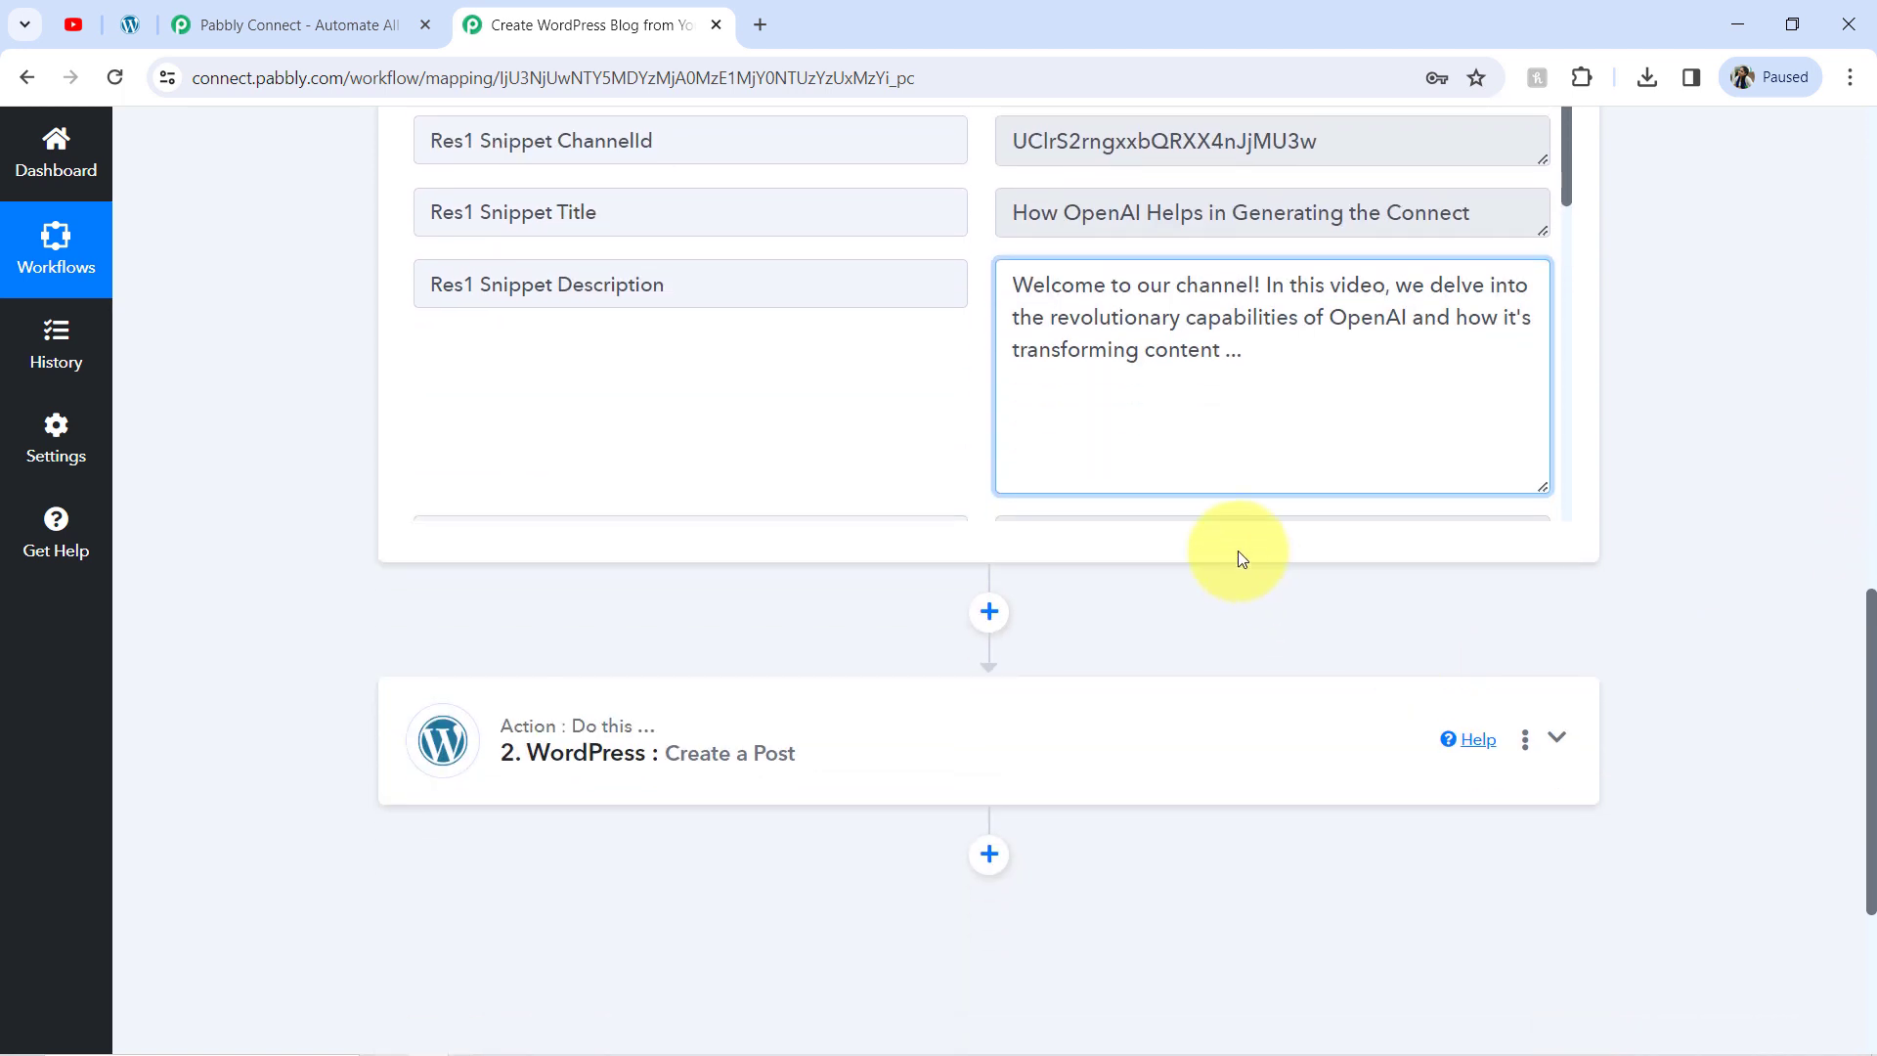
pyautogui.click(994, 617)
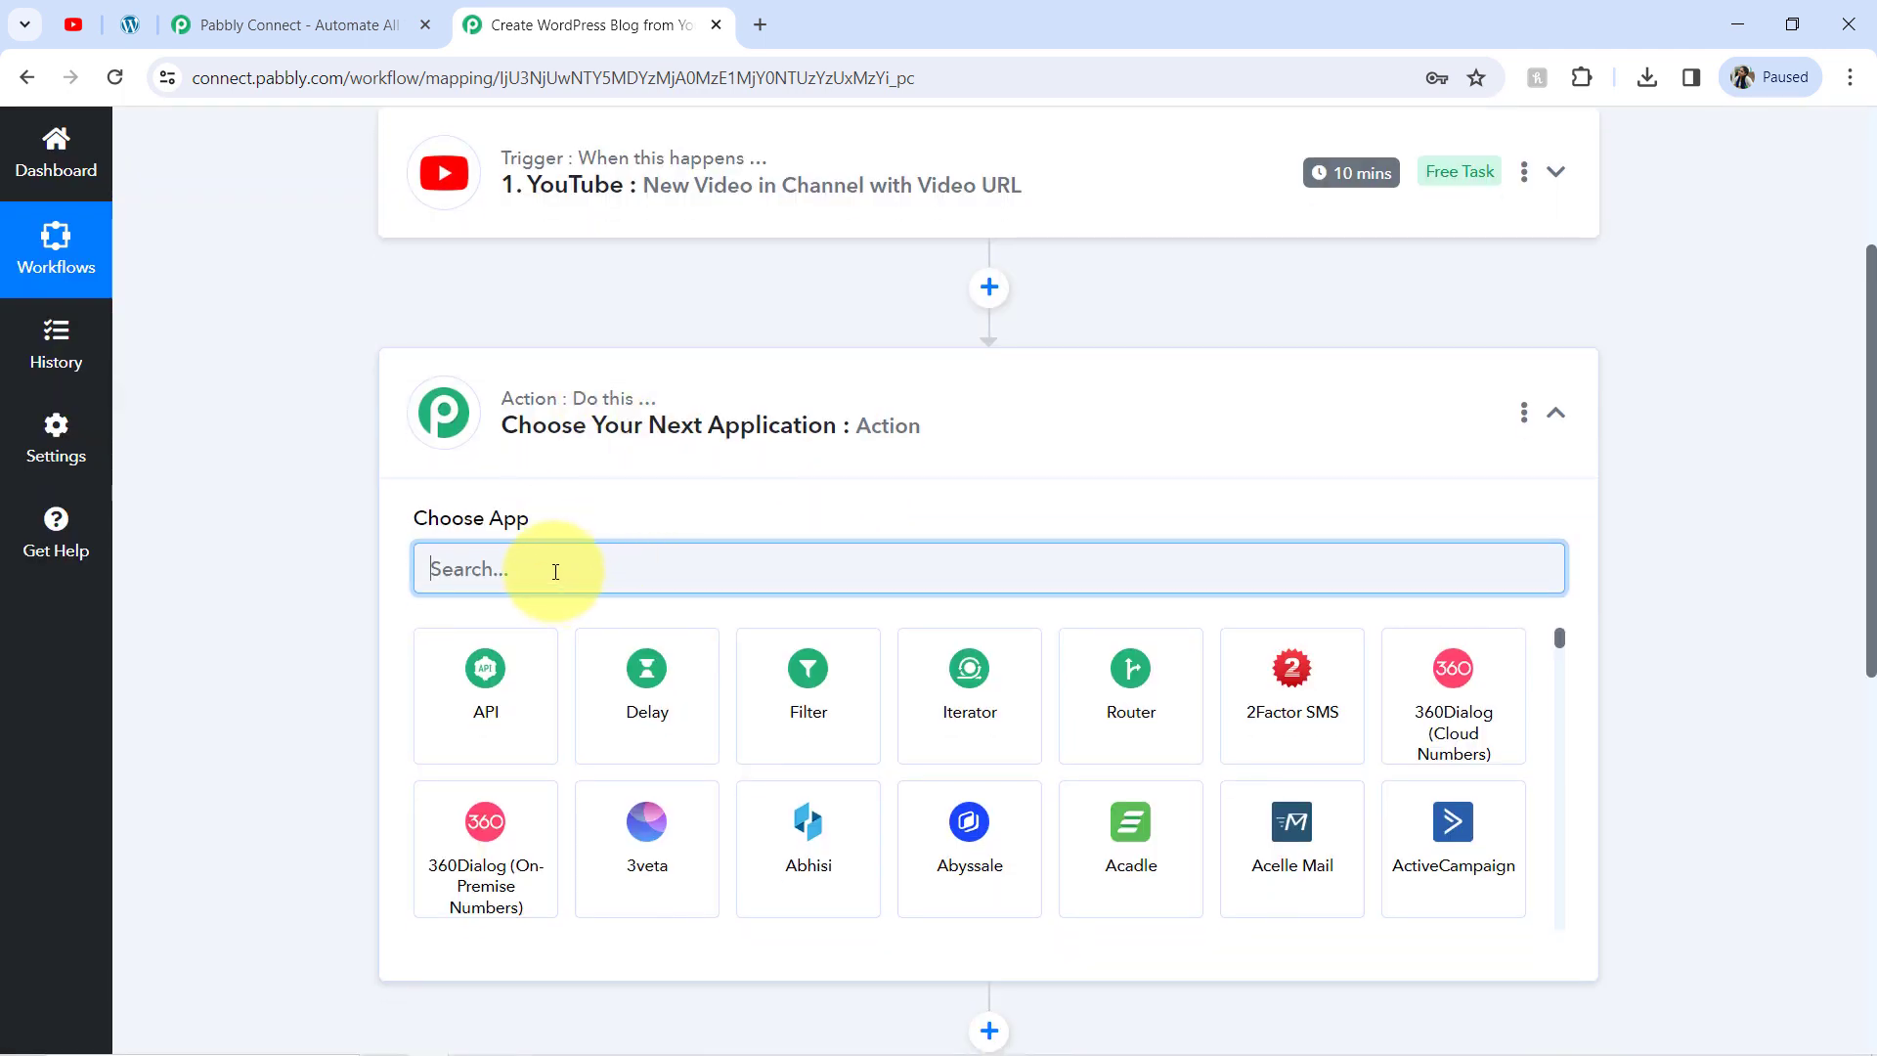
pyautogui.write('youtu')
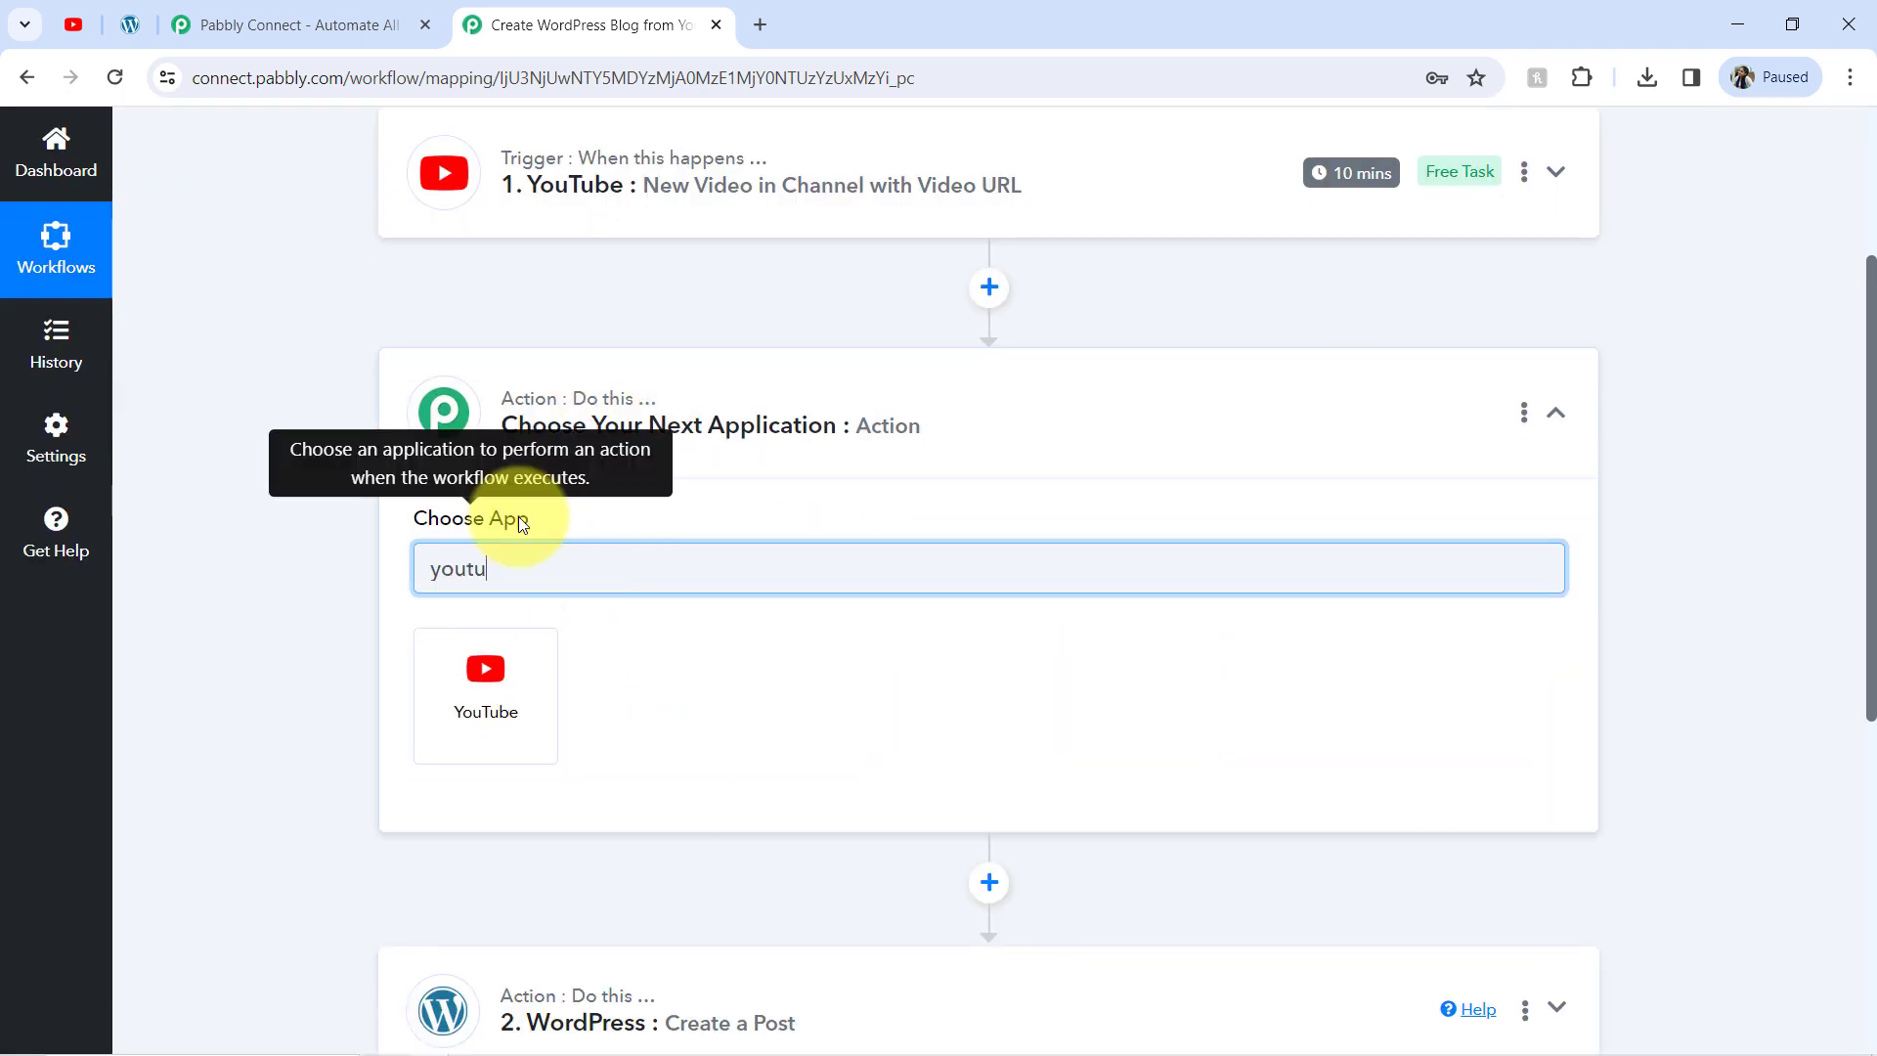
pyautogui.write('be')
pyautogui.click(499, 696)
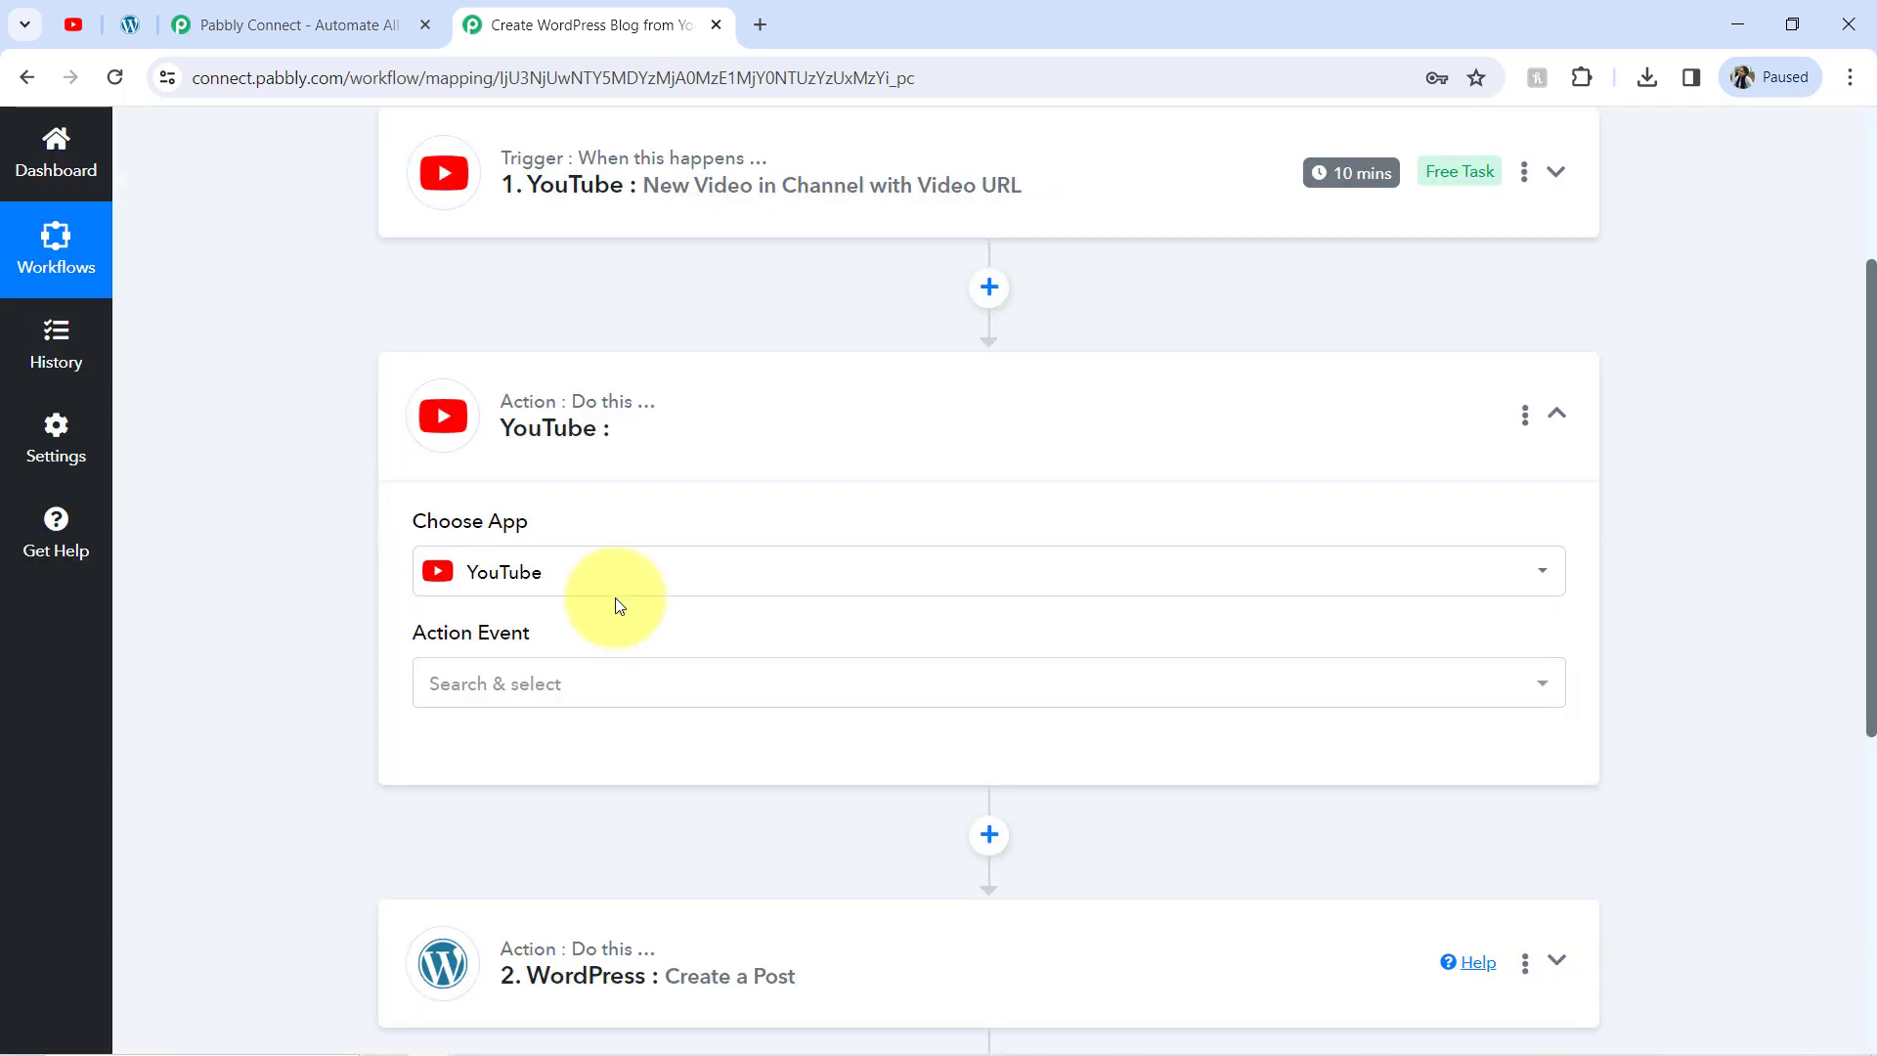
# Set the new YouTube action's event to List Video by ID and connect it through the existing connection YouTube #9.
pyautogui.click(466, 701)
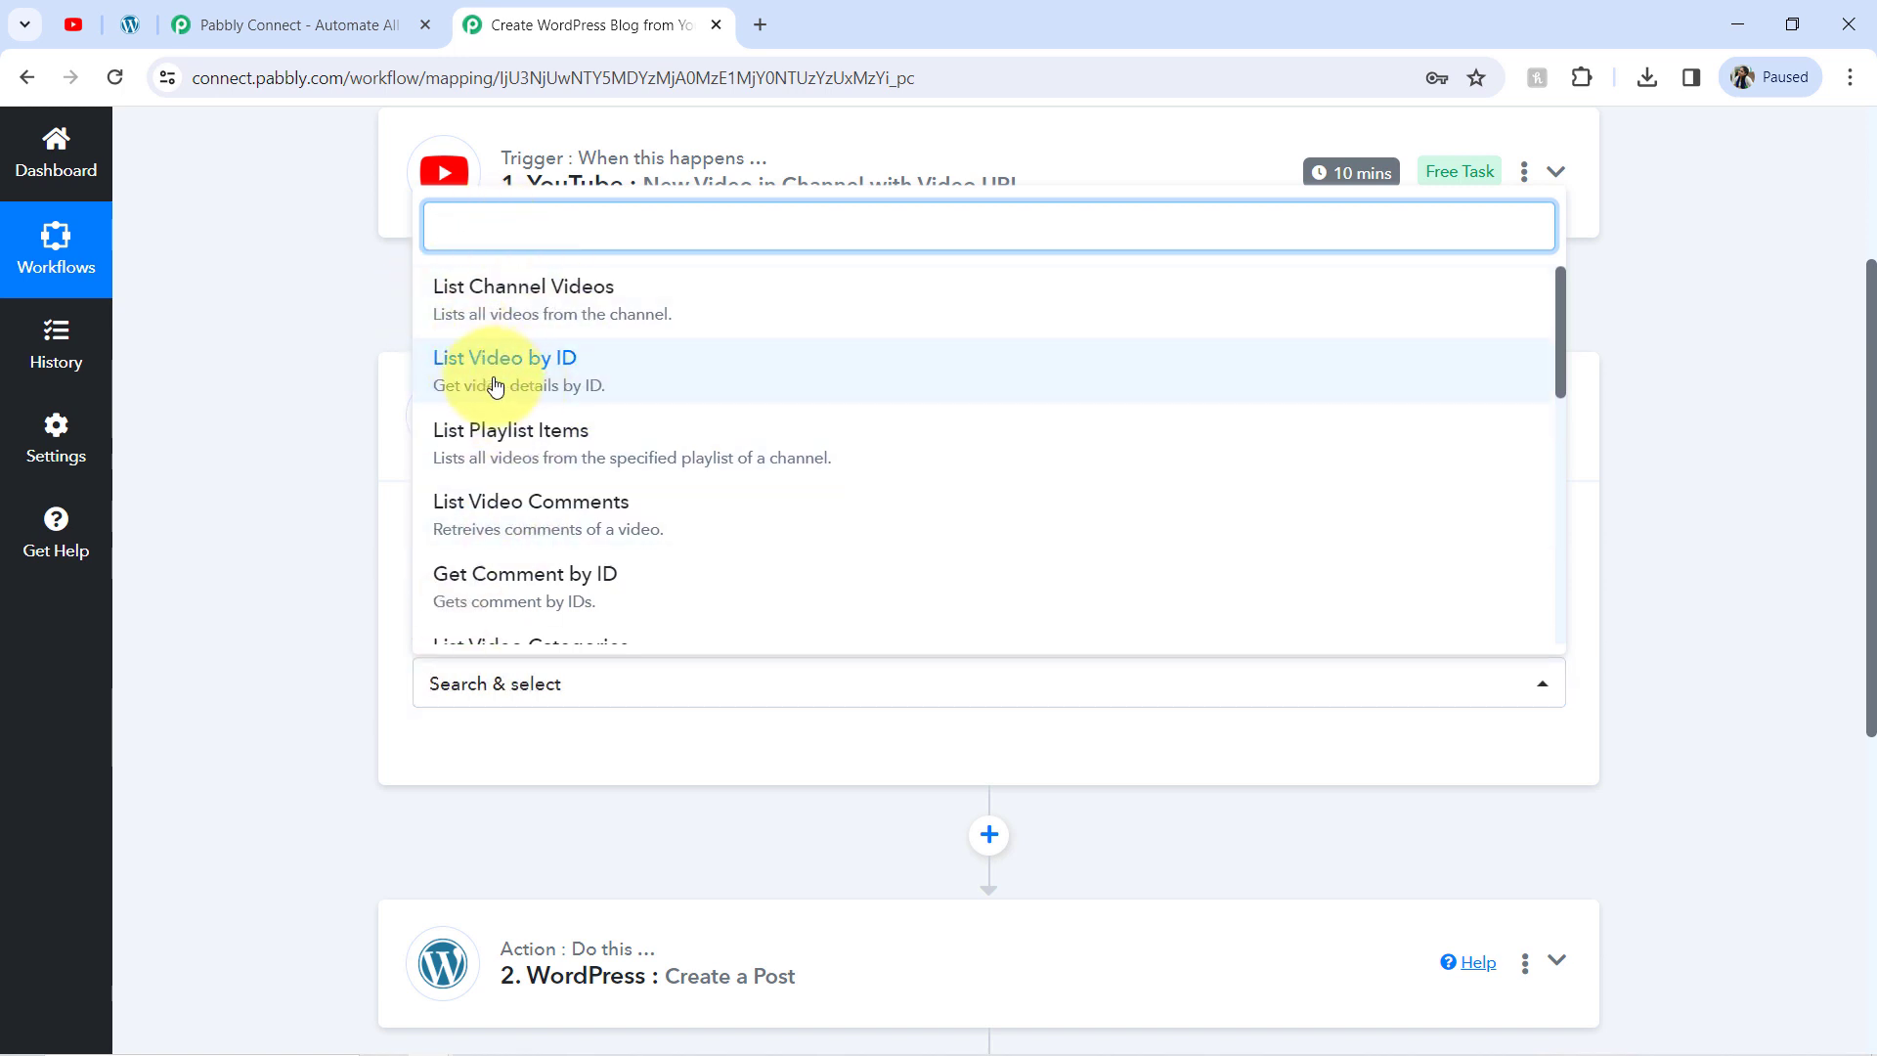
pyautogui.click(566, 376)
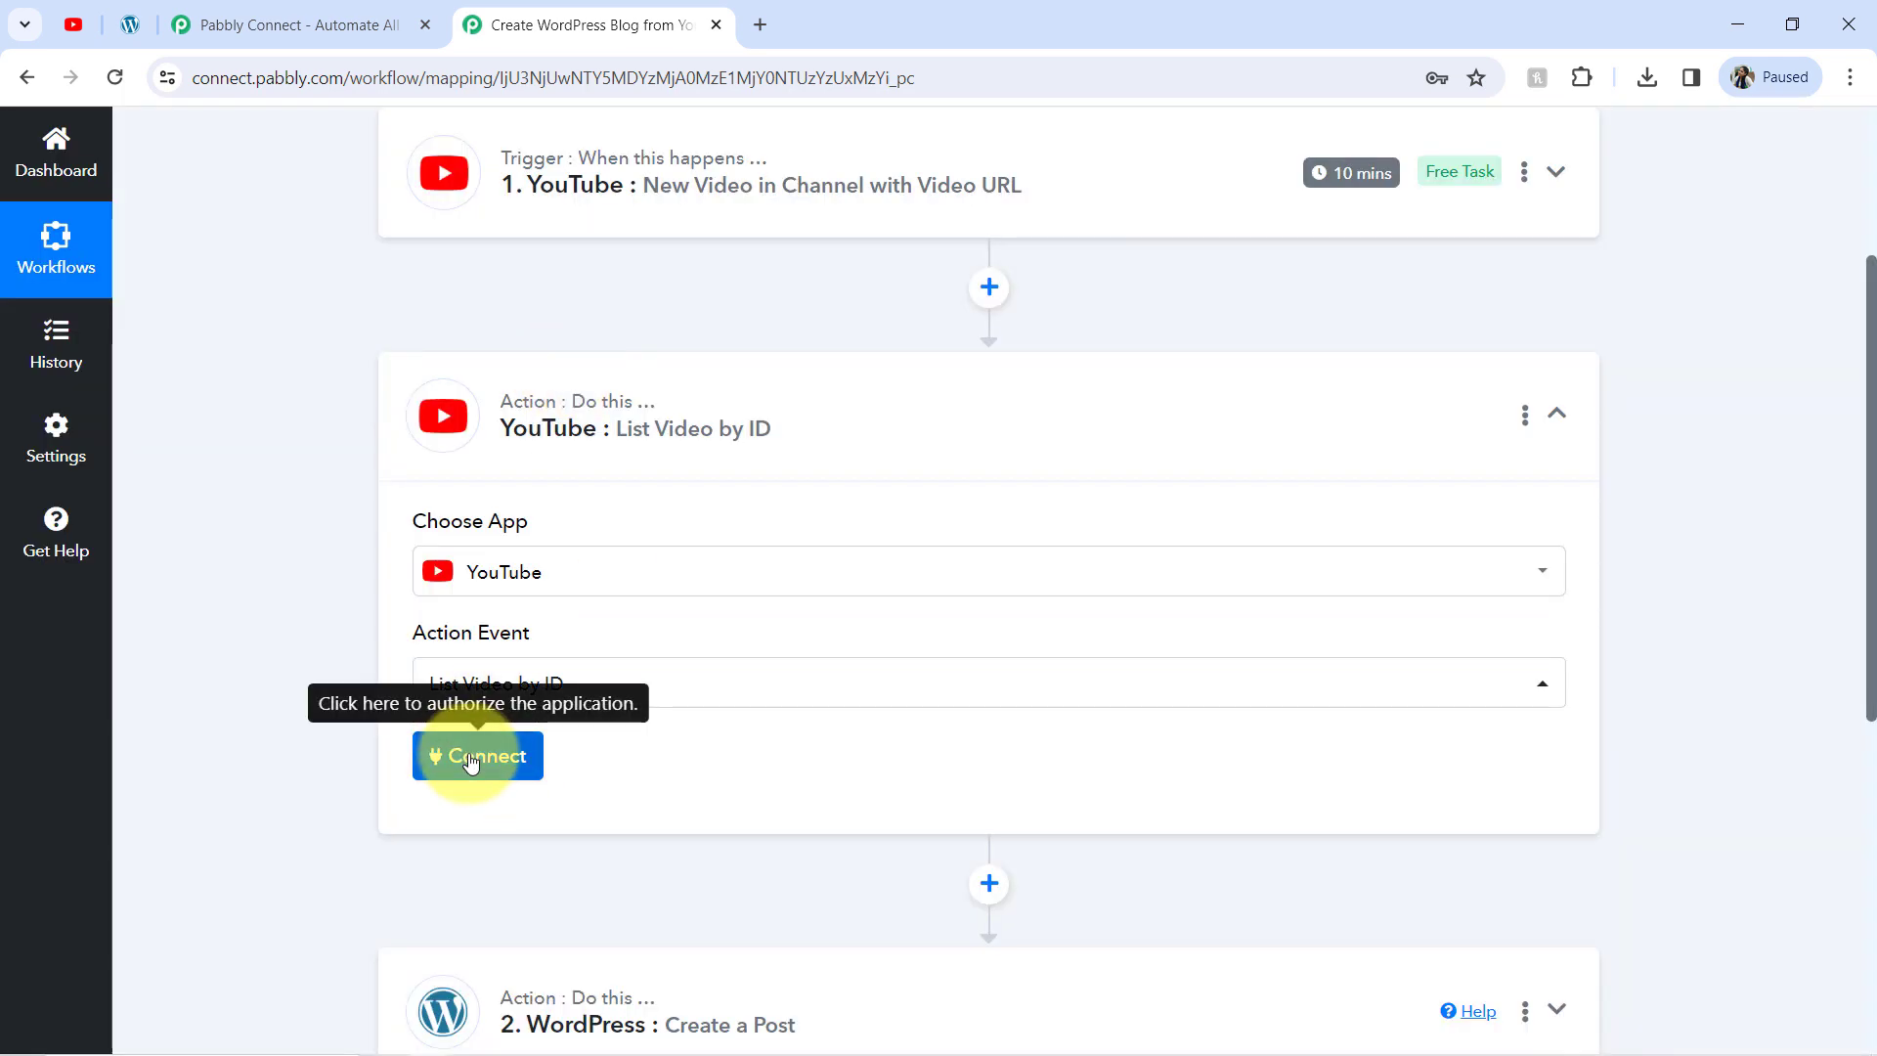
pyautogui.click(470, 760)
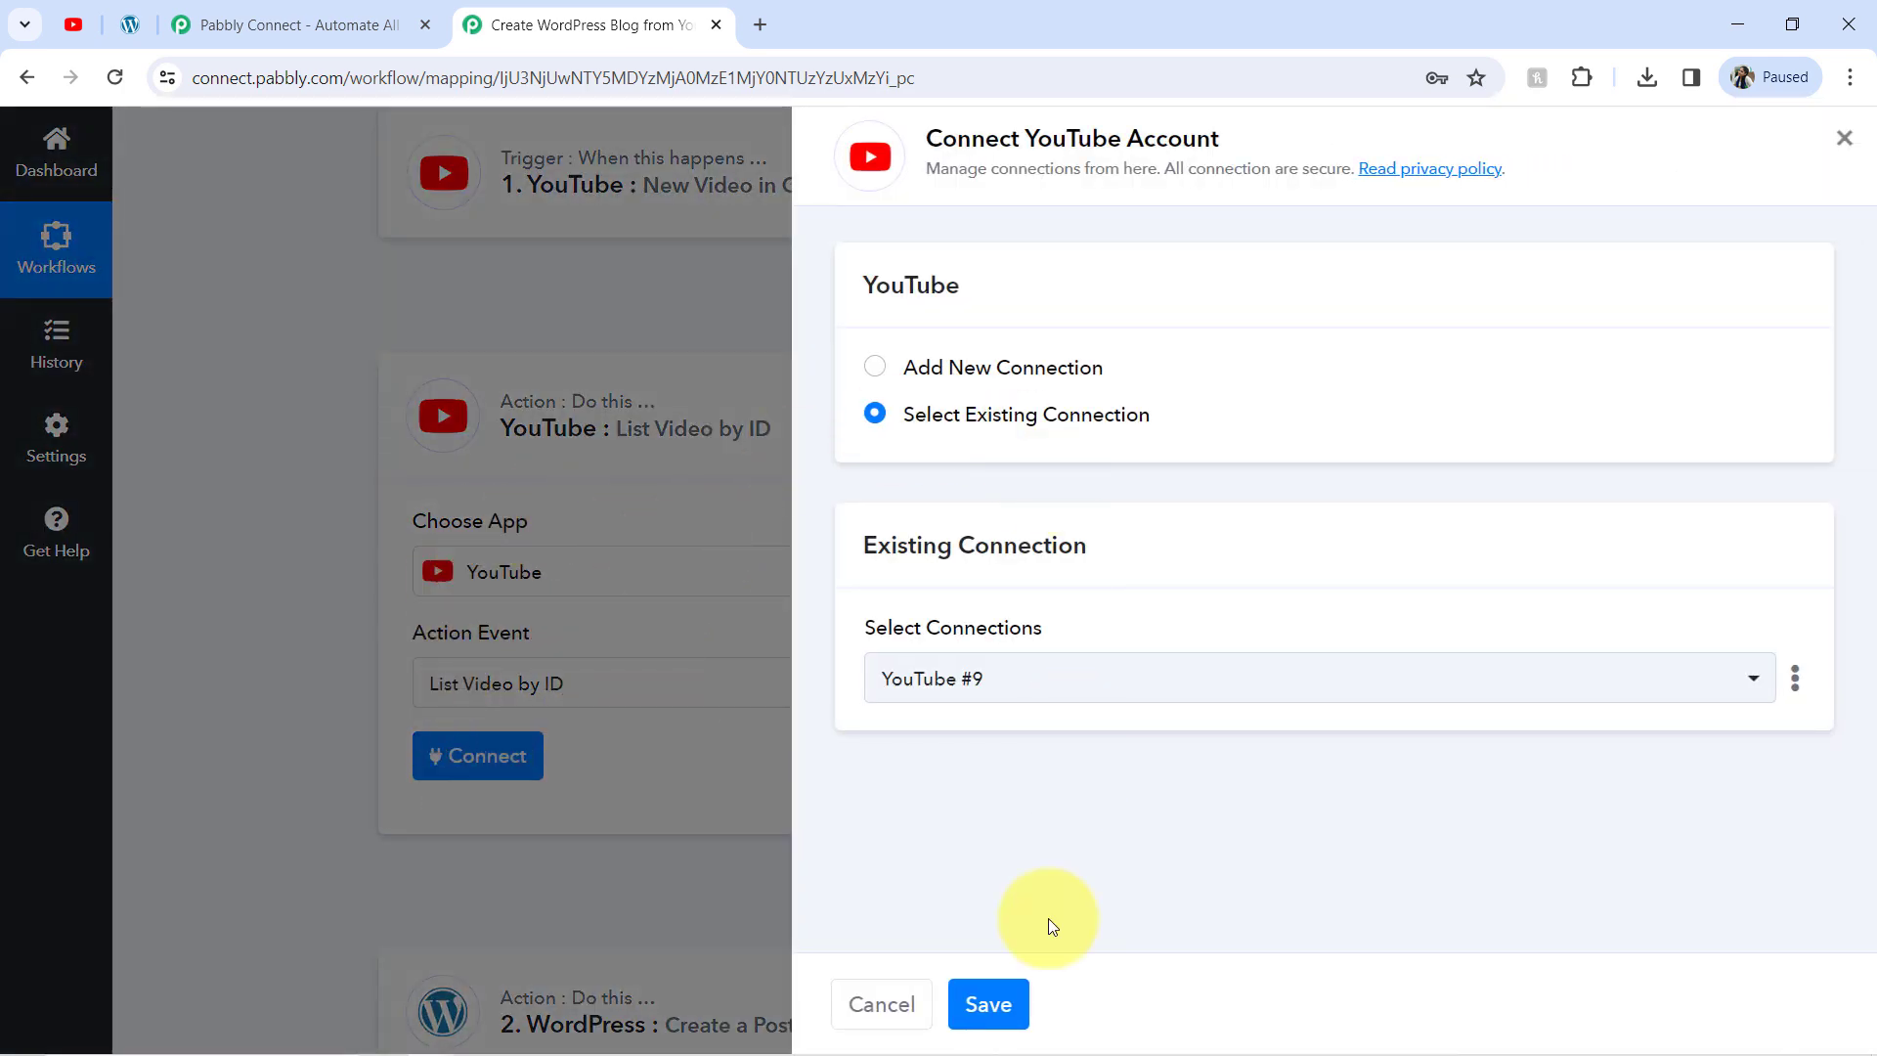
pyautogui.click(983, 1002)
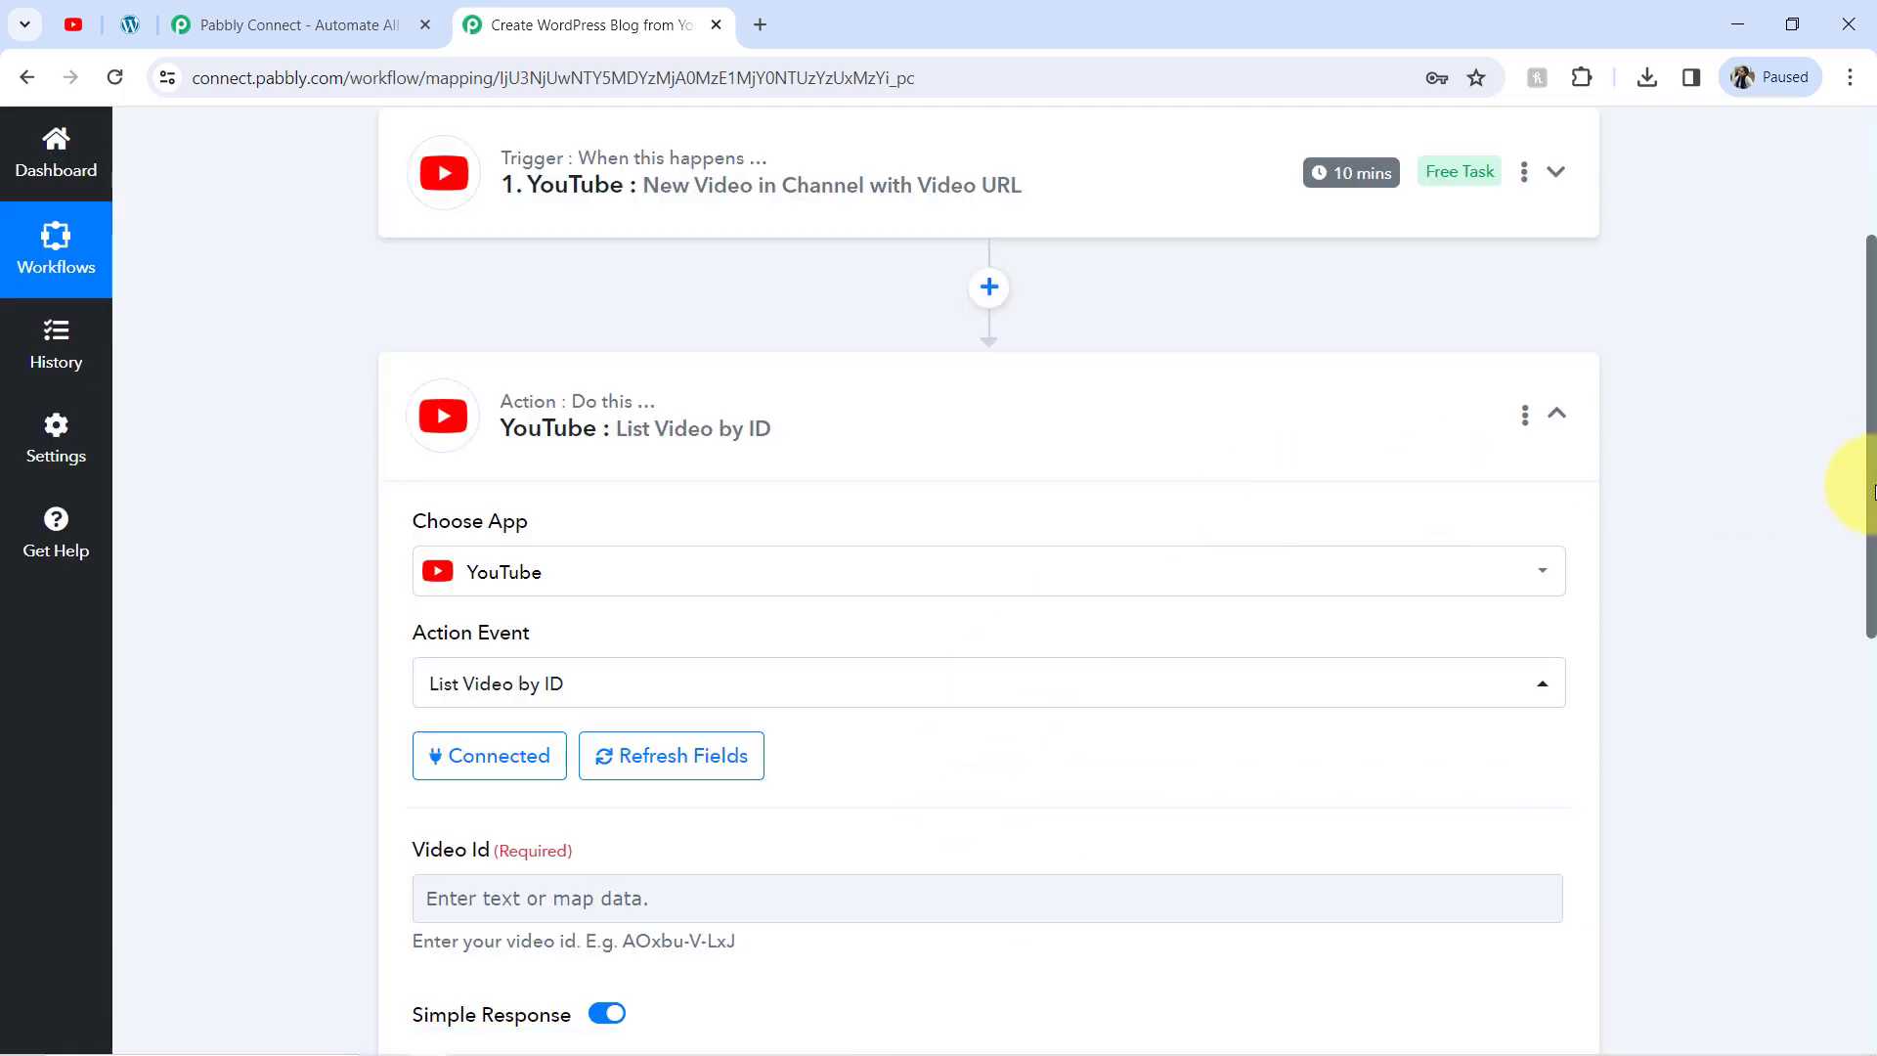
# Map the trigger's Res1 Id VideoId into the Video Id field, then save the action and send a test request.
pyautogui.moveTo(1873, 489); pyautogui.dragTo(1865, 574)
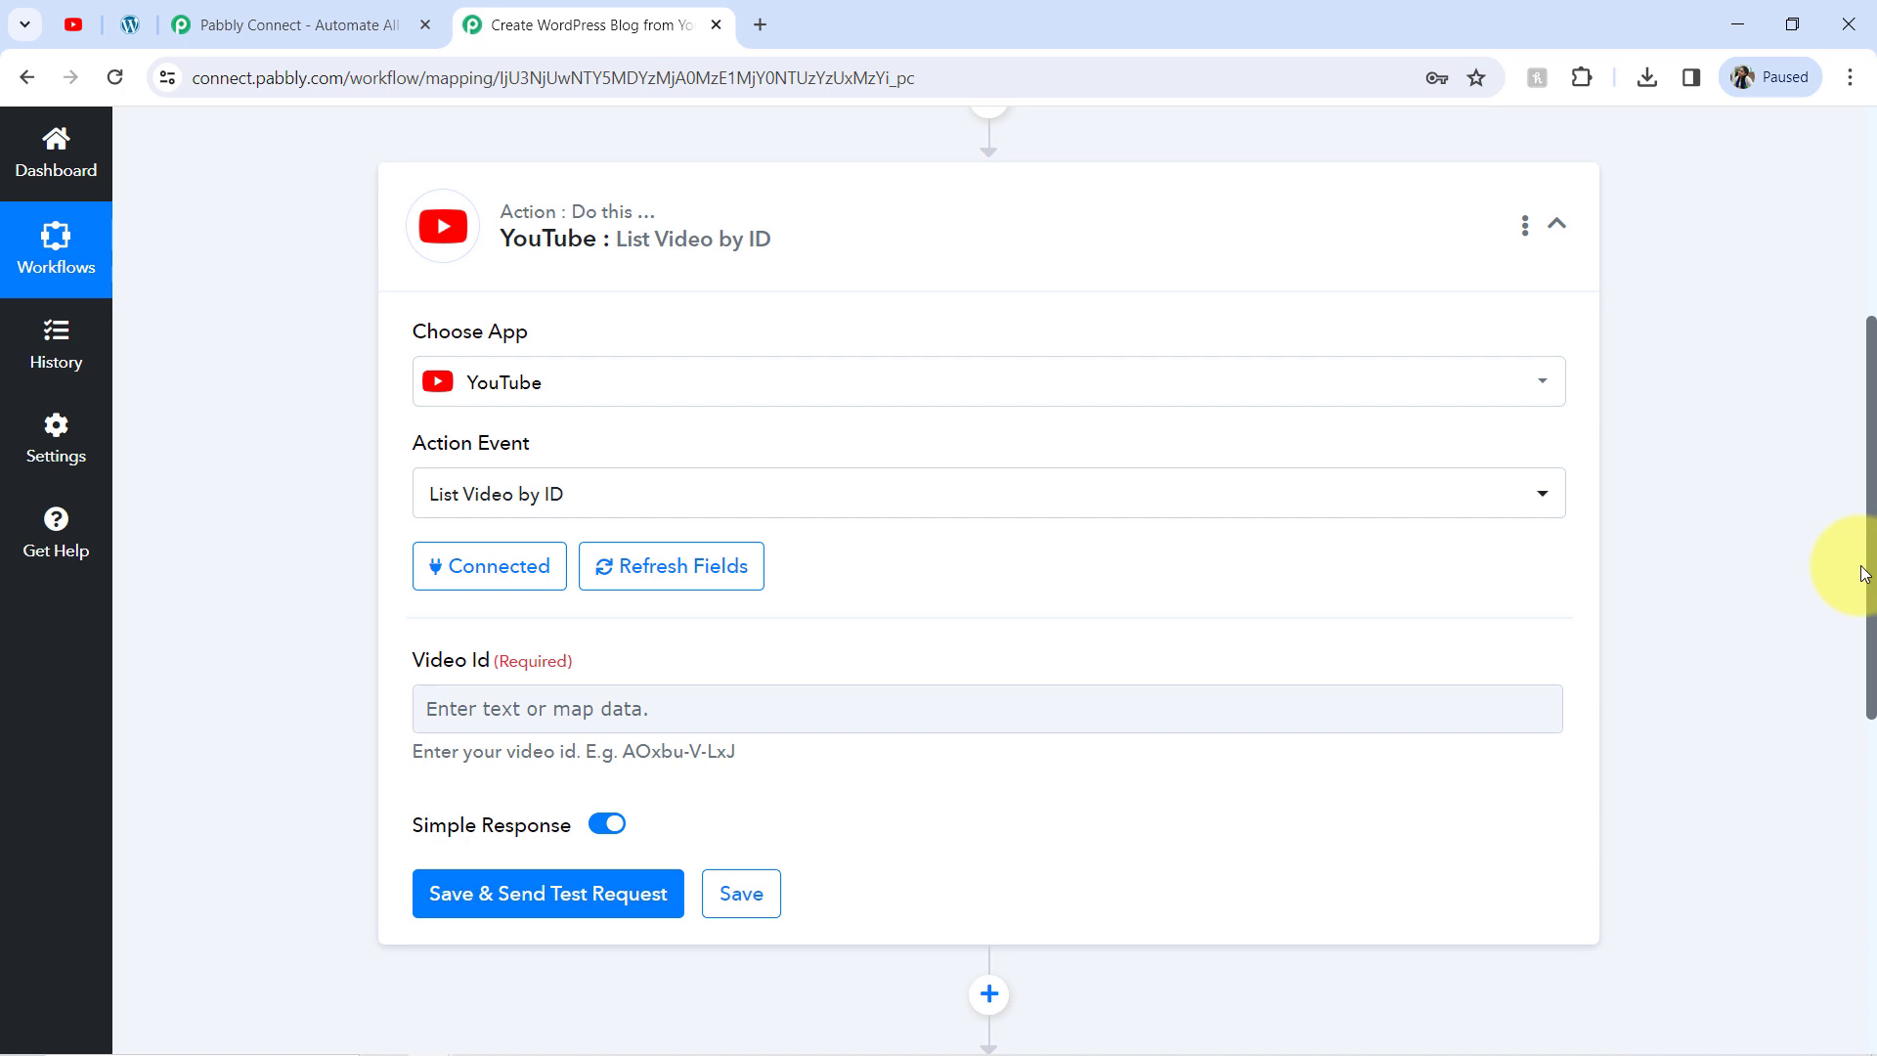
pyautogui.moveTo(1865, 574); pyautogui.dragTo(1821, 670)
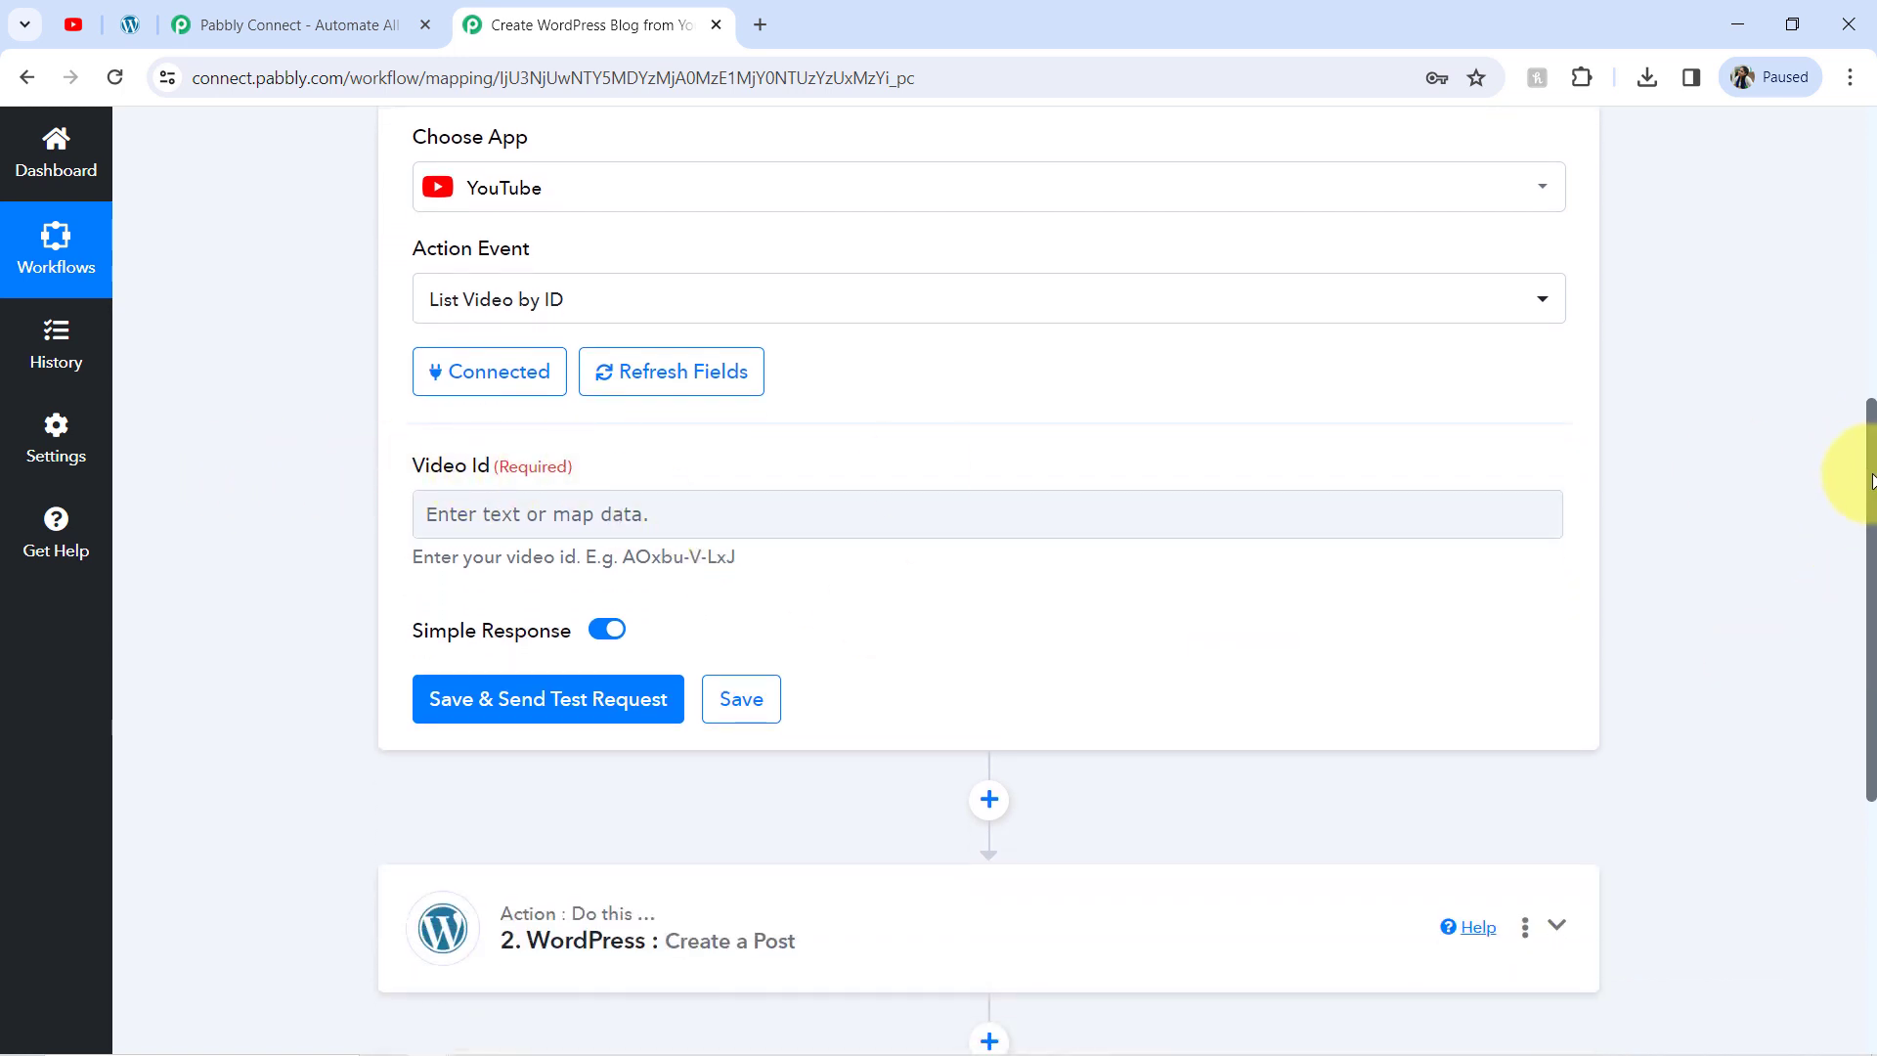
pyautogui.scroll(-1, 1844, 524)
pyautogui.click(454, 391)
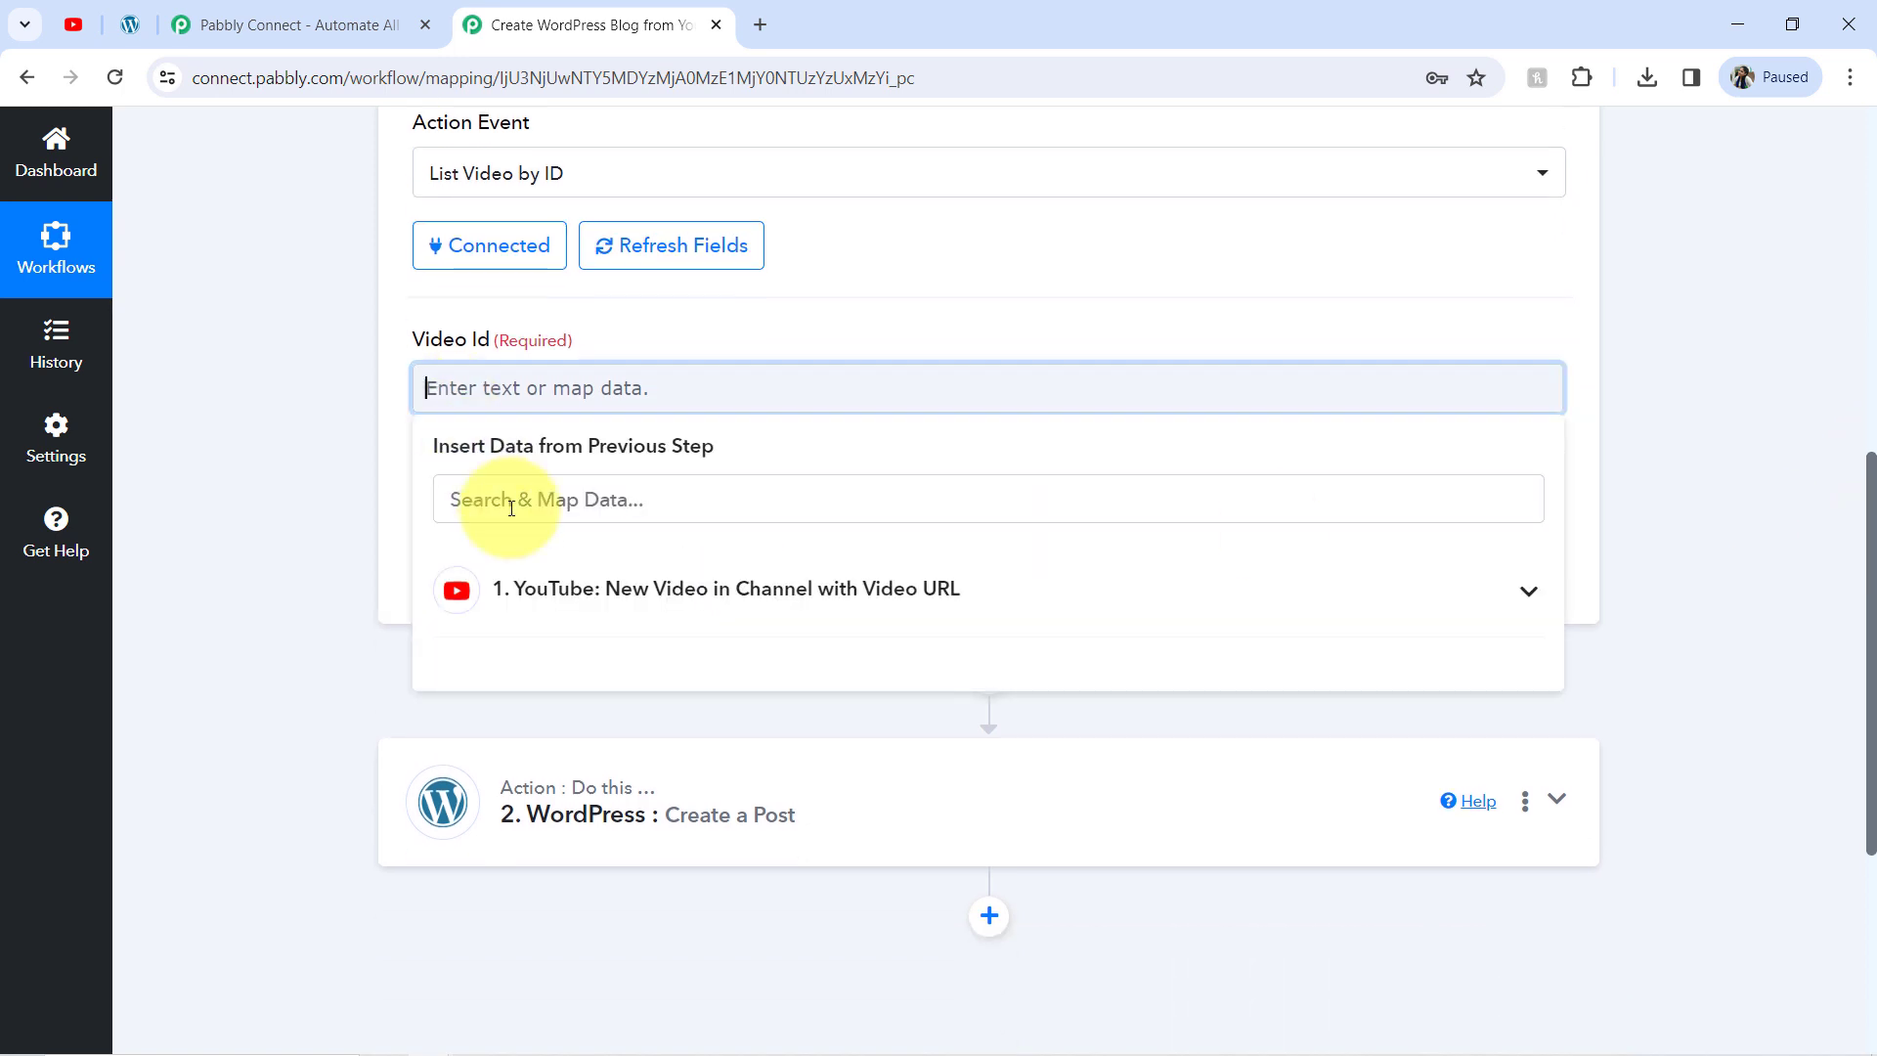
pyautogui.click(570, 594)
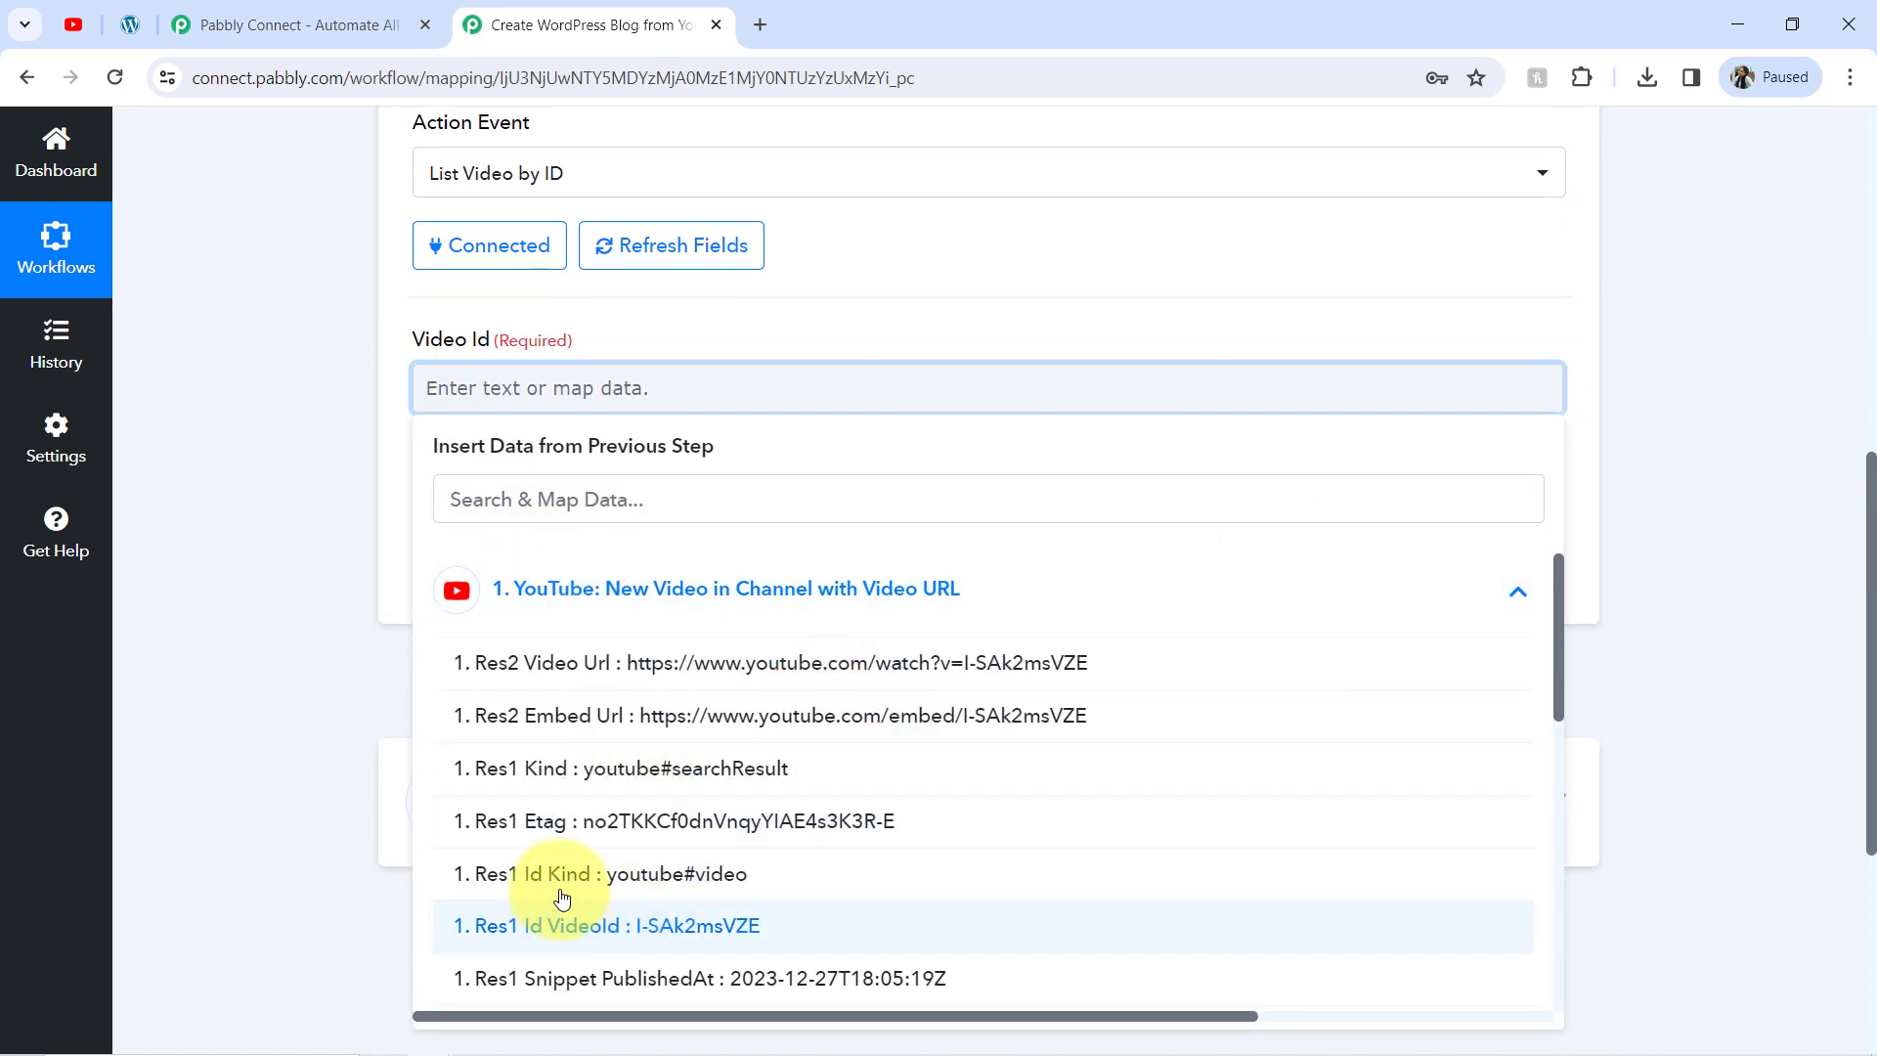
pyautogui.click(579, 926)
pyautogui.click(336, 542)
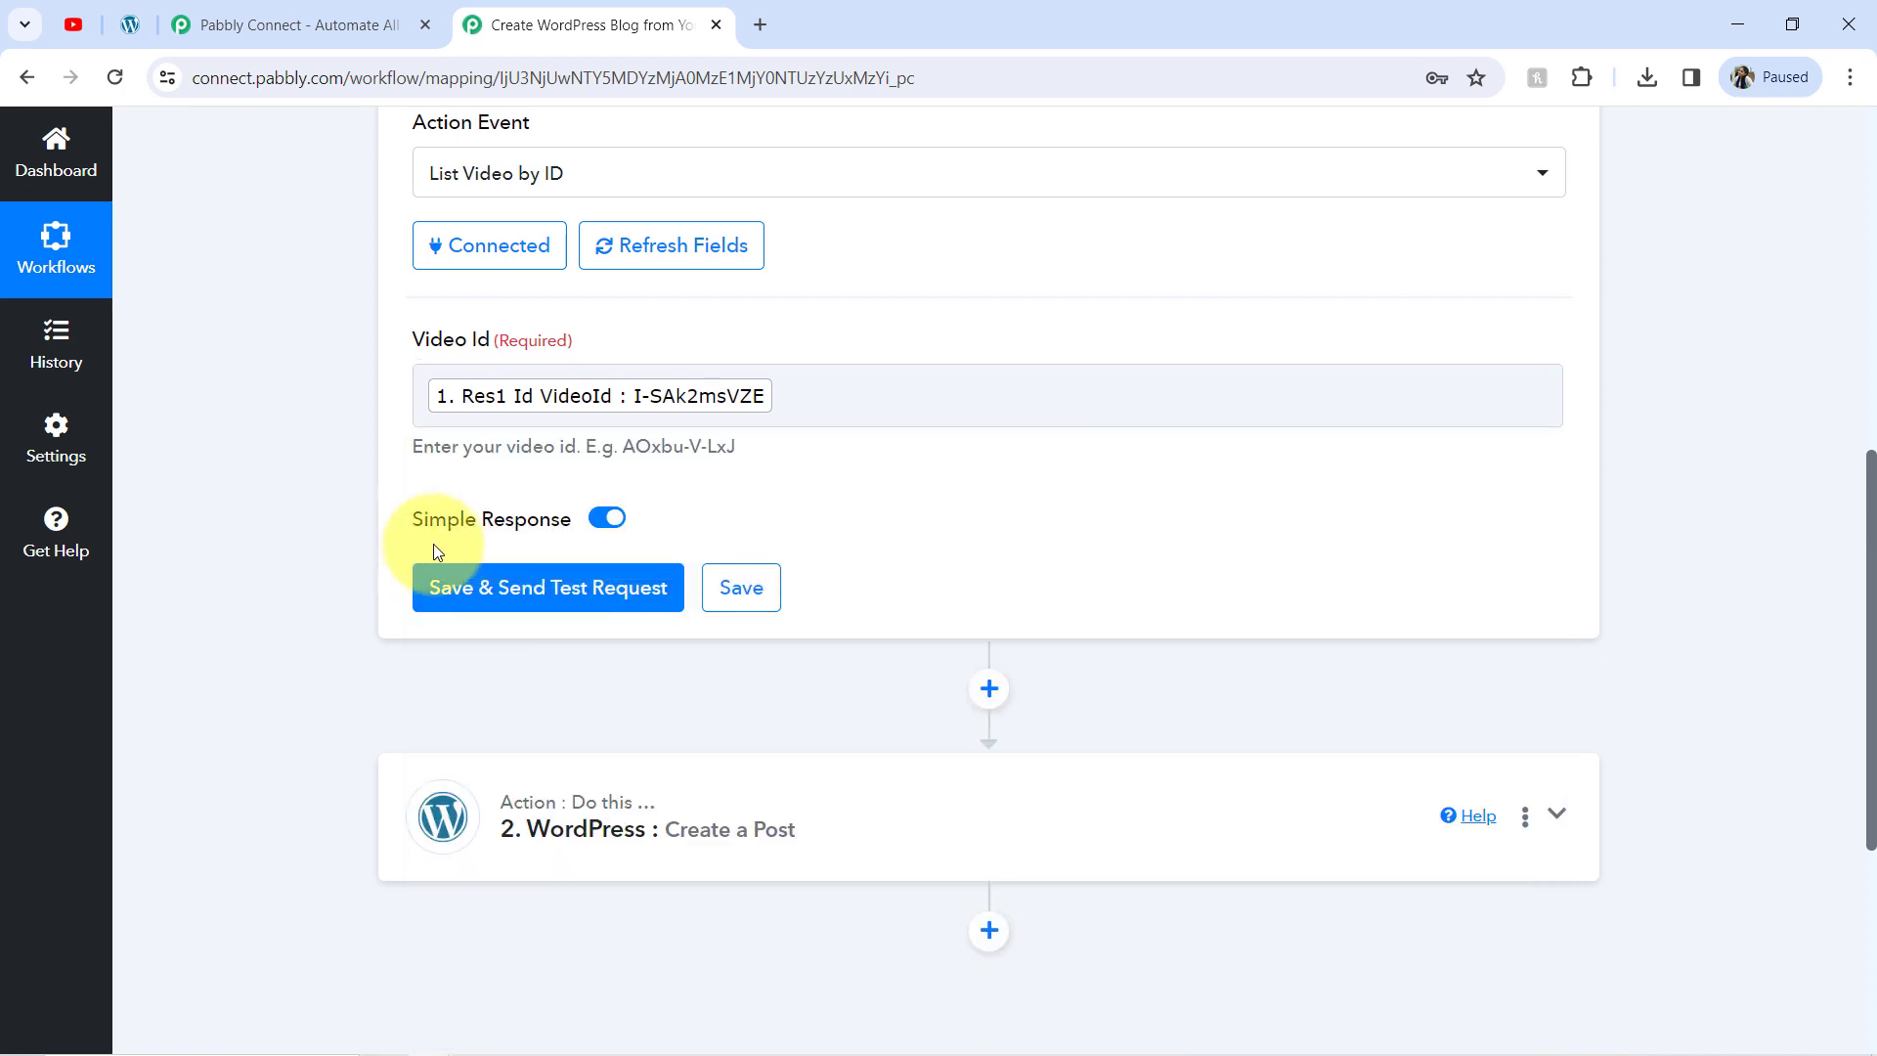
pyautogui.click(500, 598)
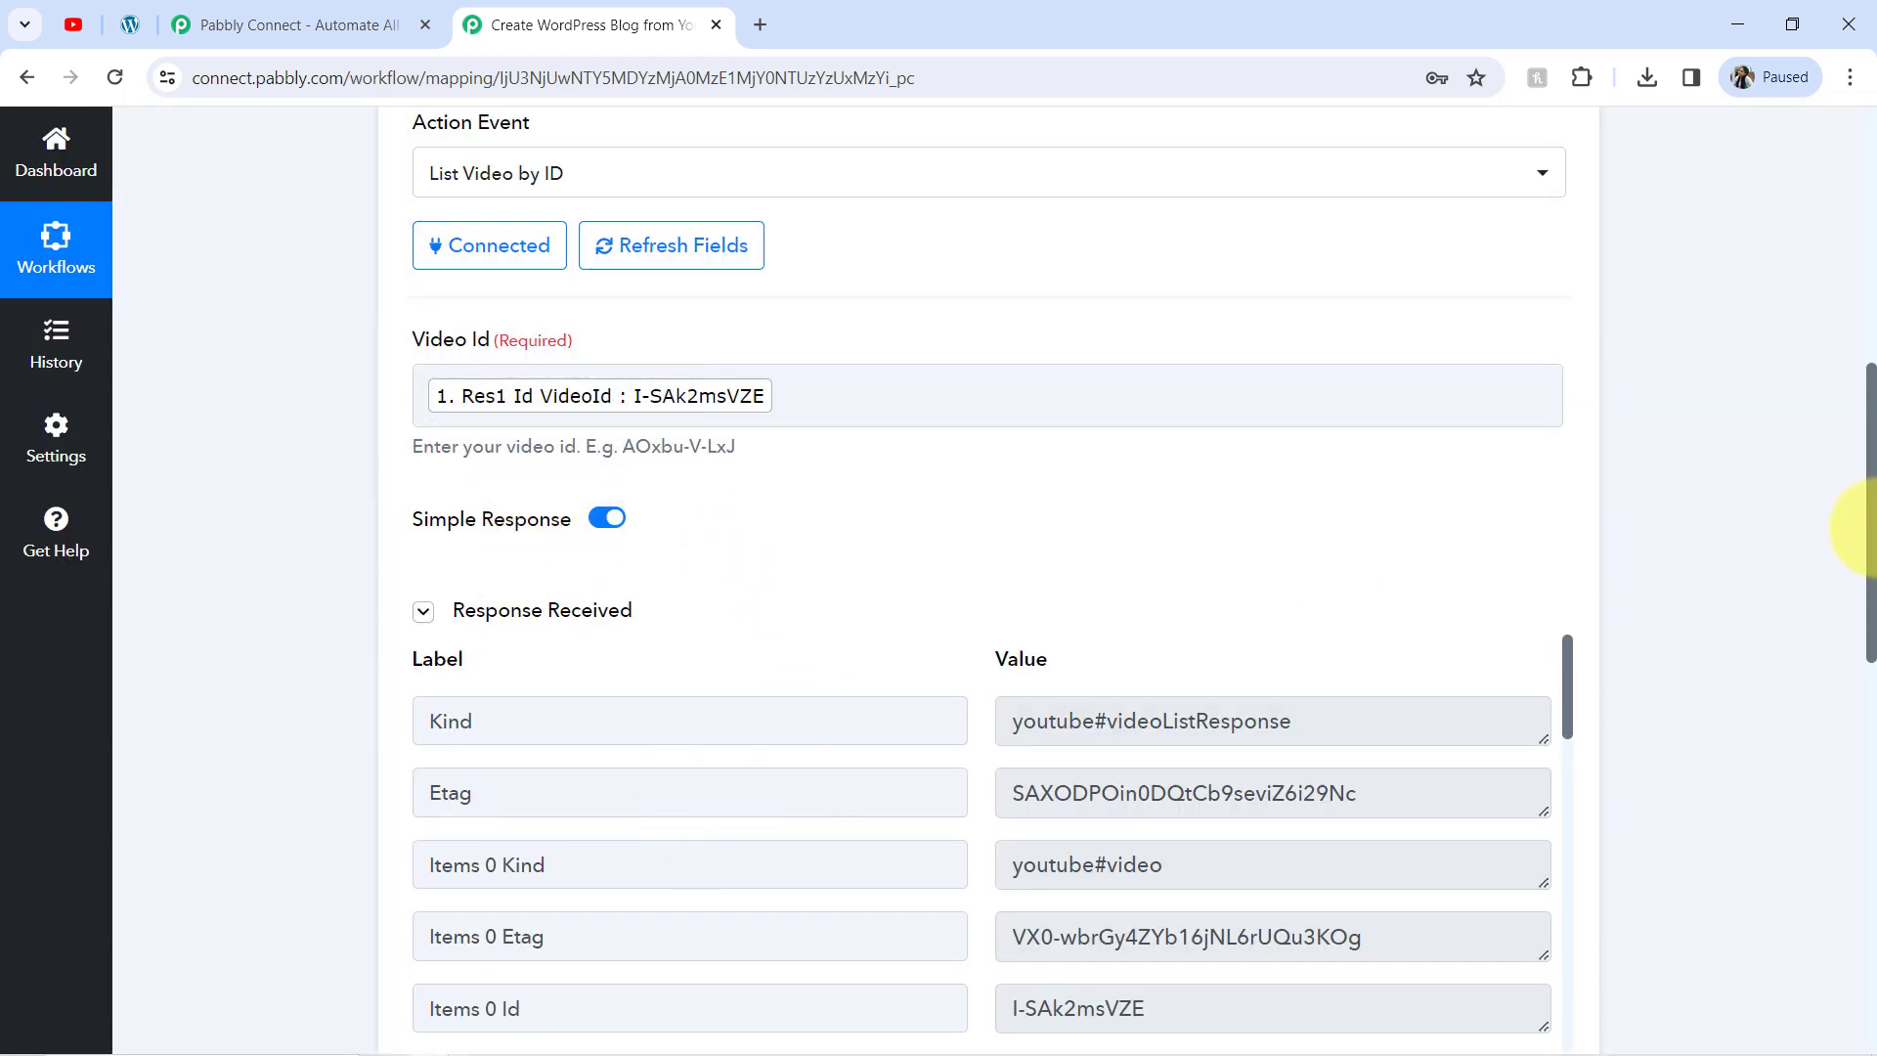
# Examine the List Video by ID response, enlarging the Items 0 Snippet Description value to read the full video description.
pyautogui.moveTo(1869, 488); pyautogui.dragTo(1861, 595)
pyautogui.scroll(-4, 1569, 404)
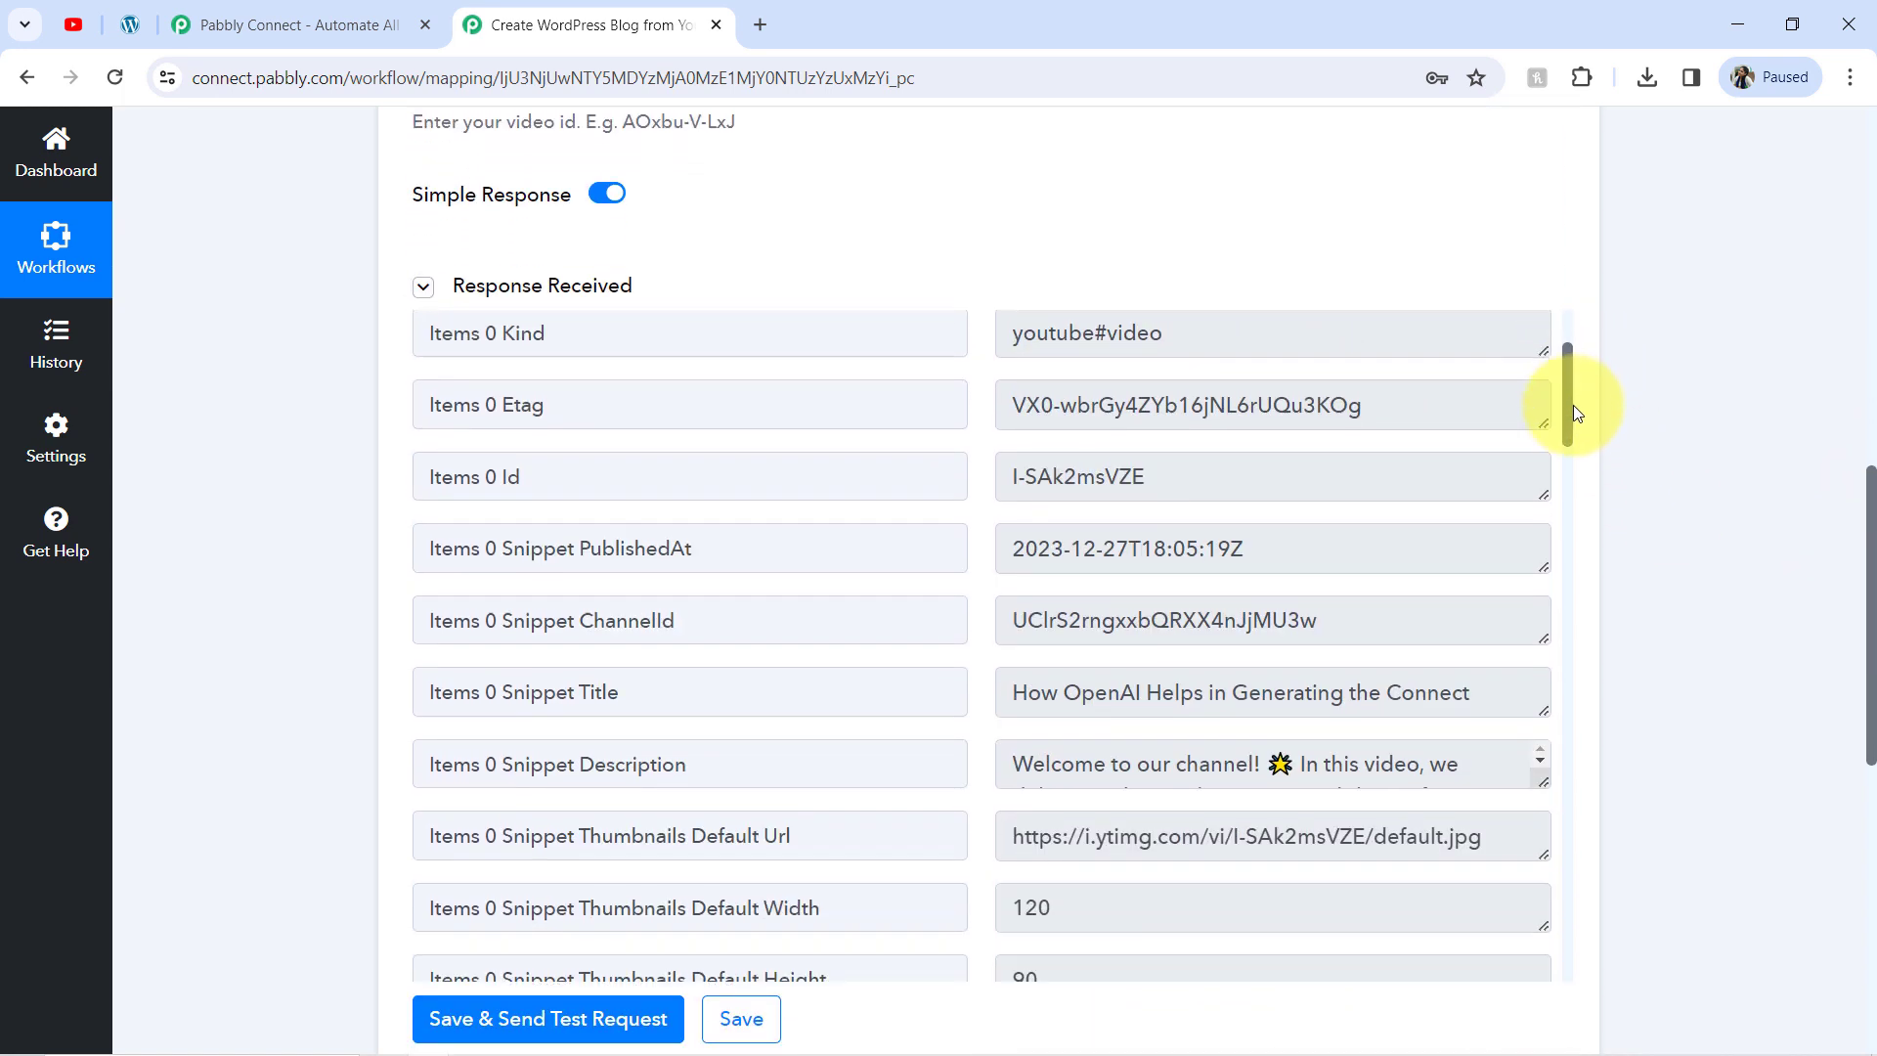
pyautogui.moveTo(529, 488); pyautogui.dragTo(724, 560)
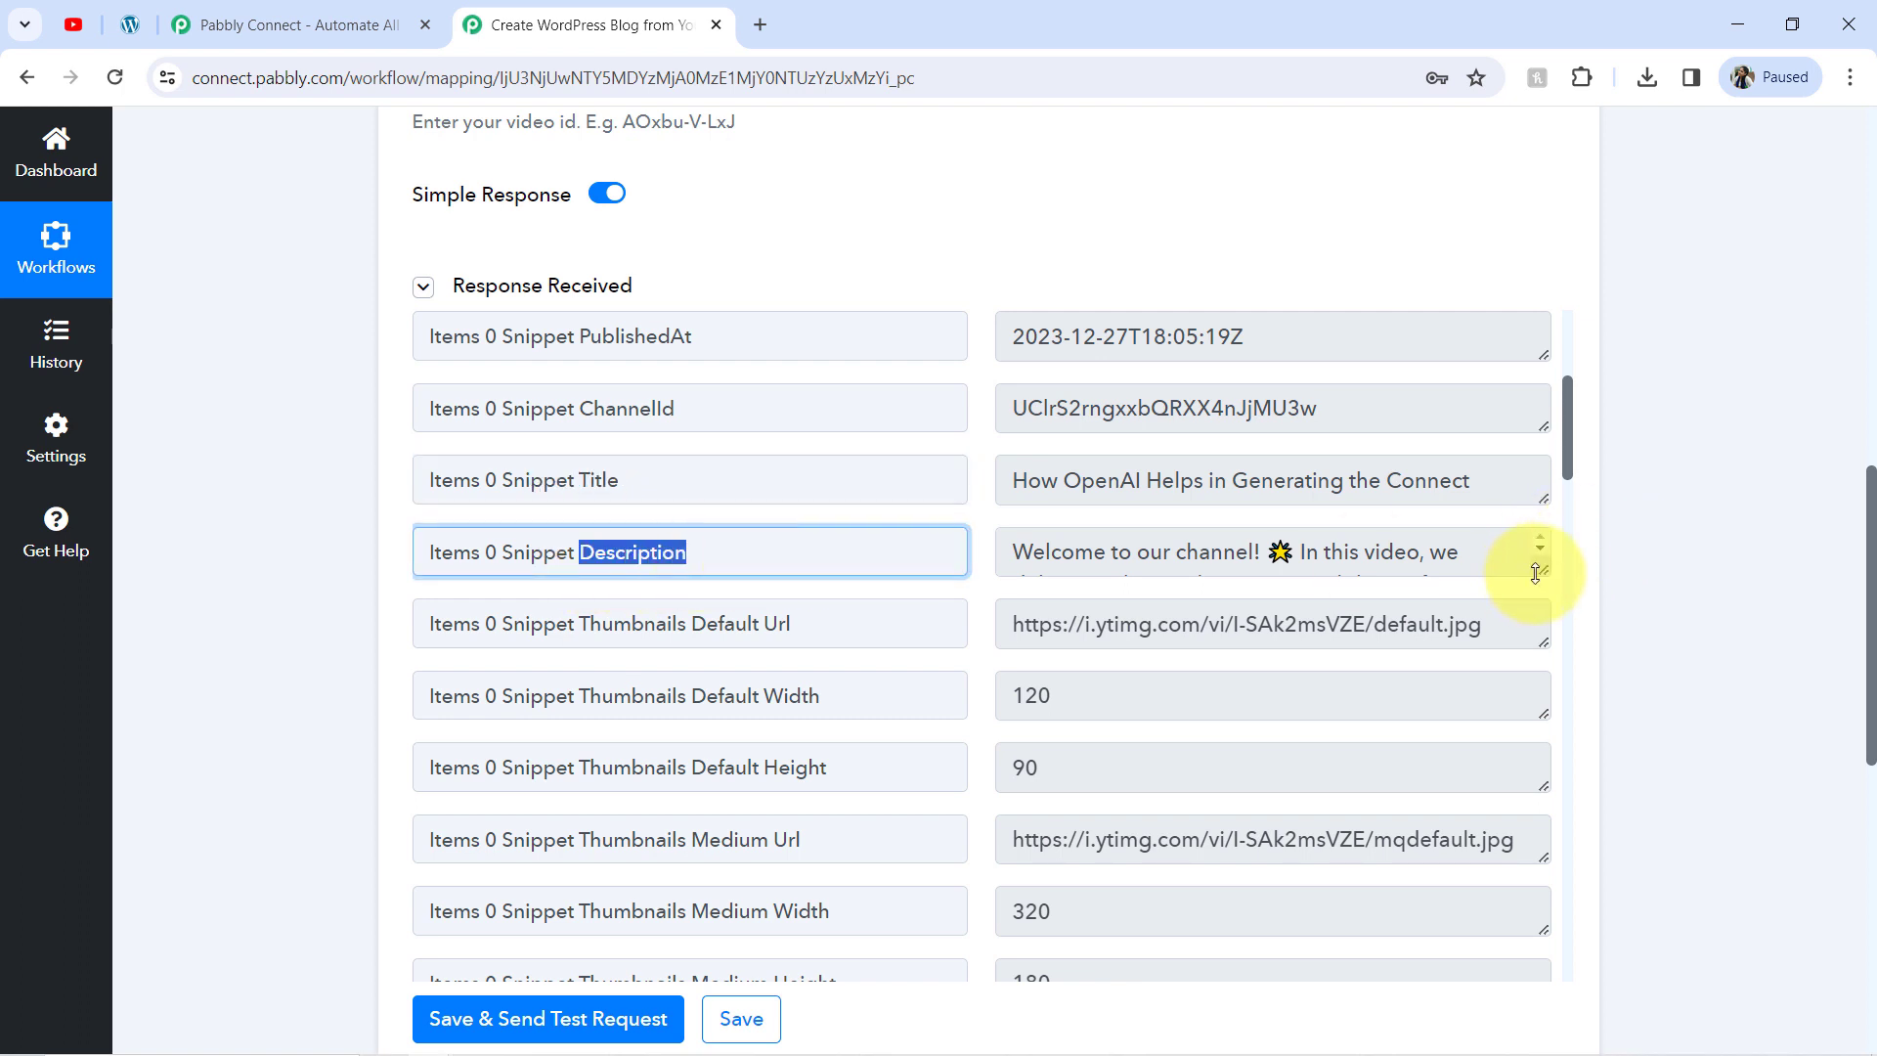
pyautogui.moveTo(1536, 573); pyautogui.dragTo(1530, 918)
pyautogui.moveTo(1537, 597)
pyautogui.mouseDown()
pyautogui.moveTo(1532, 880)
pyautogui.moveTo(1552, 565)
pyautogui.mouseUp()
pyautogui.moveTo(1154, 557); pyautogui.dragTo(1164, 780)
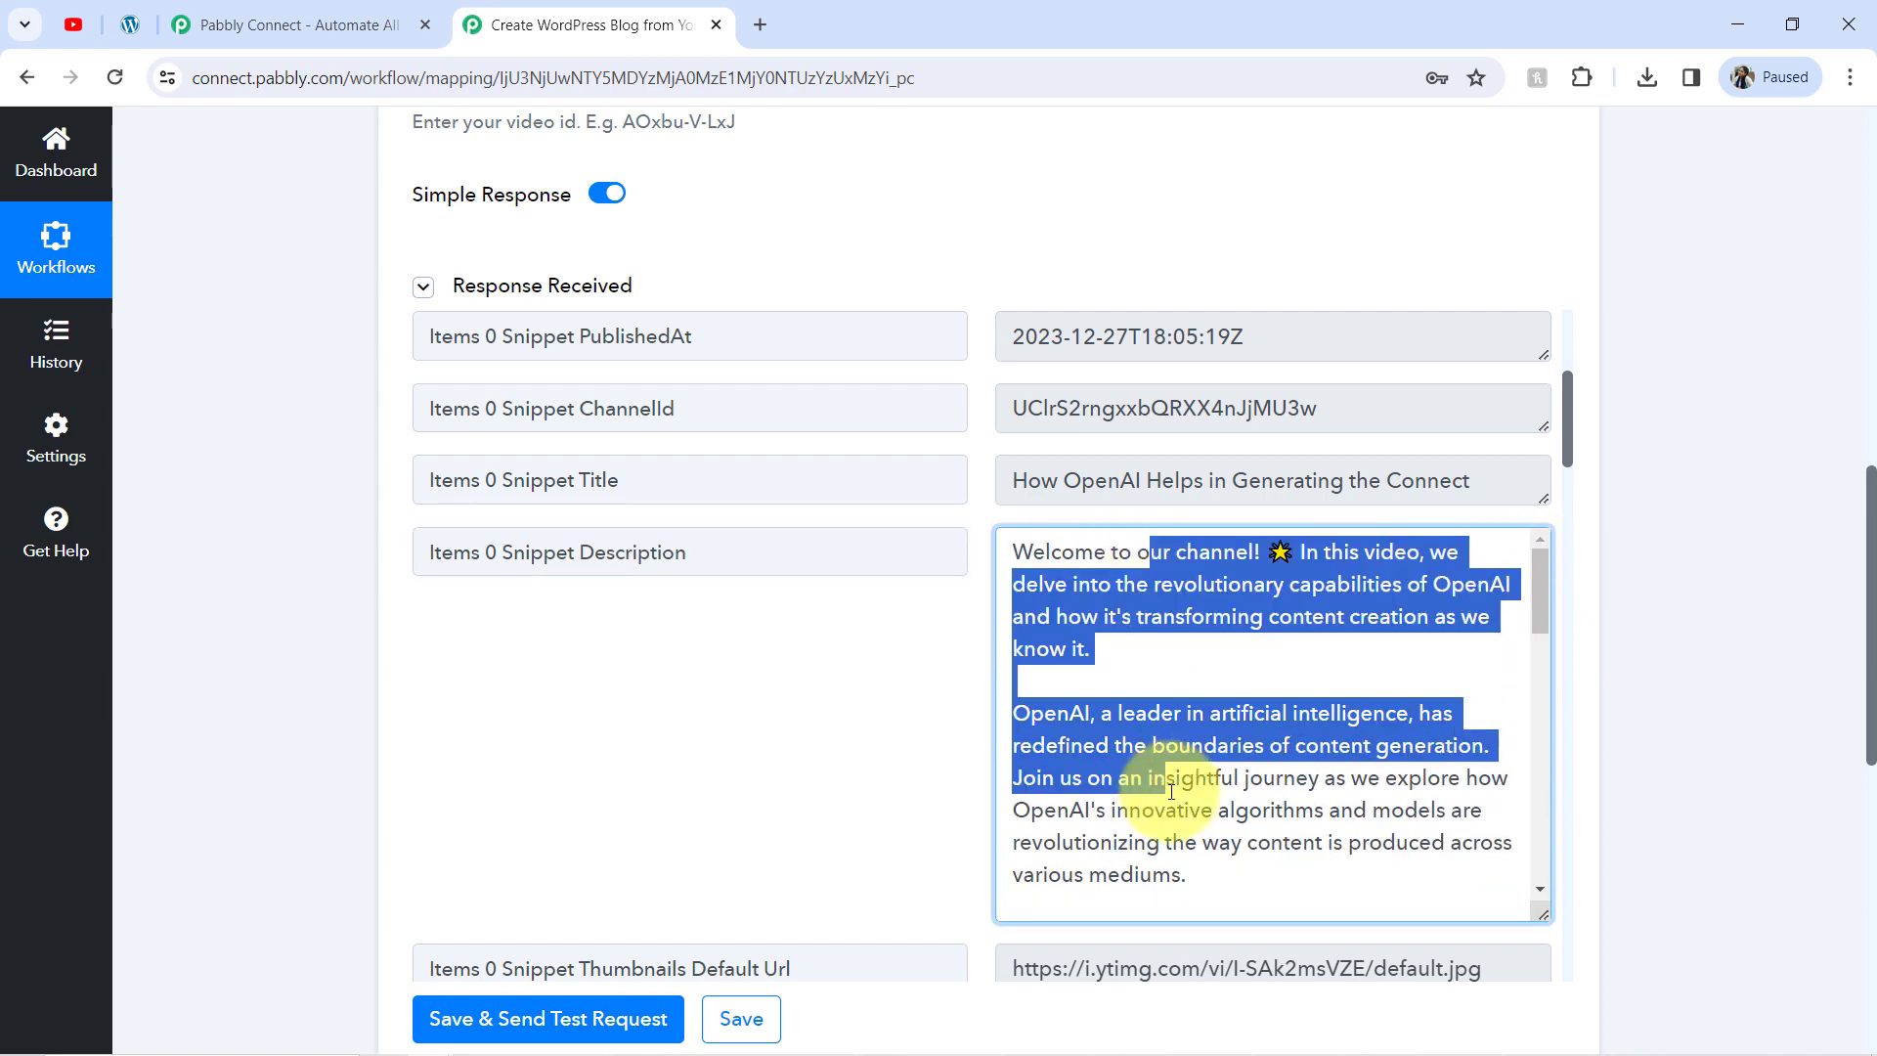
pyautogui.moveTo(506, 562); pyautogui.dragTo(706, 549)
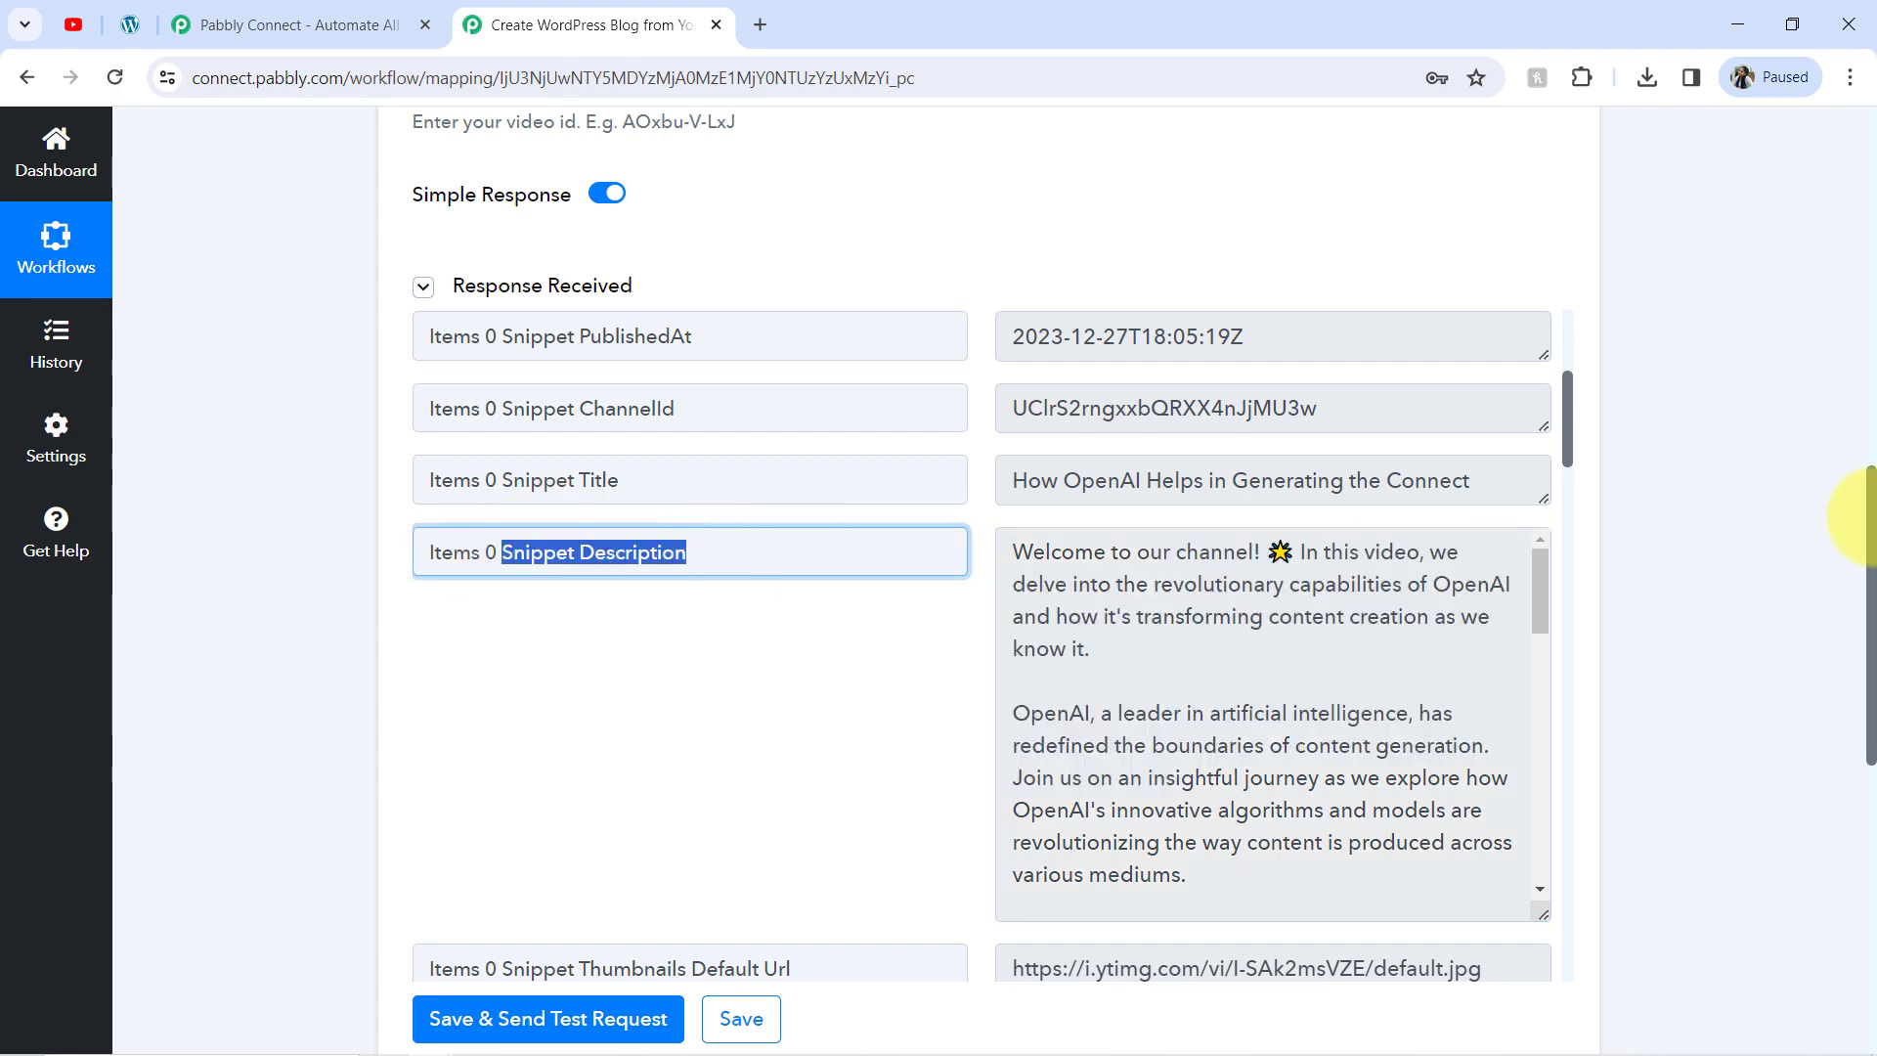
# Expand the WordPress Create a Post action and clear the trigger's snippet description from its Post Content field.
pyautogui.moveTo(1870, 519); pyautogui.dragTo(1799, 778)
pyautogui.click(746, 420)
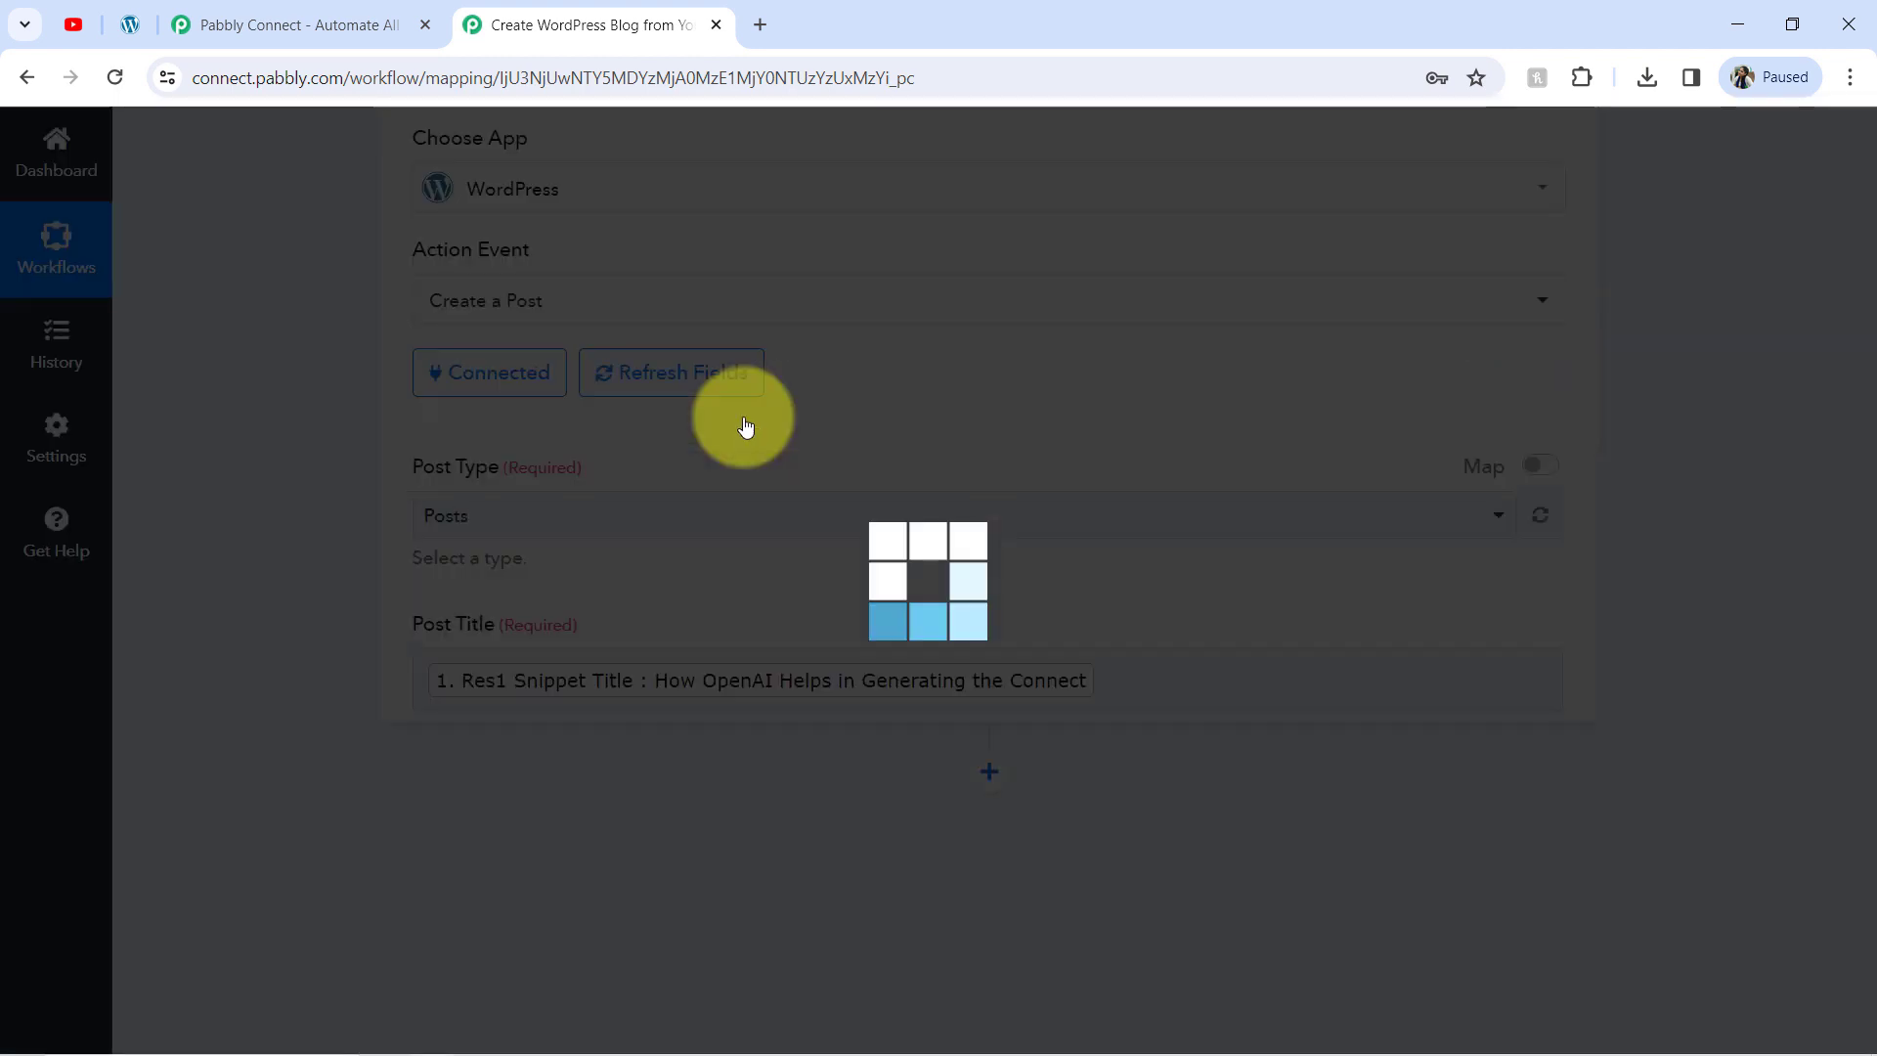
pyautogui.scroll(-5, 689, 424)
pyautogui.scroll(12, 684, 417)
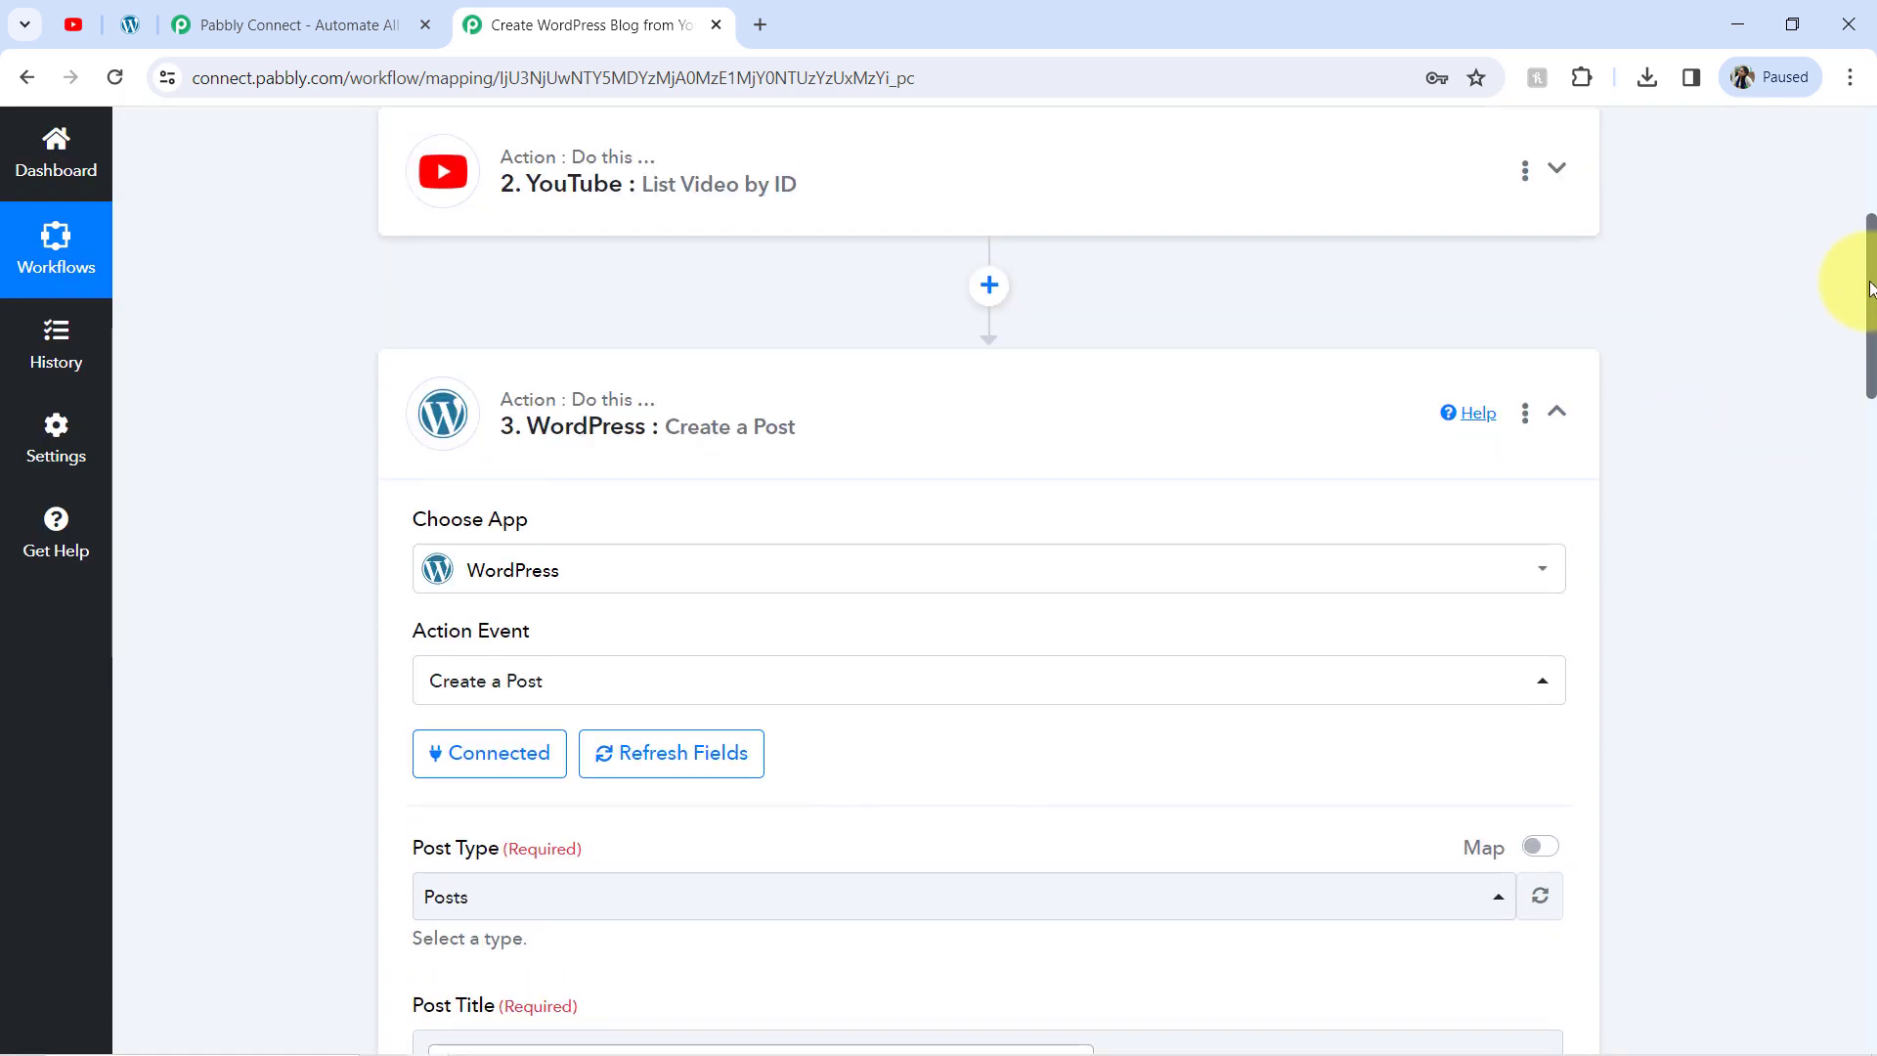
pyautogui.moveTo(1869, 288); pyautogui.dragTo(1866, 442)
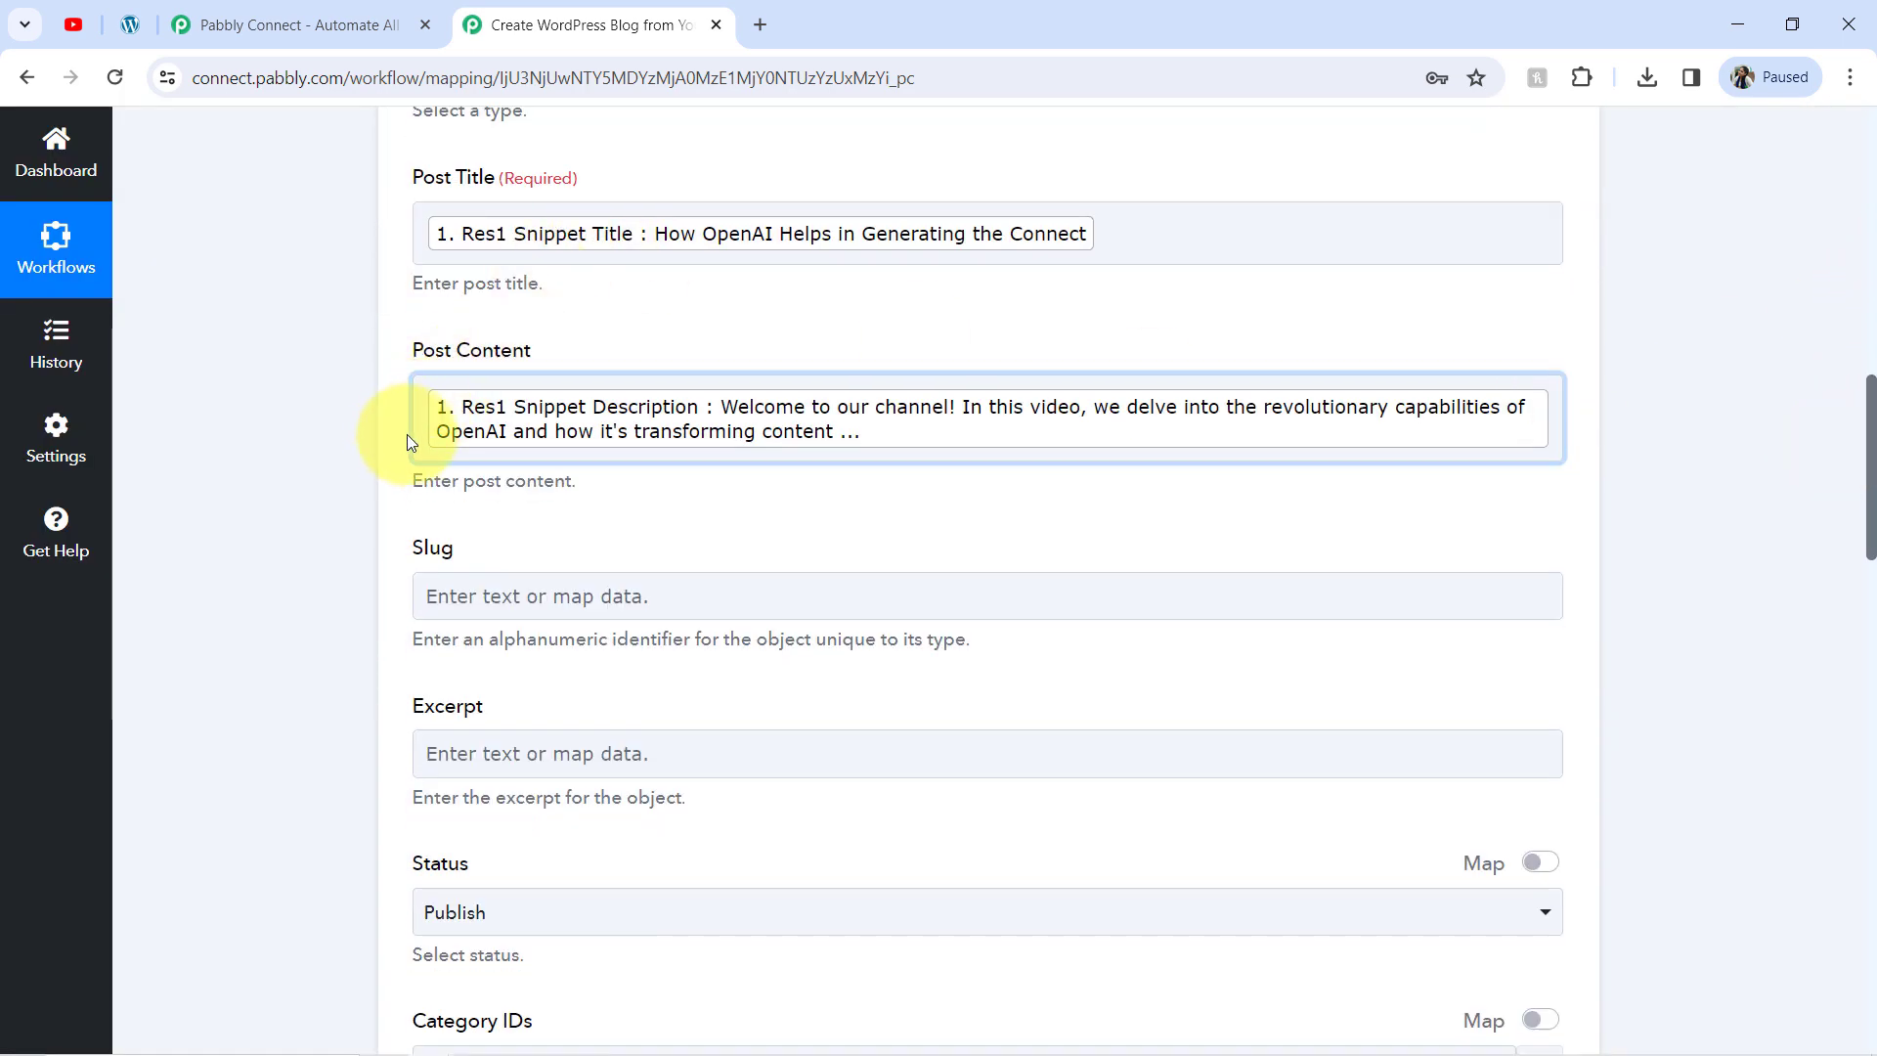
pyautogui.click(421, 424)
pyautogui.press('BackSpace')
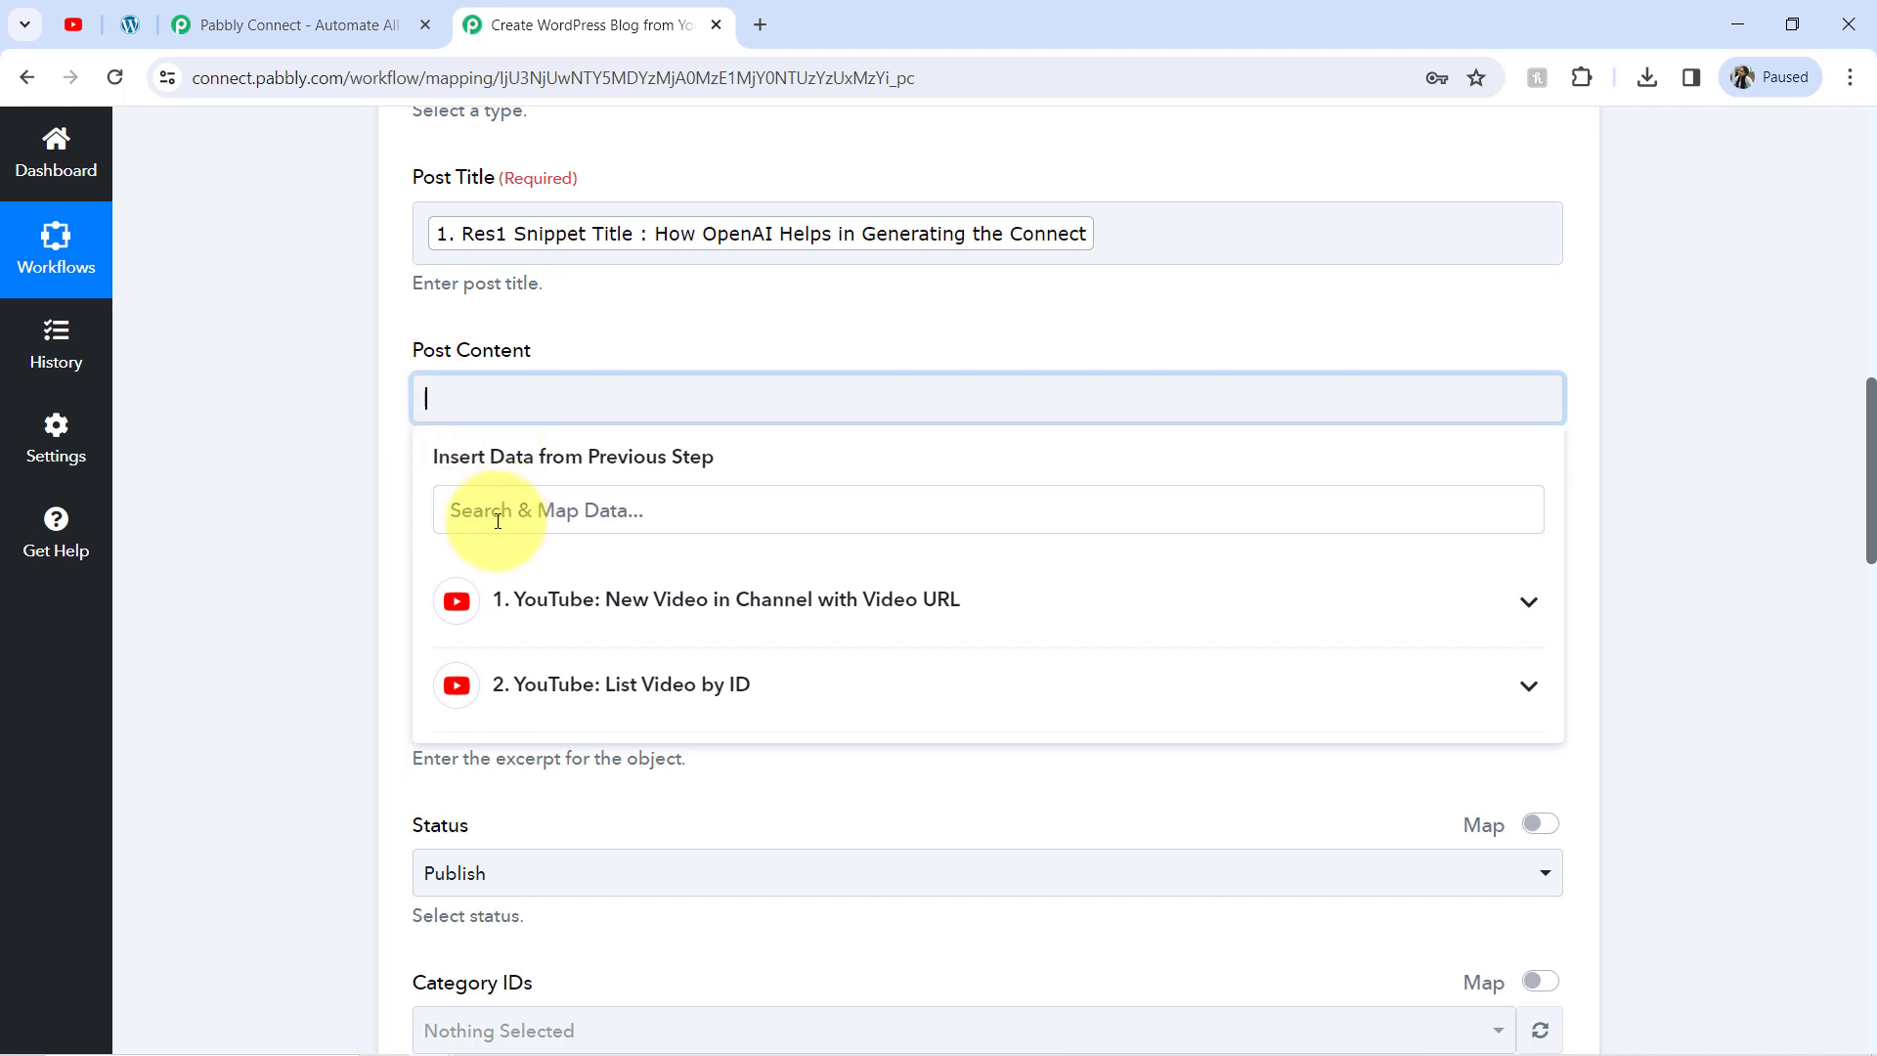
# Map Items 0 Snippet Description from the List Video by ID step into the Post Content field.
pyautogui.click(532, 684)
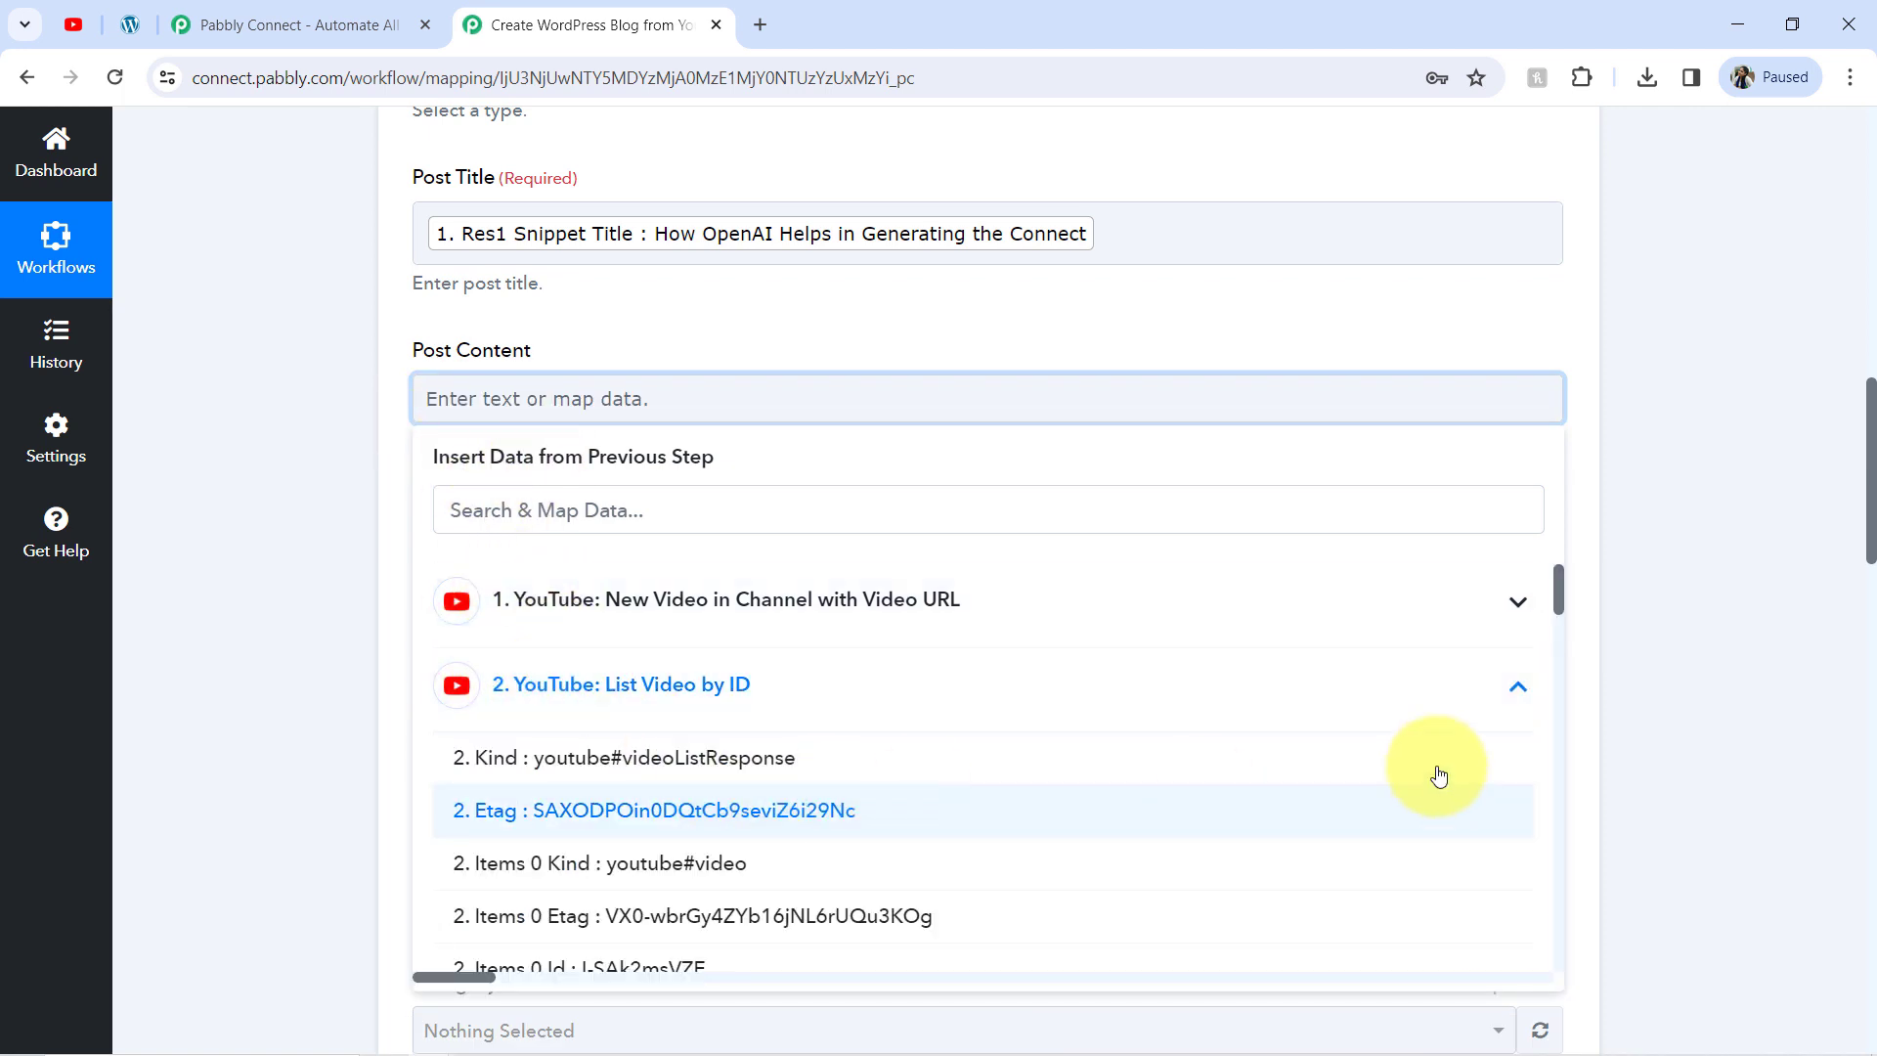
pyautogui.click(501, 519)
pyautogui.write('des')
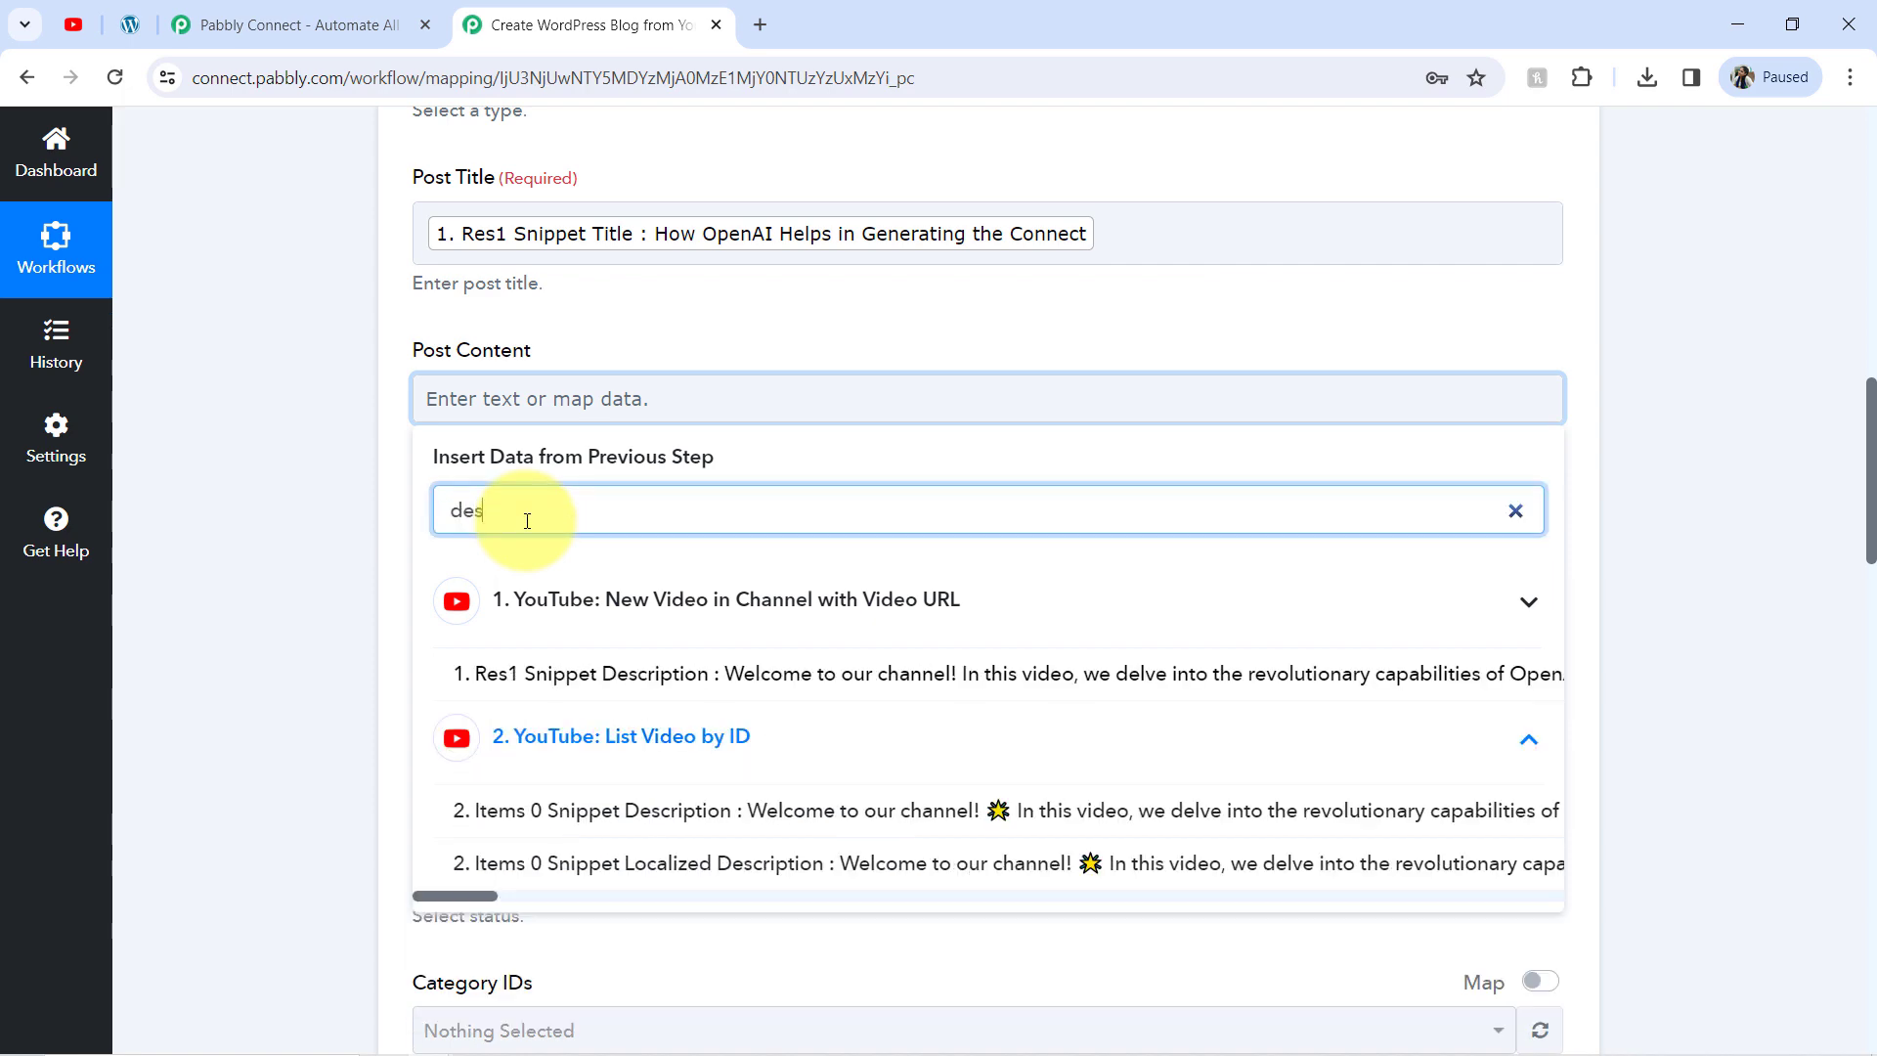
pyautogui.click(764, 824)
pyautogui.scroll(-3, 248, 625)
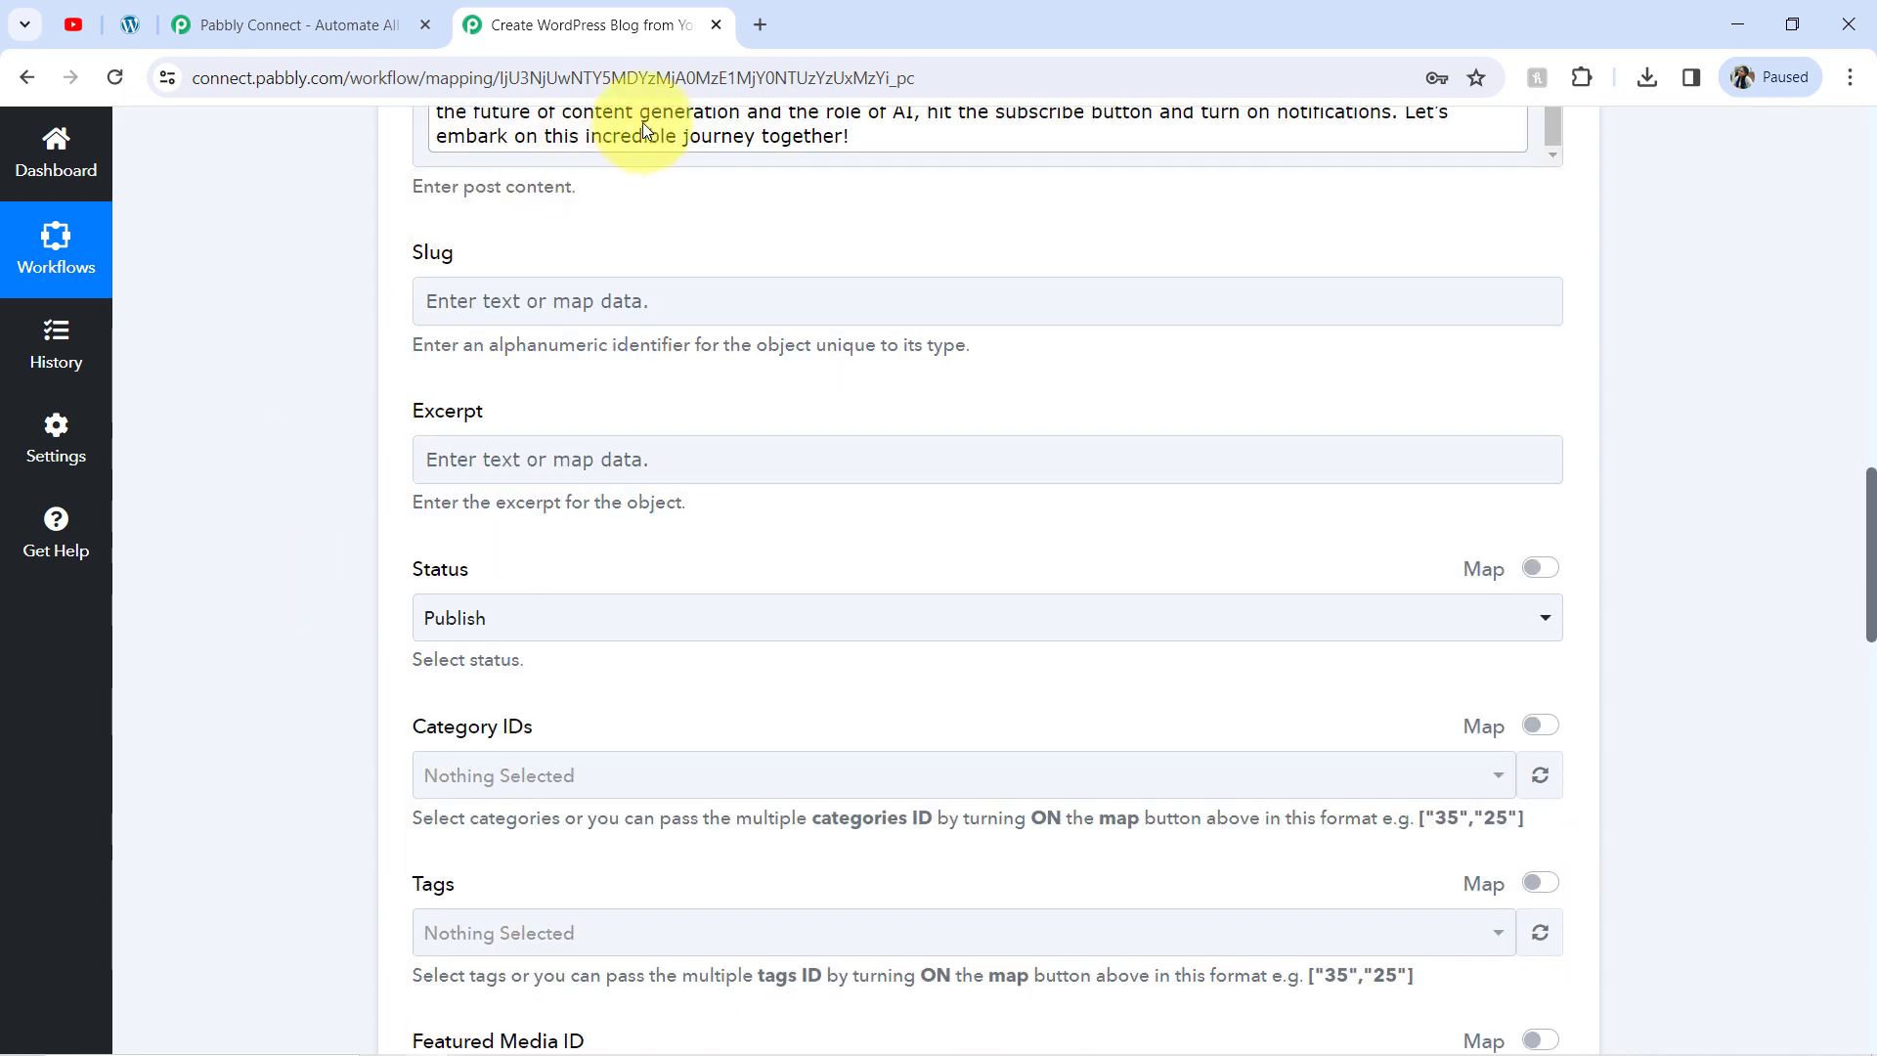
pyautogui.moveTo(1870, 541); pyautogui.dragTo(1839, 427)
pyautogui.moveTo(1868, 513)
pyautogui.mouseDown()
pyautogui.moveTo(1869, 554)
pyautogui.moveTo(1868, 536)
pyautogui.mouseUp()
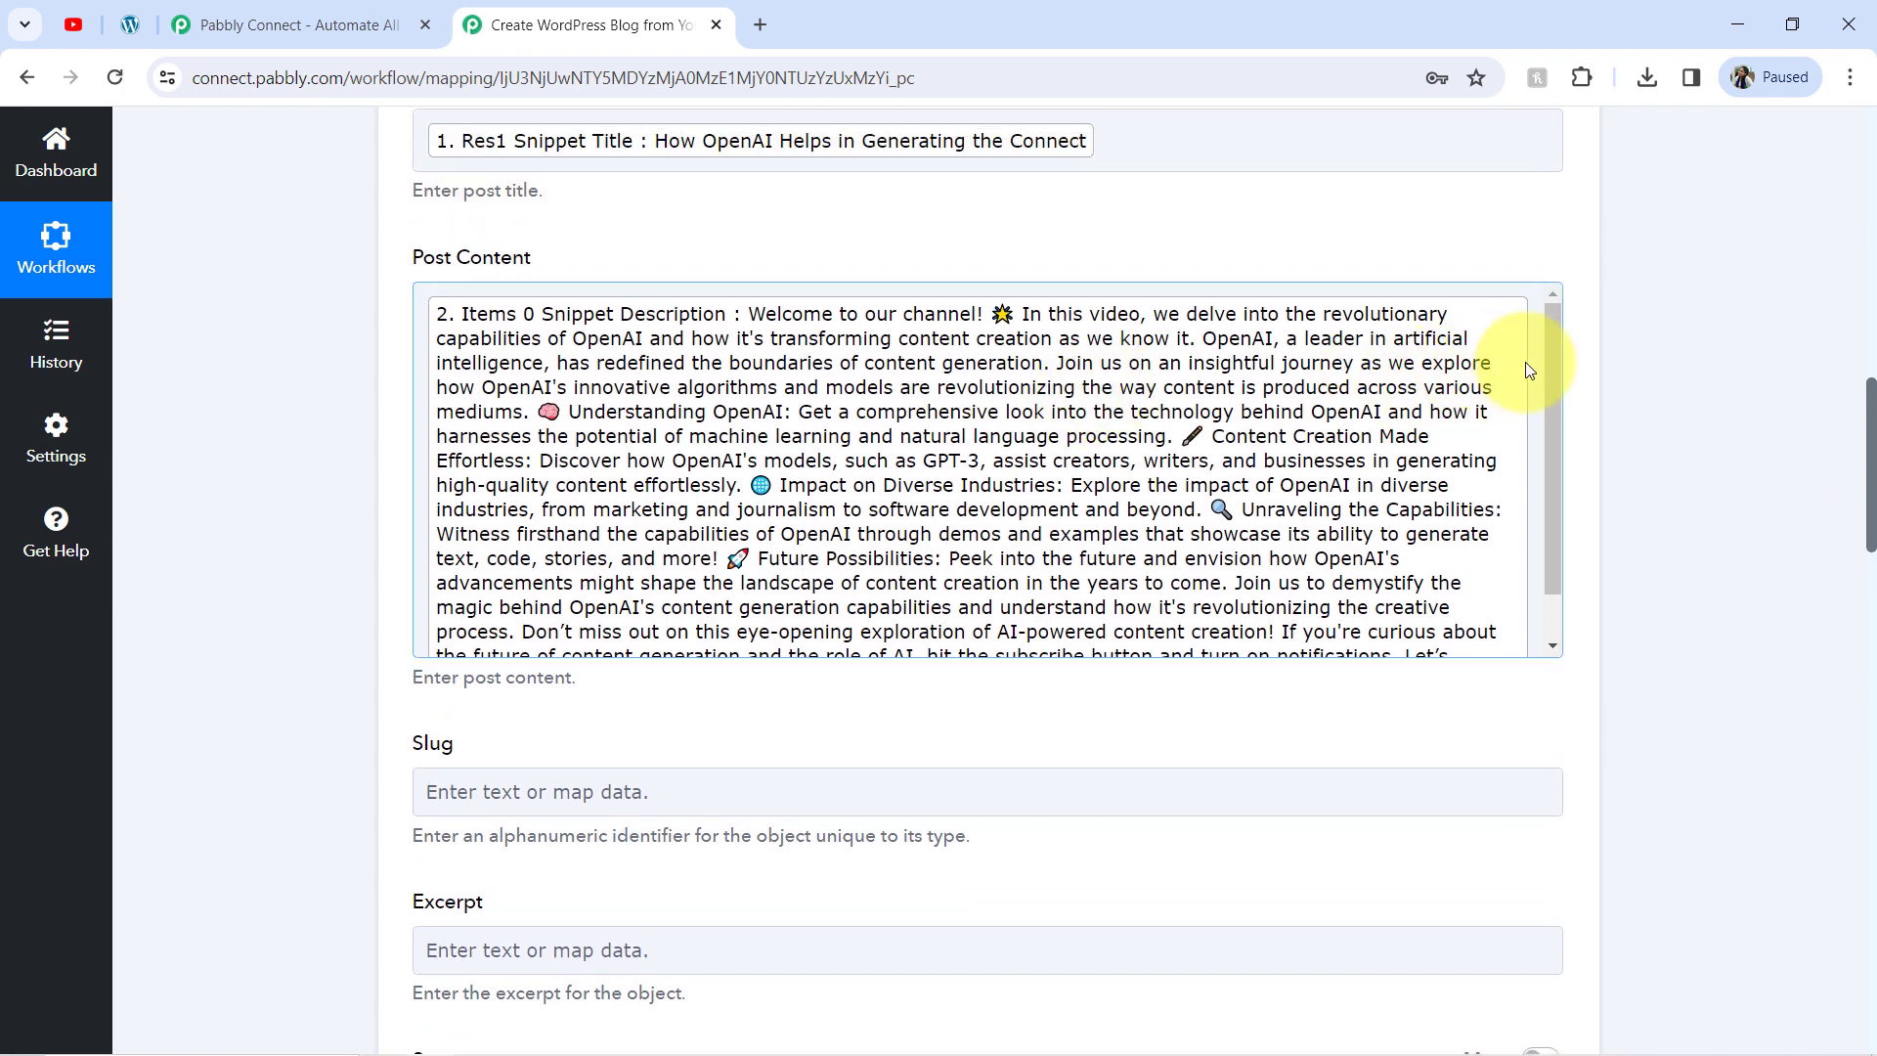
# Add the trigger's Res2 Embed Url to Post Content, separated from the description by a blank line.
pyautogui.moveTo(1556, 396); pyautogui.dragTo(1543, 581)
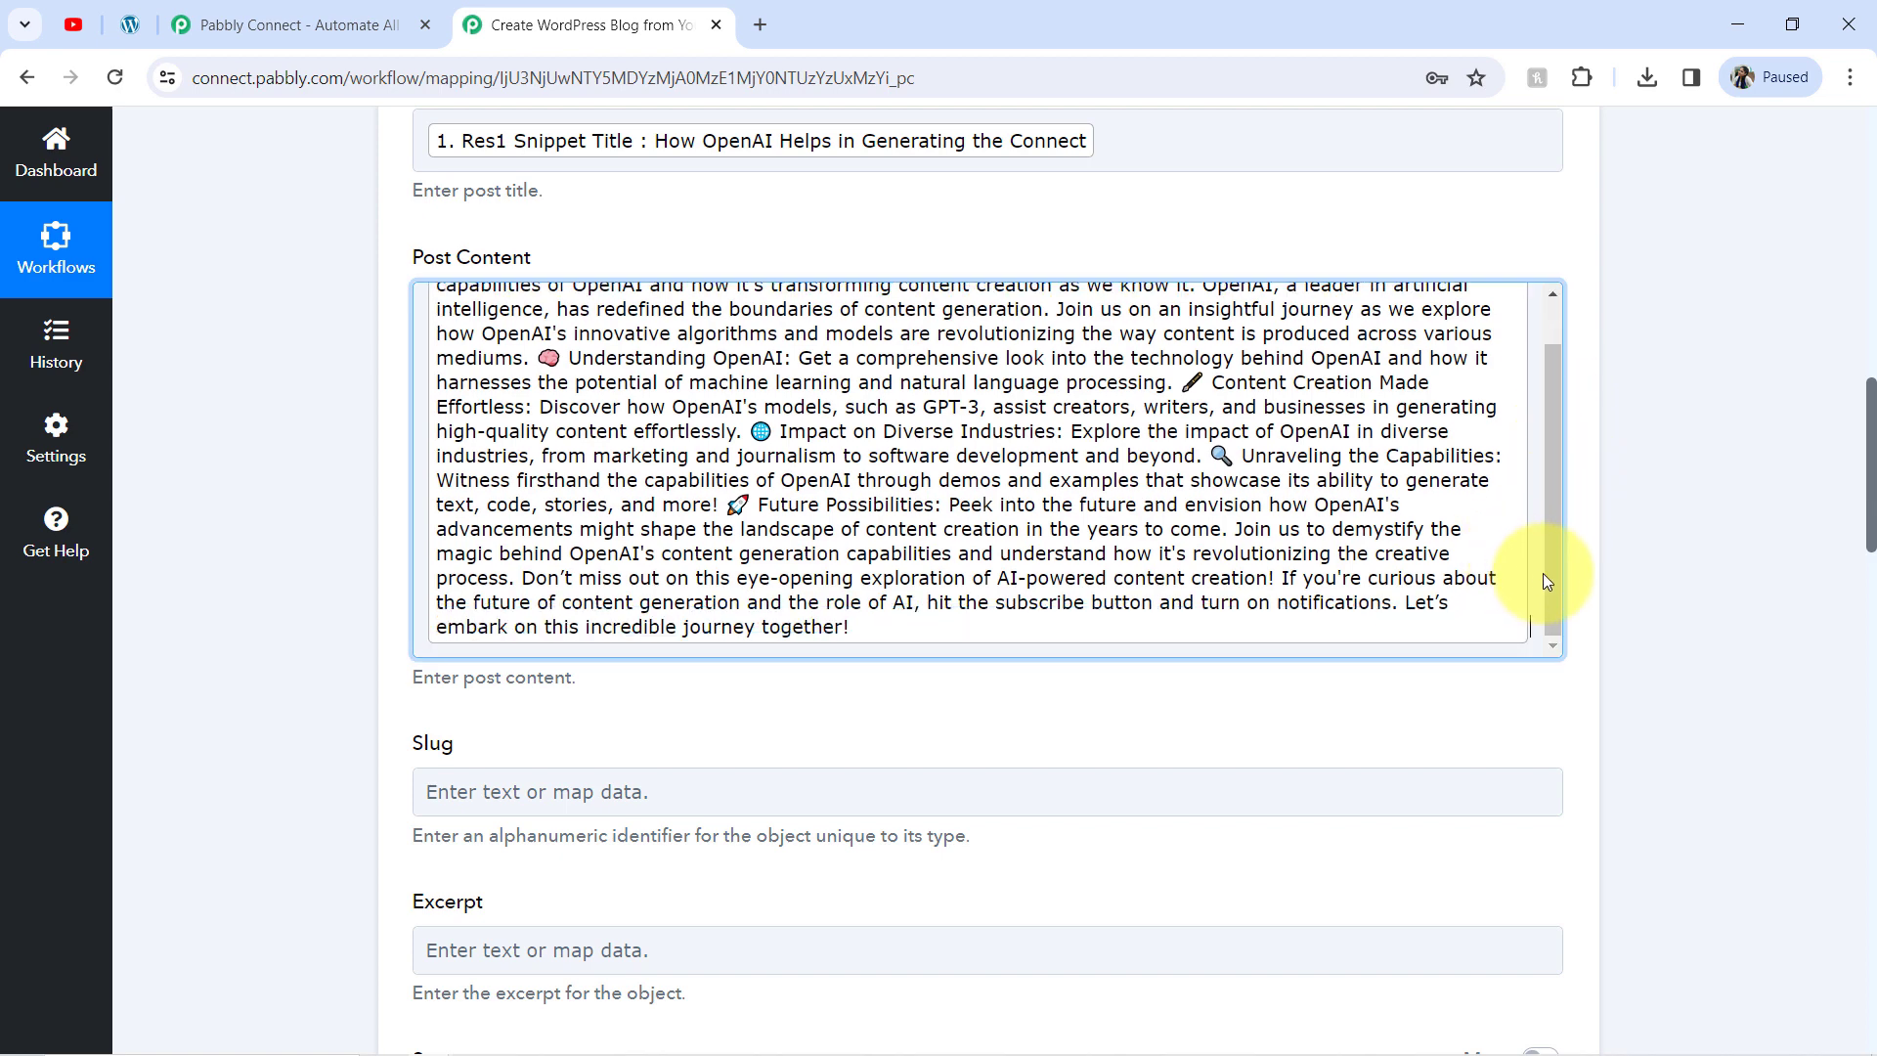
pyautogui.click(1534, 579)
pyautogui.press('Return')
pyautogui.press('Return')
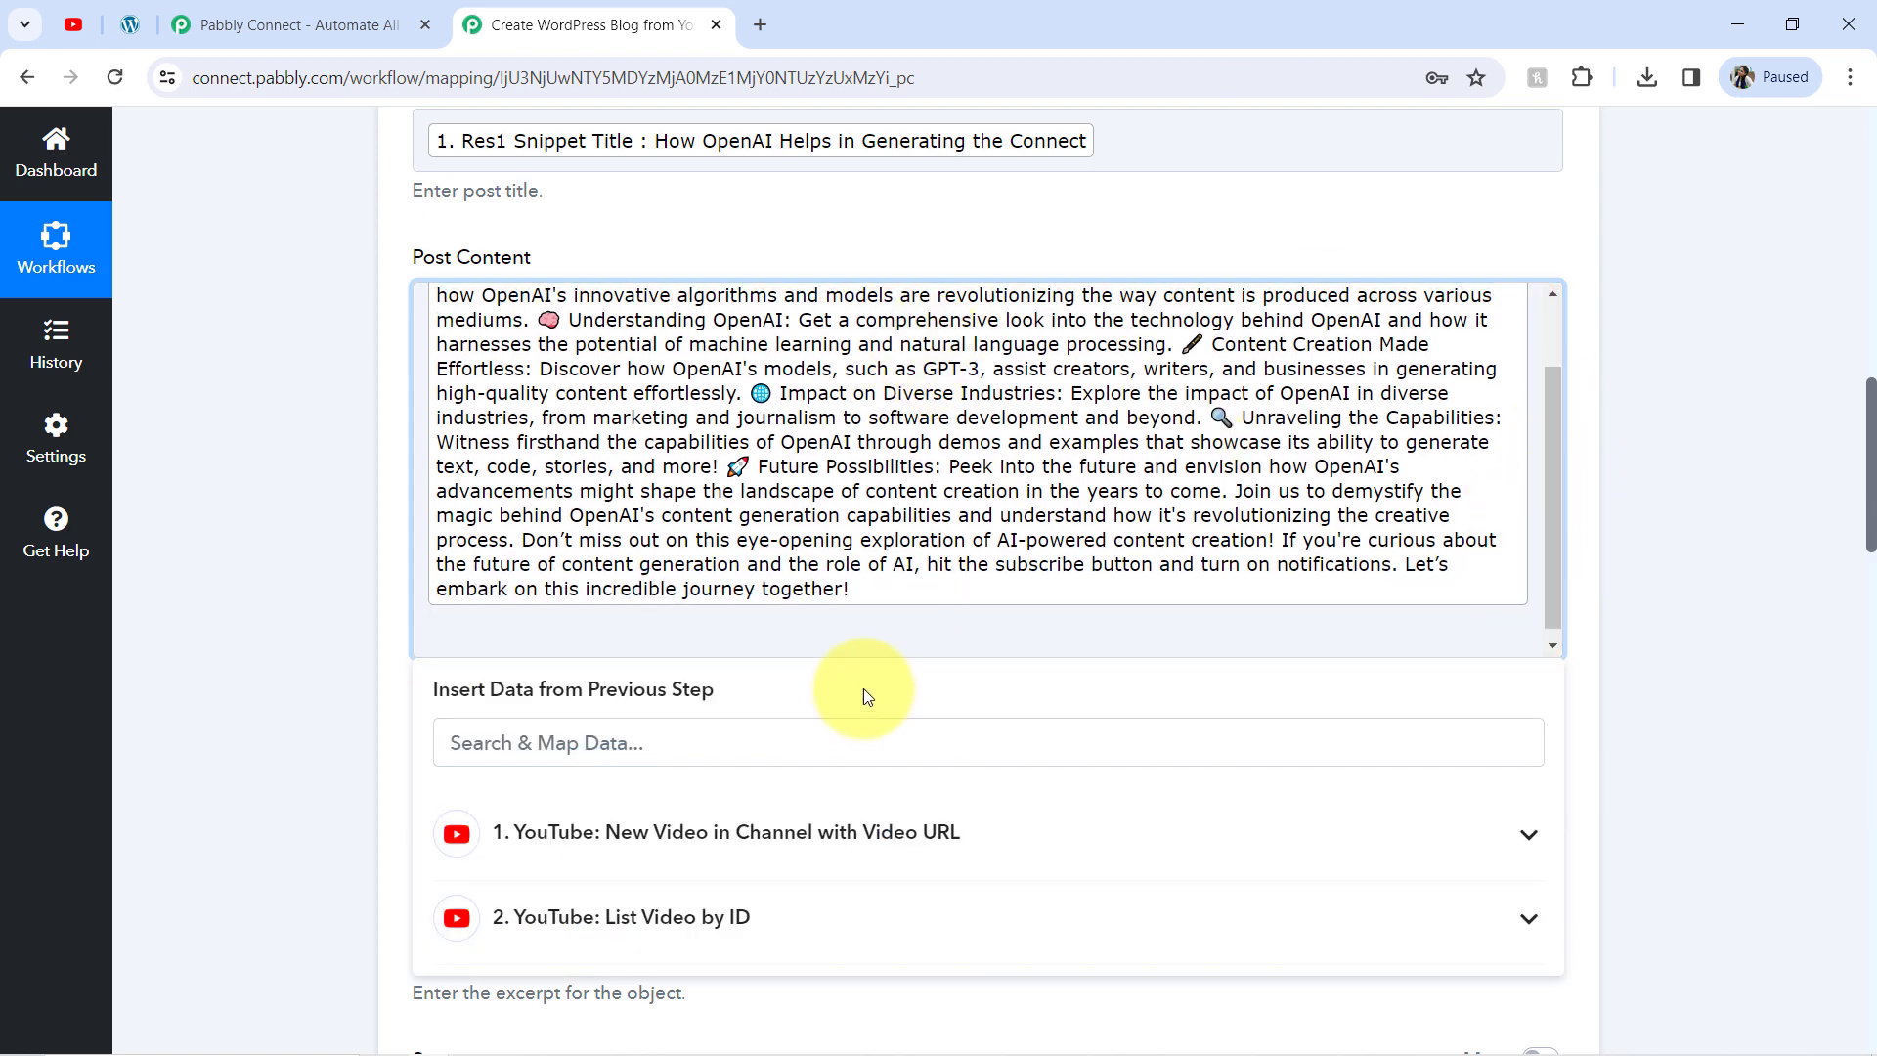
pyautogui.moveTo(1871, 533); pyautogui.dragTo(1857, 607)
pyautogui.scroll(-2, 743, 356)
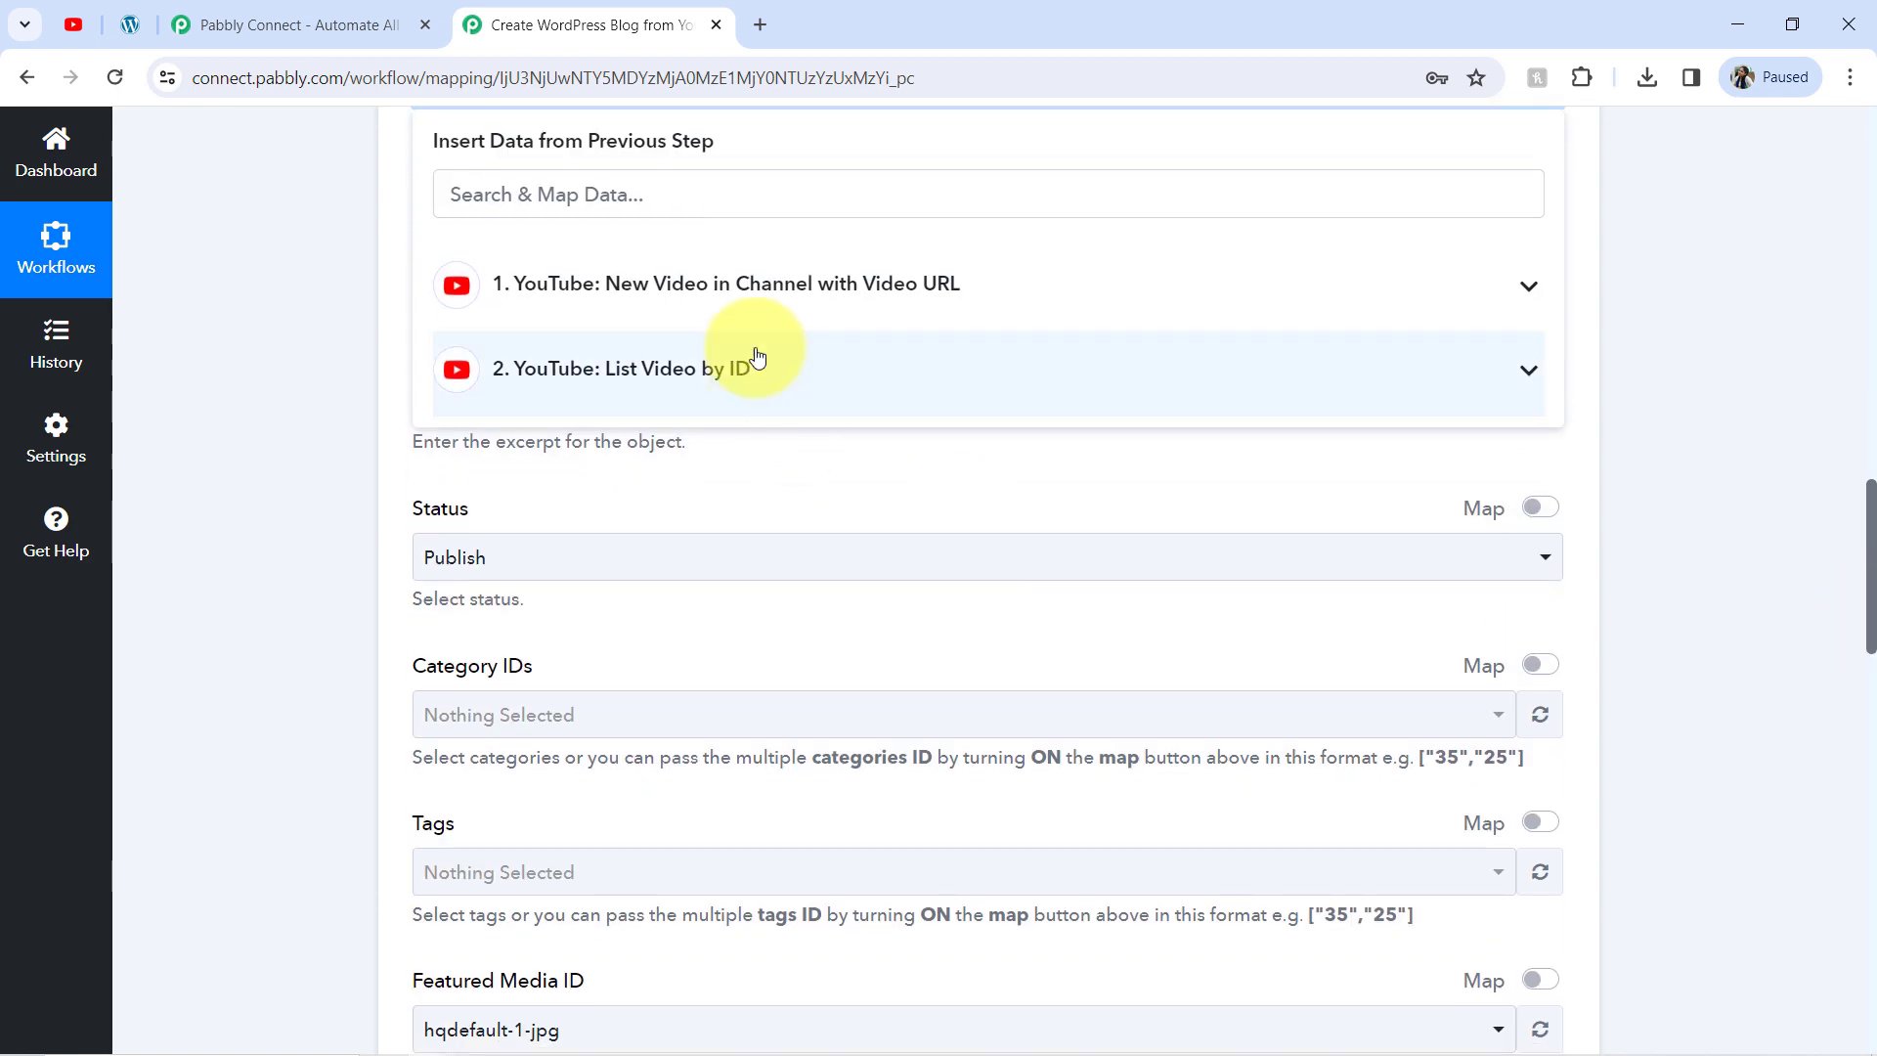
pyautogui.click(743, 283)
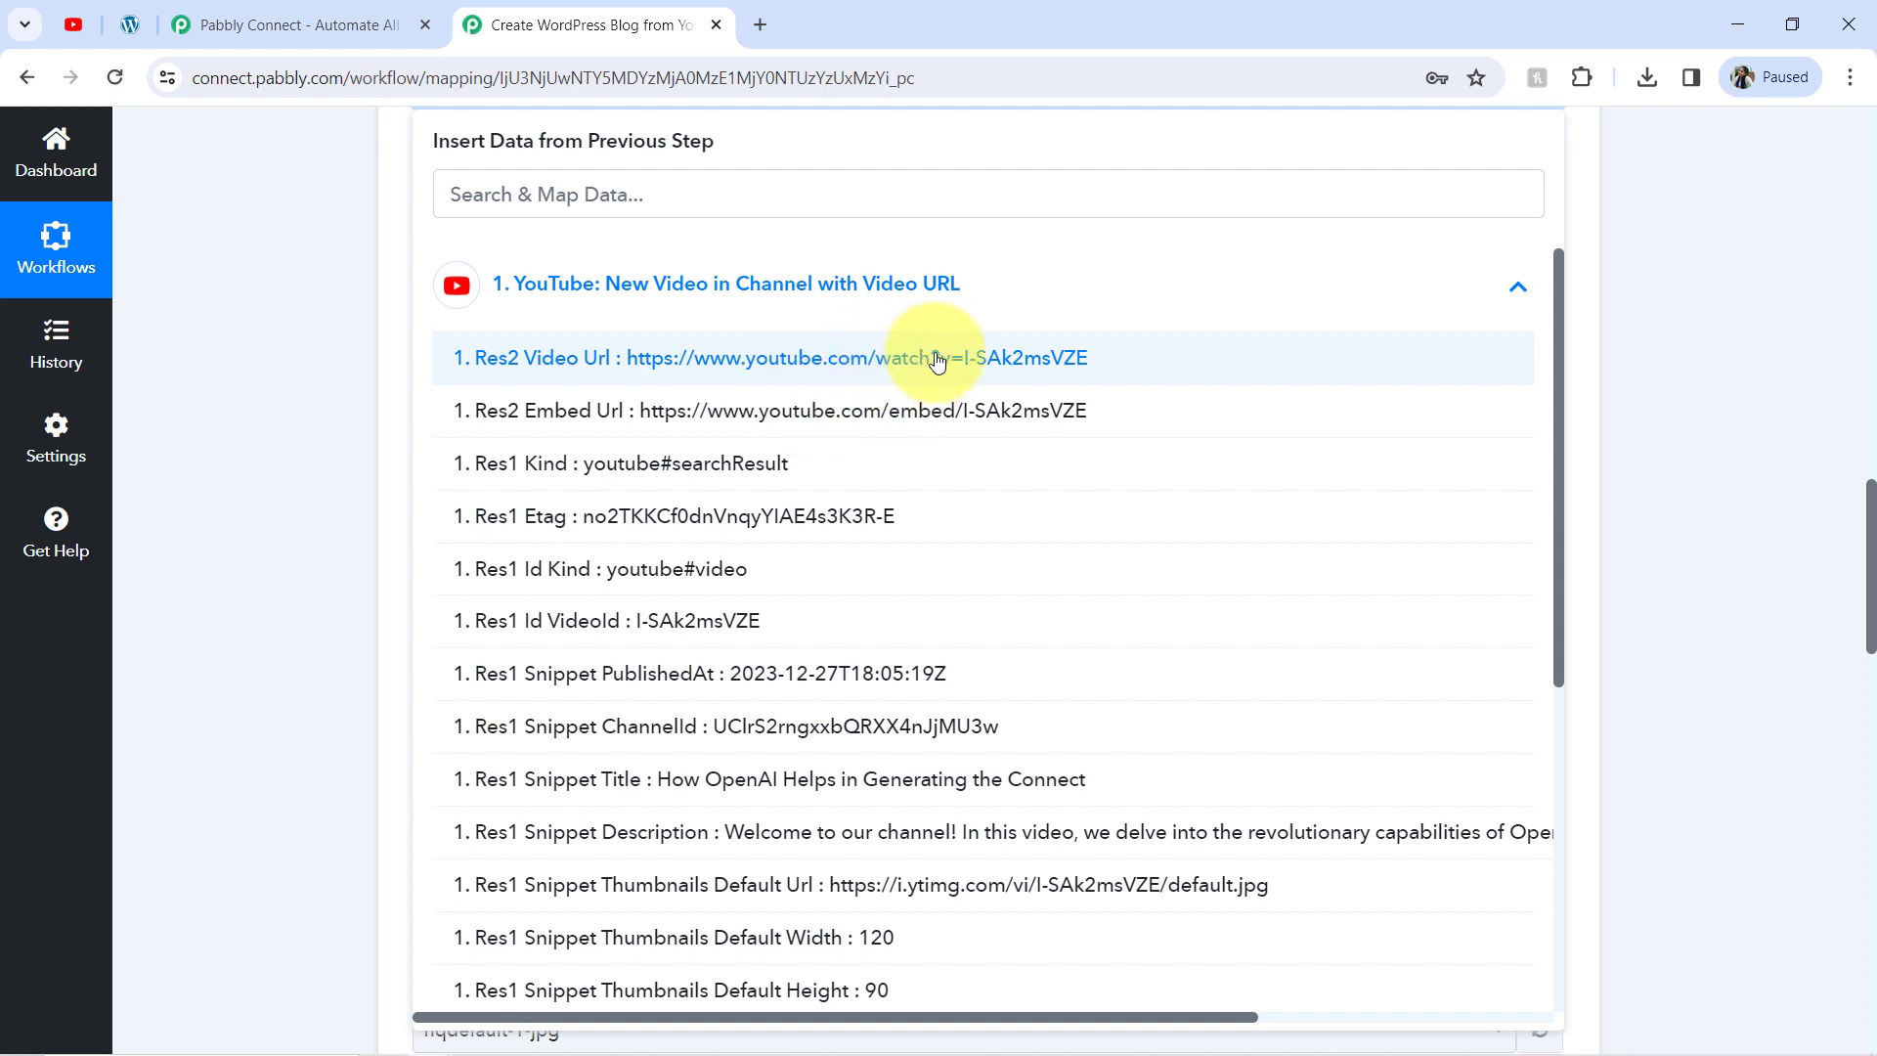
pyautogui.click(943, 421)
pyautogui.click(326, 377)
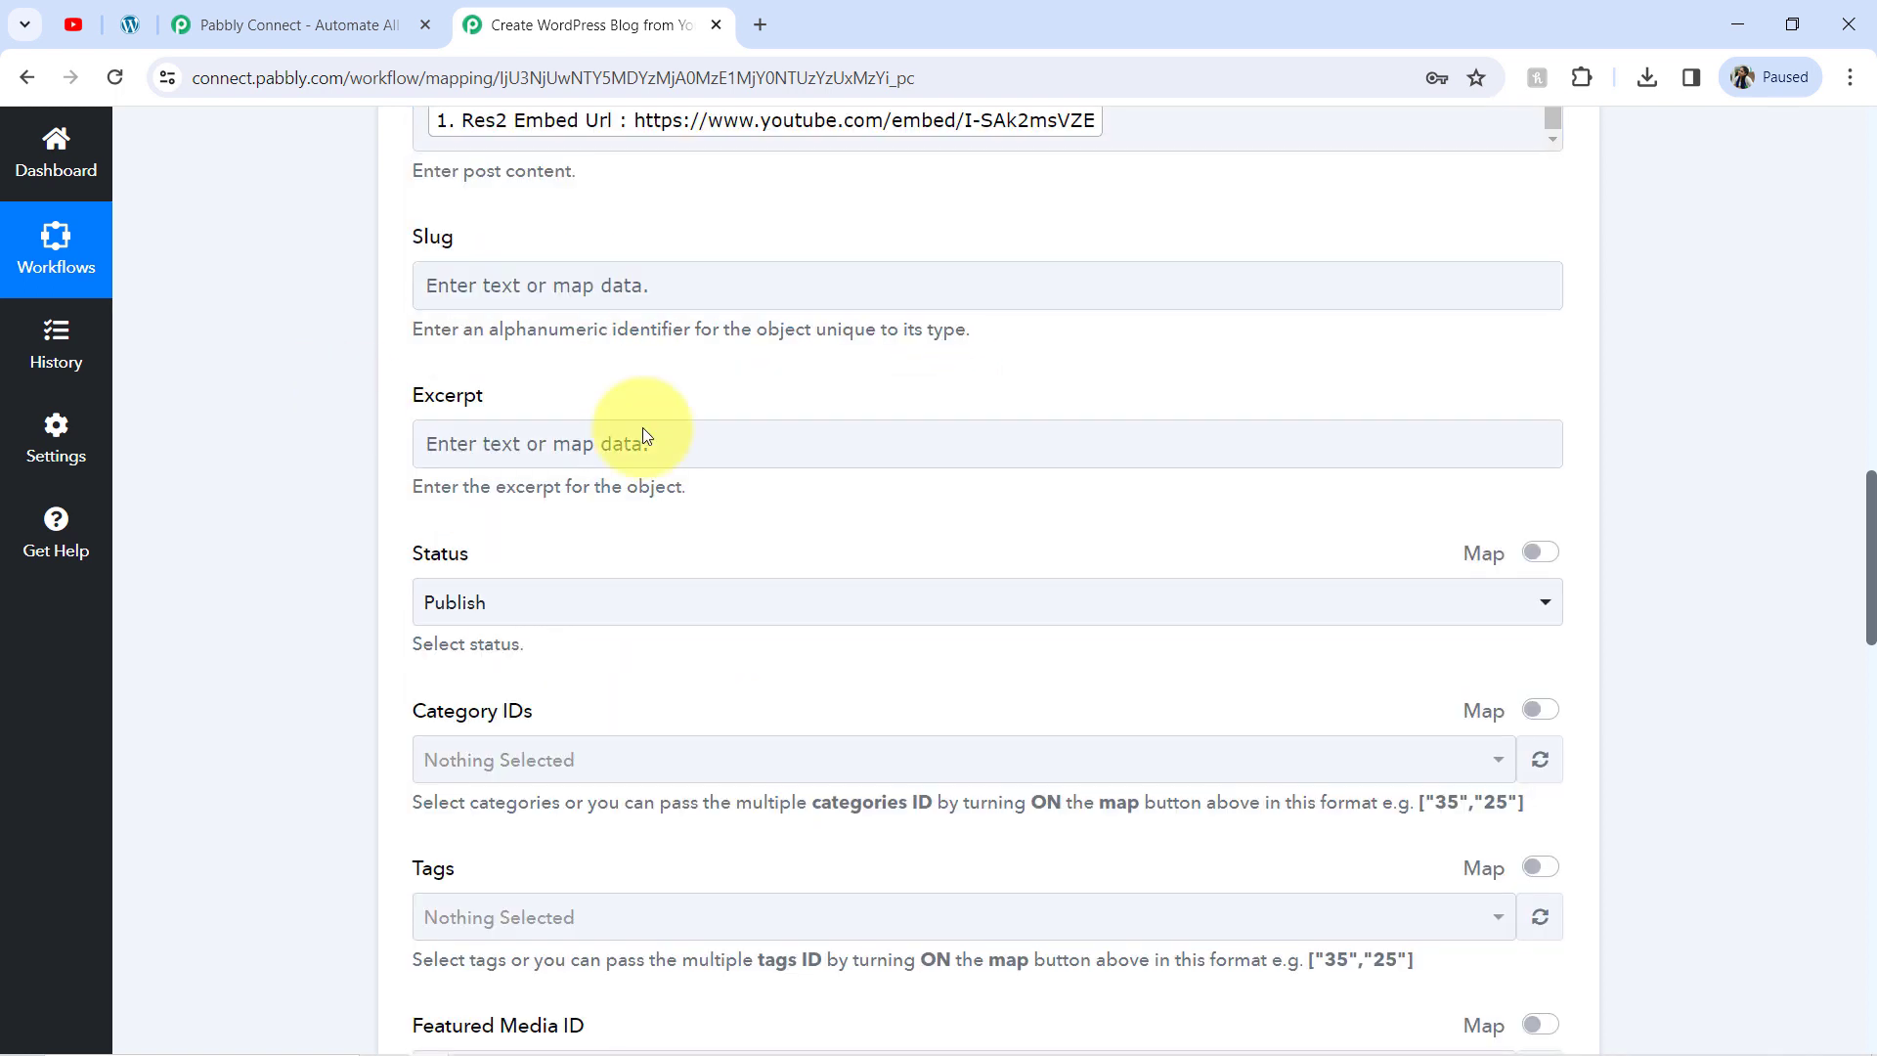
pyautogui.moveTo(1871, 602); pyautogui.dragTo(1869, 537)
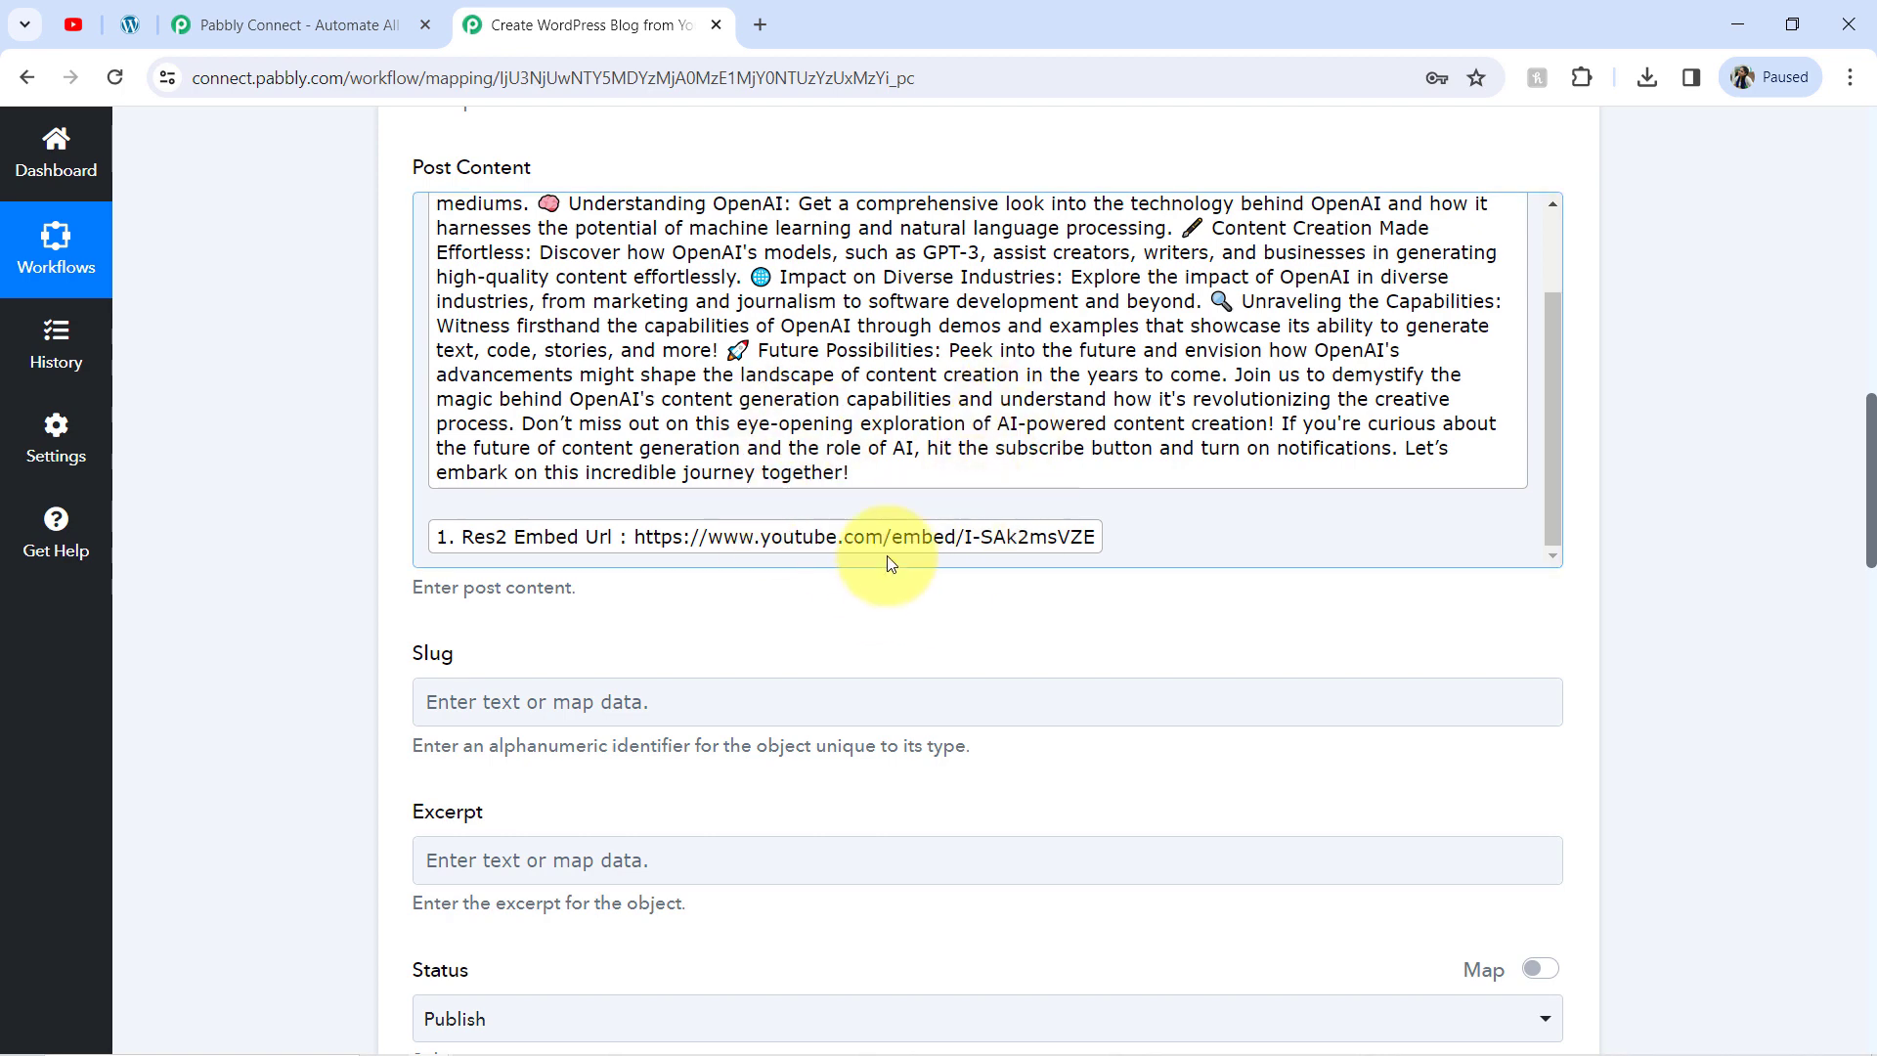
# Switch to the WordPress admin site and start a new post.
pyautogui.click(143, 27)
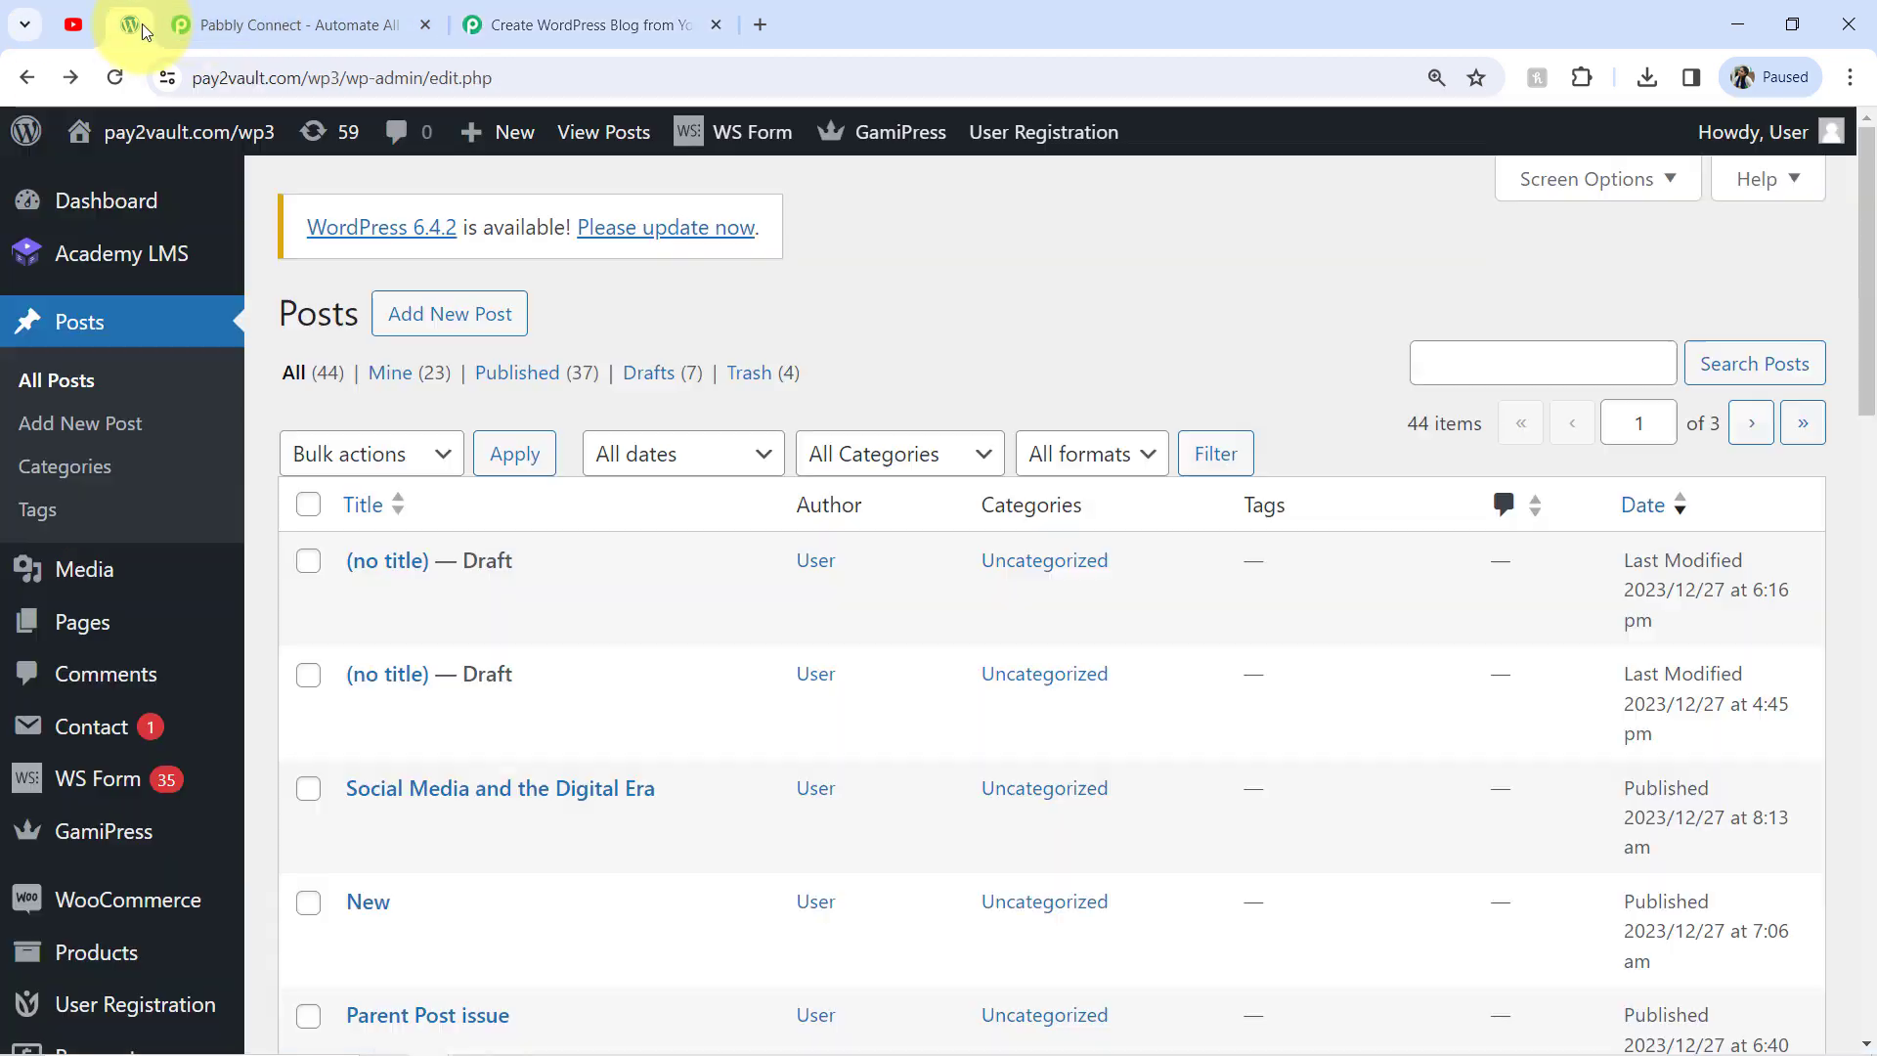
pyautogui.click(481, 315)
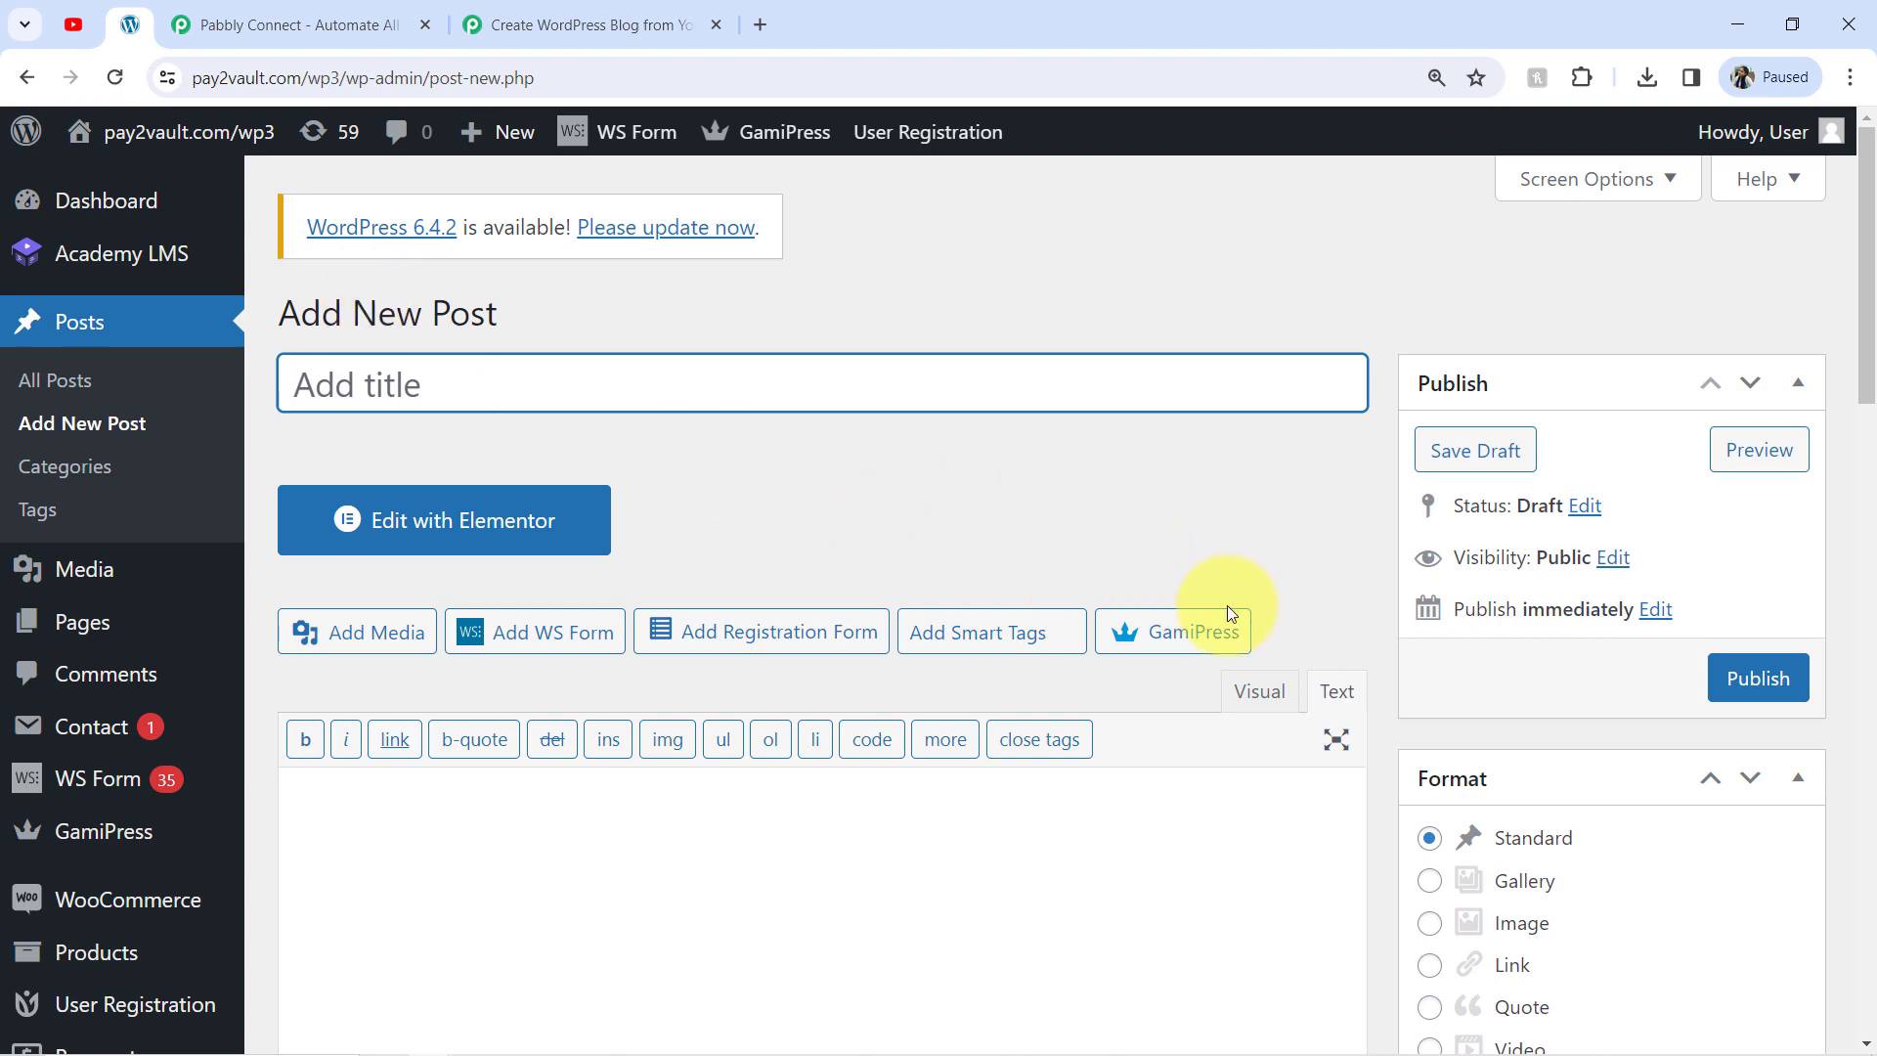
pyautogui.scroll(-4, 1867, 262)
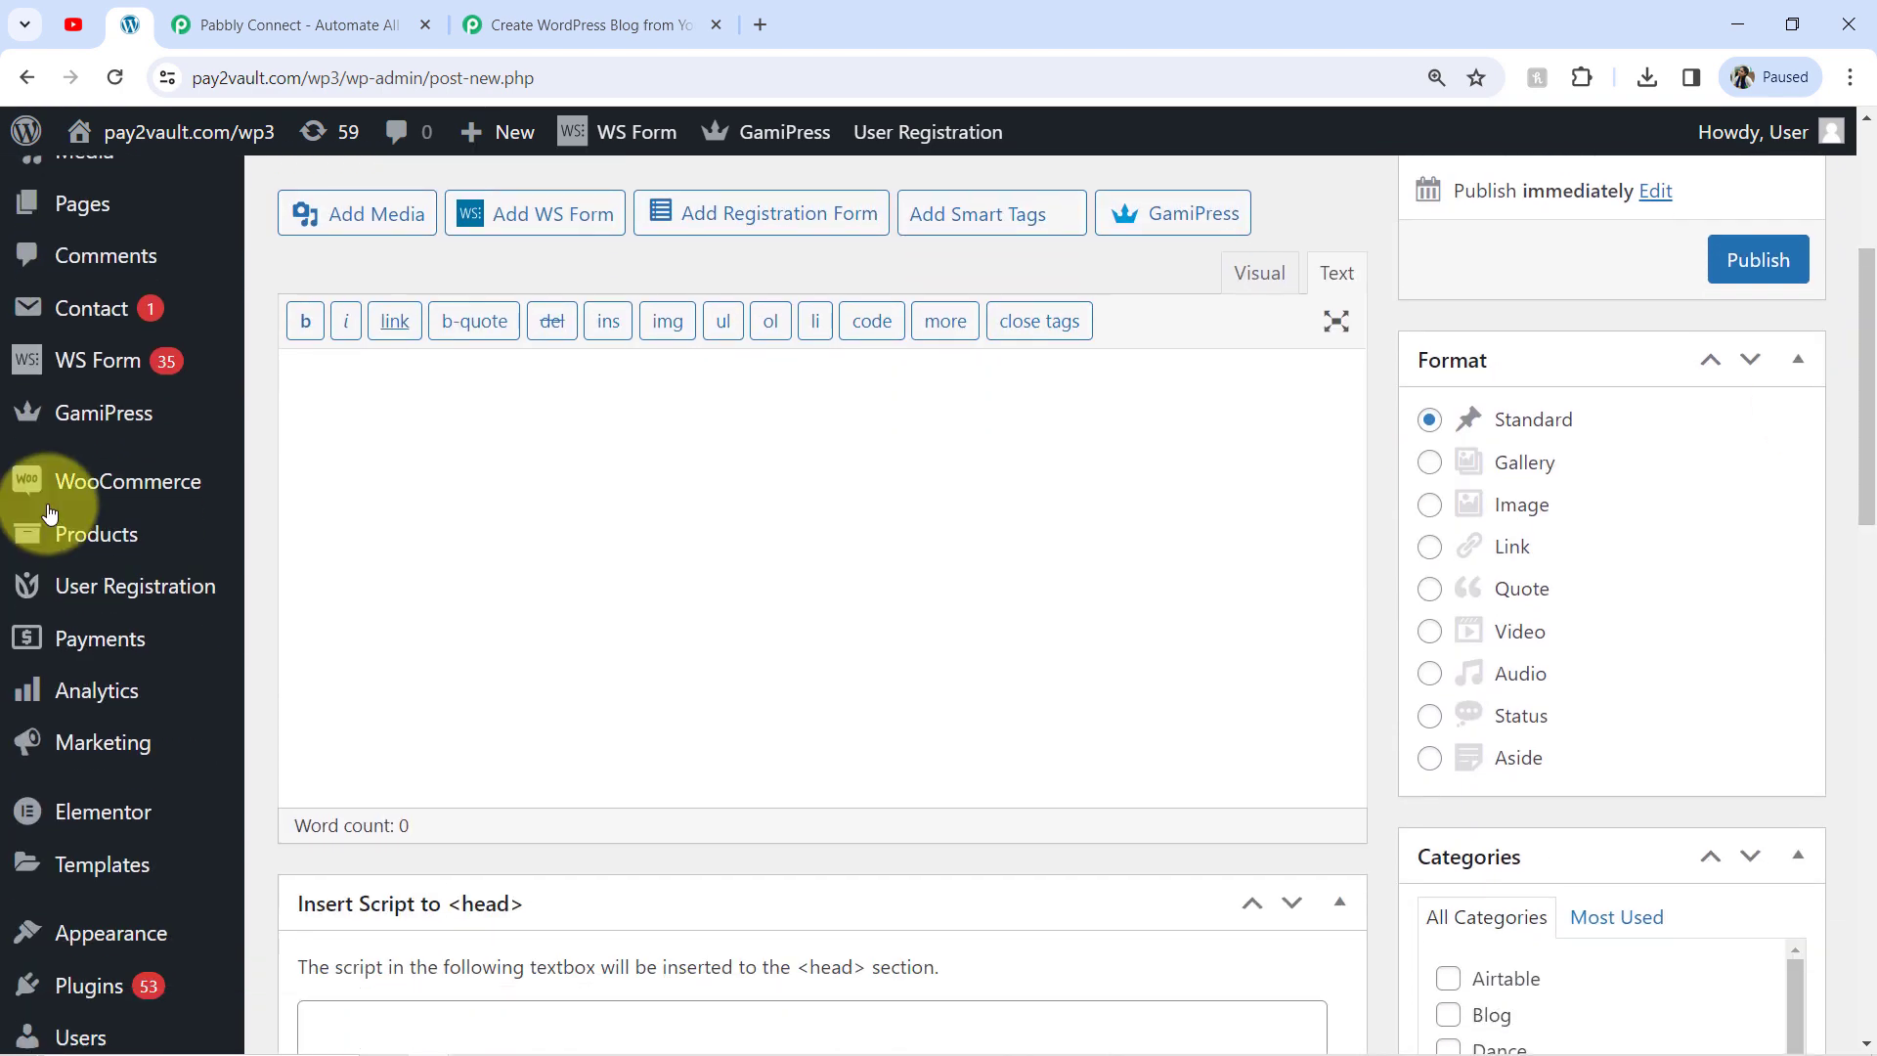
# Open the site's Plugins page in a separate browser tab and search the installed plugins for gamipress.
pyautogui.scroll(-6, 60, 782)
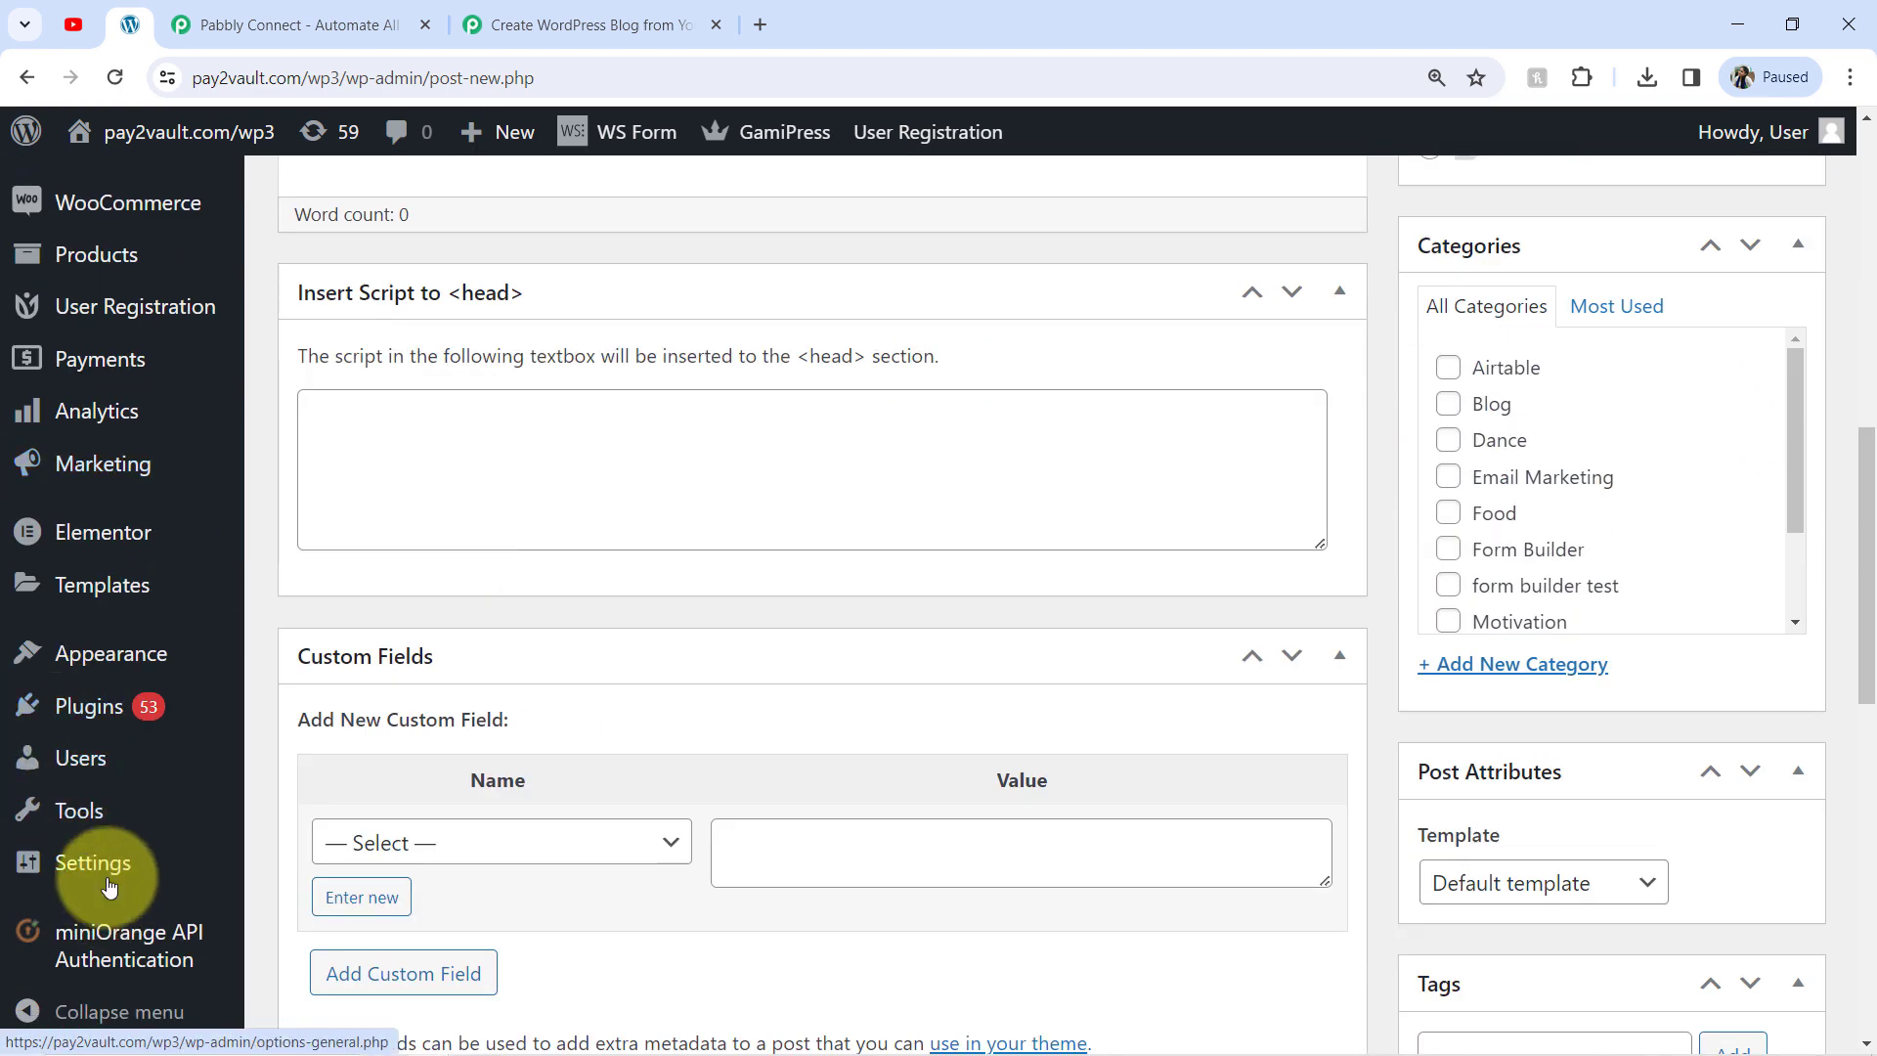
pyautogui.rightClick(83, 708)
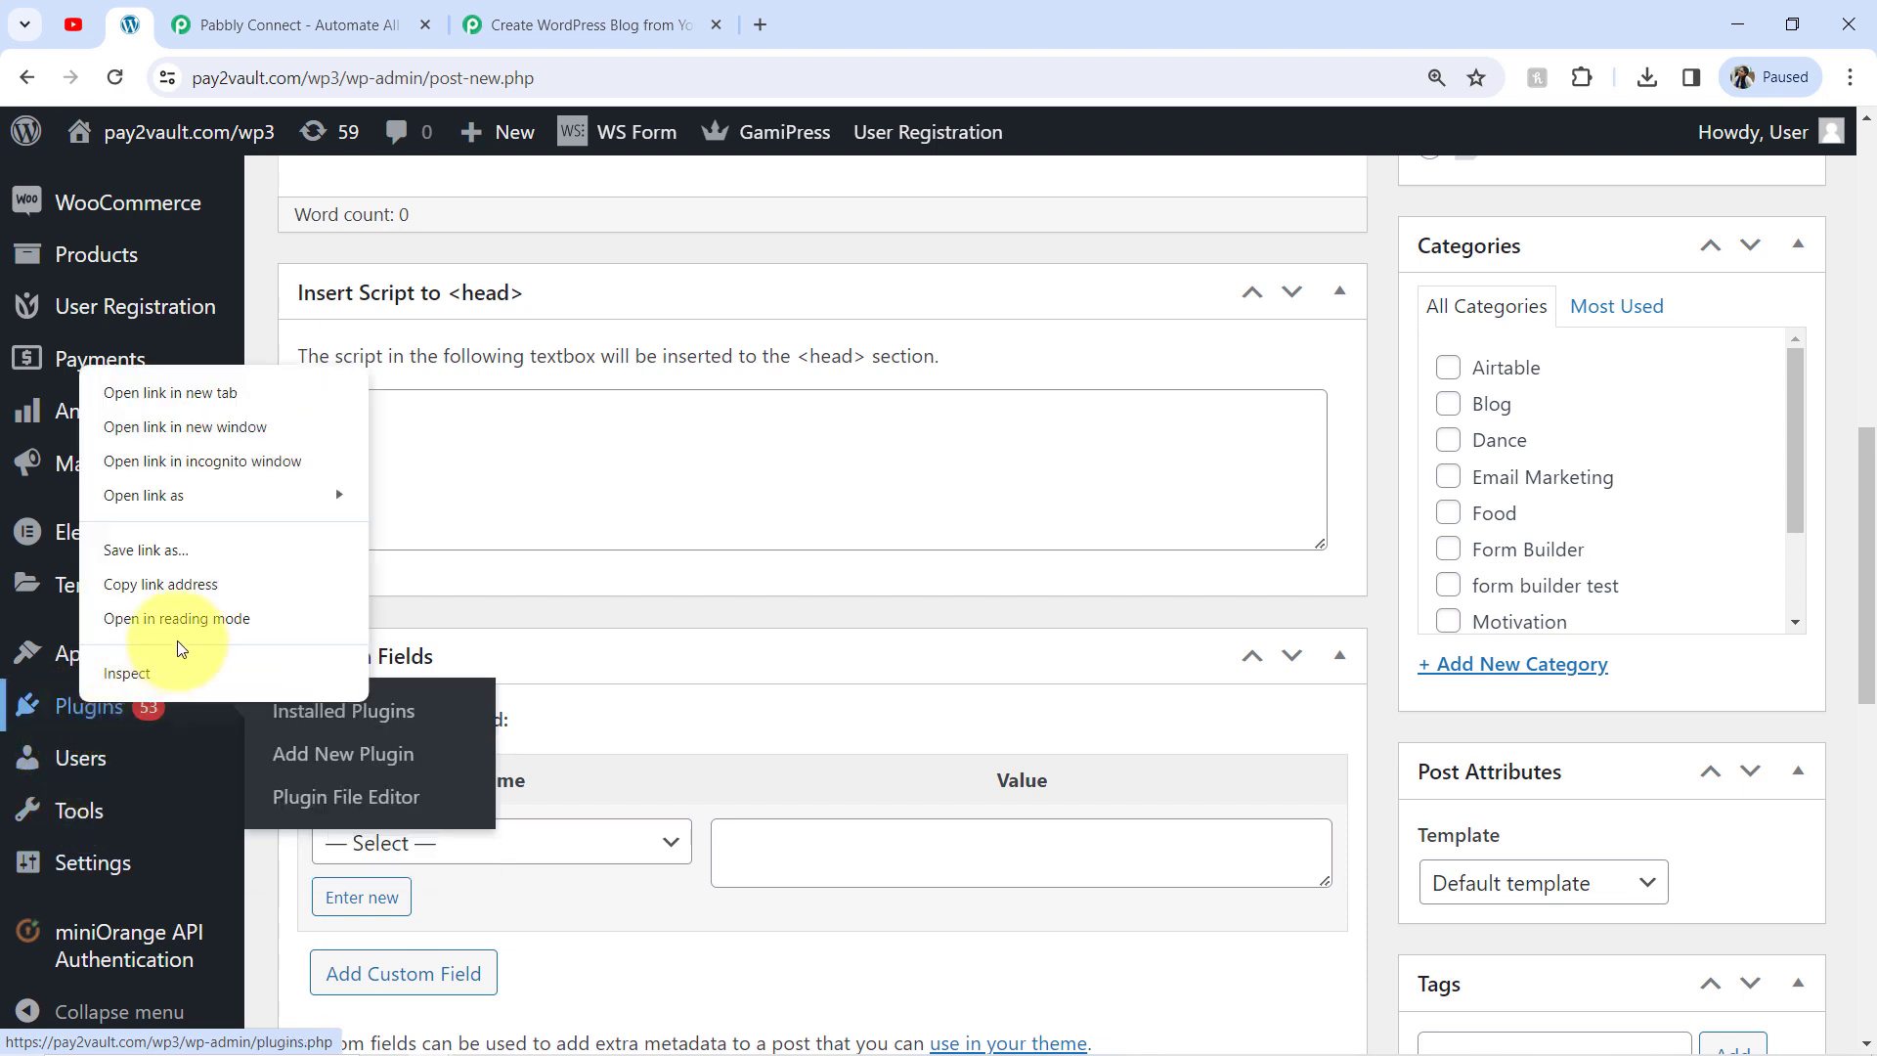
pyautogui.click(147, 390)
pyautogui.click(254, 8)
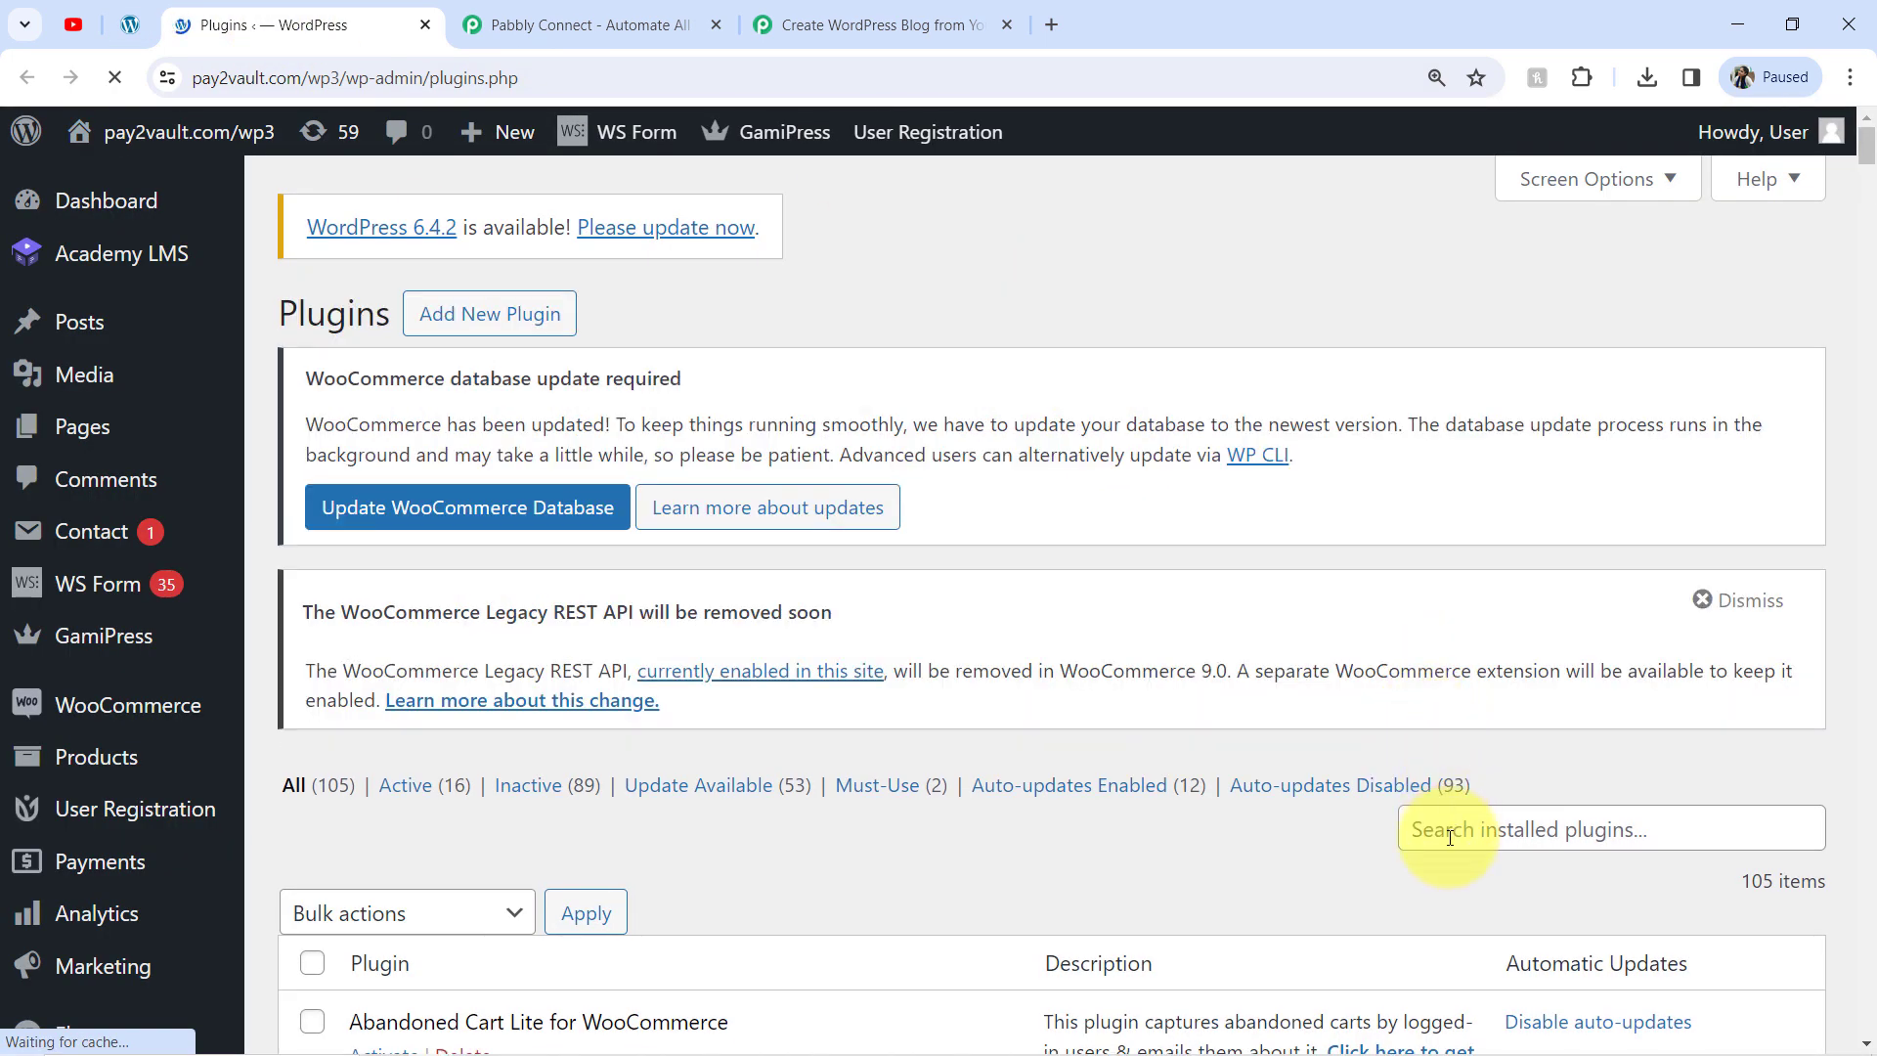
pyautogui.click(1450, 831)
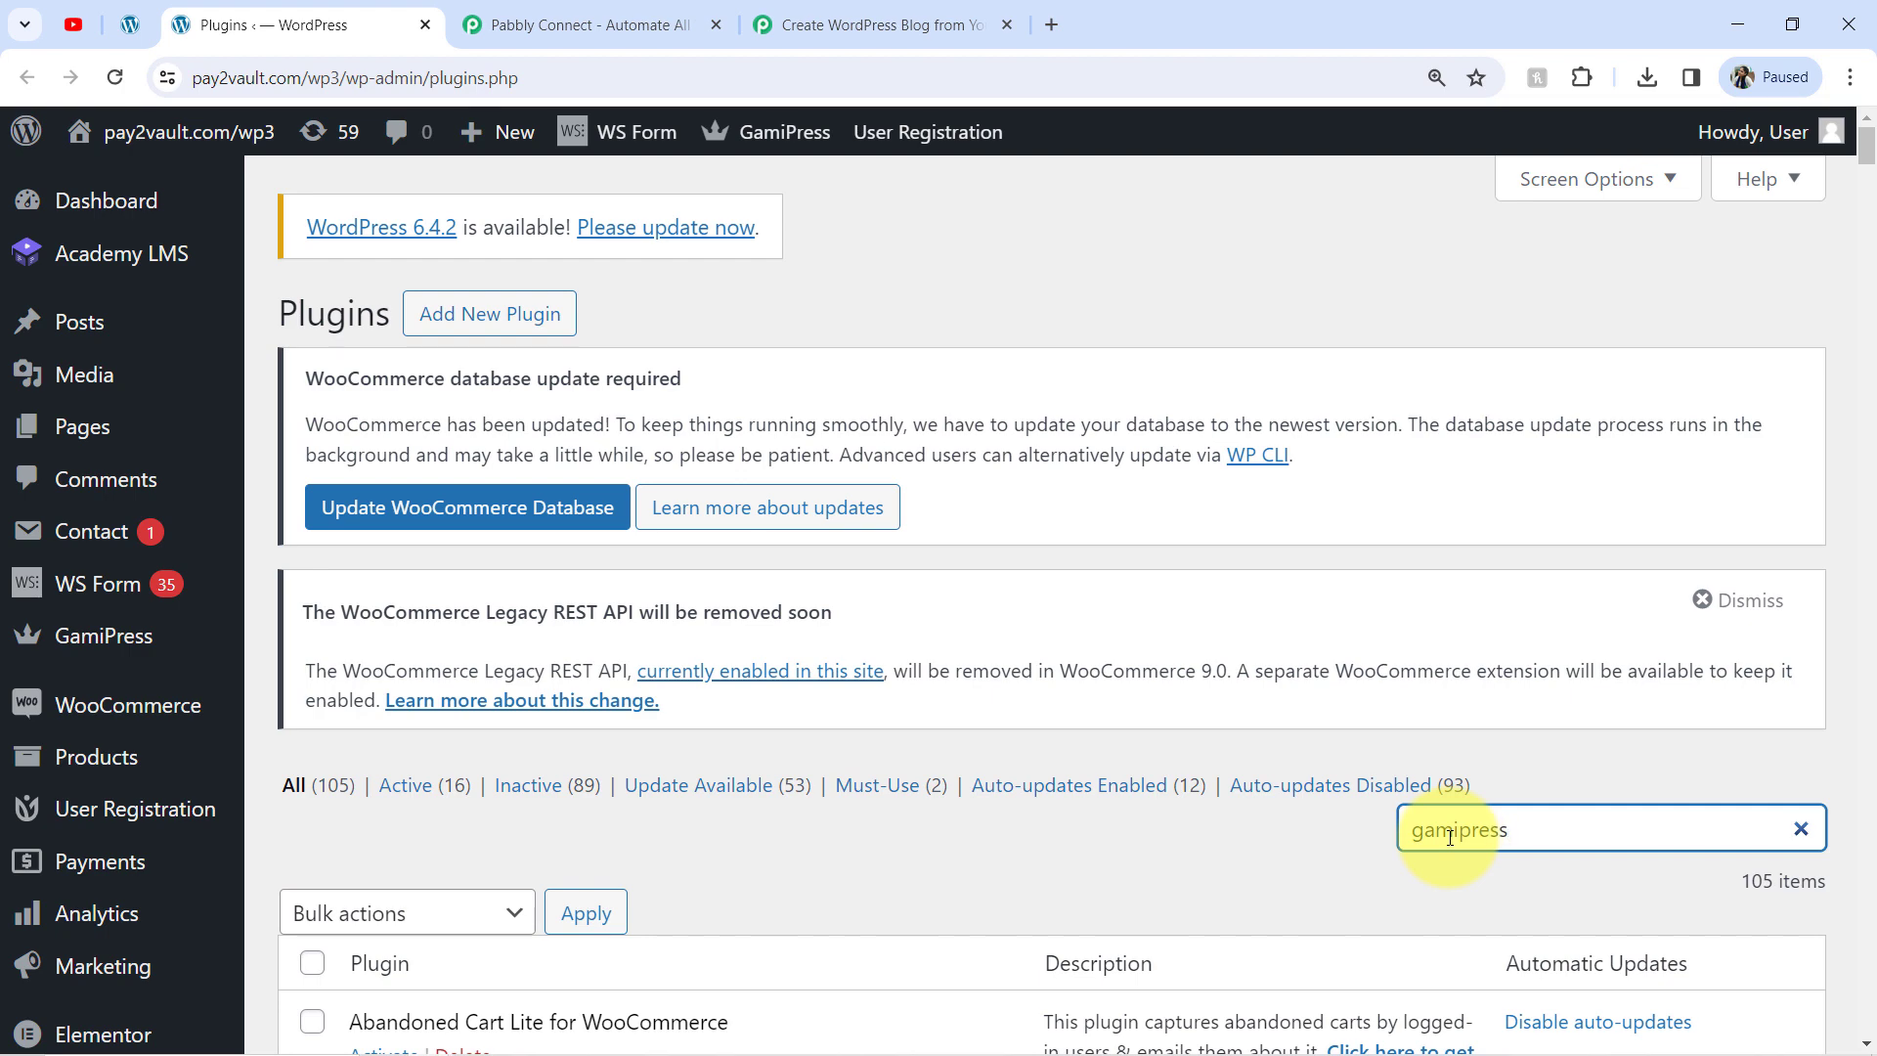
pyautogui.write('gamipress')
pyautogui.scroll(-3, 470, 763)
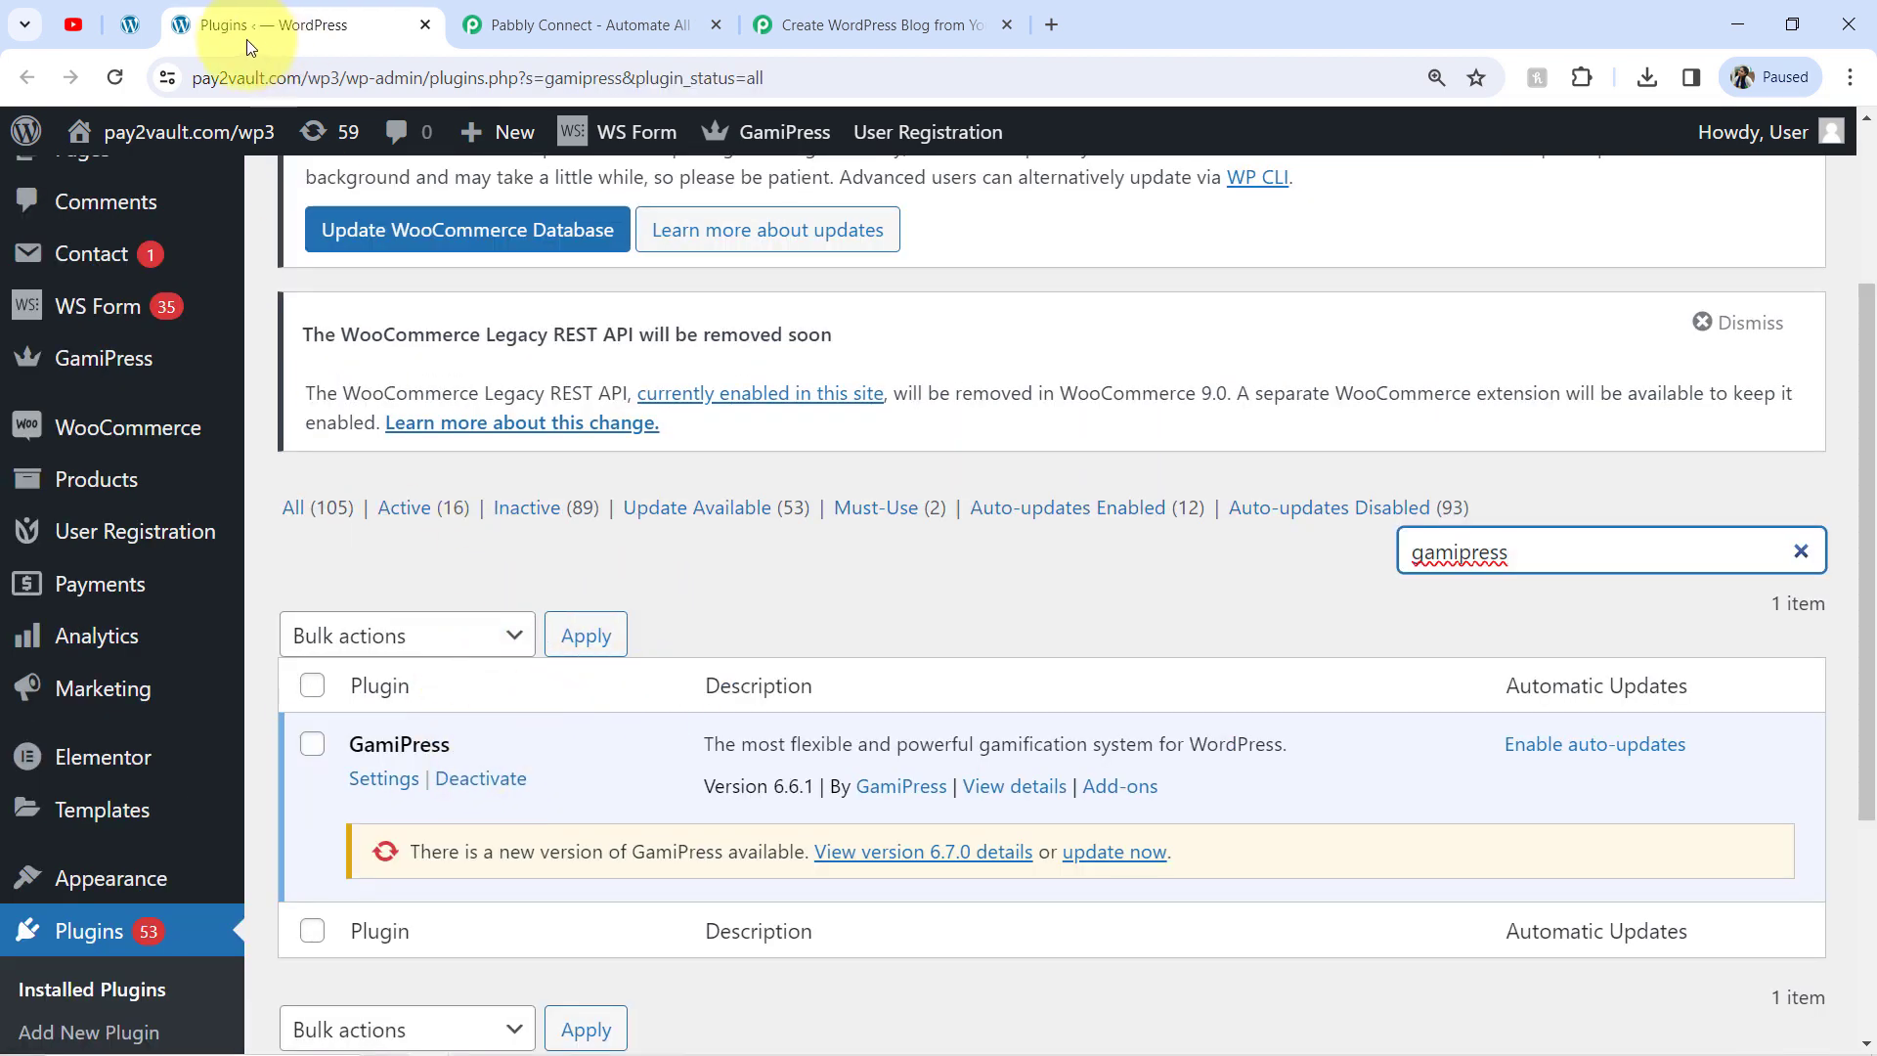
# Return to the new post, open the GamiPress shortcode dialog and choose Youtube as the shortcode type.
pyautogui.click(134, 29)
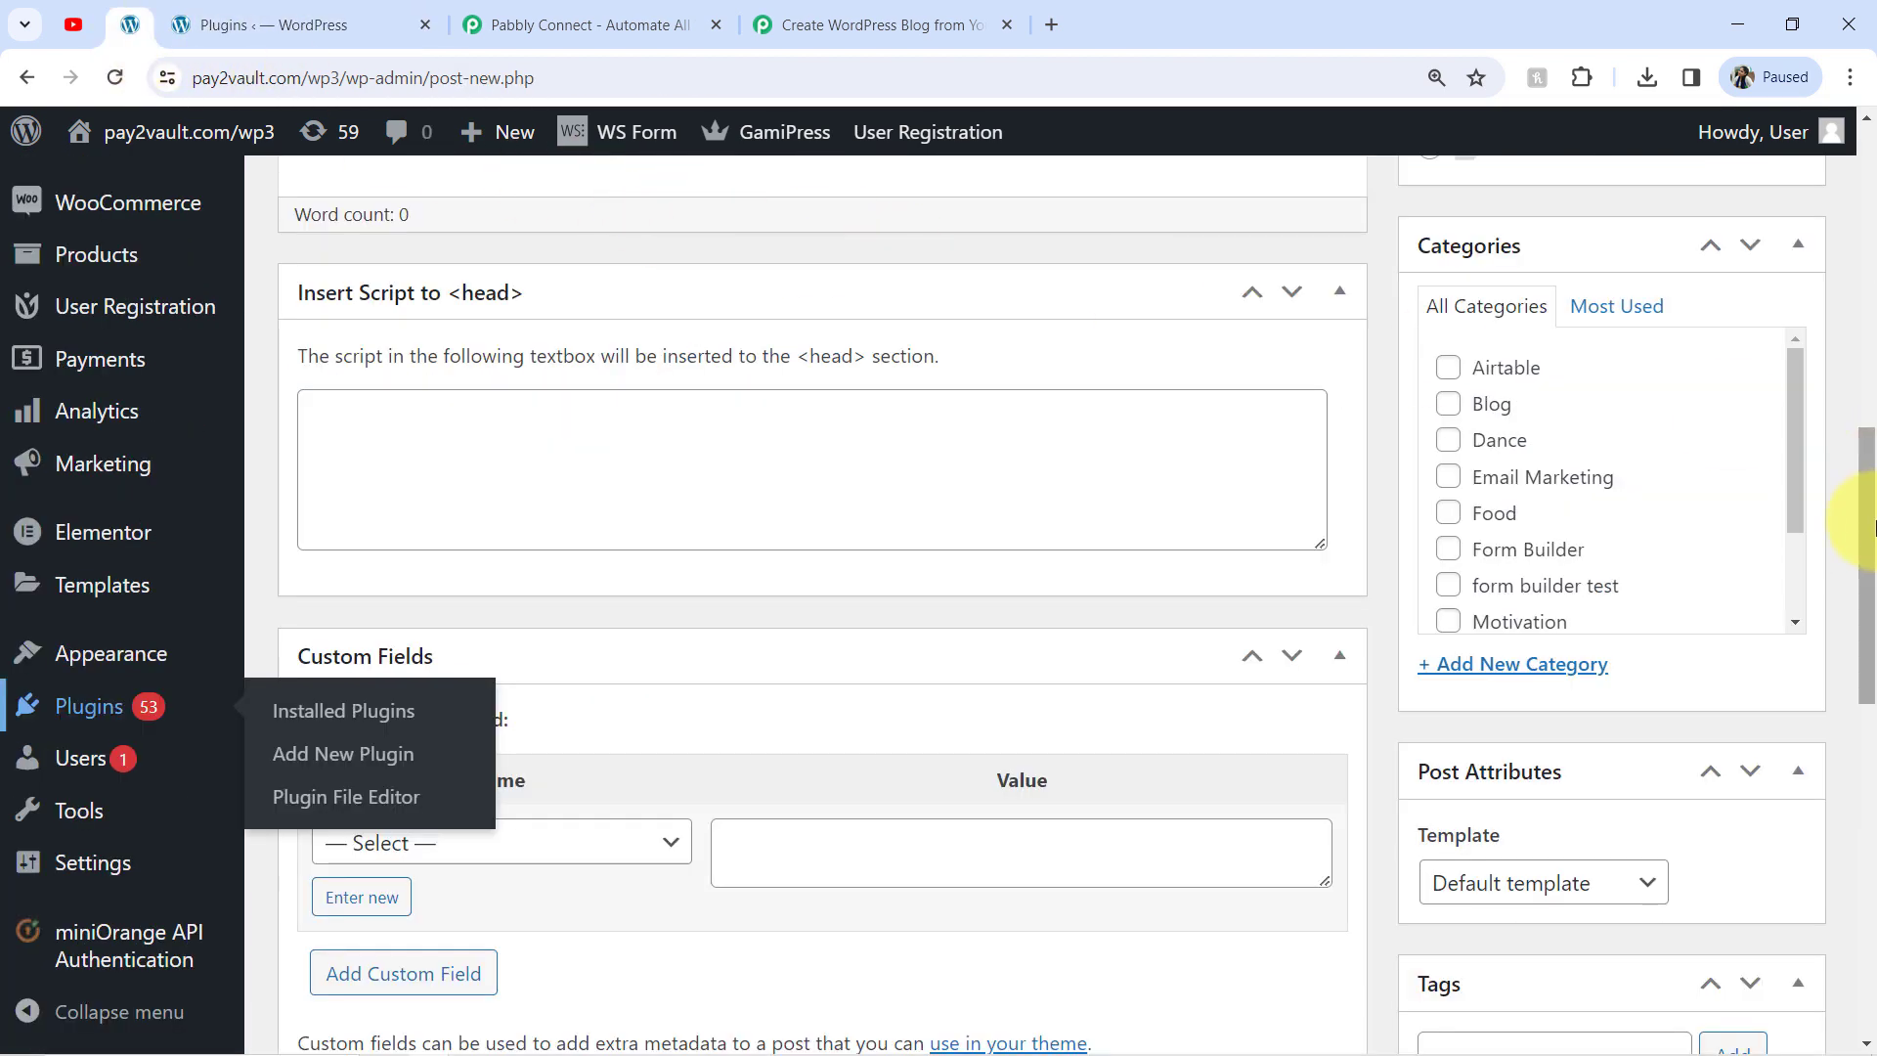
pyautogui.moveTo(1871, 528); pyautogui.dragTo(1848, 294)
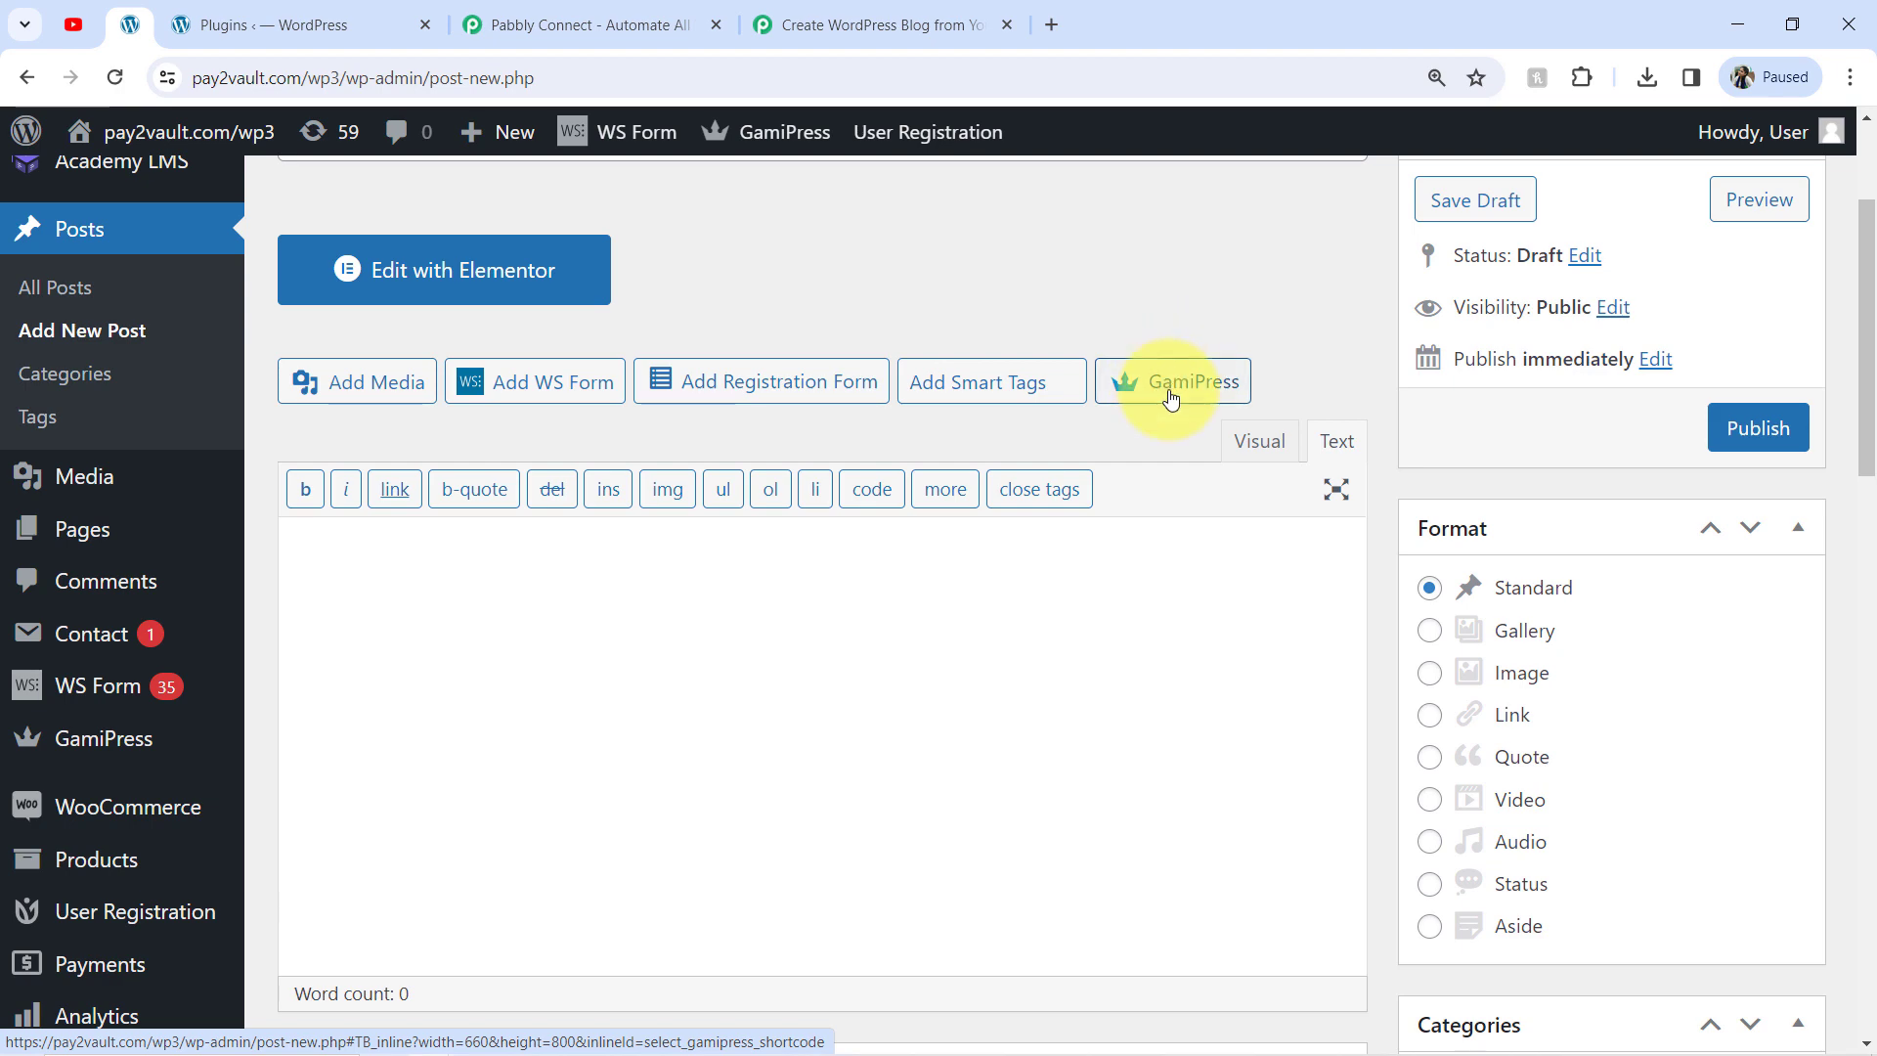
pyautogui.click(1170, 399)
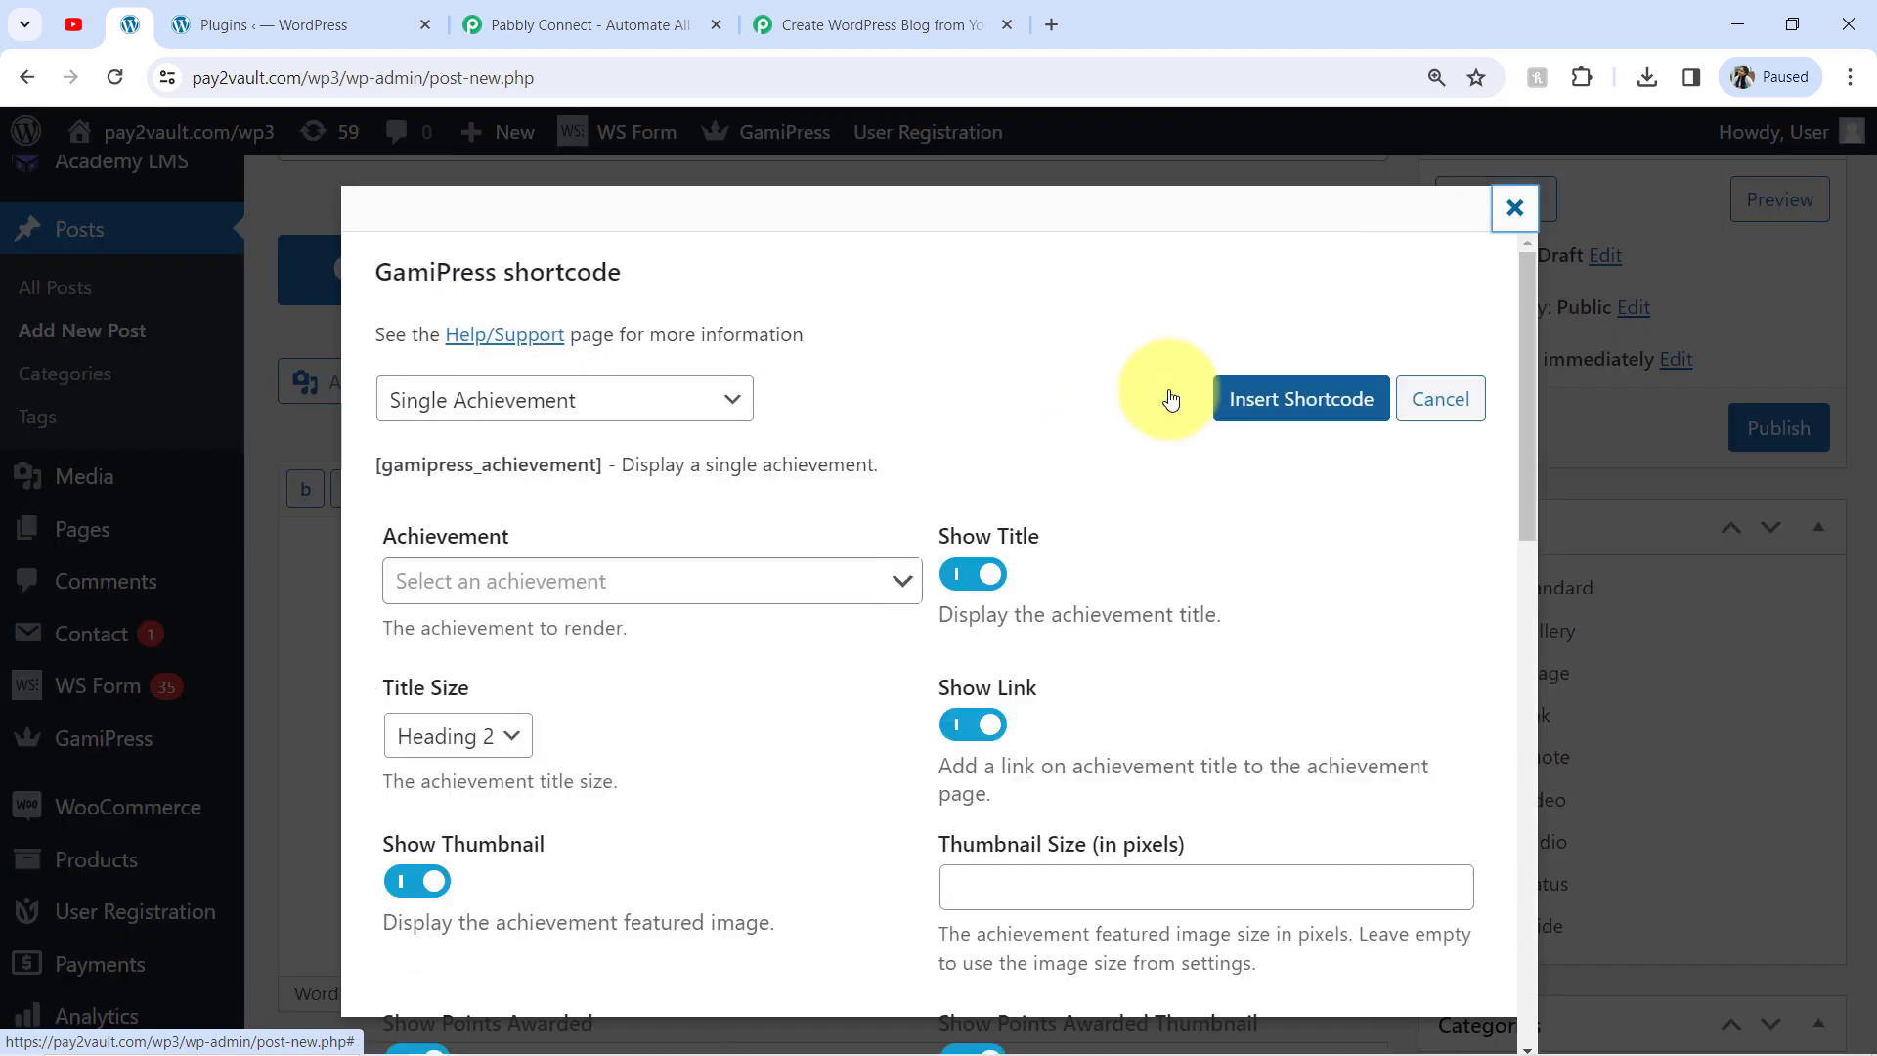
pyautogui.click(577, 412)
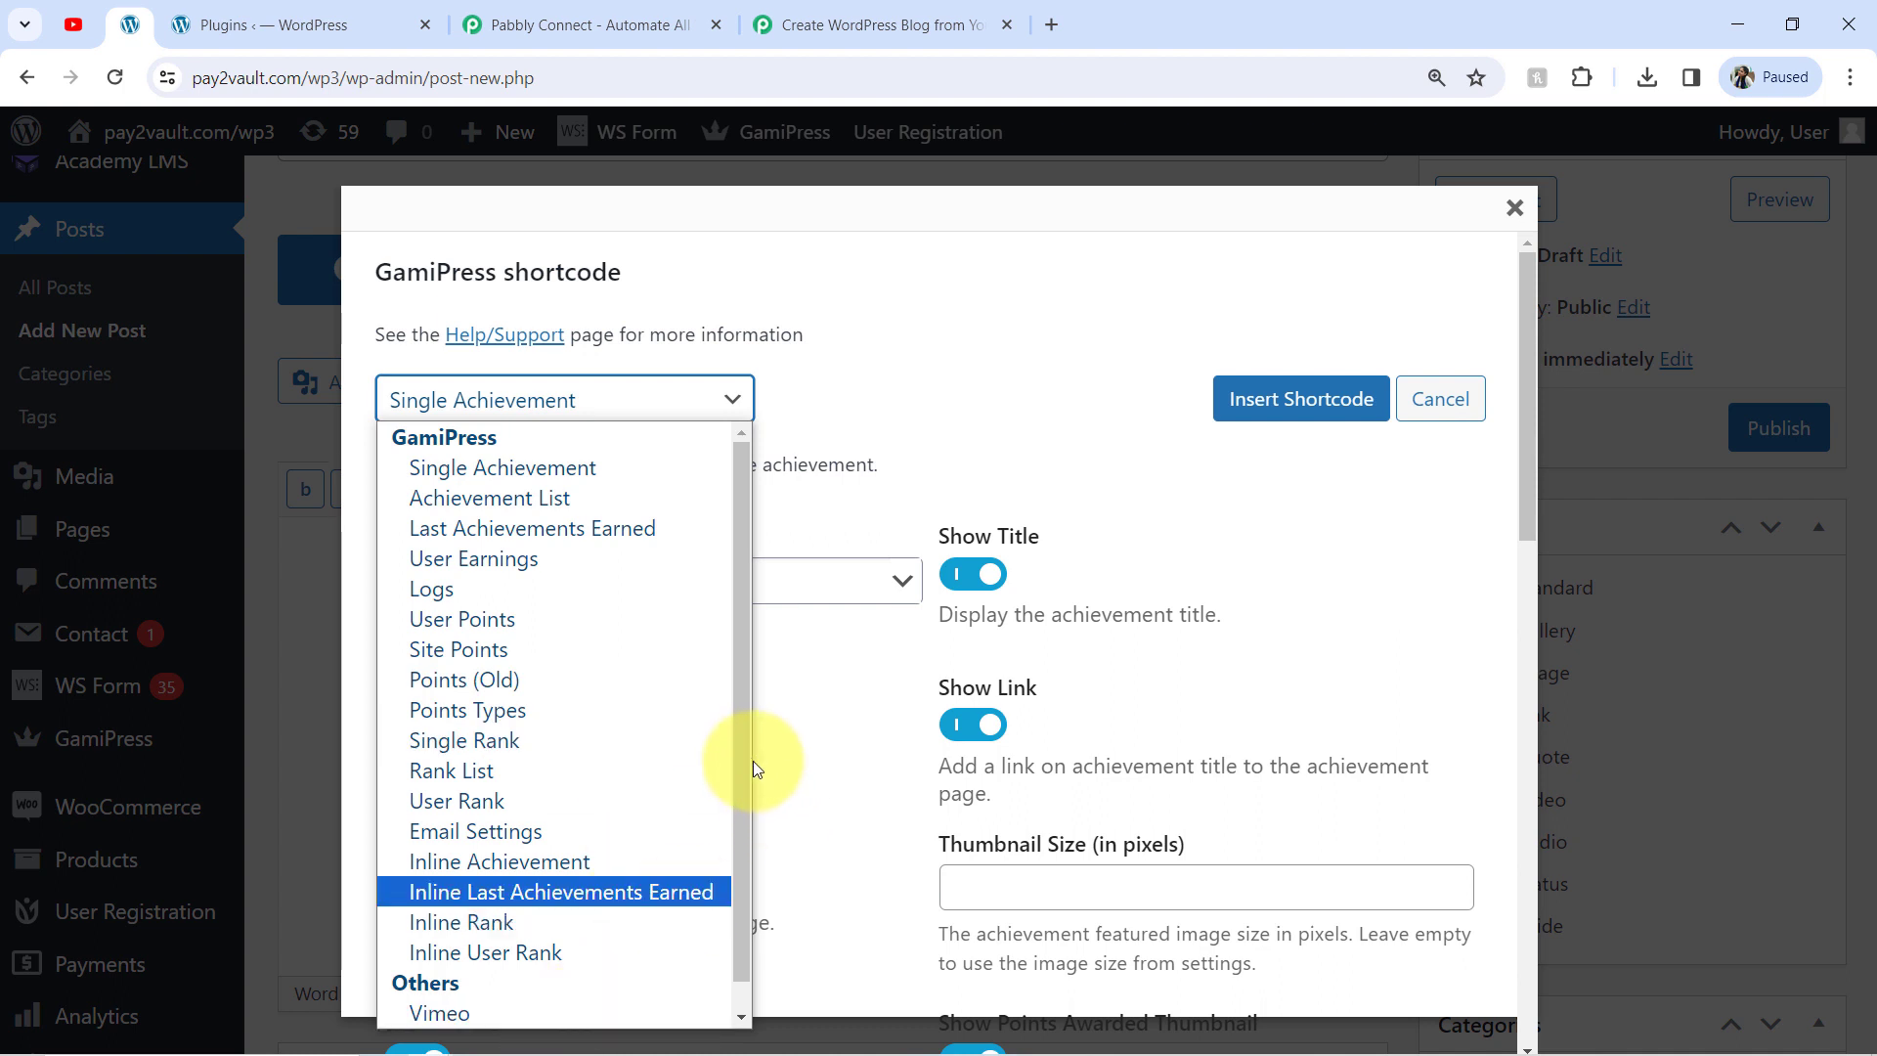
pyautogui.scroll(-1, 749, 772)
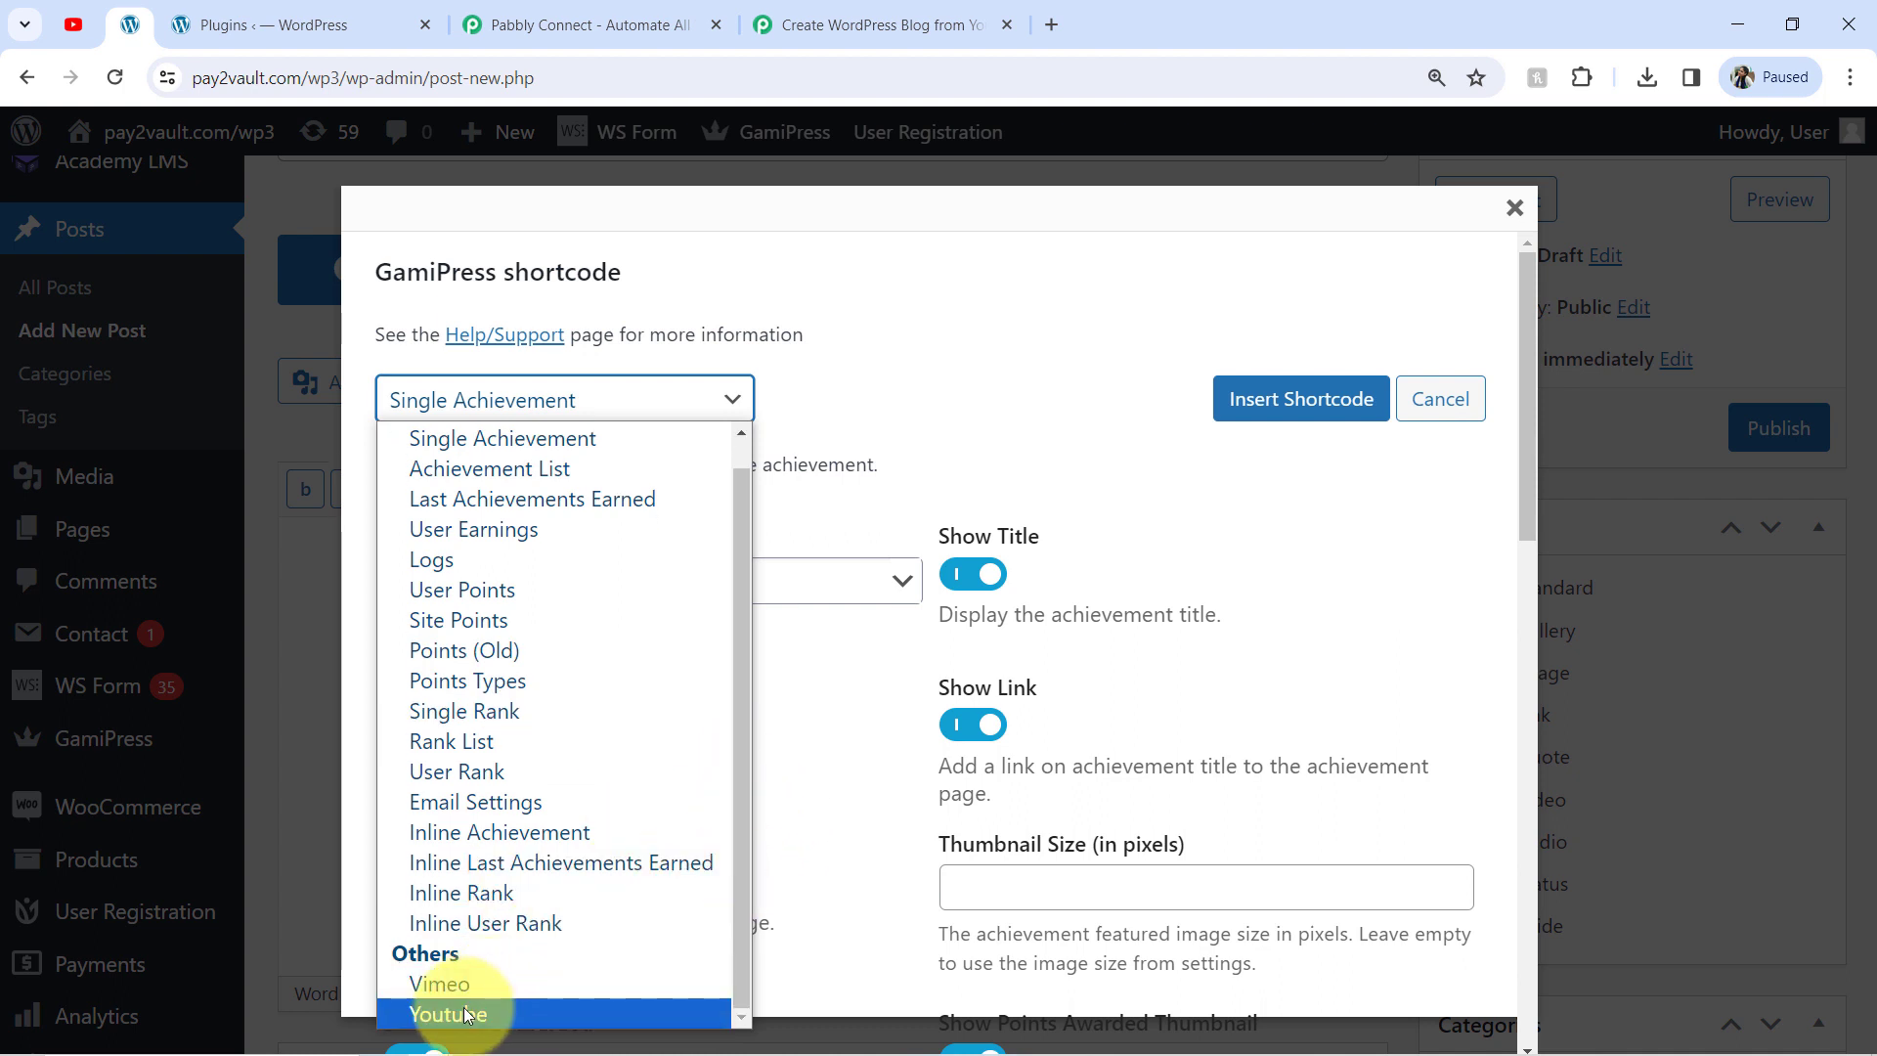
pyautogui.click(464, 1014)
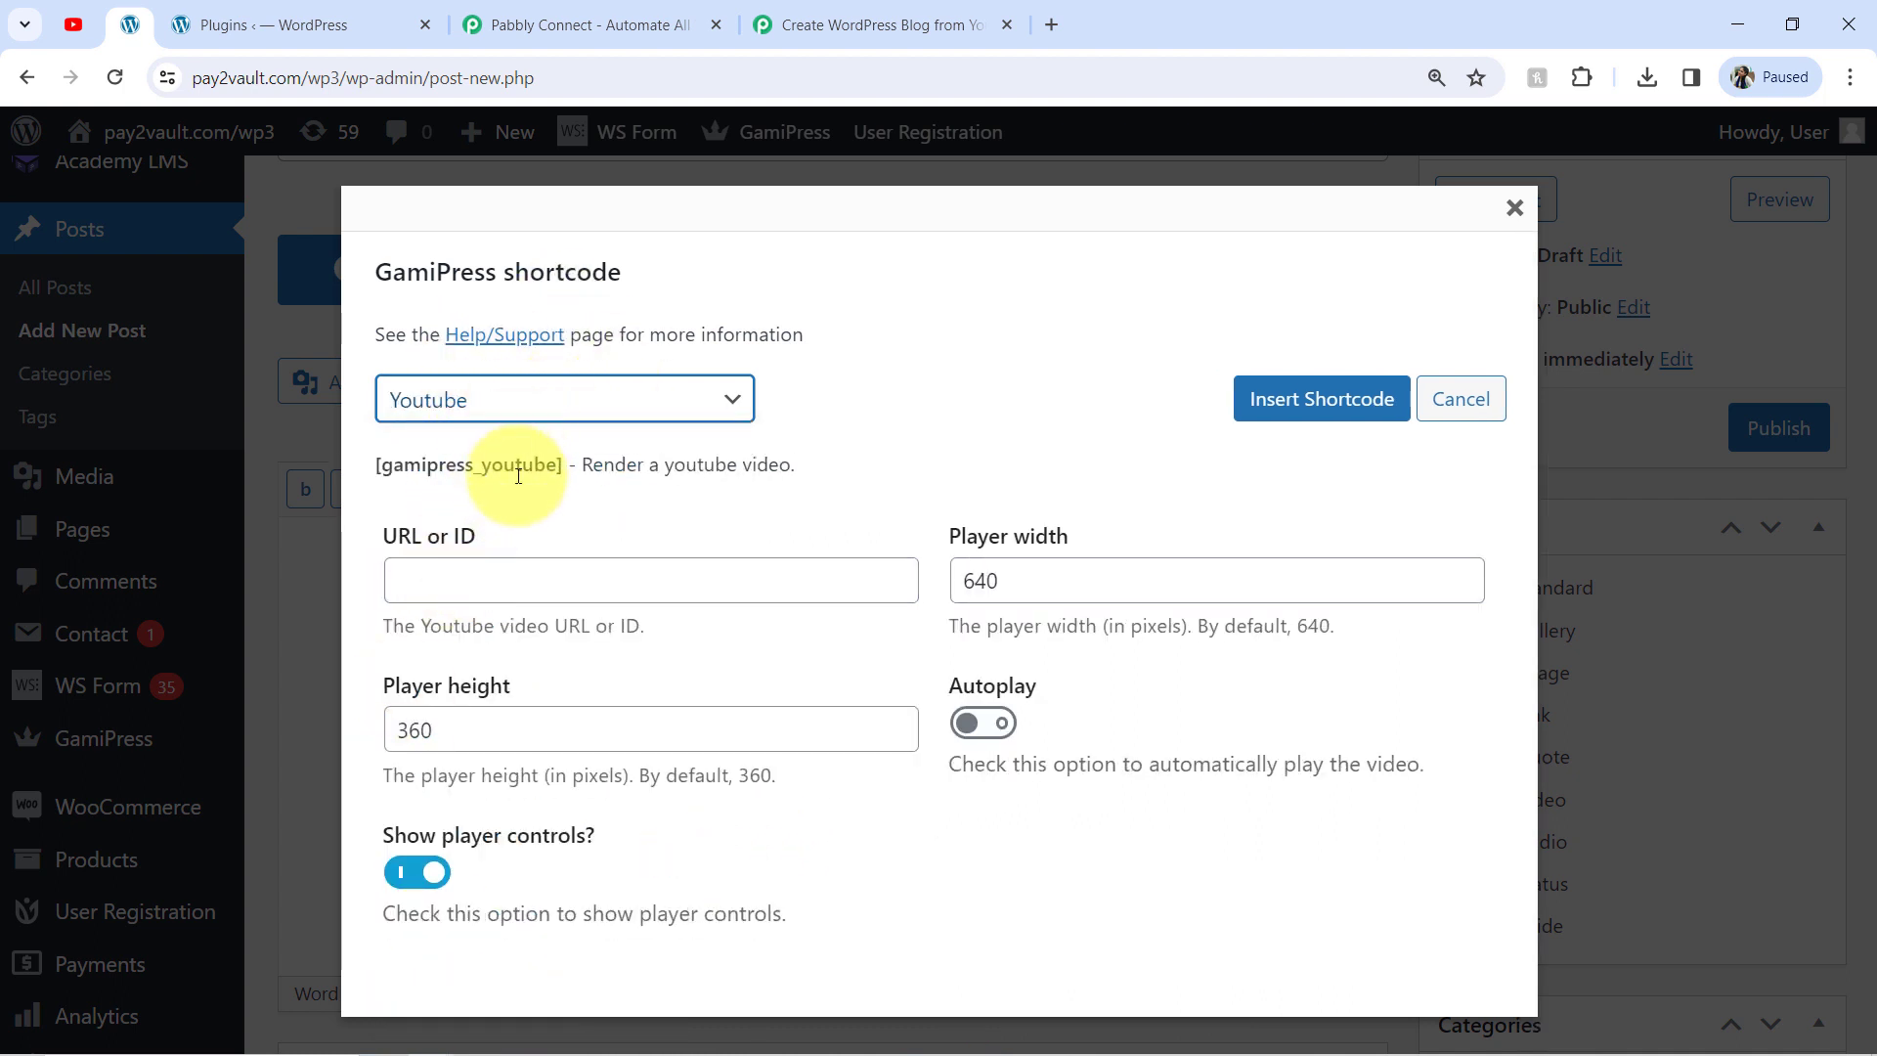
pyautogui.click(442, 585)
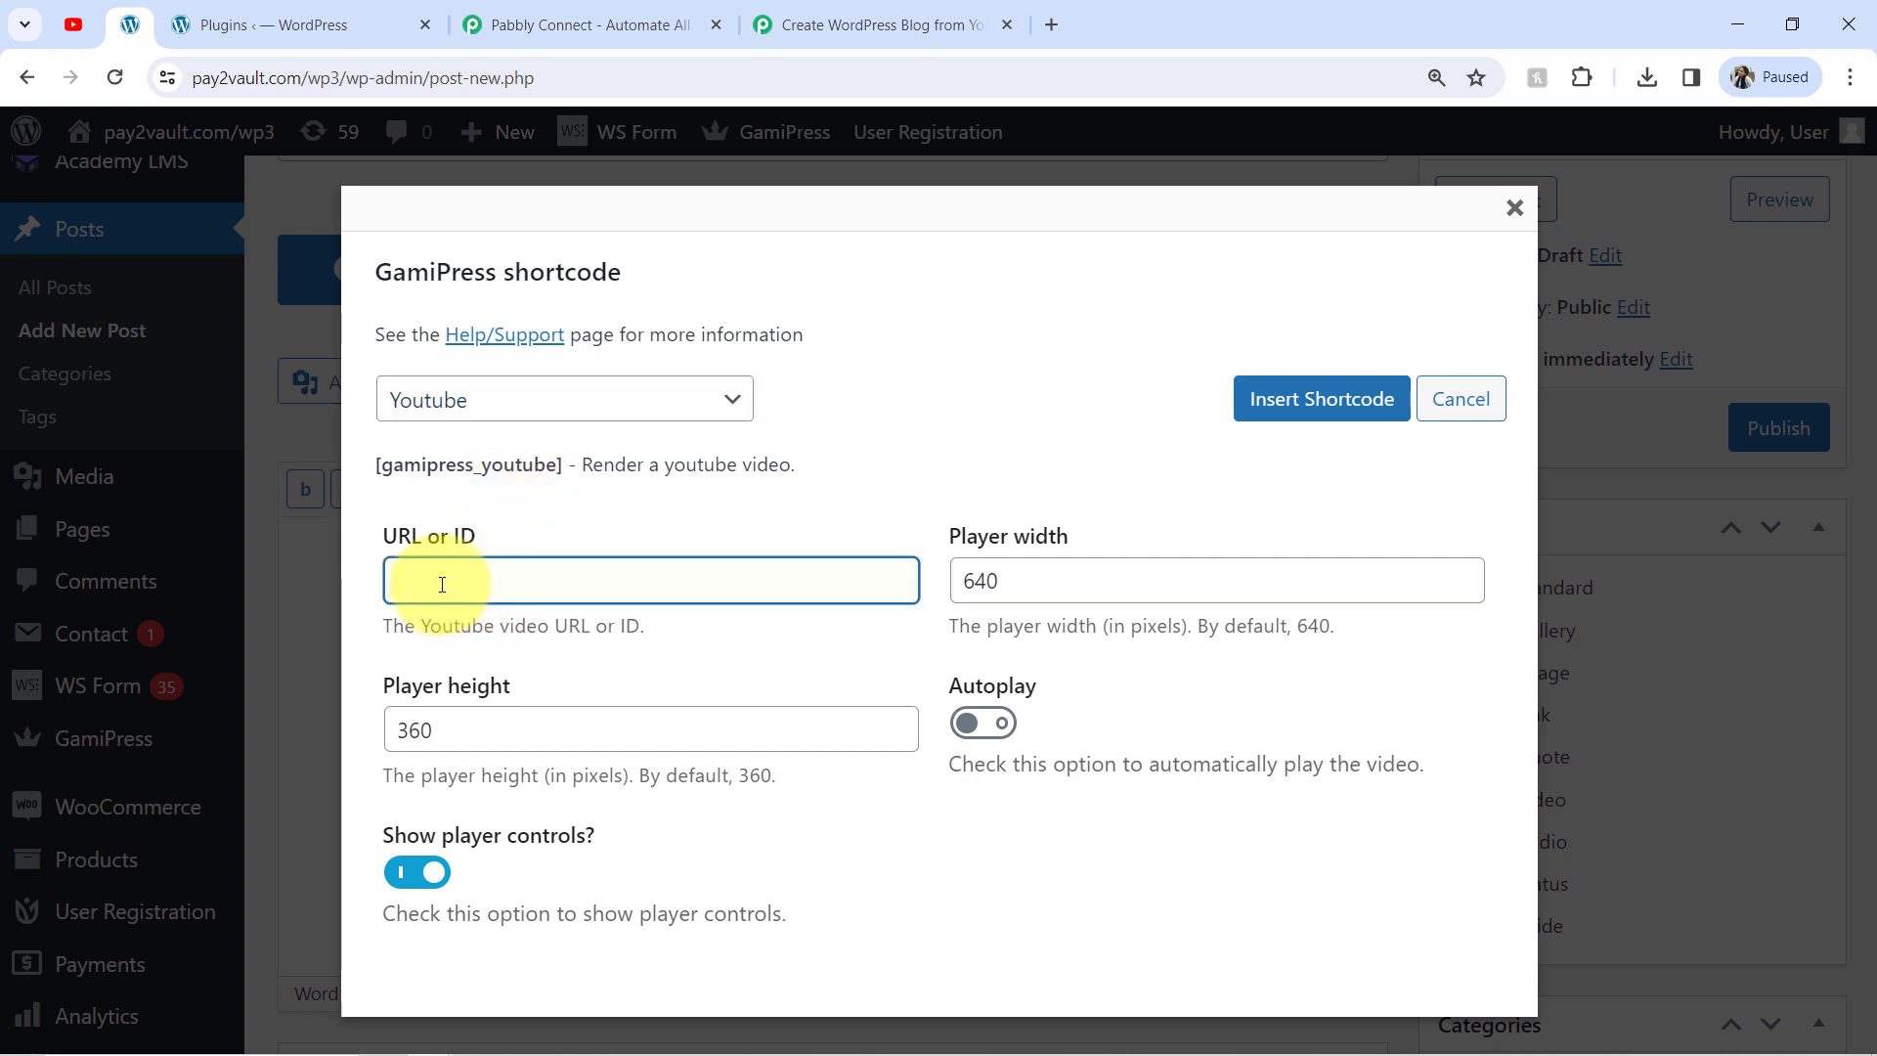
pyautogui.hotkey('ctrl', 'v')
pyautogui.moveTo(458, 582); pyautogui.dragTo(936, 602)
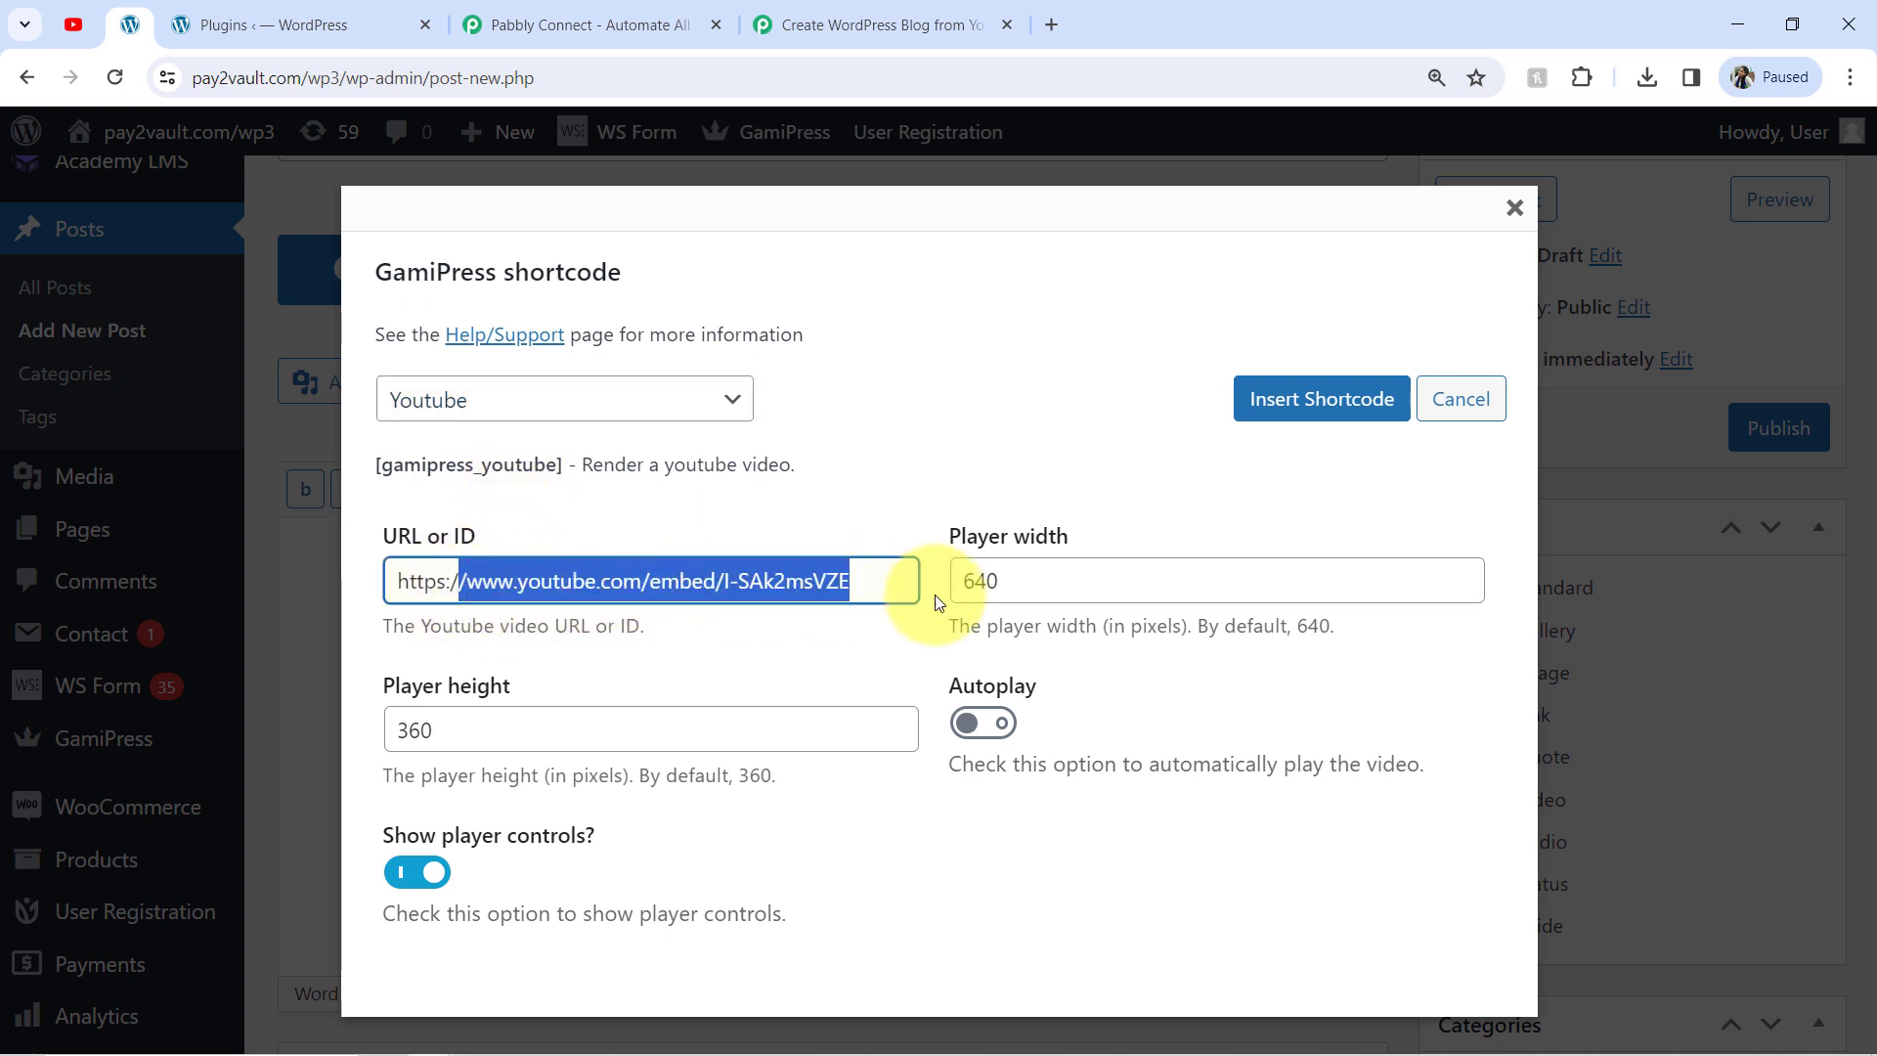
pyautogui.click(1047, 578)
pyautogui.moveTo(1047, 578); pyautogui.dragTo(959, 578)
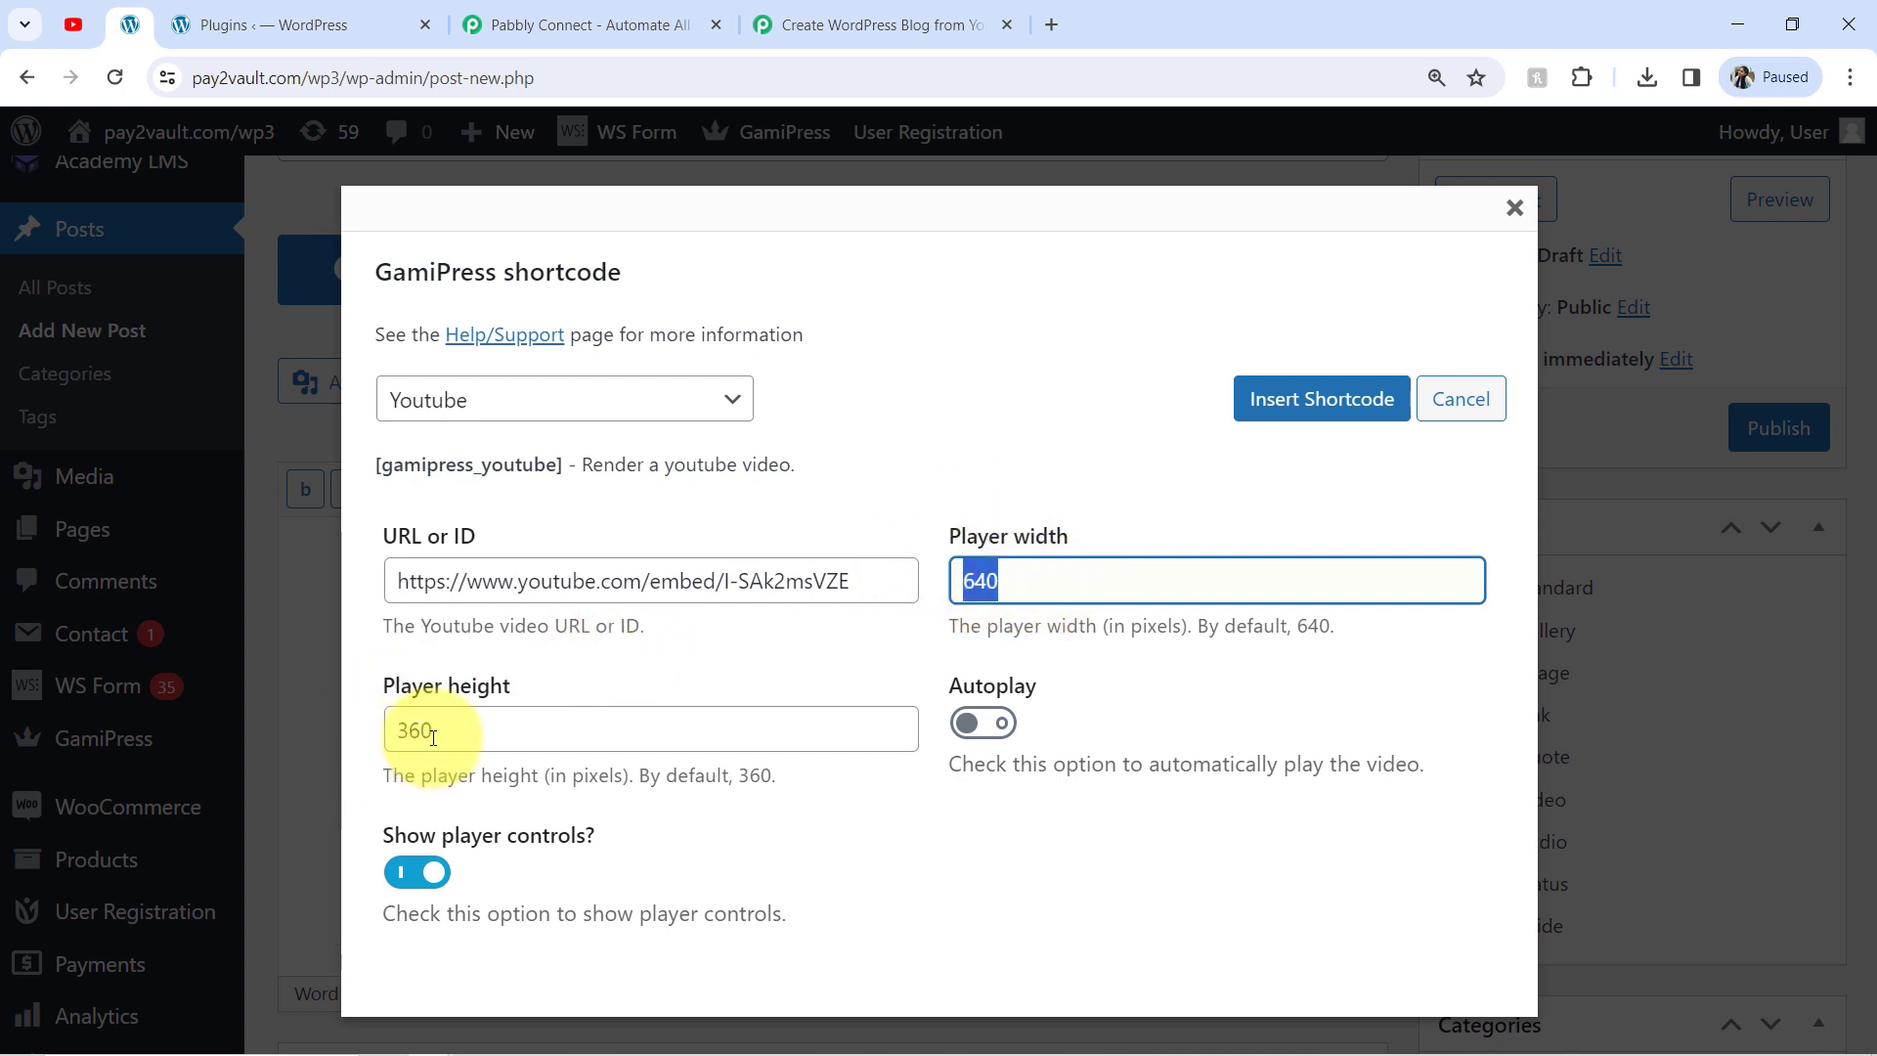
pyautogui.moveTo(404, 729); pyautogui.dragTo(840, 729)
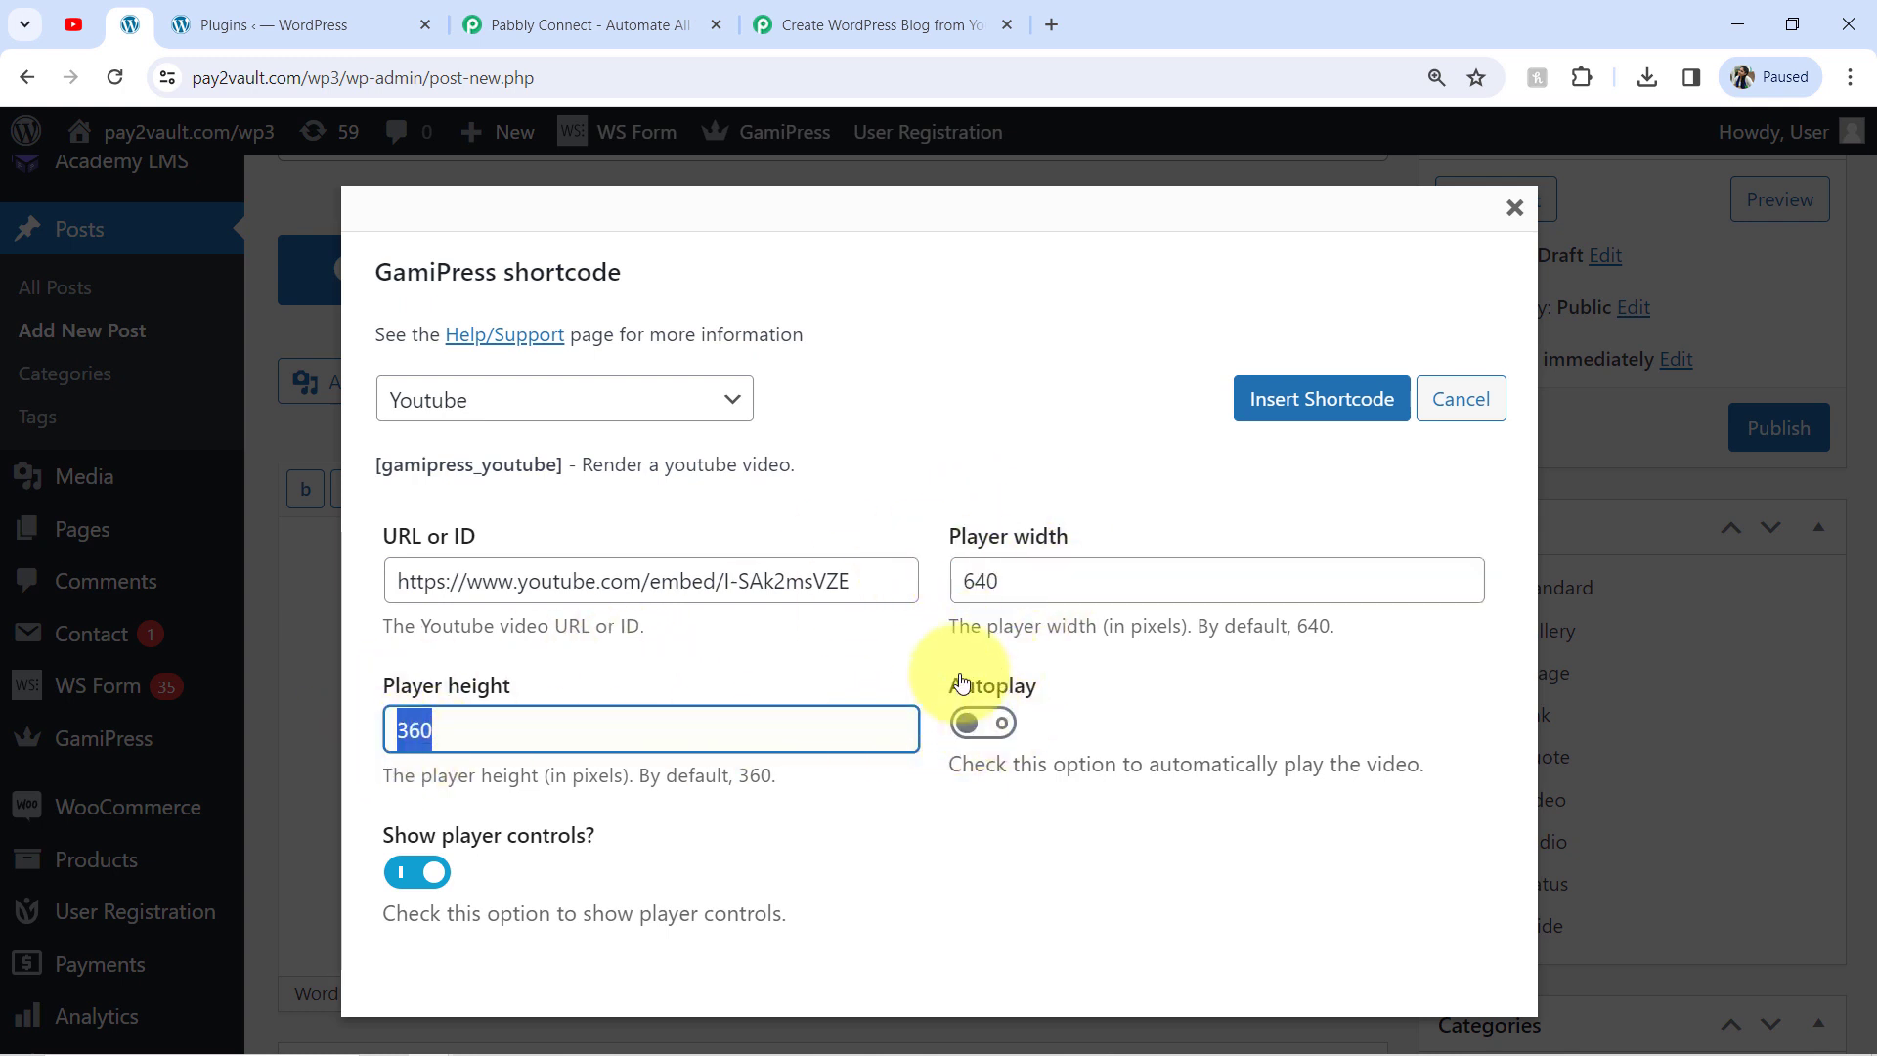
pyautogui.click(992, 728)
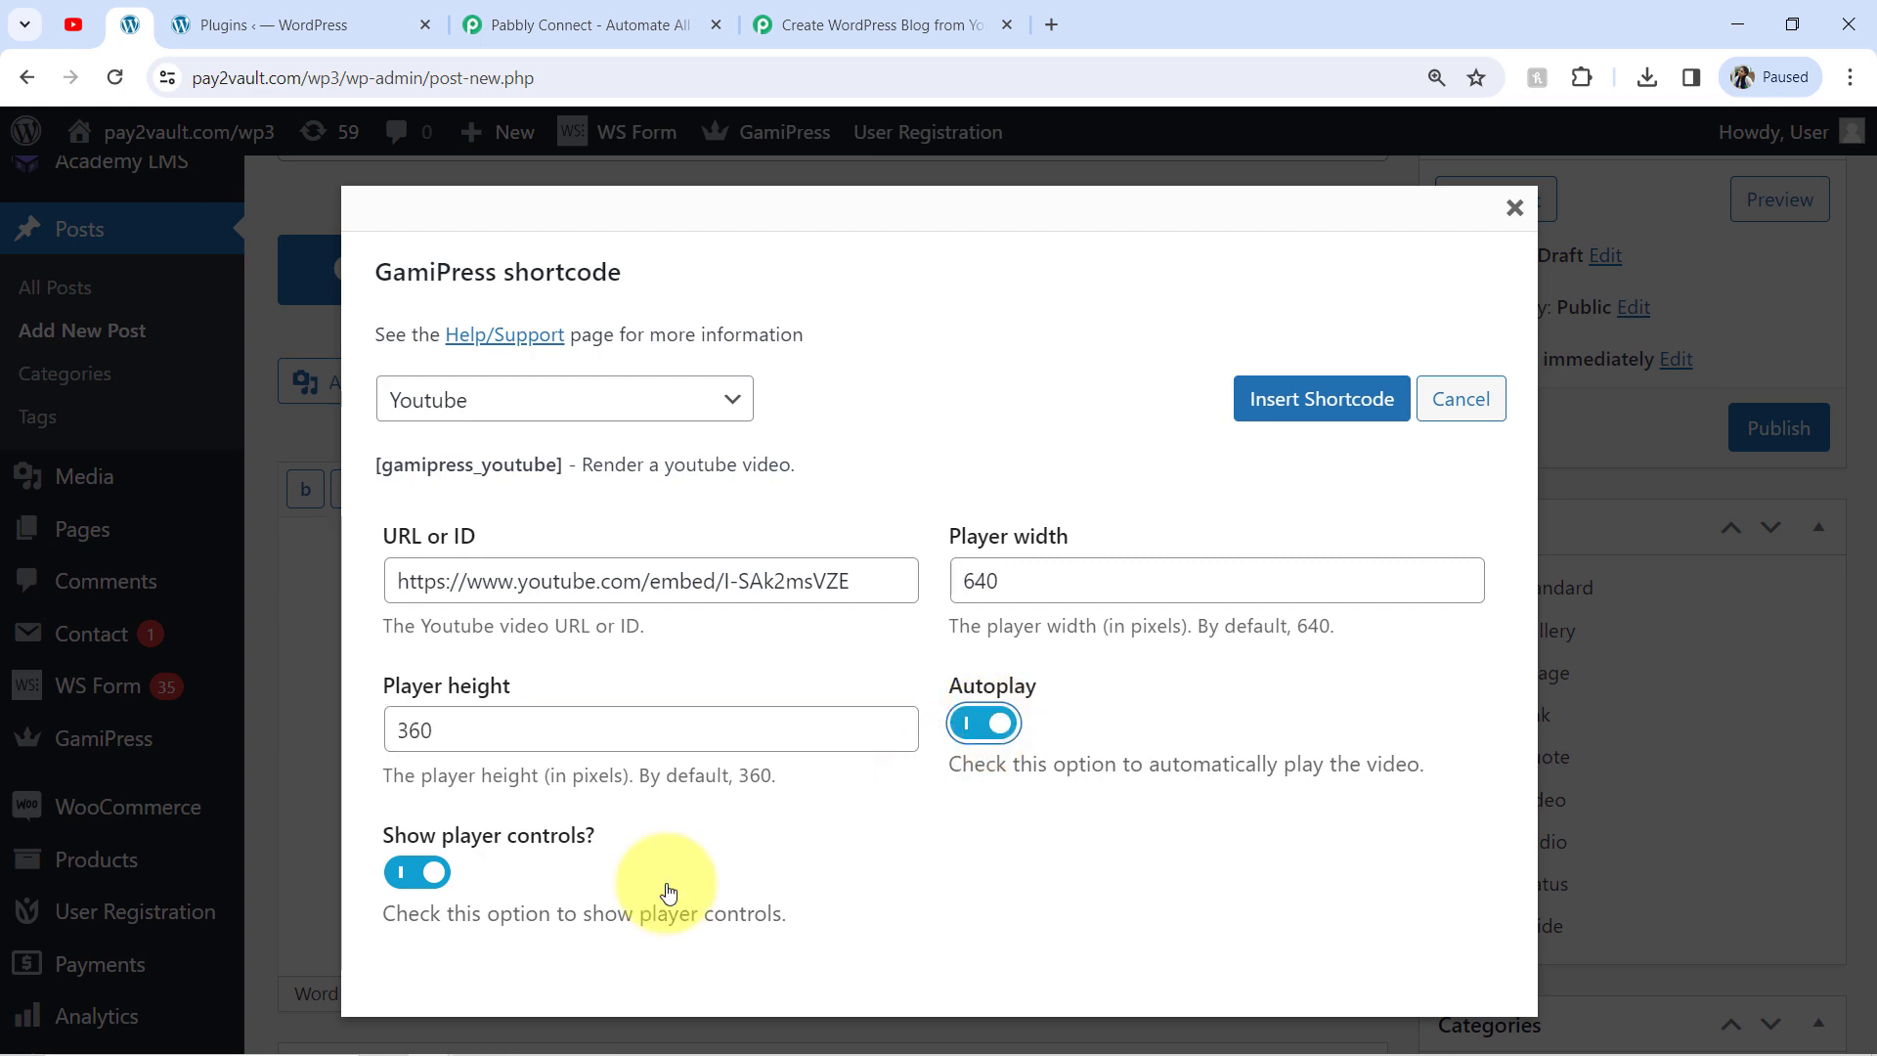
pyautogui.click(1274, 412)
# Copy the whole gamipress_youtube shortcode, switch to the Pabbly Connect workflow and place the cursor after Res2 Embed Url in Post Content.
pyautogui.moveTo(671, 586); pyautogui.dragTo(315, 562)
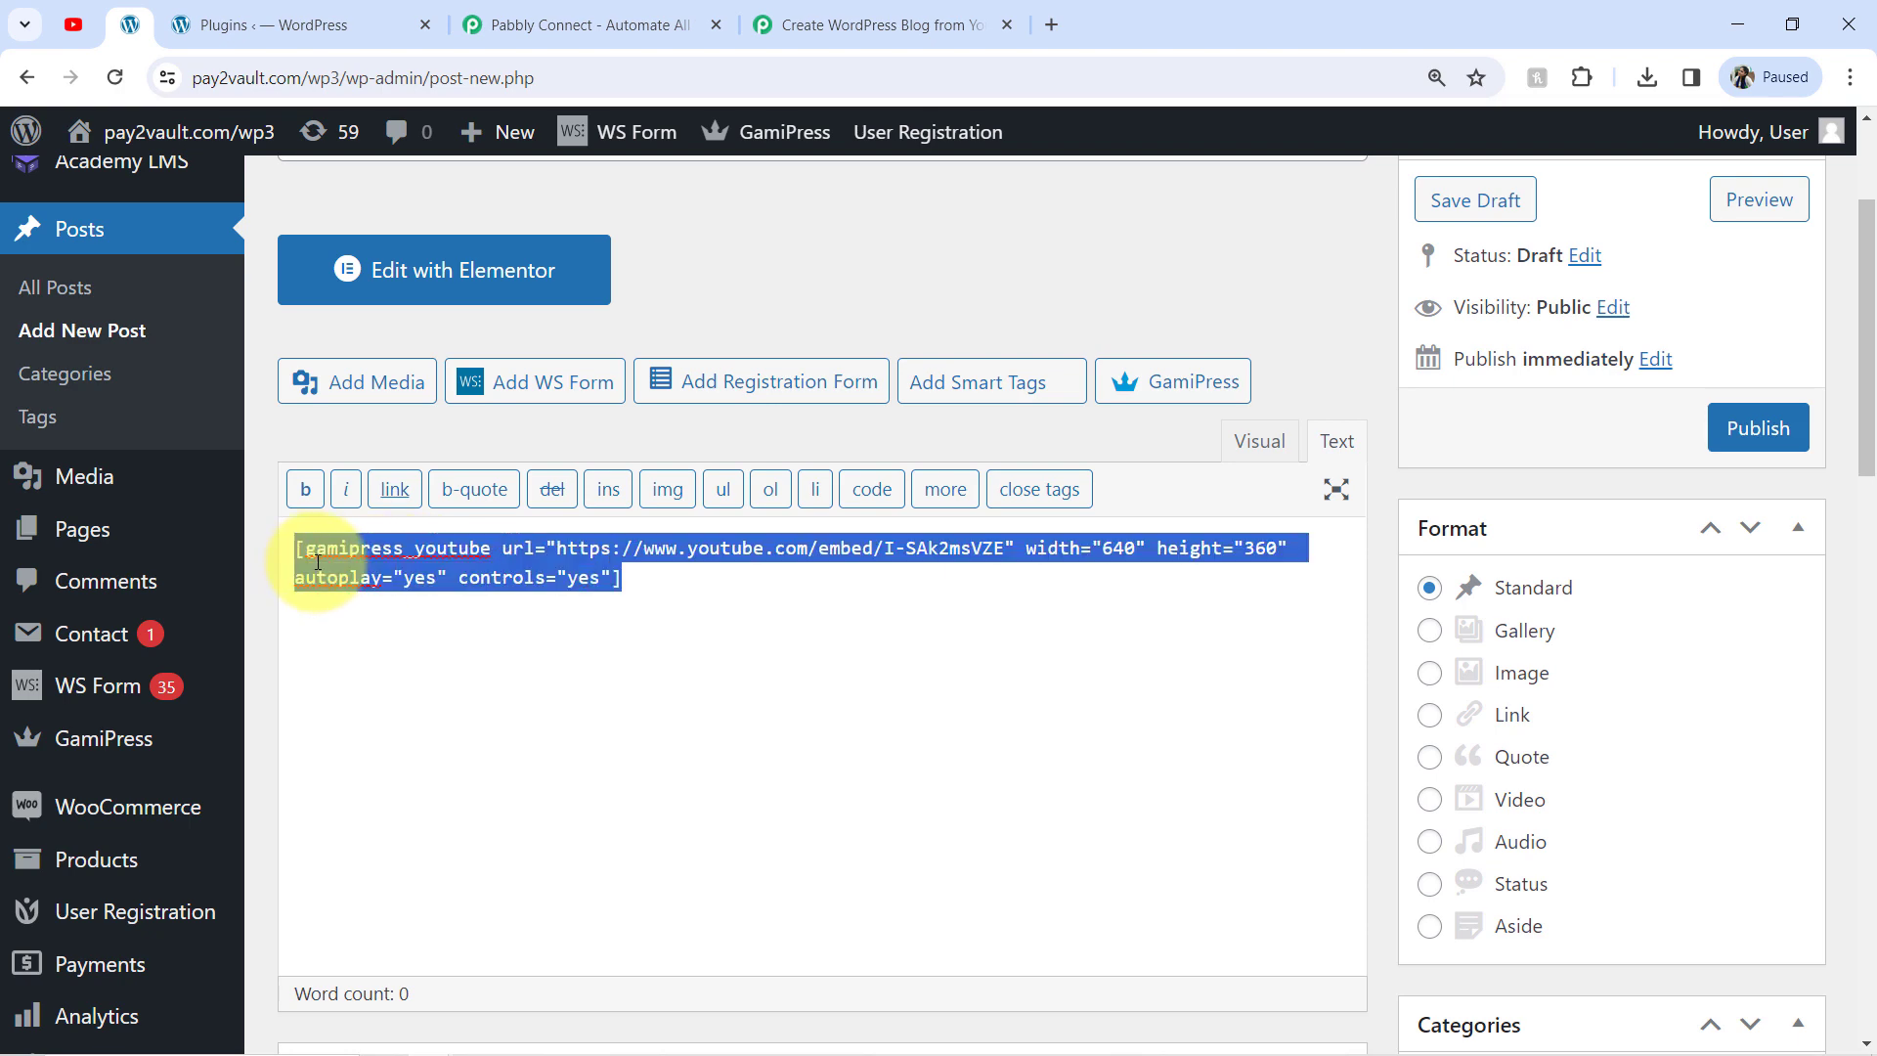
pyautogui.click(868, 24)
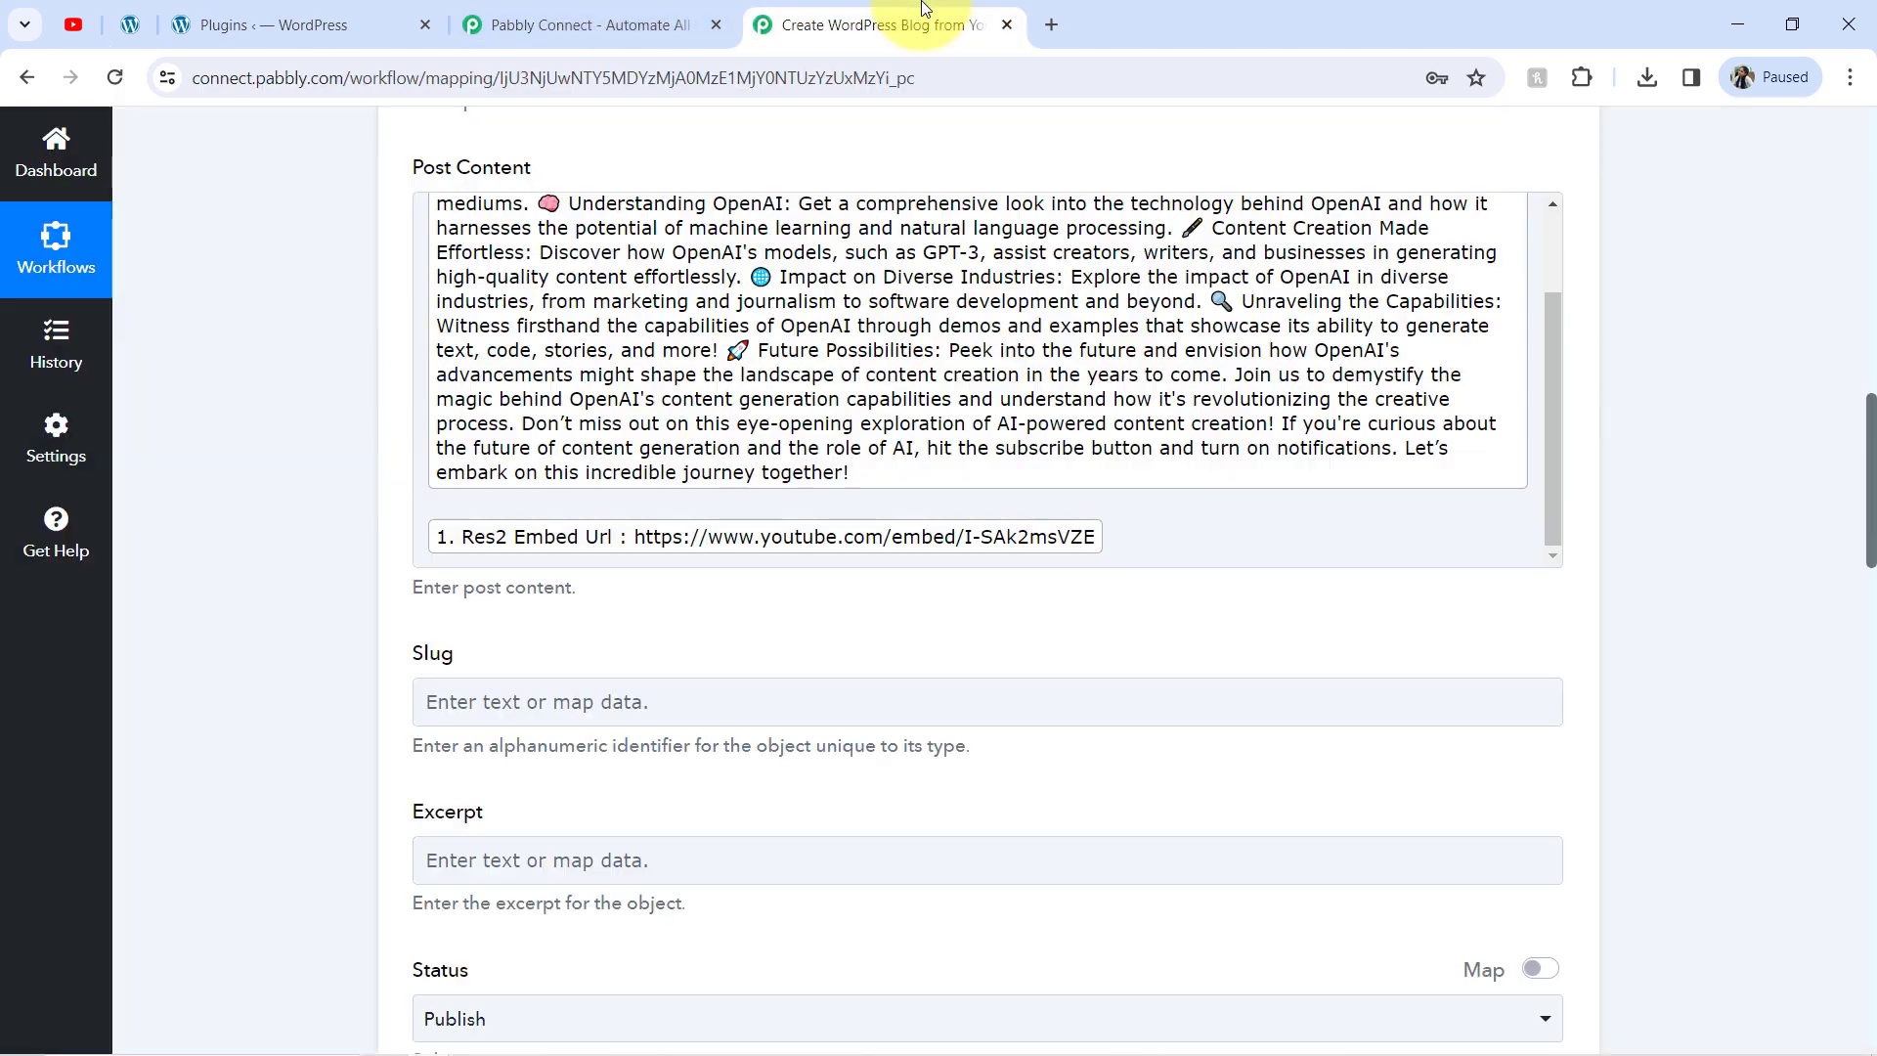
pyautogui.click(1140, 541)
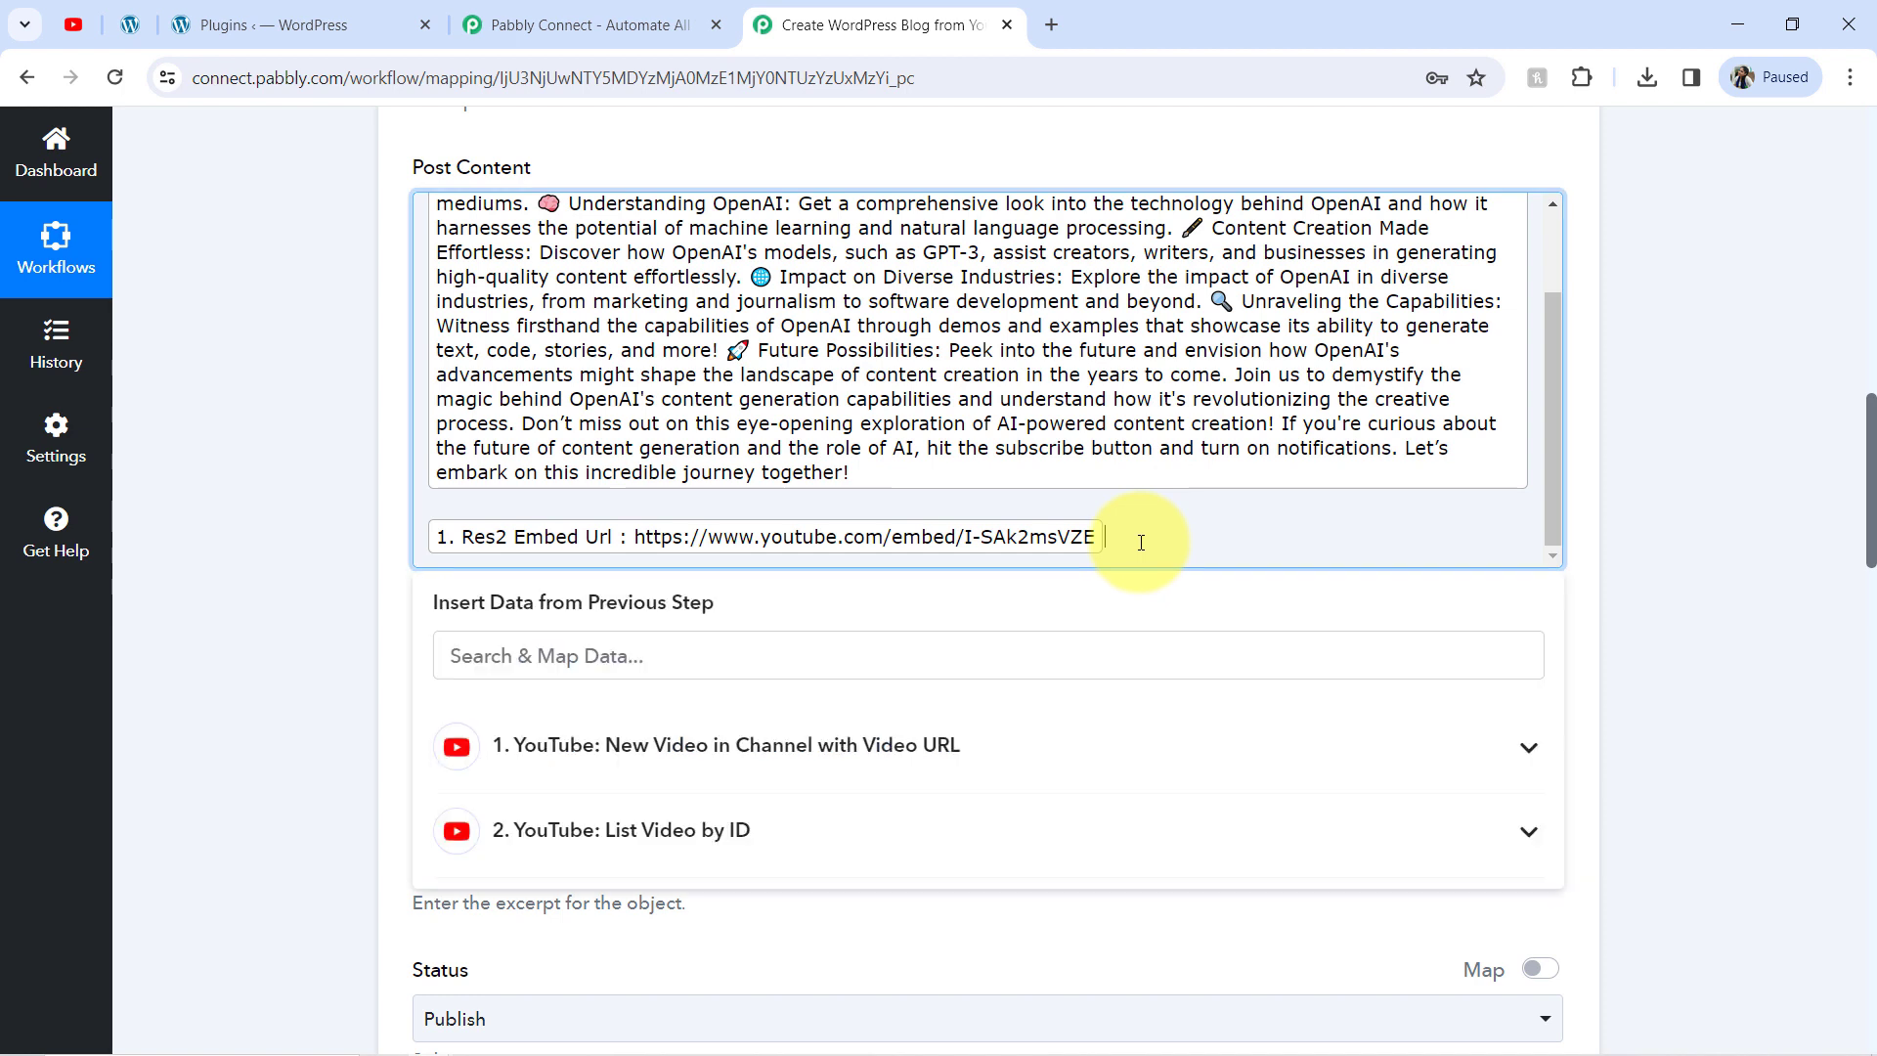
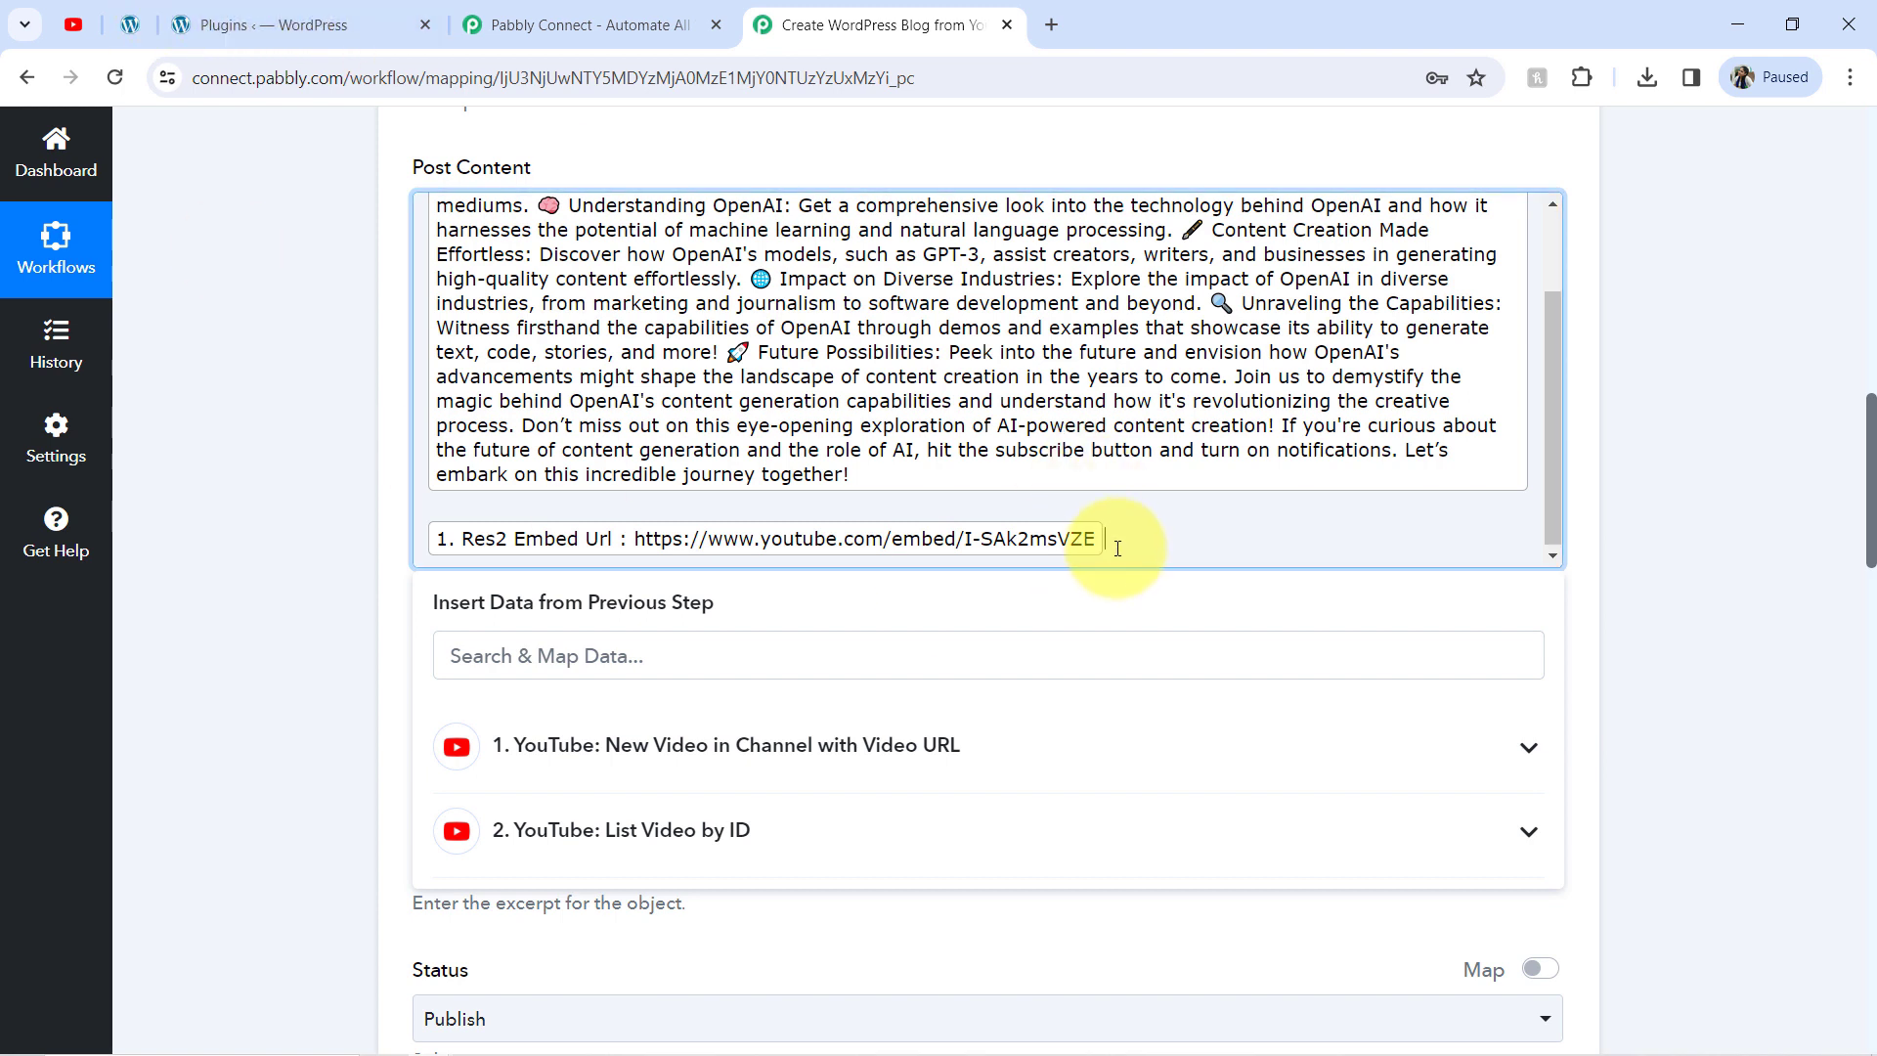
# Replace the mapped Res2 Embed Url in Post Content with the copied gamipress_youtube shortcode and clear the address inside its url attribute.
pyautogui.press('BackSpace')
pyautogui.write('[gamipress_youtube url="https://www.youtube.com/embed/I-SAk2msVZE" width="640" height="360" autoplay="yes" controls="yes"]')
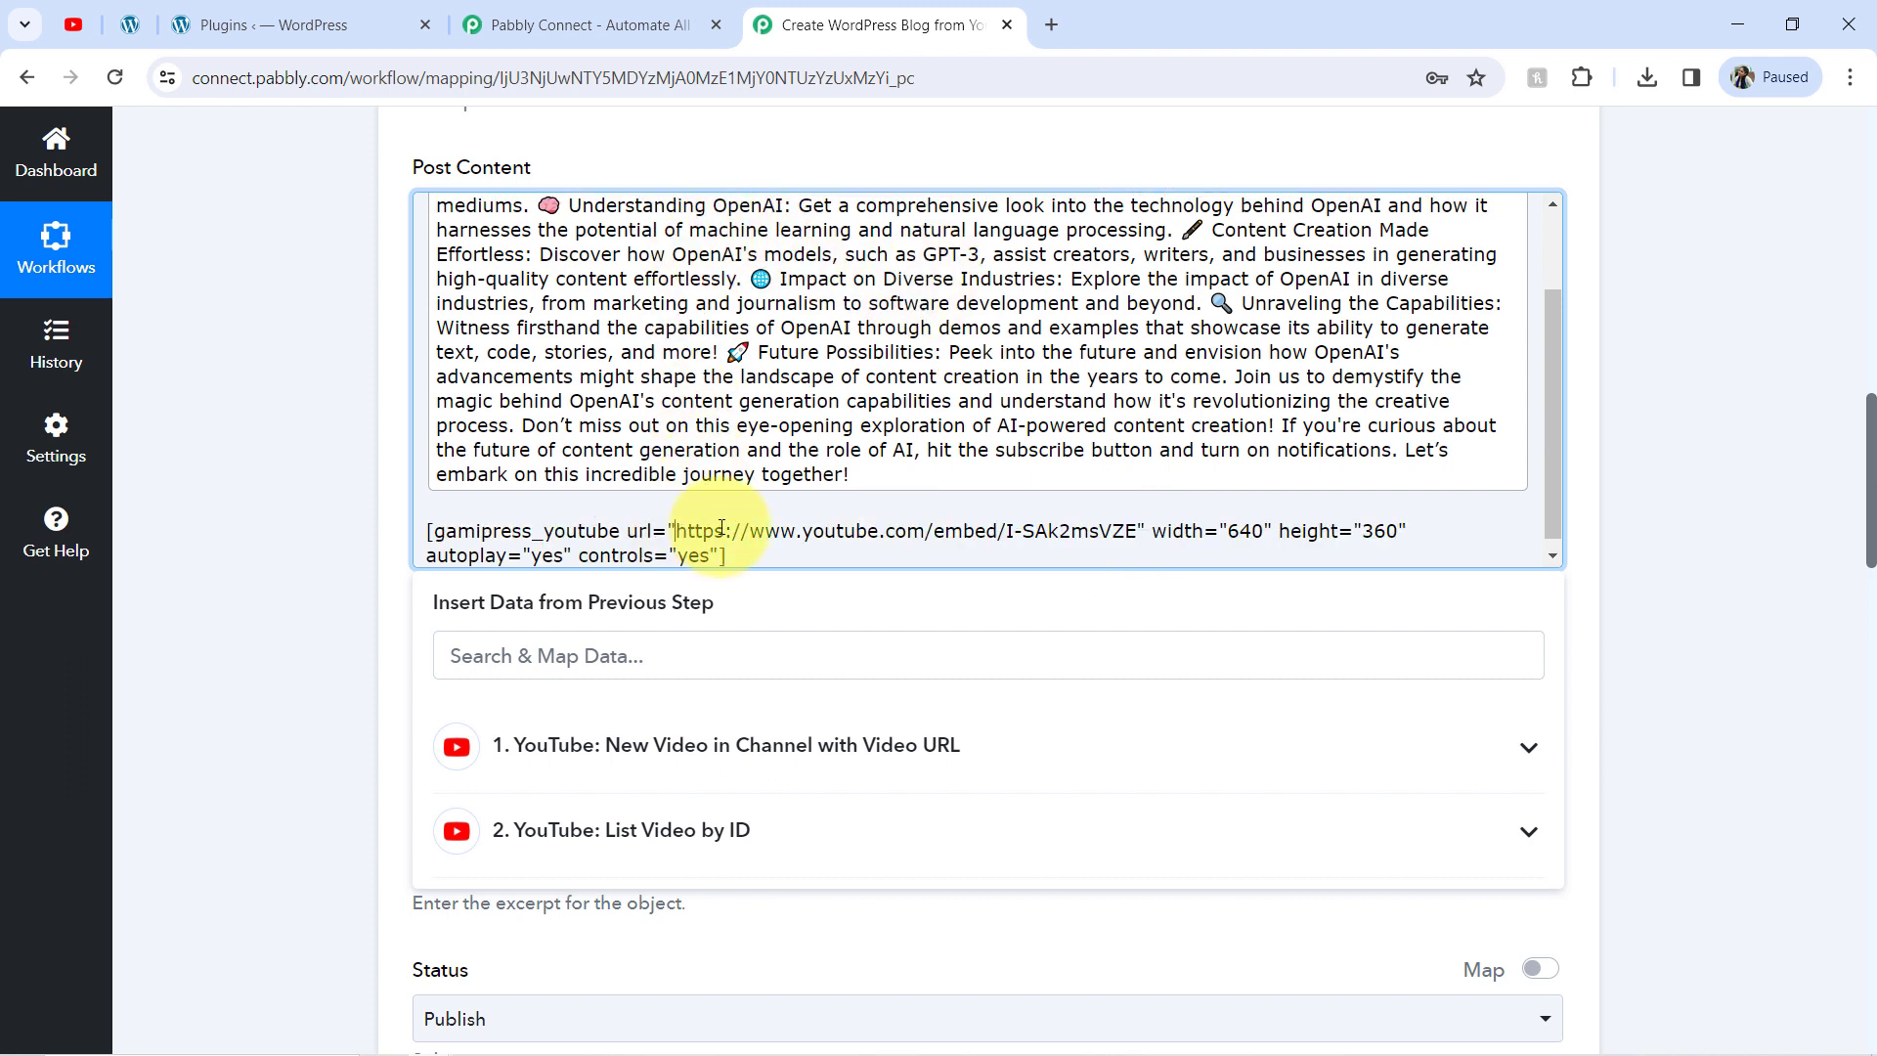
pyautogui.moveTo(676, 531); pyautogui.dragTo(1146, 531)
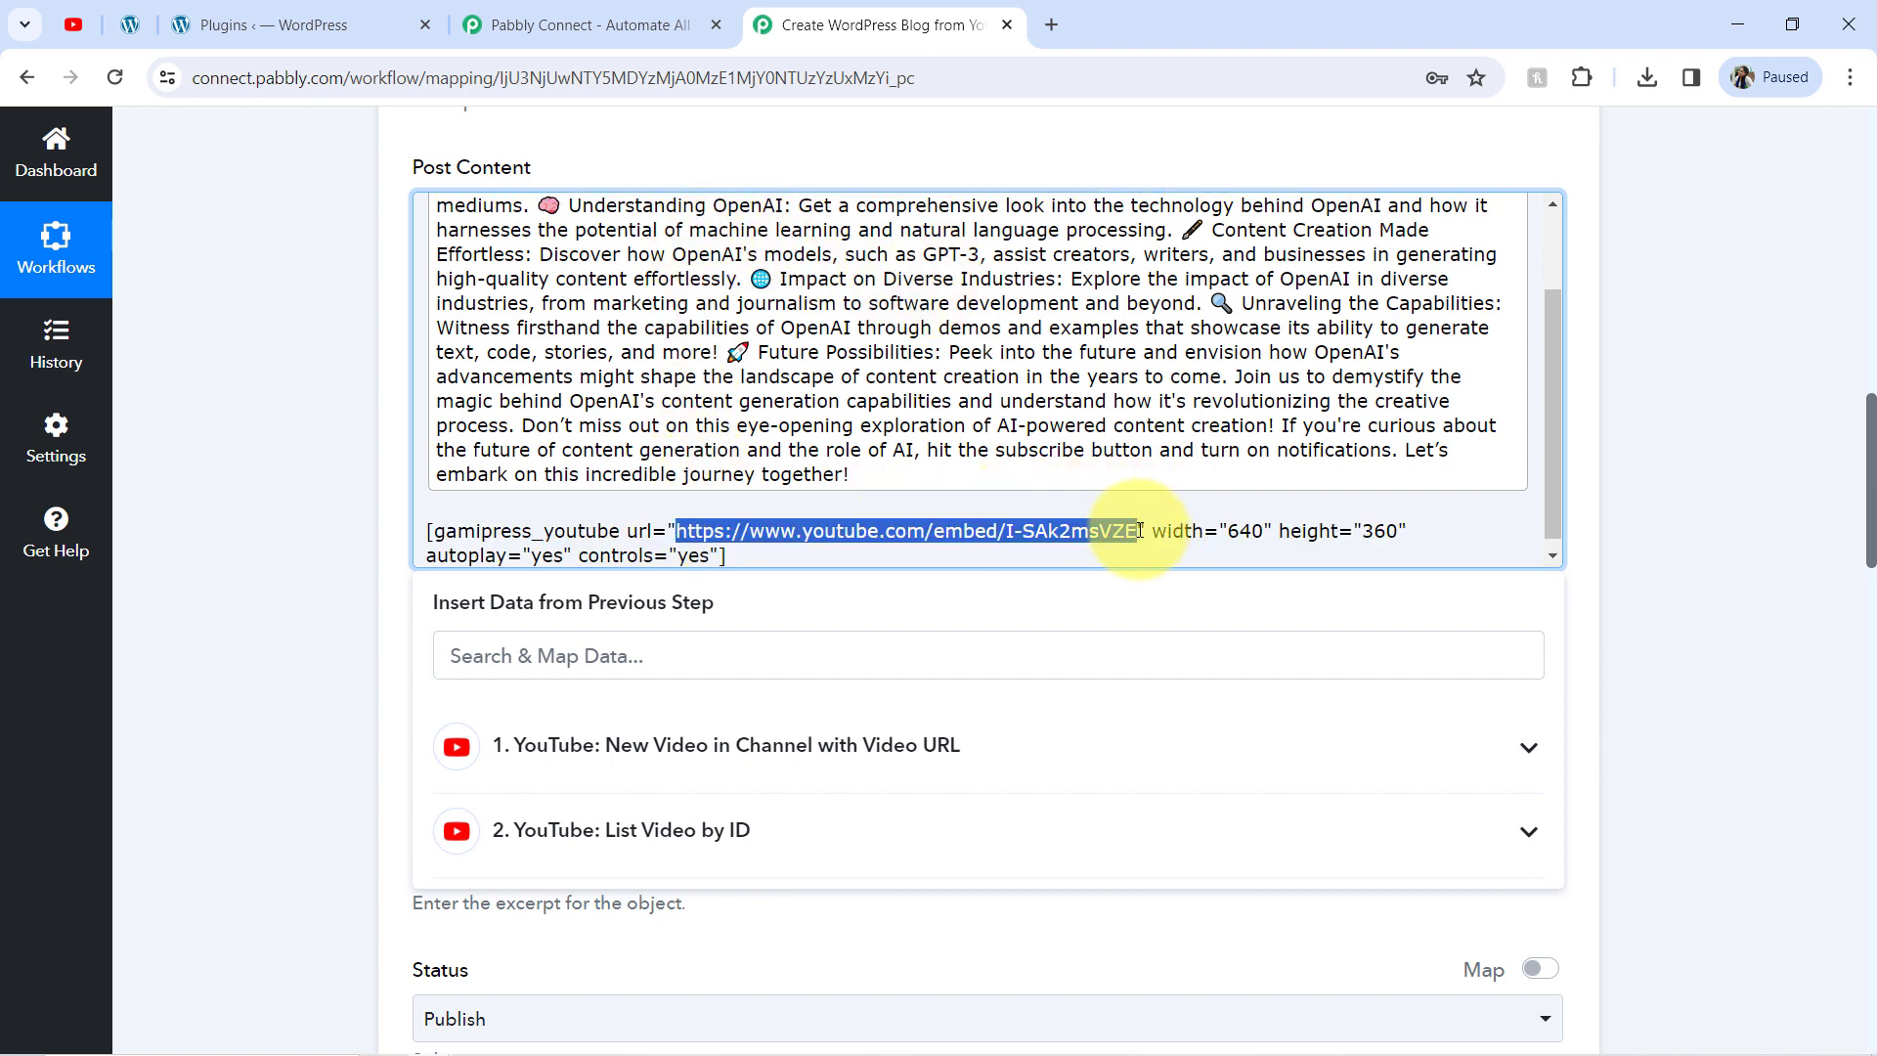
pyautogui.press('BackSpace')
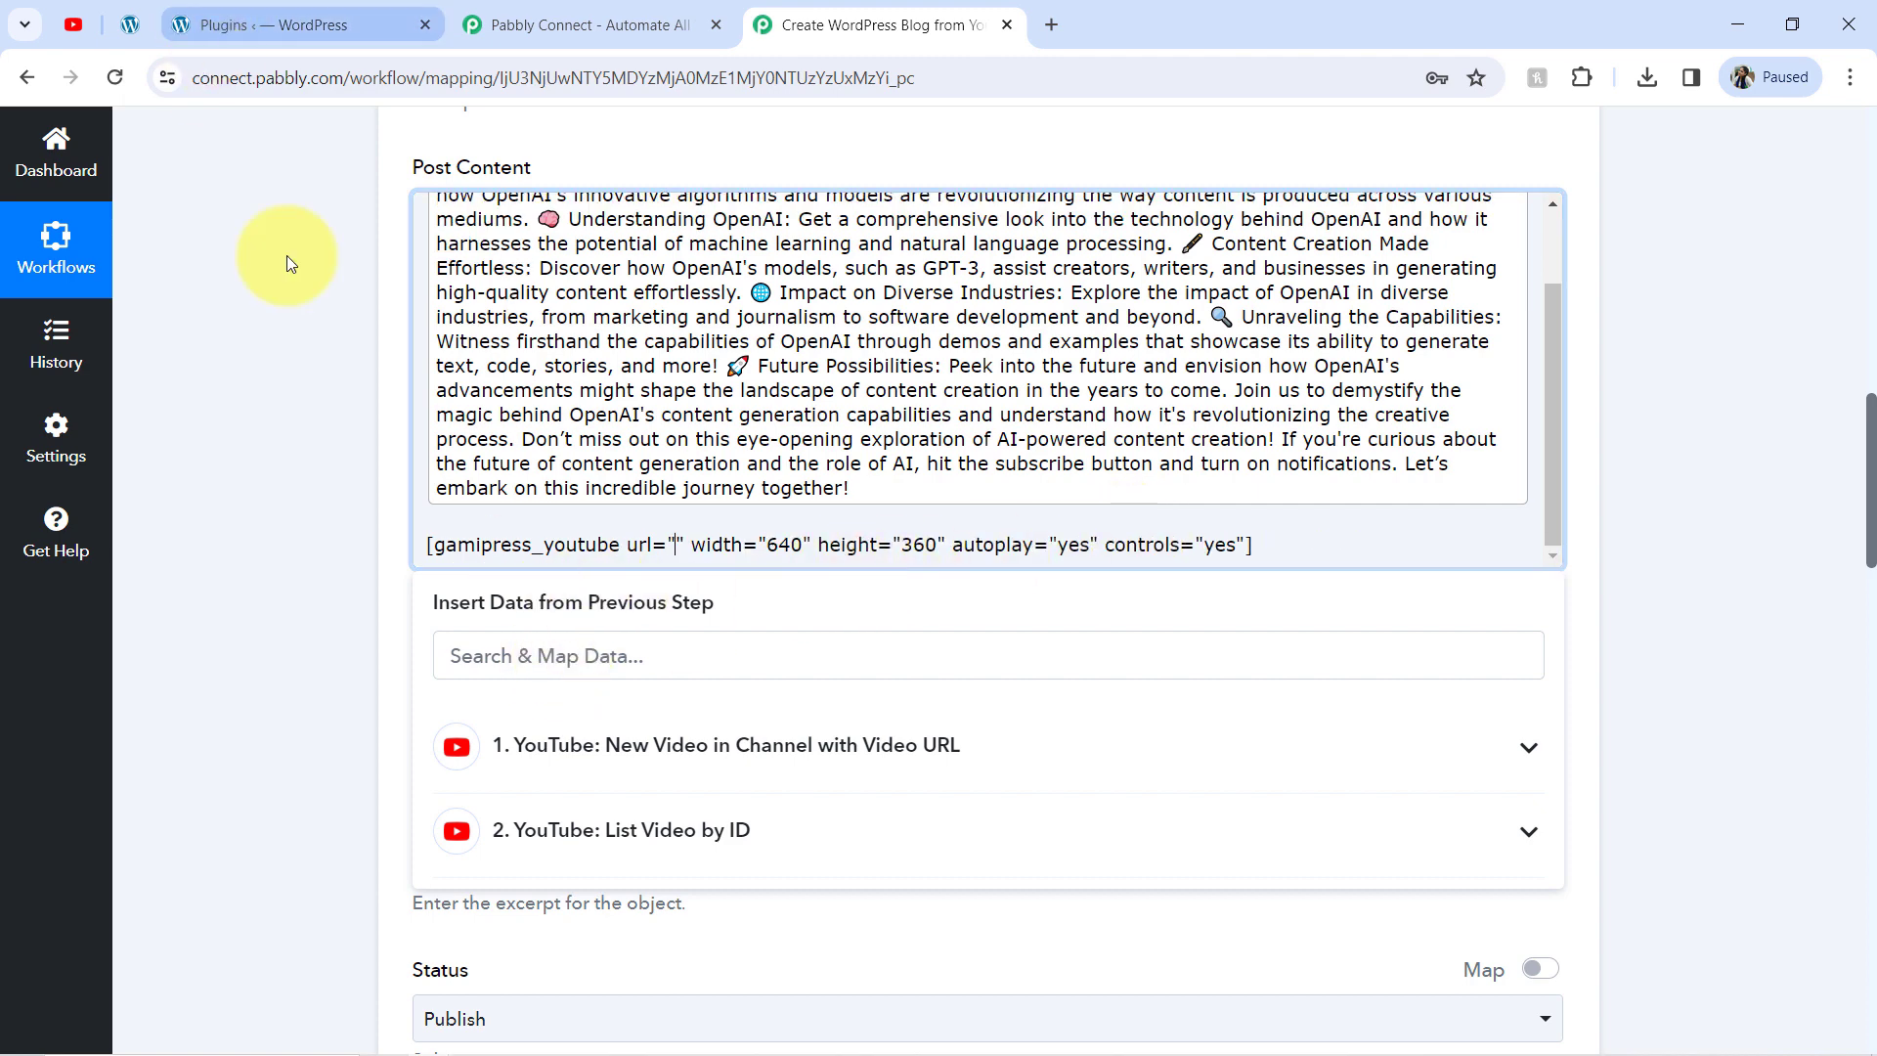
# Check which video value the GamiPress Youtube shortcode dialog accepts in the new WordPress post, and return to the Pabbly Connect workflow.
pyautogui.click(140, 32)
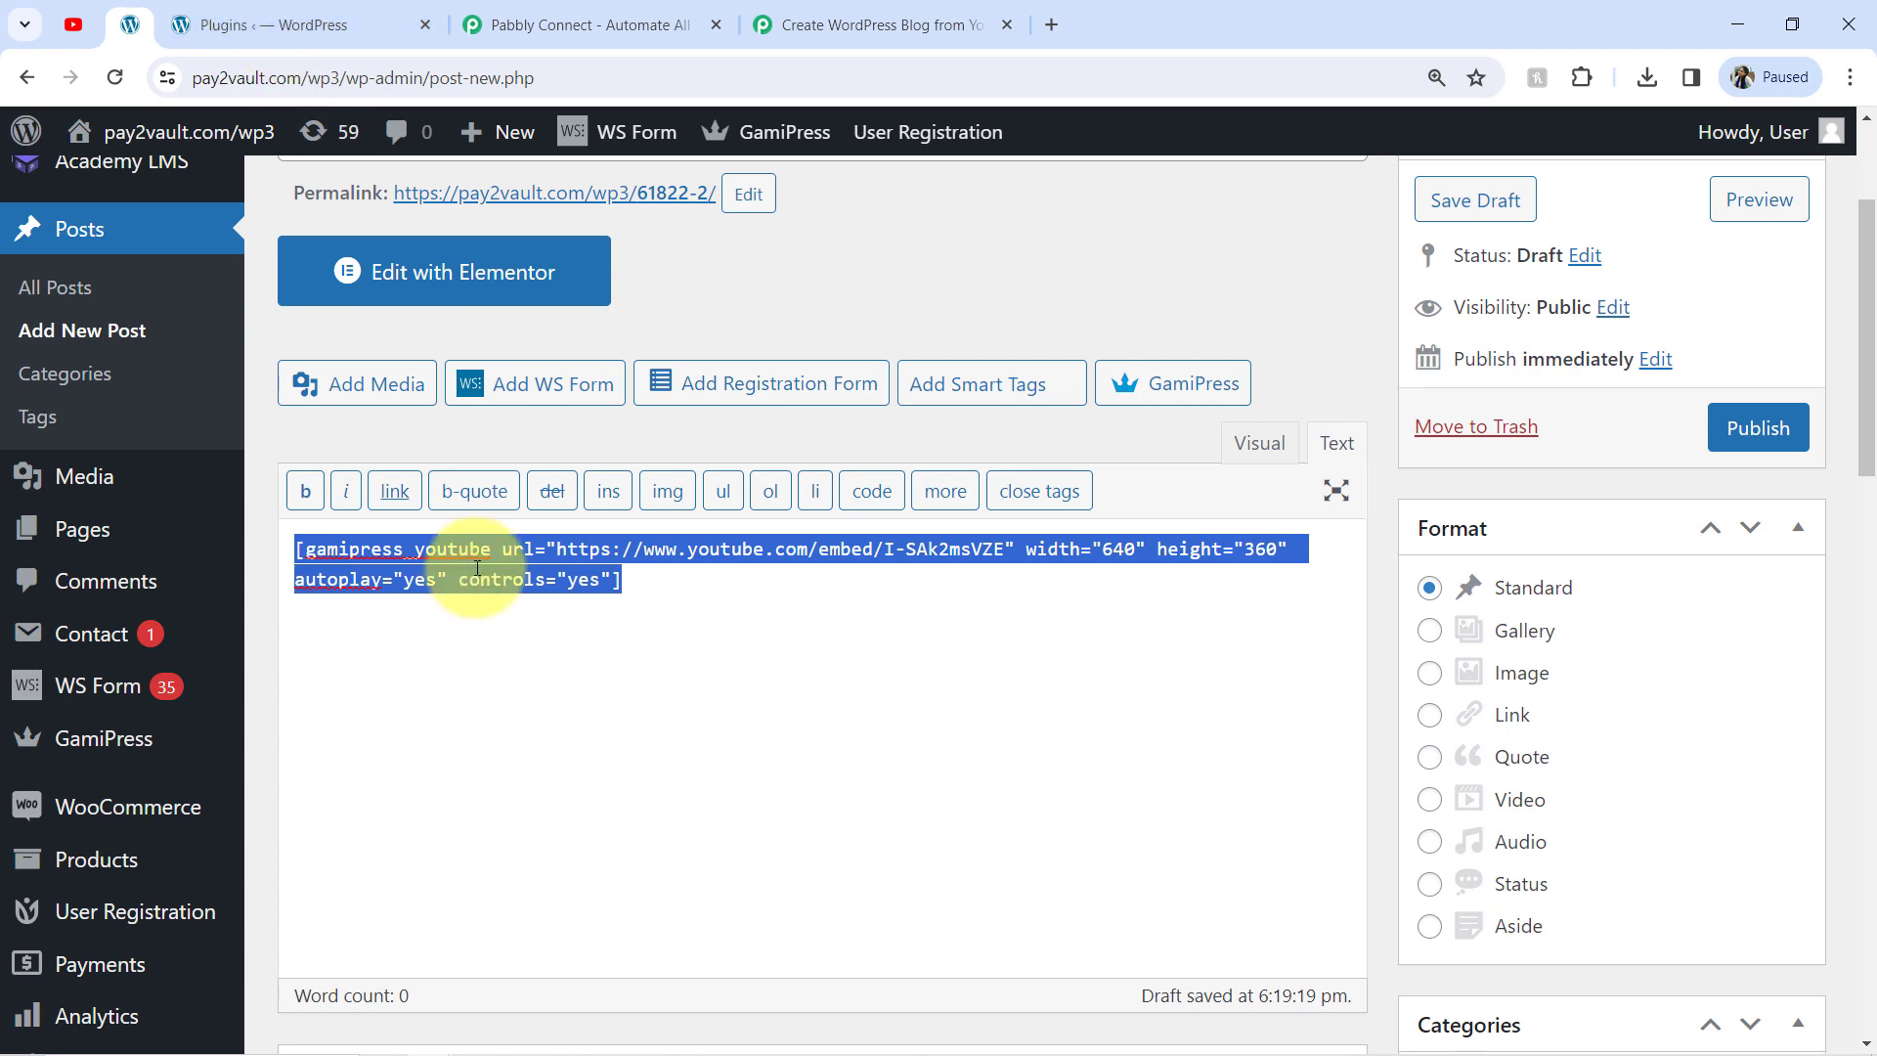
pyautogui.click(1146, 408)
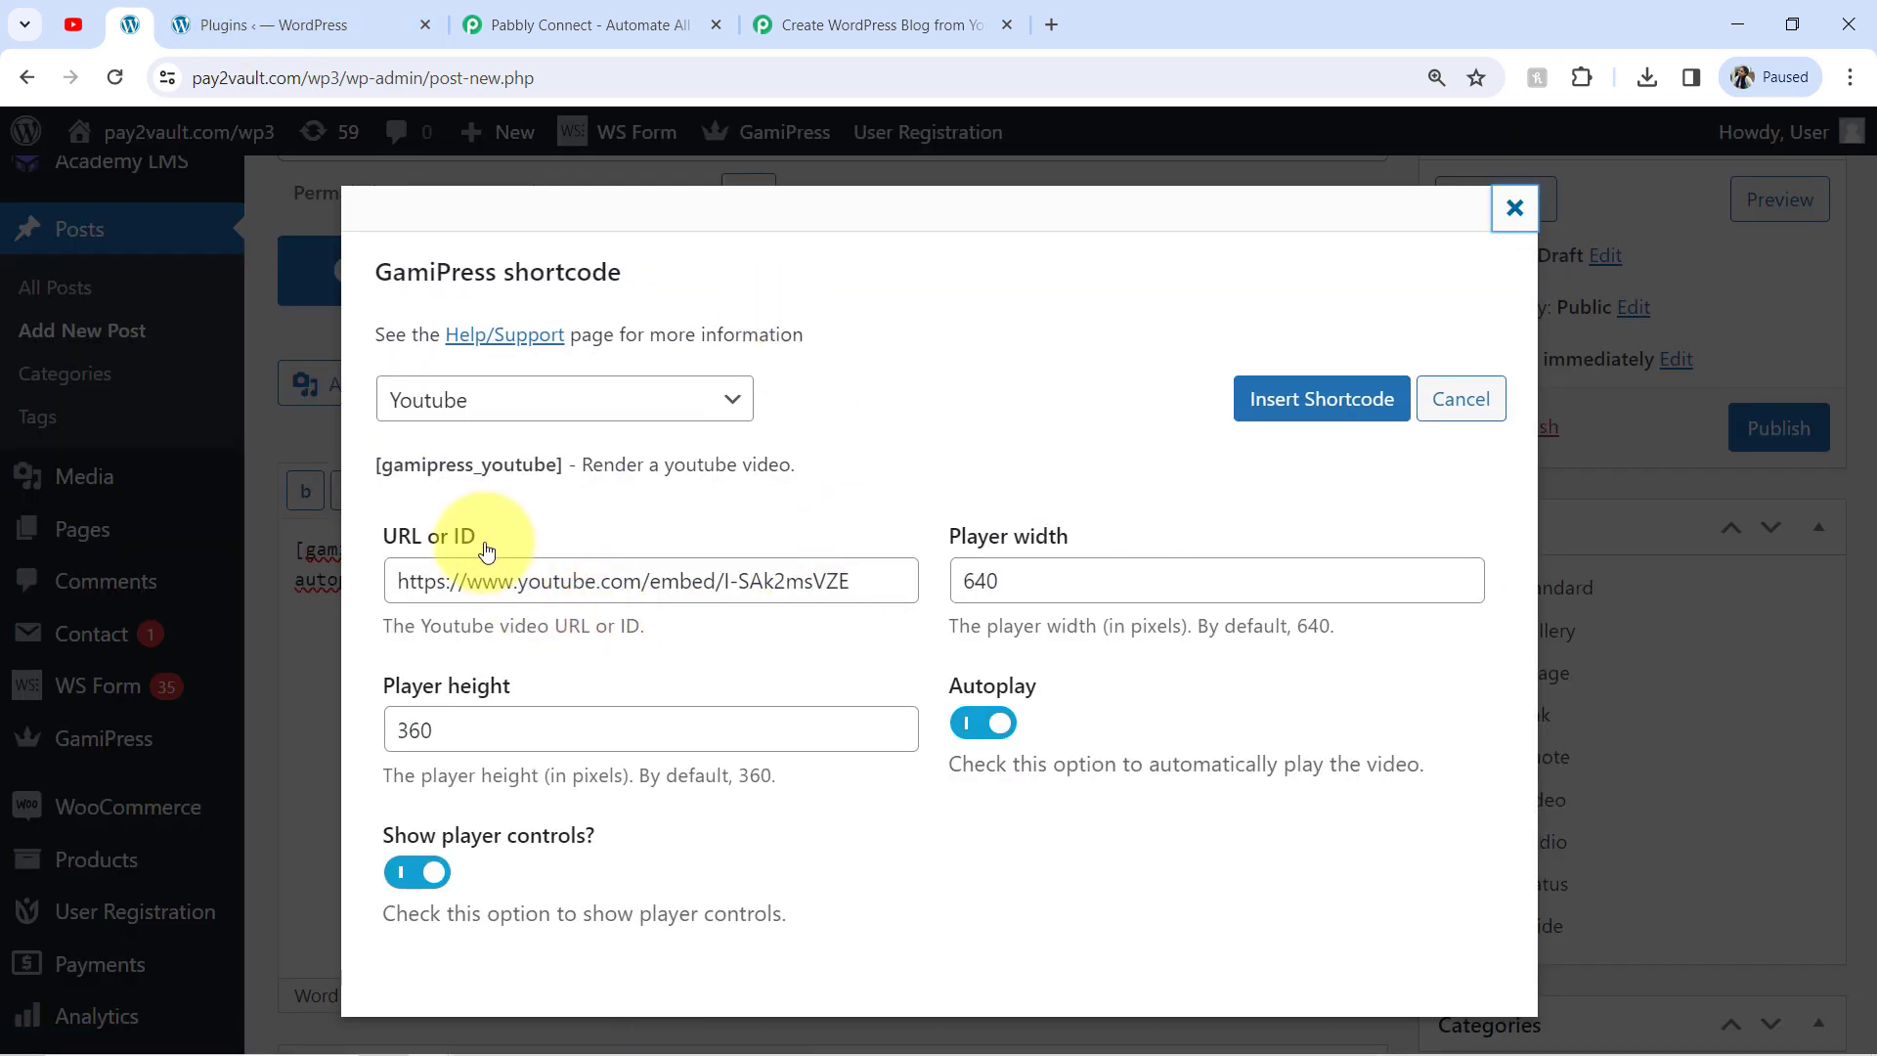
pyautogui.click(820, 13)
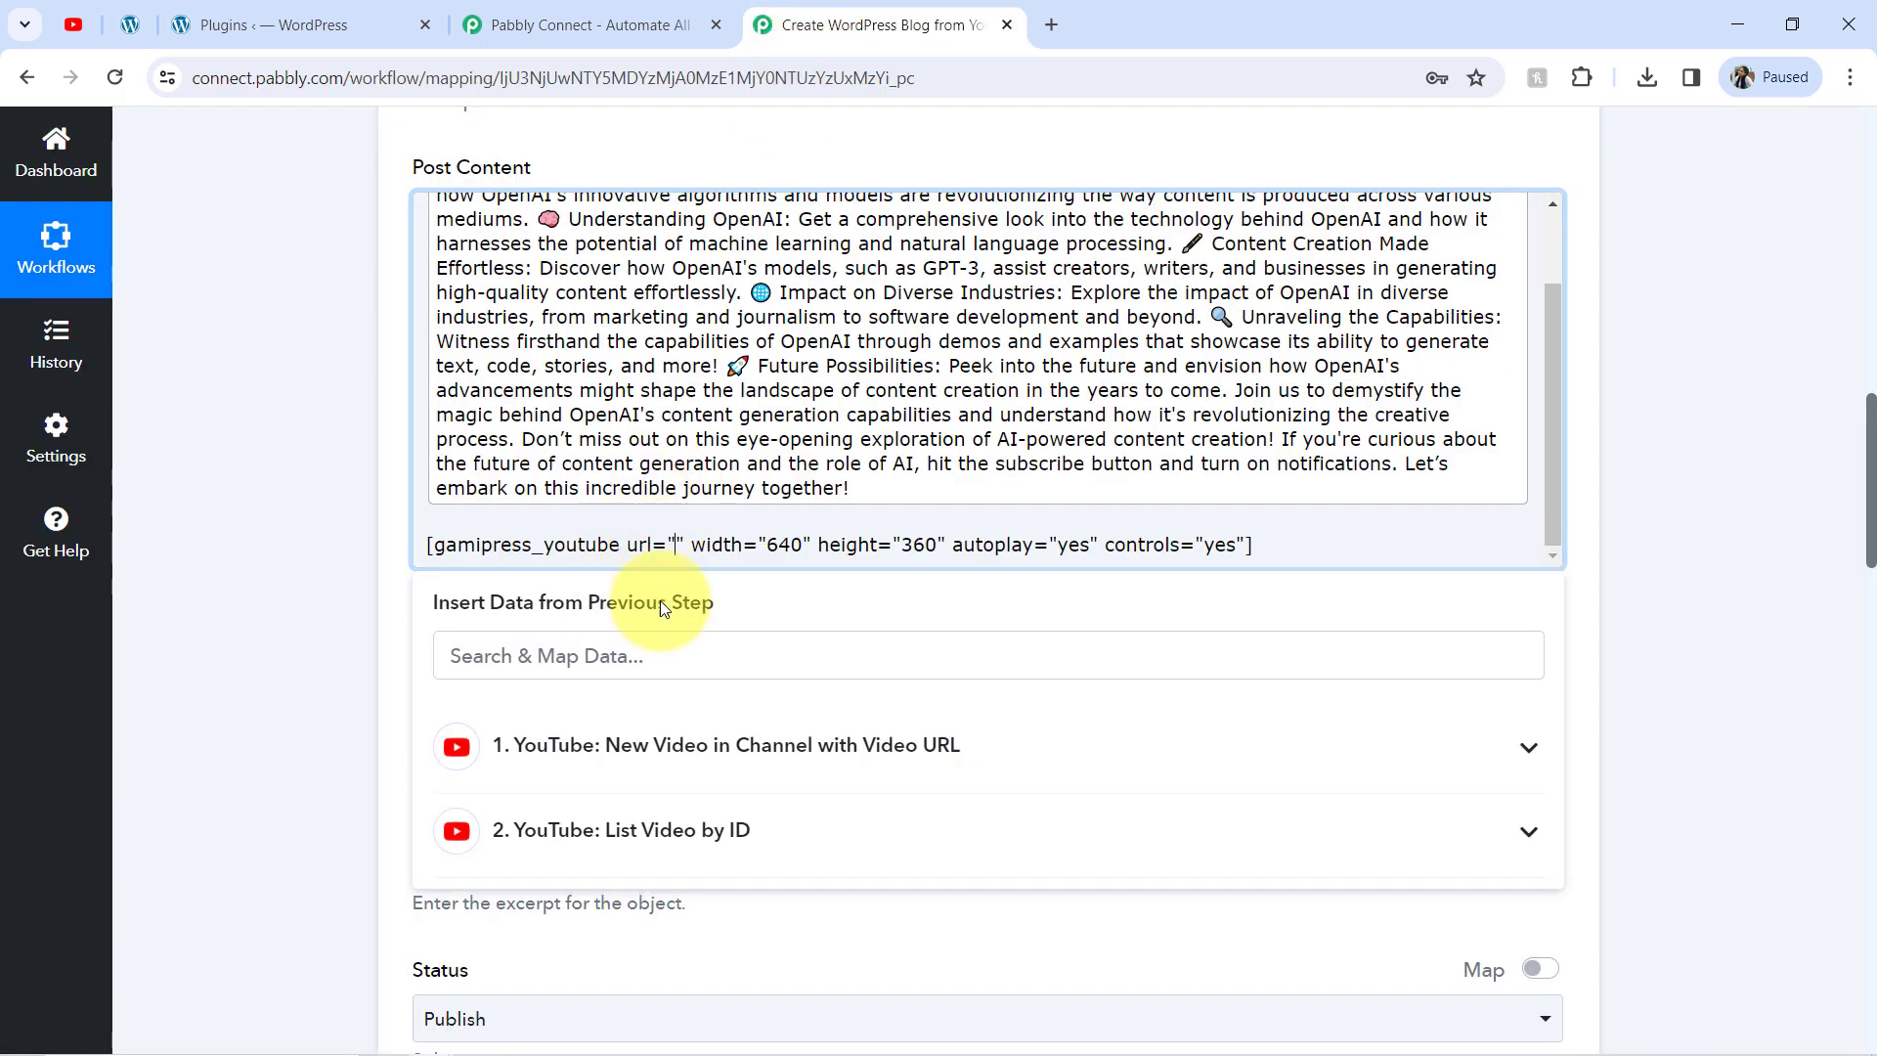
# Map Res1 Id VideoId from the YouTube trigger into the shortcode's url attribute, and check its width, height, autoplay and controls attributes.
pyautogui.click(528, 746)
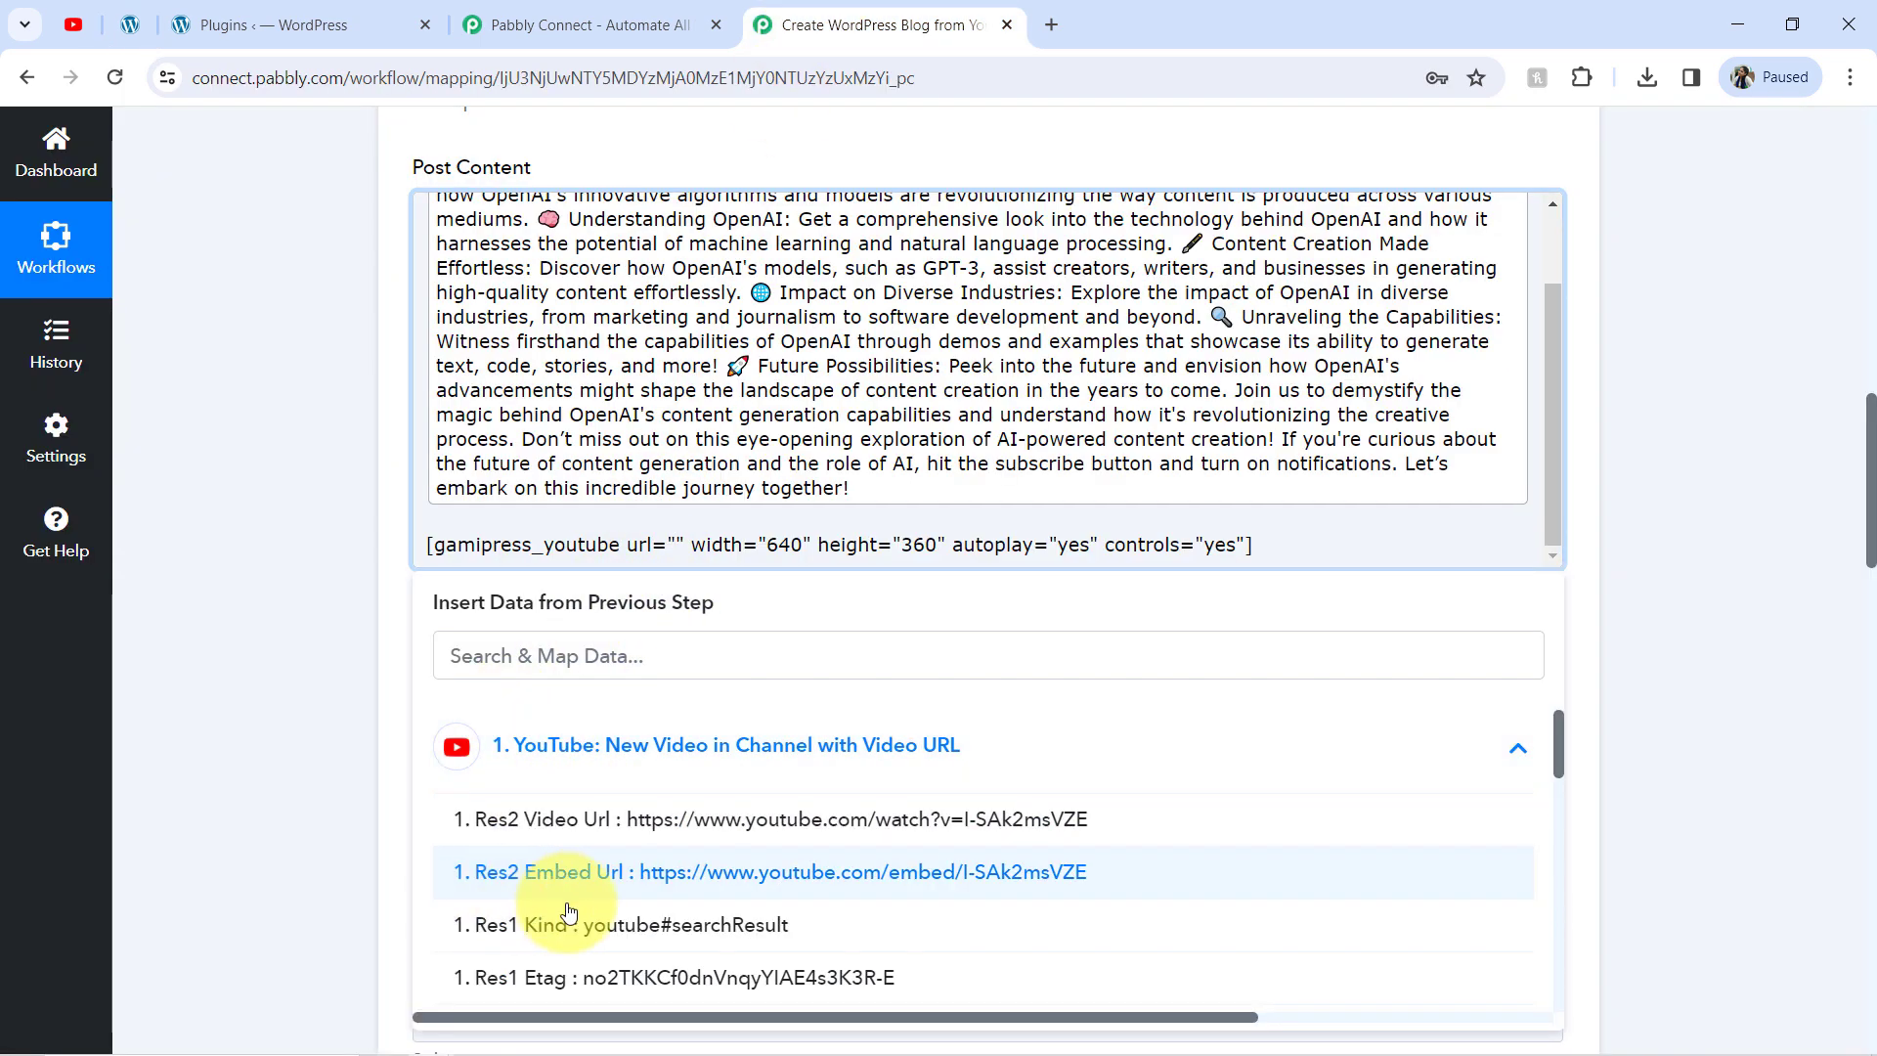
pyautogui.moveTo(1563, 753); pyautogui.dragTo(1561, 812)
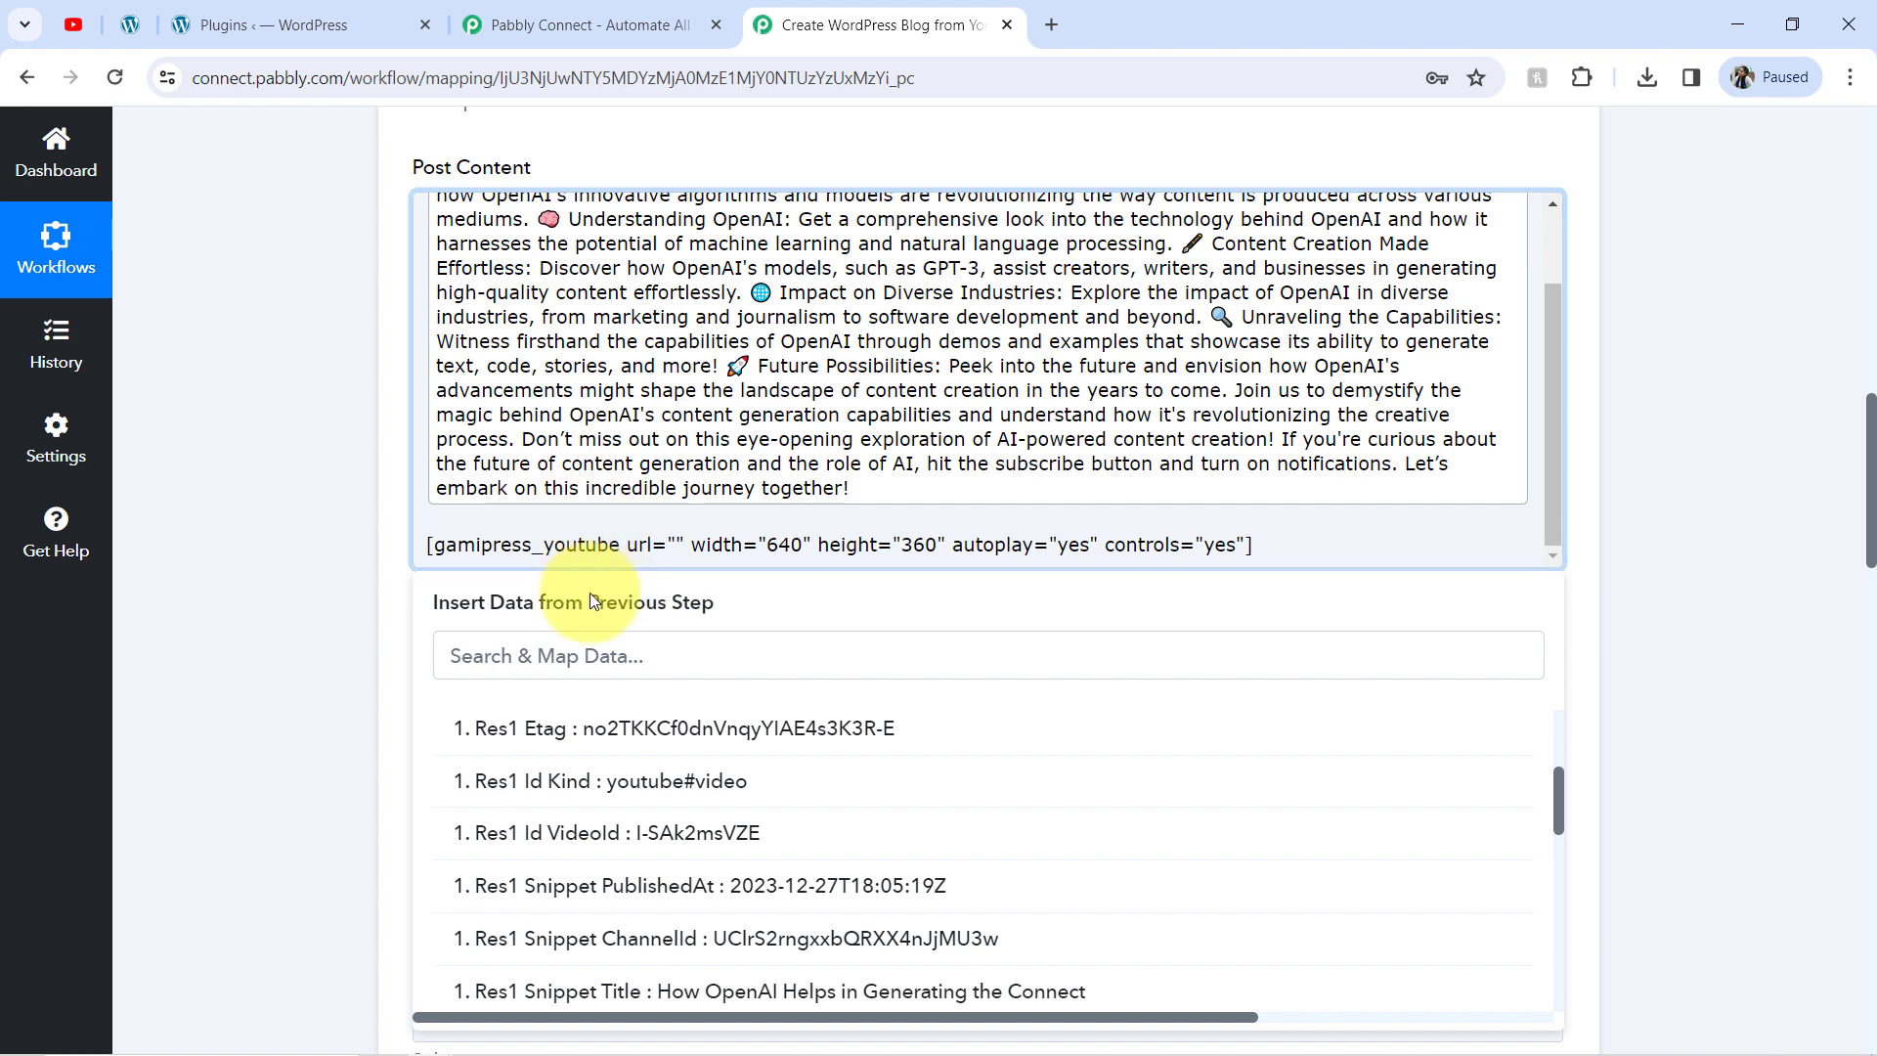
pyautogui.click(555, 833)
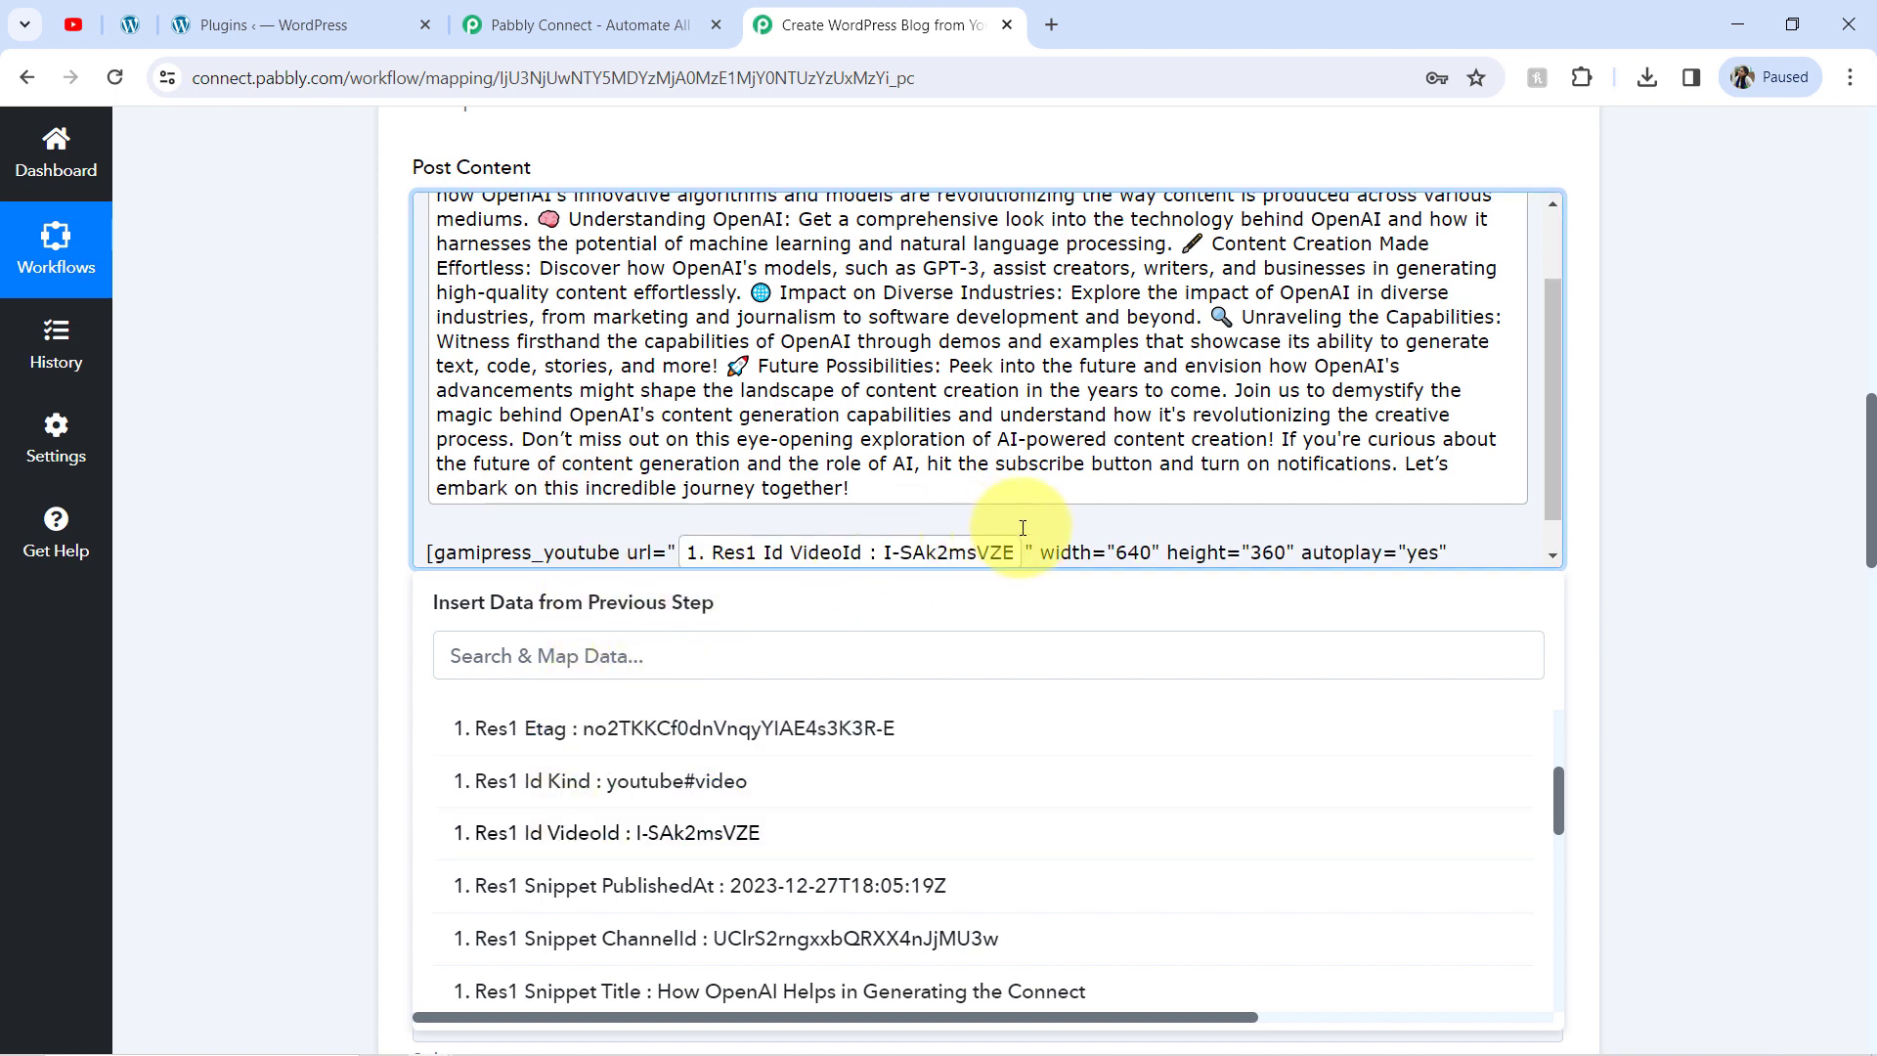
pyautogui.moveTo(1086, 561); pyautogui.dragTo(1228, 557)
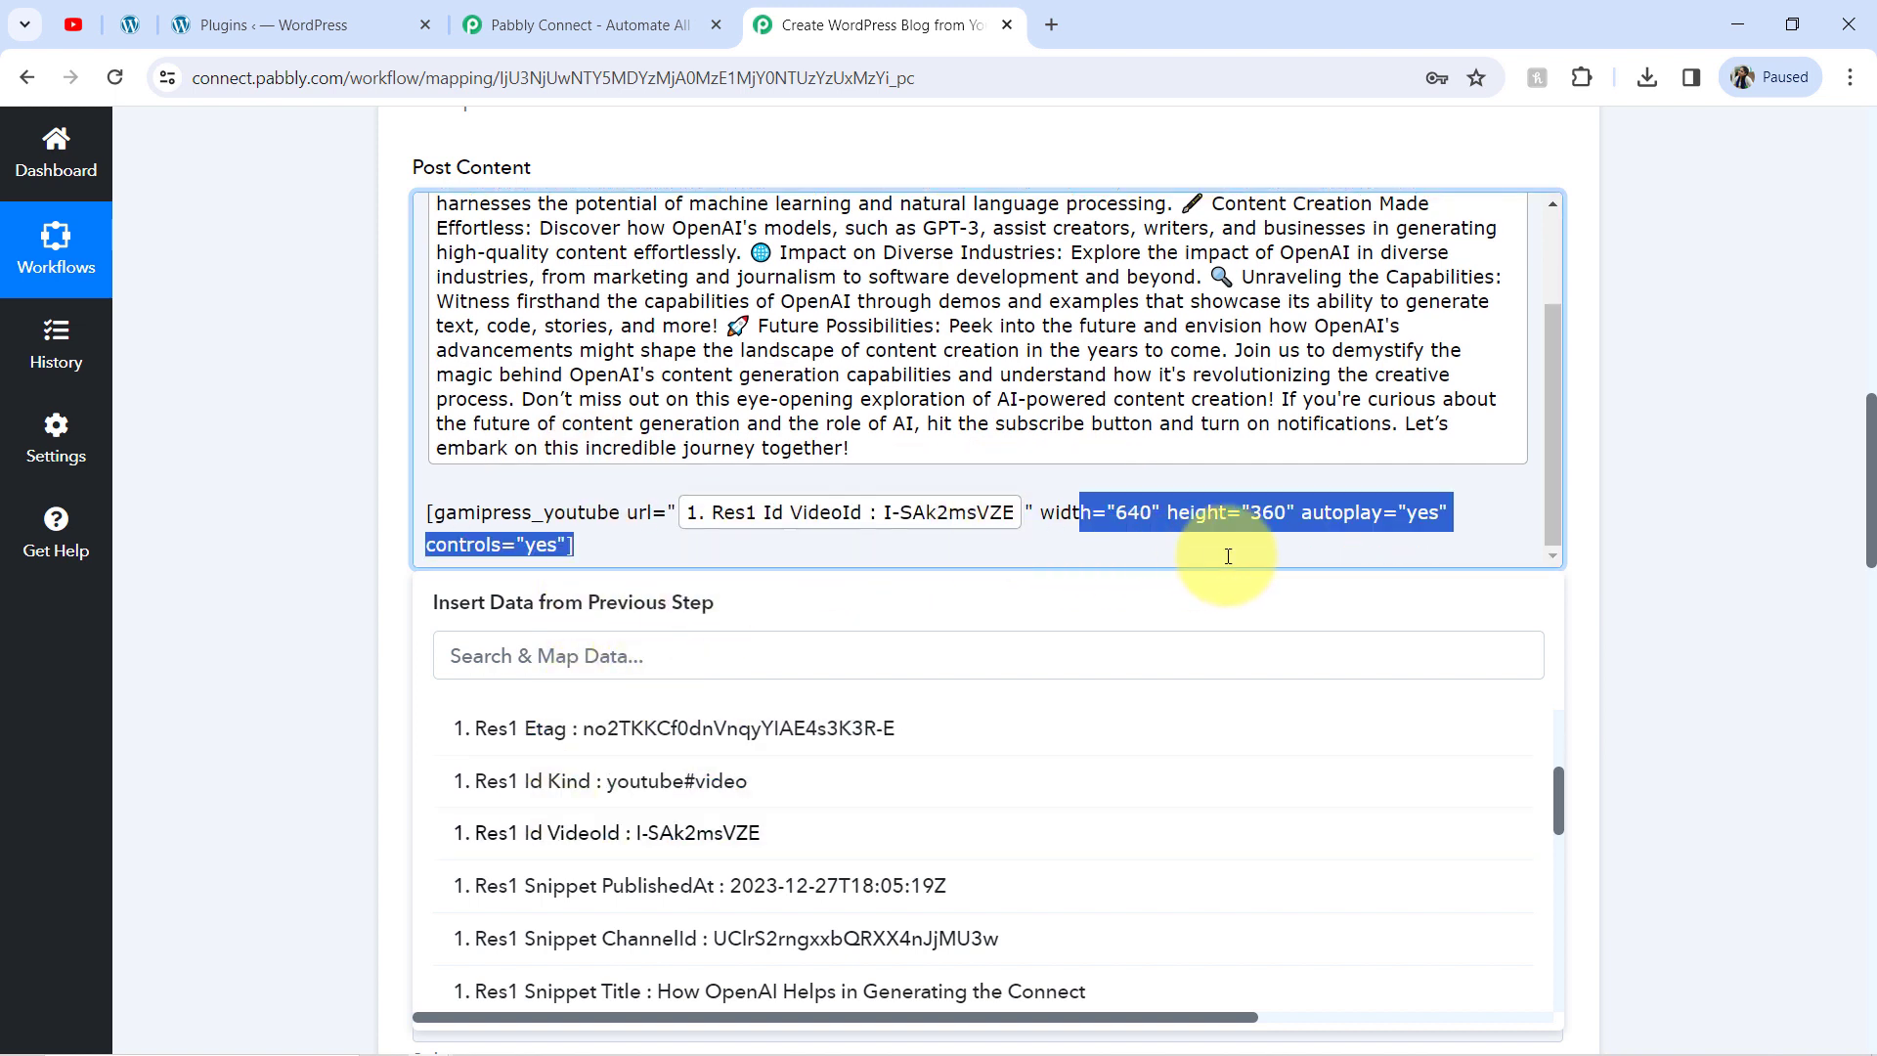
pyautogui.click(1138, 513)
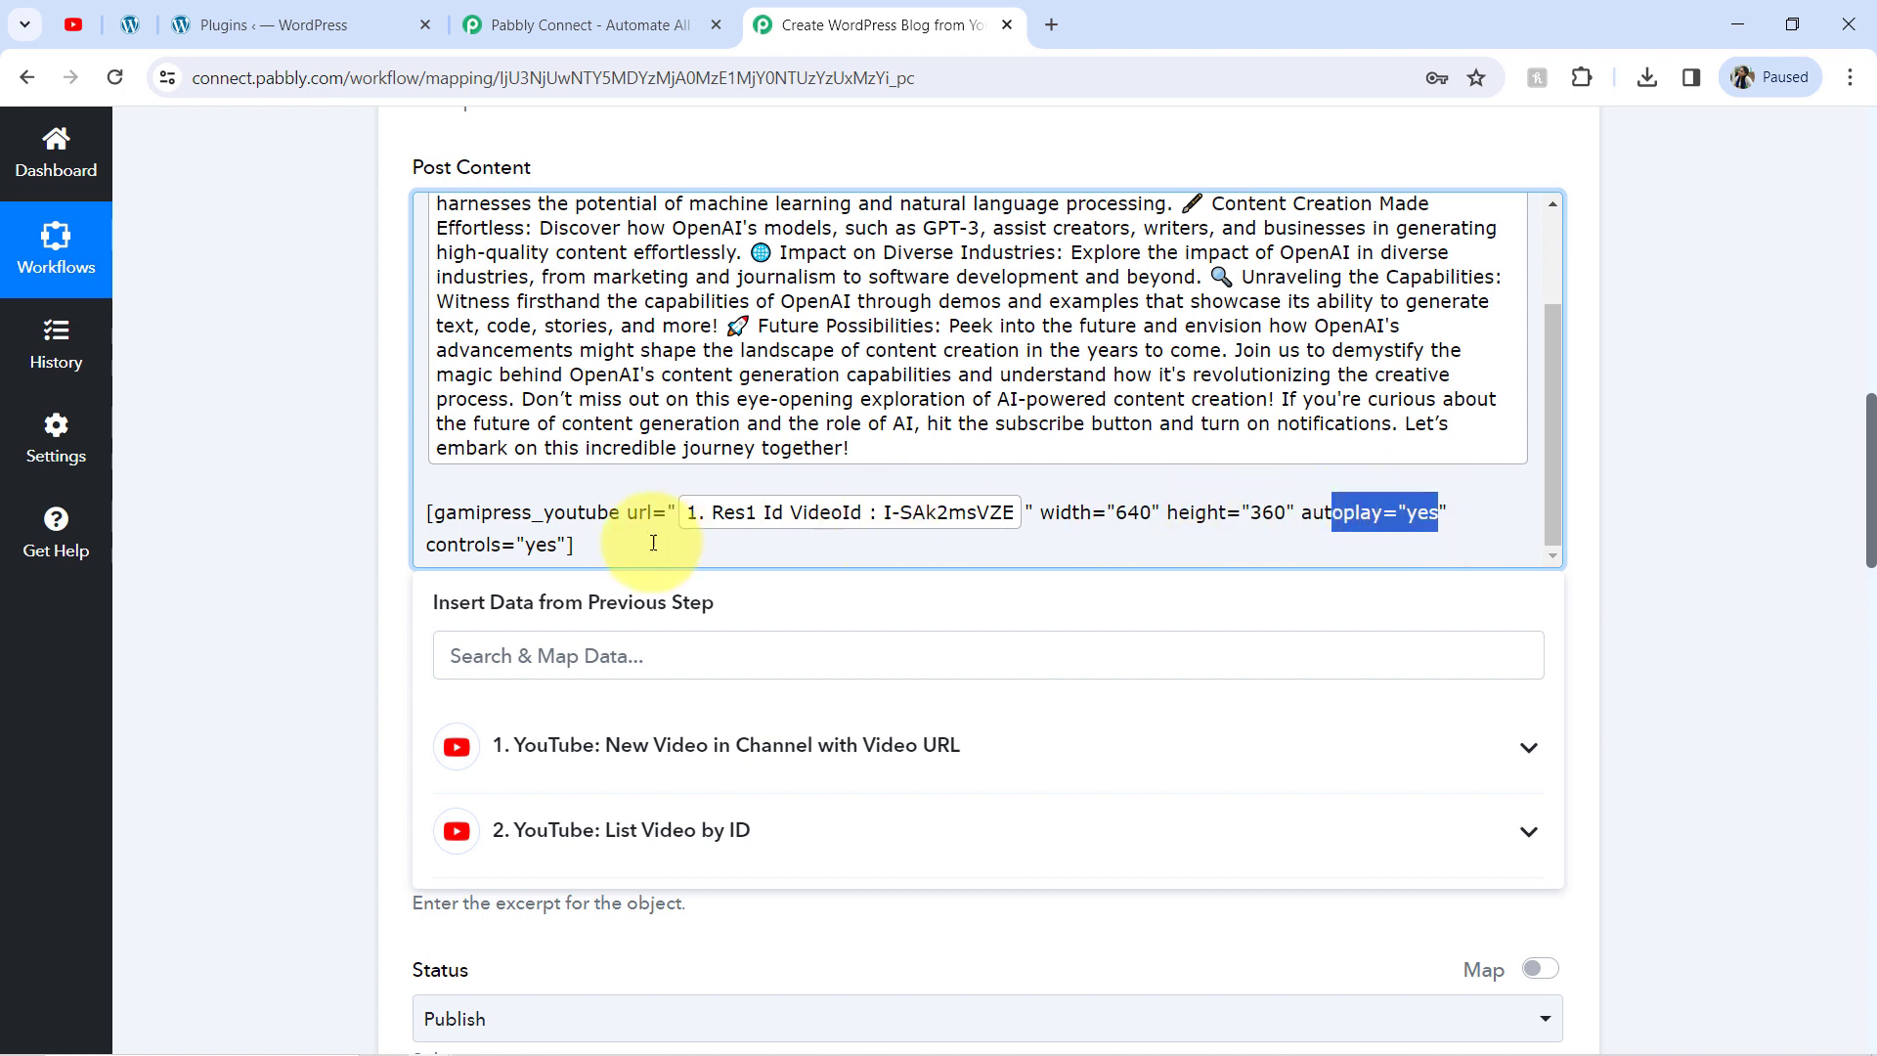
pyautogui.moveTo(460, 545); pyautogui.dragTo(554, 547)
pyautogui.click(308, 577)
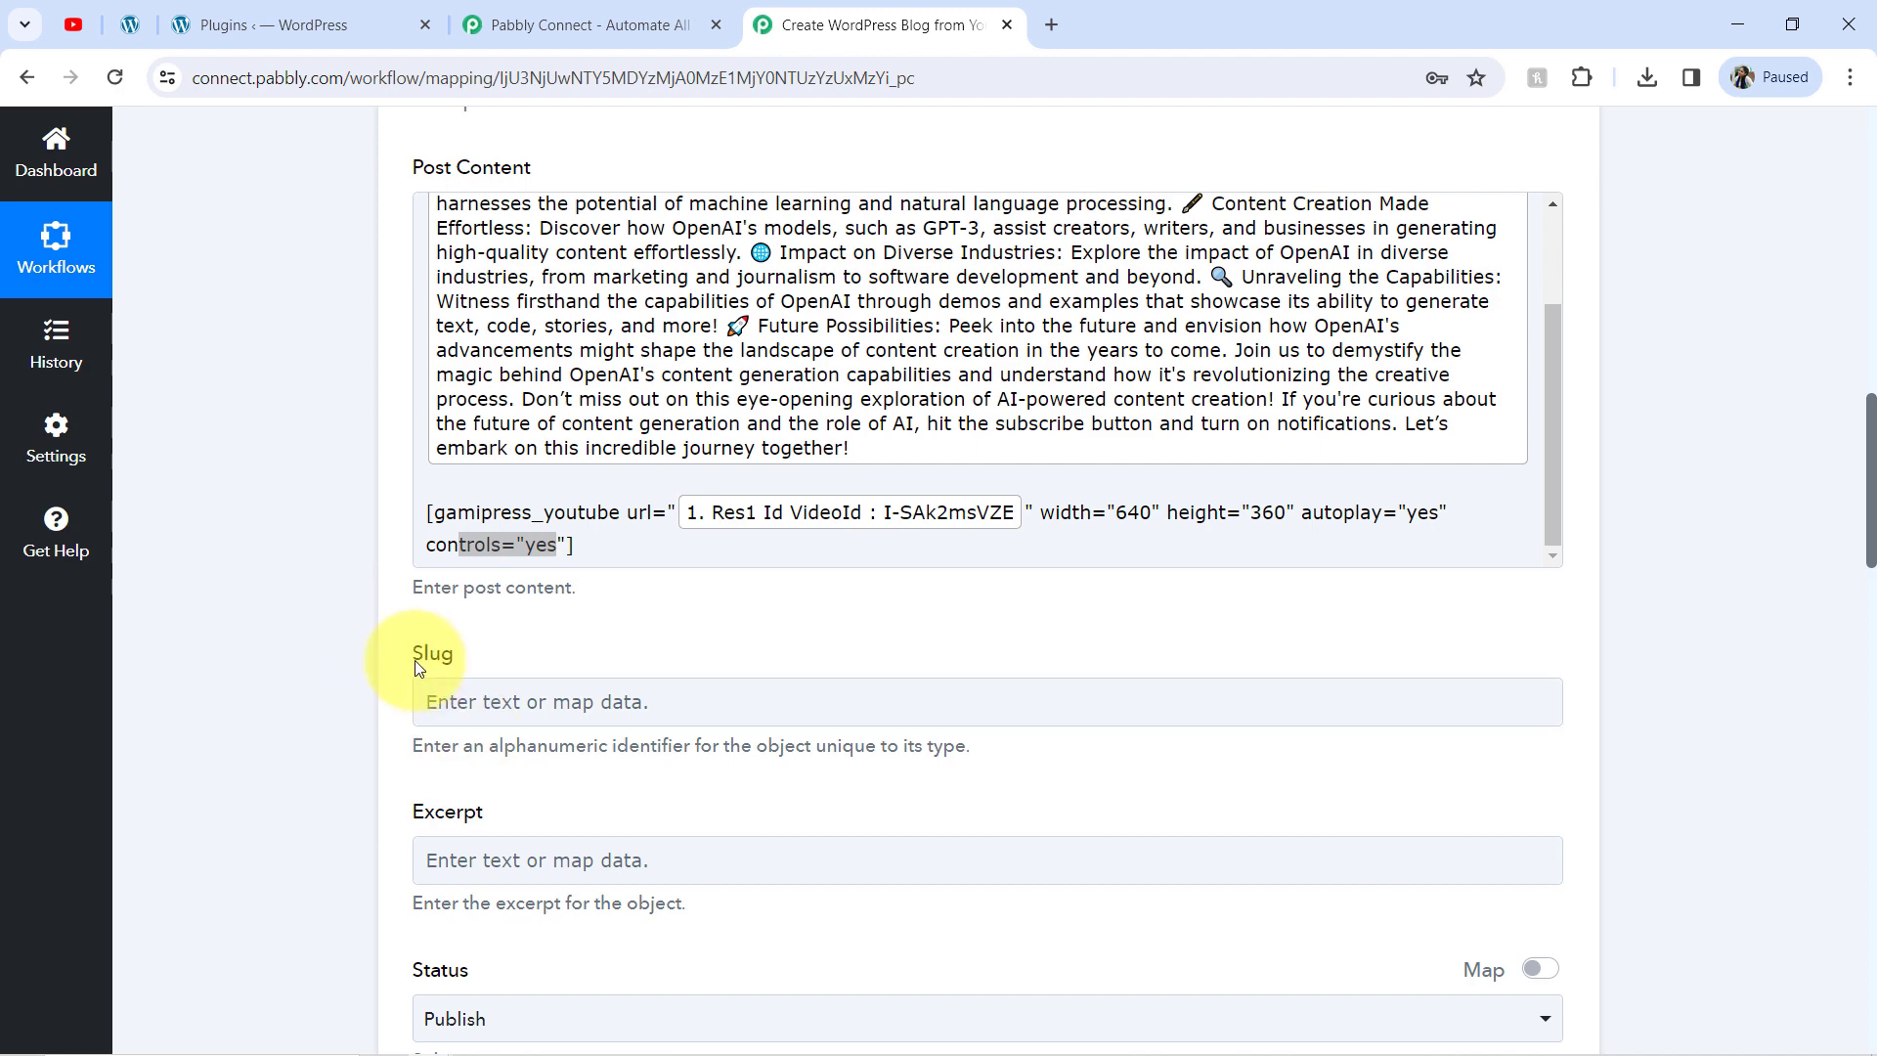
# Map Res1 Snippet Title from the YouTube New Video in Channel step to the Slug field.
pyautogui.click(420, 700)
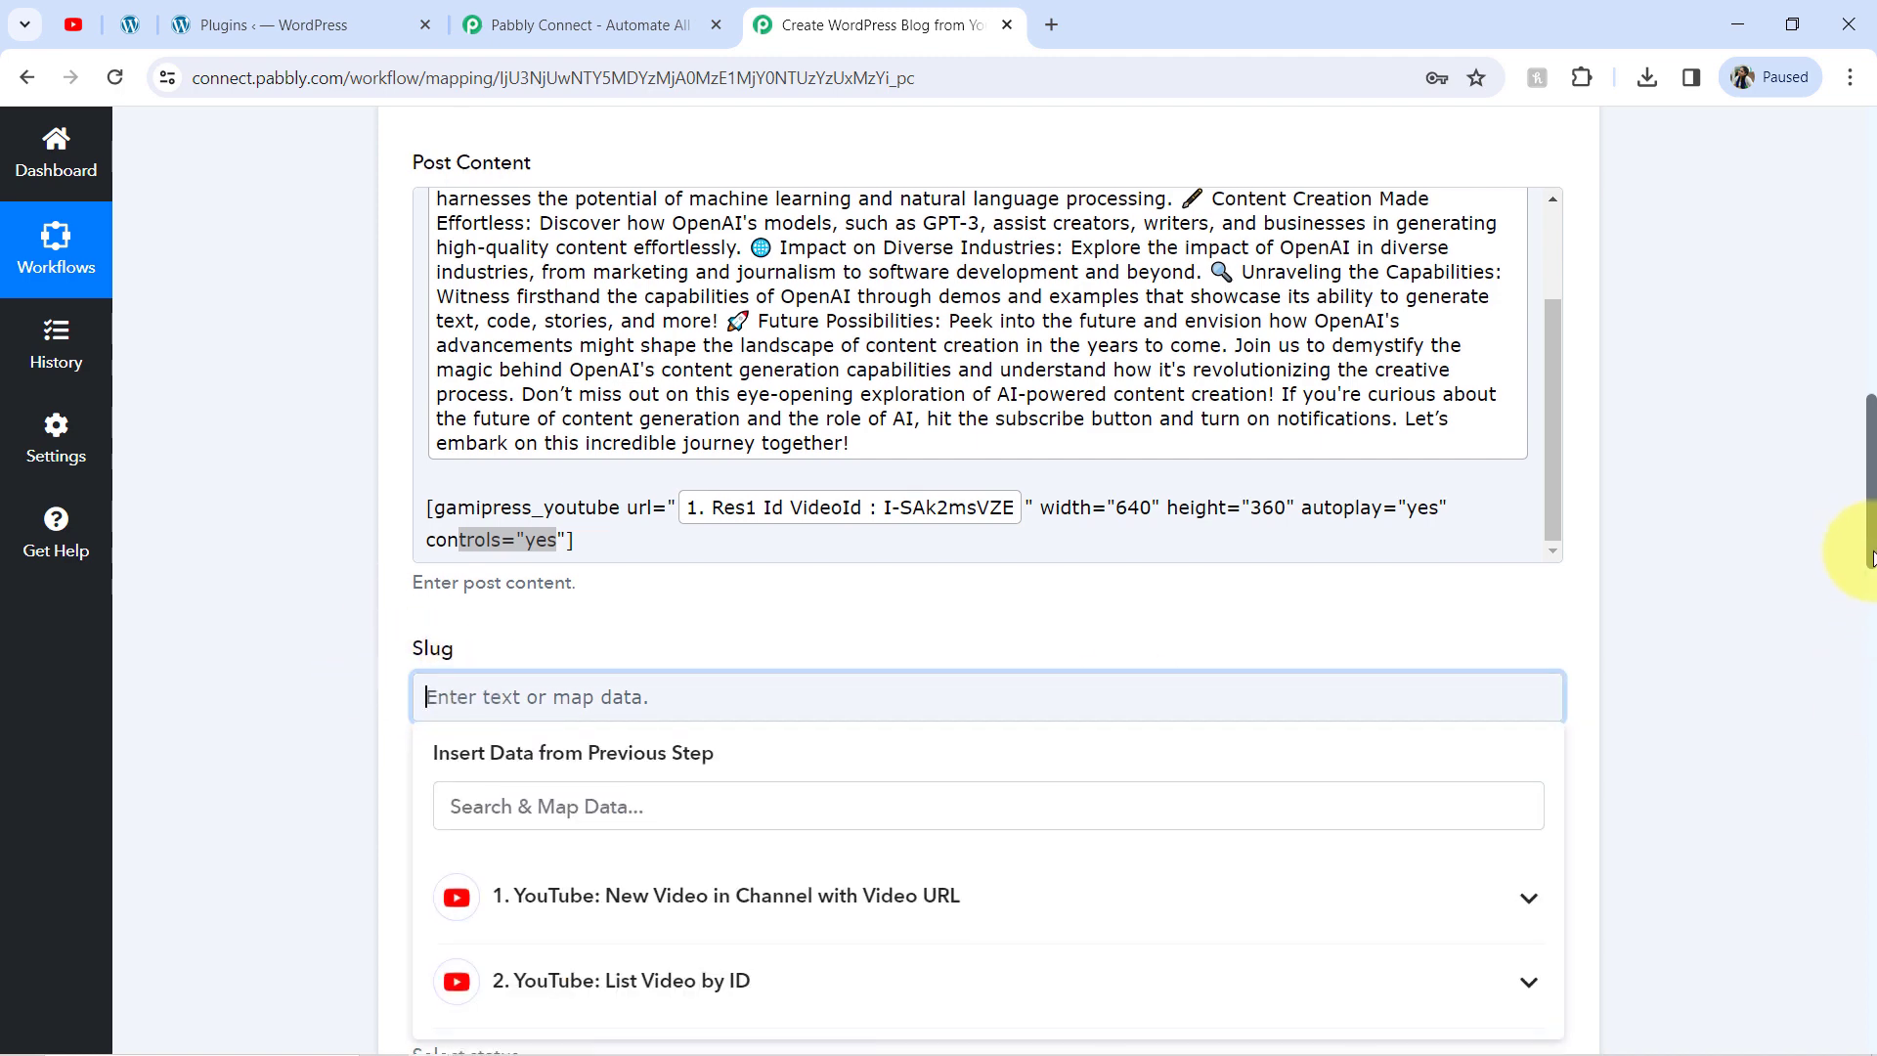
pyautogui.scroll(-4, 1864, 577)
pyautogui.click(494, 537)
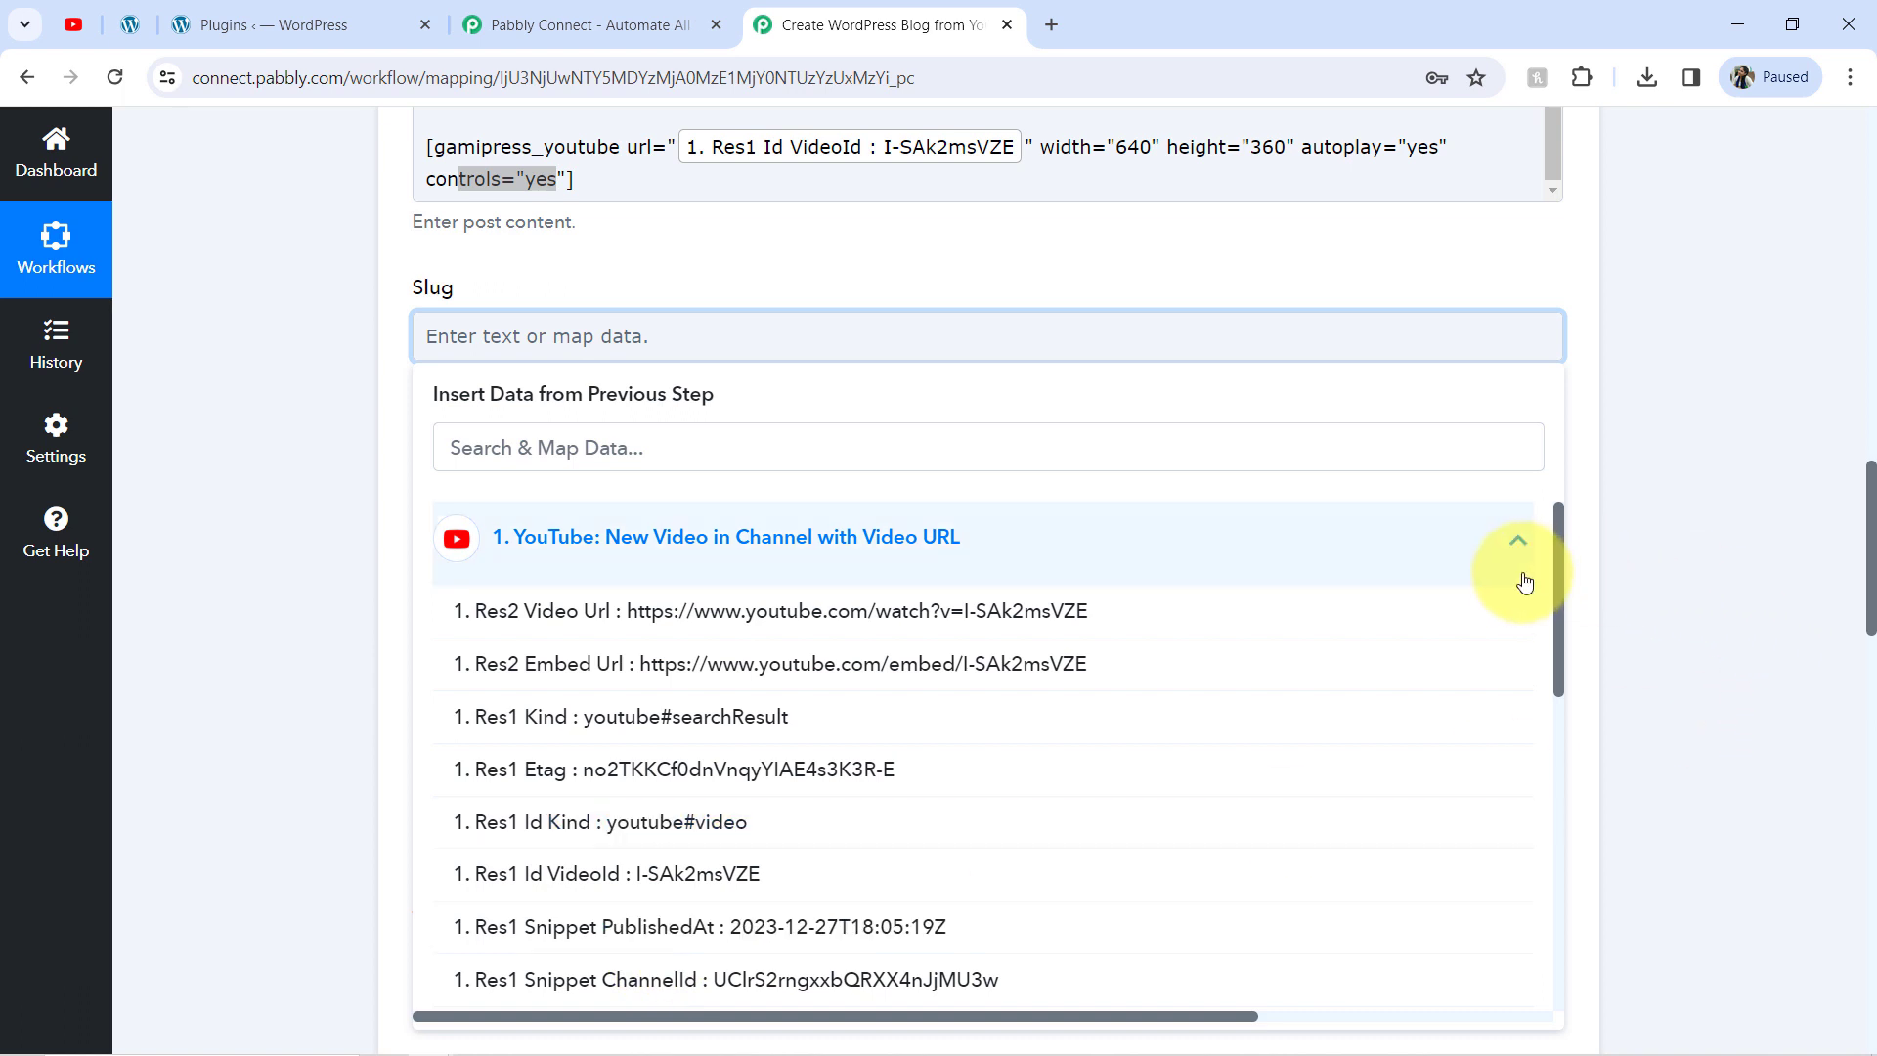
pyautogui.moveTo(1559, 589); pyautogui.dragTo(1557, 684)
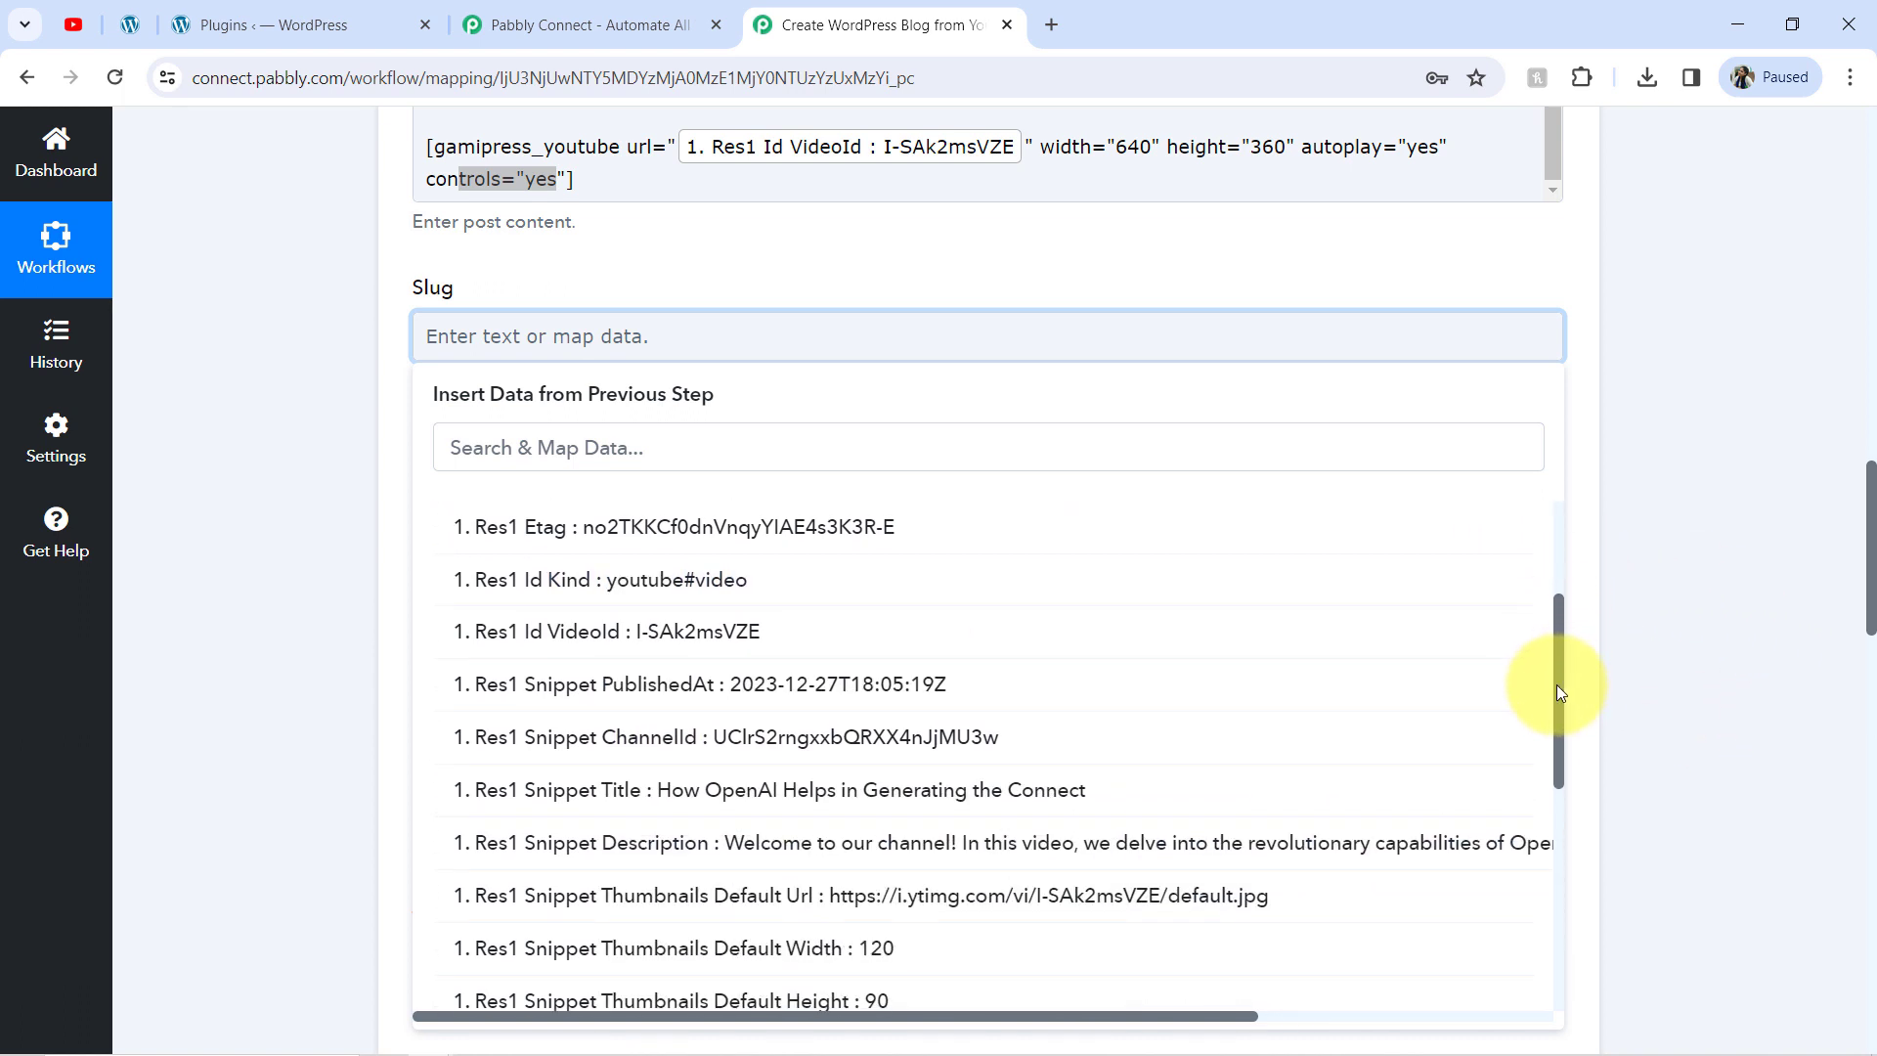
pyautogui.click(879, 790)
pyautogui.click(315, 454)
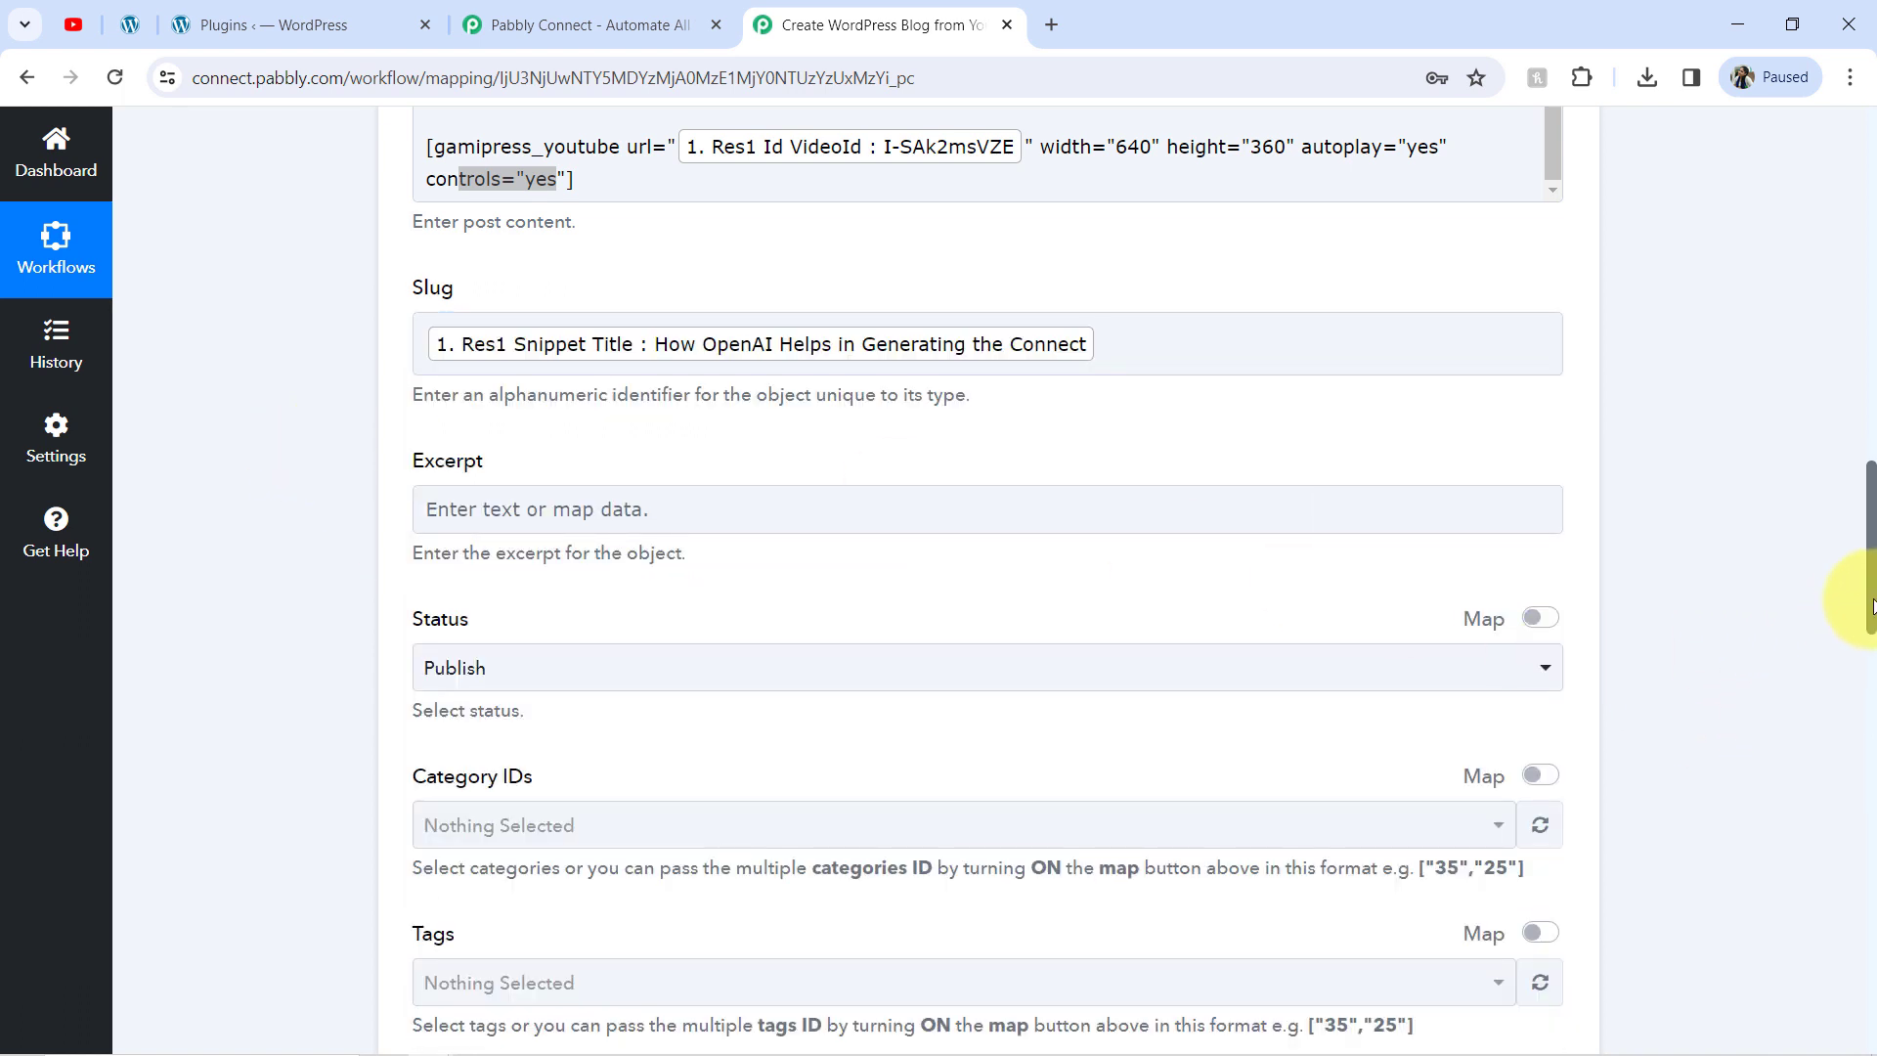
# Review the Excerpt, Status, Category IDs, Tags and Featured Media ID settings, including the available status and media file choices.
pyautogui.moveTo(1873, 607)
pyautogui.mouseDown()
pyautogui.moveTo(1869, 460)
pyautogui.moveTo(1872, 573)
pyautogui.mouseUp()
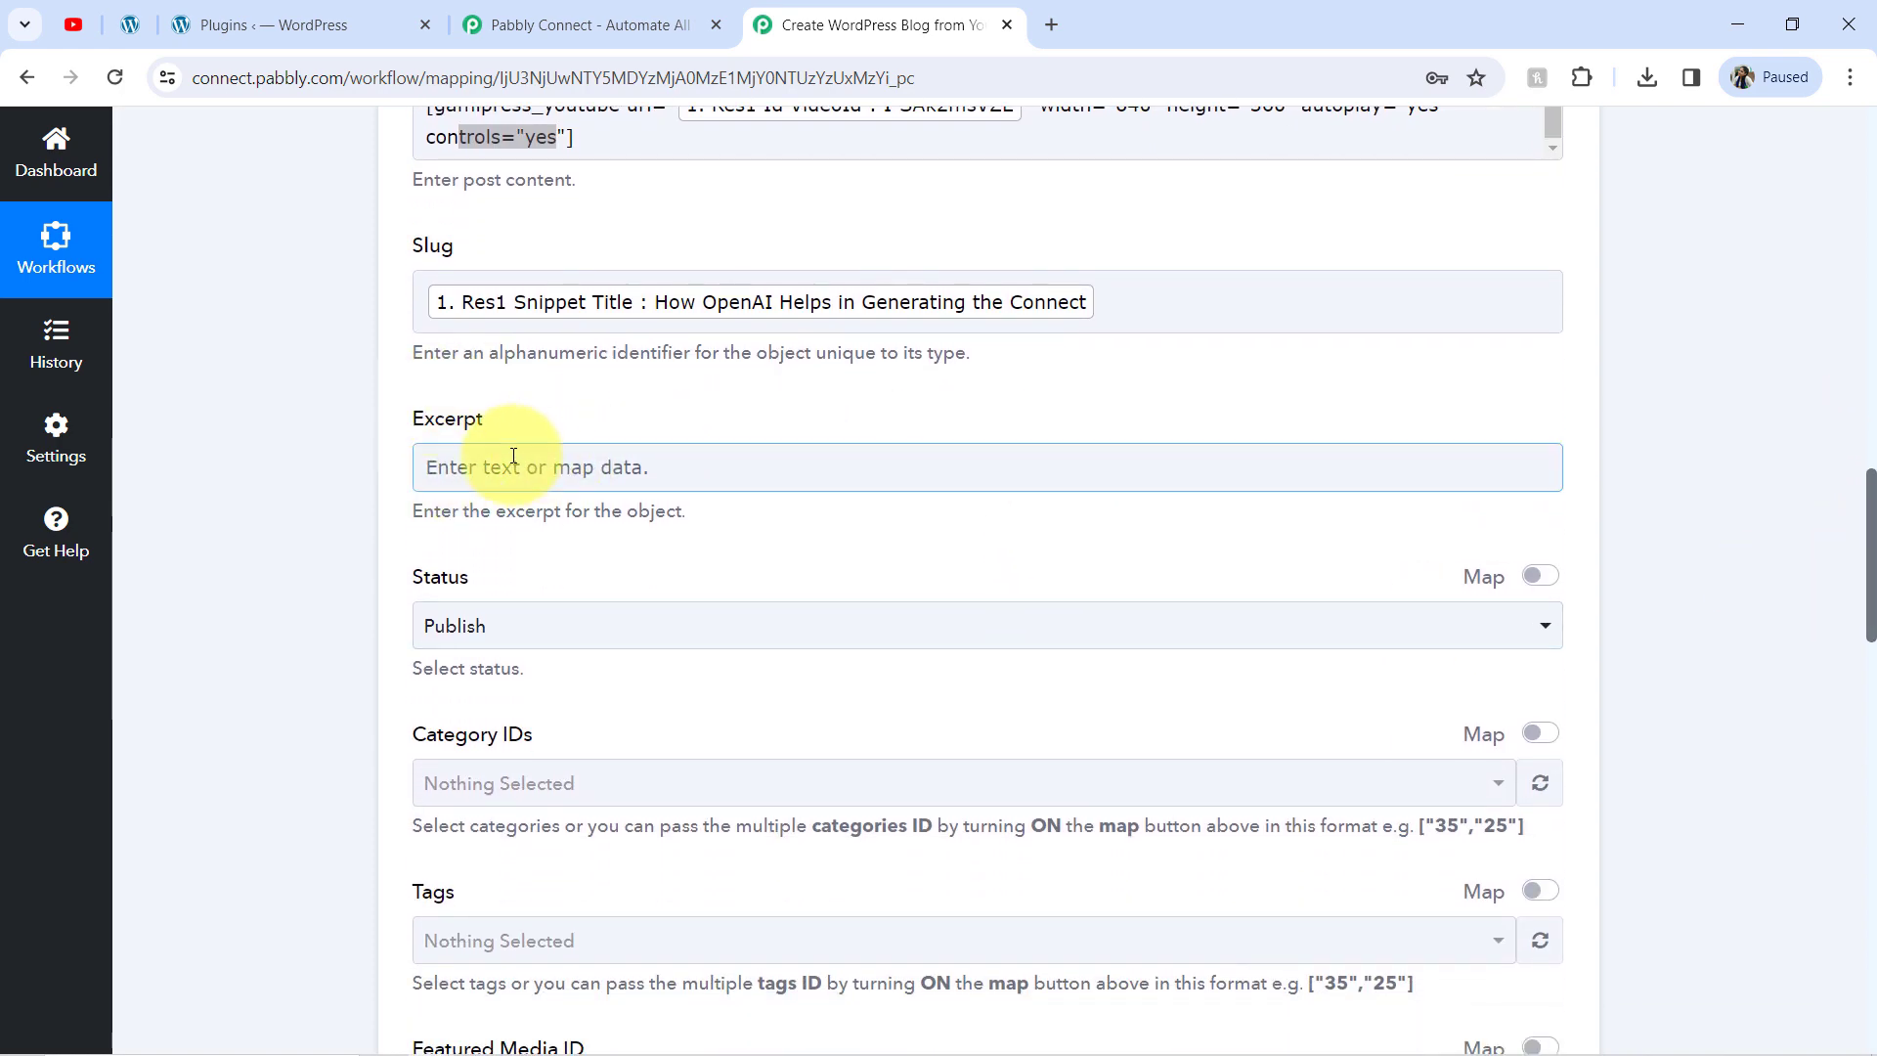
pyautogui.click(481, 469)
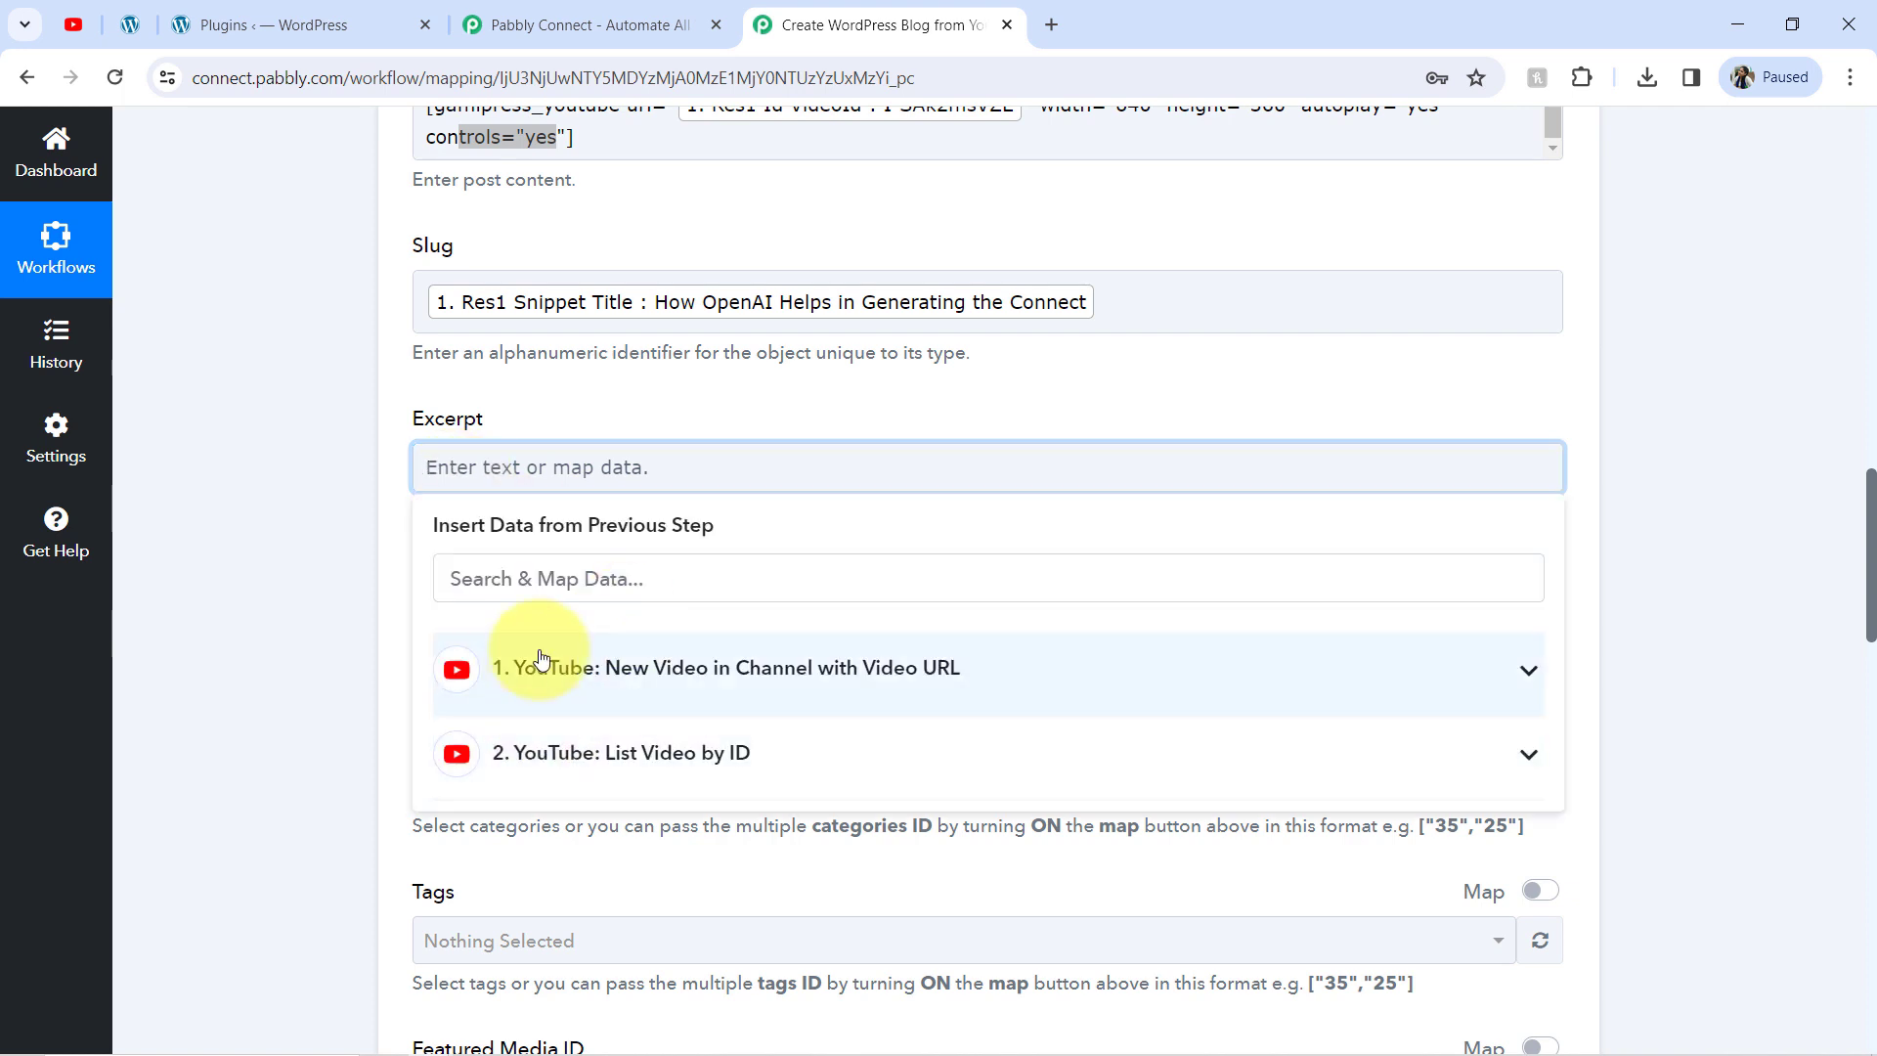
pyautogui.click(336, 629)
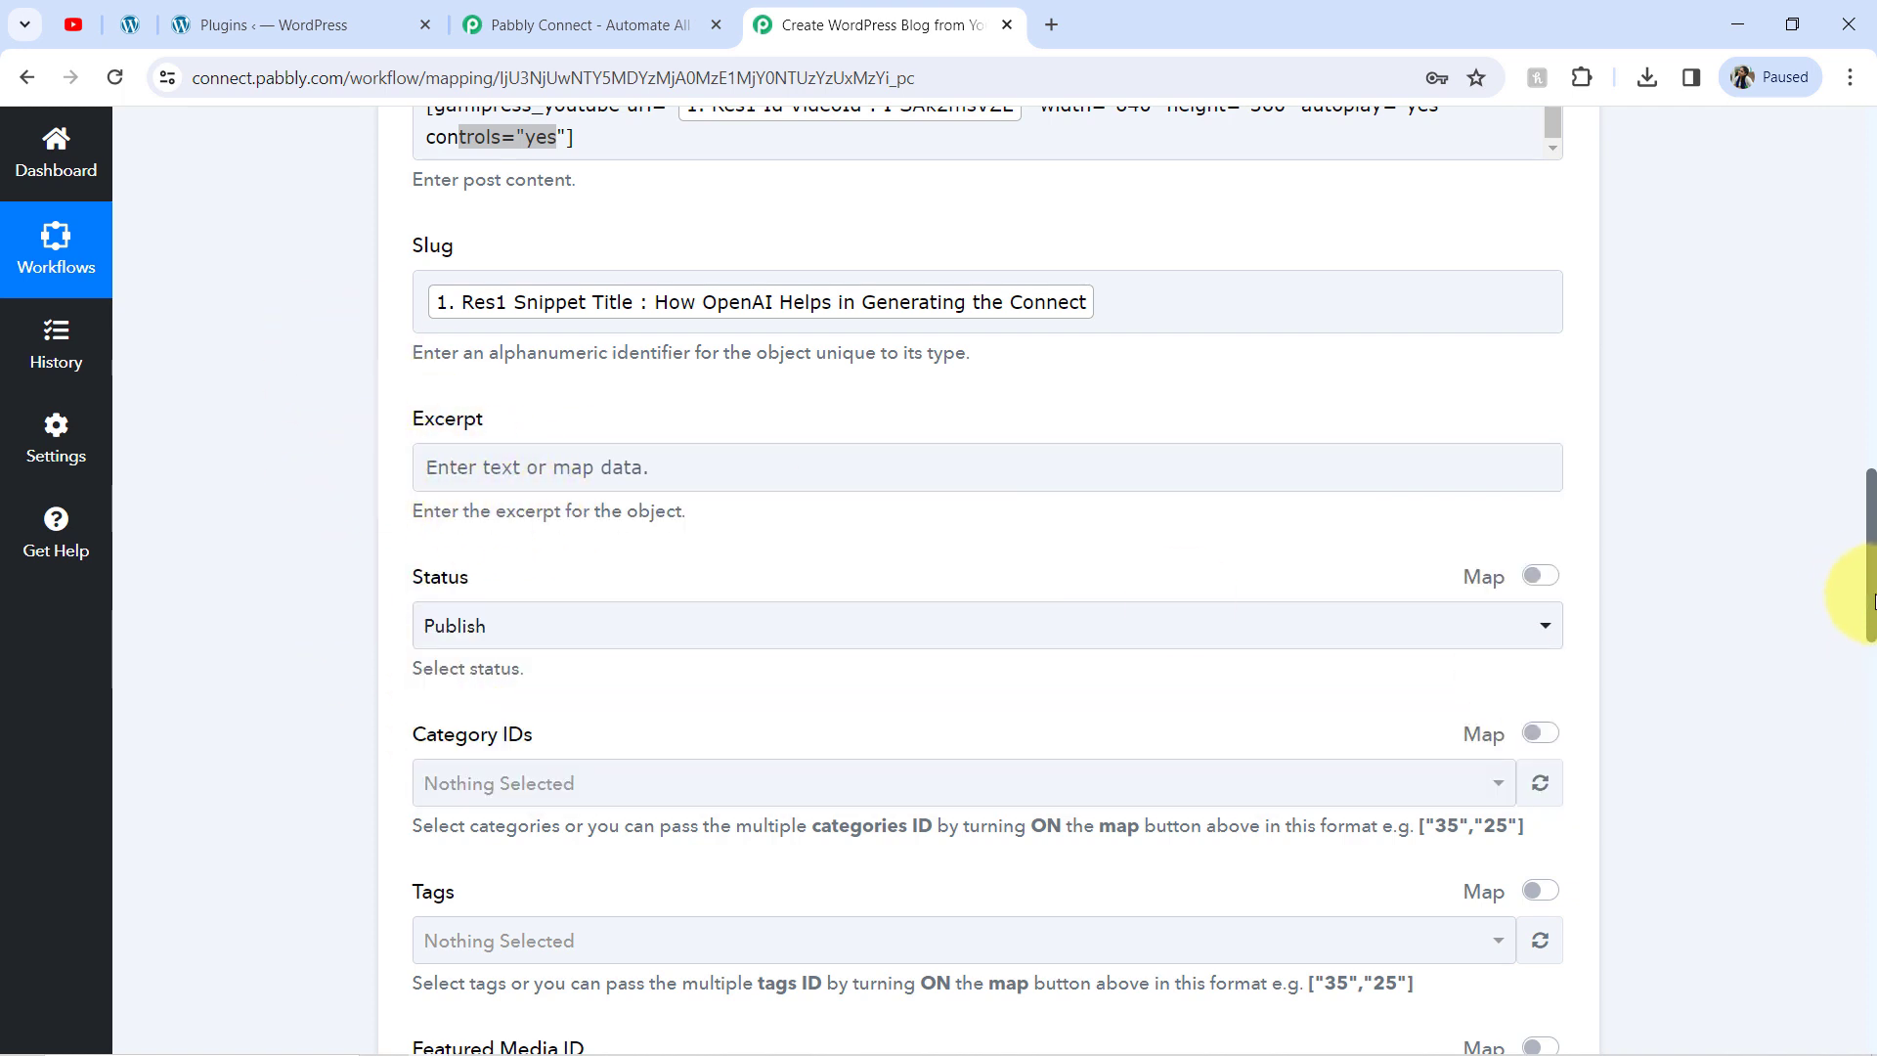
pyautogui.moveTo(1872, 598); pyautogui.dragTo(1873, 653)
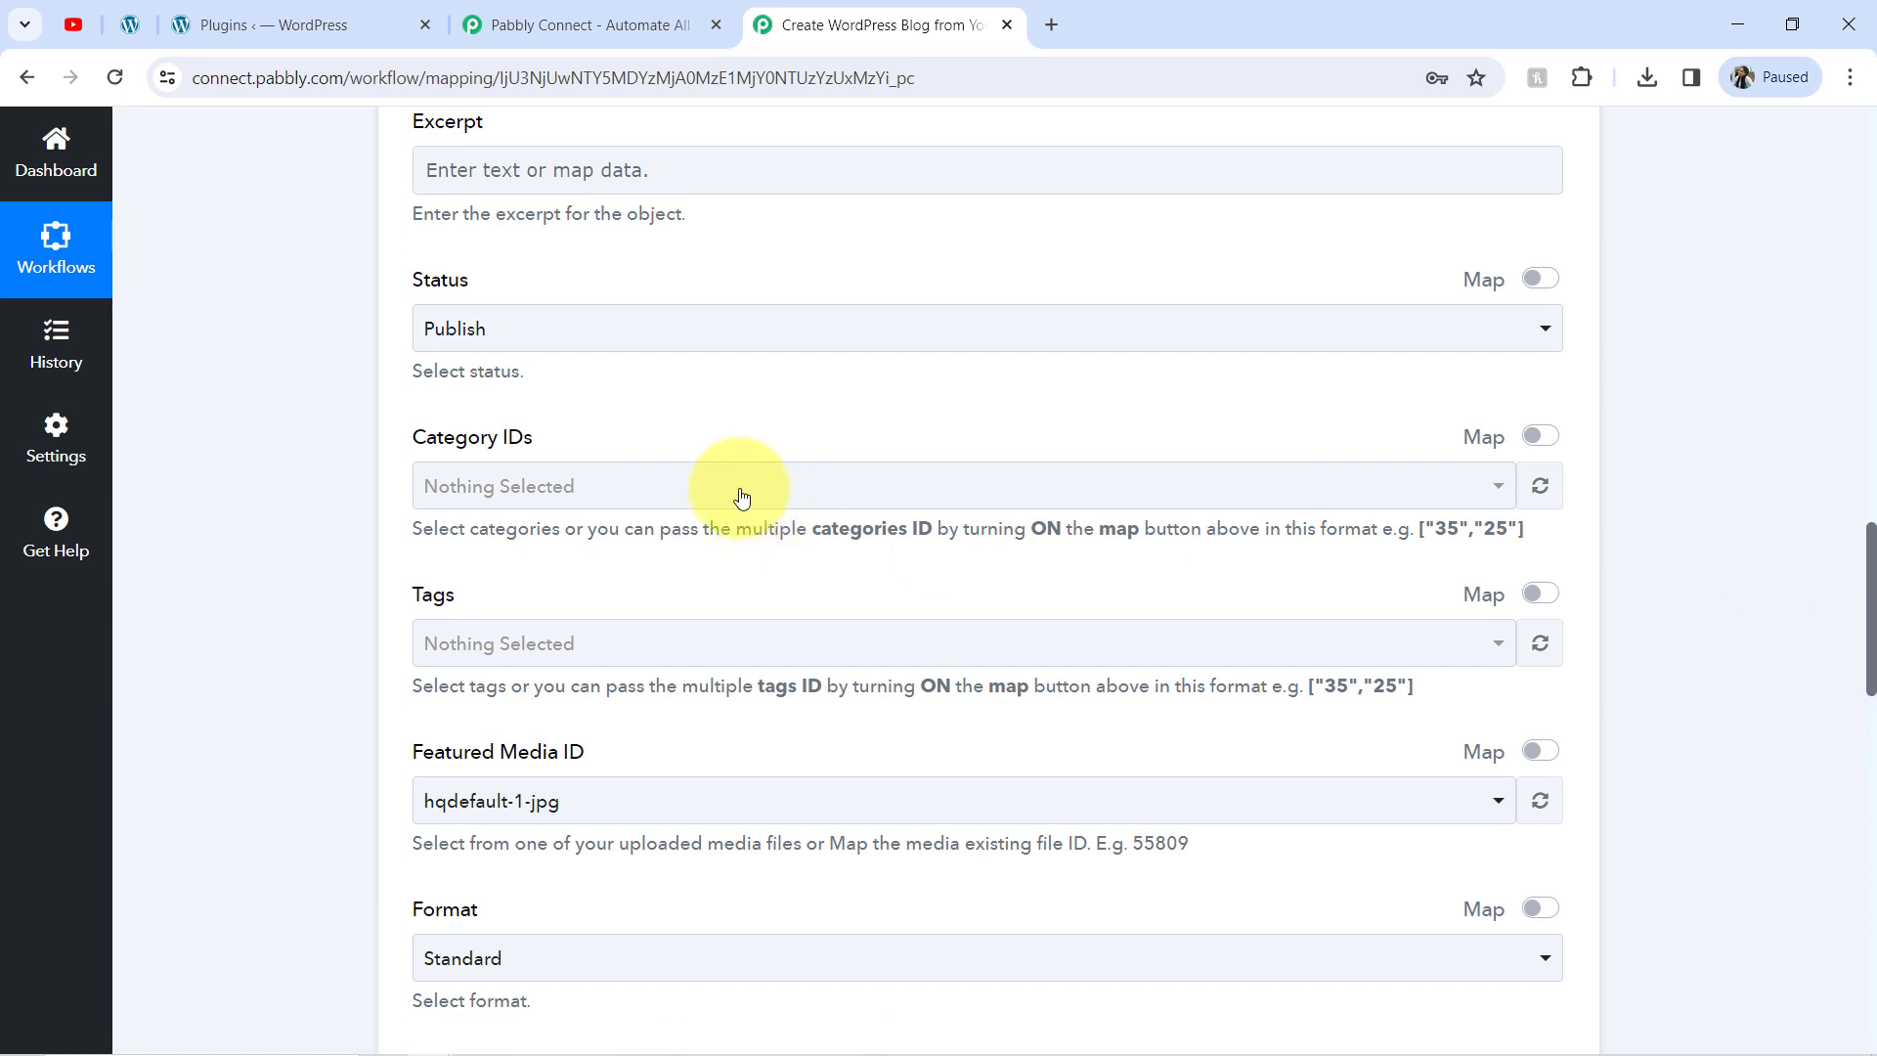
pyautogui.click(473, 340)
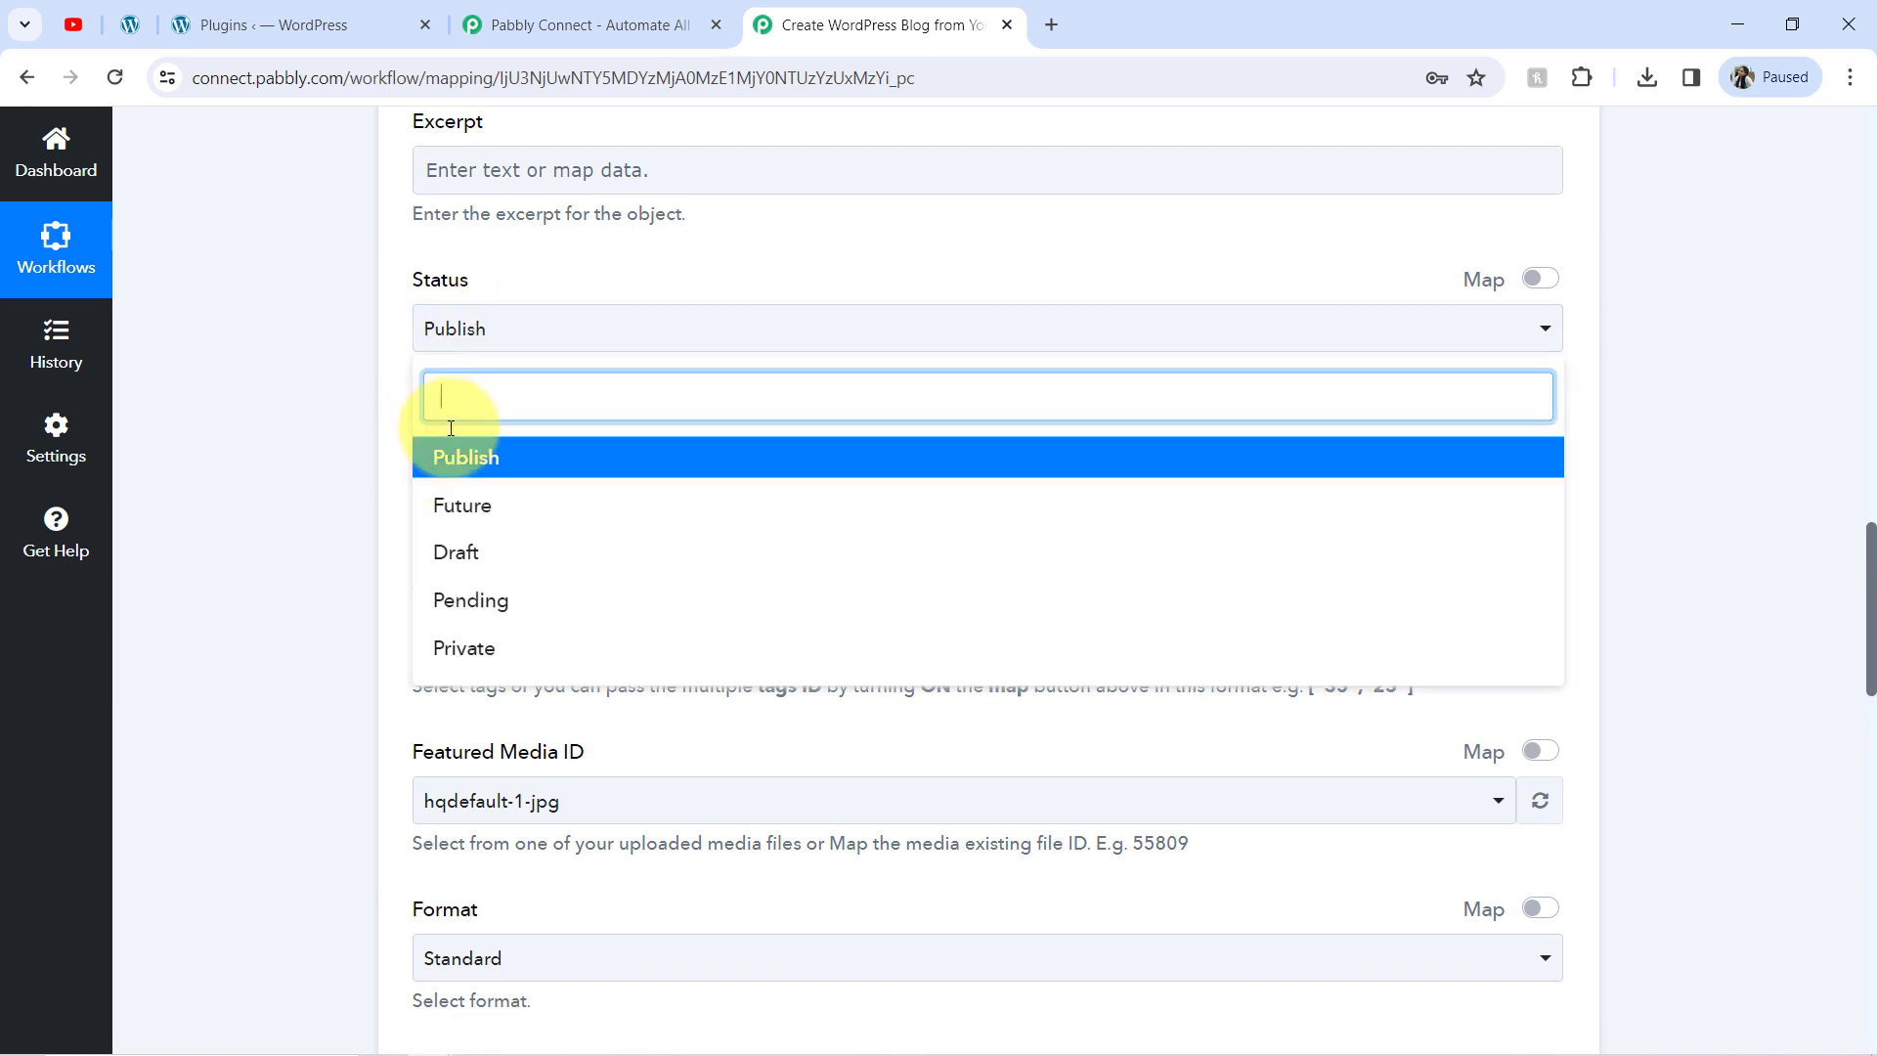
pyautogui.click(366, 497)
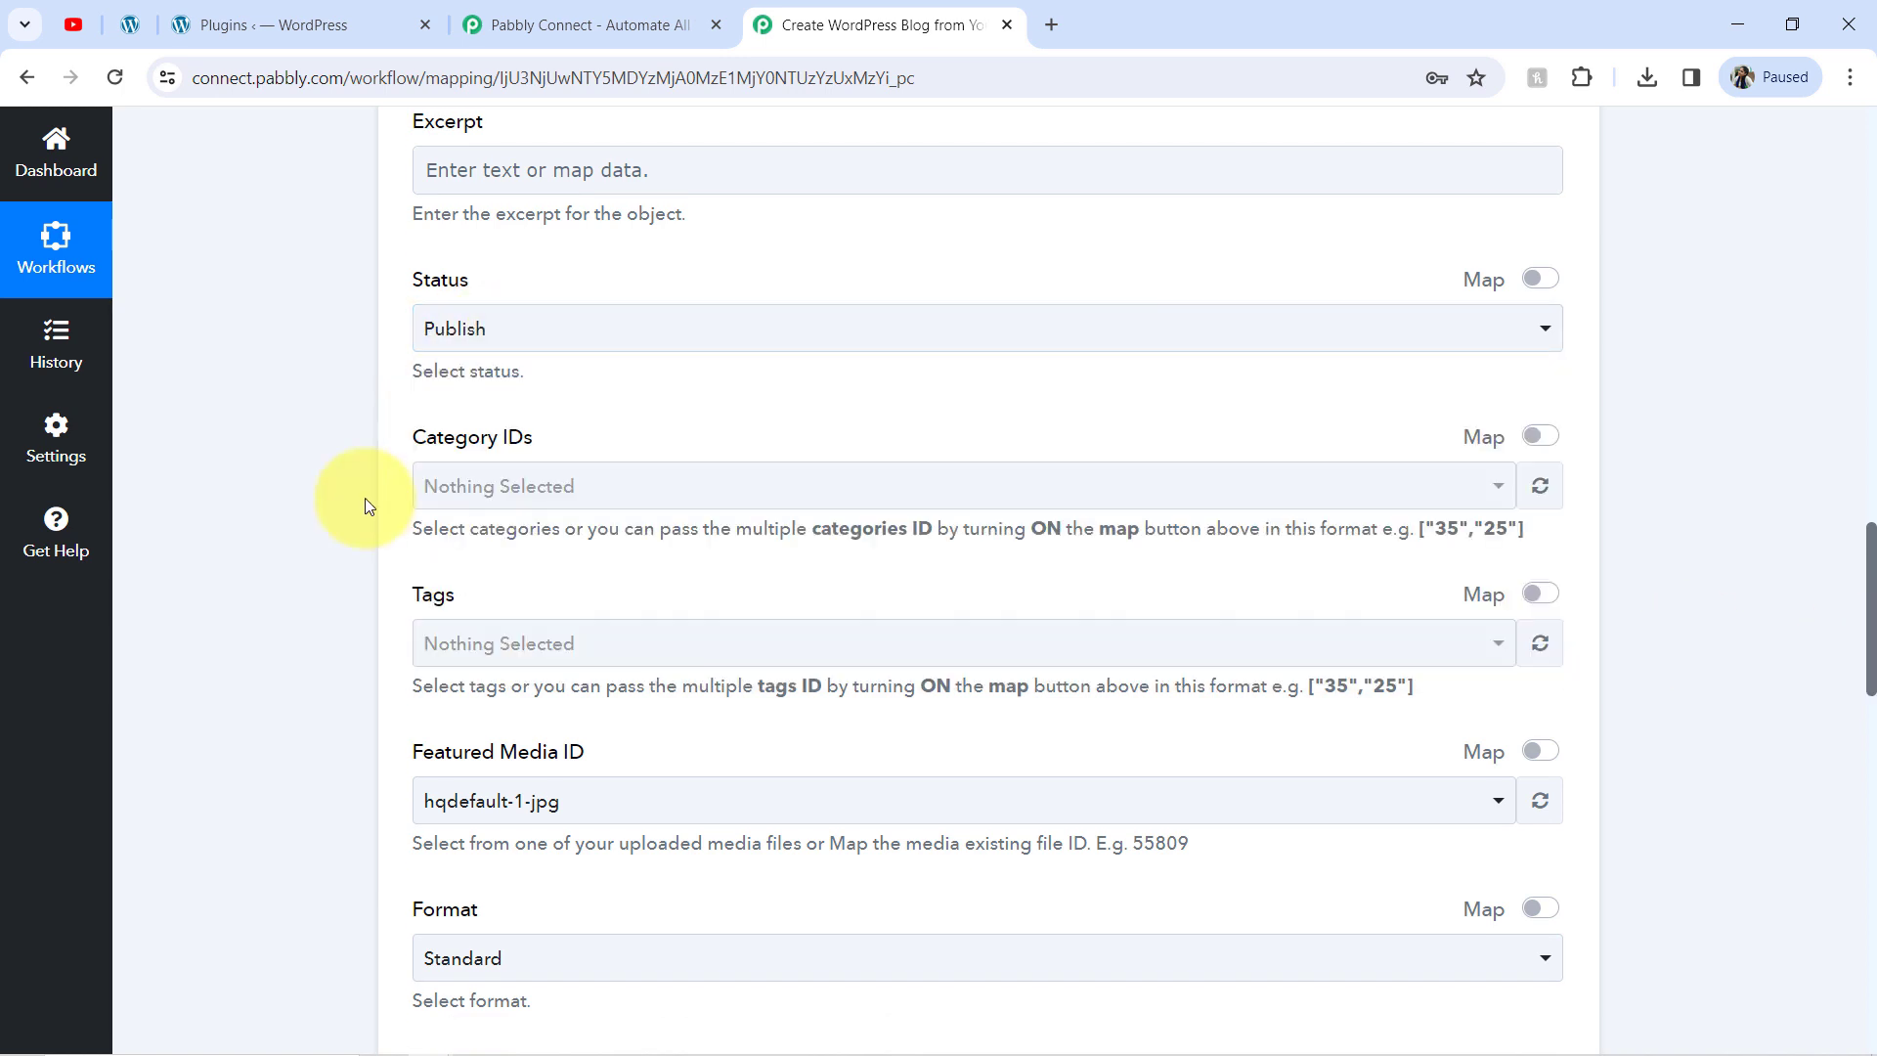
pyautogui.moveTo(438, 442); pyautogui.dragTo(557, 452)
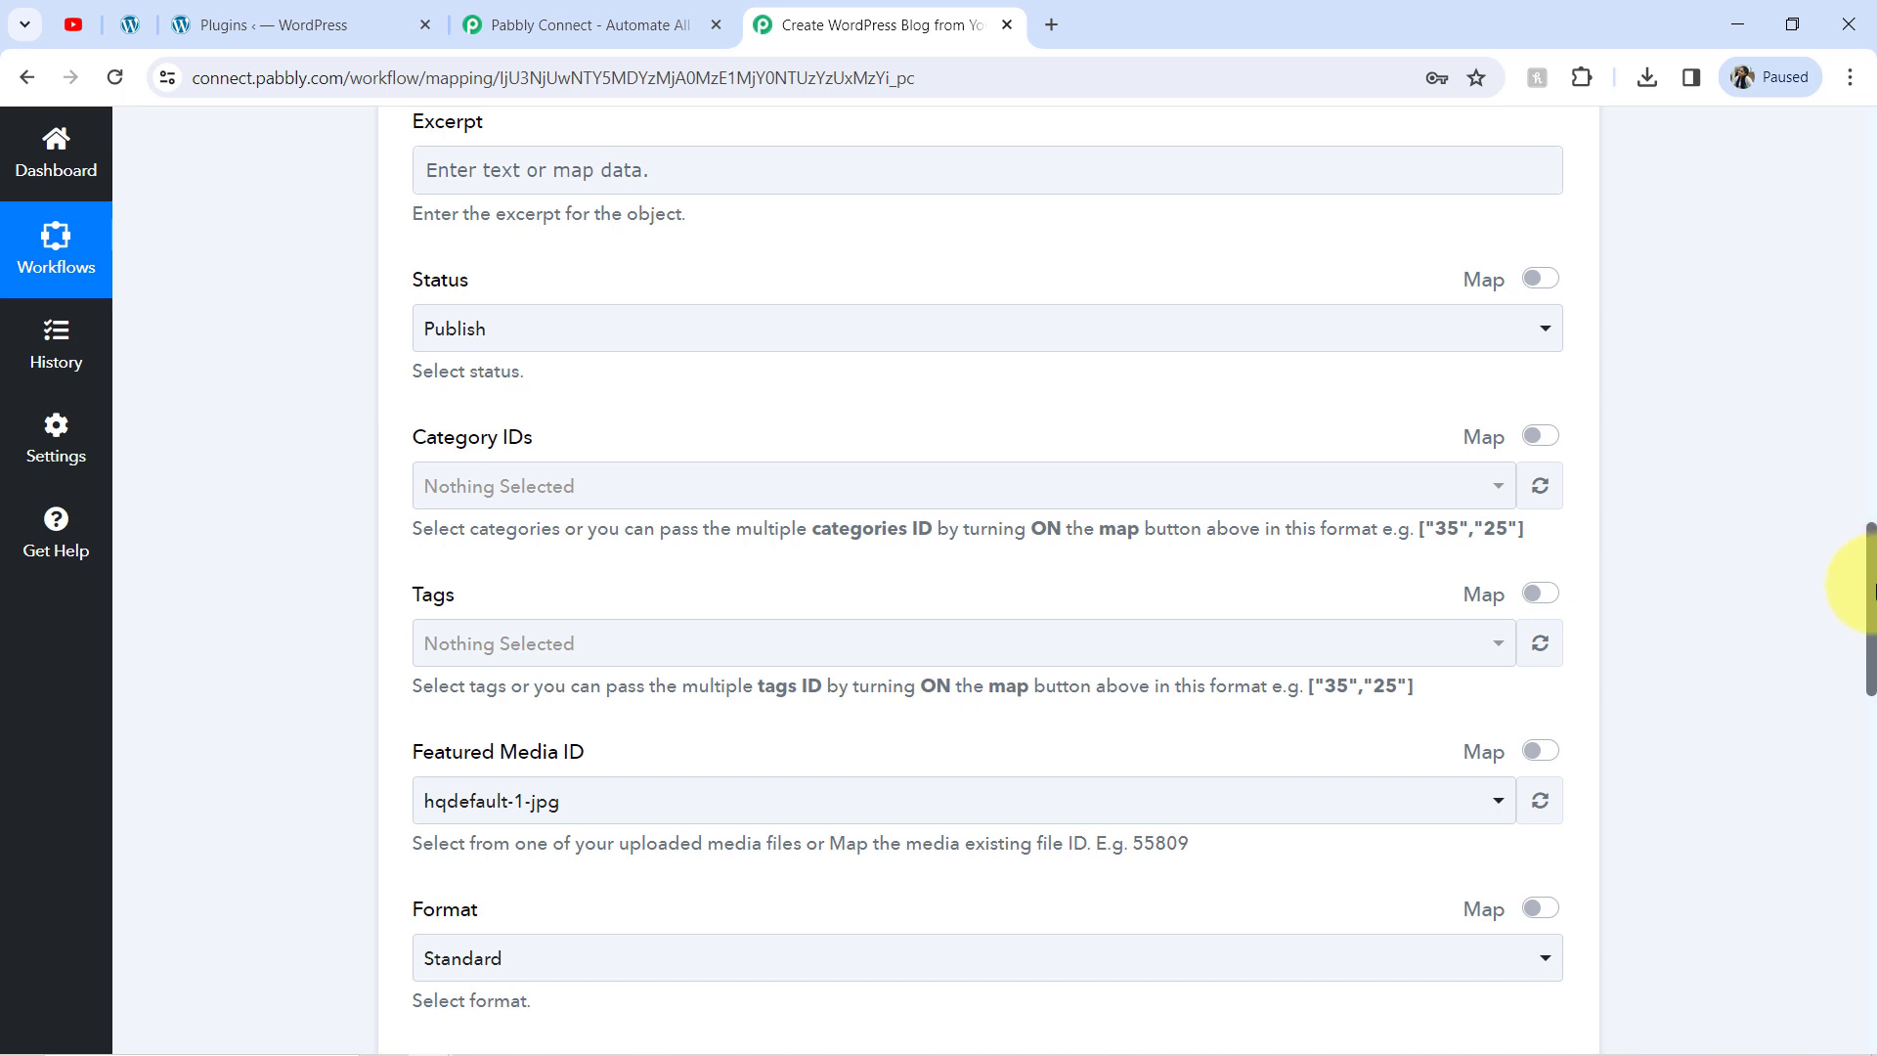
pyautogui.moveTo(1873, 587); pyautogui.dragTo(1848, 655)
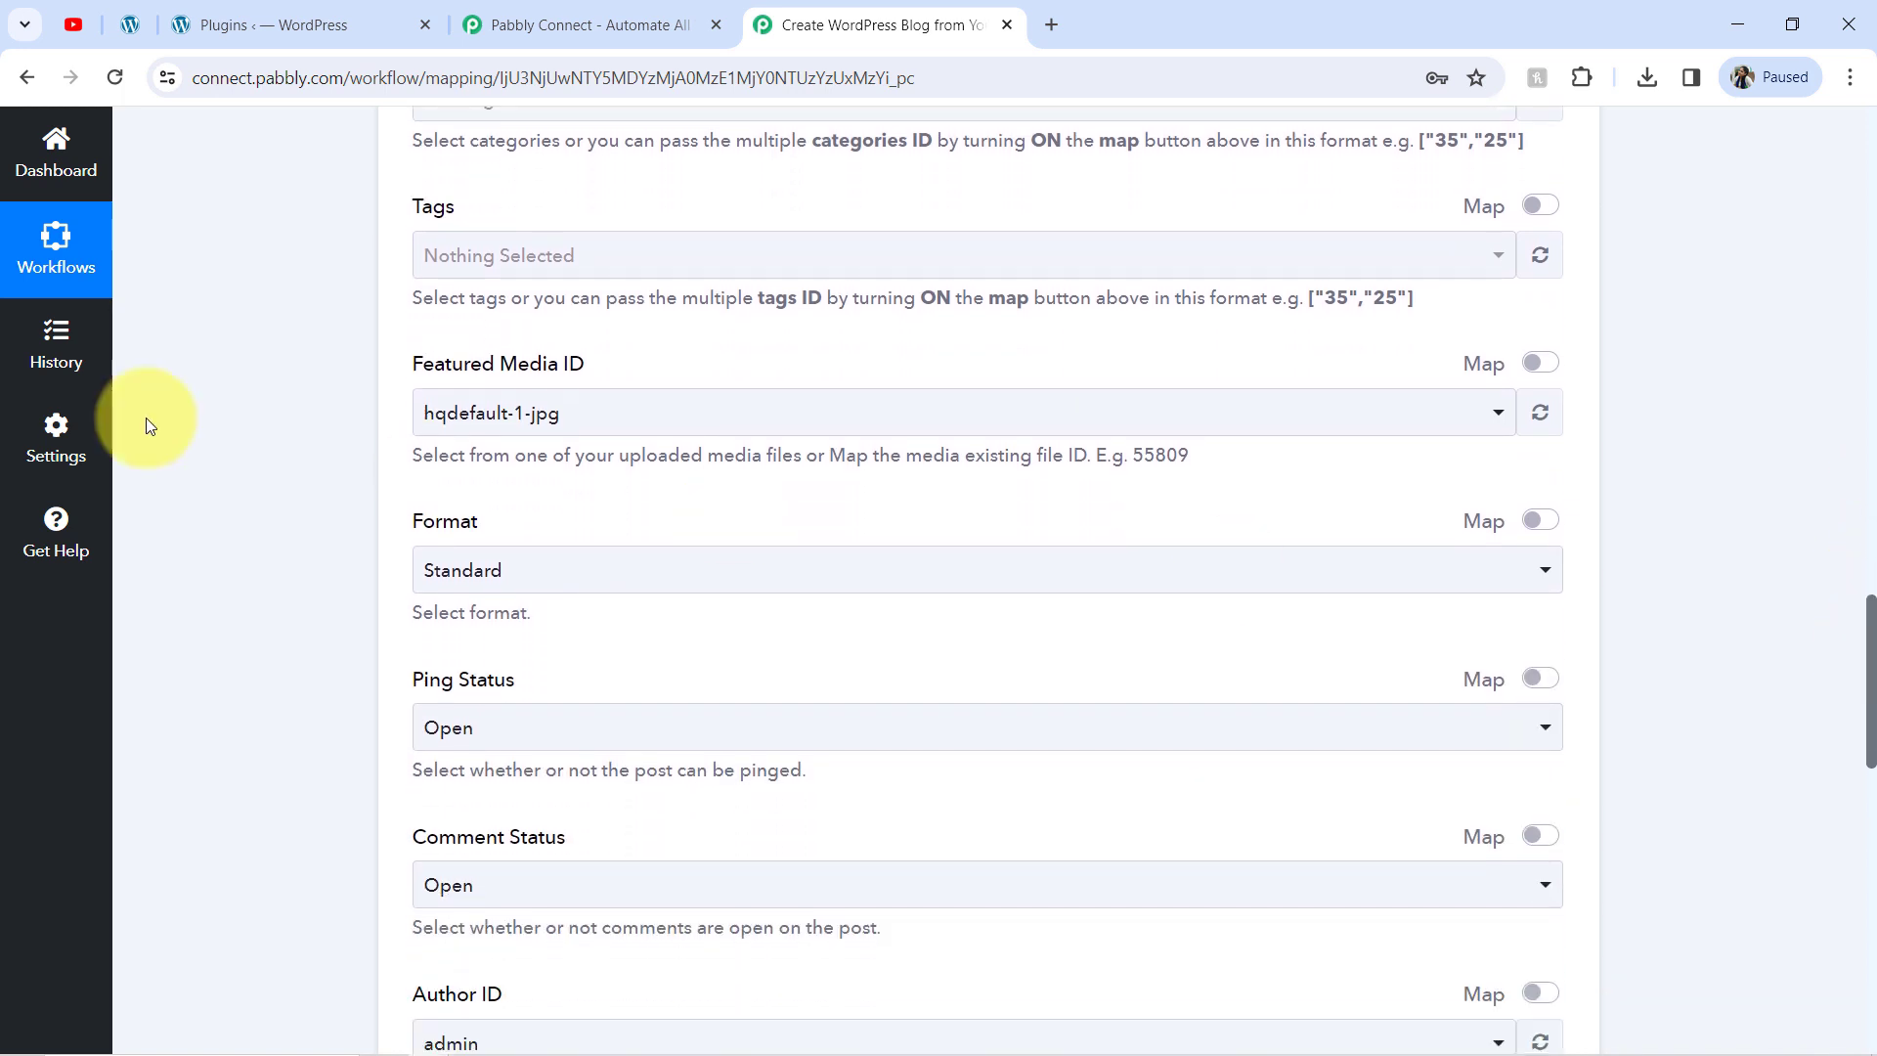
pyautogui.moveTo(421, 363); pyautogui.dragTo(592, 384)
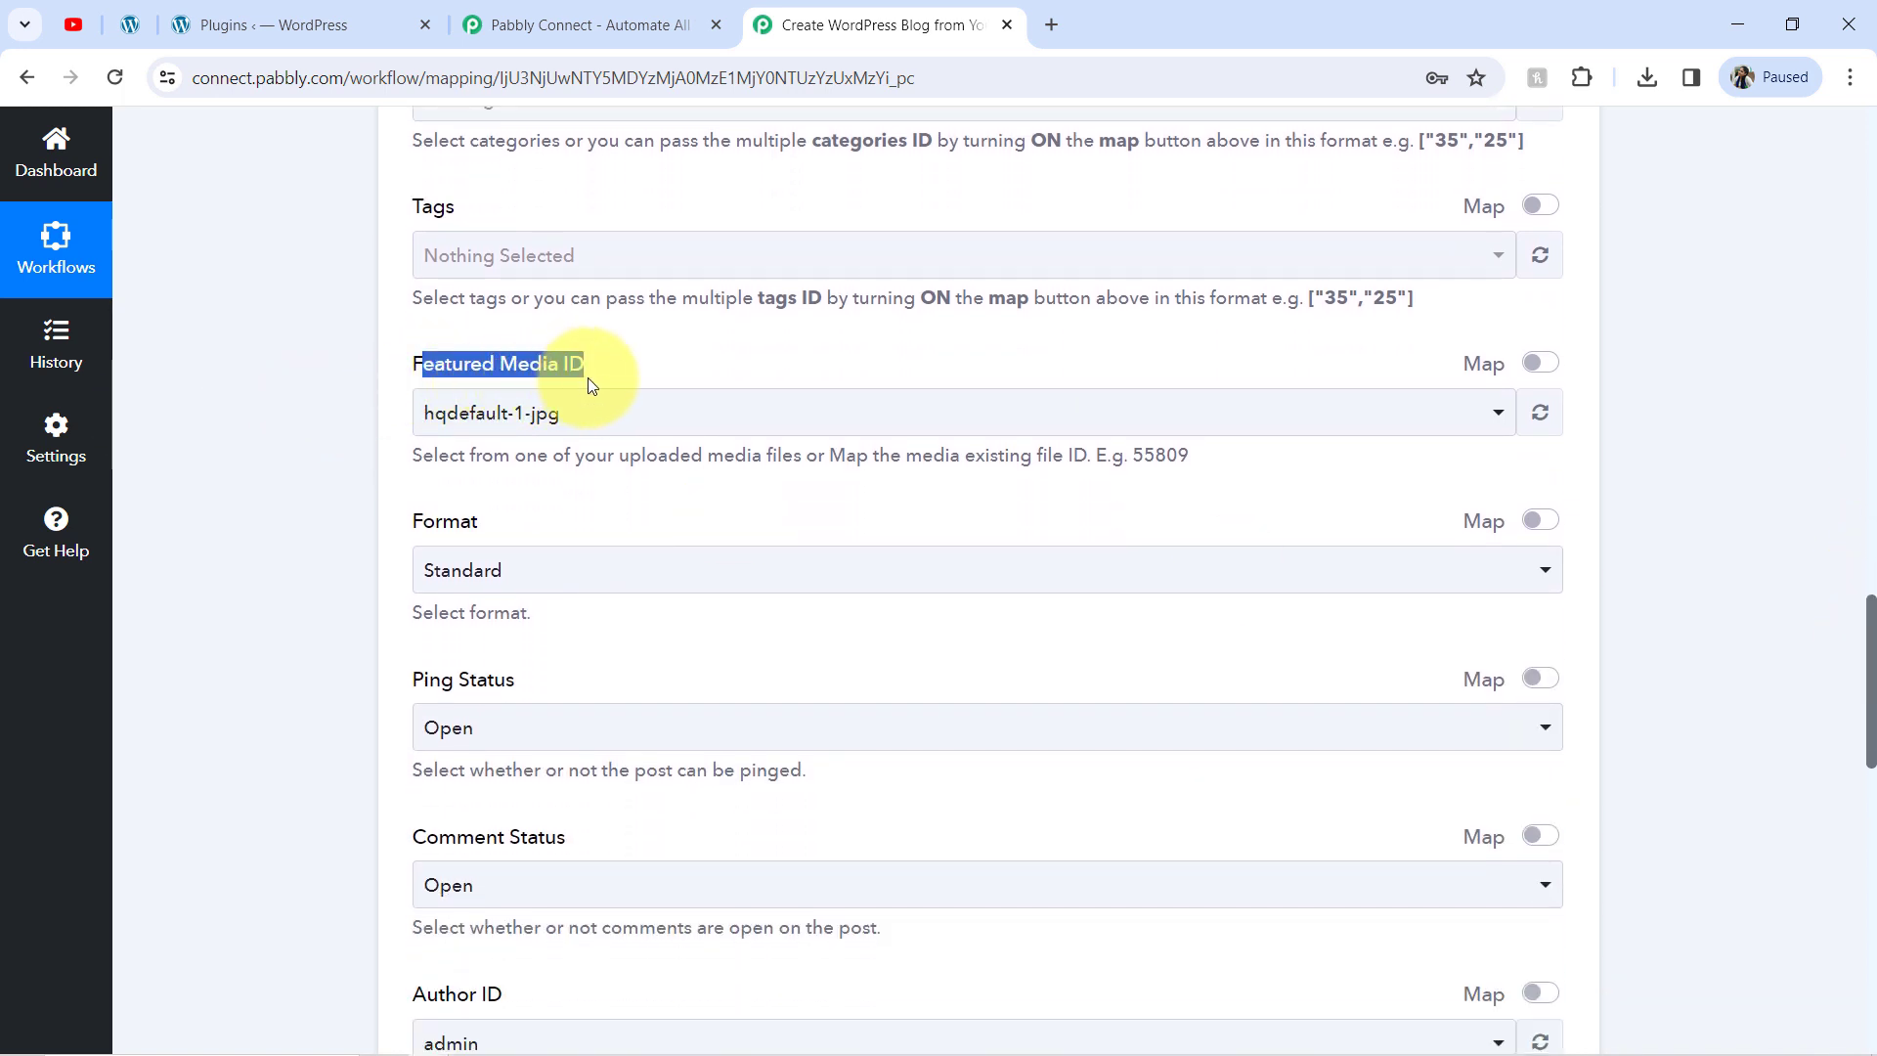
pyautogui.click(460, 413)
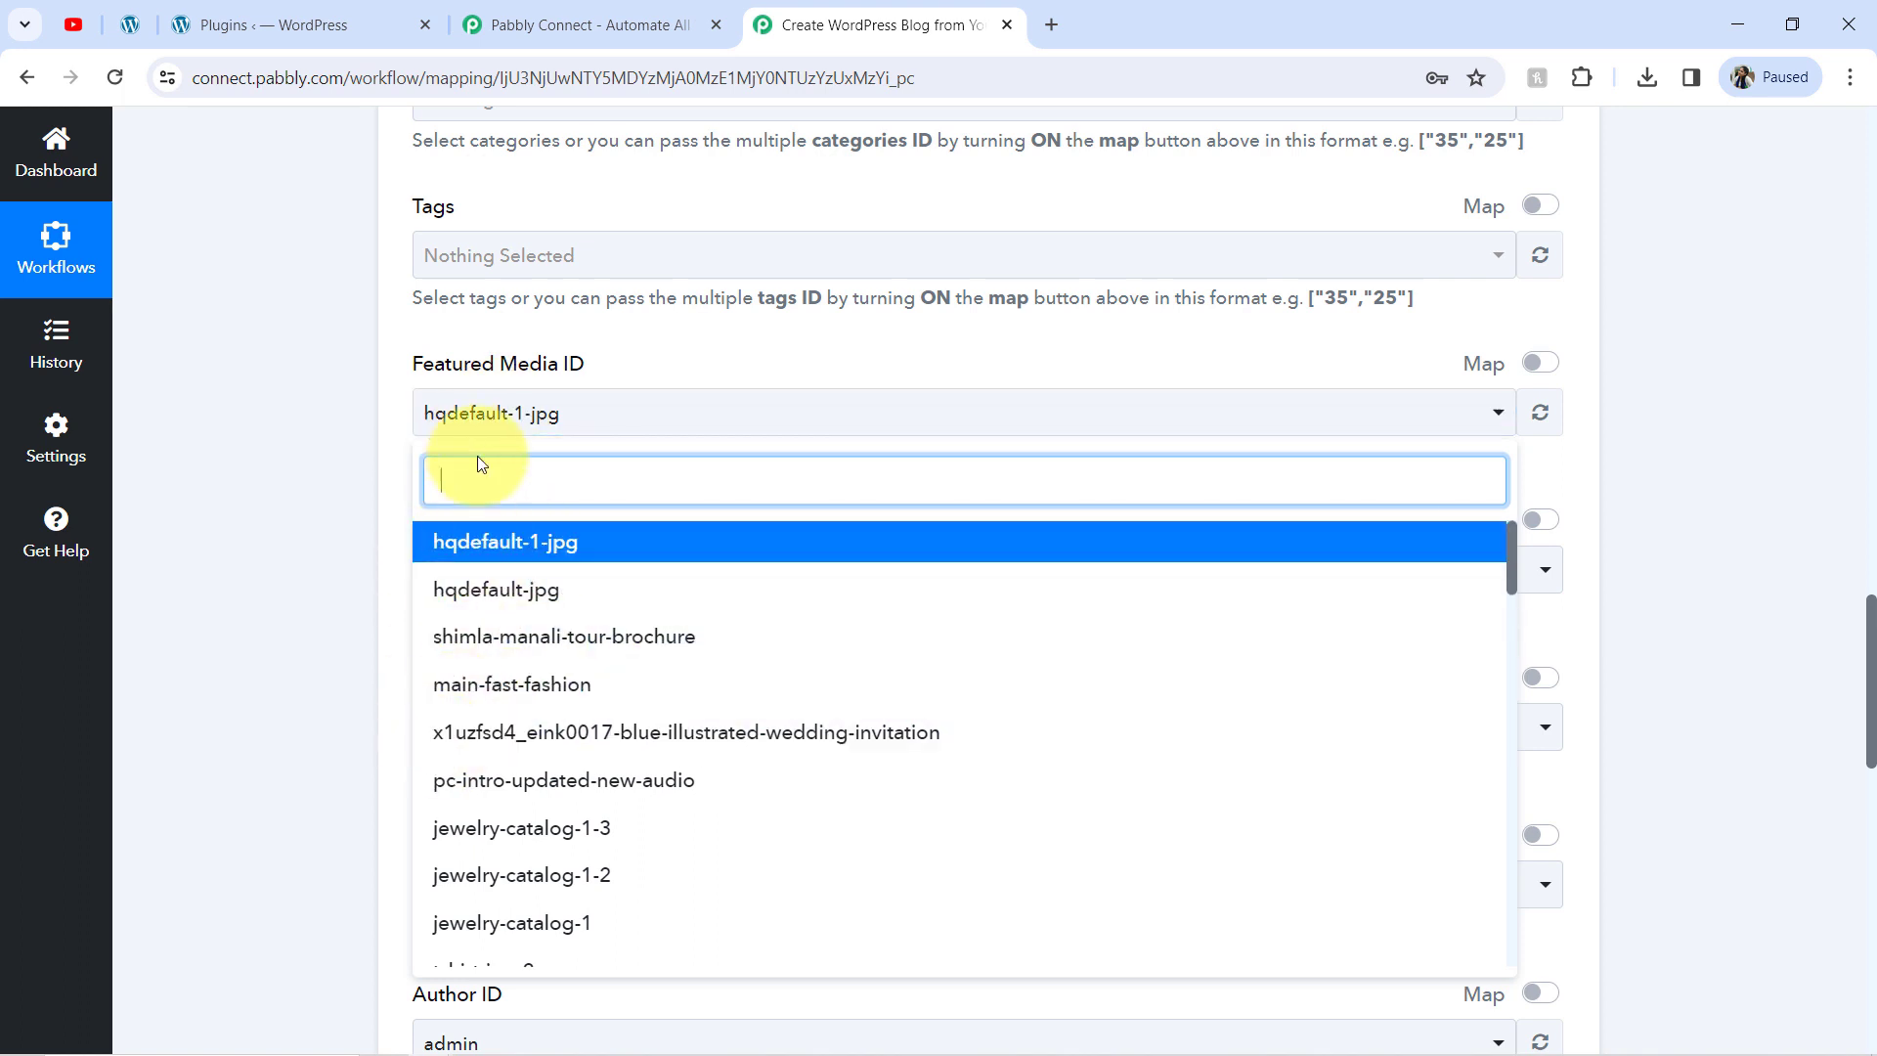
pyautogui.click(381, 615)
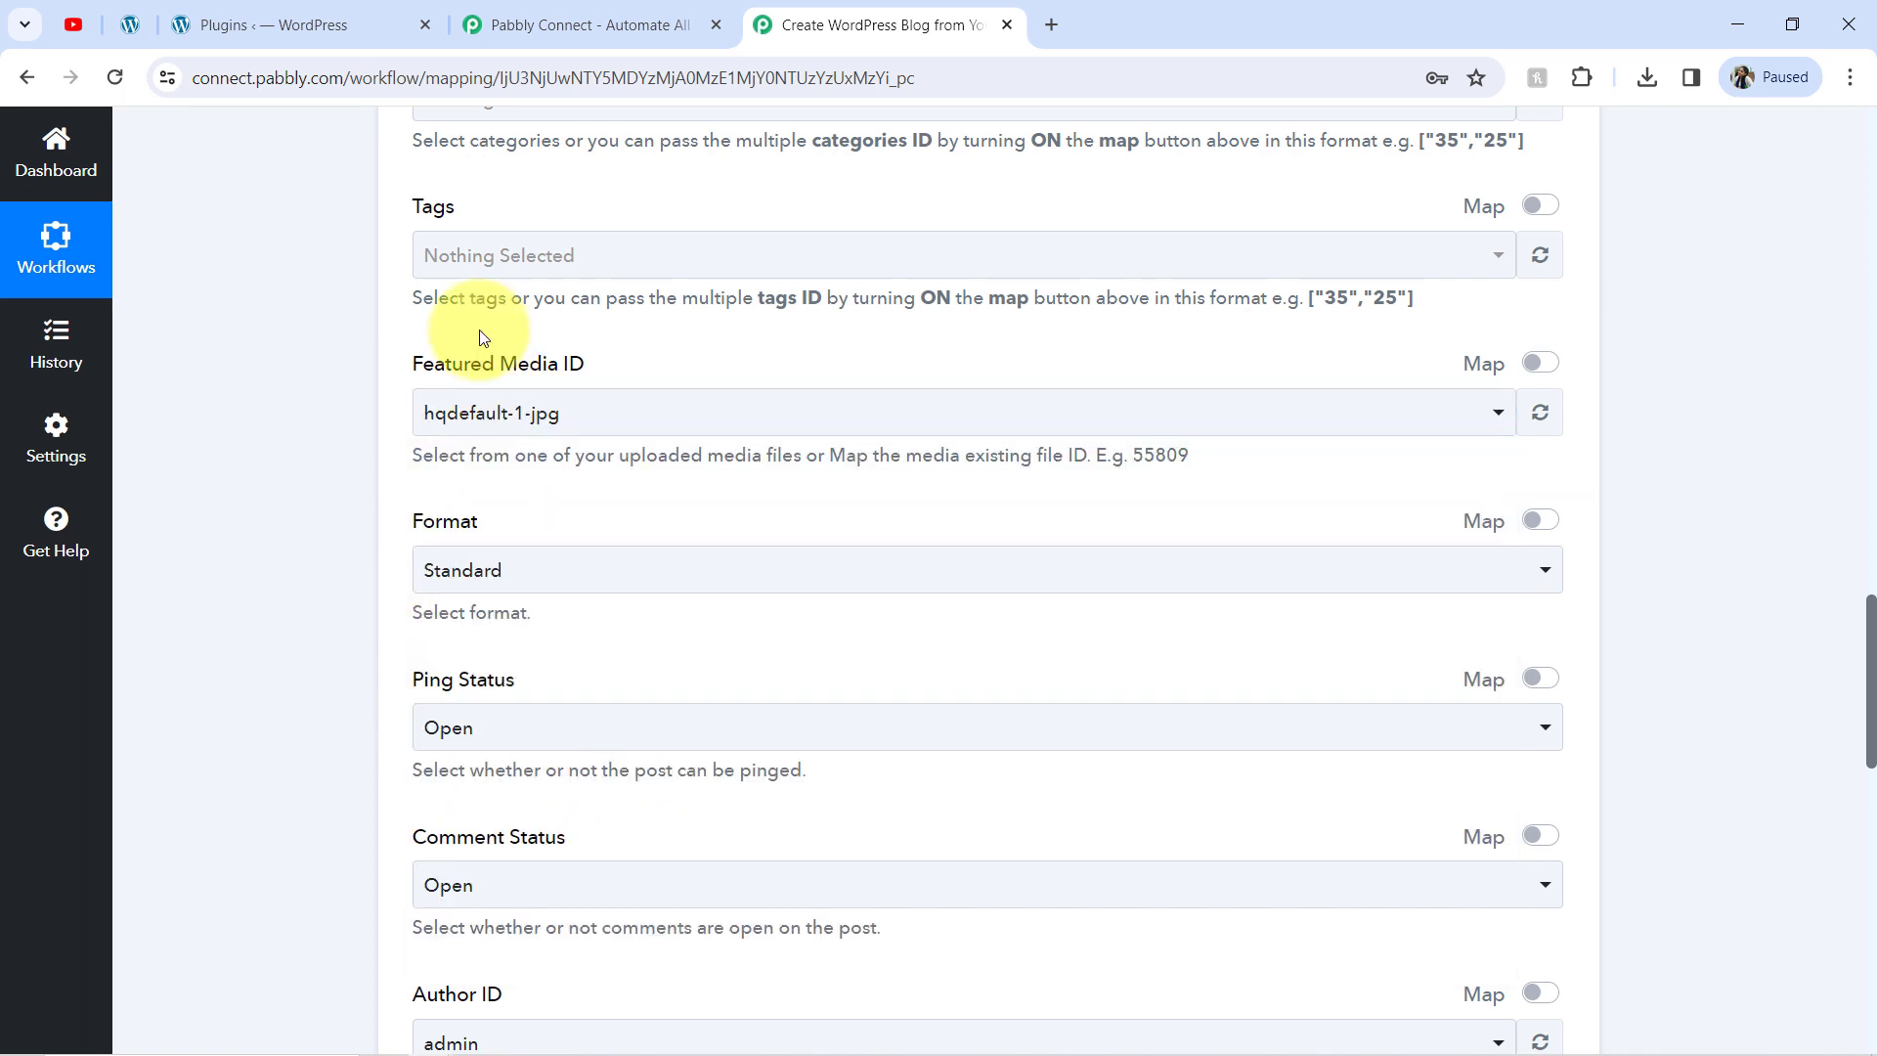
# Enable mapping for Featured Media ID, clear its preset value, and return to the start of the WordPress Create a Post action.
pyautogui.click(1541, 364)
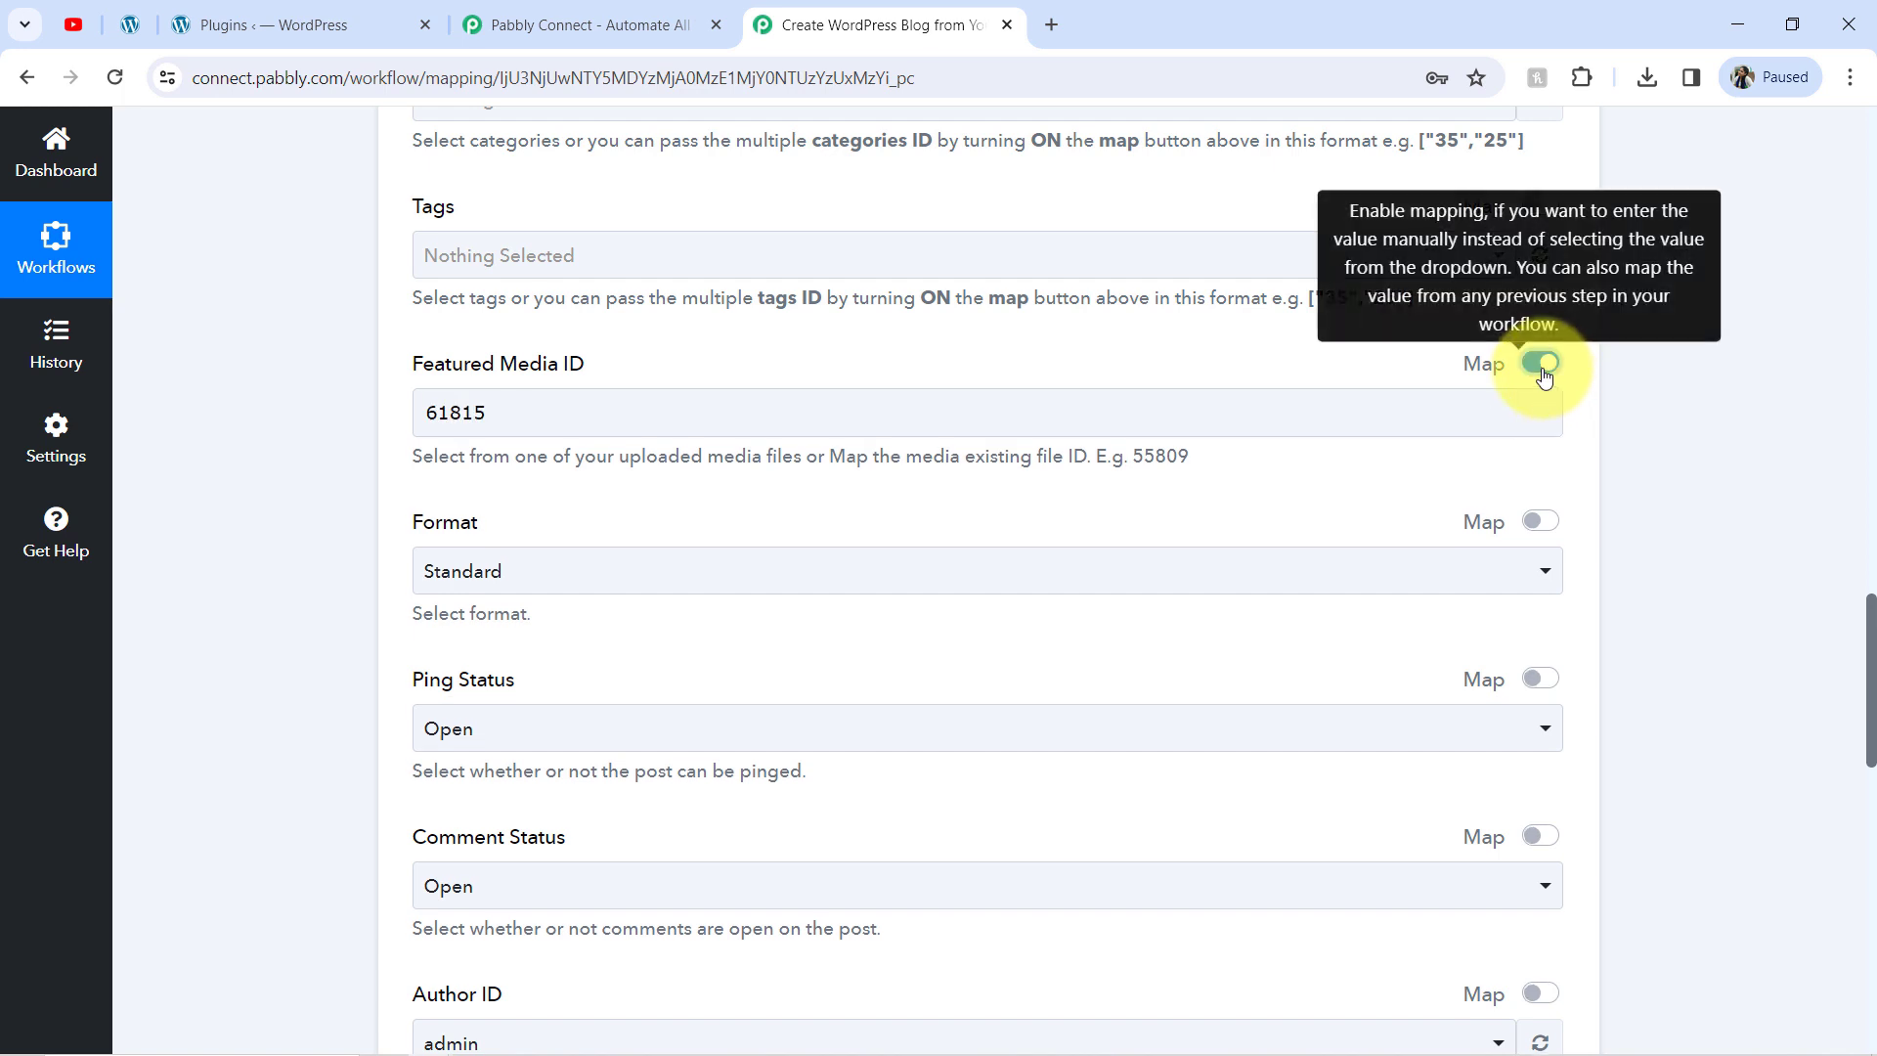
pyautogui.click(506, 407)
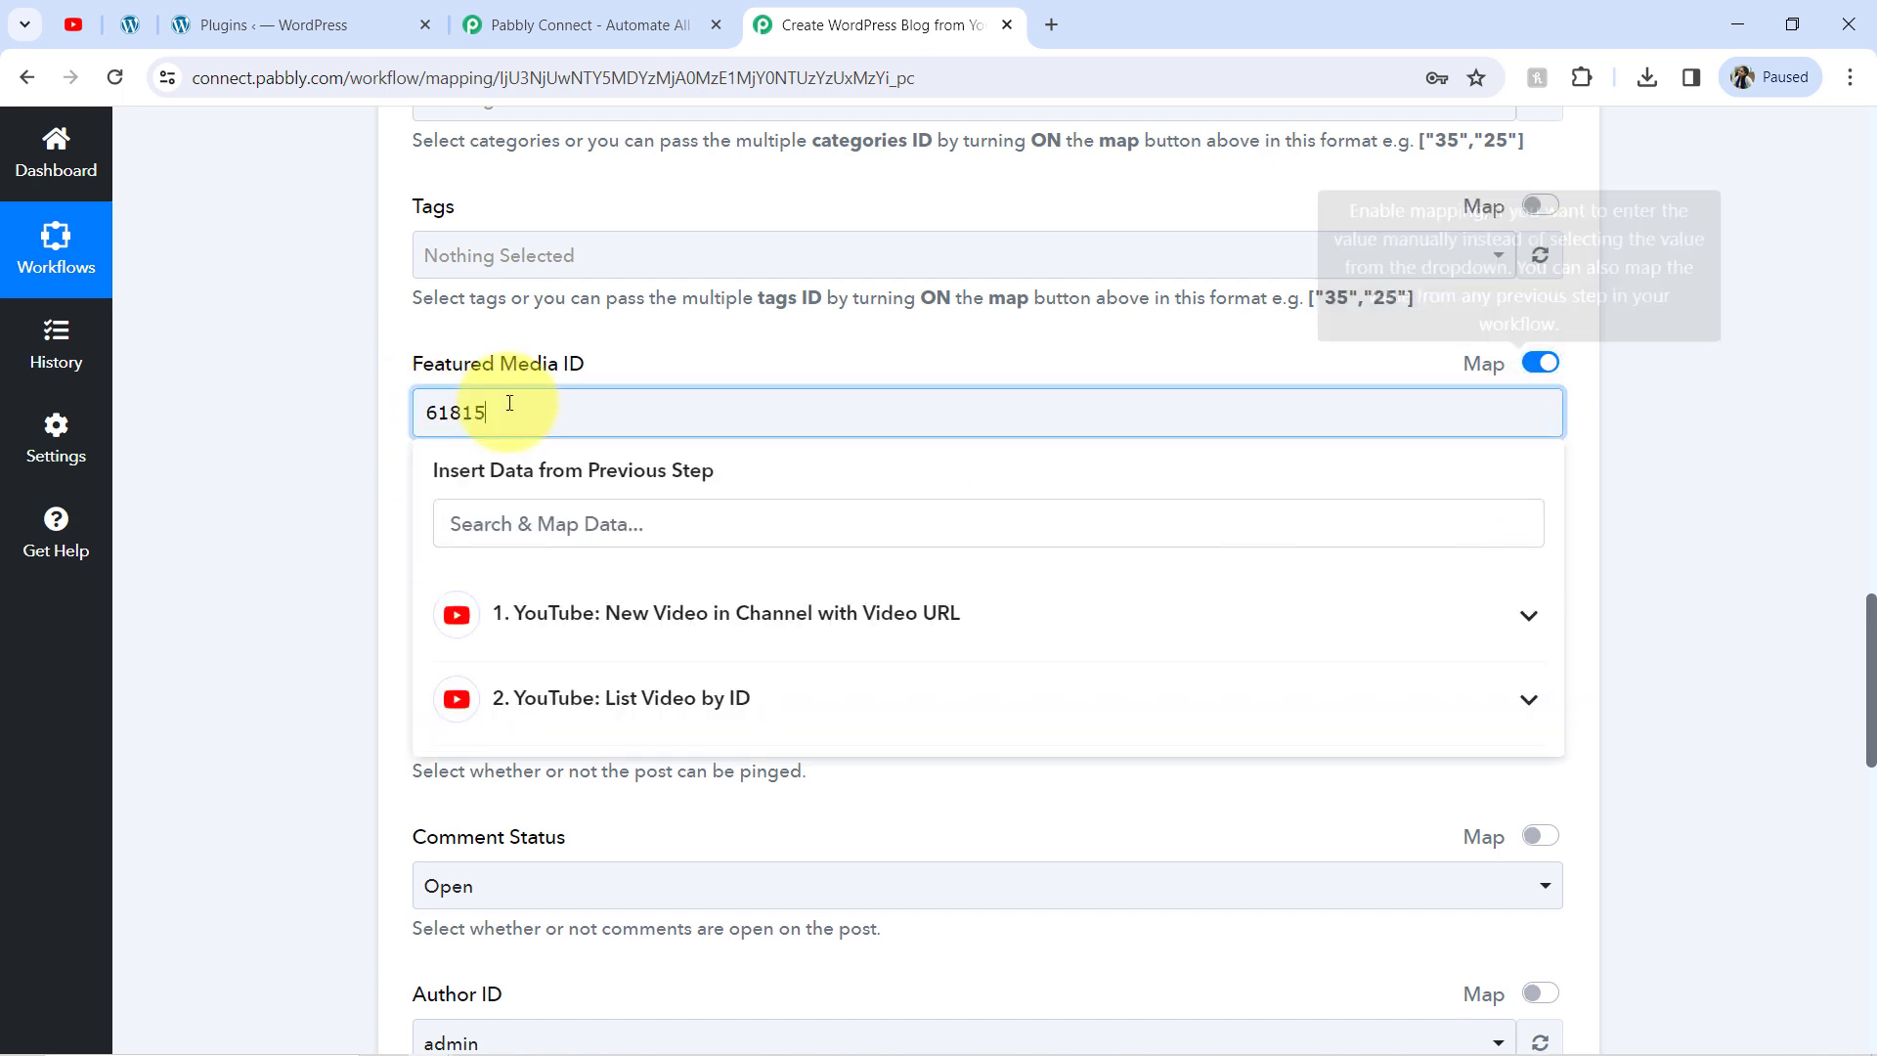
pyautogui.doubleClick(510, 403)
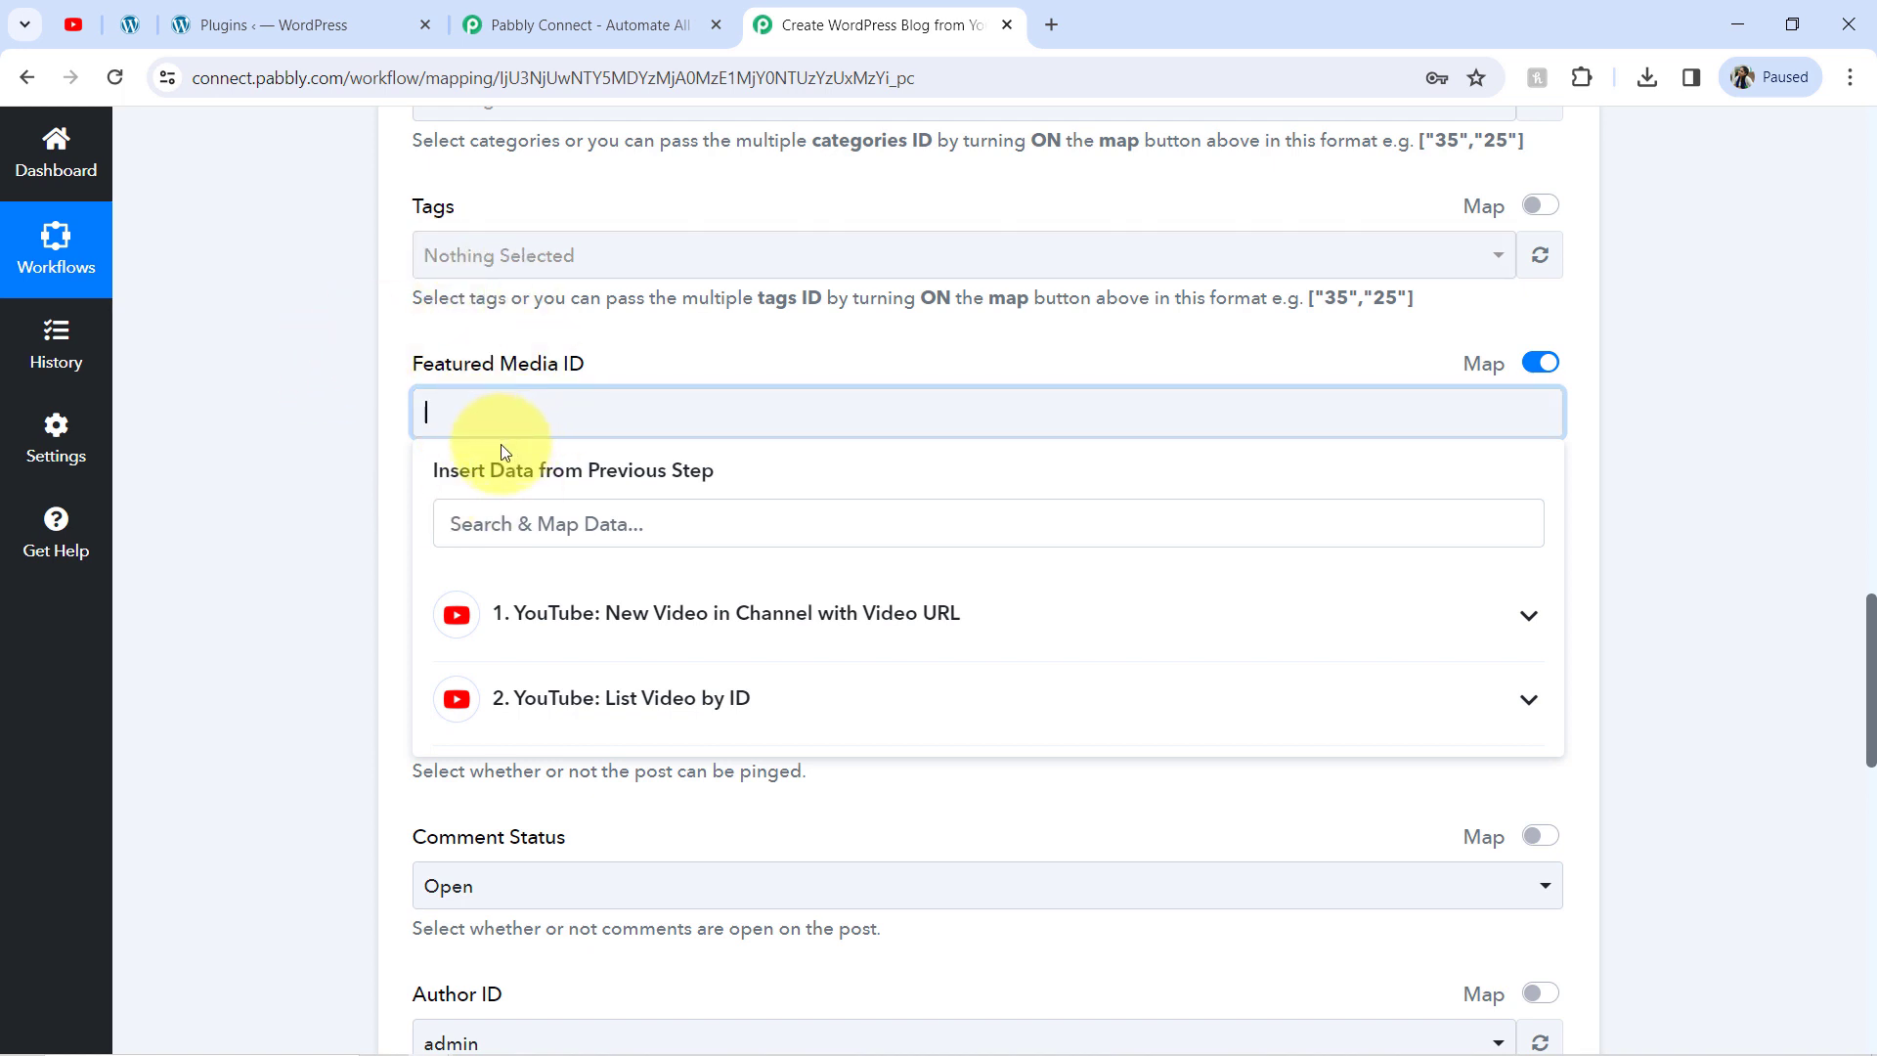
pyautogui.click(362, 569)
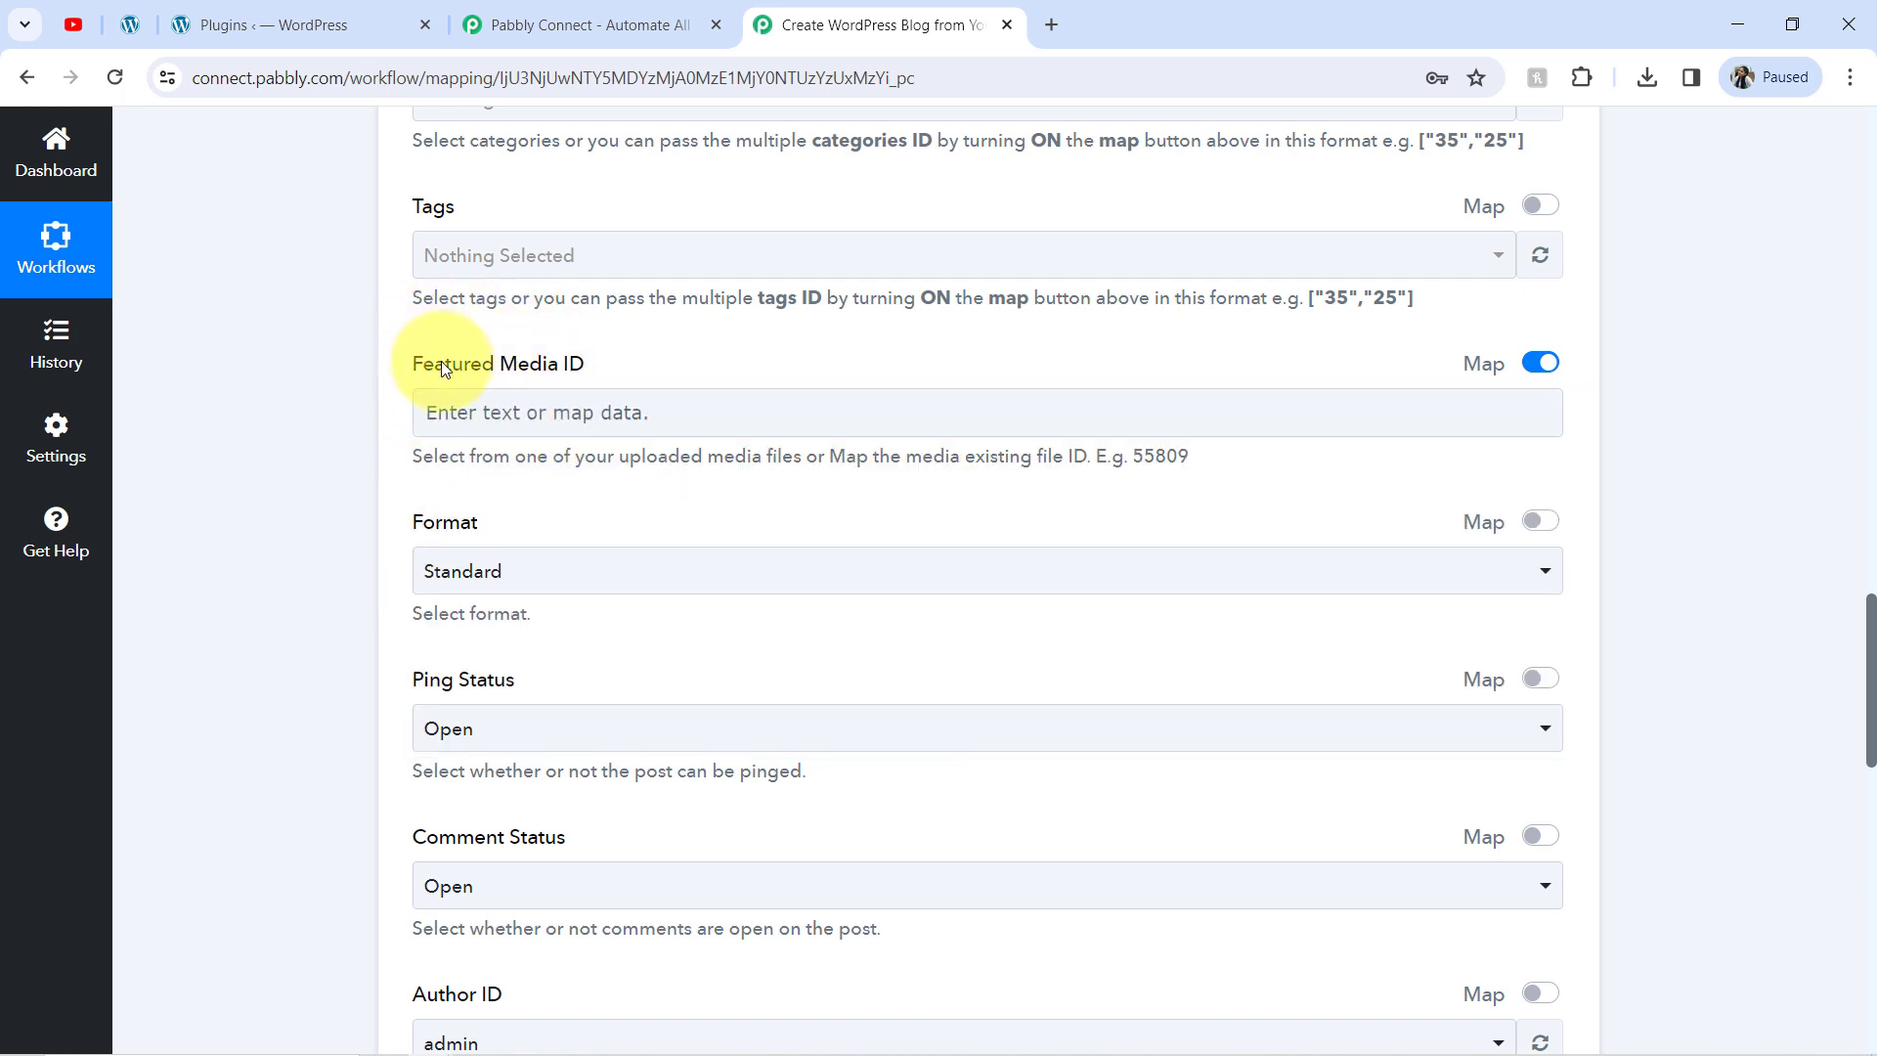
pyautogui.moveTo(445, 366); pyautogui.dragTo(579, 364)
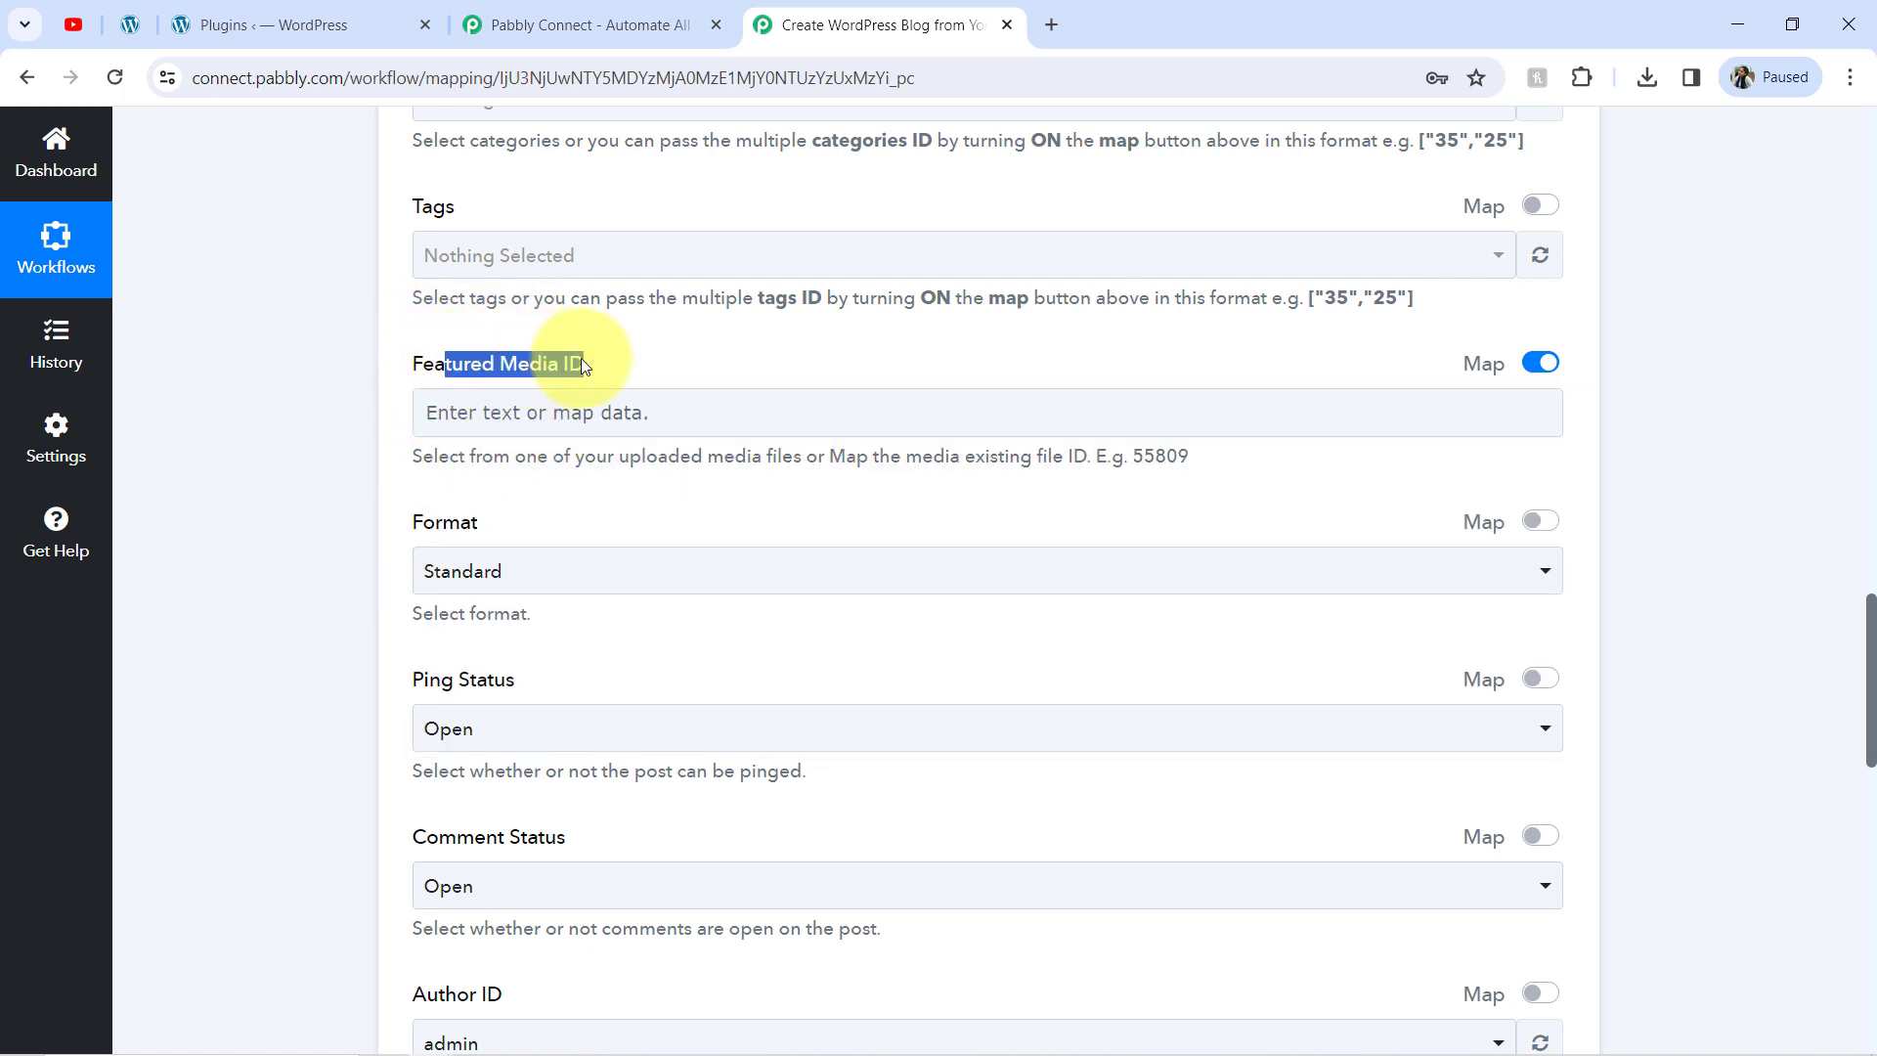
pyautogui.click(501, 413)
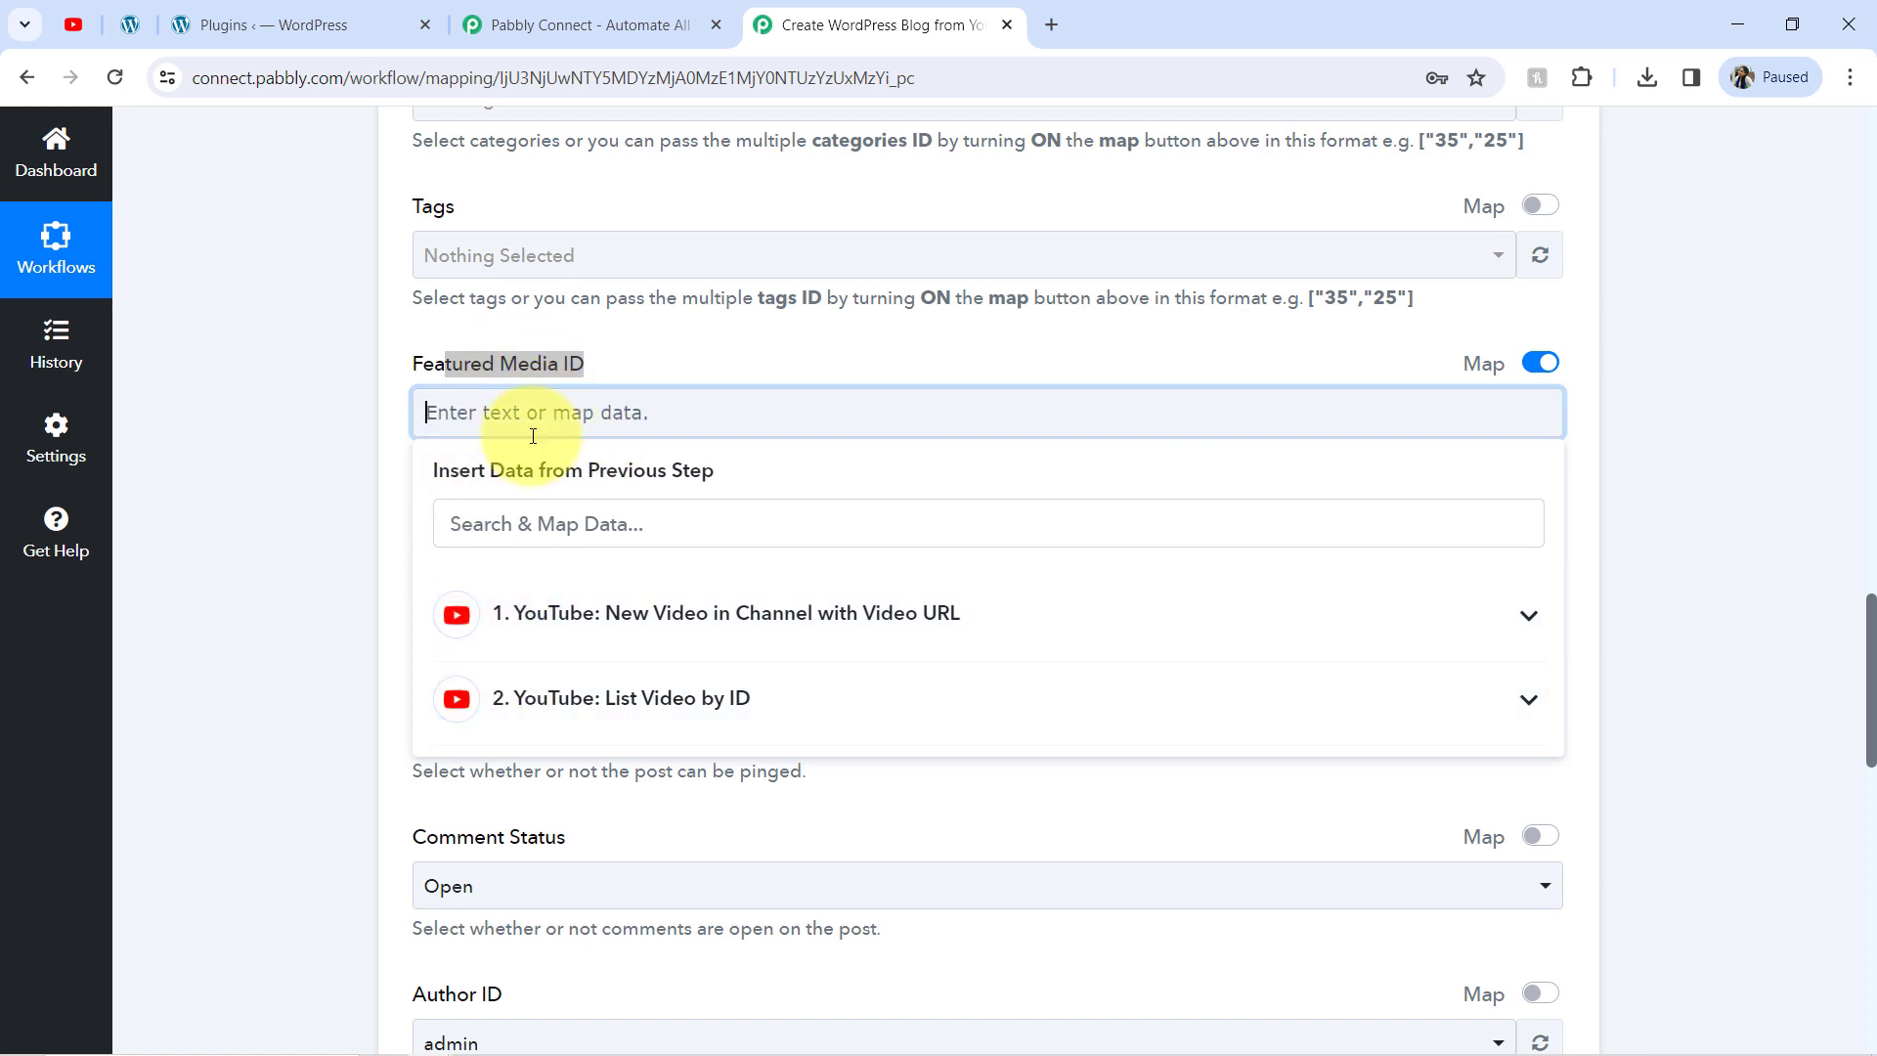
pyautogui.click(346, 515)
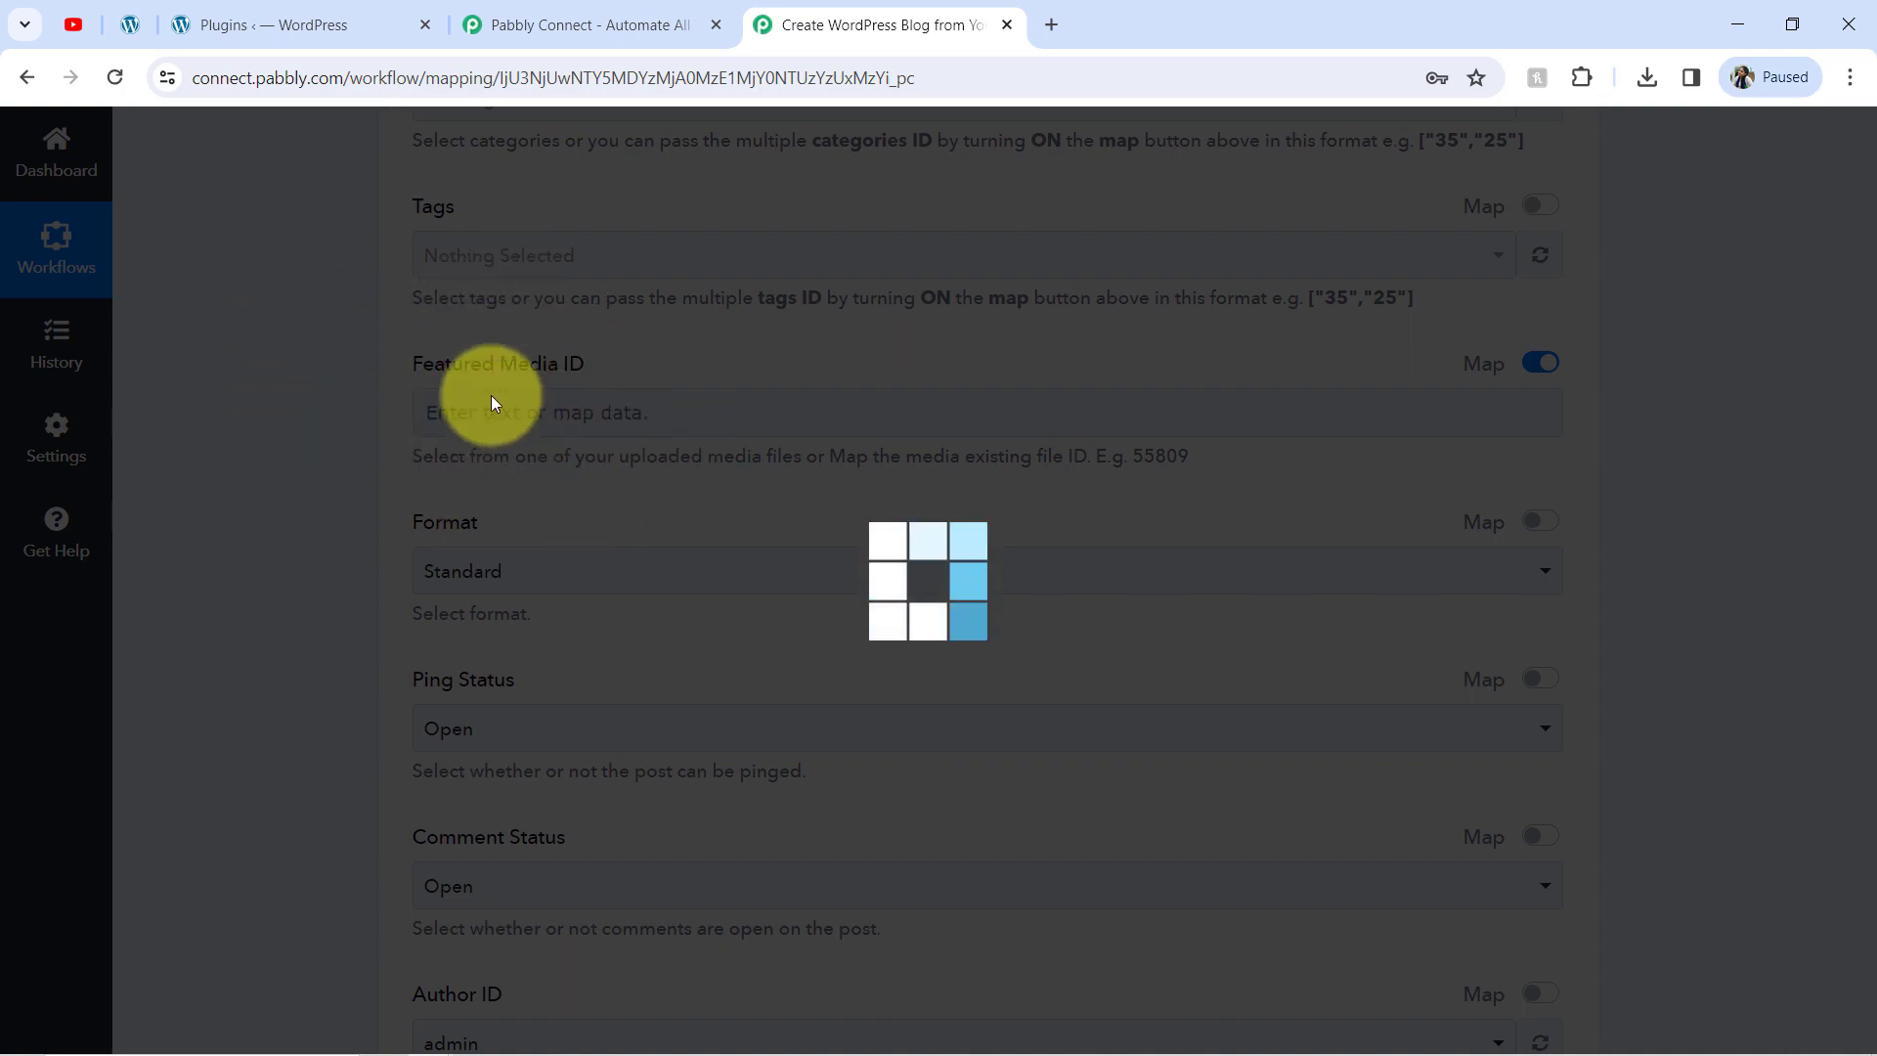
pyautogui.scroll(8, 1799, 440)
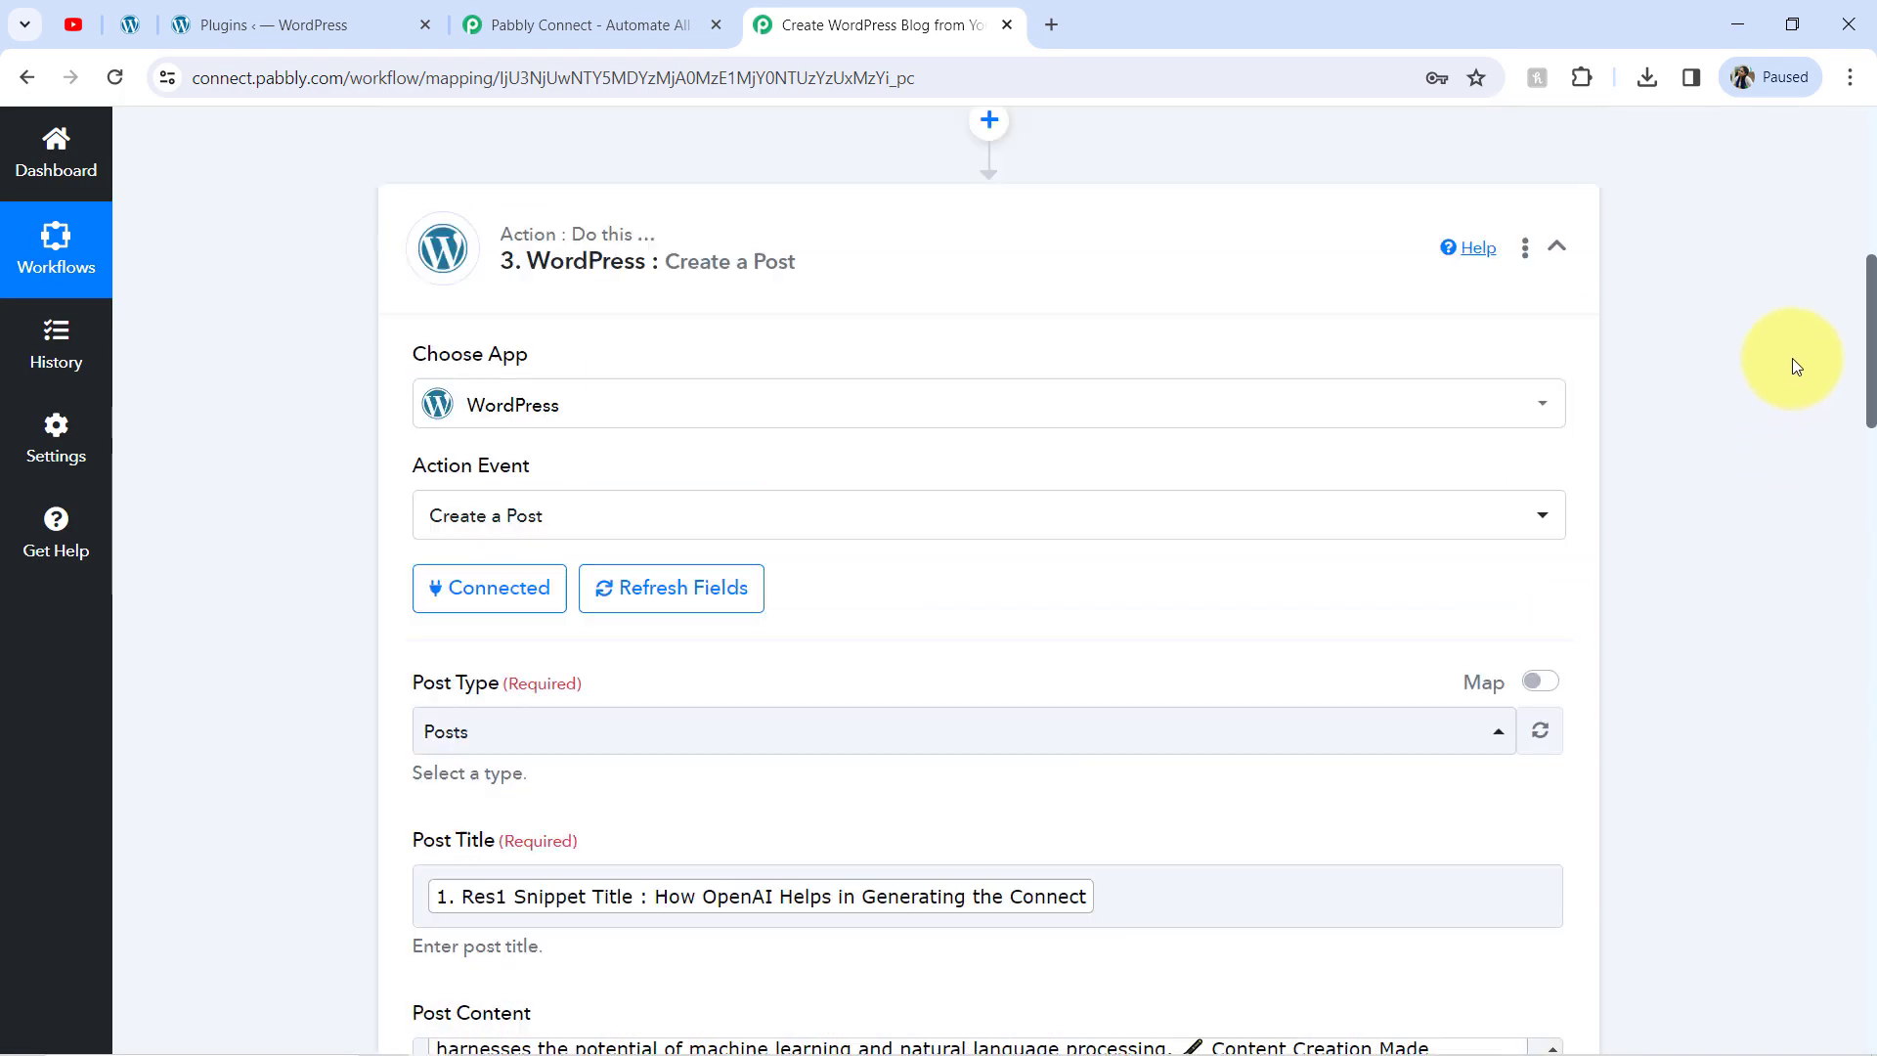
# Insert a WooCommerce action step between YouTube List Video by ID and WordPress Create a Post.
pyautogui.scroll(2, 1796, 342)
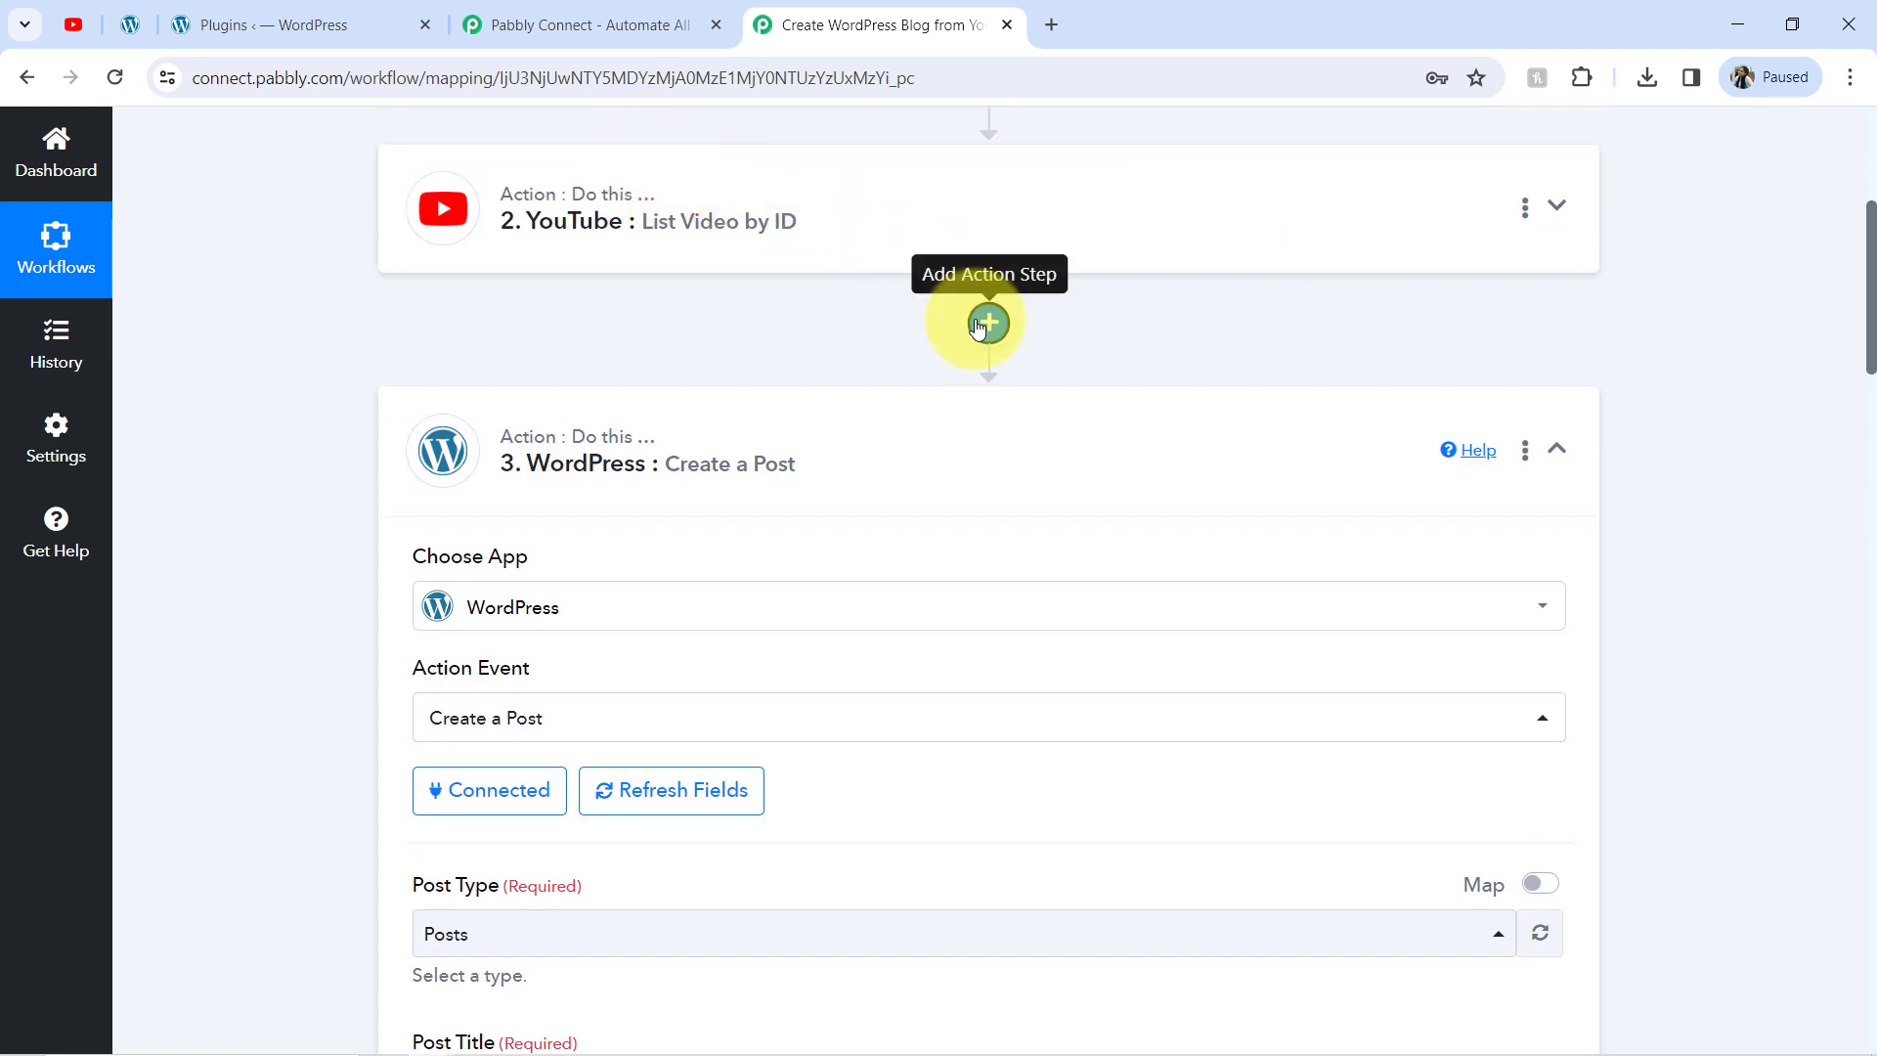
pyautogui.click(988, 324)
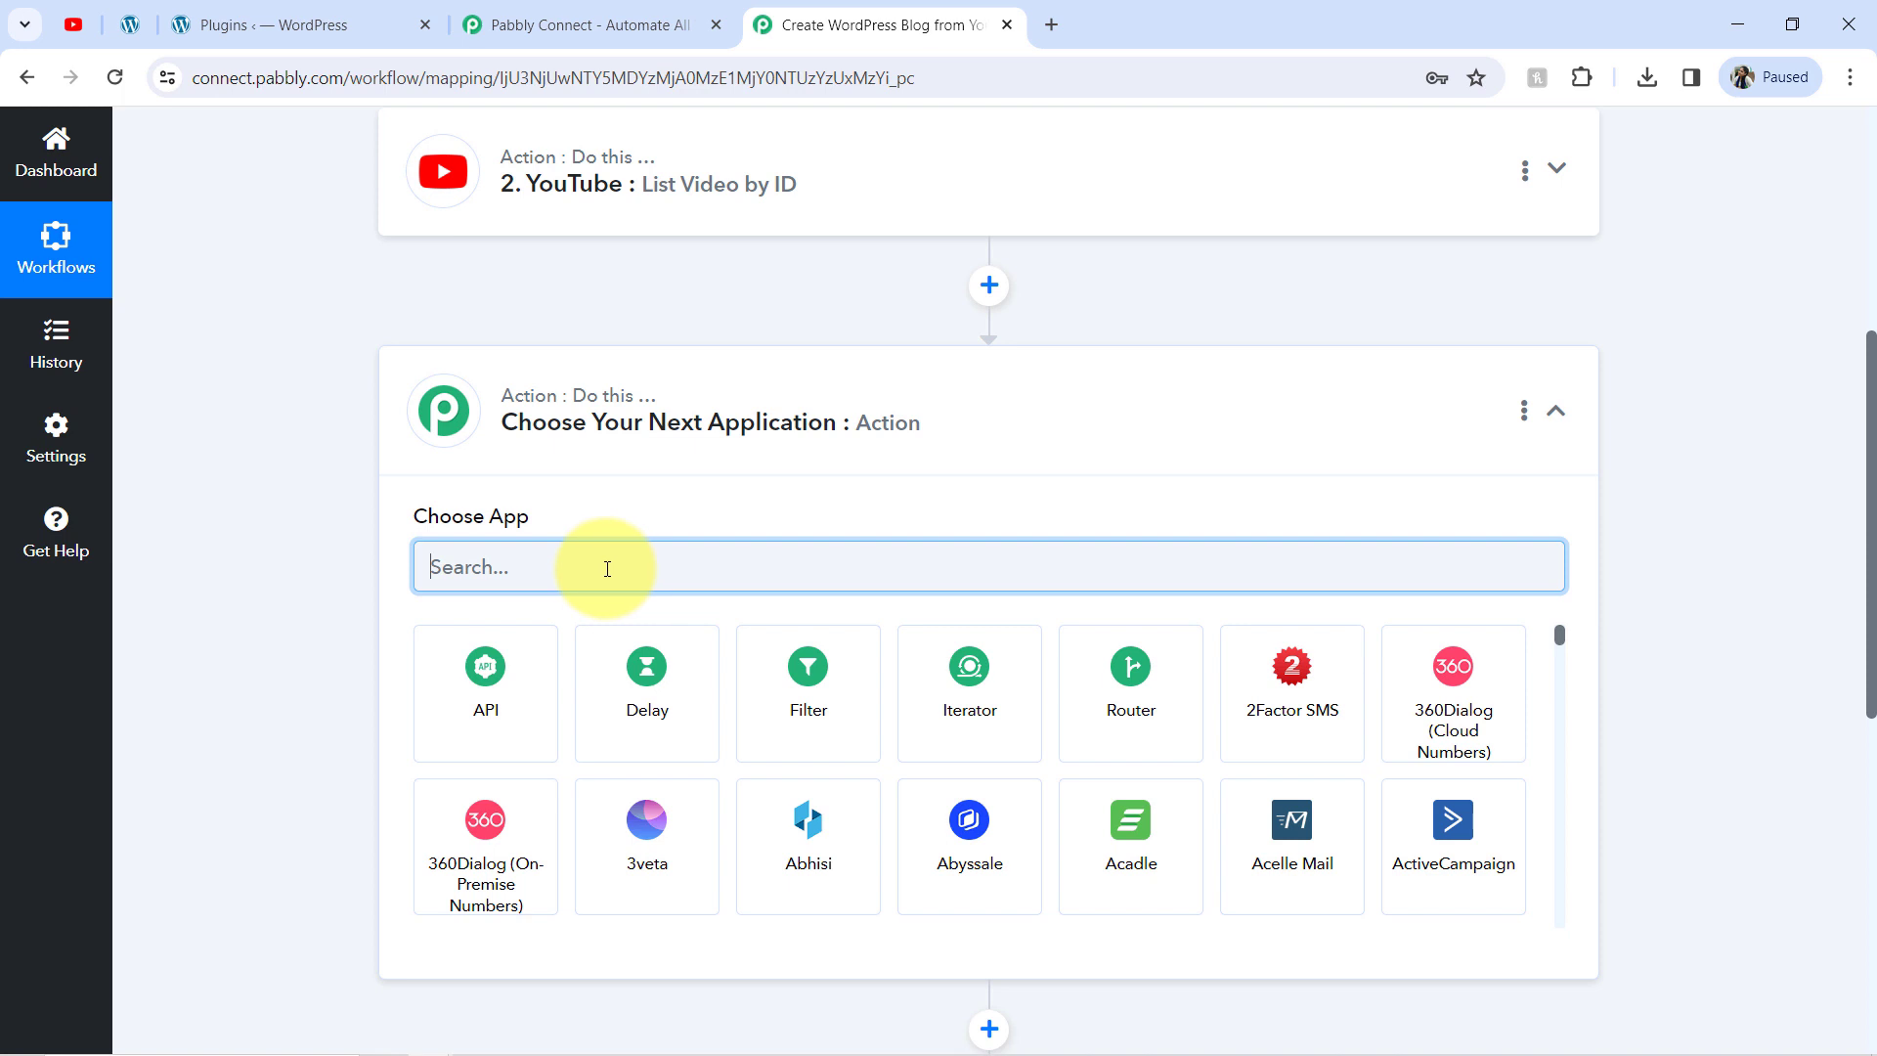
pyautogui.write('wo')
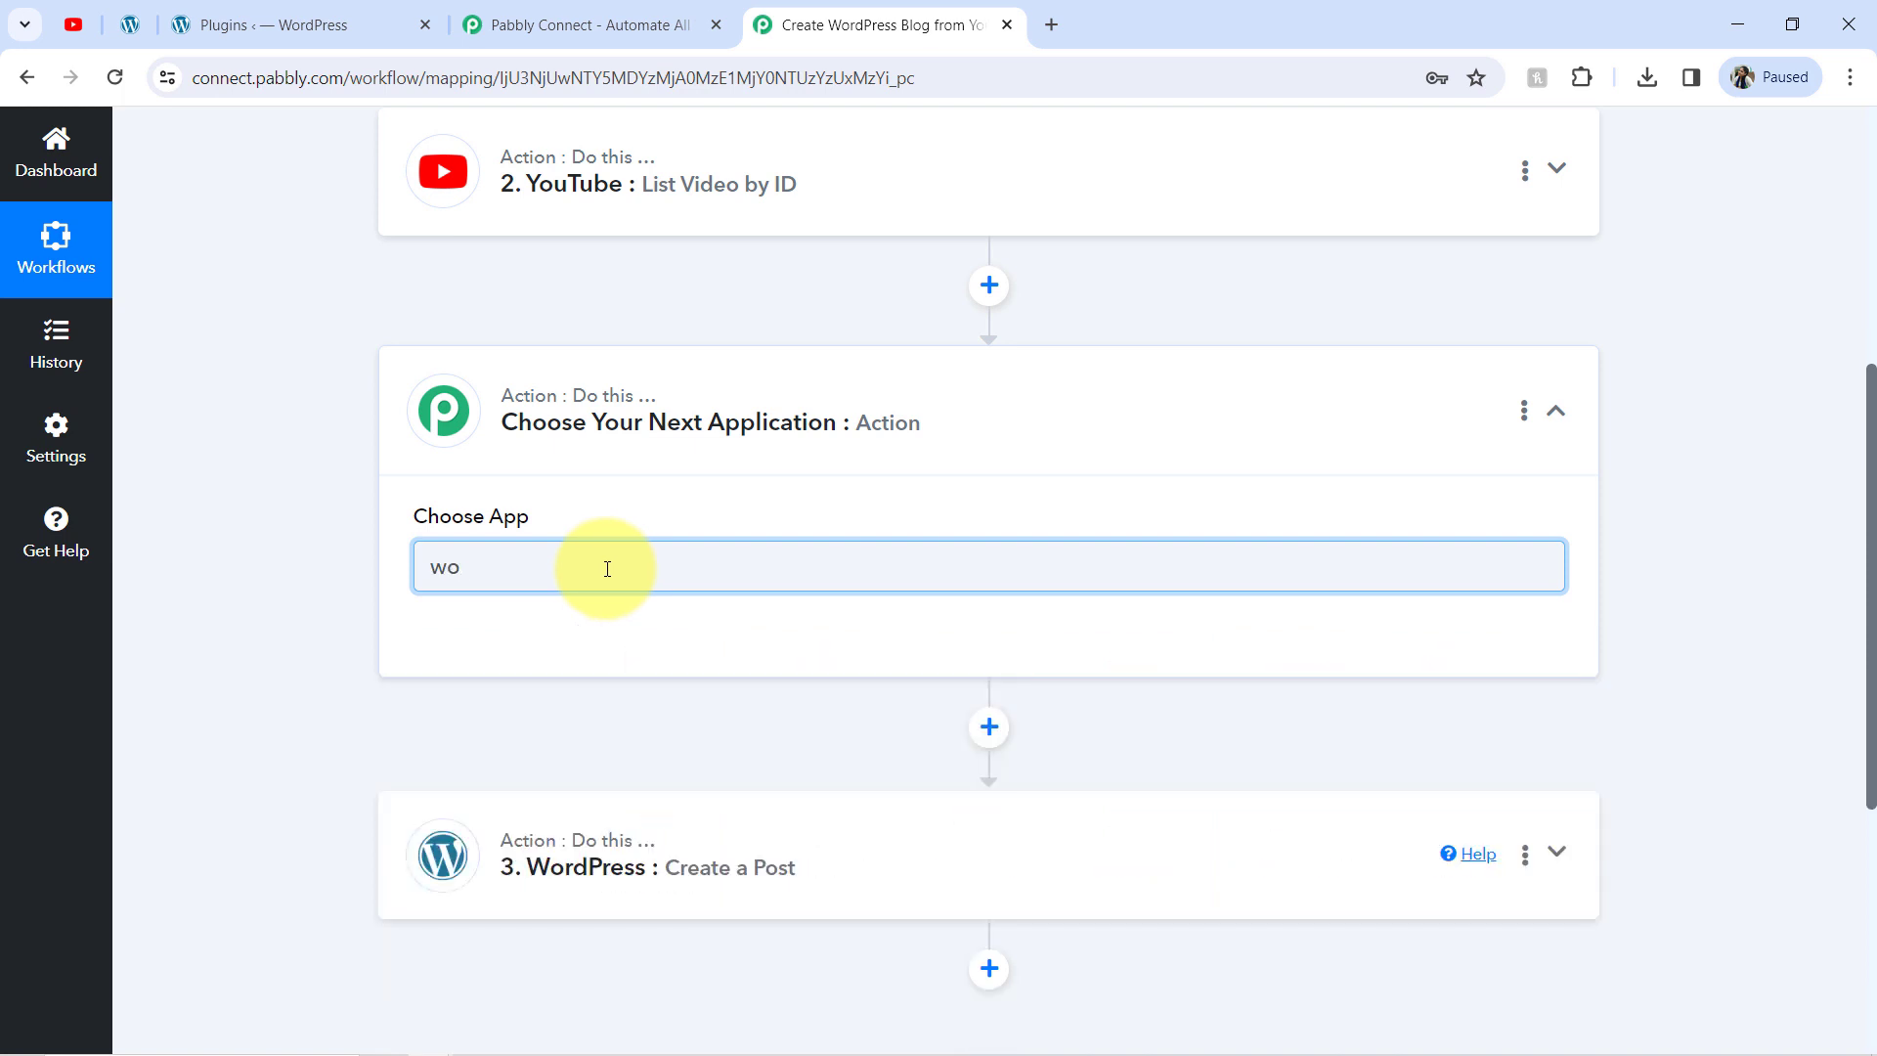
pyautogui.write('co')
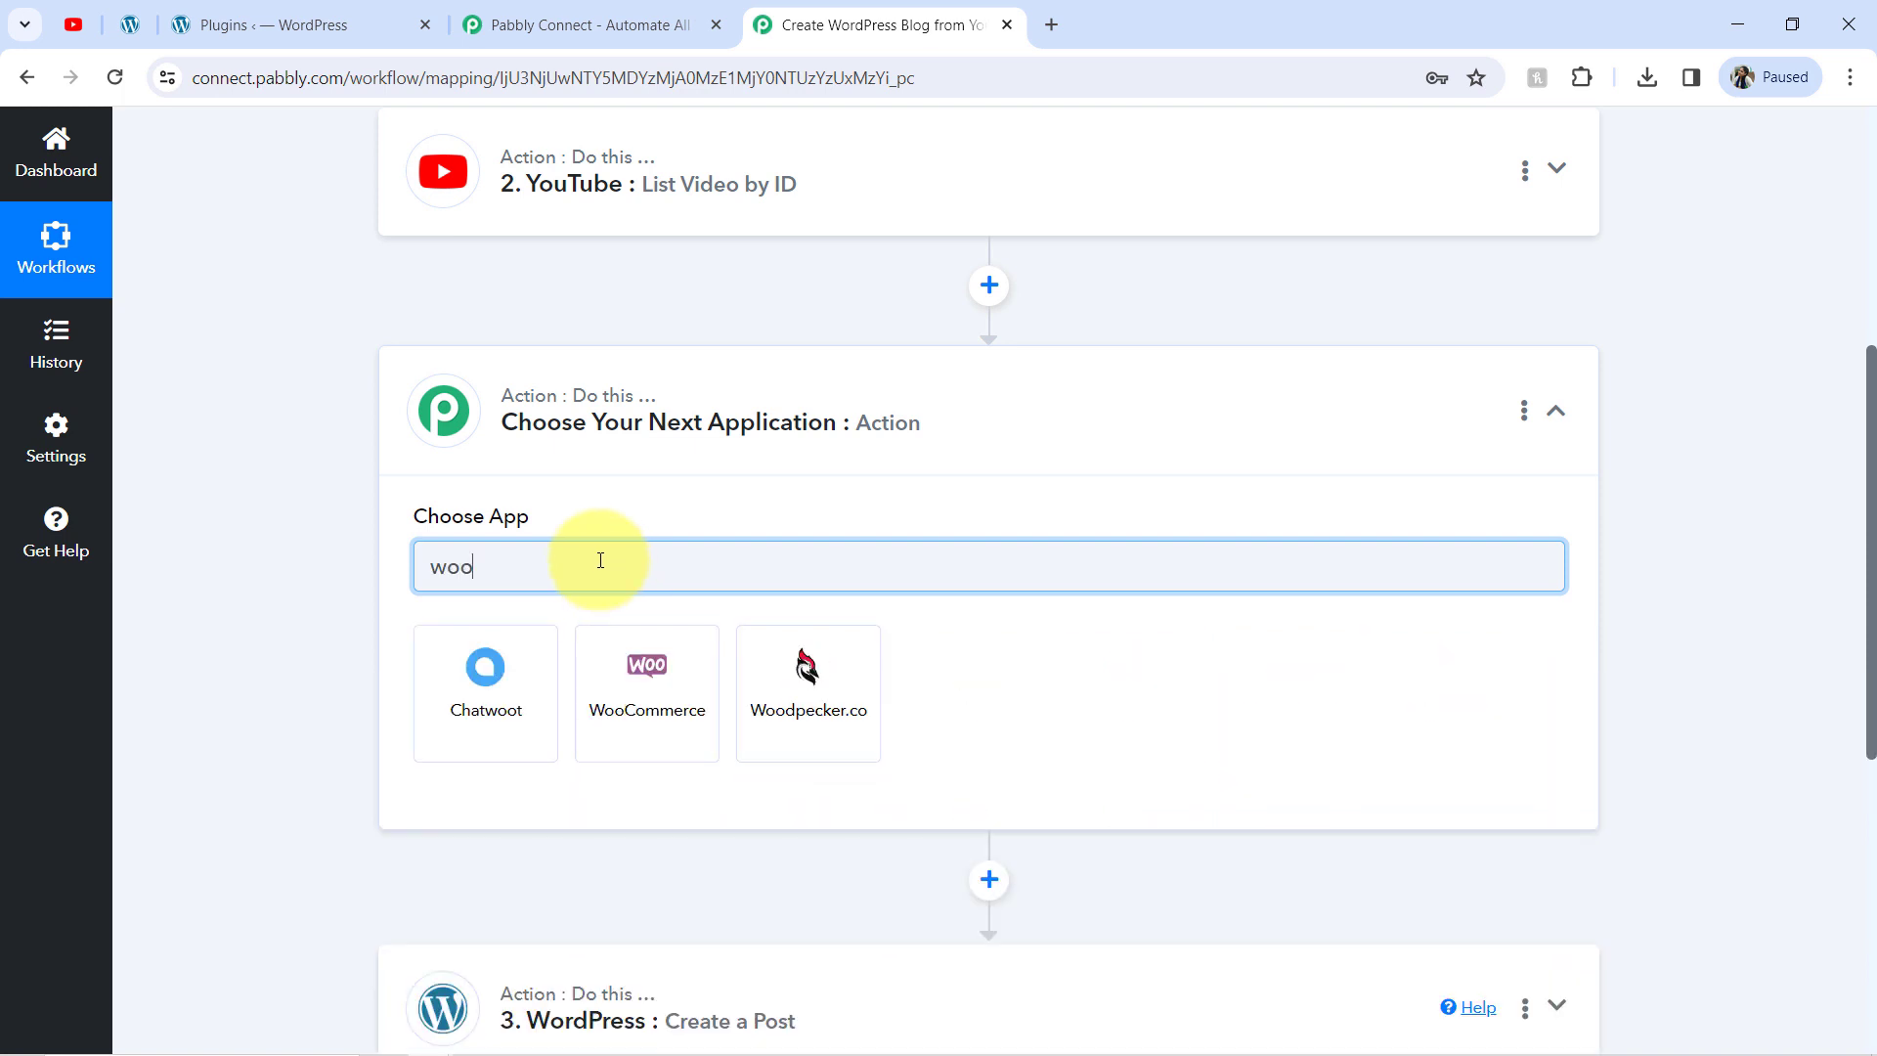
pyautogui.click(655, 695)
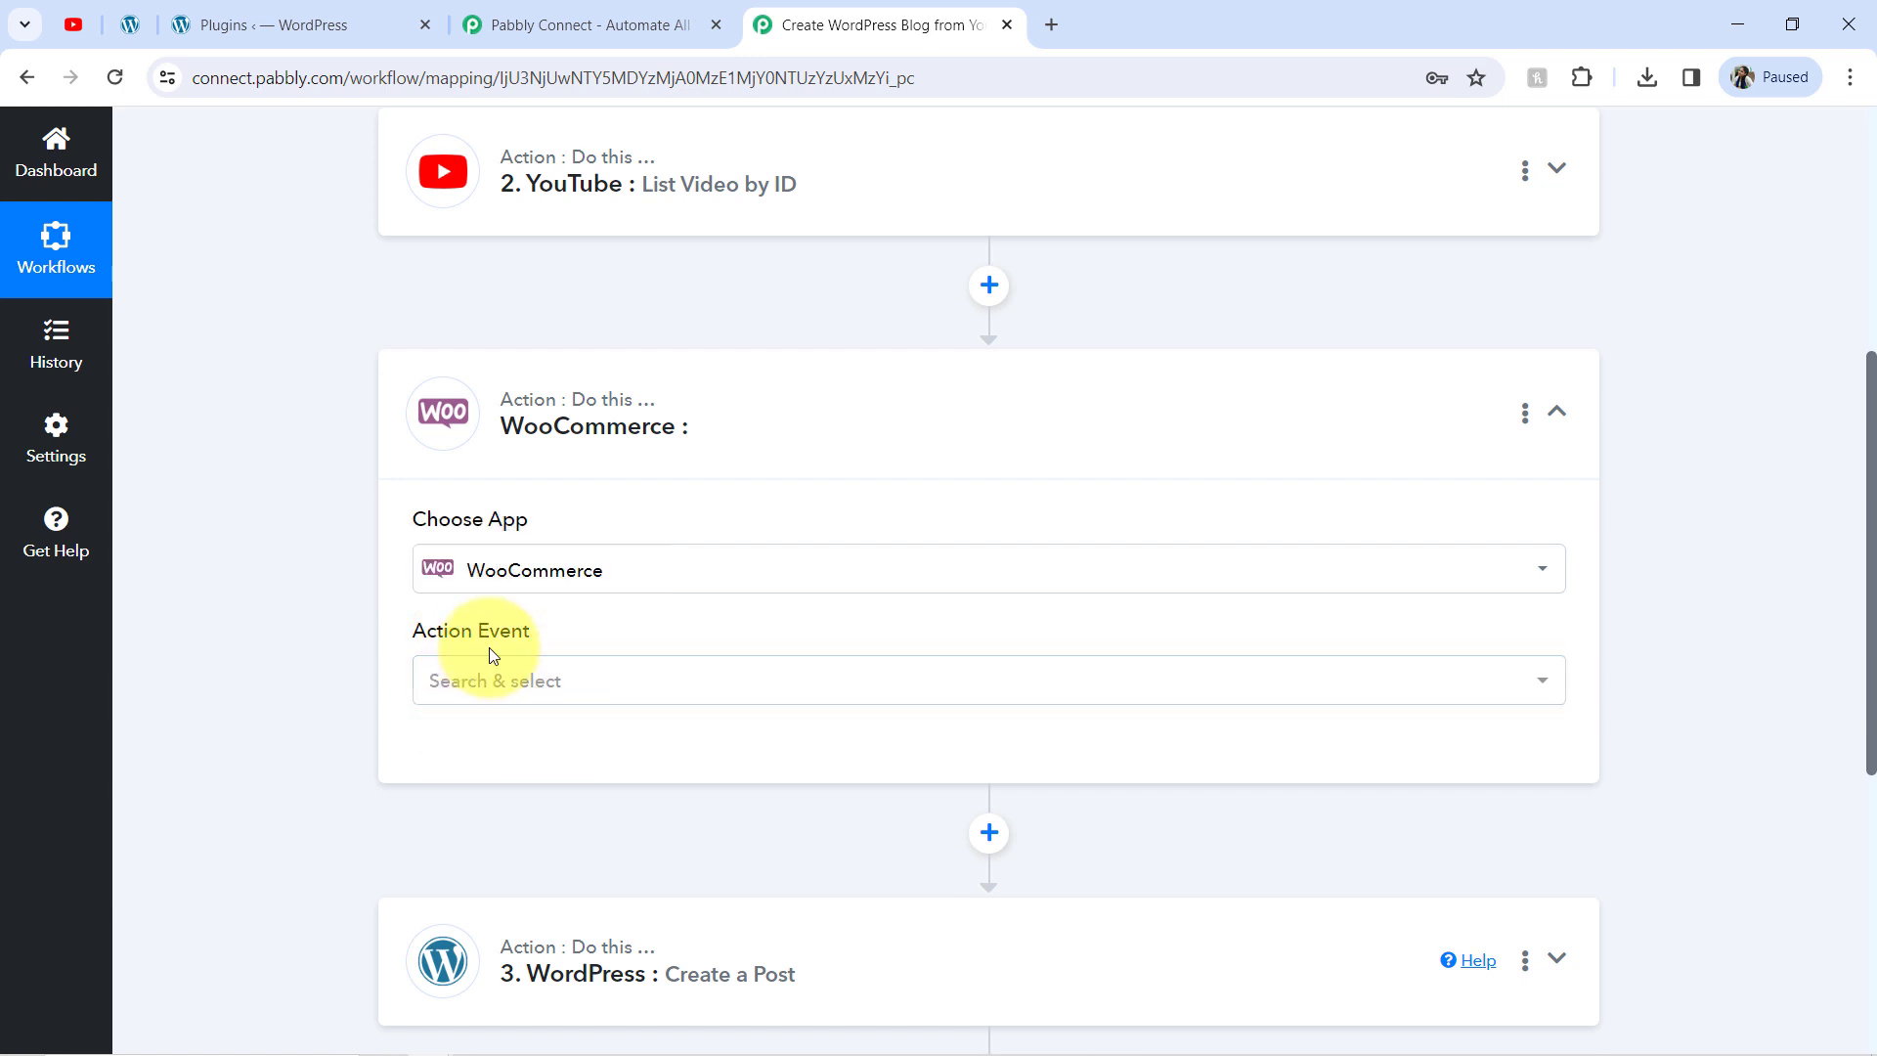
# Set the WooCommerce action event to Update a Product and open its account connection settings.
pyautogui.click(466, 697)
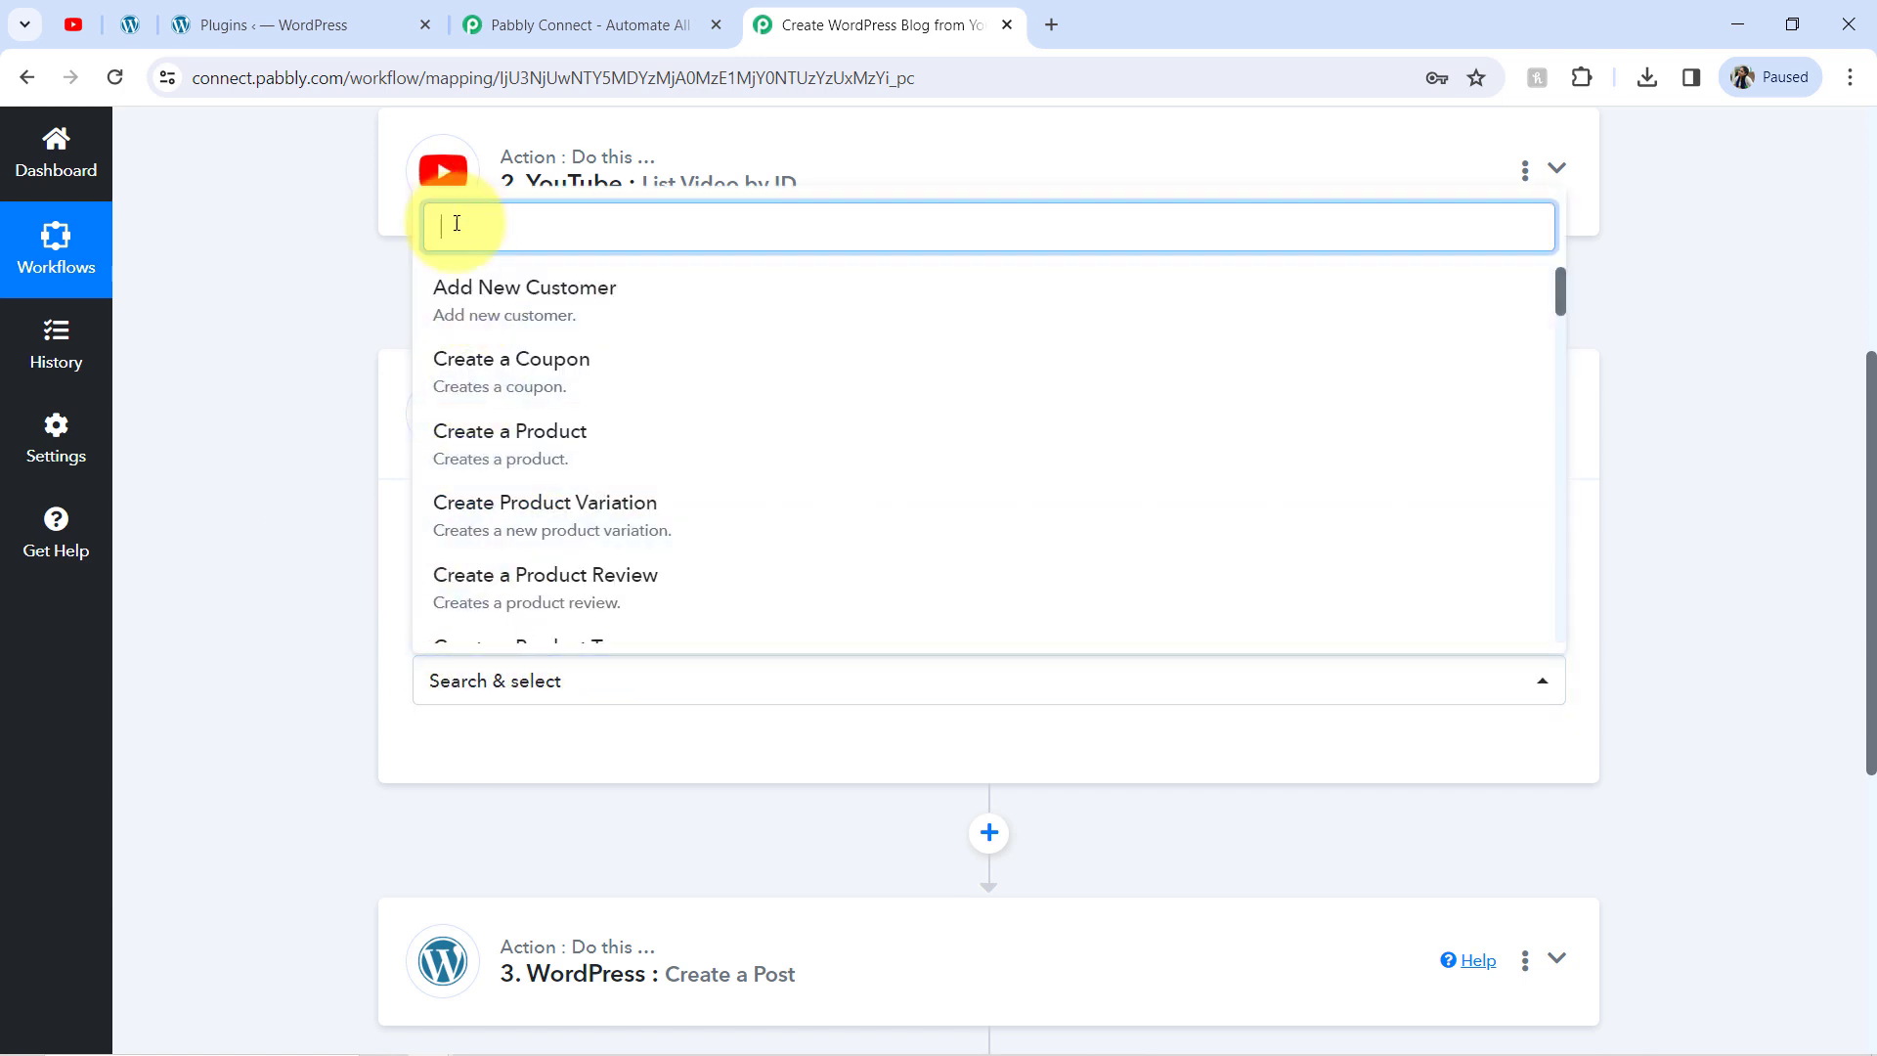
pyautogui.write('updat')
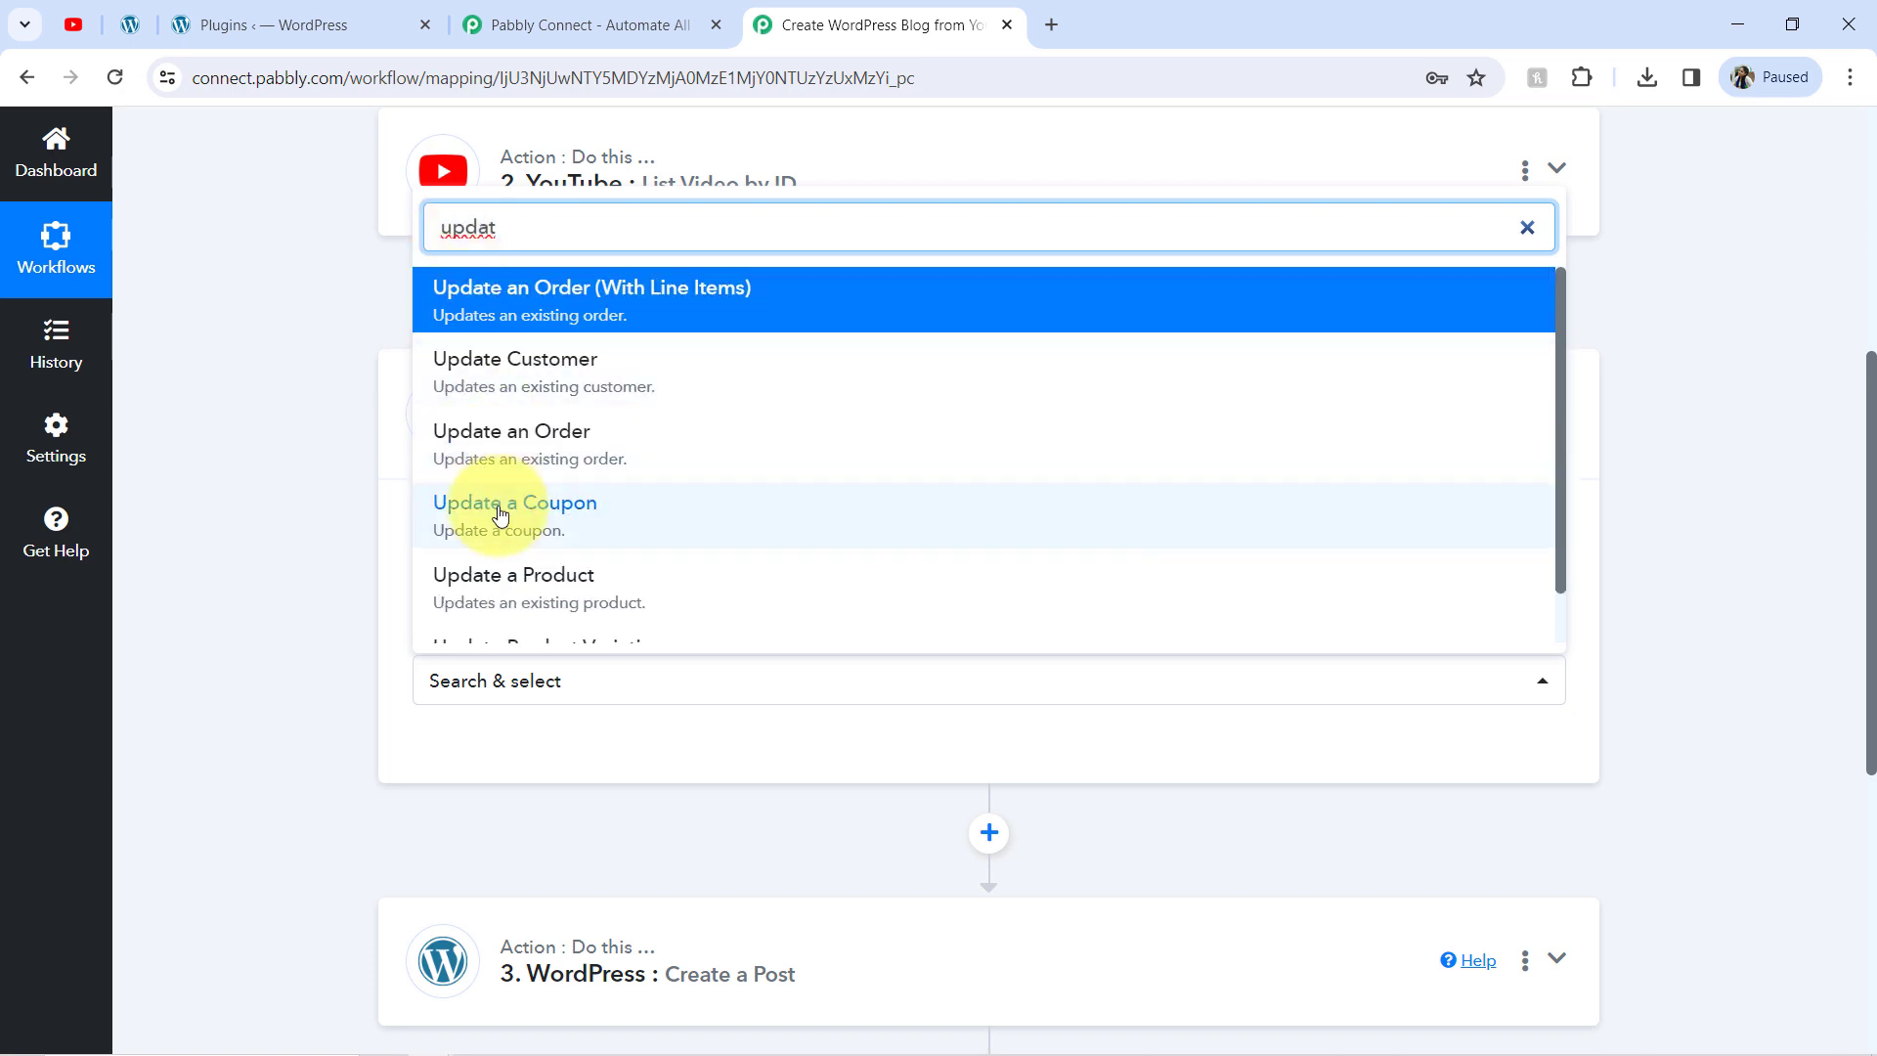
pyautogui.click(495, 582)
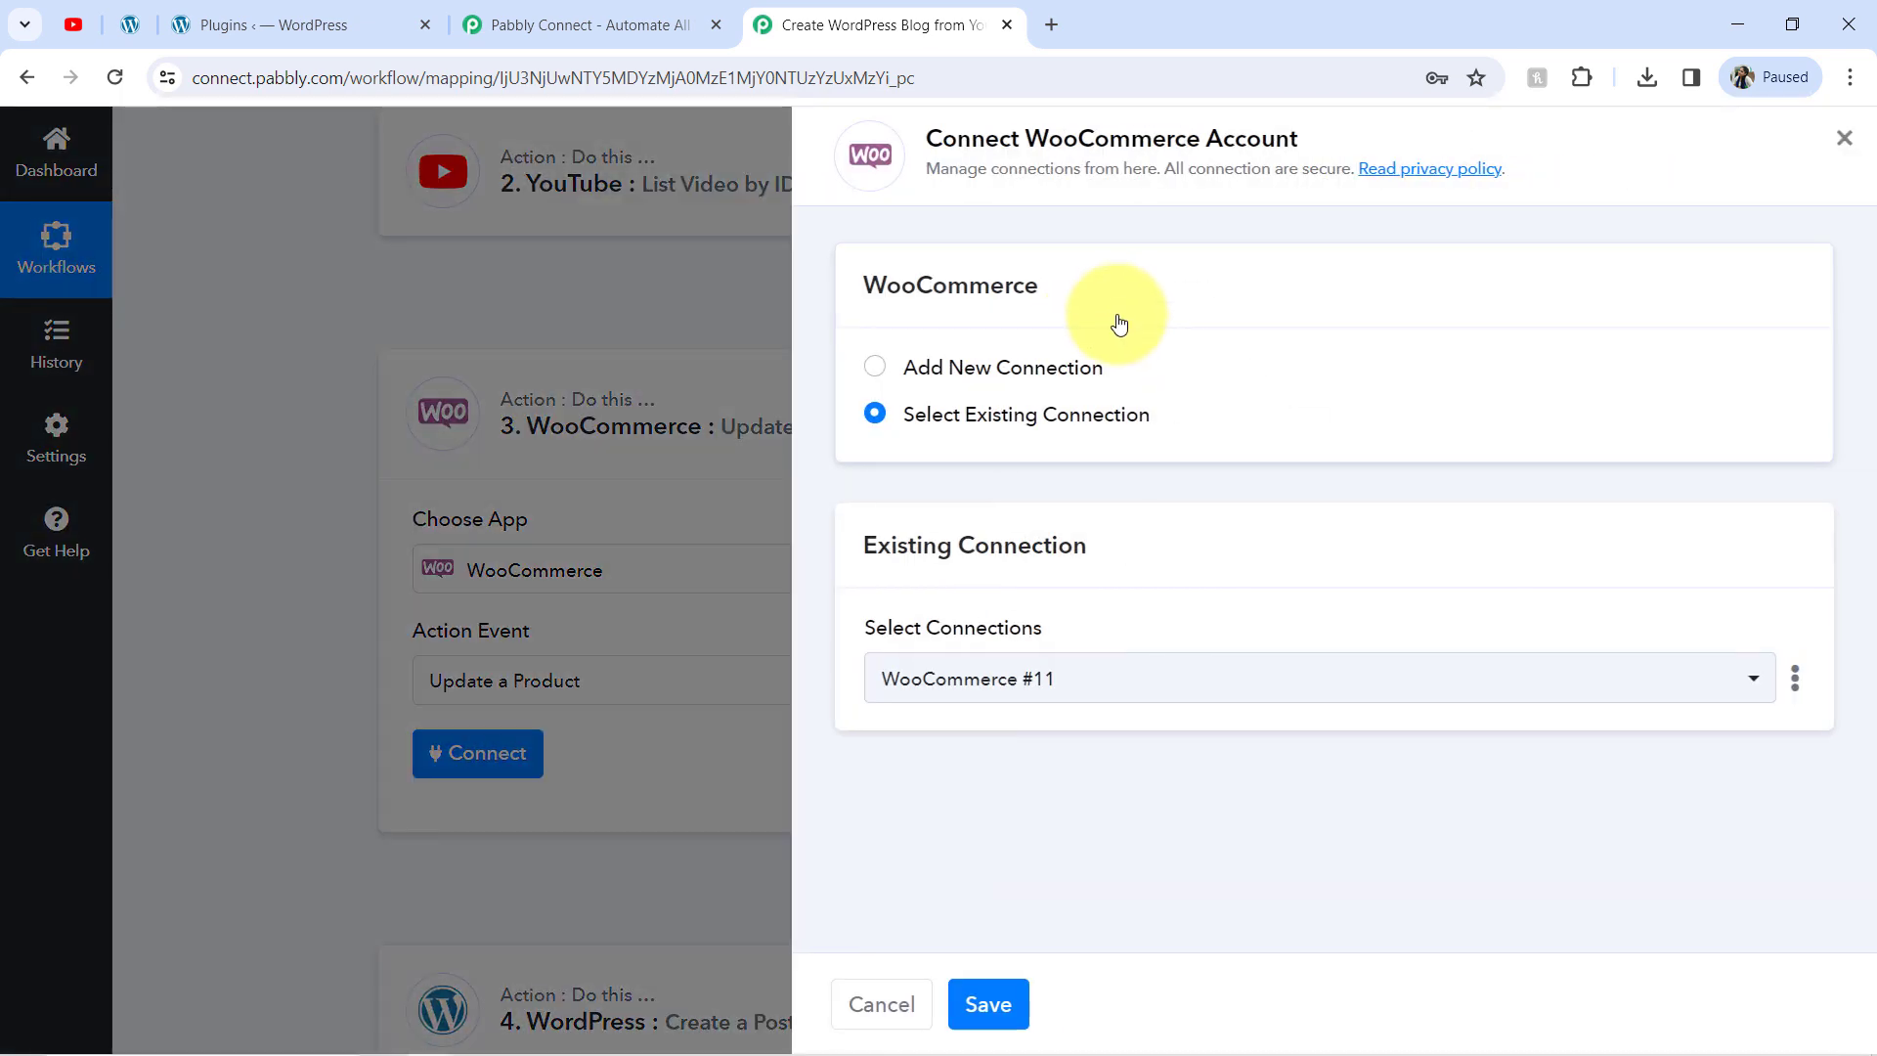
# Choose to add a new WooCommerce connection and read the instructions for creating its consumer key and secret.
pyautogui.click(1047, 369)
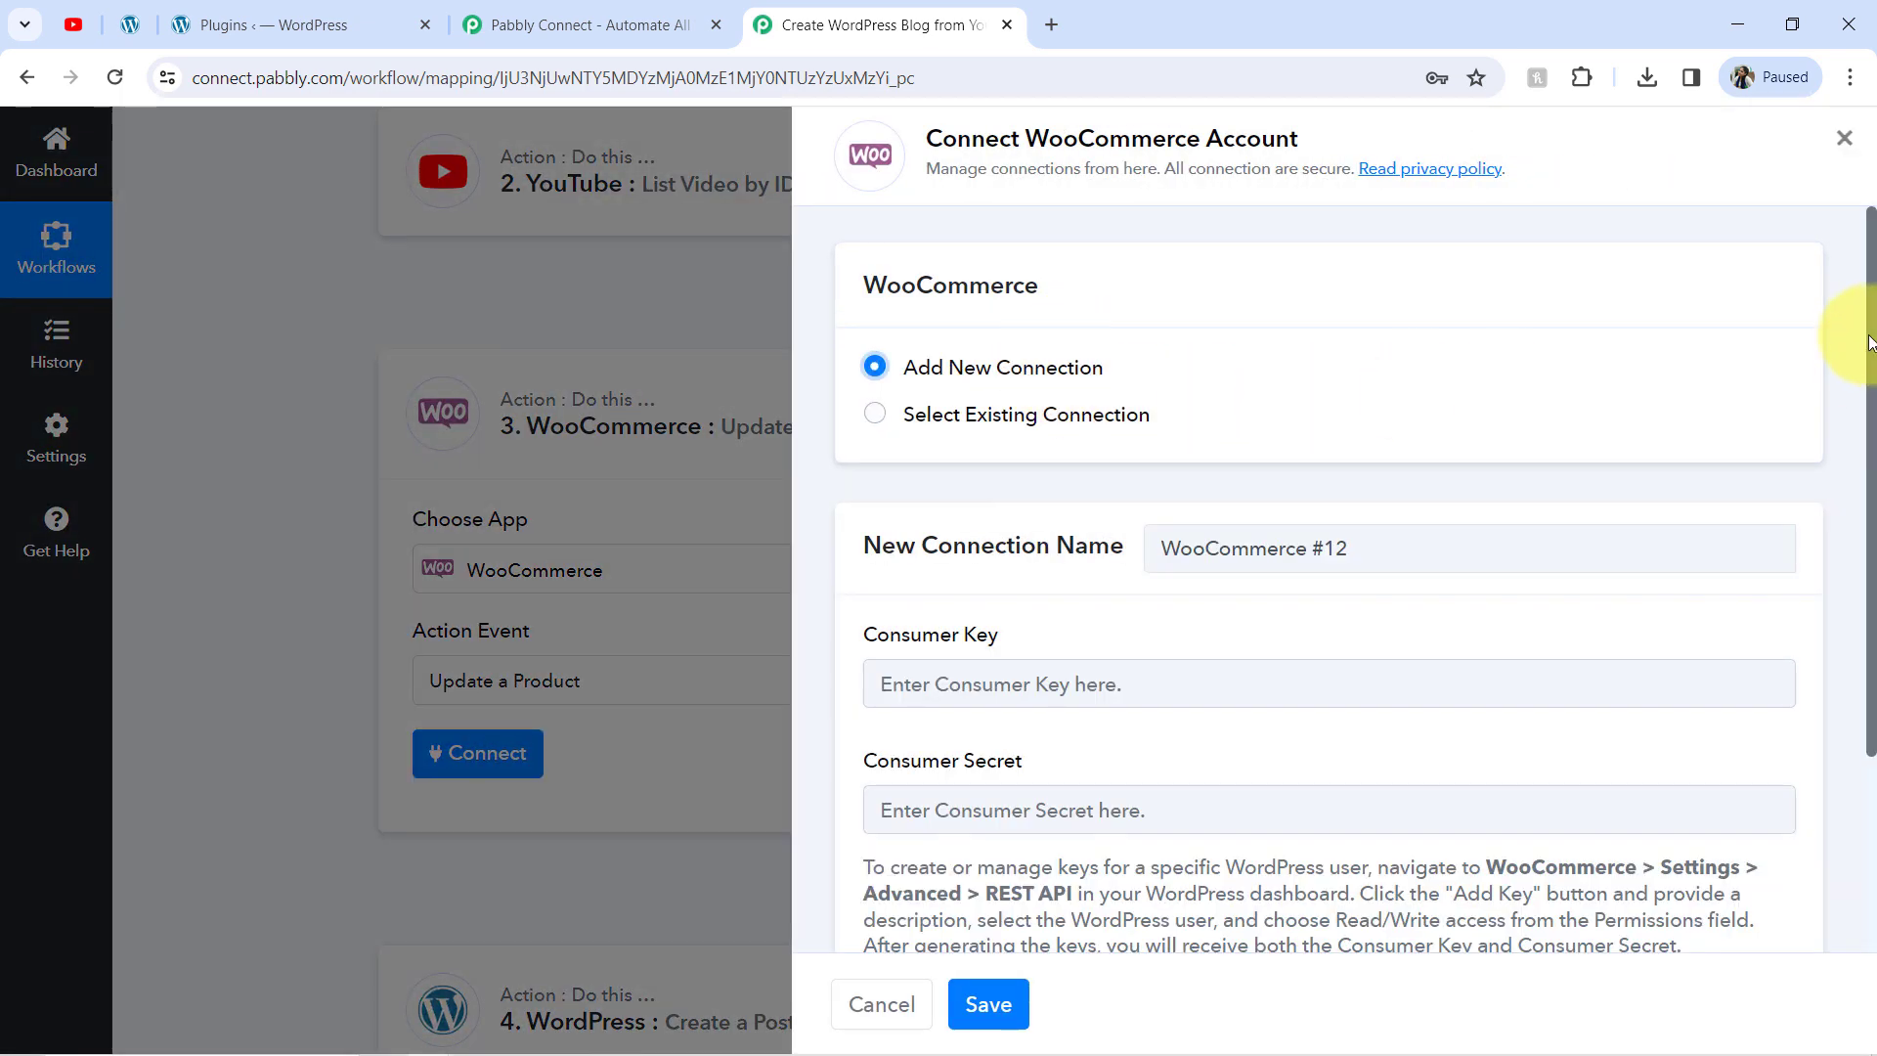
pyautogui.moveTo(1869, 342); pyautogui.dragTo(1862, 544)
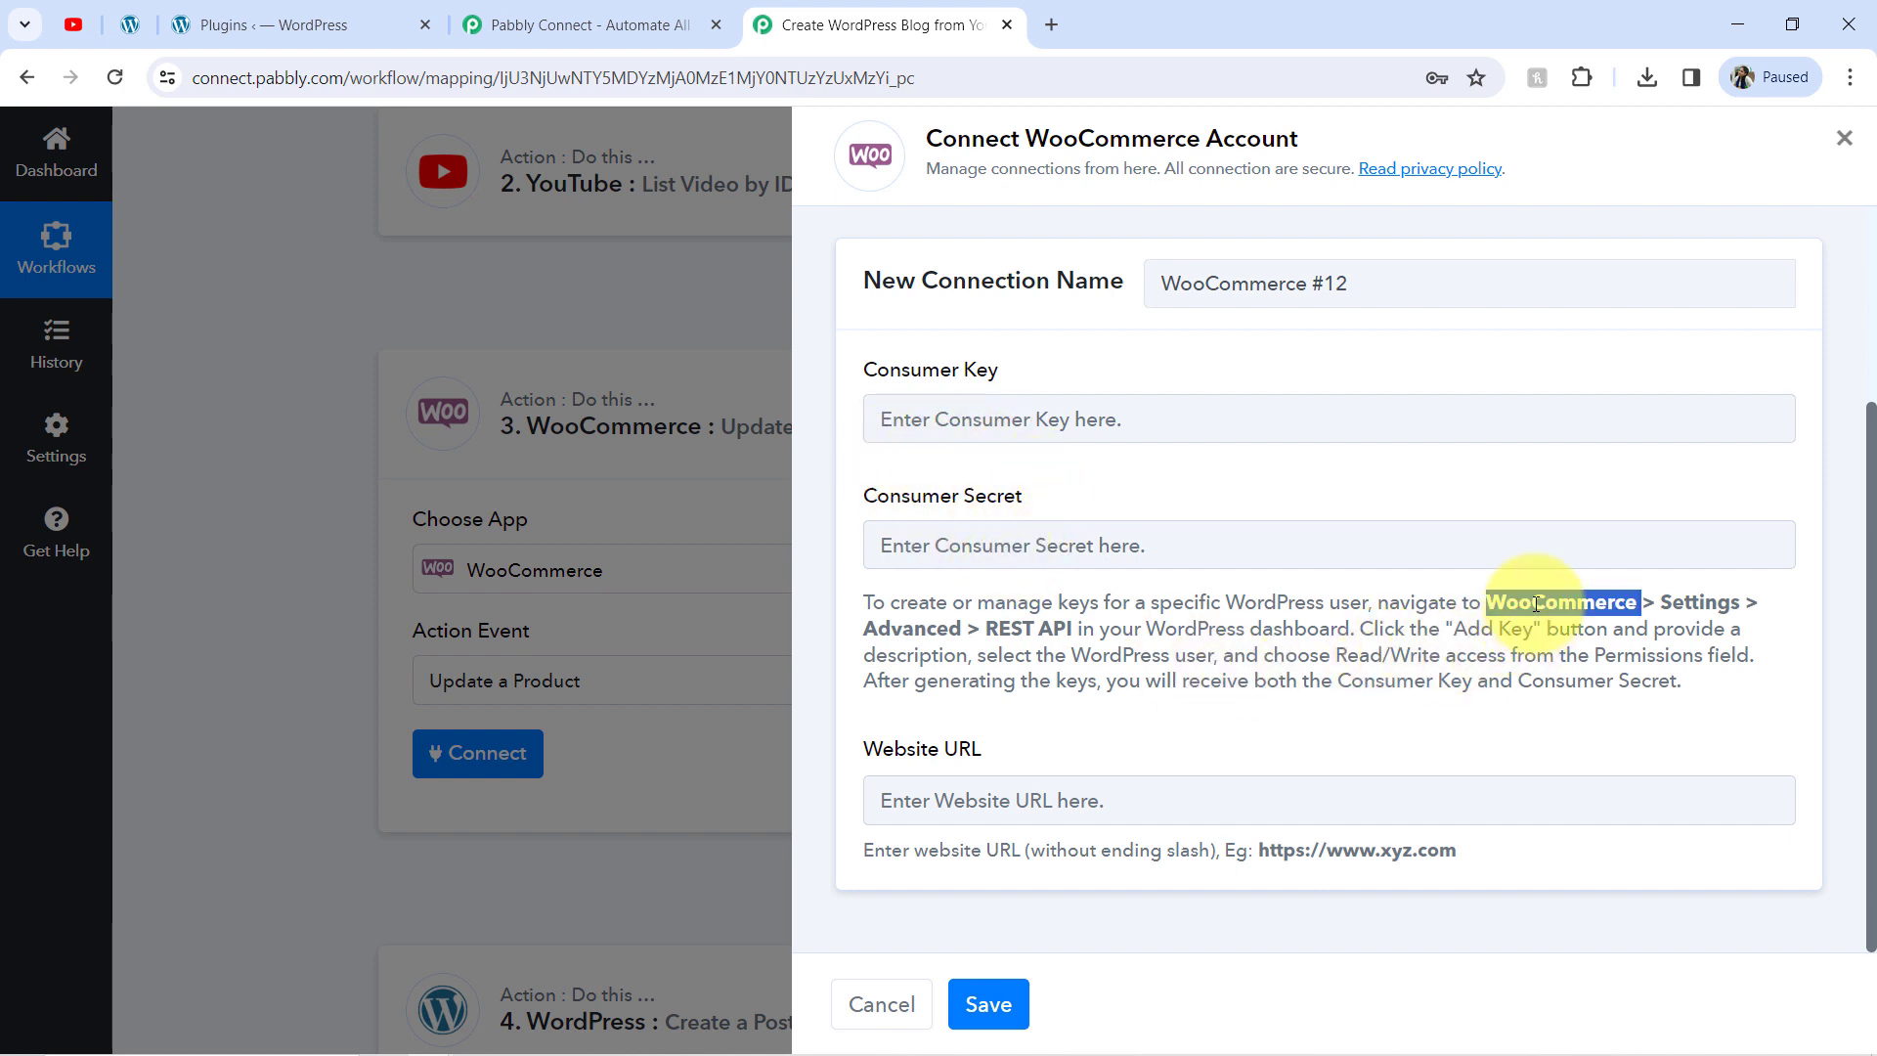
pyautogui.doubleClick(1700, 602)
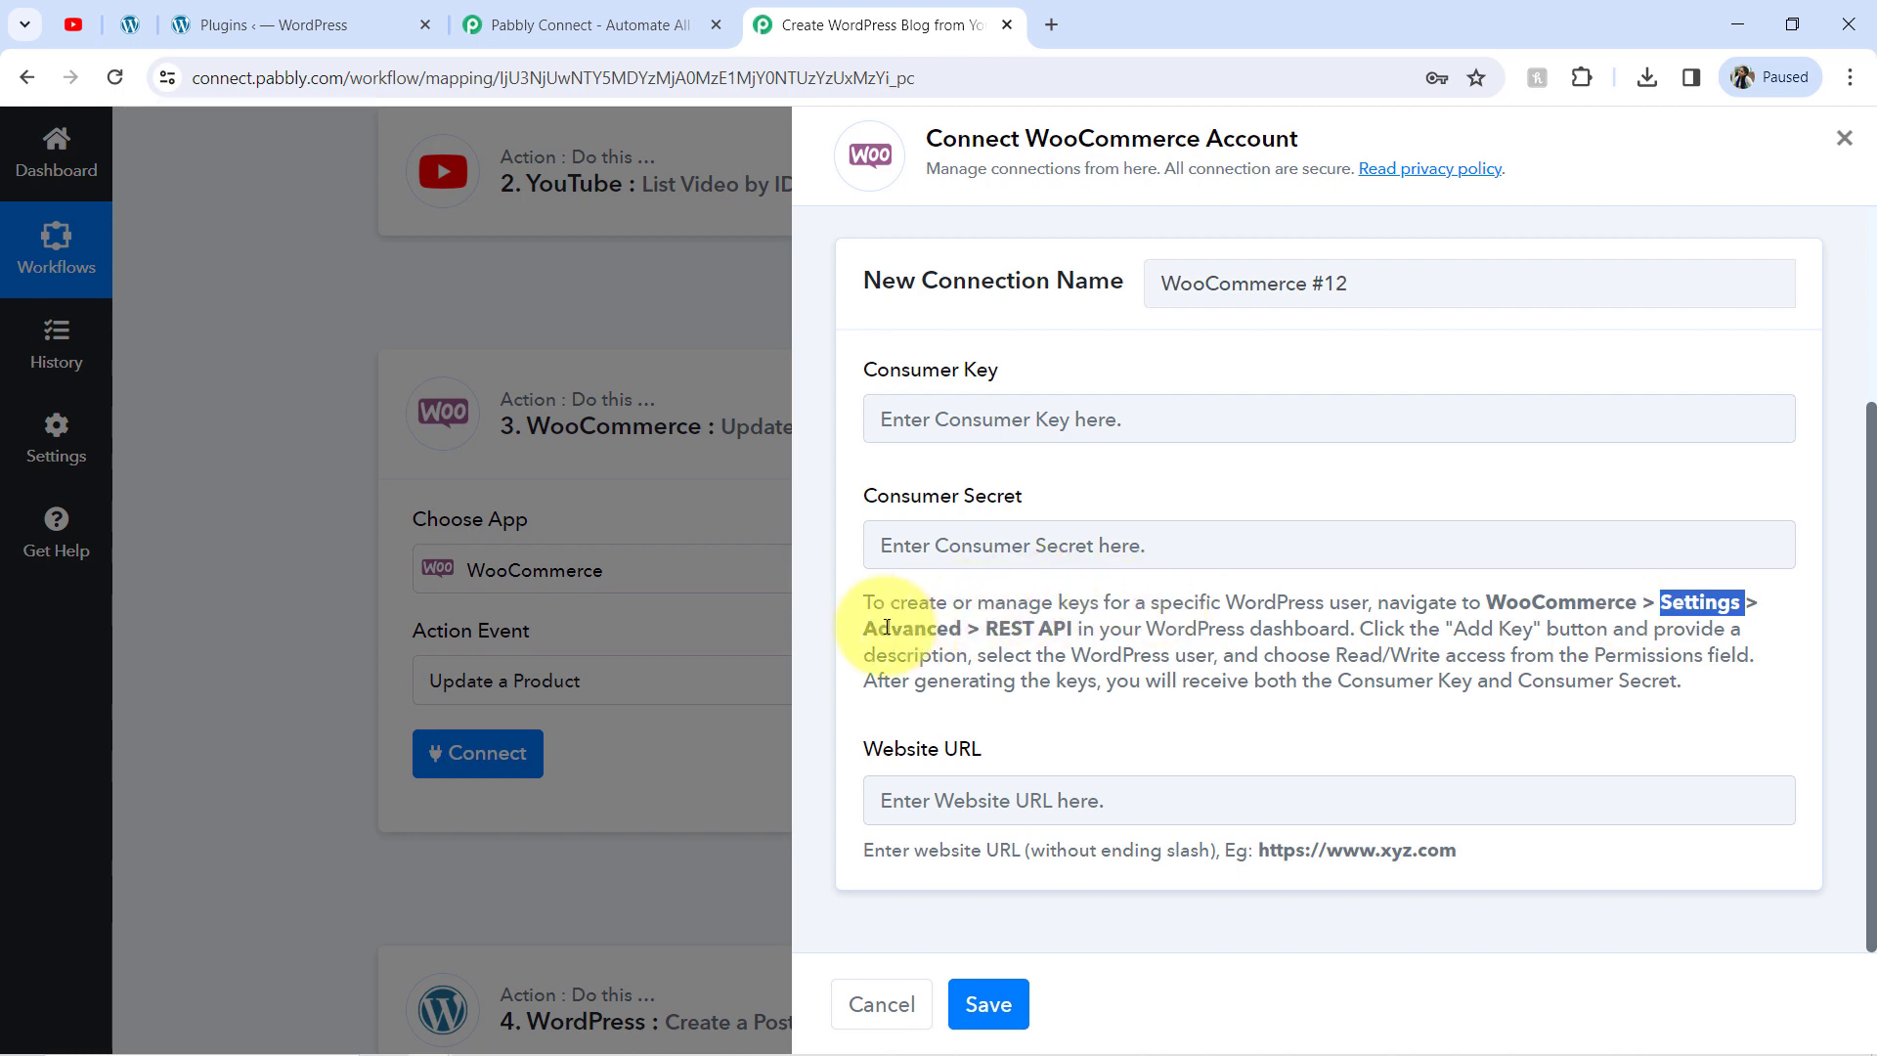
# Switch to the WordPress dashboard, dismiss the GamiPress shortcode dialog, and leave the unsaved post for the WooCommerce settings.
pyautogui.click(137, 25)
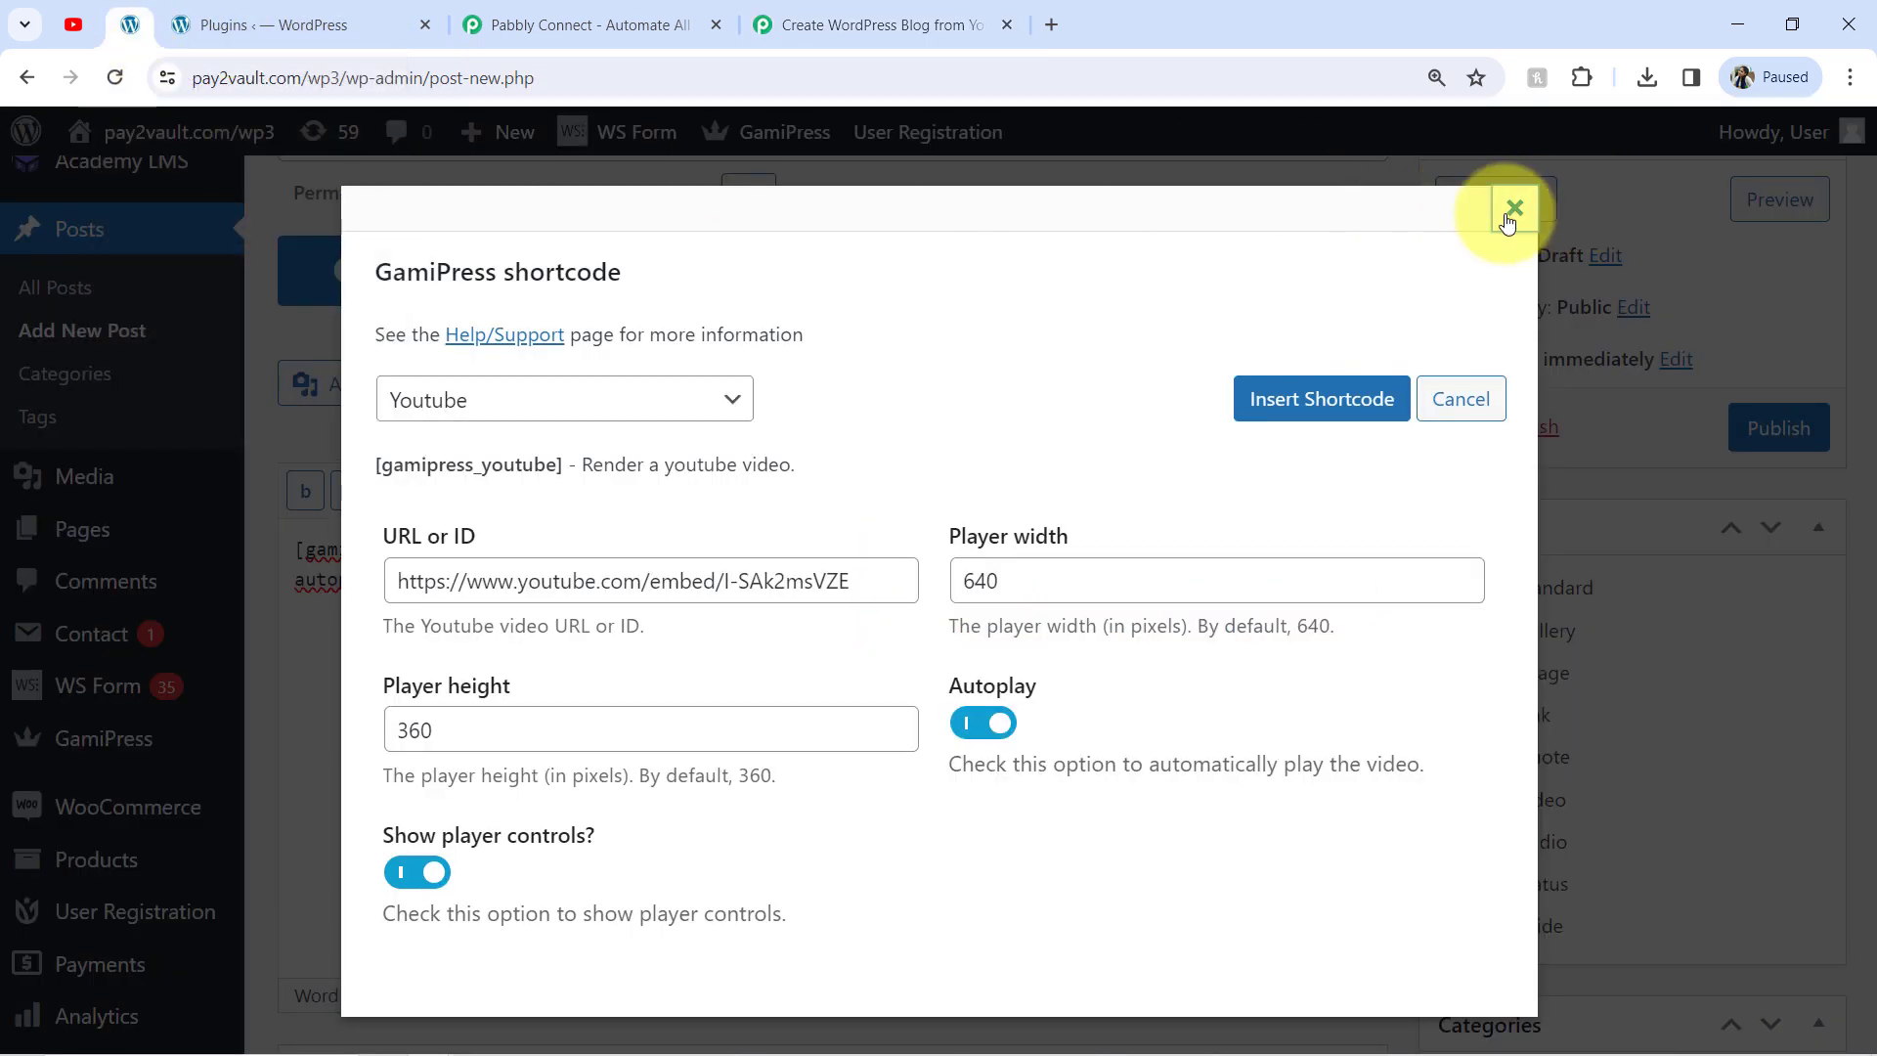
pyautogui.click(1514, 210)
pyautogui.scroll(-2, 39, 704)
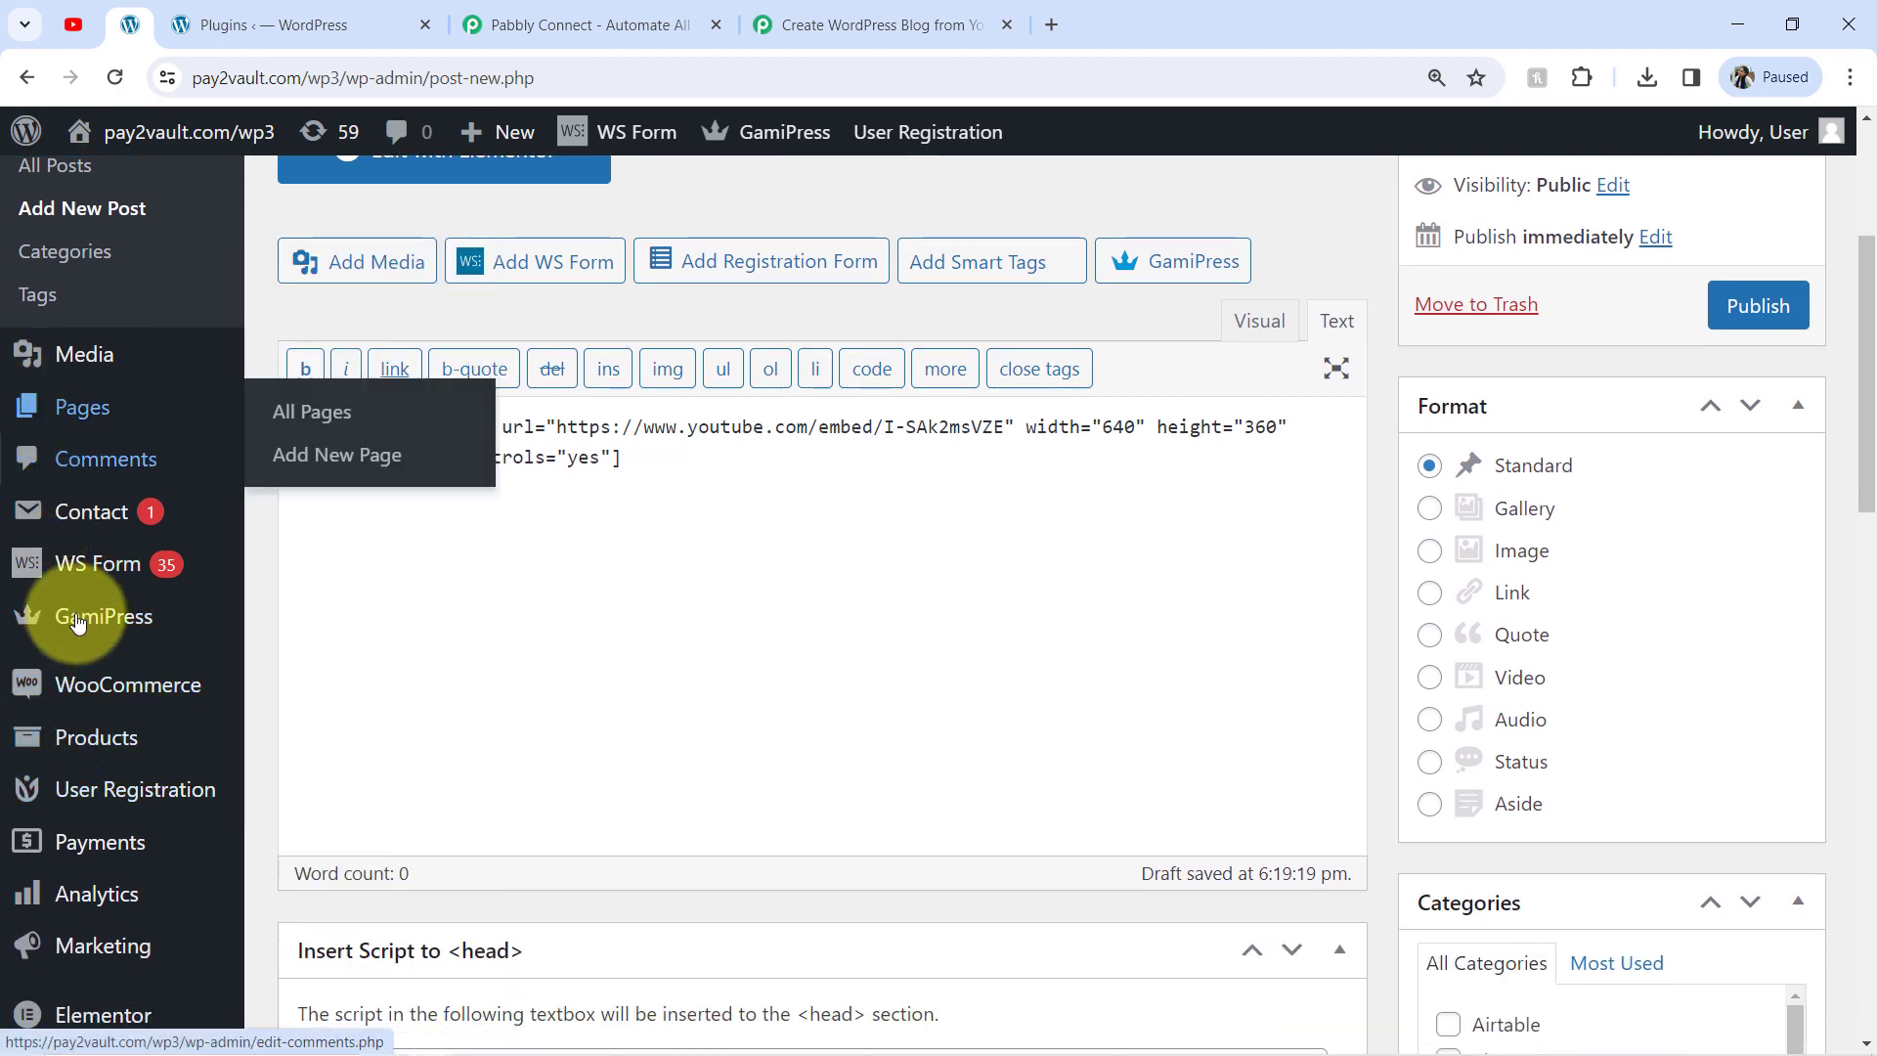
pyautogui.scroll(-6, 78, 626)
pyautogui.scroll(6, 39, 440)
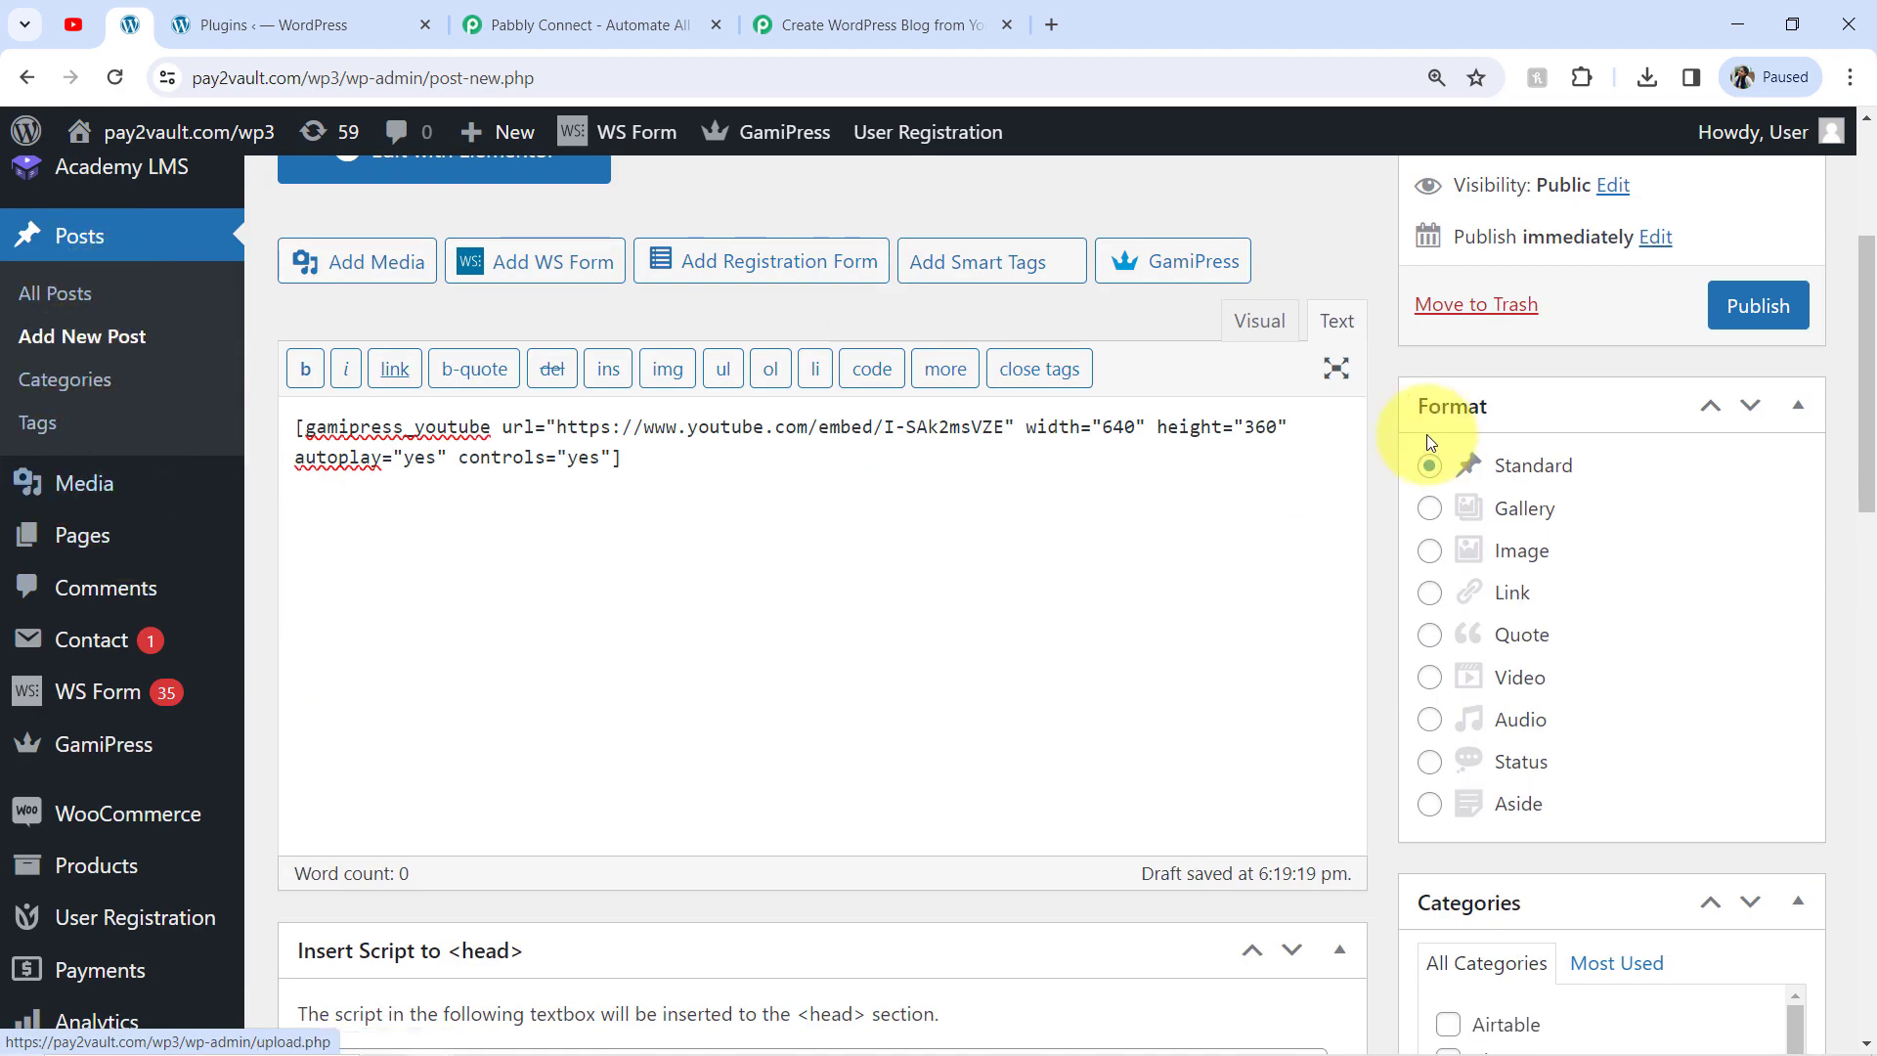
pyautogui.moveTo(126, 808)
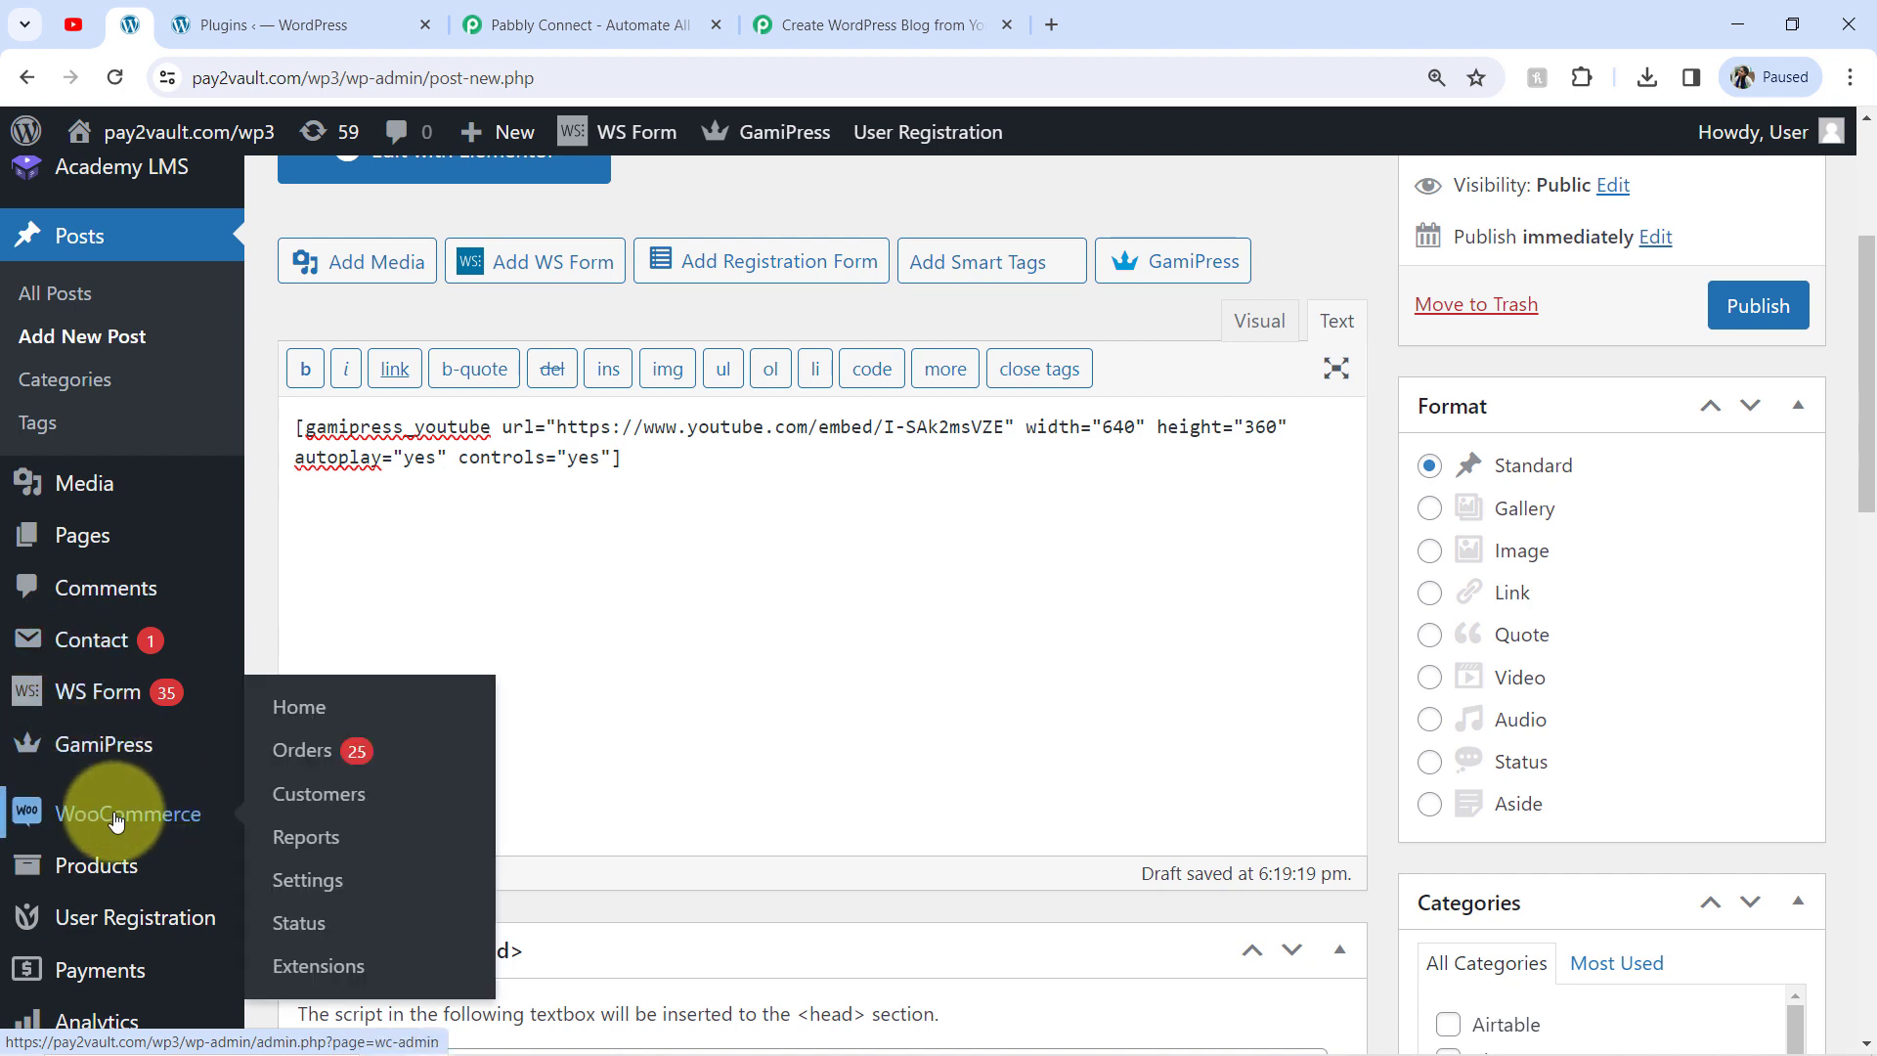
pyautogui.click(306, 881)
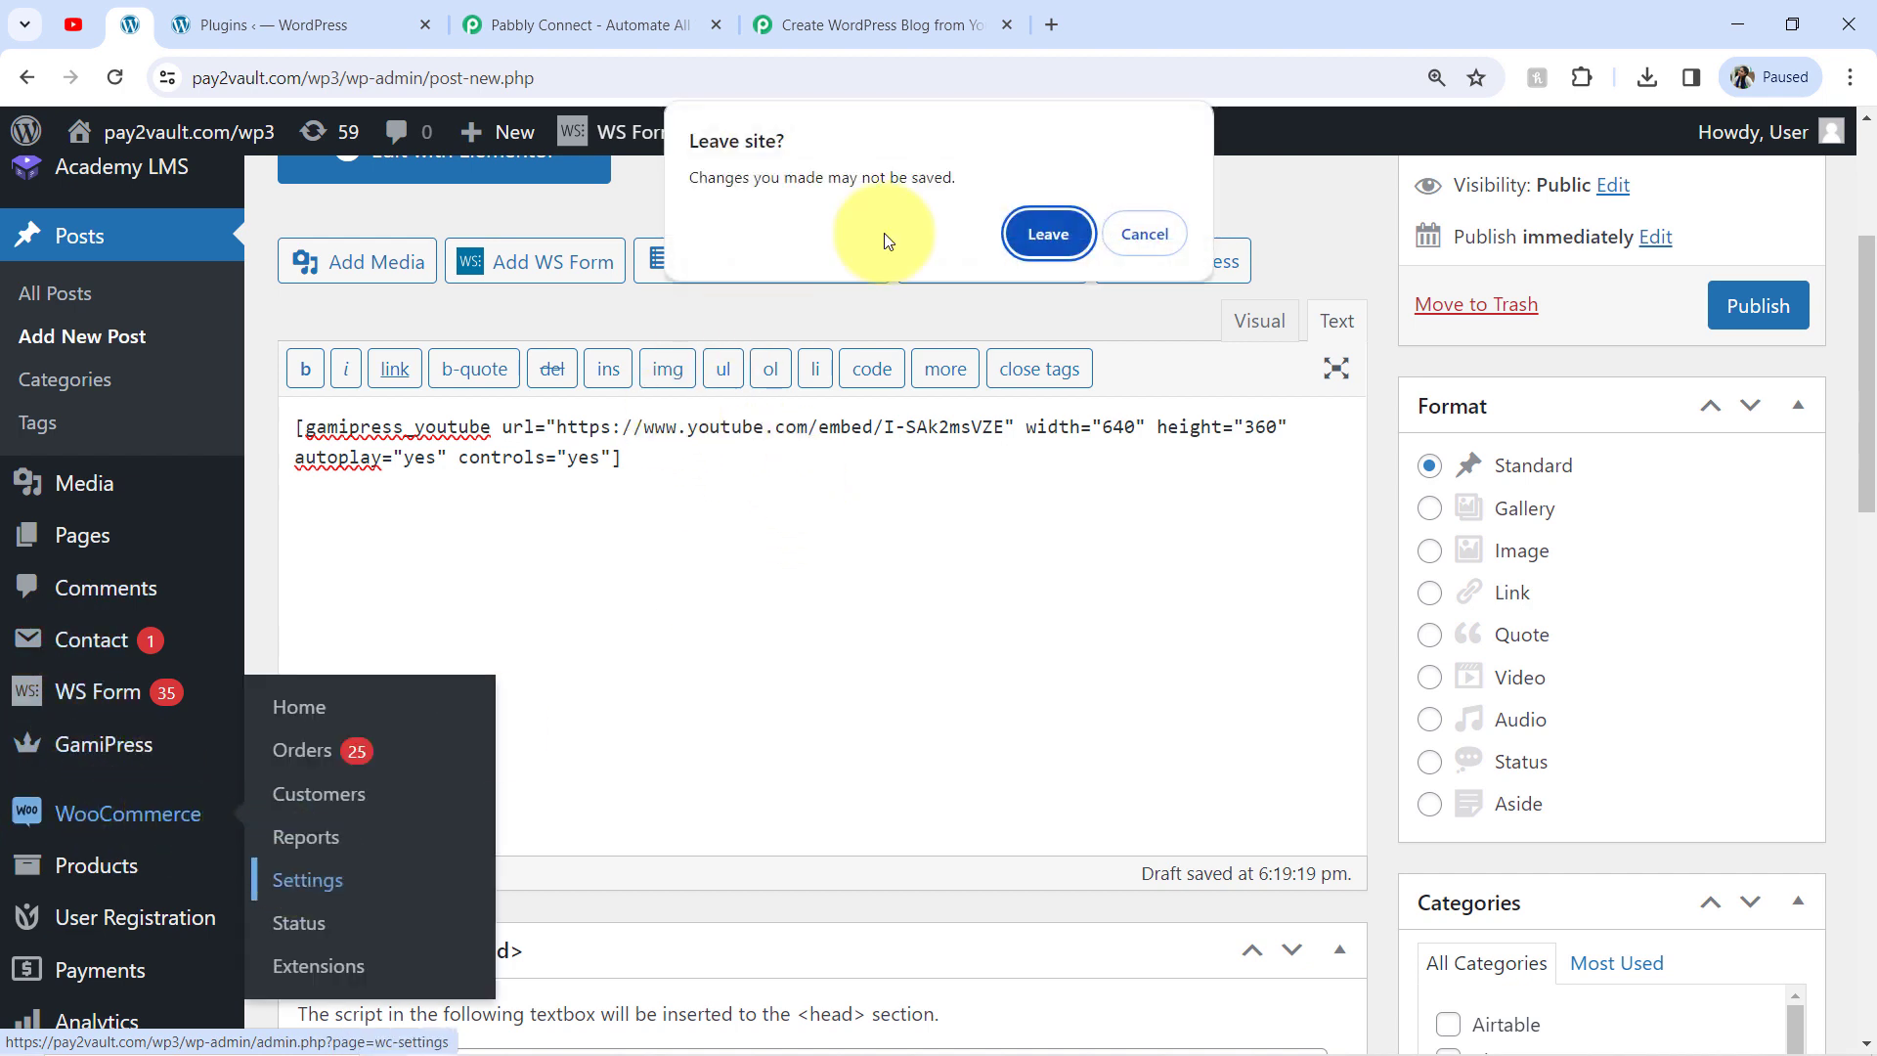
pyautogui.click(1088, 235)
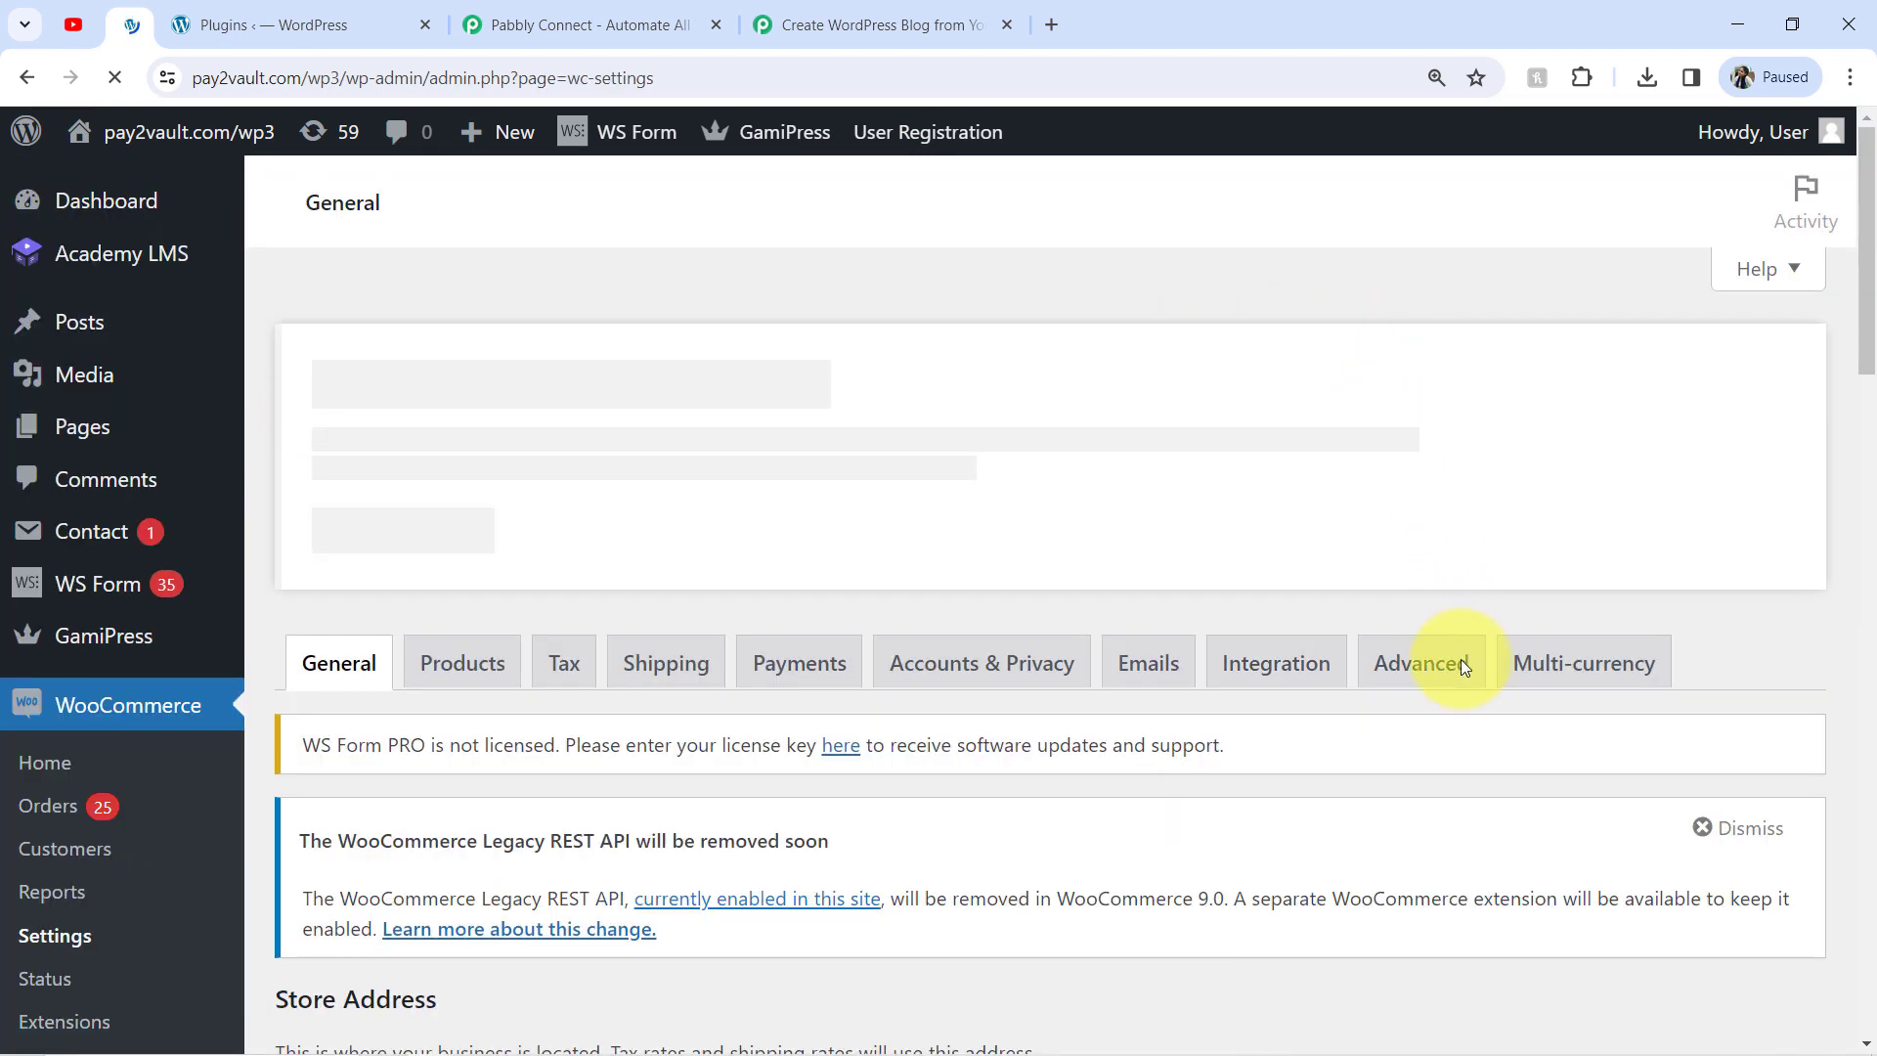
# Go to the REST API section of WooCommerce's Advanced settings and start adding a new key.
pyautogui.click(1400, 671)
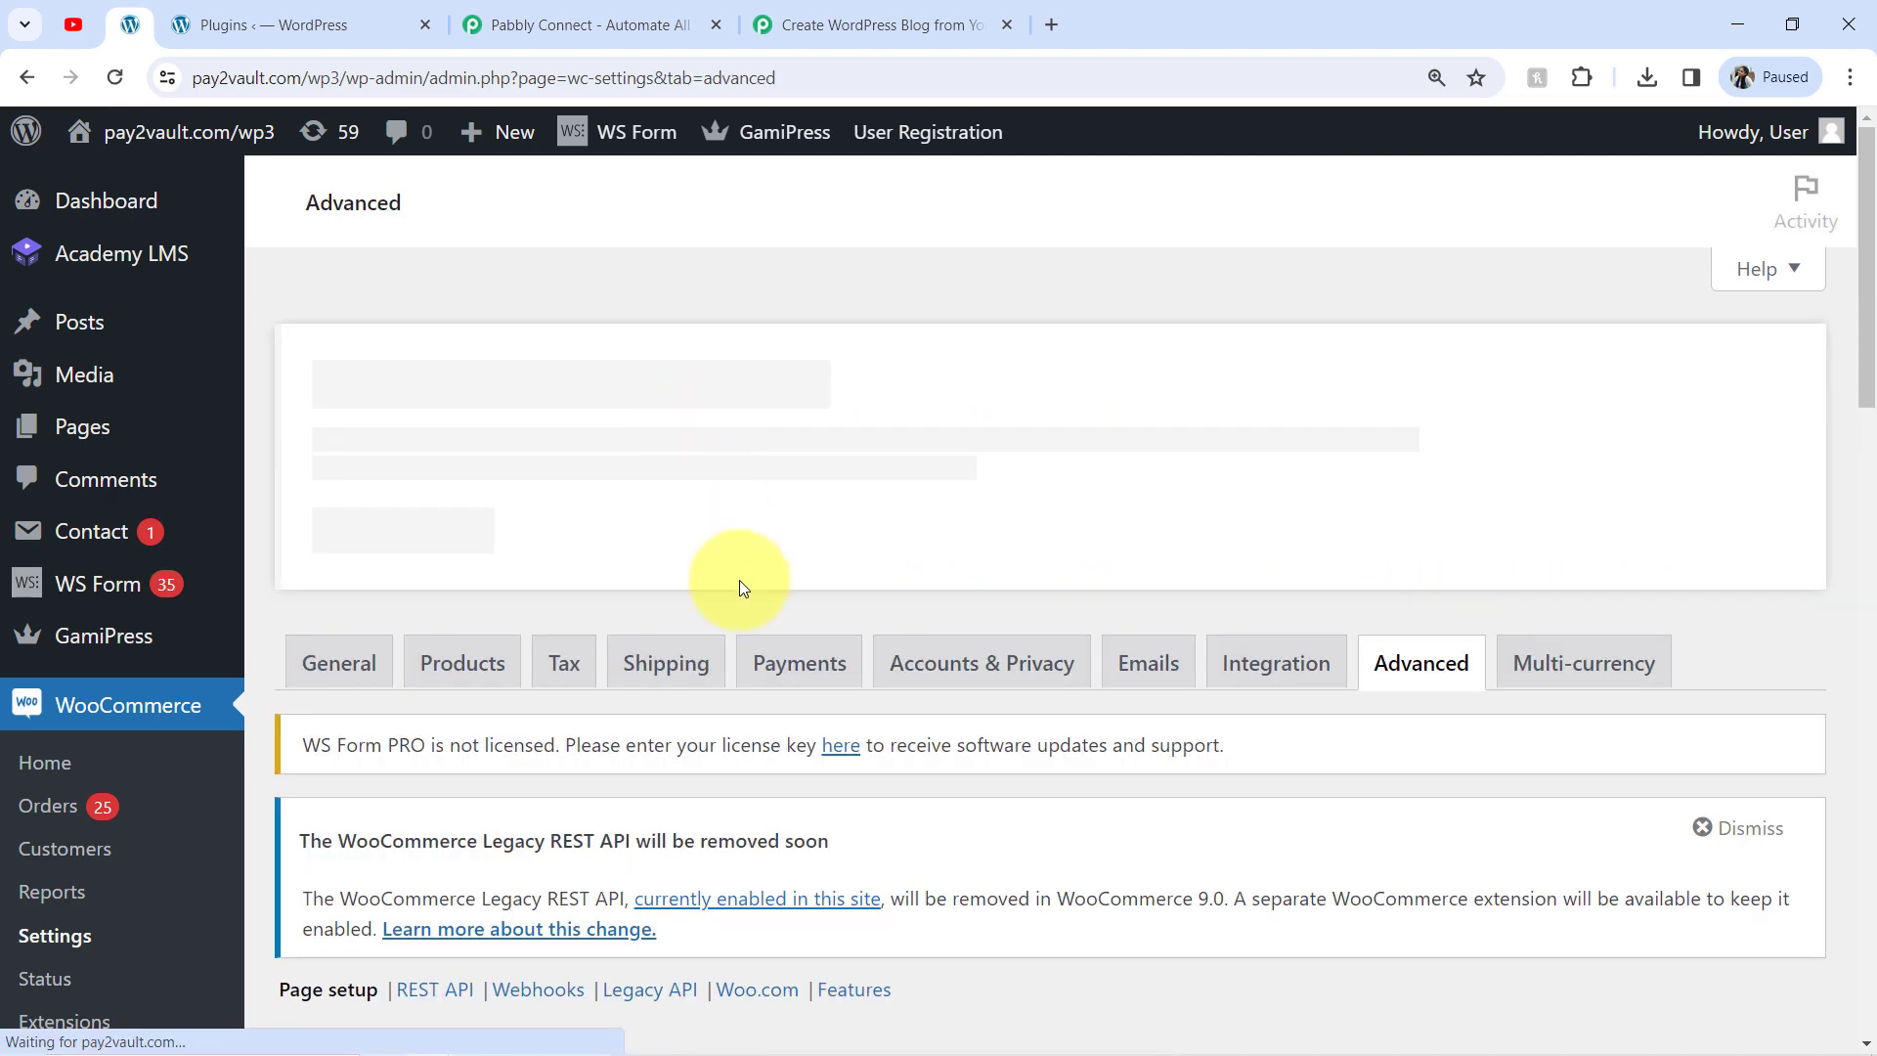
pyautogui.moveTo(1871, 364); pyautogui.dragTo(1867, 557)
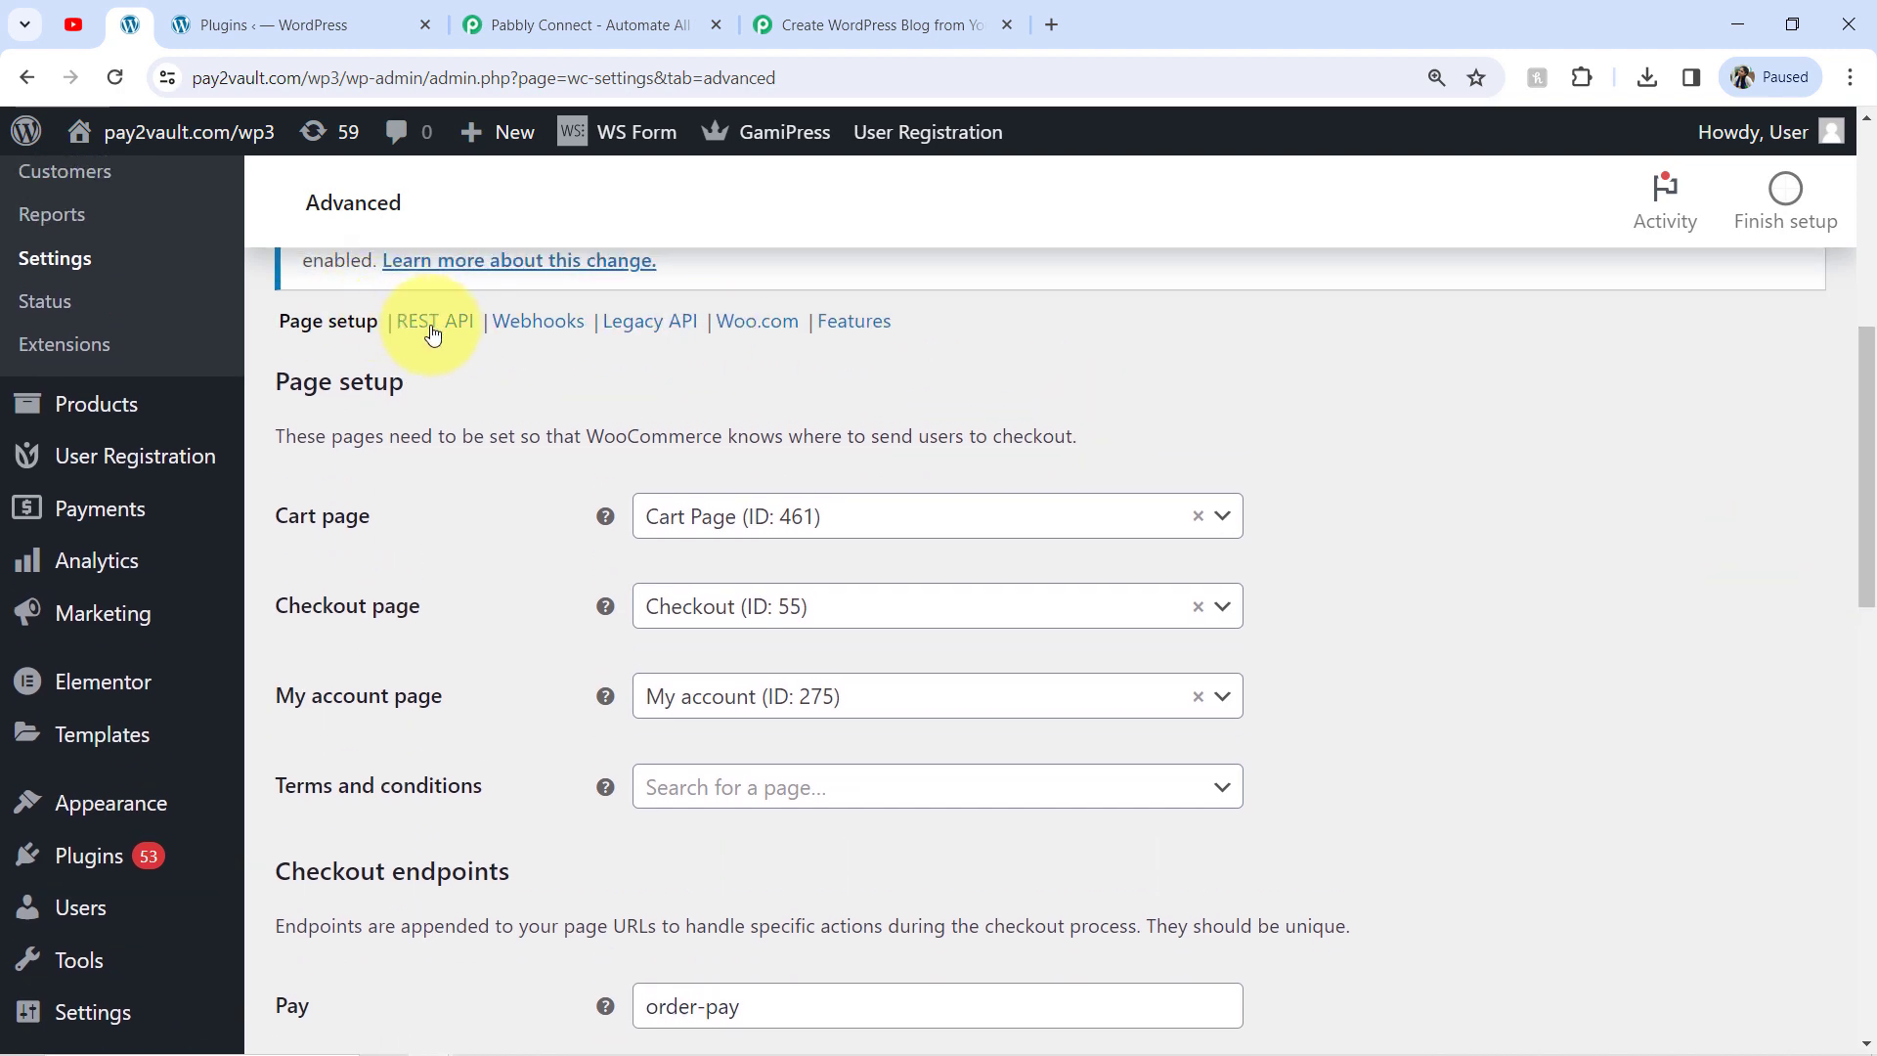
pyautogui.click(433, 332)
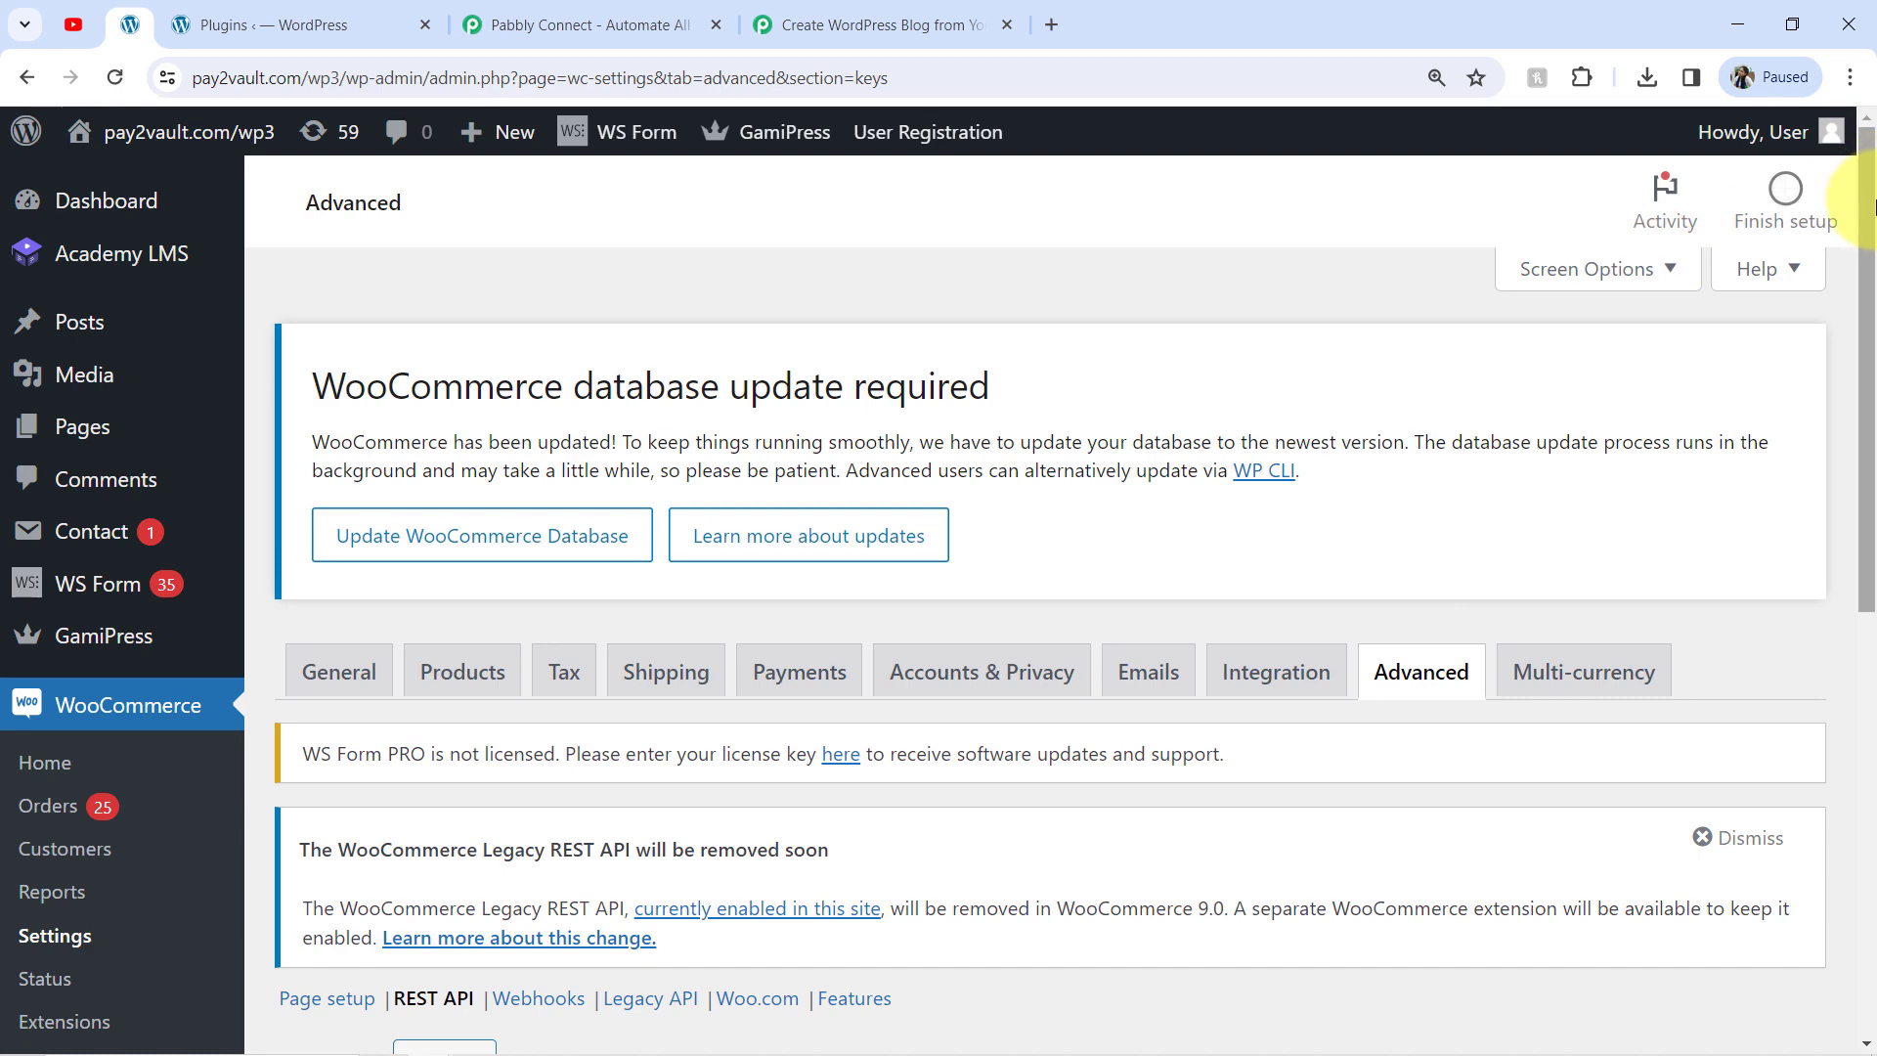
pyautogui.moveTo(1872, 207); pyautogui.dragTo(1826, 503)
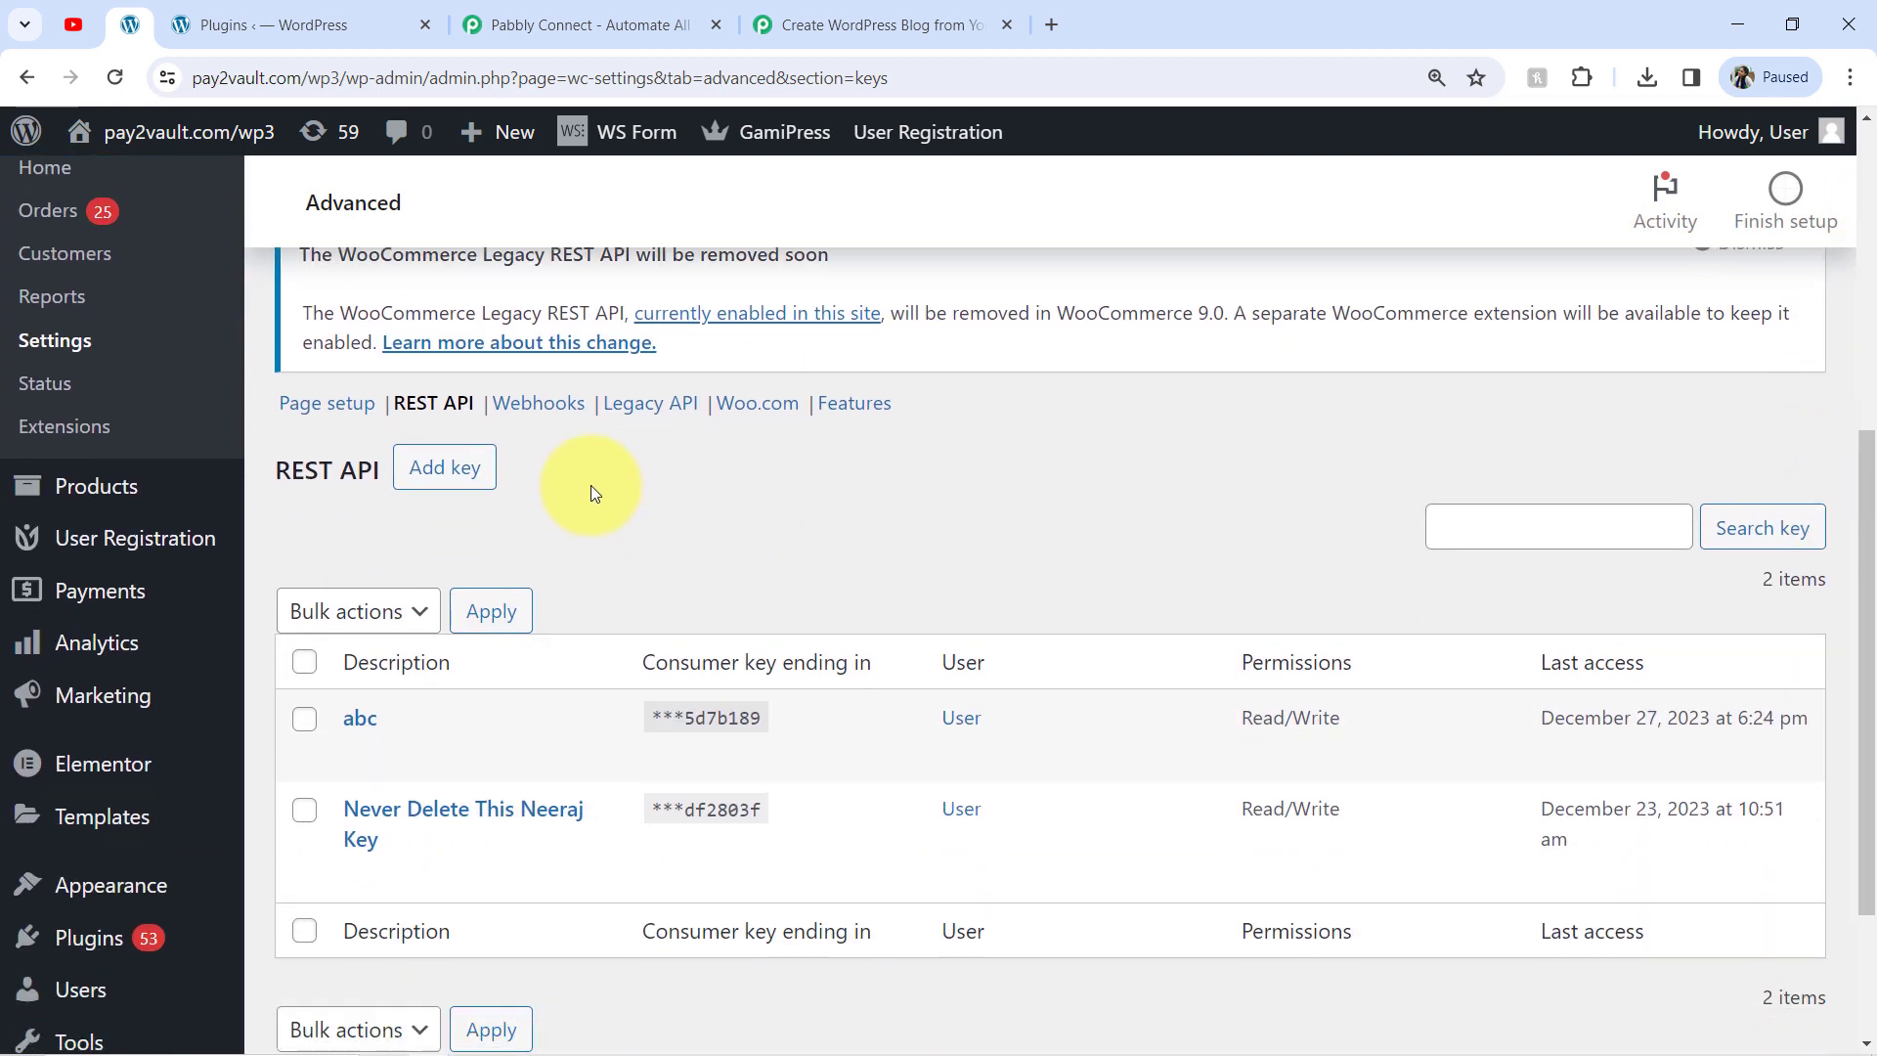
pyautogui.click(445, 468)
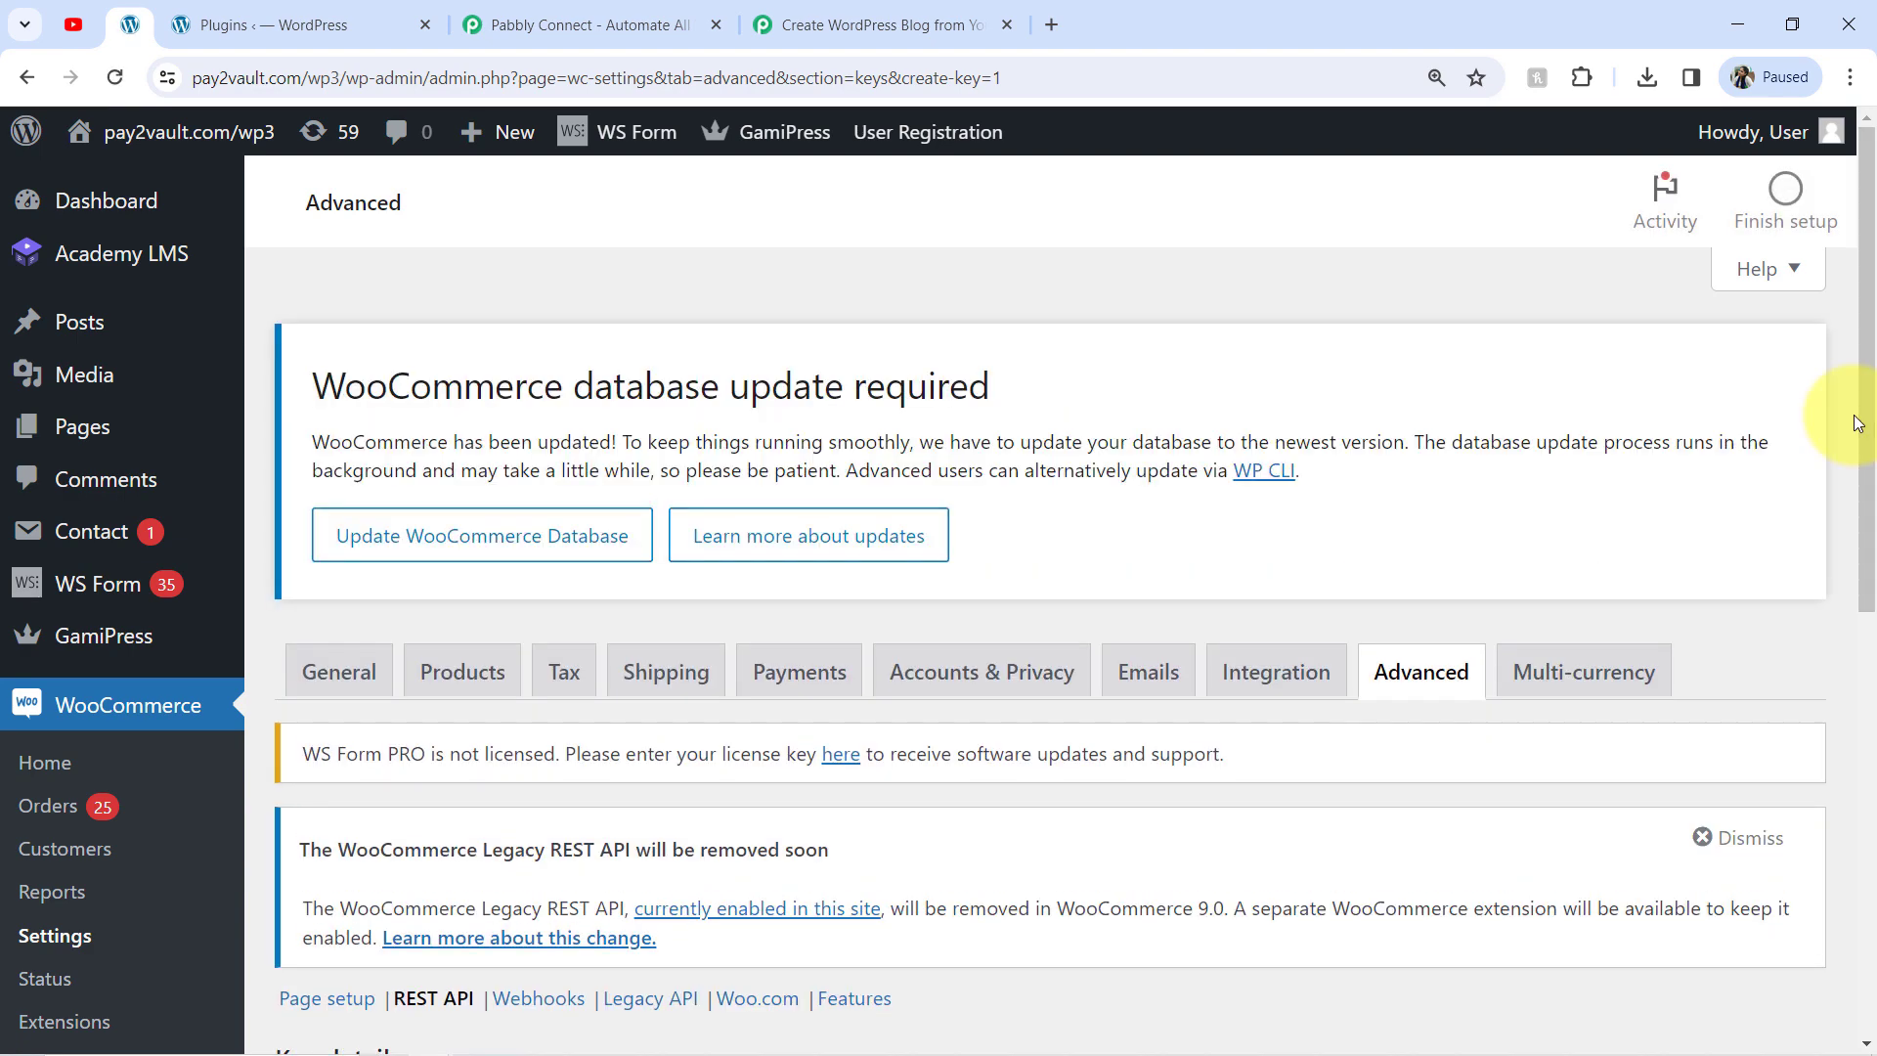
# Generate an API key described as "Connection with Pabbly Connect" with Read/Write permissions.
pyautogui.moveTo(1869, 497); pyautogui.dragTo(1846, 804)
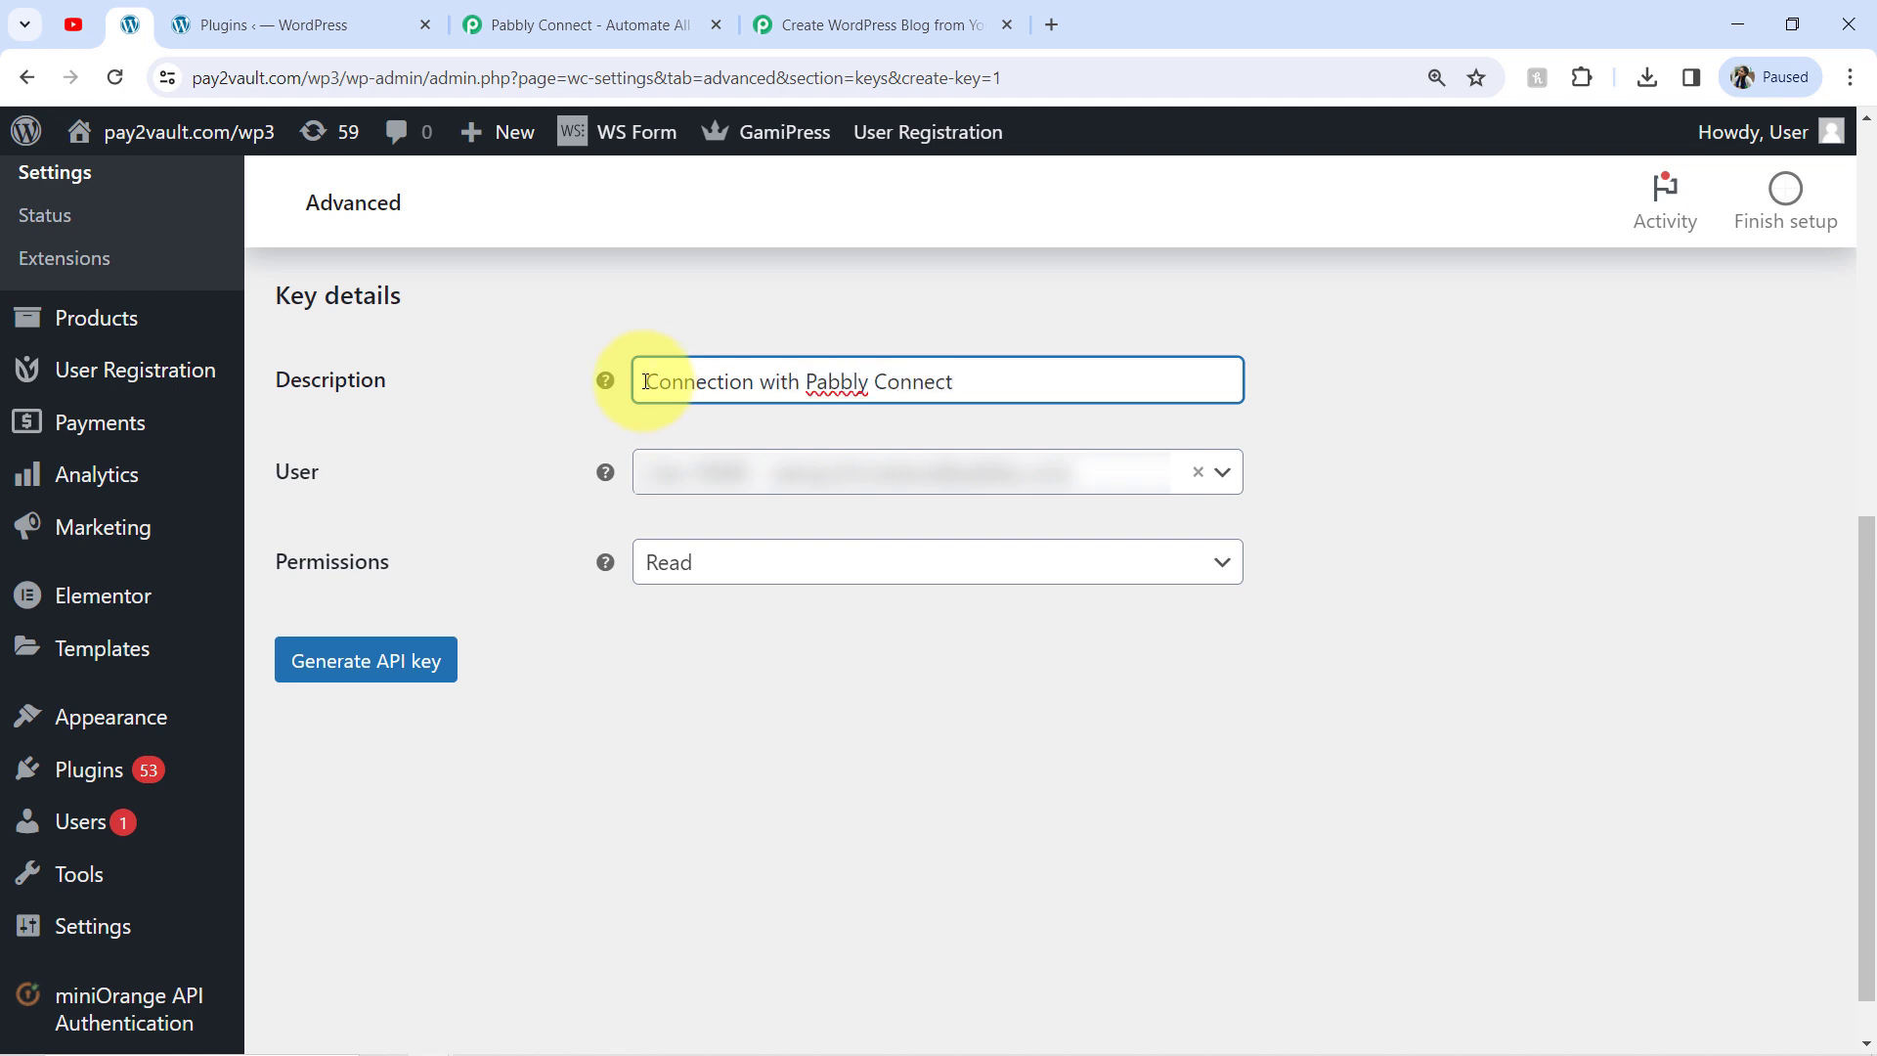
pyautogui.click(697, 576)
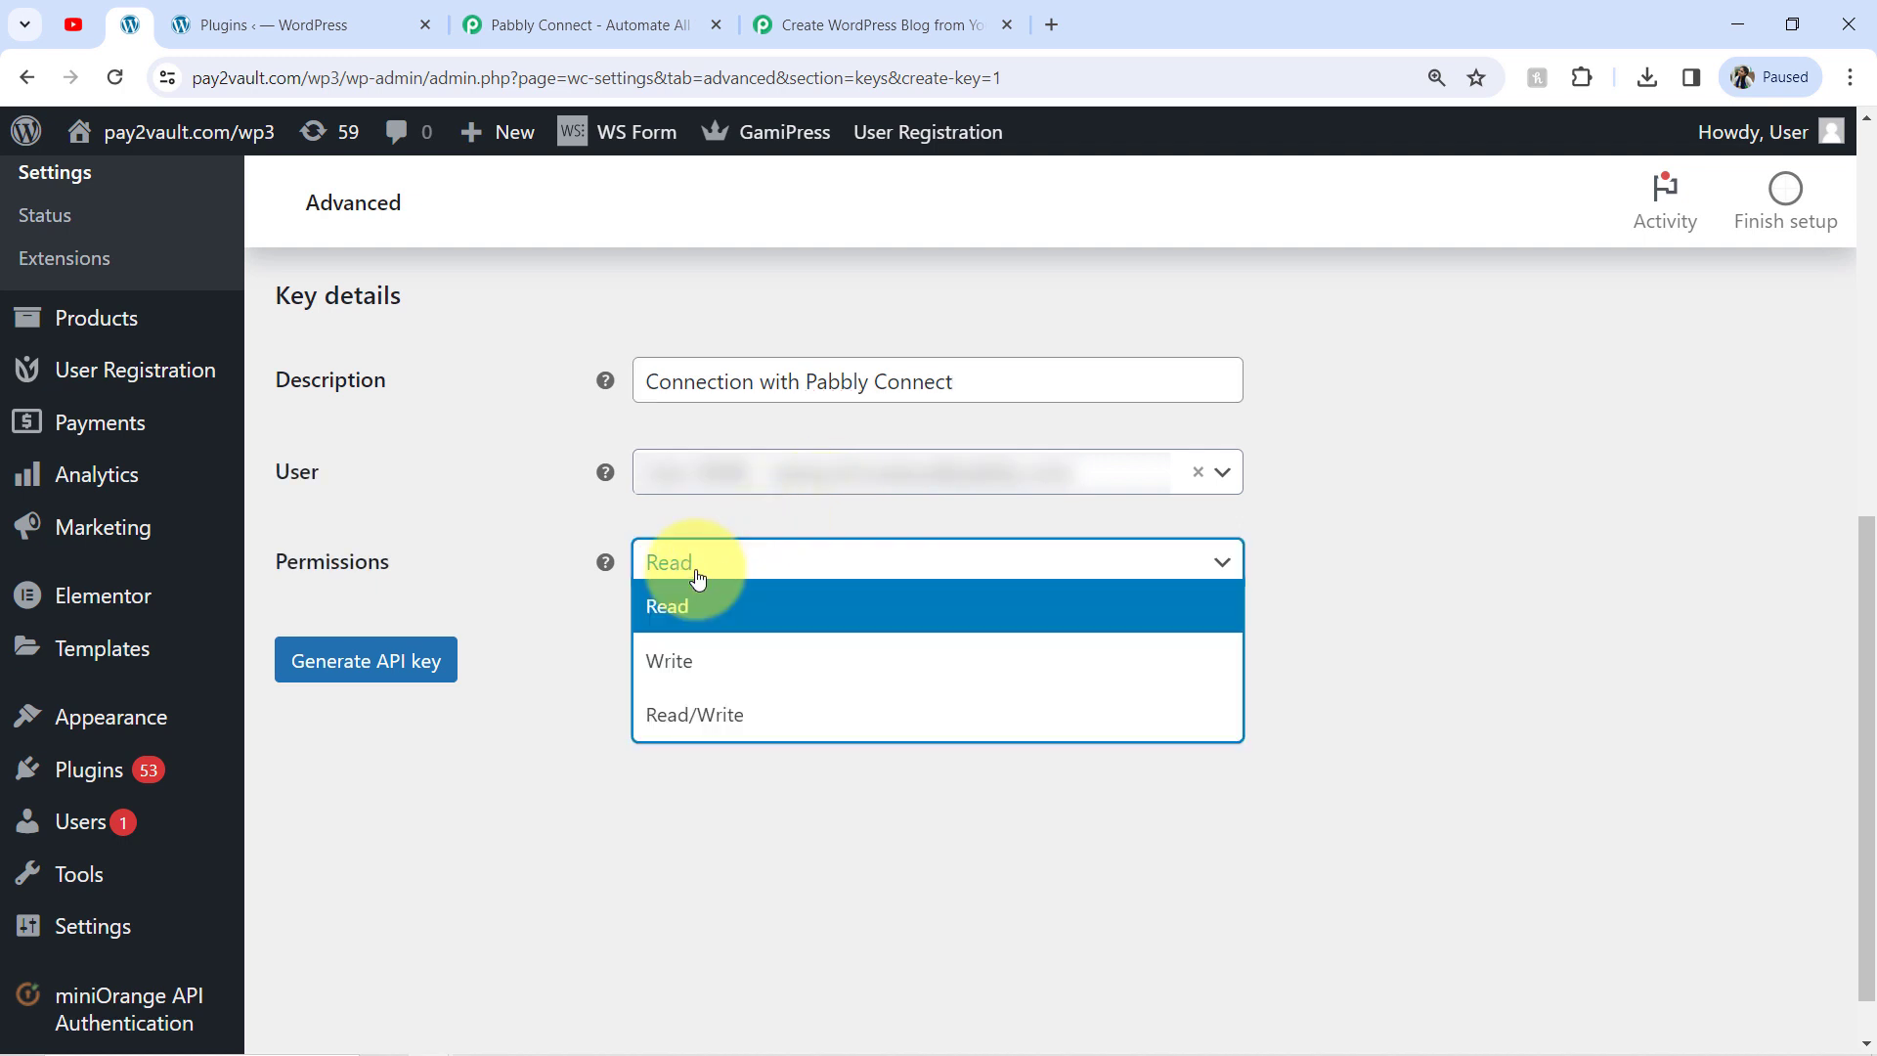
pyautogui.click(673, 713)
pyautogui.click(376, 661)
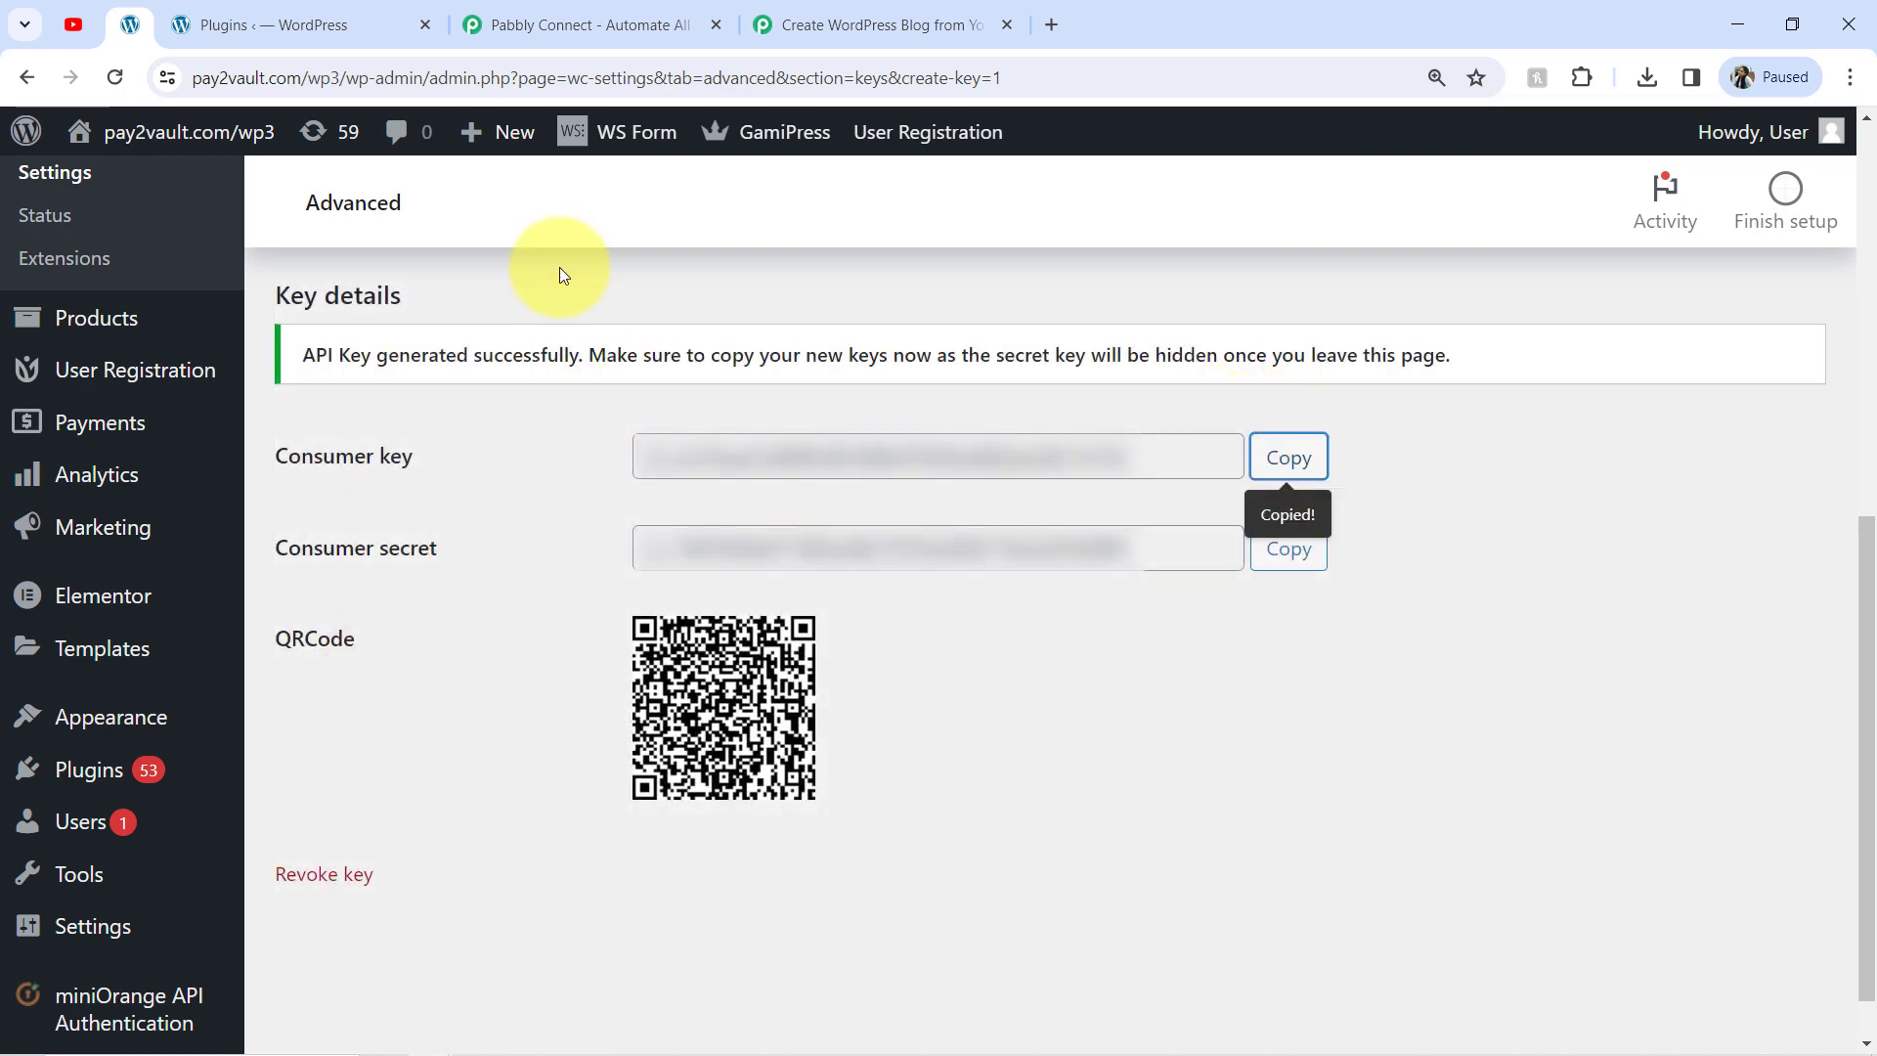
# Copy the generated consumer key into the Consumer Key field of the new WooCommerce connection in Pabbly Connect.
pyautogui.click(610, 11)
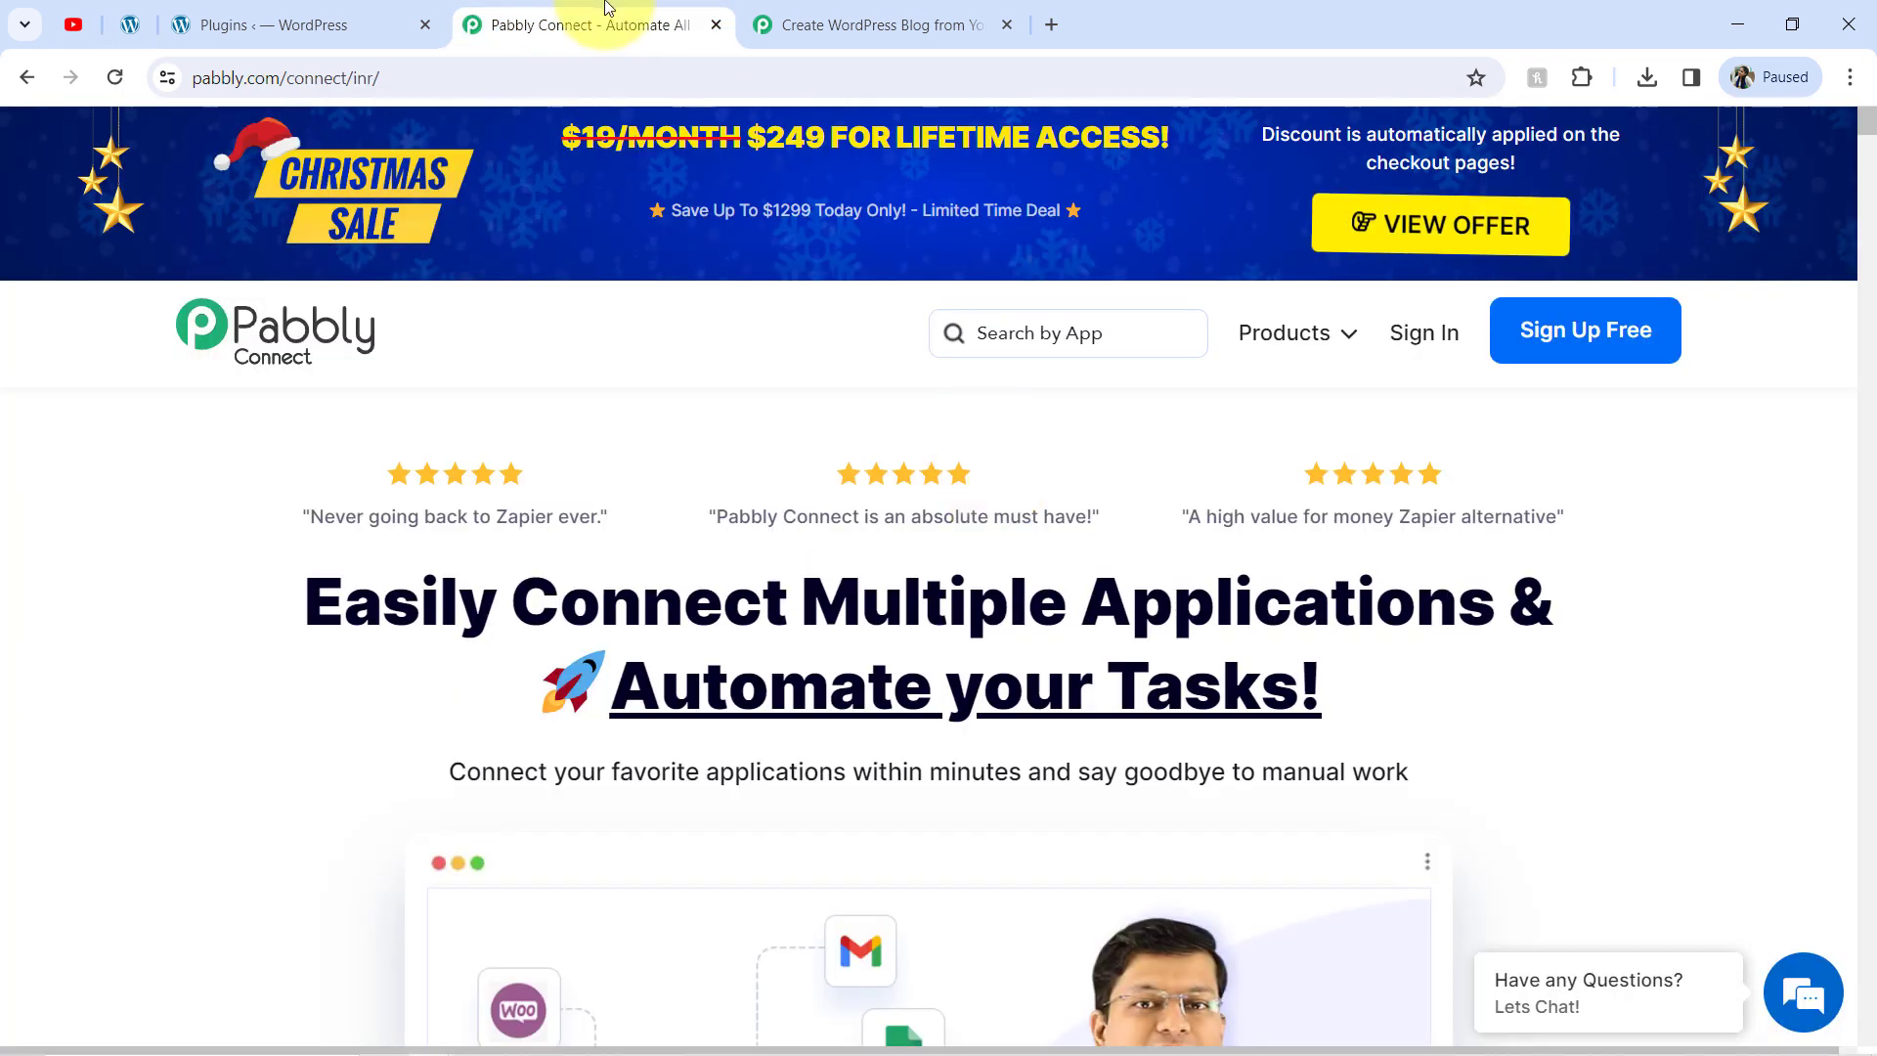
pyautogui.click(765, 7)
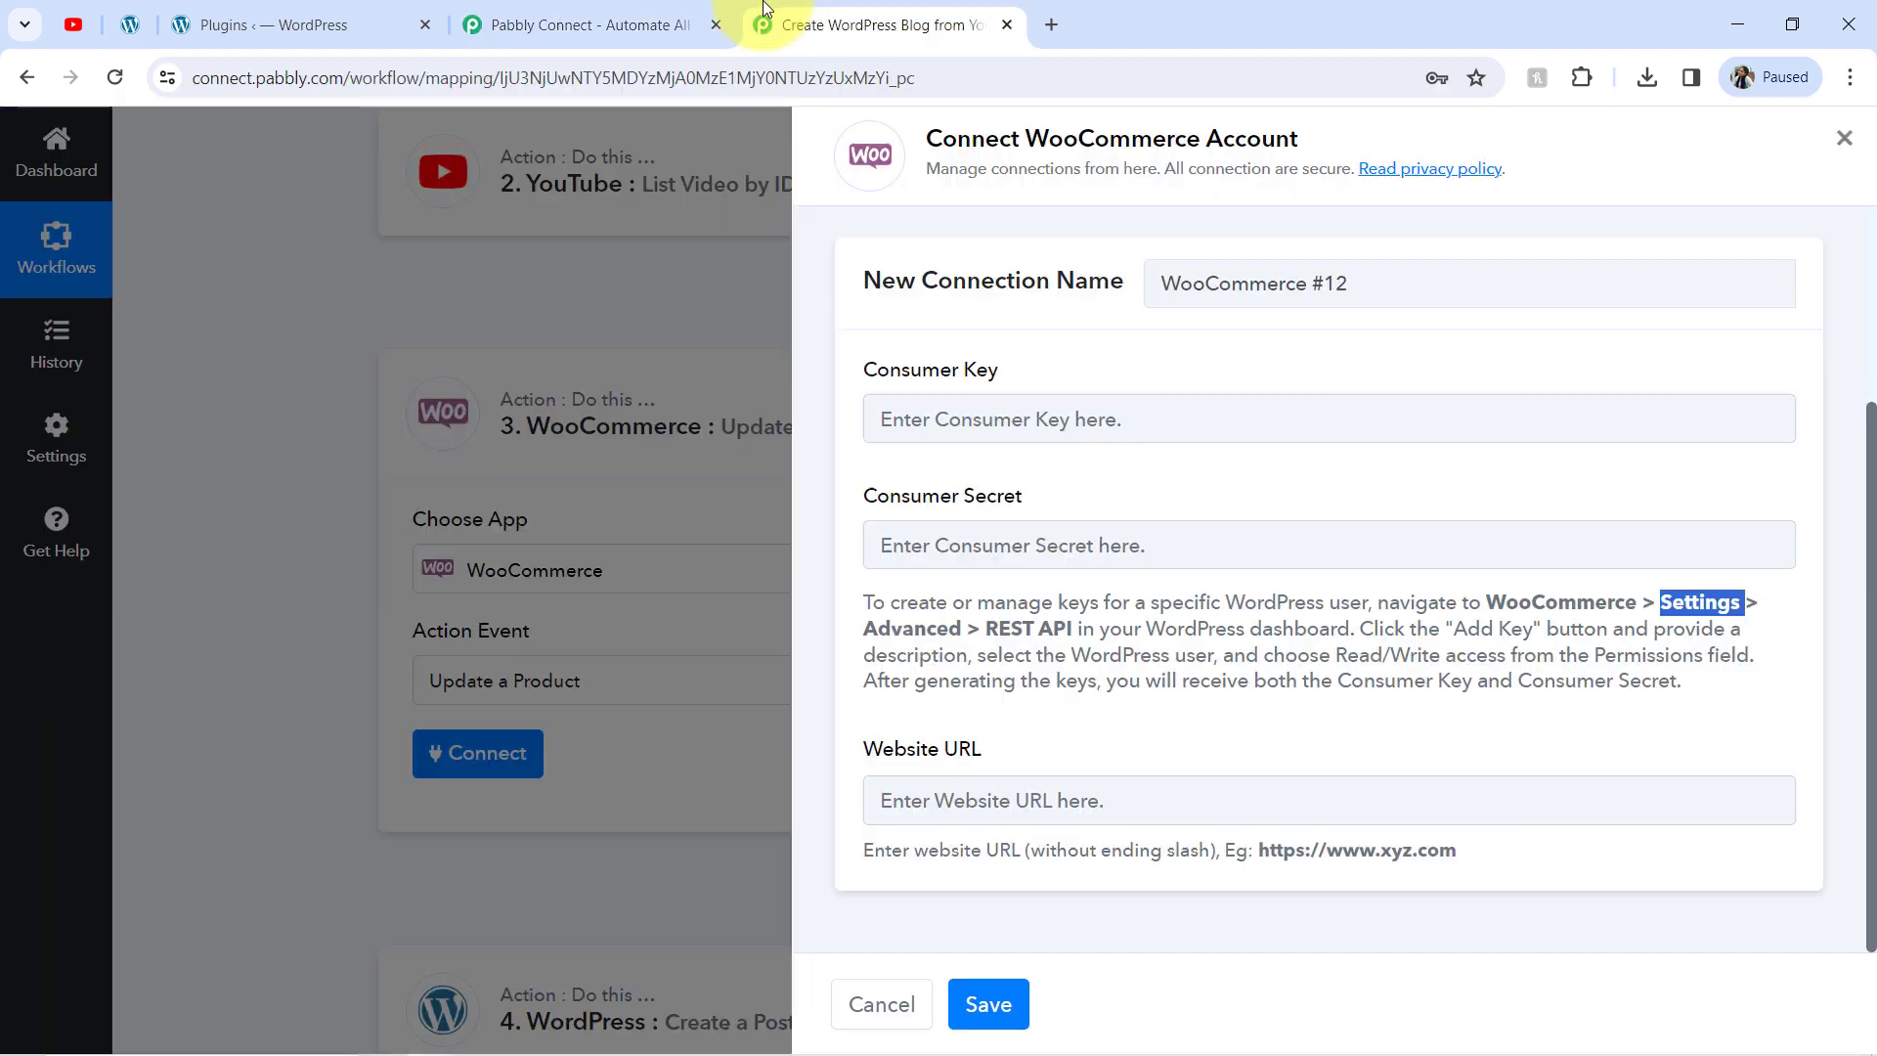
pyautogui.click(871, 416)
pyautogui.hotkey('ctrl', 'v')
# Copy the consumer secret from WordPress into the connection's Consumer Secret field in Pabbly Connect.
pyautogui.click(117, 10)
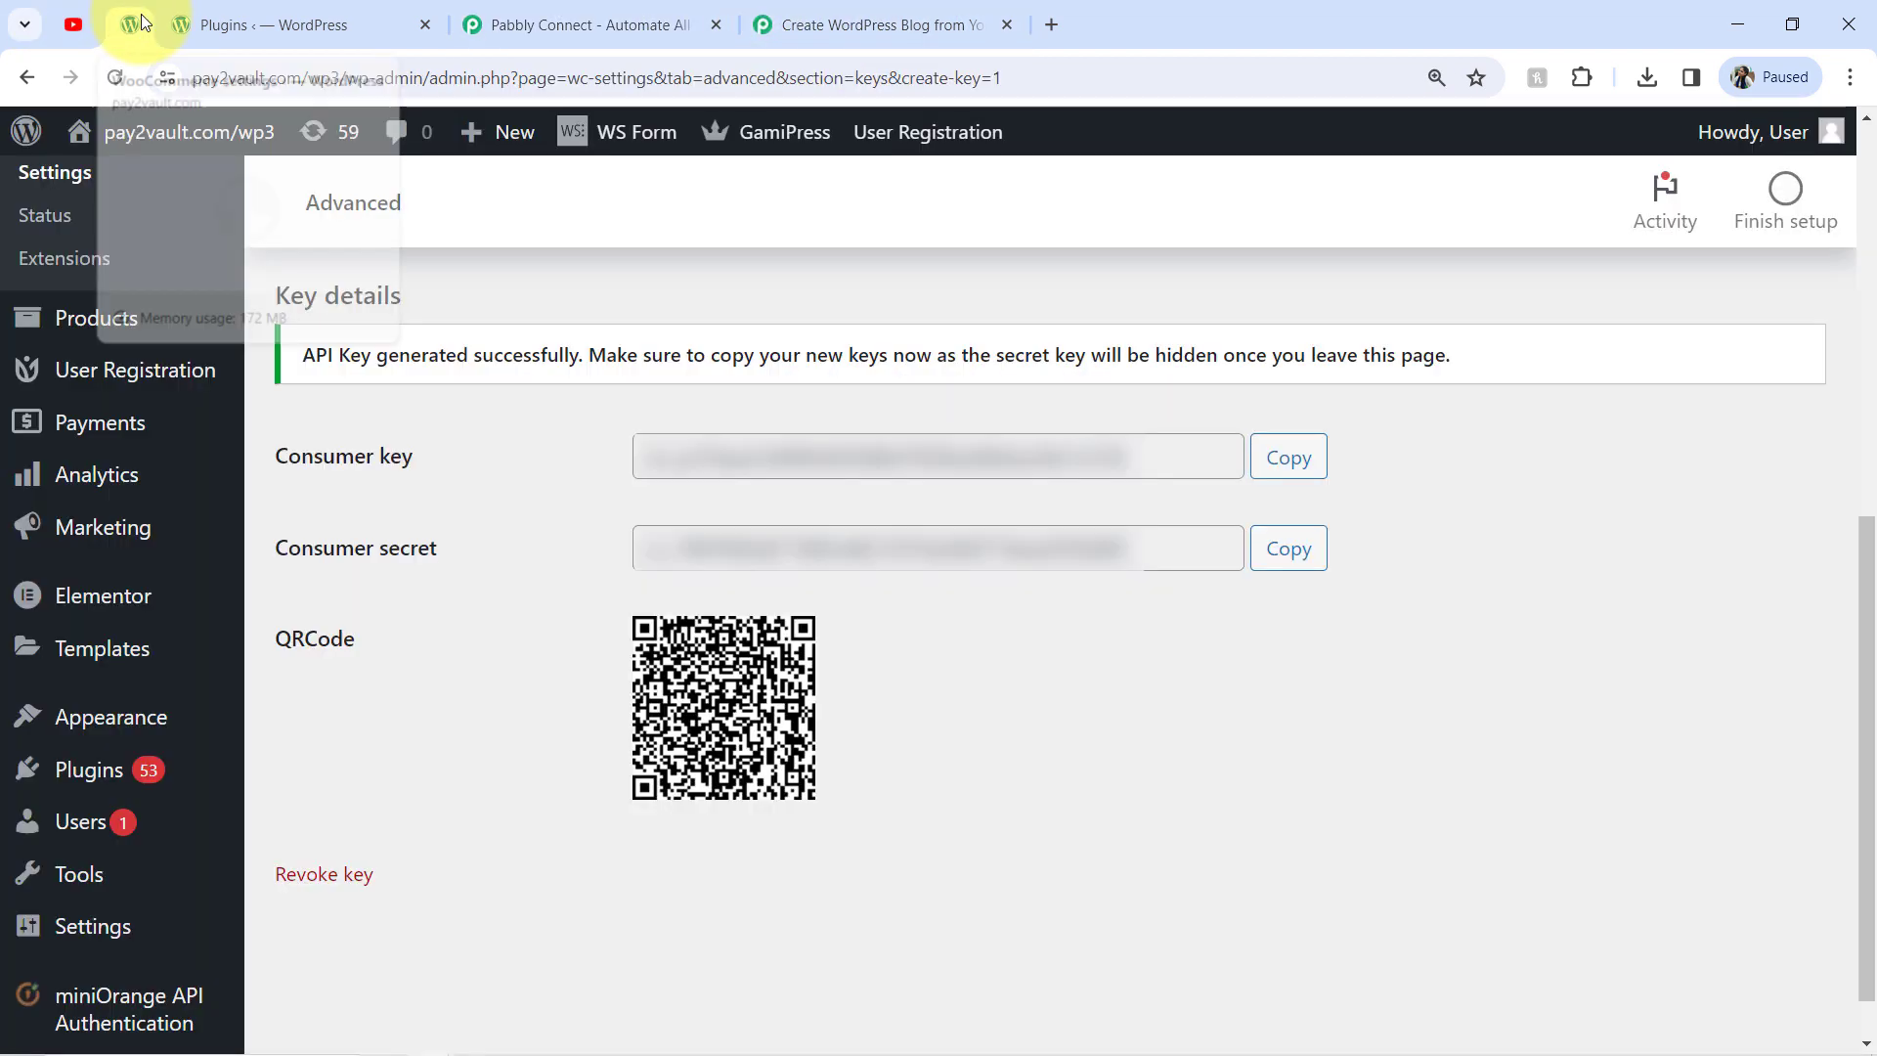
pyautogui.click(1289, 550)
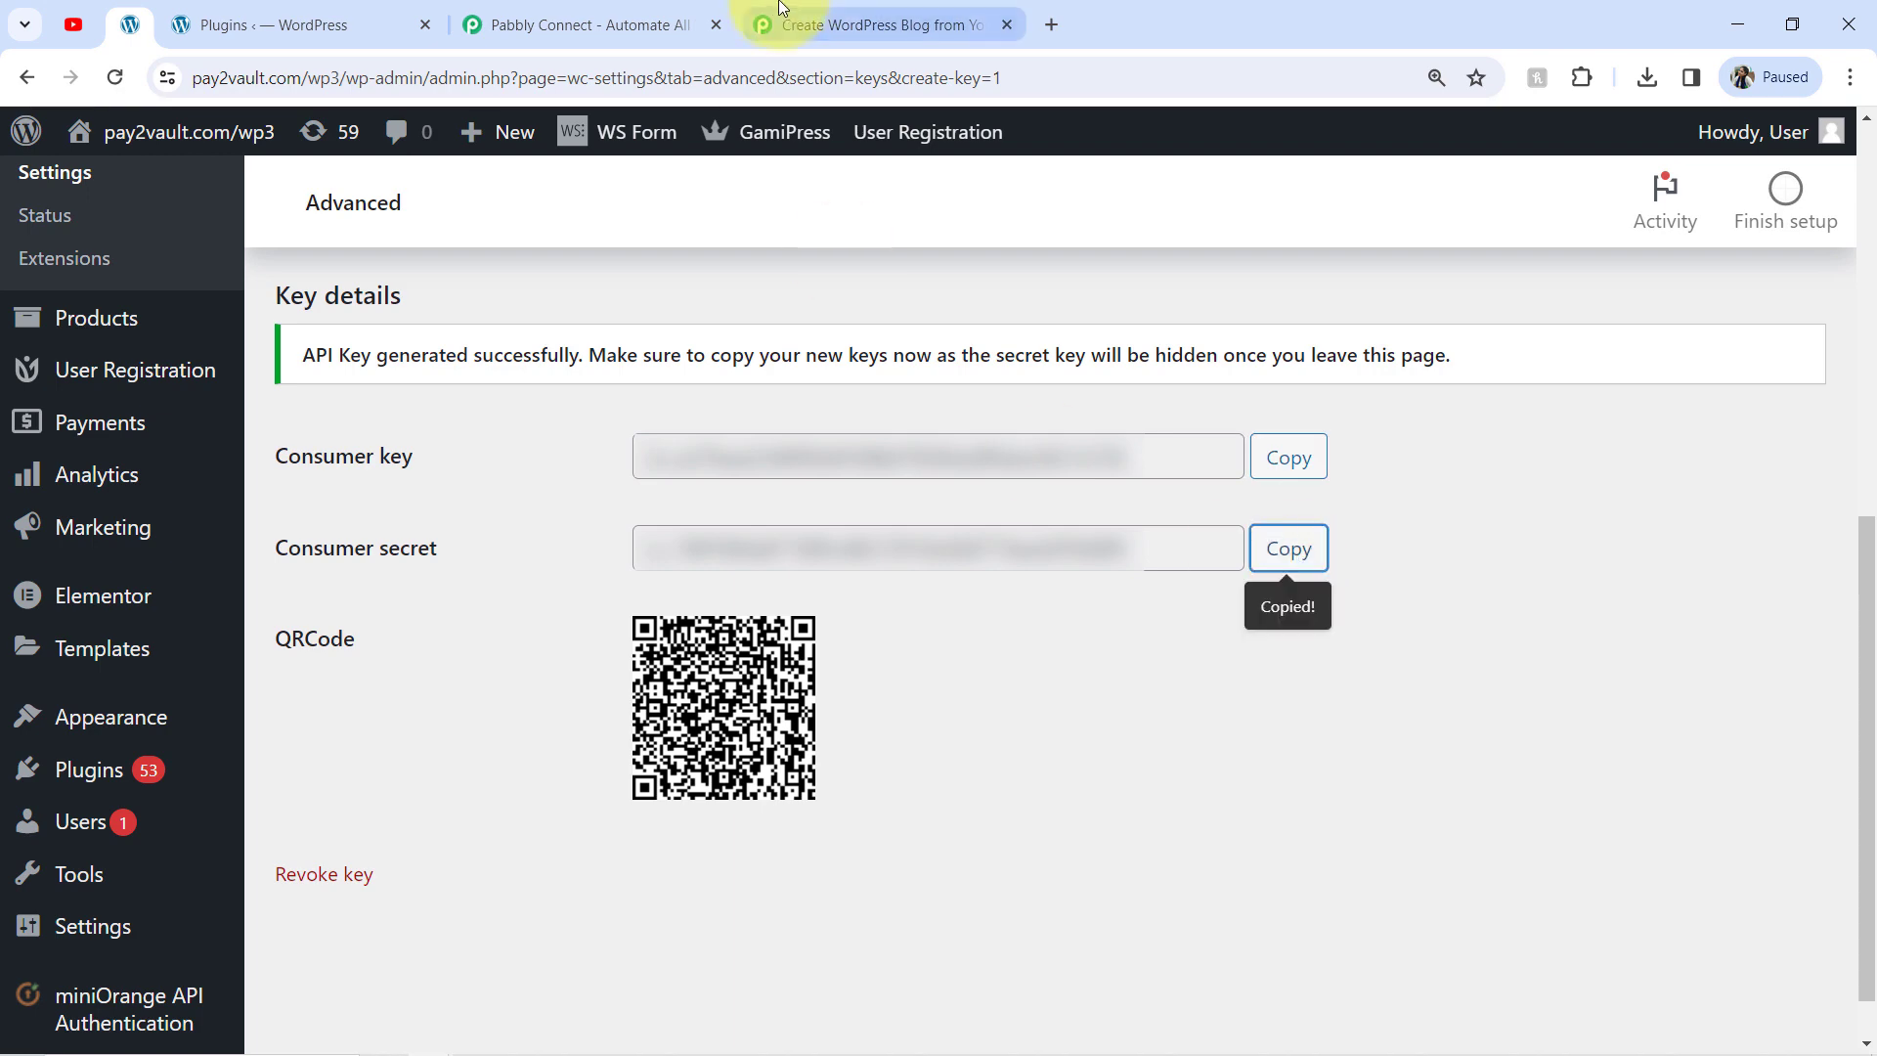
pyautogui.click(870, 24)
pyautogui.click(880, 547)
pyautogui.hotkey('ctrl', 'v')
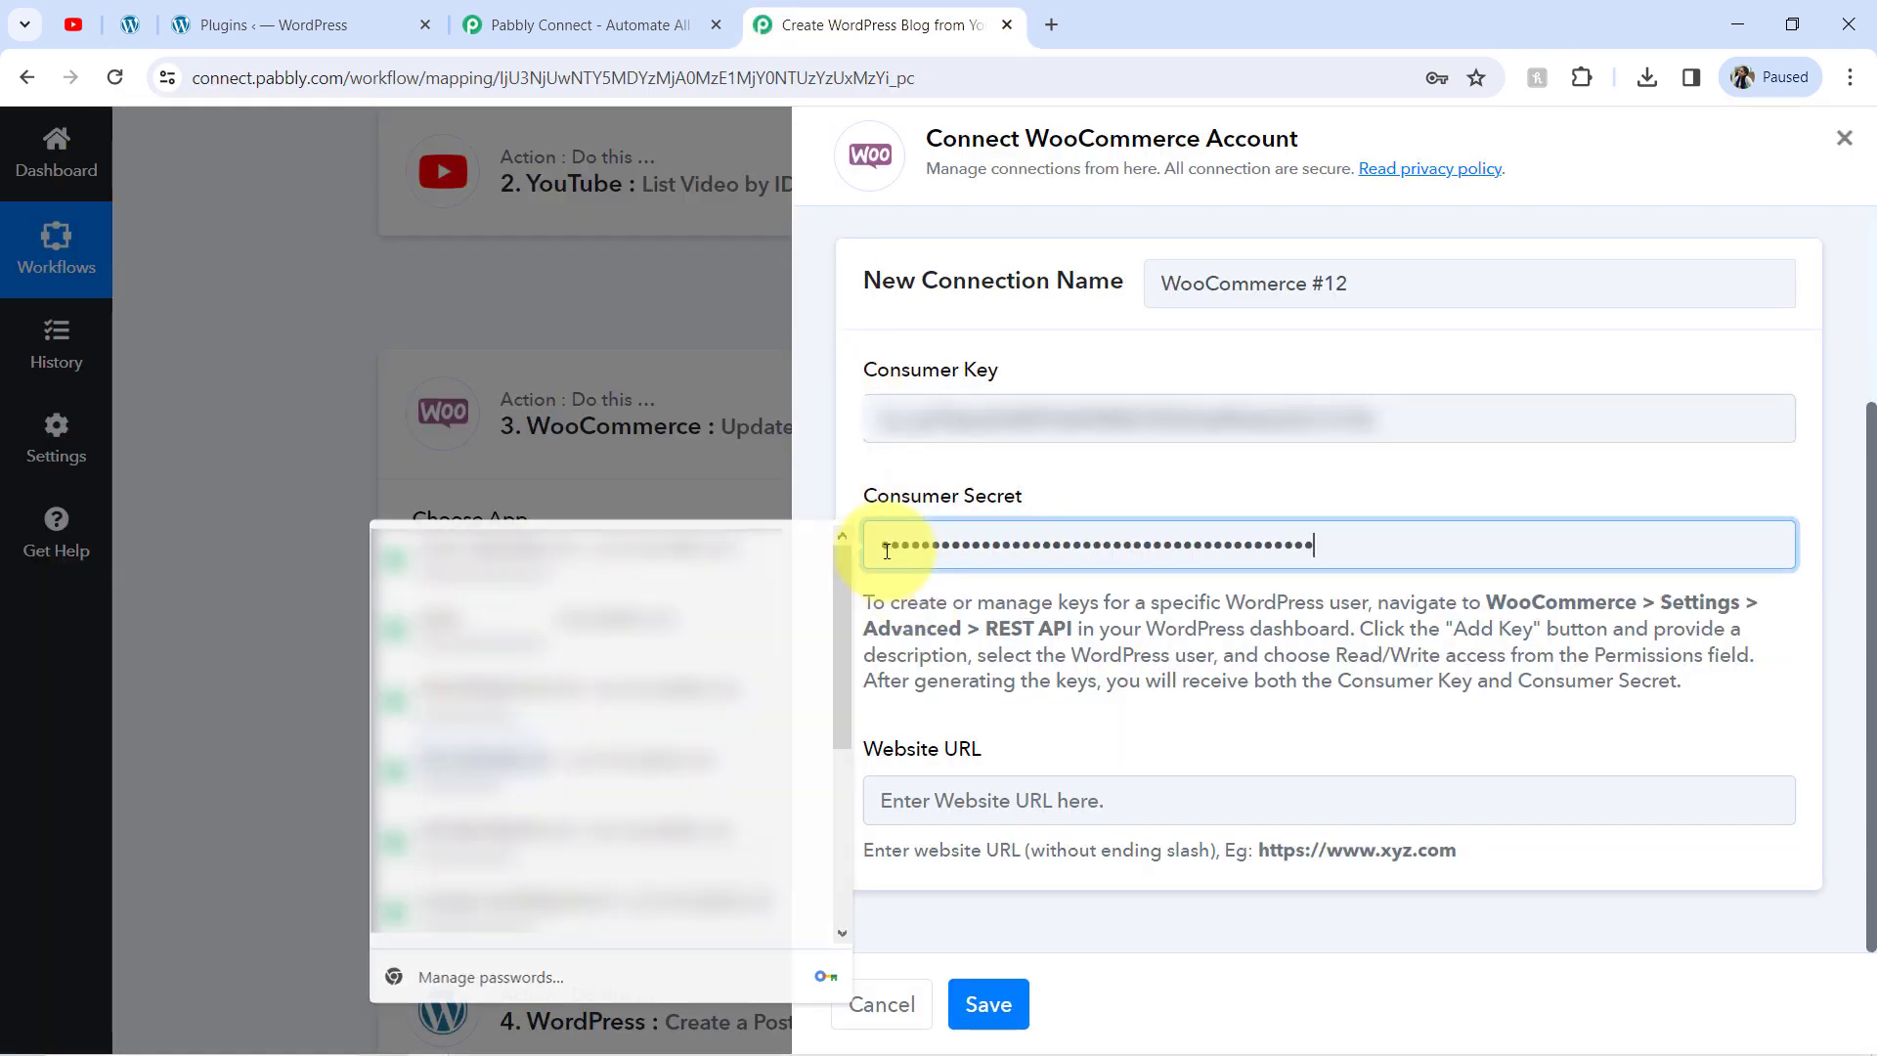
pyautogui.click(131, 27)
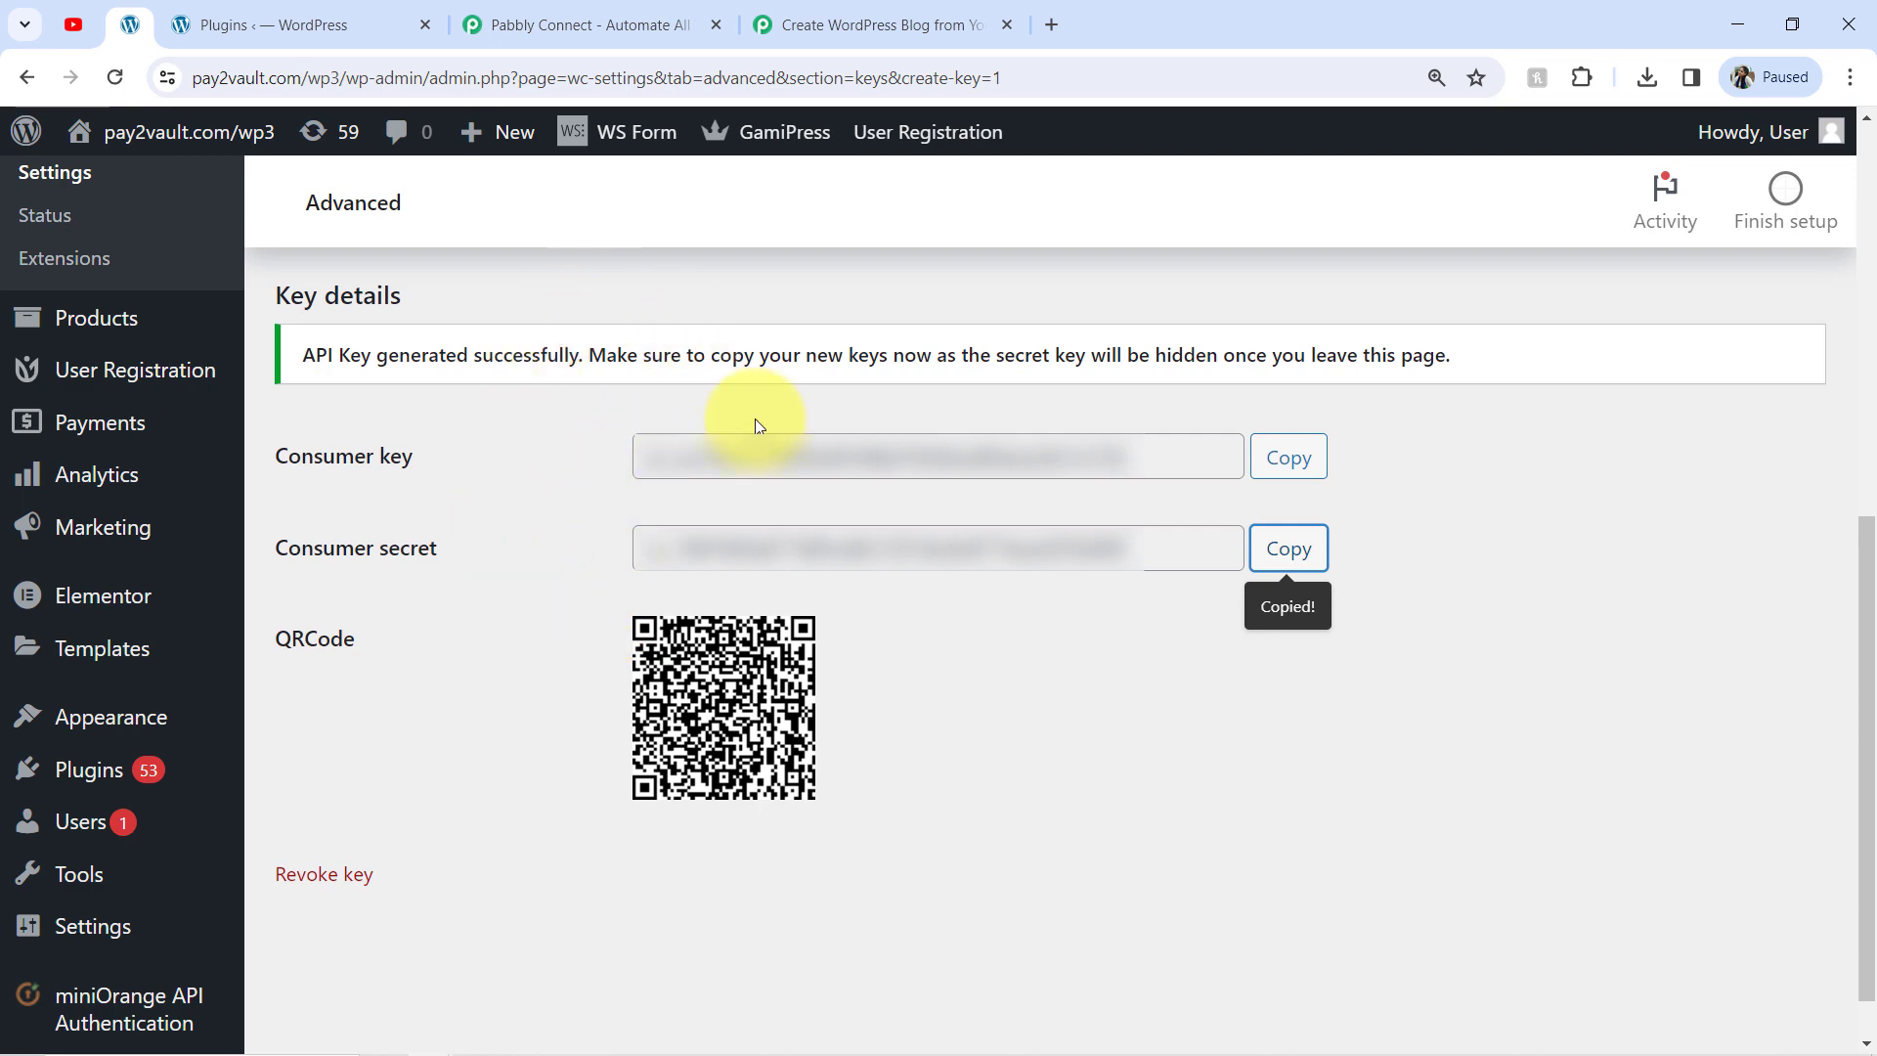
pyautogui.scroll(5, 1874, 528)
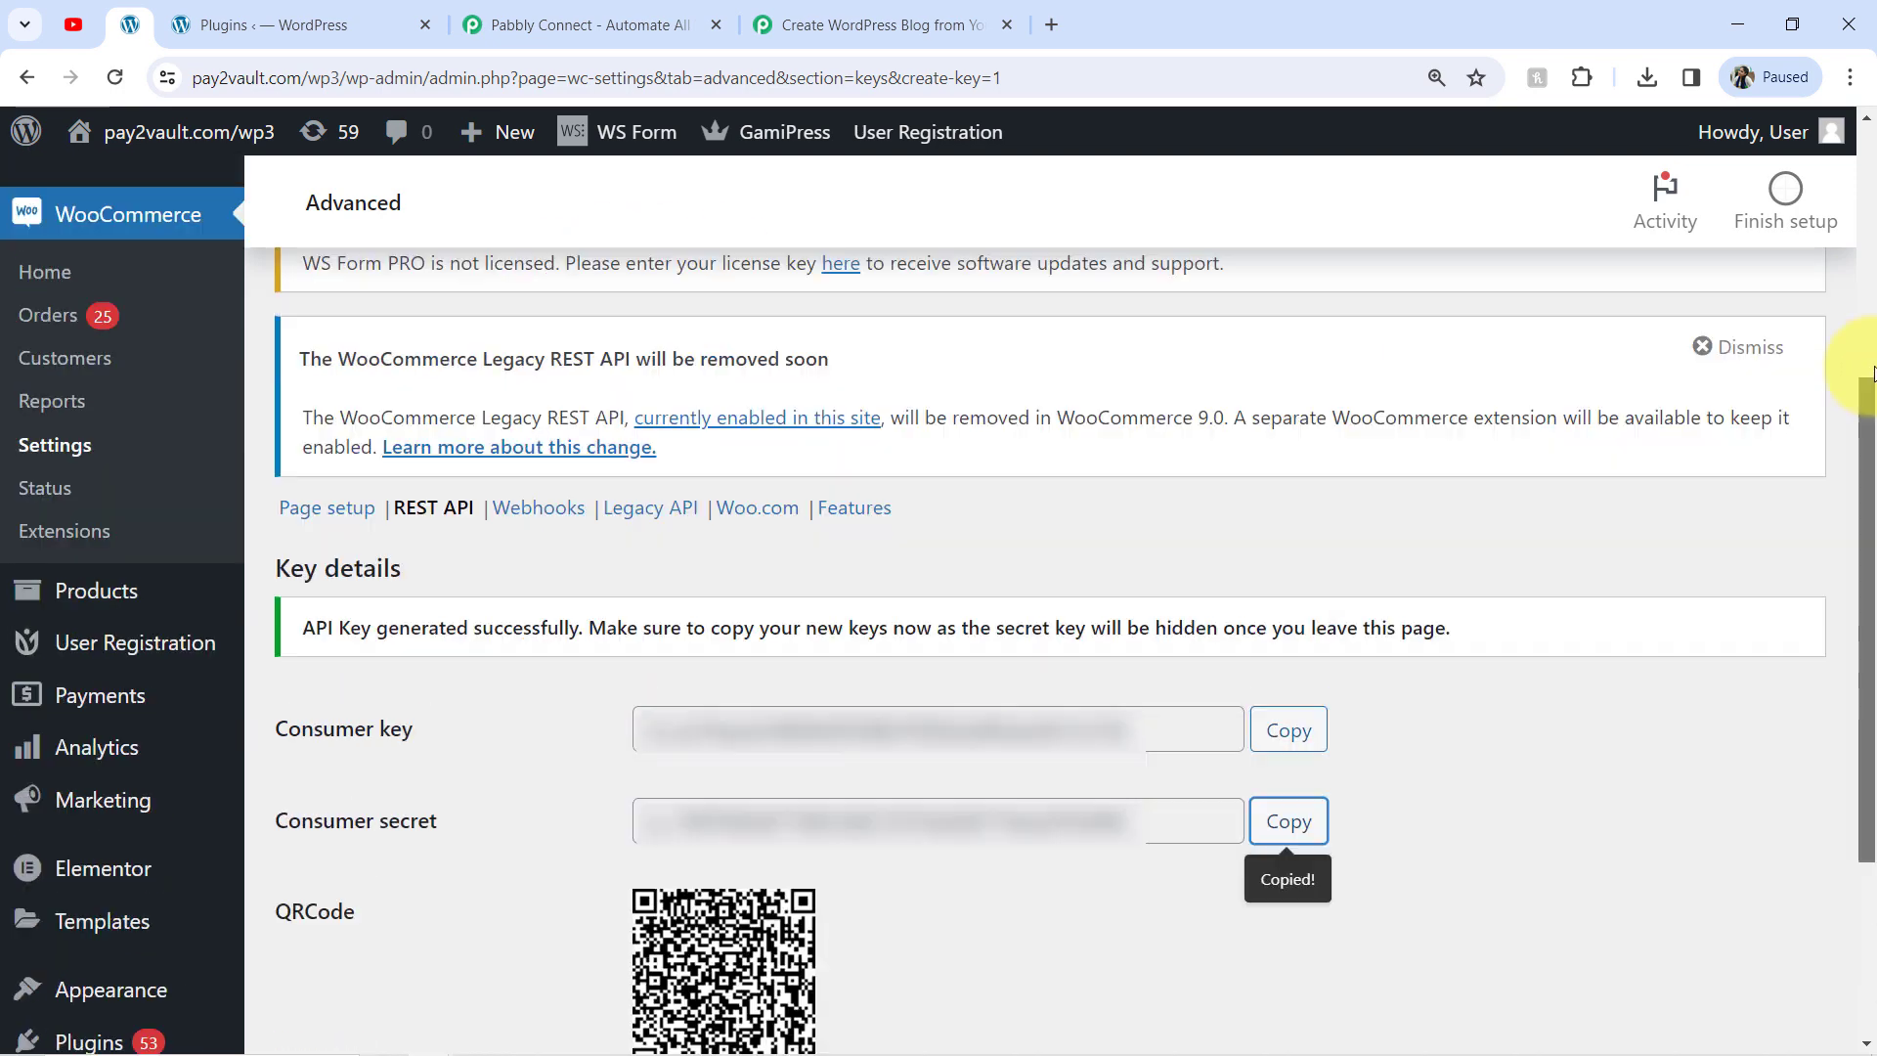
pyautogui.click(870, 24)
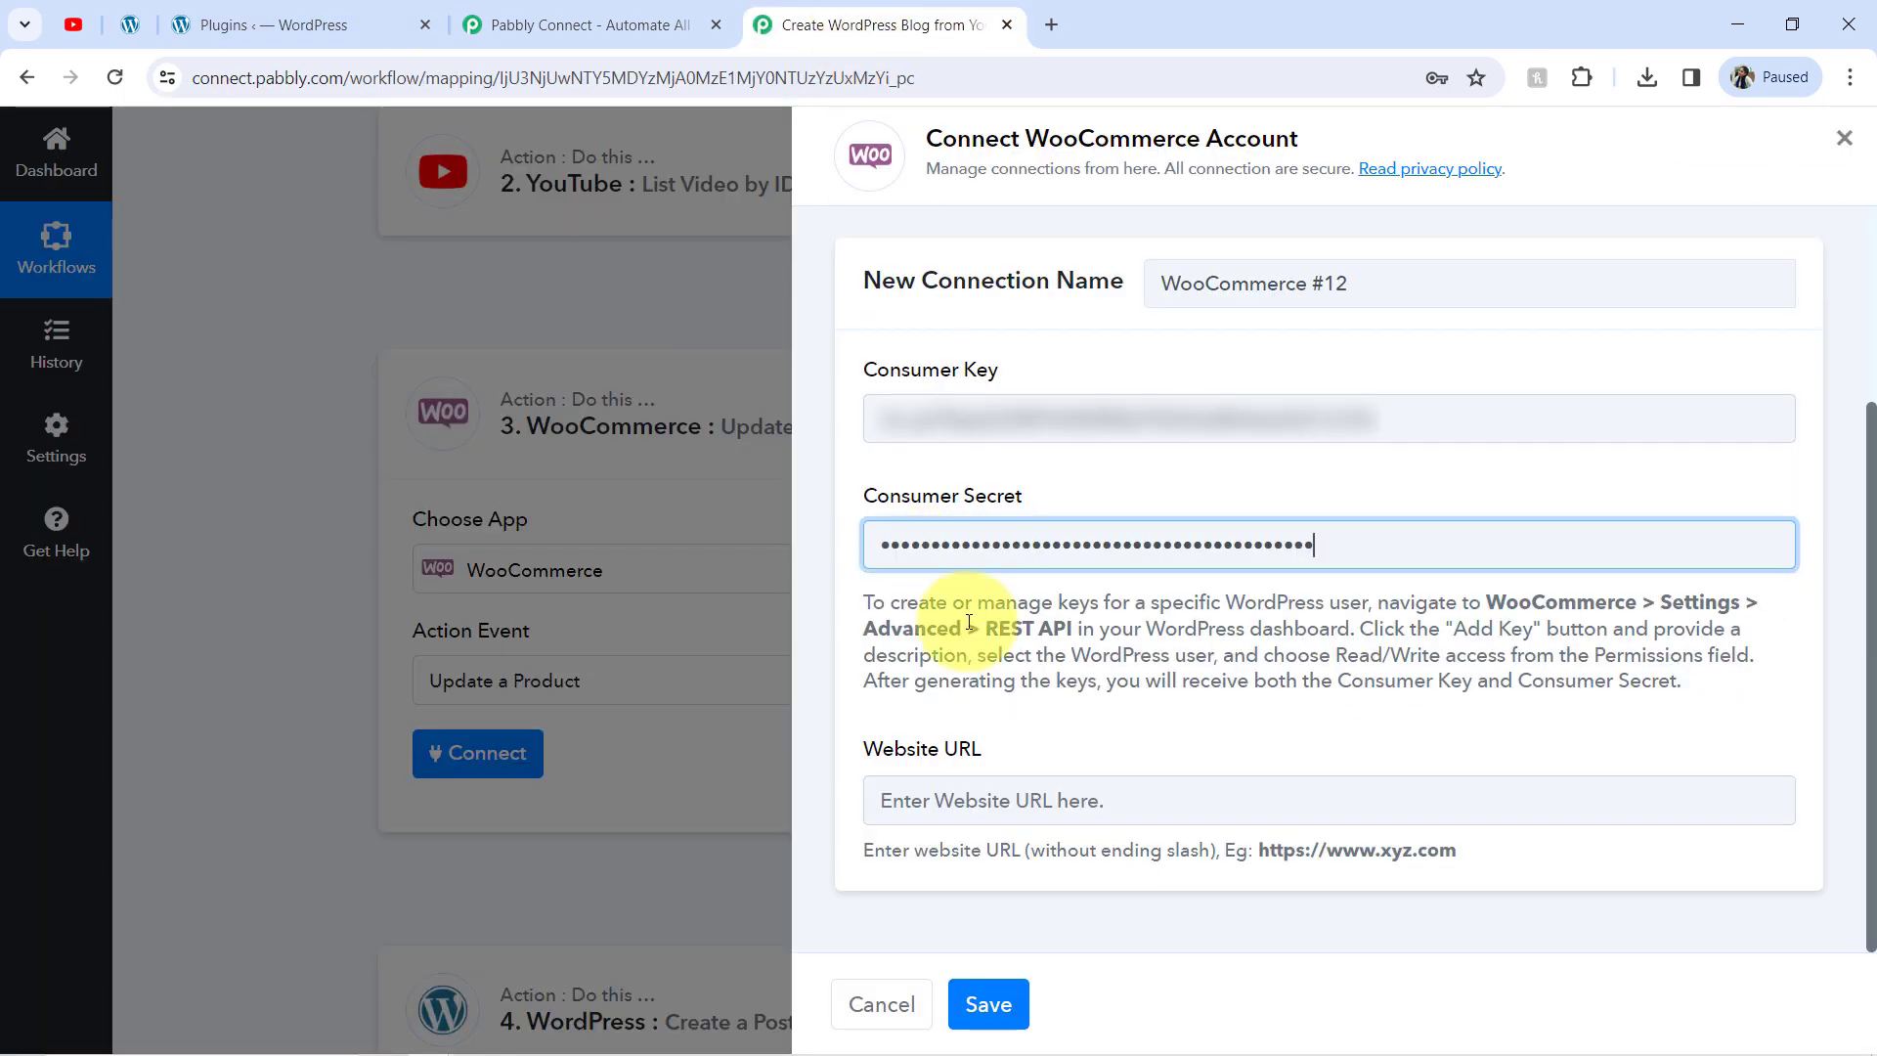
pyautogui.click(887, 758)
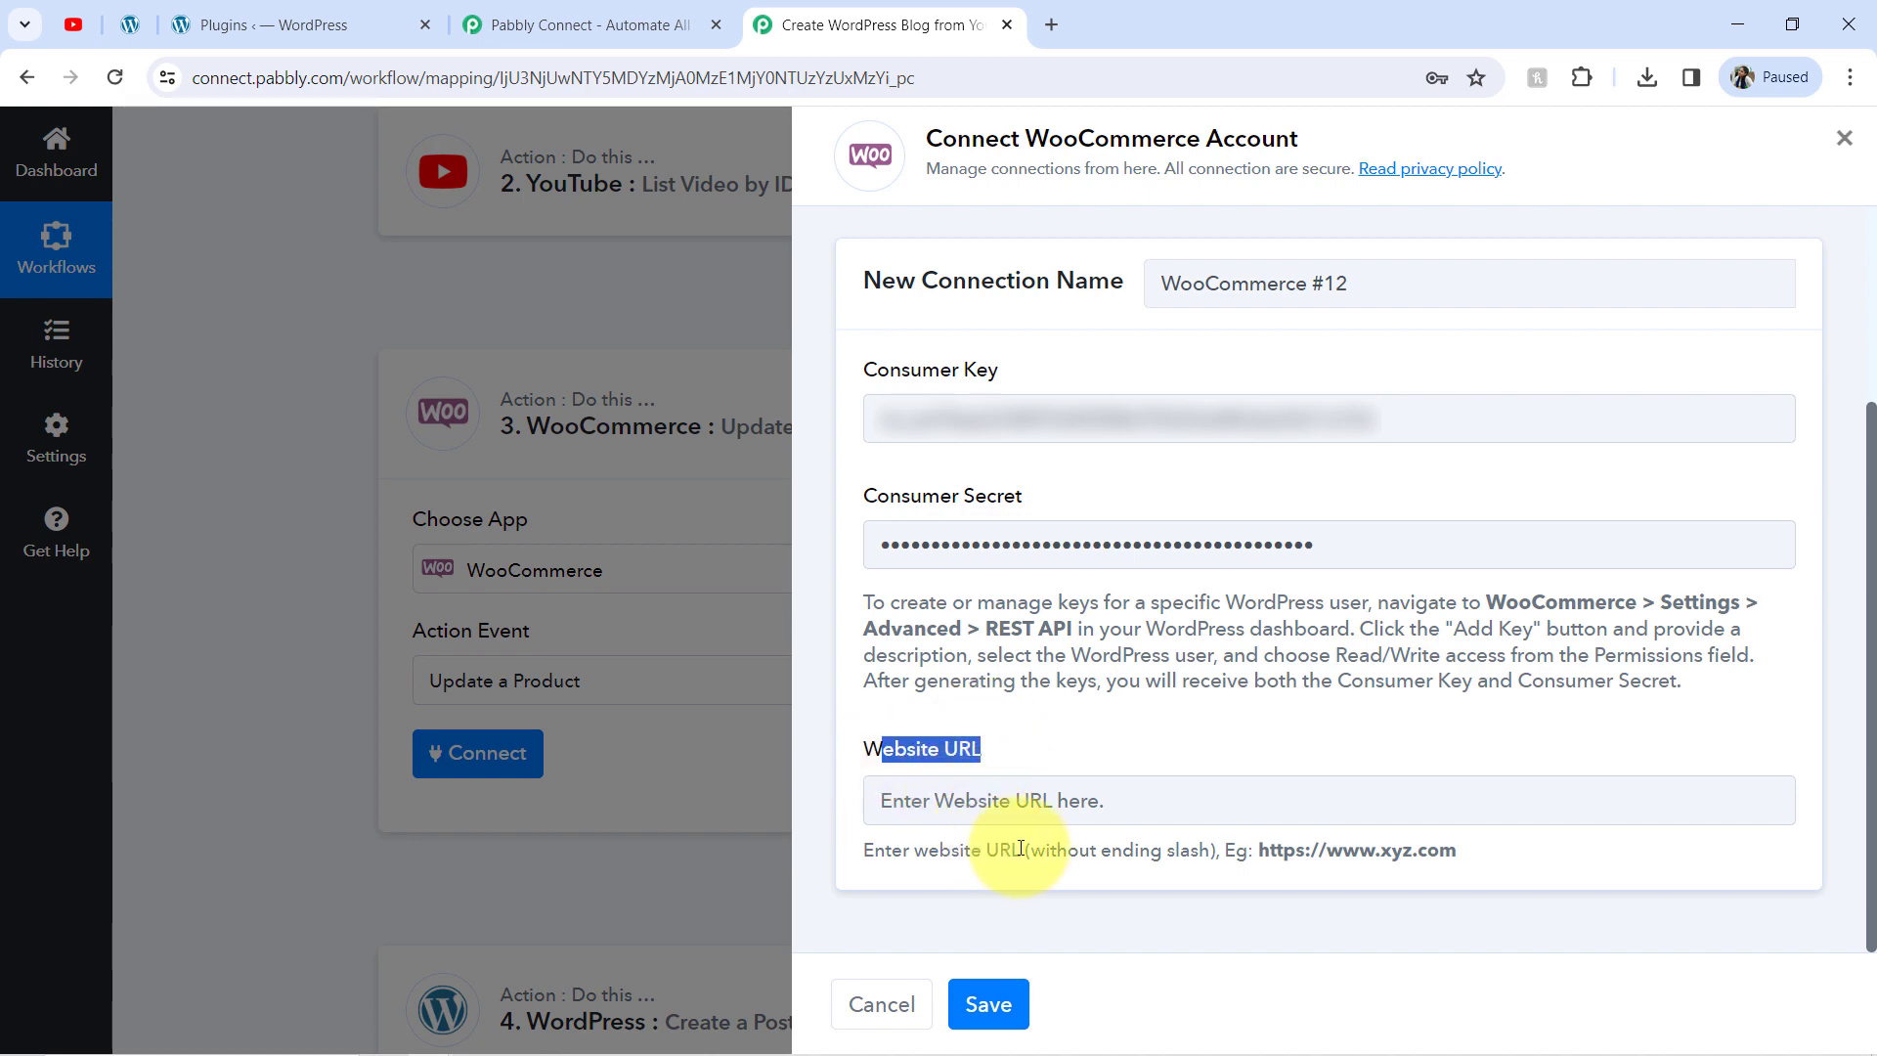
pyautogui.moveTo(1029, 849); pyautogui.dragTo(1107, 850)
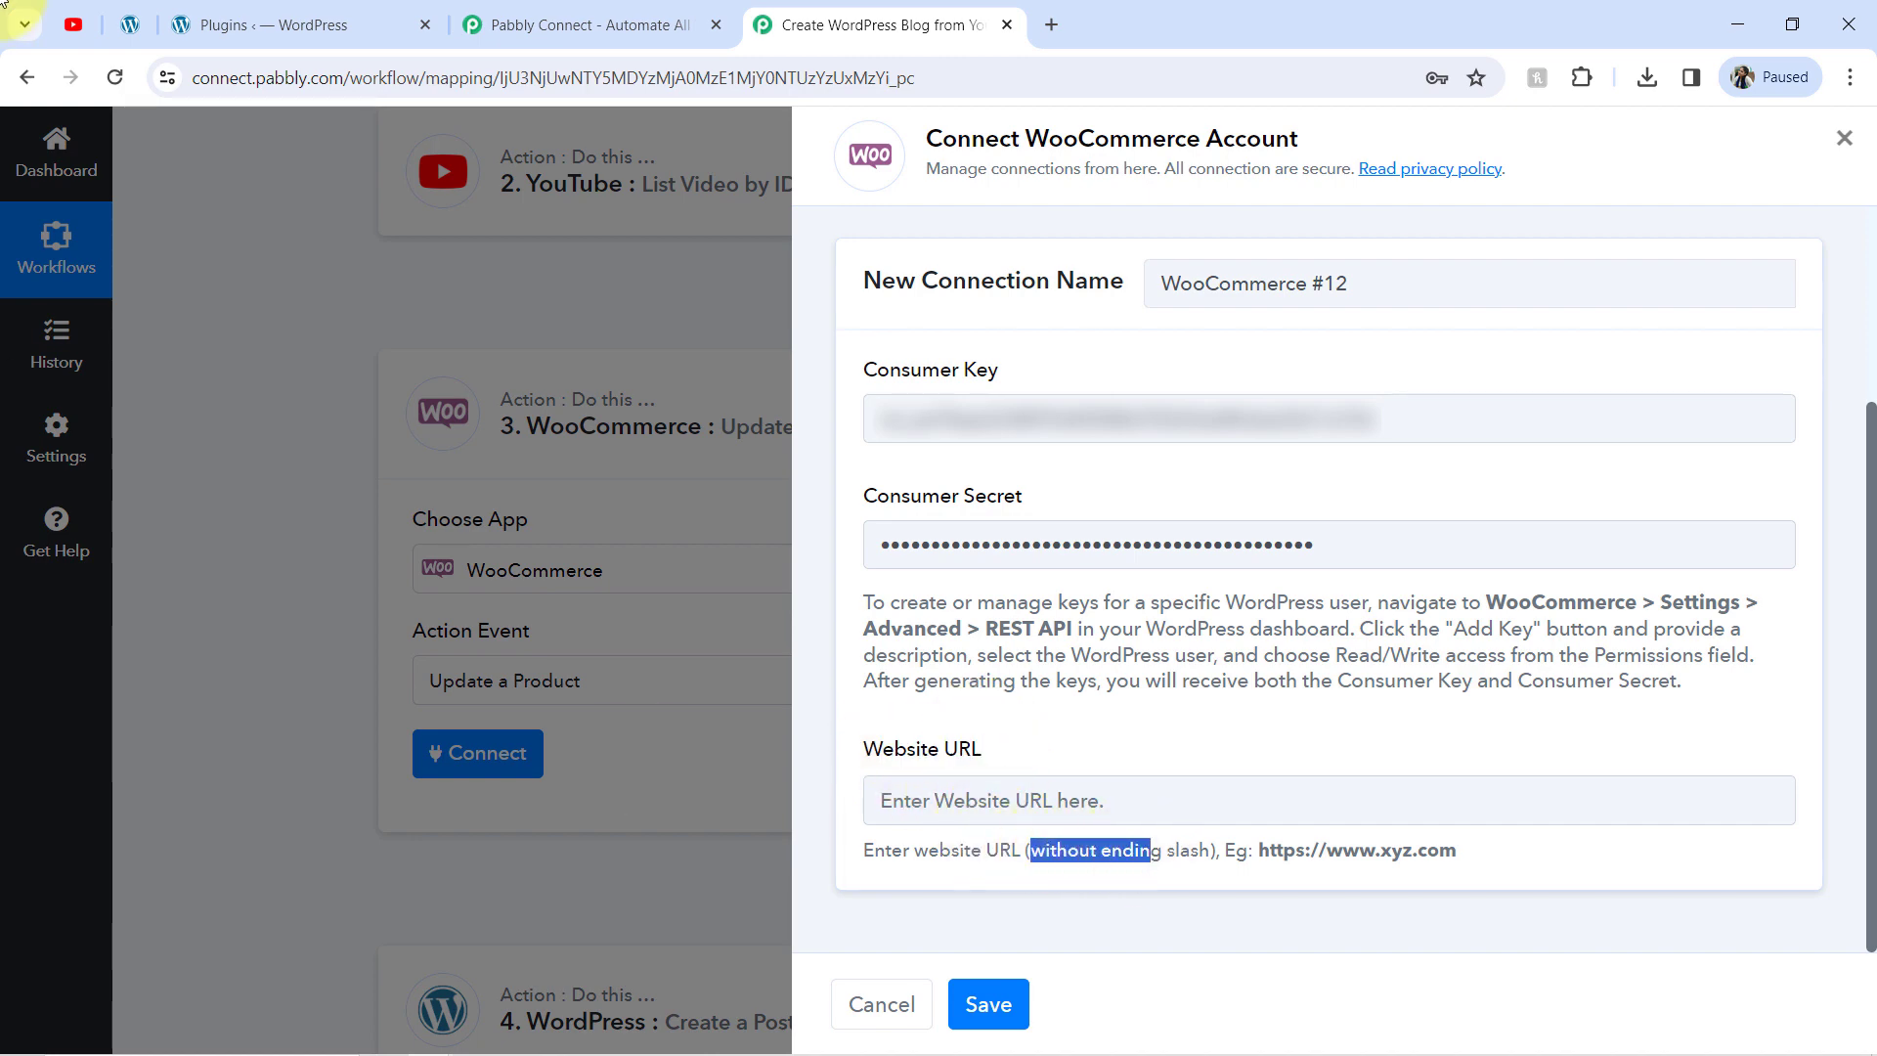
pyautogui.click(130, 25)
pyautogui.moveTo(342, 82); pyautogui.dragTo(44, 97)
pyautogui.click(880, 25)
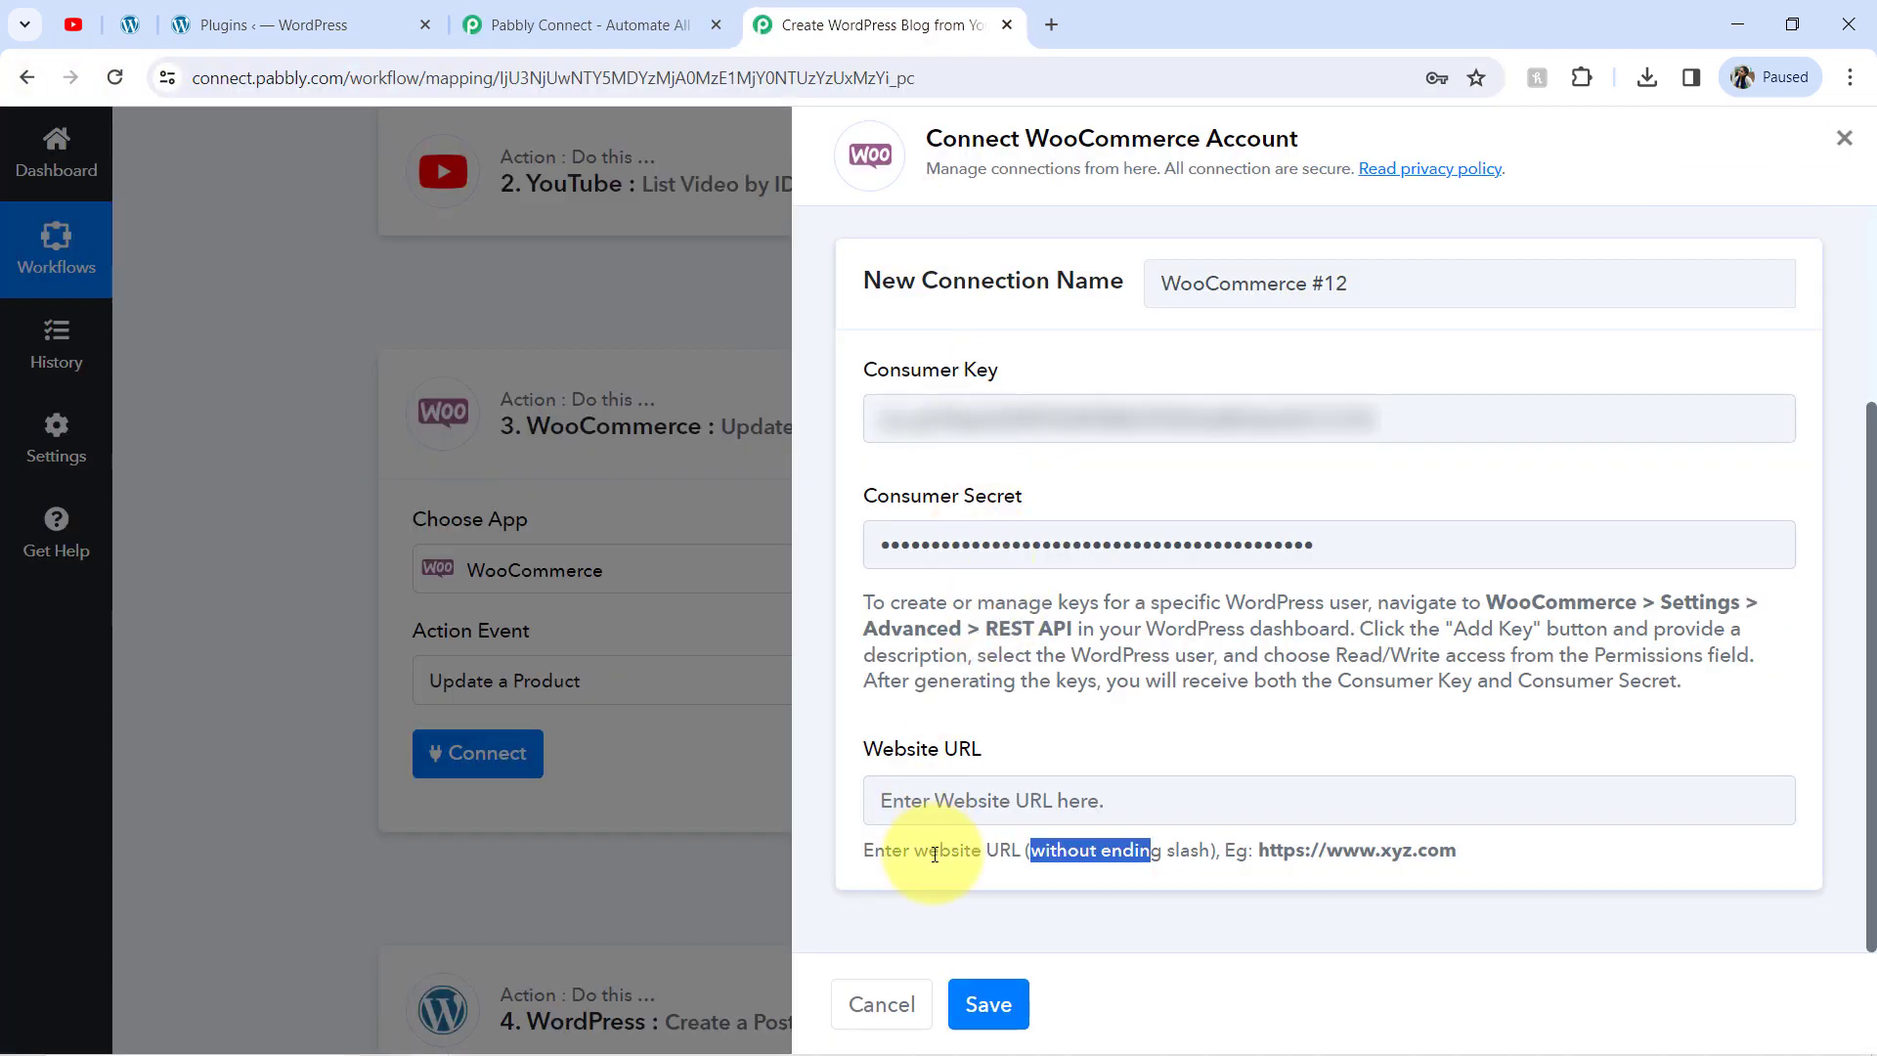
pyautogui.click(911, 800)
pyautogui.hotkey('ctrl', 'v')
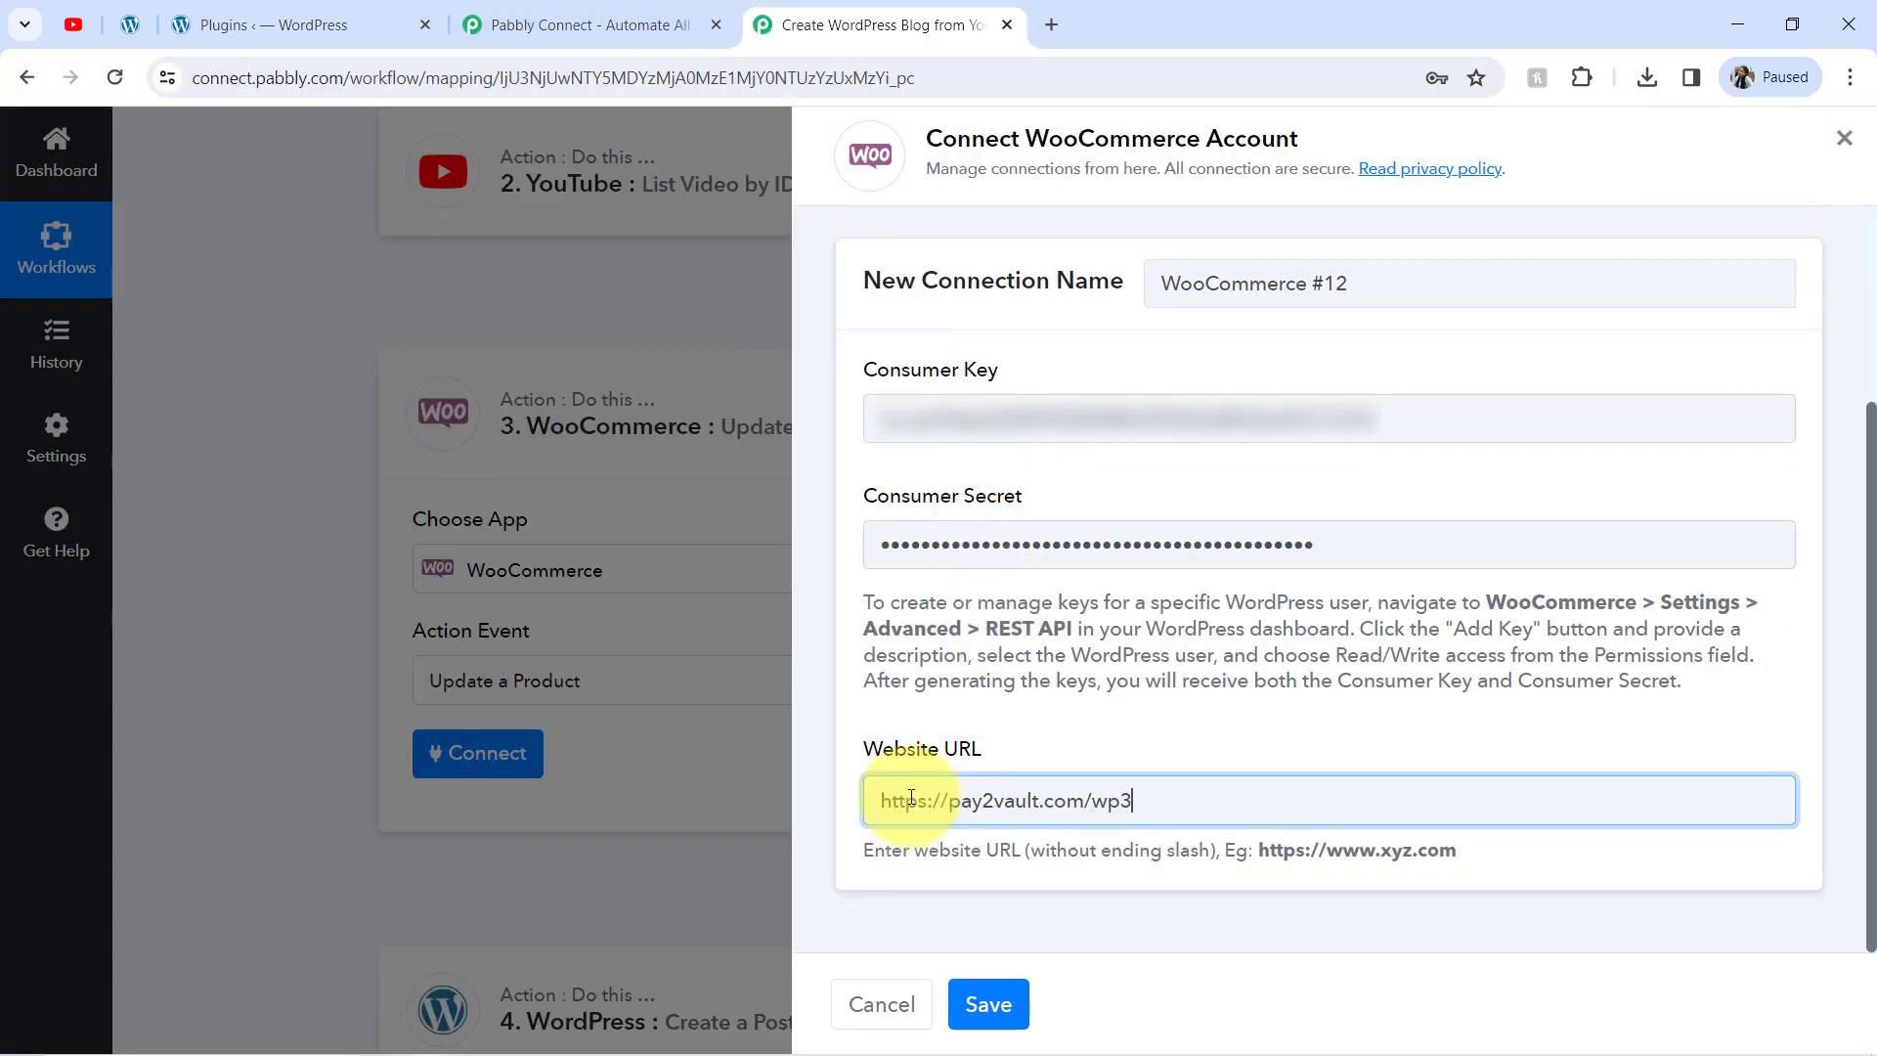
pyautogui.click(986, 1004)
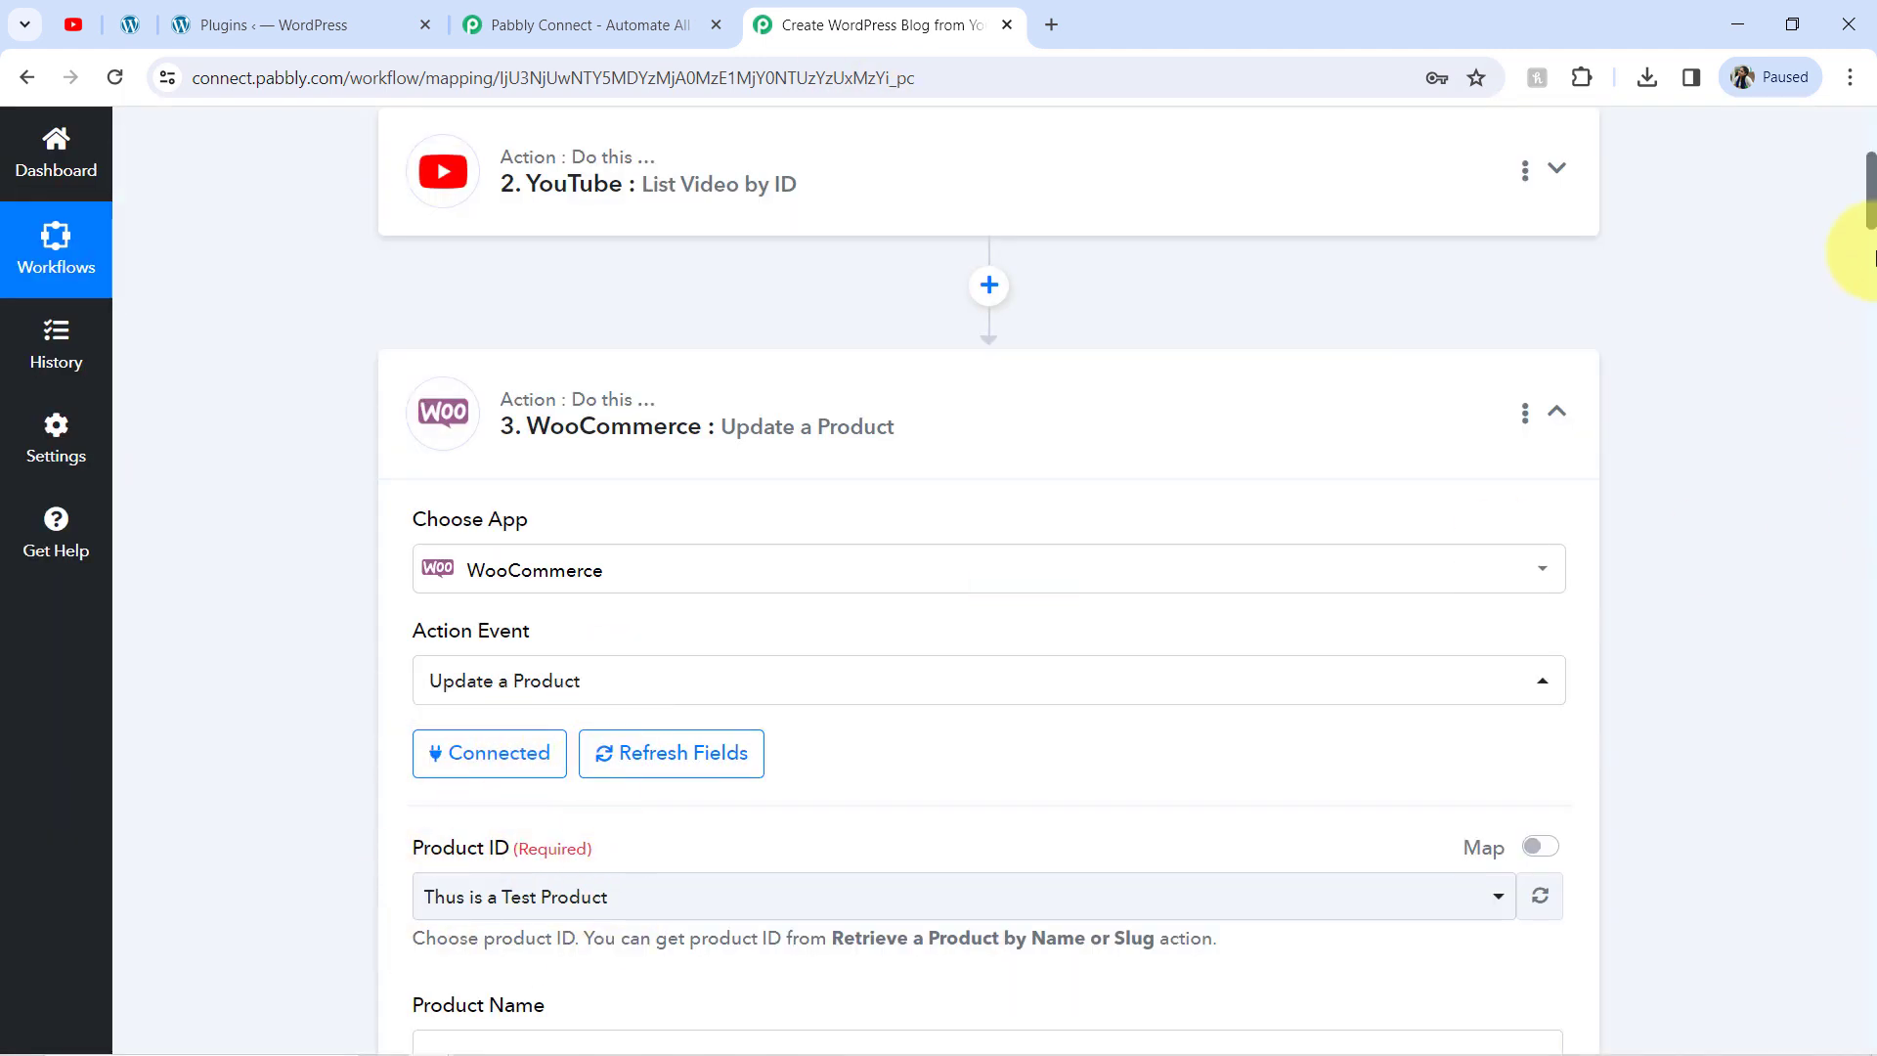
# Switch to the WordPress admin and open the list of all products.
pyautogui.scroll(-5, 1869, 224)
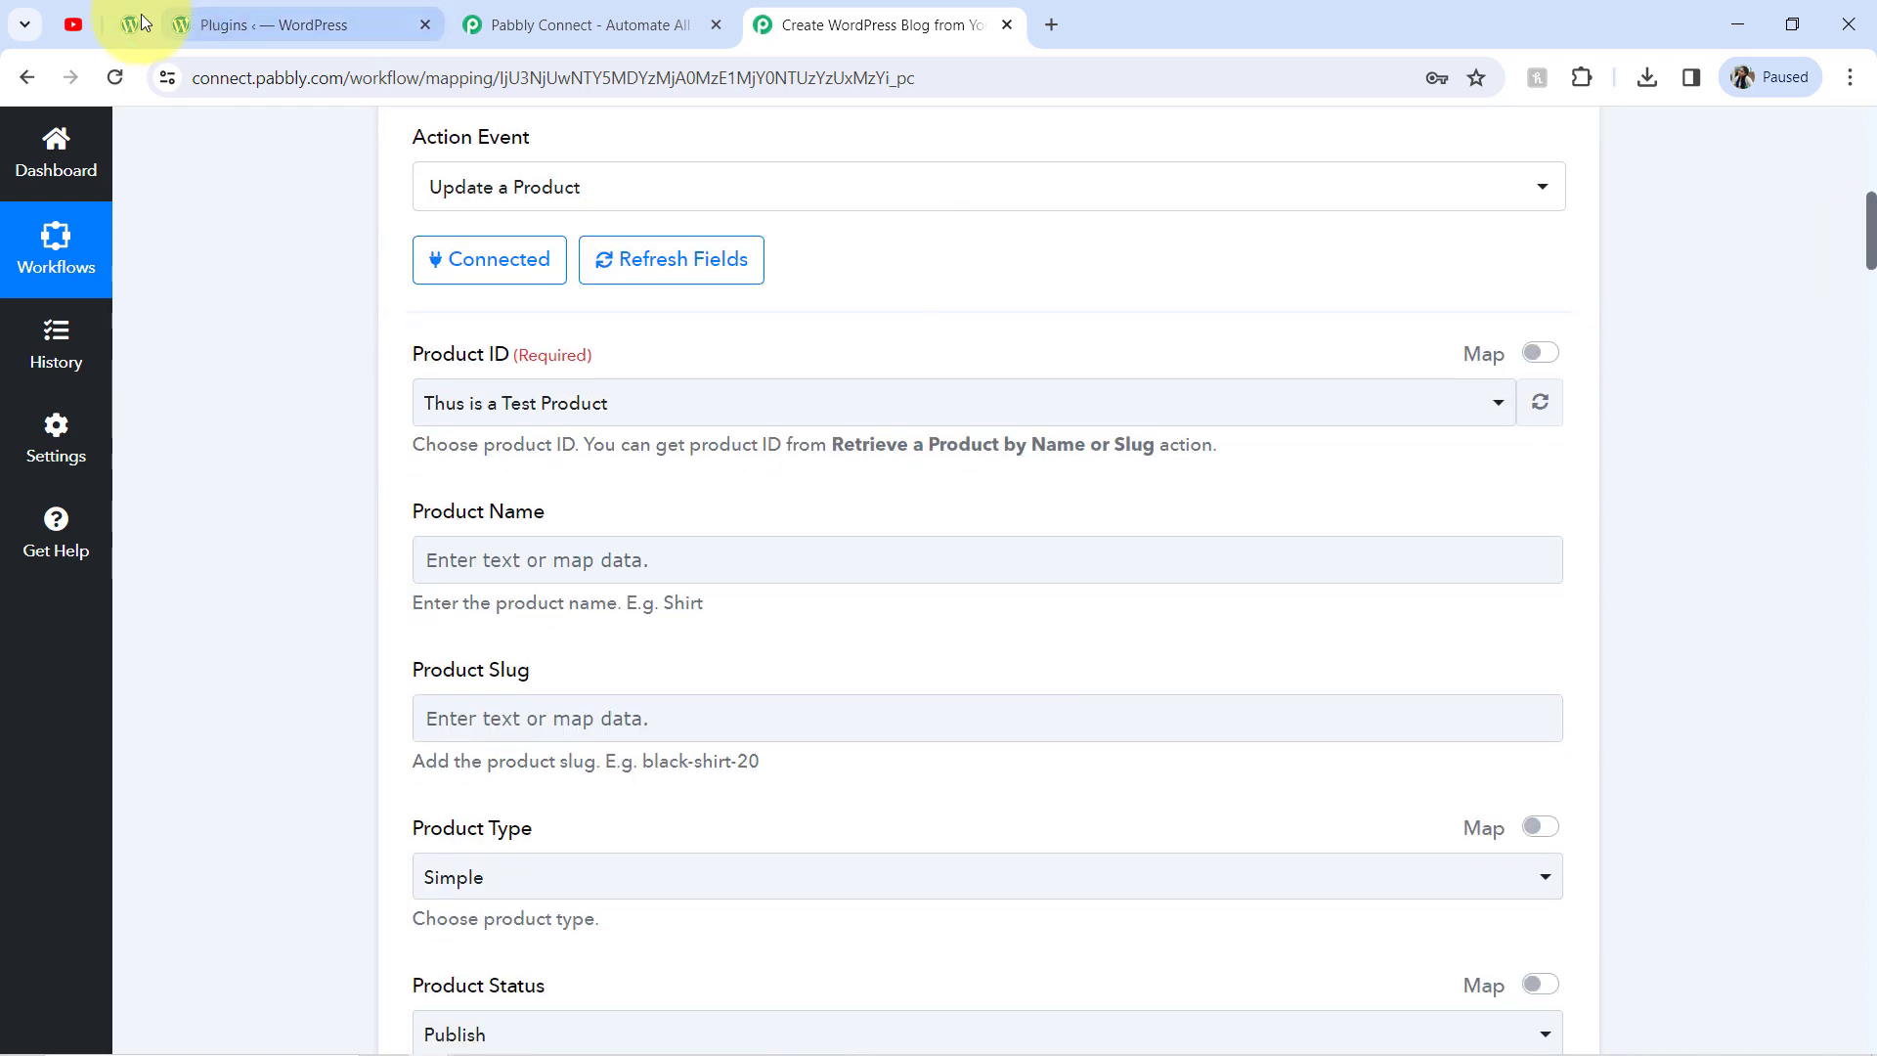
pyautogui.click(132, 25)
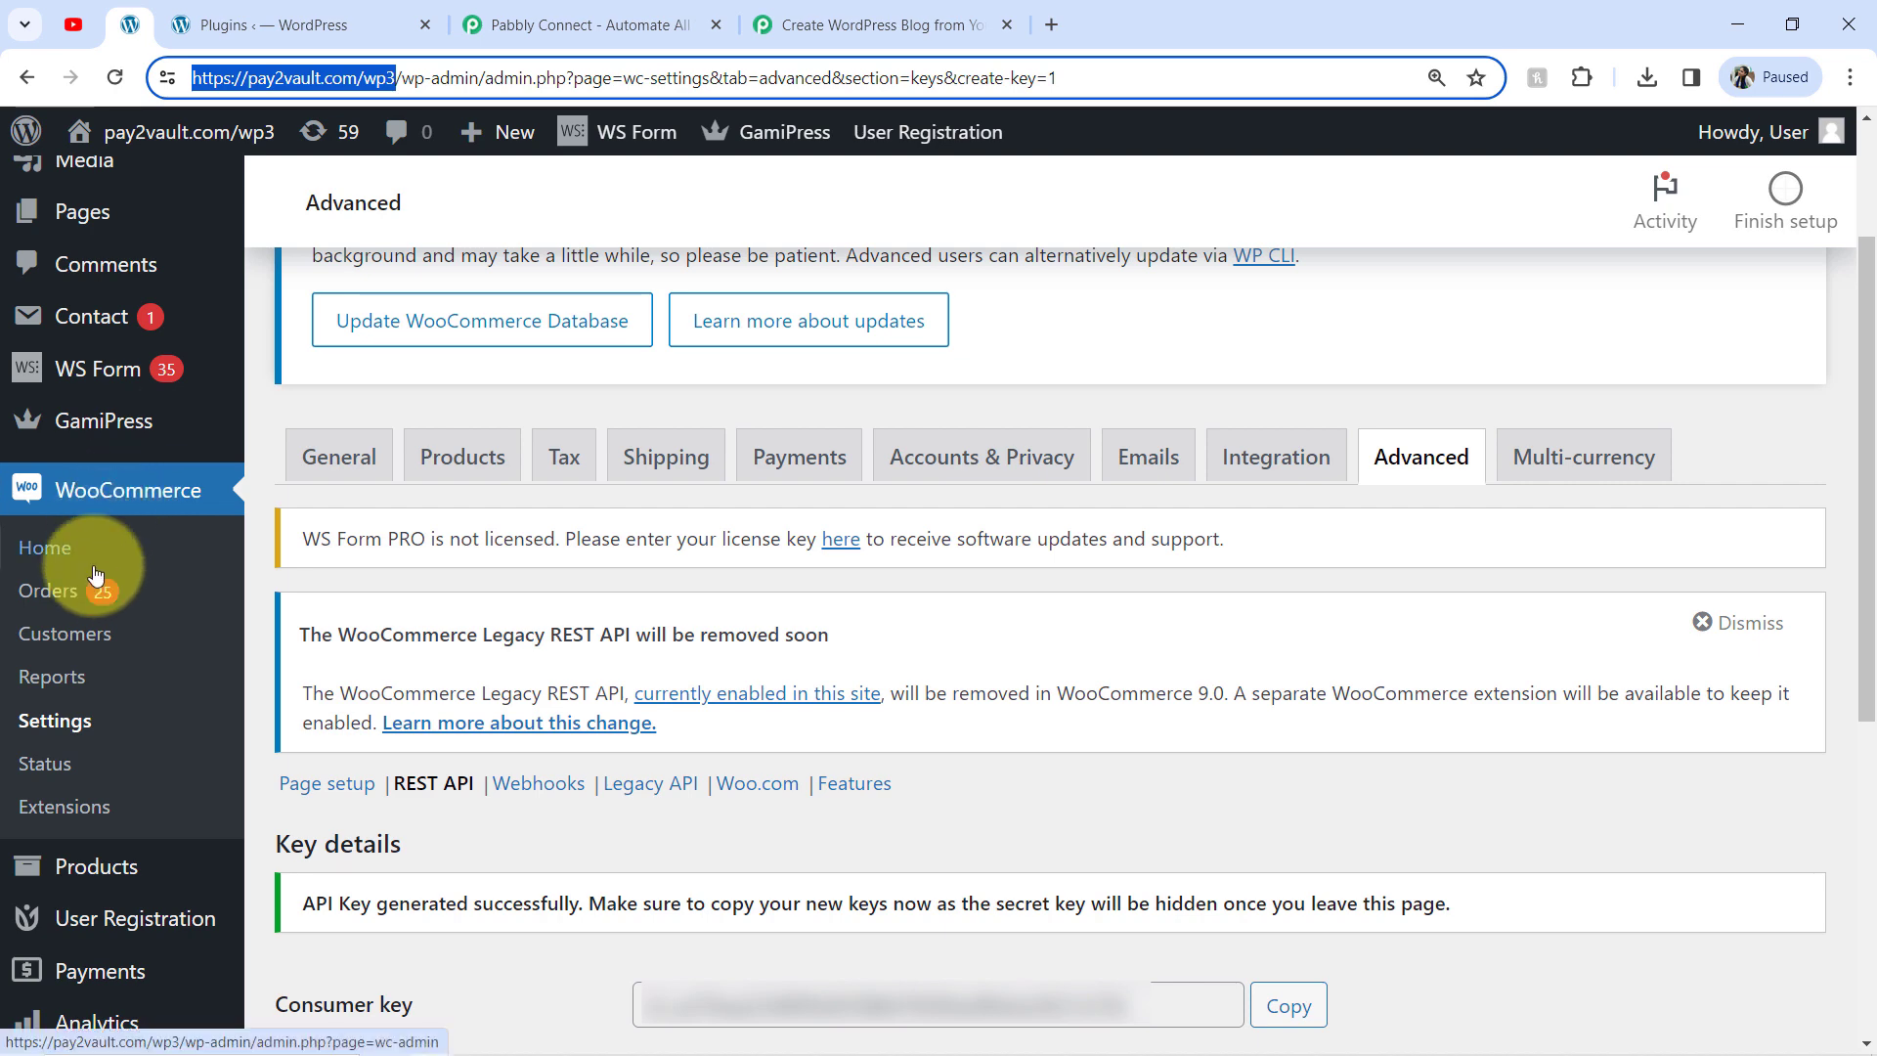
pyautogui.click(79, 860)
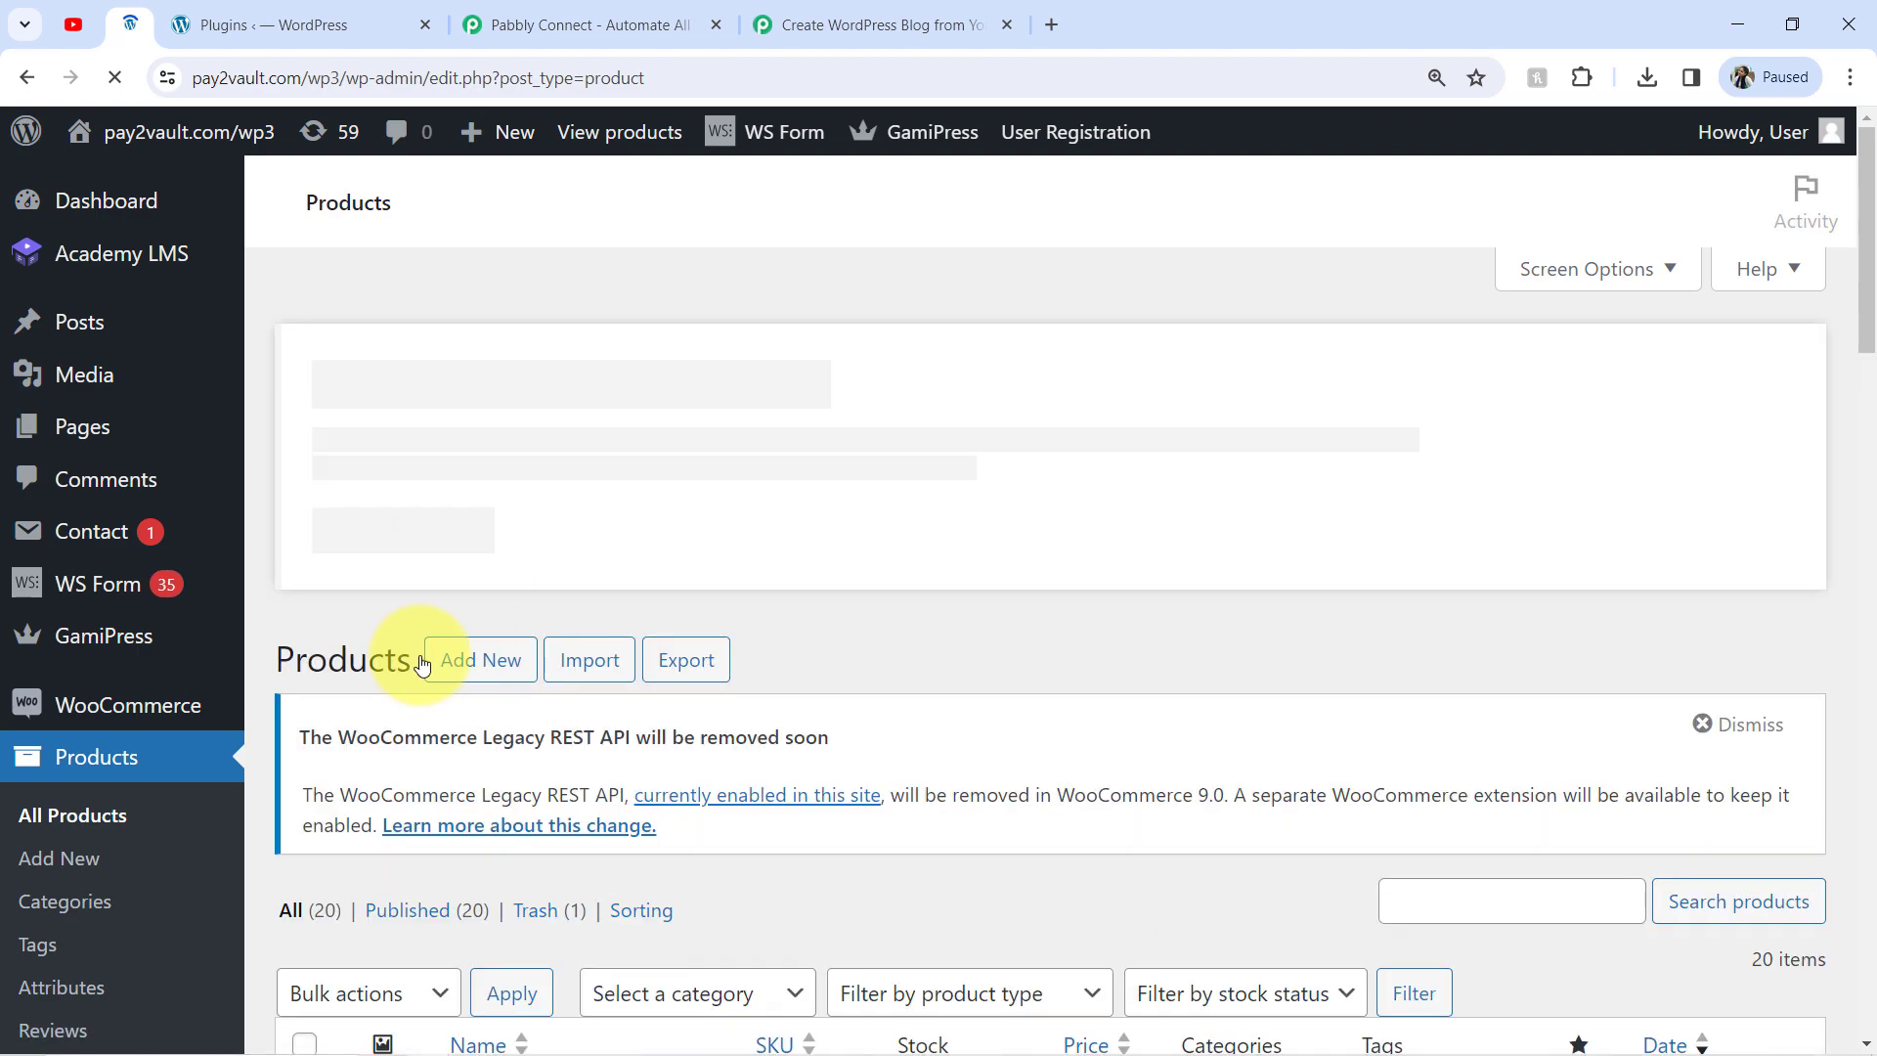
pyautogui.scroll(-5, 1858, 323)
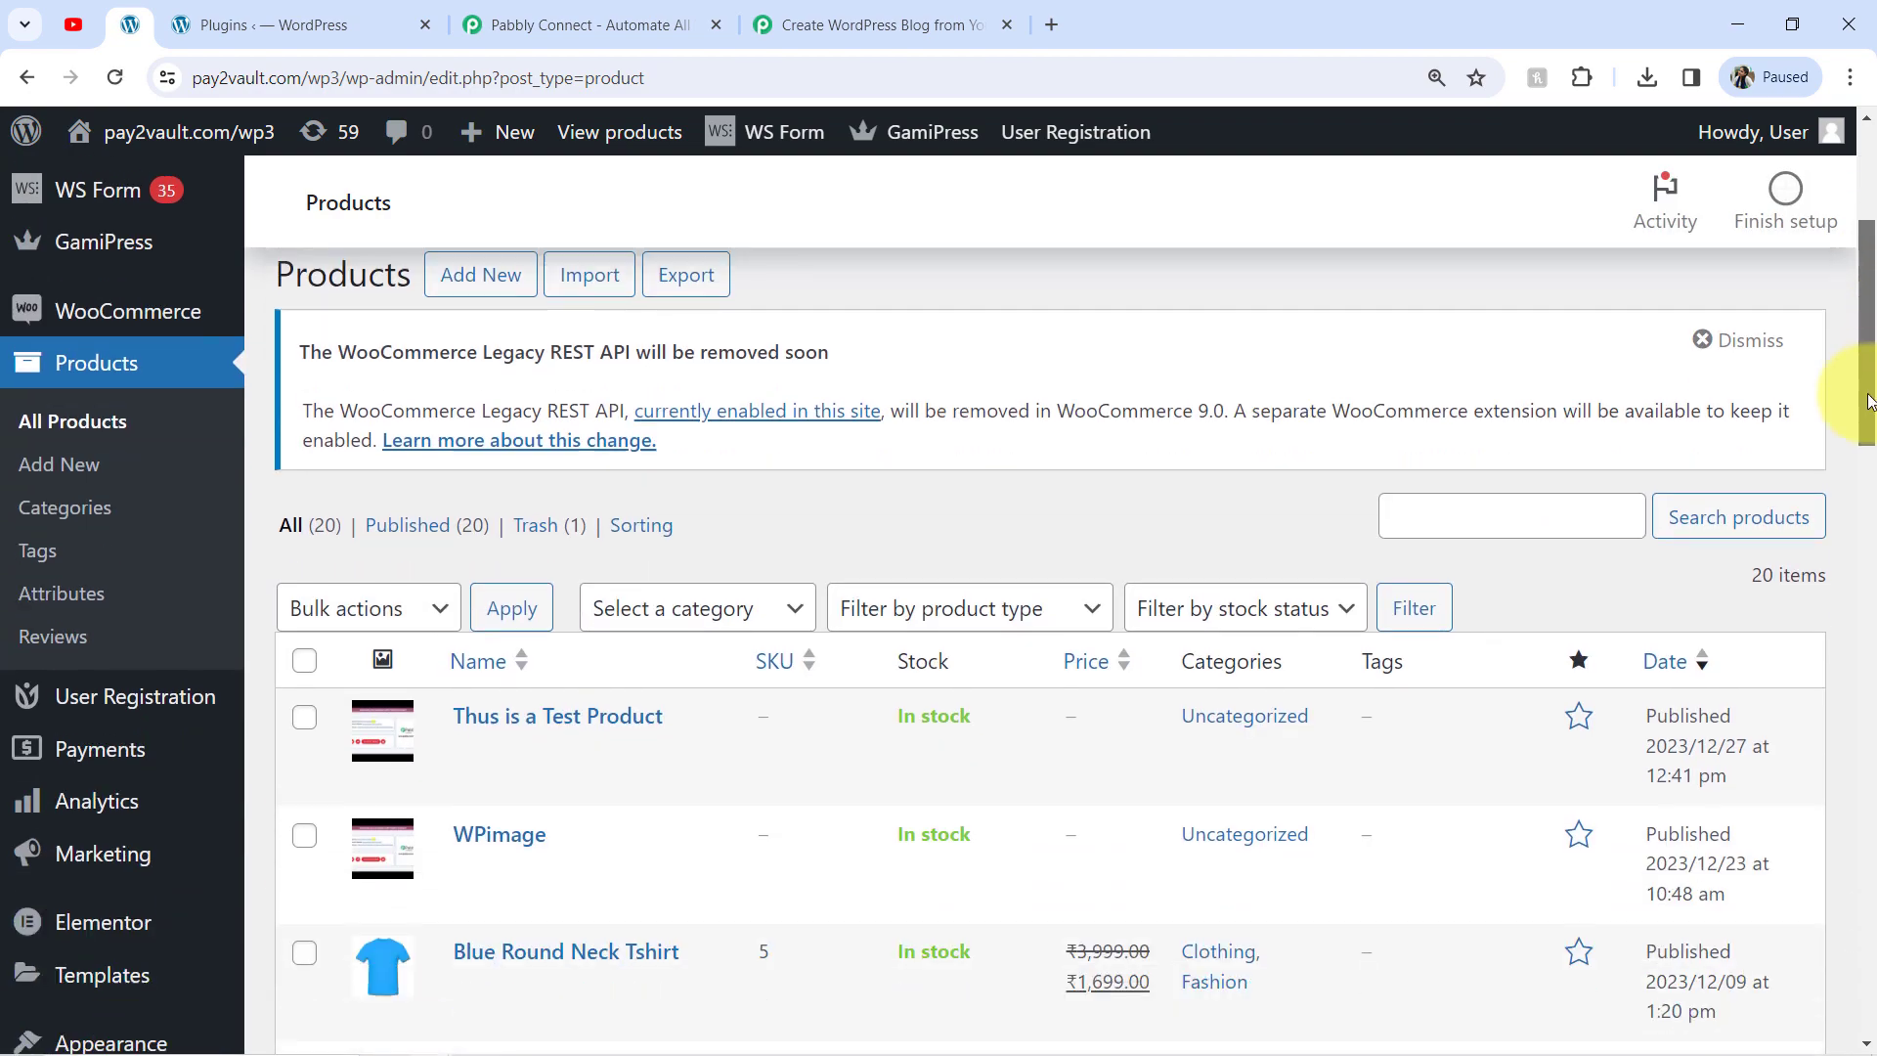
pyautogui.scroll(5, 1833, 294)
pyautogui.scroll(-4, 1858, 294)
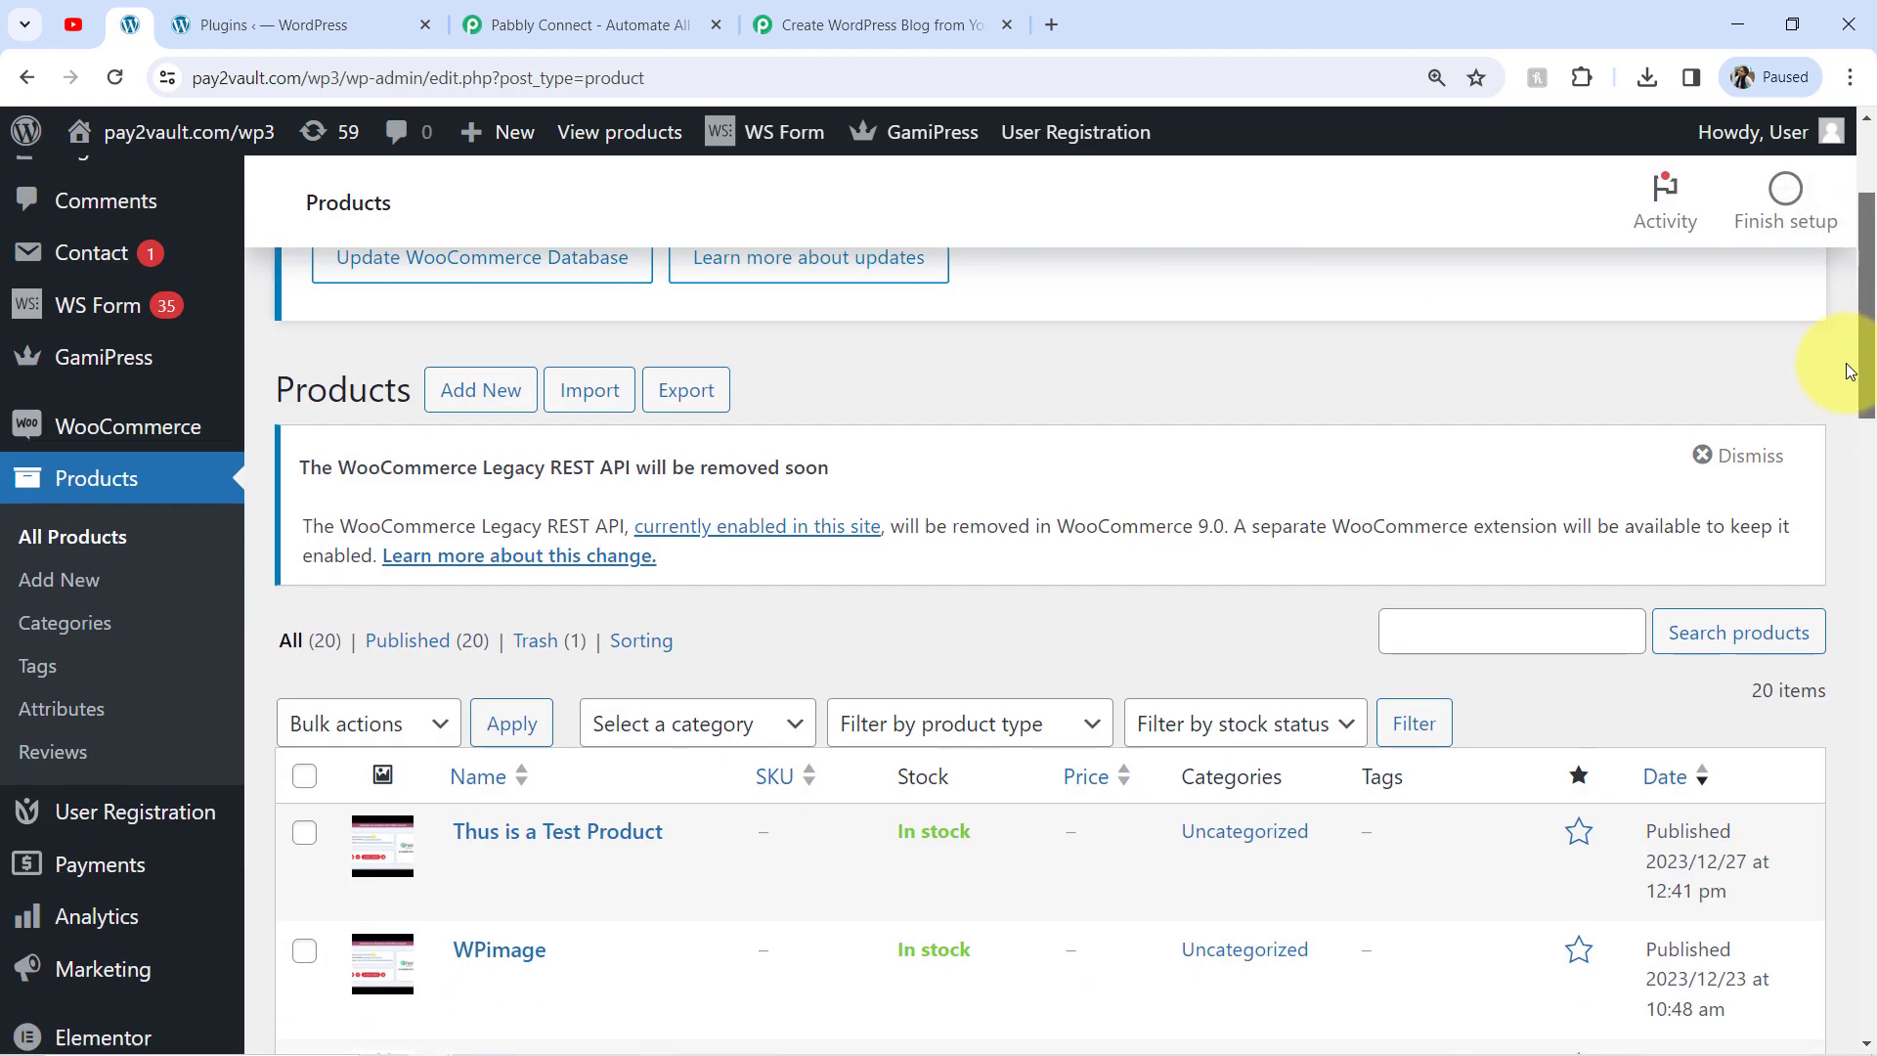
# Add a new product named "This is a Dummy Product" and publish it.
pyautogui.click(470, 295)
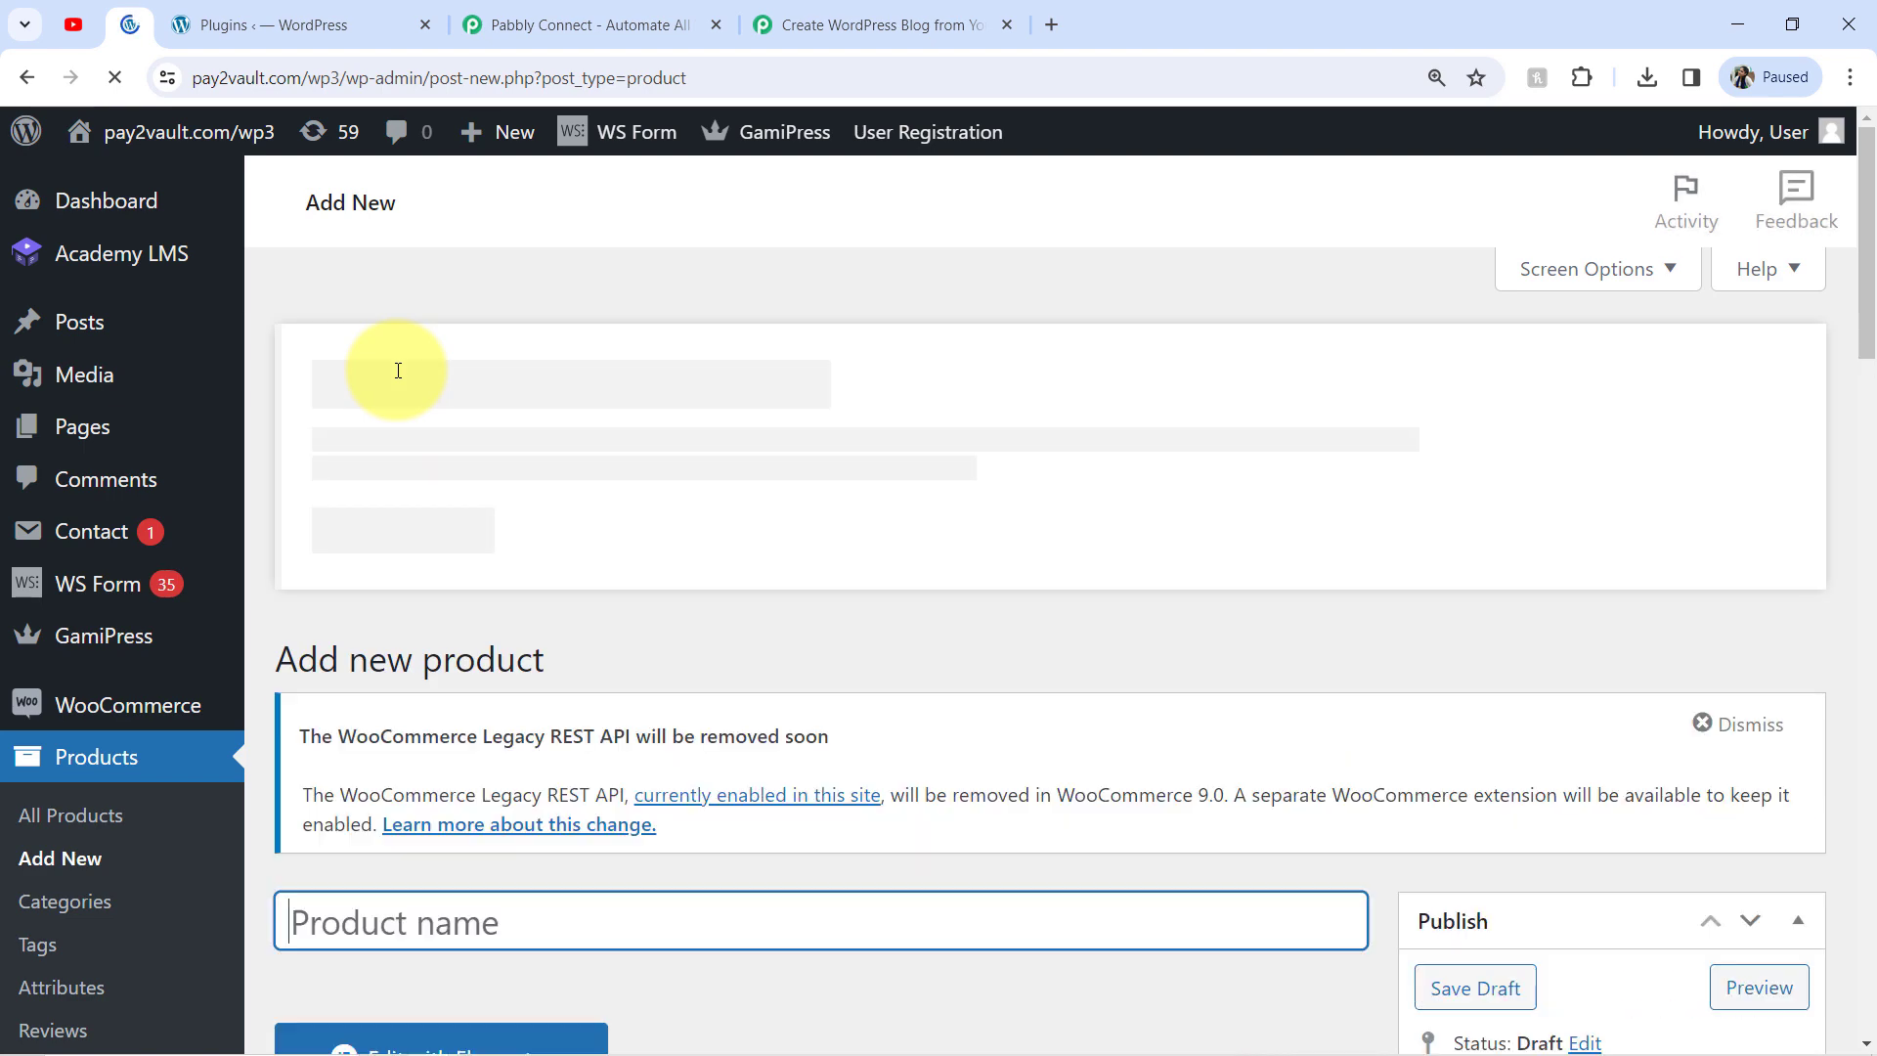
pyautogui.write('This is a Dummy Product')
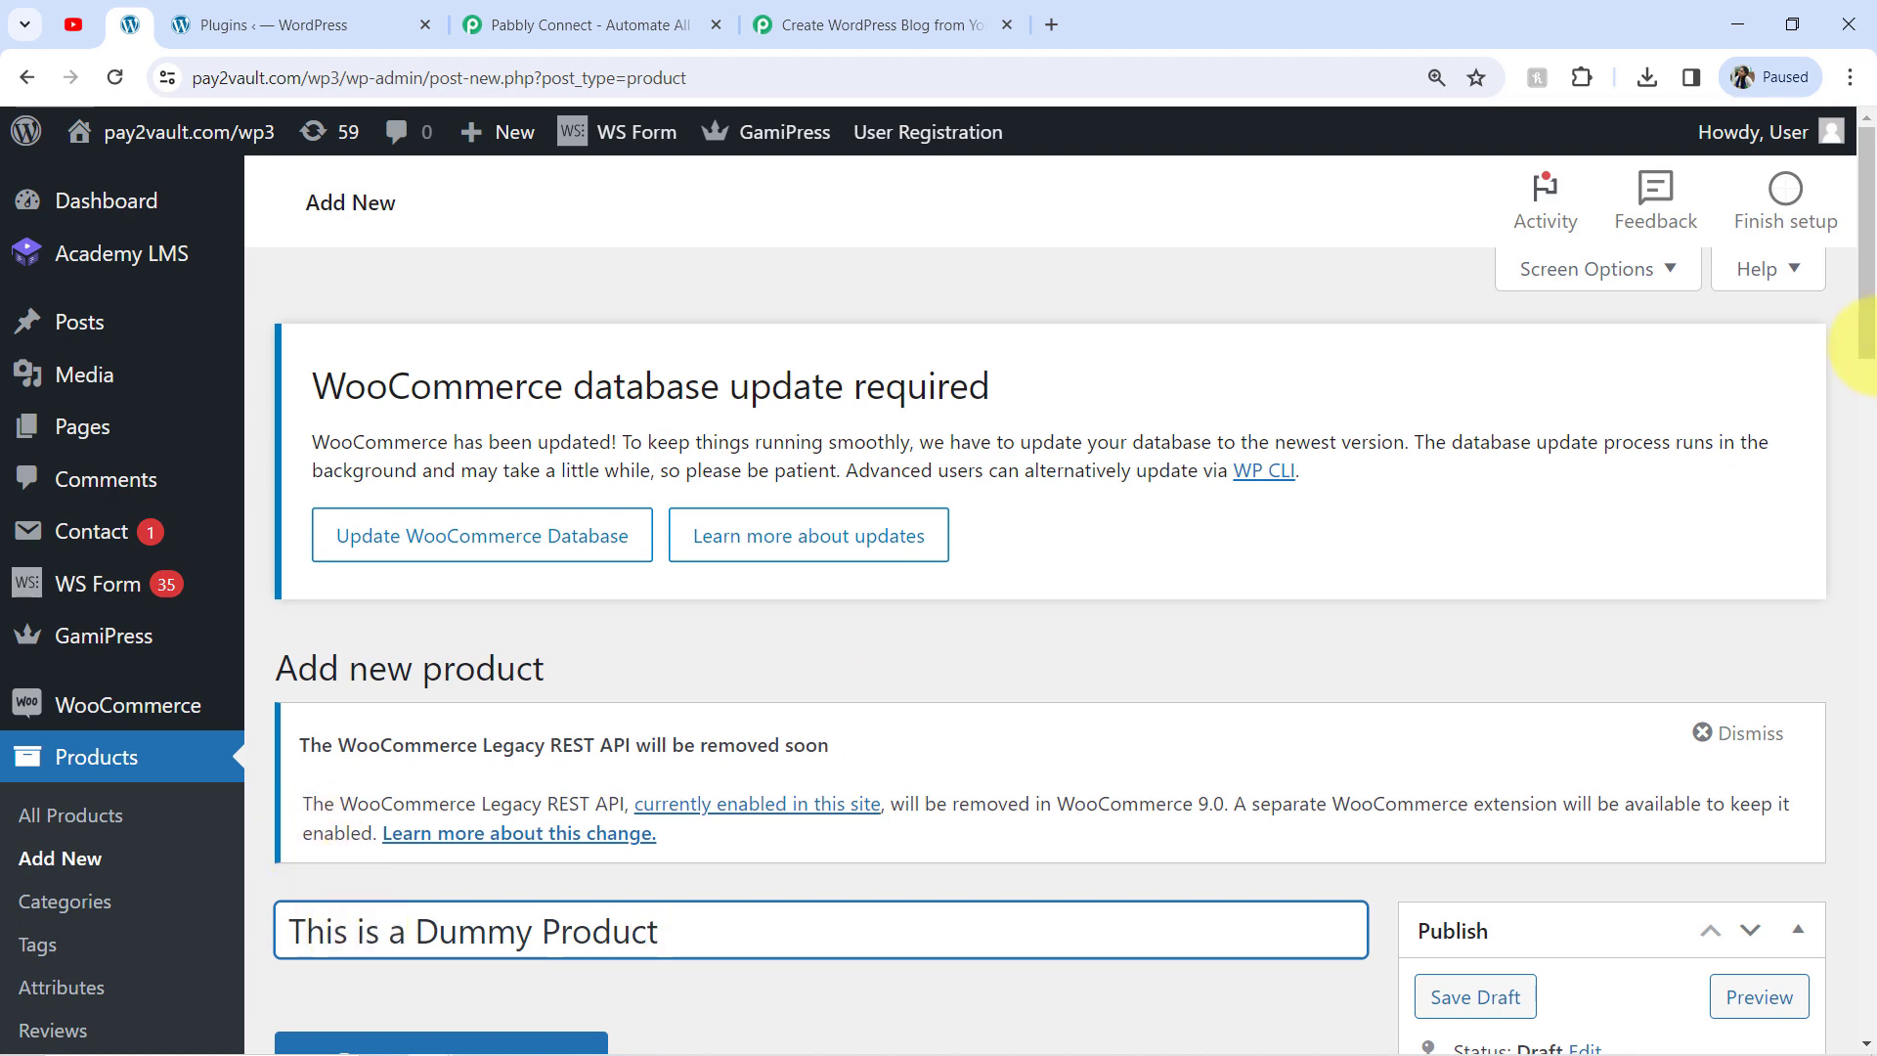
pyautogui.scroll(-7, 1868, 311)
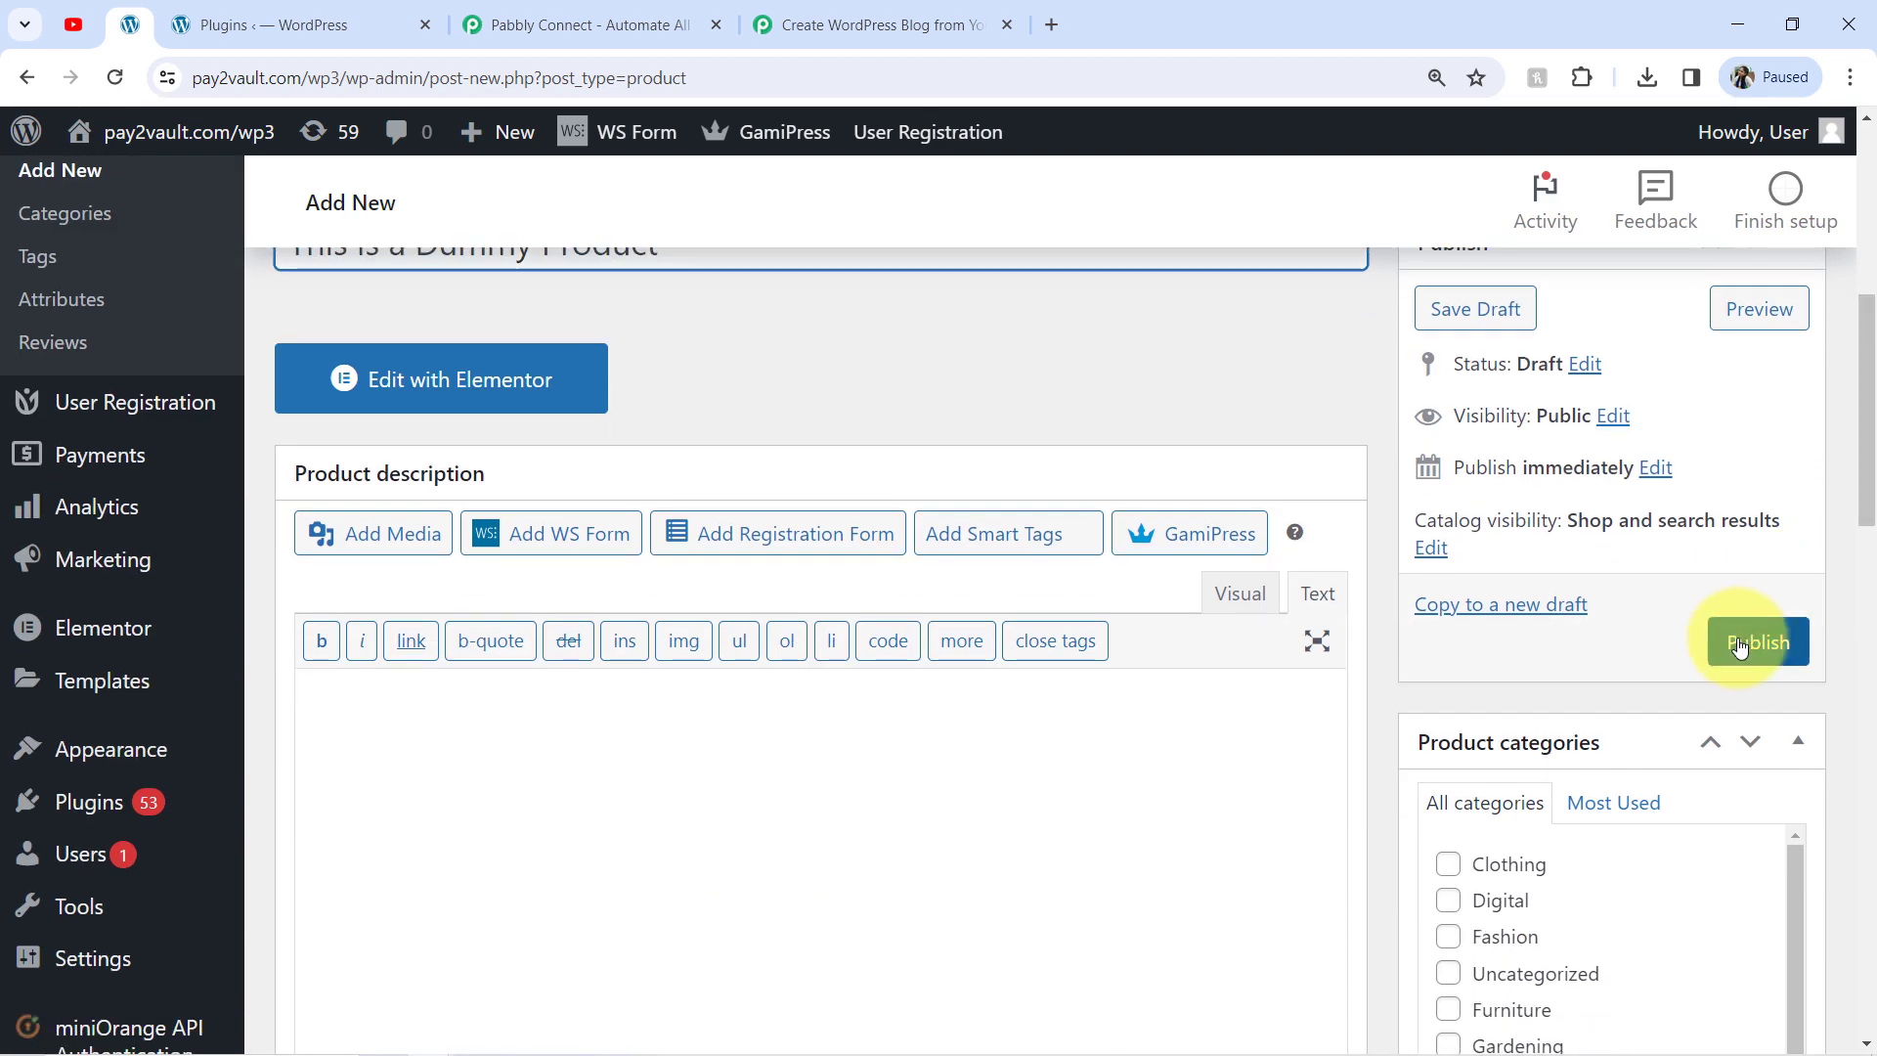
pyautogui.click(1738, 643)
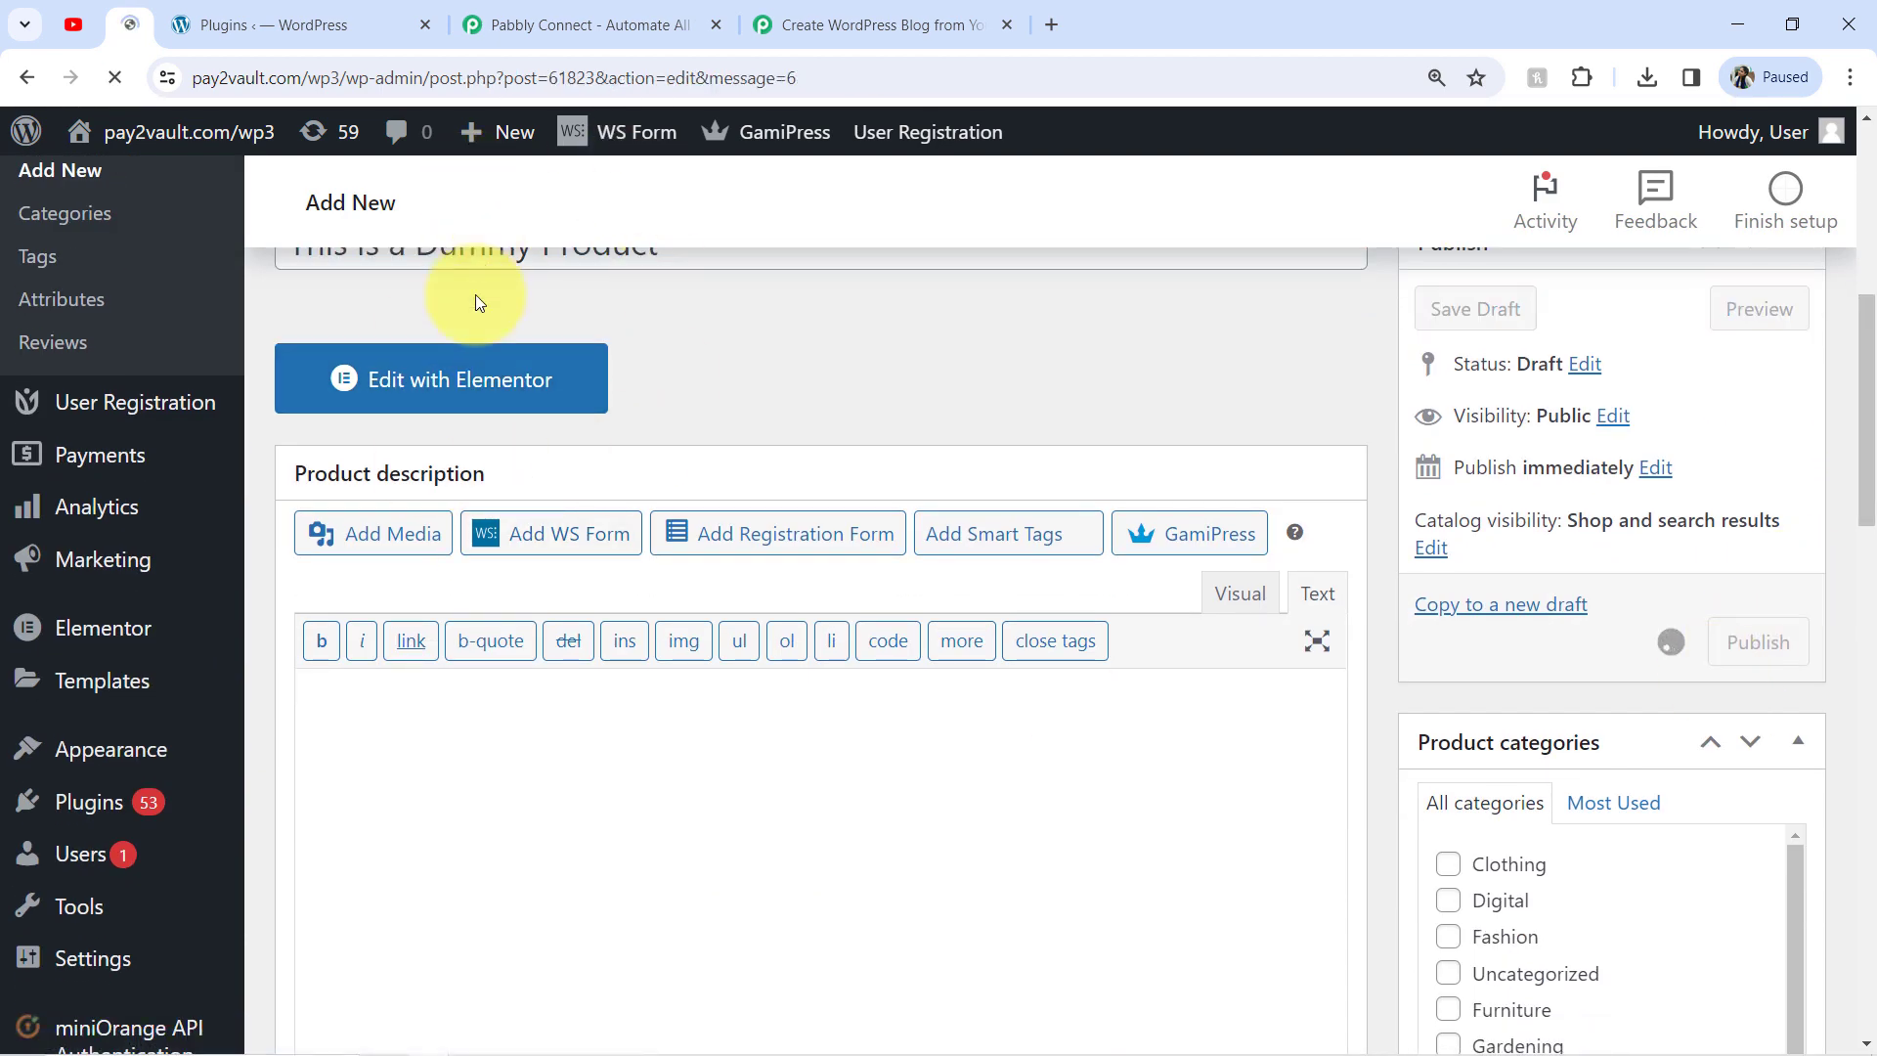
# Refresh the fields of Pabbly Connect's WooCommerce step and select "This is a Dummy Product" as the Product ID.
pyautogui.click(821, 24)
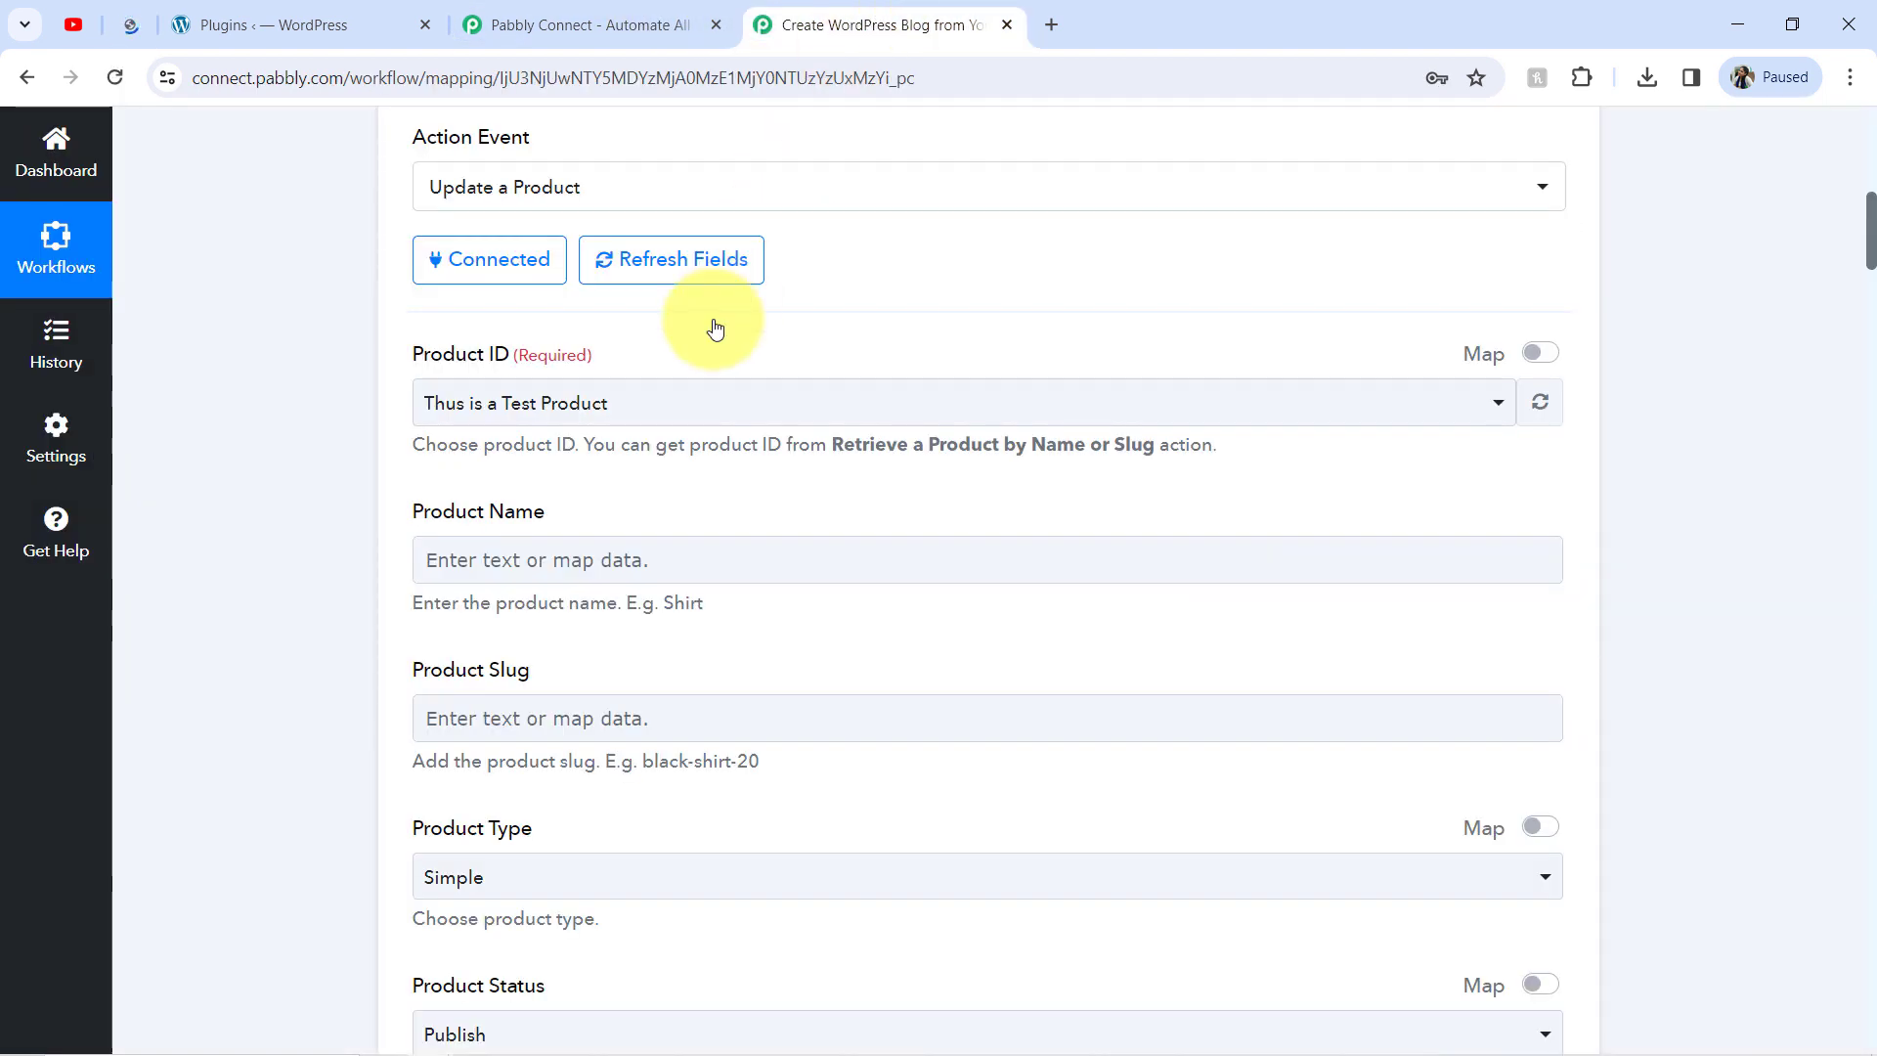
pyautogui.click(594, 402)
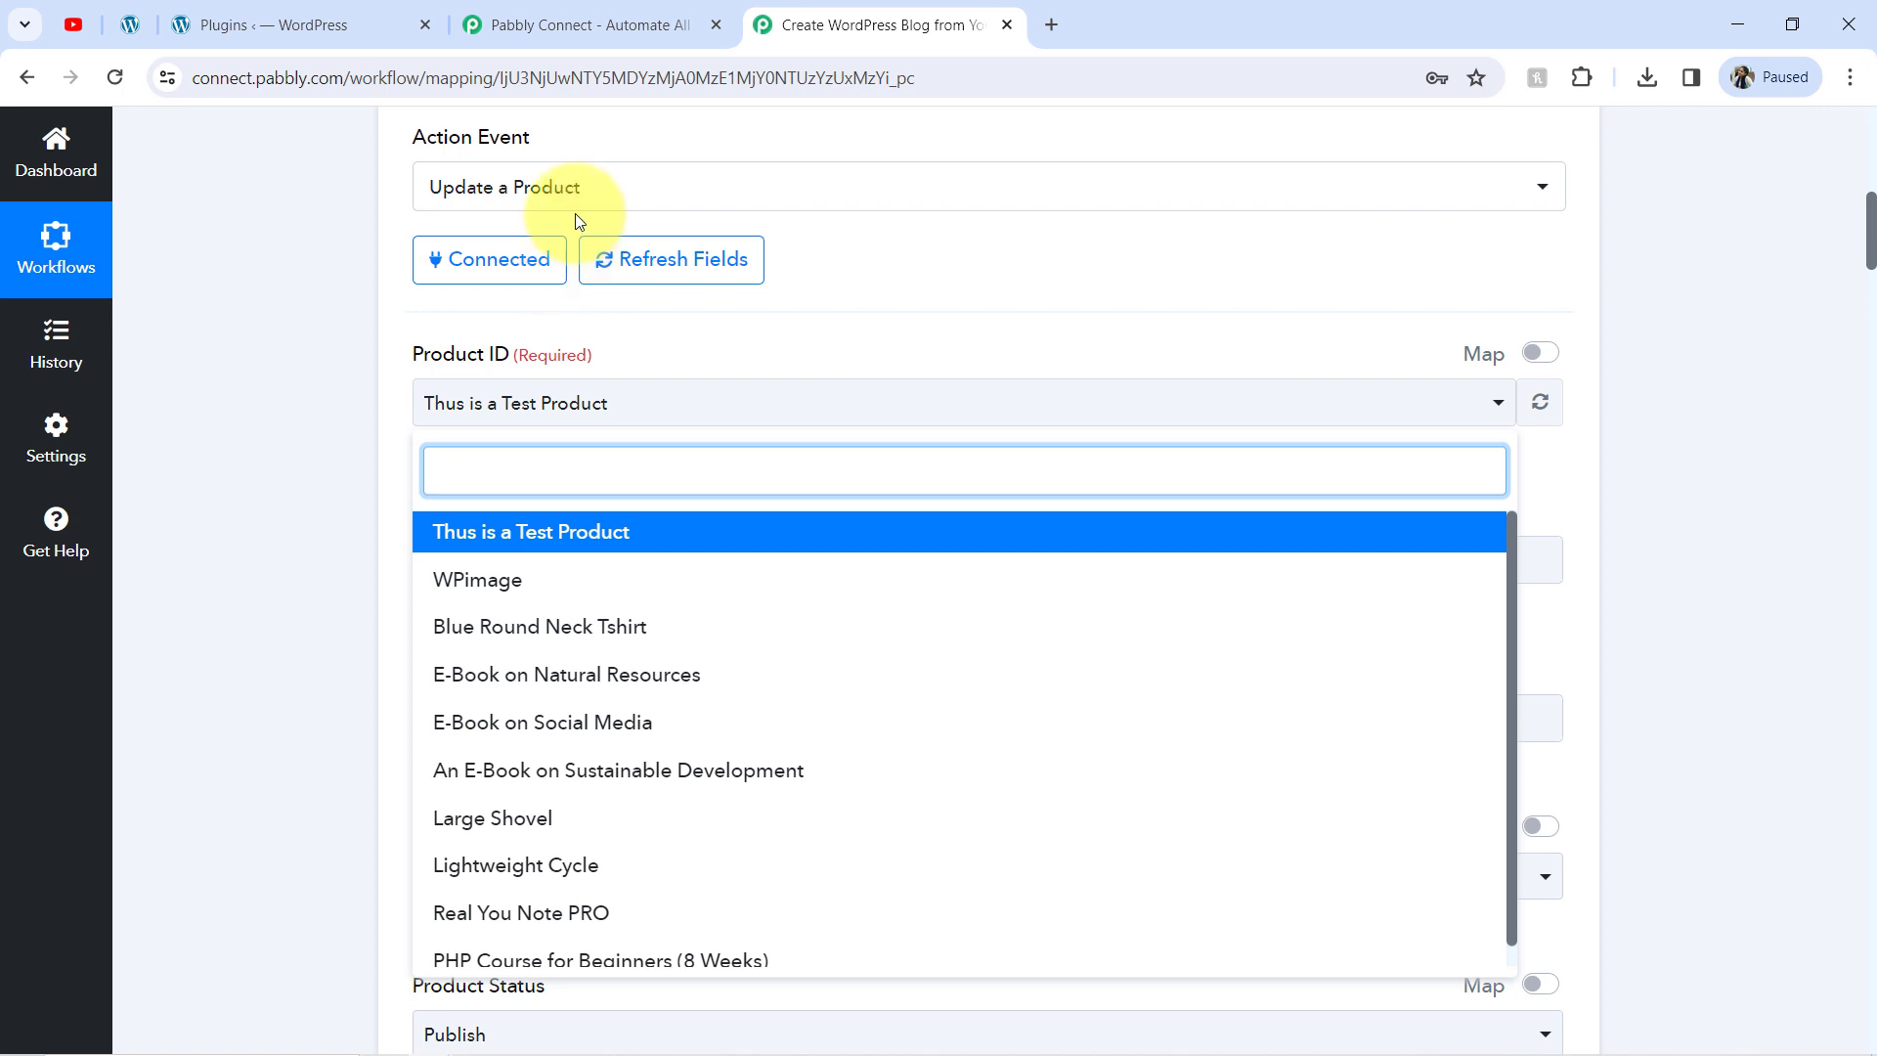
pyautogui.click(349, 483)
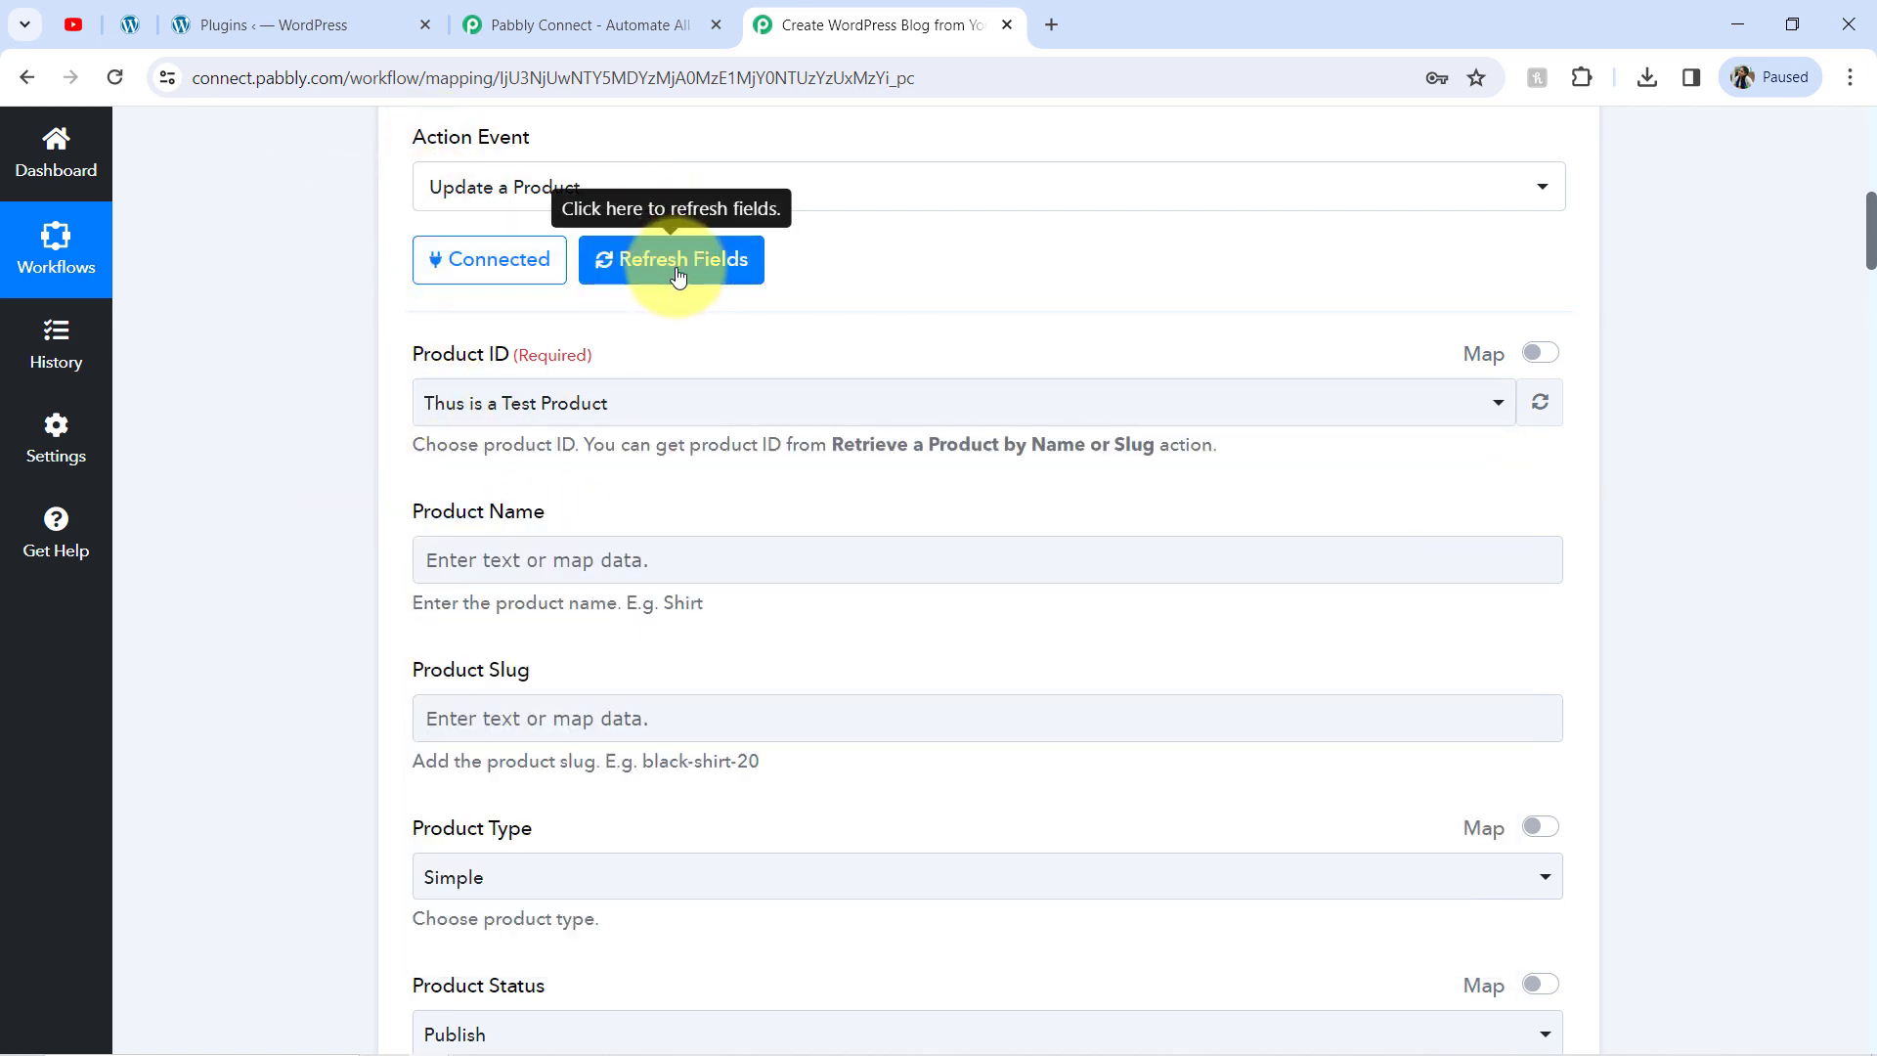
pyautogui.click(678, 278)
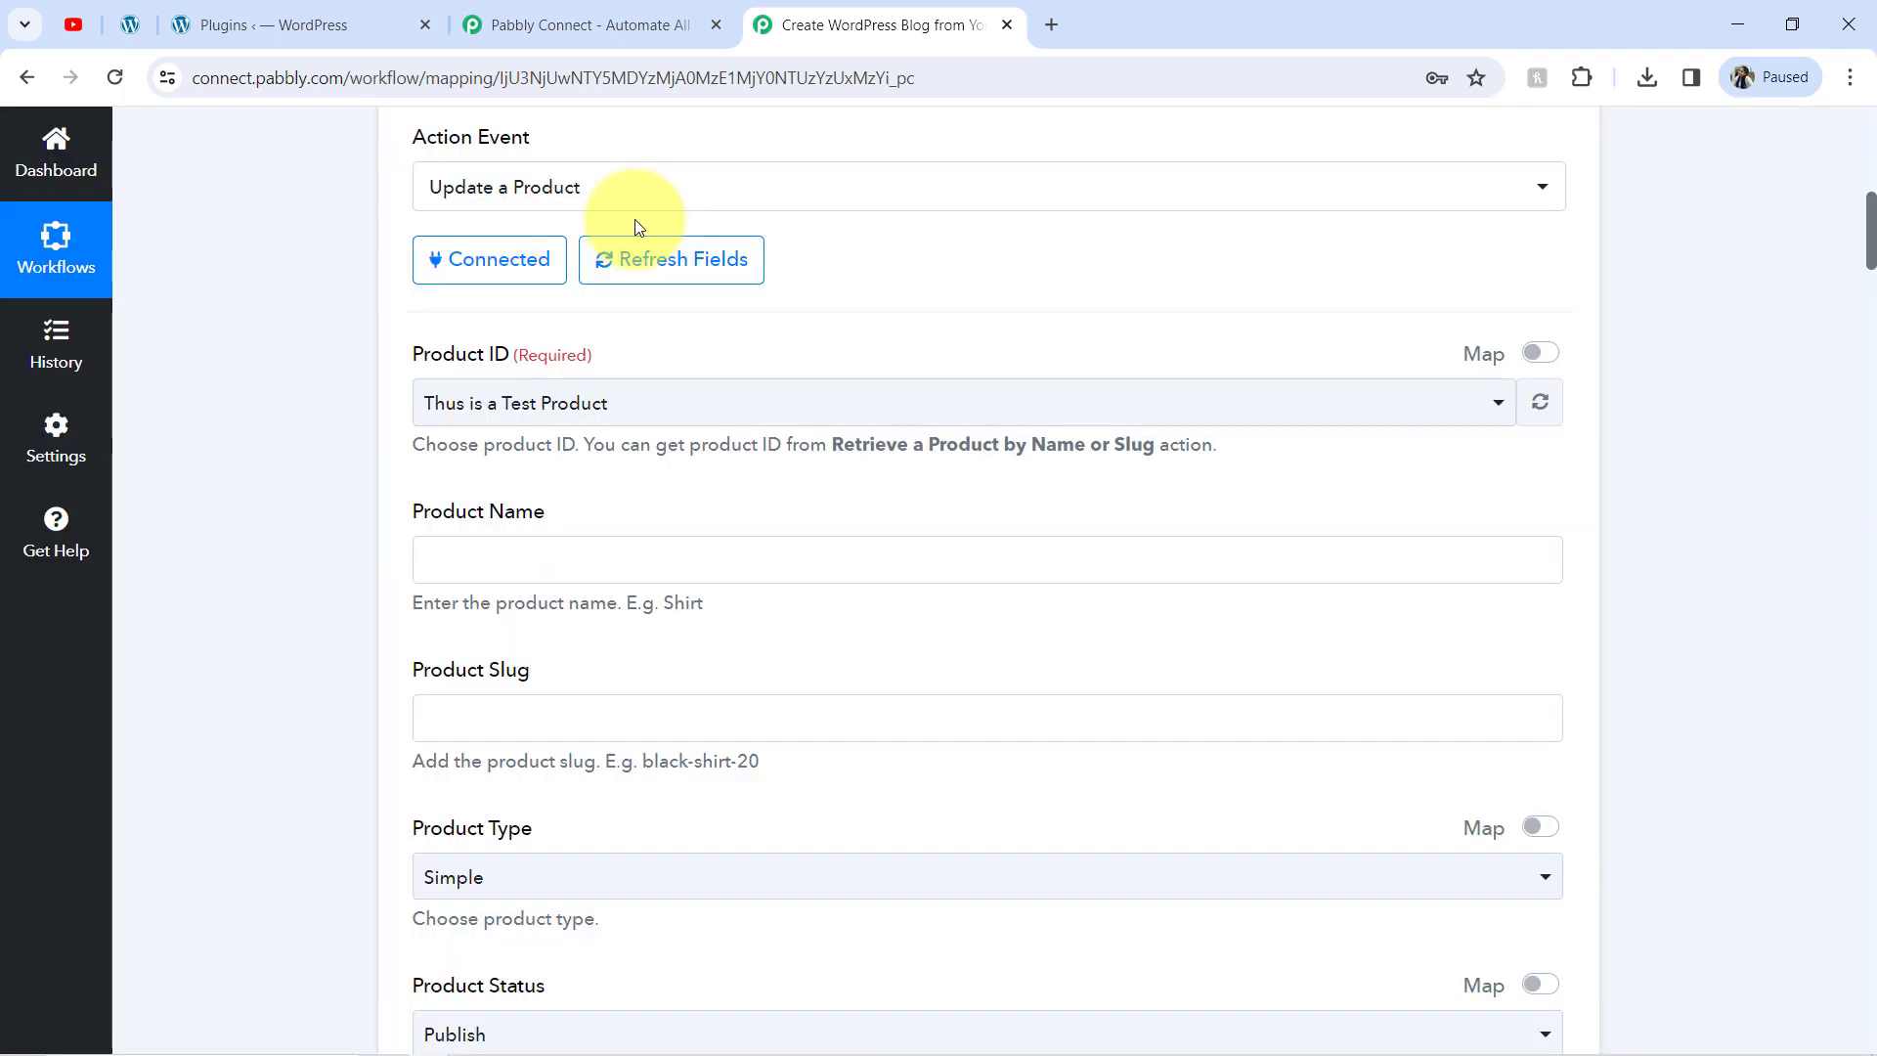
pyautogui.click(460, 403)
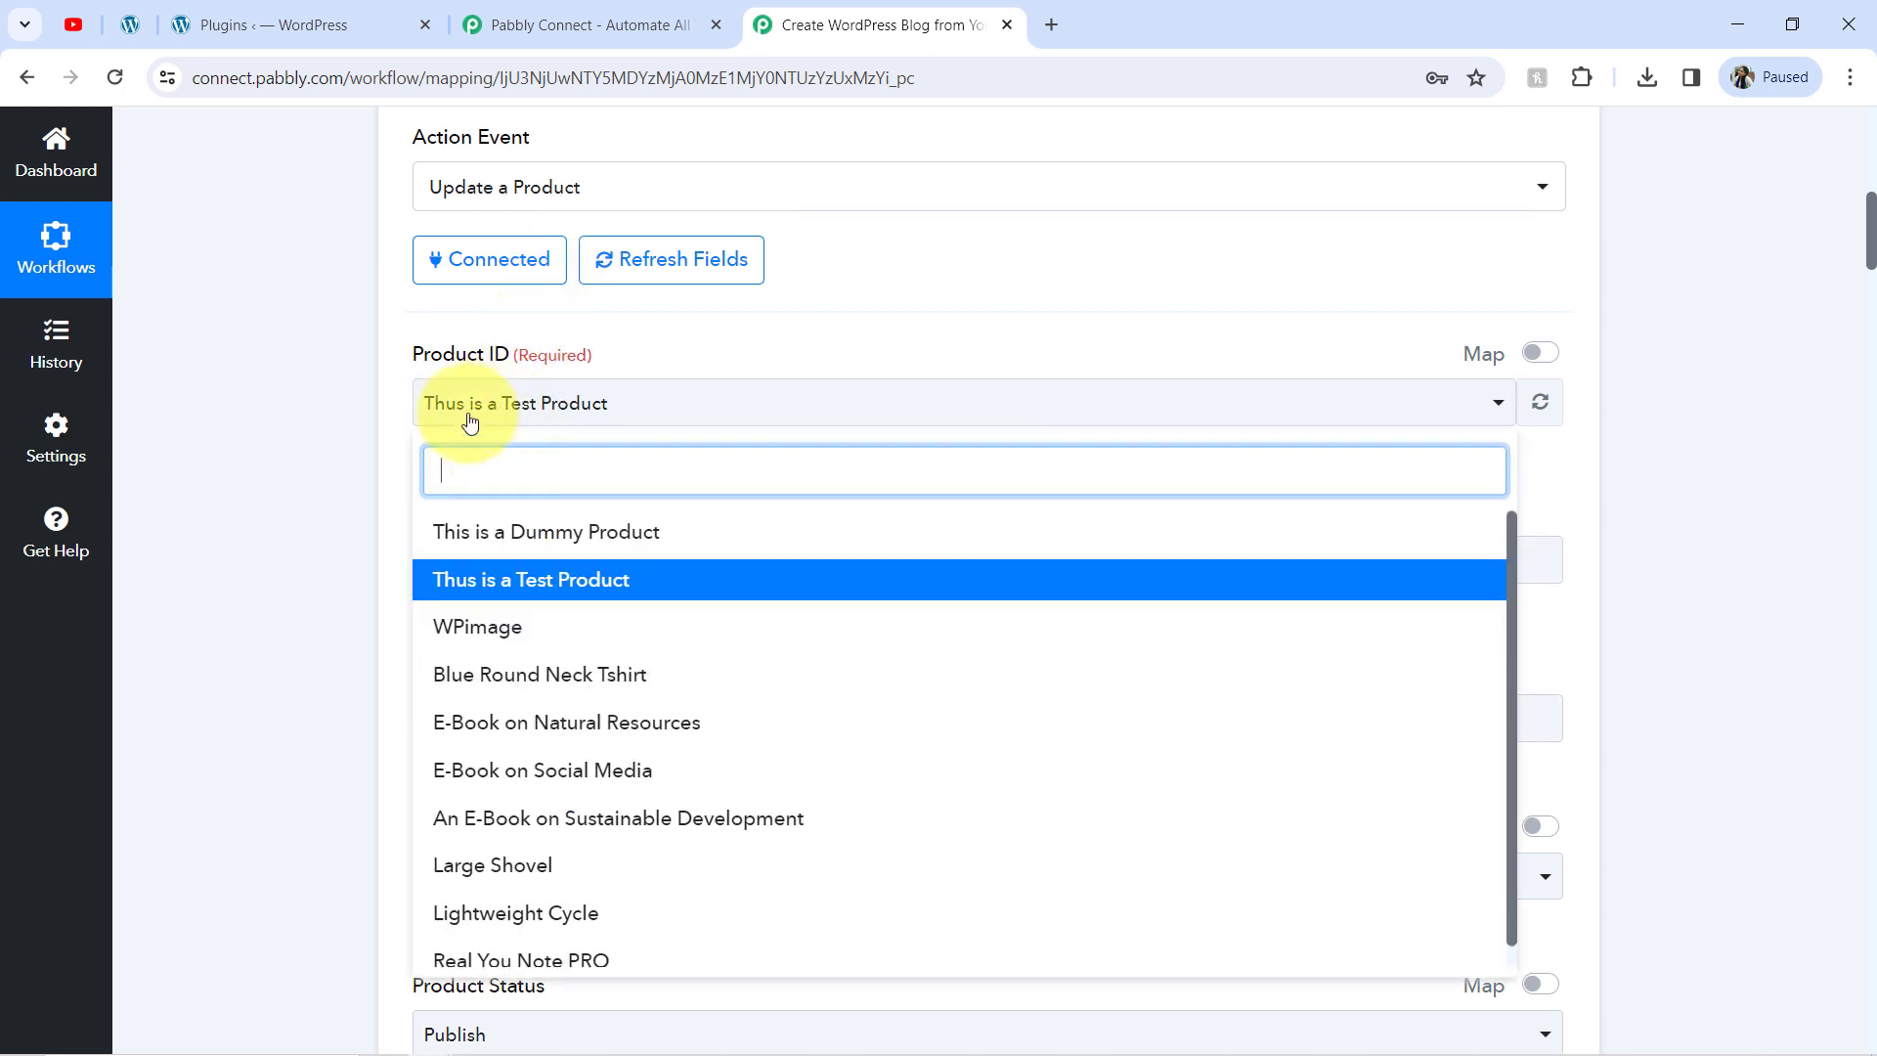
pyautogui.click(549, 530)
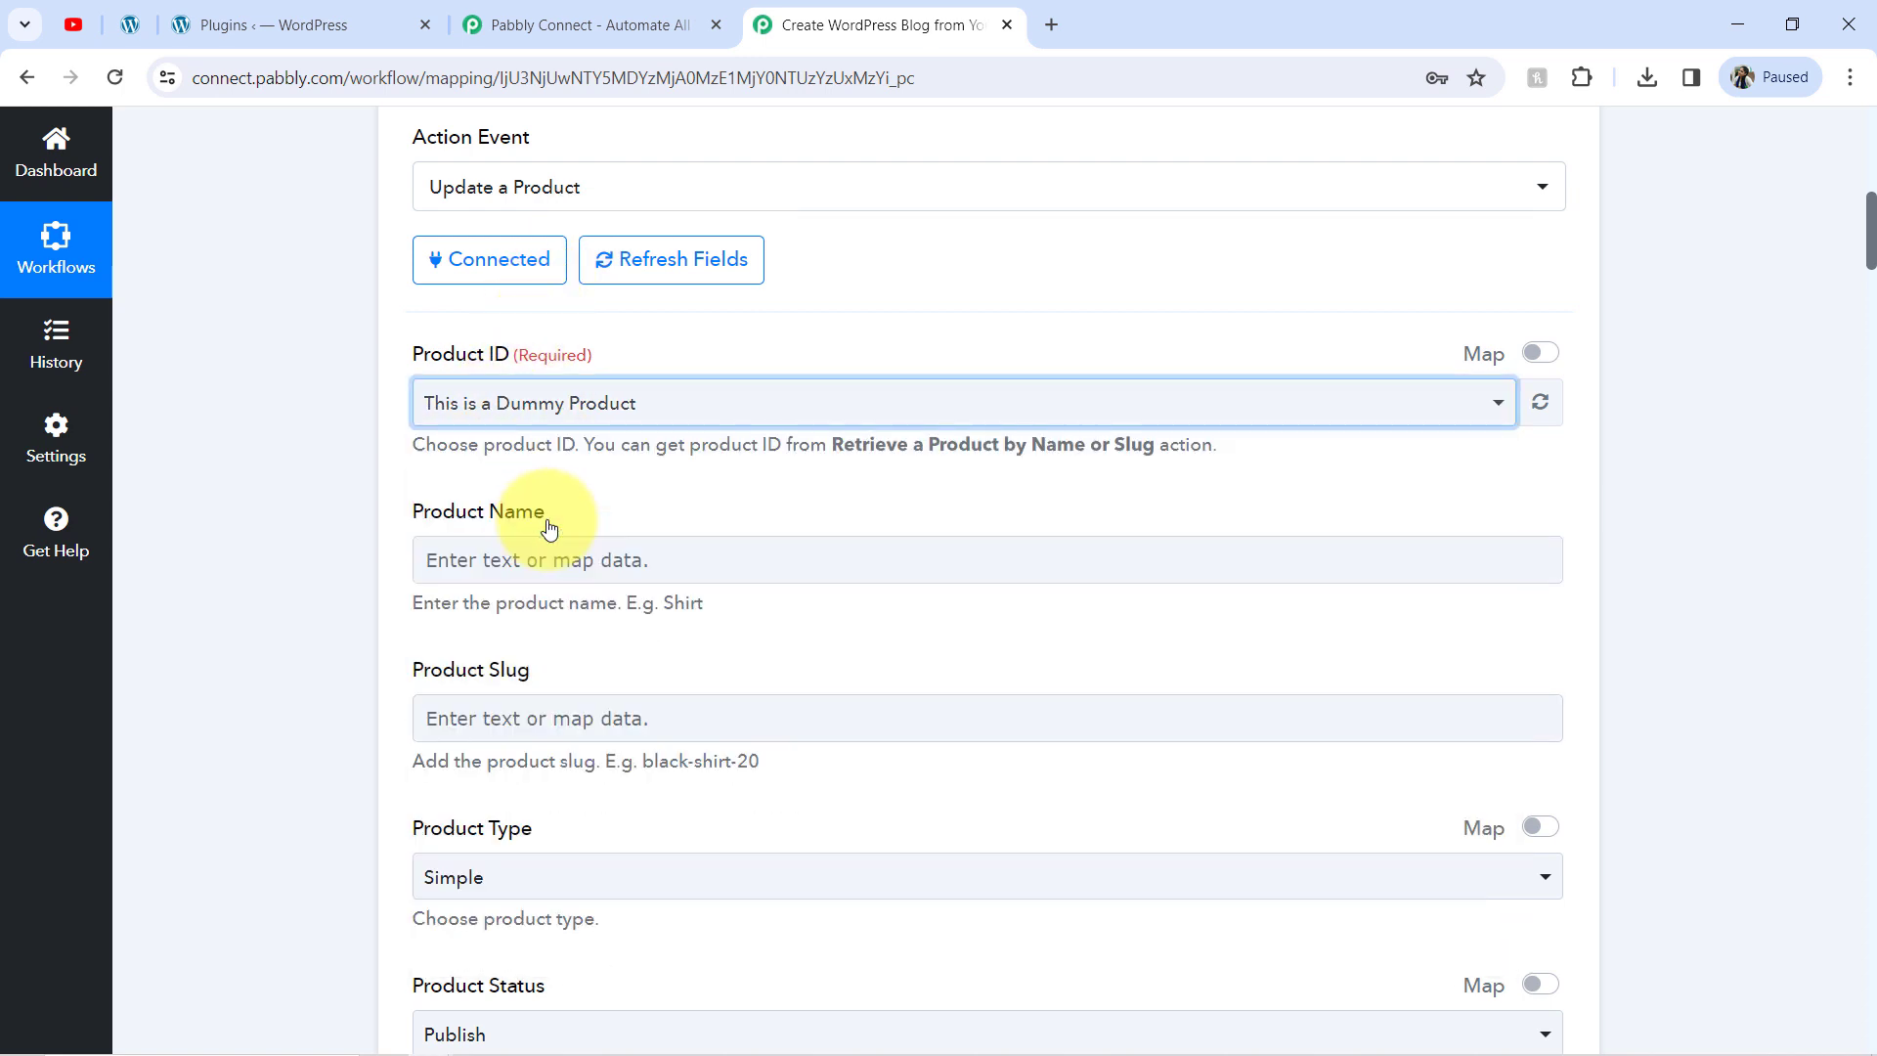
pyautogui.click(296, 390)
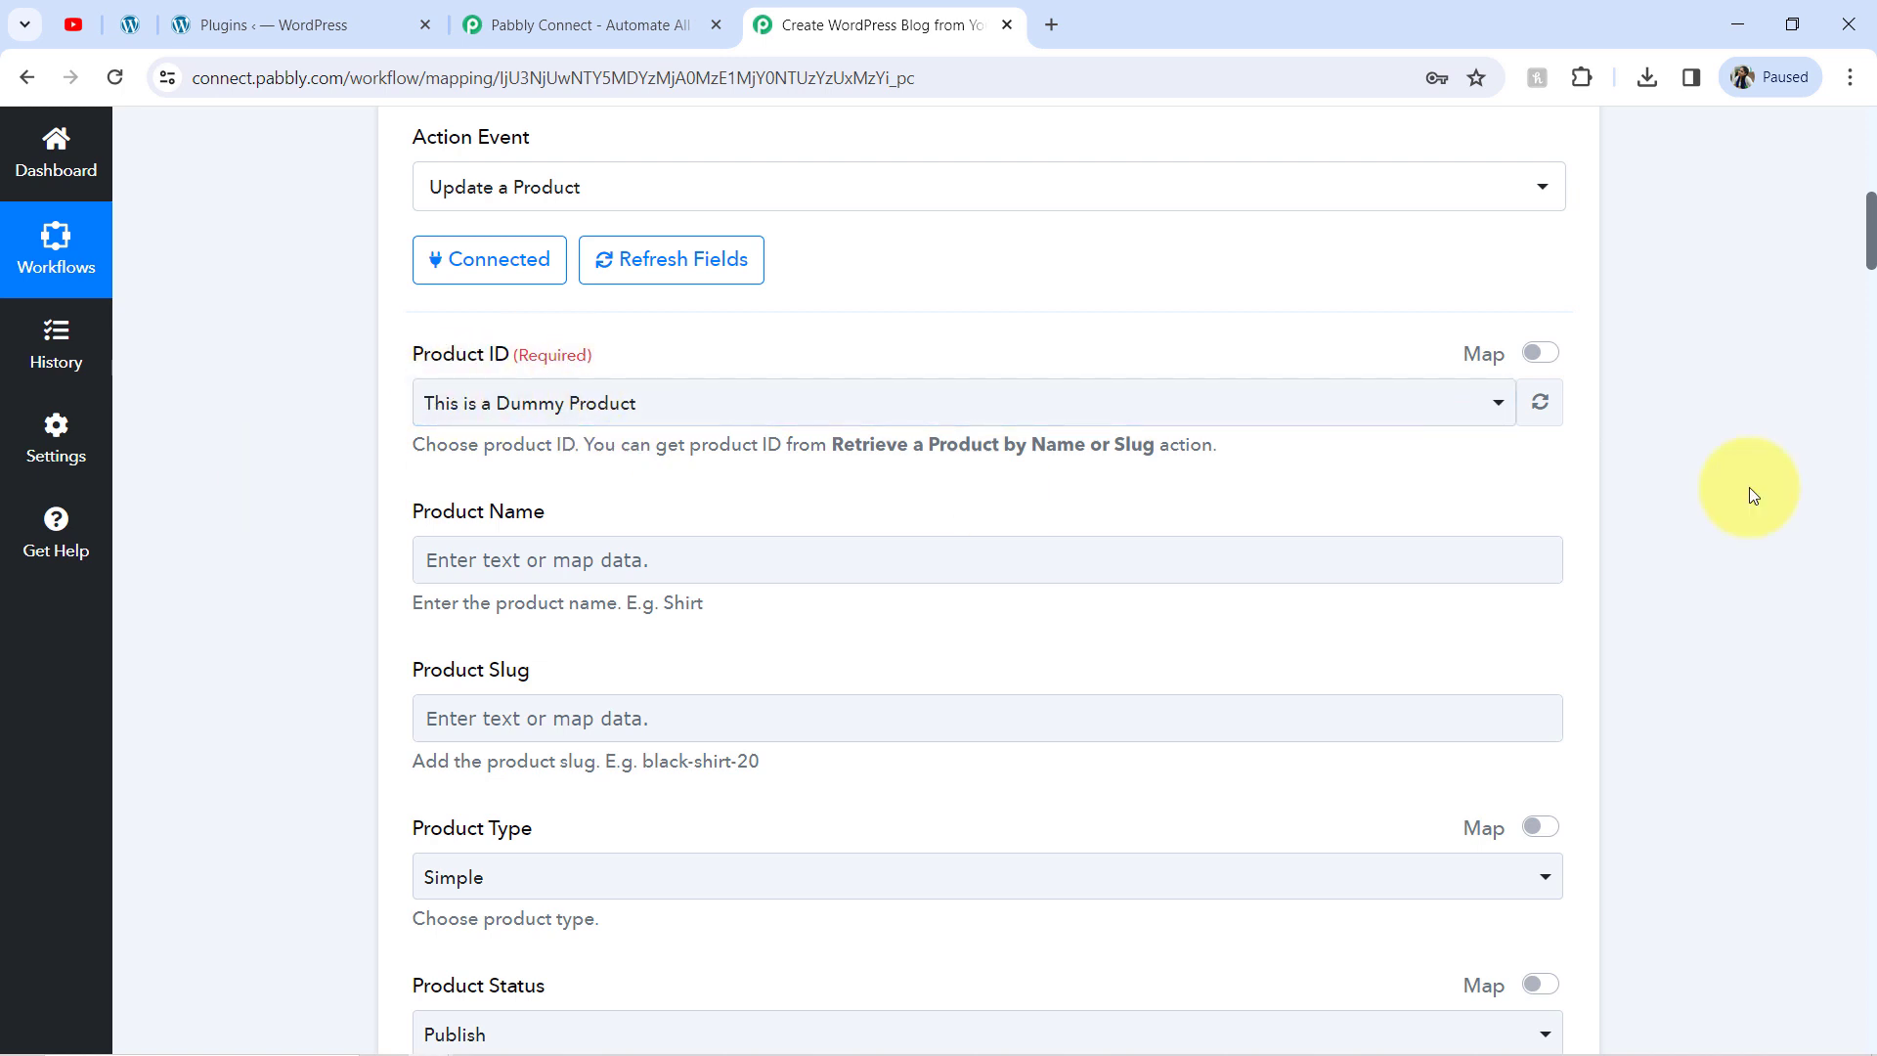
# Find the Line Item - Image URL field in the WooCommerce step and open its list of mappable data.
pyautogui.moveTo(1872, 257); pyautogui.dragTo(1812, 432)
pyautogui.hotkey('ctrl', 'f')
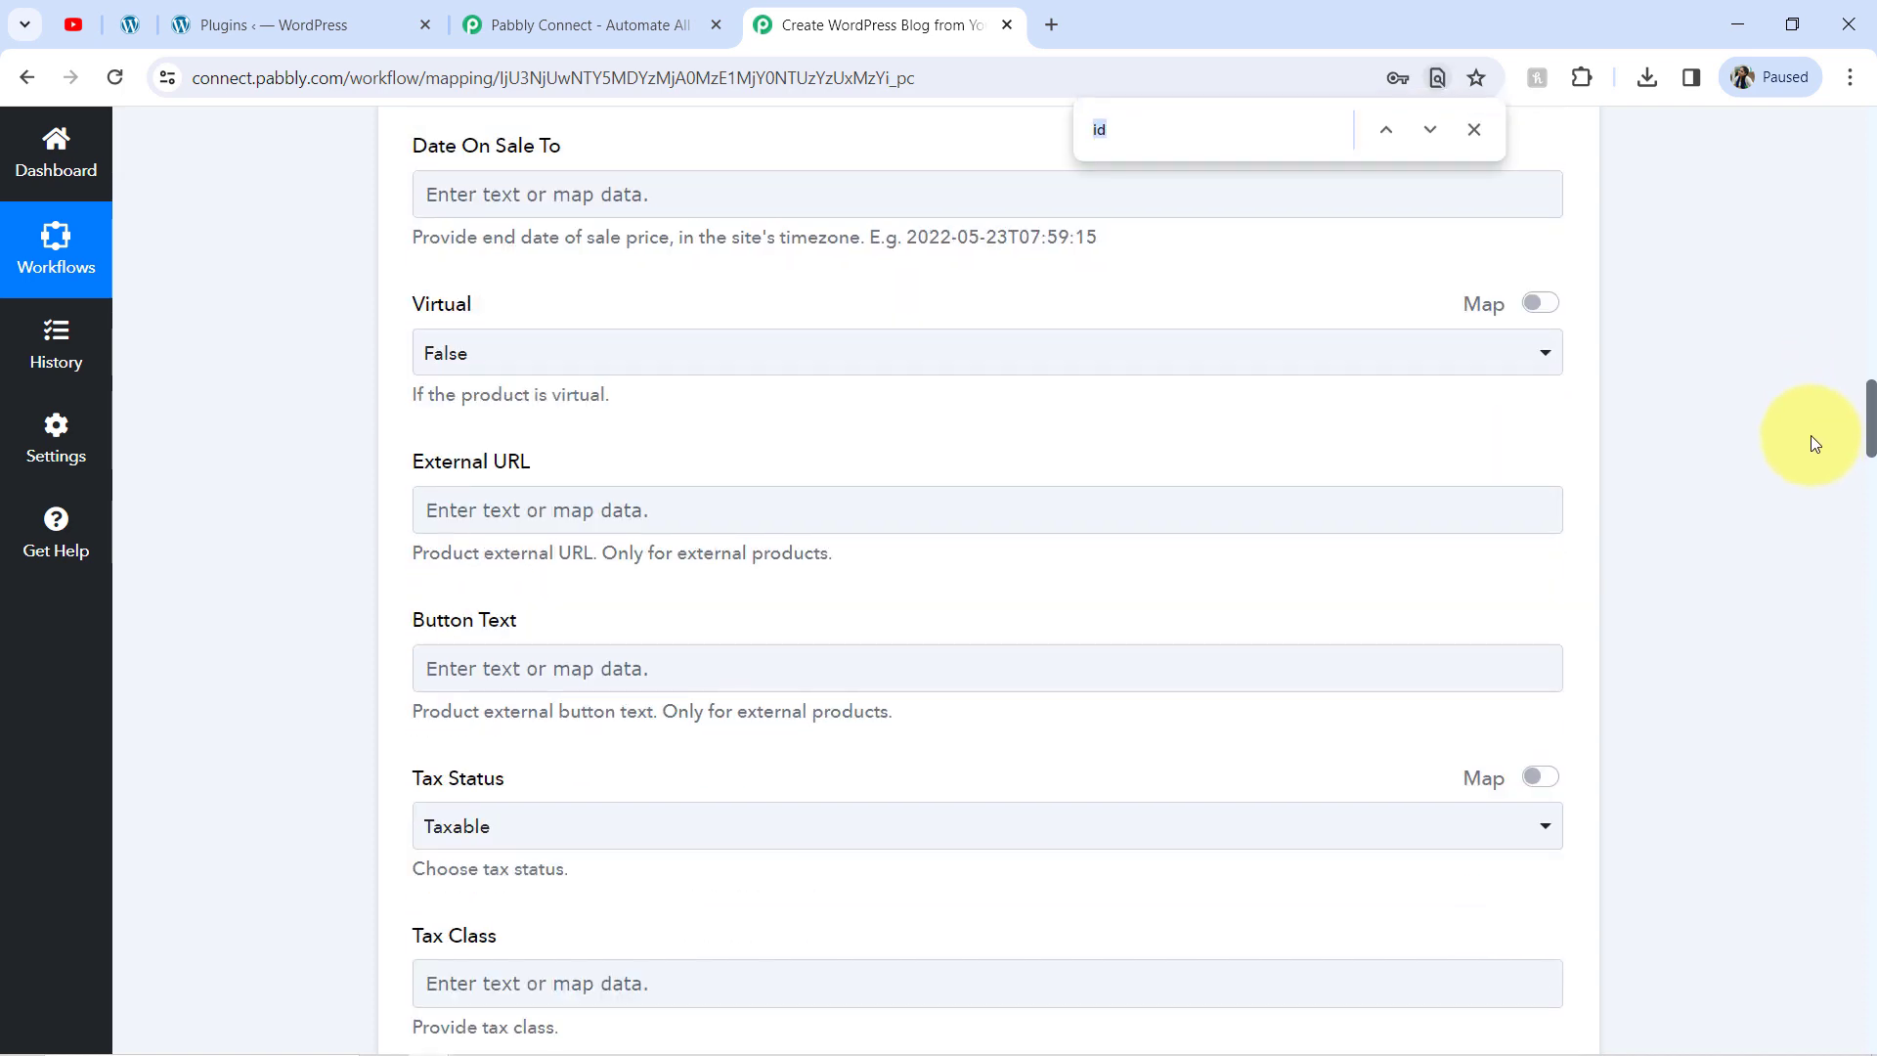
pyautogui.write('imagew')
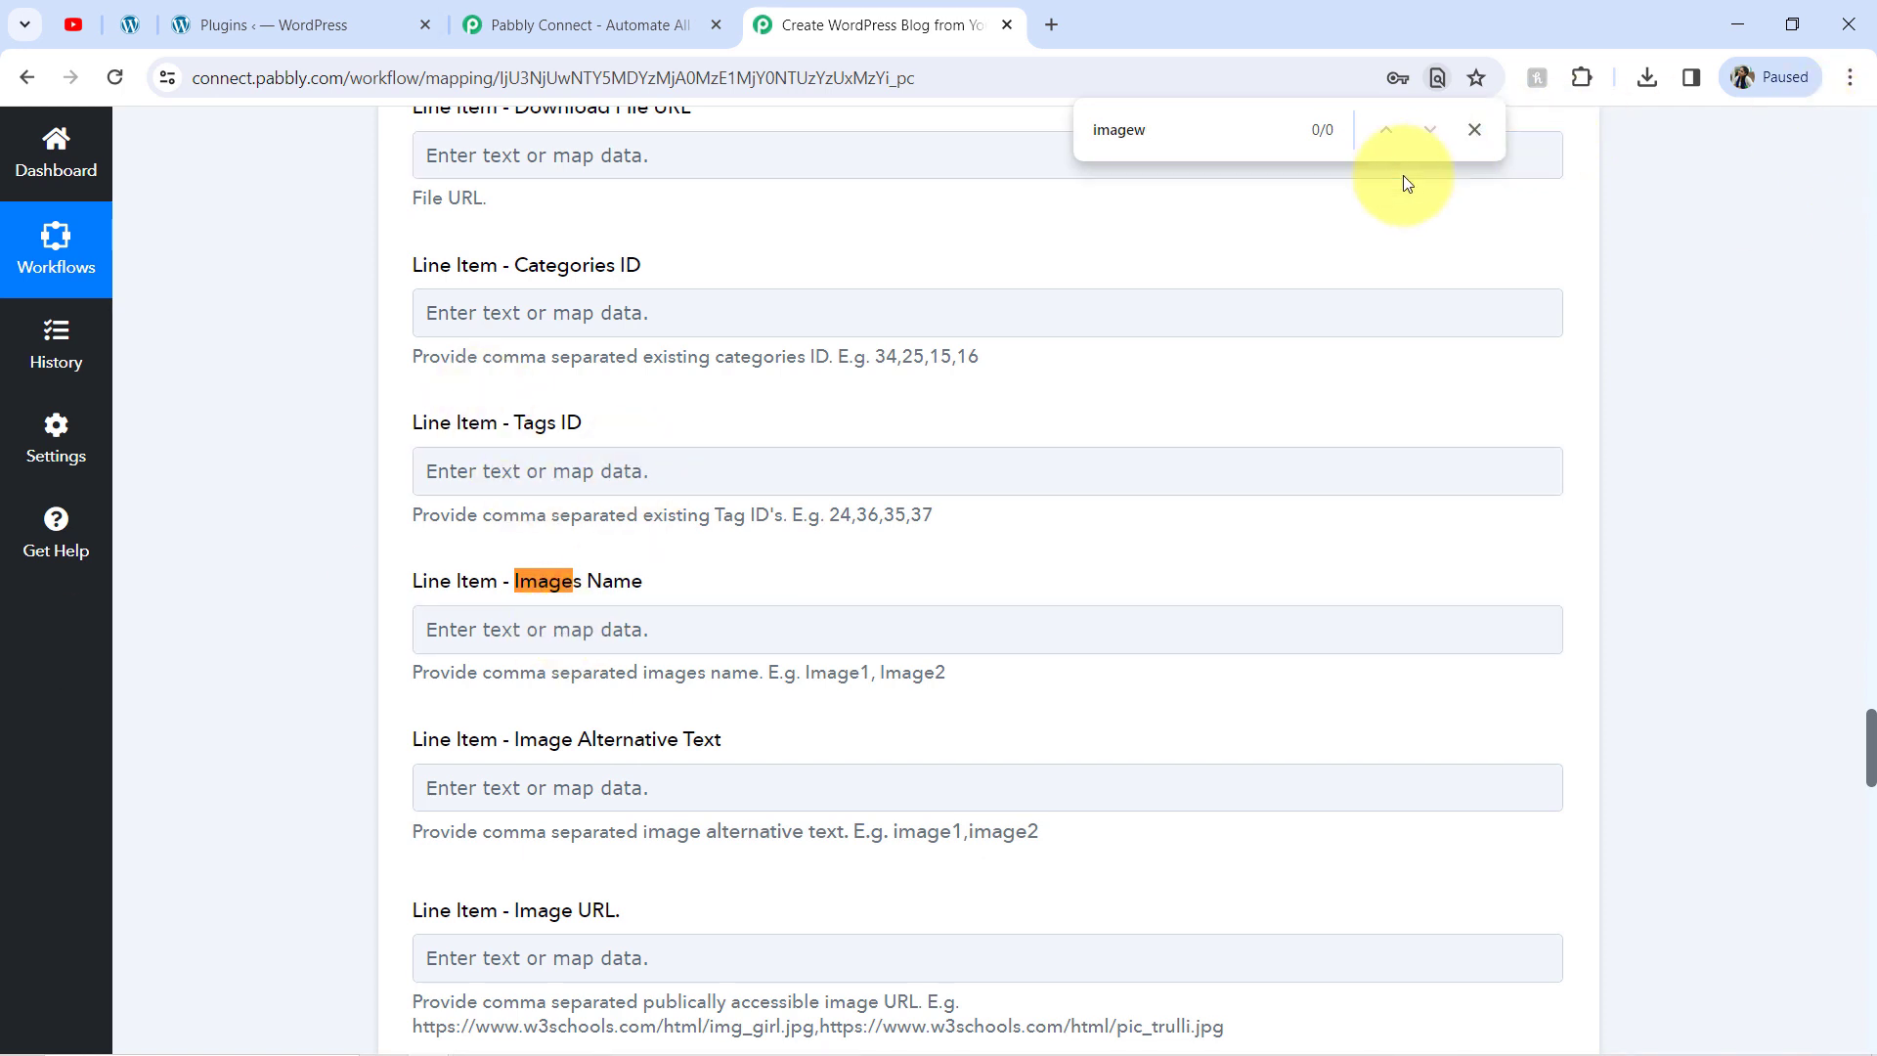
pyautogui.click(1472, 132)
pyautogui.moveTo(498, 910); pyautogui.dragTo(577, 912)
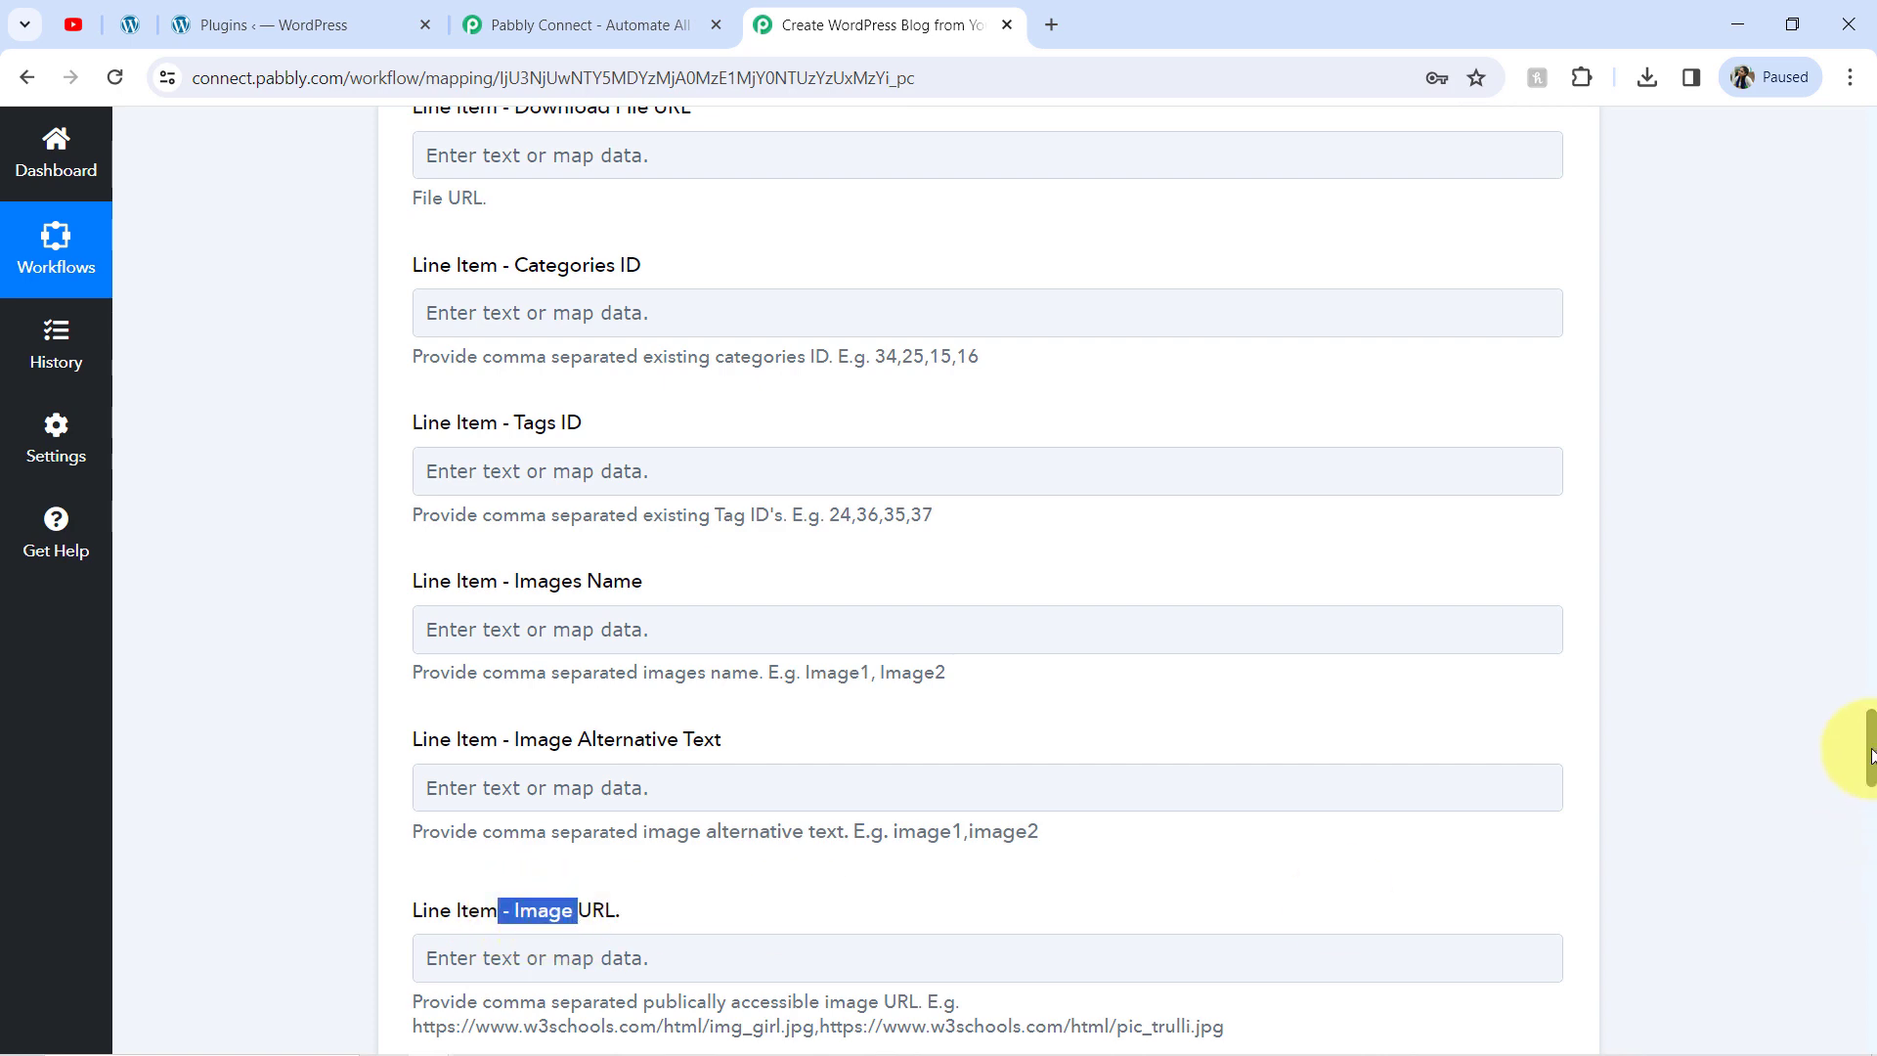
pyautogui.moveTo(1872, 756); pyautogui.dragTo(1866, 801)
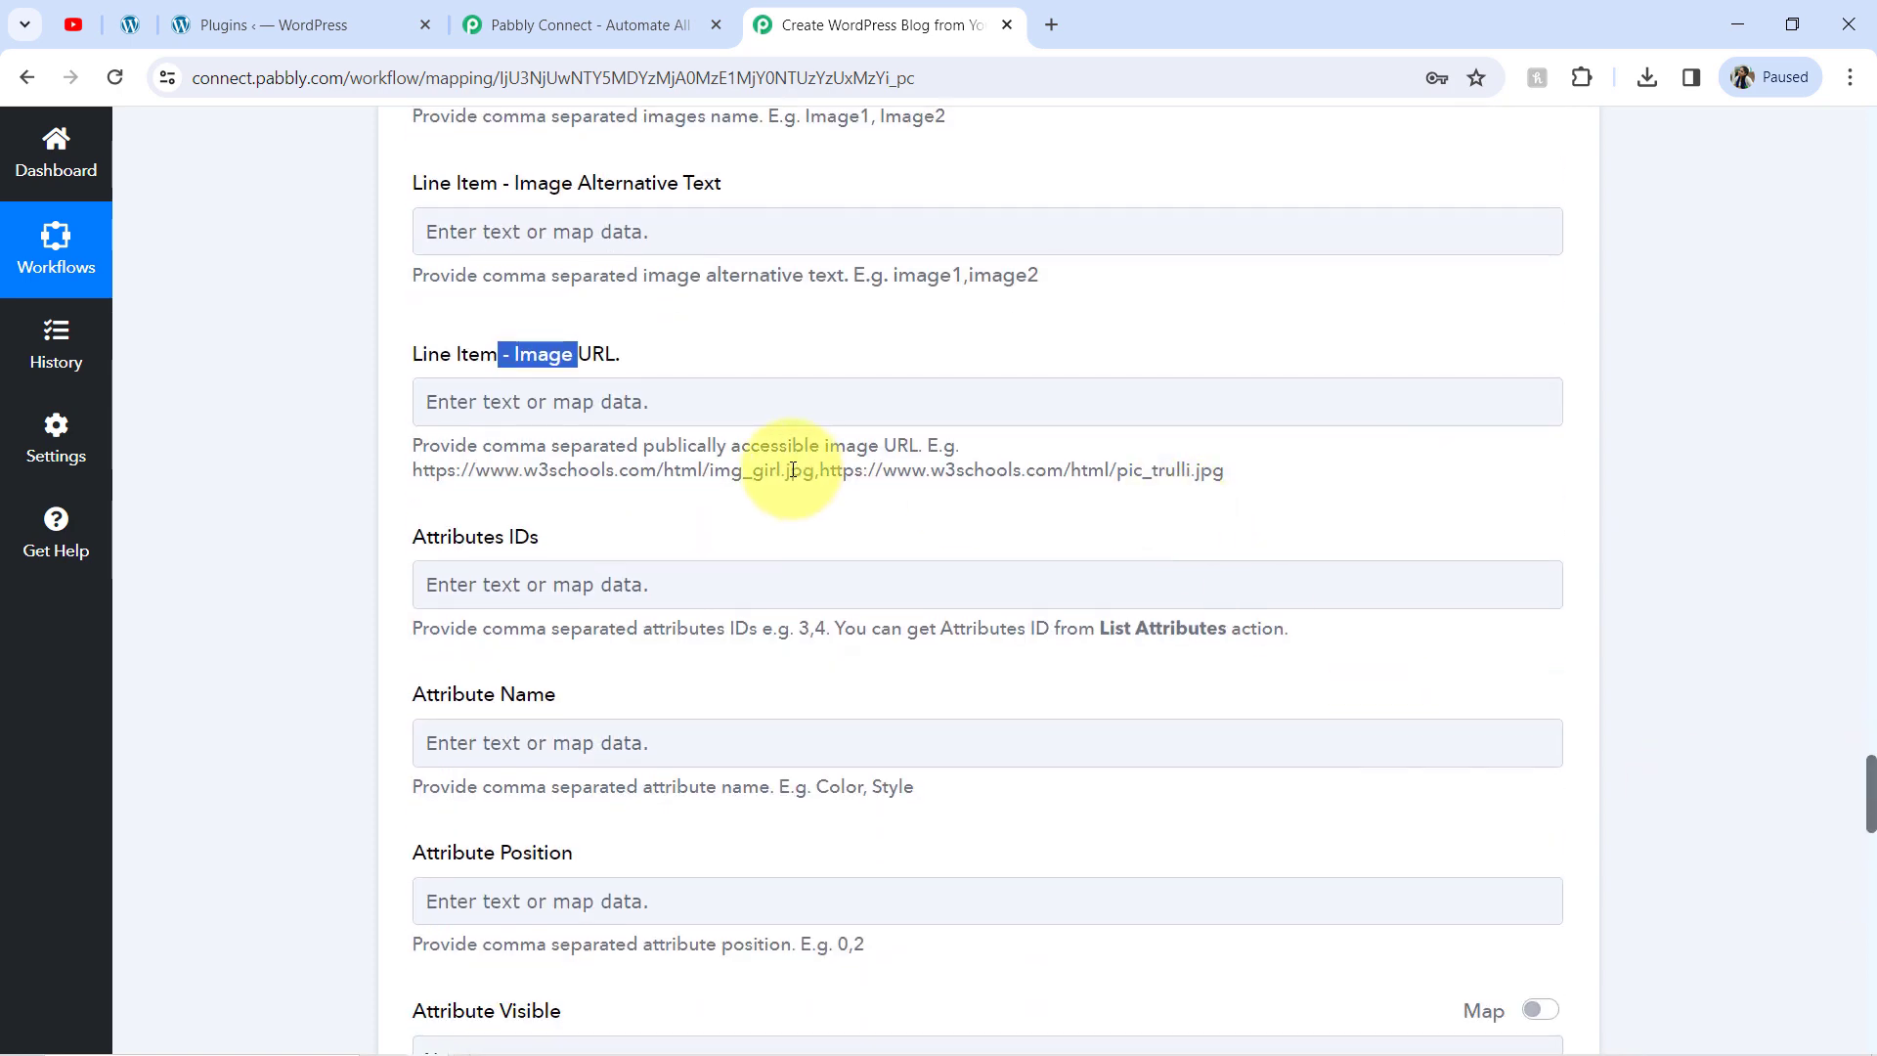
pyautogui.click(497, 391)
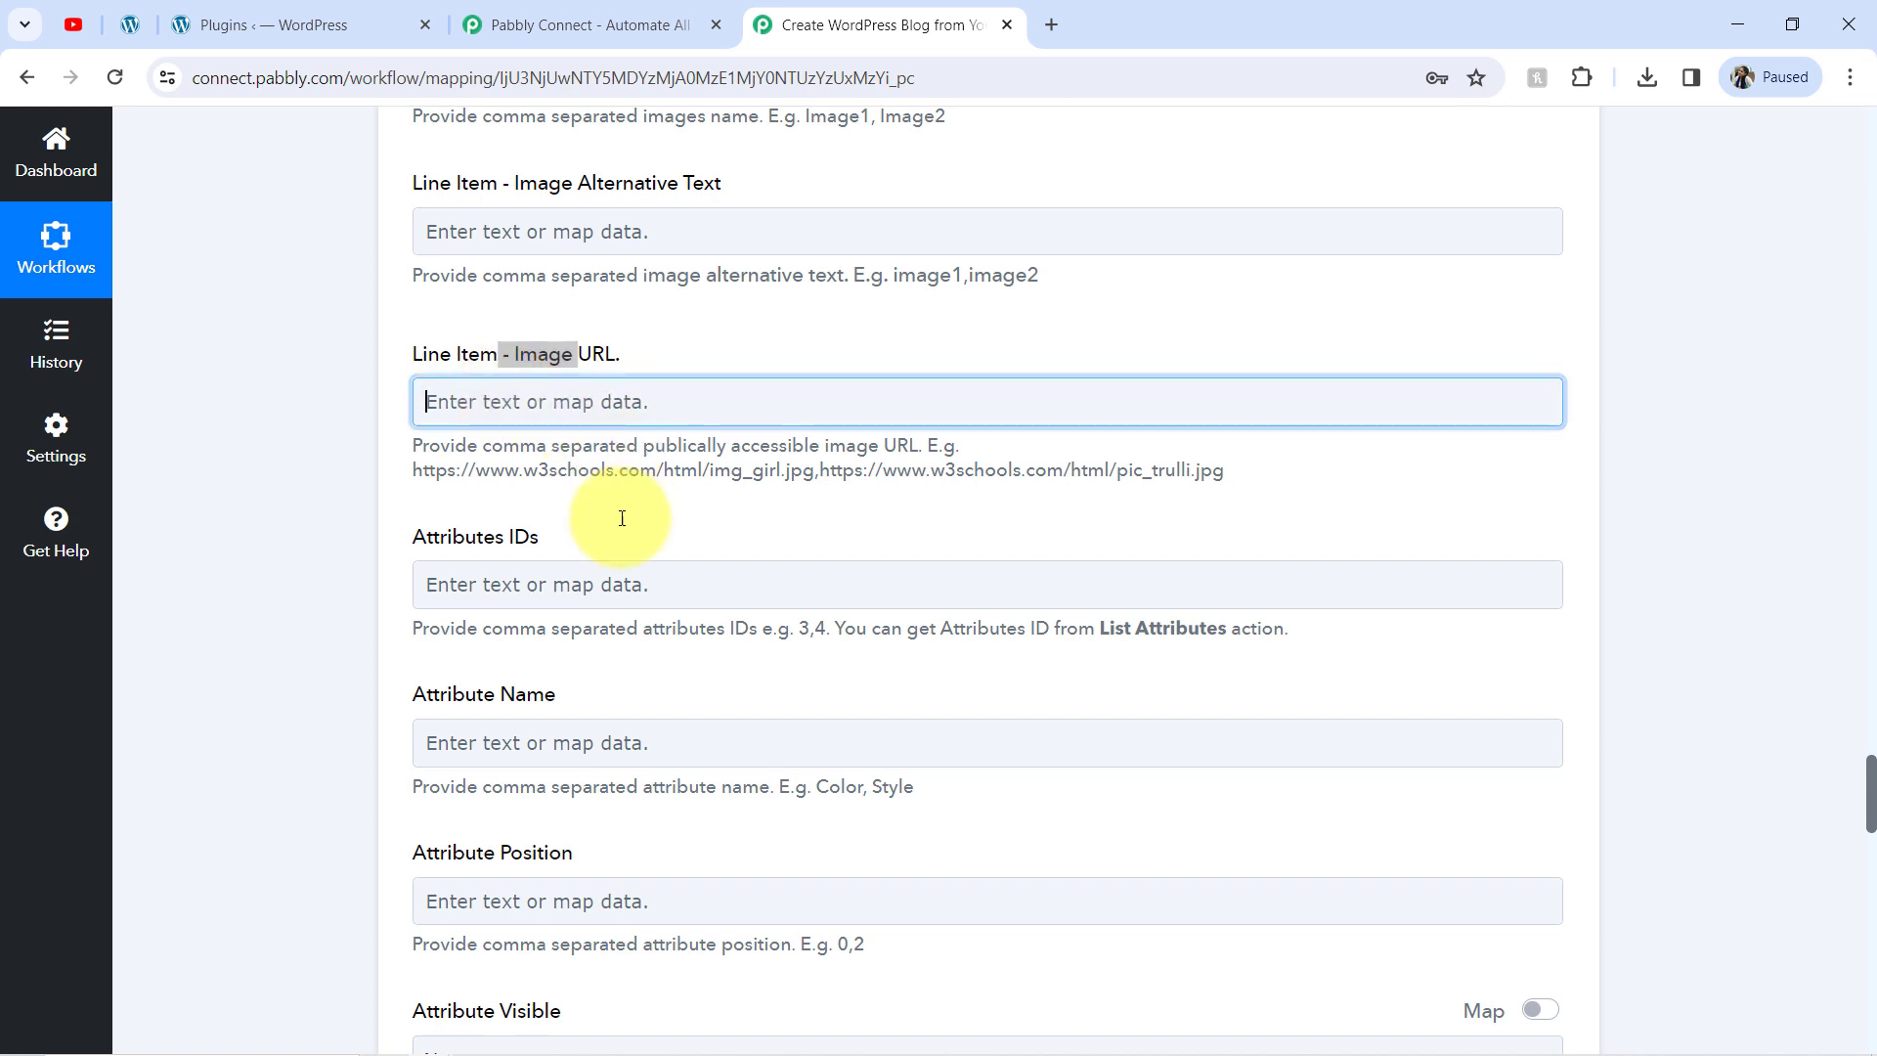
pyautogui.click(526, 401)
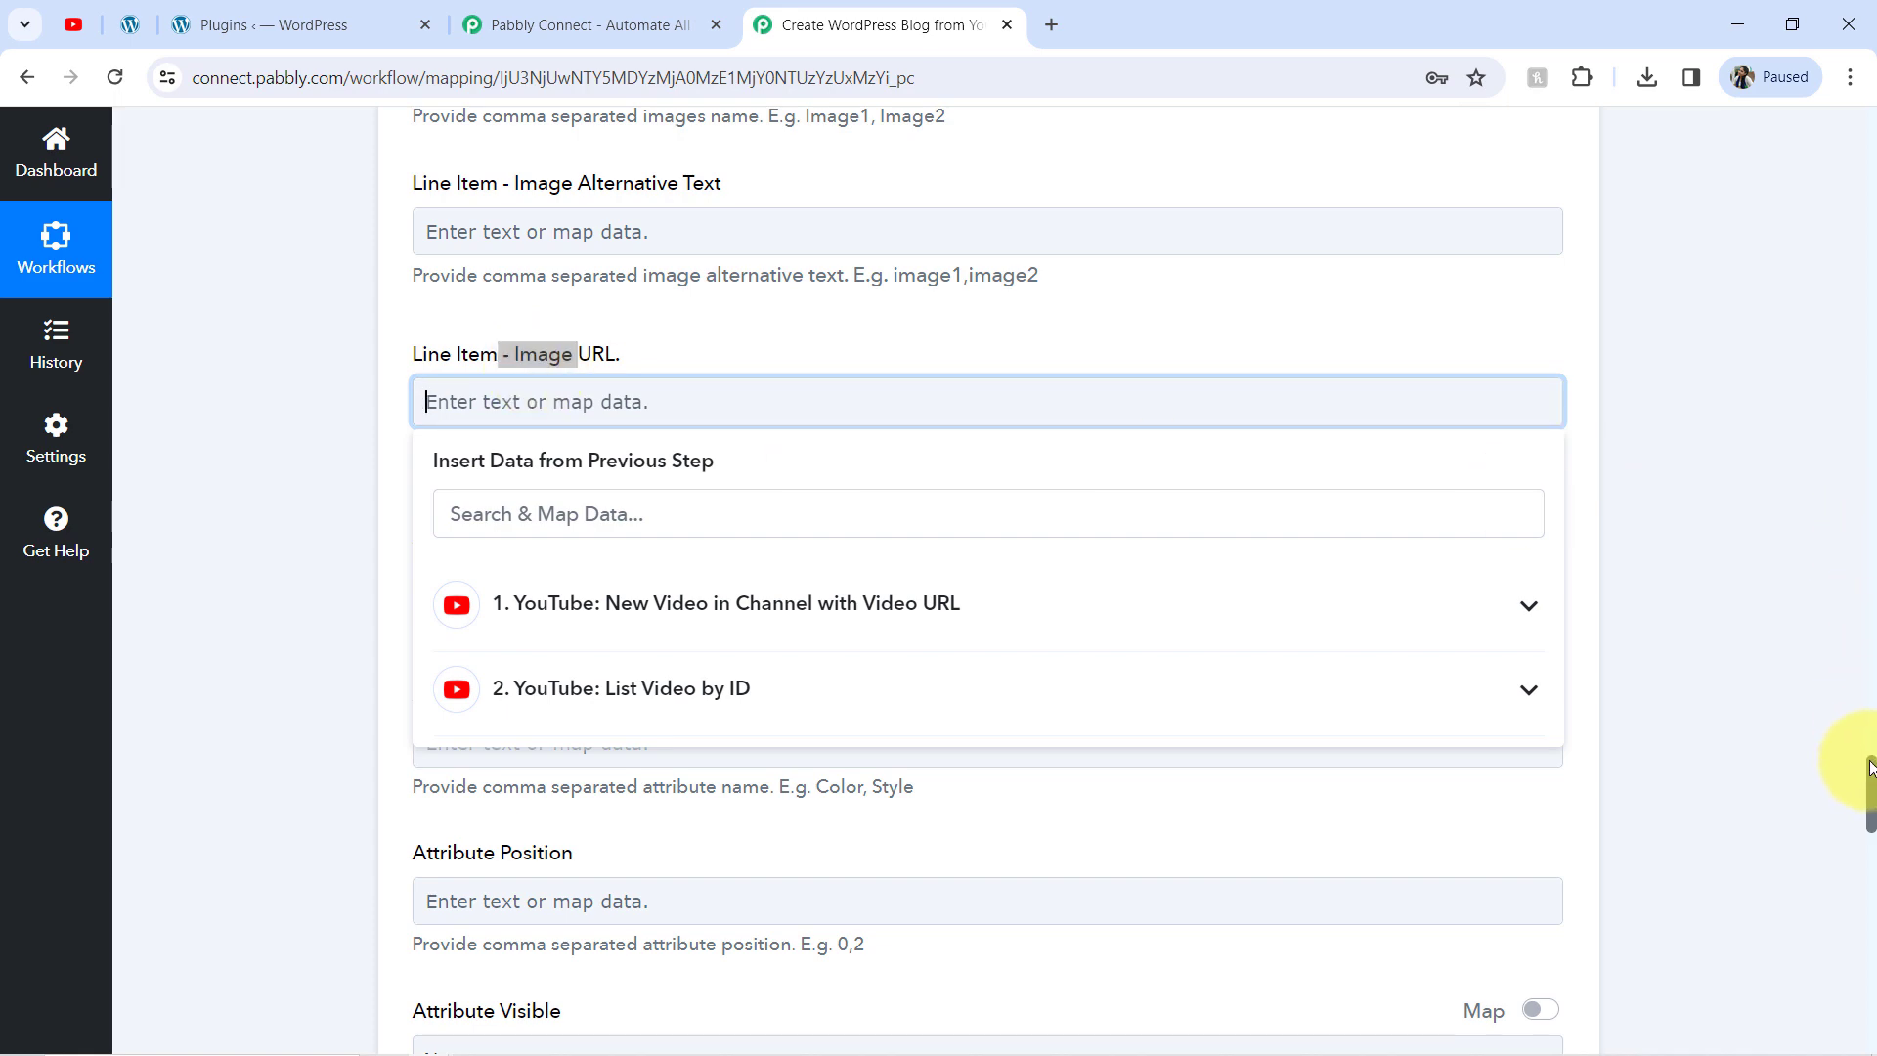
# Open the WordPress Create a Post step and examine the mapping options of its Featured Media ID field.
pyautogui.moveTo(1870, 761); pyautogui.dragTo(1865, 815)
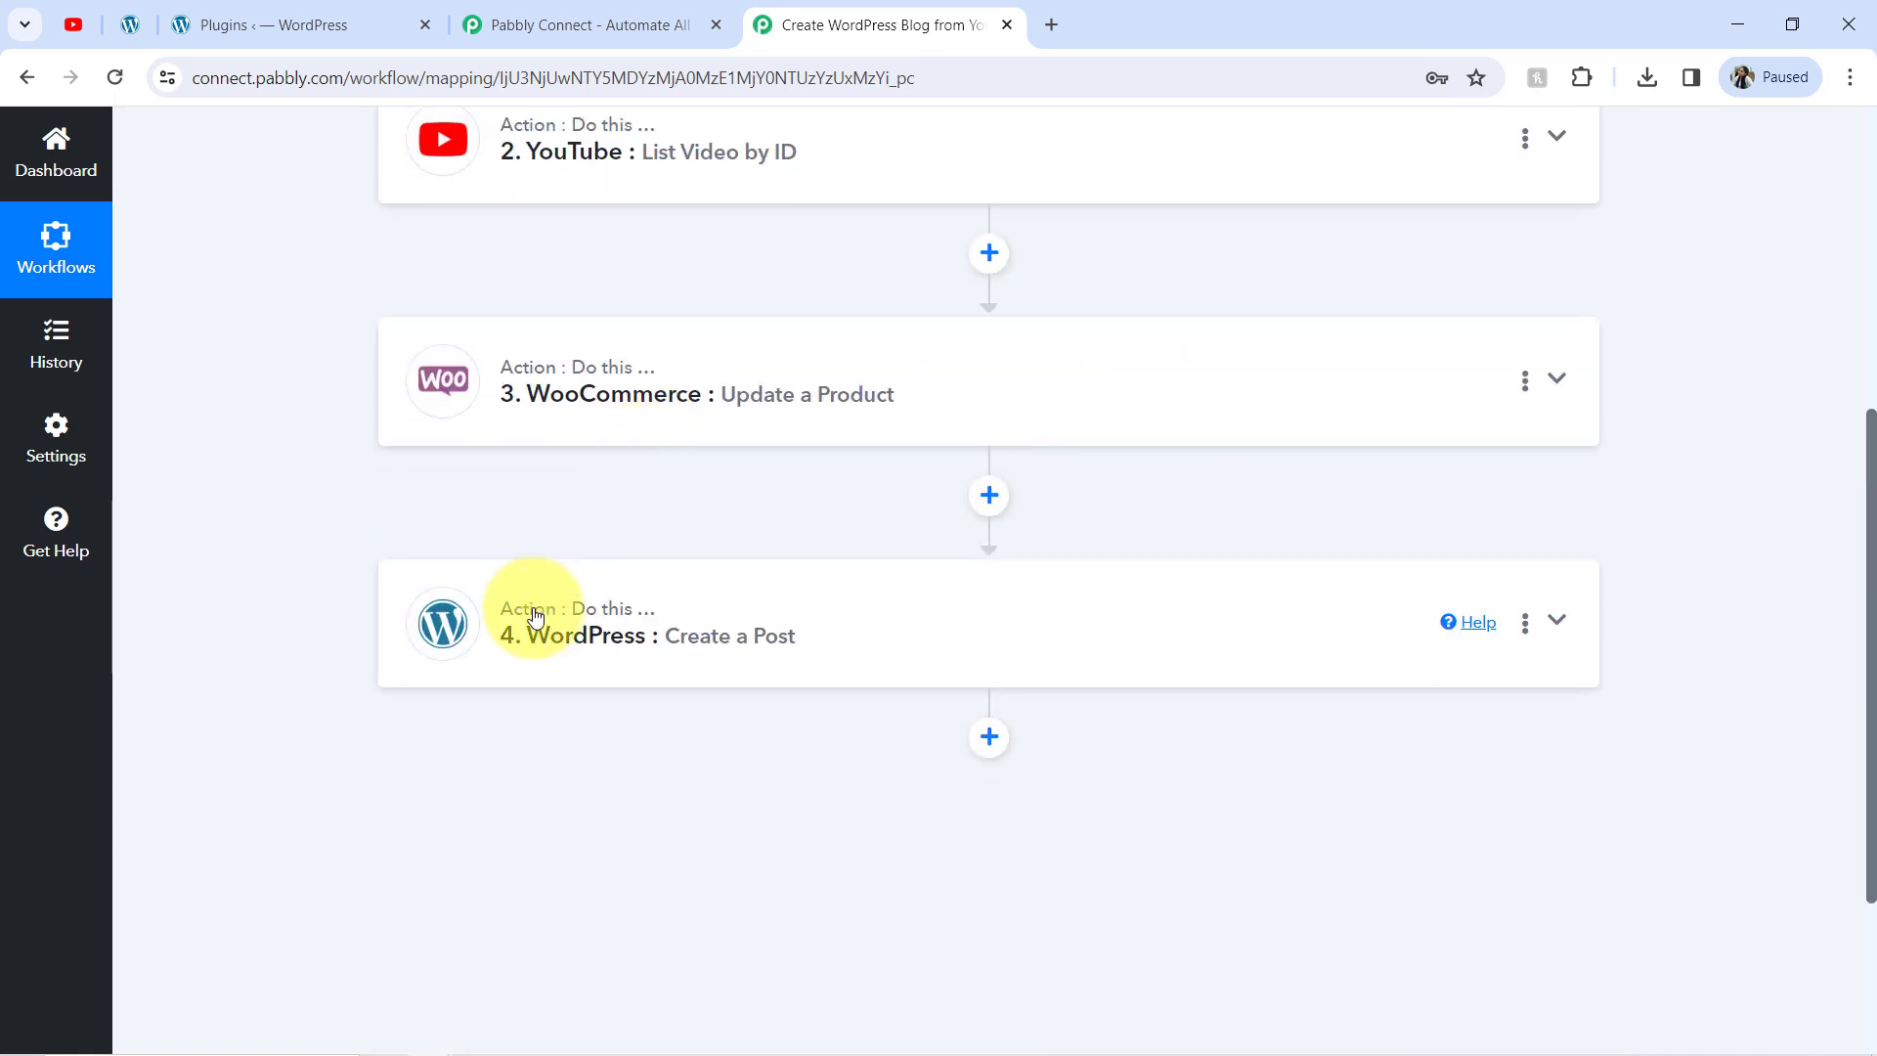
pyautogui.click(741, 626)
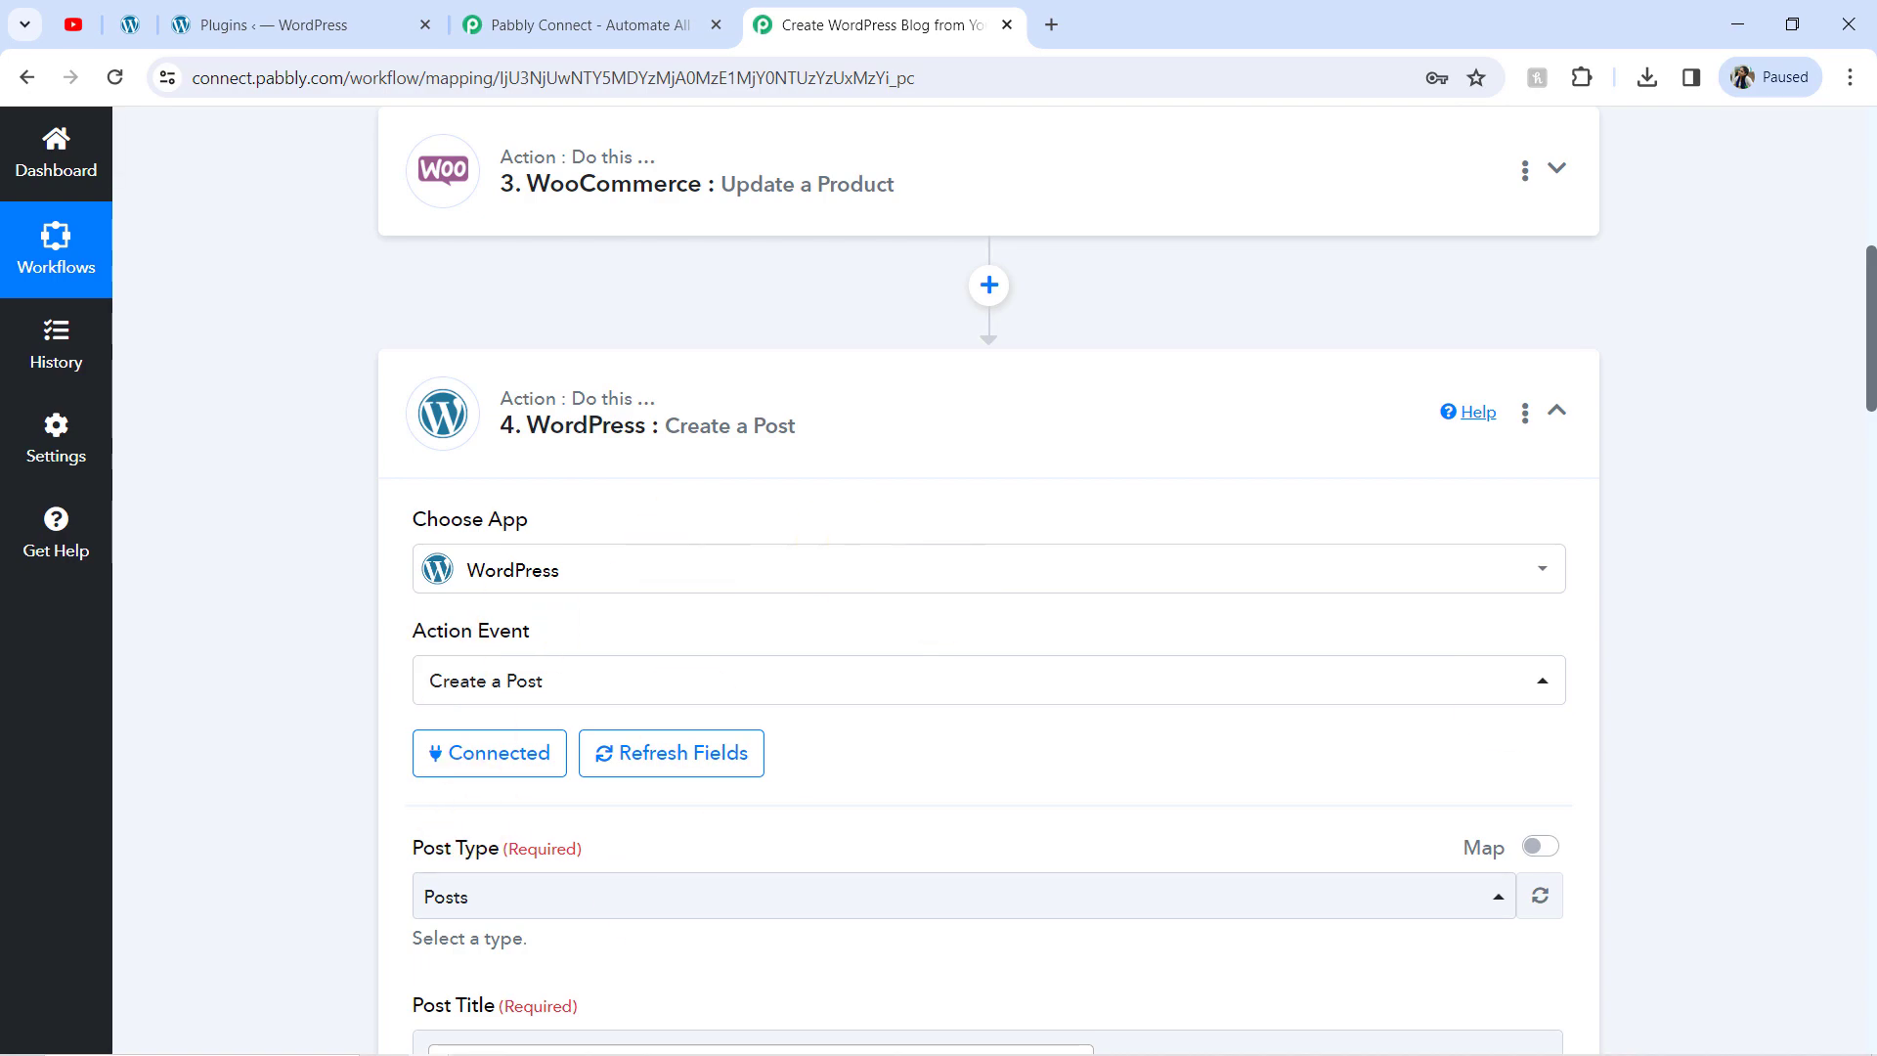
pyautogui.moveTo(1871, 381); pyautogui.dragTo(1848, 691)
pyautogui.click(475, 696)
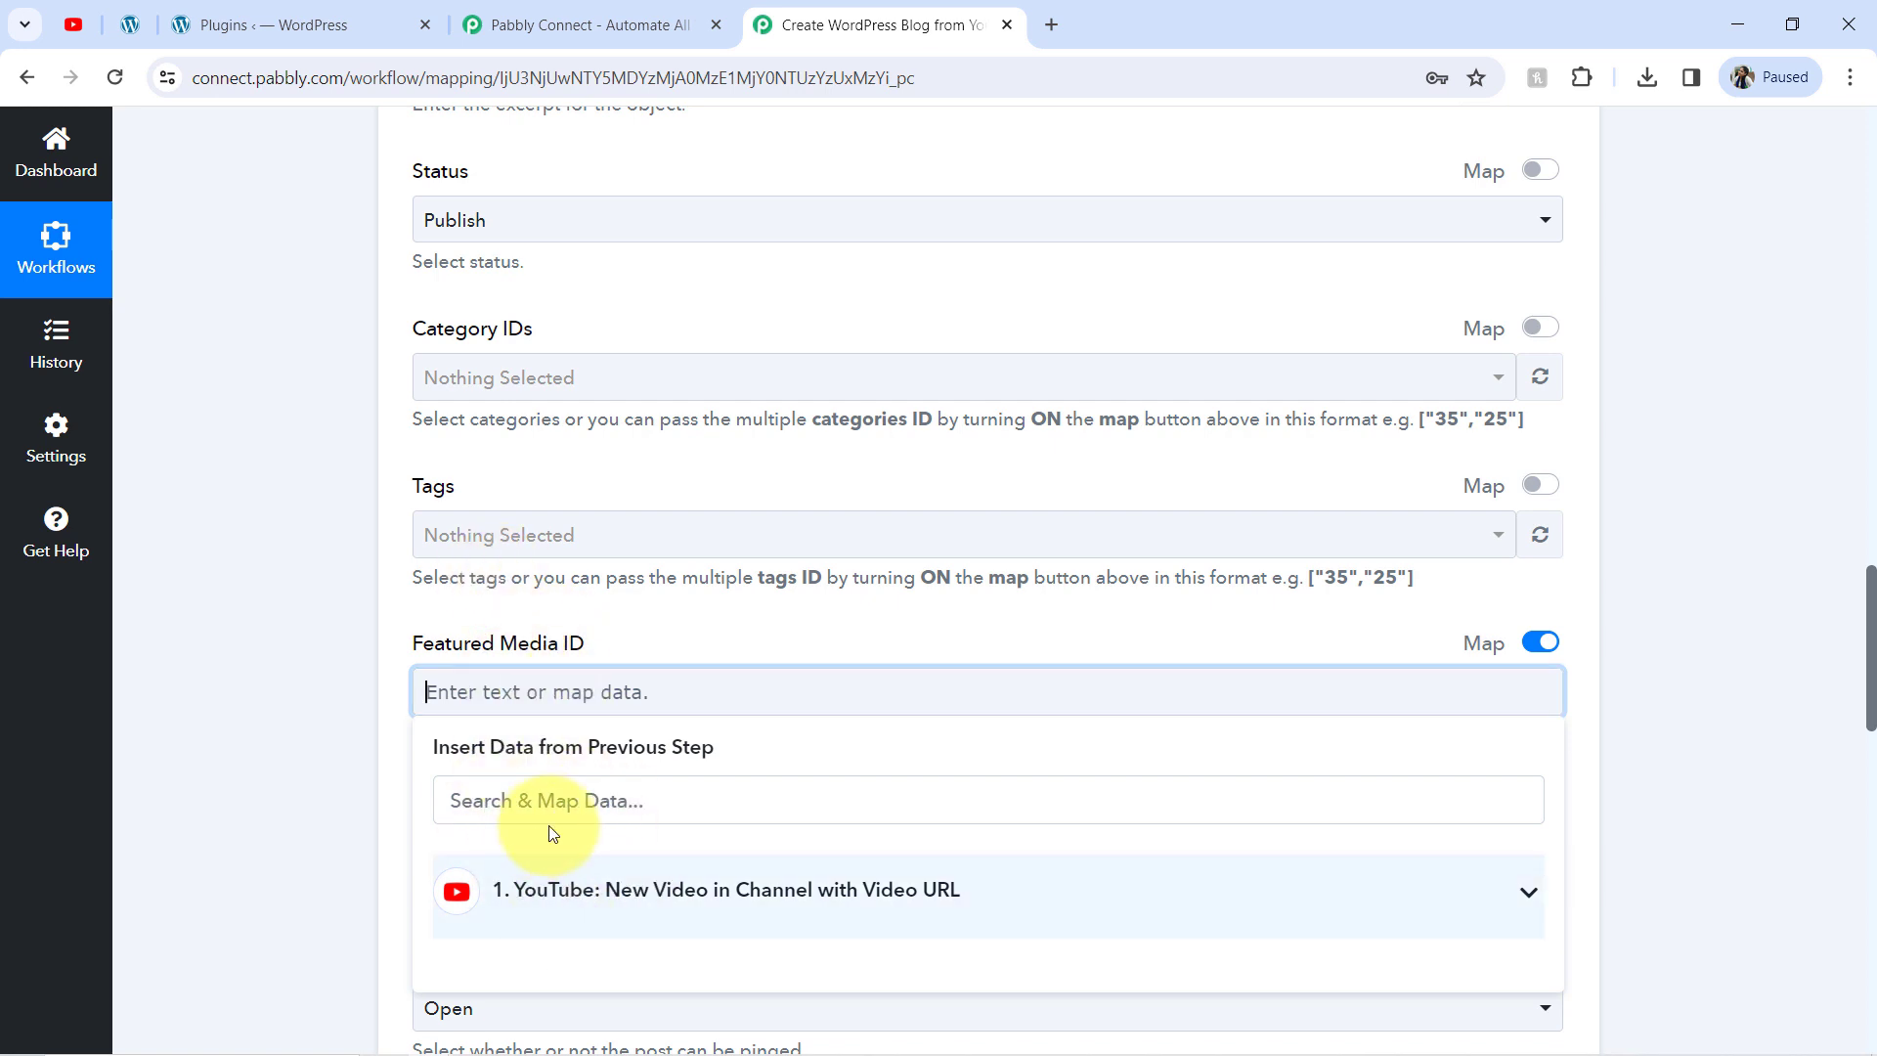
pyautogui.click(451, 650)
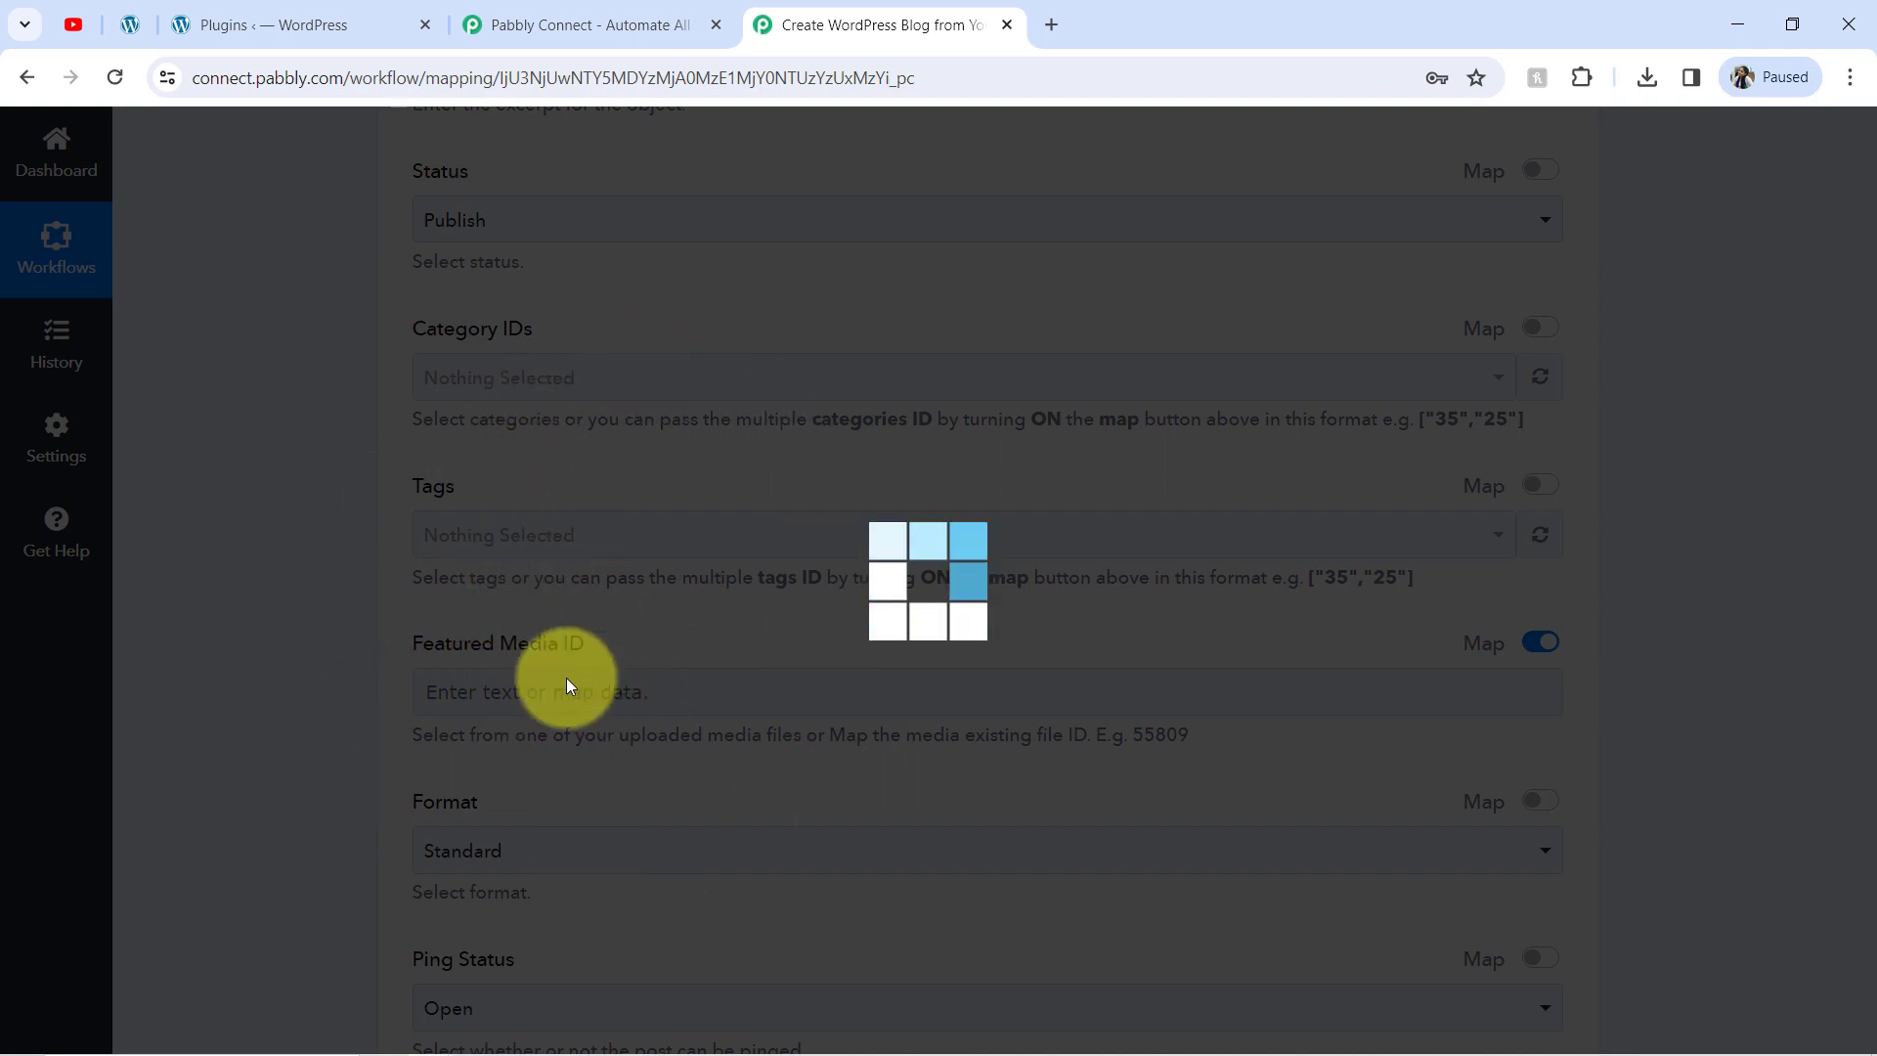
# Reopen the WooCommerce Update a Product step and search the page for "image" to locate the Line Item - Image URL field.
pyautogui.scroll(10, 1752, 538)
pyautogui.scroll(7, 1750, 372)
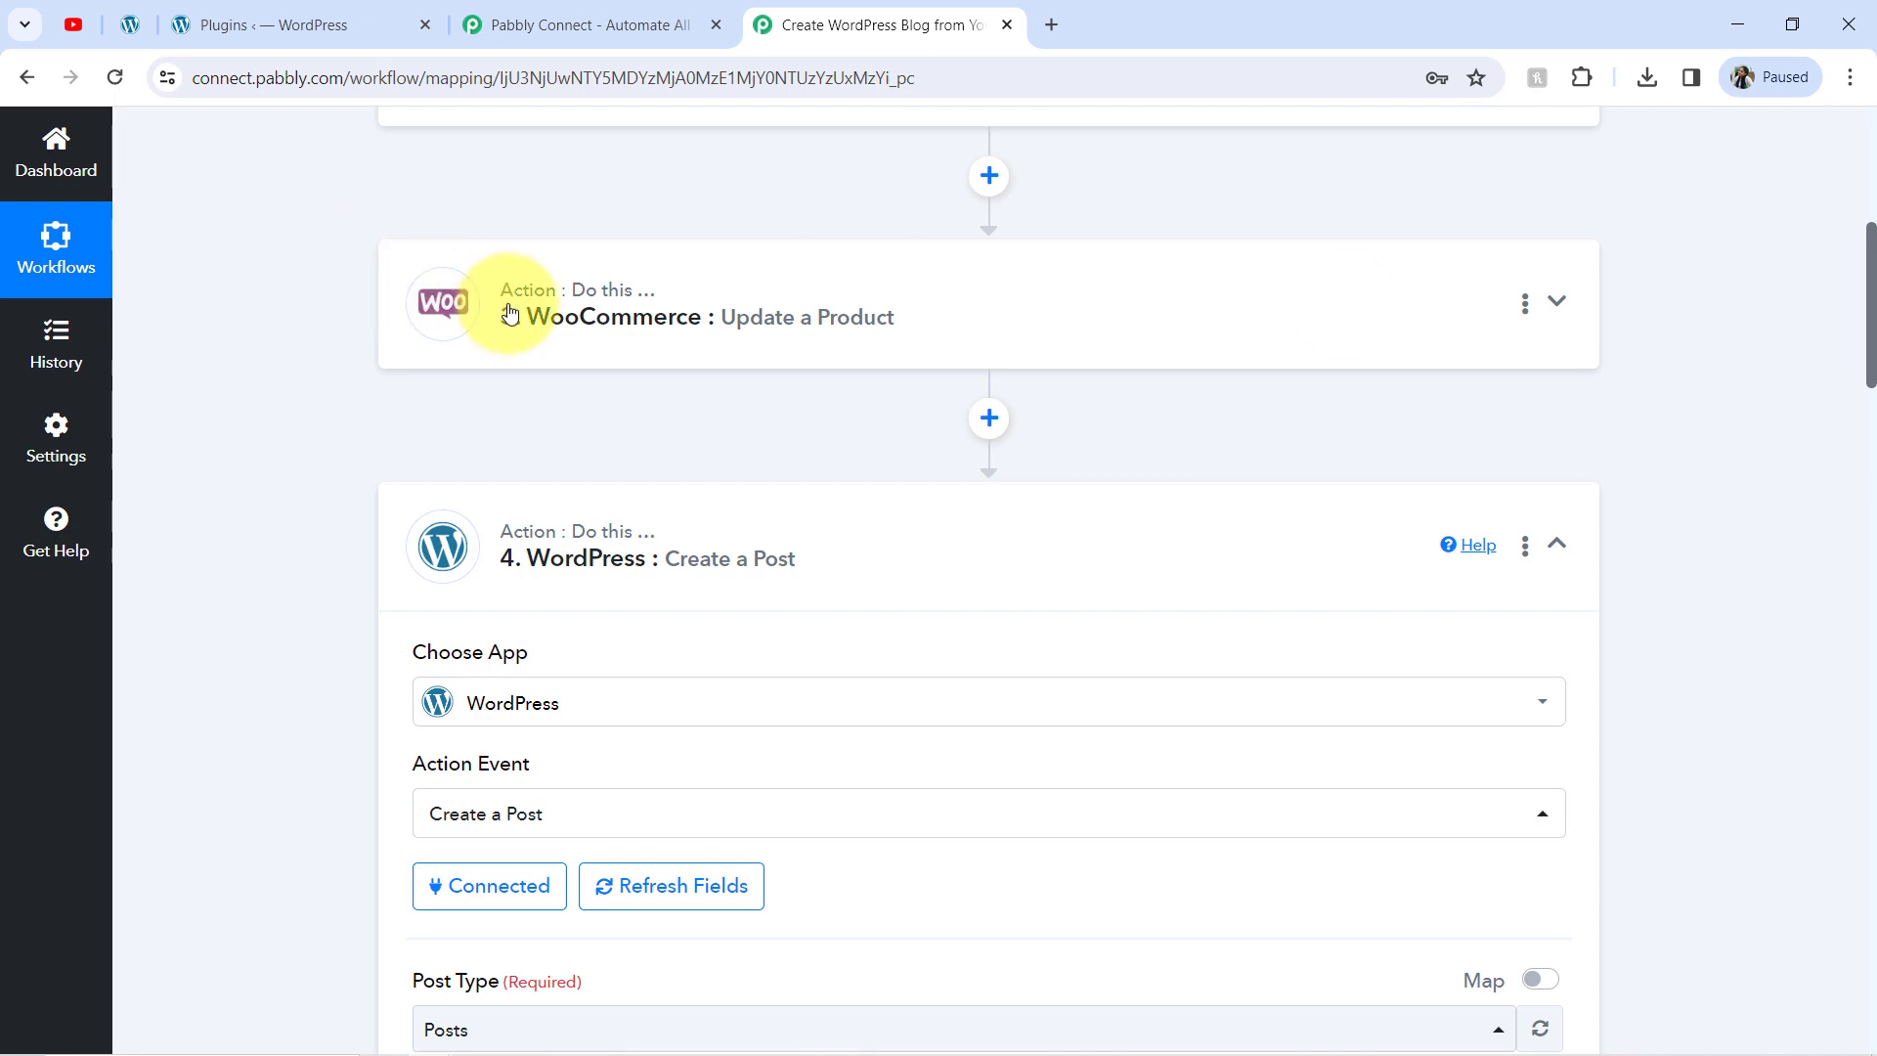
pyautogui.click(509, 312)
pyautogui.scroll(1, 613, 537)
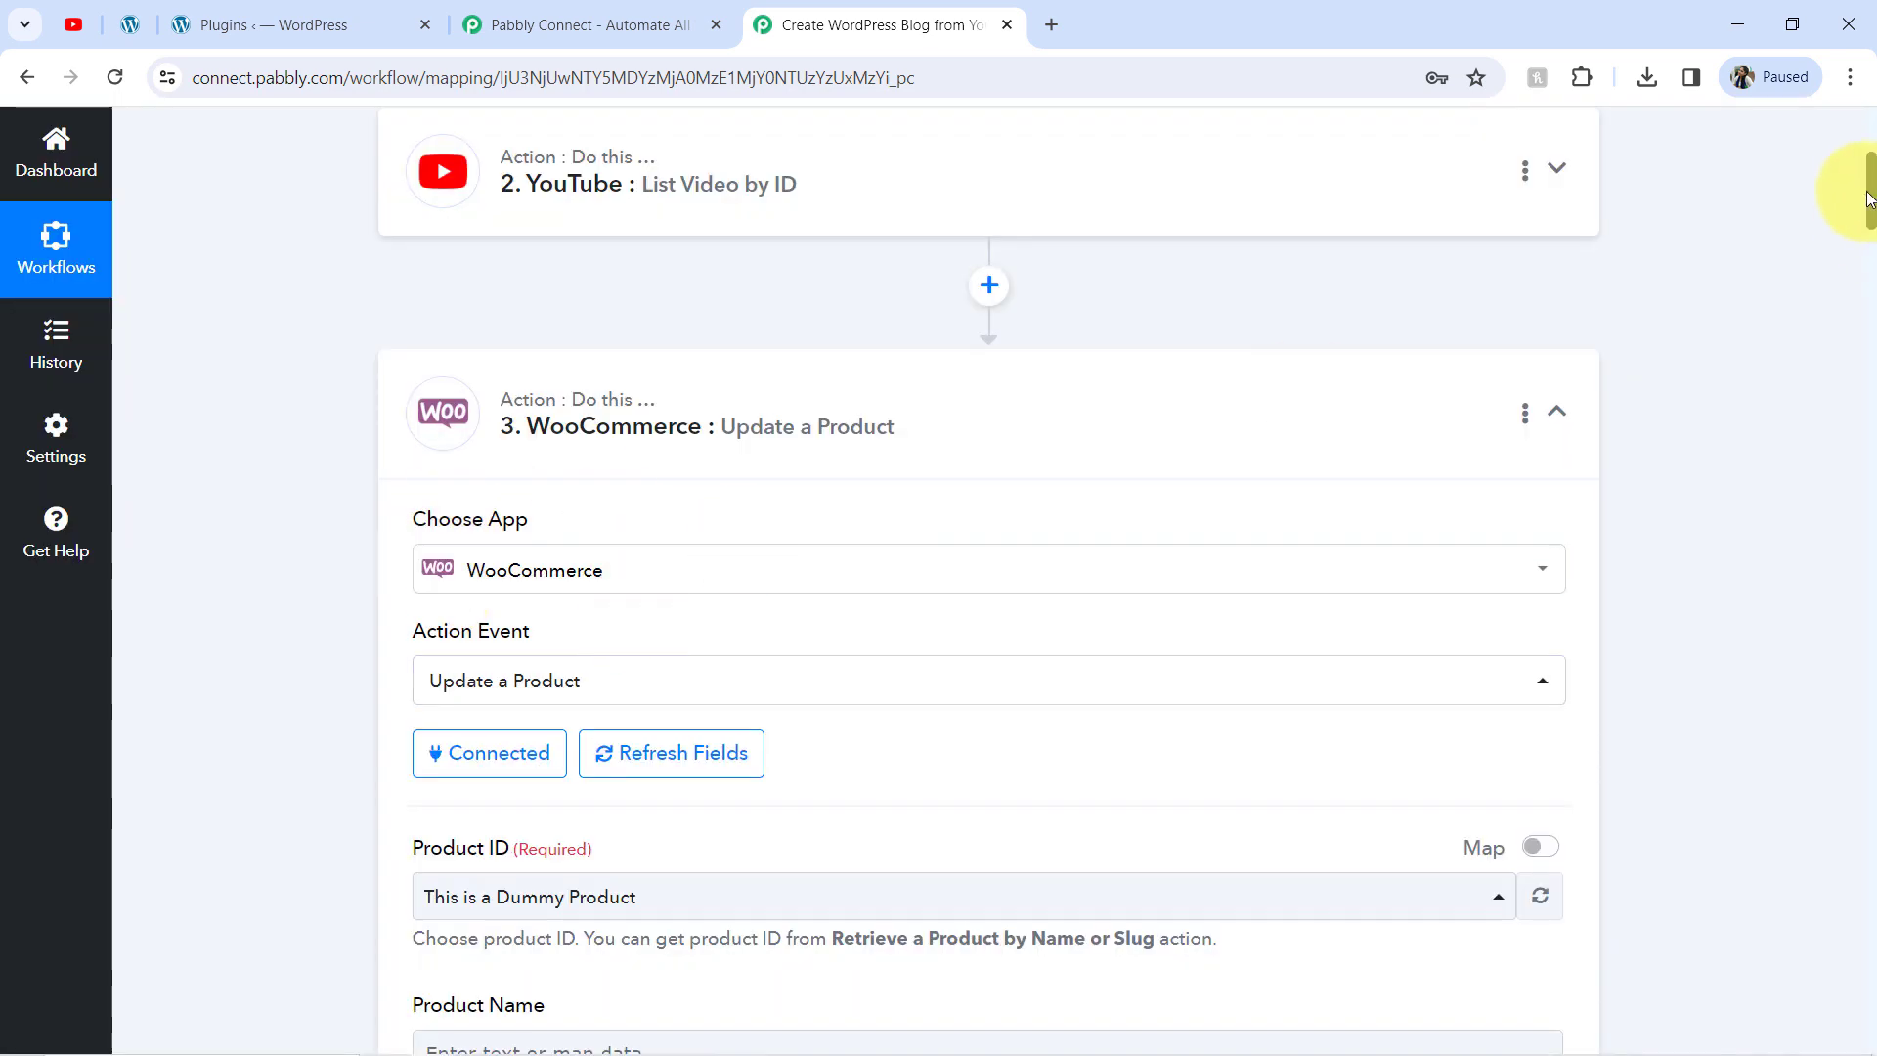
pyautogui.moveTo(1870, 217); pyautogui.dragTo(1871, 315)
pyautogui.hotkey('ctrl', 'f')
pyautogui.write('image')
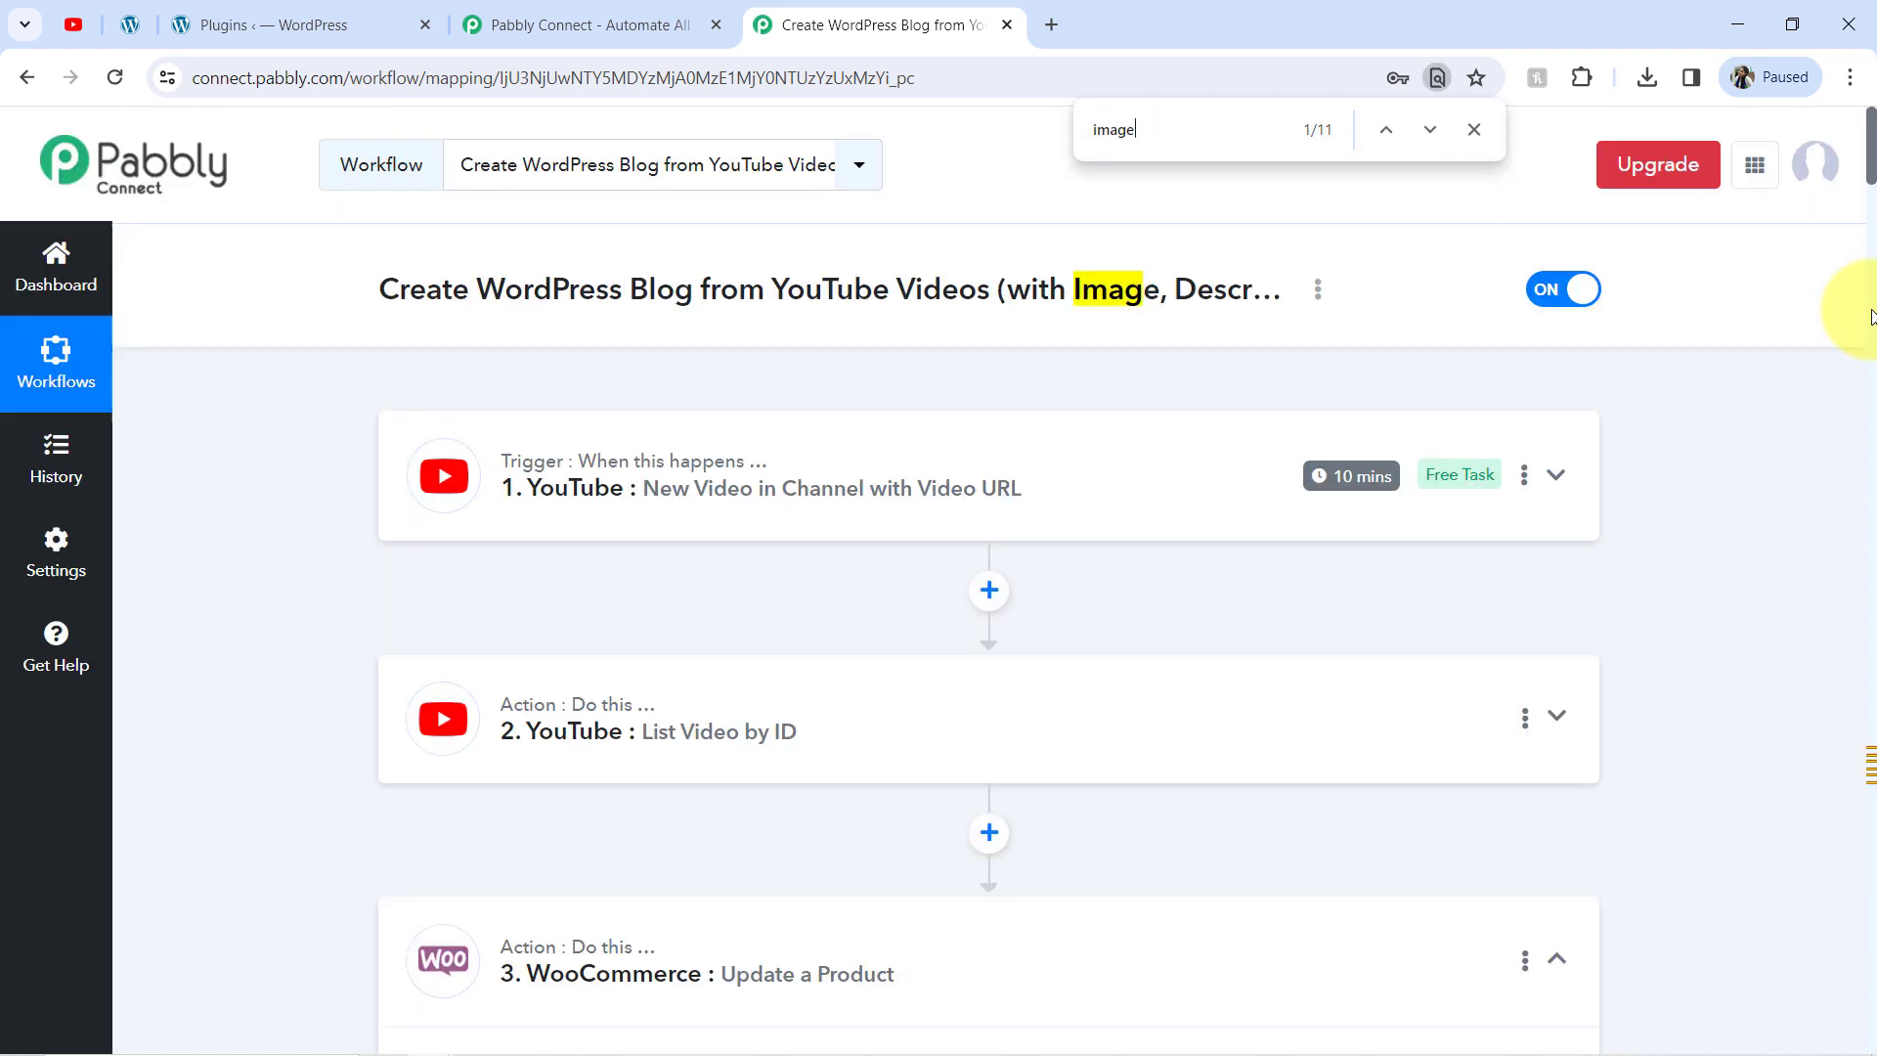
pyautogui.press('Return')
pyautogui.press('Return')
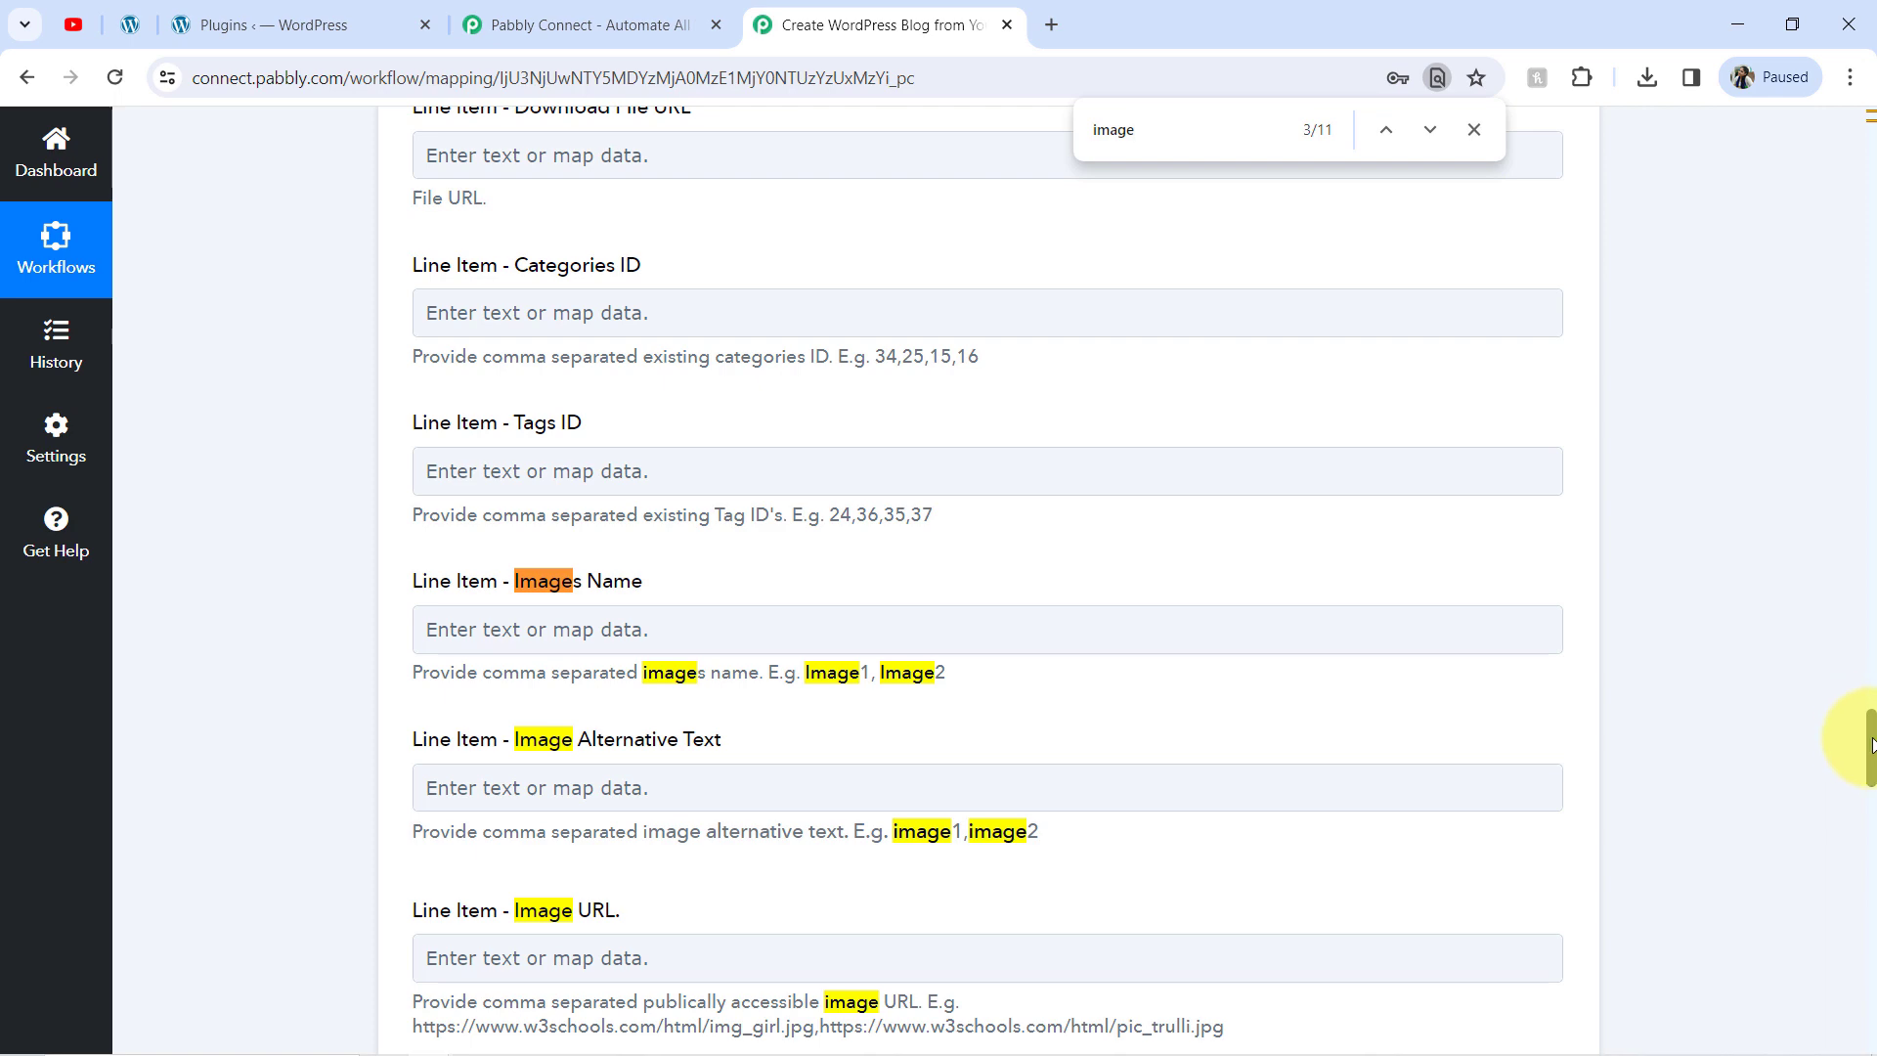
pyautogui.moveTo(1871, 745); pyautogui.dragTo(1870, 800)
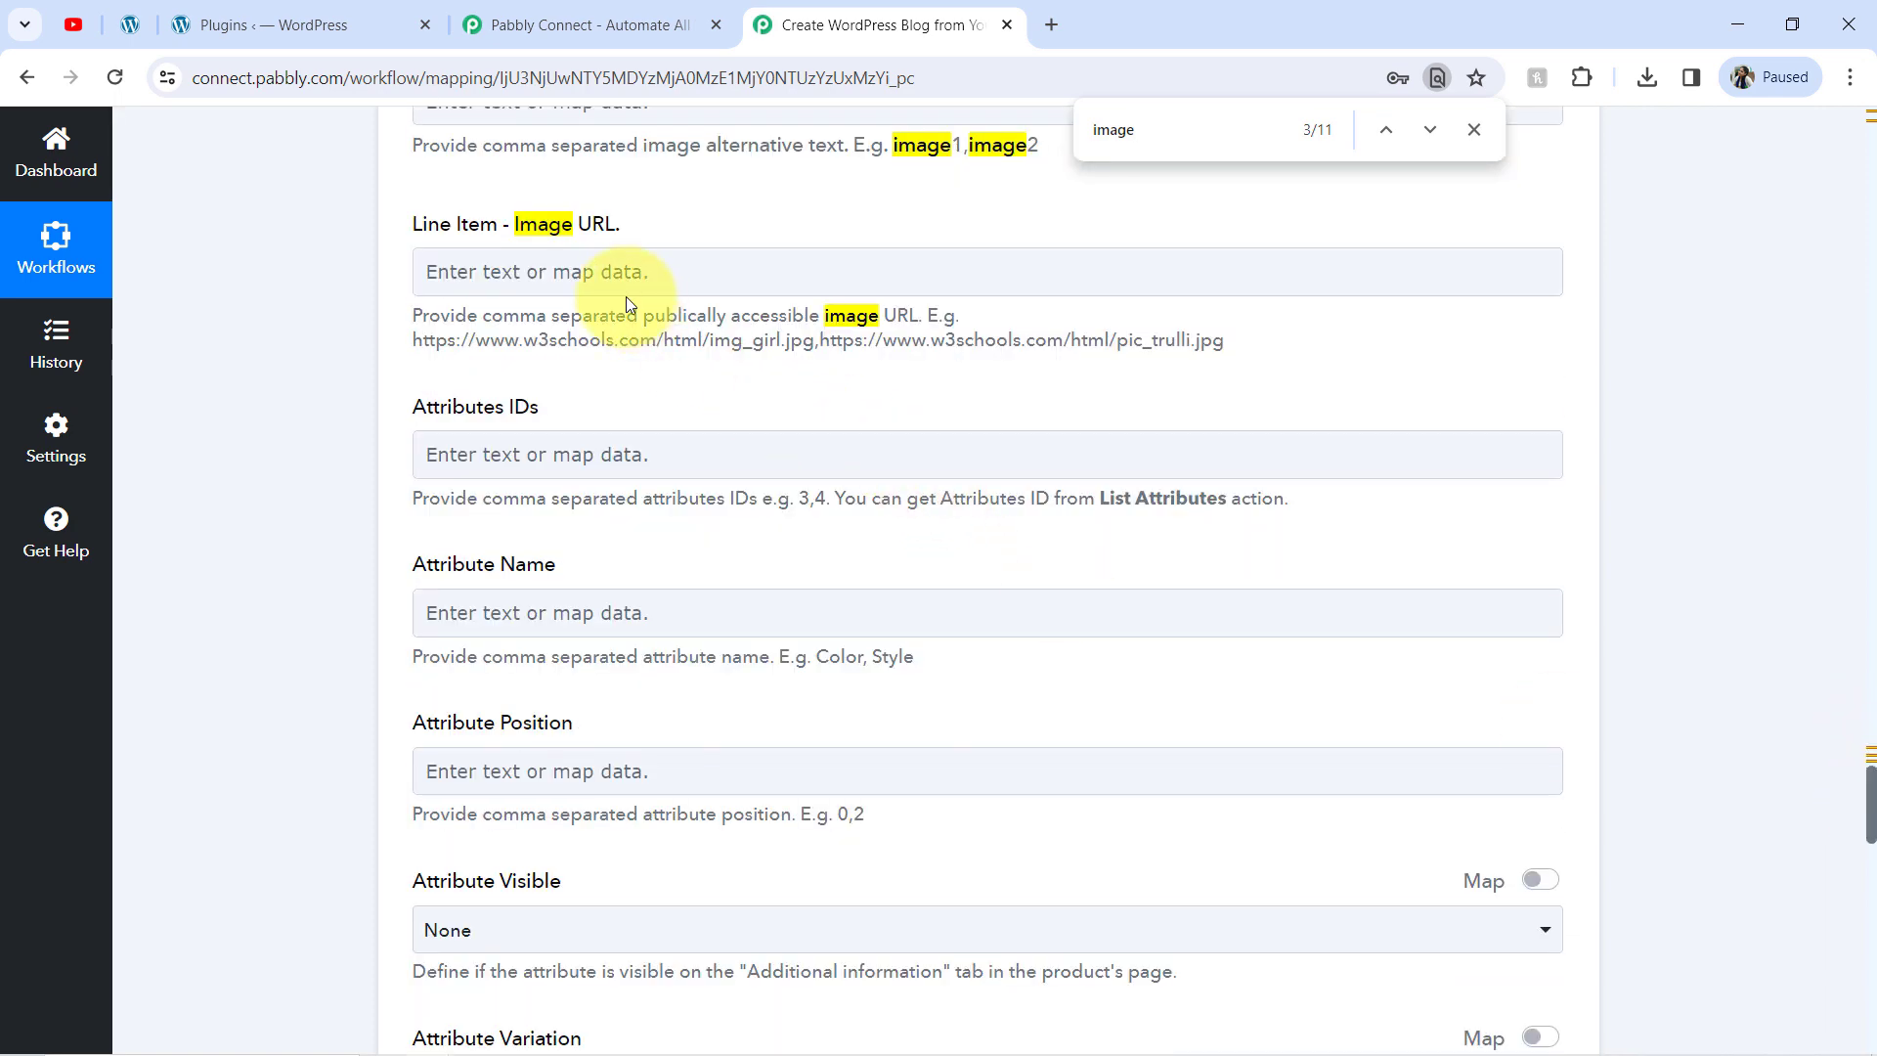
# Map the Line Item - Image URL field to the Res1 Snippet Thumbnails High Url from the first YouTube step.
pyautogui.click(547, 274)
pyautogui.click(486, 383)
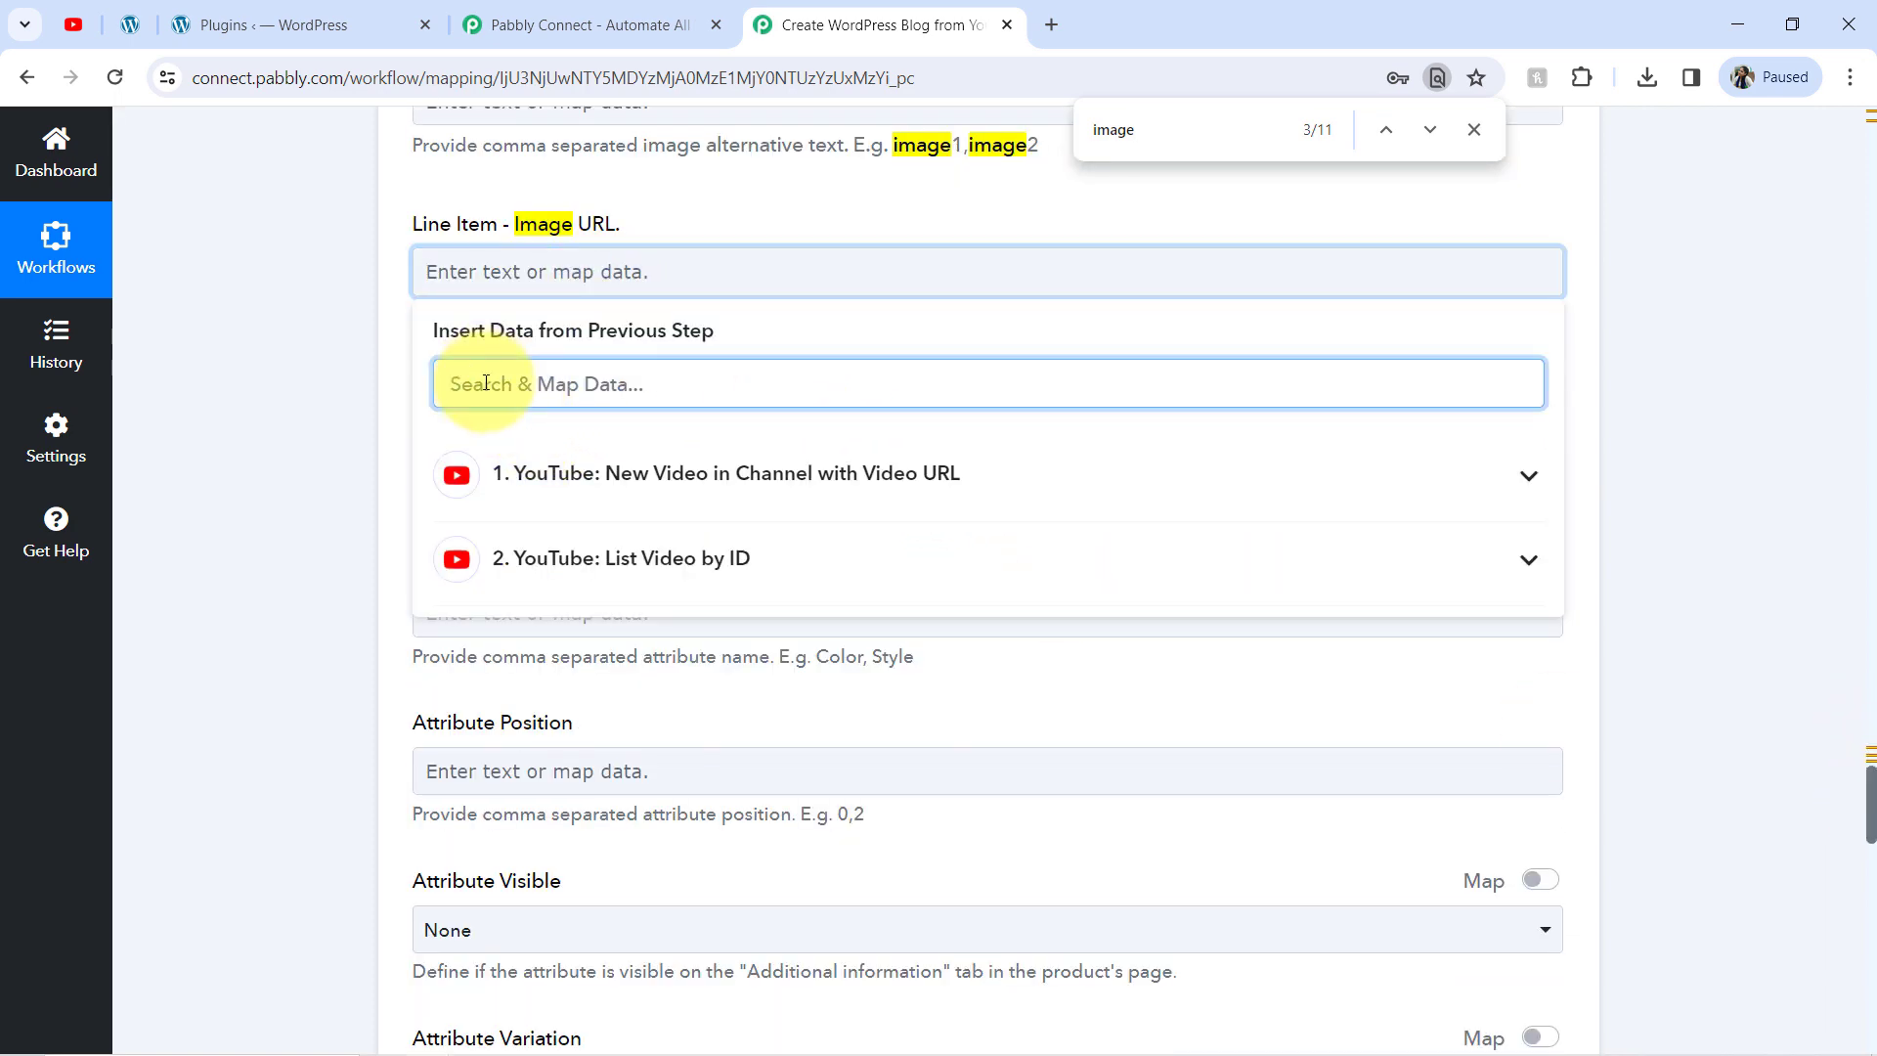
pyautogui.write('image')
pyautogui.press('BackSpace')
pyautogui.press('BackSpace')
pyautogui.press('BackSpace')
pyautogui.press('BackSpace')
pyautogui.press('BackSpace')
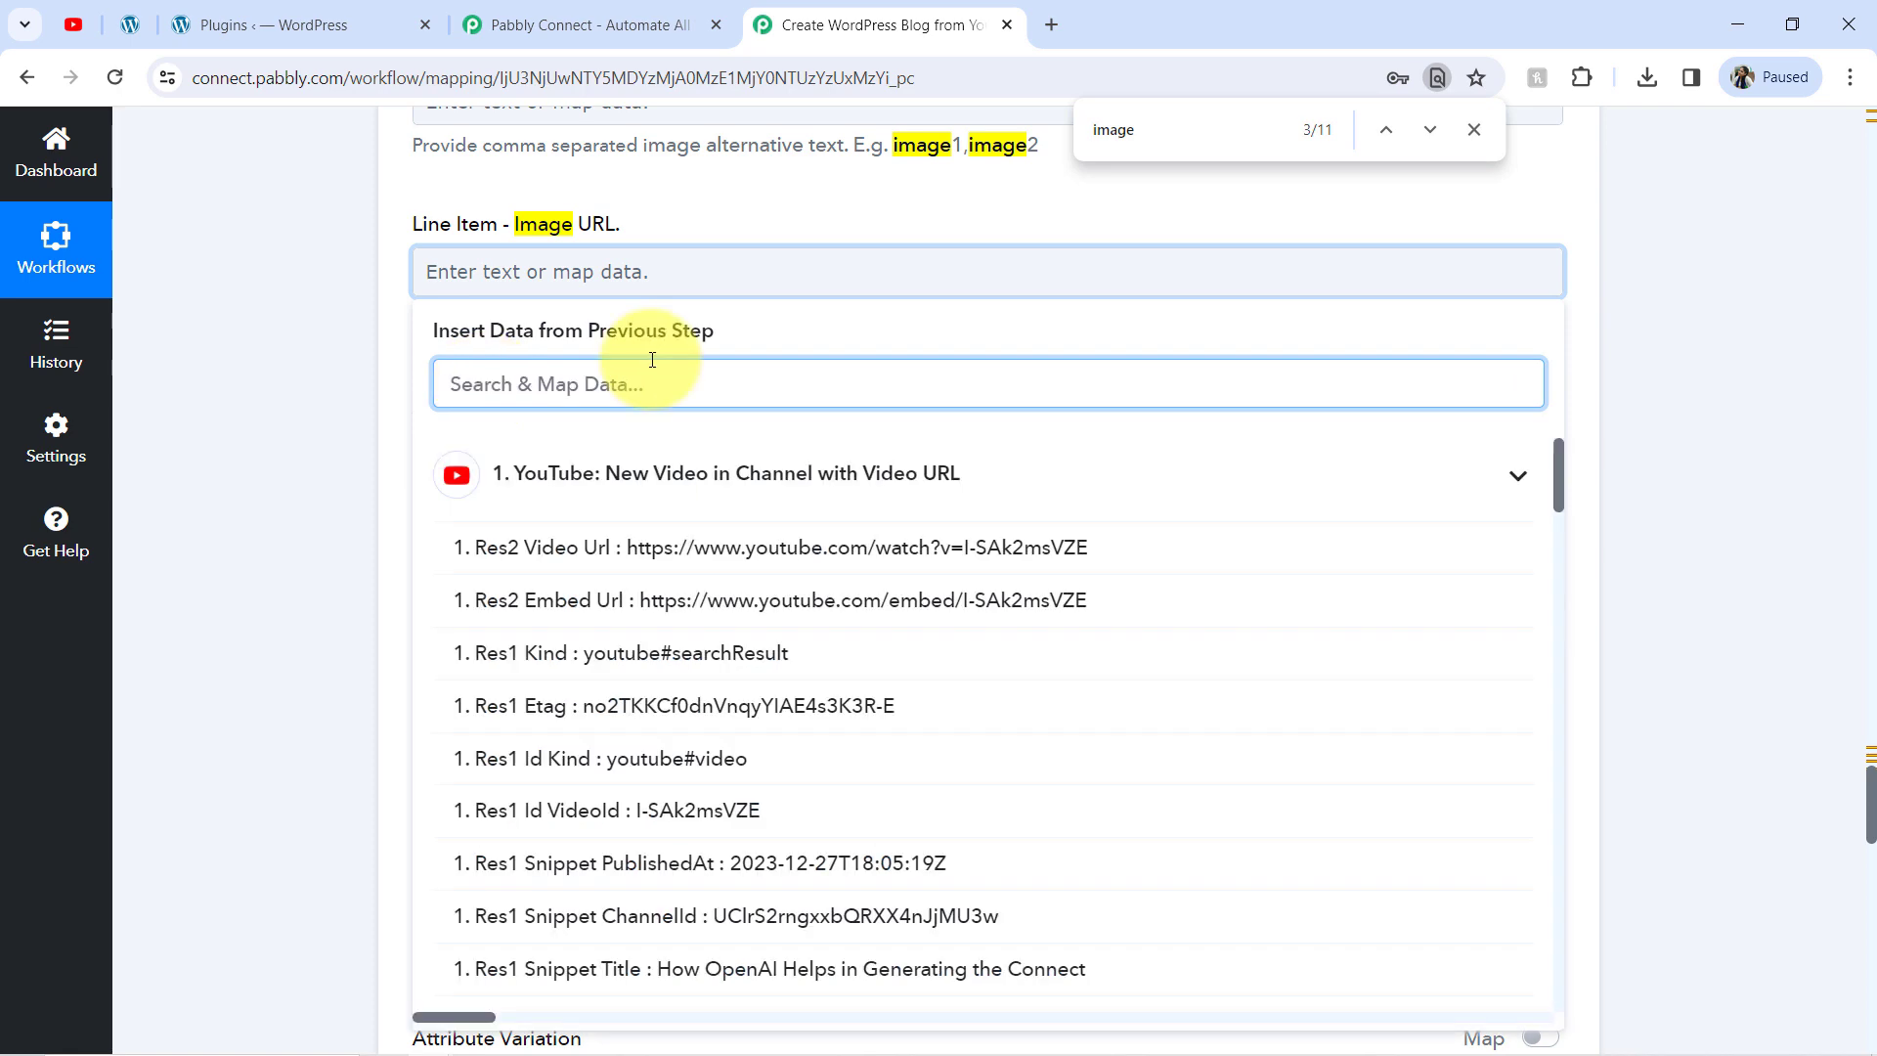
pyautogui.write('thumbn')
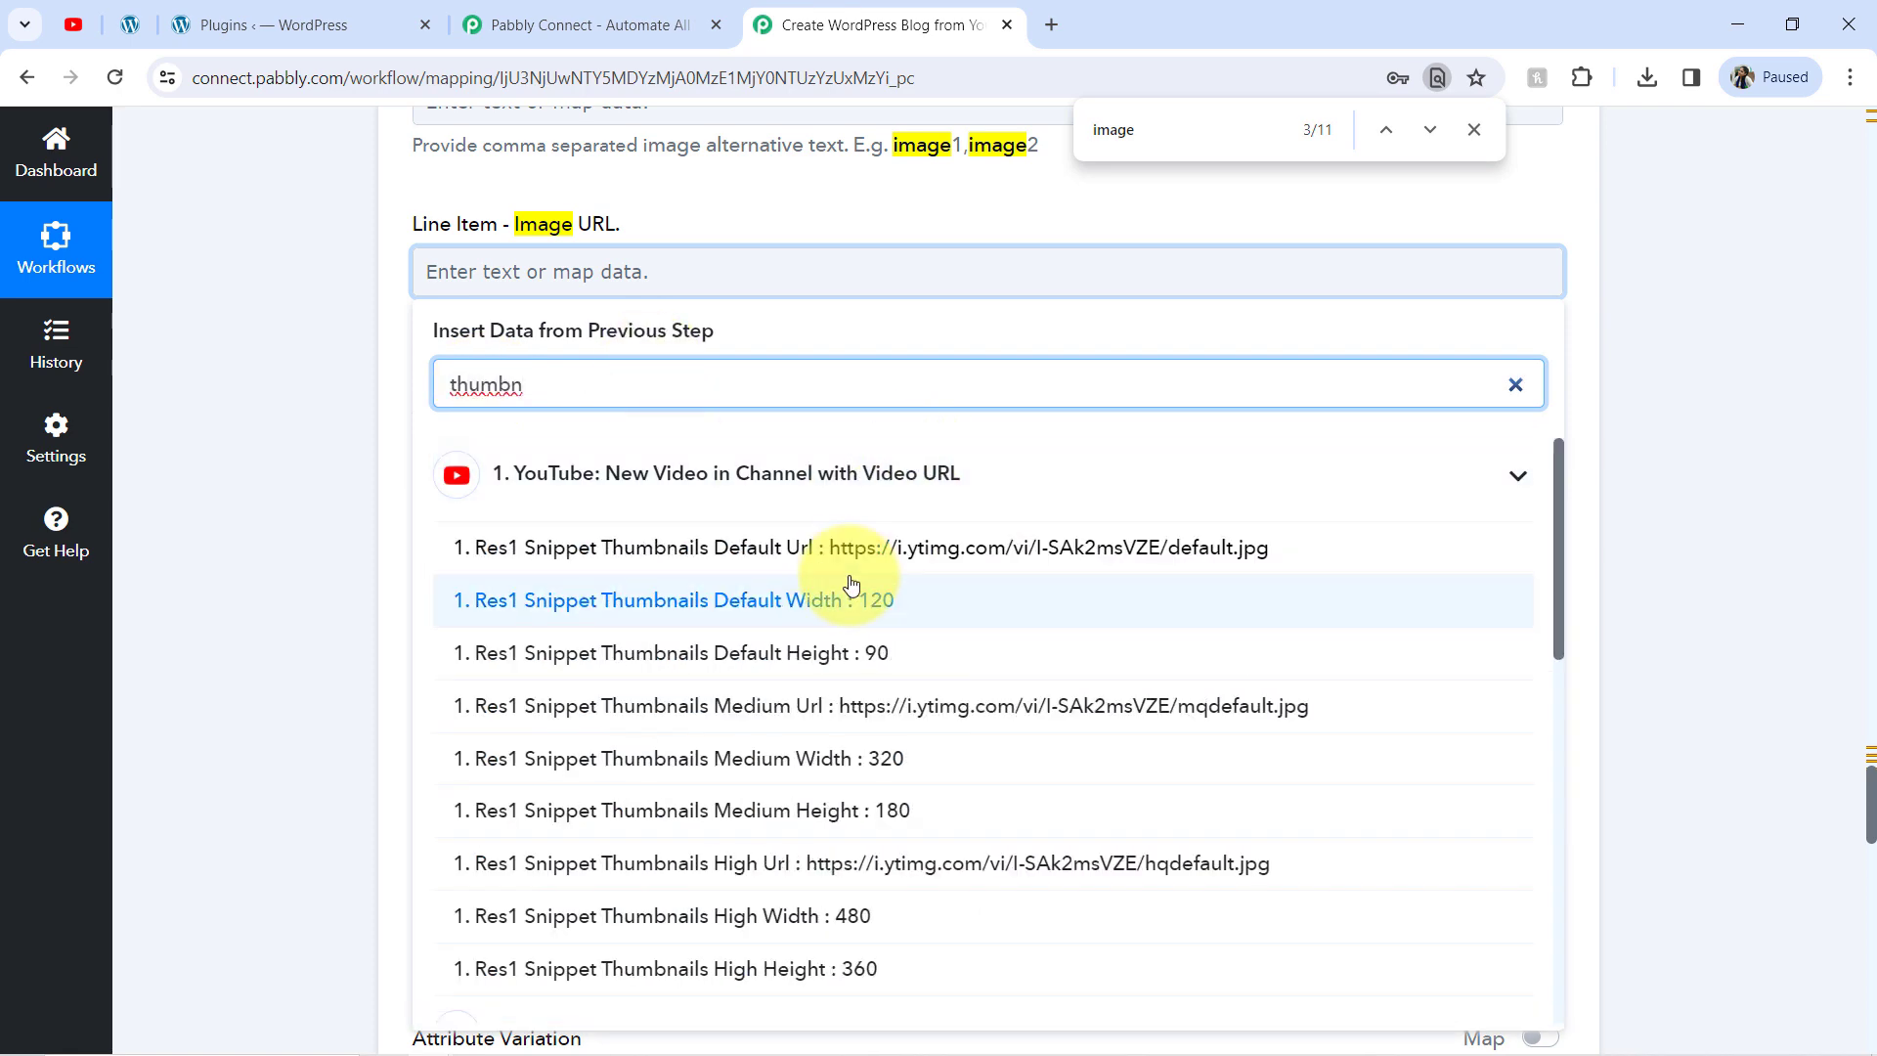
pyautogui.click(684, 863)
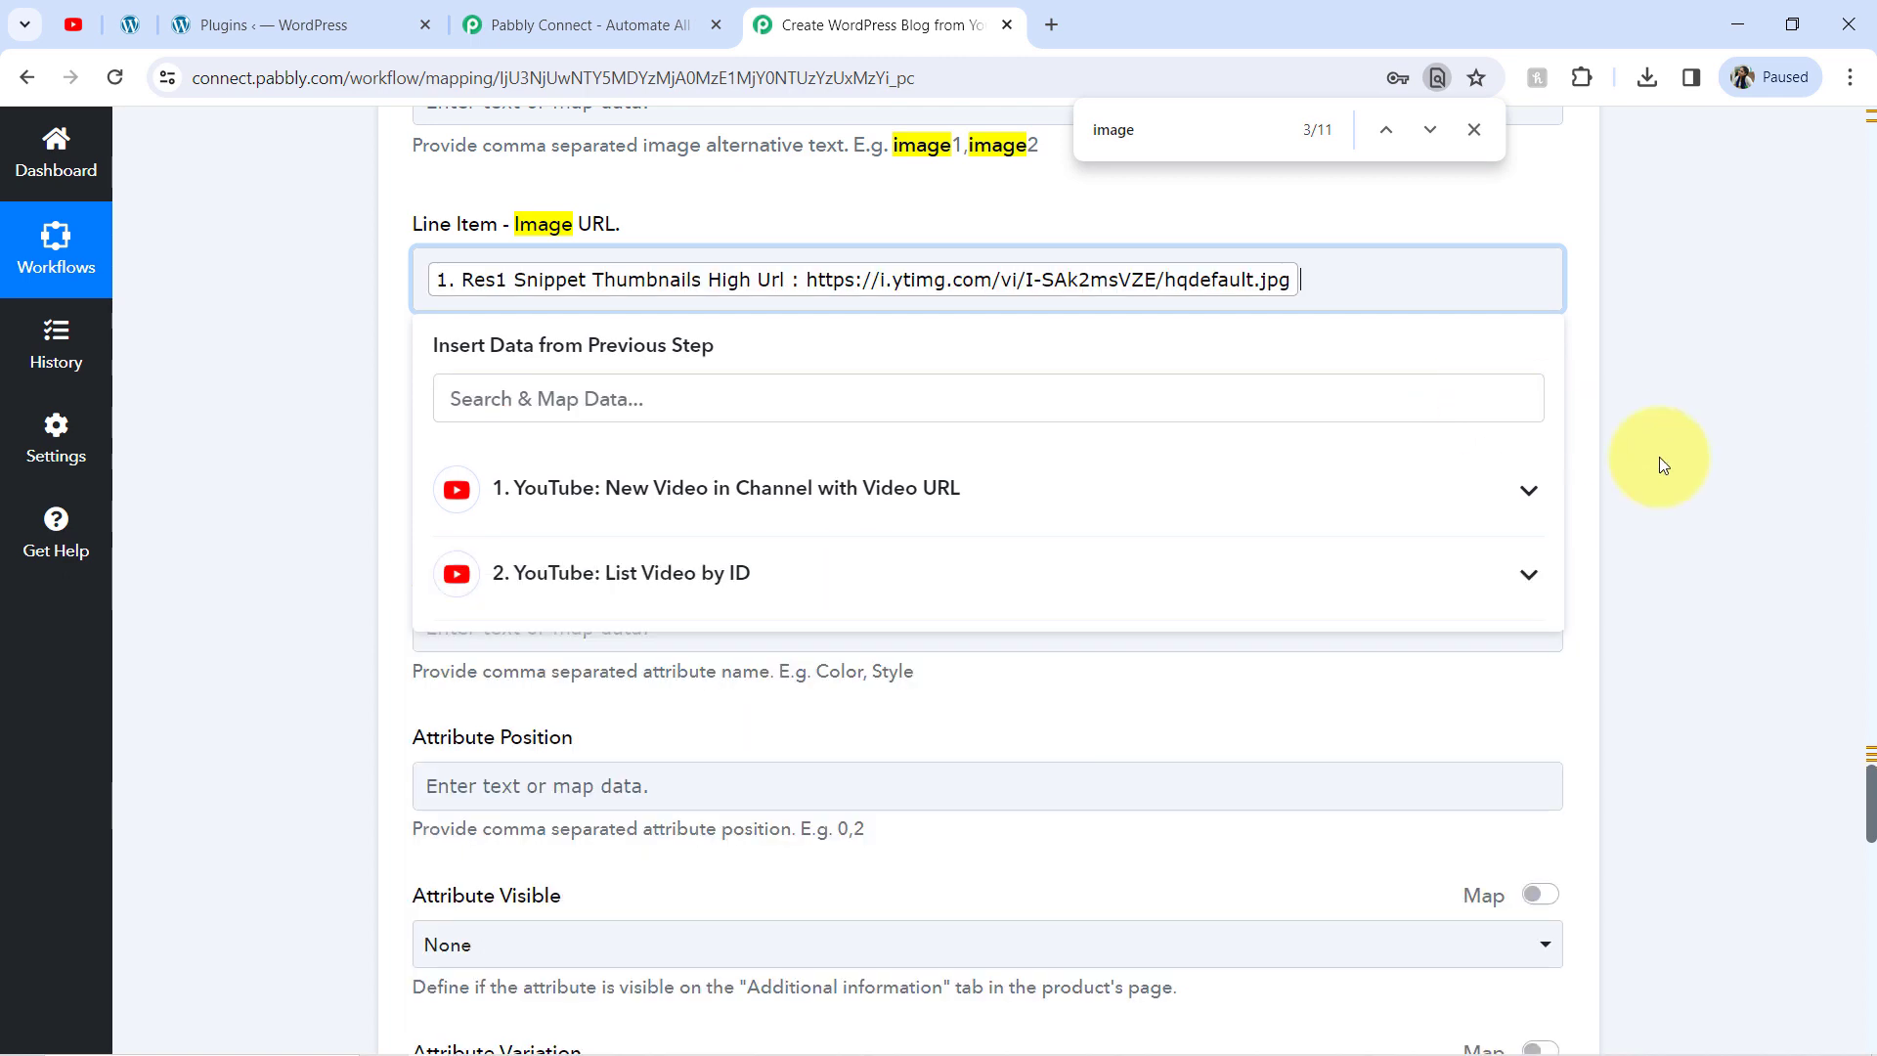
pyautogui.click(1659, 455)
# Save the WooCommerce Update a Product step and send a test request.
pyautogui.moveTo(1870, 820); pyautogui.dragTo(1857, 989)
pyautogui.scroll(-3, 524, 893)
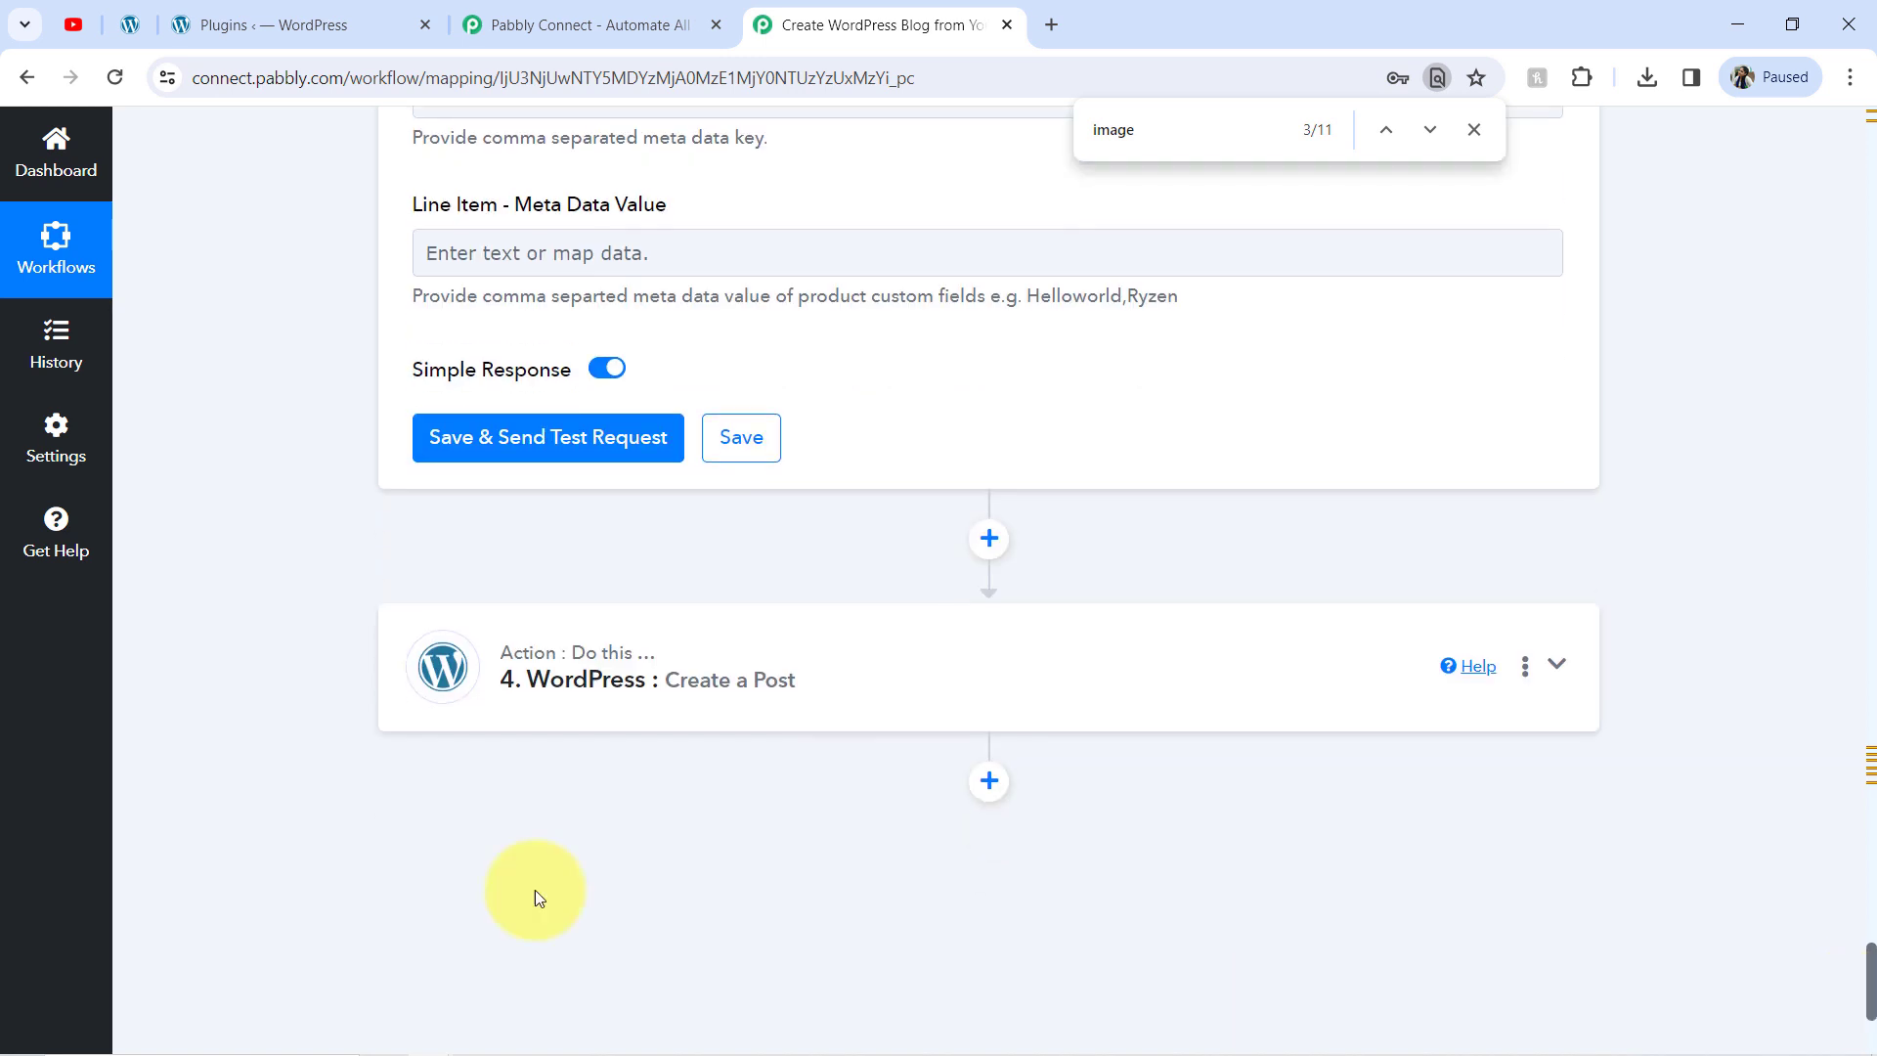
pyautogui.click(461, 419)
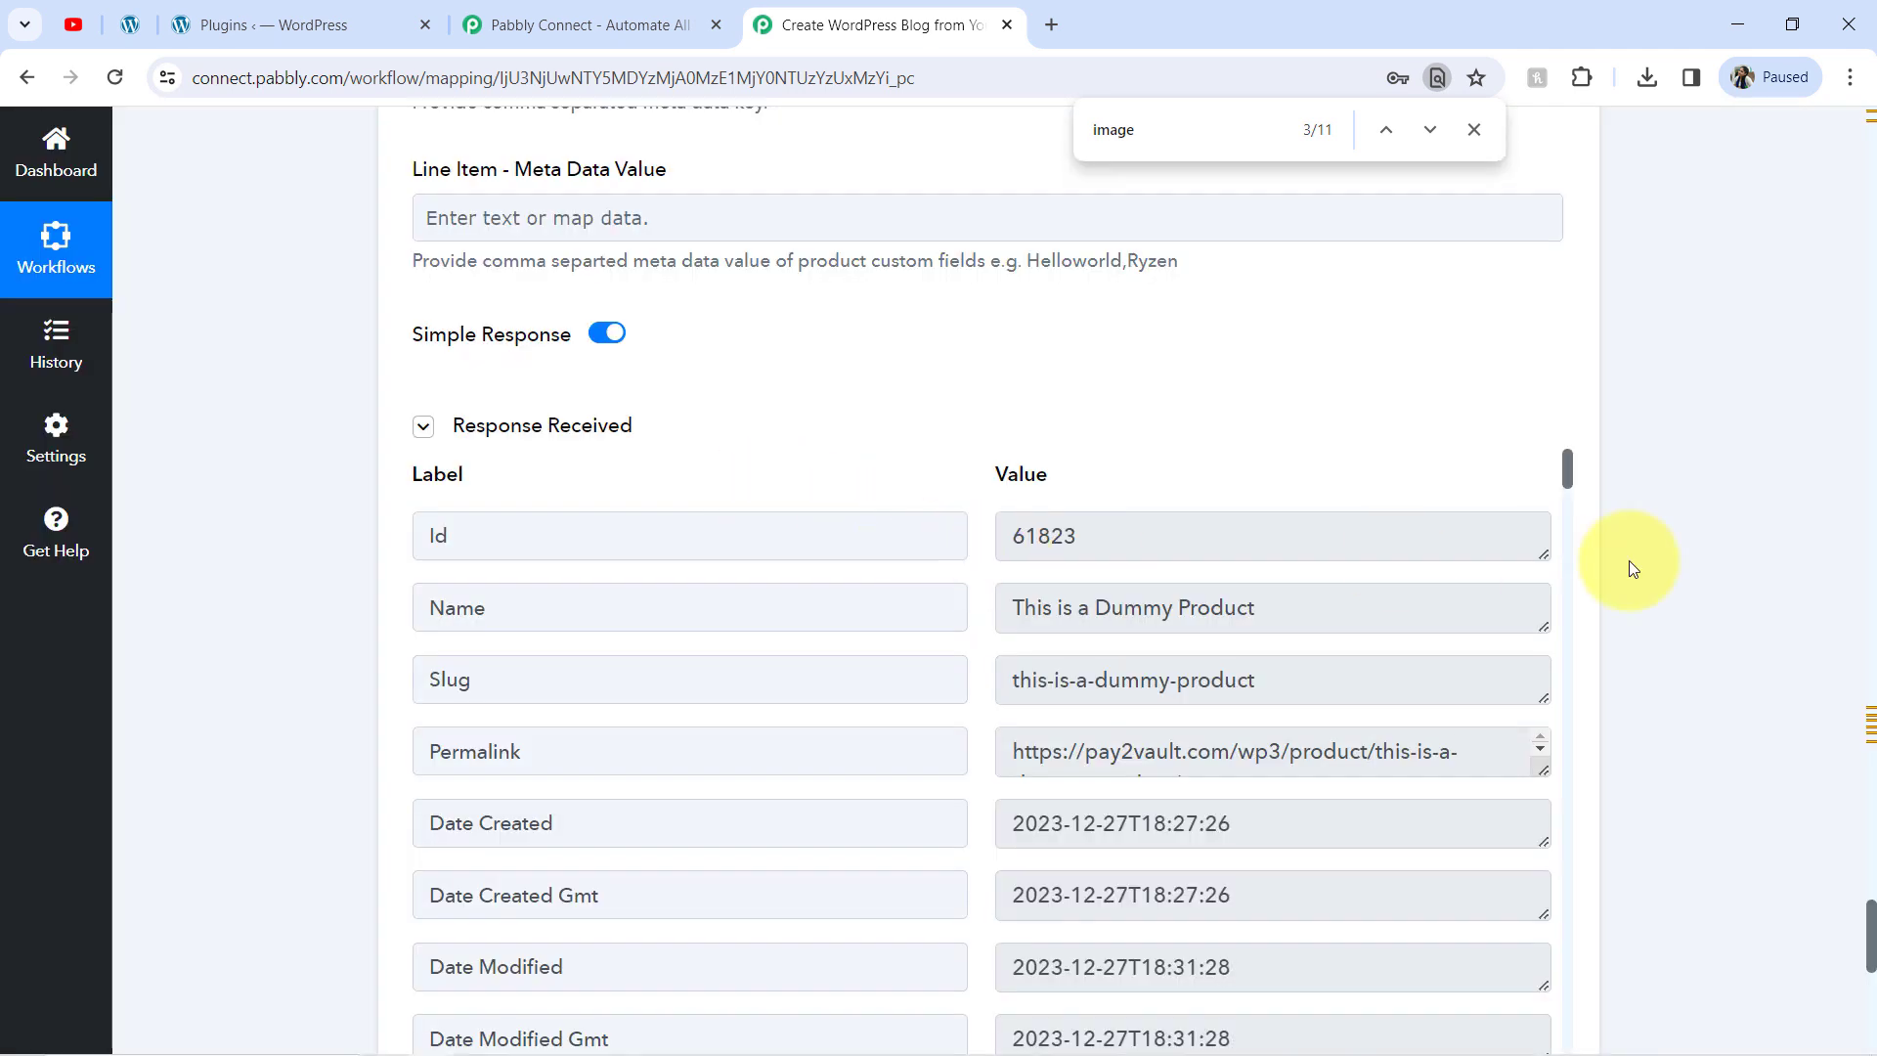
# Examine the WooCommerce response, comparing the product's Id with the Images 0 Id value.
pyautogui.scroll(-3, 1870, 917)
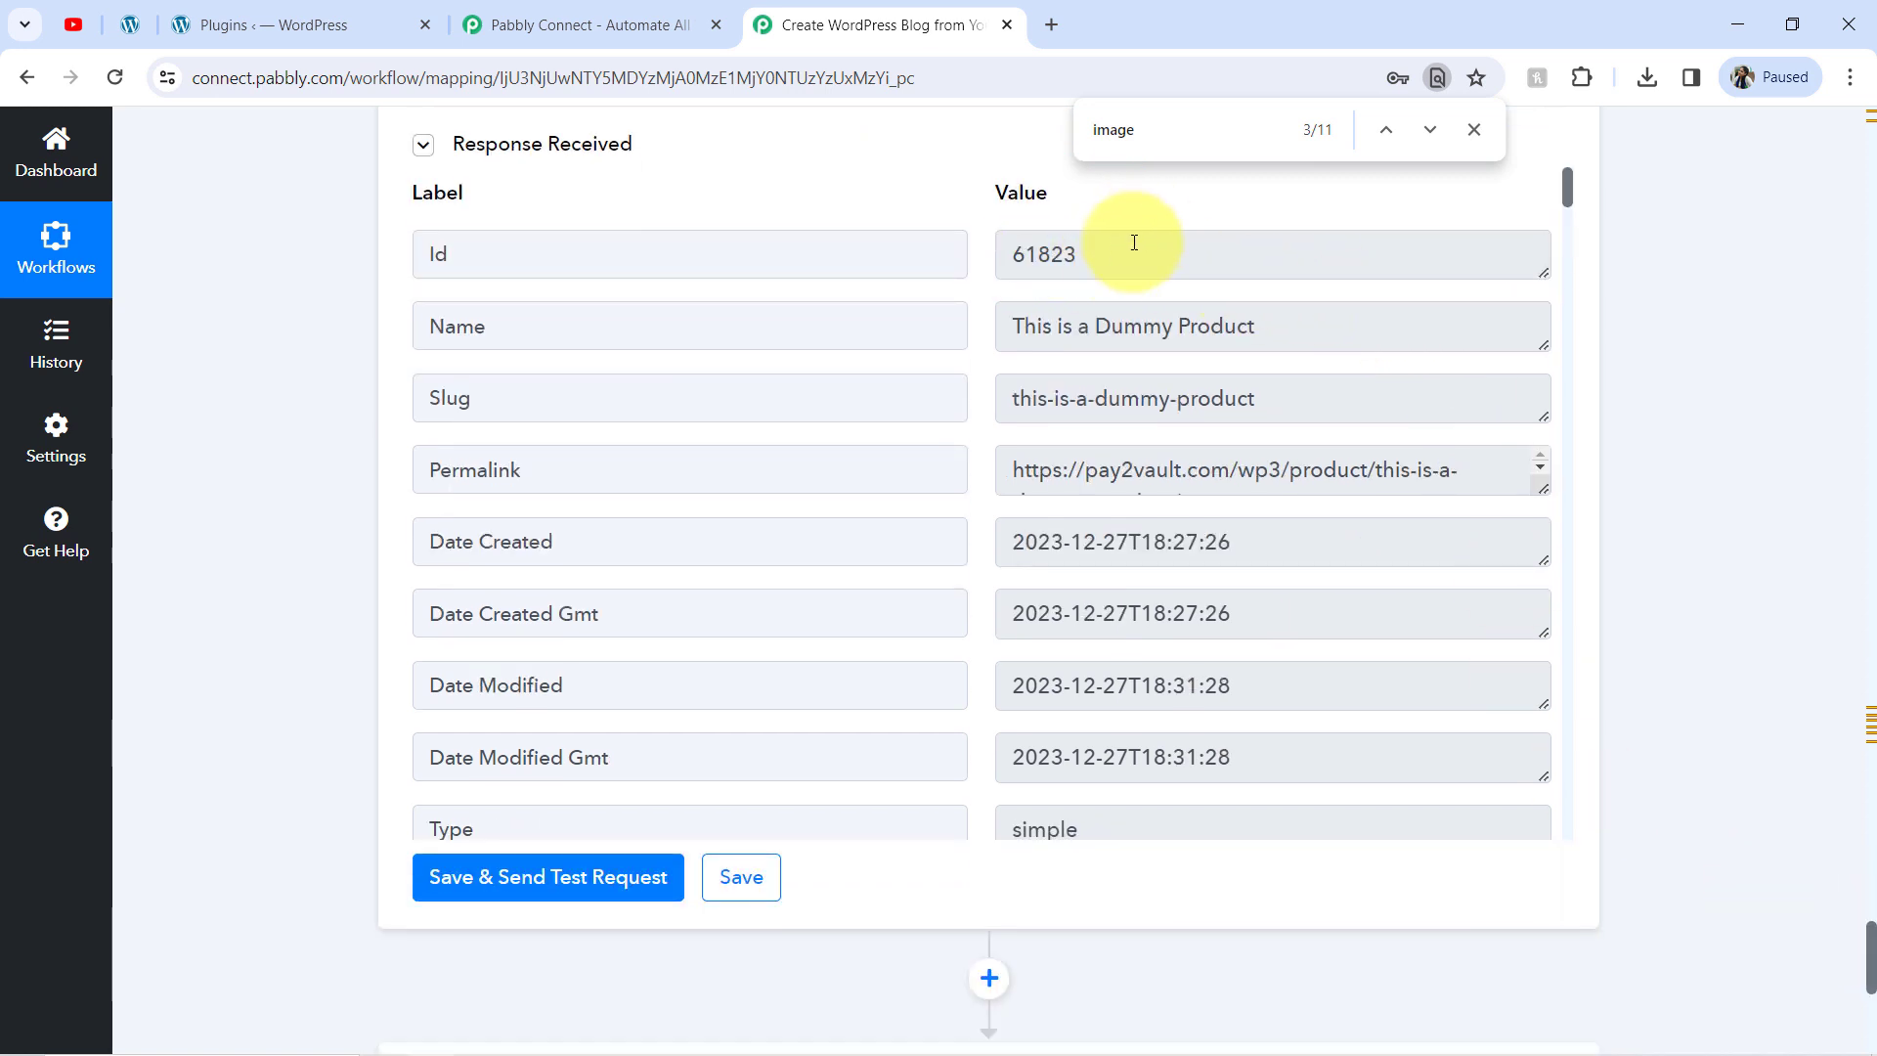
pyautogui.doubleClick(1067, 256)
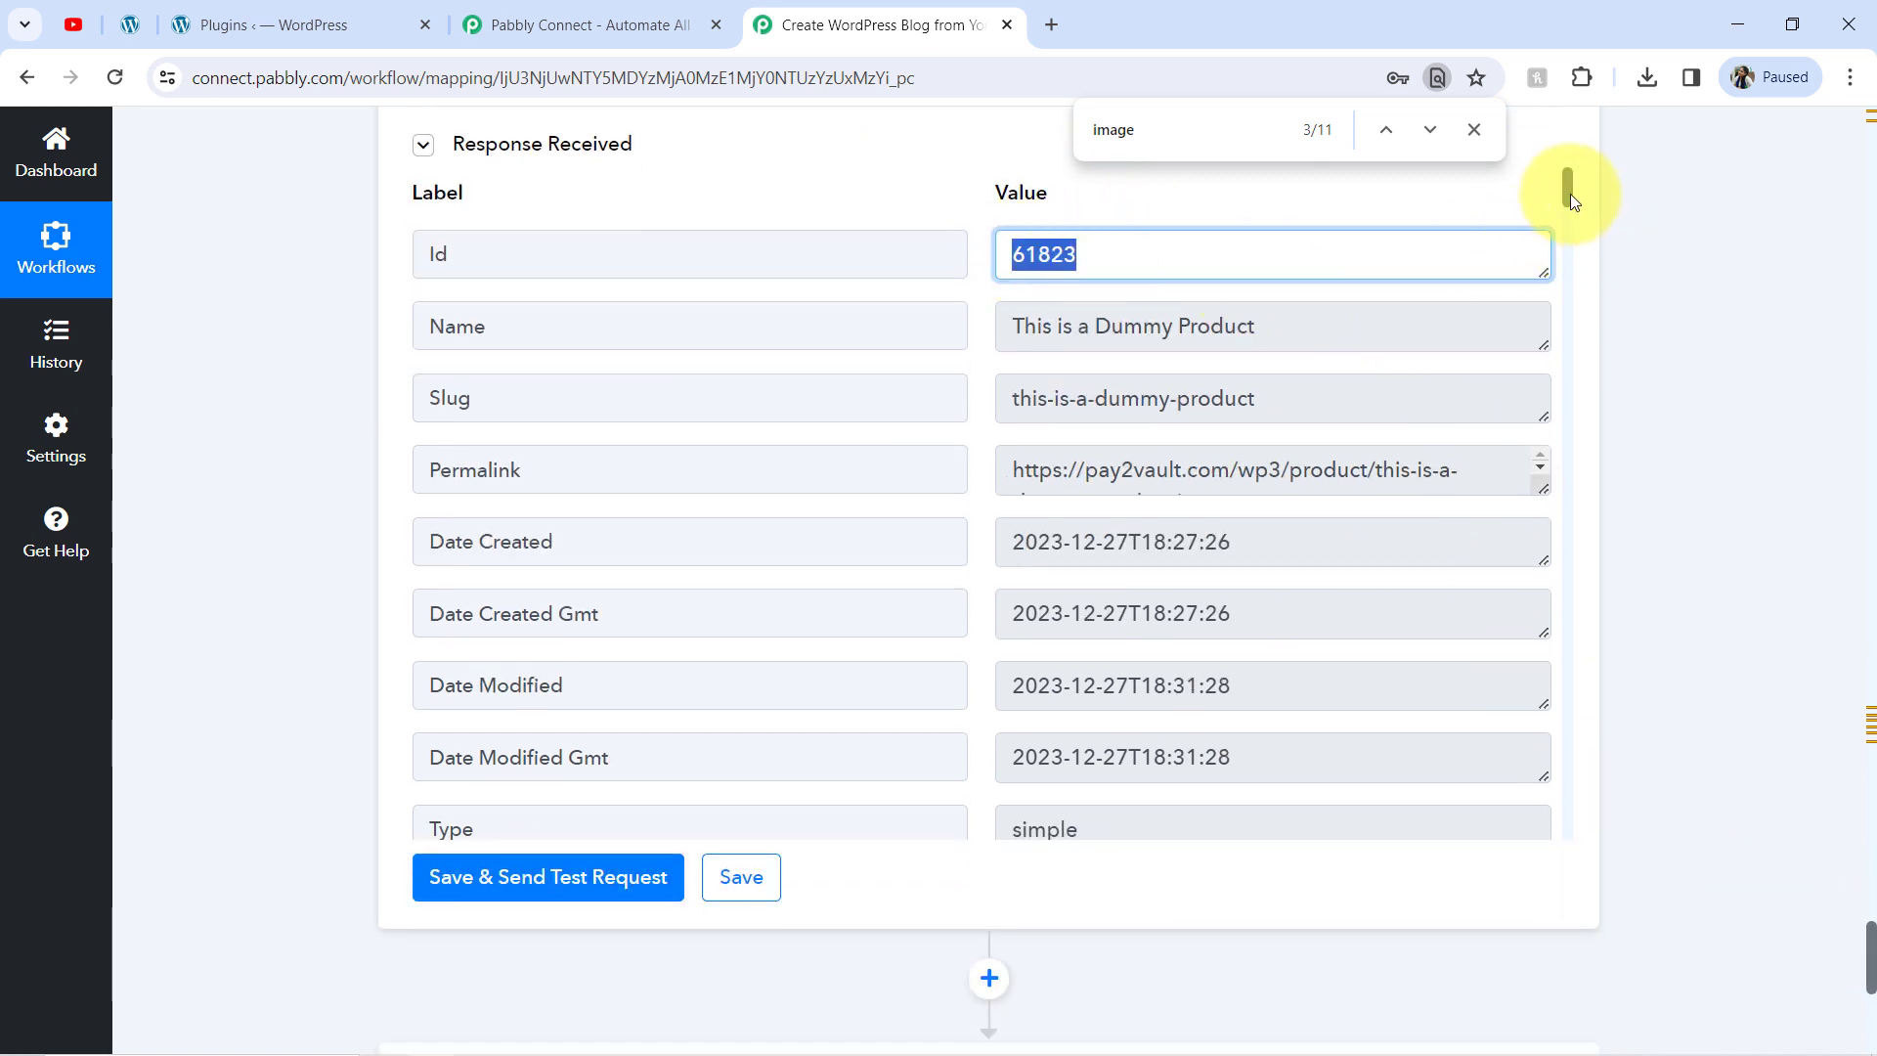
pyautogui.moveTo(1570, 199); pyautogui.dragTo(1570, 461)
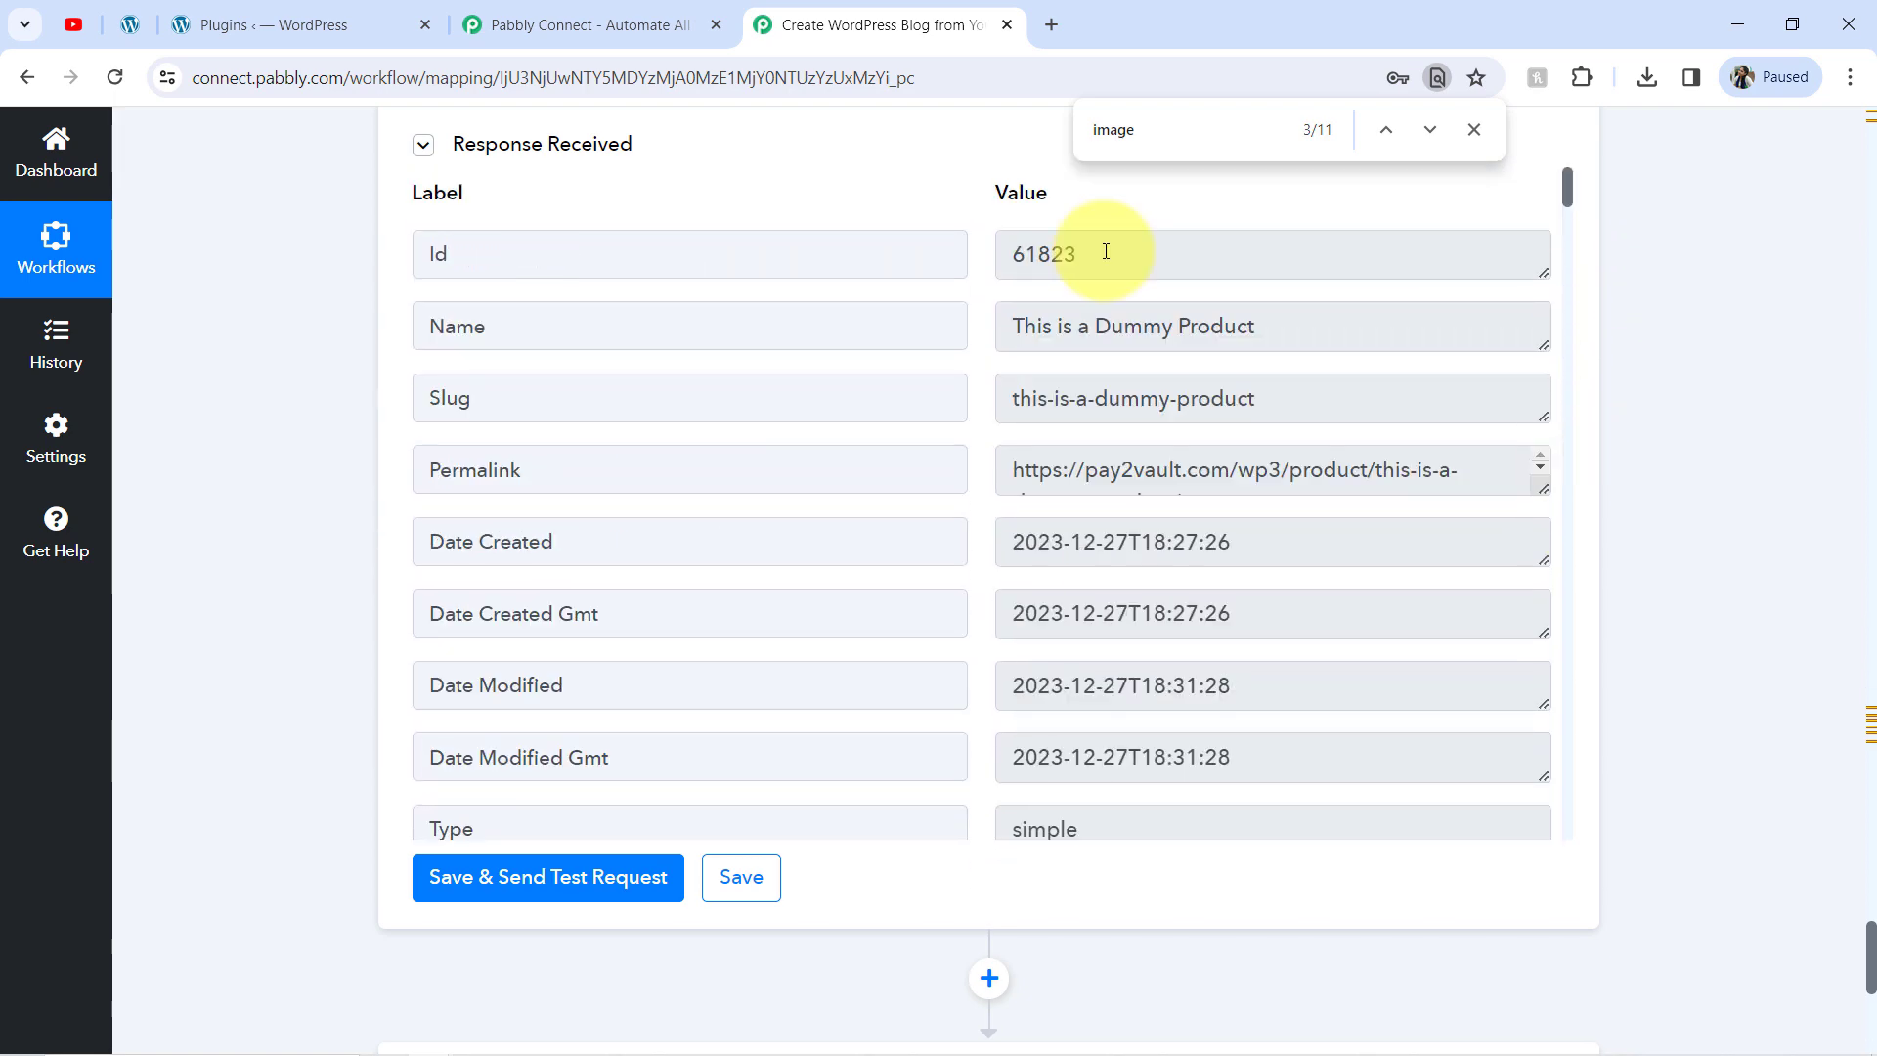
pyautogui.doubleClick(1106, 251)
pyautogui.click(1570, 191)
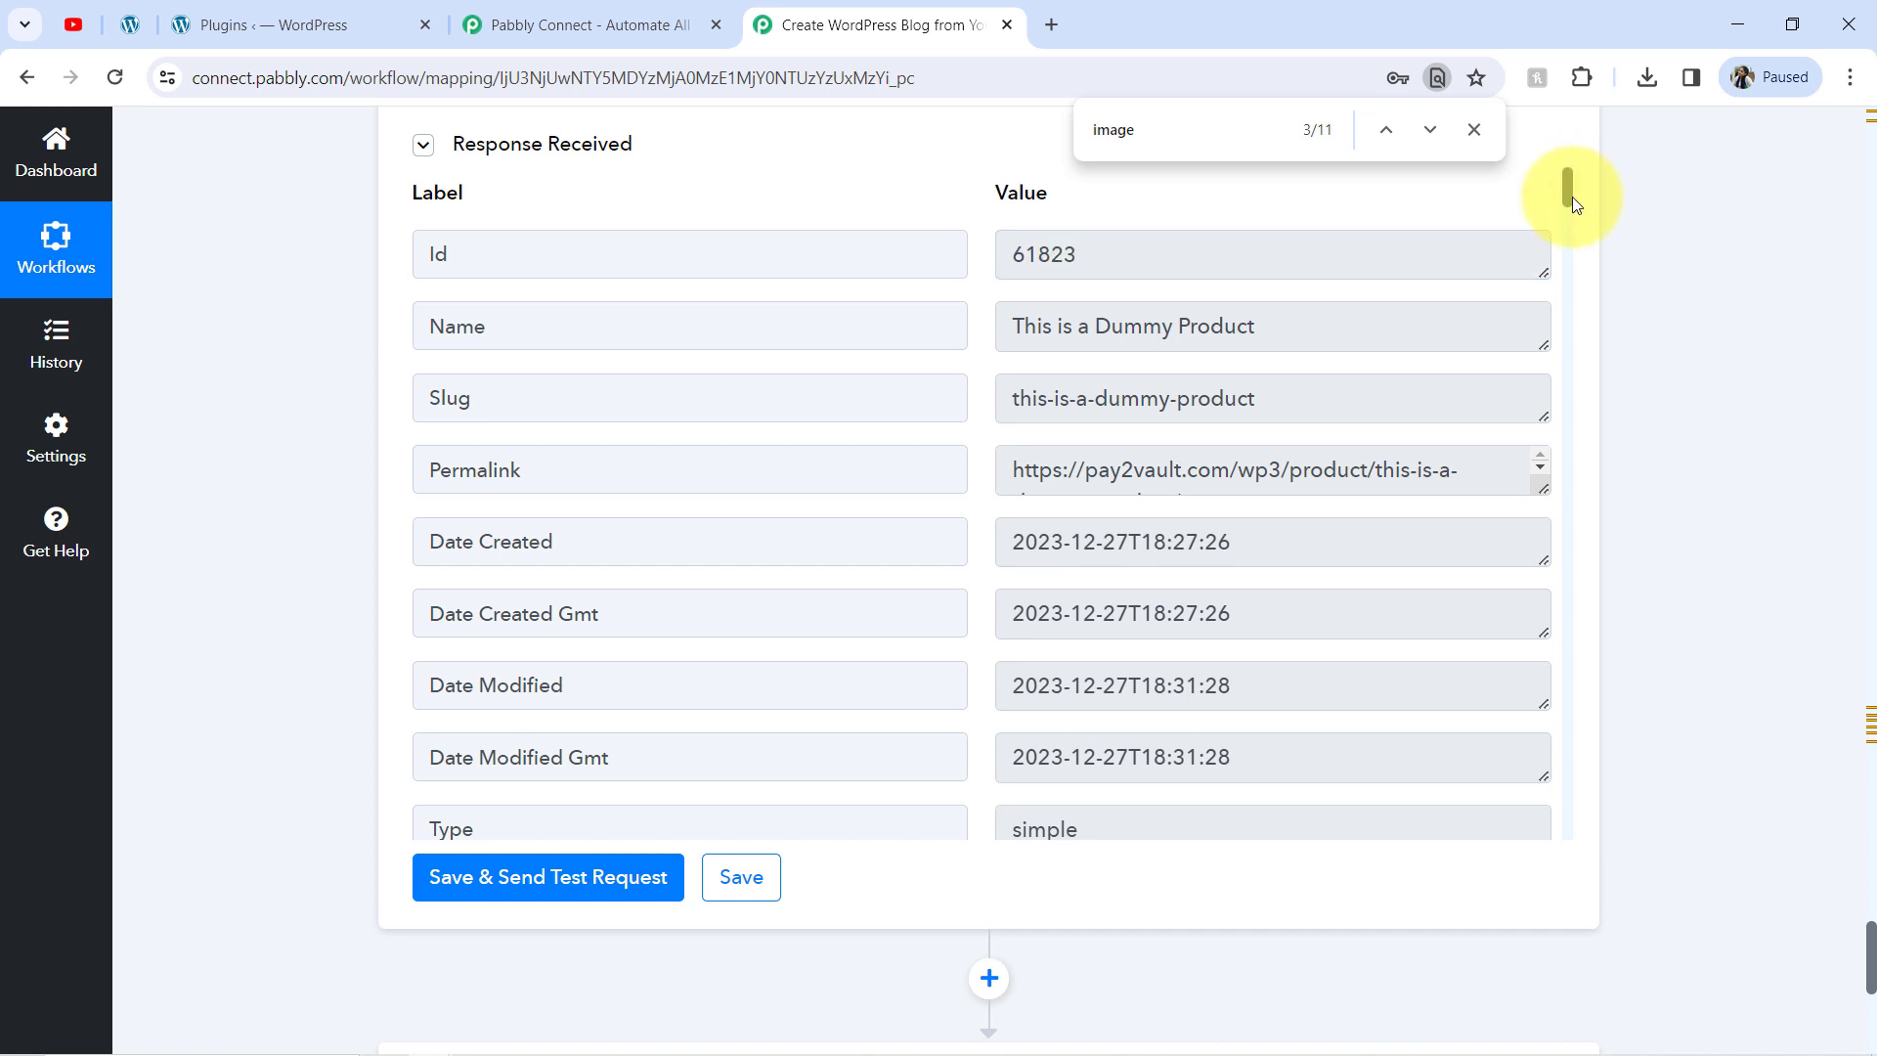
pyautogui.moveTo(1569, 199); pyautogui.dragTo(1568, 210)
pyautogui.moveTo(1568, 231); pyautogui.dragTo(1546, 436)
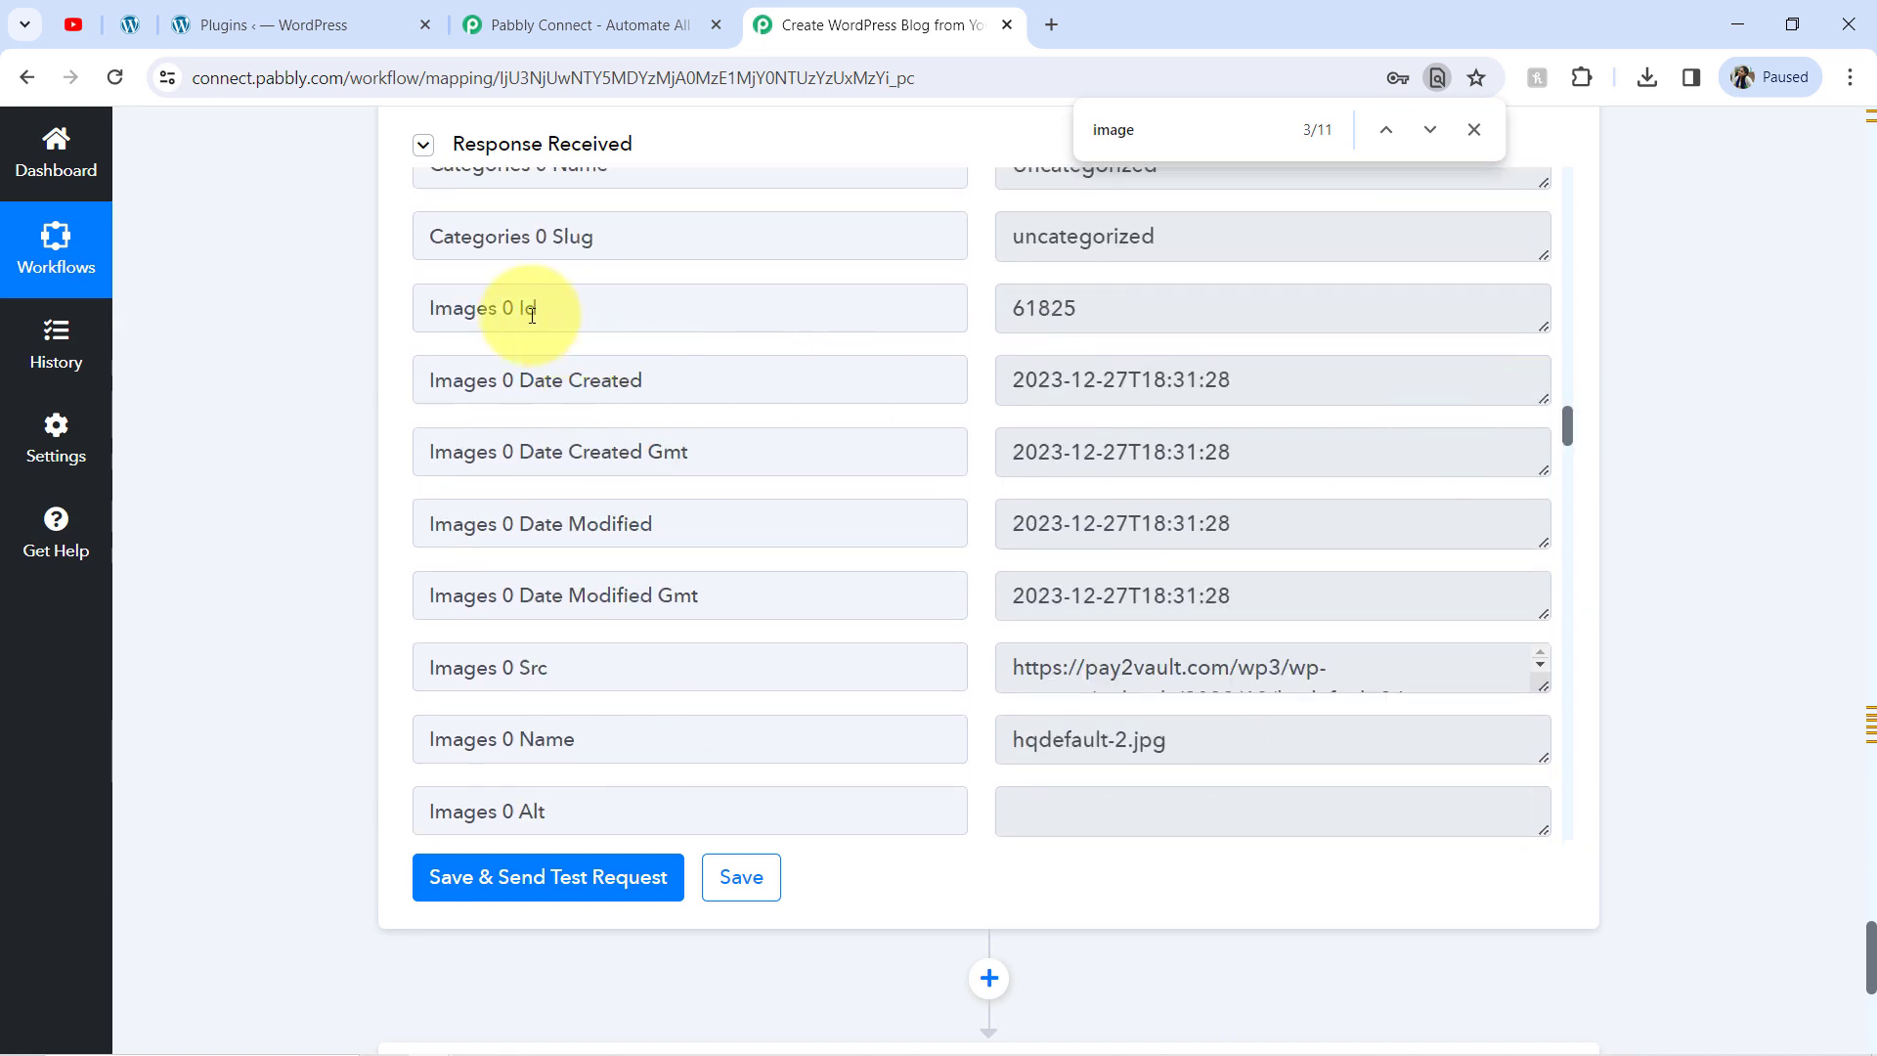
pyautogui.moveTo(542, 313); pyautogui.dragTo(292, 412)
pyautogui.click(296, 427)
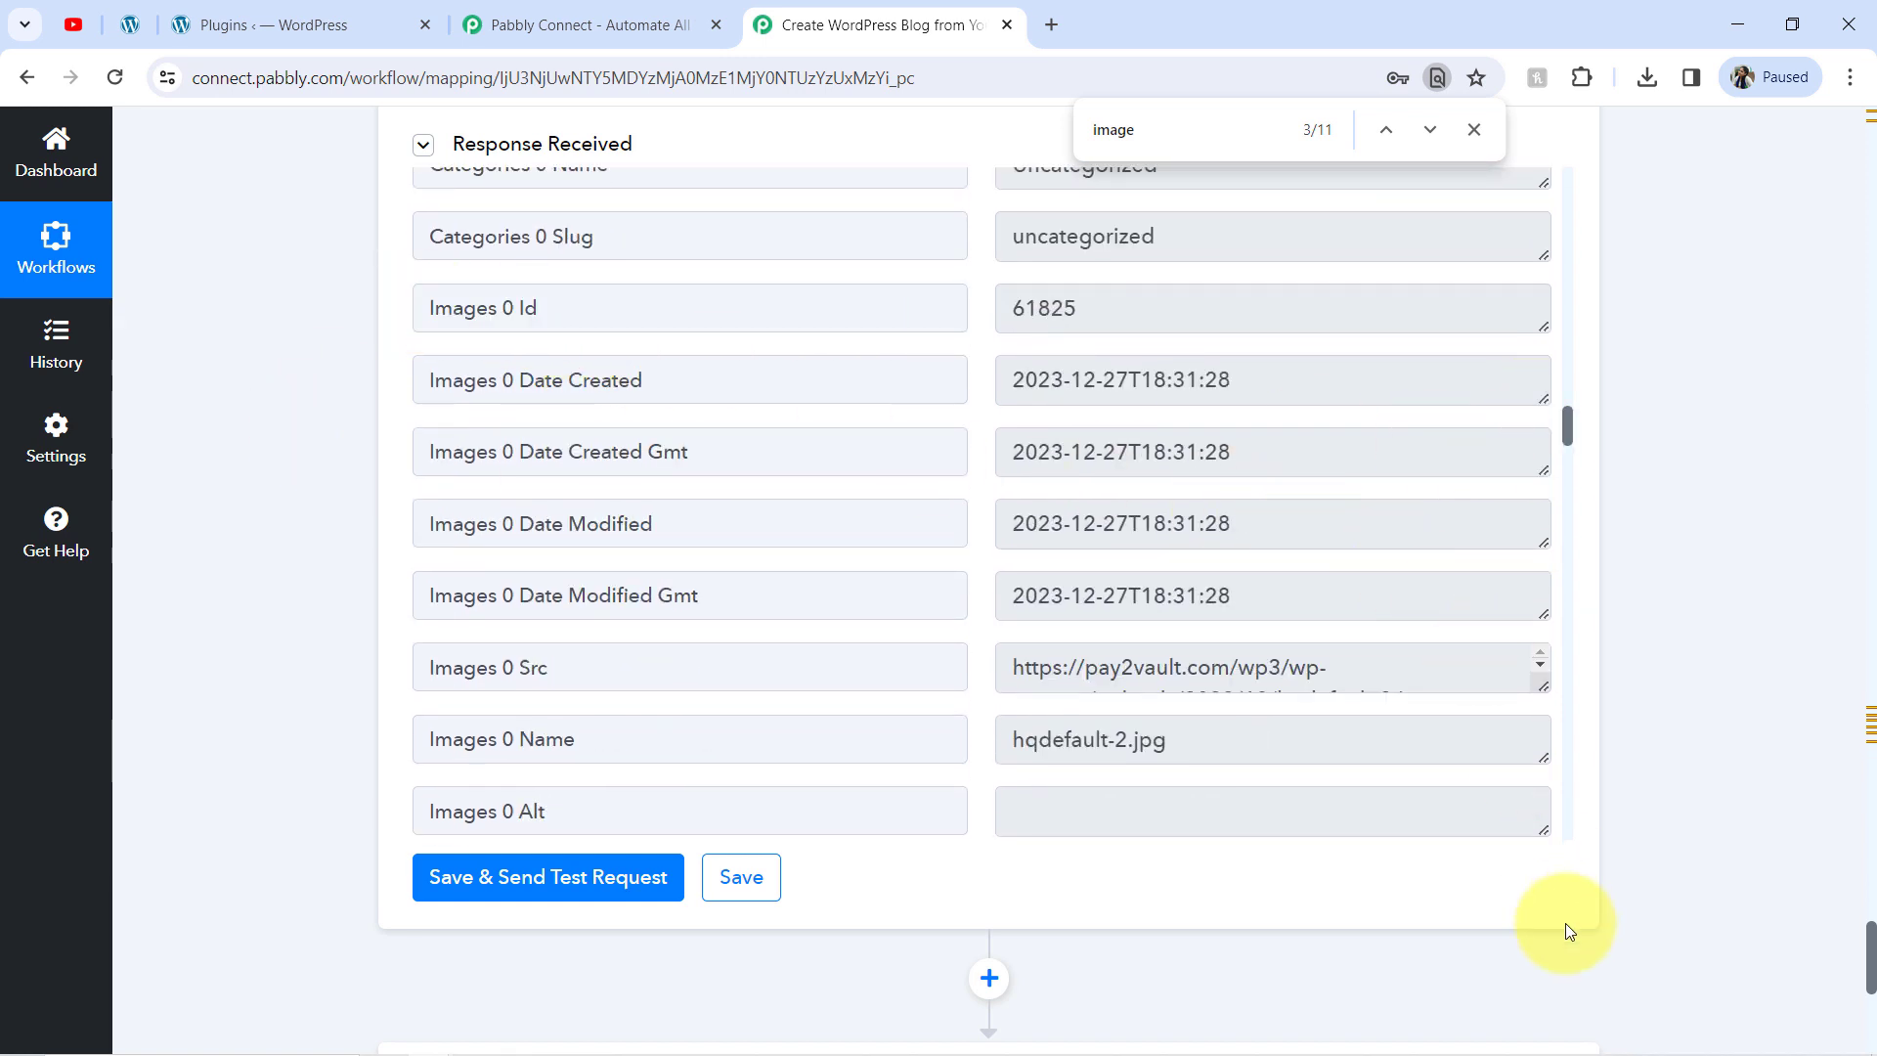
# In the WordPress Create a Post step, map Featured Media ID to Images 0 Id from the WooCommerce step and close the page search.
pyautogui.moveTo(1873, 939); pyautogui.dragTo(1872, 1007)
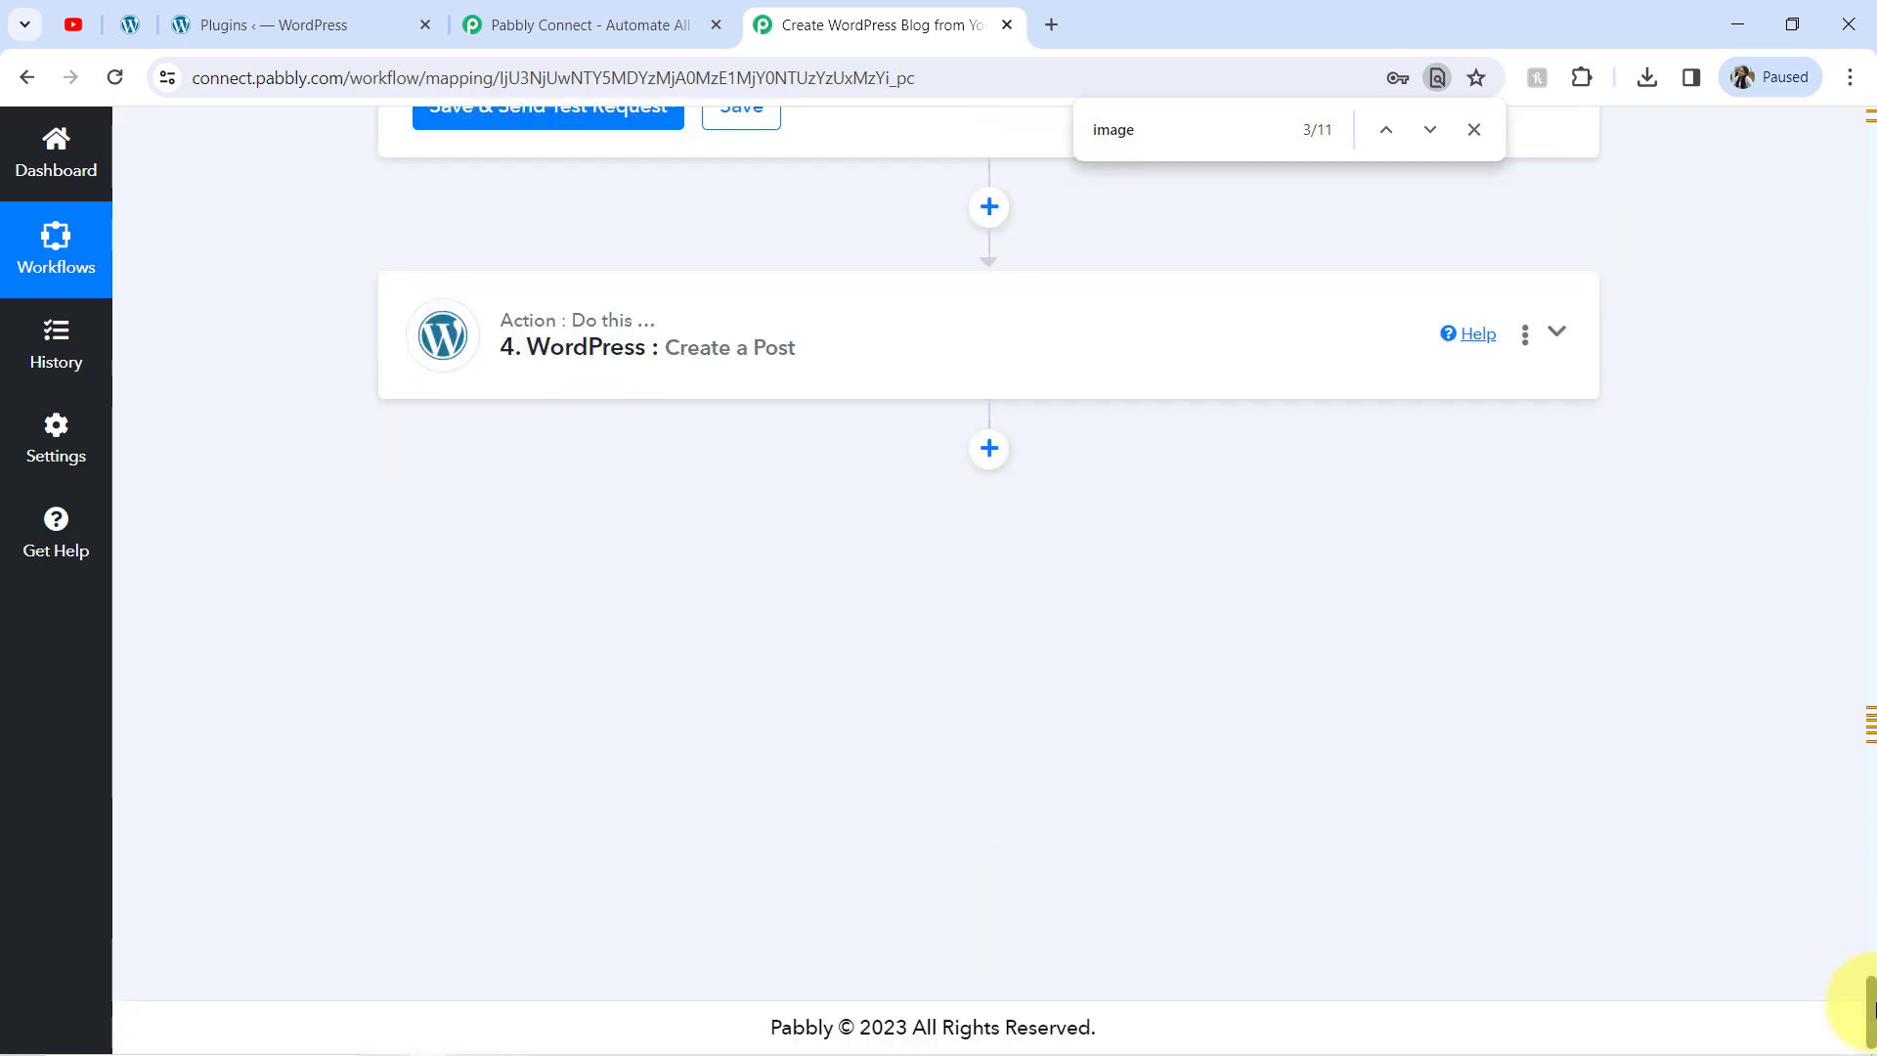
pyautogui.click(631, 358)
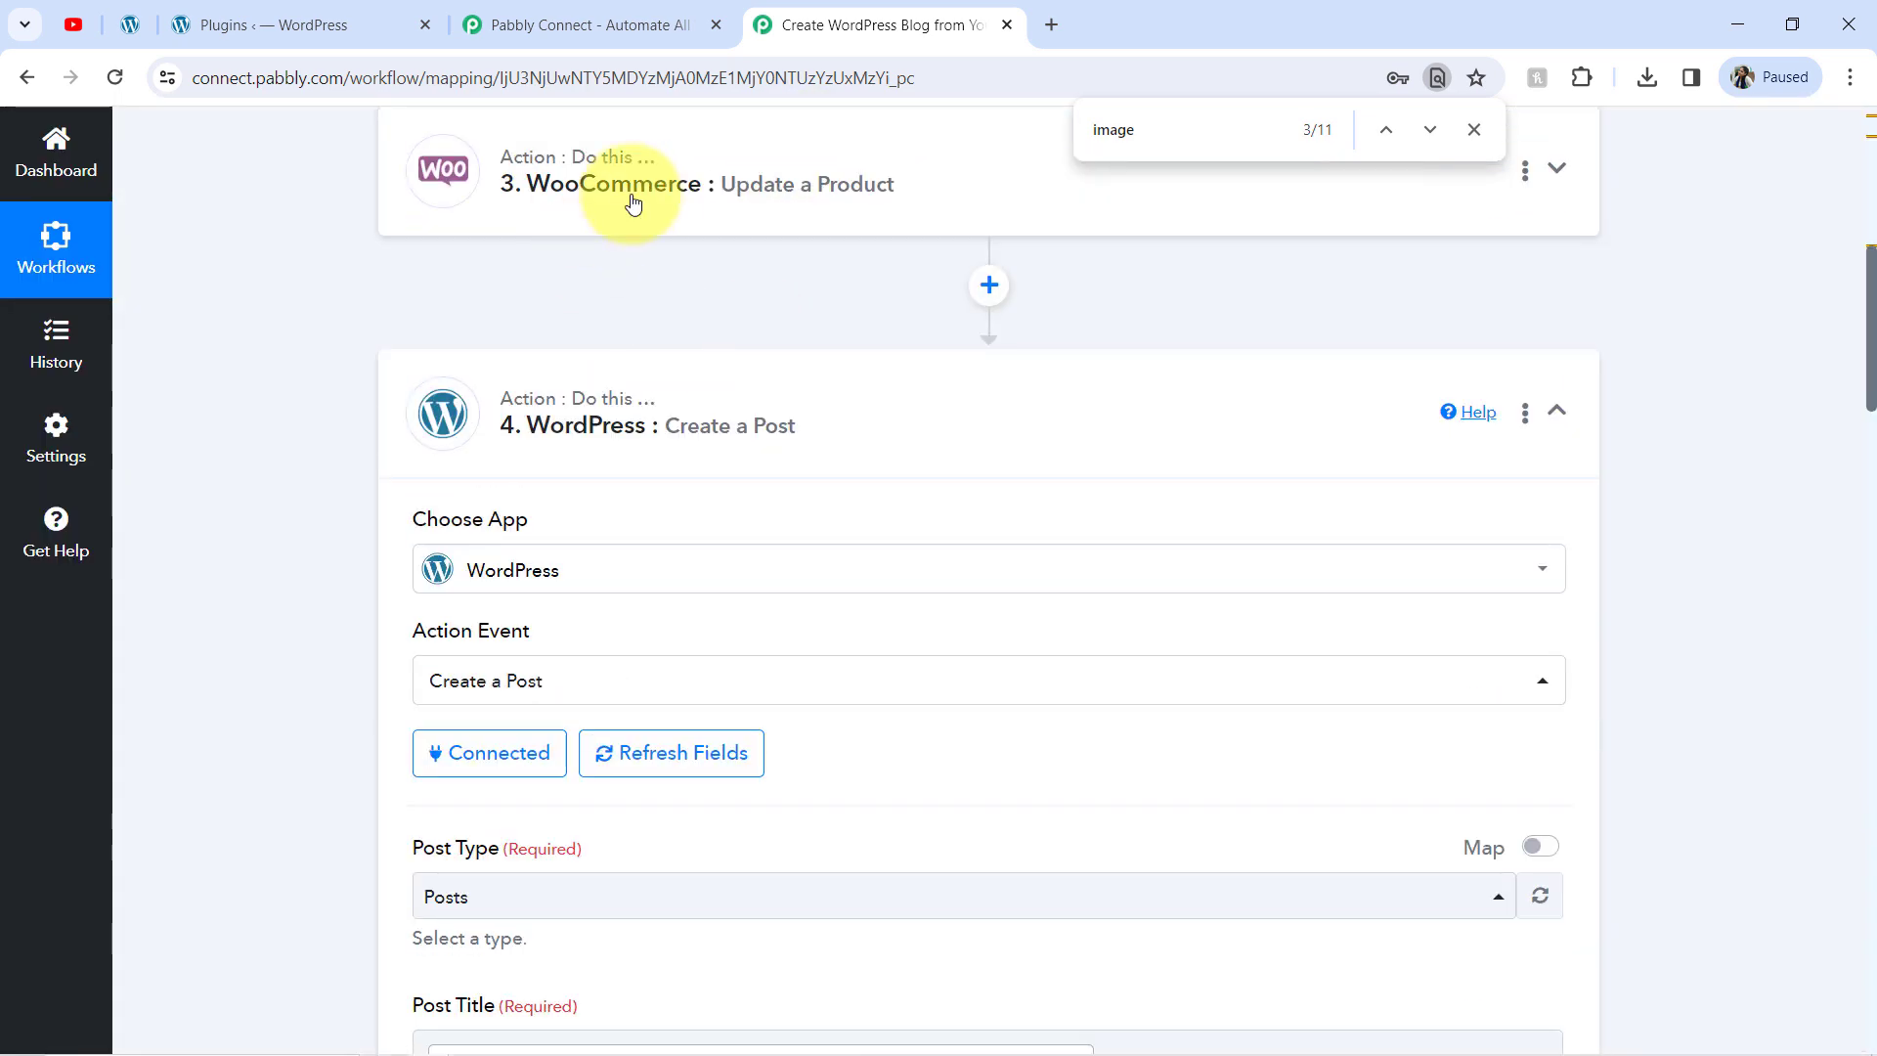
pyautogui.moveTo(1873, 303); pyautogui.dragTo(1867, 553)
pyautogui.scroll(-7, 1868, 553)
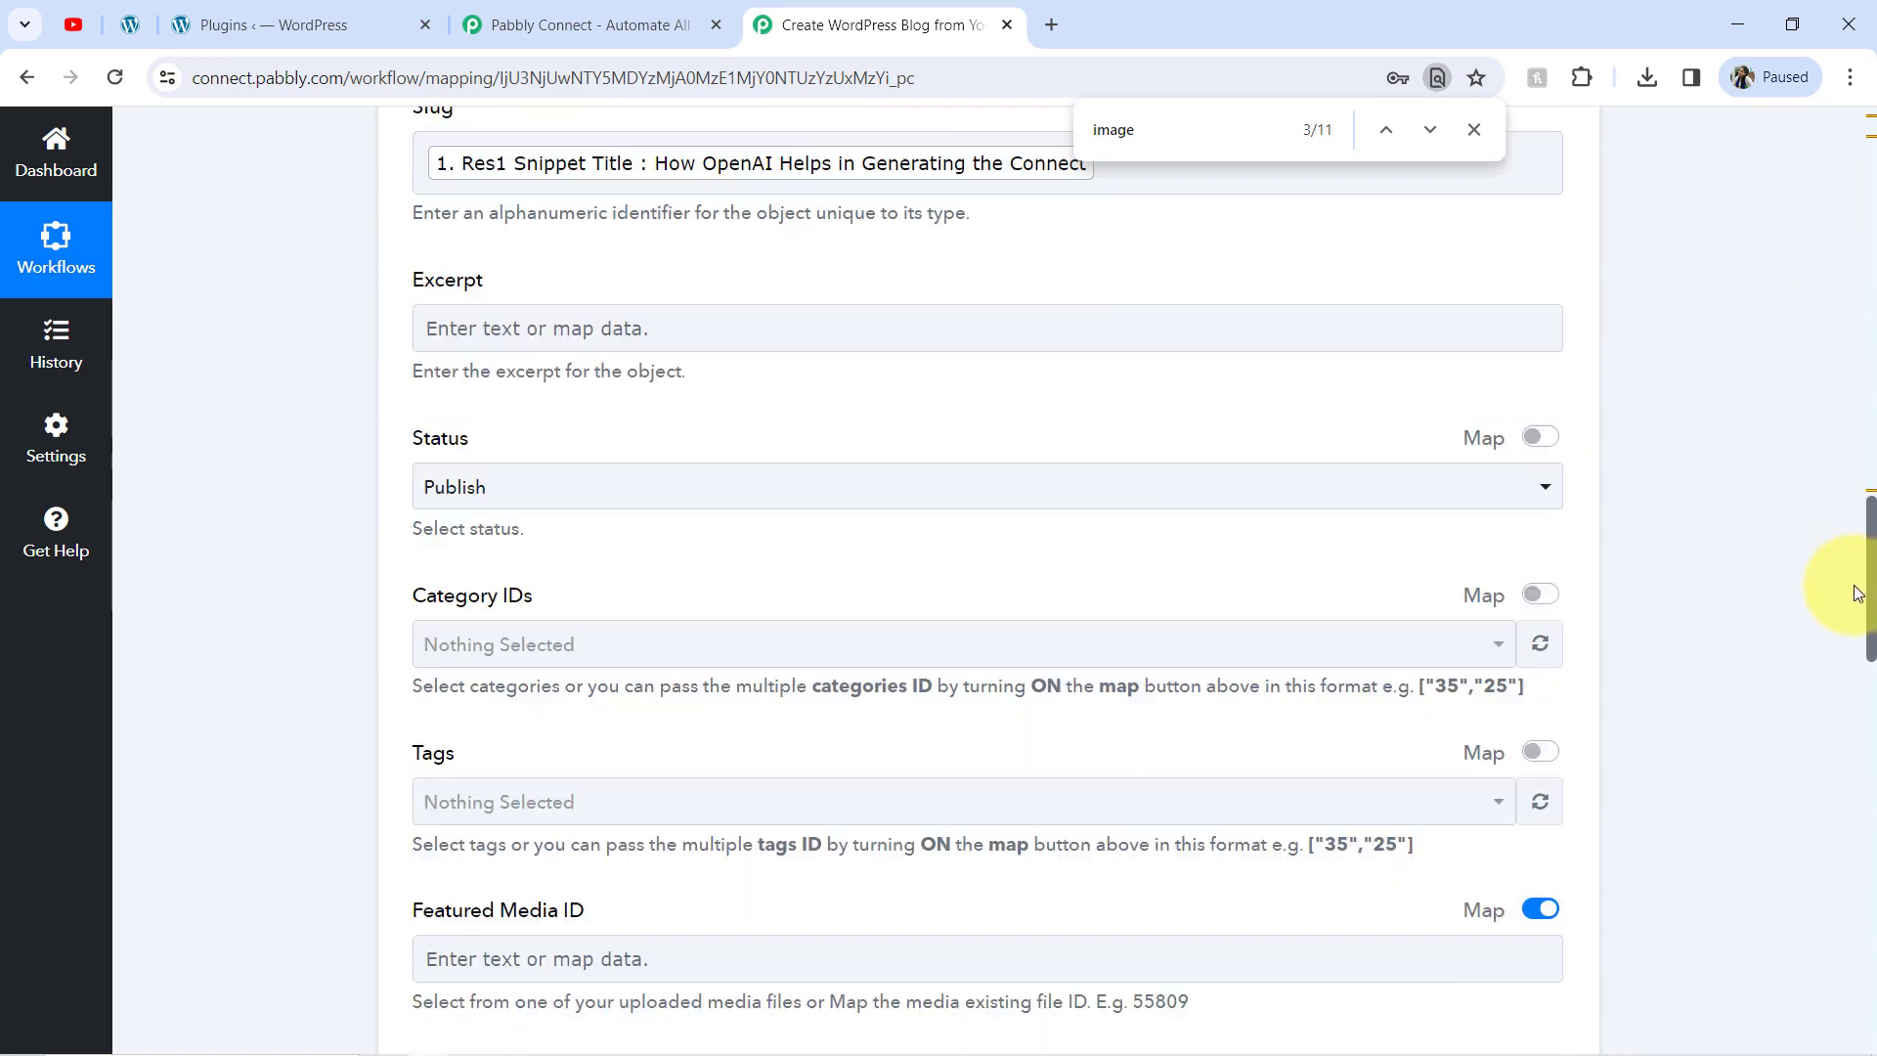
pyautogui.click(489, 450)
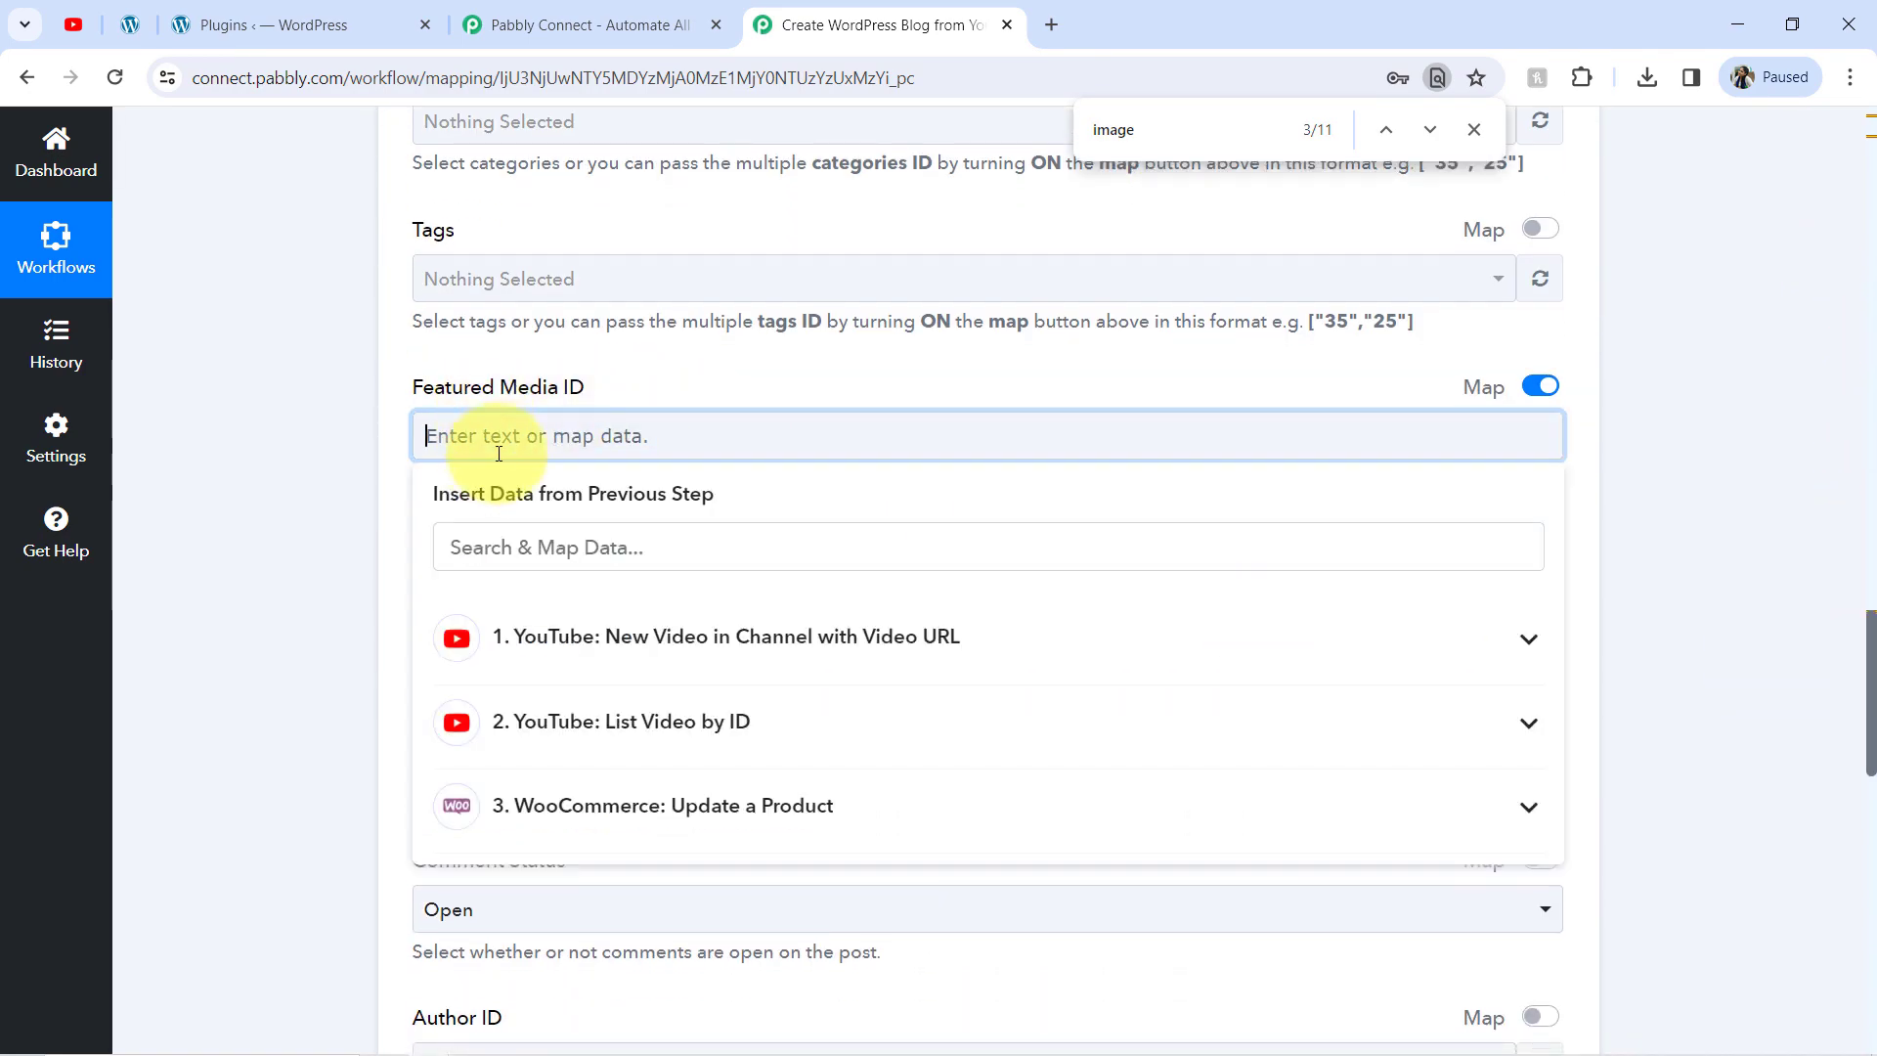
pyautogui.click(577, 810)
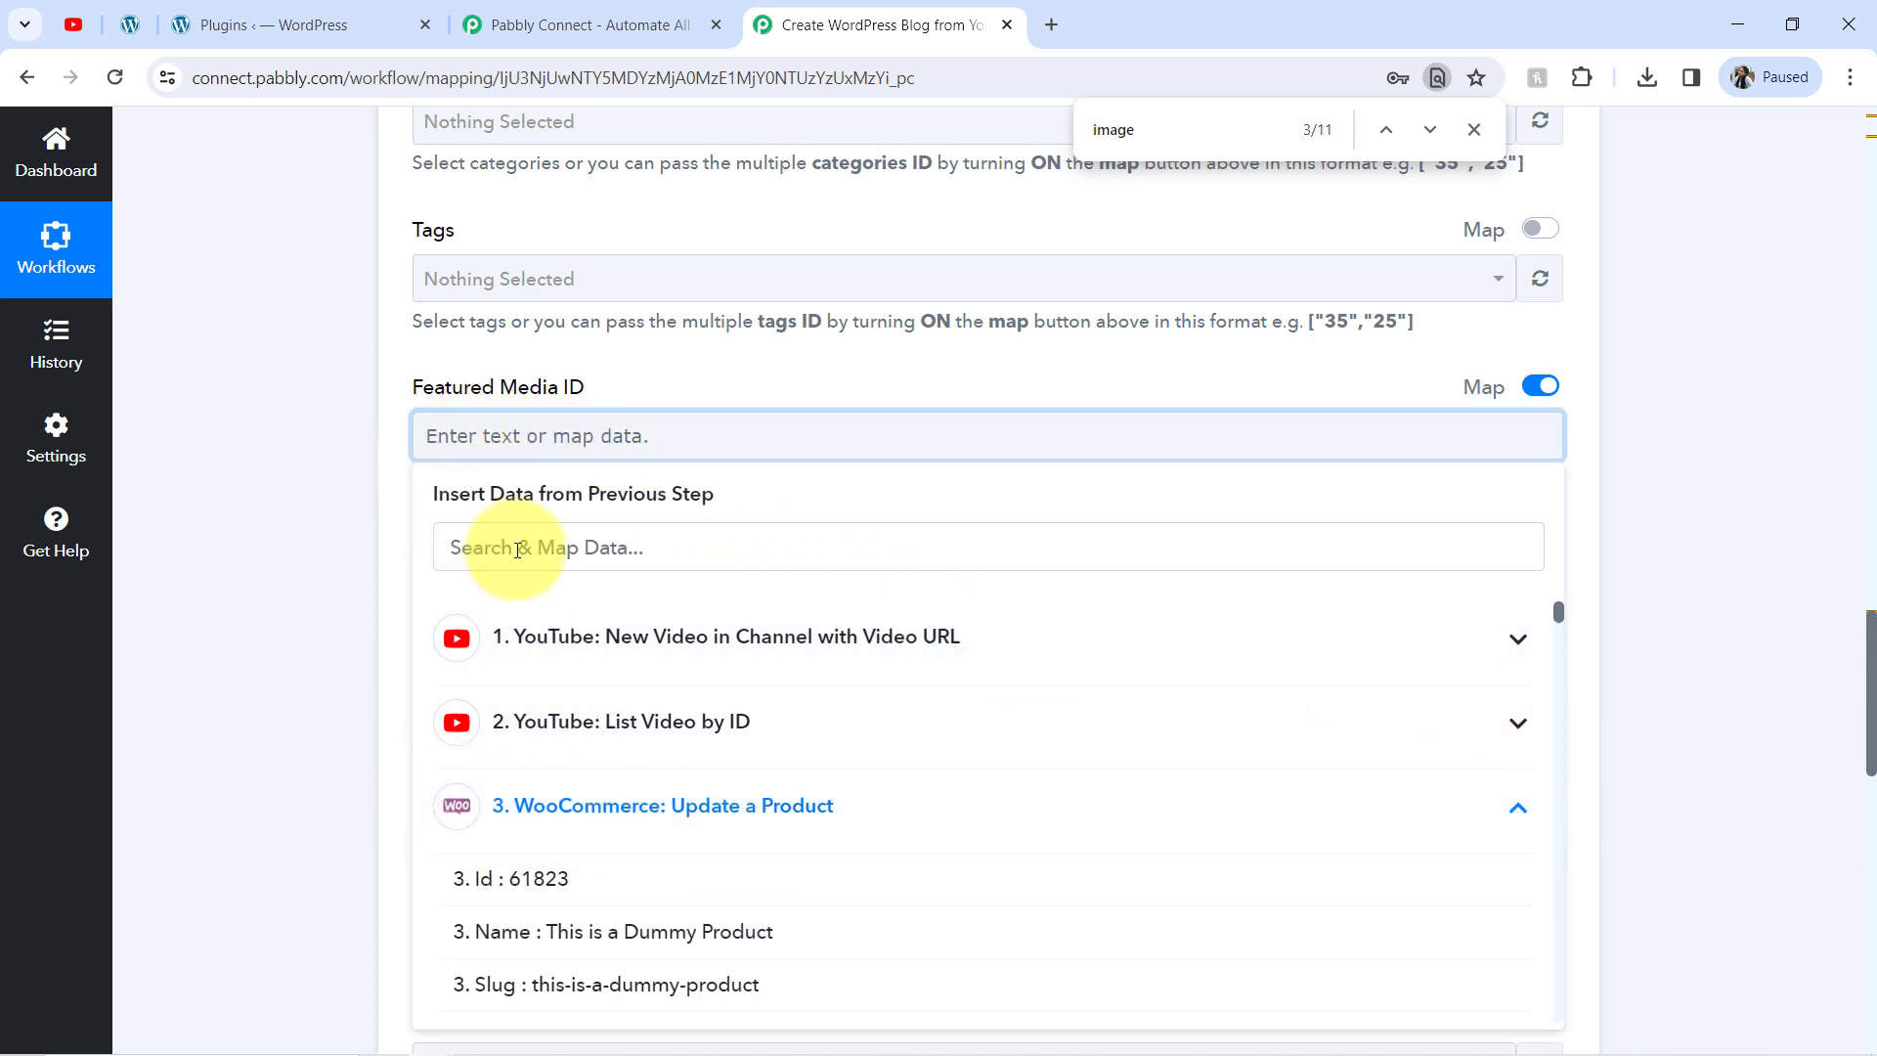
pyautogui.click(518, 550)
pyautogui.write('imag')
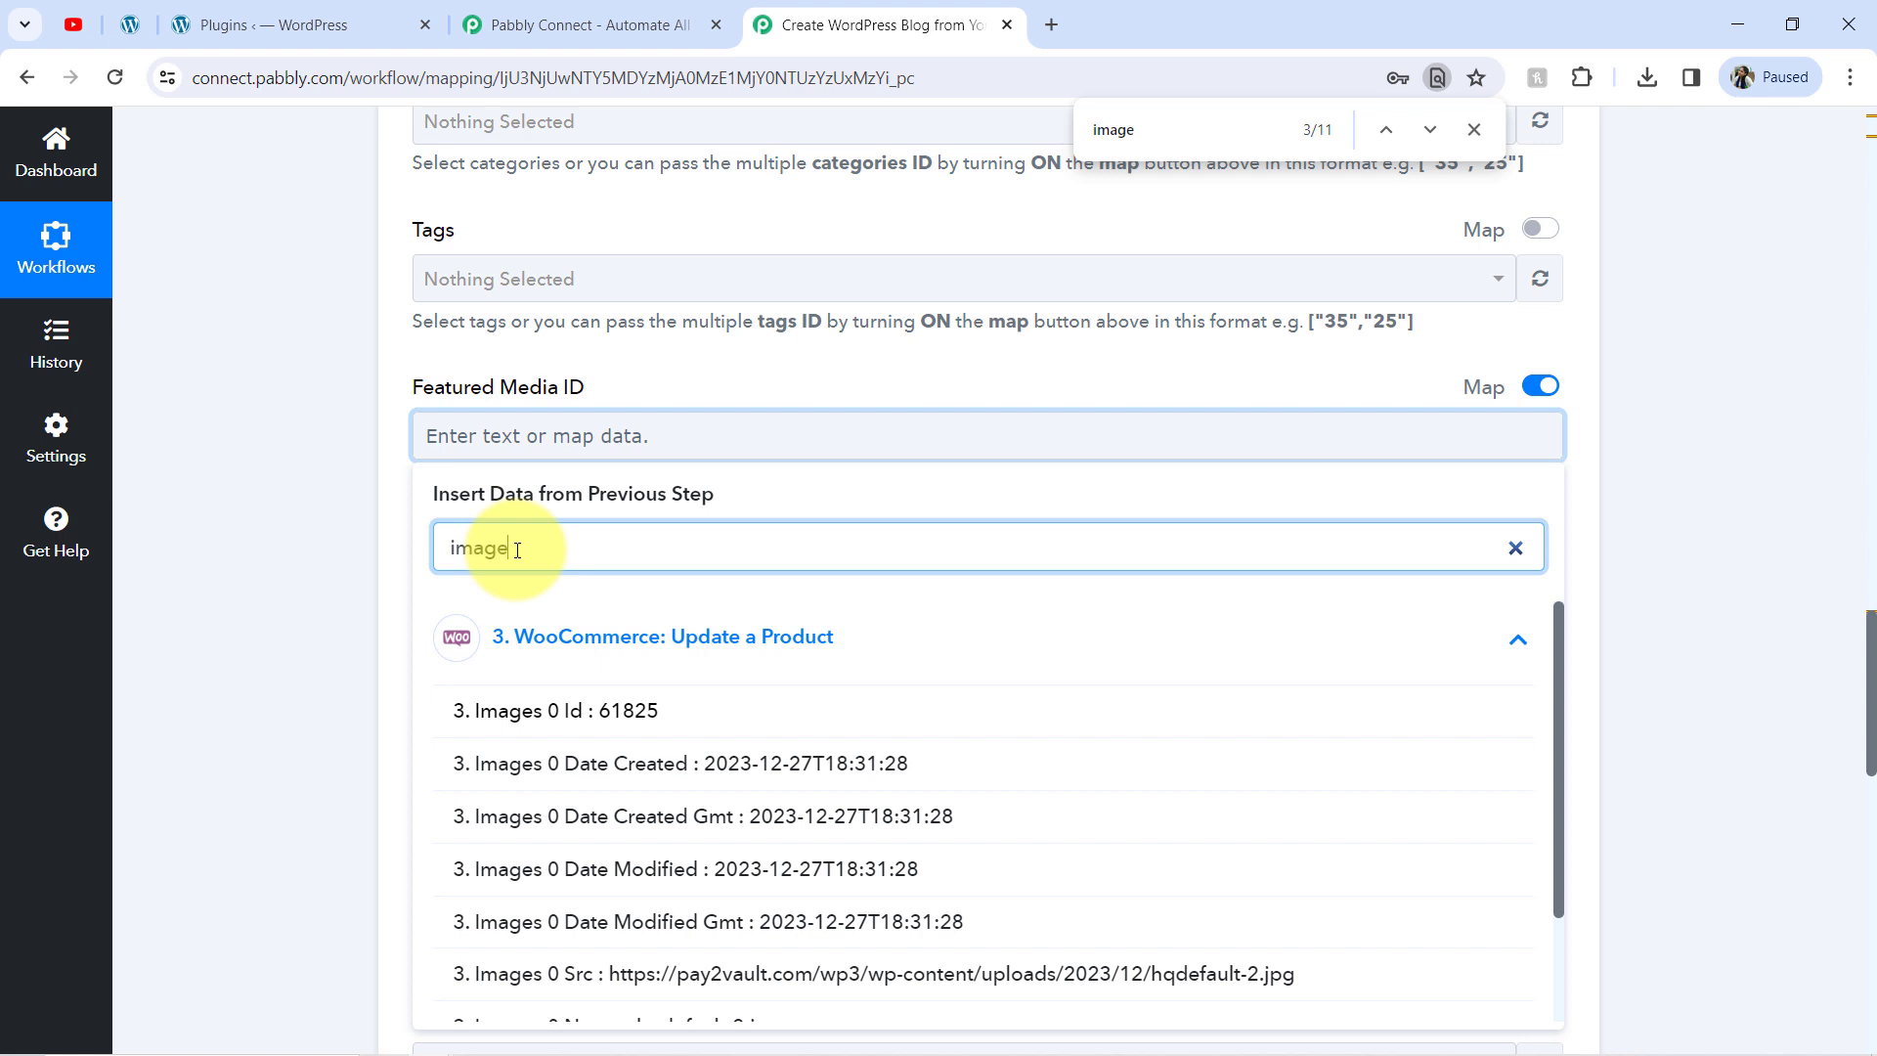
pyautogui.write('e')
pyautogui.click(555, 711)
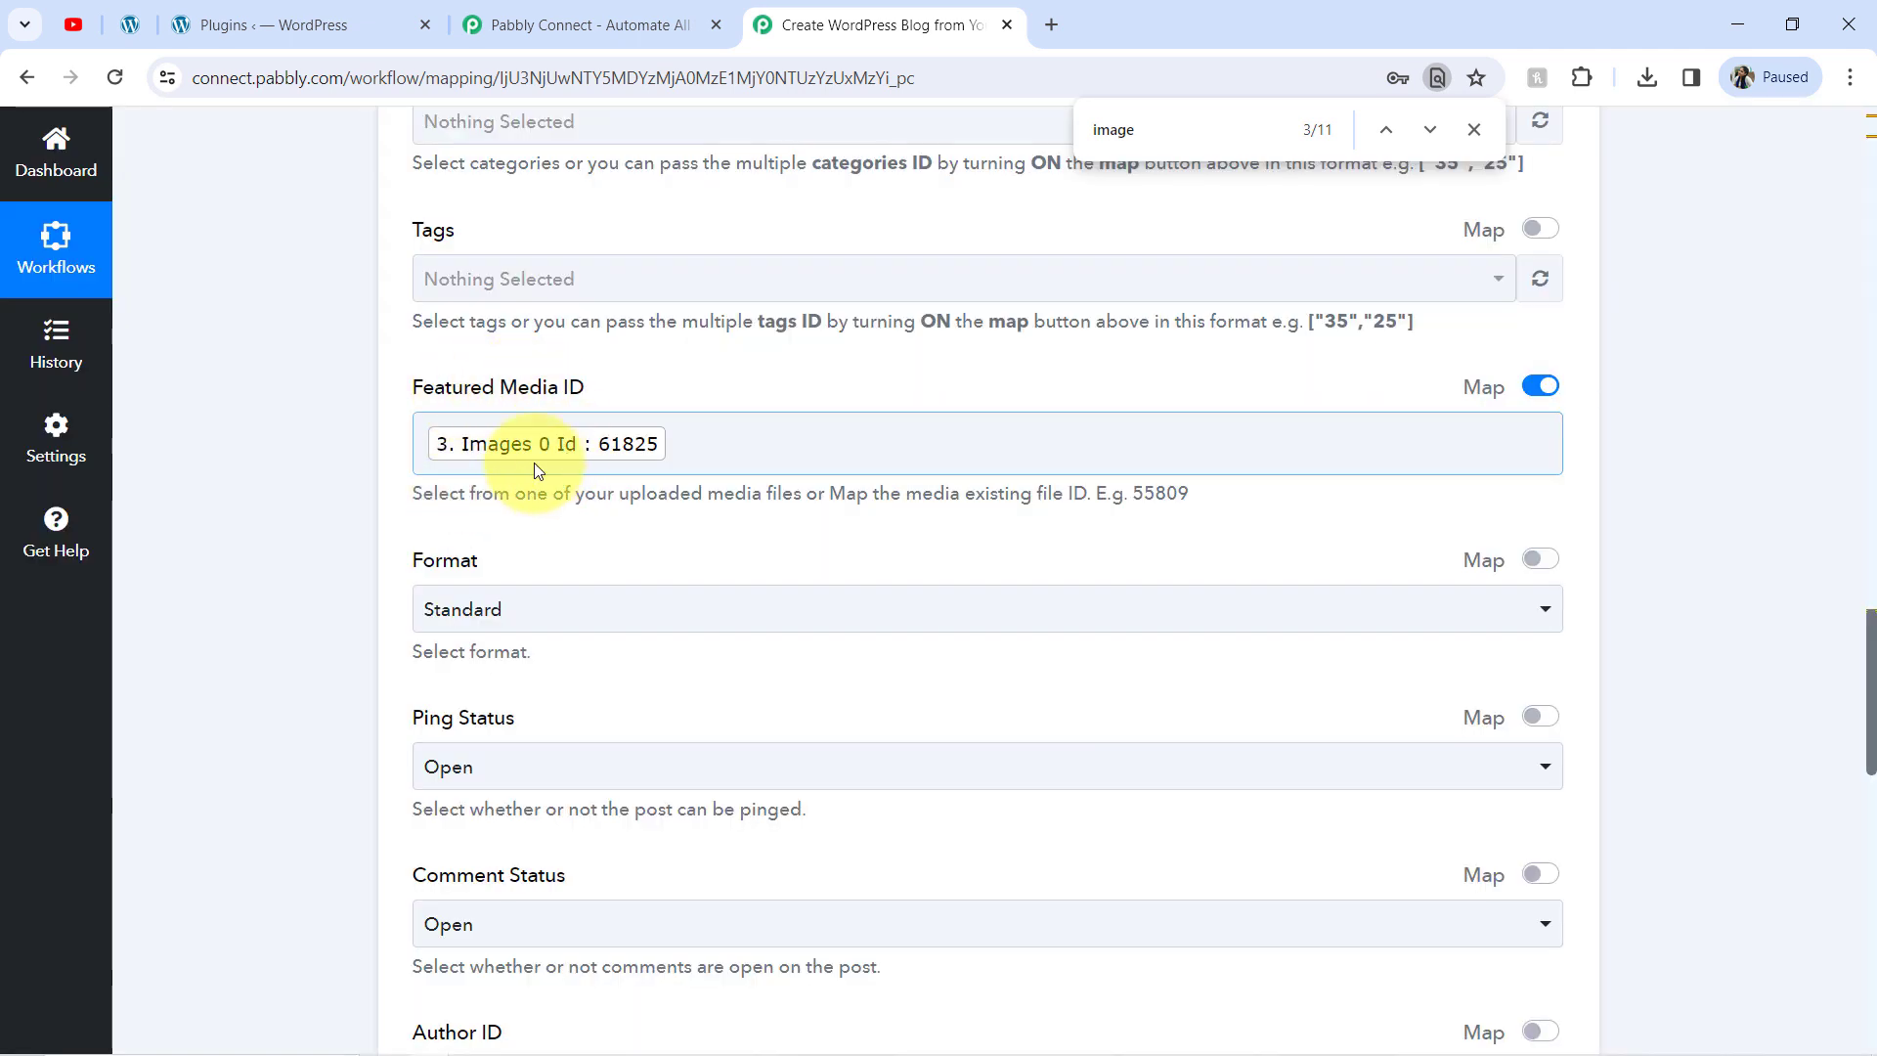
pyautogui.click(1474, 131)
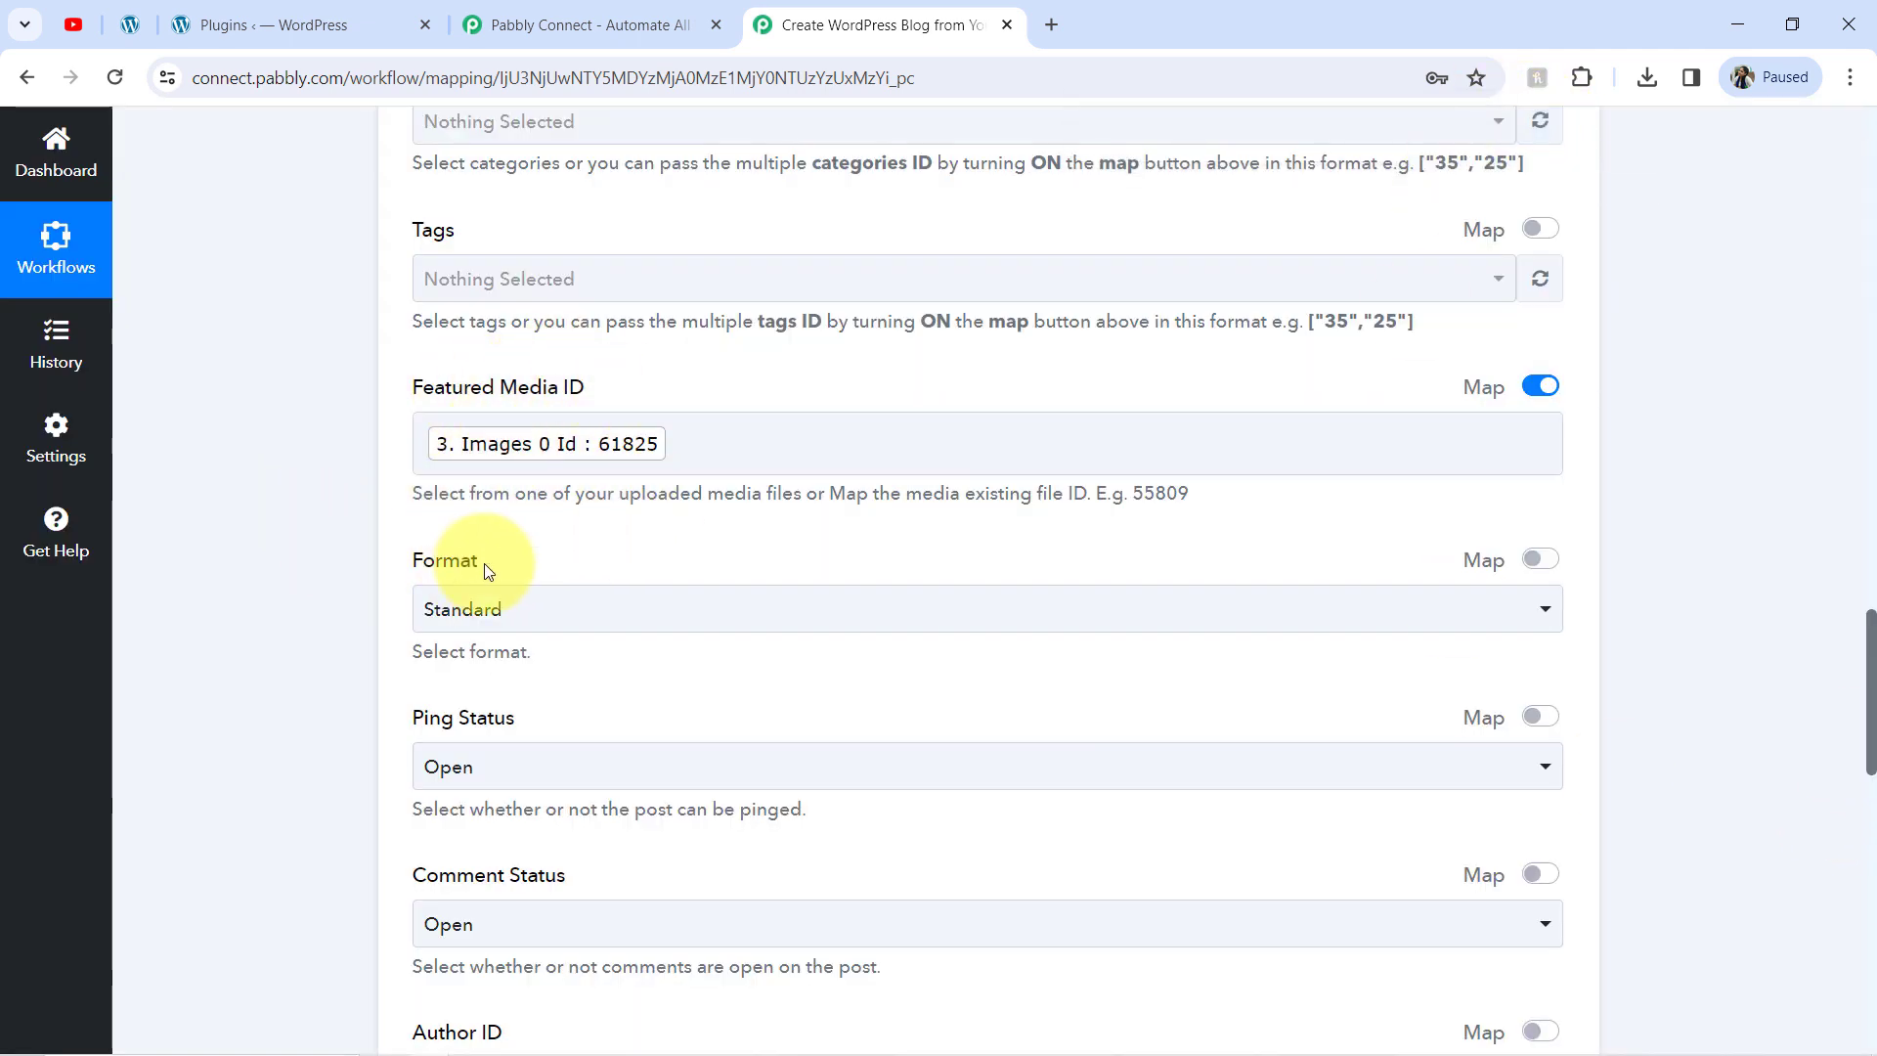
# Review the remaining fields of the WordPress Create a Post step, then save it and send a test request.
pyautogui.scroll(-2, 283, 716)
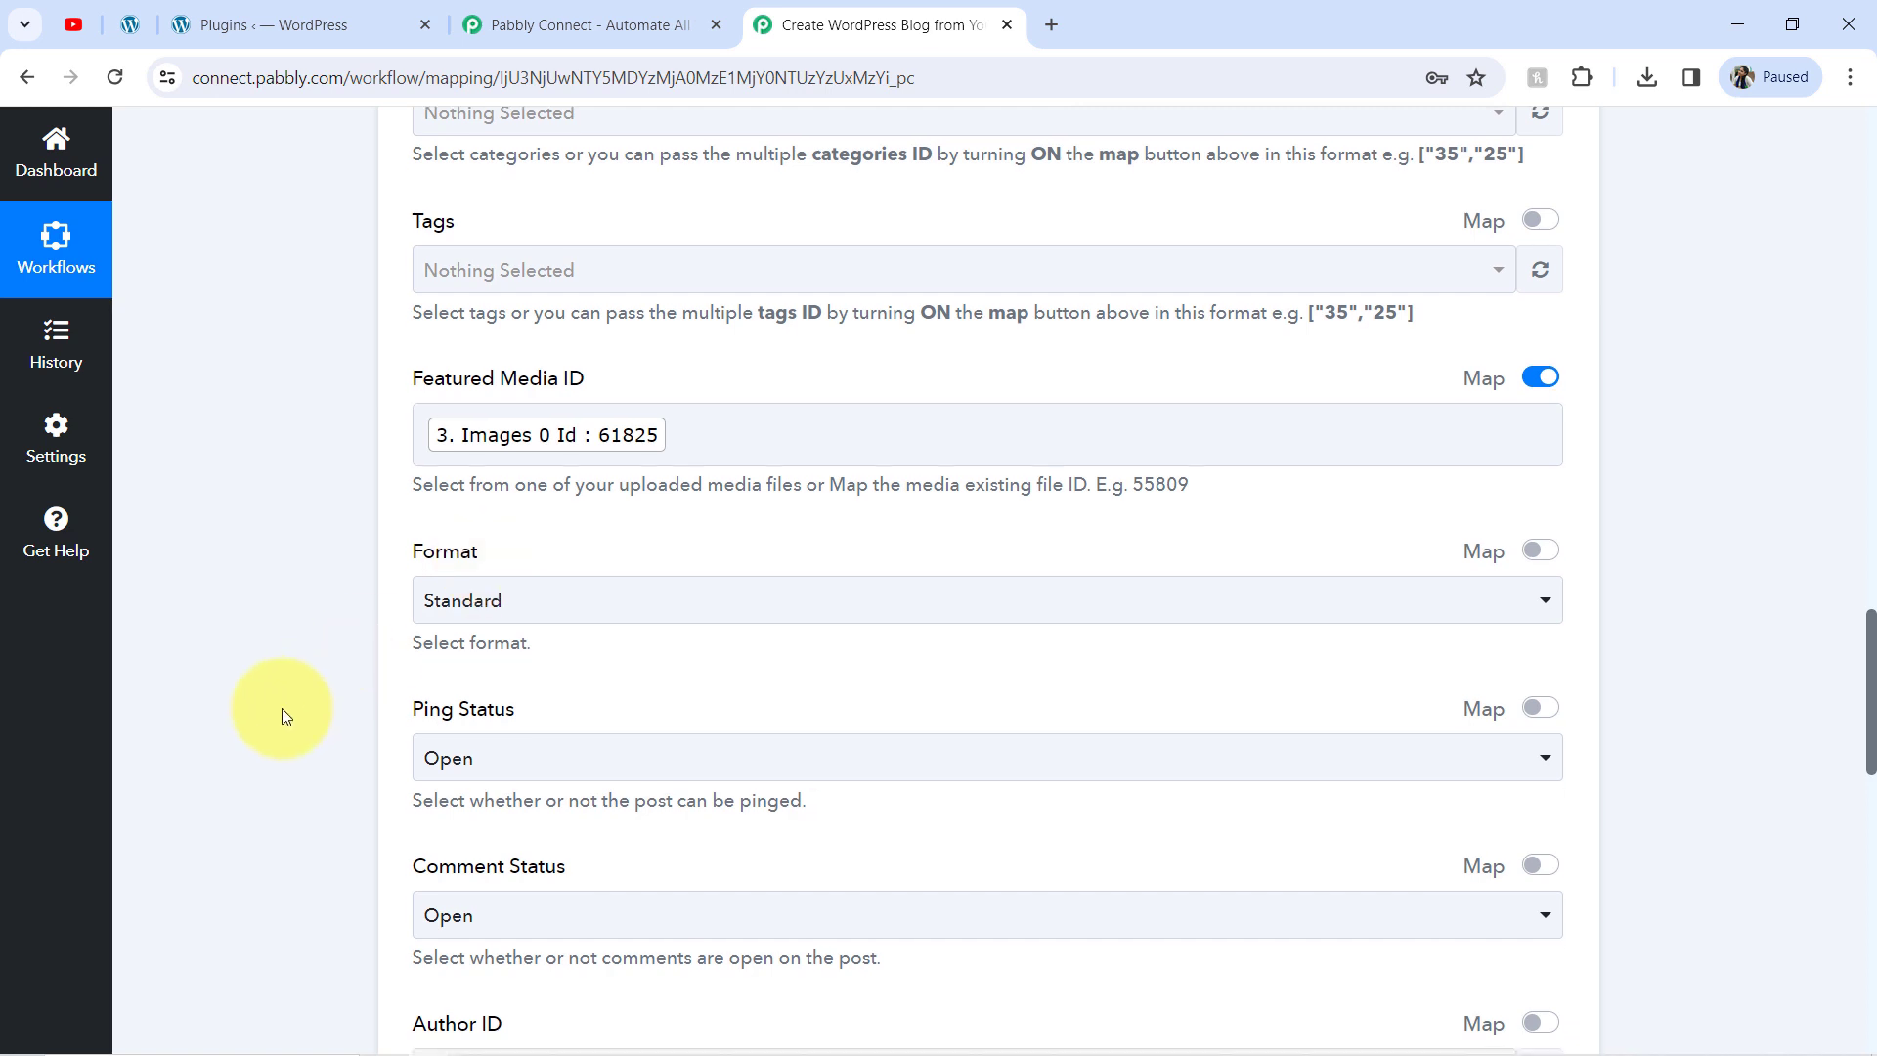
pyautogui.scroll(-3, 282, 708)
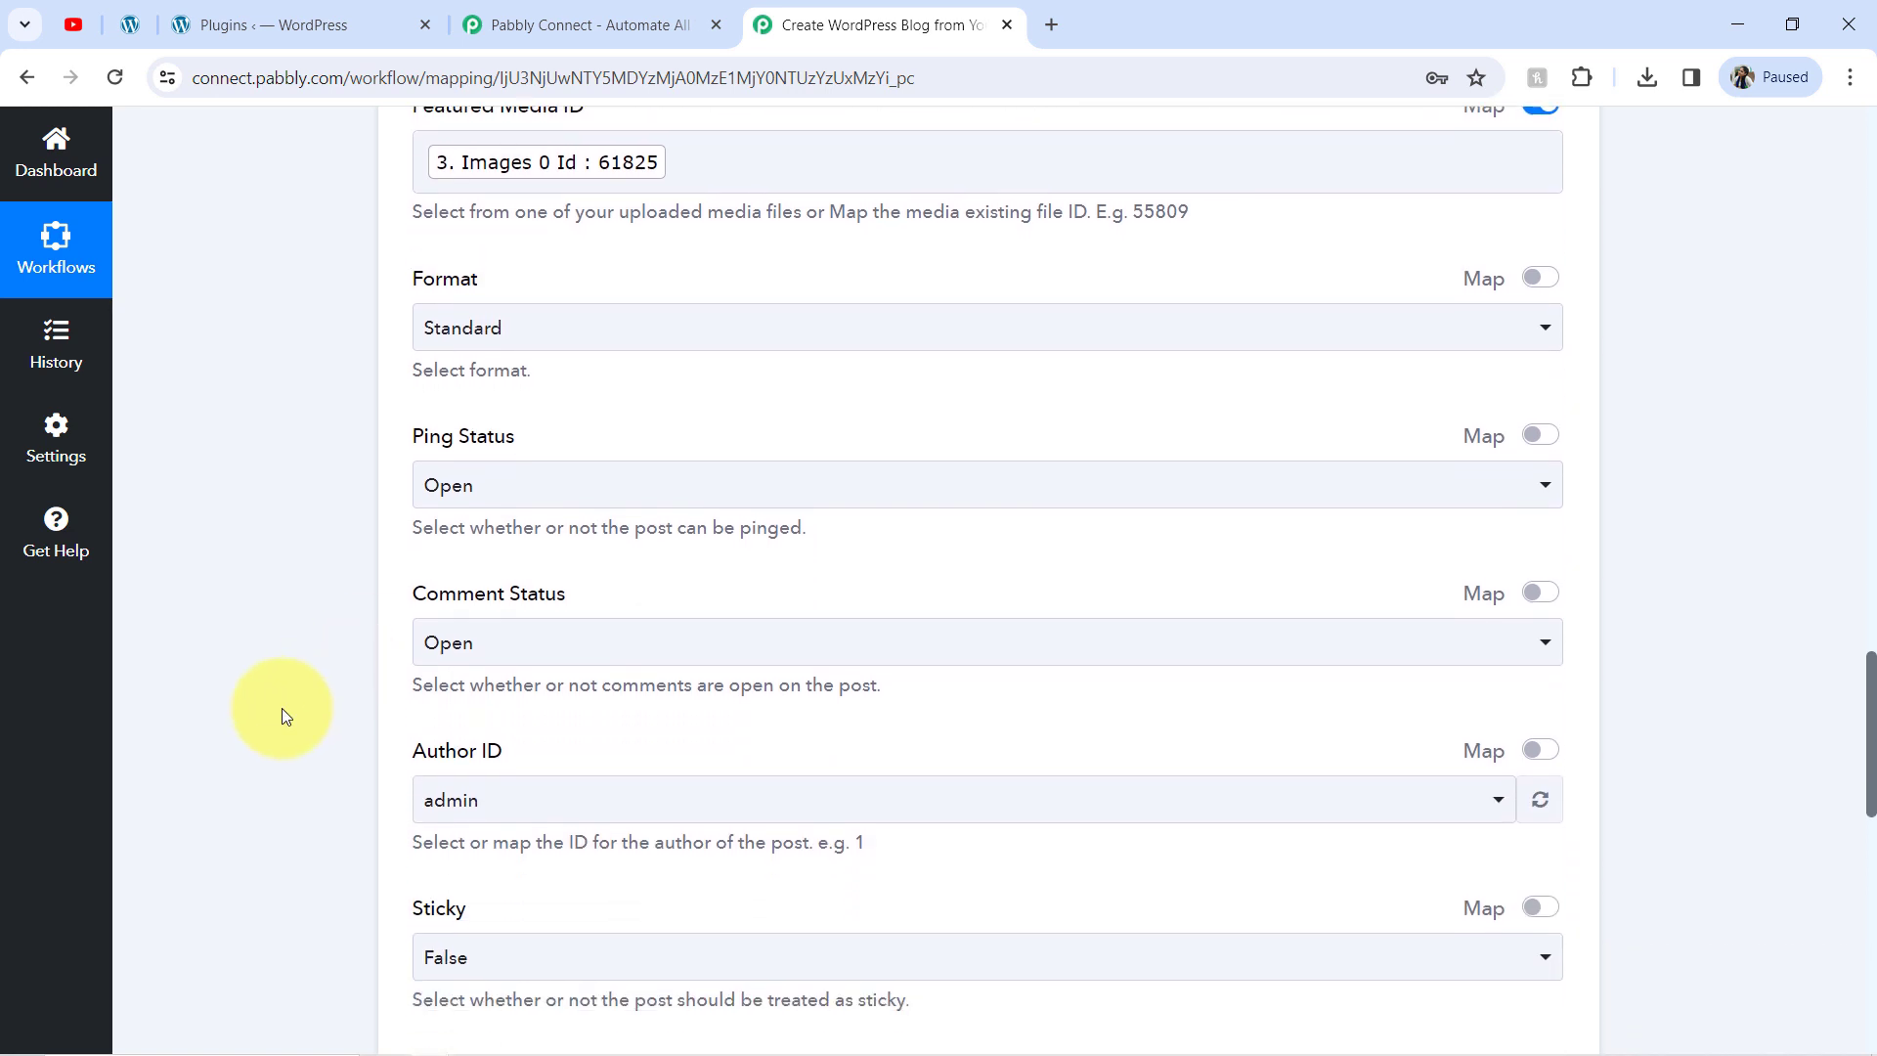
pyautogui.scroll(-3, 281, 710)
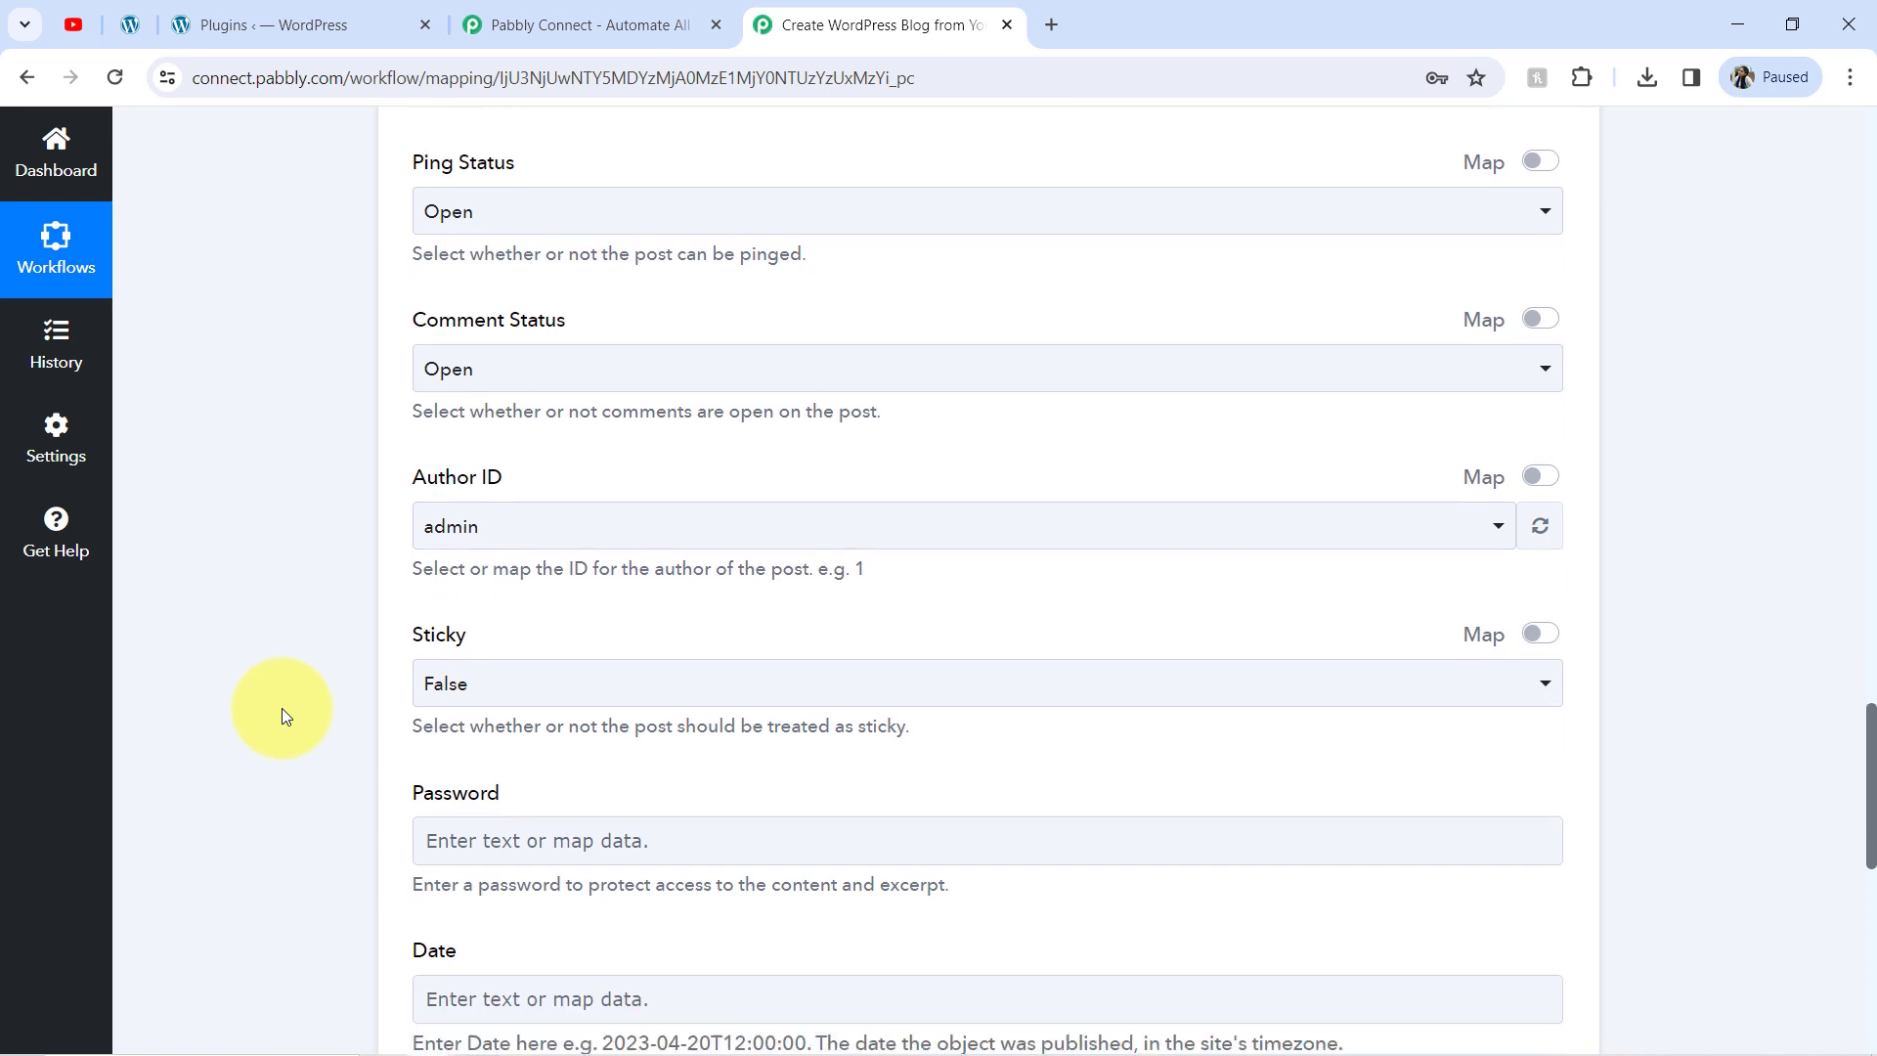
pyautogui.scroll(-3, 282, 717)
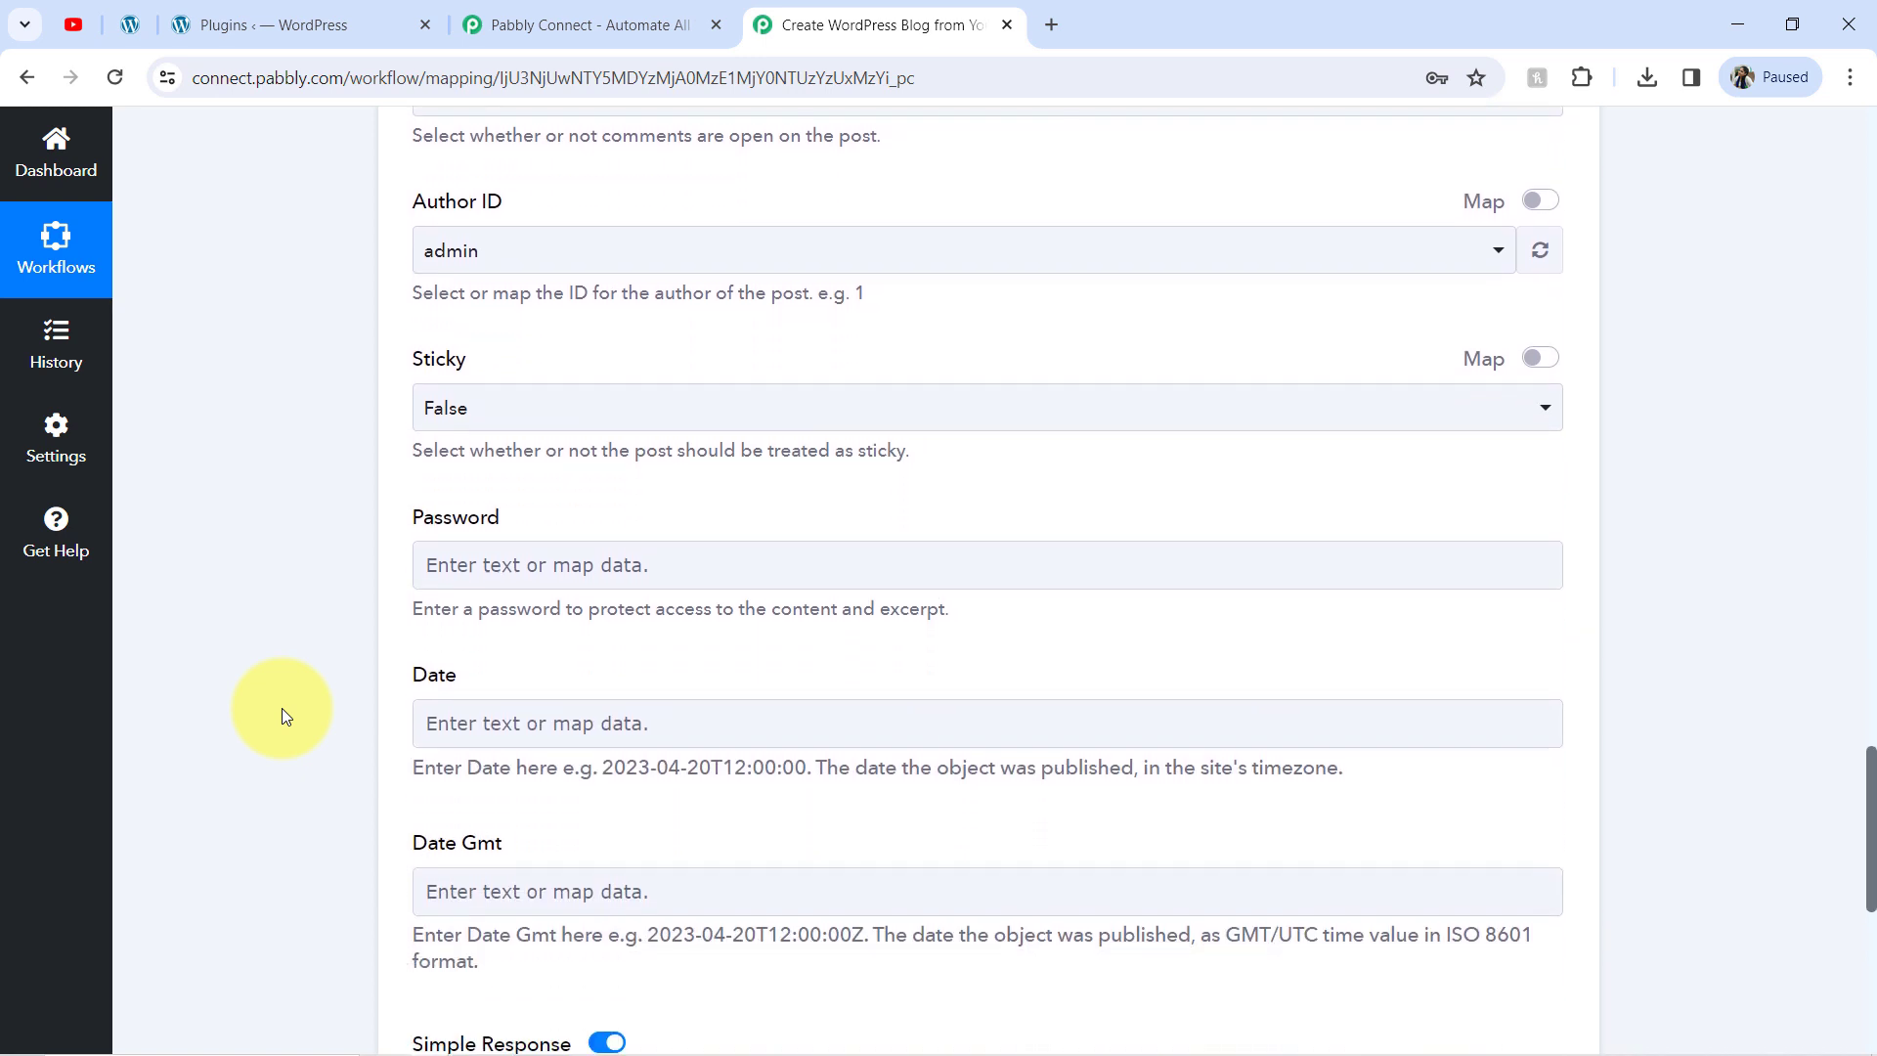
pyautogui.scroll(-1, 282, 717)
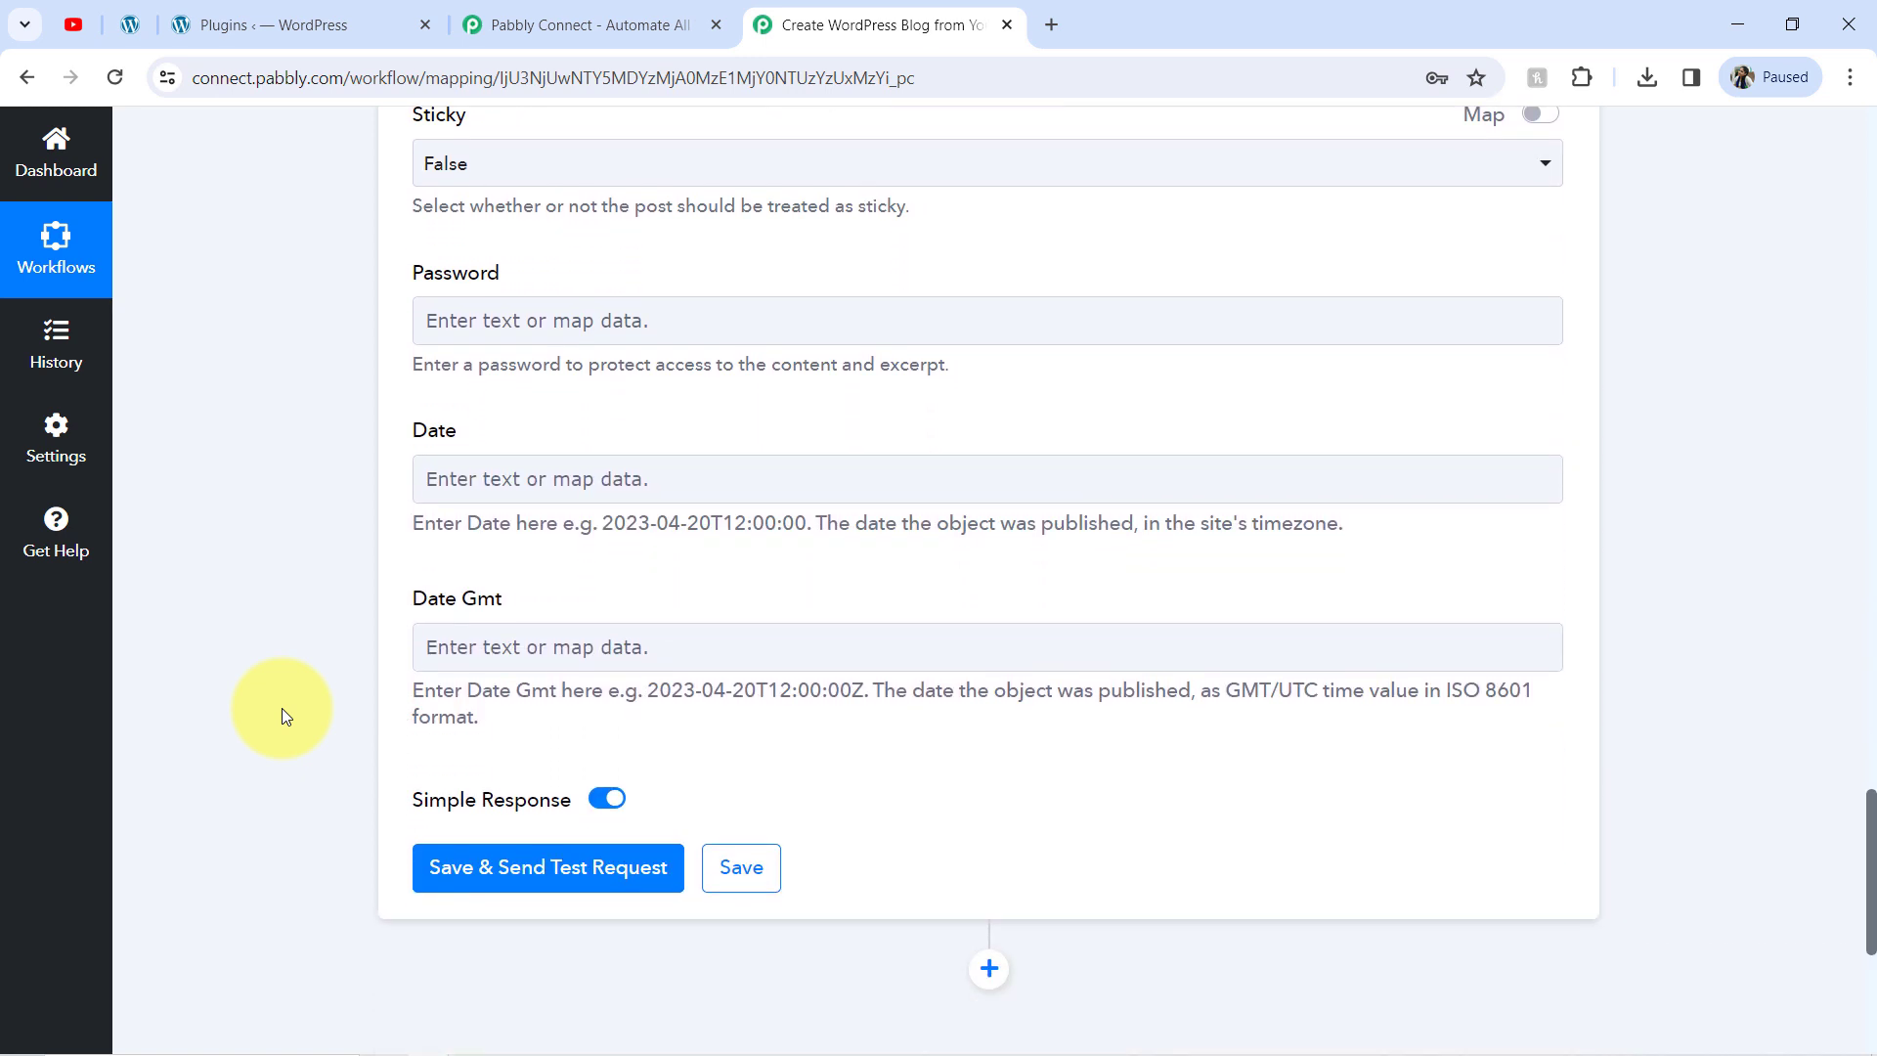
pyautogui.scroll(-3, 281, 717)
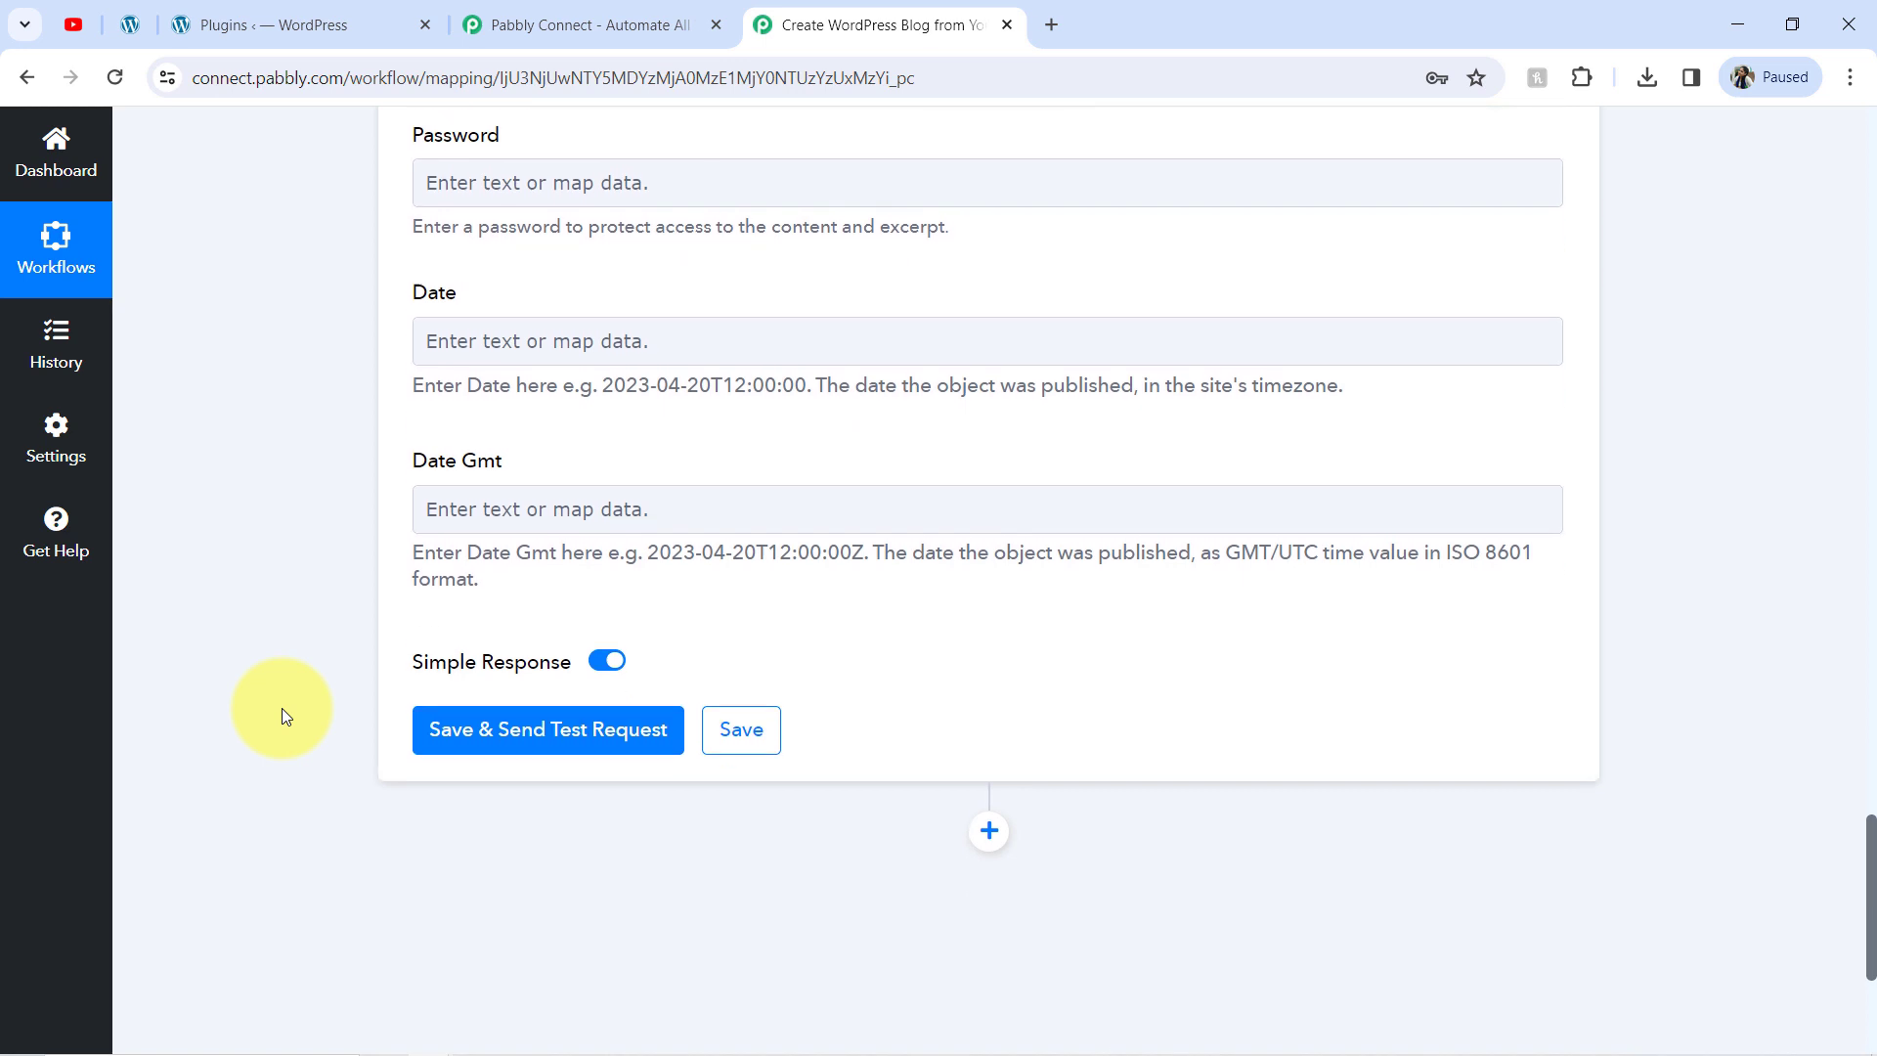
pyautogui.scroll(-2, 282, 717)
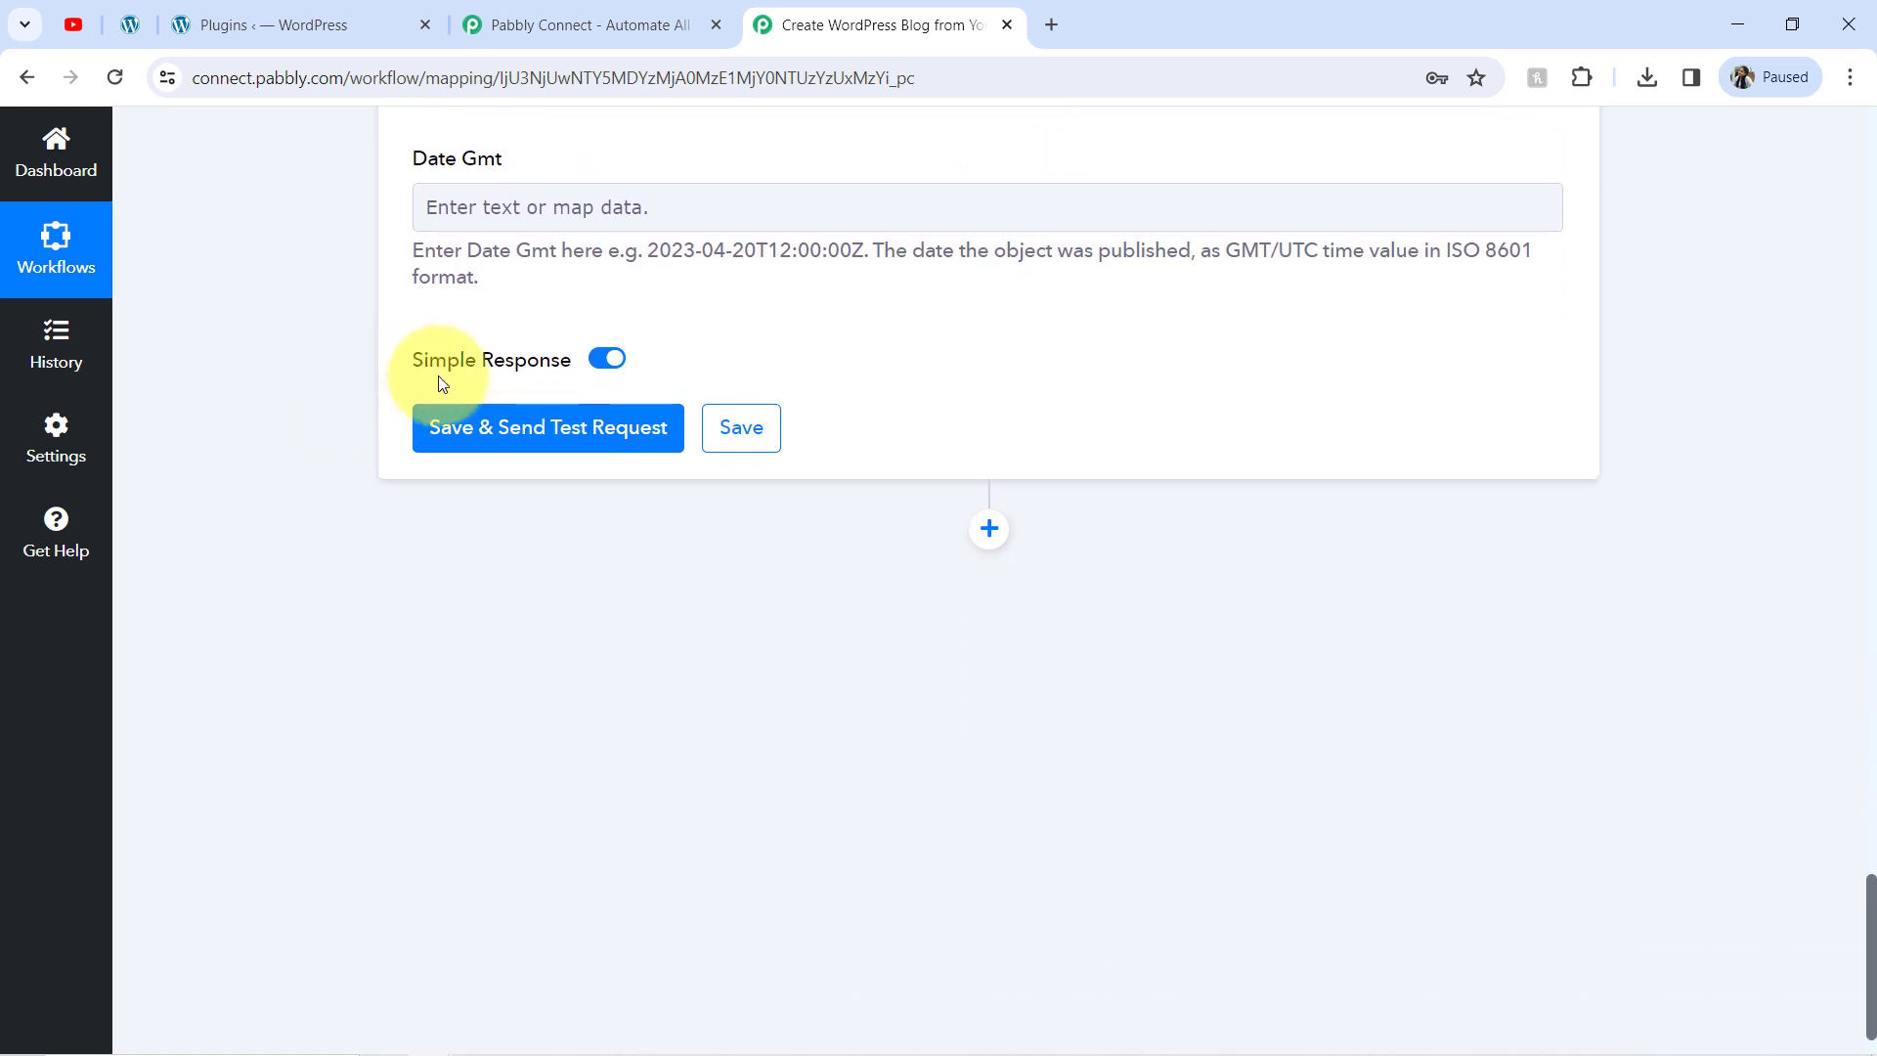
pyautogui.click(482, 435)
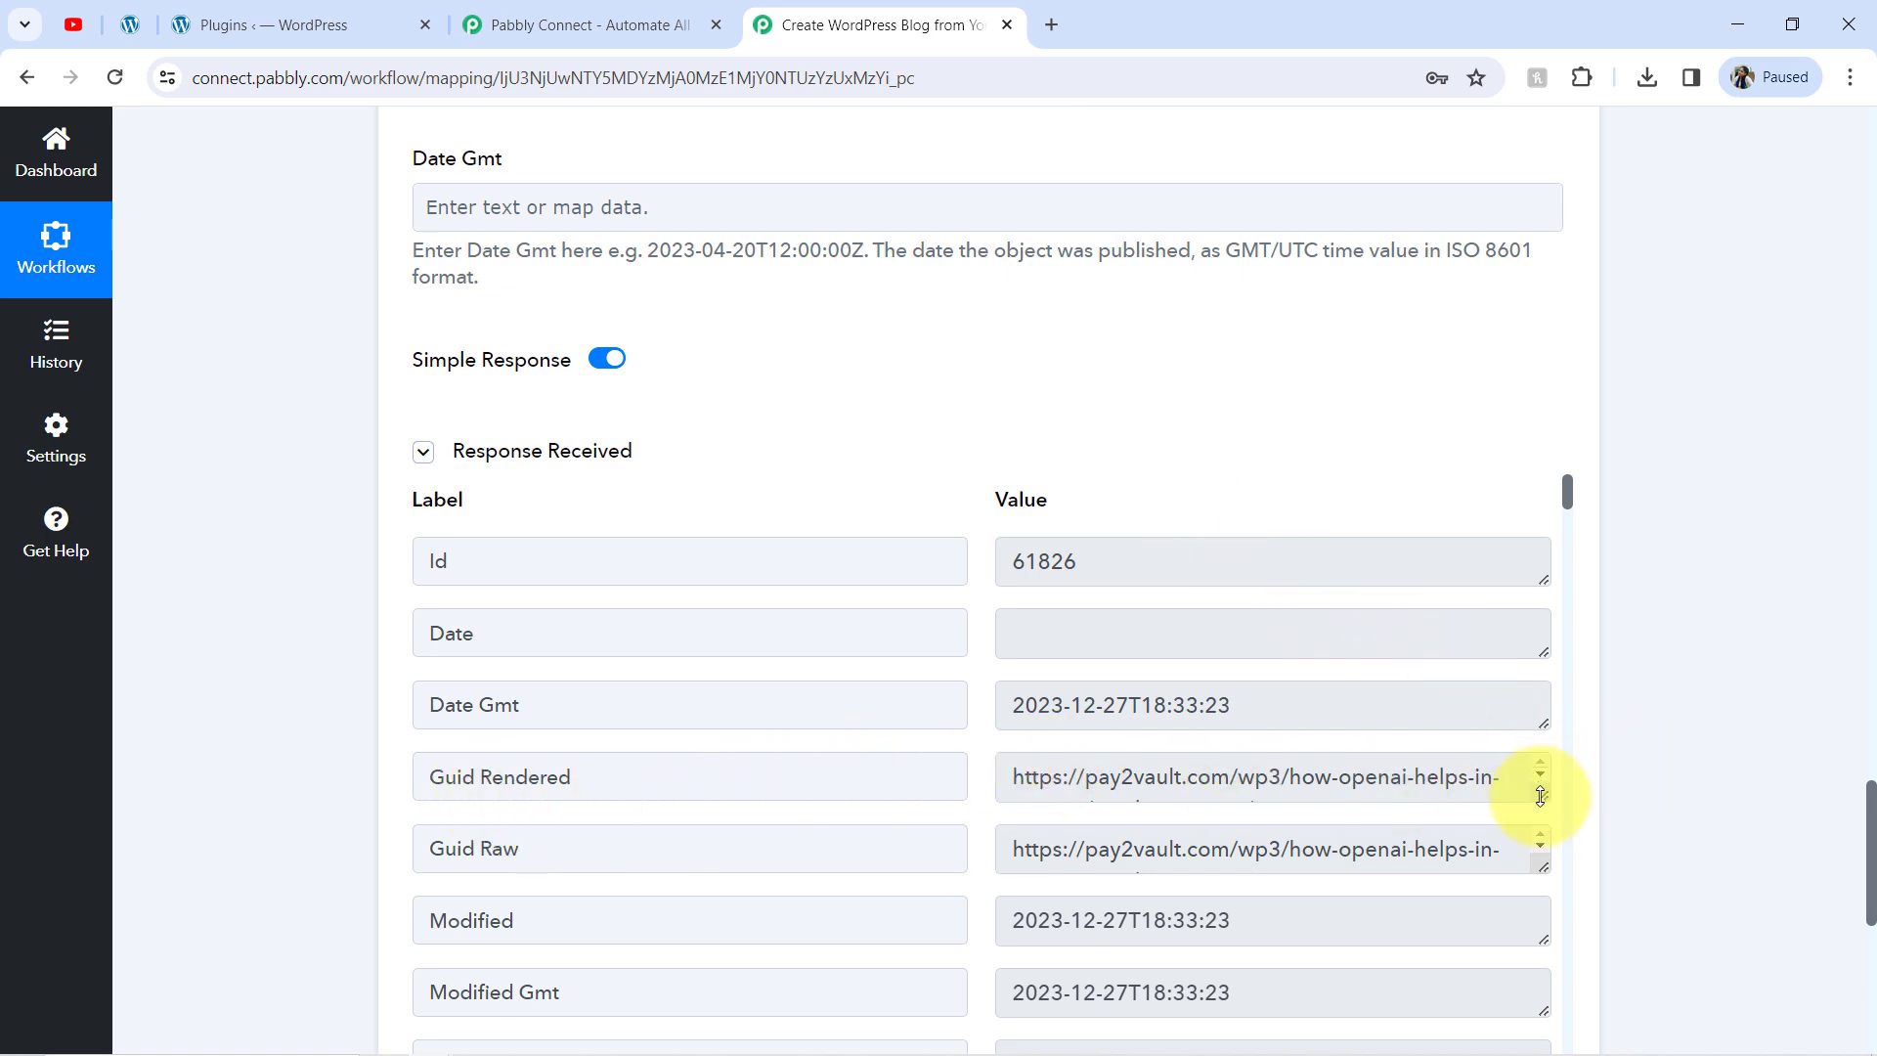
# Open the new post's Guid Rendered URL from the WordPress Create a Post response.
pyautogui.moveTo(1542, 841); pyautogui.dragTo(1542, 885)
pyautogui.tripleClick(1309, 776)
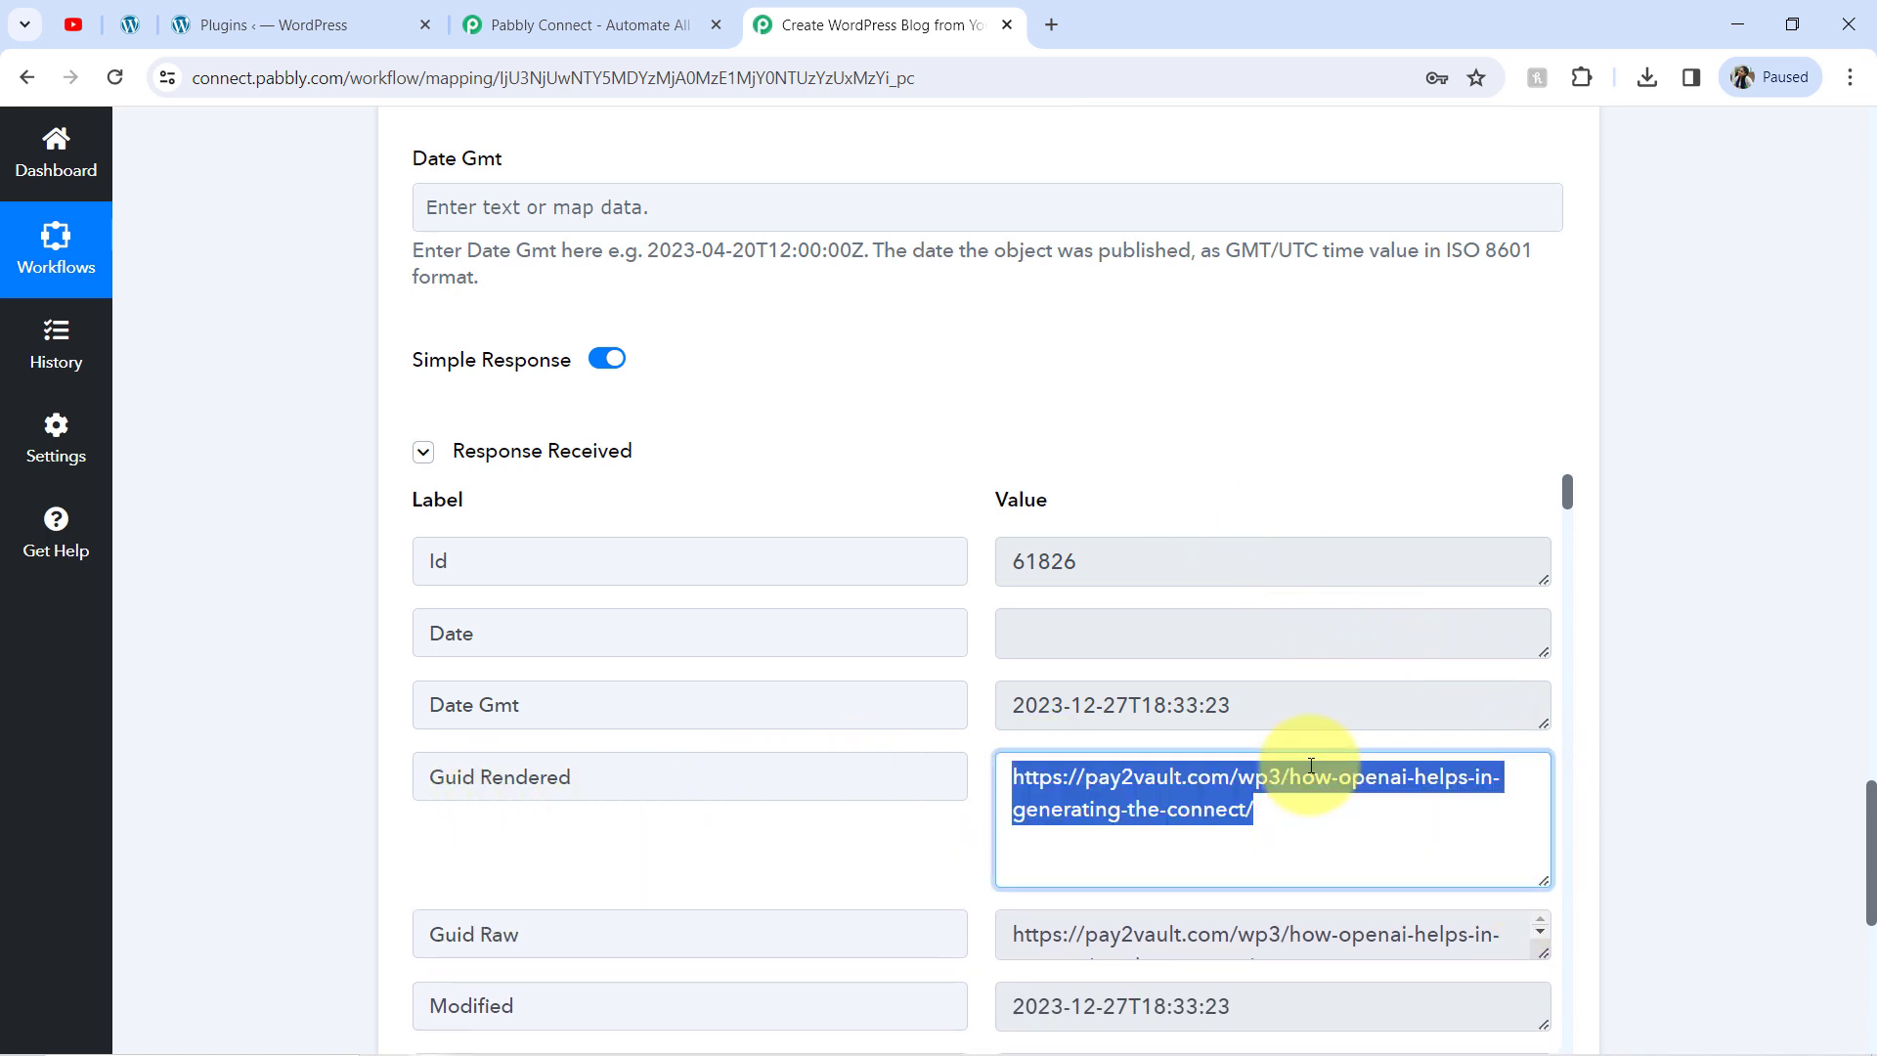
pyautogui.rightClick(1308, 773)
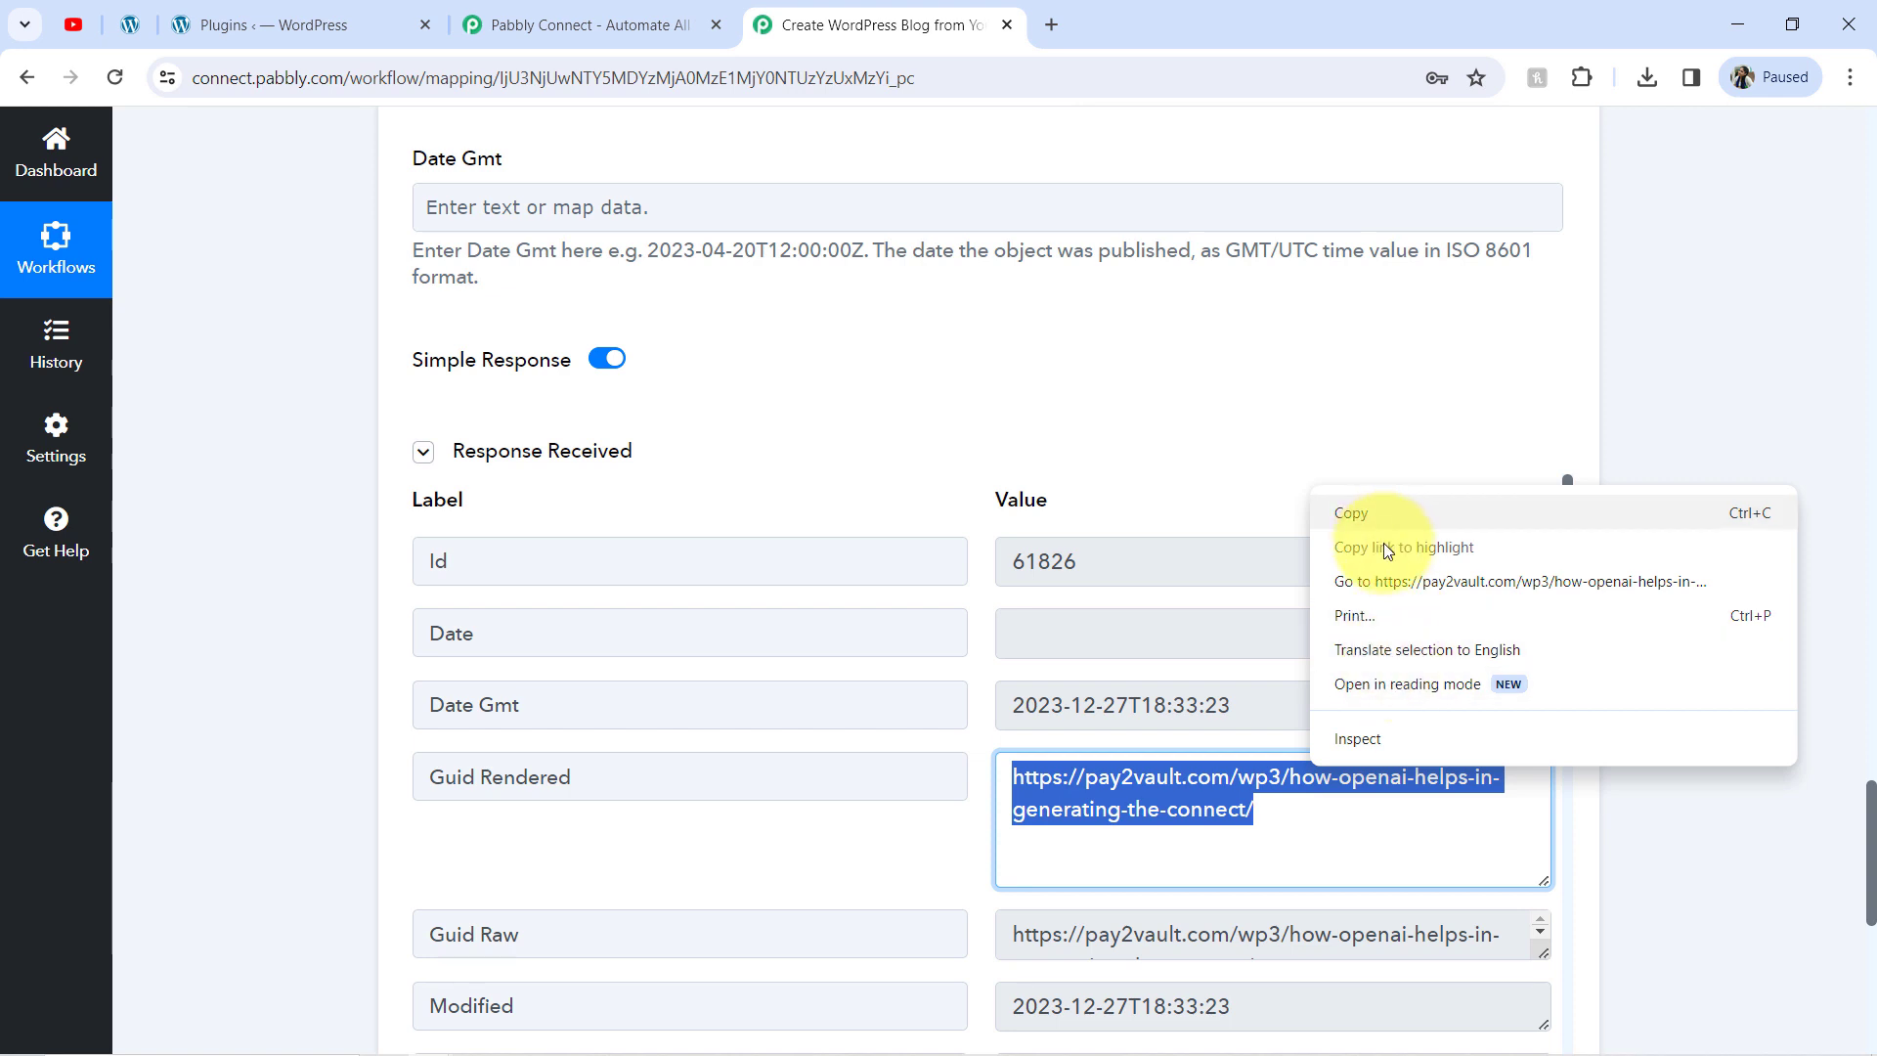
pyautogui.click(1383, 578)
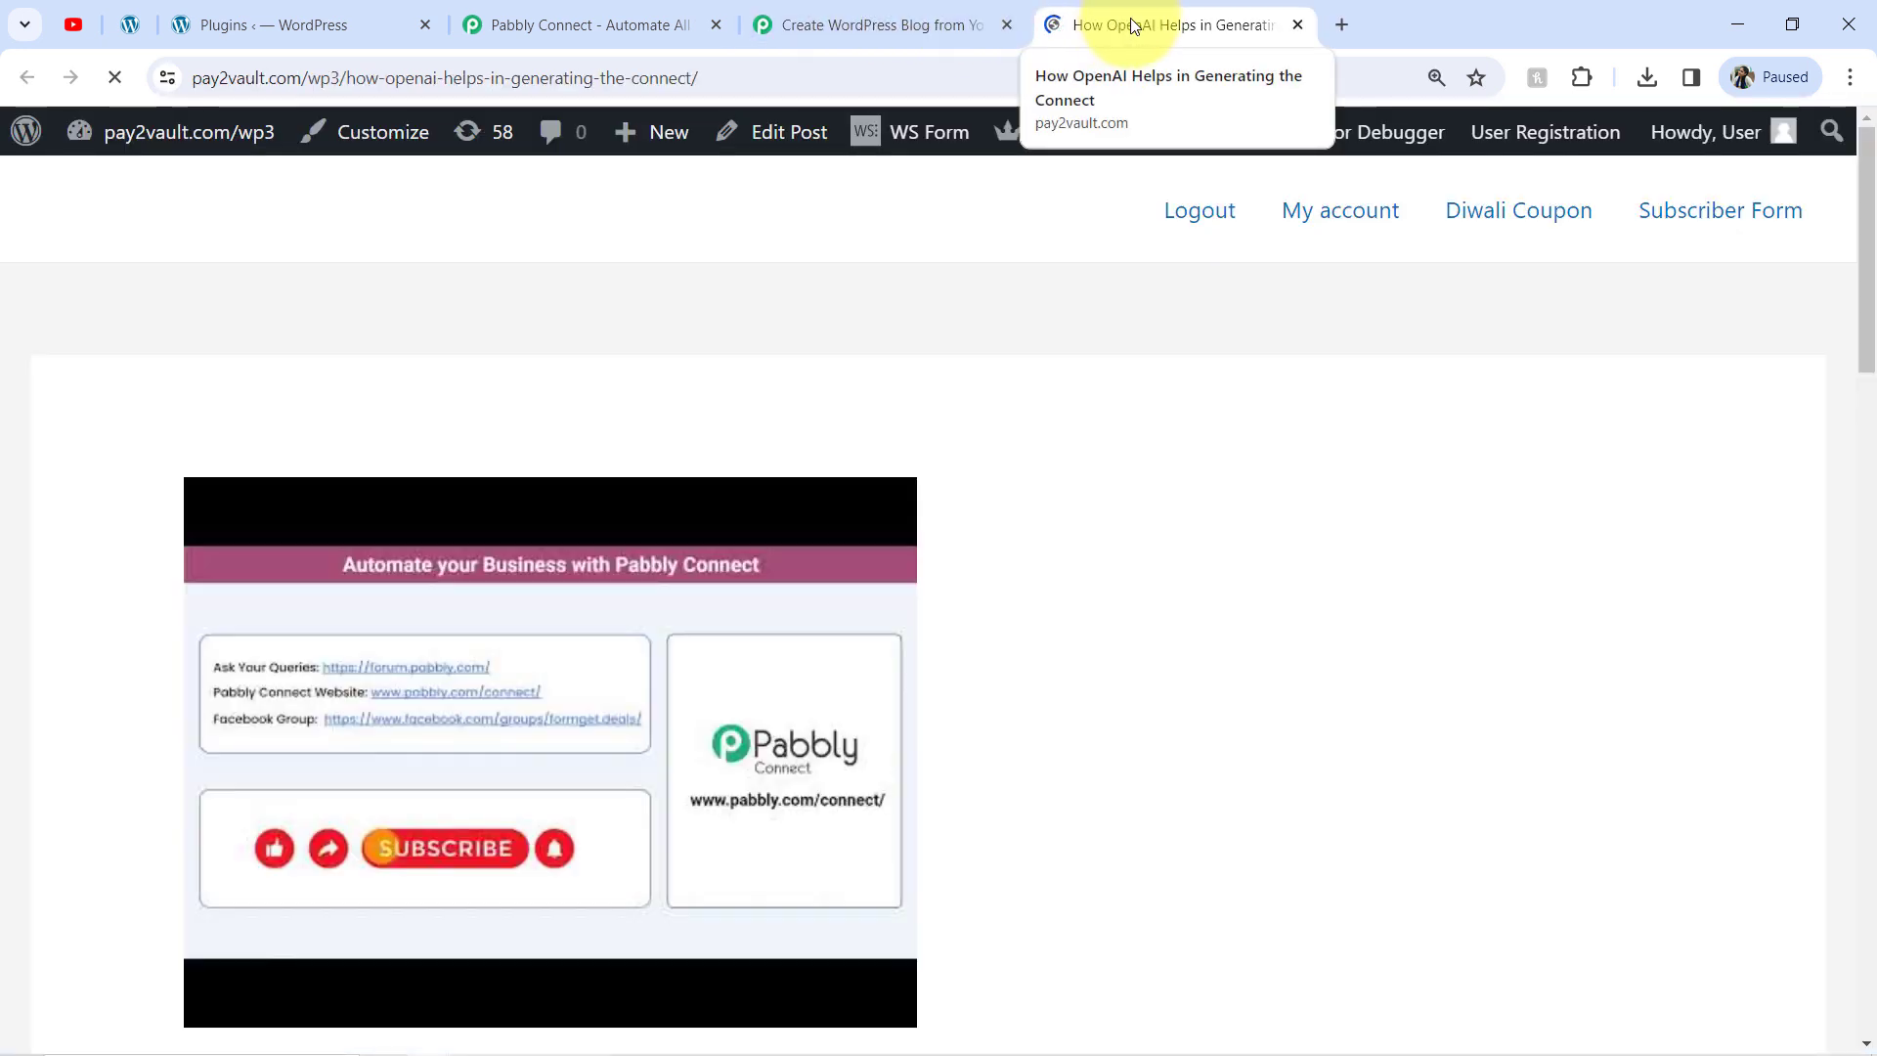
# Examine the published post's featured image, title, description and embedded YouTube video.
pyautogui.moveTo(1856, 251); pyautogui.dragTo(1863, 288)
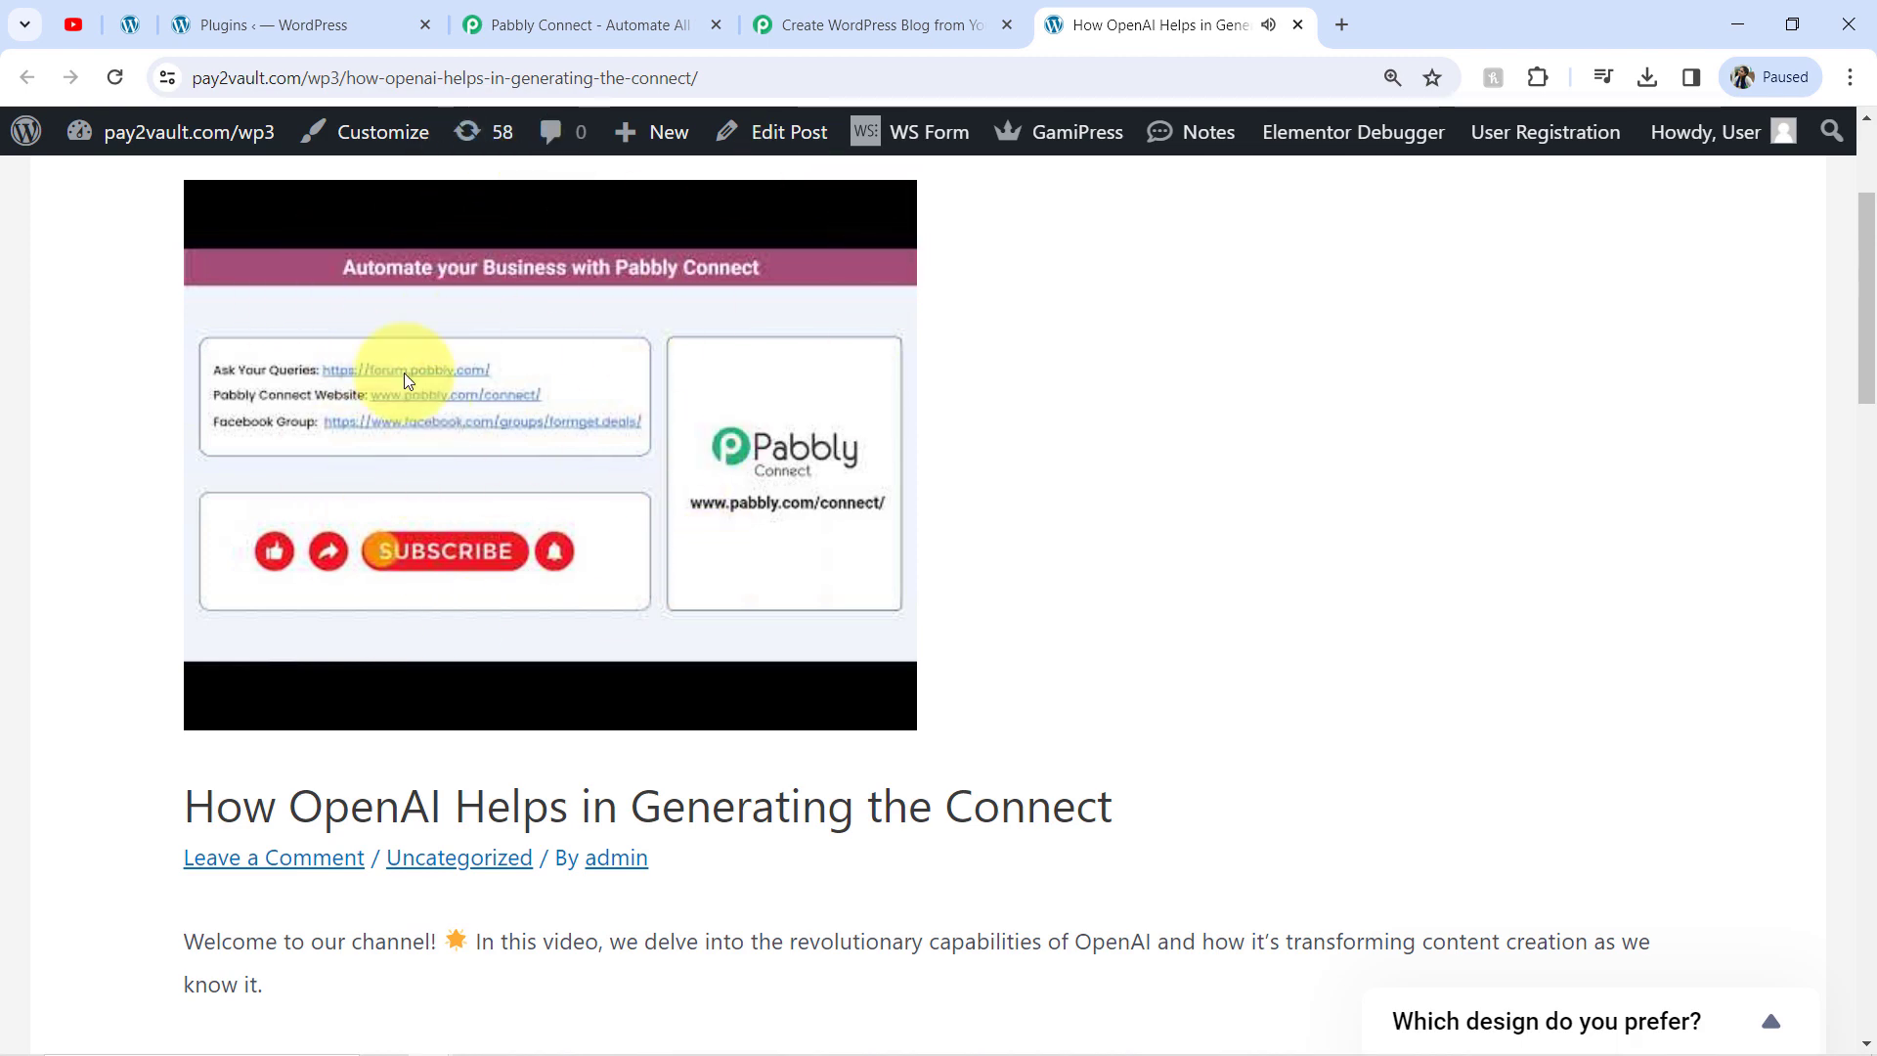
pyautogui.moveTo(1868, 271); pyautogui.dragTo(1869, 395)
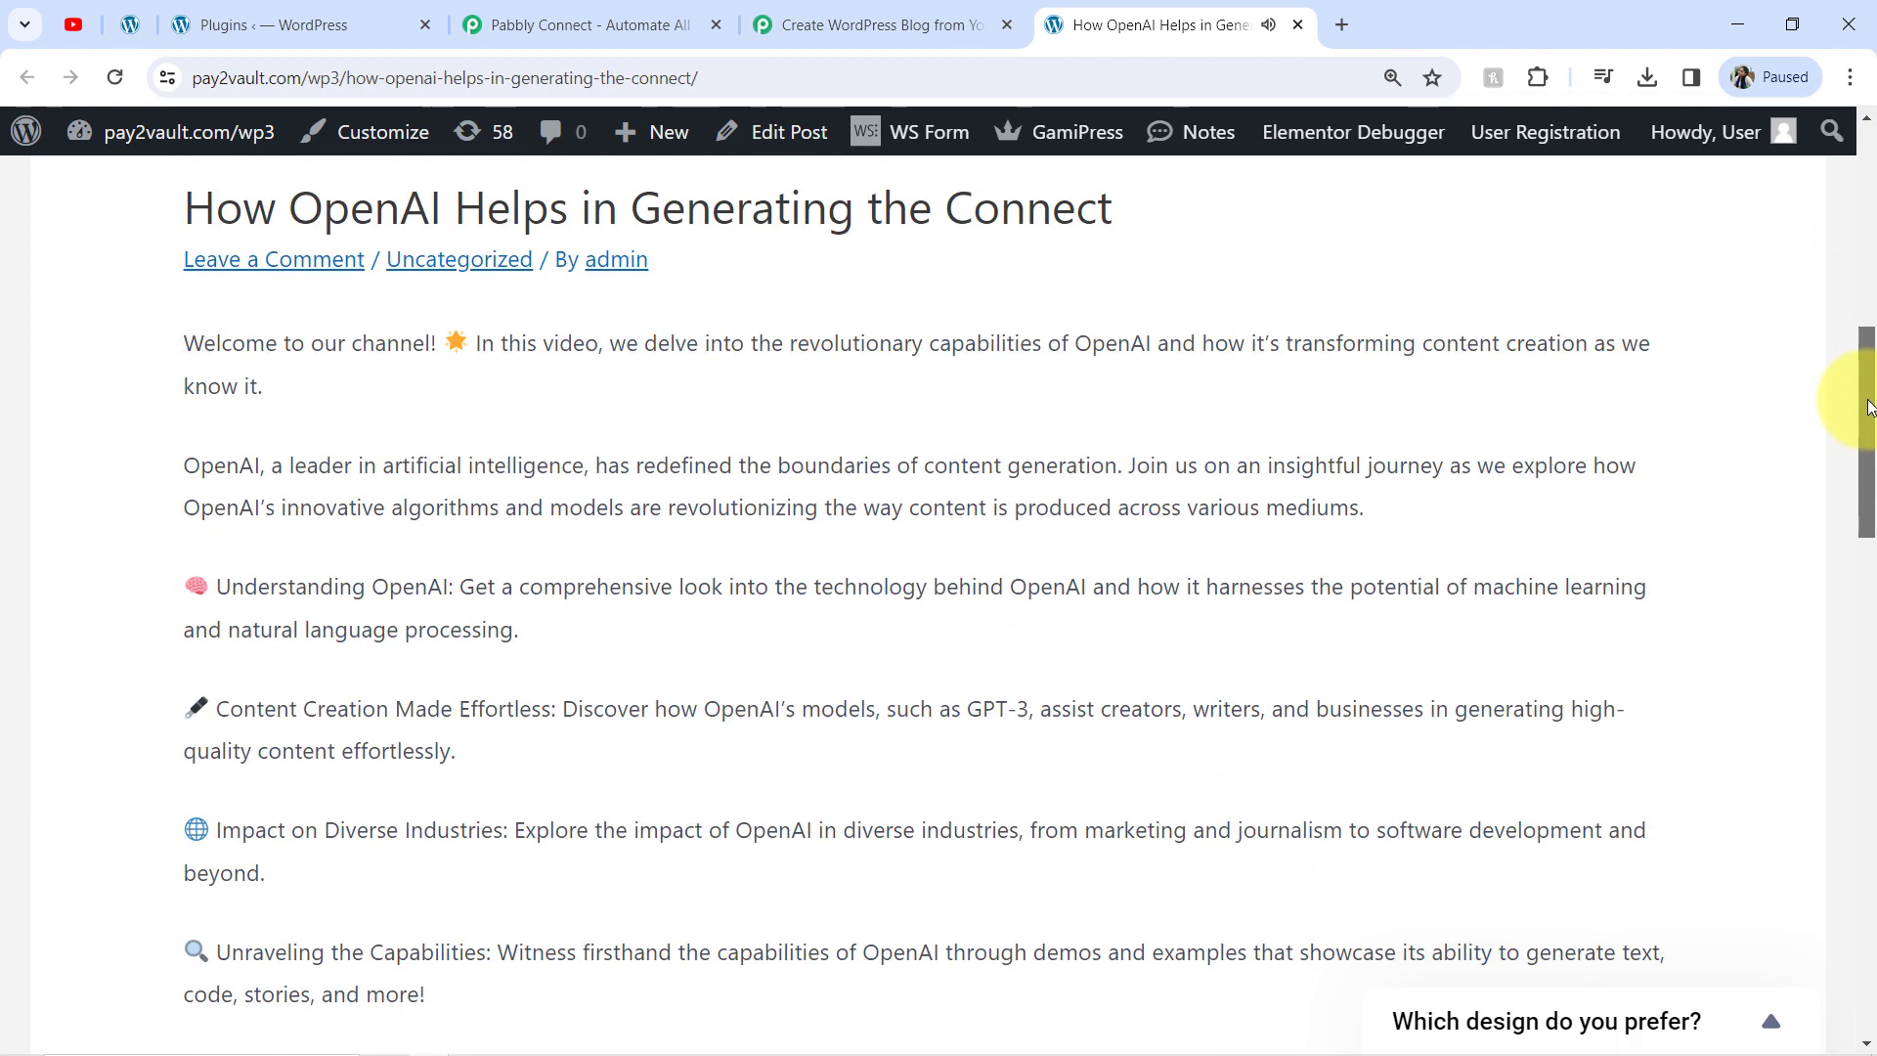
pyautogui.moveTo(375, 217); pyautogui.dragTo(524, 223)
pyautogui.moveTo(182, 356); pyautogui.dragTo(415, 503)
pyautogui.scroll(-1, 353, 701)
pyautogui.scroll(-2, 356, 713)
pyautogui.scroll(-7, 356, 713)
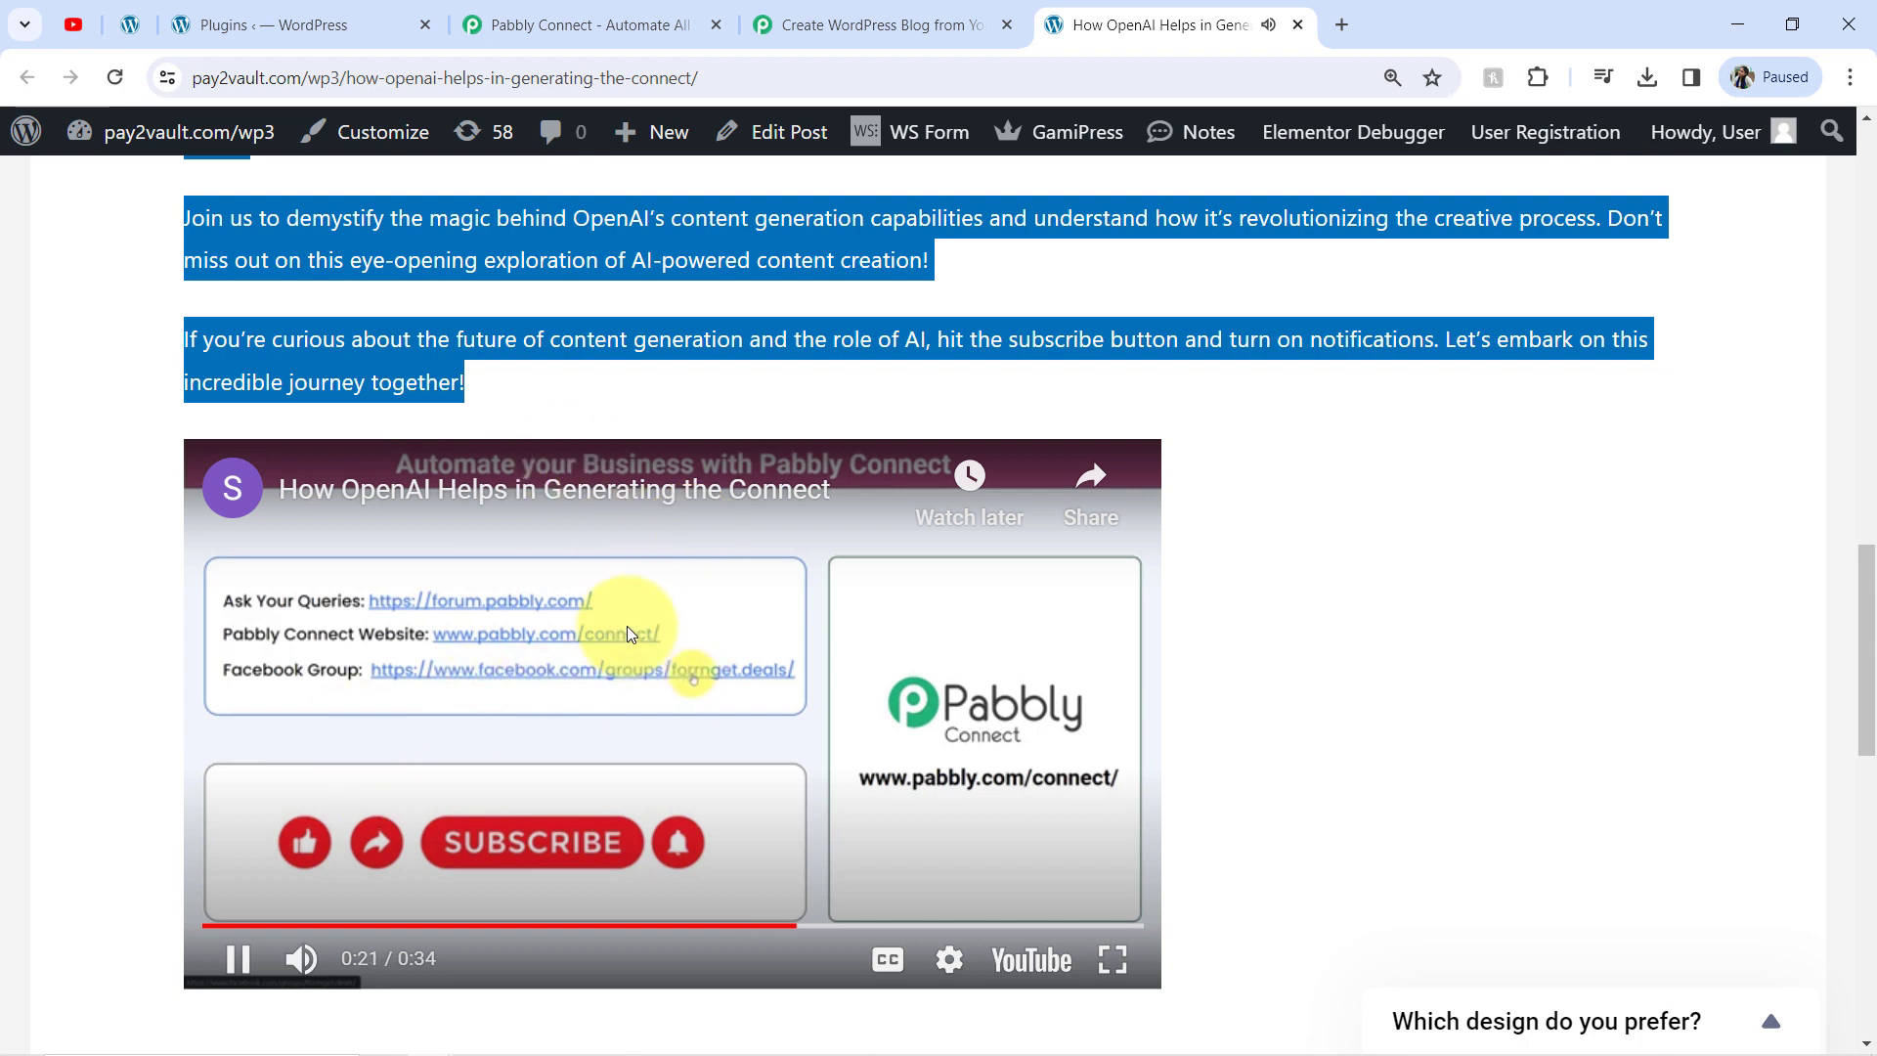
# Return to the workflow and close the Pabbly Connect home, WordPress Plugins and published post pages.
pyautogui.click(861, 7)
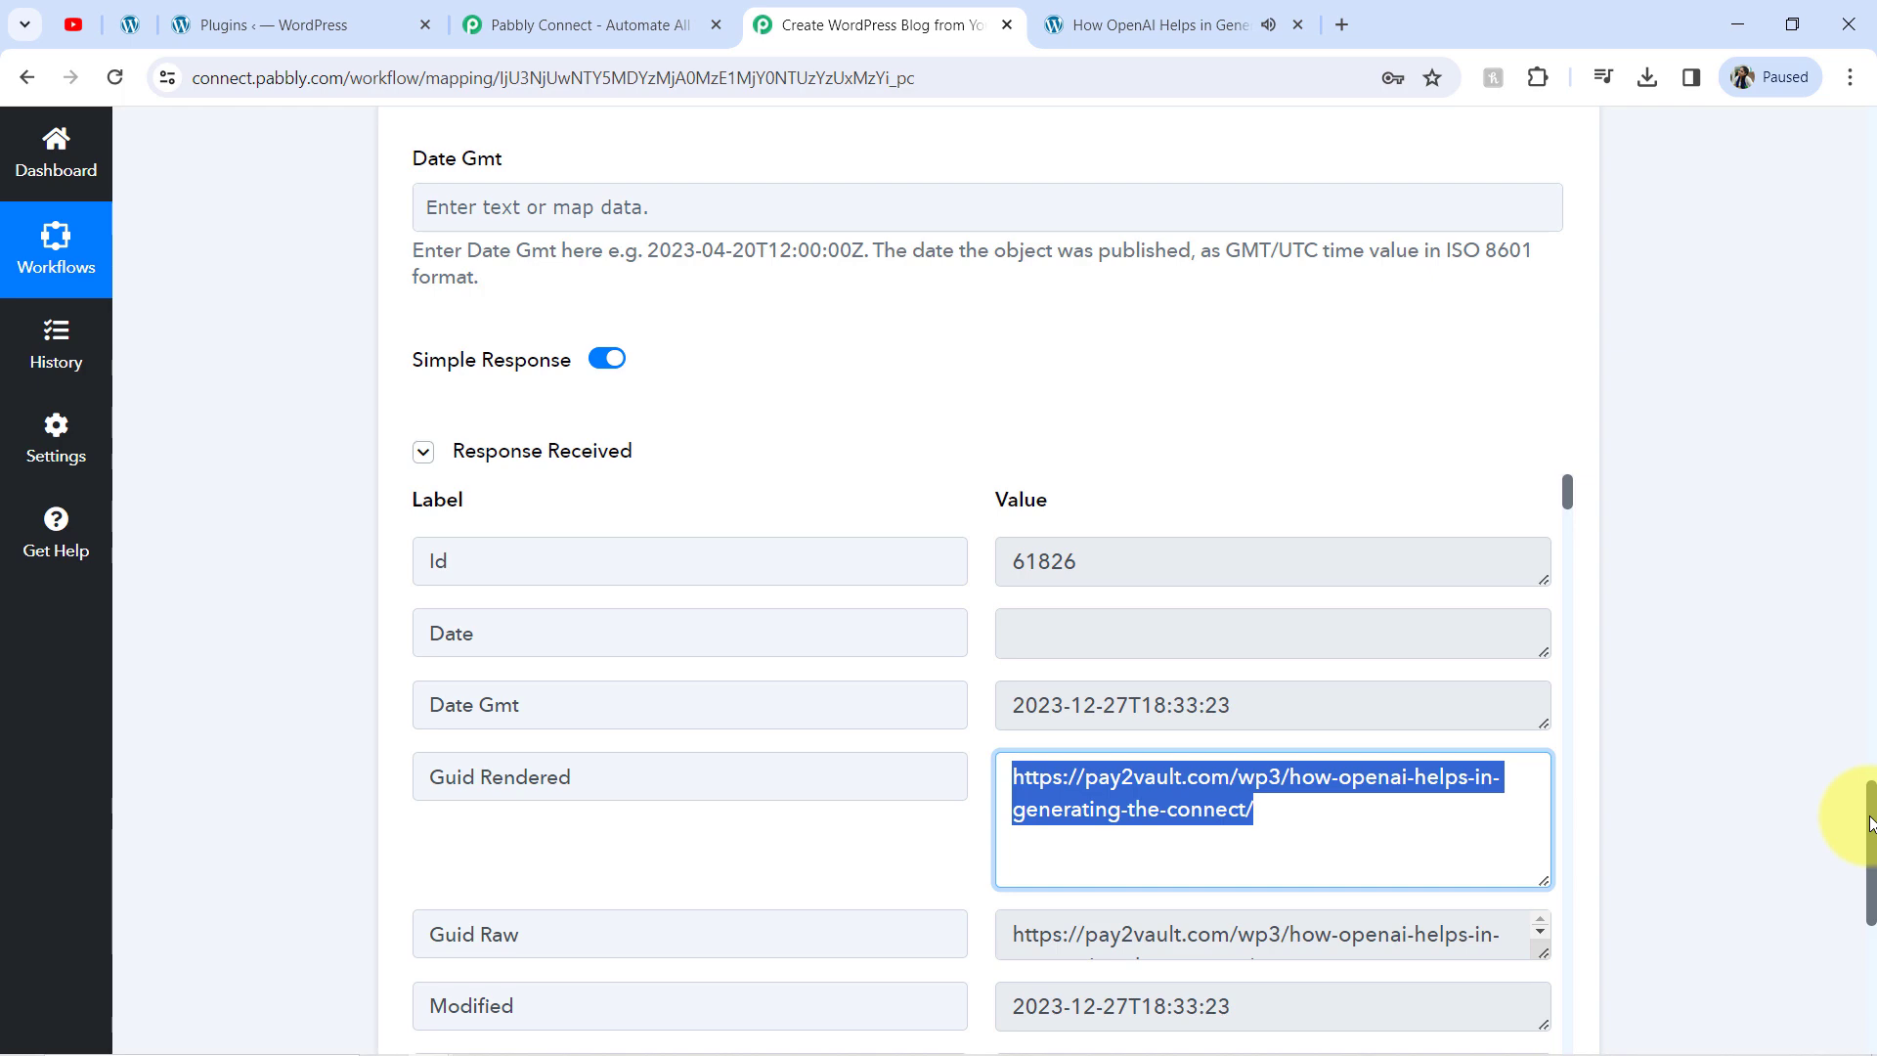
pyautogui.moveTo(1871, 821); pyautogui.dragTo(1839, 147)
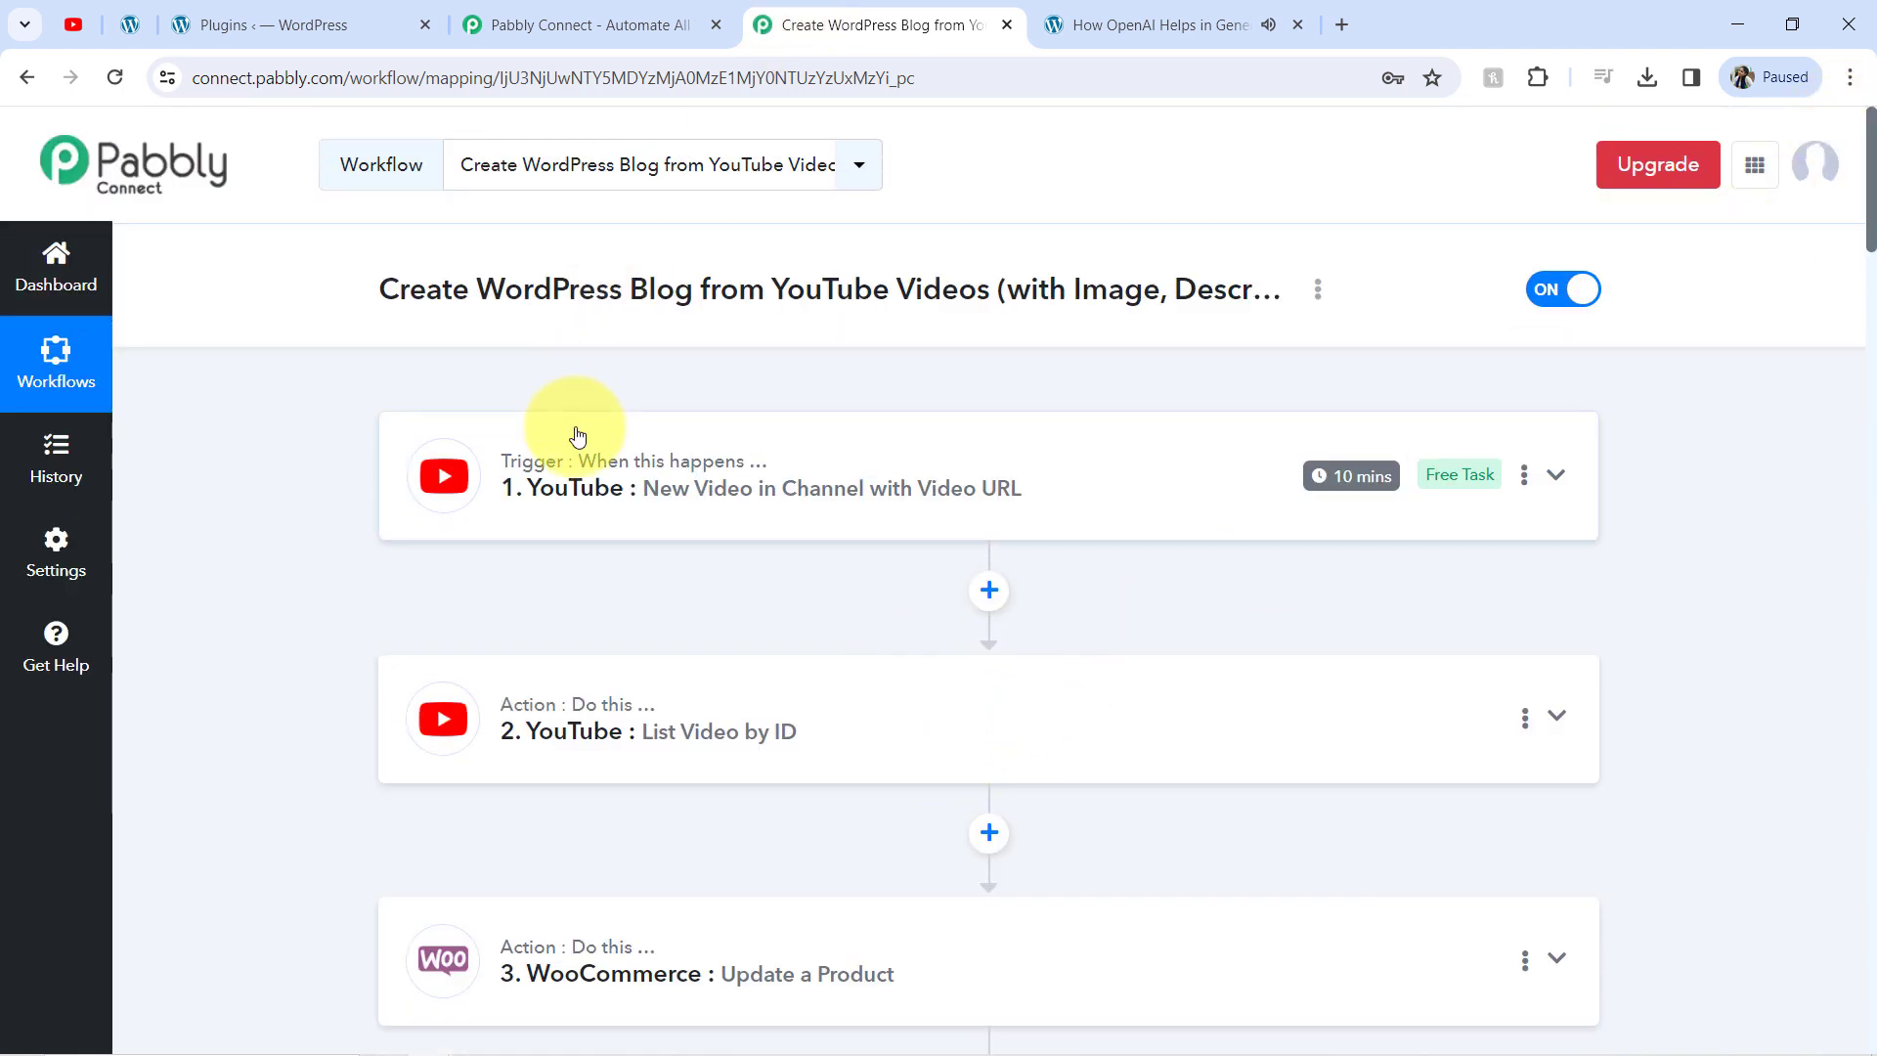
pyautogui.click(716, 25)
pyautogui.click(425, 25)
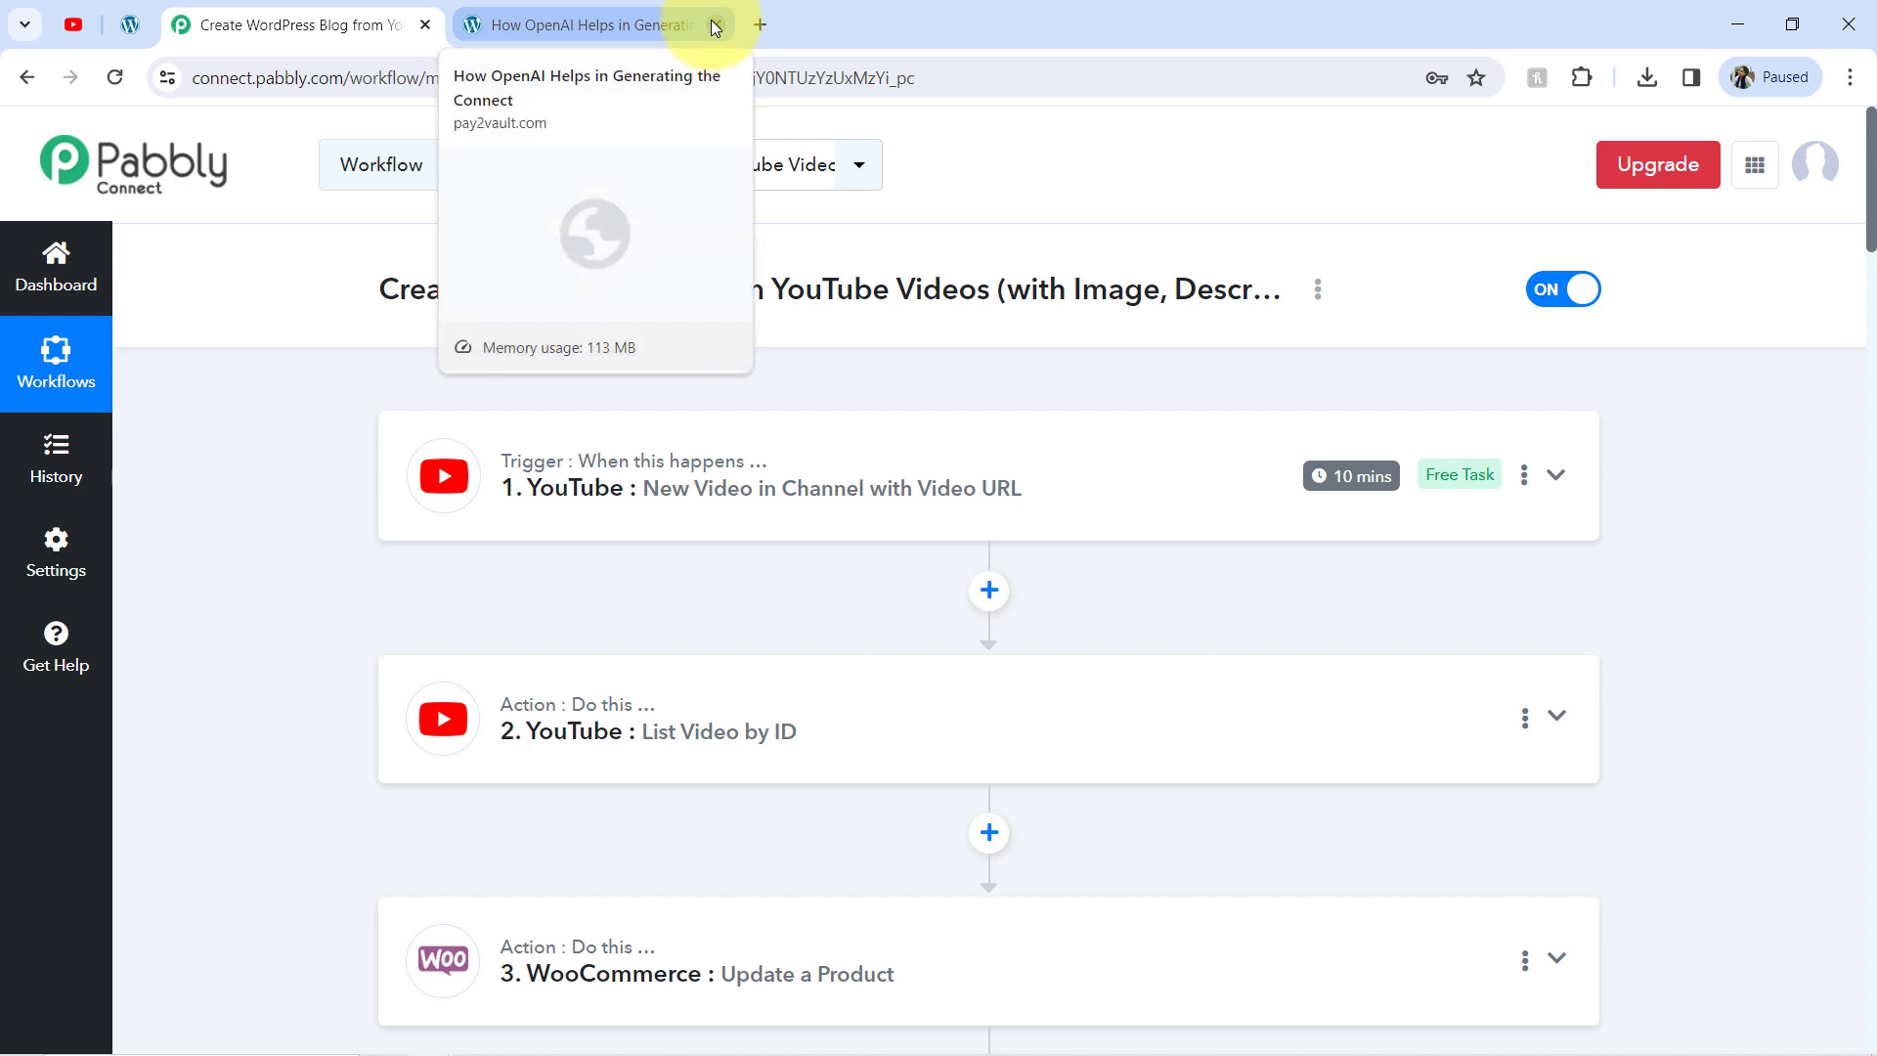
pyautogui.click(716, 24)
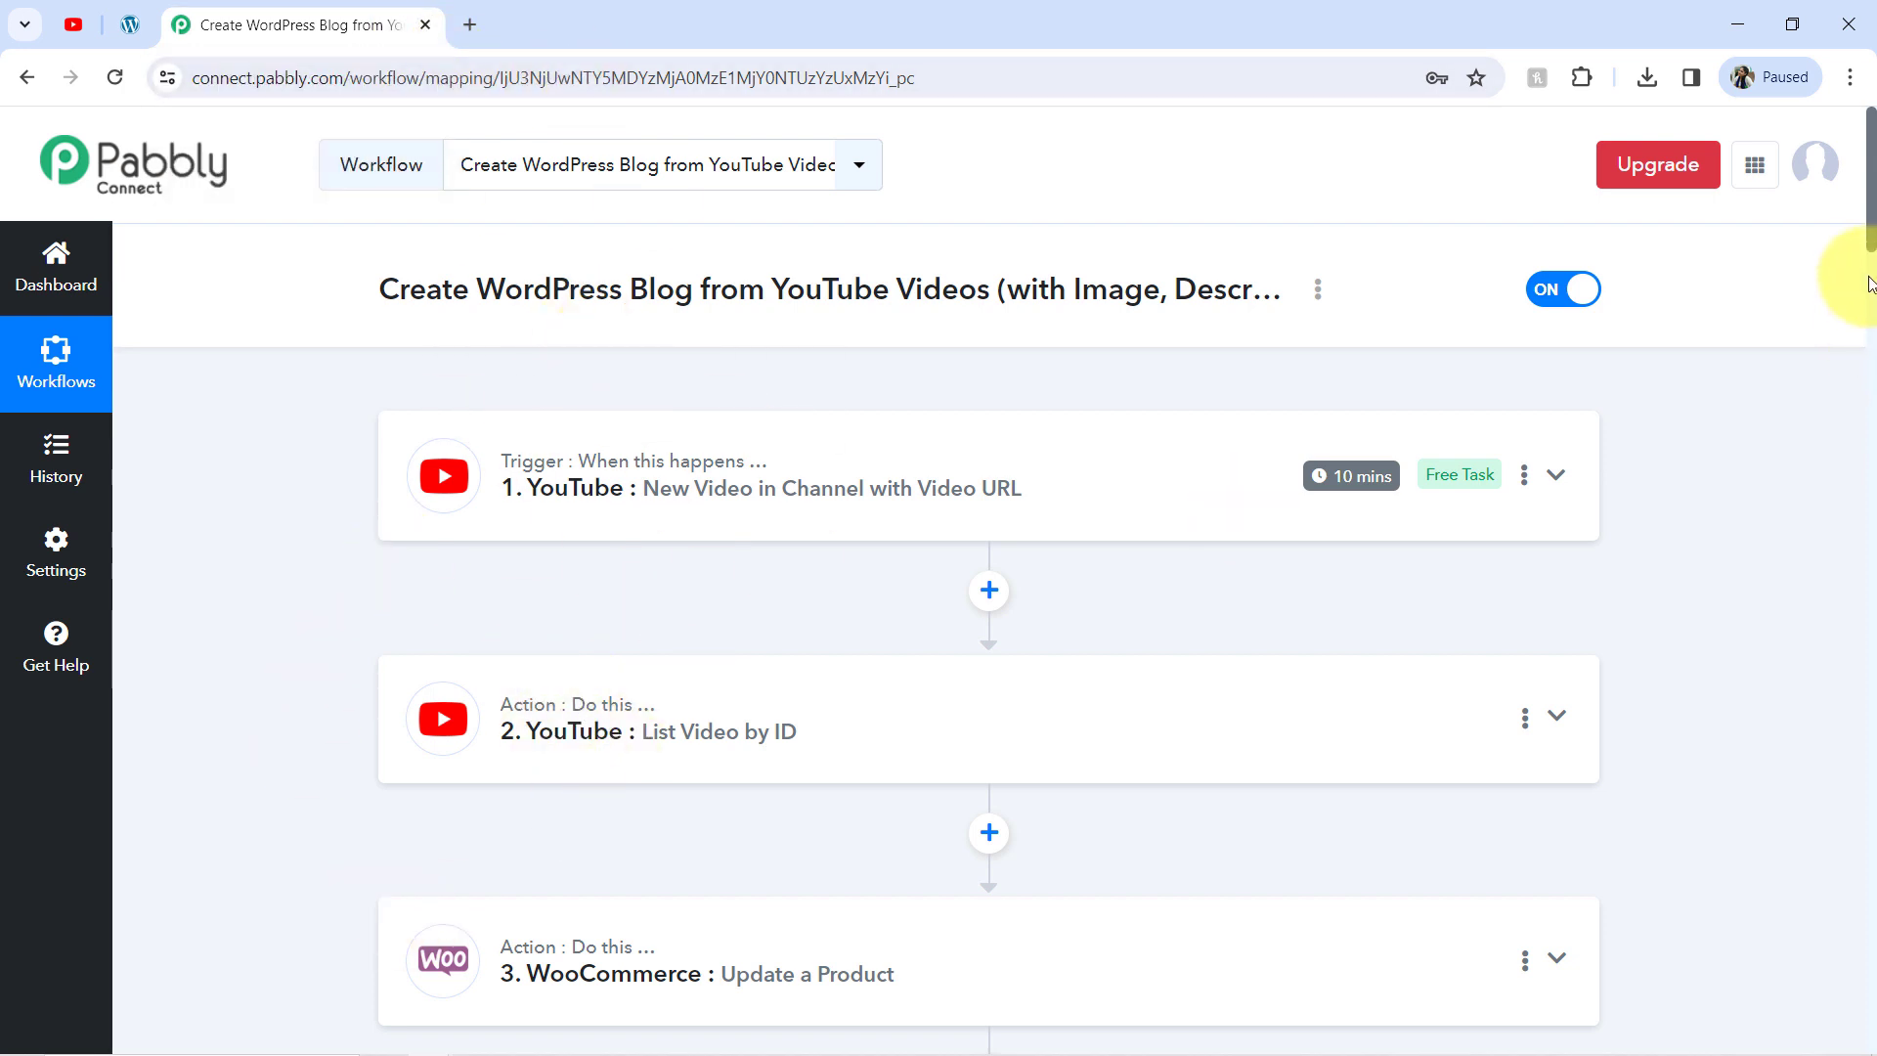
# Collapse the WordPress Create a Post step in the workflow.
pyautogui.scroll(-4, 1869, 256)
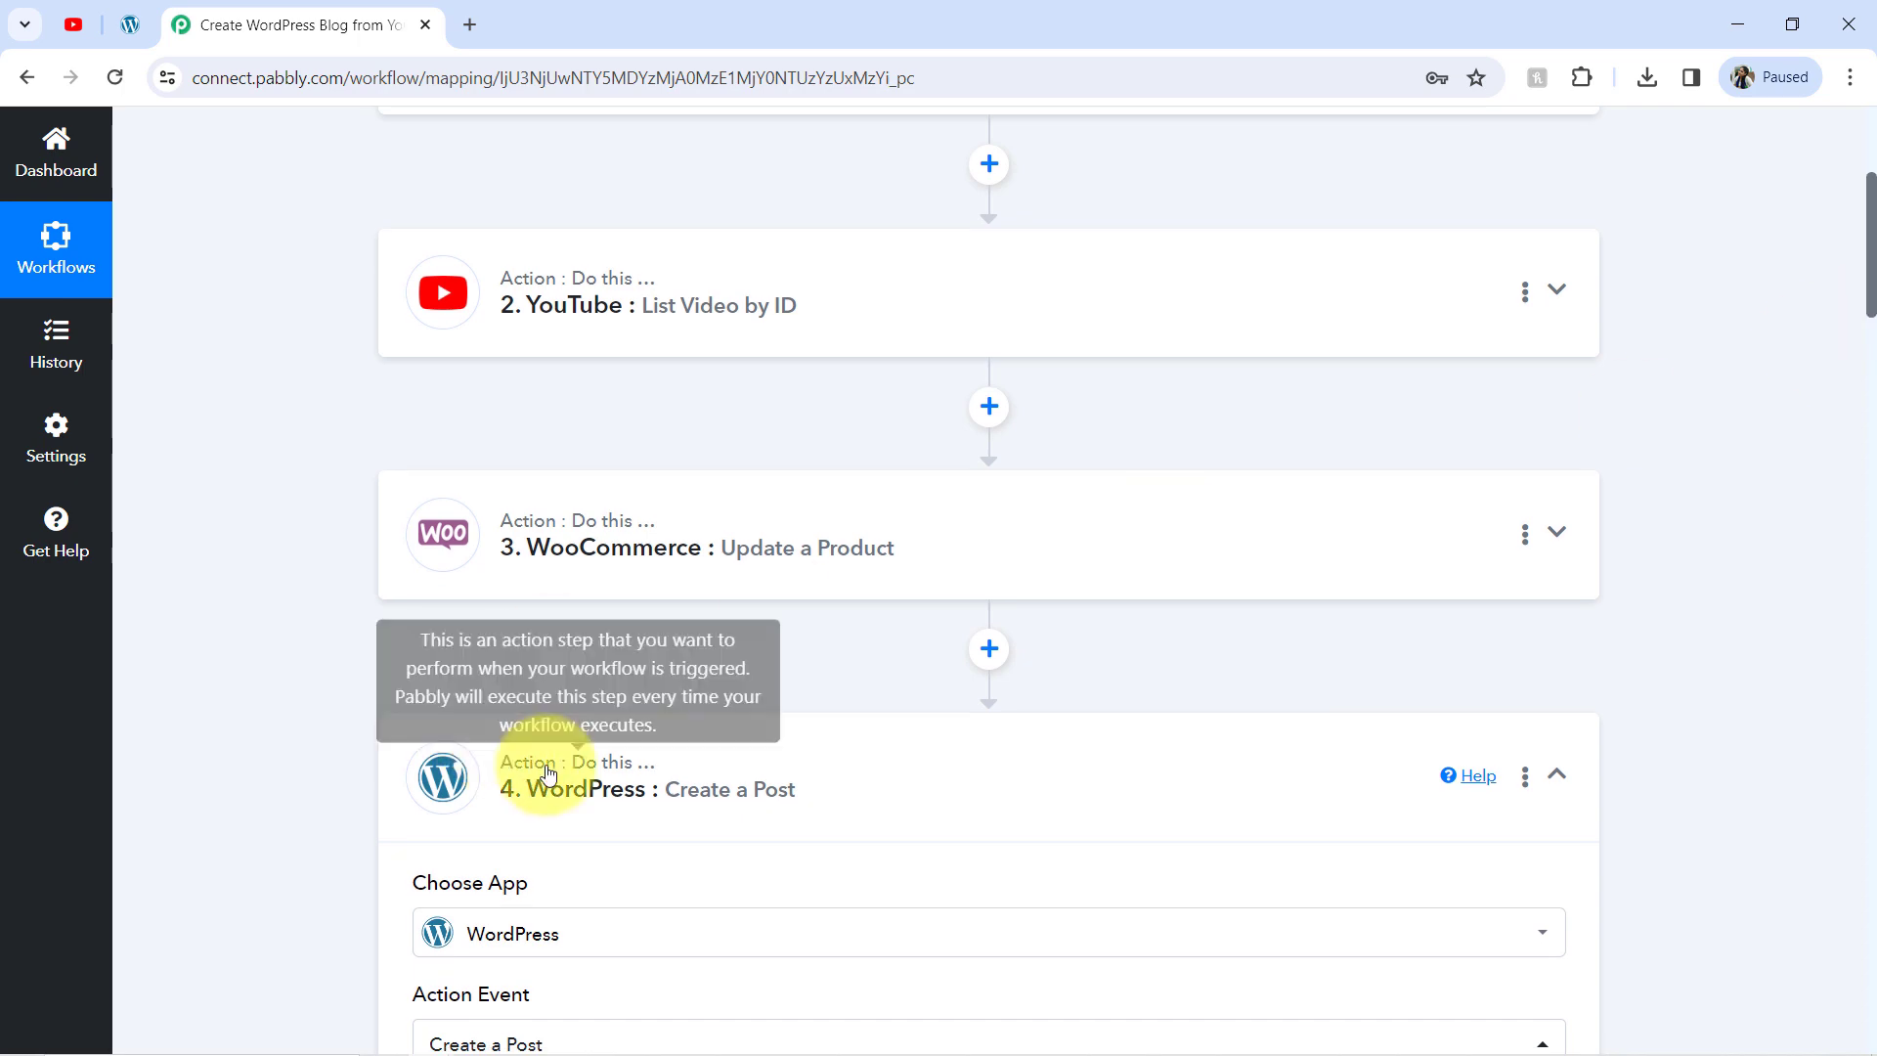
pyautogui.click(547, 772)
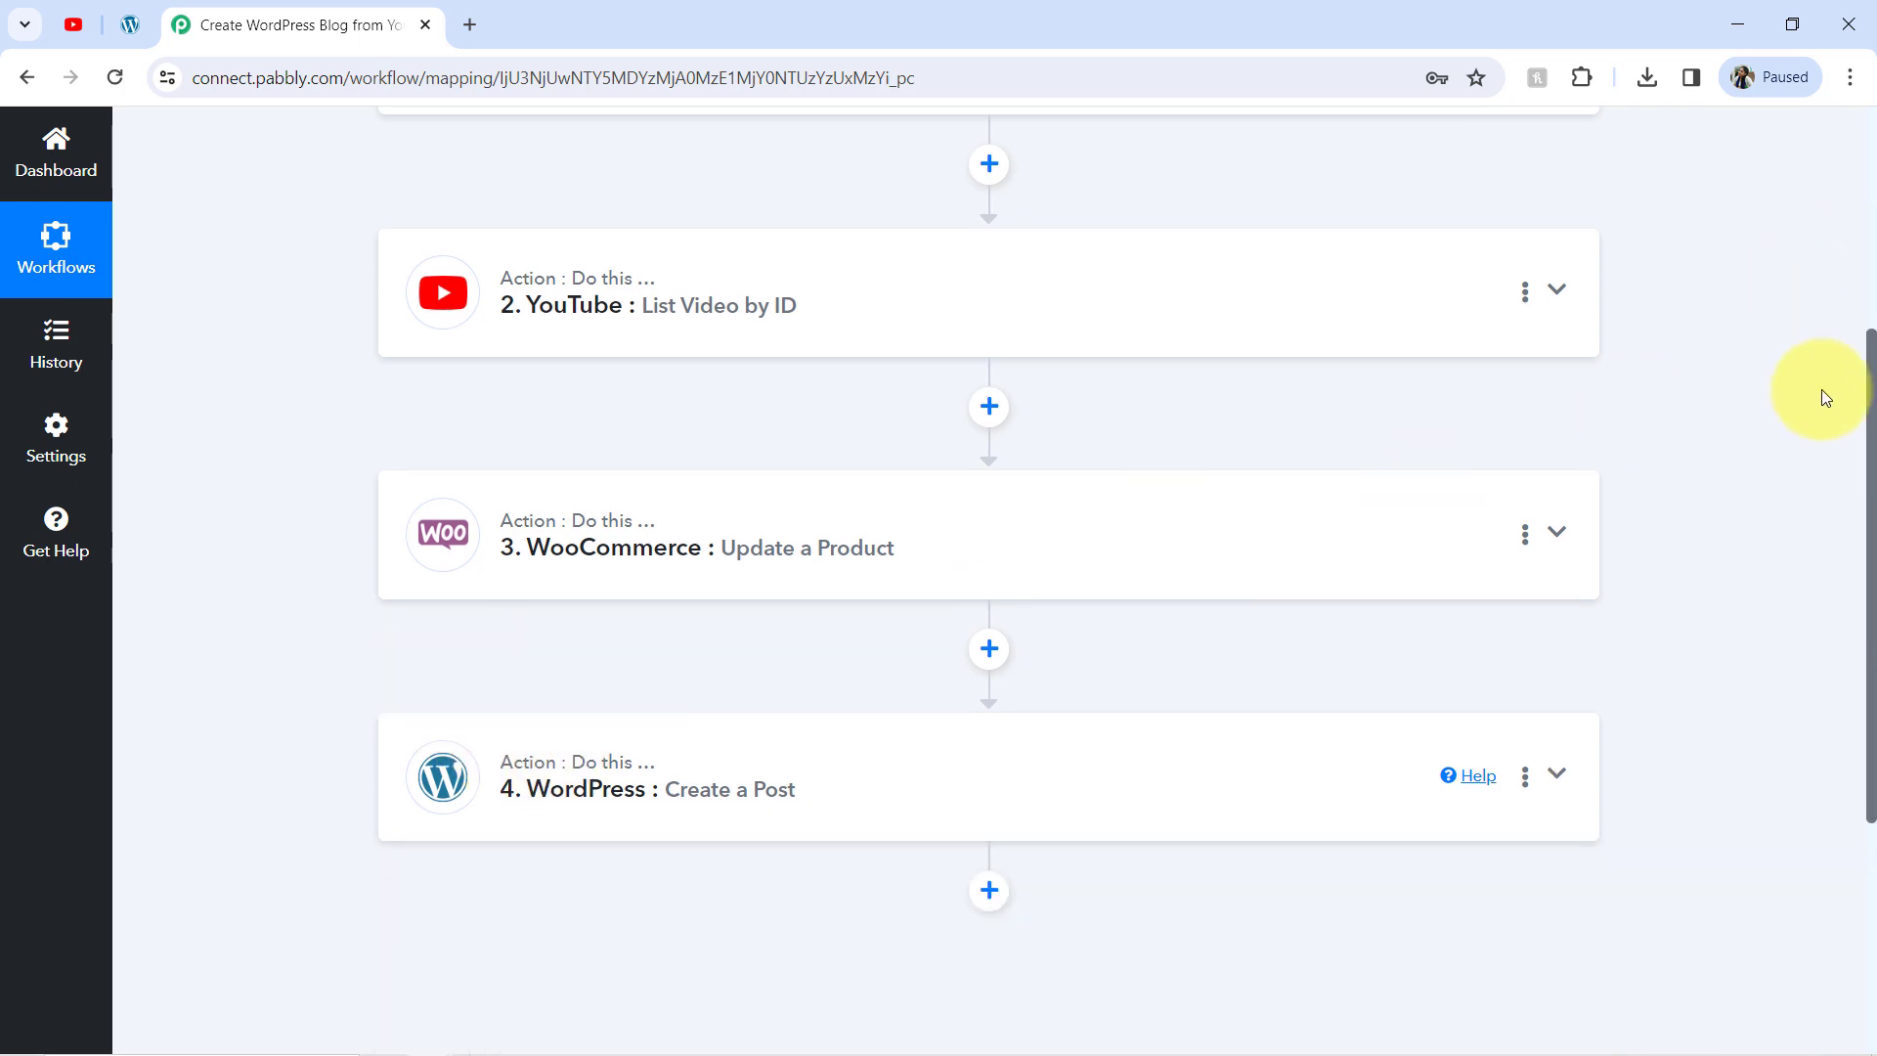
pyautogui.scroll(5, 1869, 421)
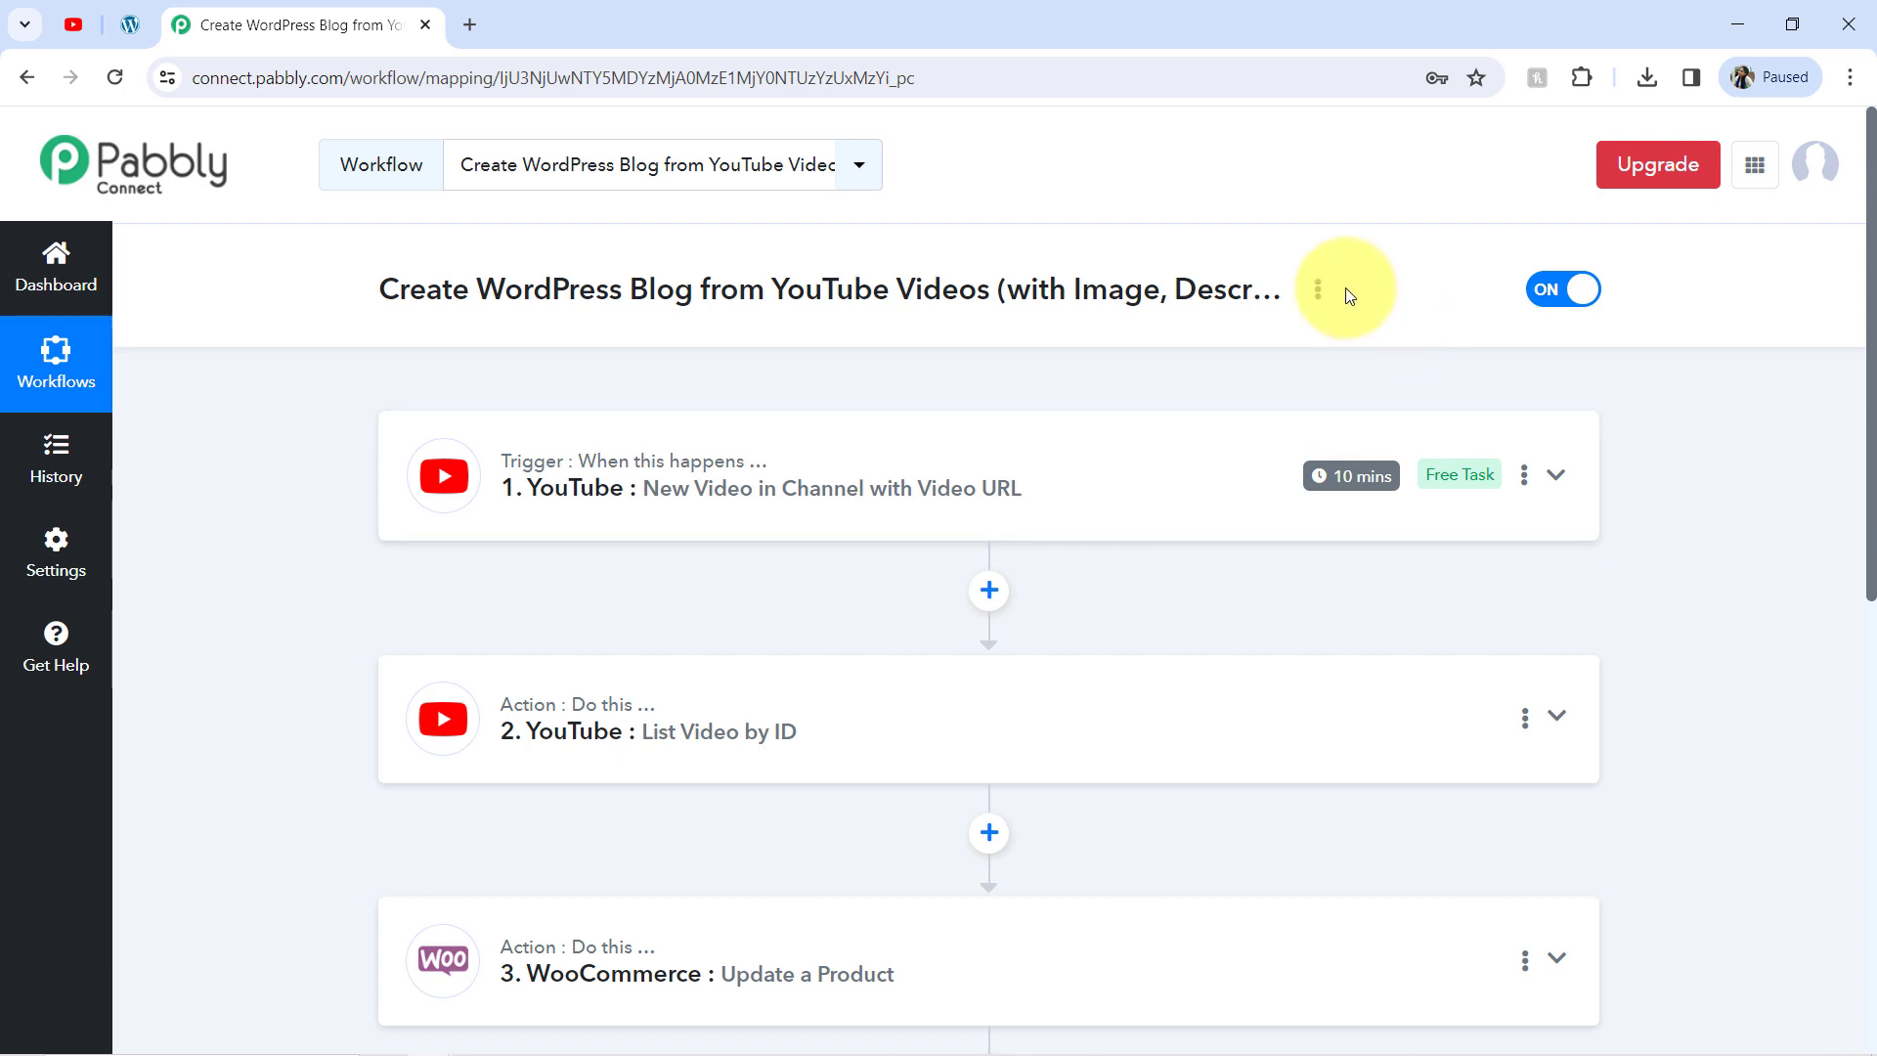
# Copy the workflow's share link and close the Share Workflow dialog.
pyautogui.click(1319, 291)
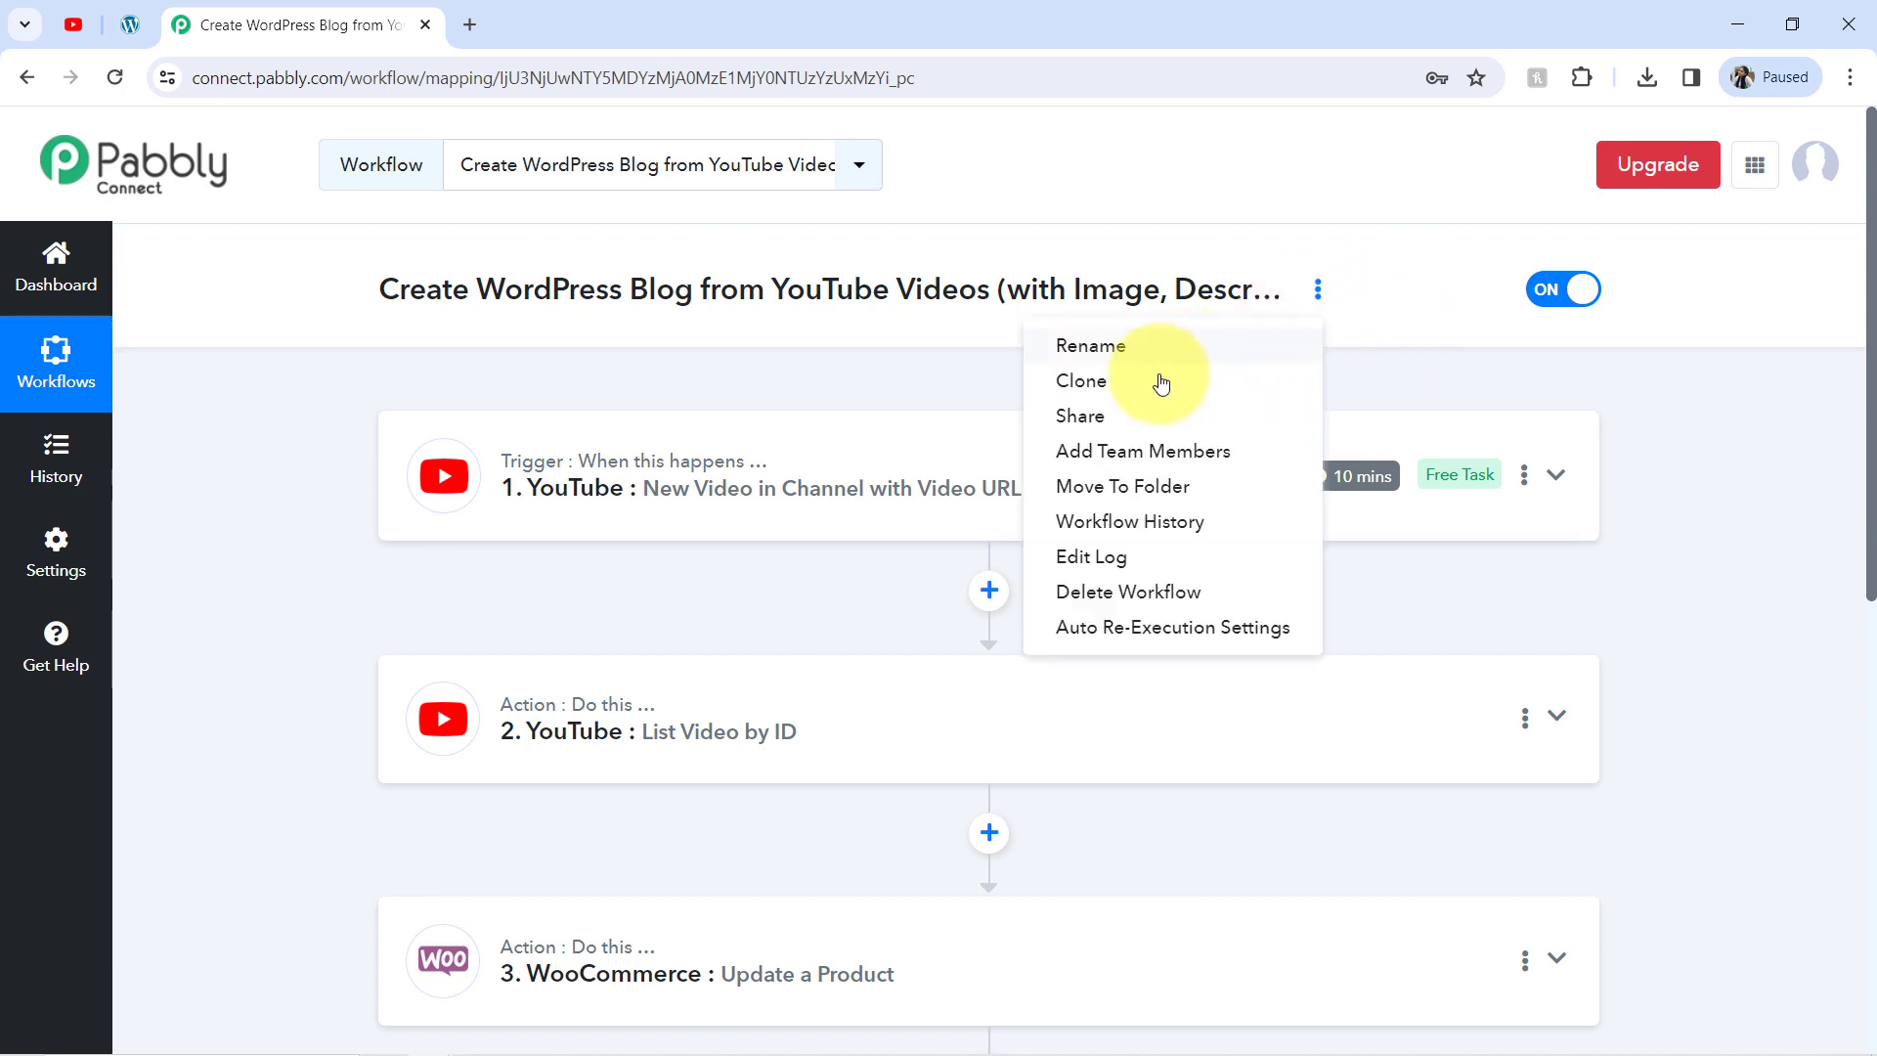
pyautogui.click(1109, 419)
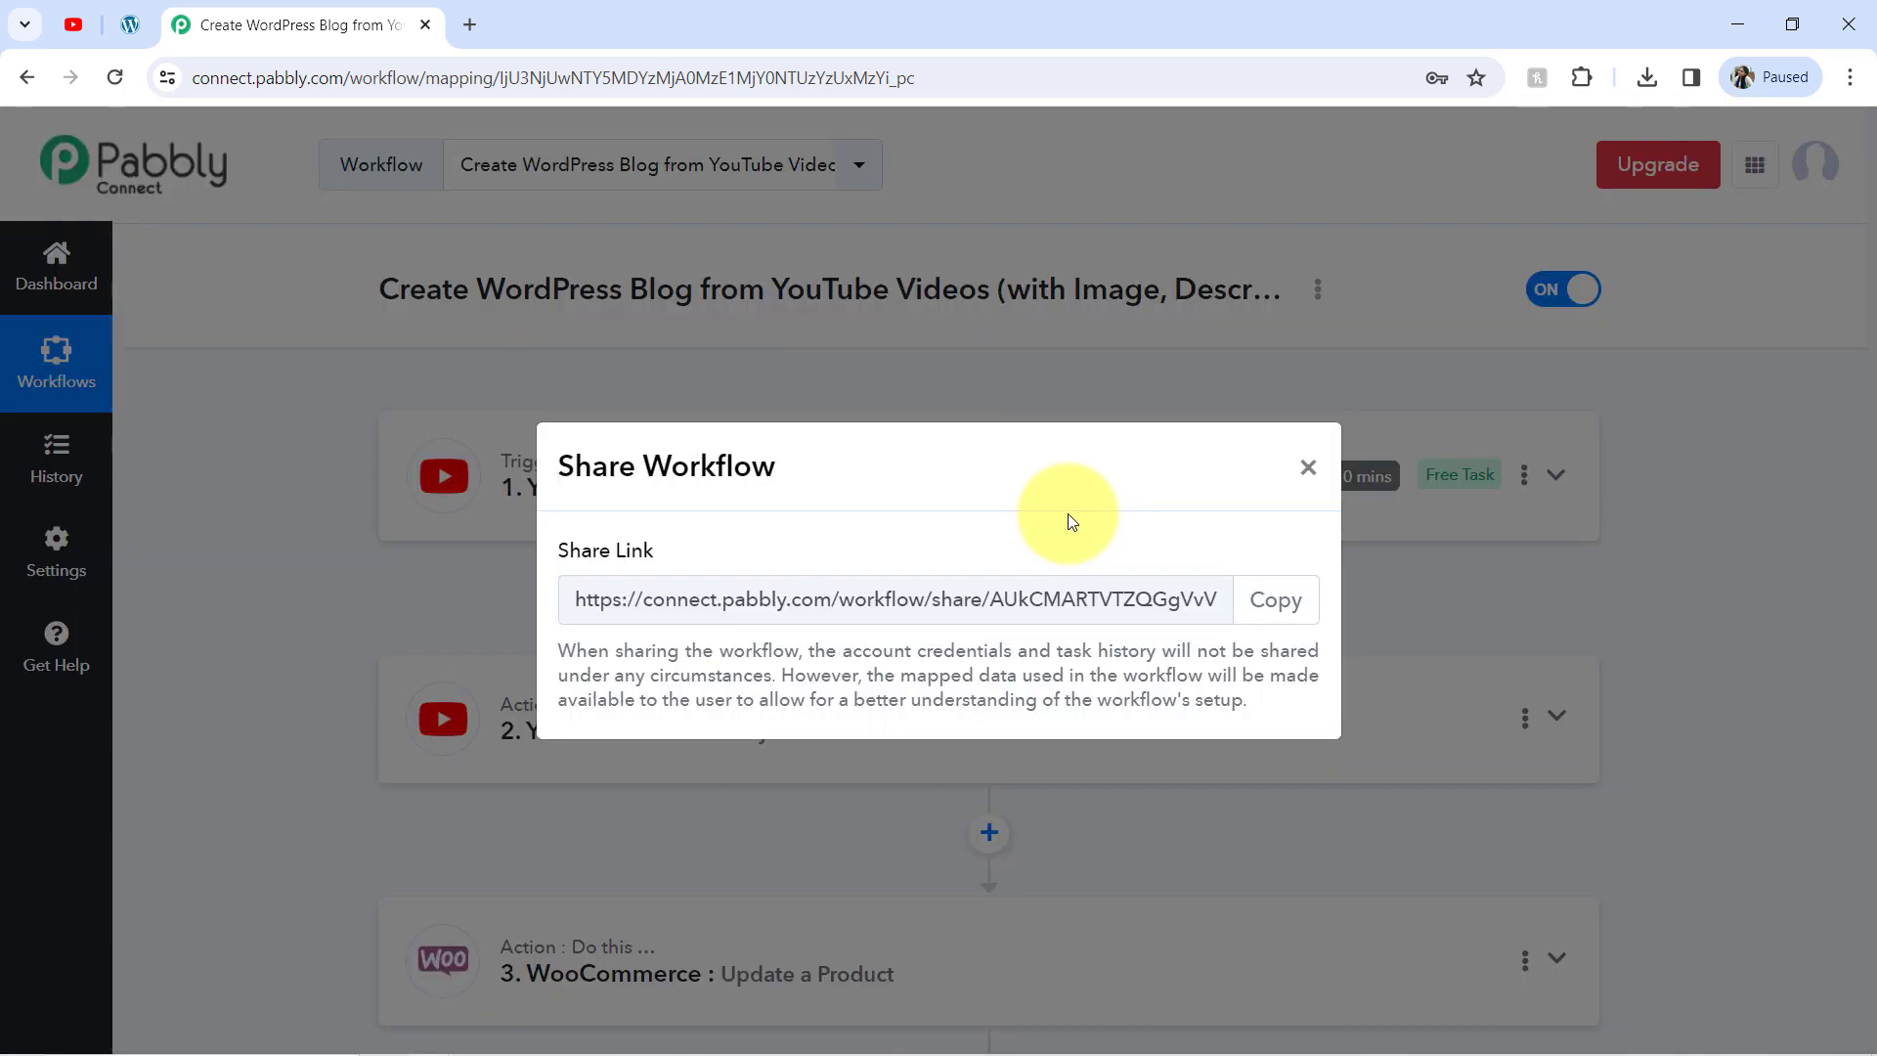
pyautogui.click(1240, 612)
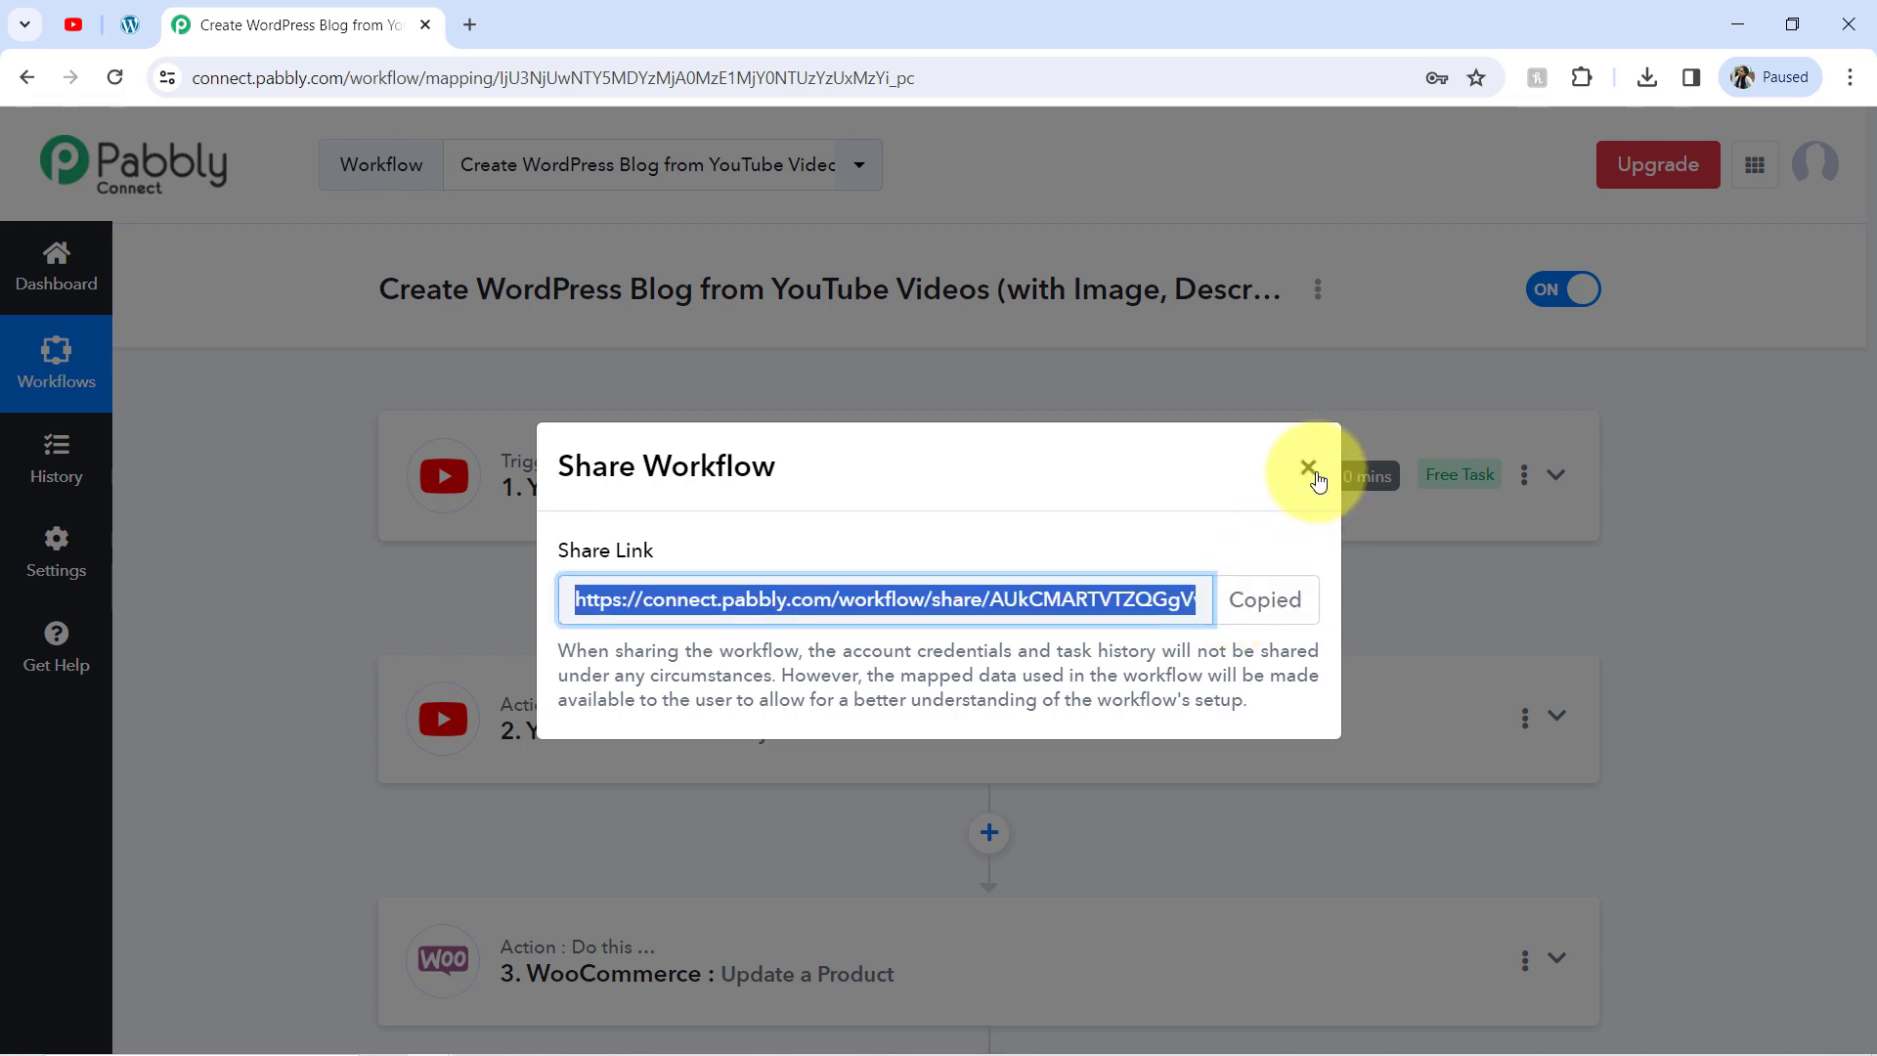
pyautogui.click(1311, 469)
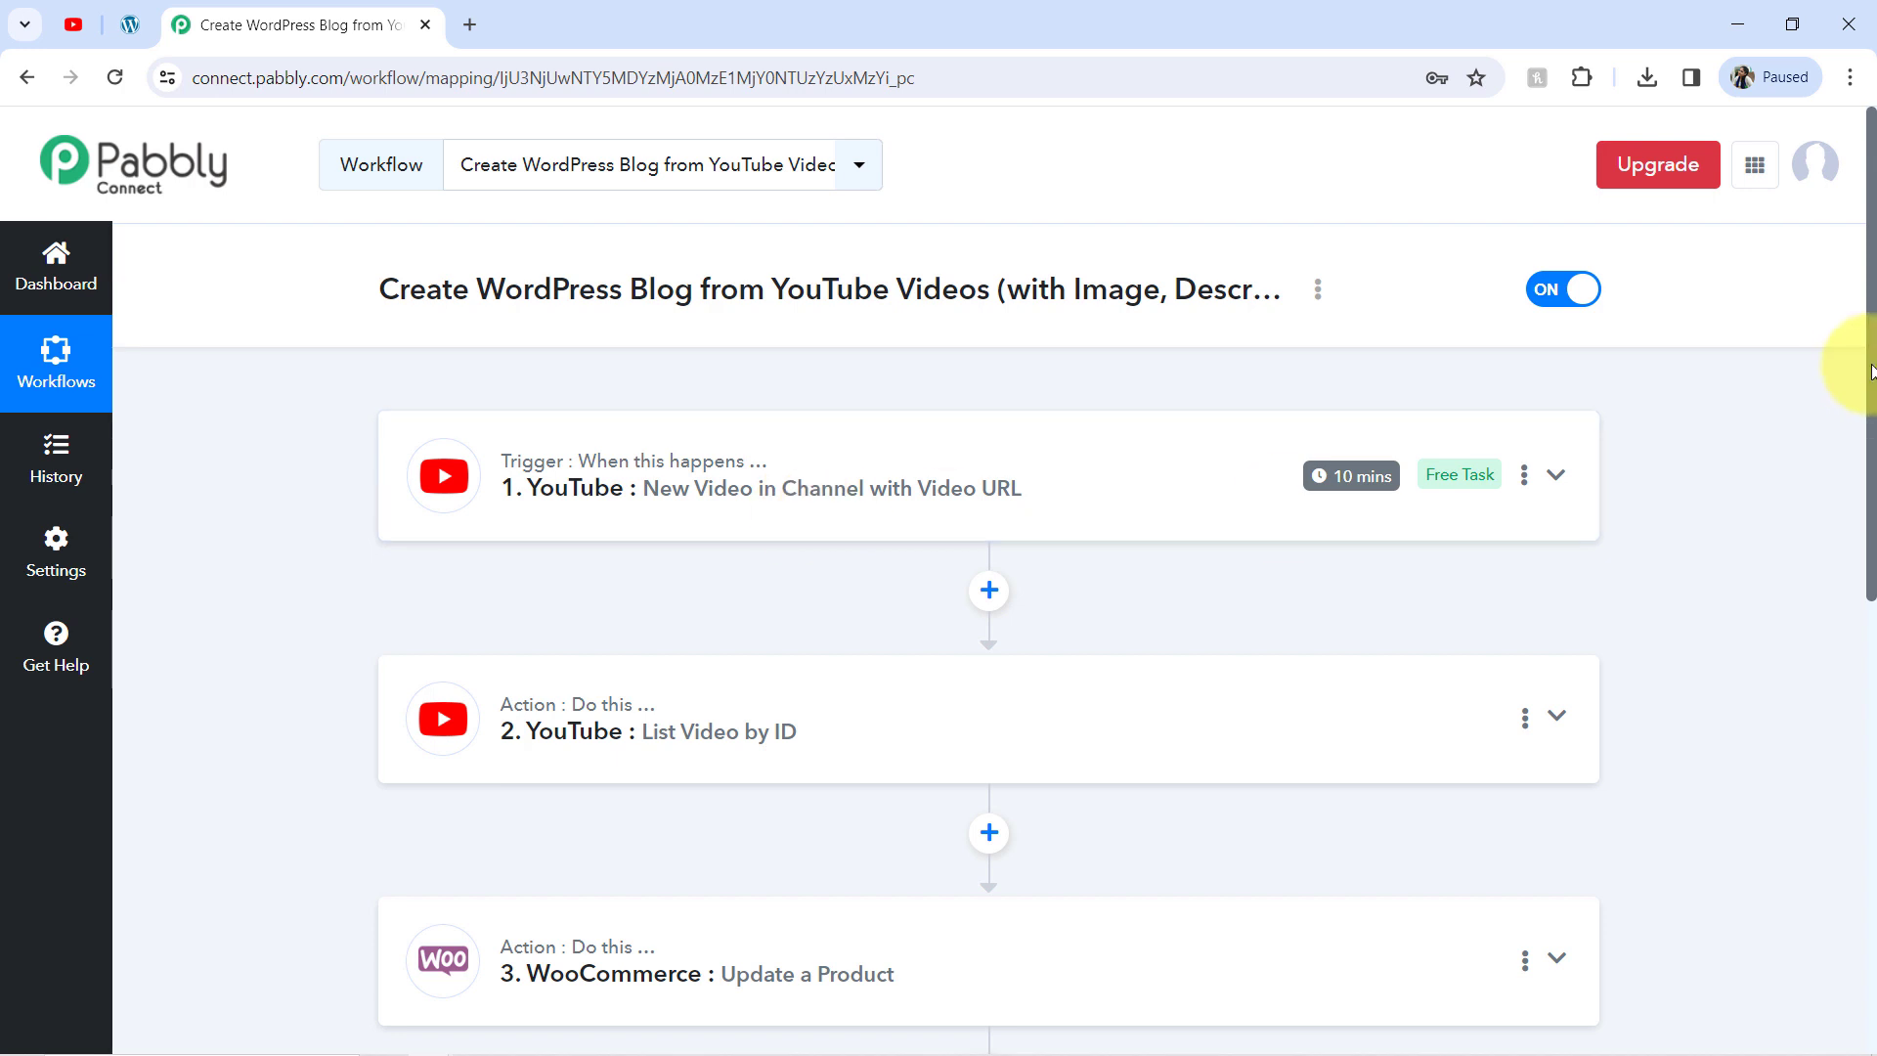
pyautogui.scroll(-4, 1869, 369)
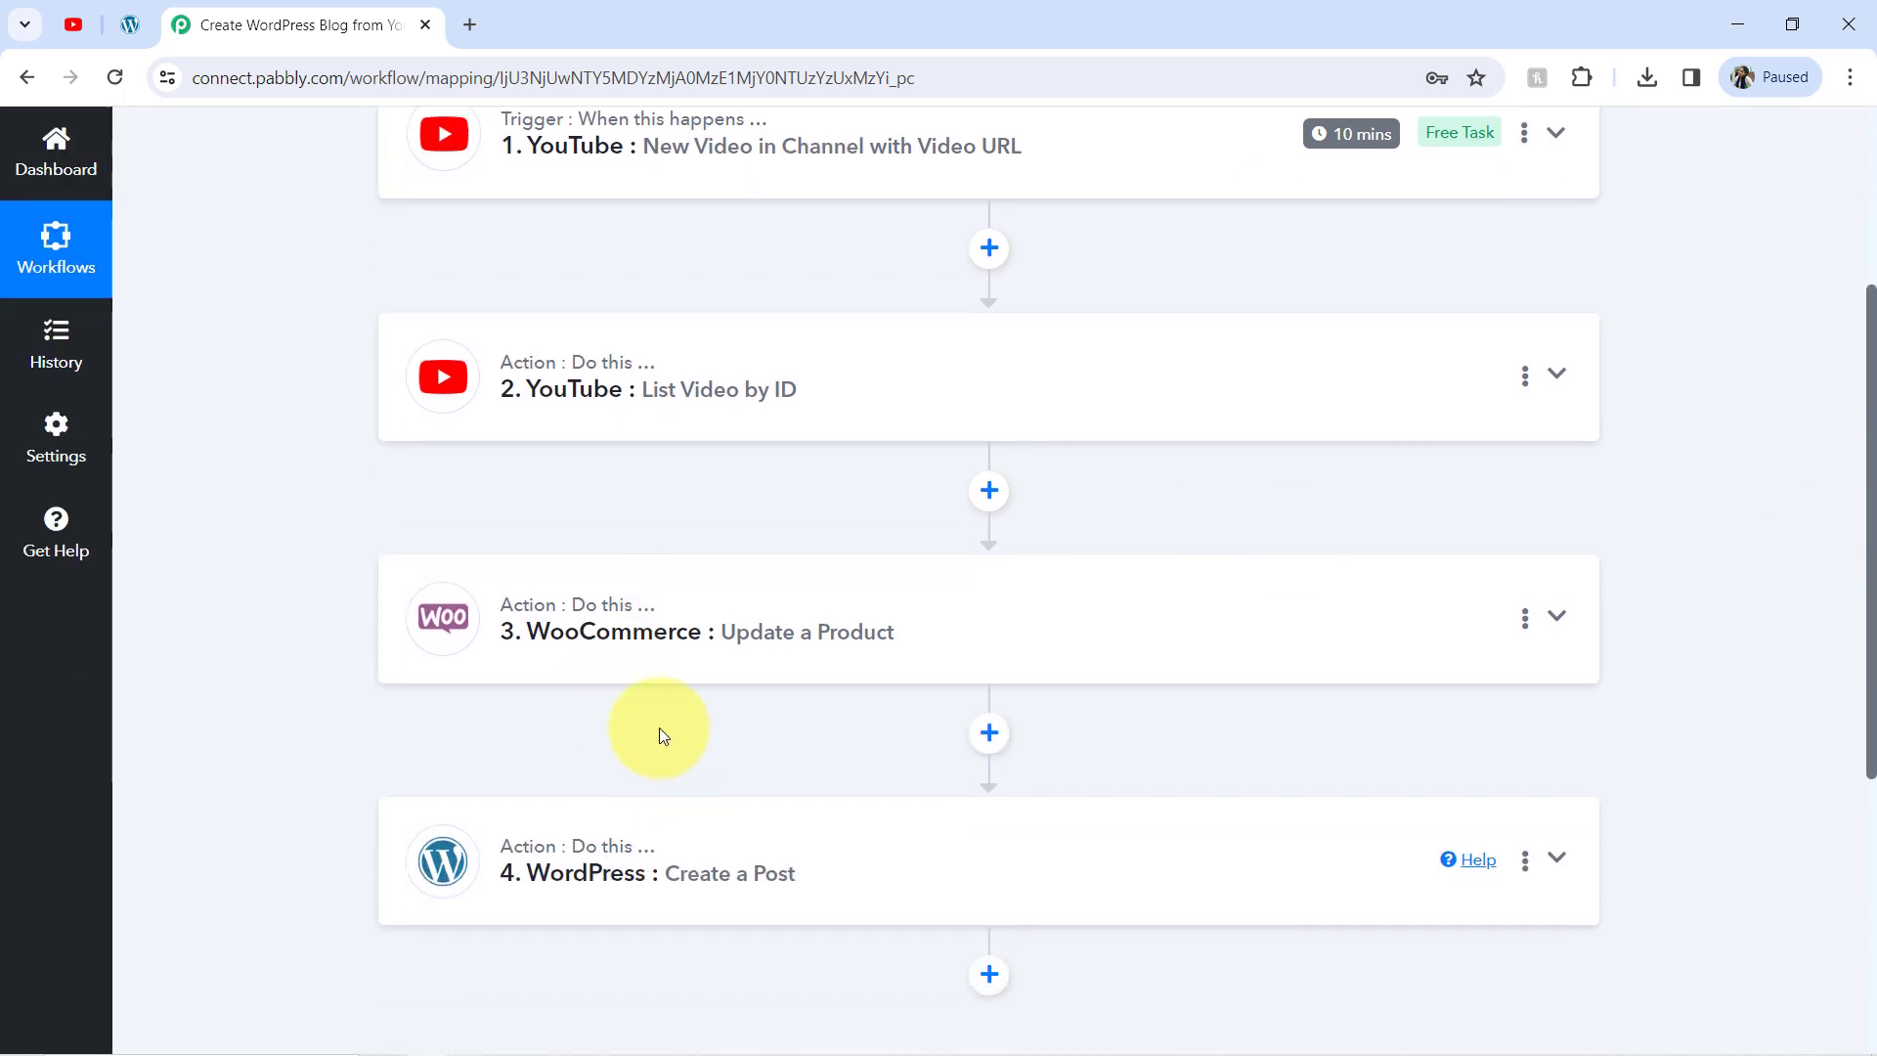